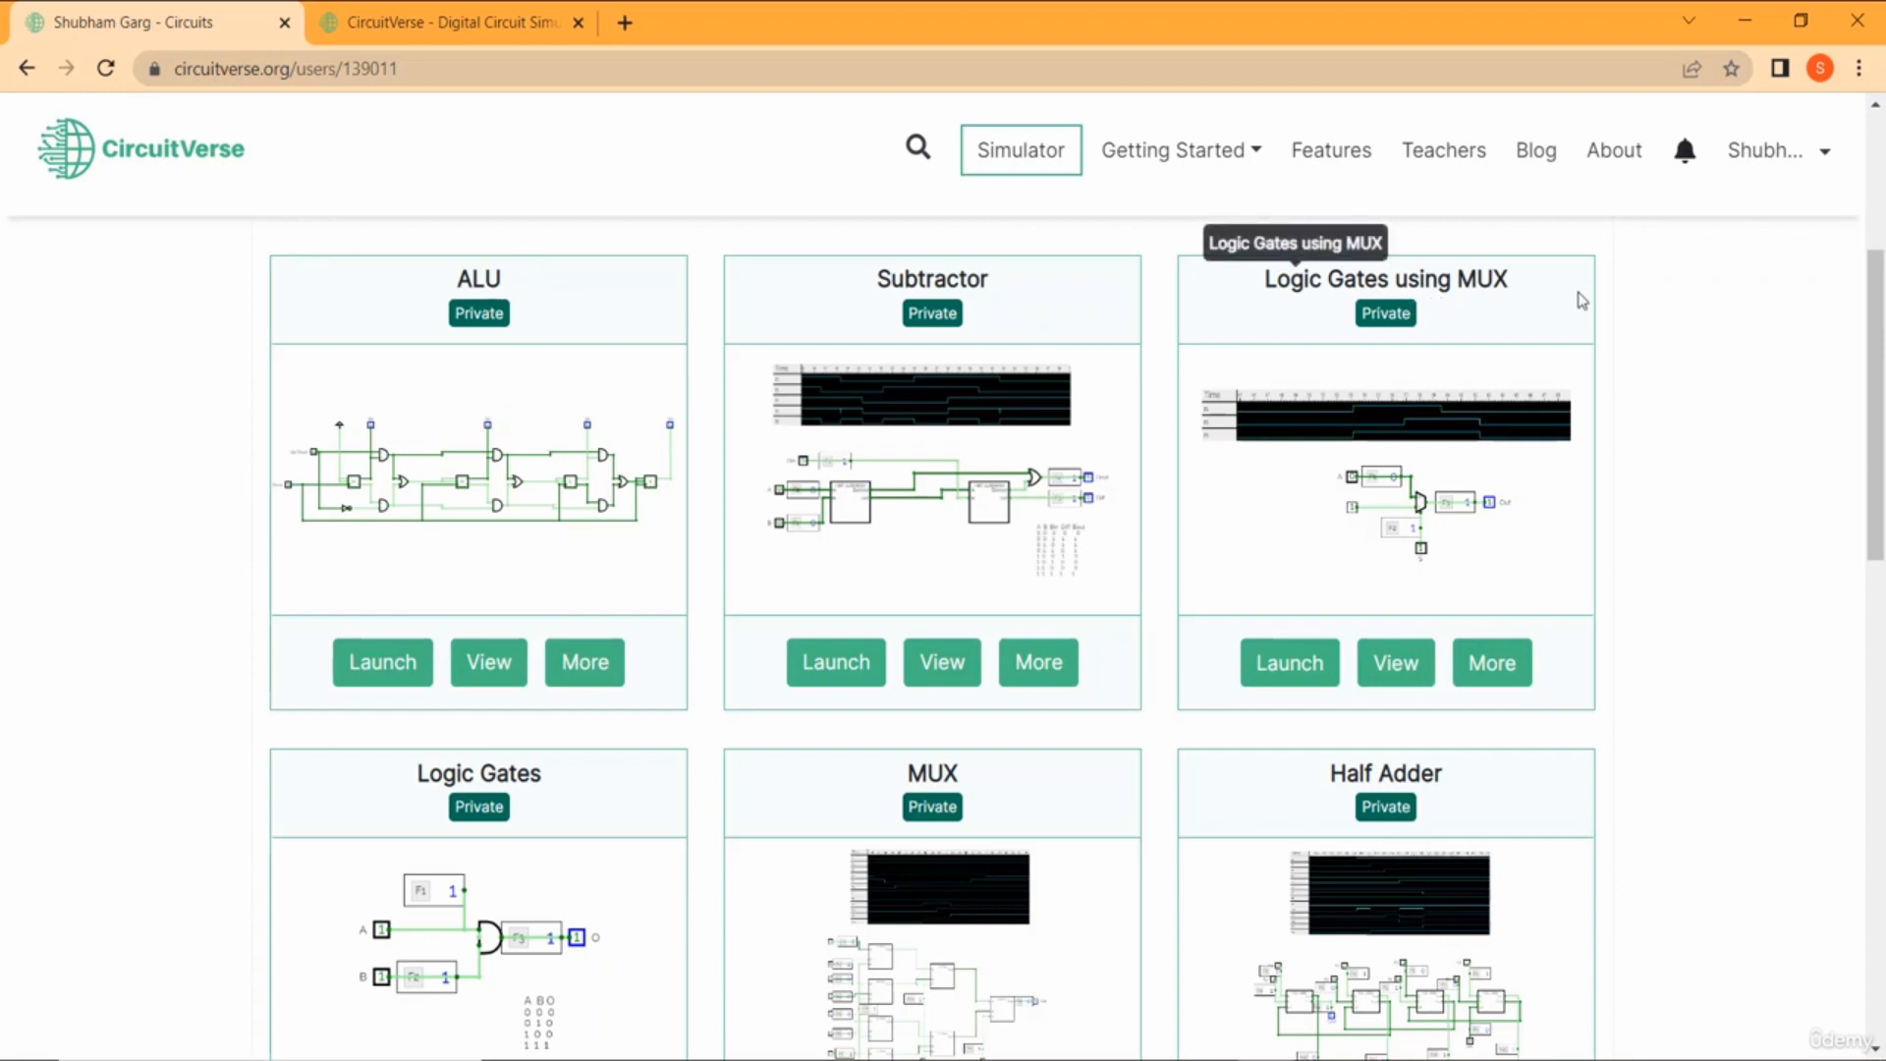
Look through the saved circuits listed under My Circuits on the profile page.
{"action": "scroll", "coordinate": [1779, 433], "scroll_direction": "down", "scroll_amount": 2}
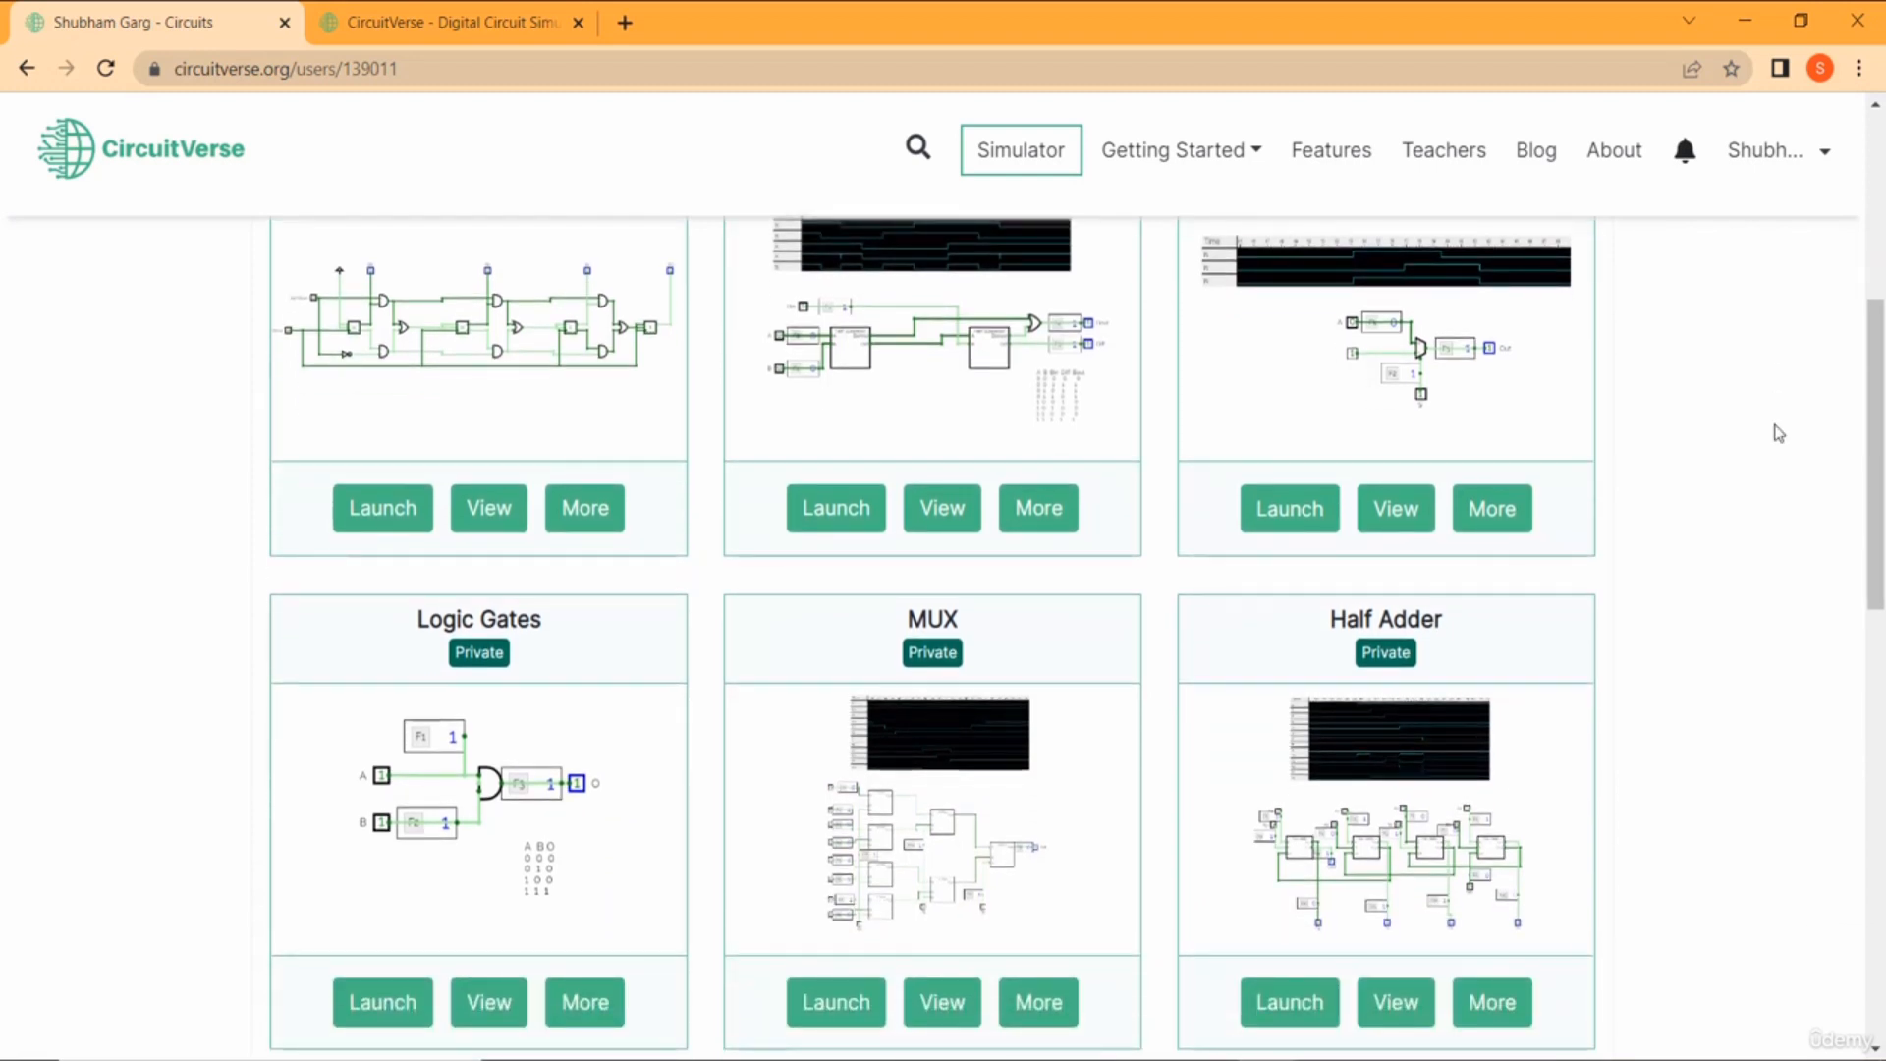
{"action": "scroll", "coordinate": [1779, 433], "scroll_direction": "down", "scroll_amount": 4}
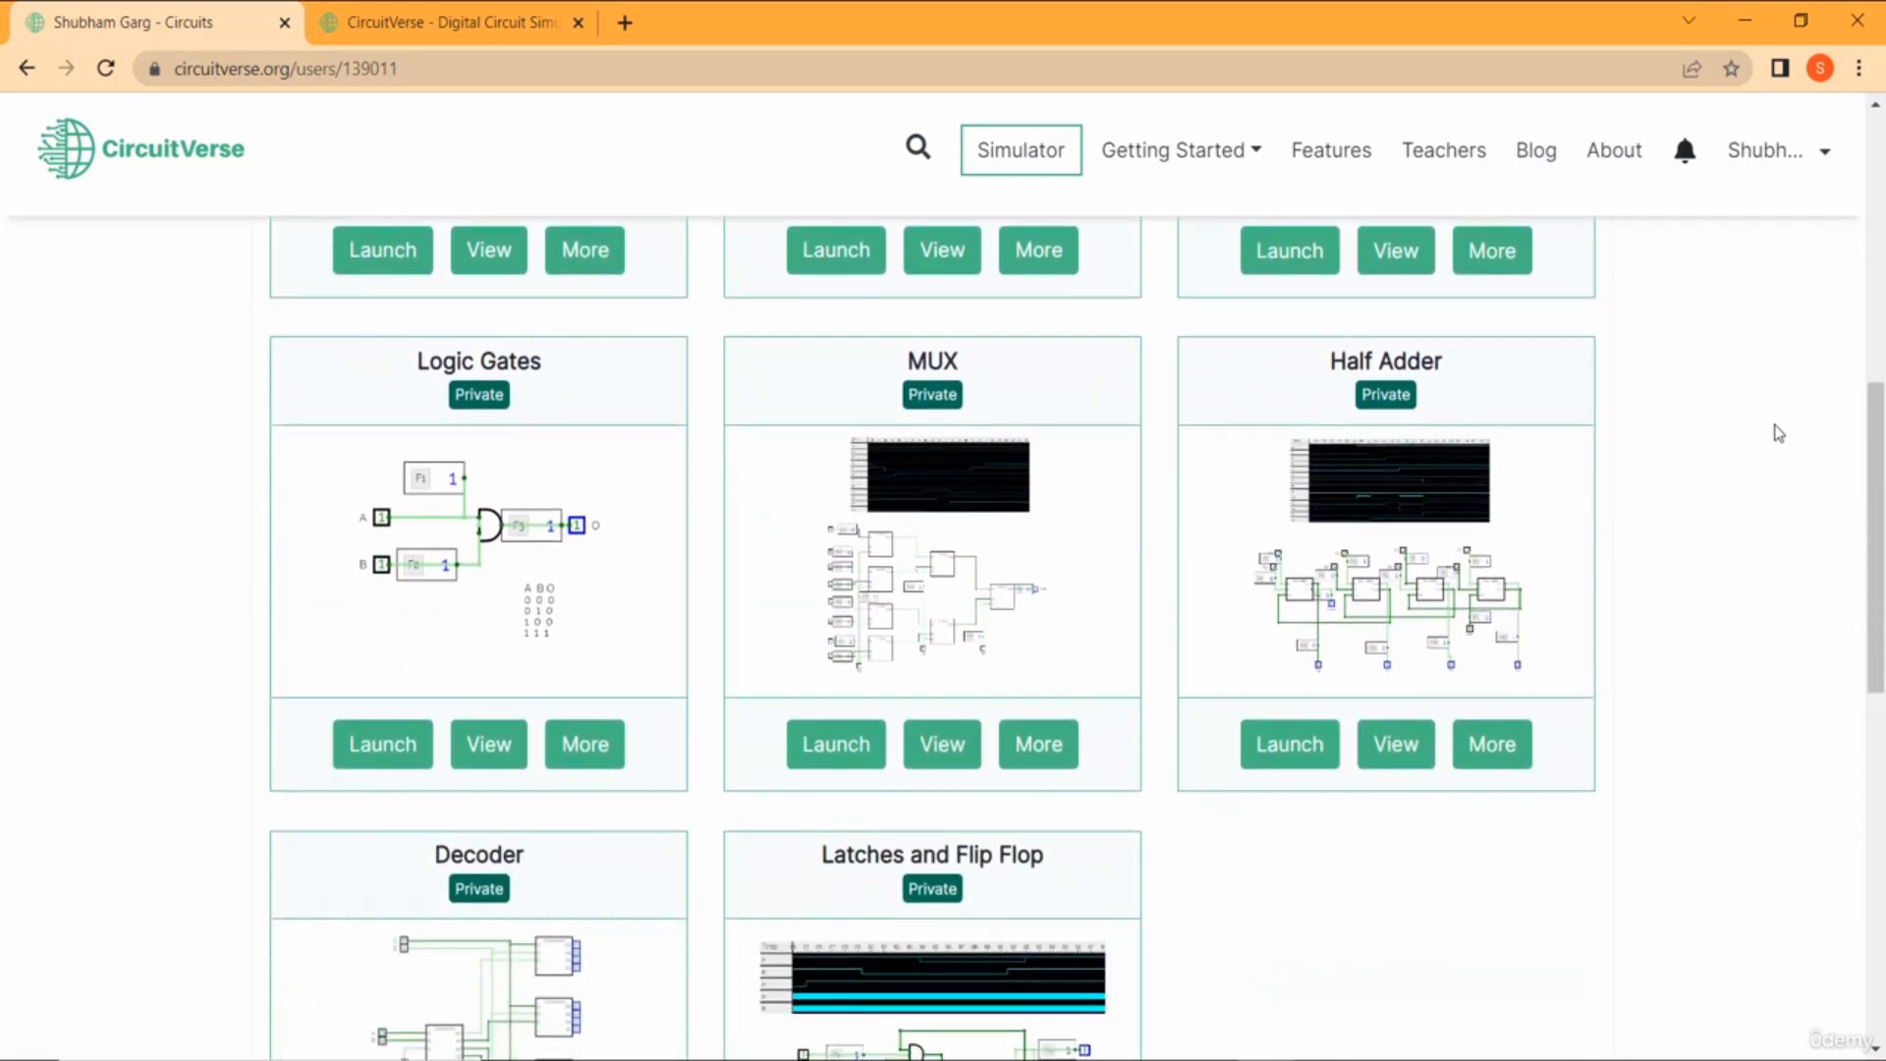
{"action": "scroll", "coordinate": [1779, 433], "scroll_direction": "down", "scroll_amount": 2}
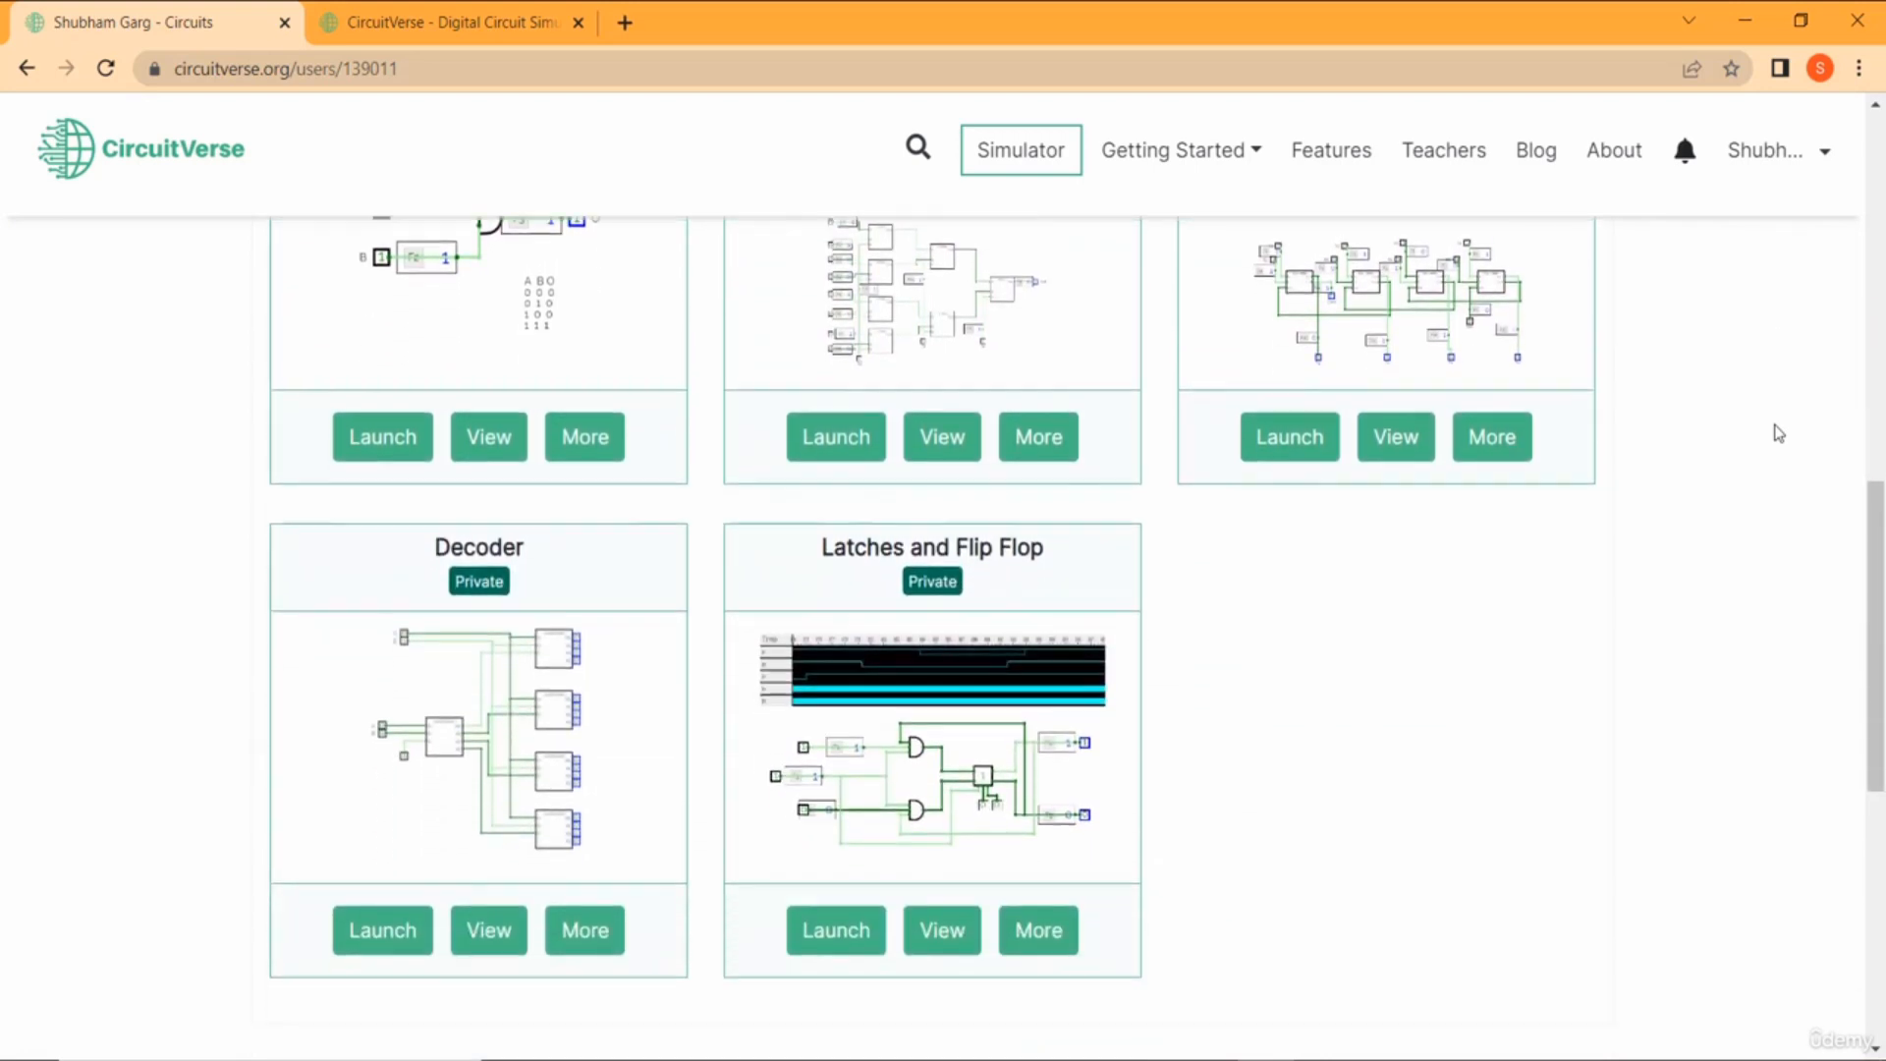
{"action": "scroll", "coordinate": [1779, 433], "scroll_direction": "up", "scroll_amount": 1}
{"action": "scroll", "coordinate": [1779, 433], "scroll_direction": "up", "scroll_amount": 10}
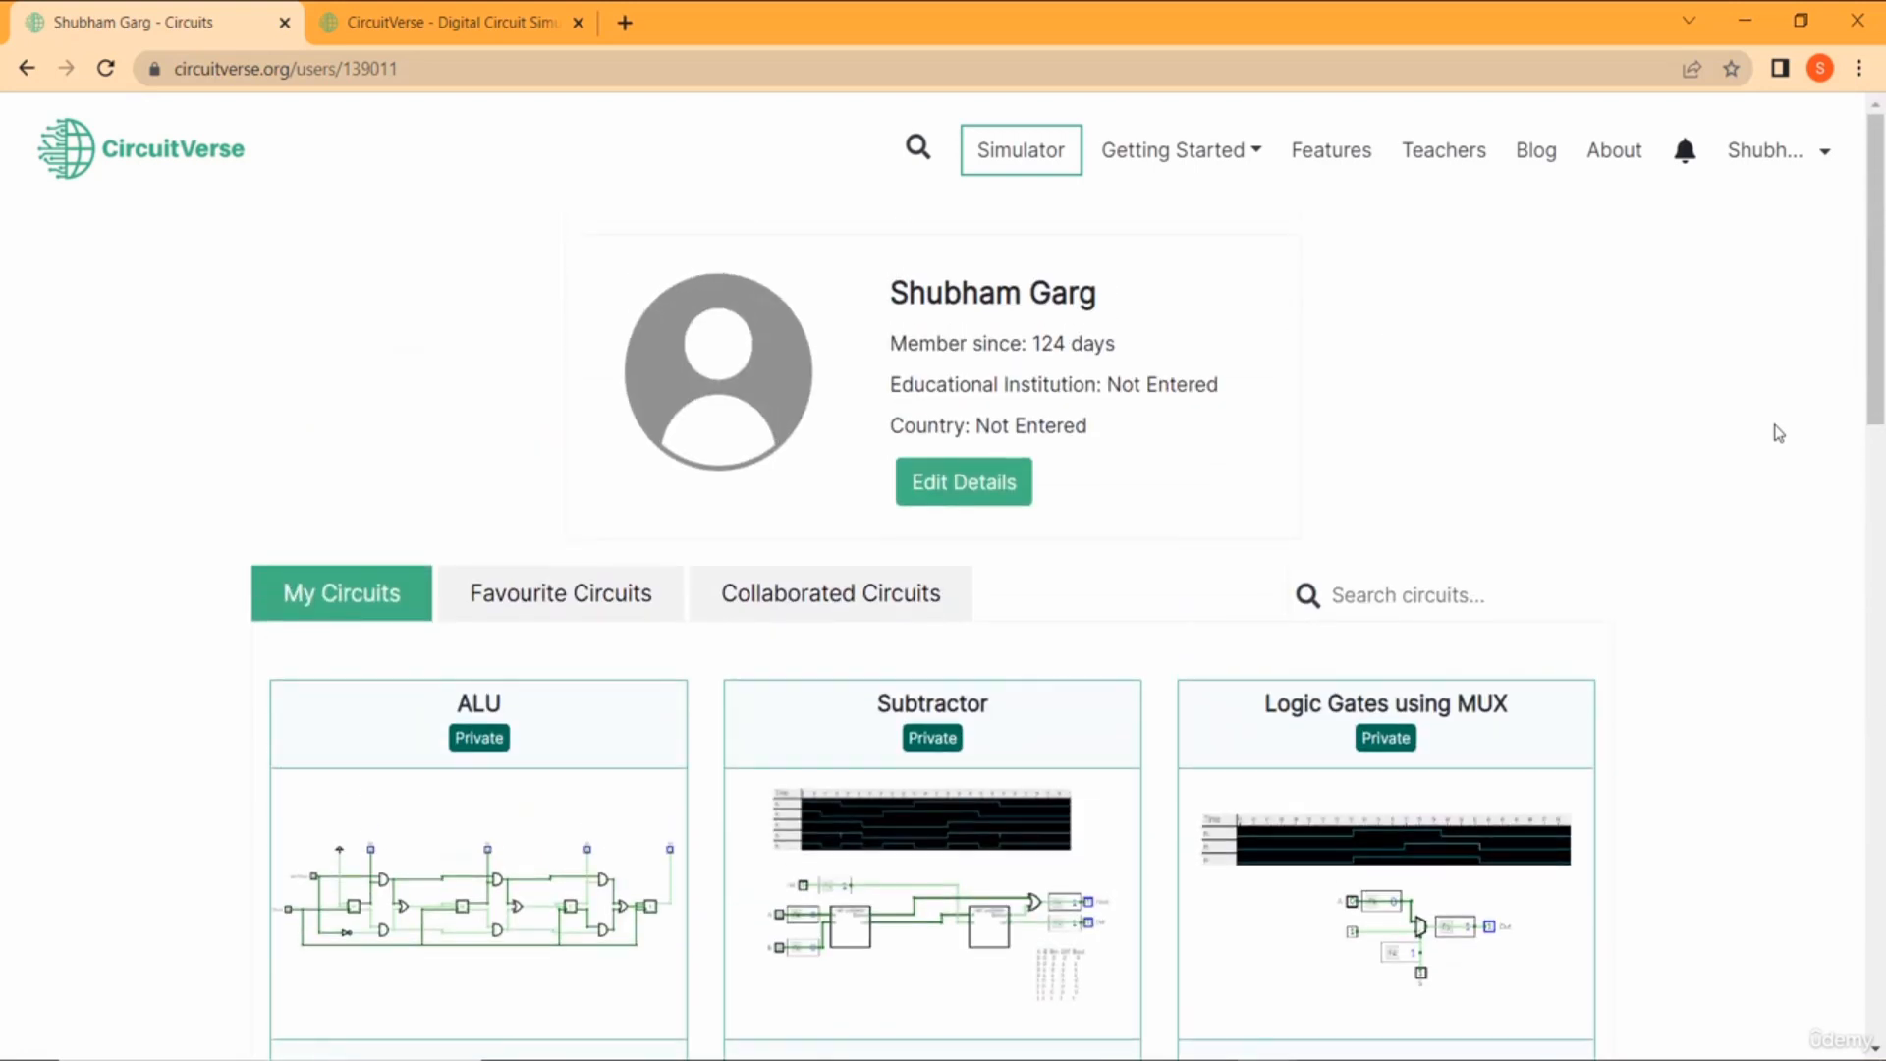
{"action": "scroll", "coordinate": [1778, 433], "scroll_direction": "down", "scroll_amount": 2}
{"action": "scroll", "coordinate": [1776, 429], "scroll_direction": "up", "scroll_amount": 2}
{"action": "left_click", "coordinate": [625, 22]}
{"action": "type", "text": "circ"}
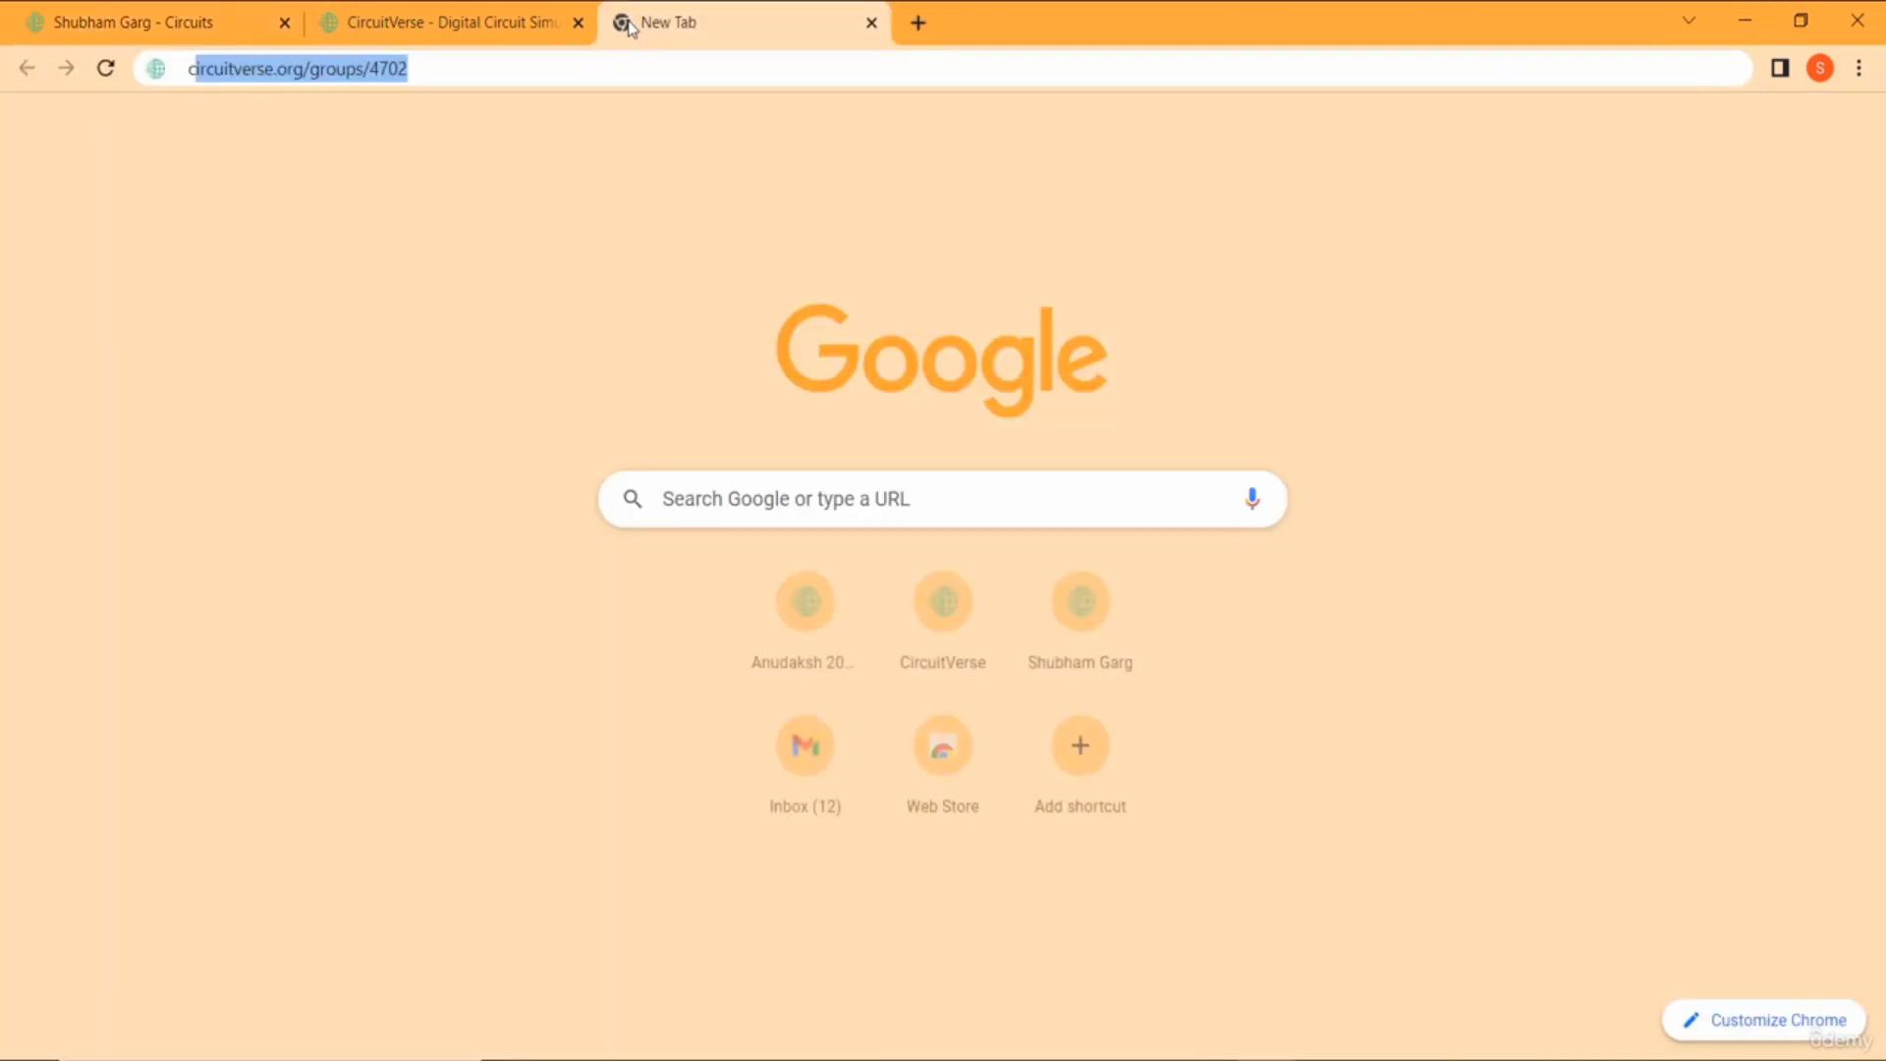
{"action": "type", "text": "uit"}
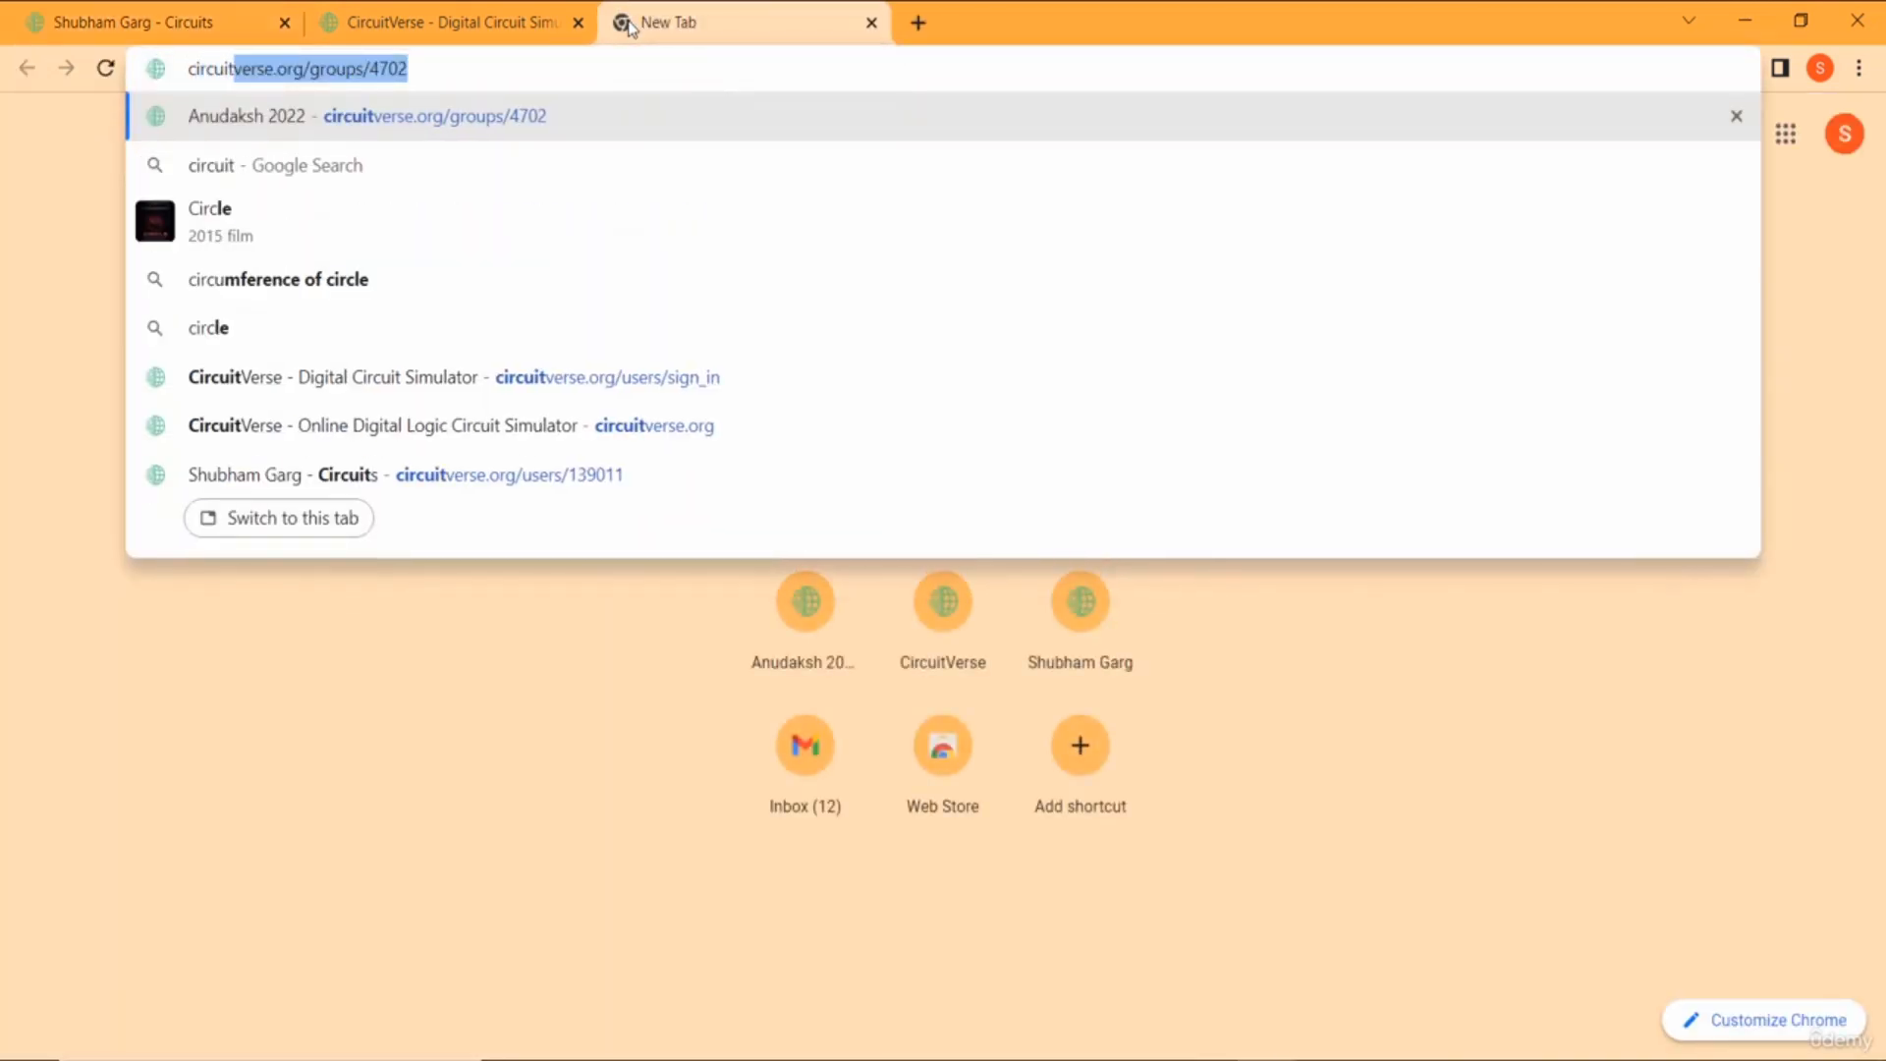
{"action": "left_click", "coordinate": [870, 24]}
{"action": "left_click", "coordinate": [538, 26]}
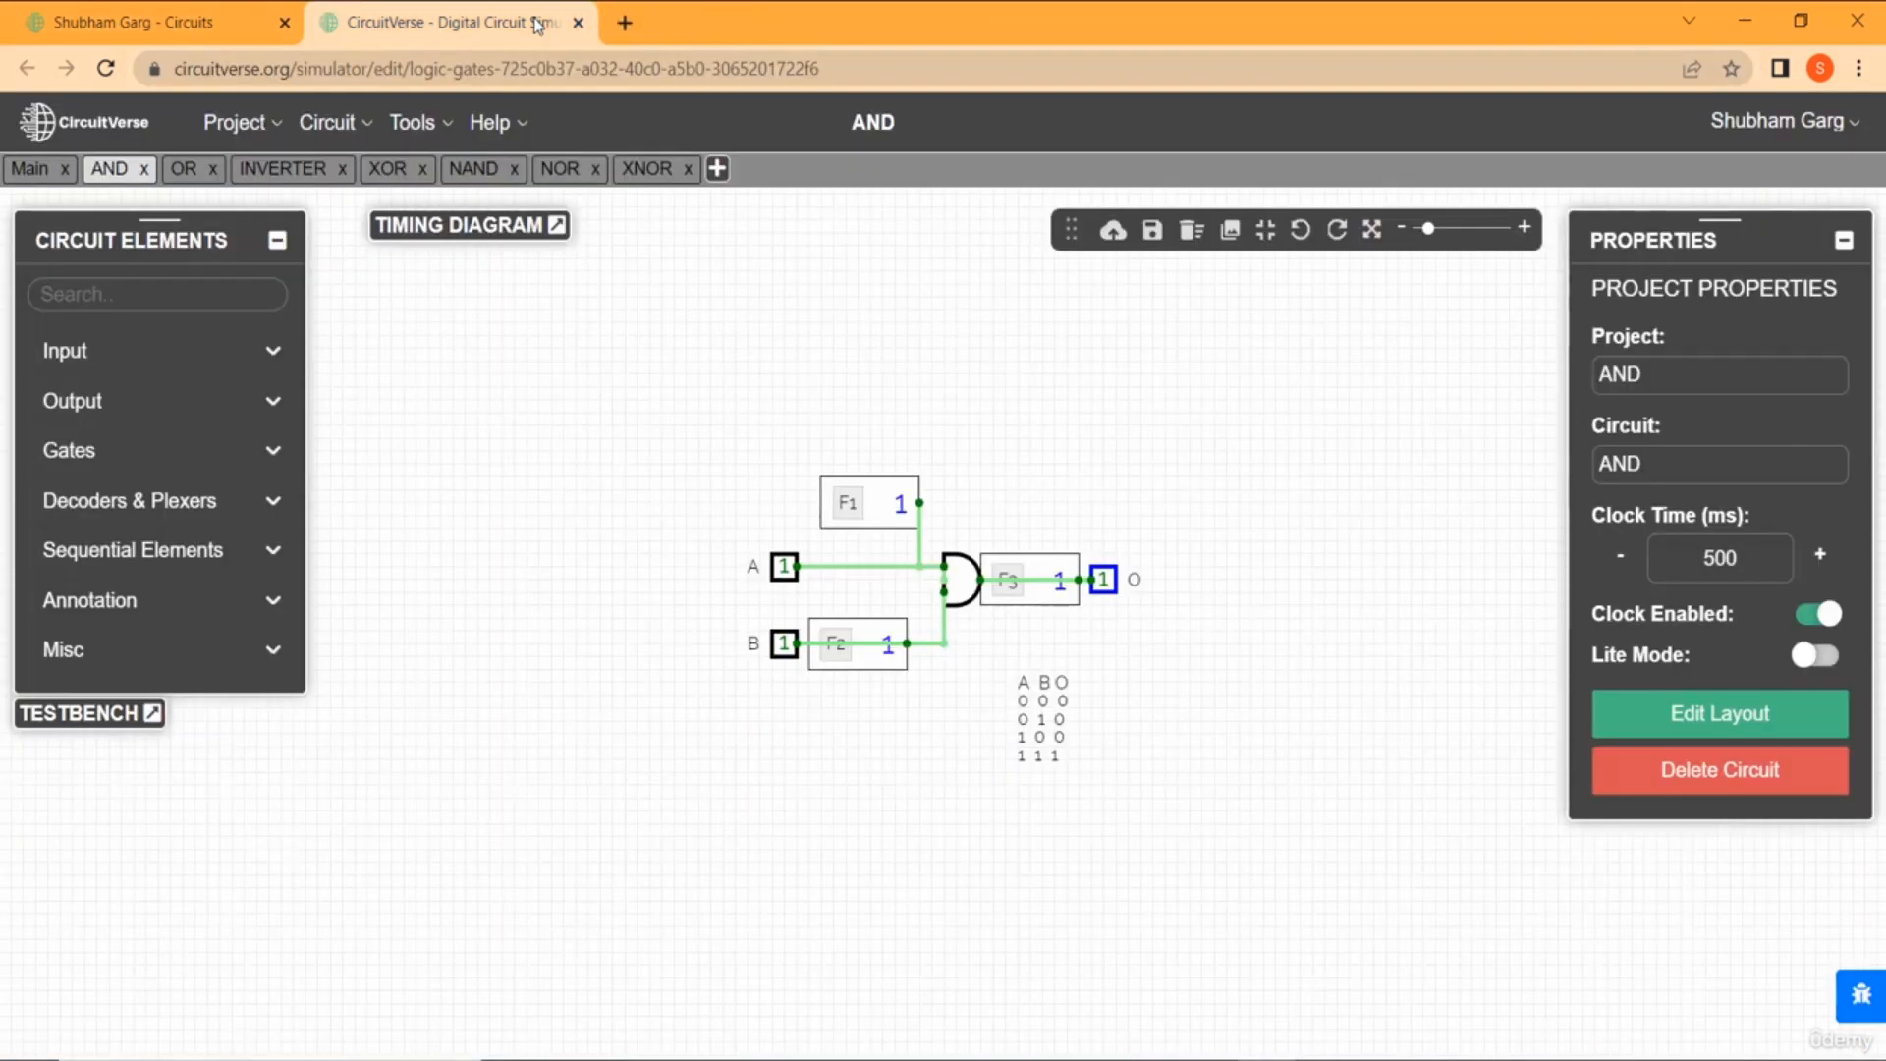
{"action": "left_click", "coordinate": [167, 18]}
Open the circuitverse.org home page in a new browser tab.
{"action": "left_click", "coordinate": [626, 23]}
{"action": "type", "text": "circuitverse.org/groups/4702"}
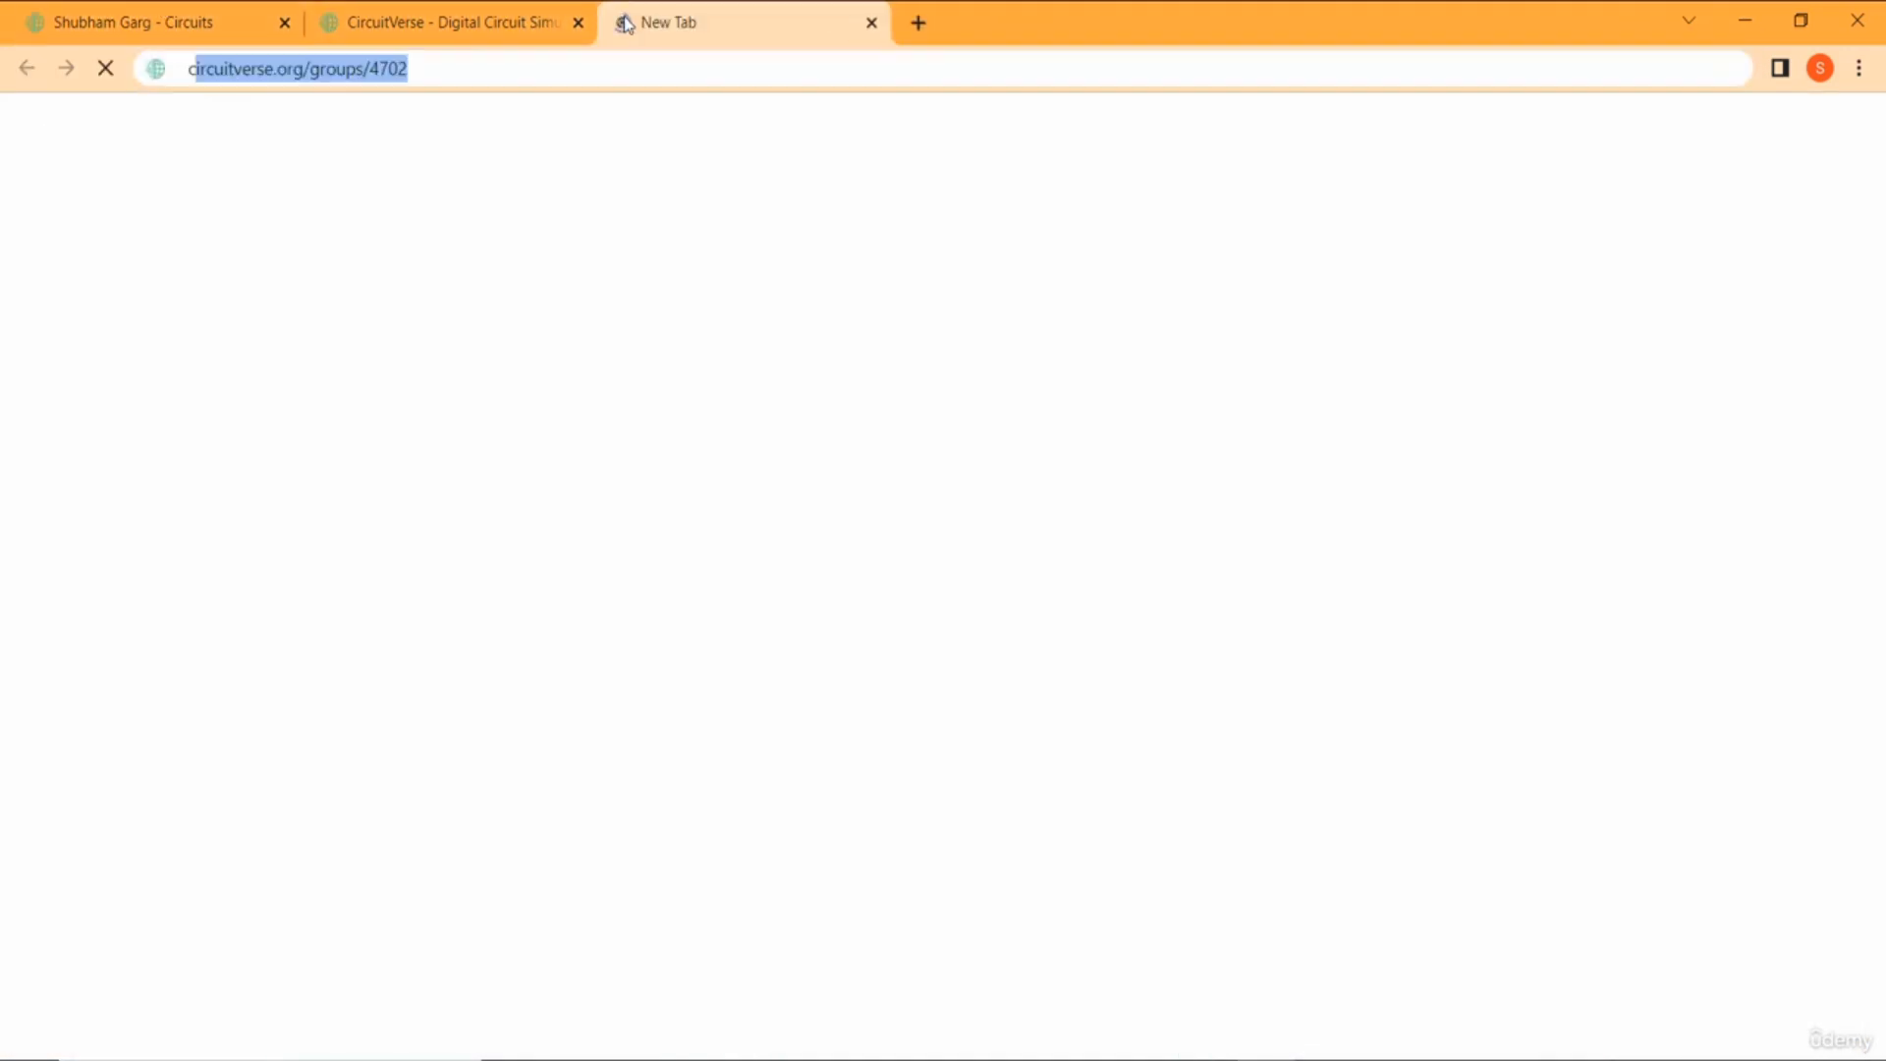
{"action": "key", "text": "BackSpace"}
{"action": "key", "text": "BackSpace"}
{"action": "key", "text": "BackSpace"}
{"action": "key", "text": "BackSpace"}
{"action": "key", "text": "BackSpace"}
{"action": "key", "text": "BackSpace"}
{"action": "key", "text": "BackSpace"}
{"action": "key", "text": "BackSpace"}
{"action": "key", "text": "BackSpace"}
{"action": "key", "text": "BackSpace"}
{"action": "key", "text": "BackSpace"}
{"action": "key", "text": "BackSpace"}
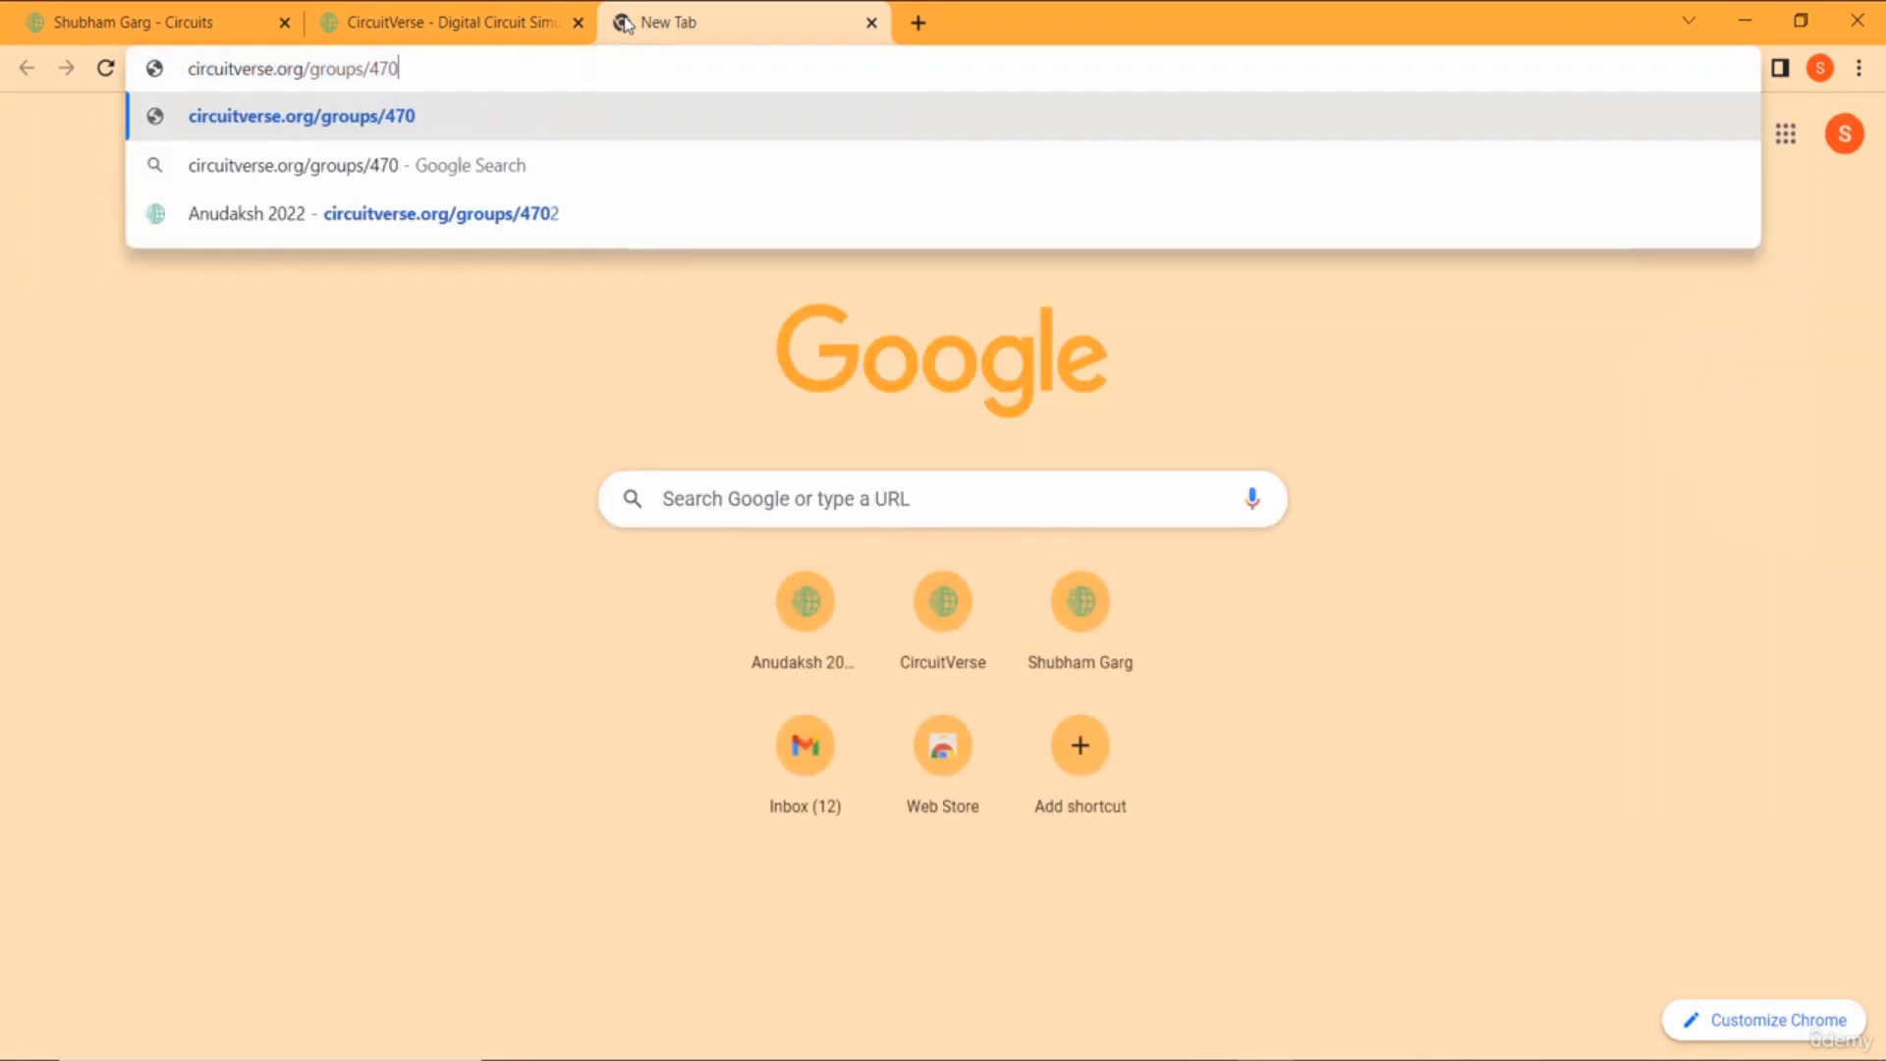
{"action": "key", "text": "Return"}
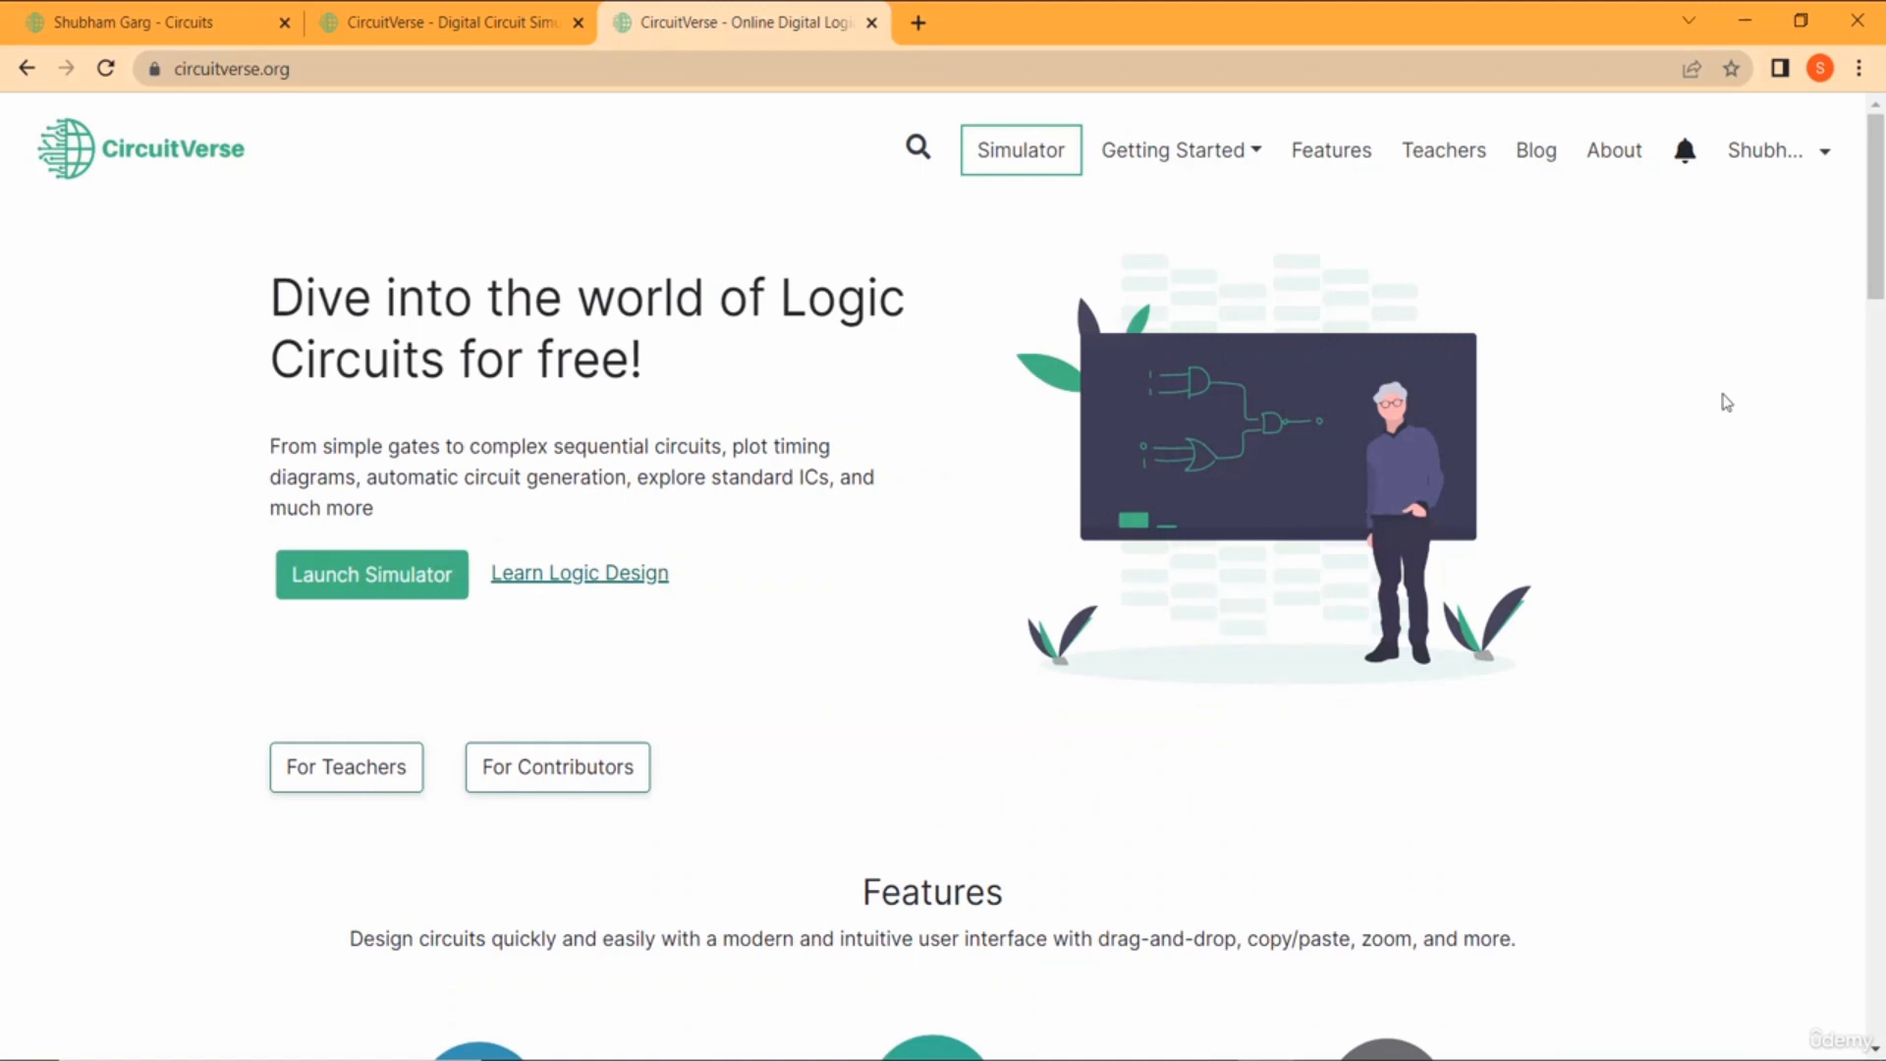
Check the account options on the home page, return to the profile page's tab and open the Dashboard.
{"action": "left_click", "coordinate": [1817, 151]}
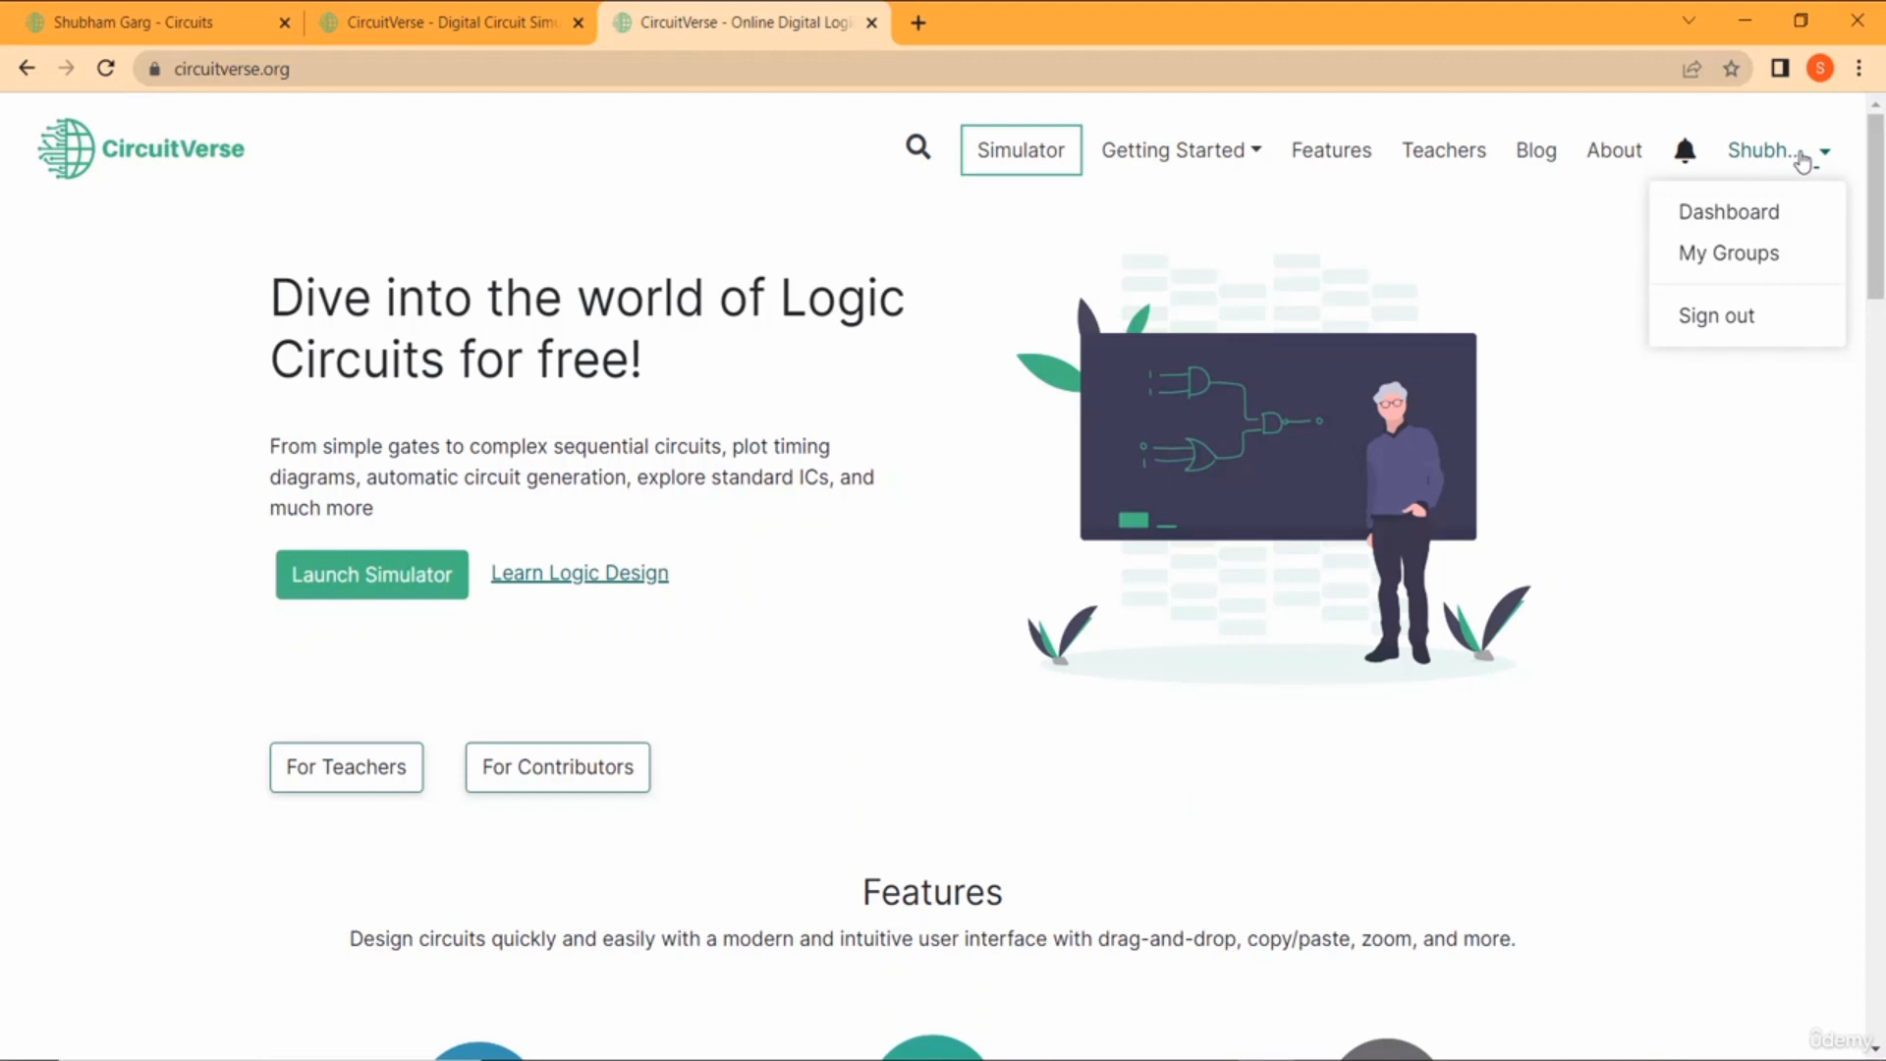
{"action": "left_click", "coordinate": [696, 256]}
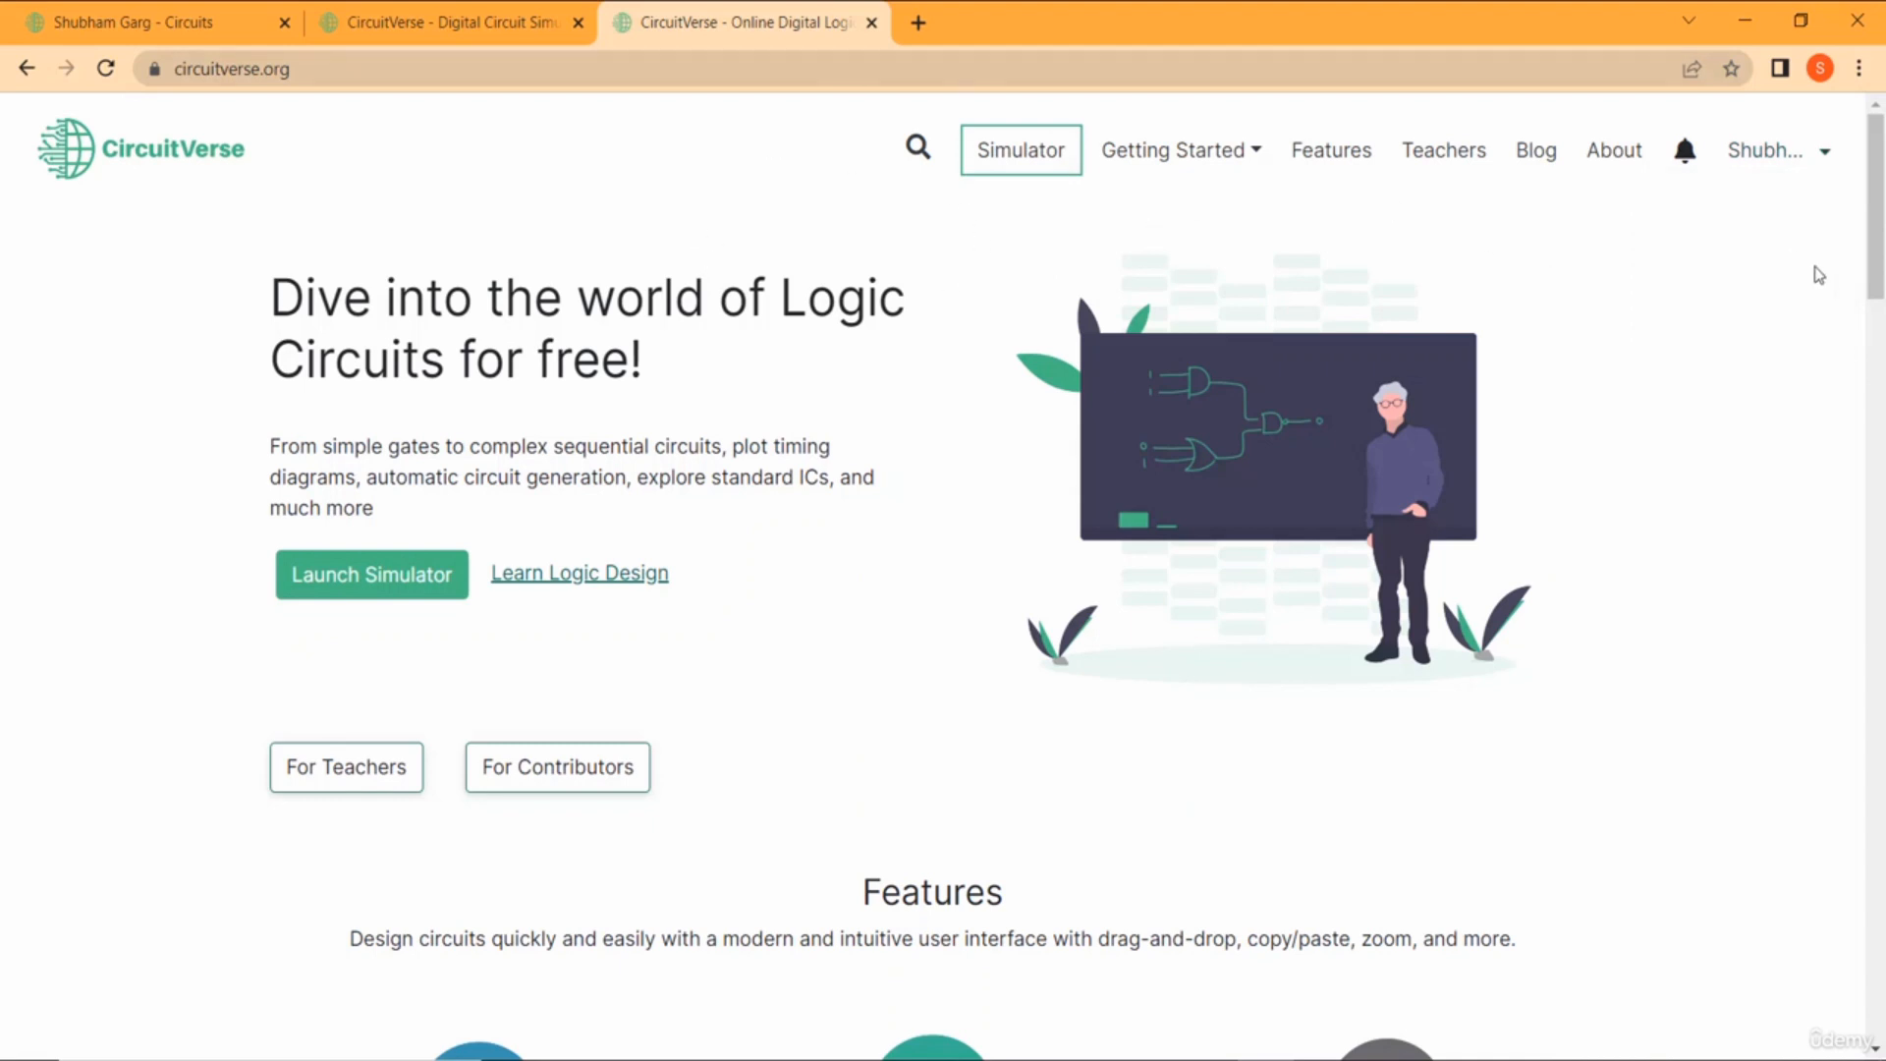
{"action": "left_click", "coordinate": [178, 12]}
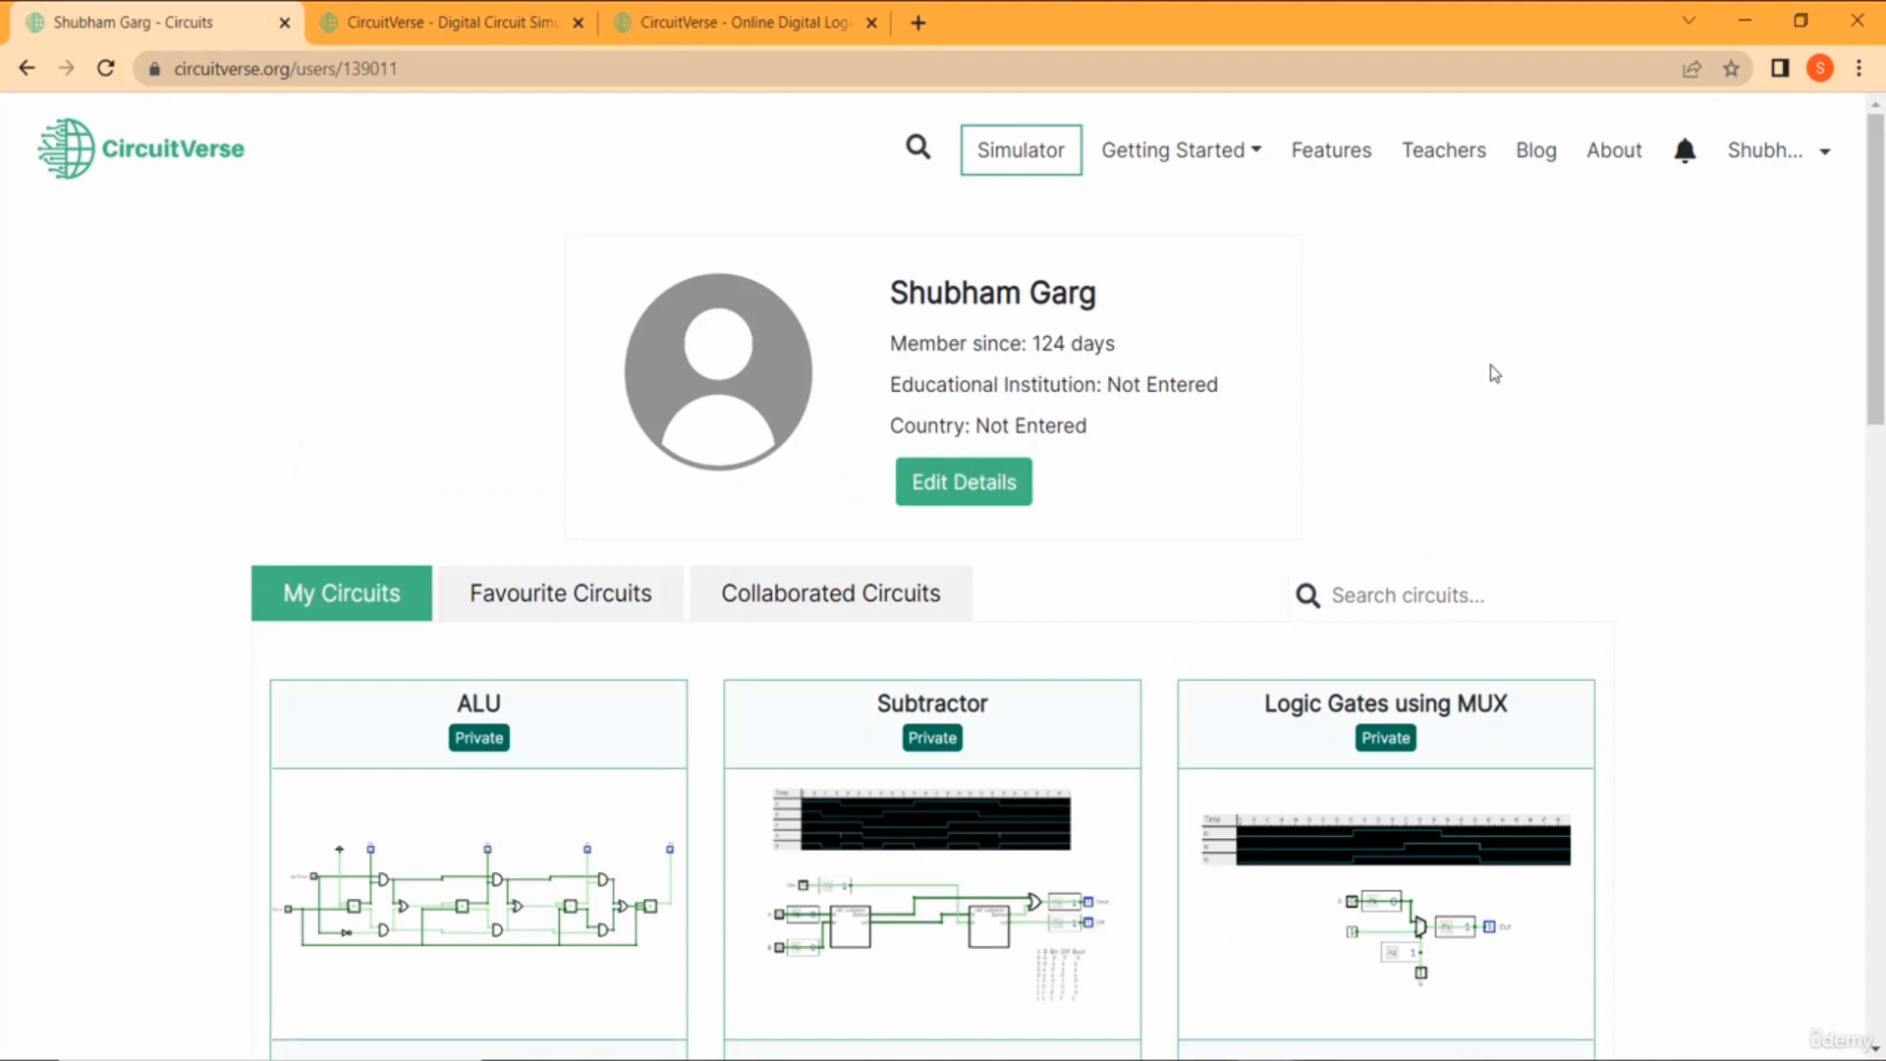
{"action": "left_click", "coordinate": [1798, 157]}
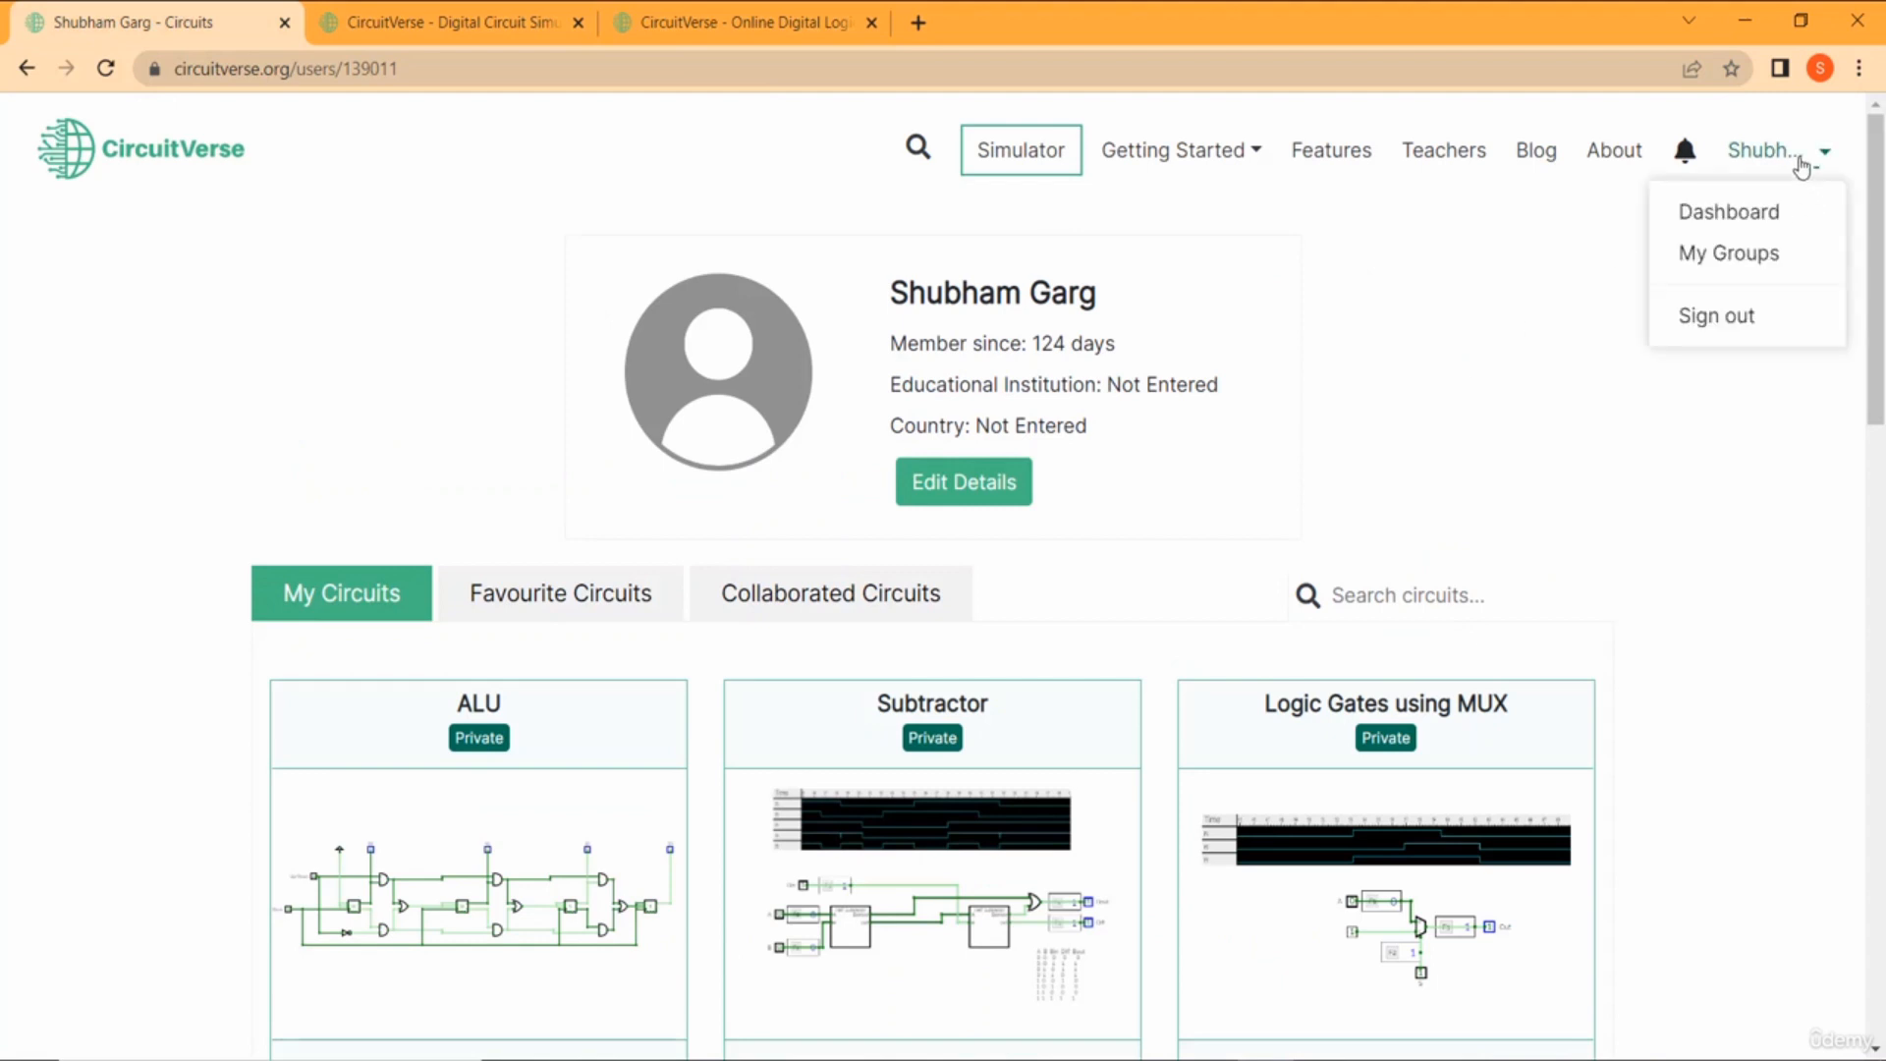
{"action": "left_click", "coordinate": [1758, 219]}
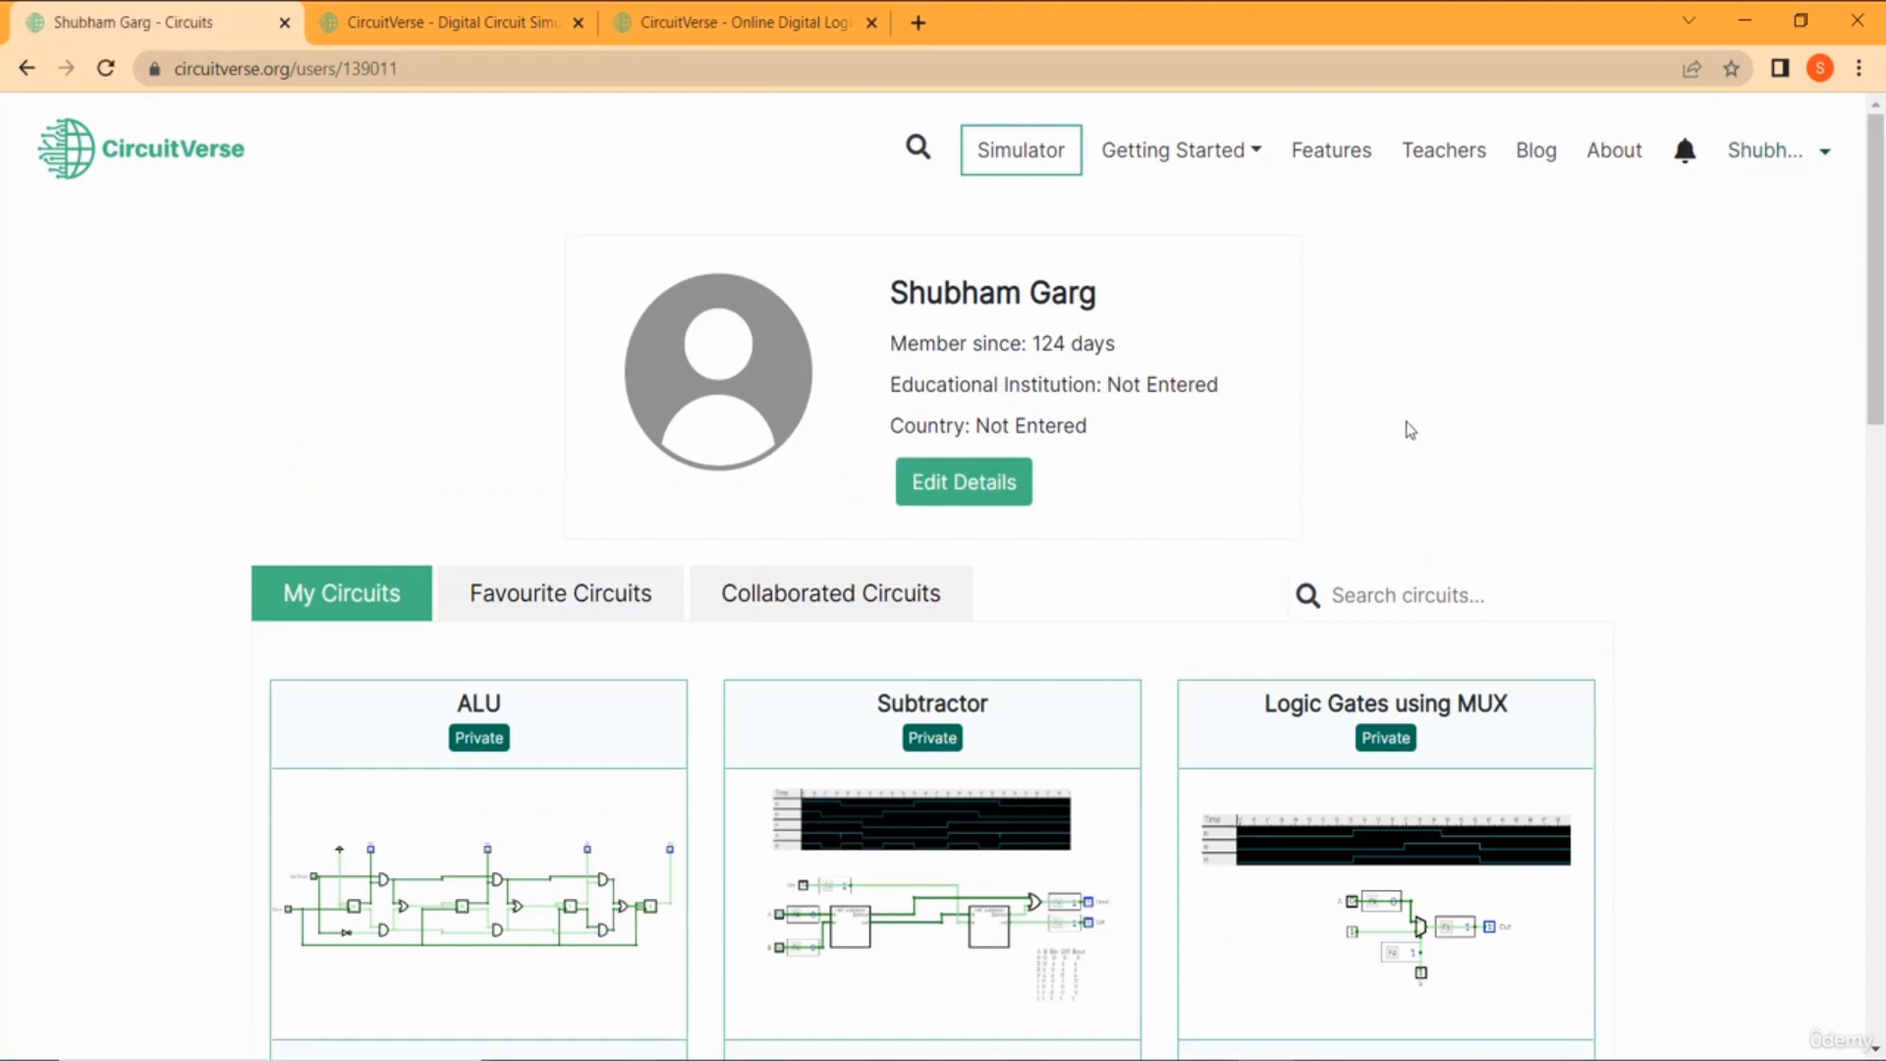
Review the saved circuits on the dashboard, from ALU down to Latches and Flip Flop.
{"action": "scroll", "coordinate": [1411, 430], "scroll_direction": "down", "scroll_amount": 12}
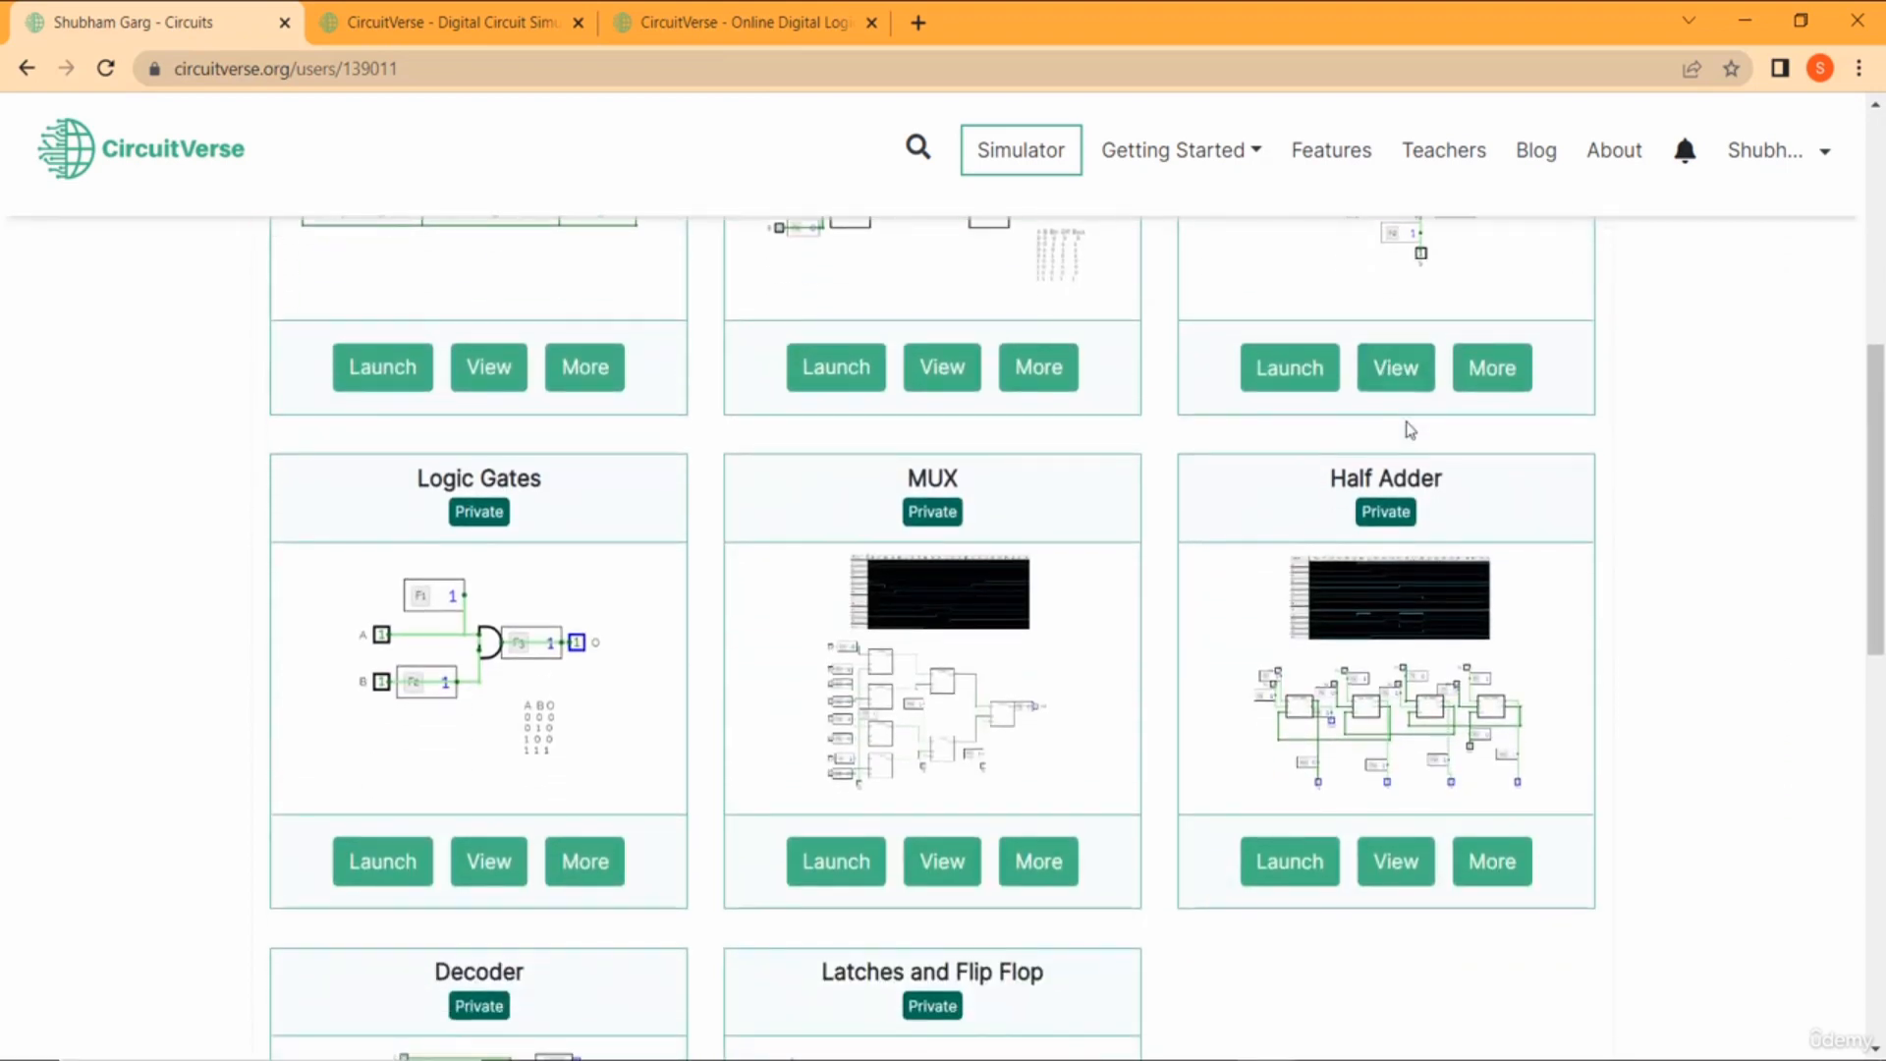
{"action": "scroll", "coordinate": [1411, 430], "scroll_direction": "up", "scroll_amount": 12}
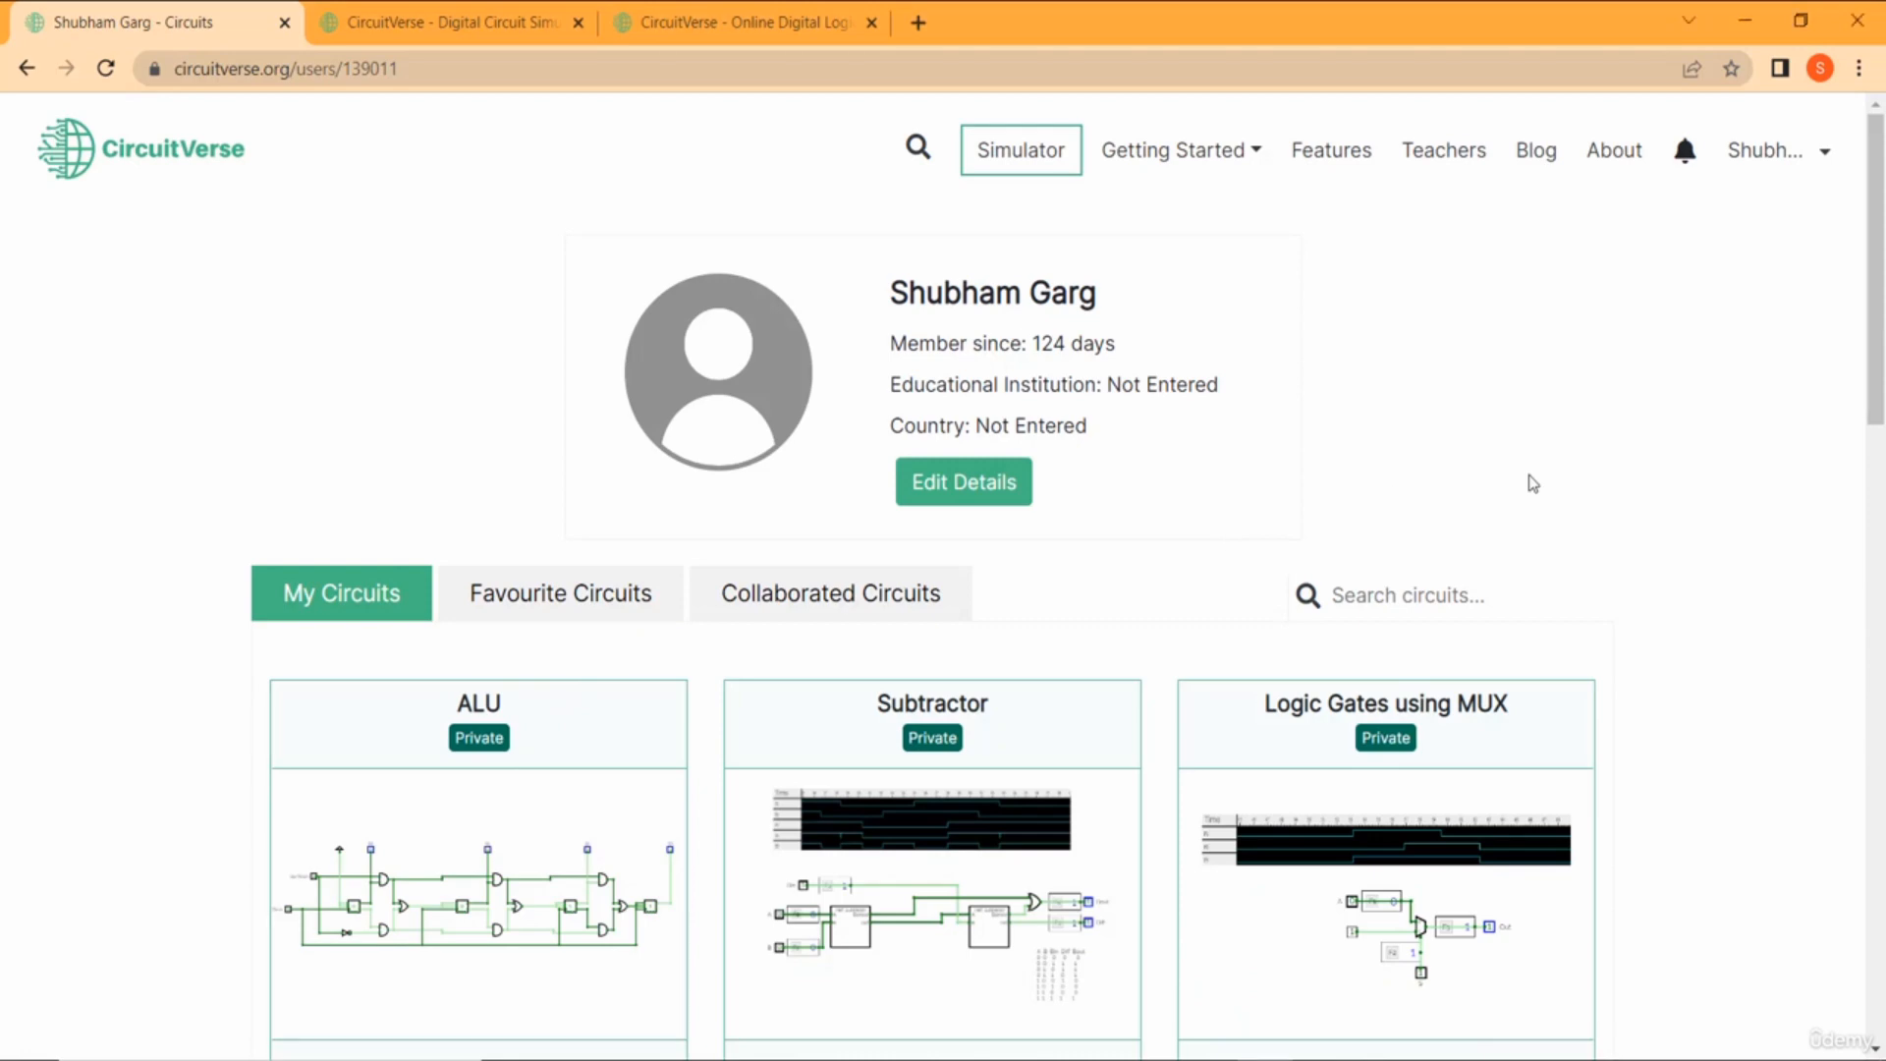
{"action": "scroll", "coordinate": [1529, 475], "scroll_direction": "down", "scroll_amount": 10}
{"action": "scroll", "coordinate": [1528, 475], "scroll_direction": "up", "scroll_amount": 10}
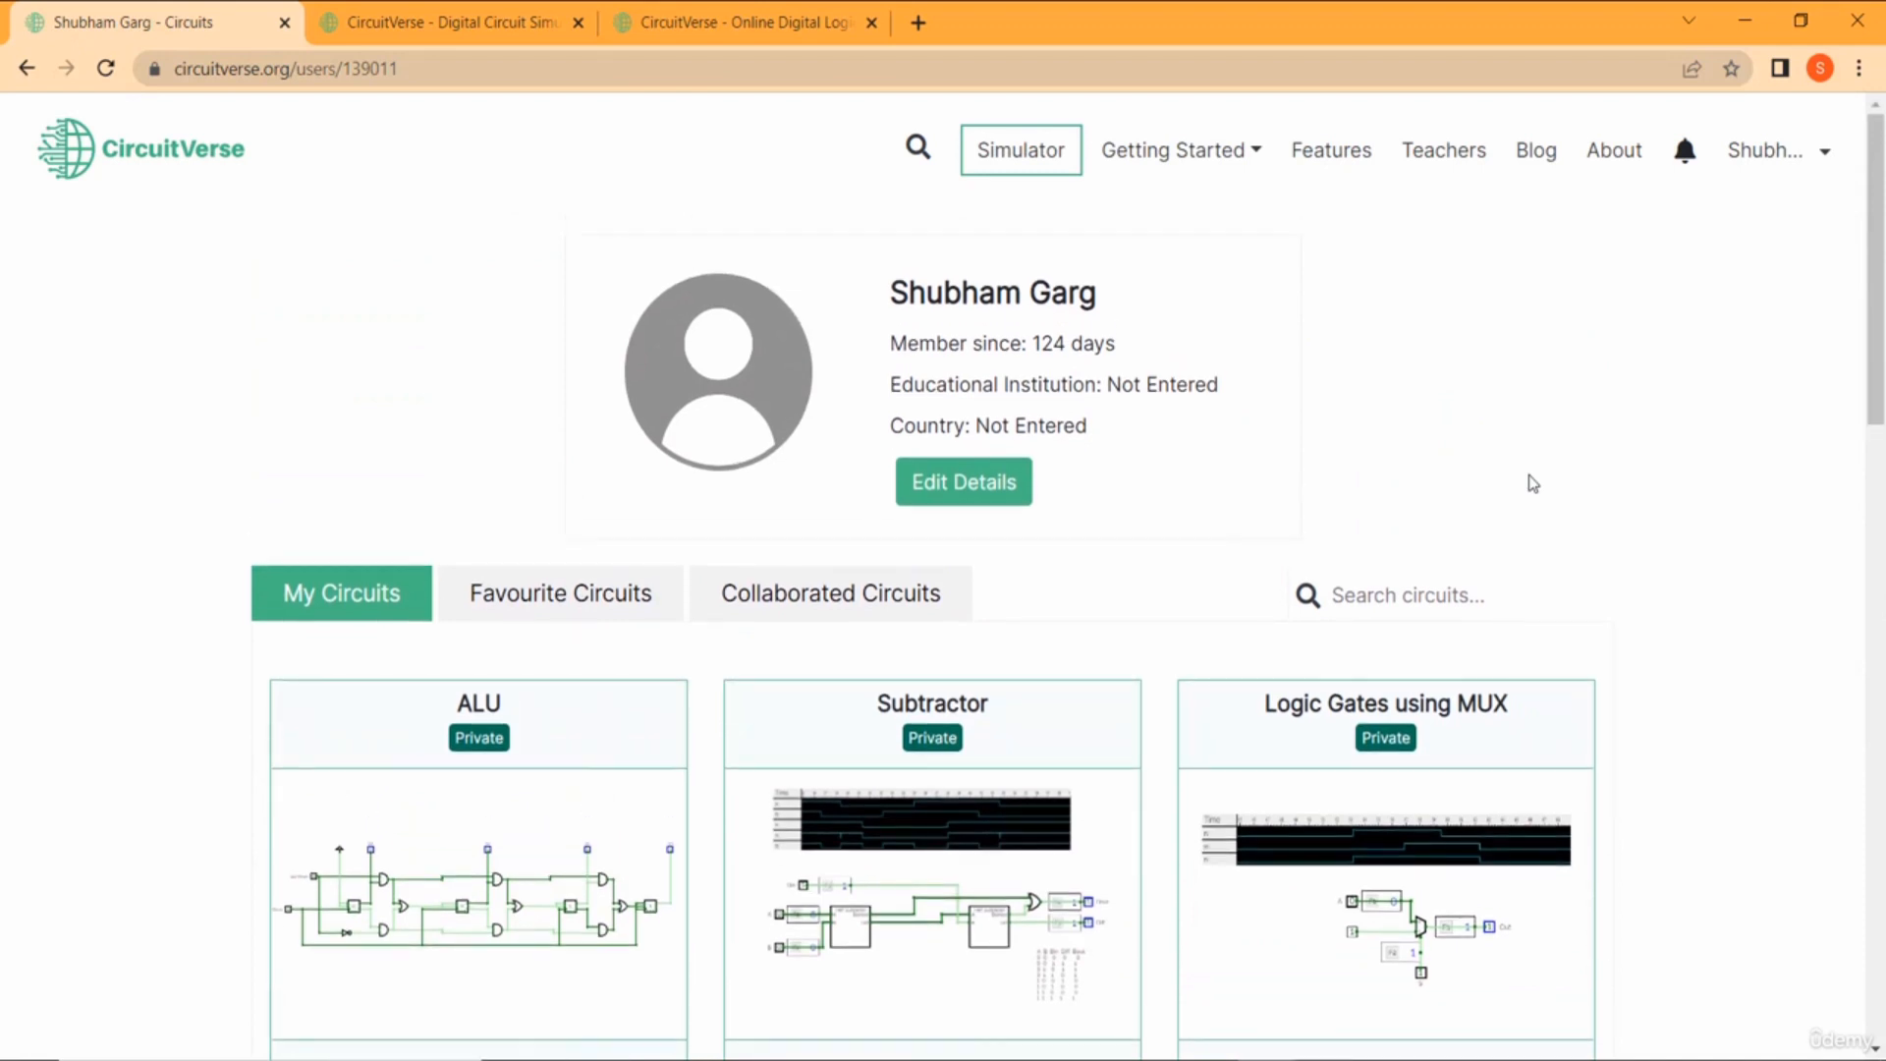
Launch the simulator with a blank project and name the project Logic_gates.
{"action": "left_click", "coordinate": [1026, 147]}
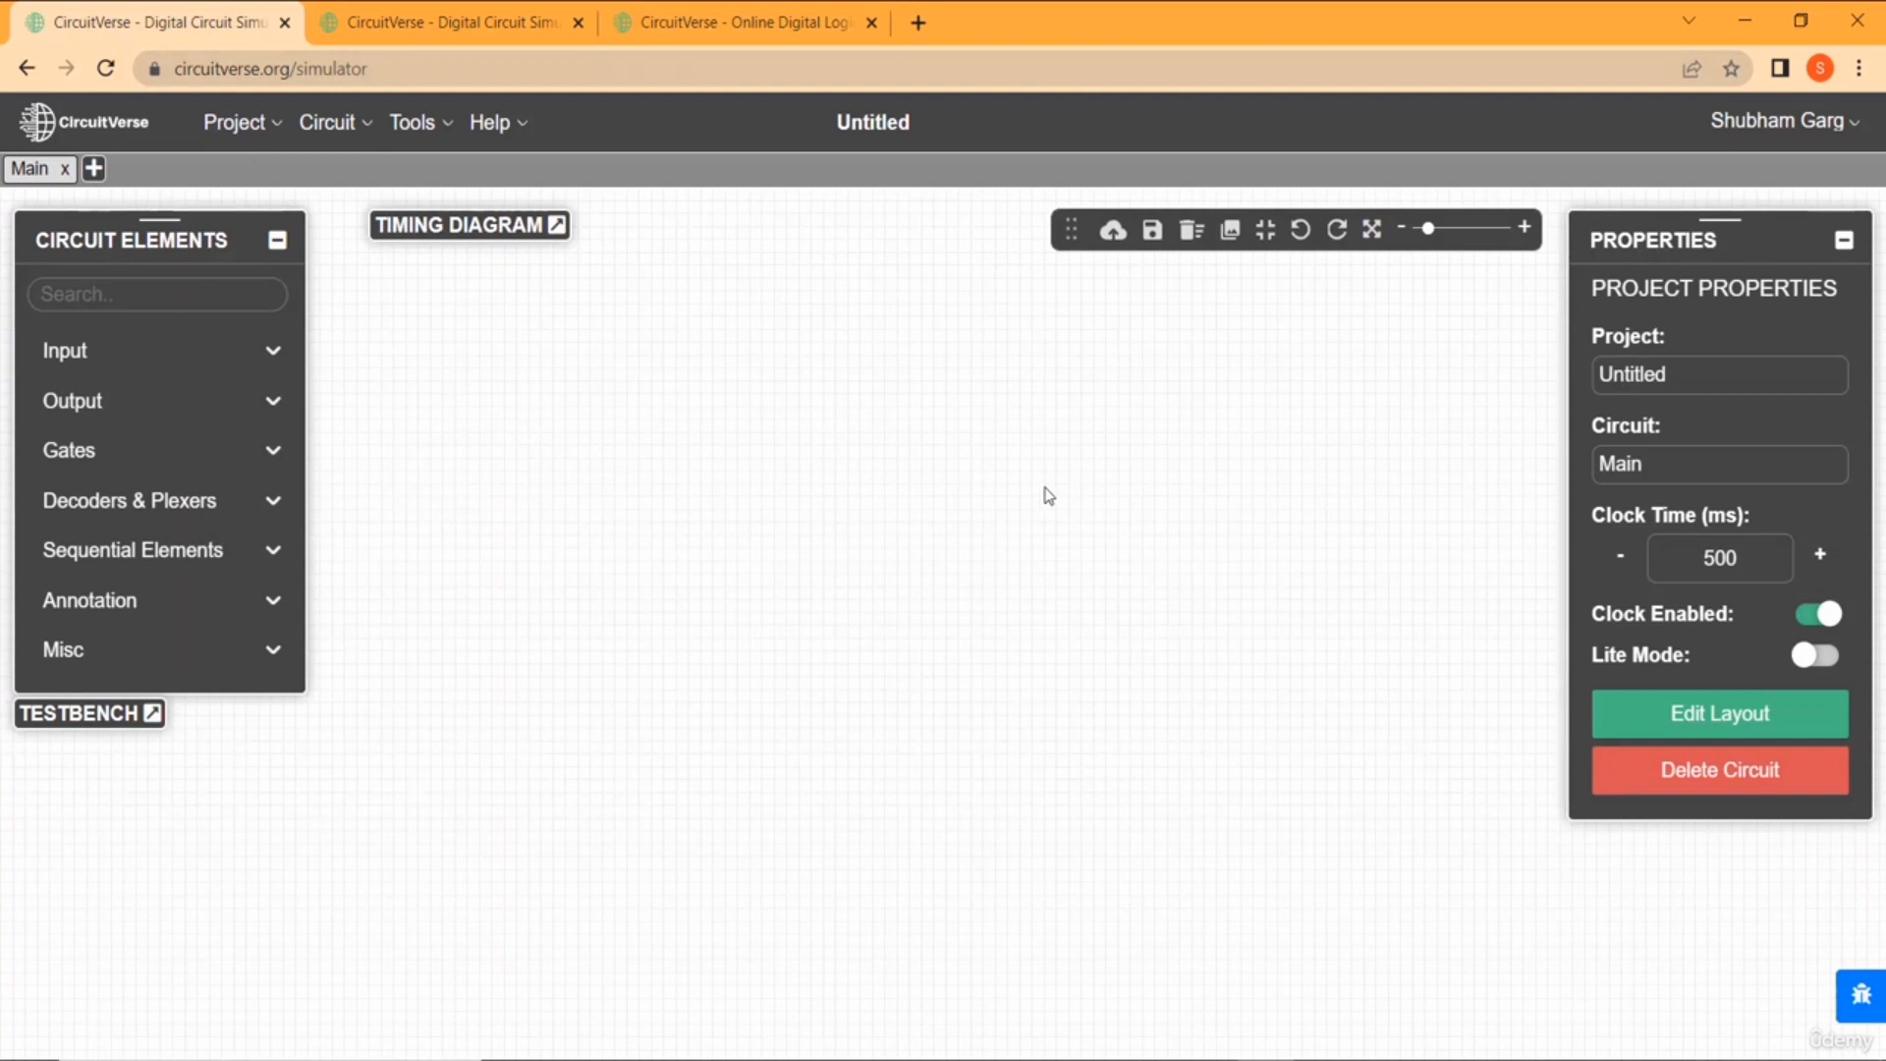
{"action": "double_click", "coordinate": [1688, 371]}
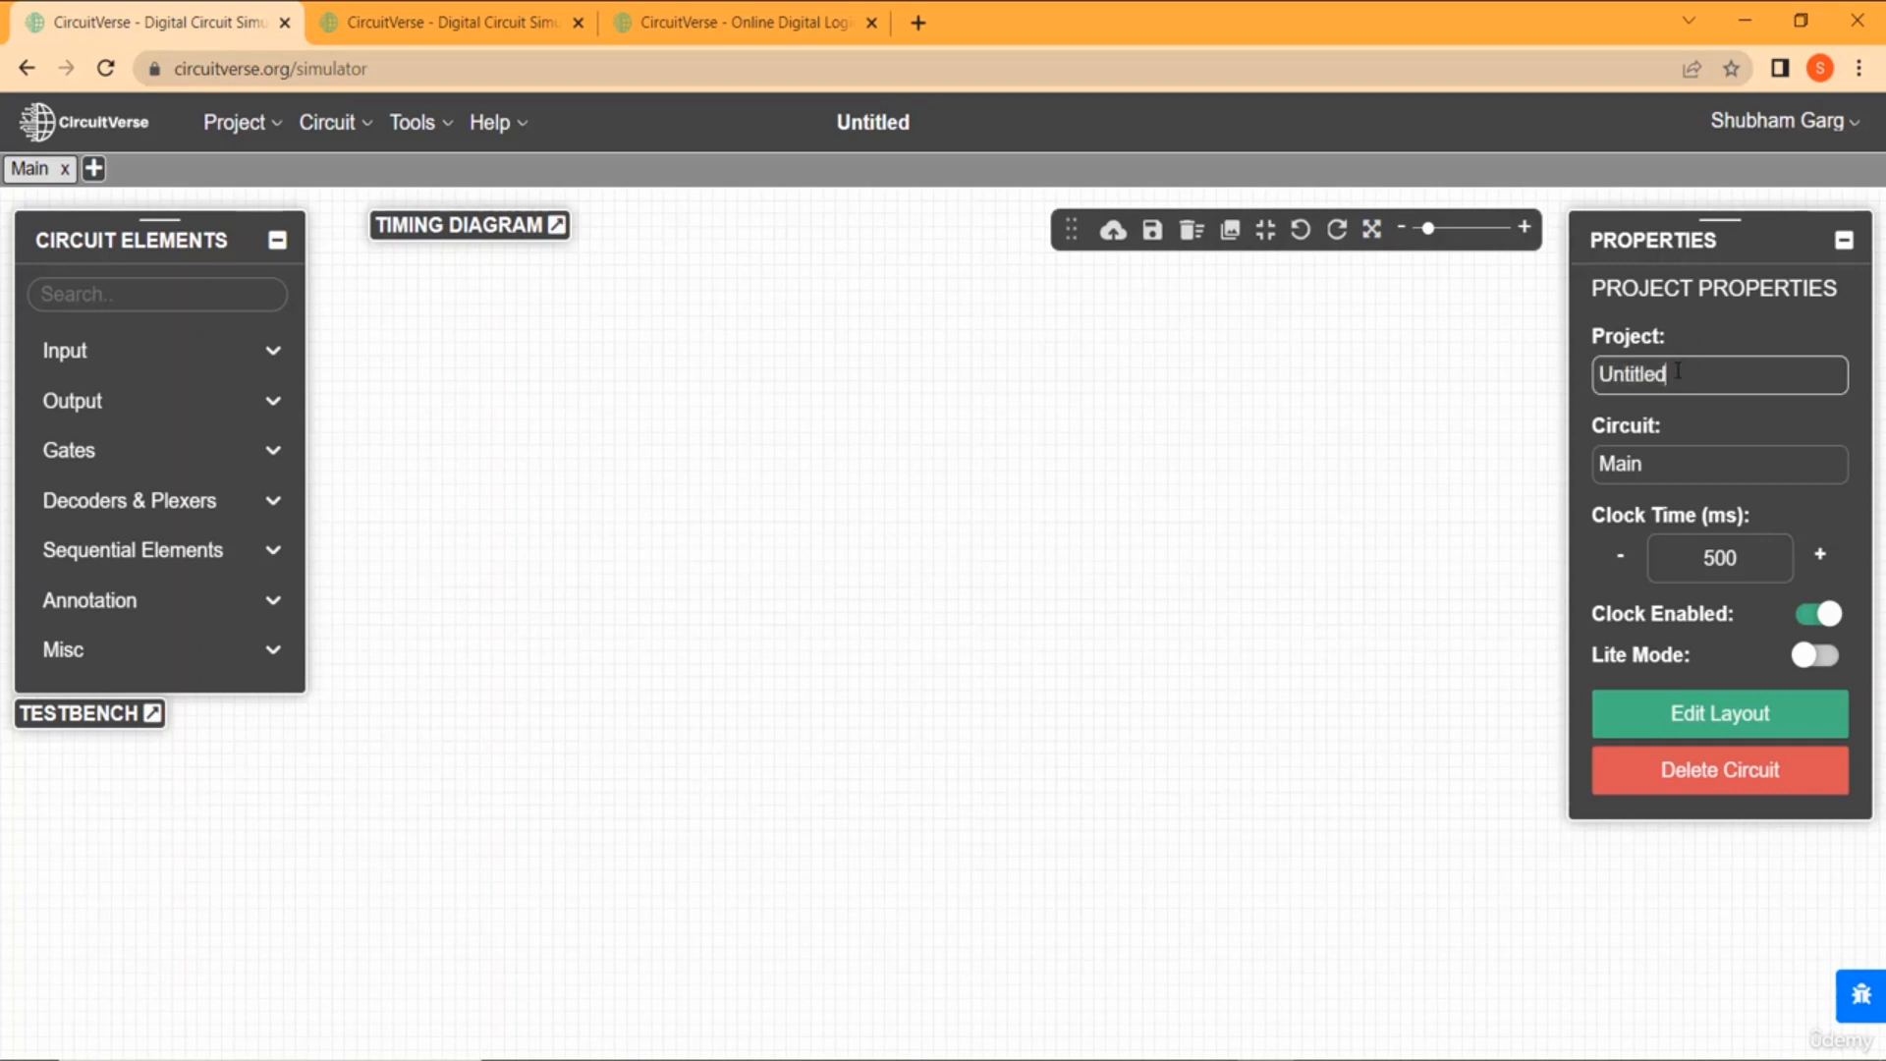
{"action": "type", "text": "Logic_gates"}
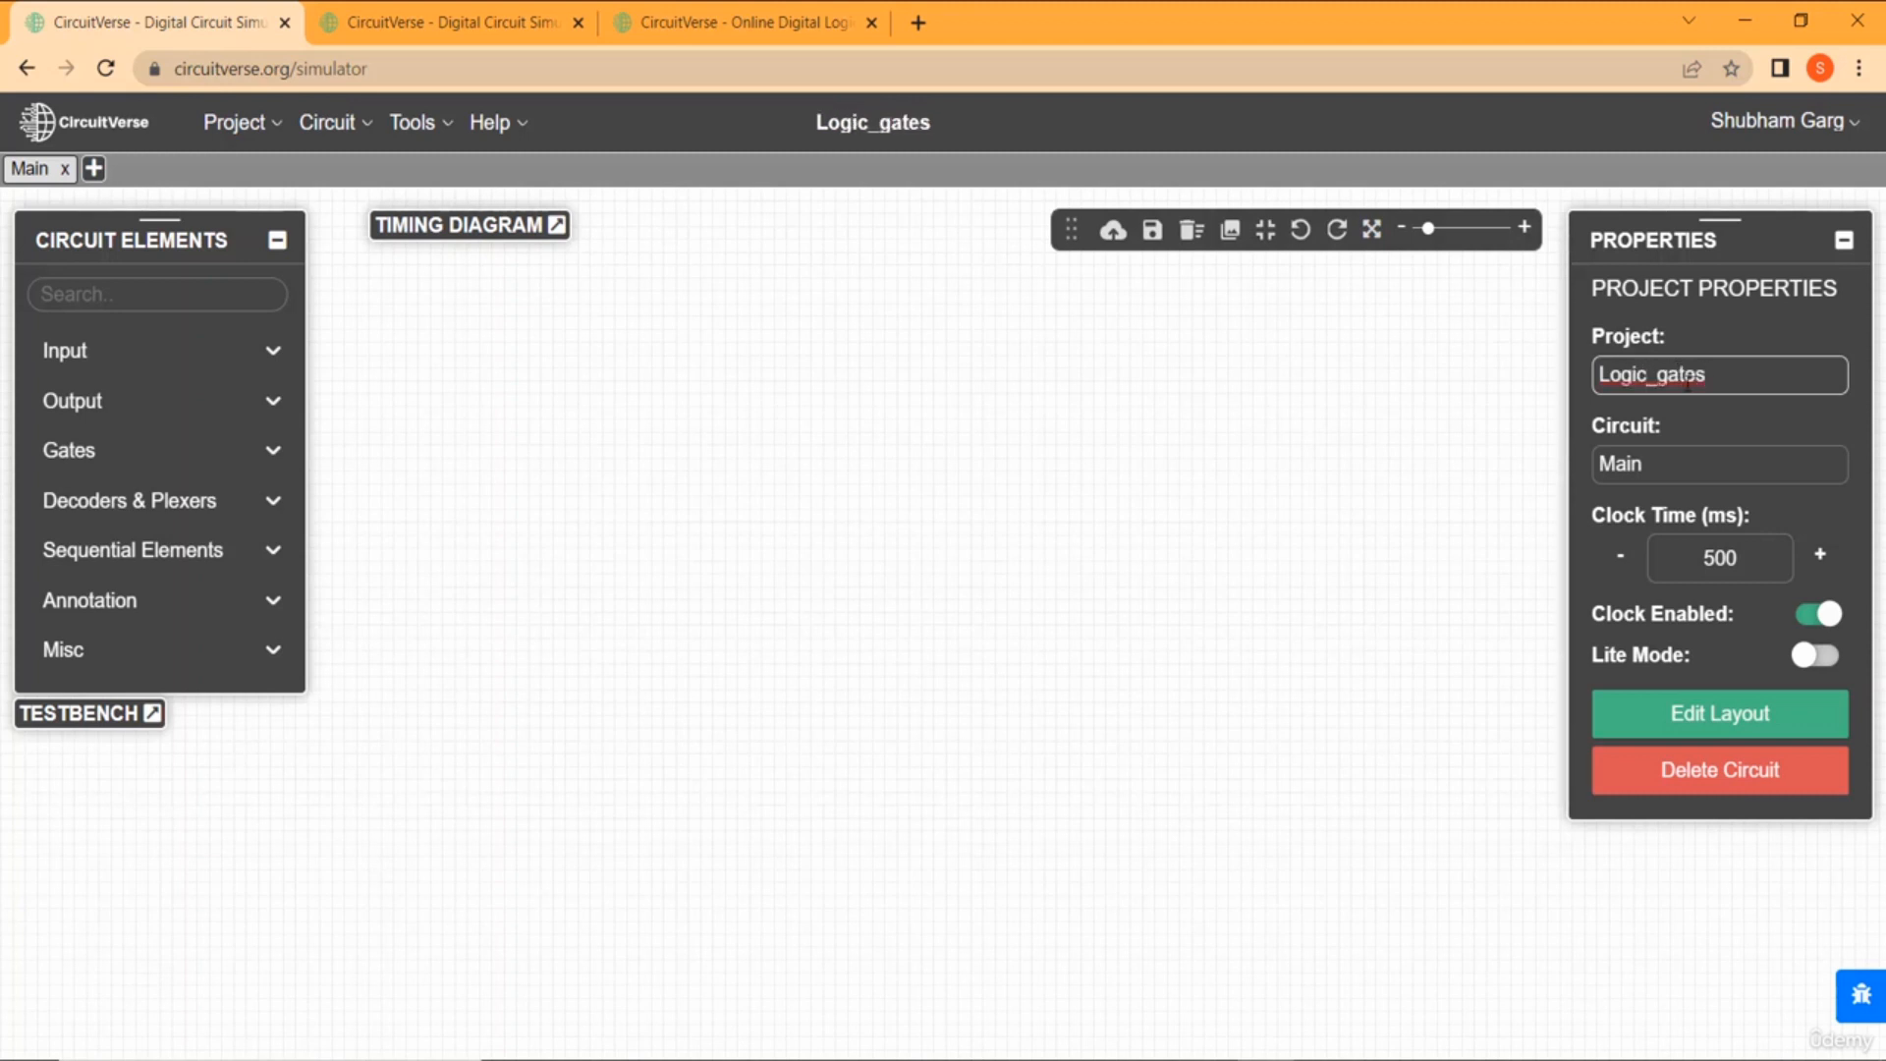
{"action": "key", "text": "Tab"}
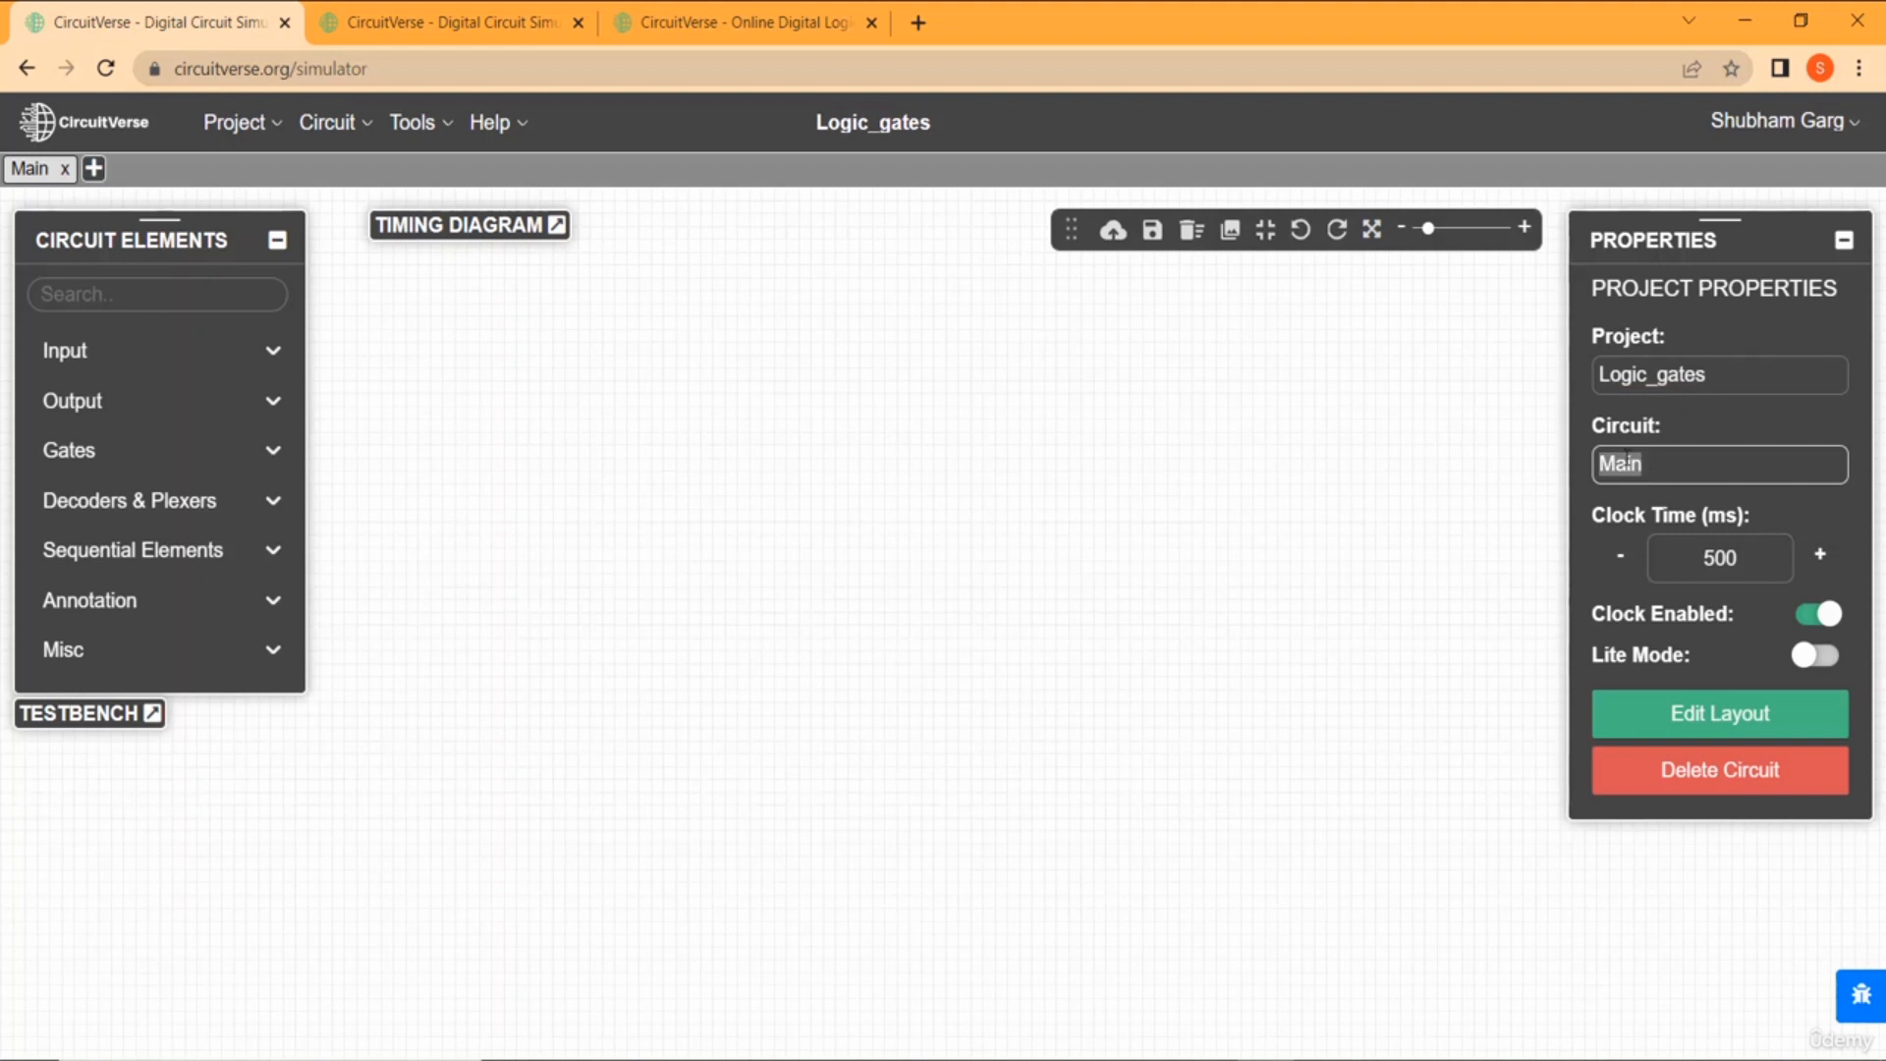
{"action": "left_click", "coordinate": [1437, 477]}
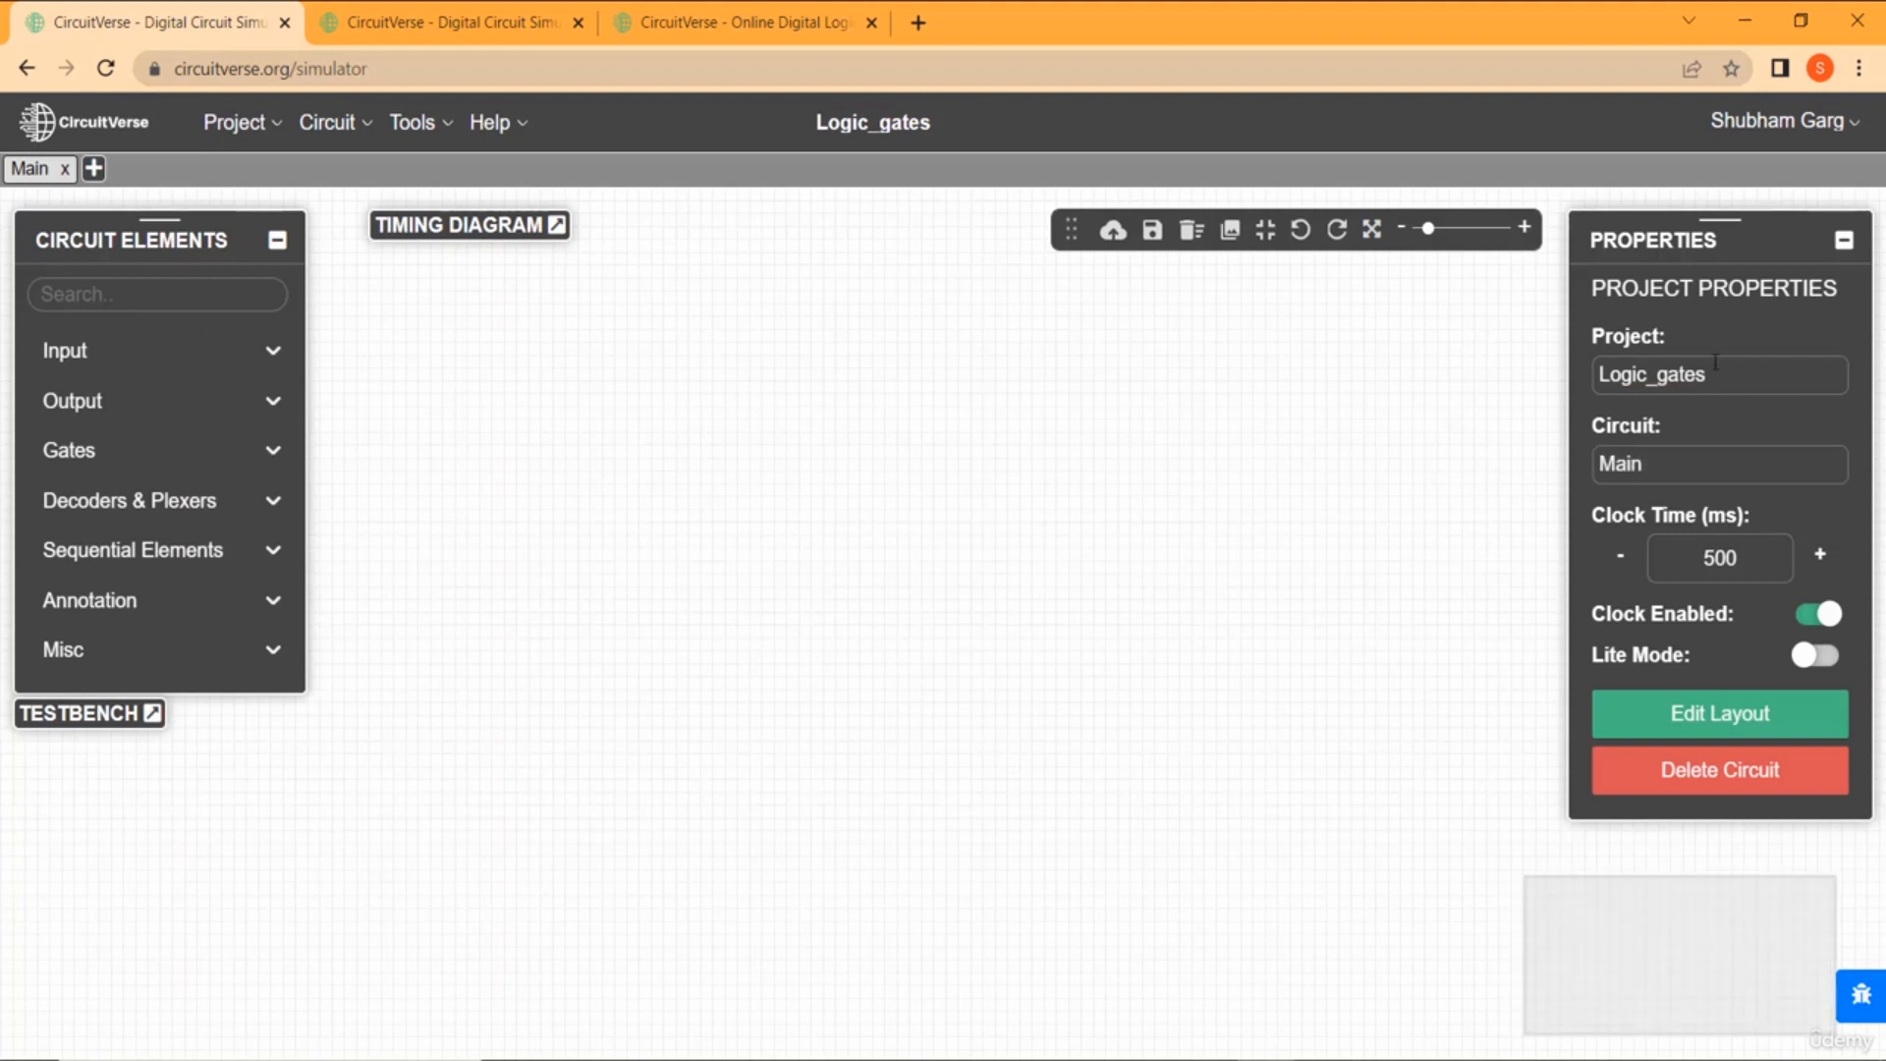
Rename the Main circuit of the project as AND.
{"action": "left_click_drag", "start_coordinate": [1715, 371], "coordinate": [1593, 374]}
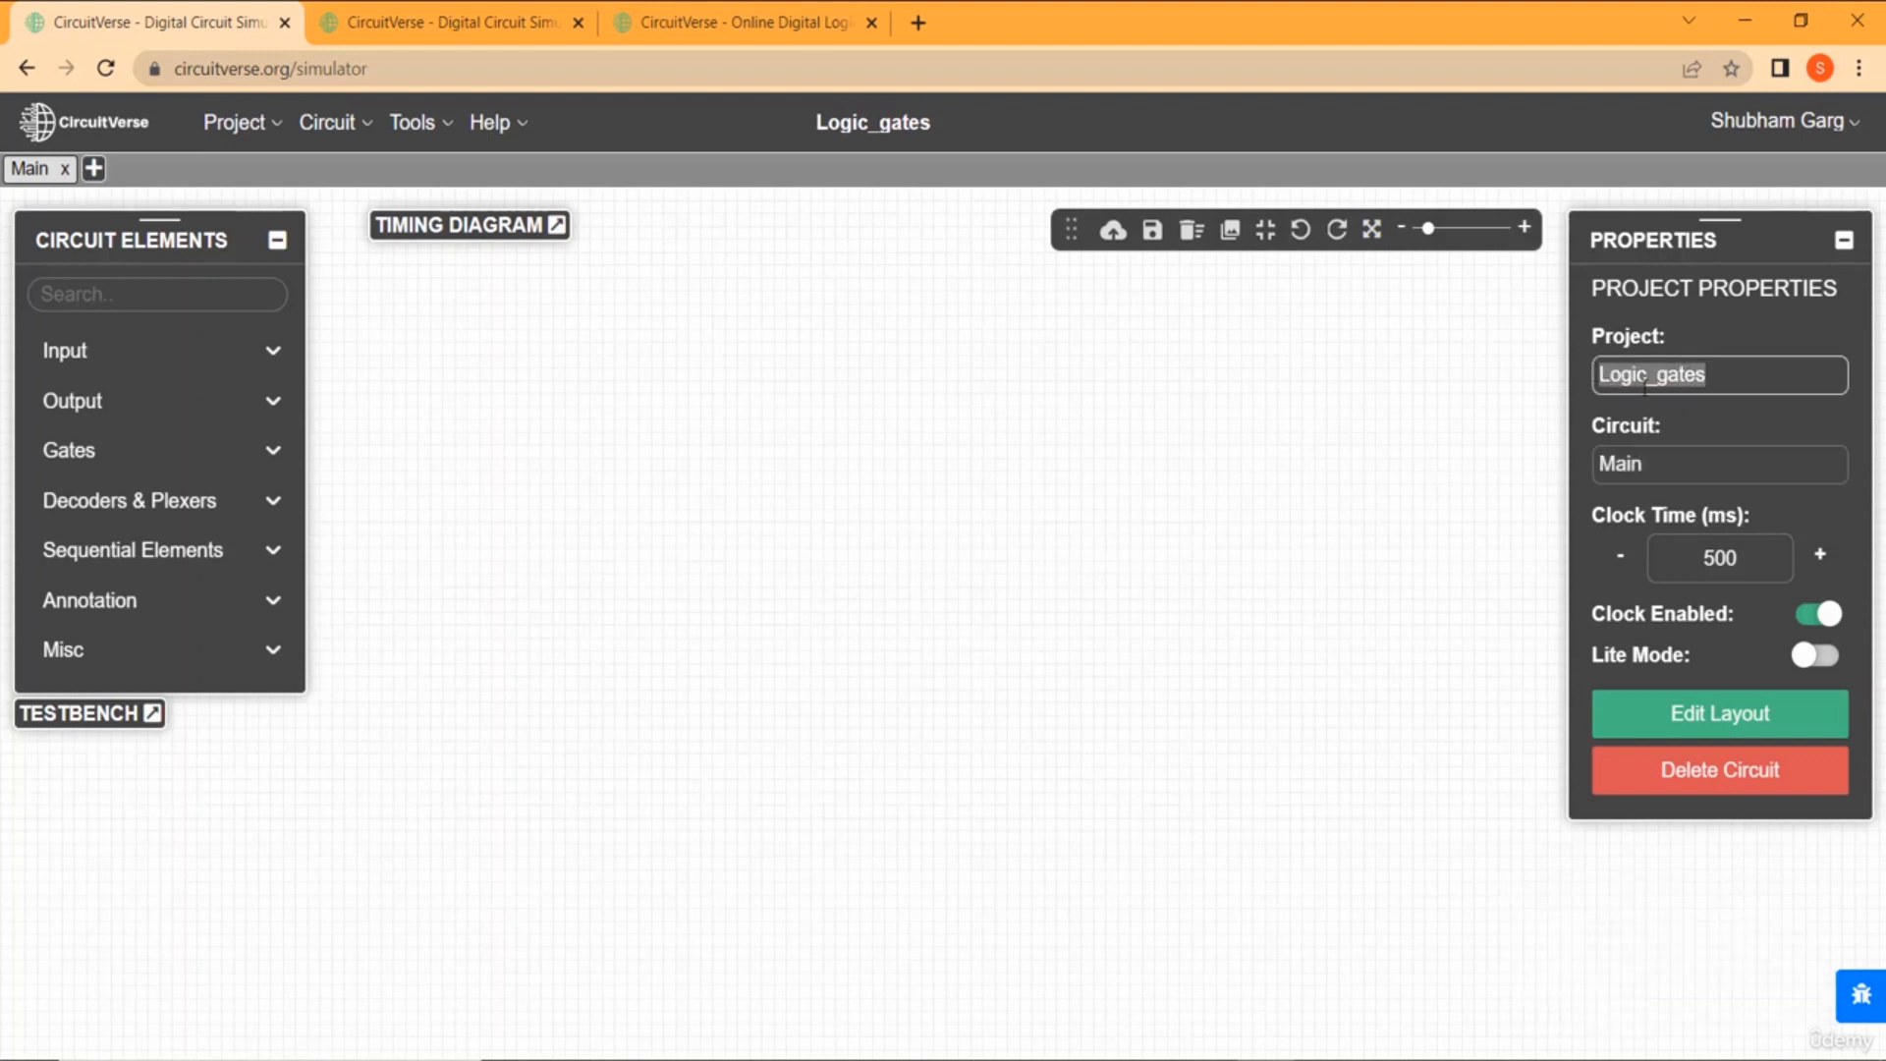
{"action": "key", "text": "Tab"}
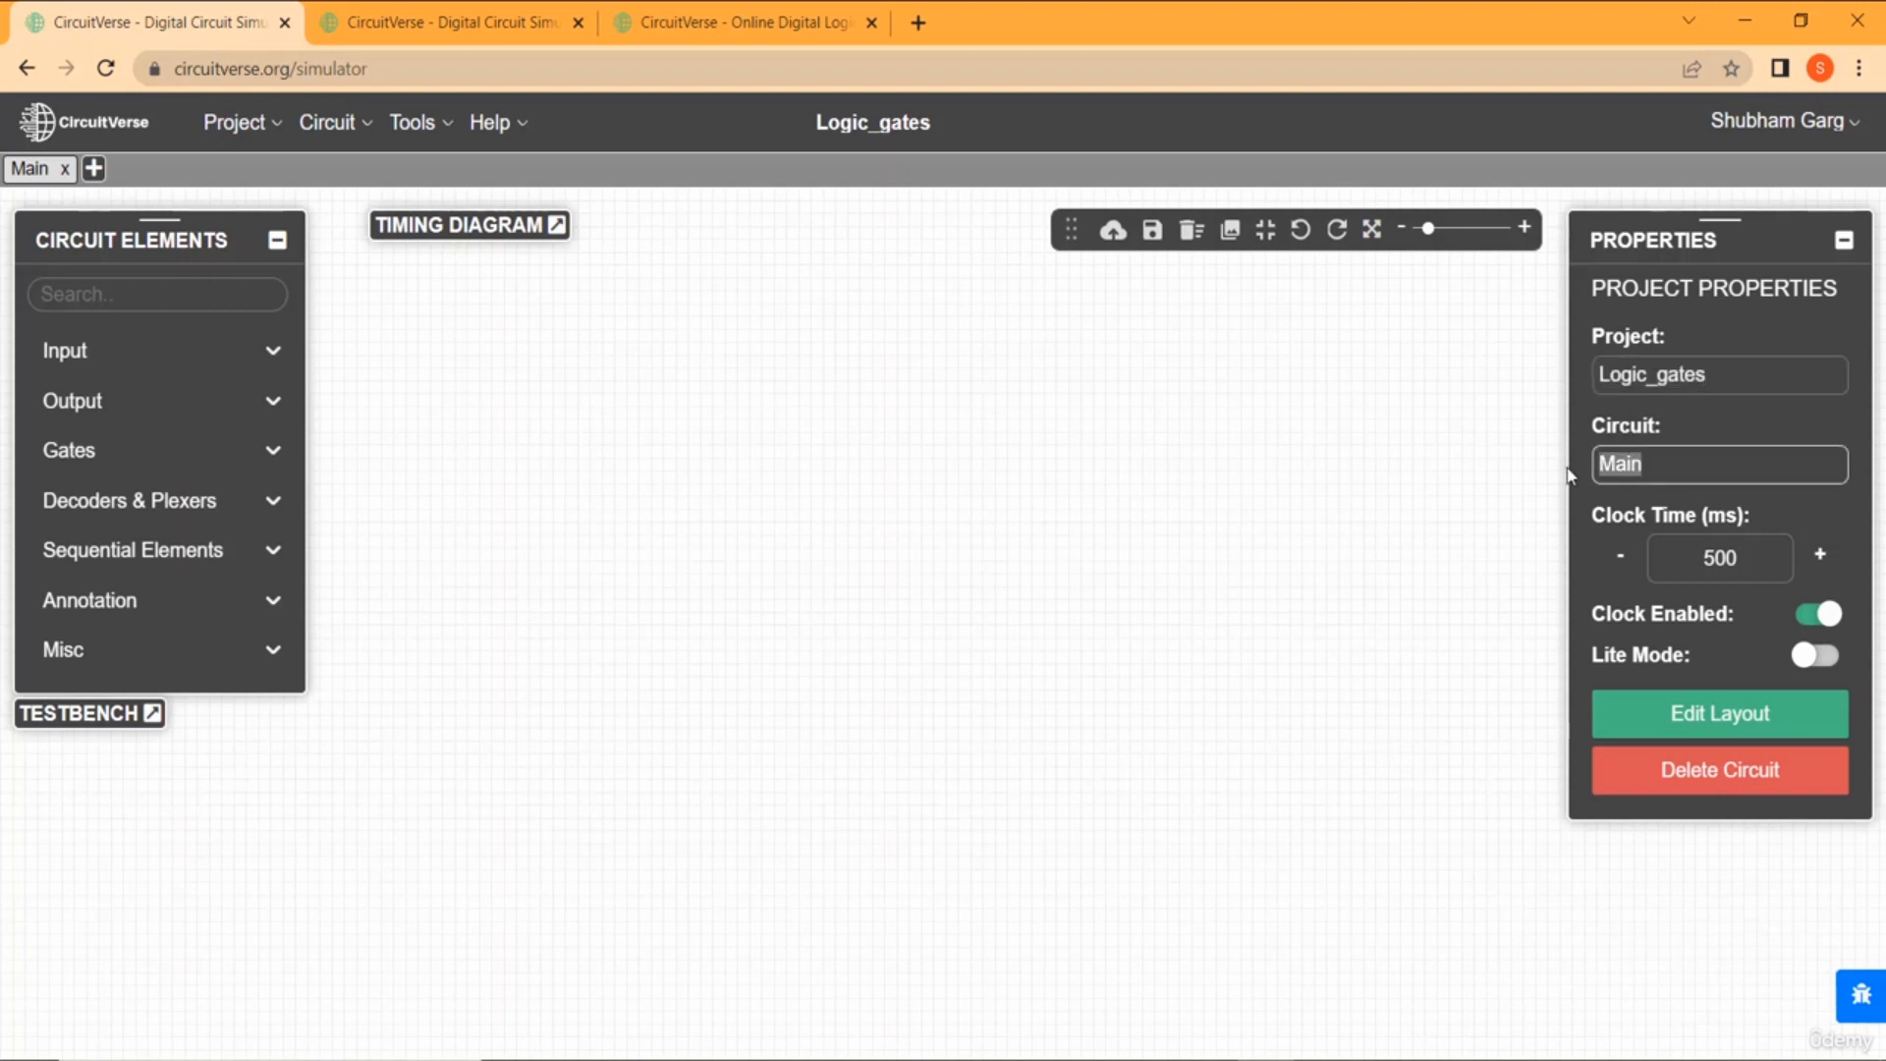
{"action": "type", "text": "A"}
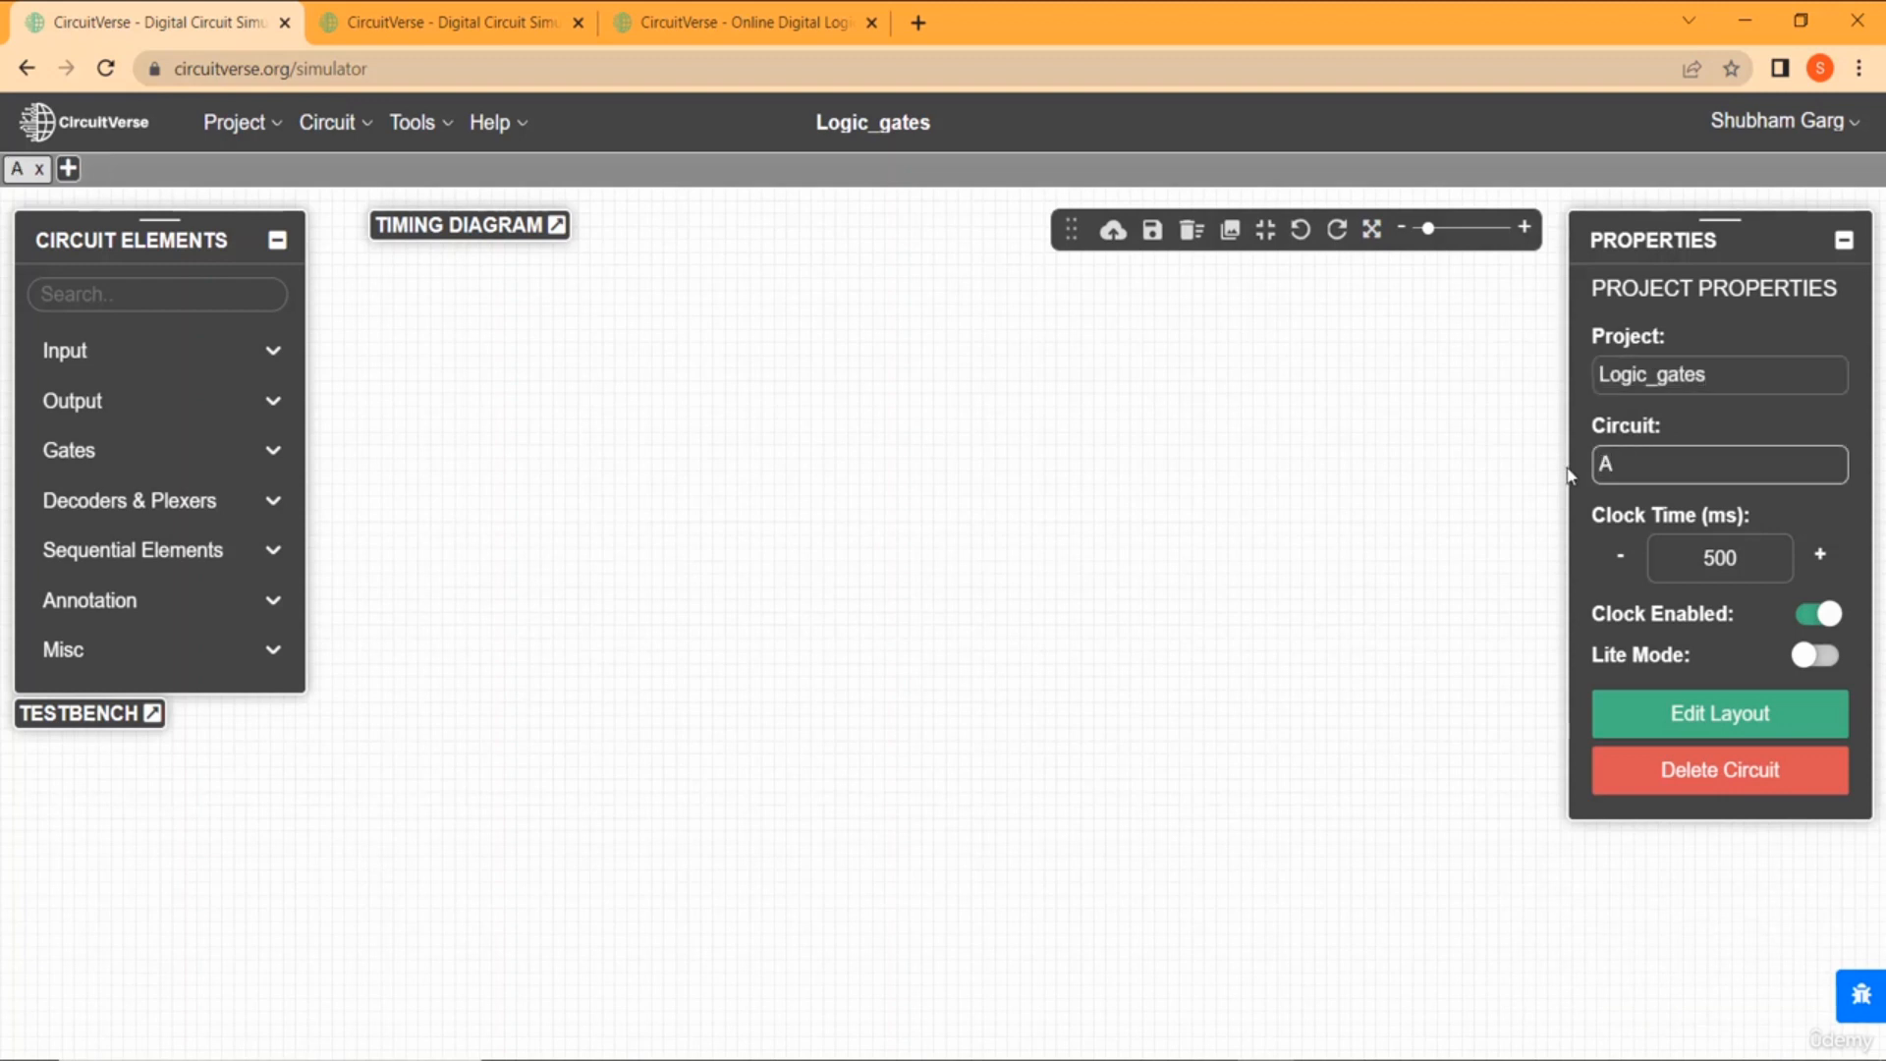
{"action": "type", "text": "ND"}
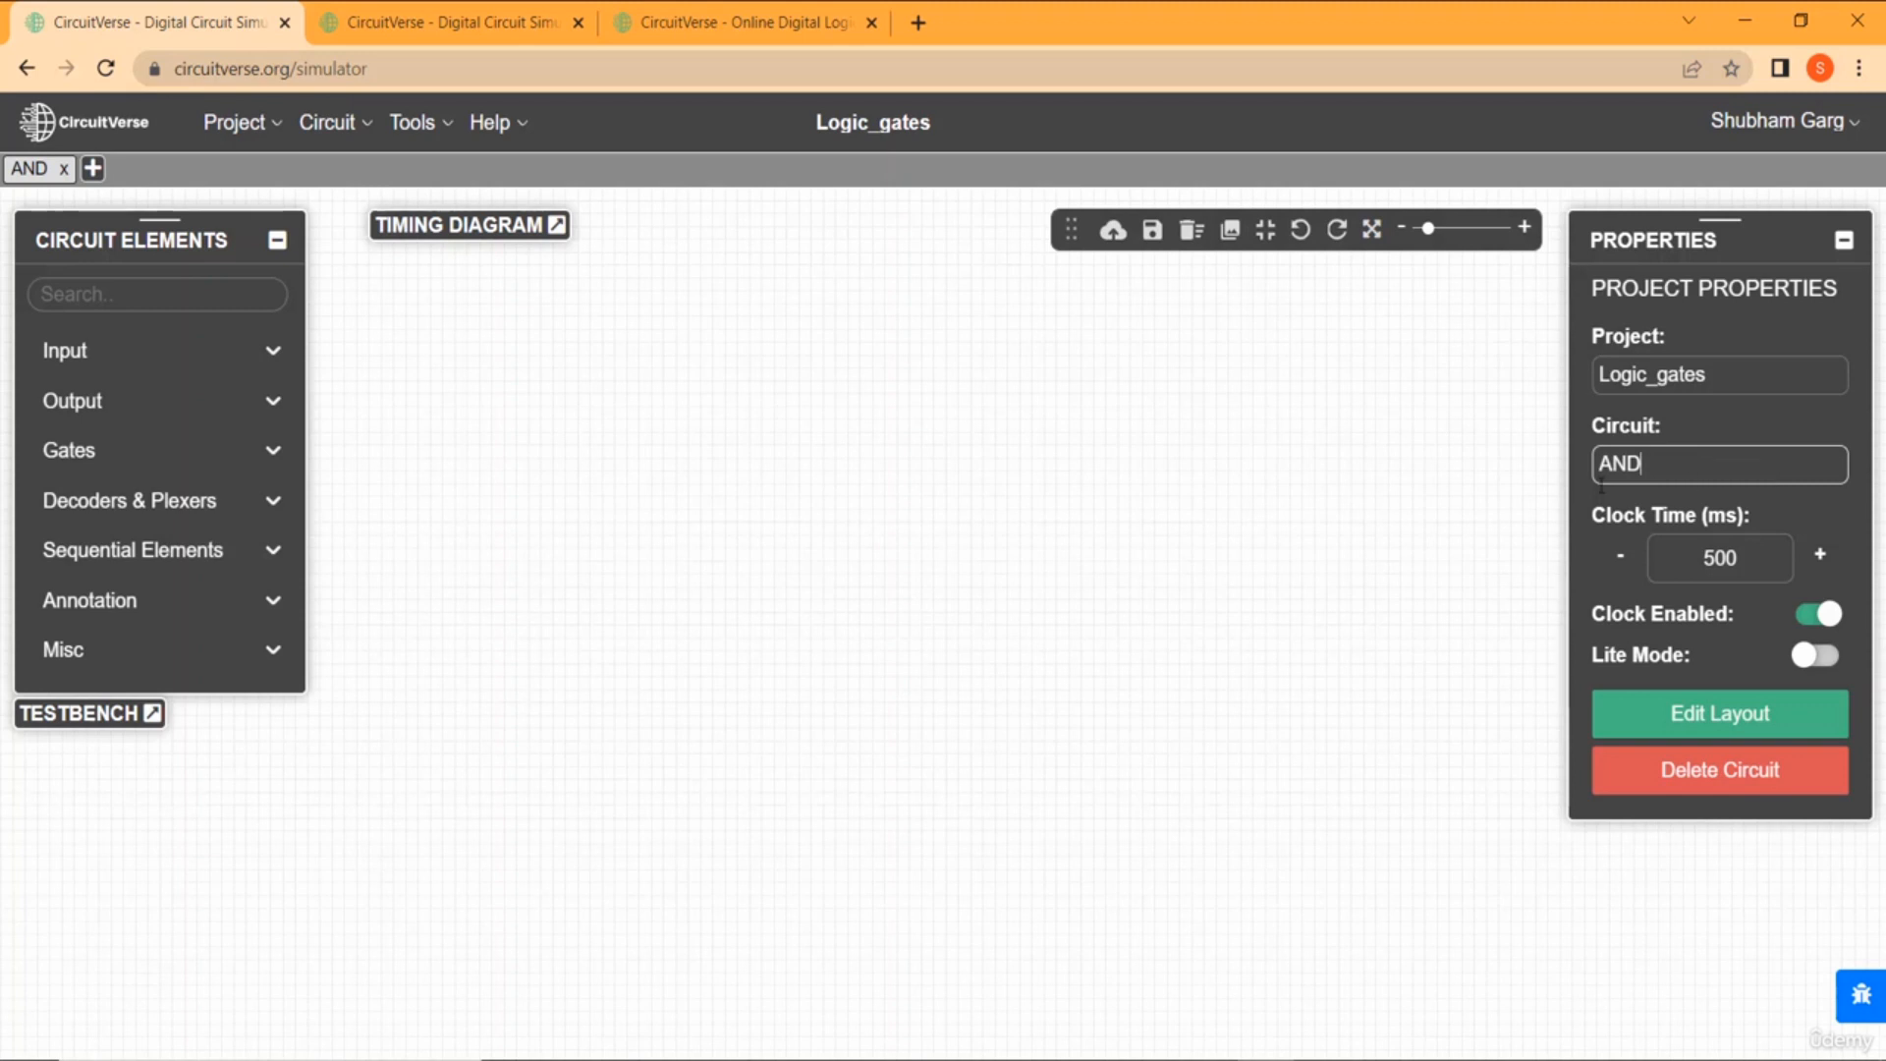
{"action": "left_click", "coordinate": [1445, 523]}
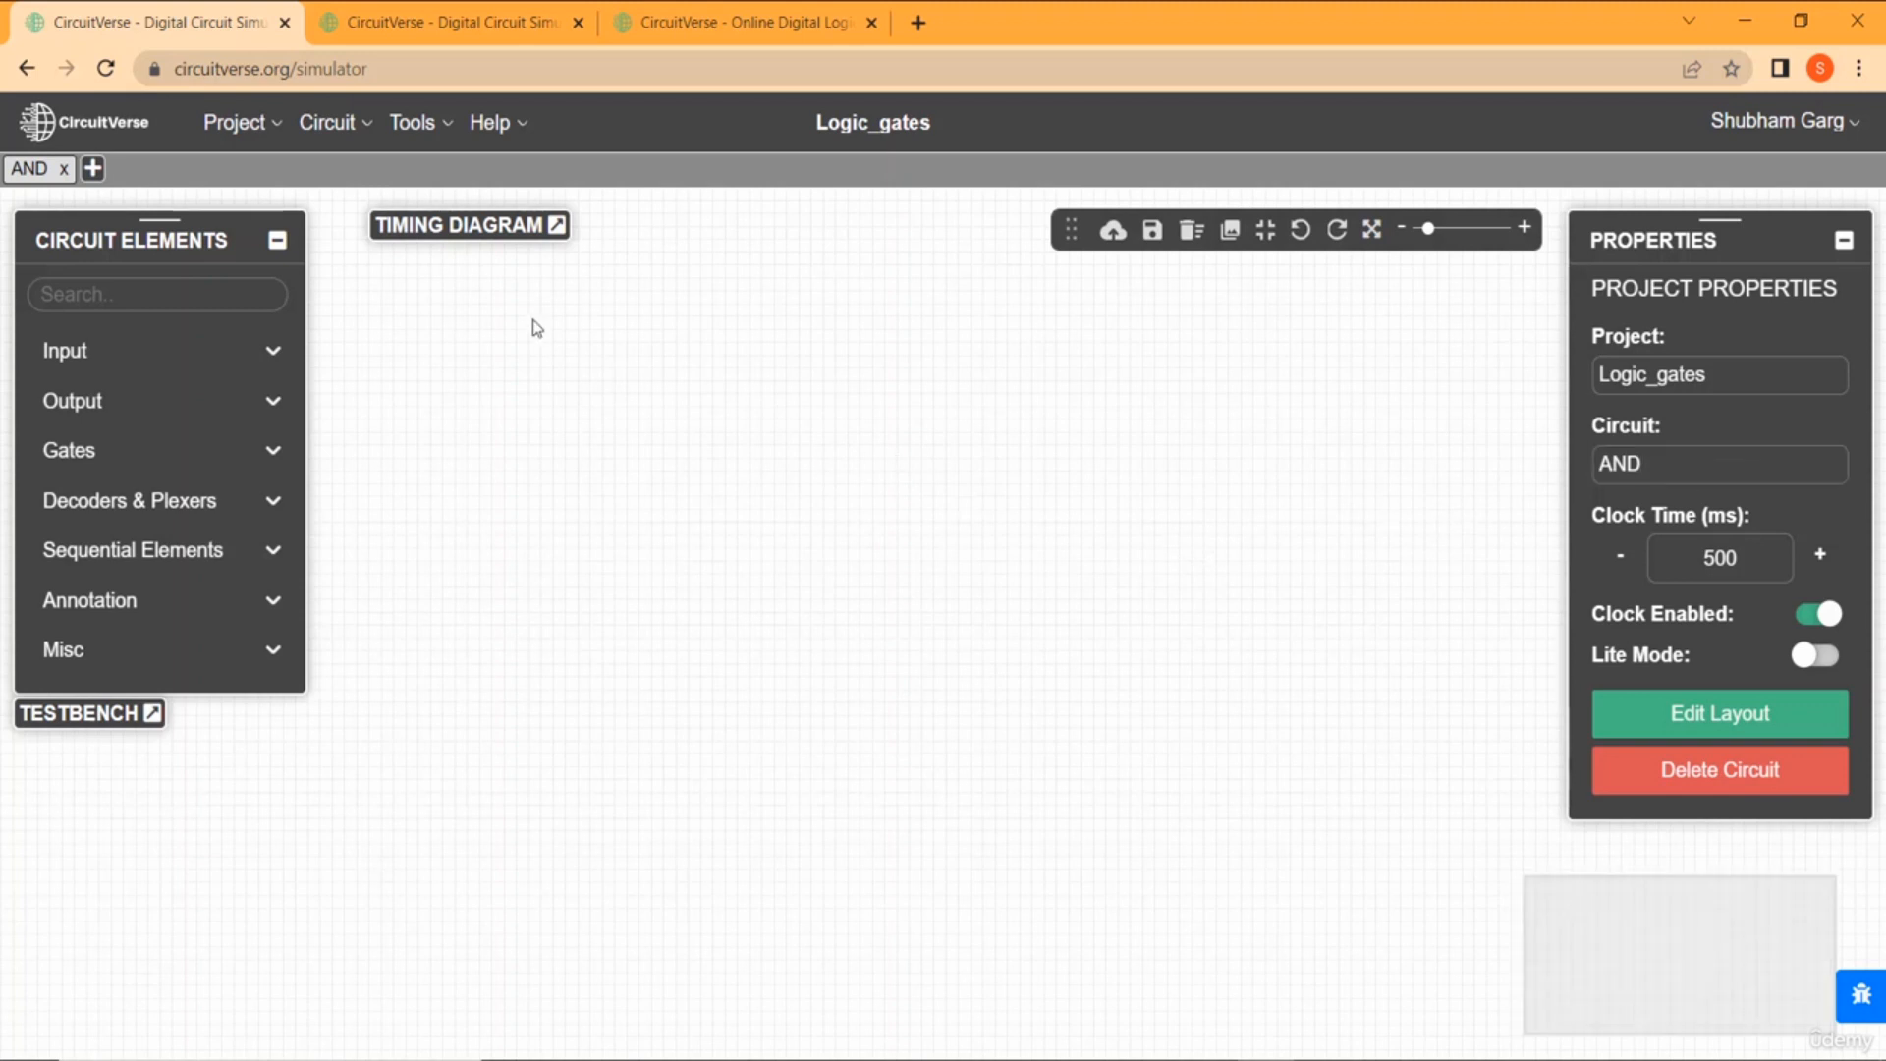
Add a second circuit named OR to the Logic_gates project.
{"action": "left_click", "coordinate": [92, 169]}
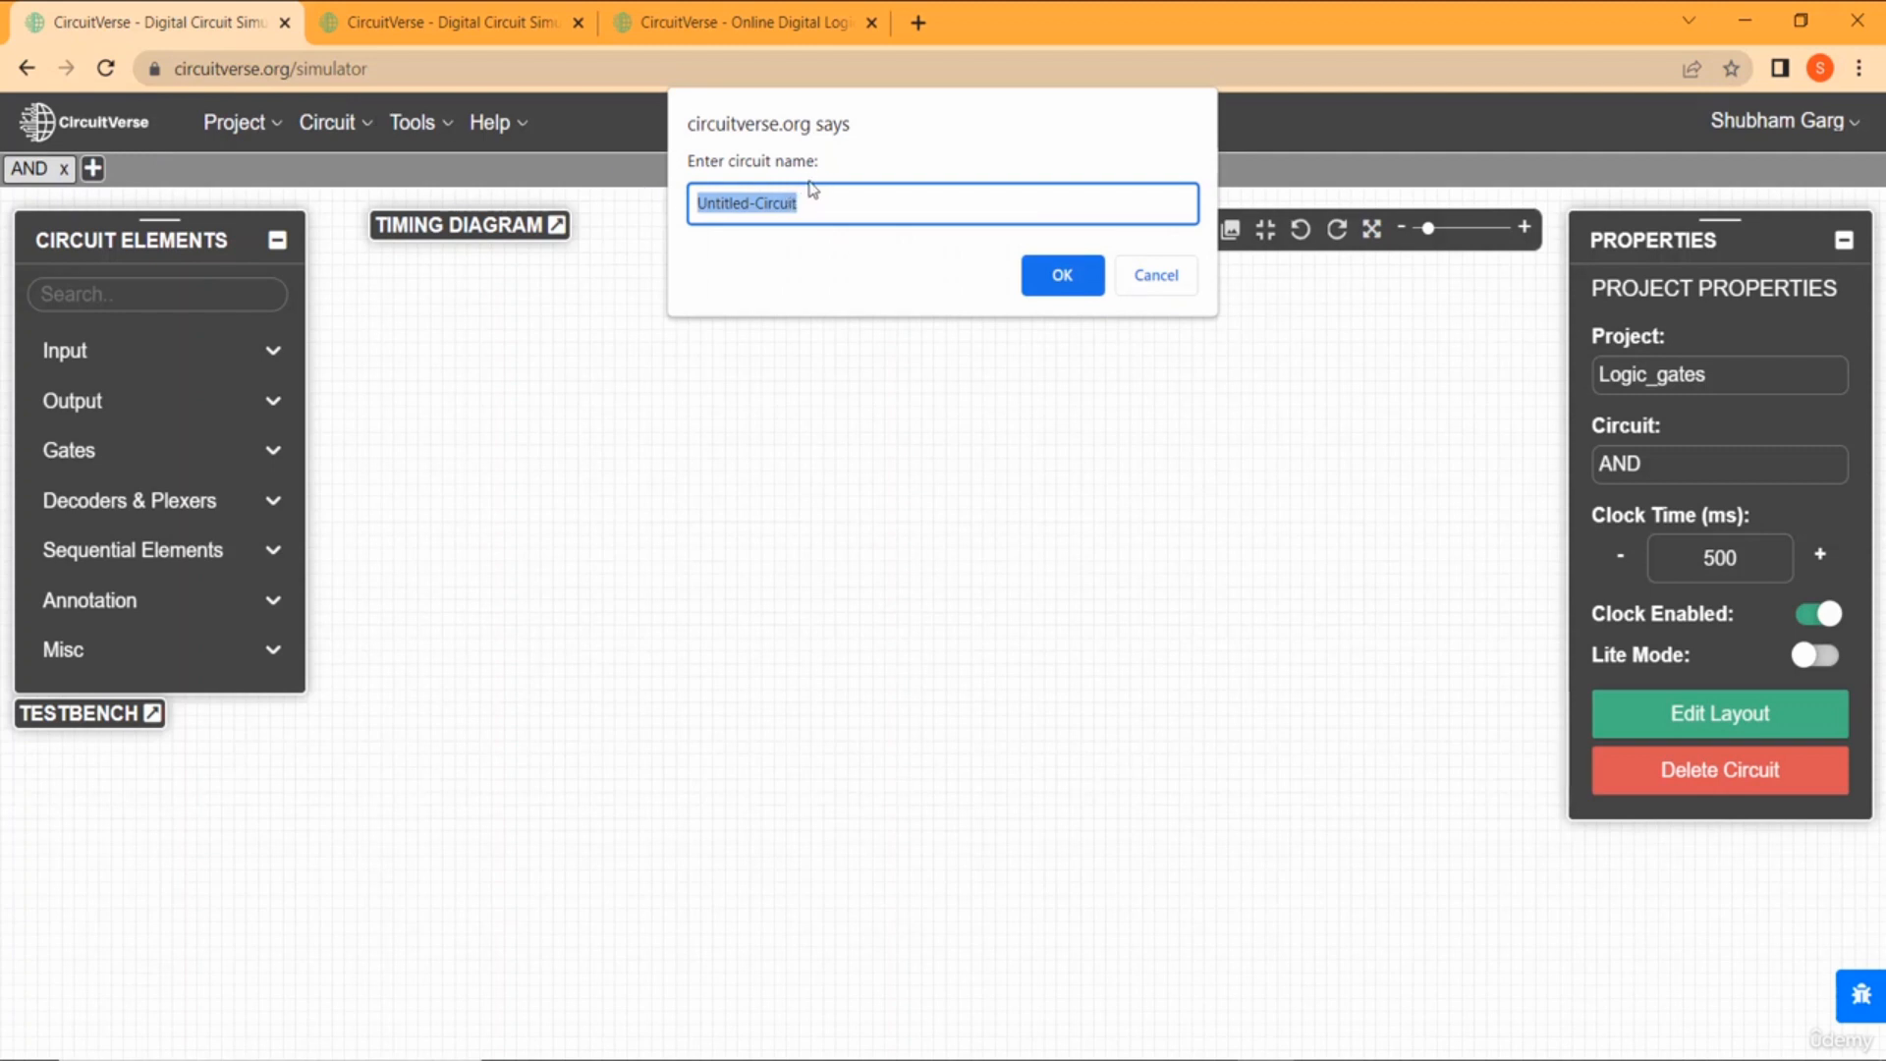
{"action": "type", "text": "OR"}
{"action": "key", "text": "Return"}
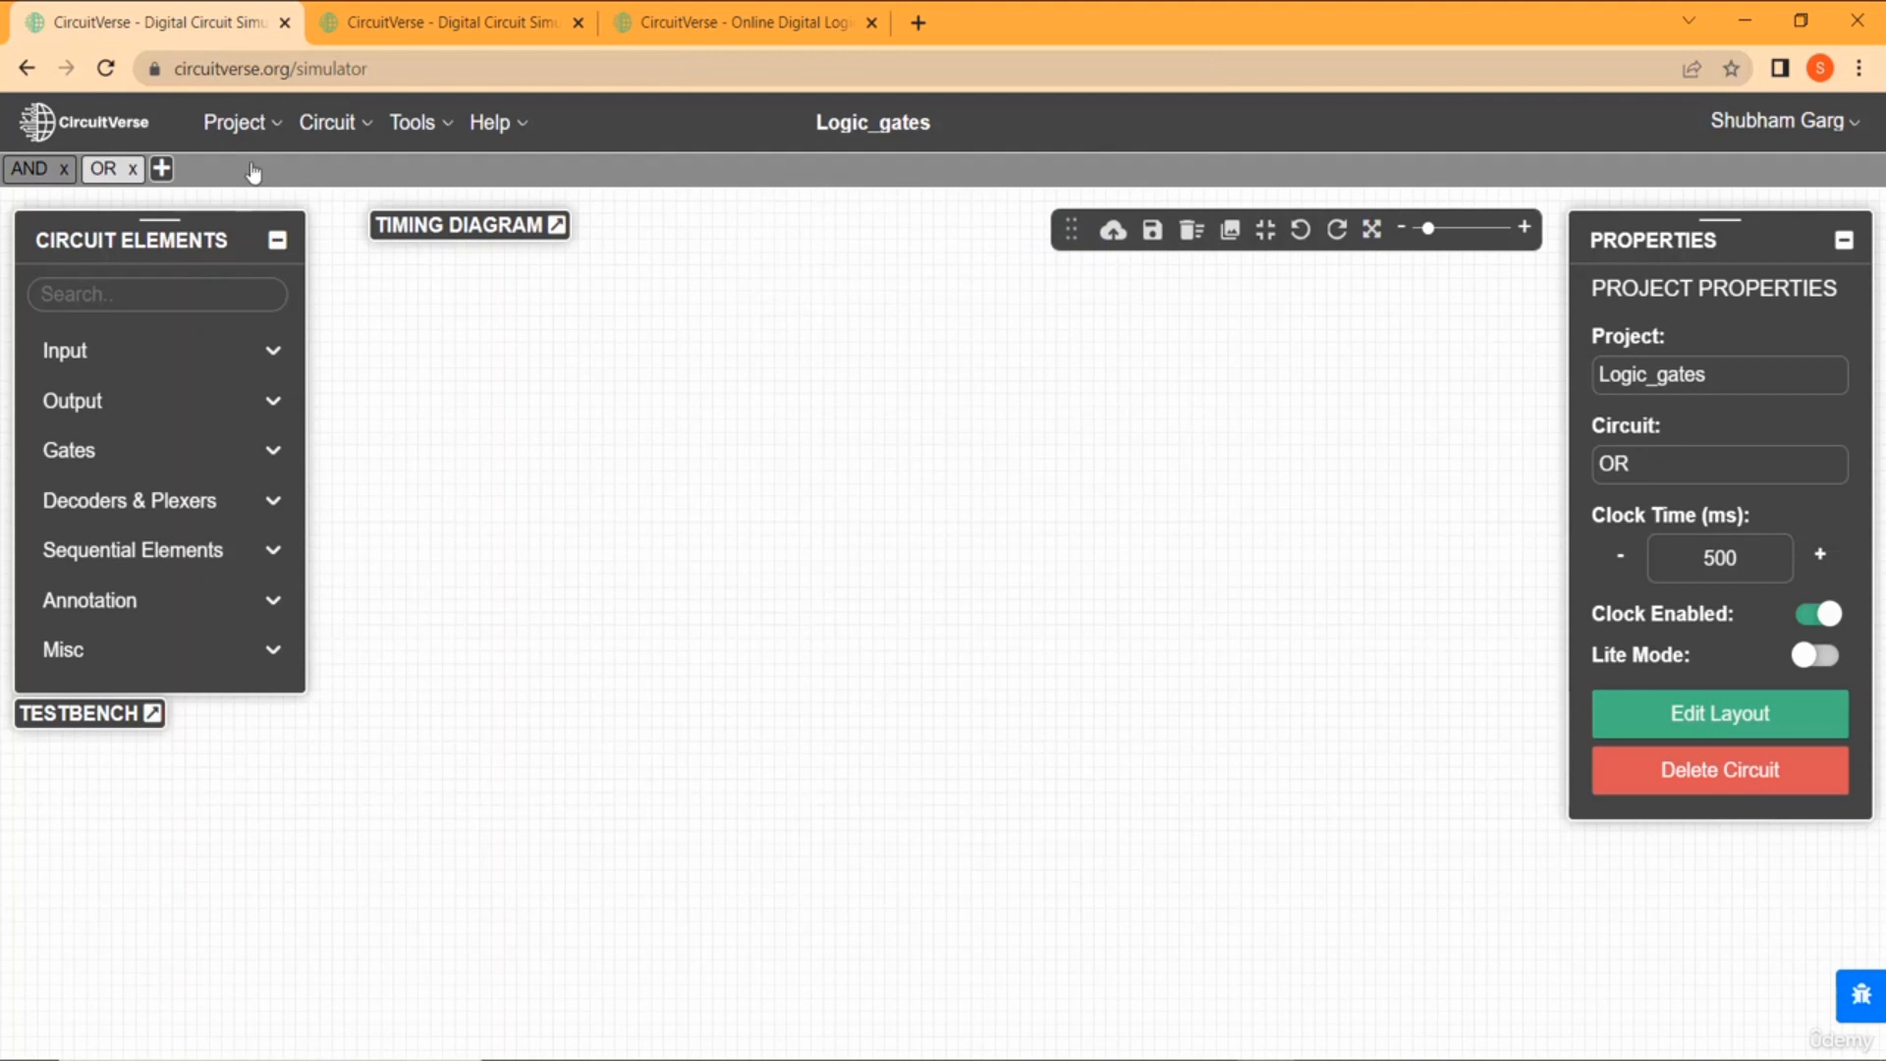
Switch back and forth between the OR and AND circuits to view each one, ending on AND.
{"action": "left_click", "coordinate": [111, 173]}
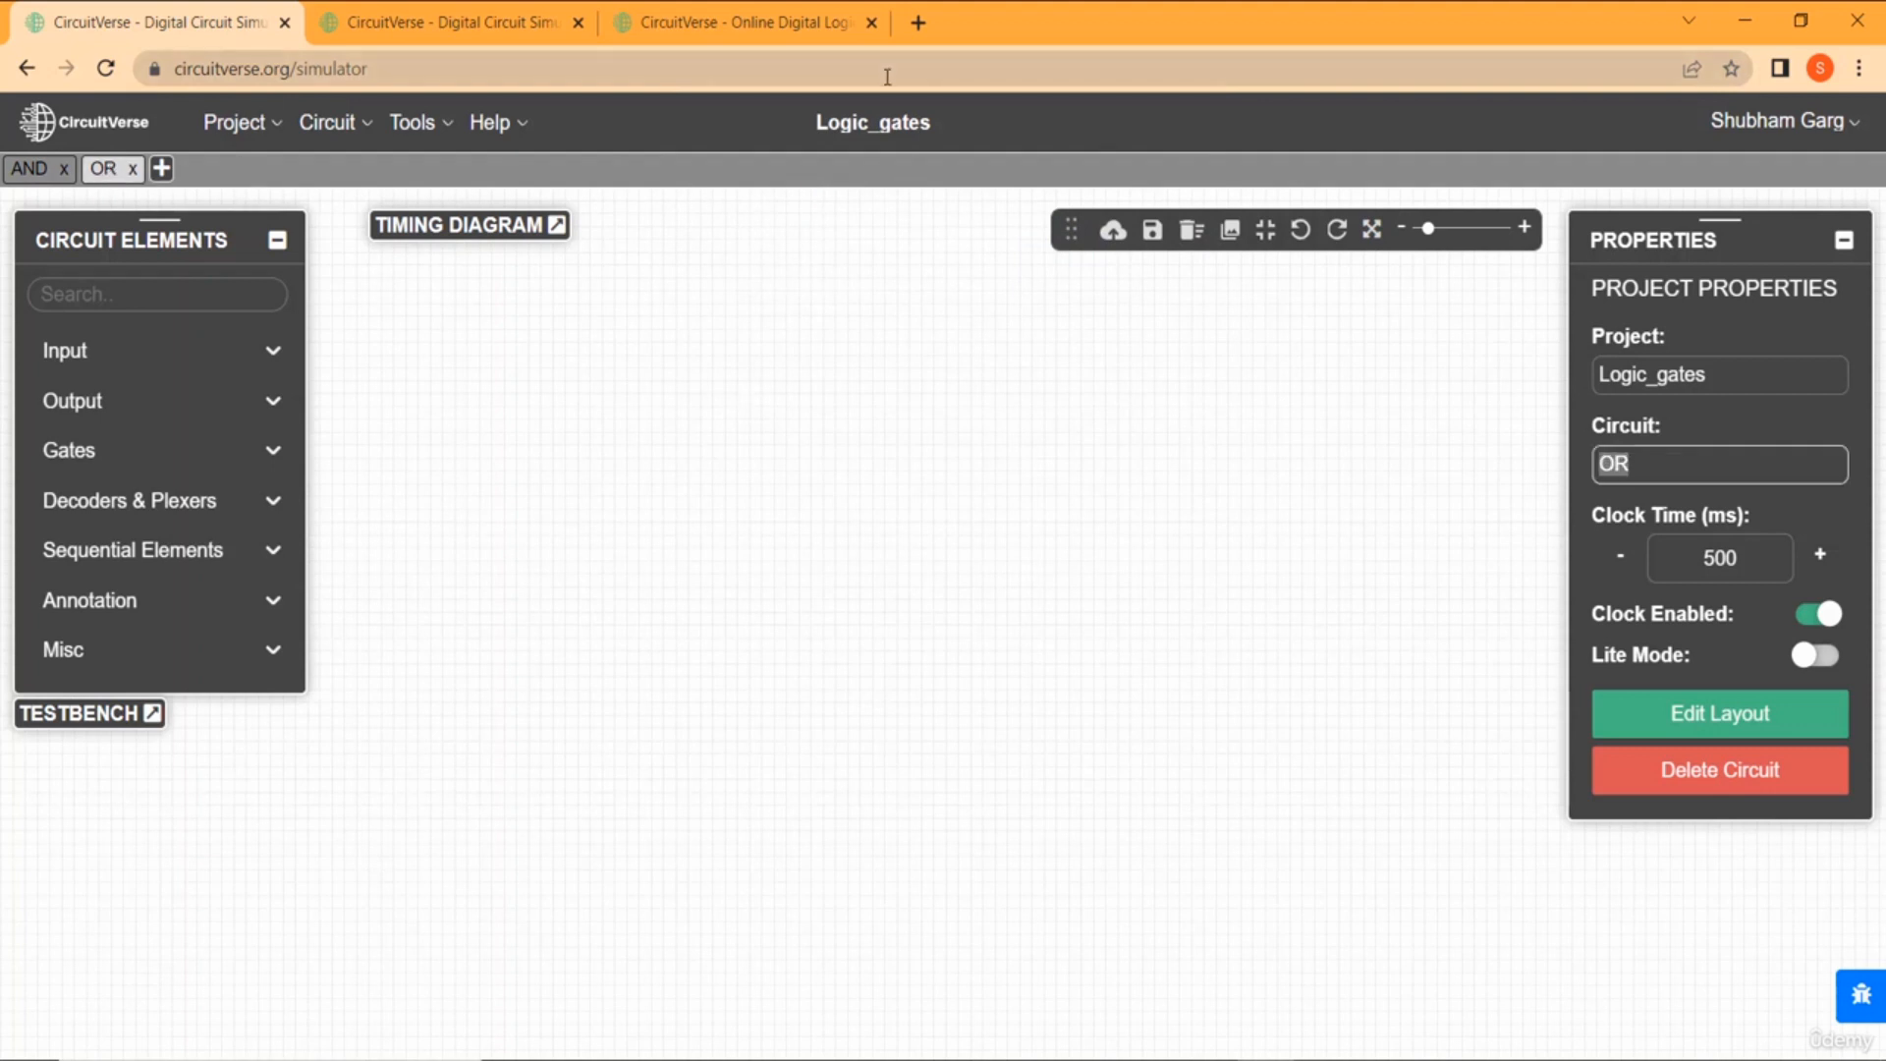
{"action": "left_click", "coordinate": [30, 175]}
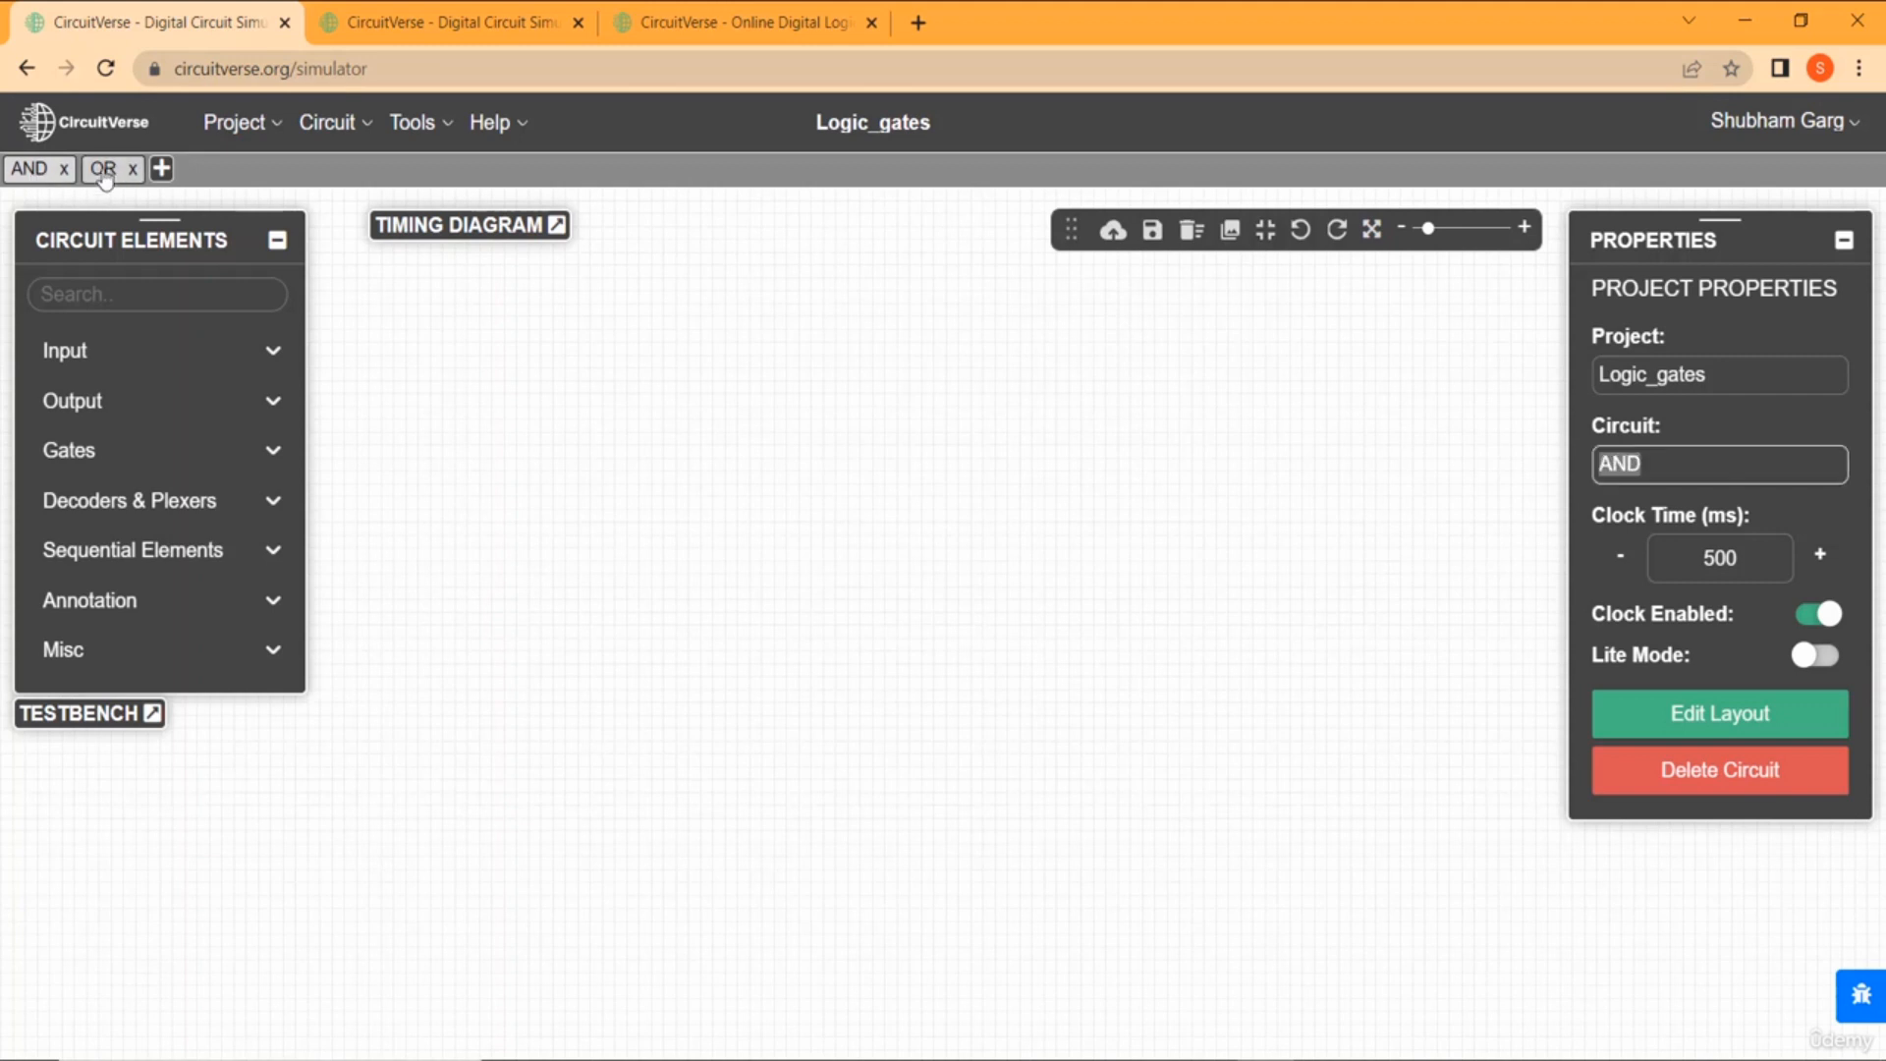
{"action": "left_click", "coordinate": [103, 171]}
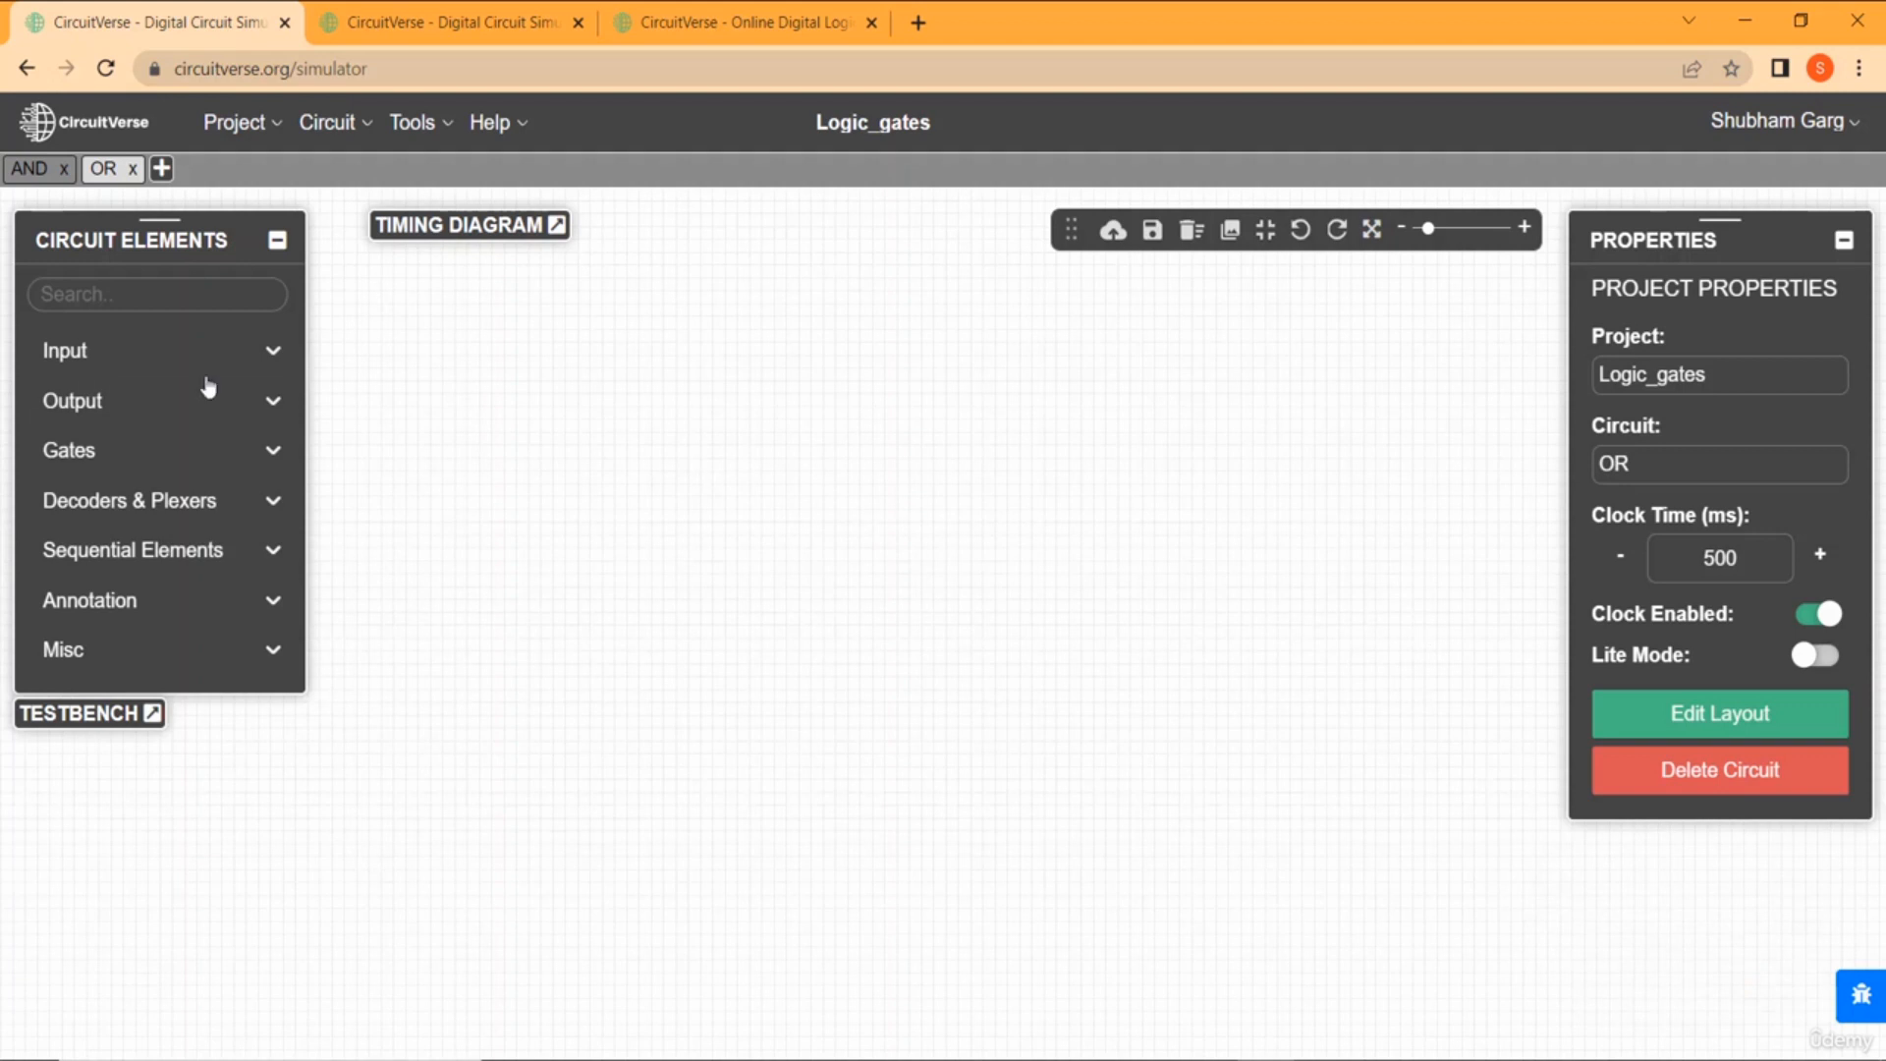
{"action": "left_click", "coordinate": [49, 171]}
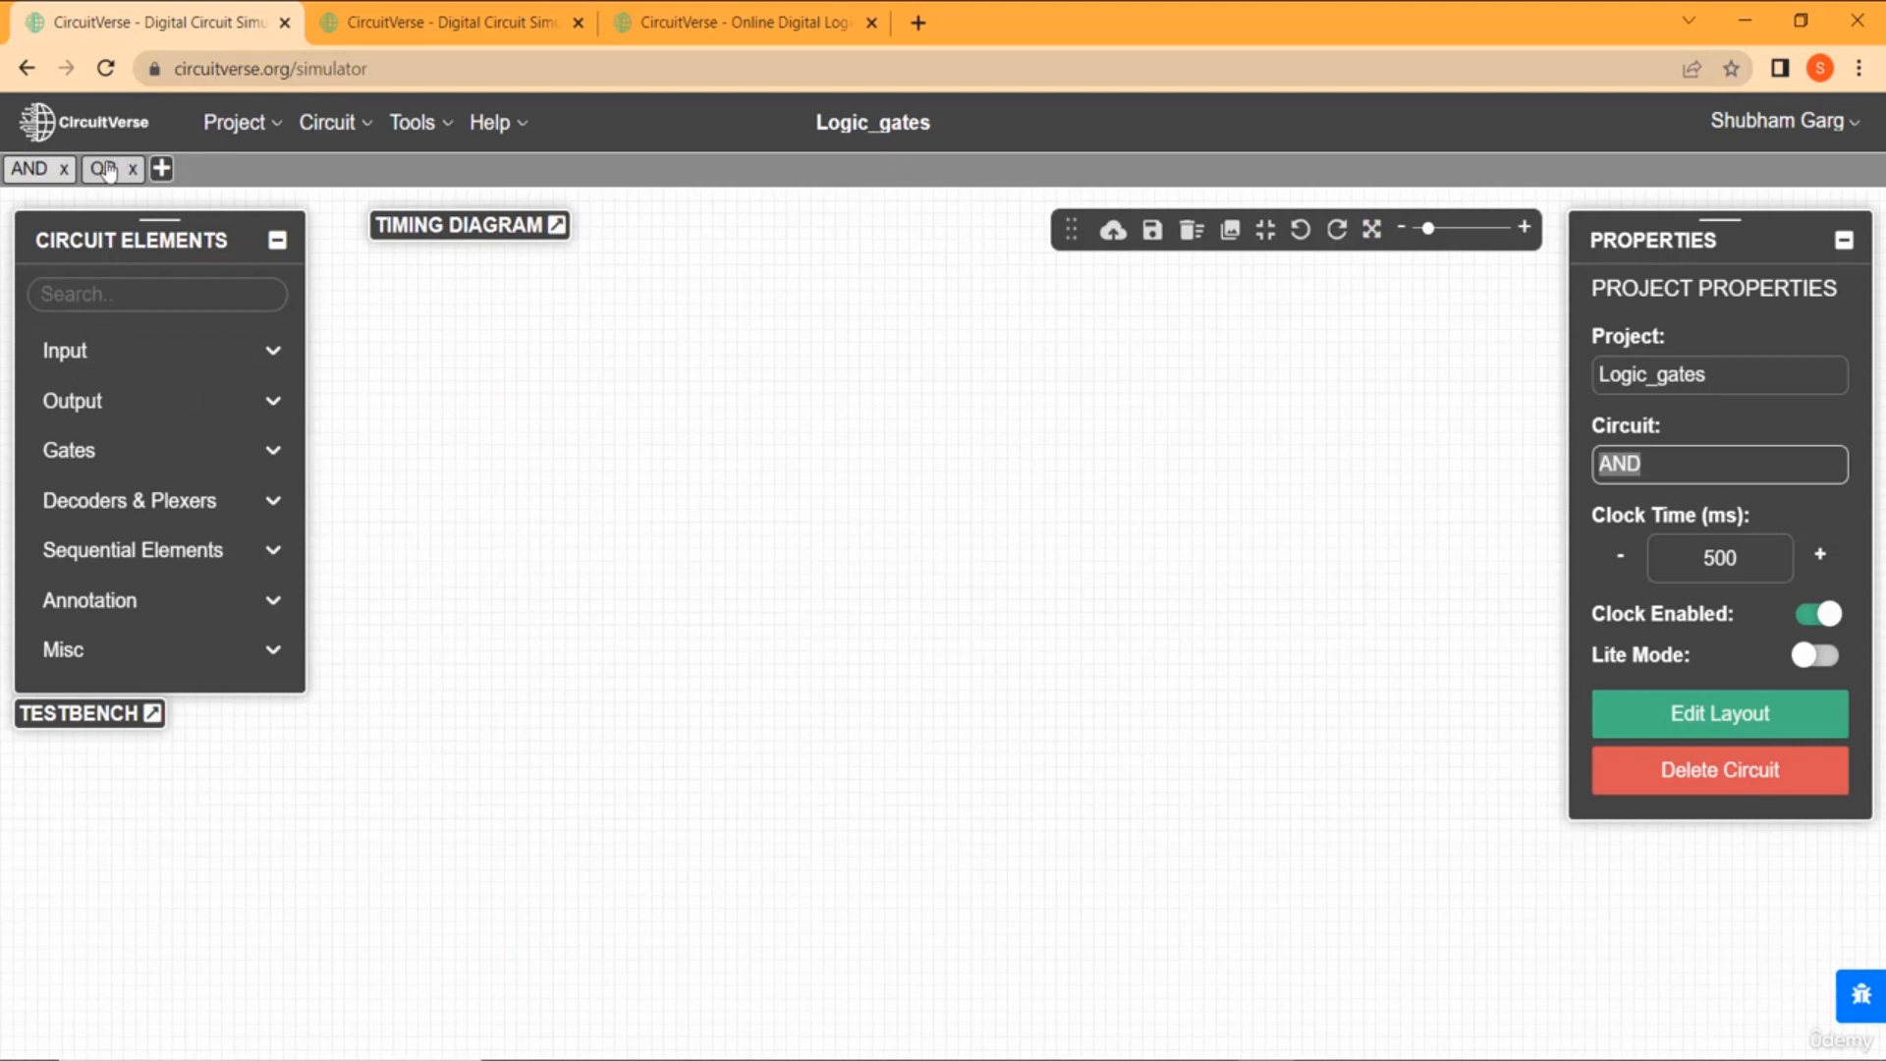
Add a third circuit named AND_OR to the Logic_gates project.
{"action": "left_click", "coordinate": [162, 170]}
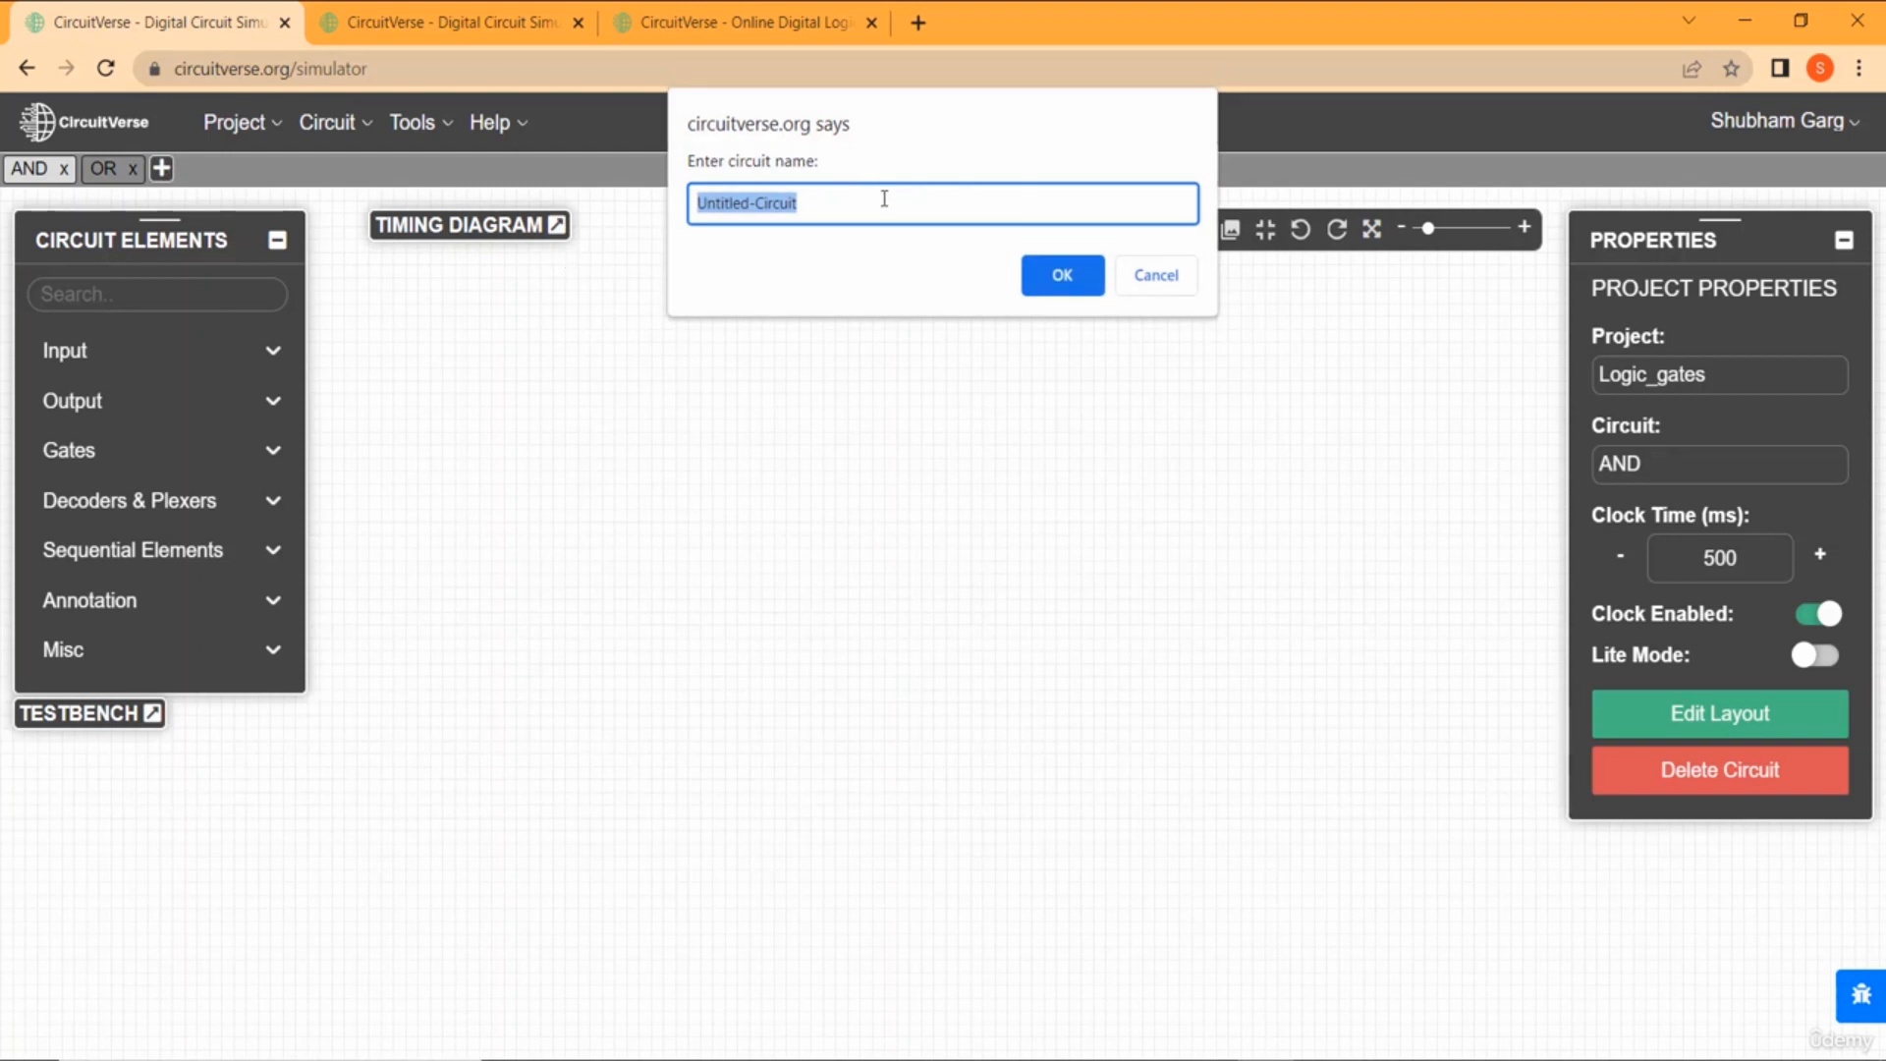
{"action": "type", "text": "AN"}
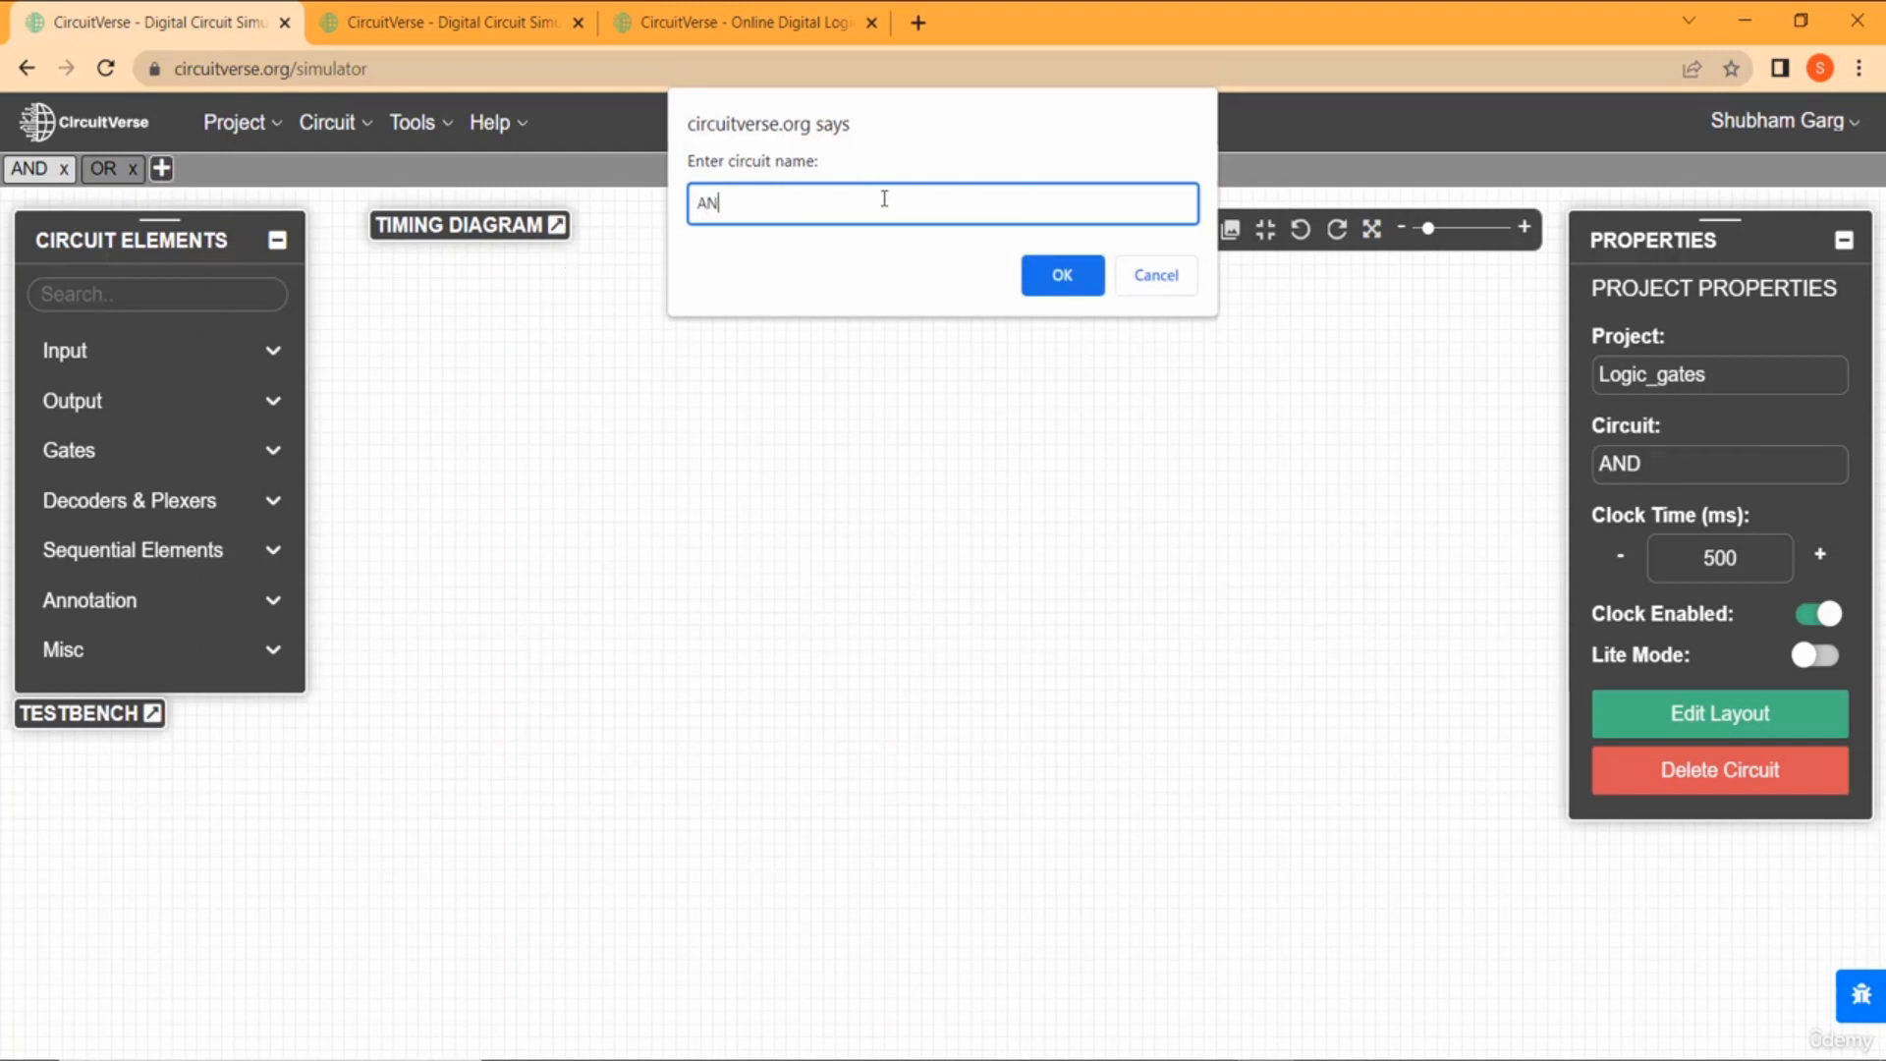
{"action": "type", "text": "D_OR"}
{"action": "key", "text": "Return"}
View the AND, OR and AND_OR circuits one after another, ending on AND_OR.
{"action": "left_click", "coordinate": [44, 169]}
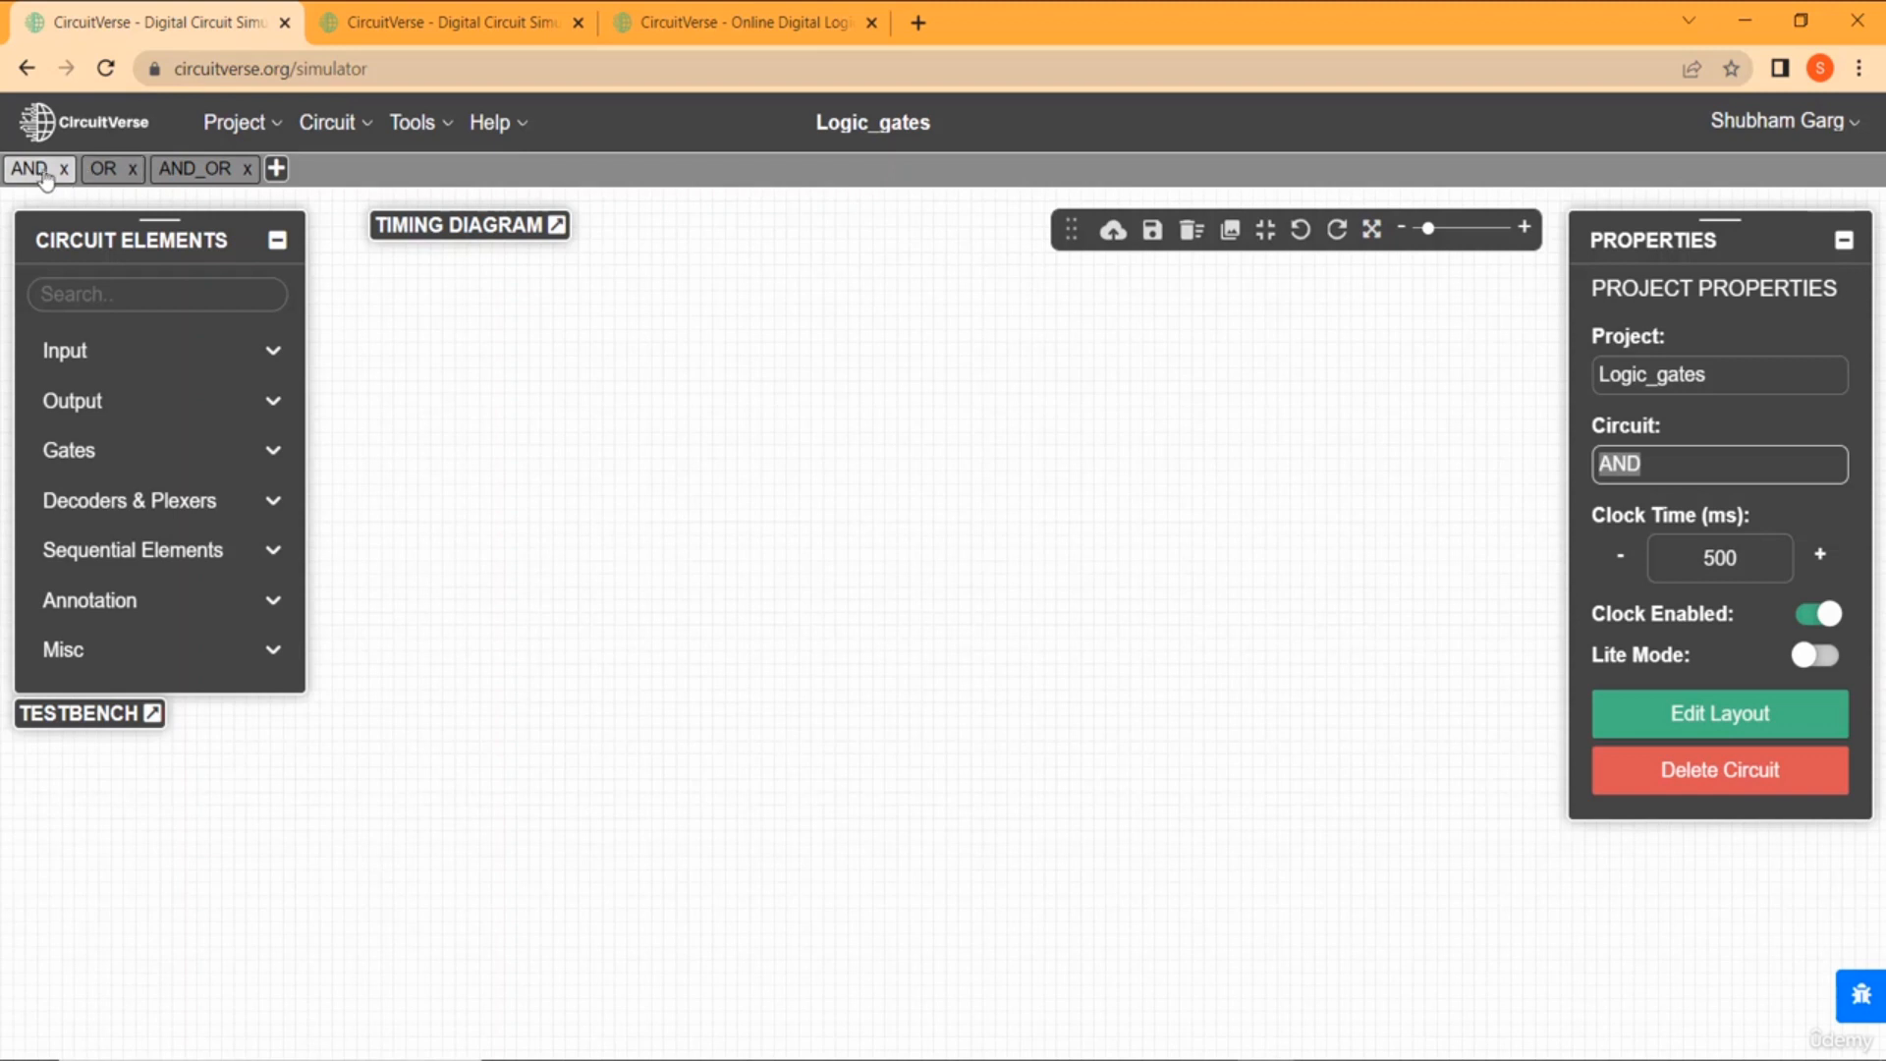
{"action": "left_click", "coordinate": [106, 169]}
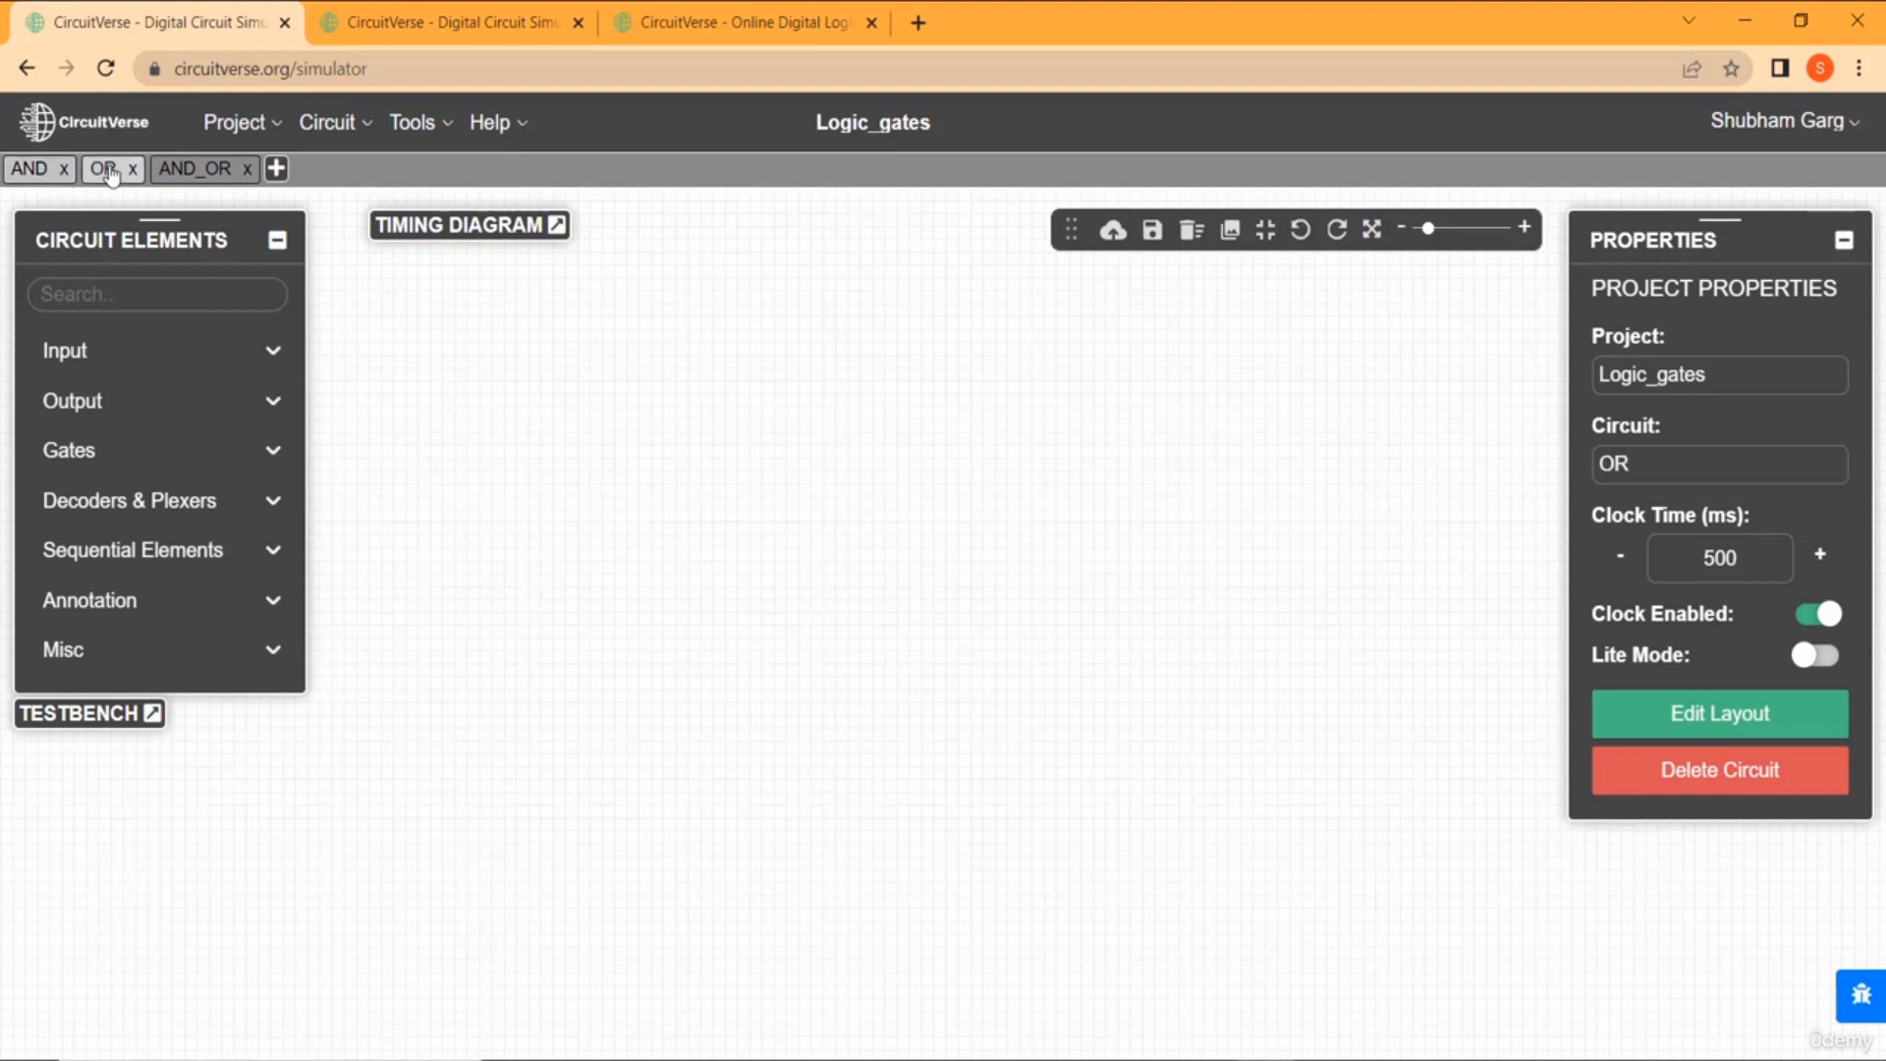
{"action": "left_click", "coordinate": [203, 171]}
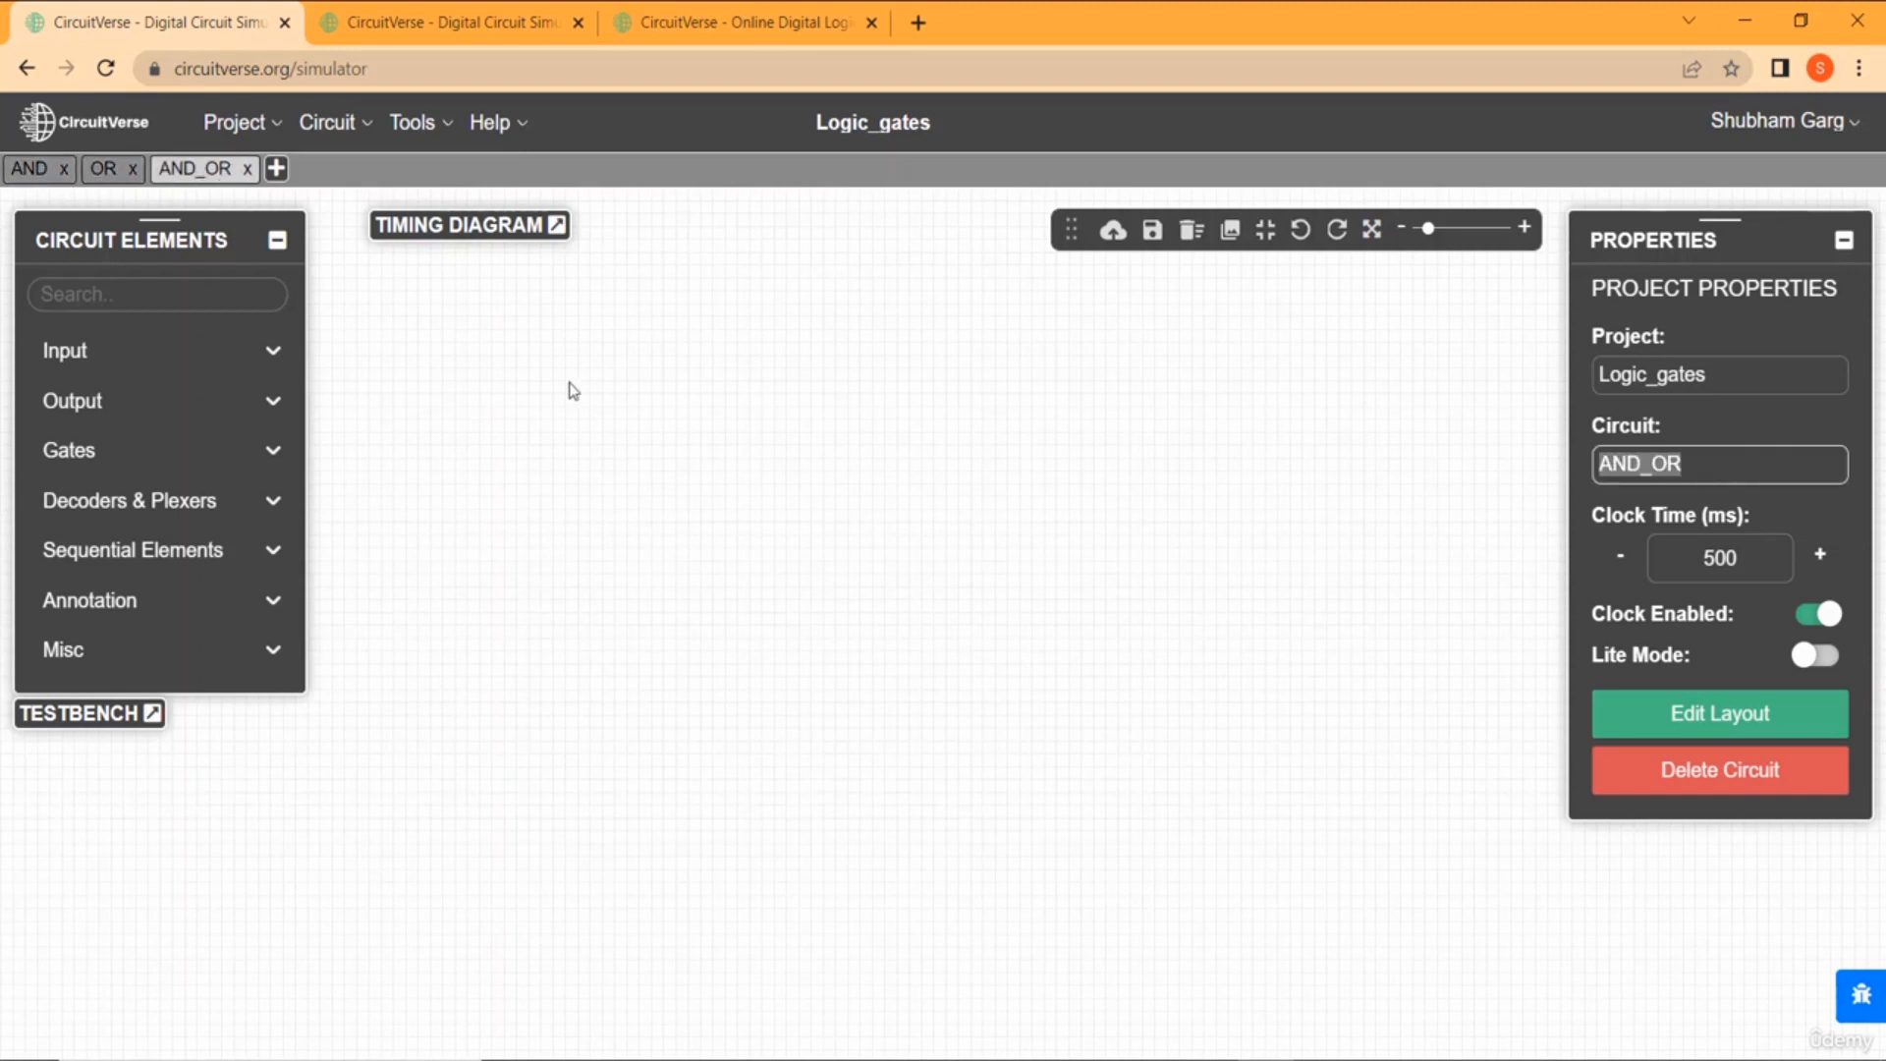
Close the AND_OR and OR circuits permanently, confirming the removal of each.
{"action": "left_click", "coordinate": [247, 170]}
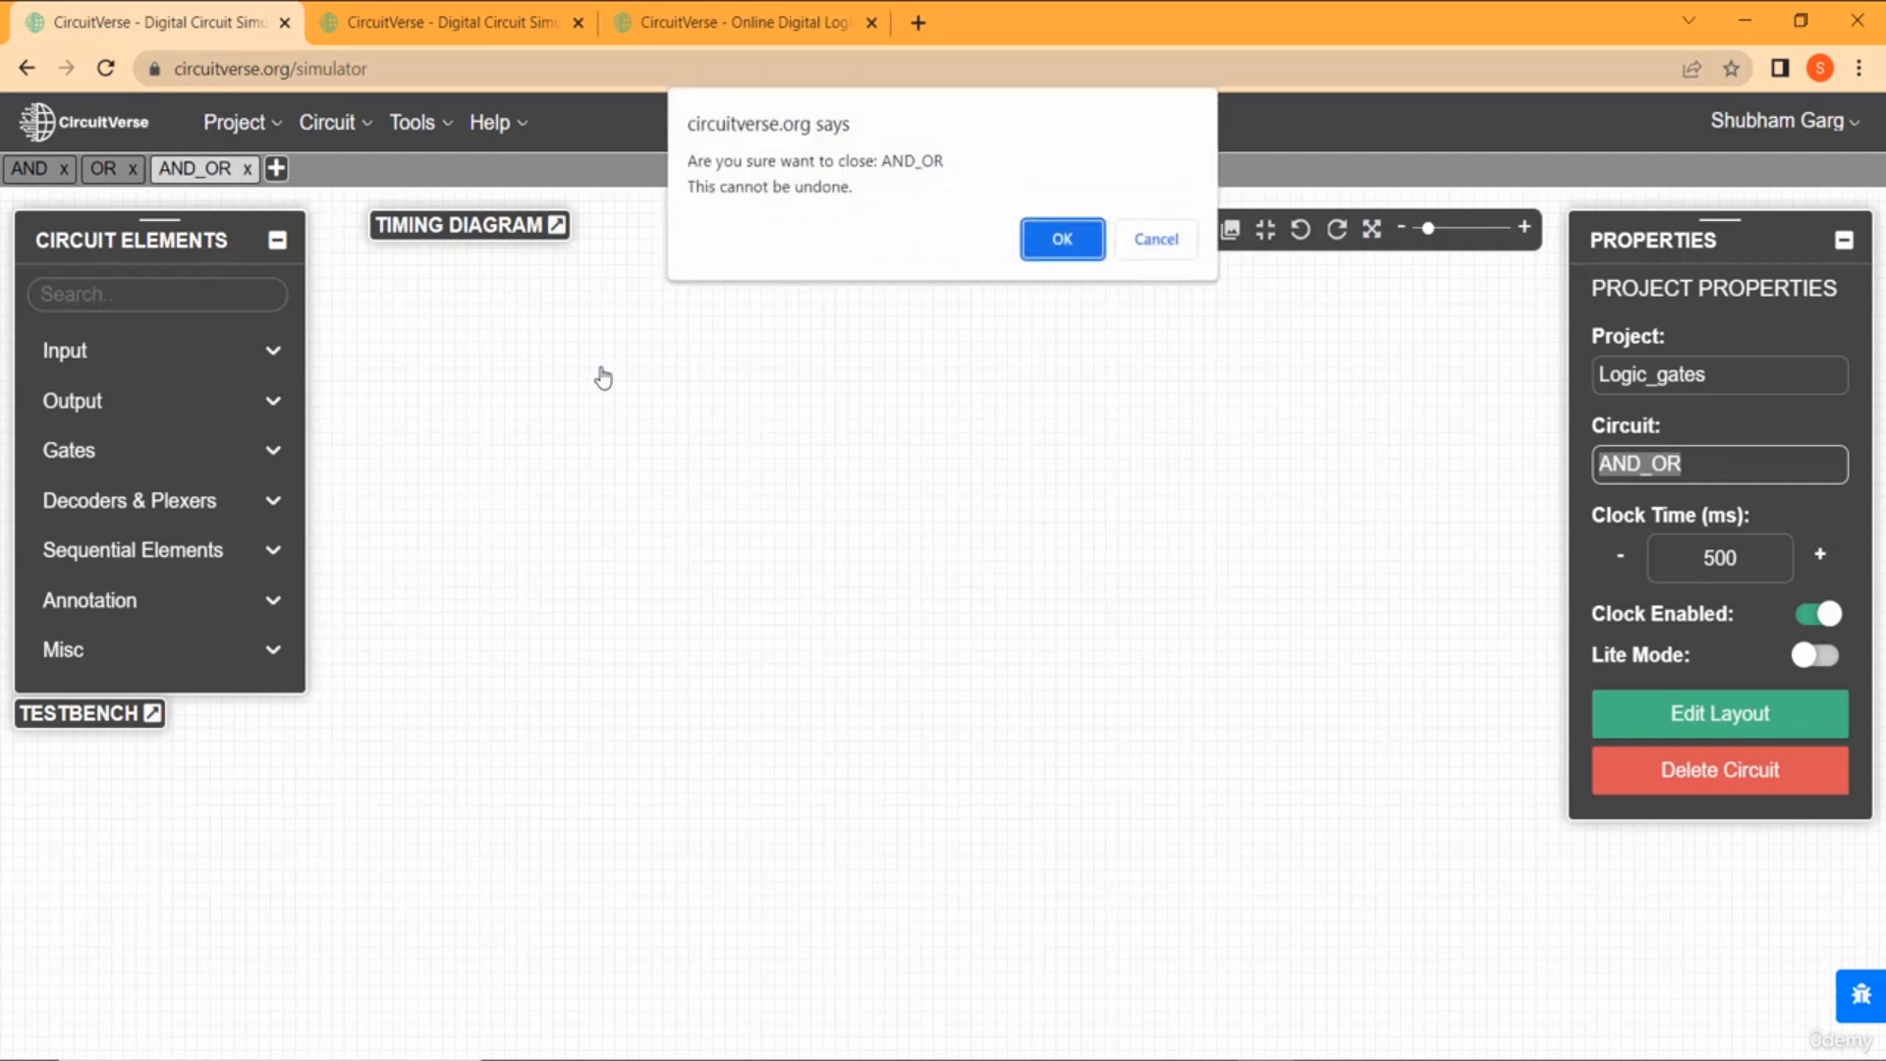
{"action": "left_click", "coordinate": [1051, 241]}
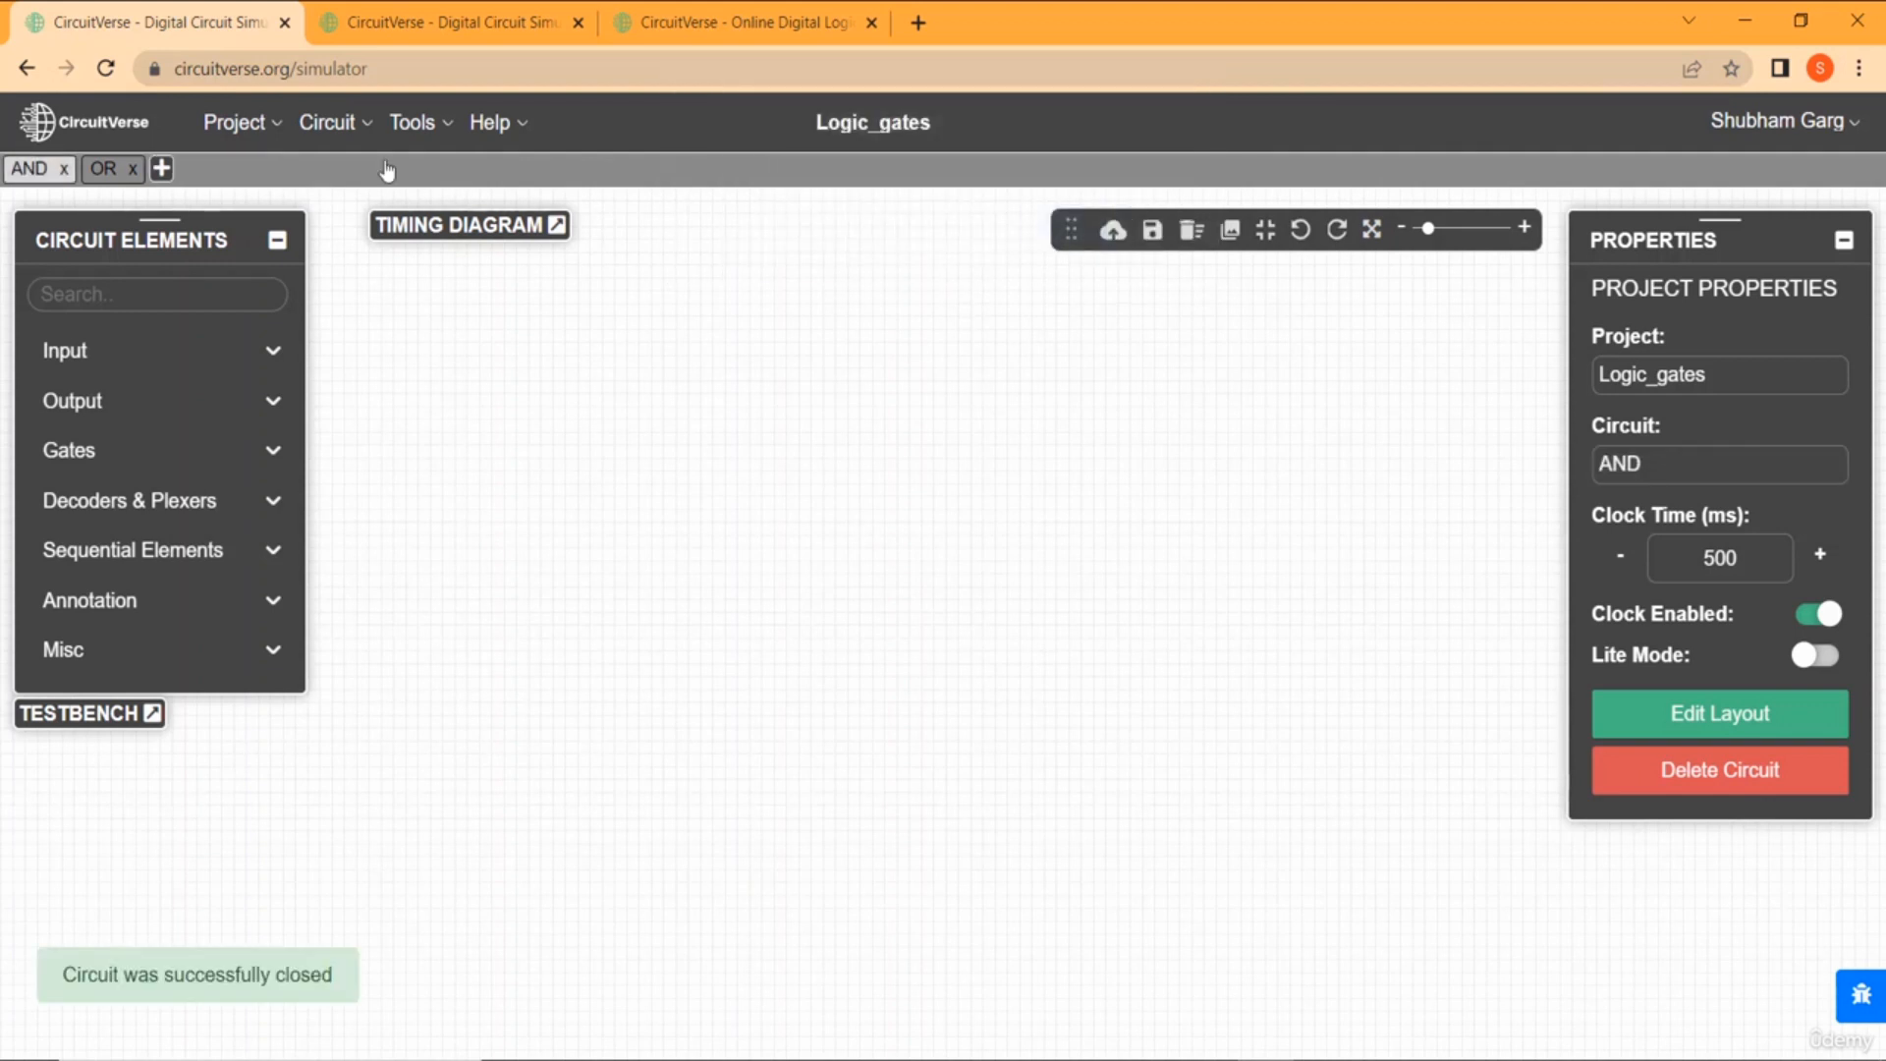
{"action": "left_click", "coordinate": [135, 169]}
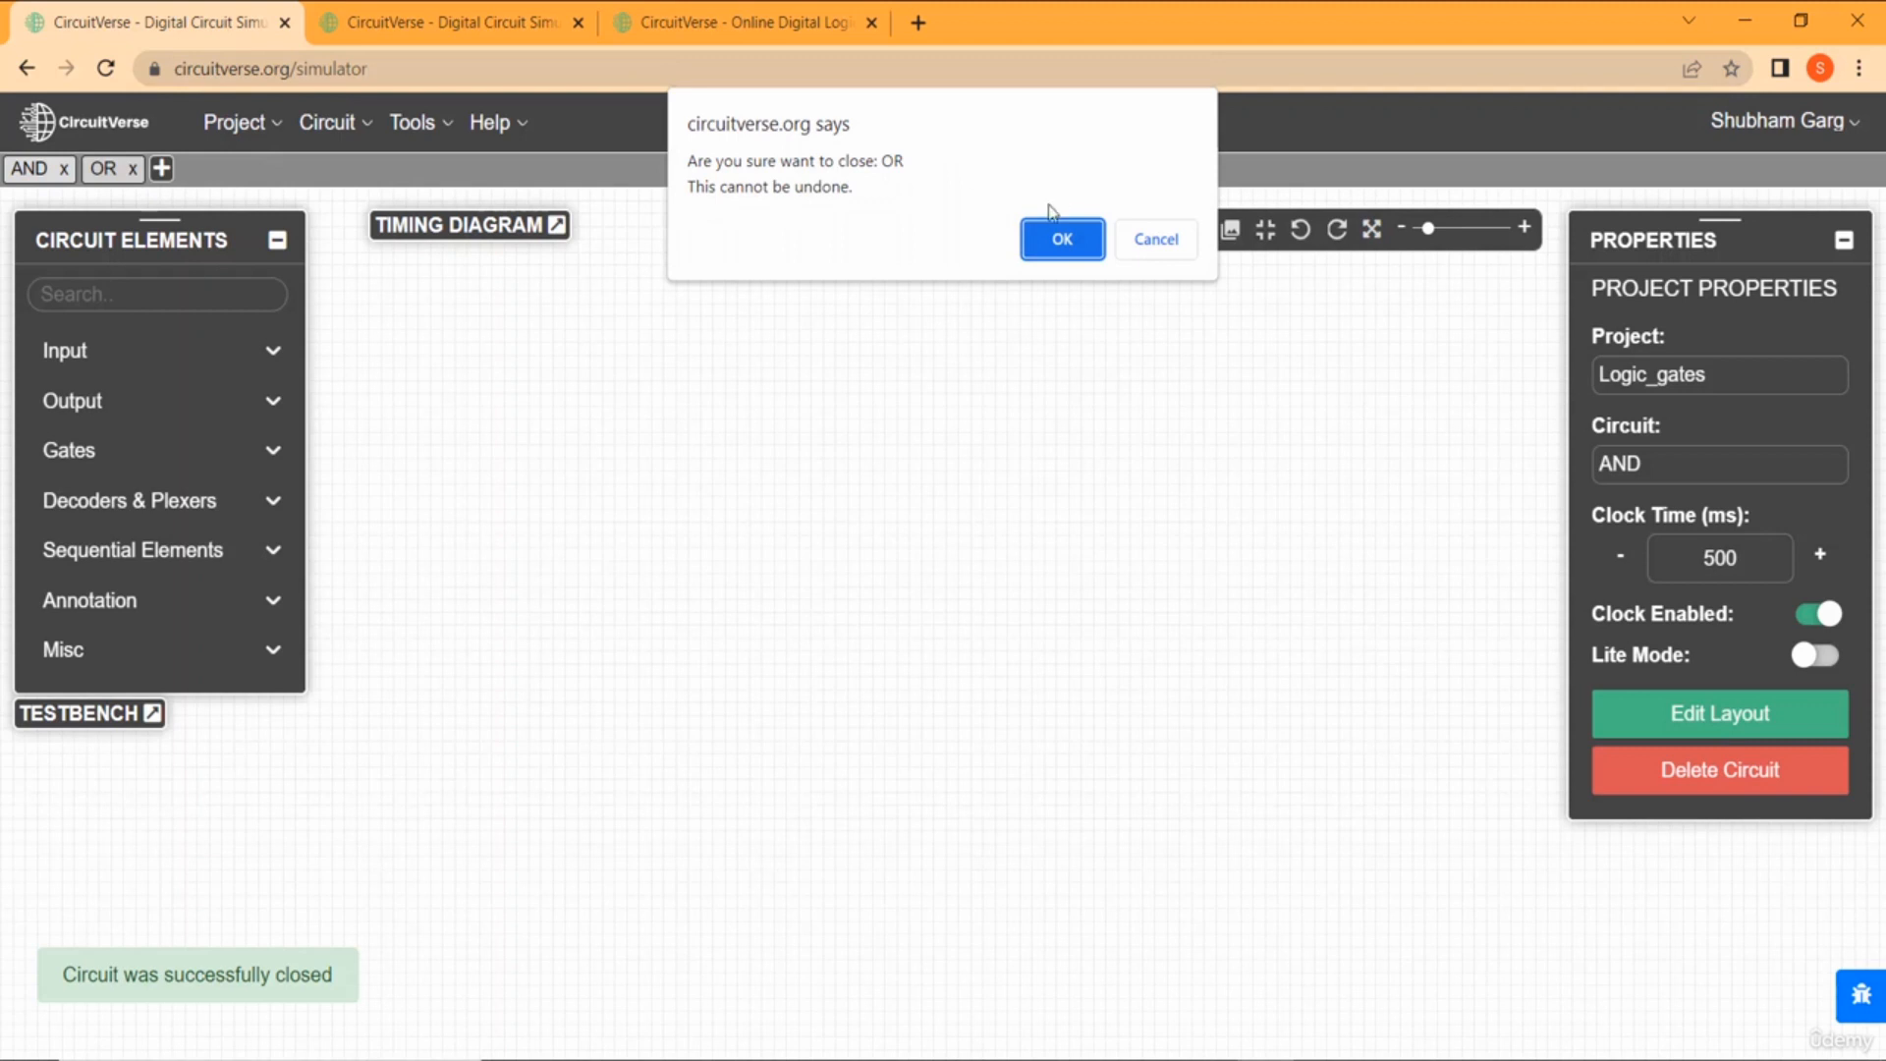
{"action": "left_click", "coordinate": [1064, 237]}
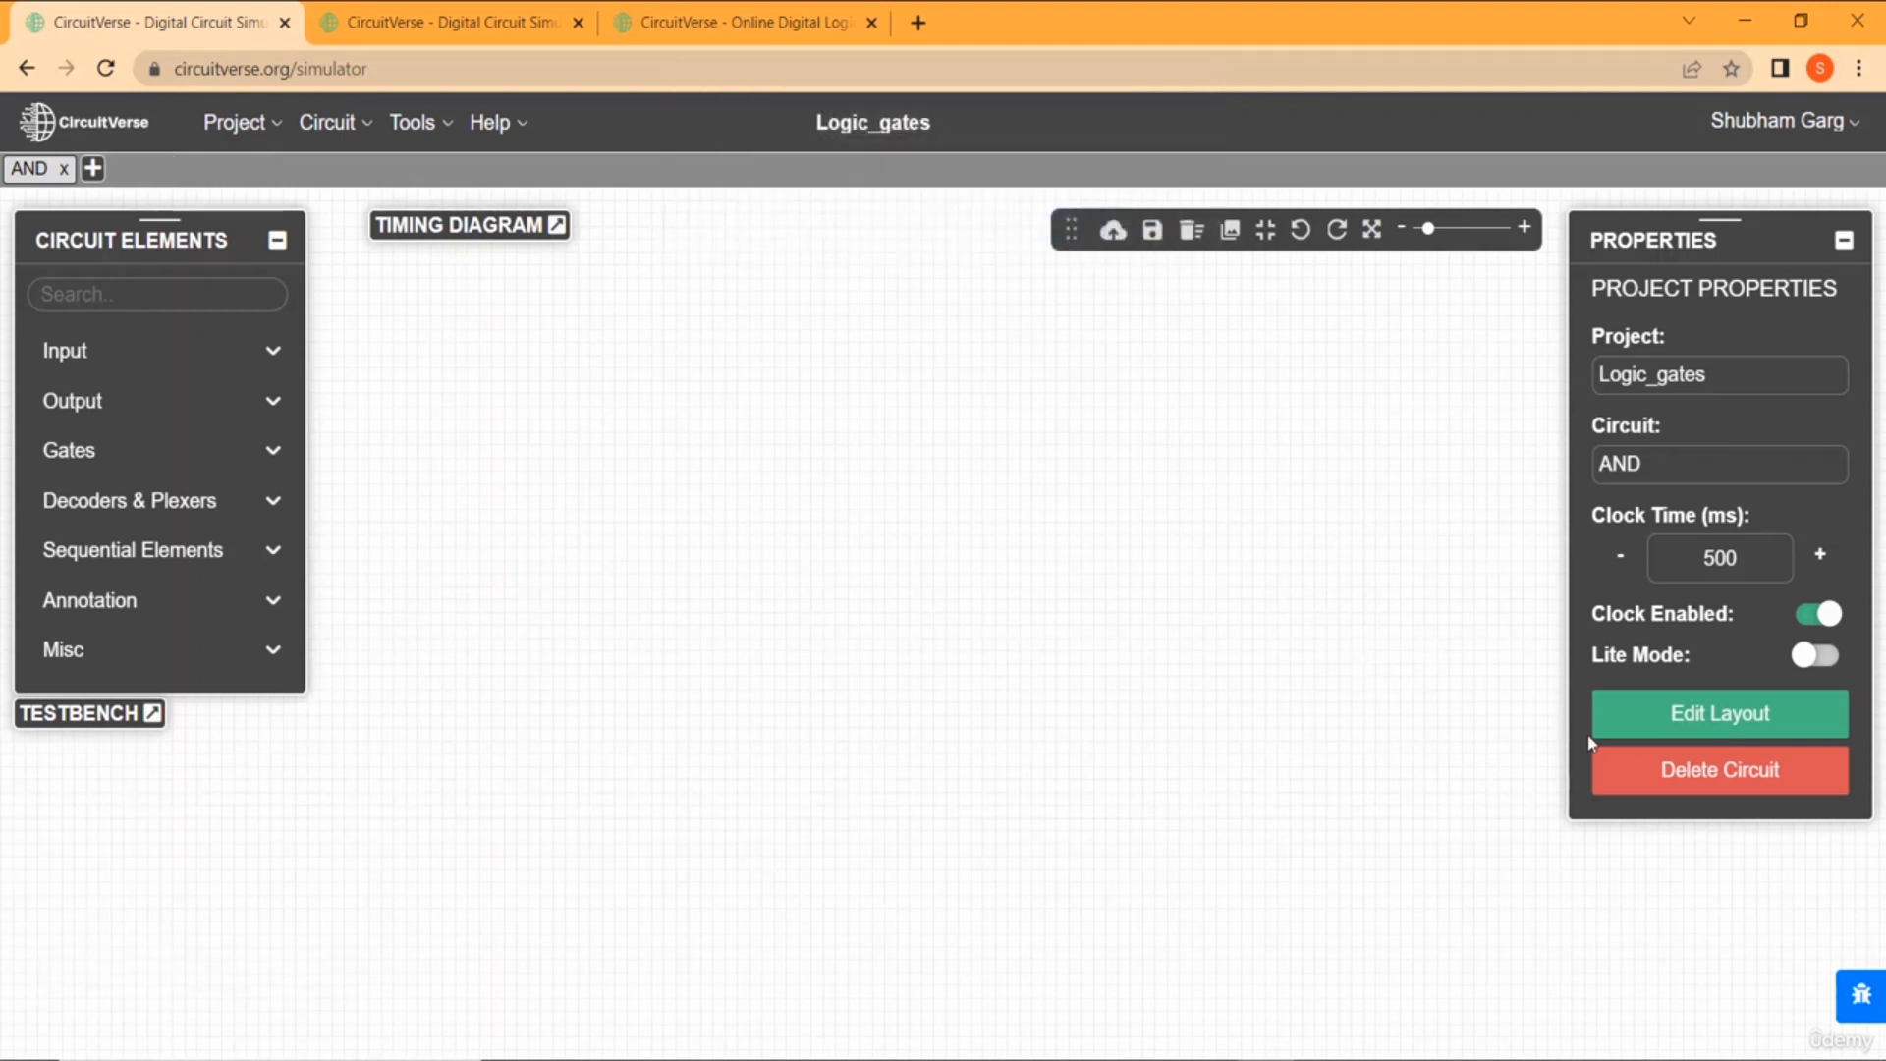
Examine the available circuit elements in the Input, Output, Gates, Decoders & Plexers, Sequential Elements and Annotation categories.
{"action": "left_click", "coordinate": [1277, 754]}
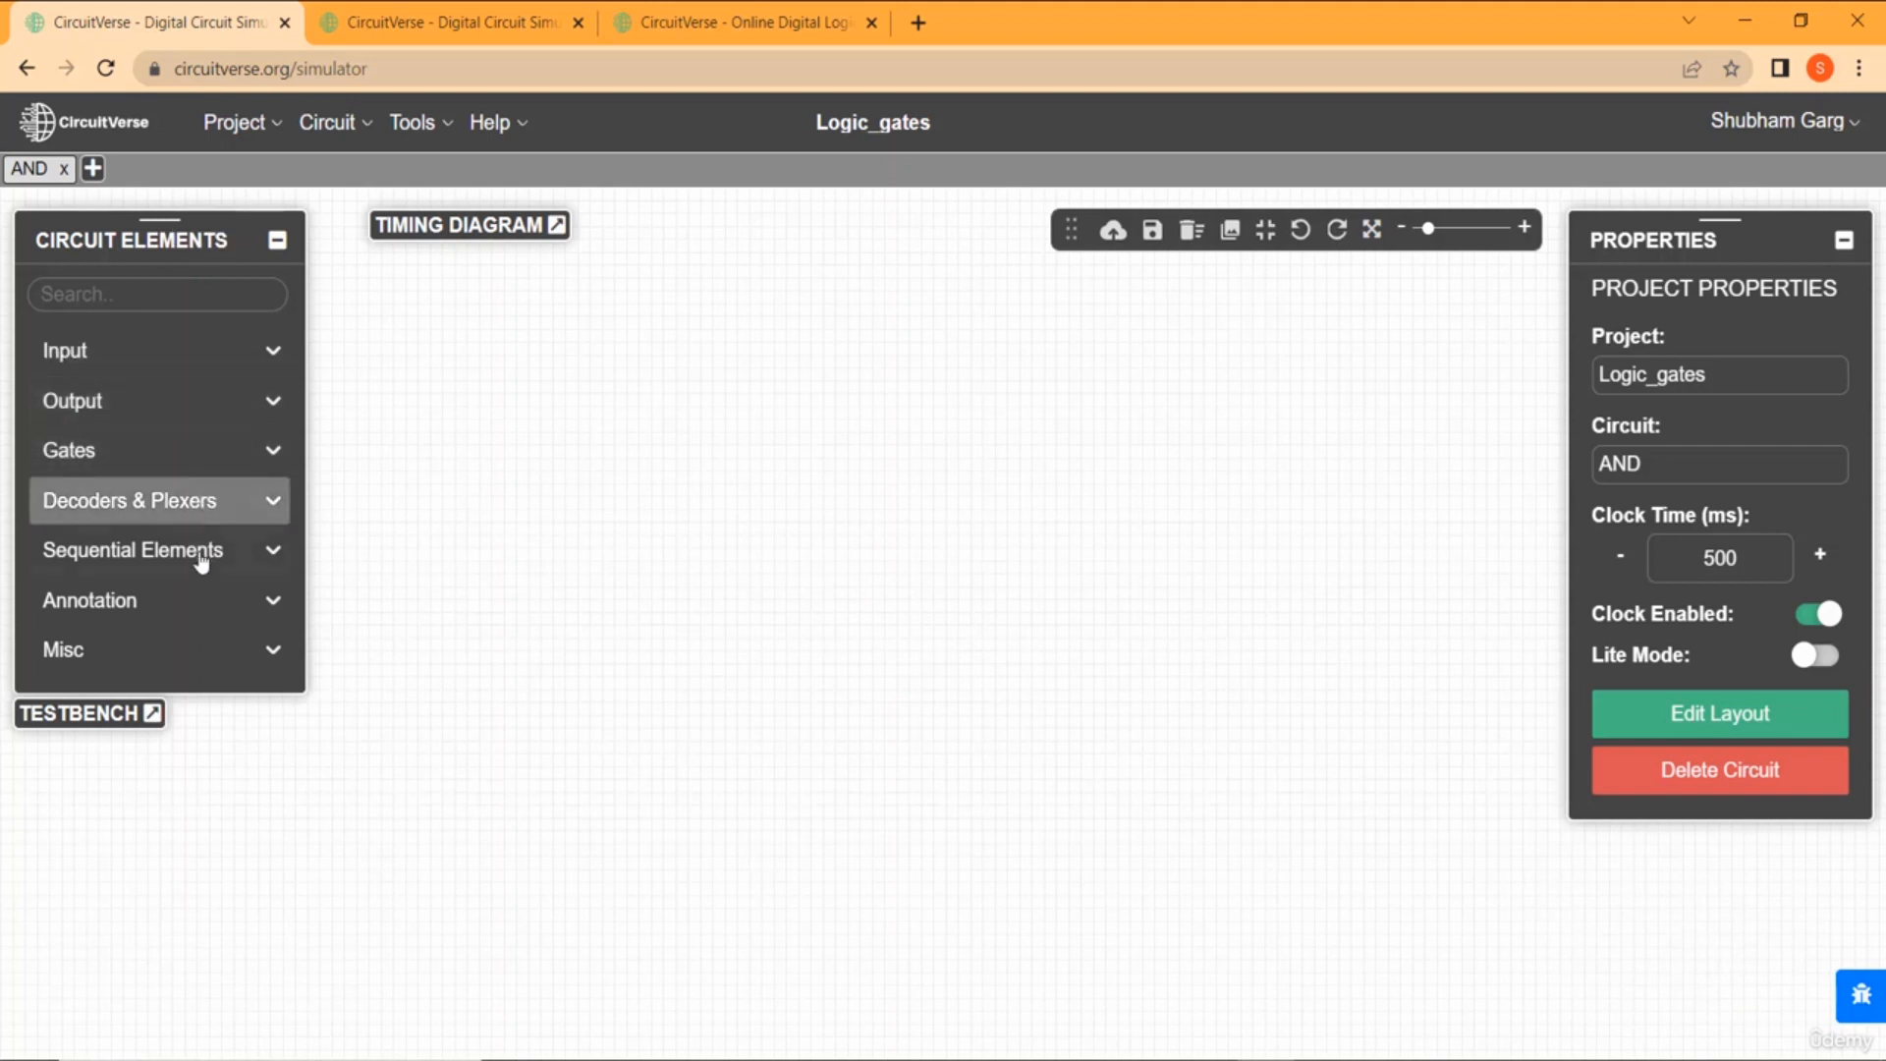
{"action": "left_click", "coordinate": [260, 352]}
{"action": "mouse_move", "coordinate": [80, 432]}
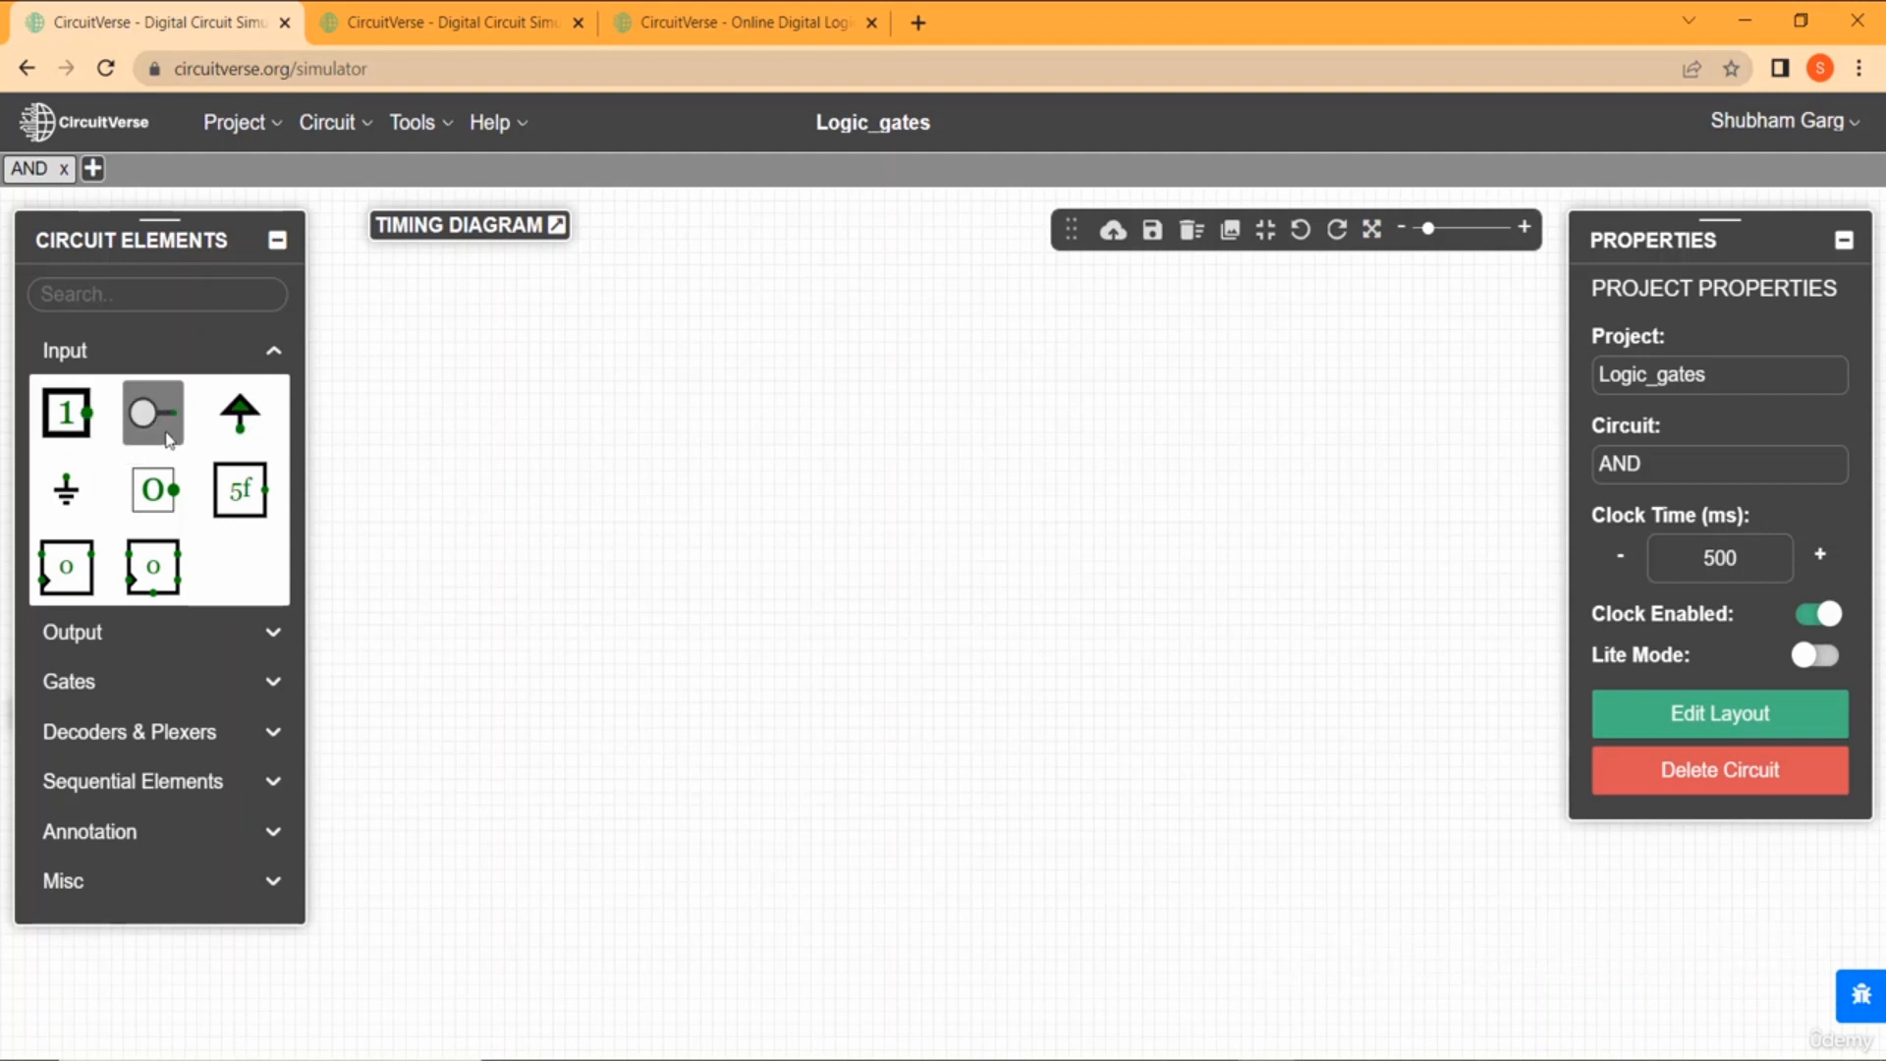
{"action": "mouse_move", "coordinate": [167, 439]}
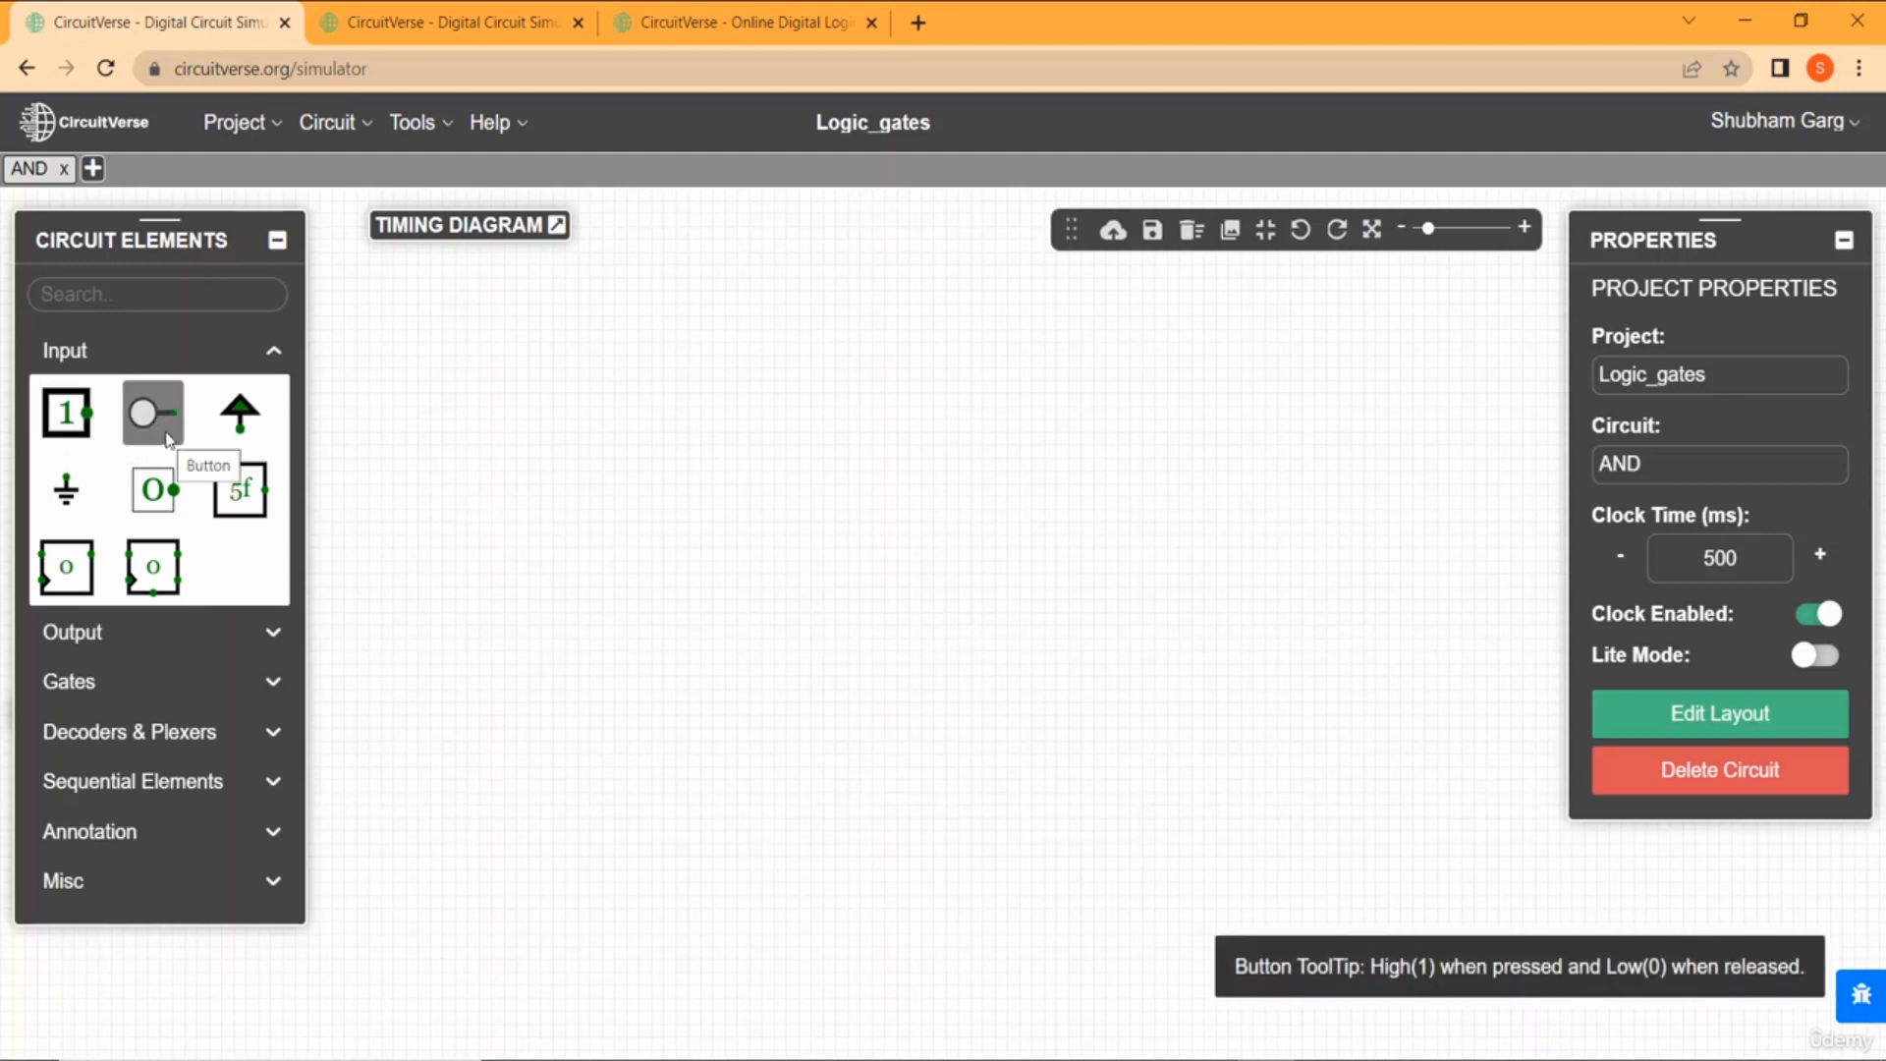
{"action": "left_click", "coordinate": [76, 422]}
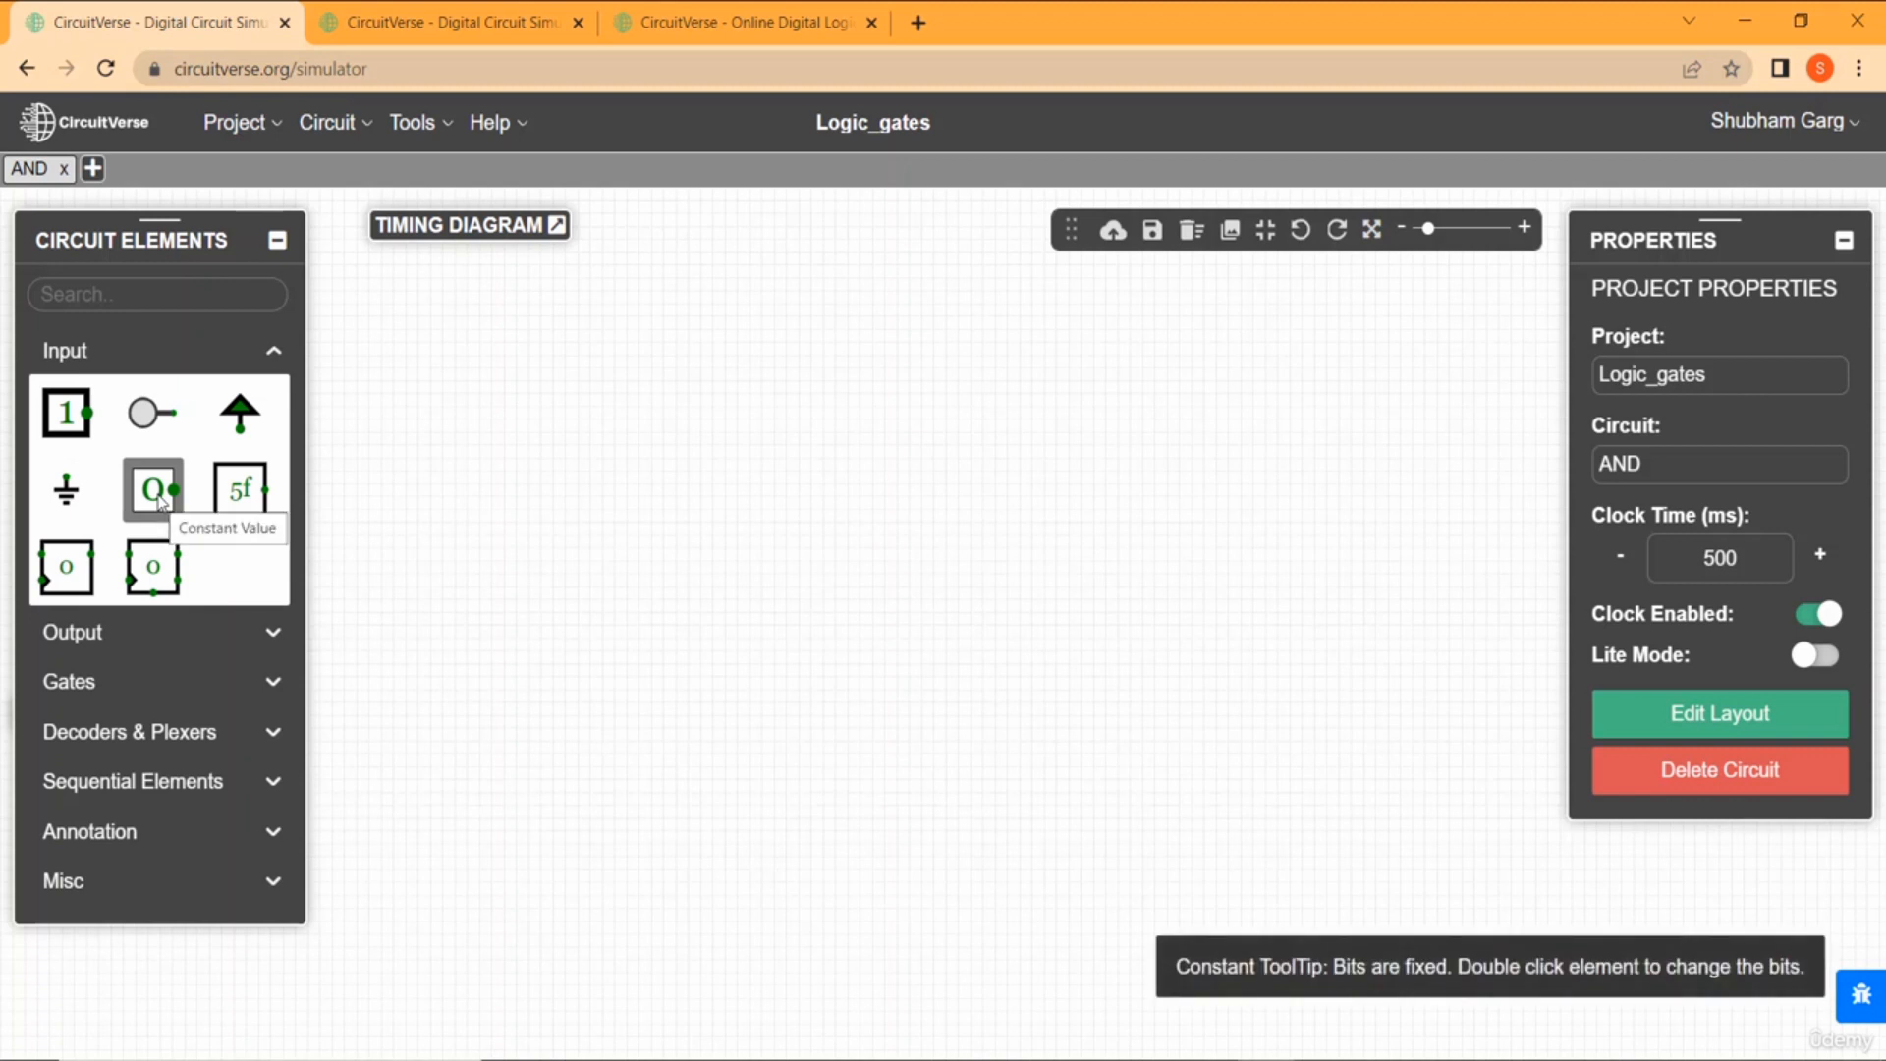
{"action": "left_click", "coordinate": [198, 636]}
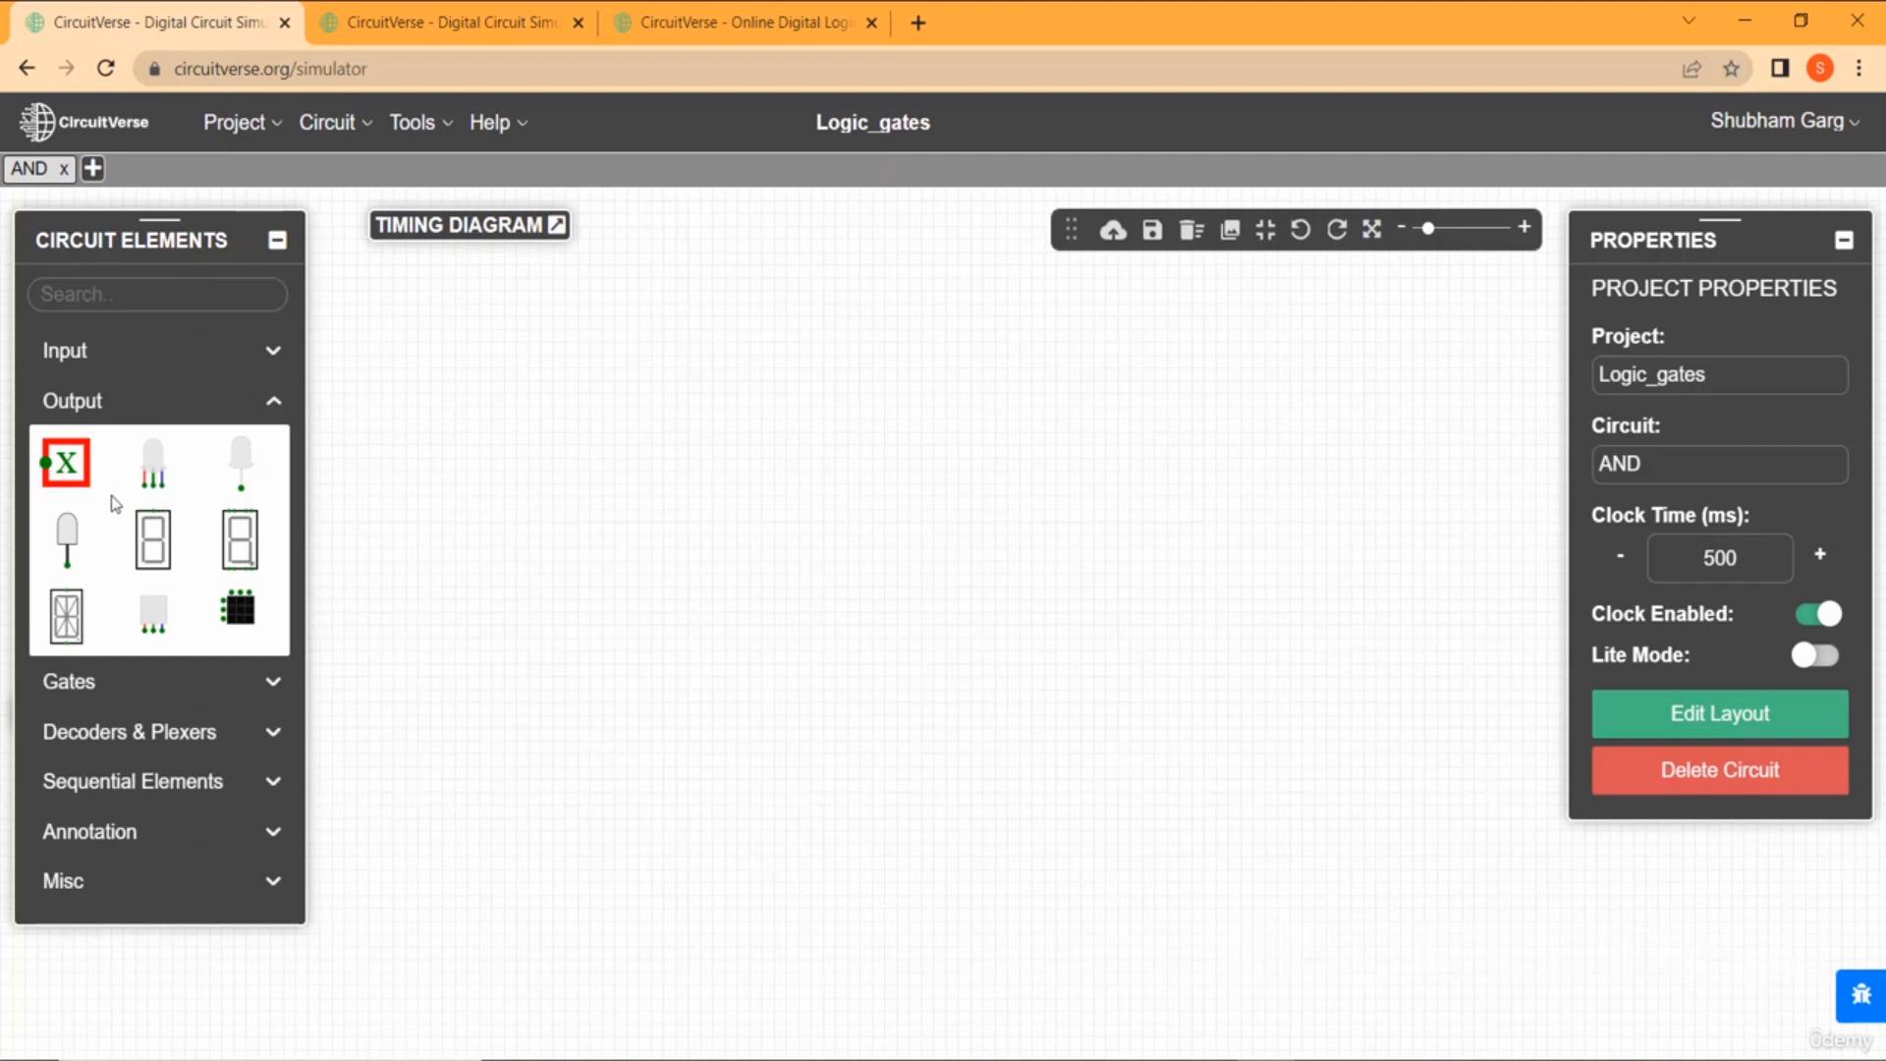
{"action": "left_click", "coordinate": [196, 700]}
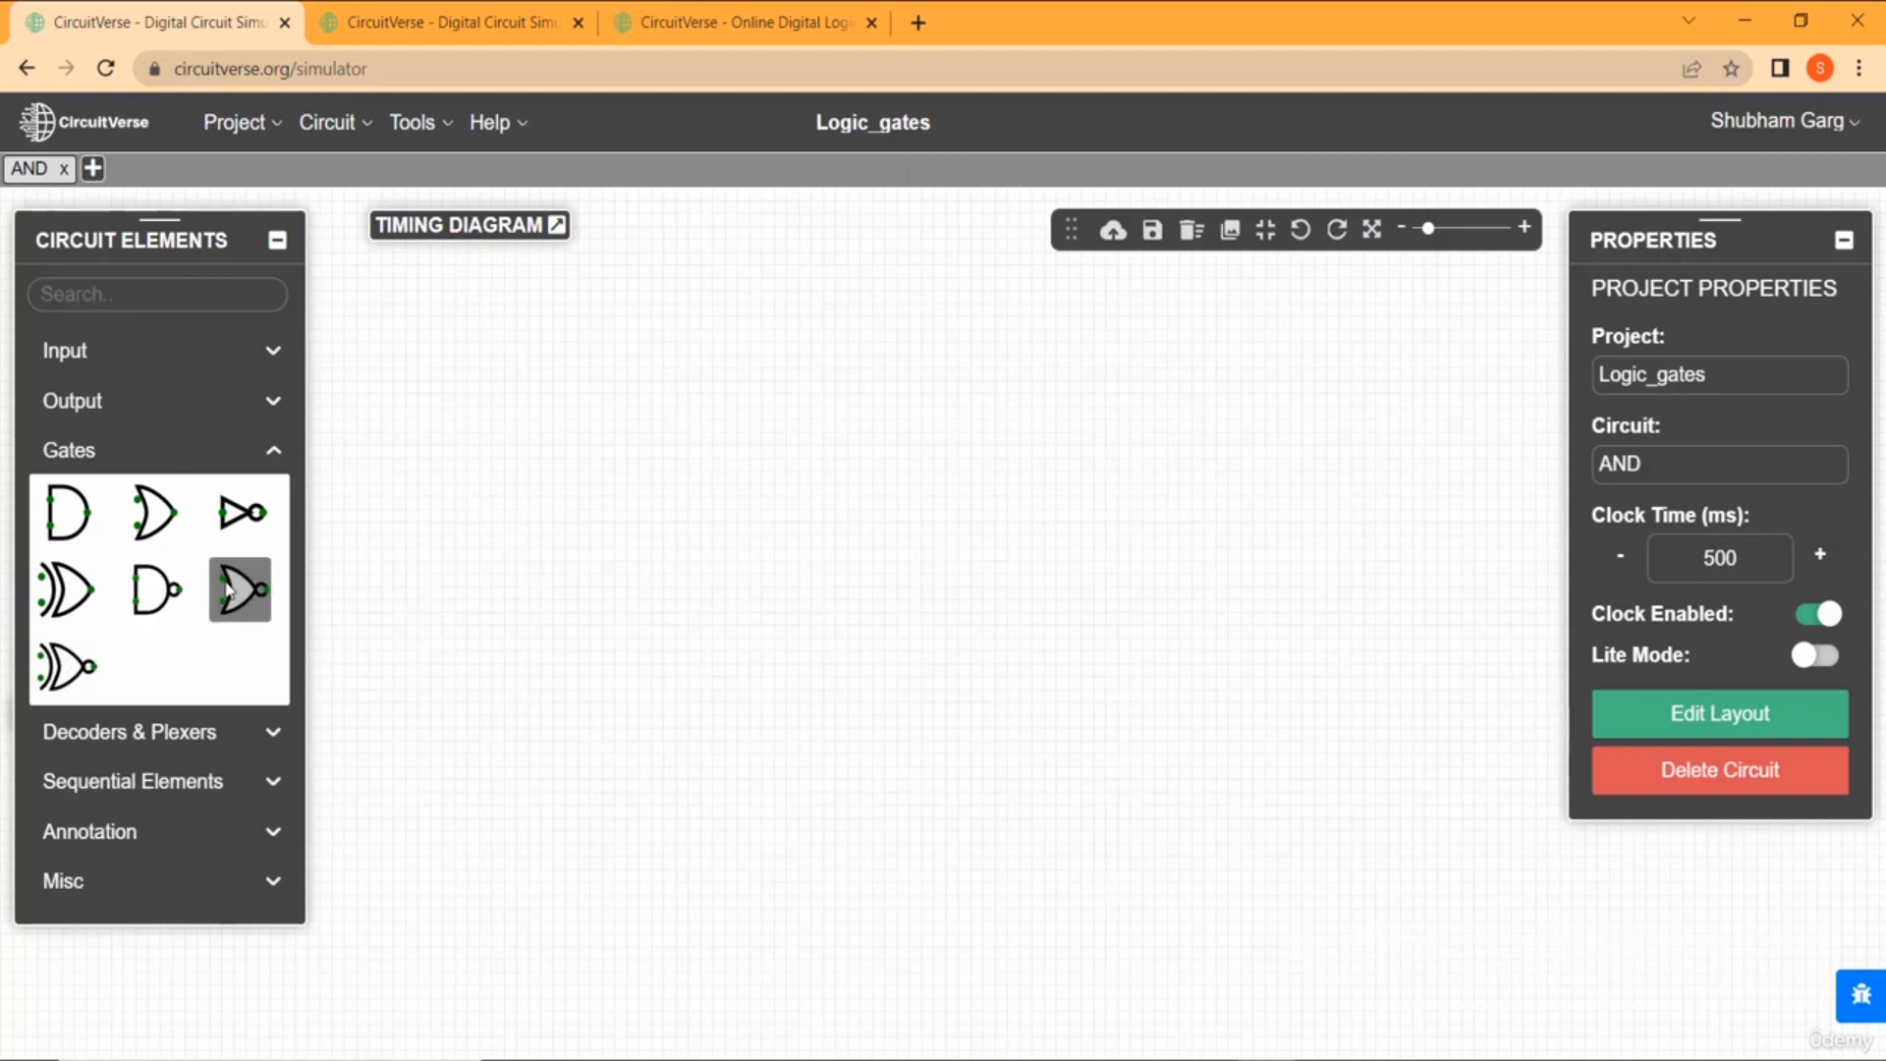
{"action": "left_click", "coordinate": [162, 732]}
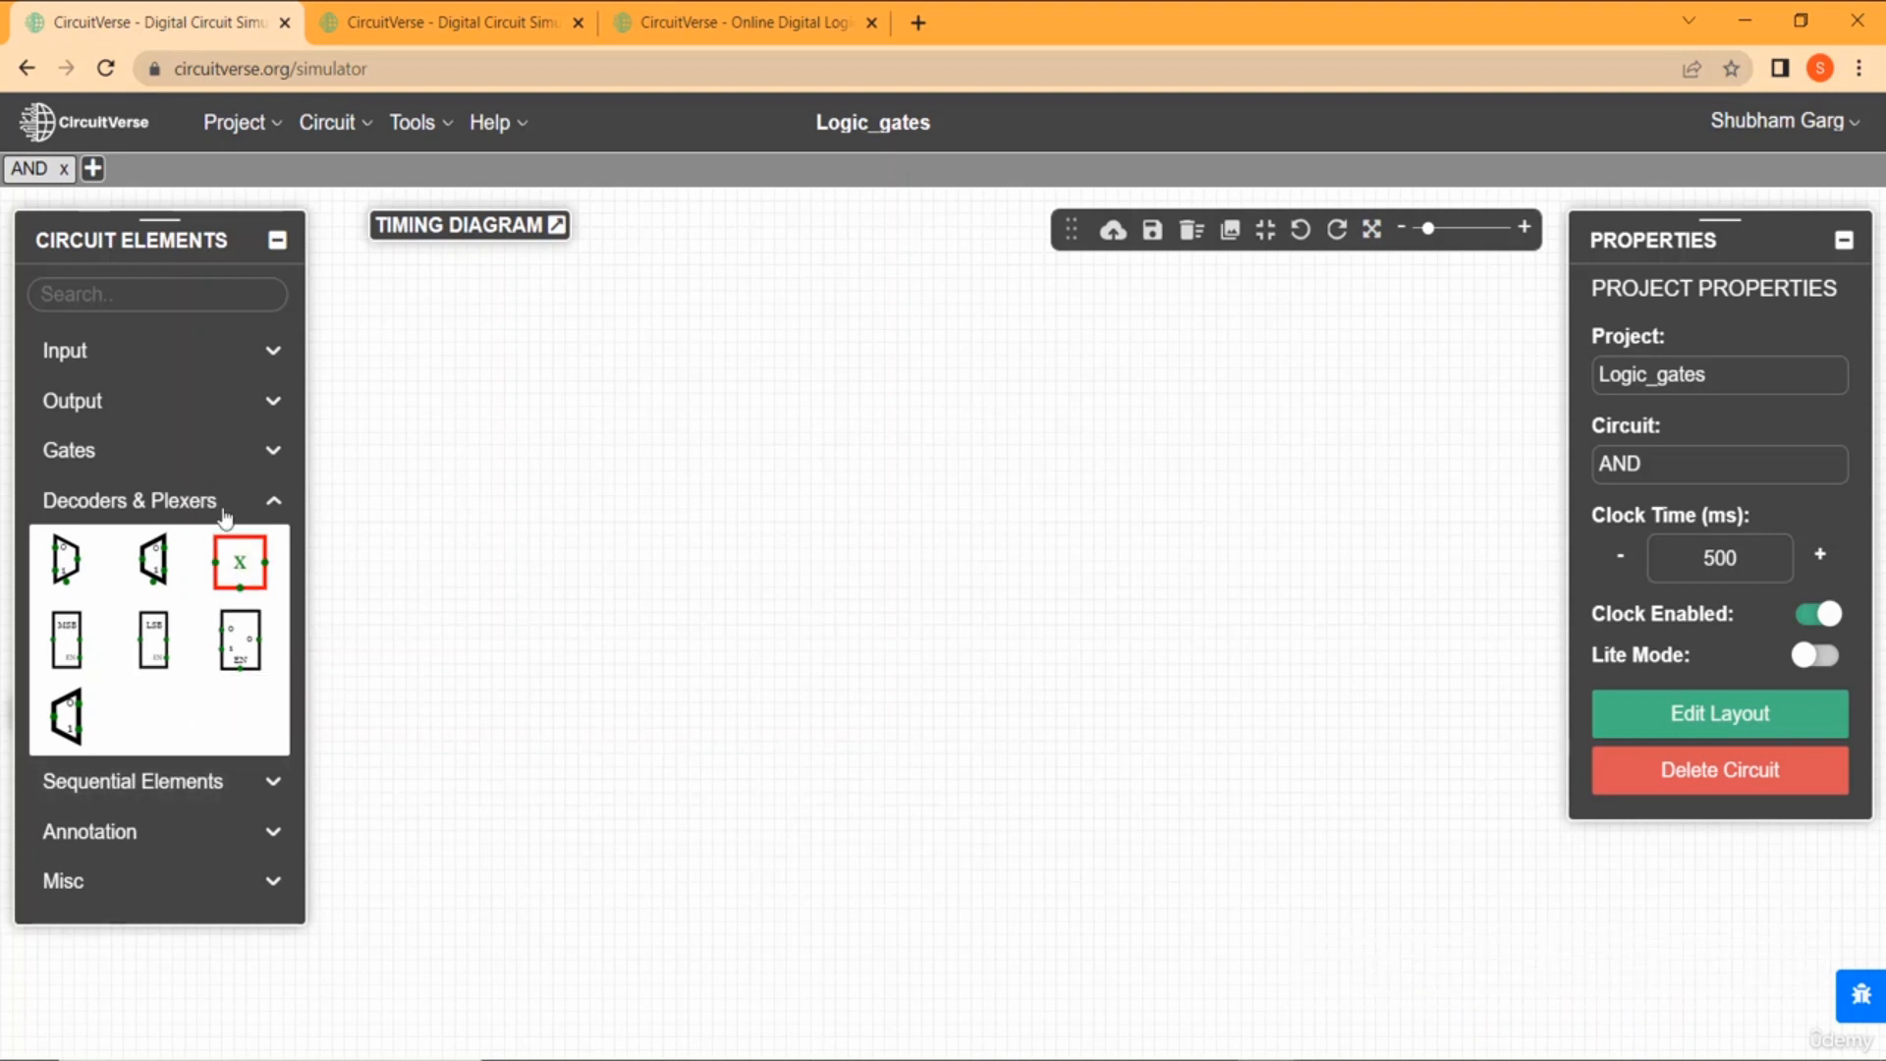
{"action": "left_click", "coordinate": [200, 777]}
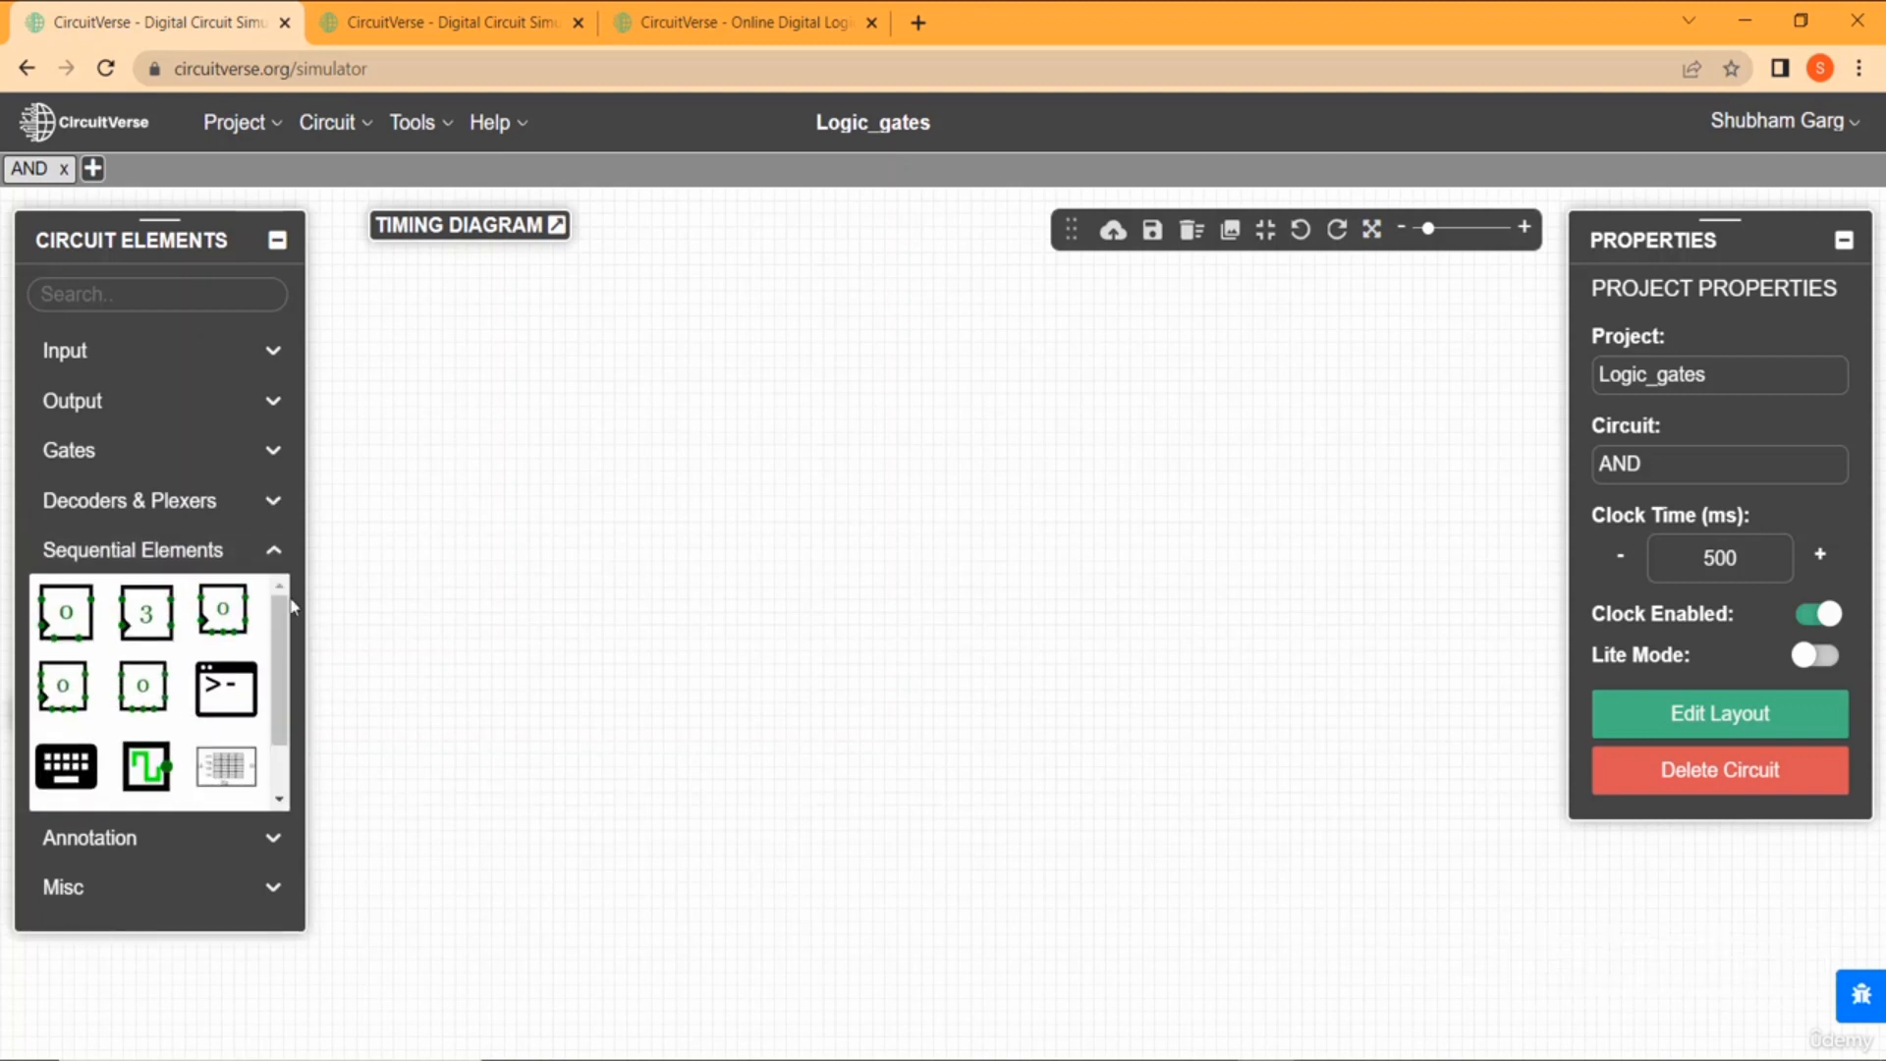
{"action": "mouse_move", "coordinate": [277, 611]}
{"action": "left_mouse_down"}
{"action": "mouse_move", "coordinate": [279, 647]}
{"action": "mouse_move", "coordinate": [277, 605]}
{"action": "left_mouse_up"}
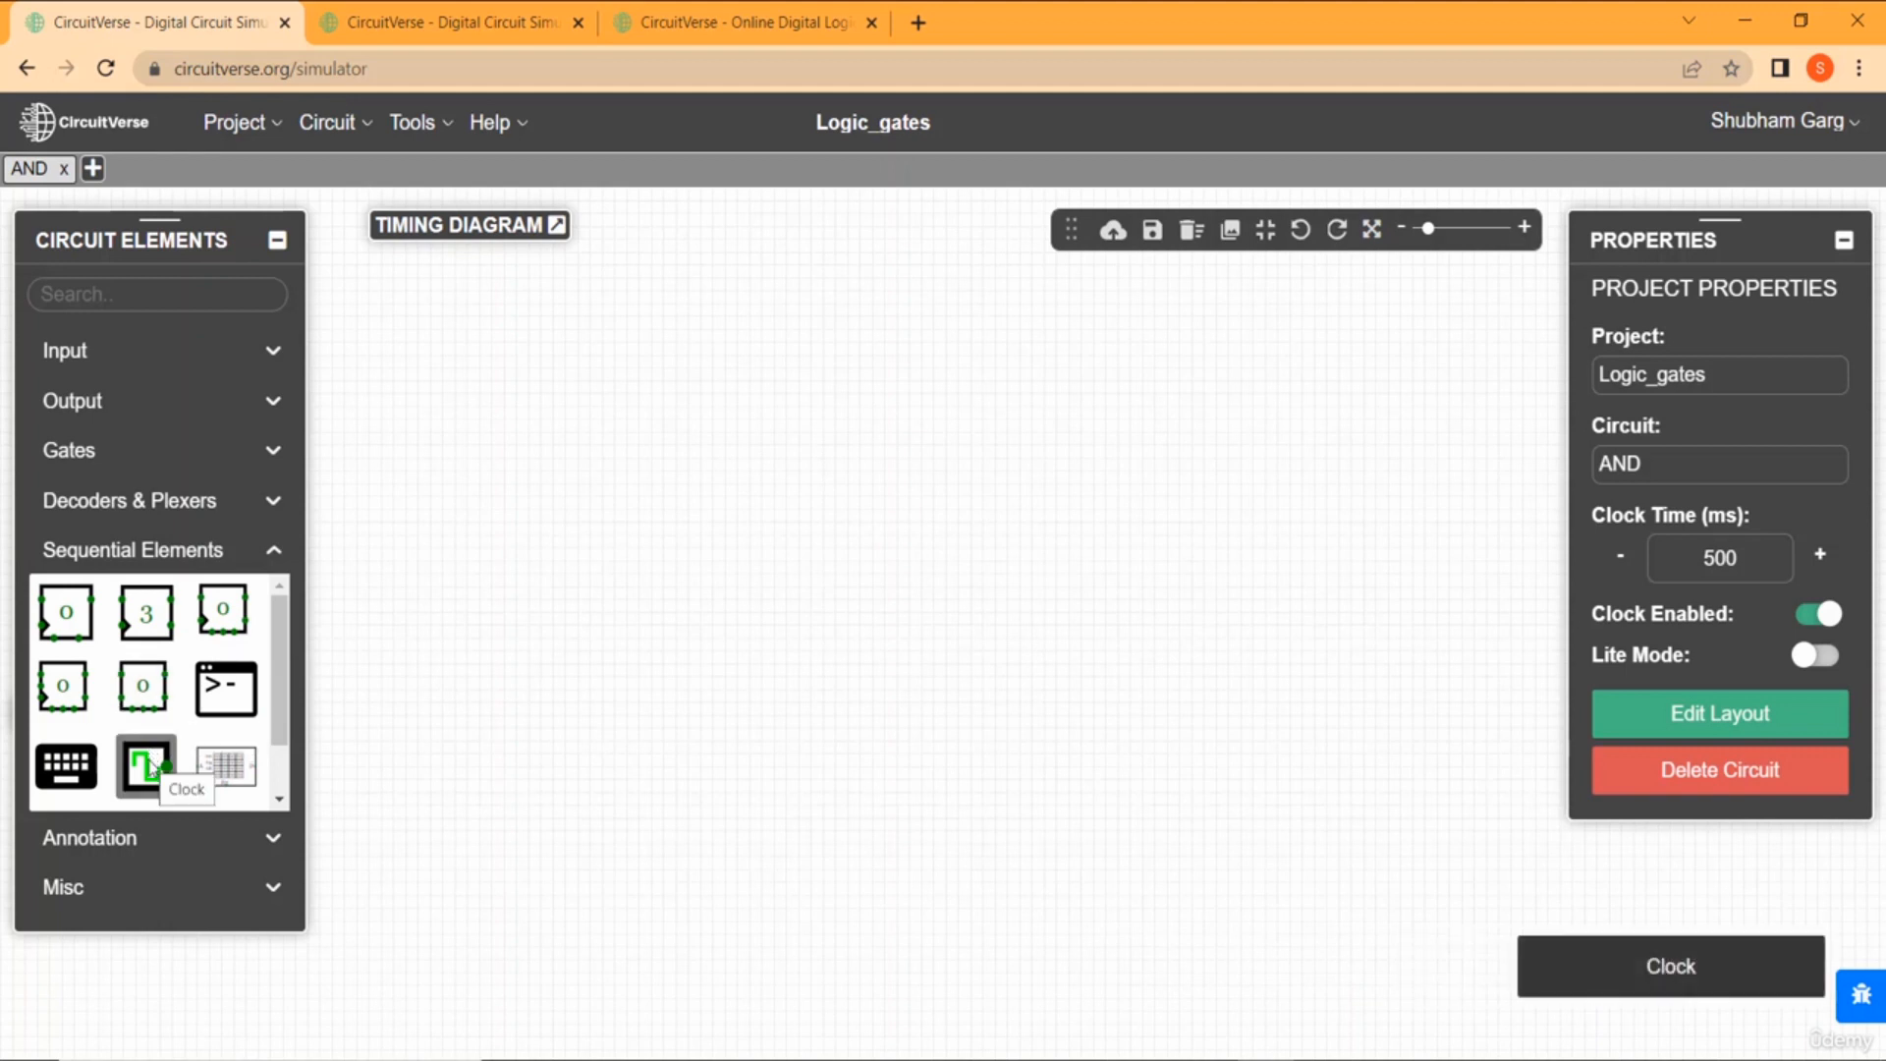
{"action": "left_click", "coordinate": [149, 837]}
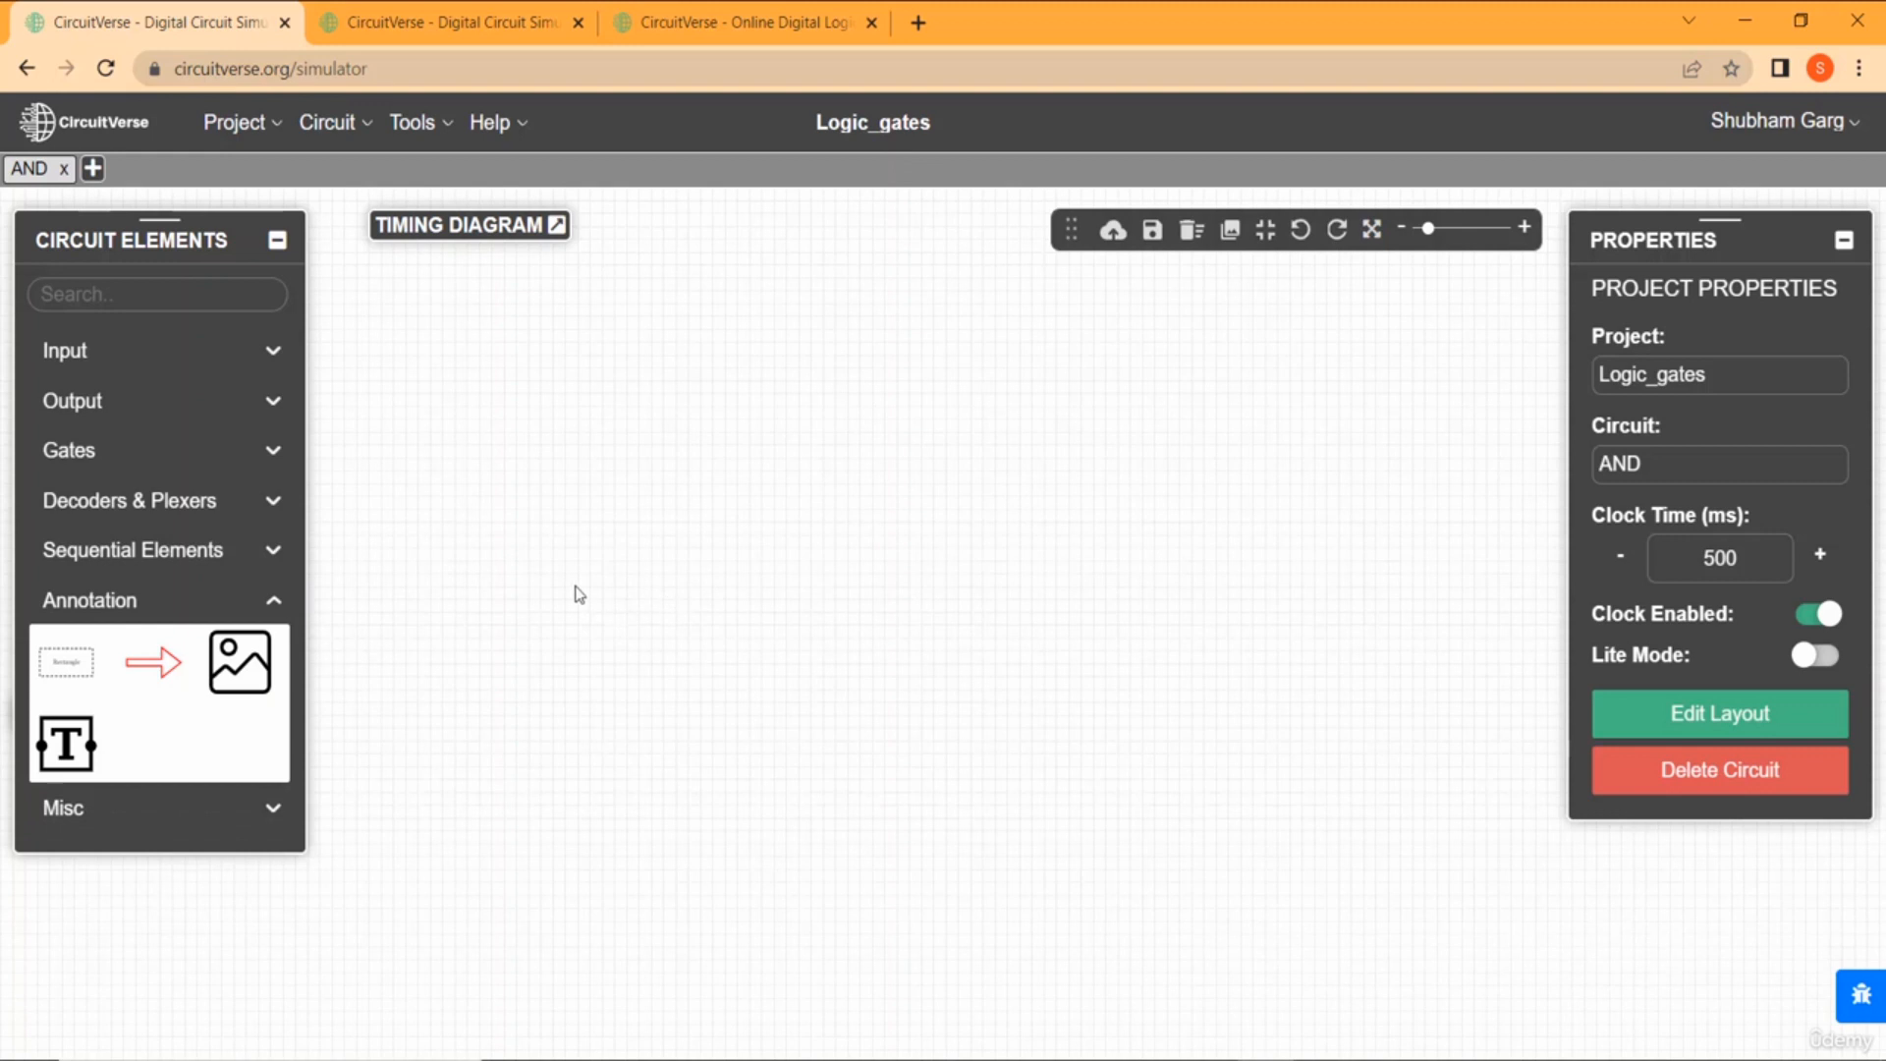
Place a two-input AND gate near the middle of the AND circuit's canvas.
{"action": "left_click", "coordinate": [256, 458]}
{"action": "left_click", "coordinate": [66, 513]}
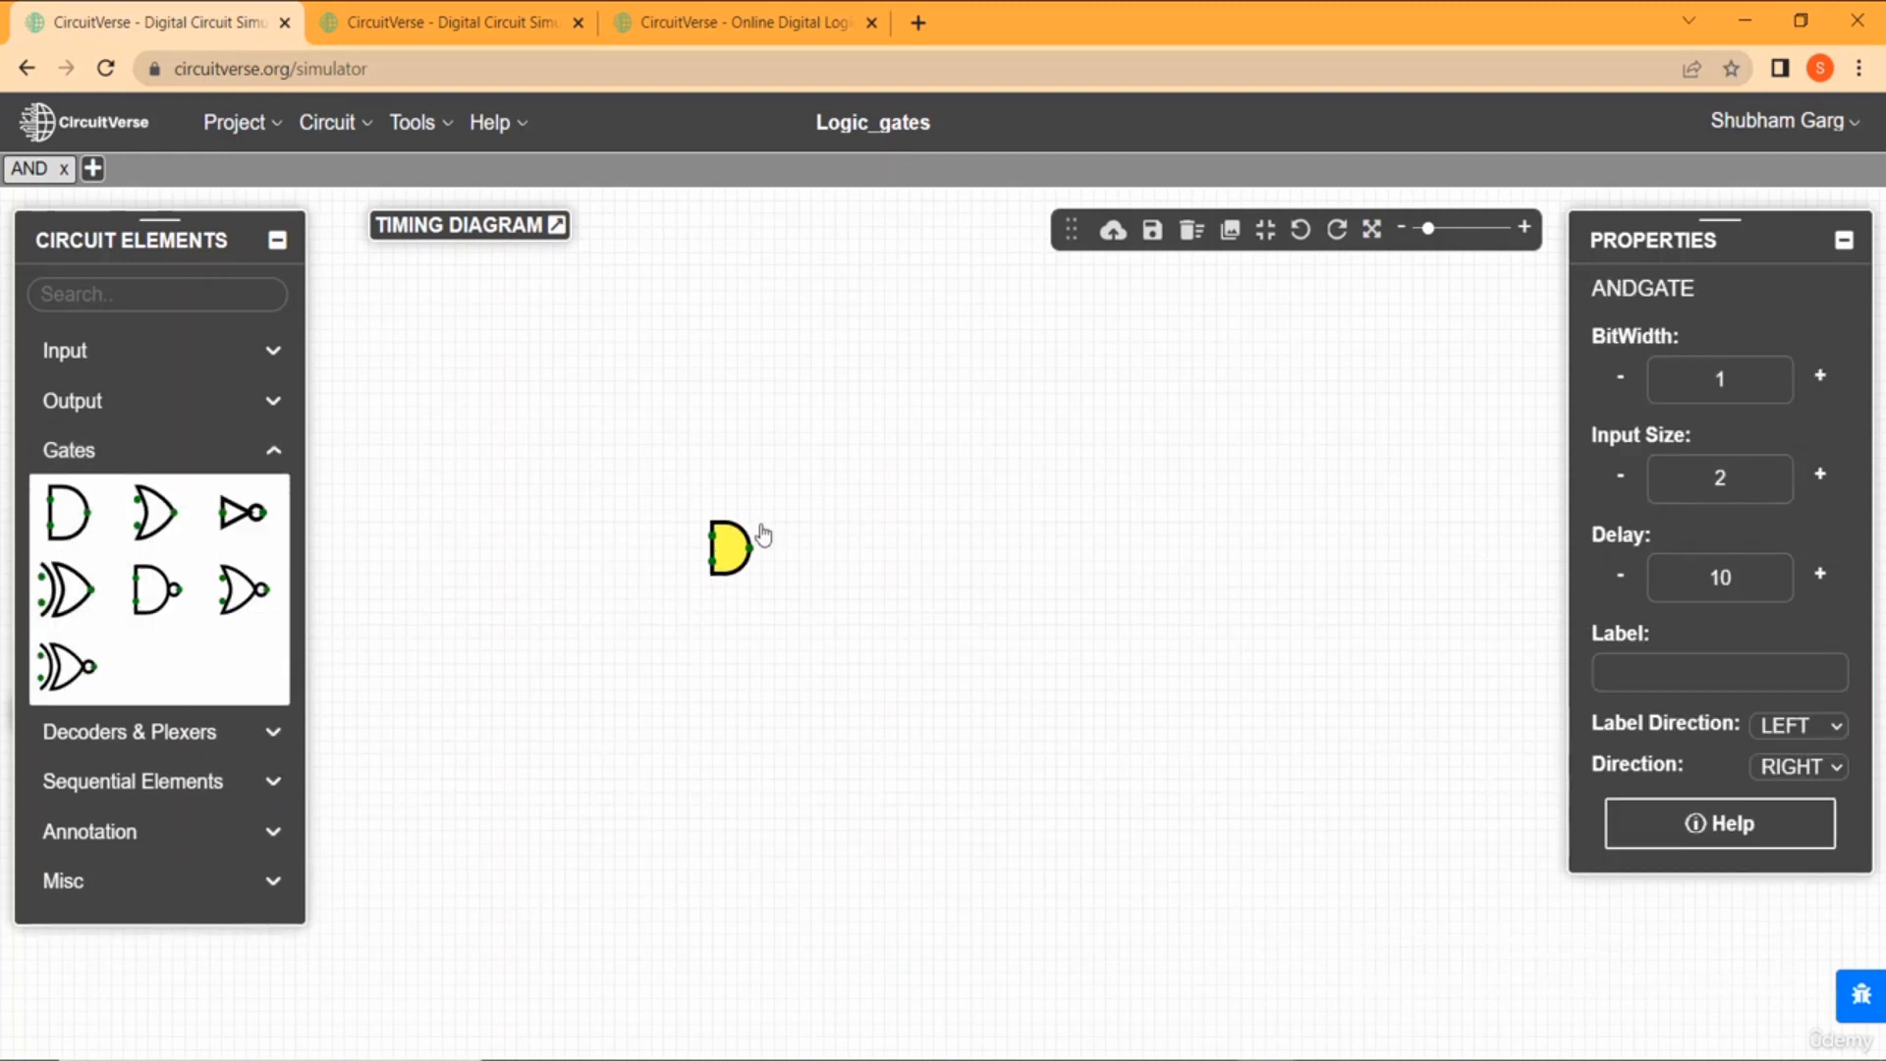
{"action": "left_click", "coordinate": [926, 519]}
Place a rectangle annotation of 20 columns by 15 rows around the area below the AND gate and delete it.
{"action": "left_click", "coordinate": [161, 831]}
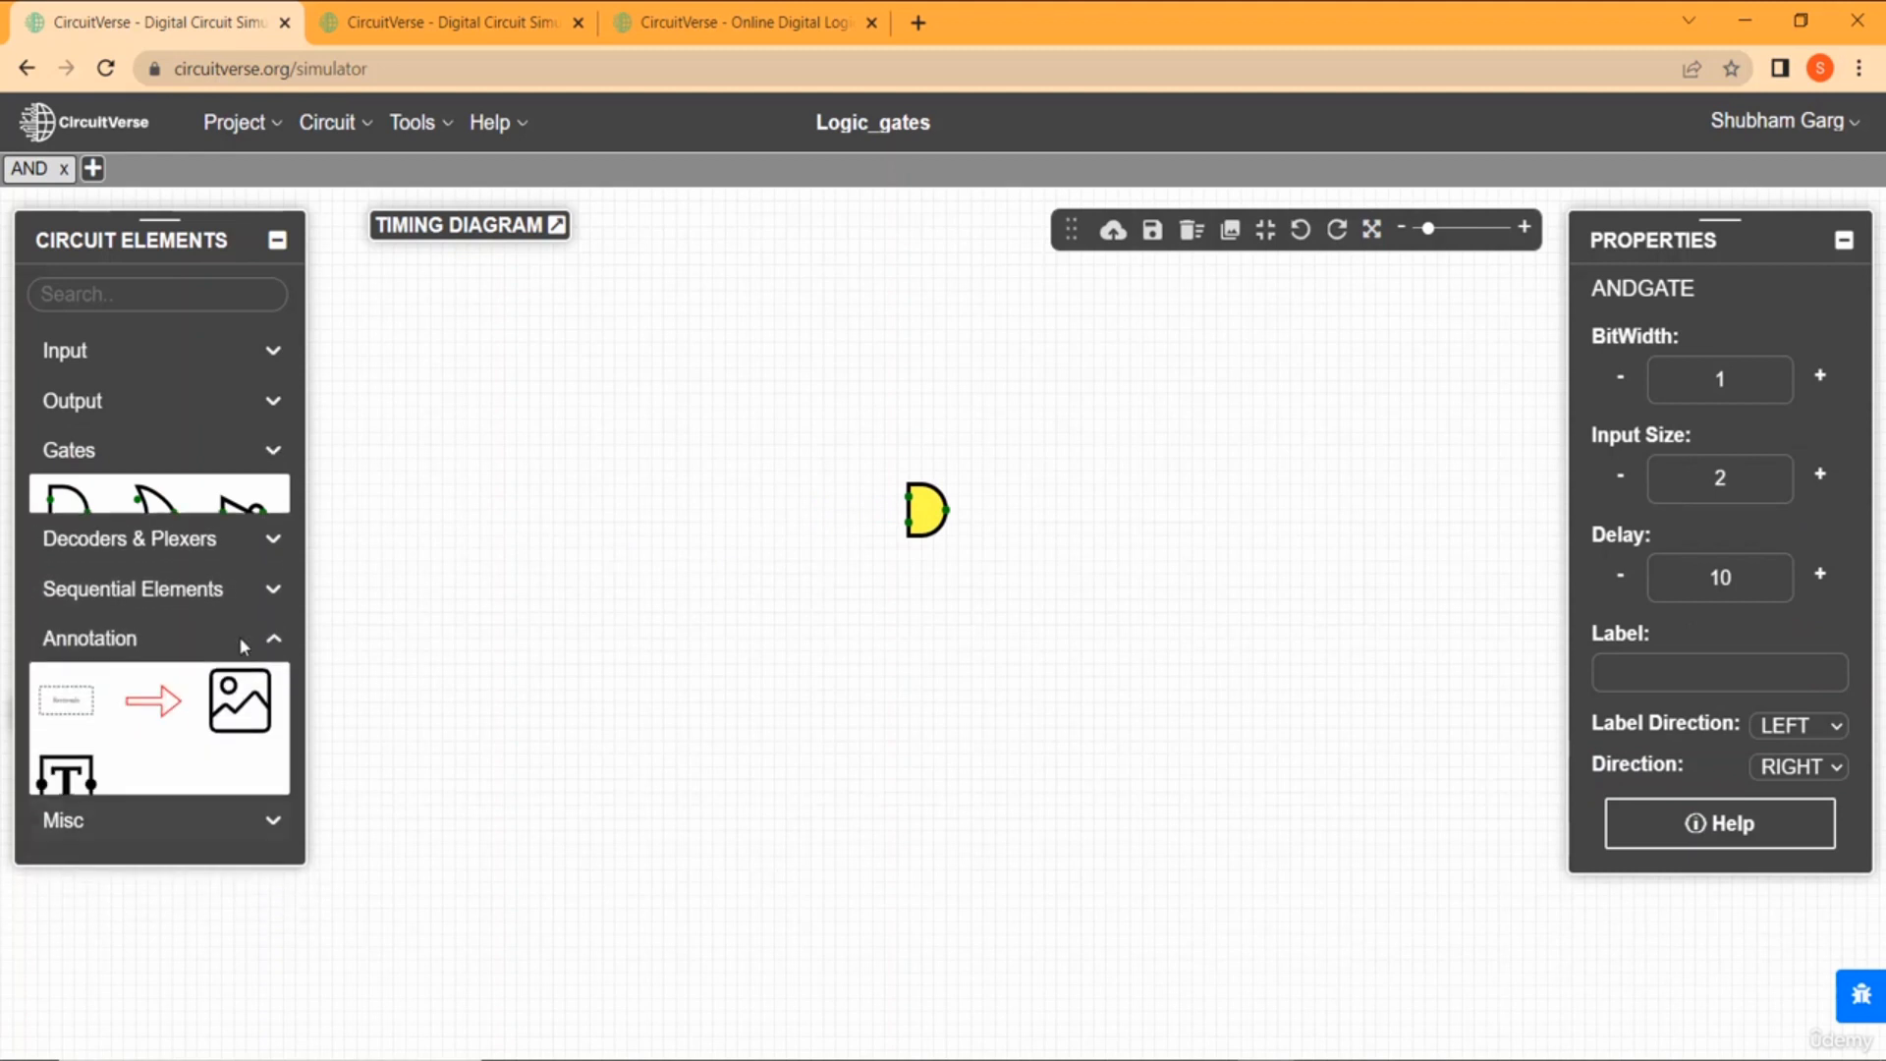
{"action": "left_click", "coordinate": [56, 666]}
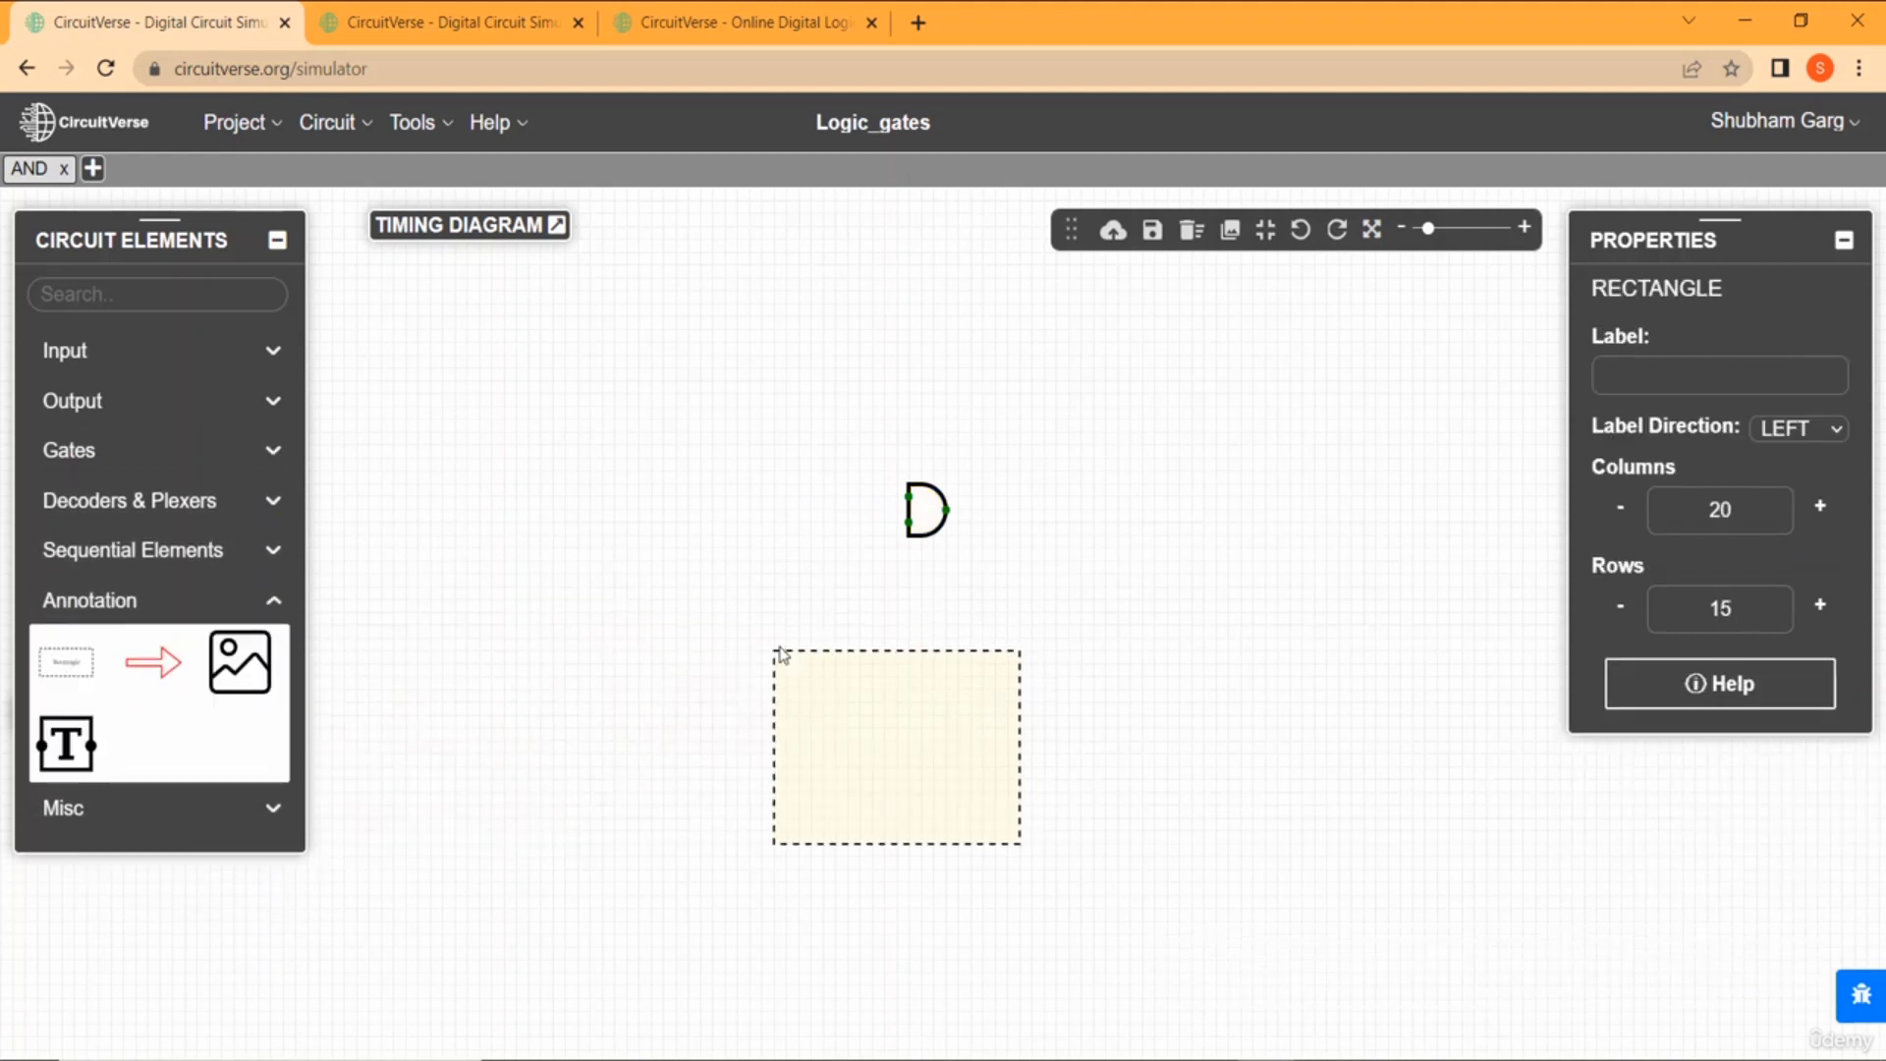
{"action": "left_click", "coordinate": [823, 549]}
{"action": "left_click", "coordinate": [935, 666]}
{"action": "key", "text": "Delete"}
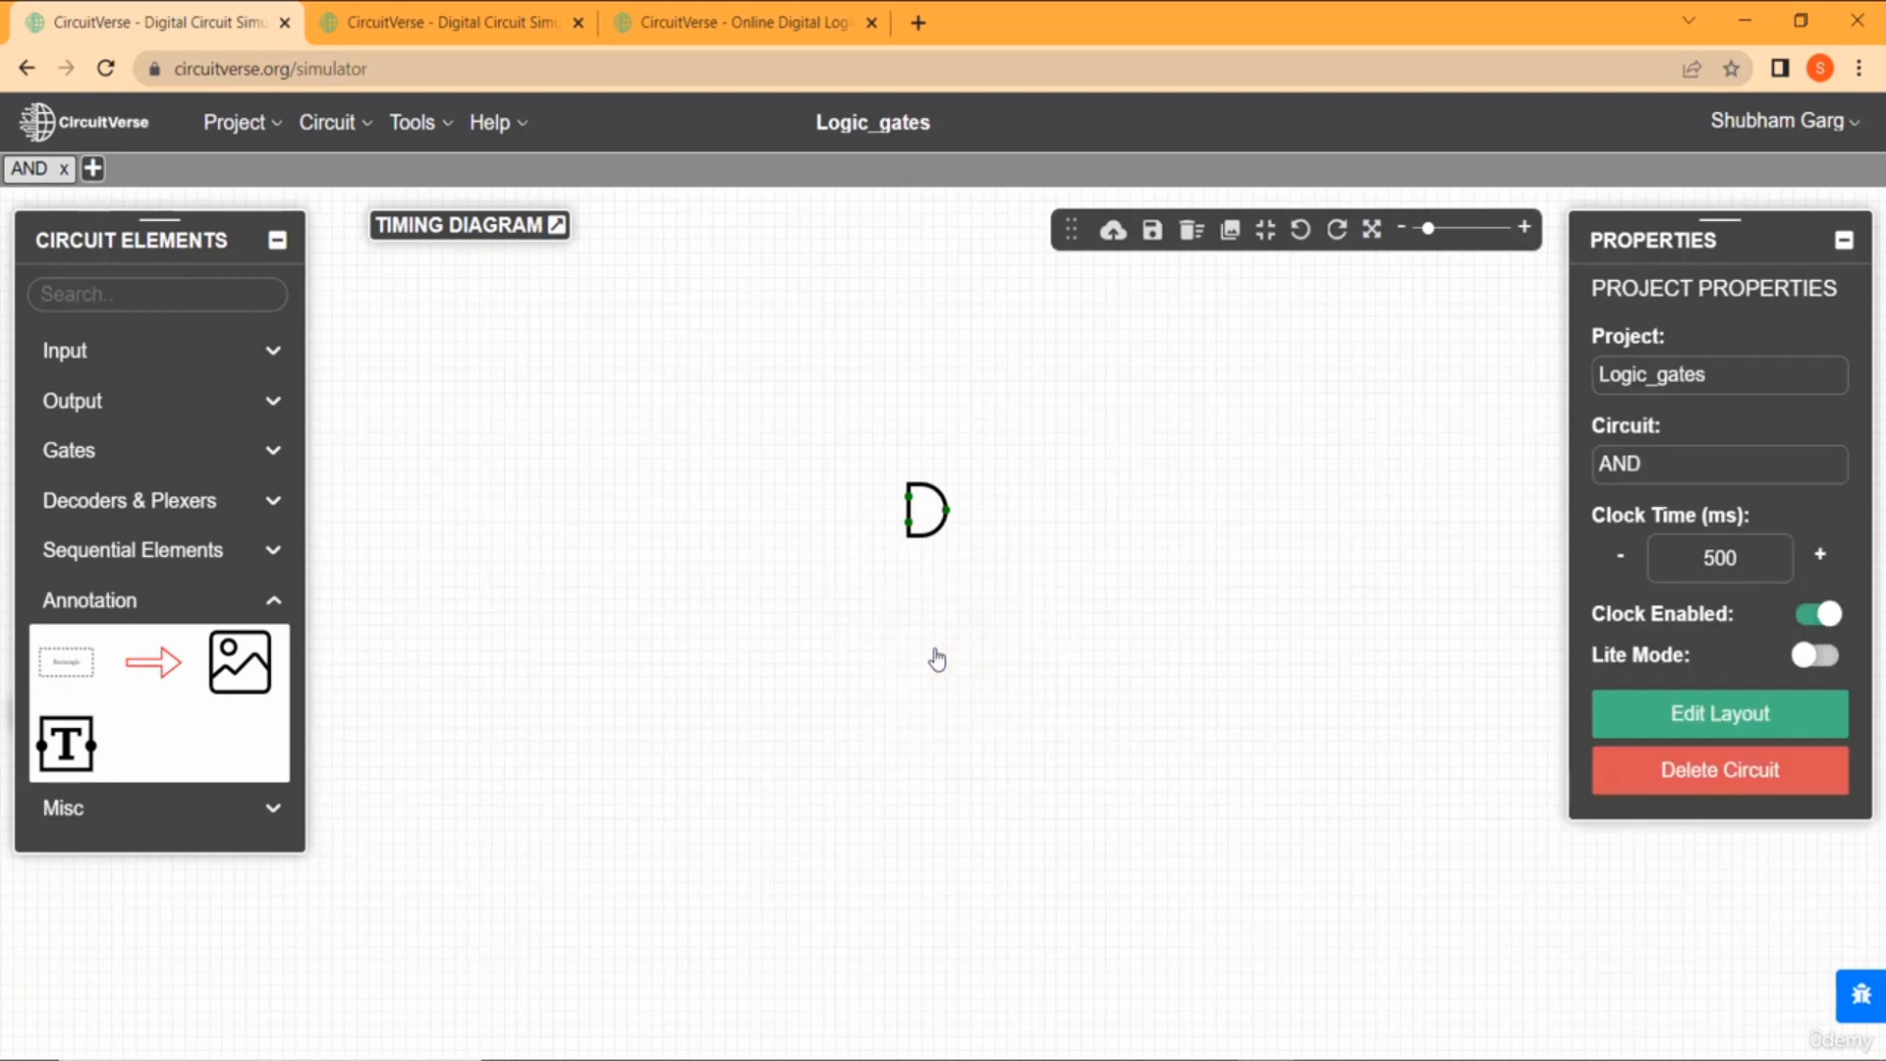
Add a text annotation reading AND and position it centred directly beneath the AND gate.
{"action": "left_click", "coordinate": [65, 754]}
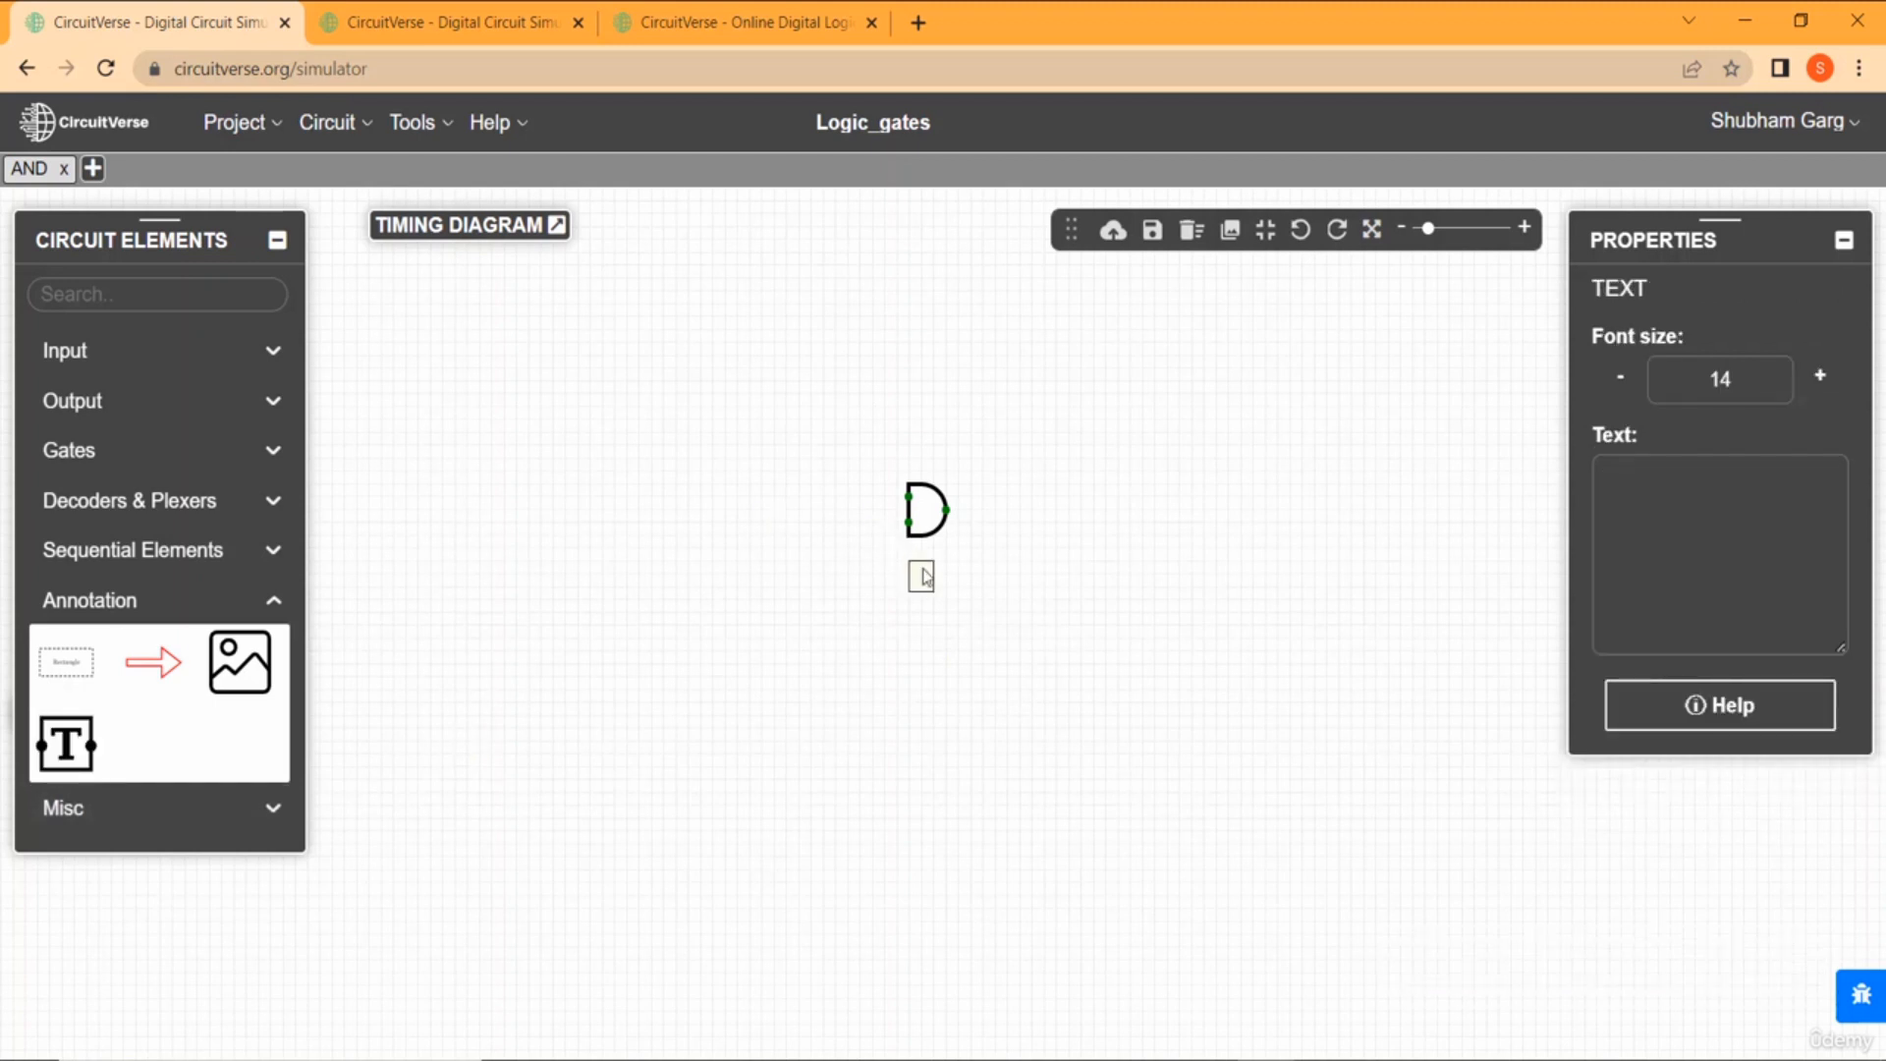
{"action": "left_click", "coordinate": [923, 576]}
{"action": "left_click", "coordinate": [1685, 459]}
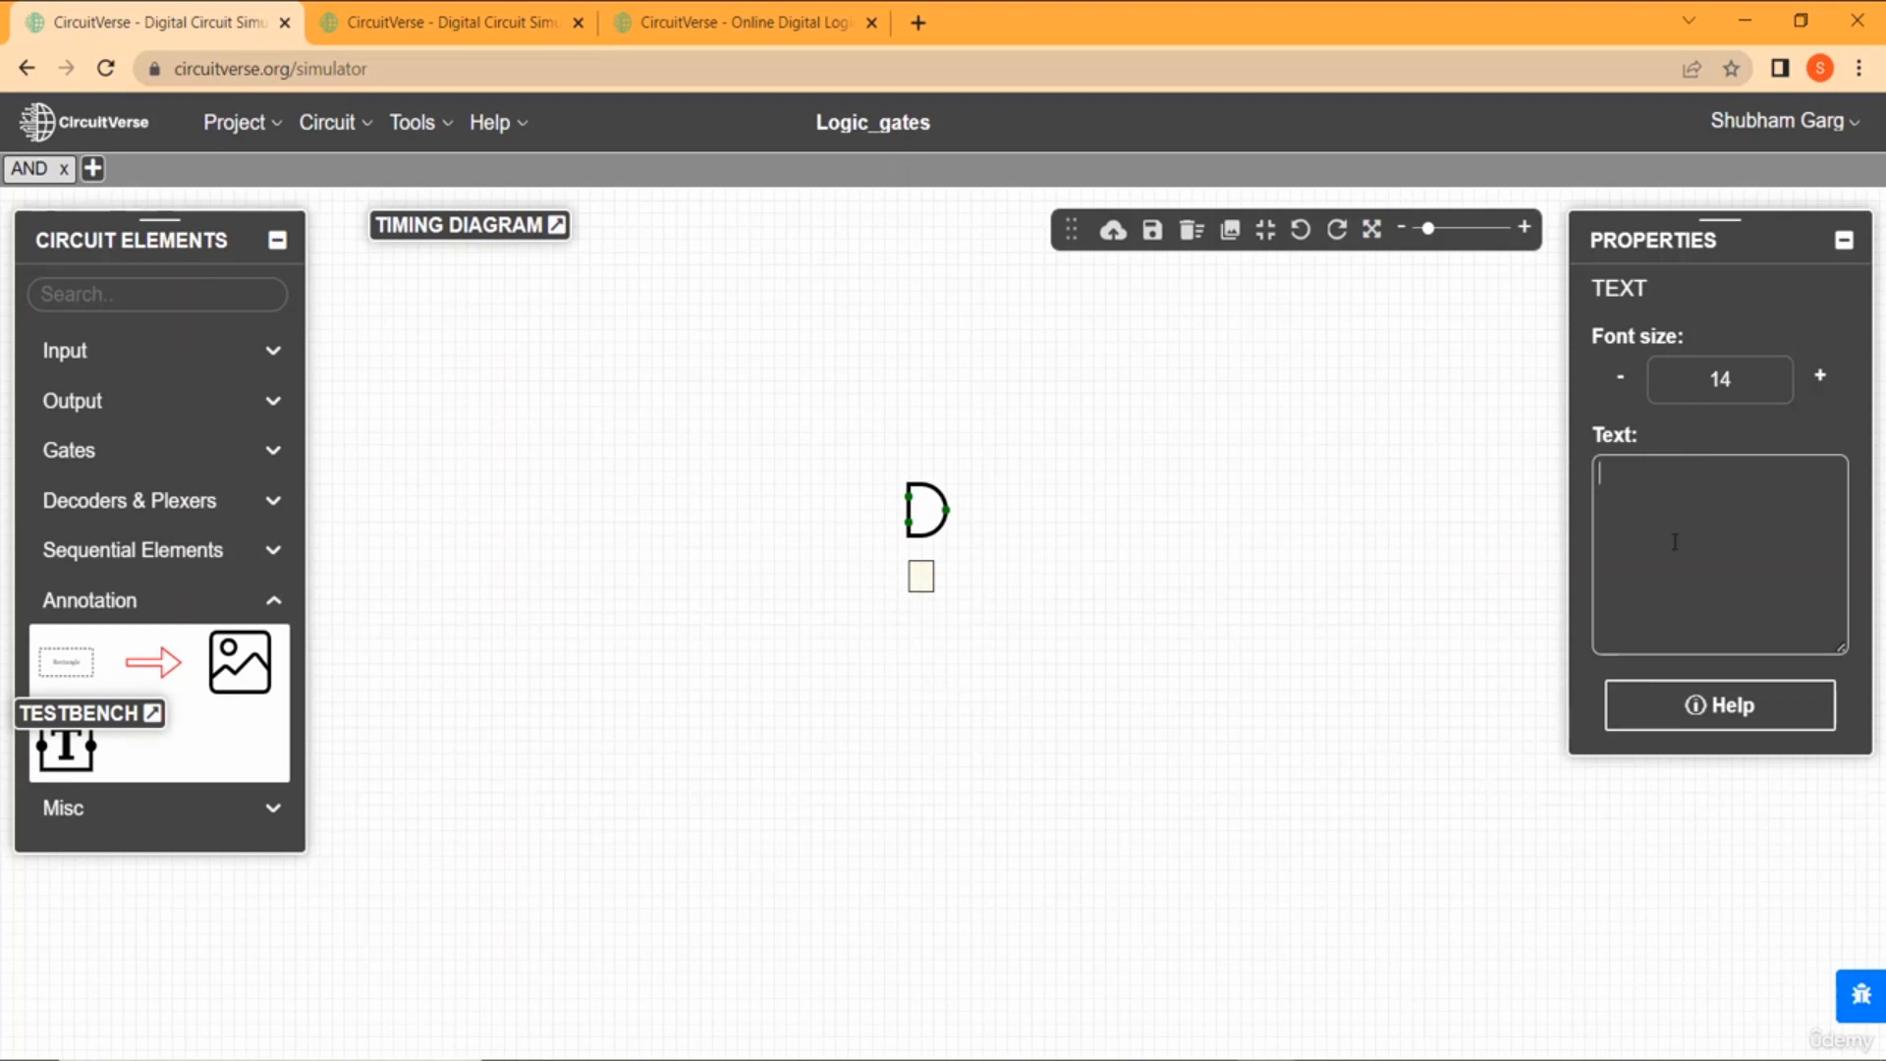
{"action": "type", "text": "and"}
{"action": "key", "text": "BackSpace"}
{"action": "key", "text": "BackSpace"}
{"action": "type", "text": "AND"}
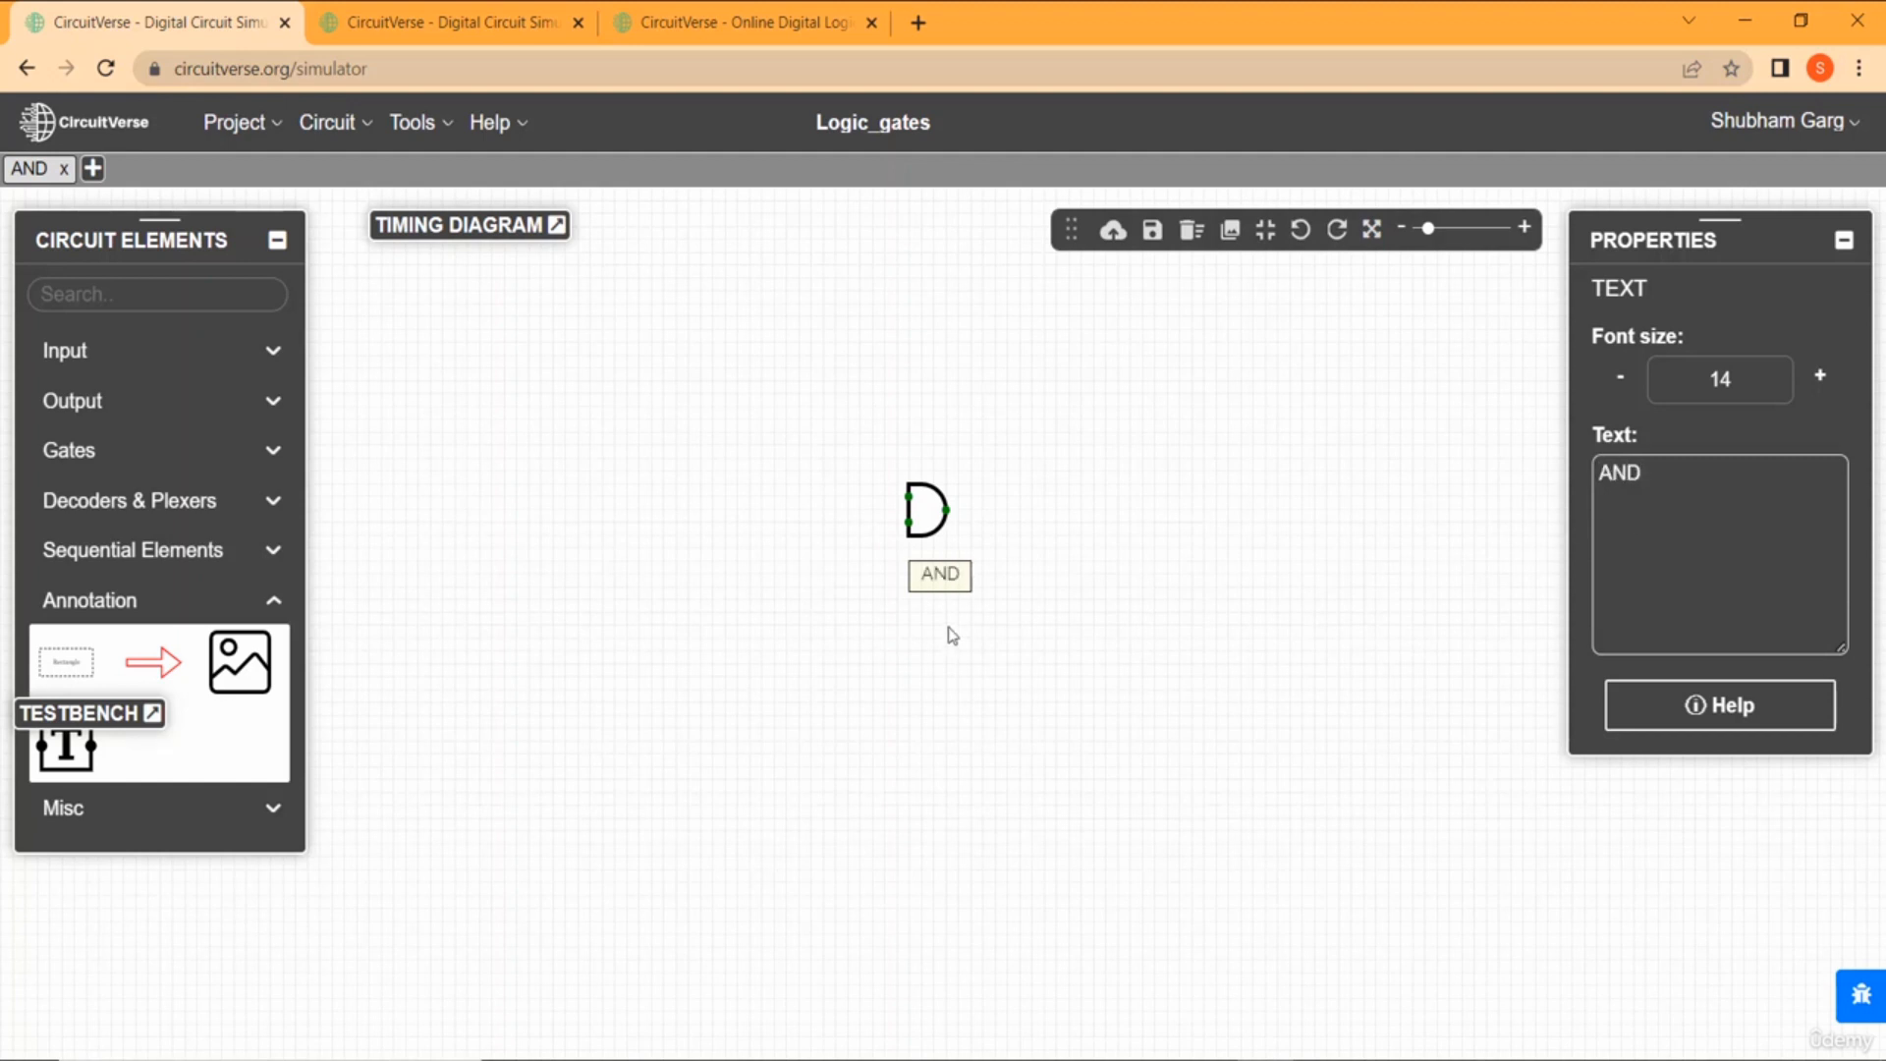
{"action": "left_click_drag", "start_coordinate": [955, 590], "coordinate": [929, 575]}
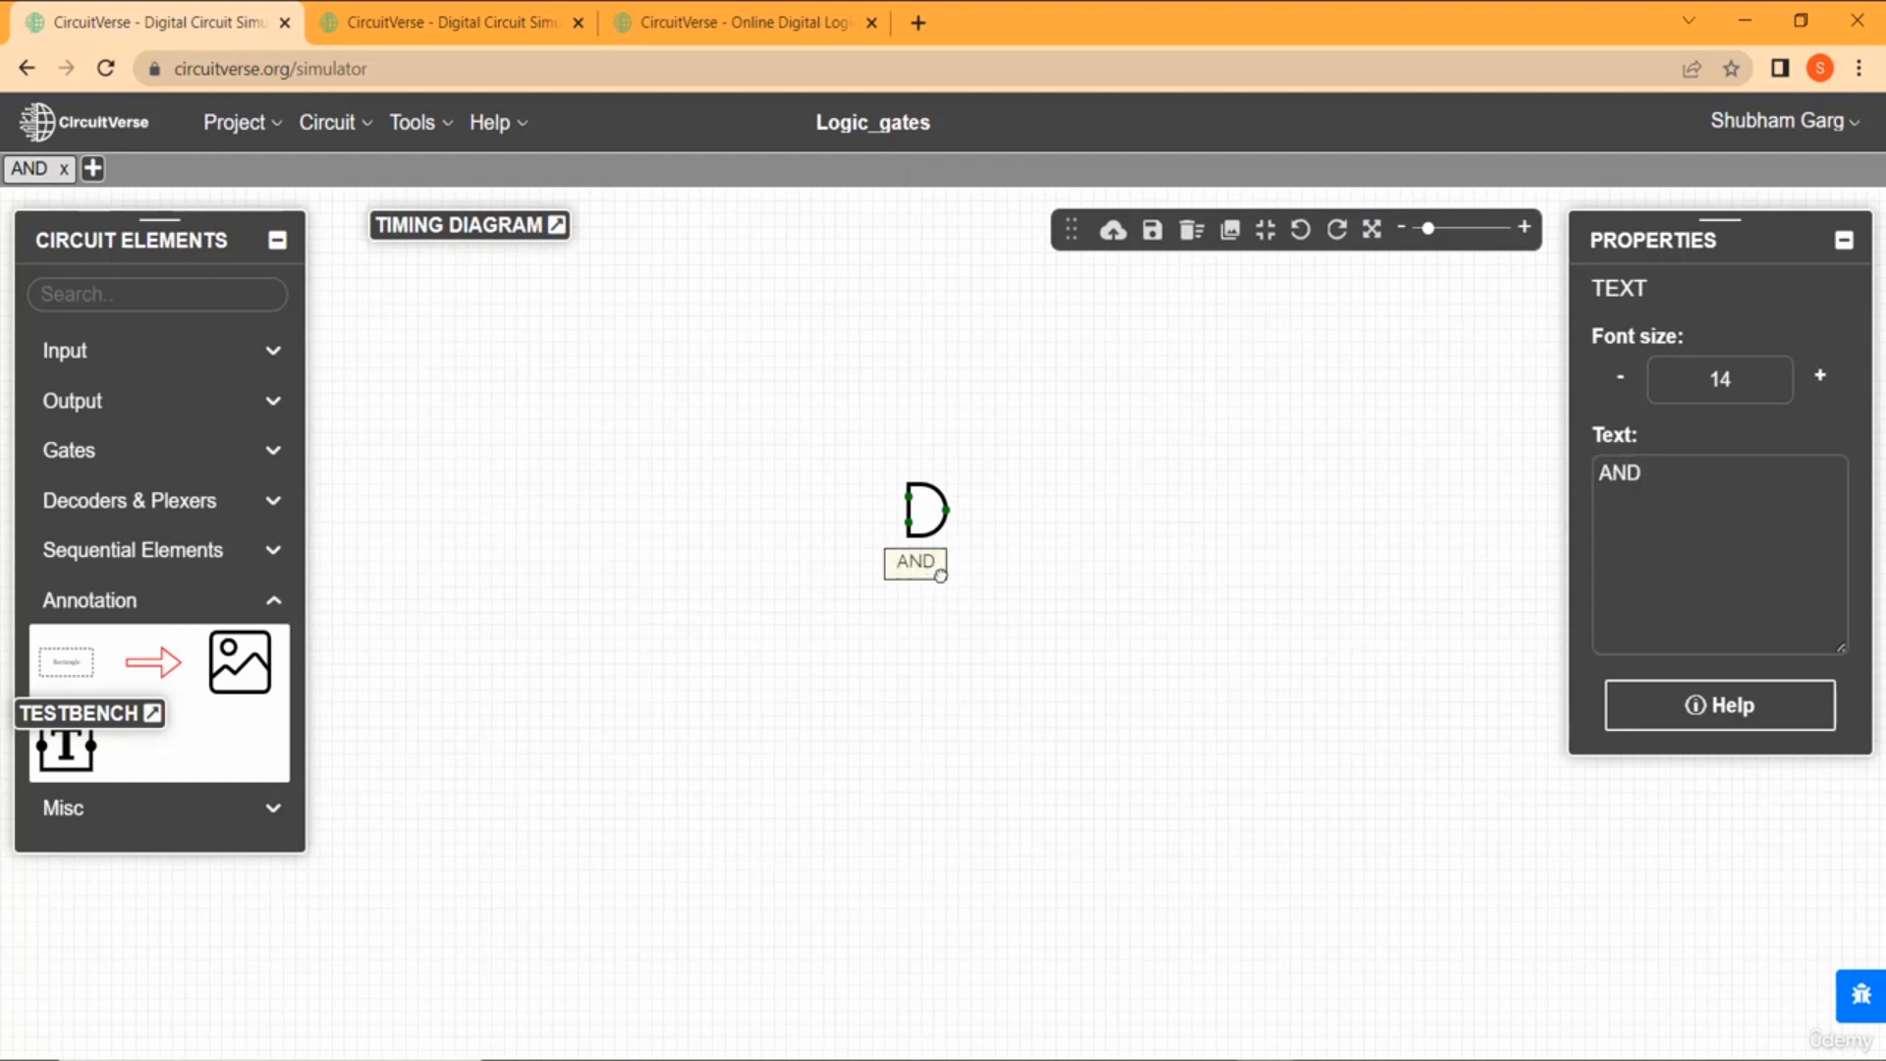
{"action": "left_click", "coordinate": [714, 703]}
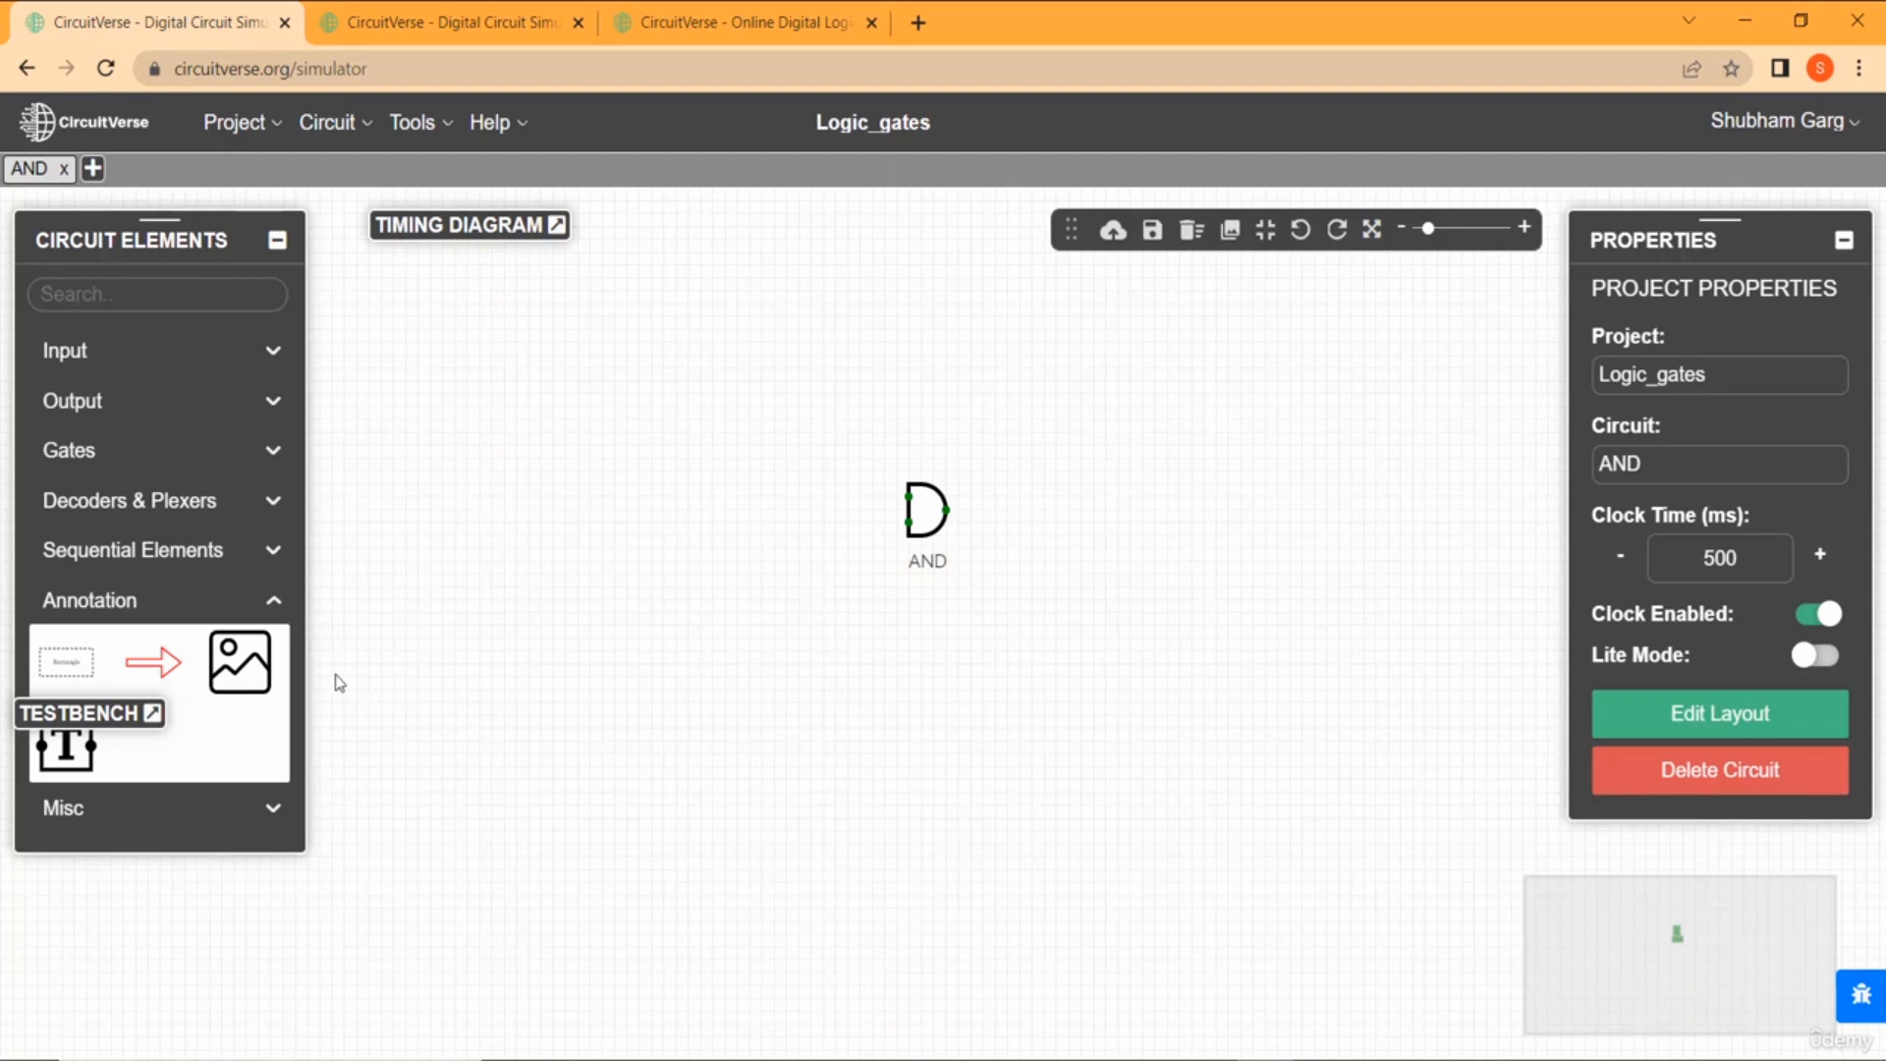
Try an image annotation beside the AND gate, dismissing its image file selection, and delete the annotation.
{"action": "left_click", "coordinate": [240, 661]}
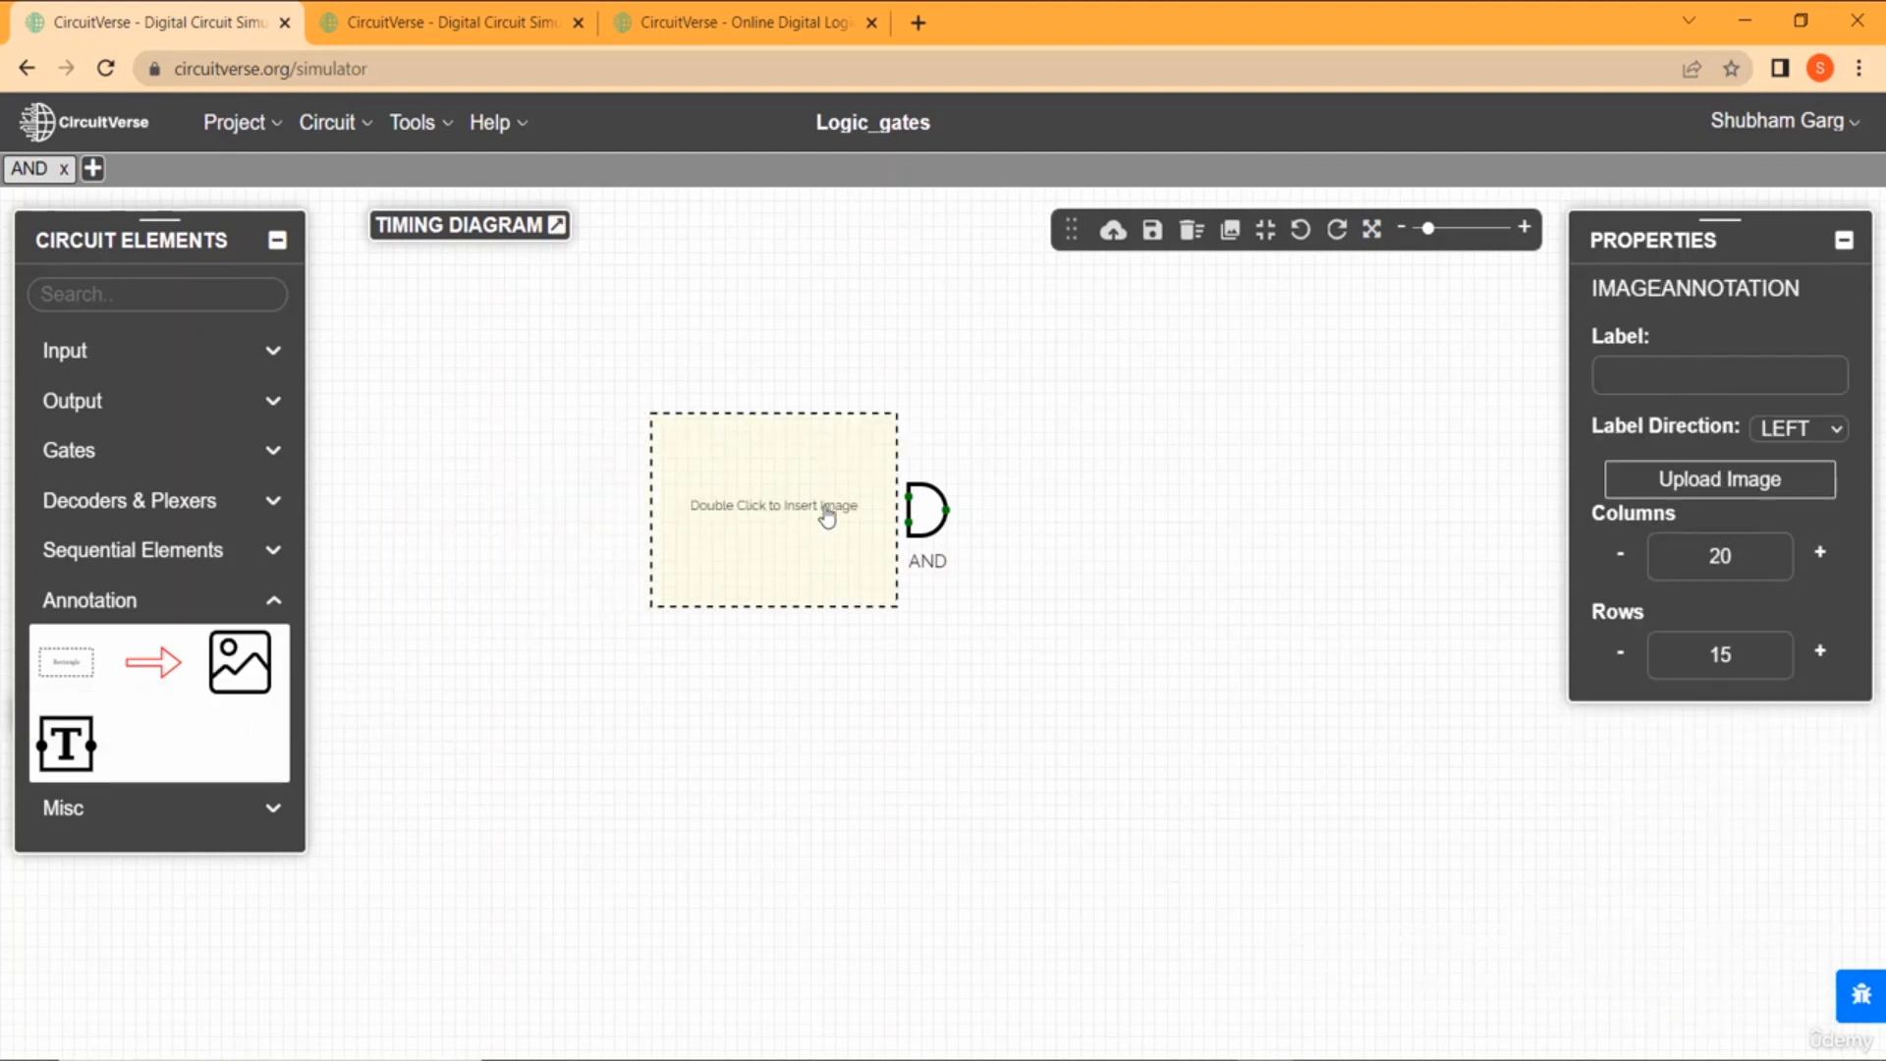
{"action": "left_click", "coordinate": [687, 511]}
{"action": "double_click", "coordinate": [708, 510]}
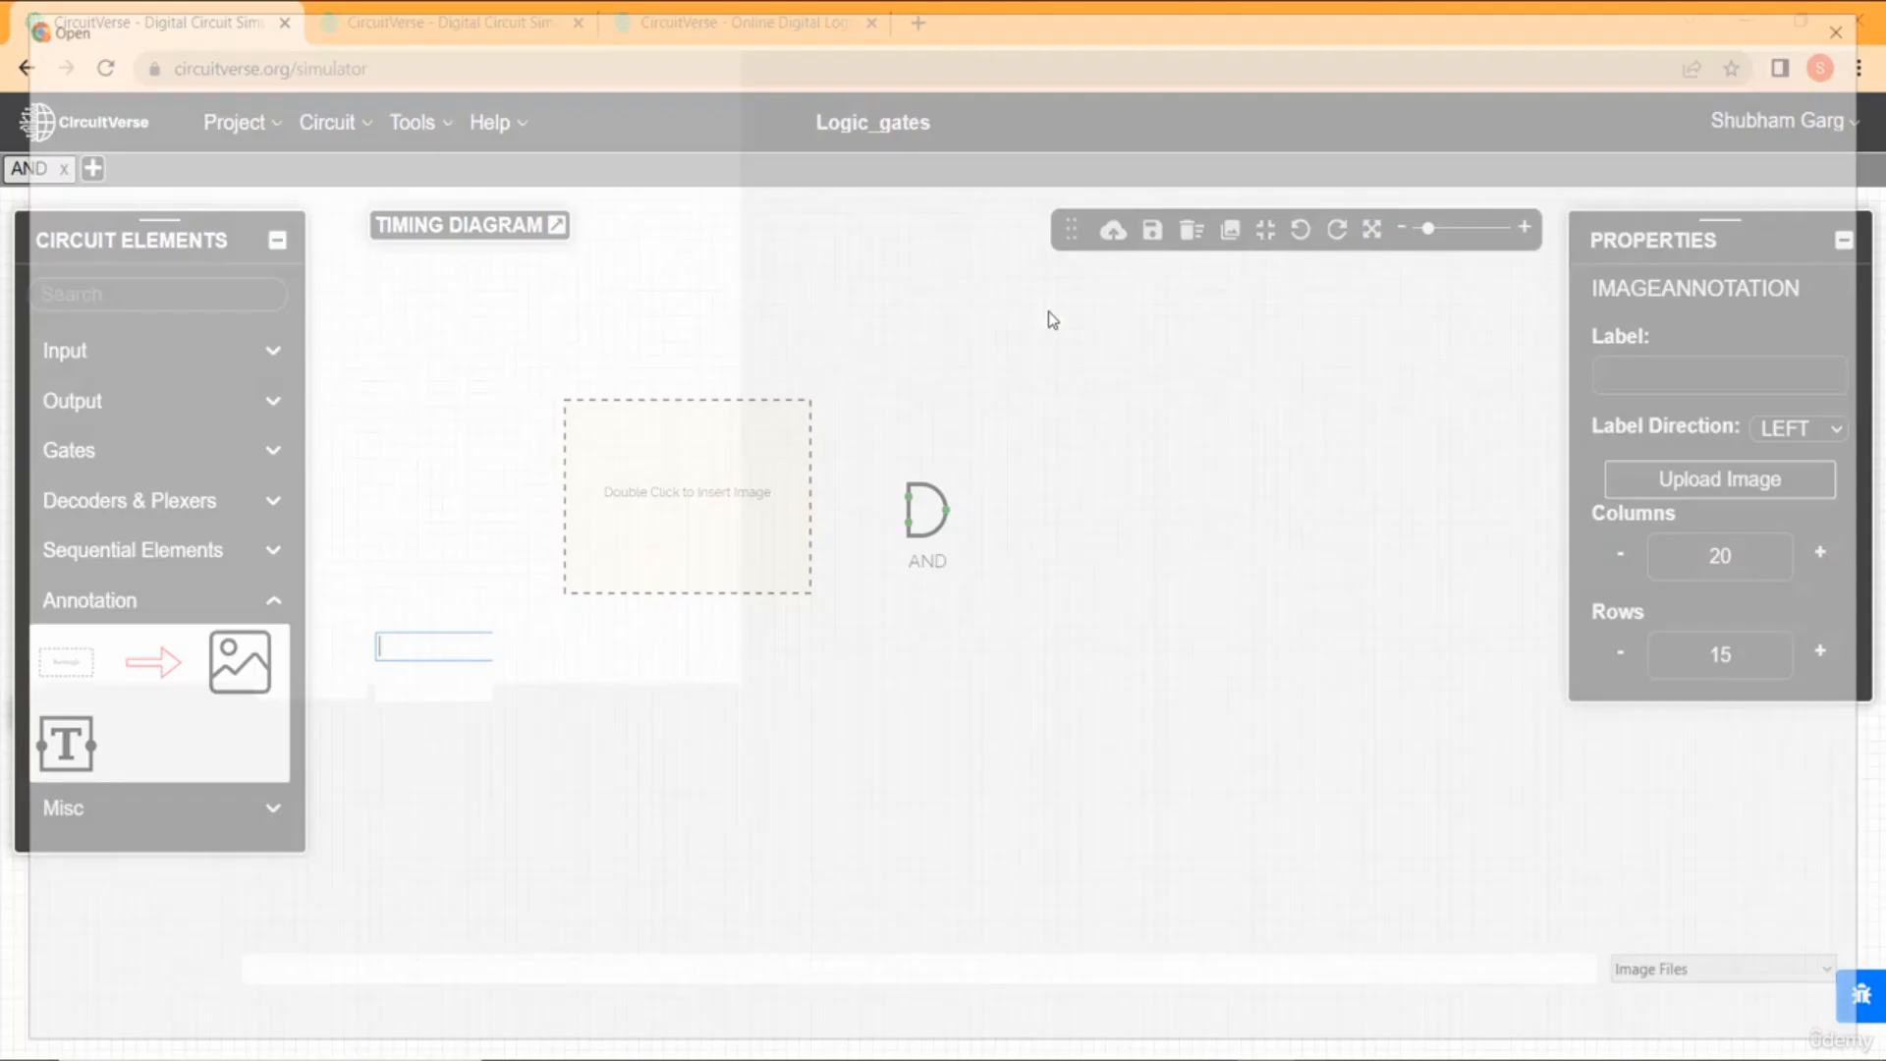
{"action": "left_click", "coordinate": [1859, 22]}
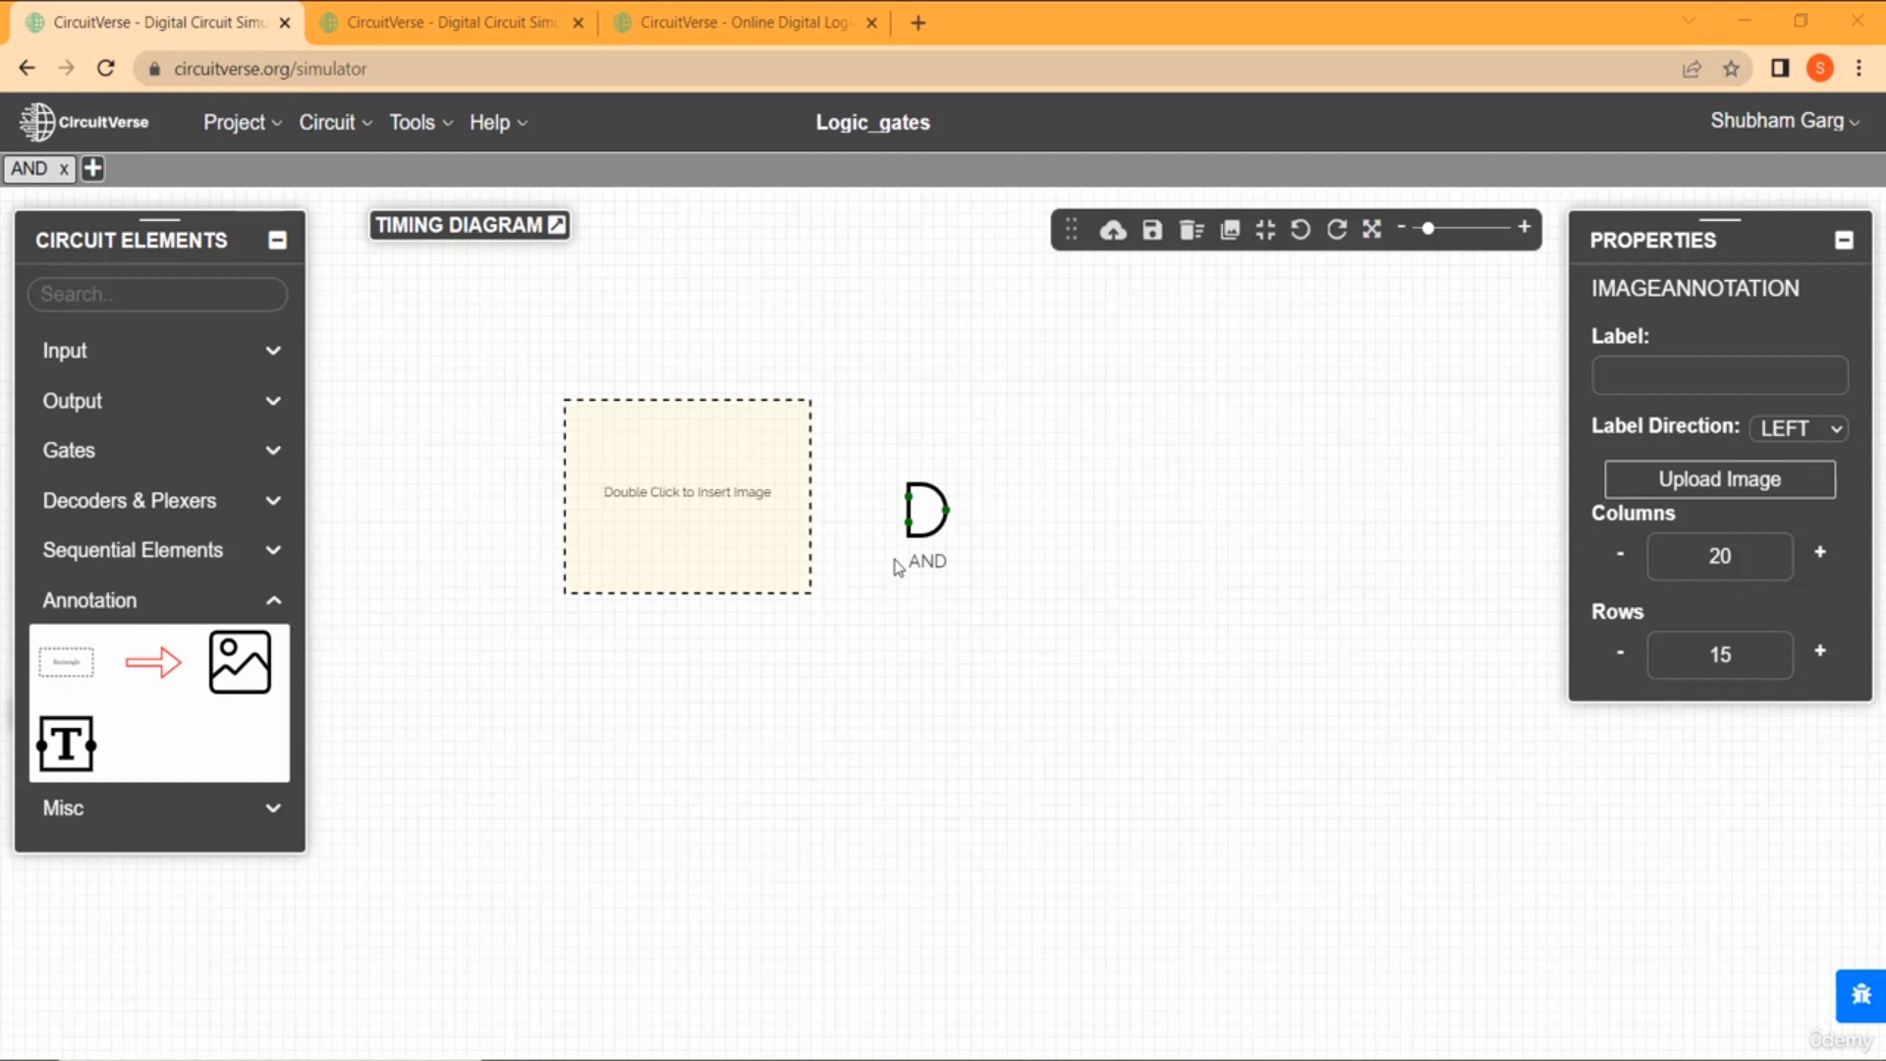
{"action": "right_click", "coordinate": [748, 546]}
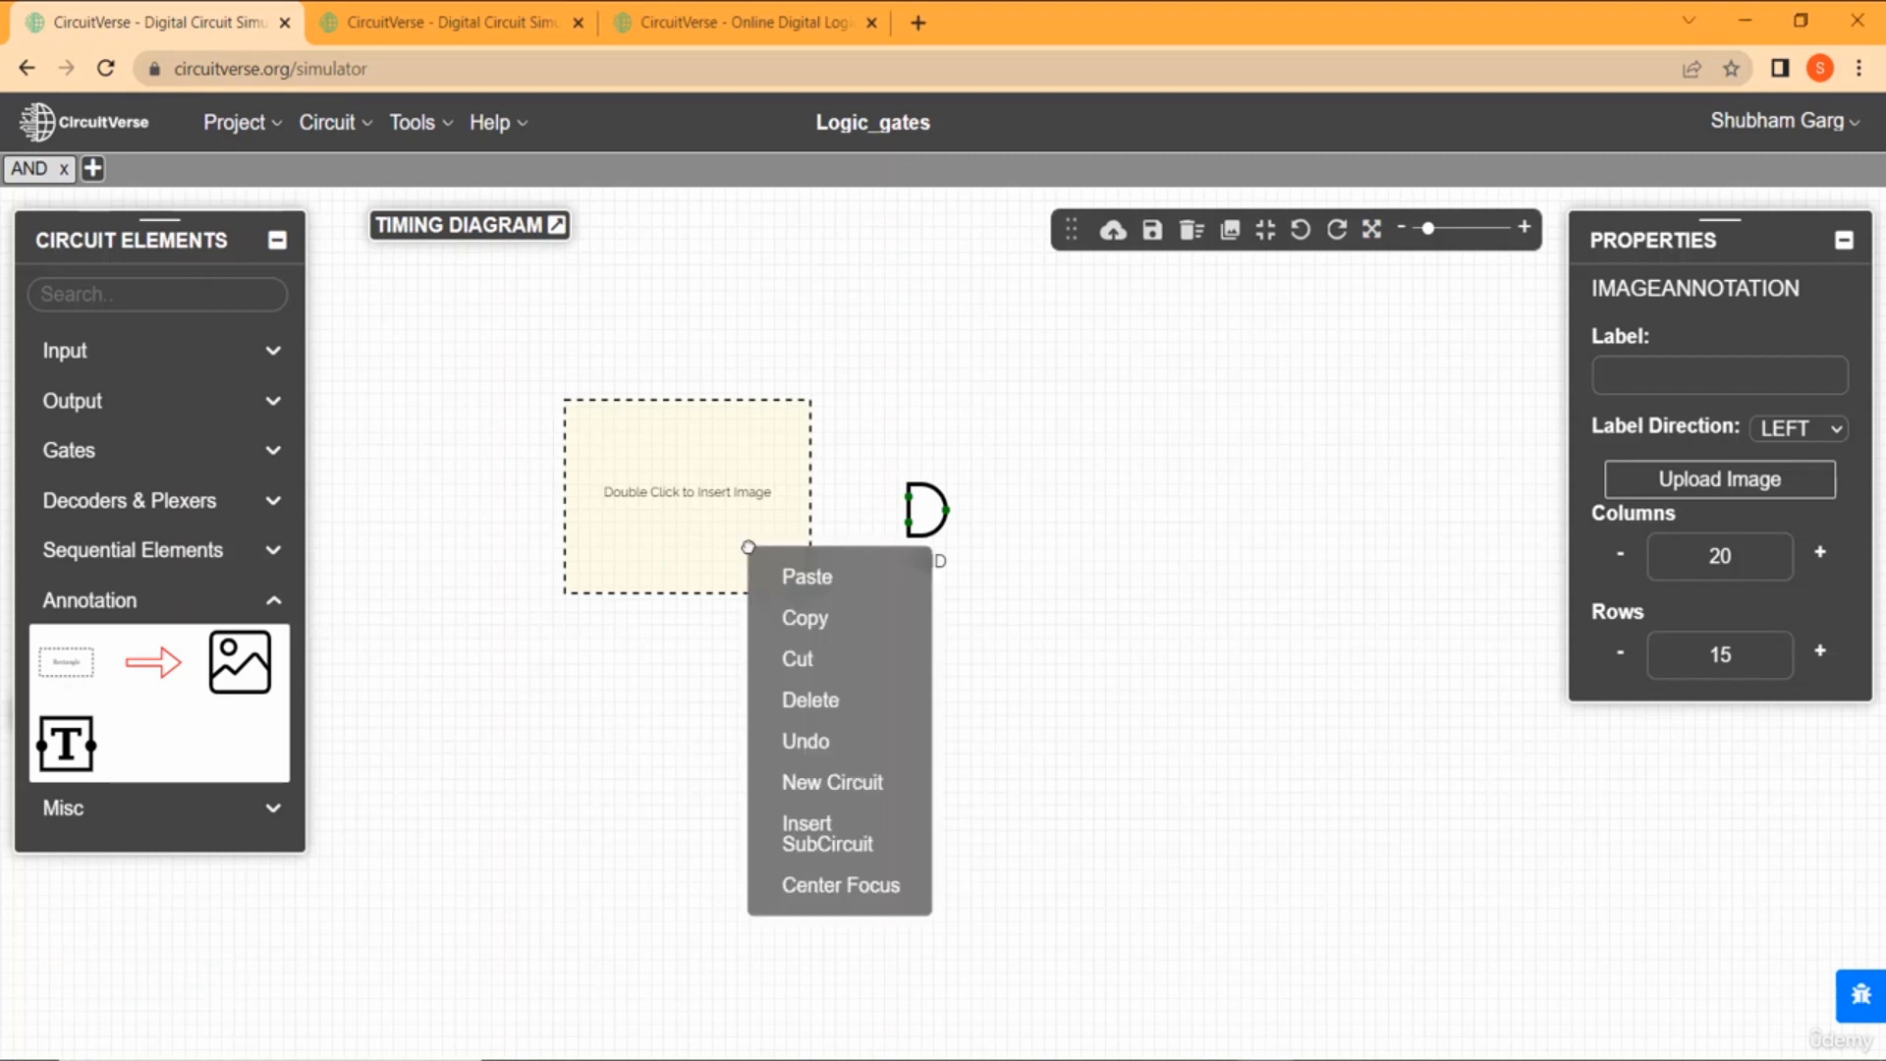
{"action": "left_click", "coordinate": [804, 700]}
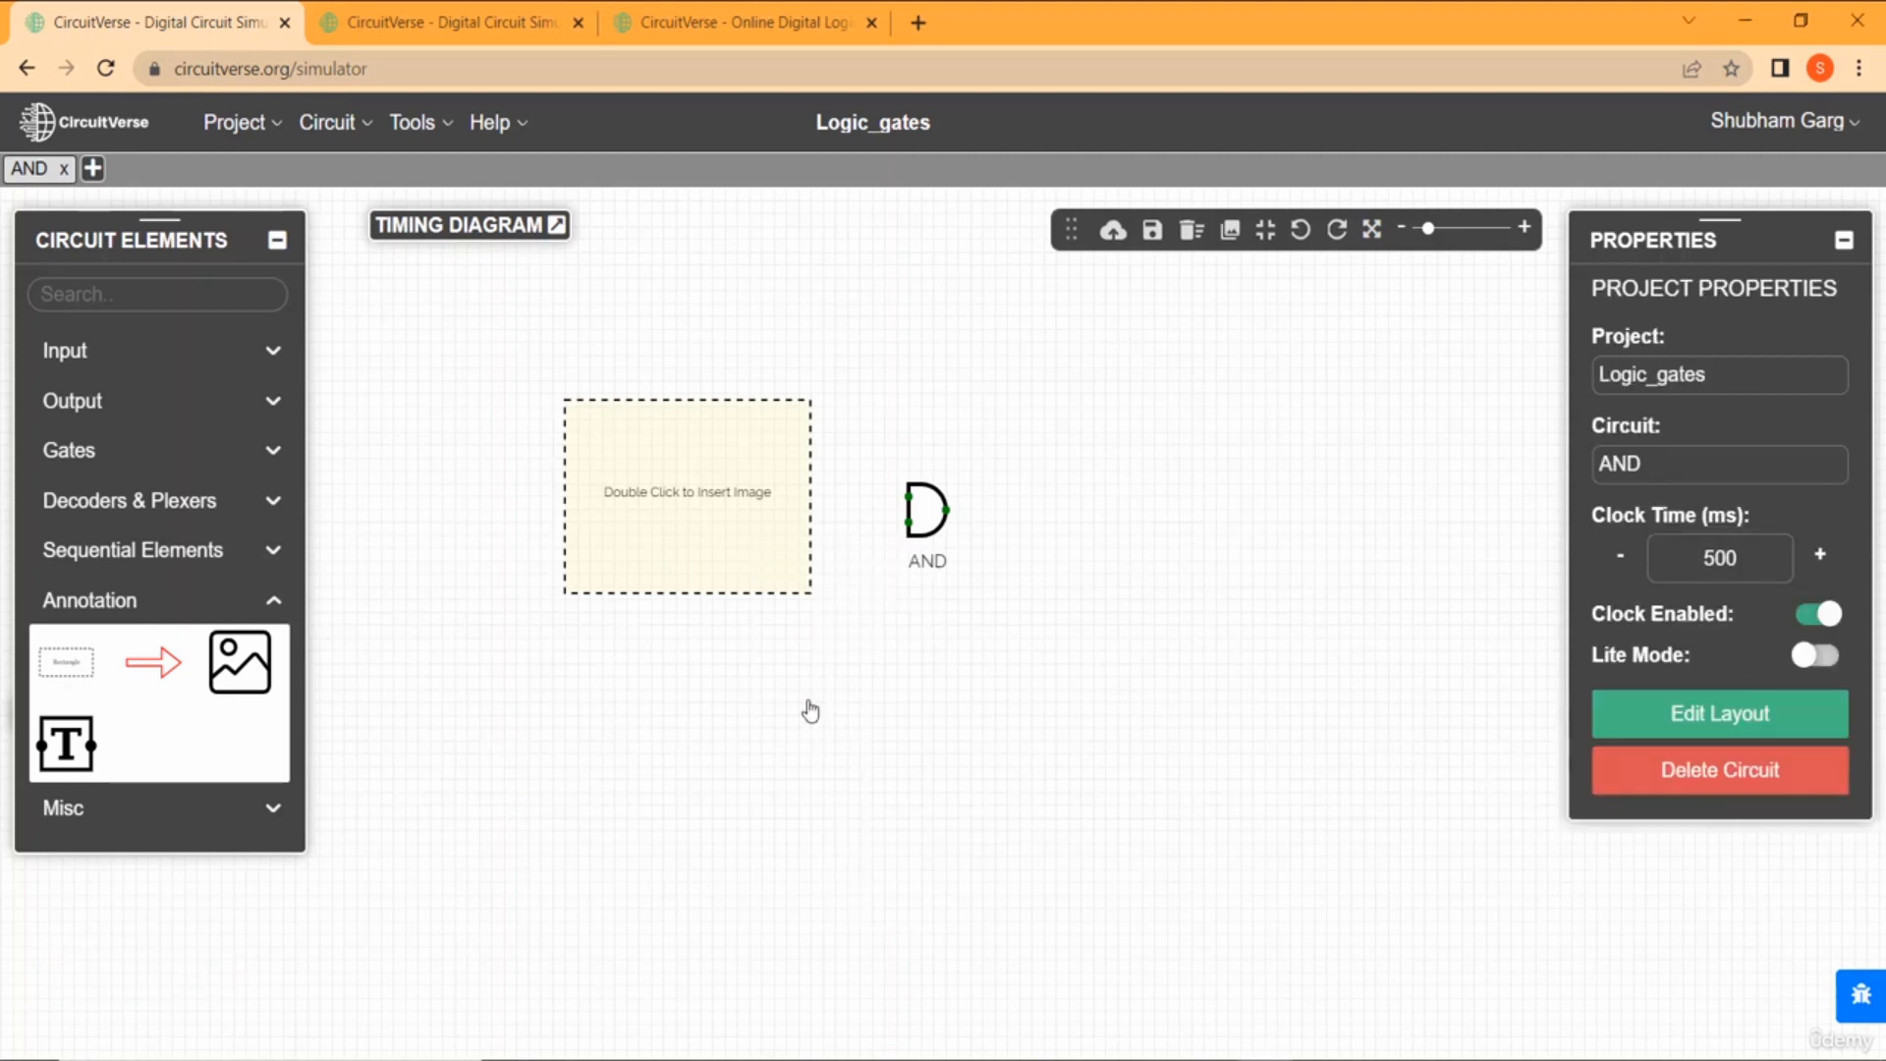
Examine the circuit elements available in the Misc category, including the ALU.
{"action": "left_click", "coordinate": [253, 807]}
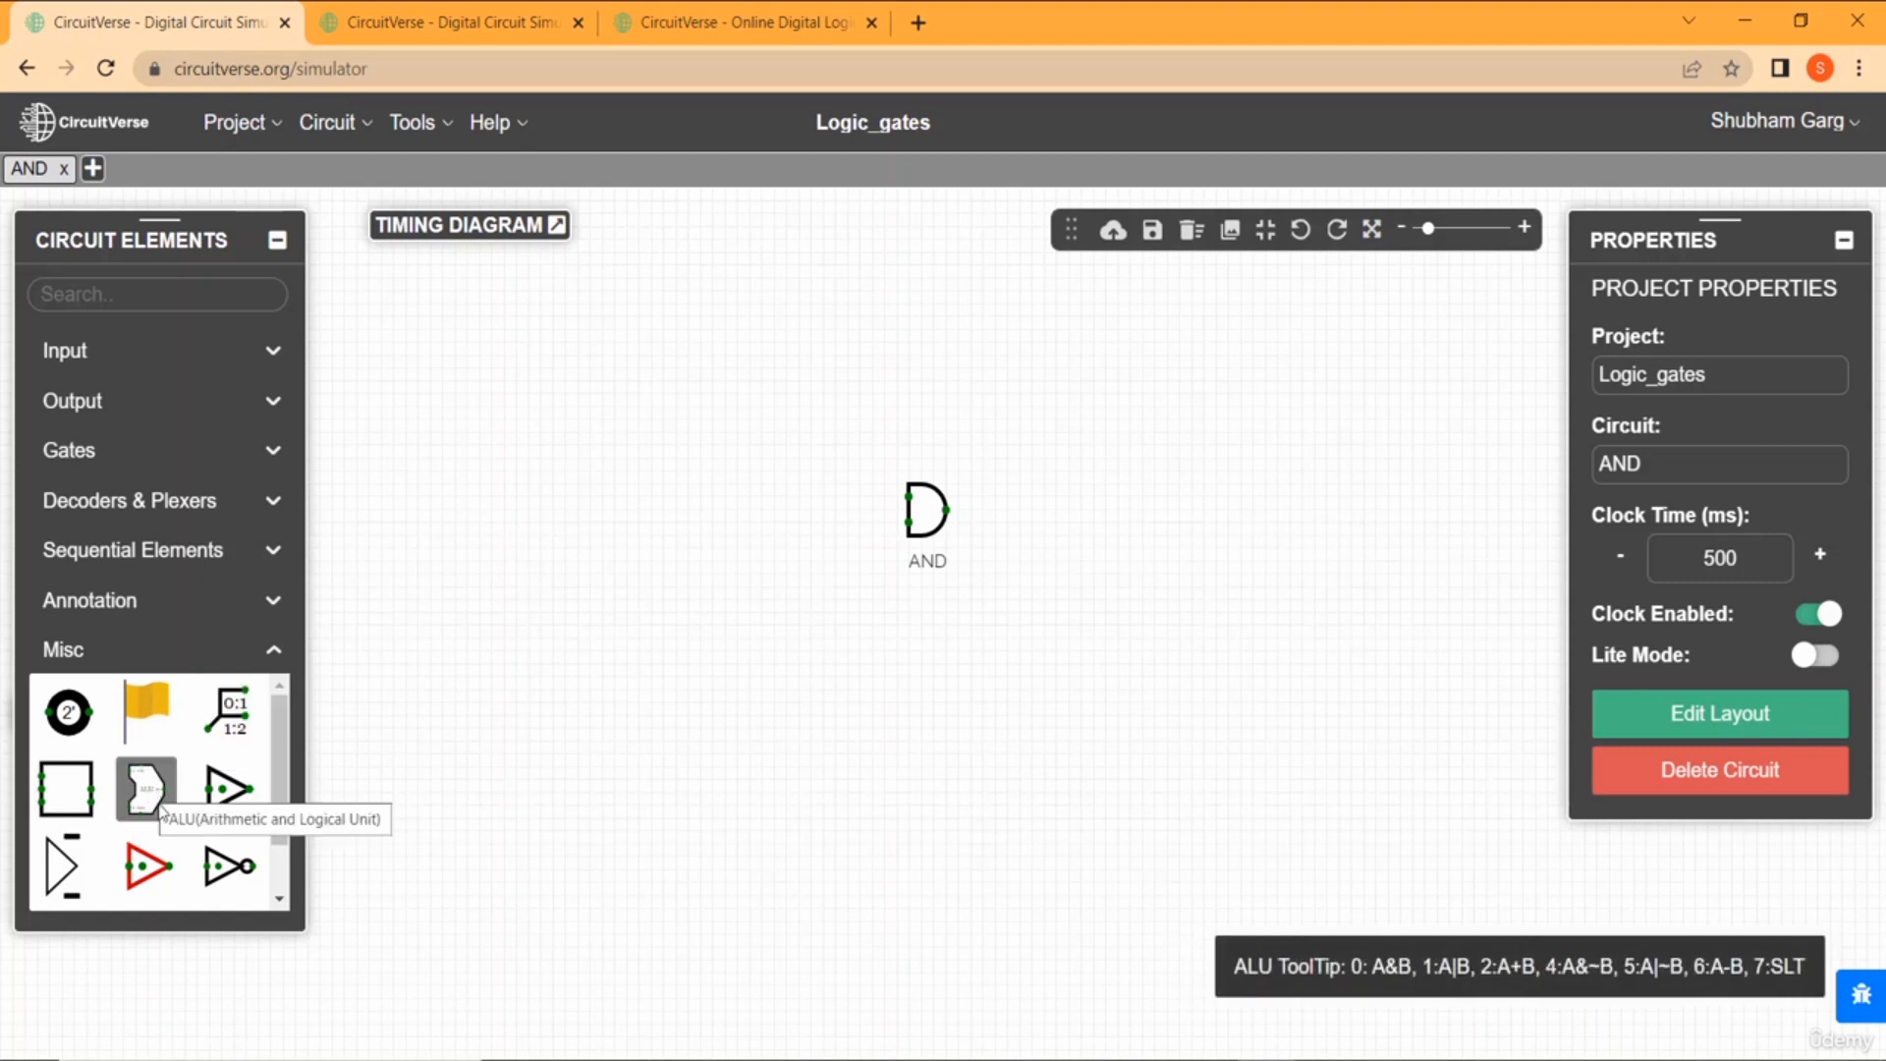
{"action": "left_click_drag", "start_coordinate": [286, 791], "coordinate": [280, 746]}
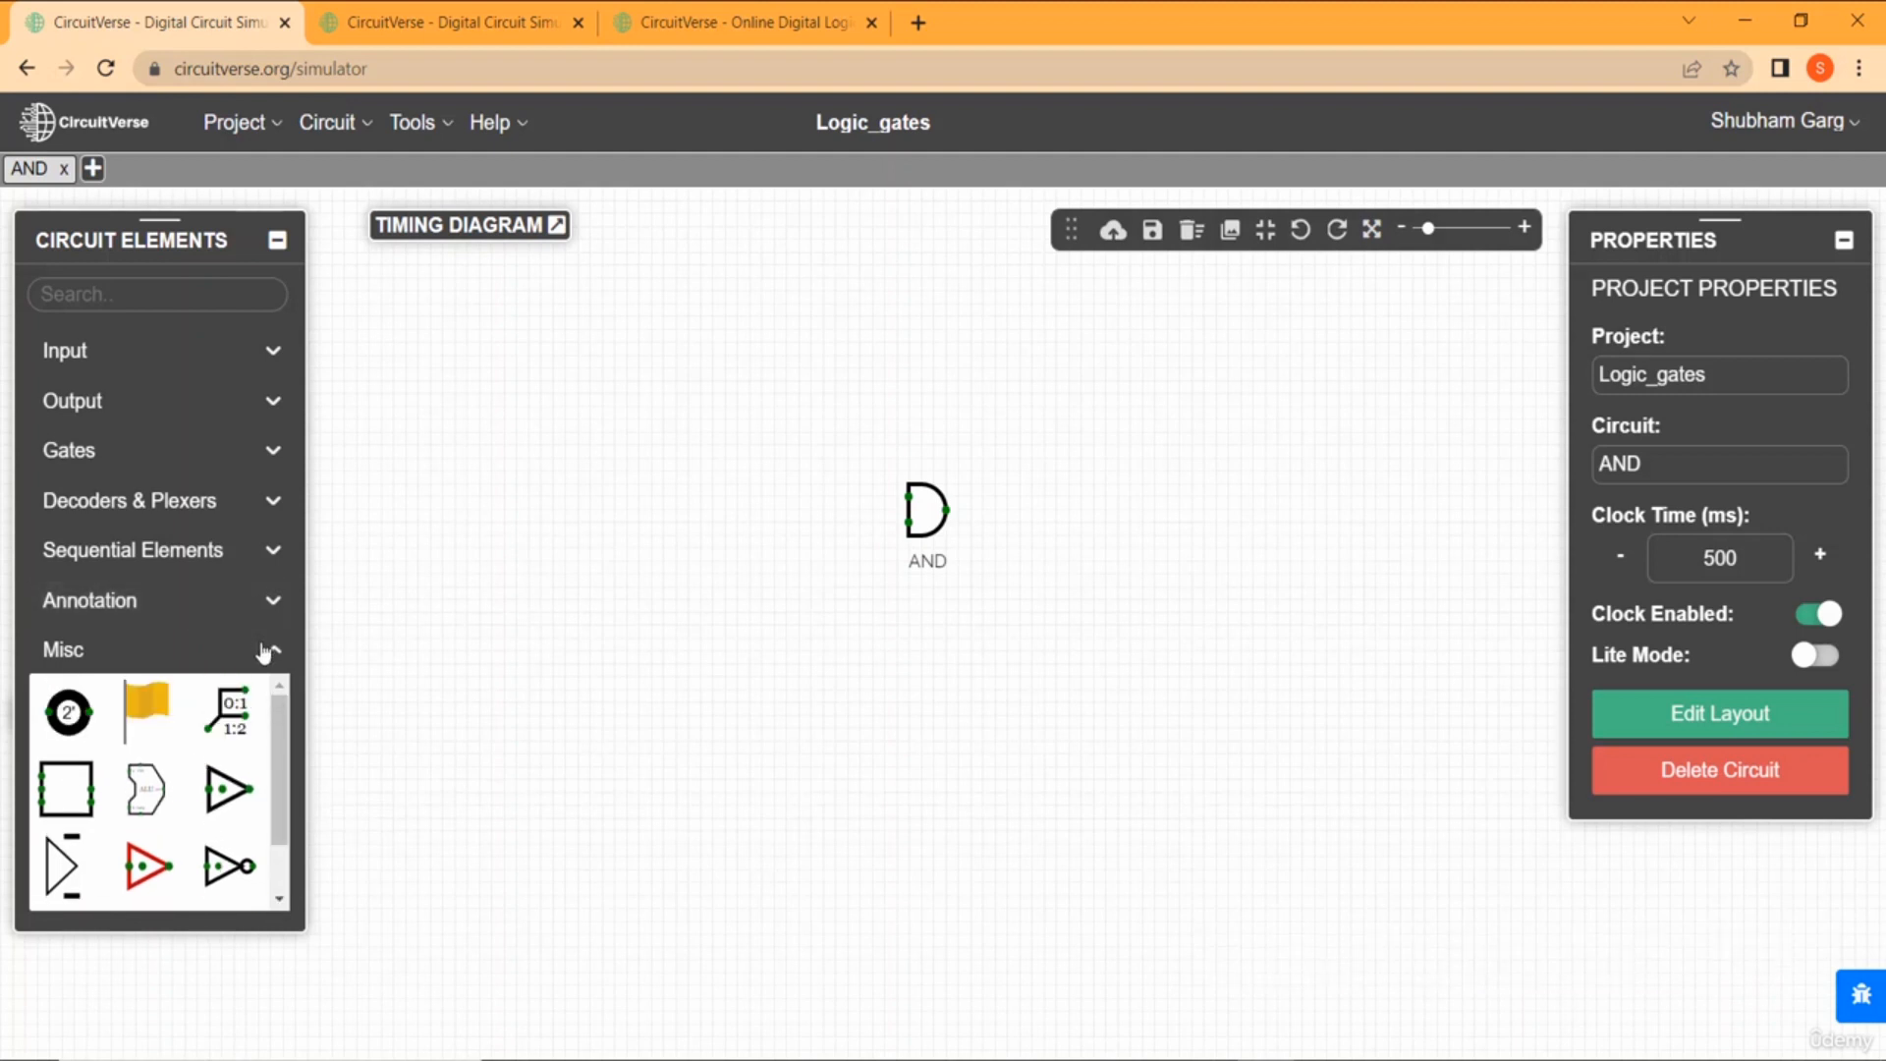
Expand the timing diagram and reposition it just above the AND gate, clear of the quick-access toolbar.
{"action": "left_click", "coordinate": [263, 651]}
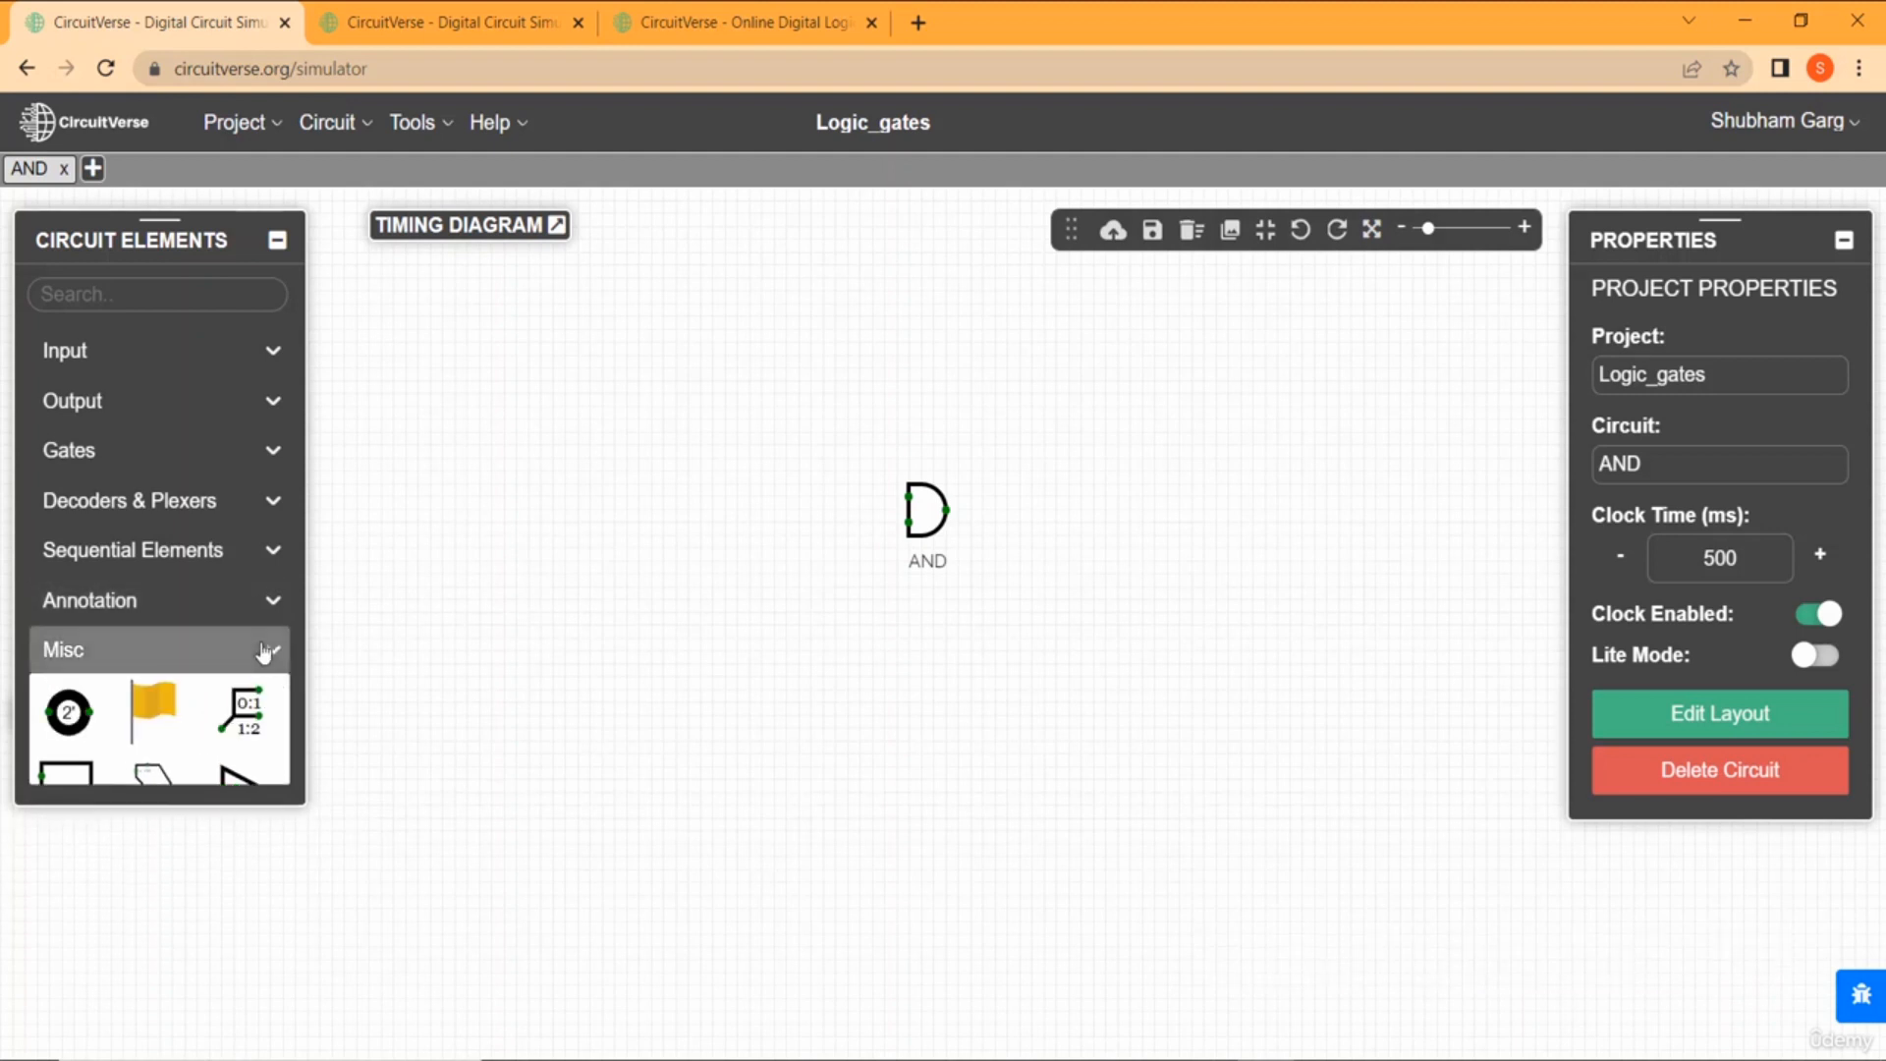
{"action": "left_click", "coordinate": [557, 226]}
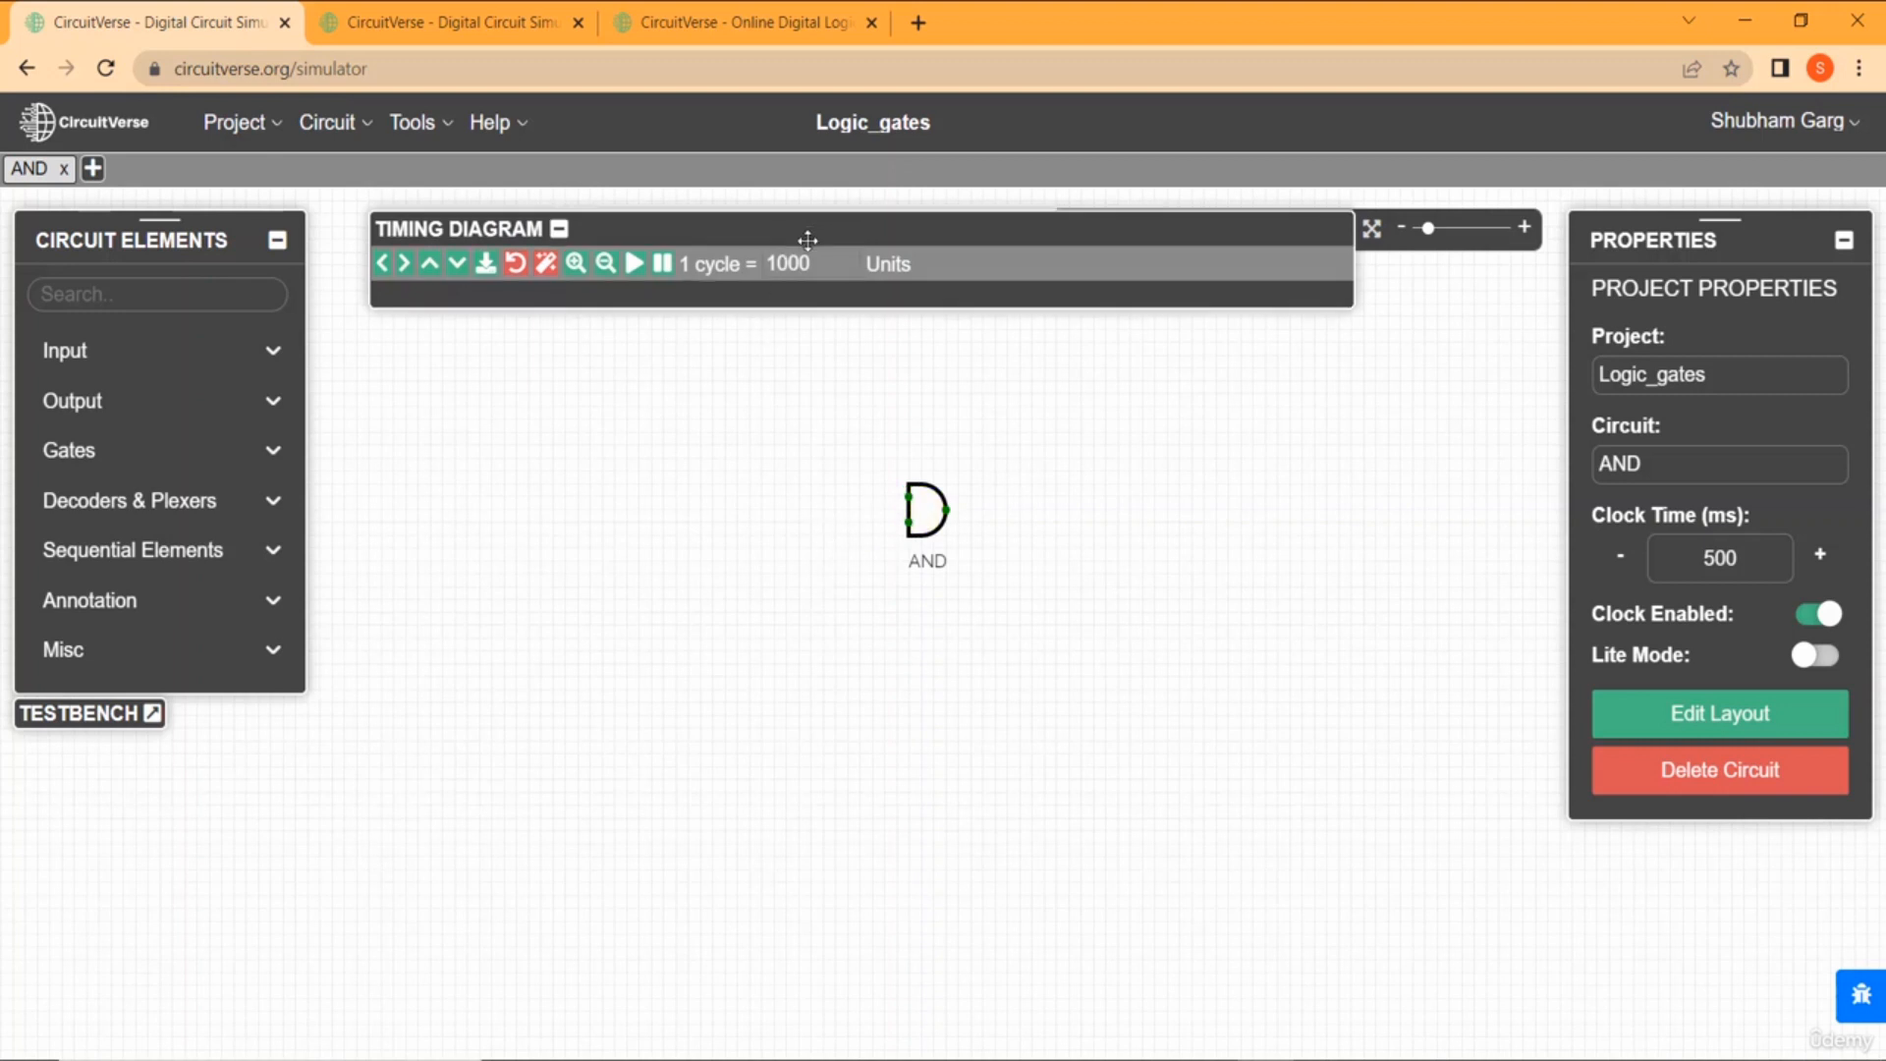
{"action": "left_click_drag", "start_coordinate": [812, 226], "coordinate": [785, 295]}
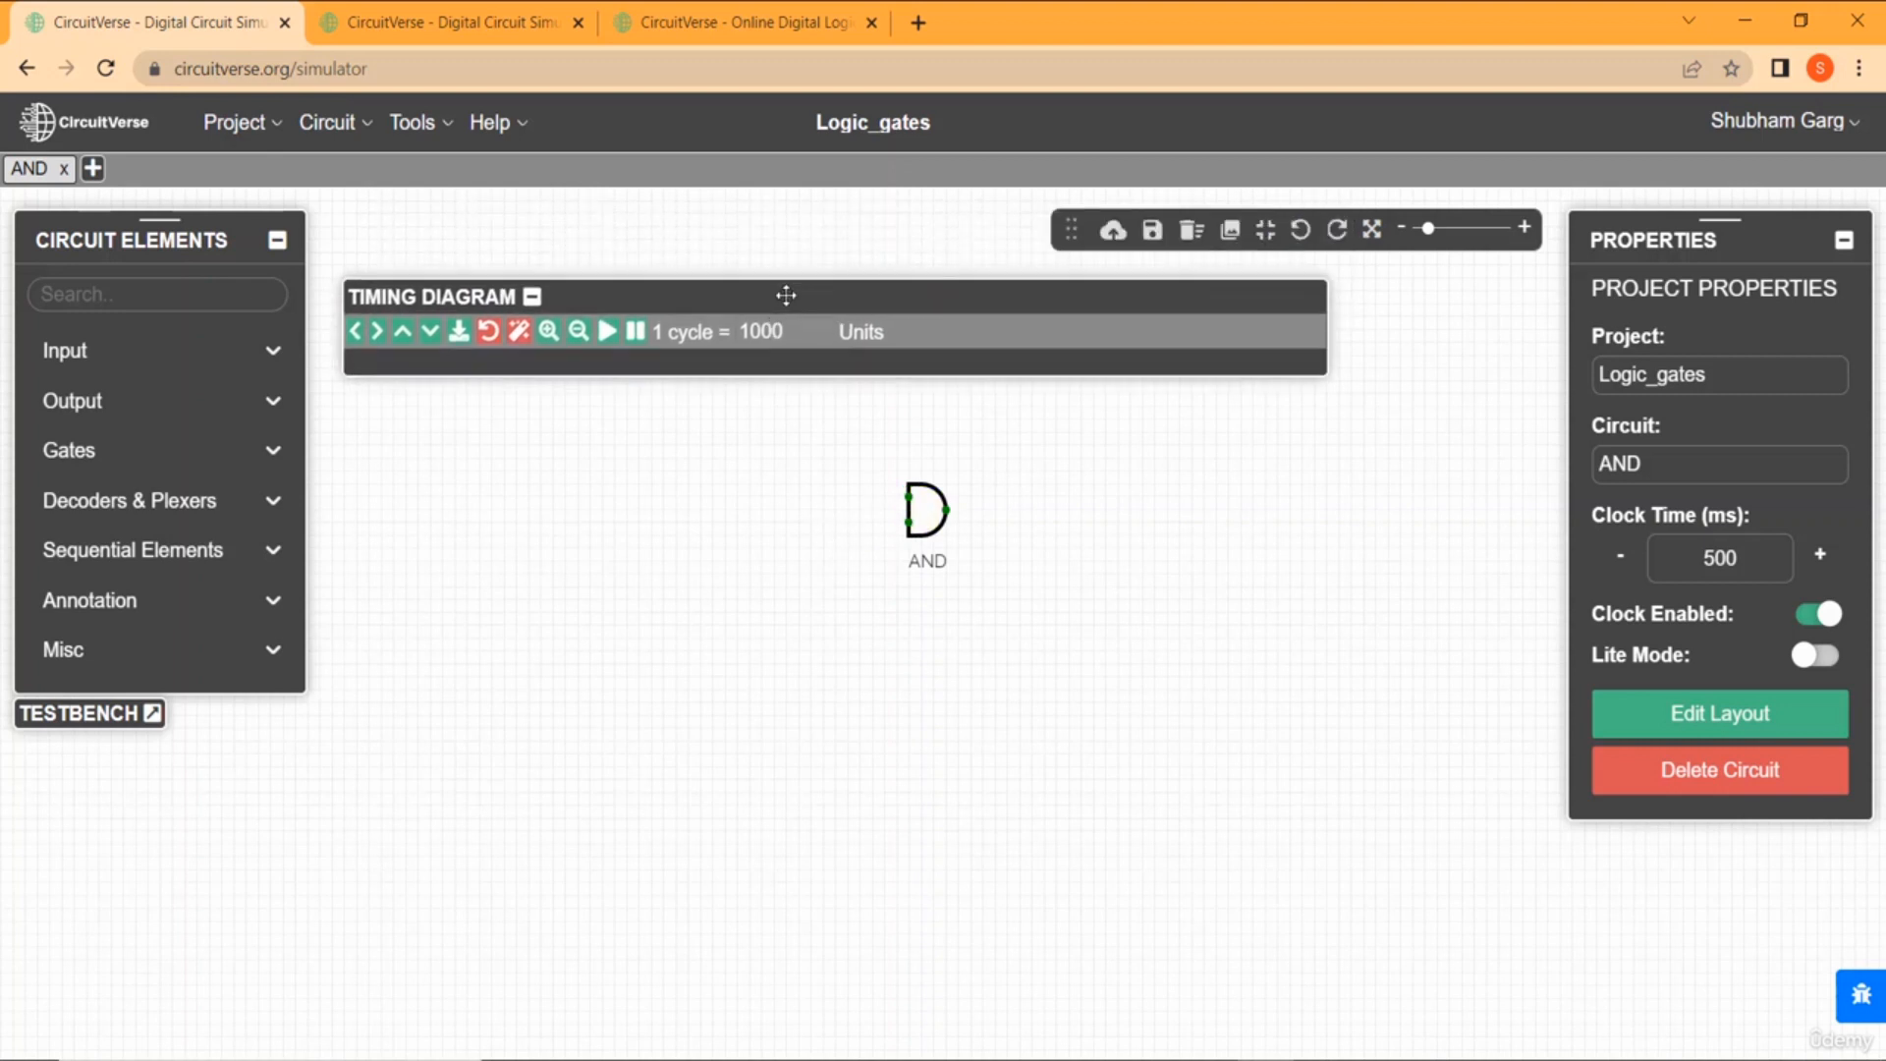
{"action": "left_click", "coordinate": [236, 403]}
{"action": "left_click", "coordinate": [250, 350]}
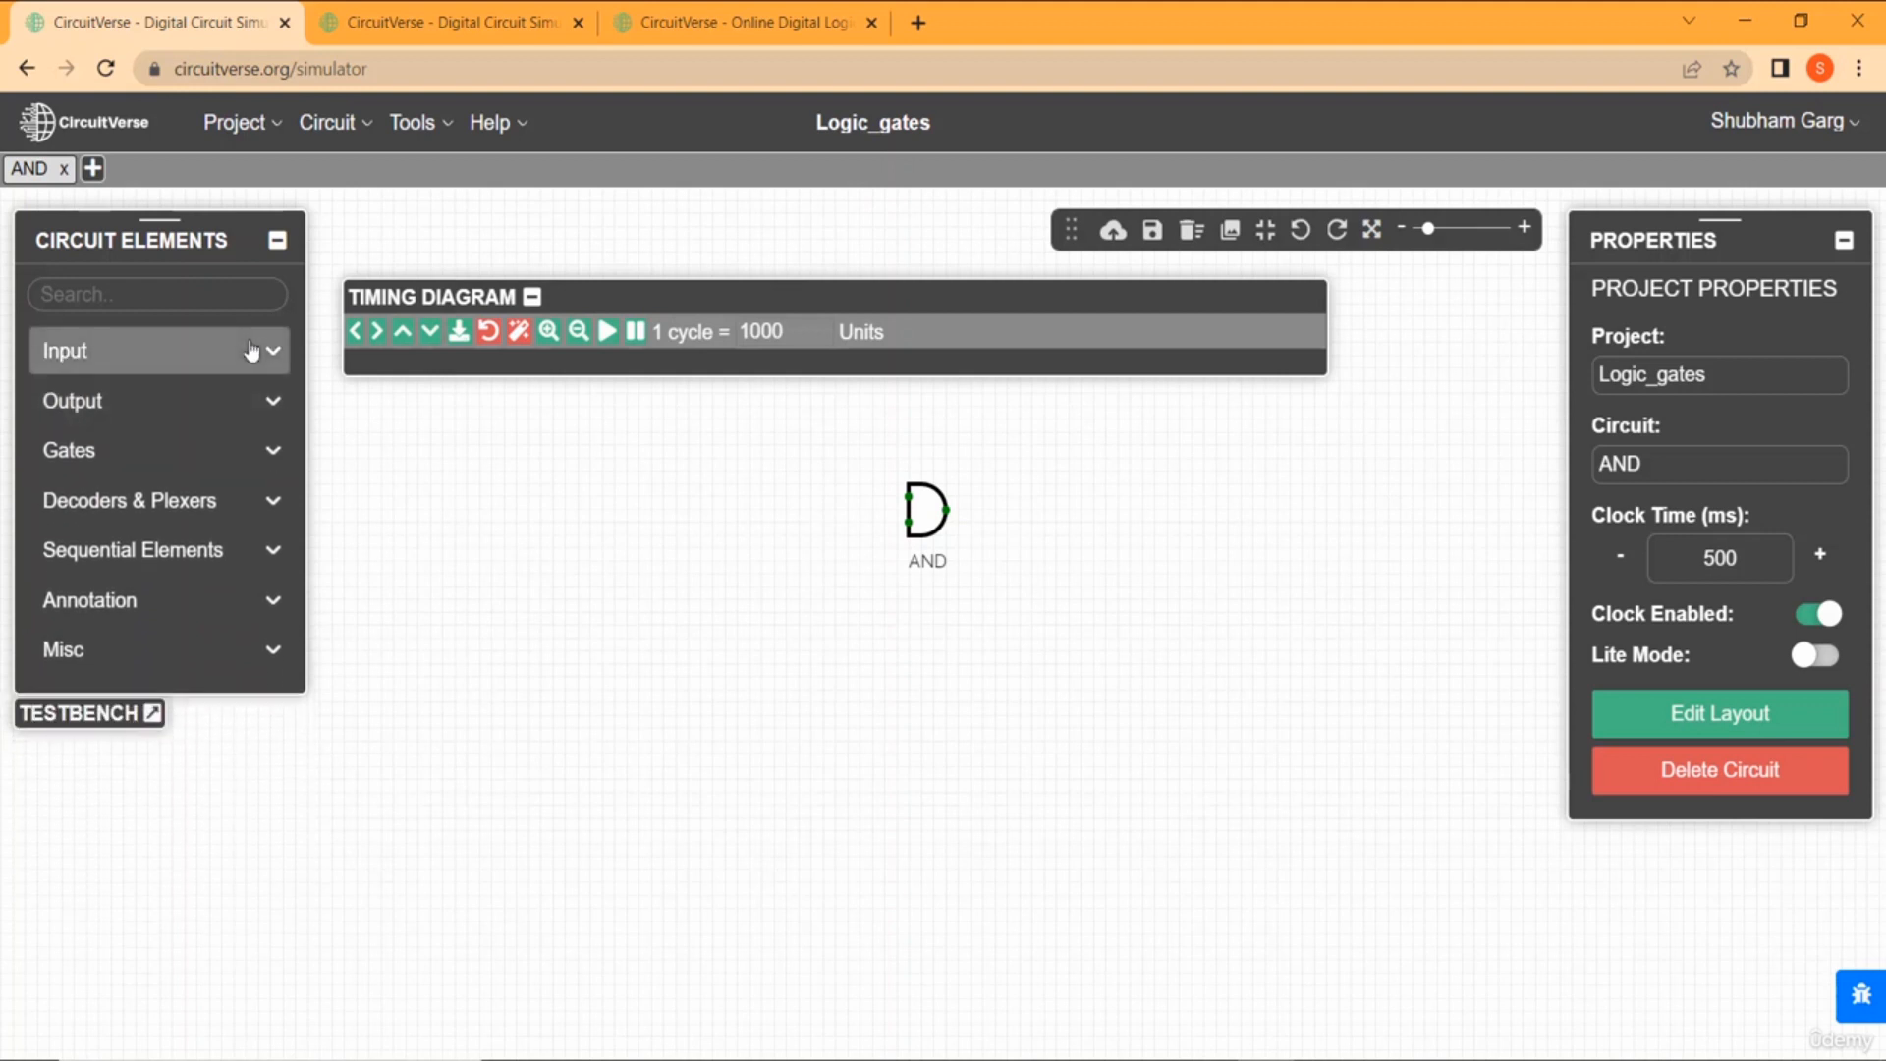
{"action": "left_click", "coordinate": [250, 350]}
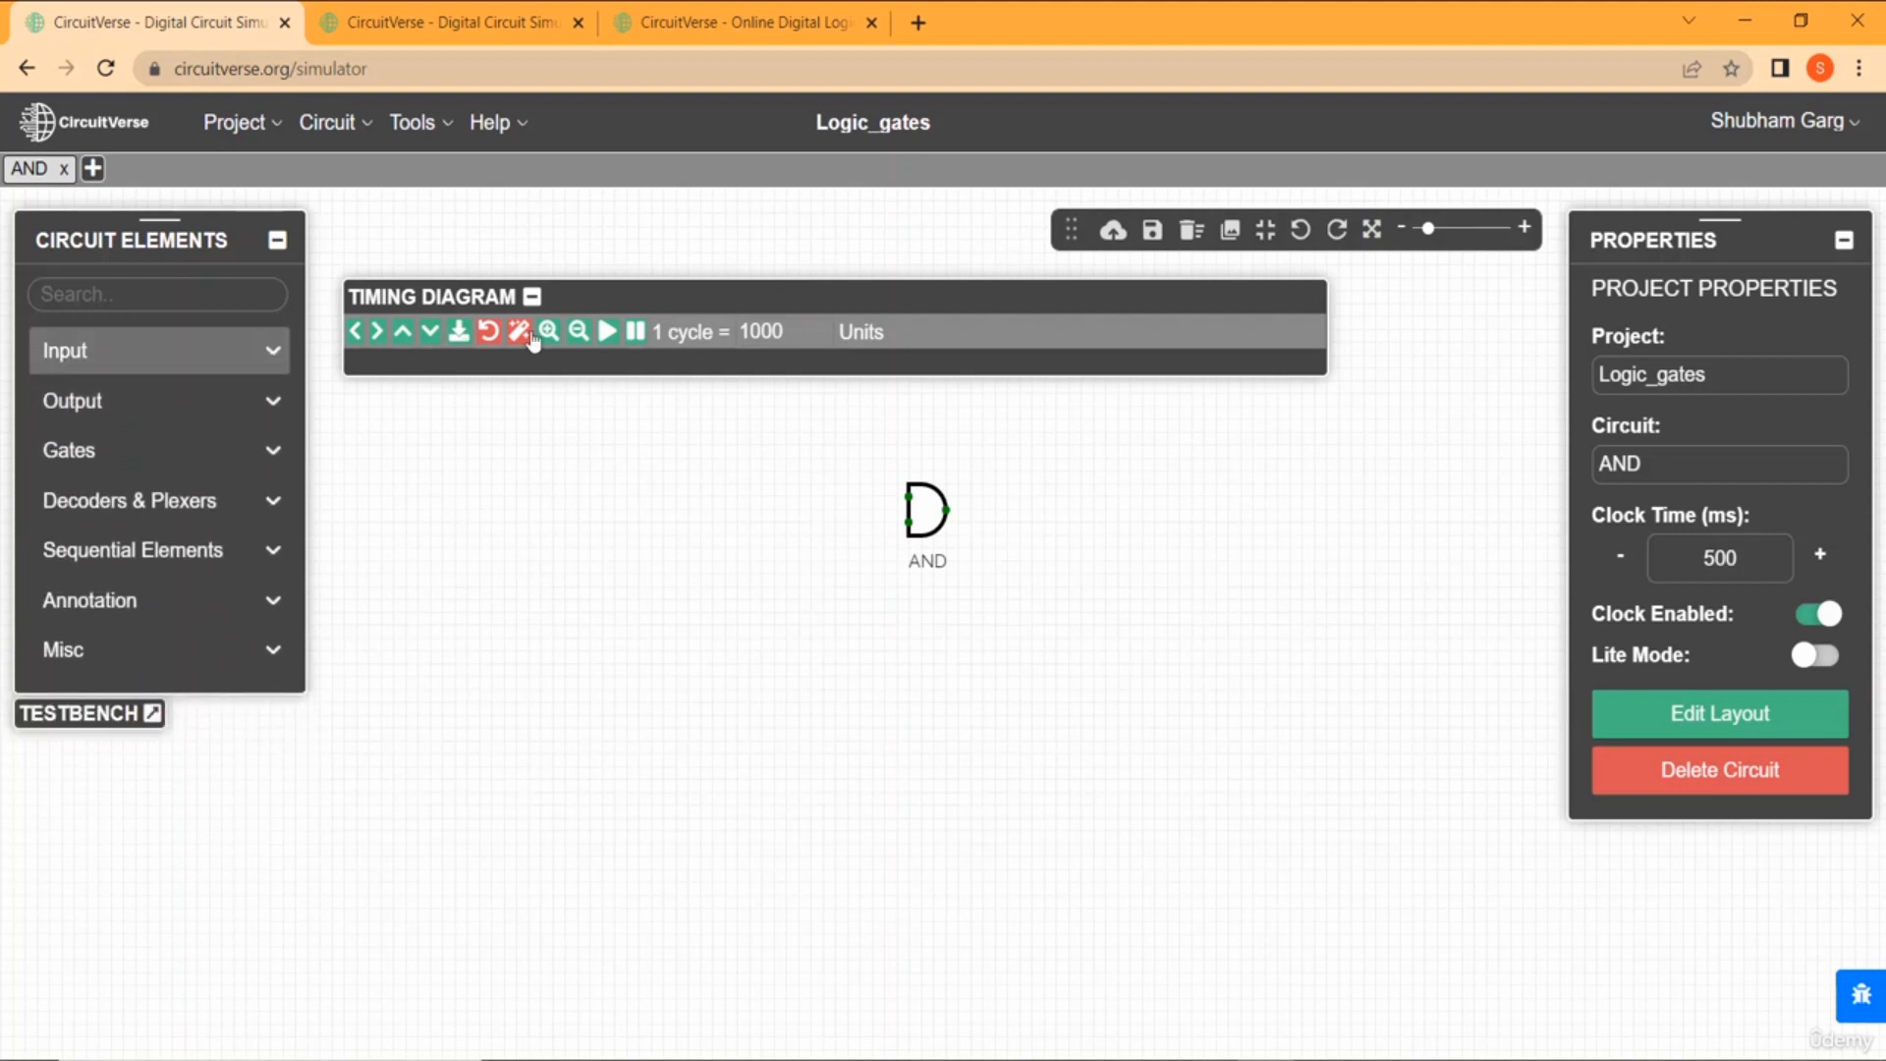
Place a Flag element beside the AND gate and connect it to the gate's upper input.
{"action": "left_click", "coordinate": [275, 652]}
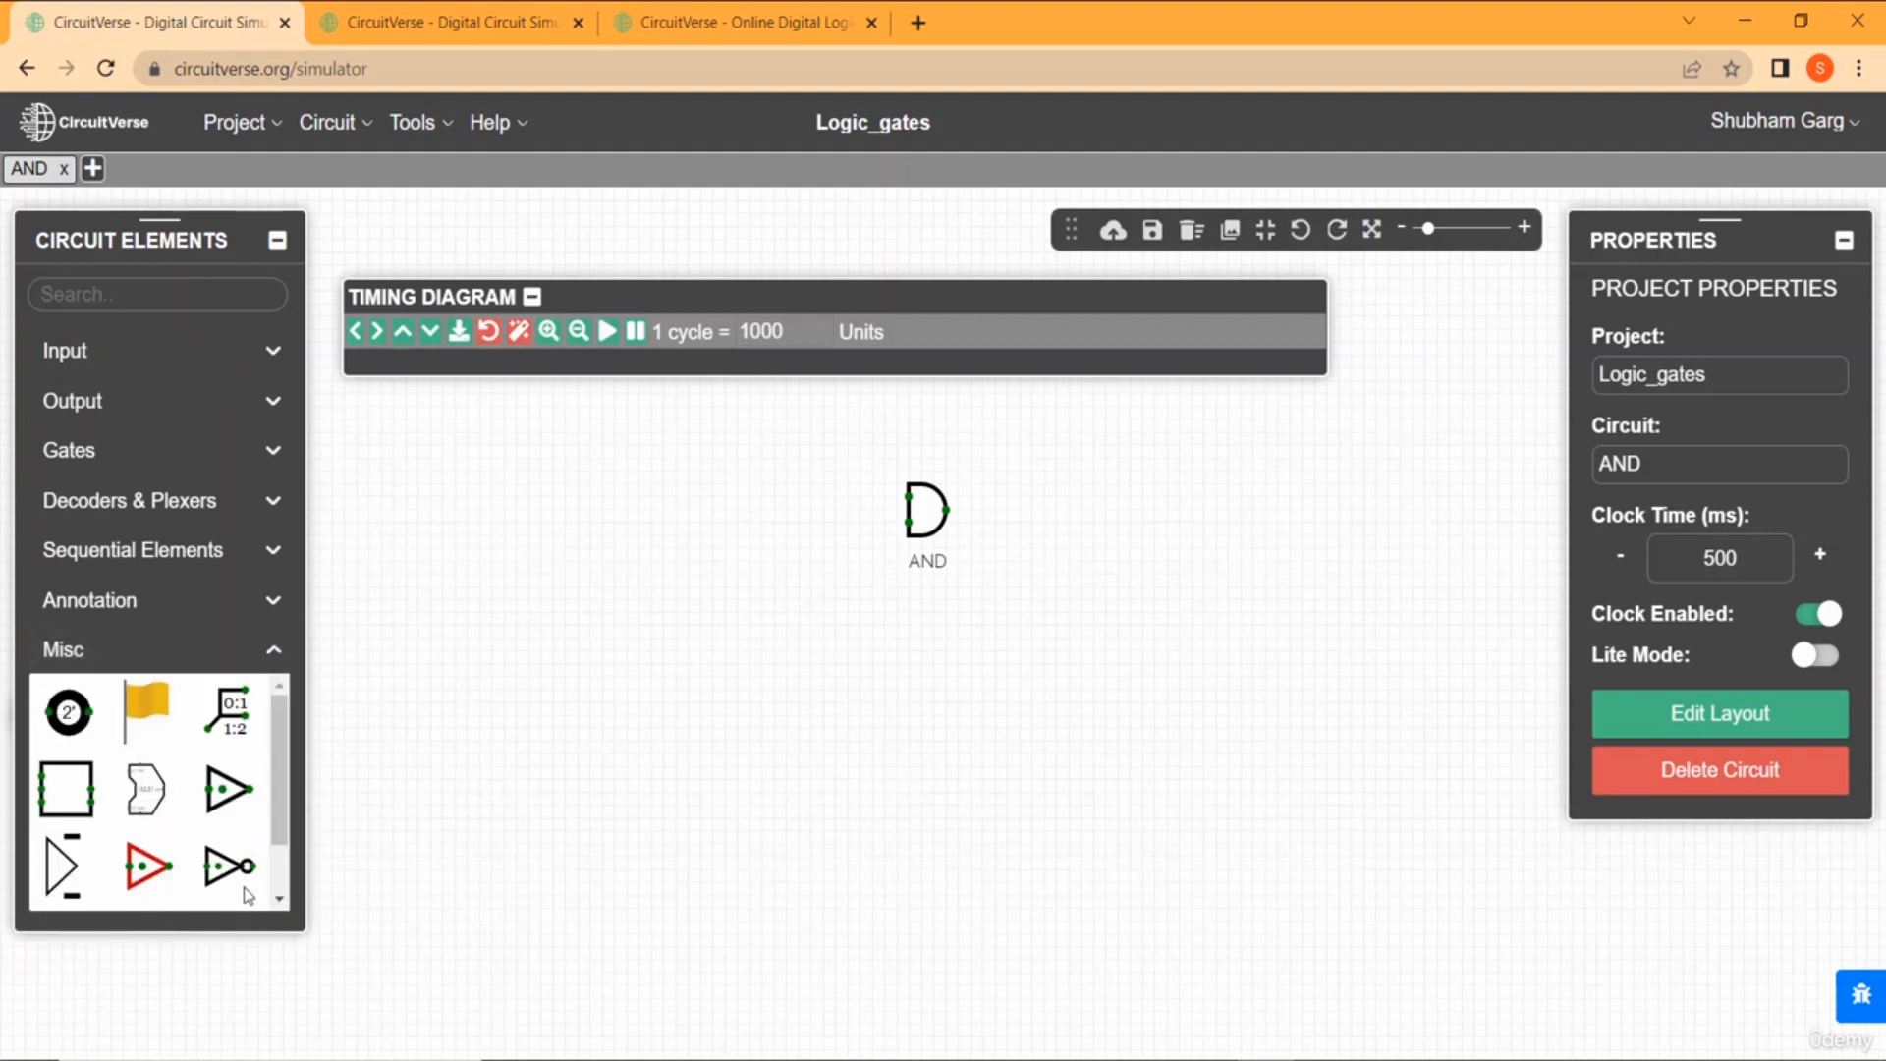
{"action": "scroll", "coordinate": [281, 873], "scroll_direction": "down", "scroll_amount": 1}
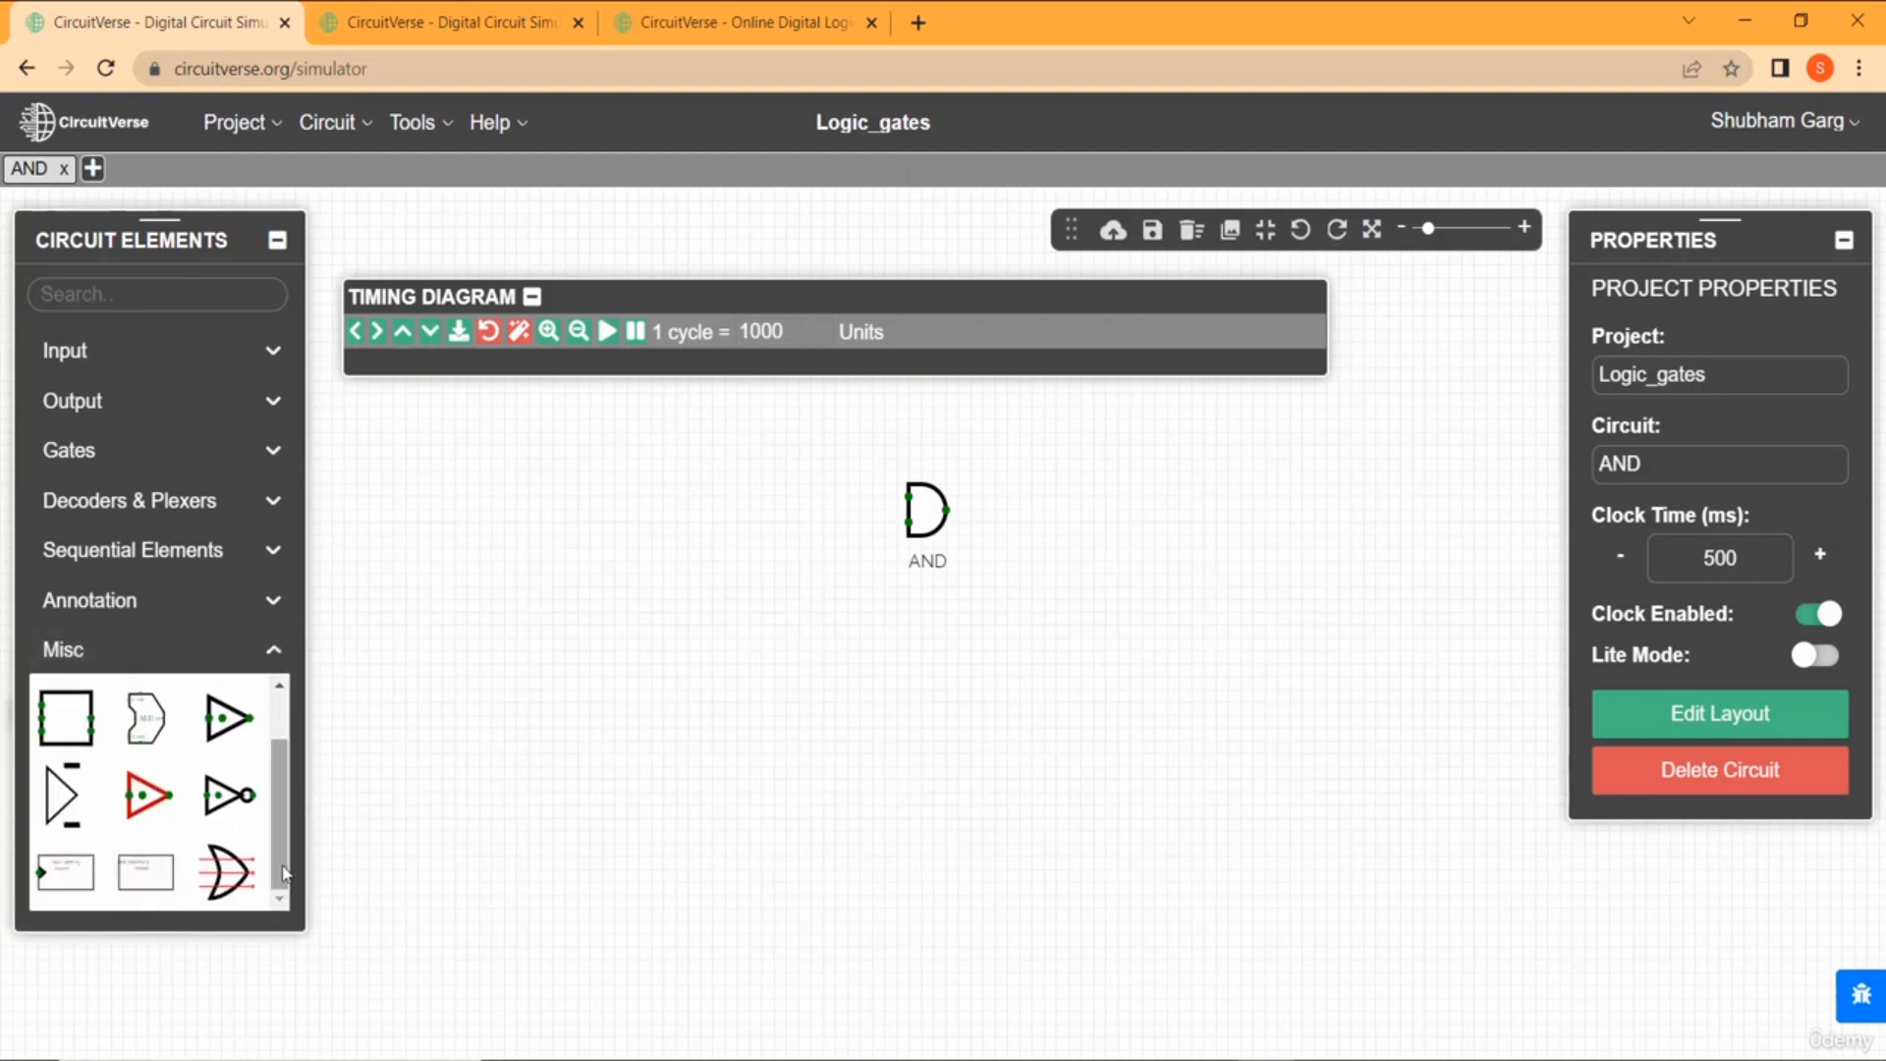
{"action": "scroll", "coordinate": [235, 864], "scroll_direction": "up", "scroll_amount": 1}
{"action": "left_click", "coordinate": [146, 703]}
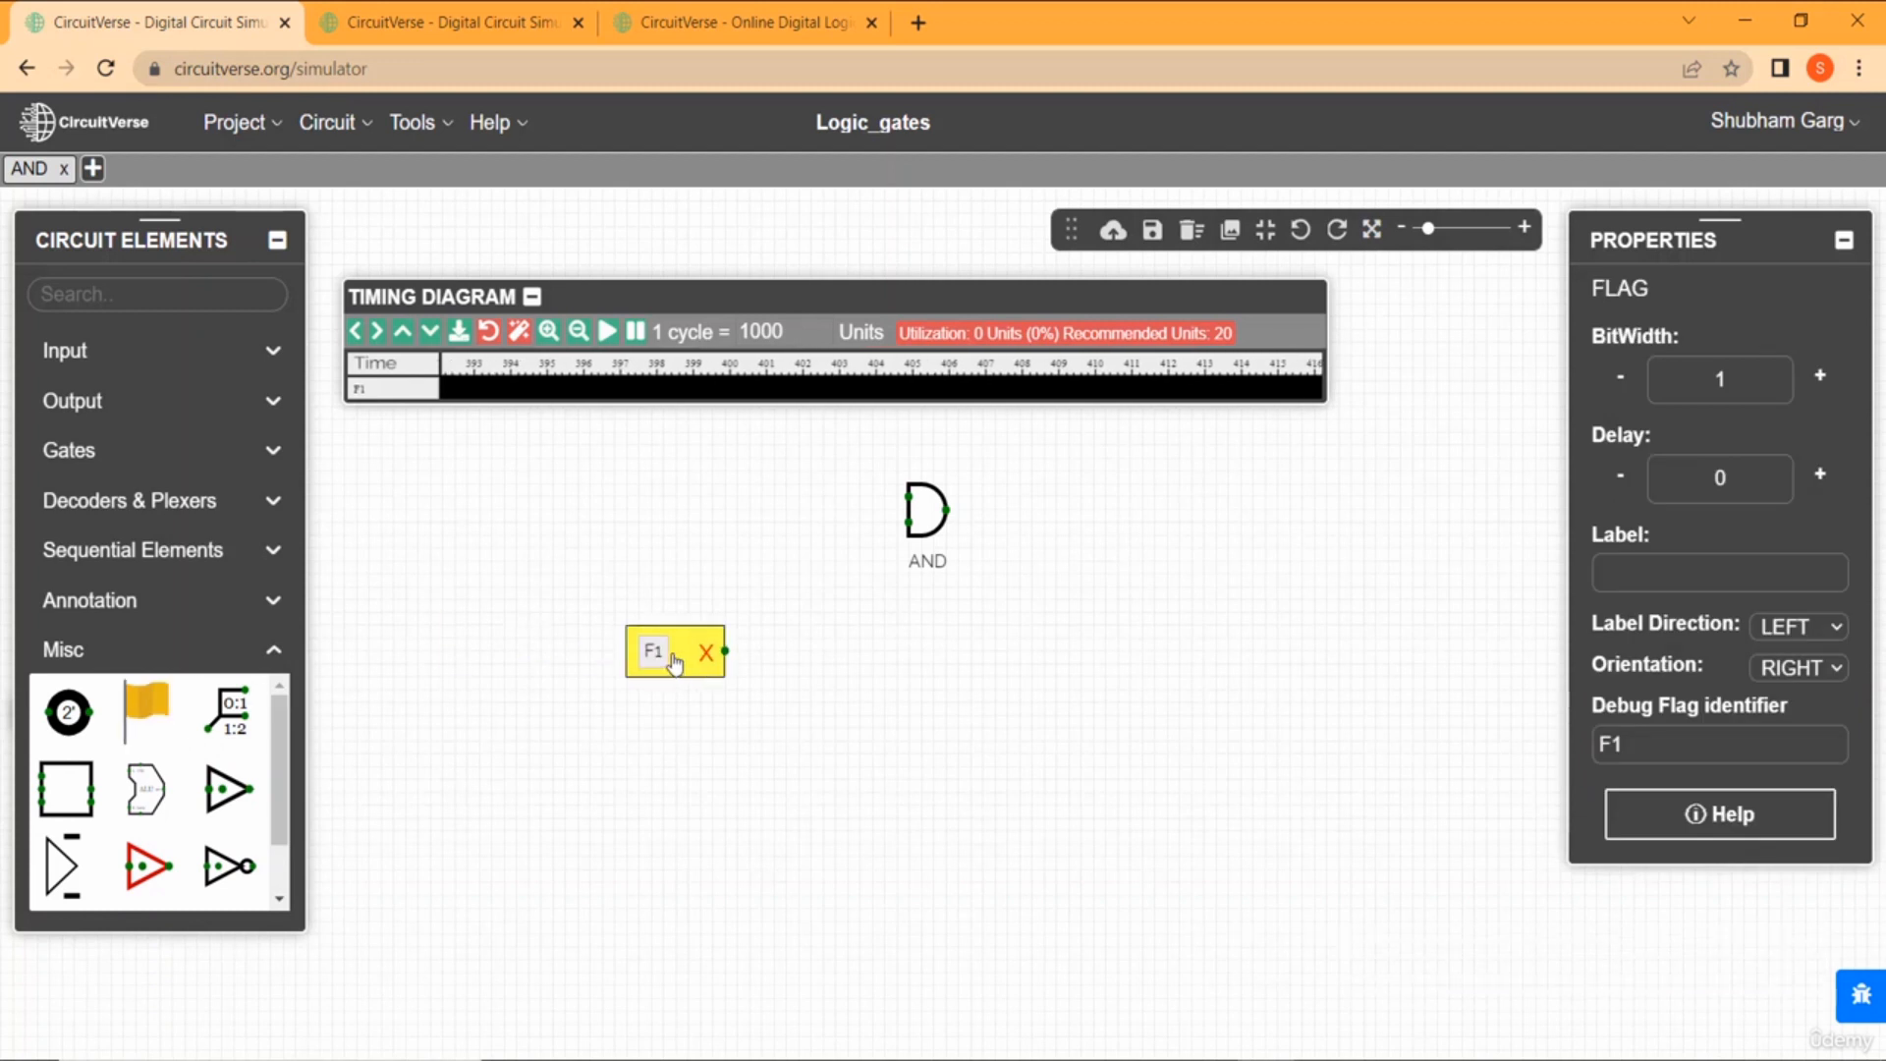
{"action": "left_click_drag", "start_coordinate": [674, 663], "coordinate": [787, 511]}
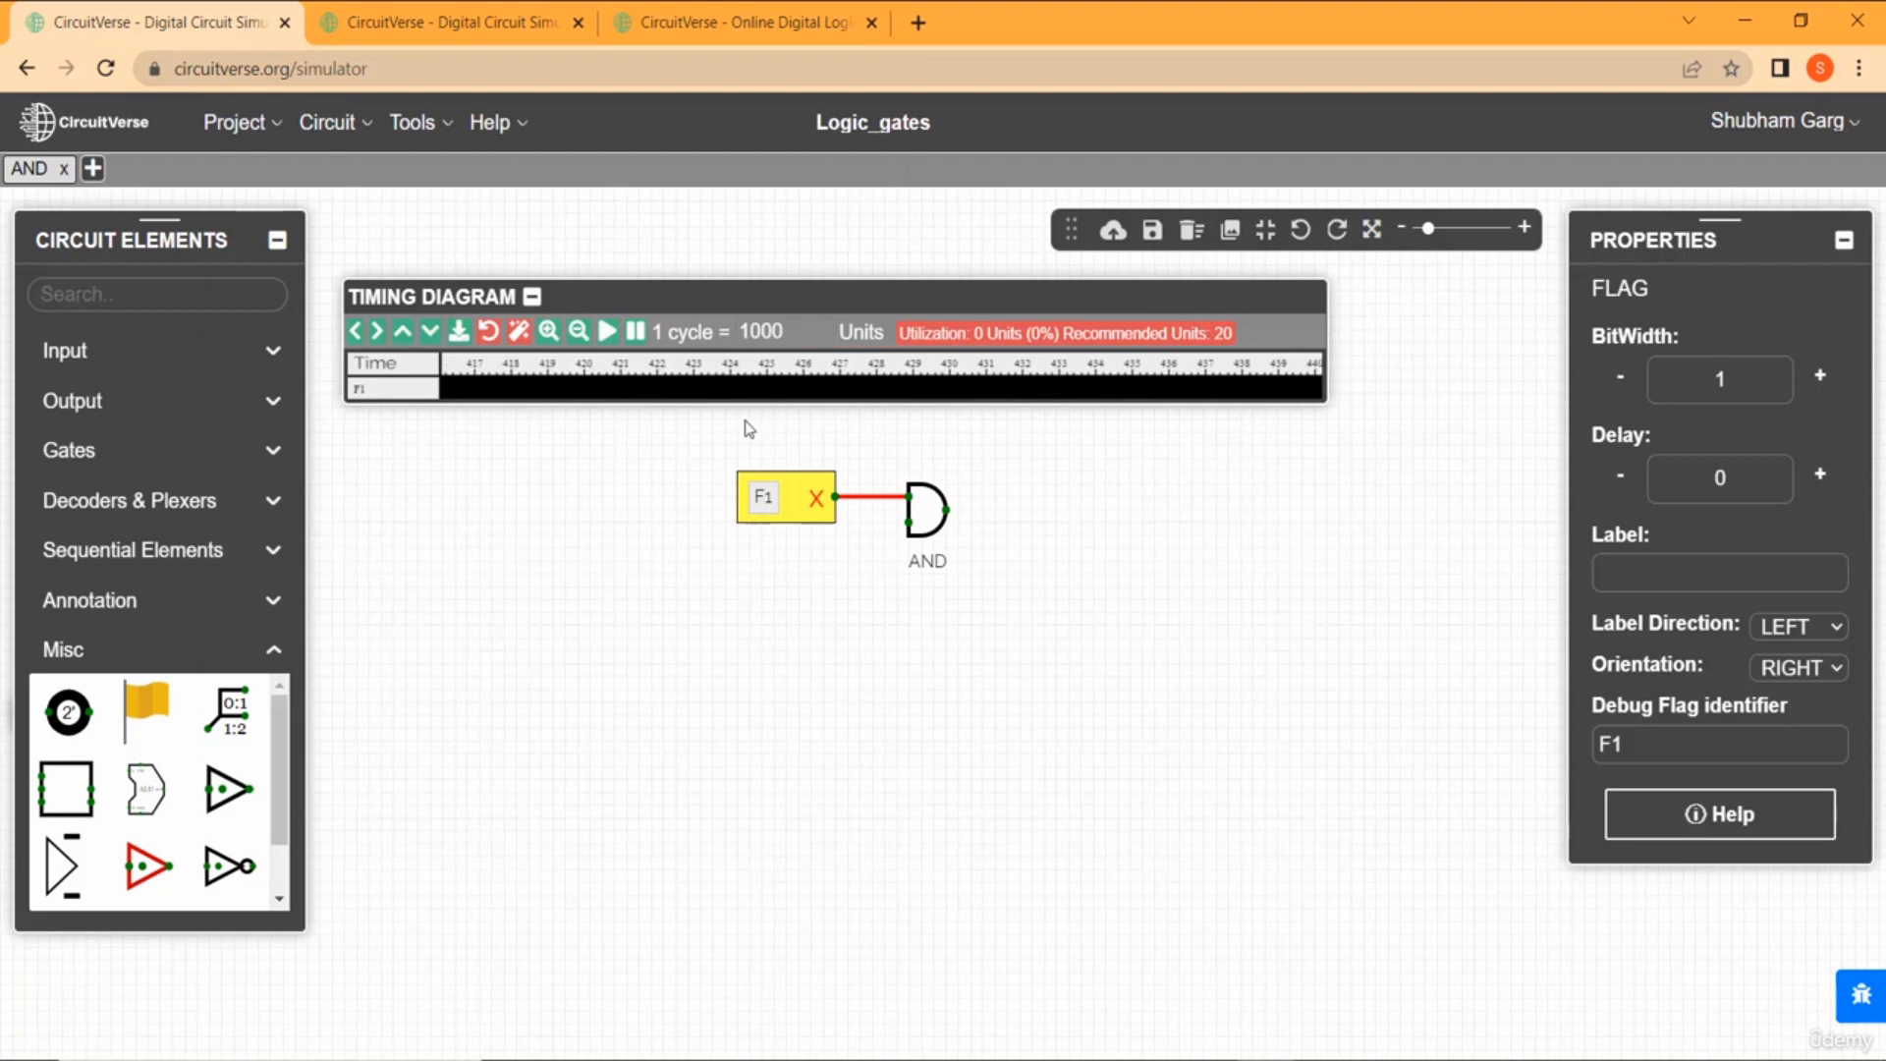
{"action": "left_click_drag", "start_coordinate": [709, 457], "coordinate": [737, 462]}
{"action": "left_click", "coordinate": [800, 513]}
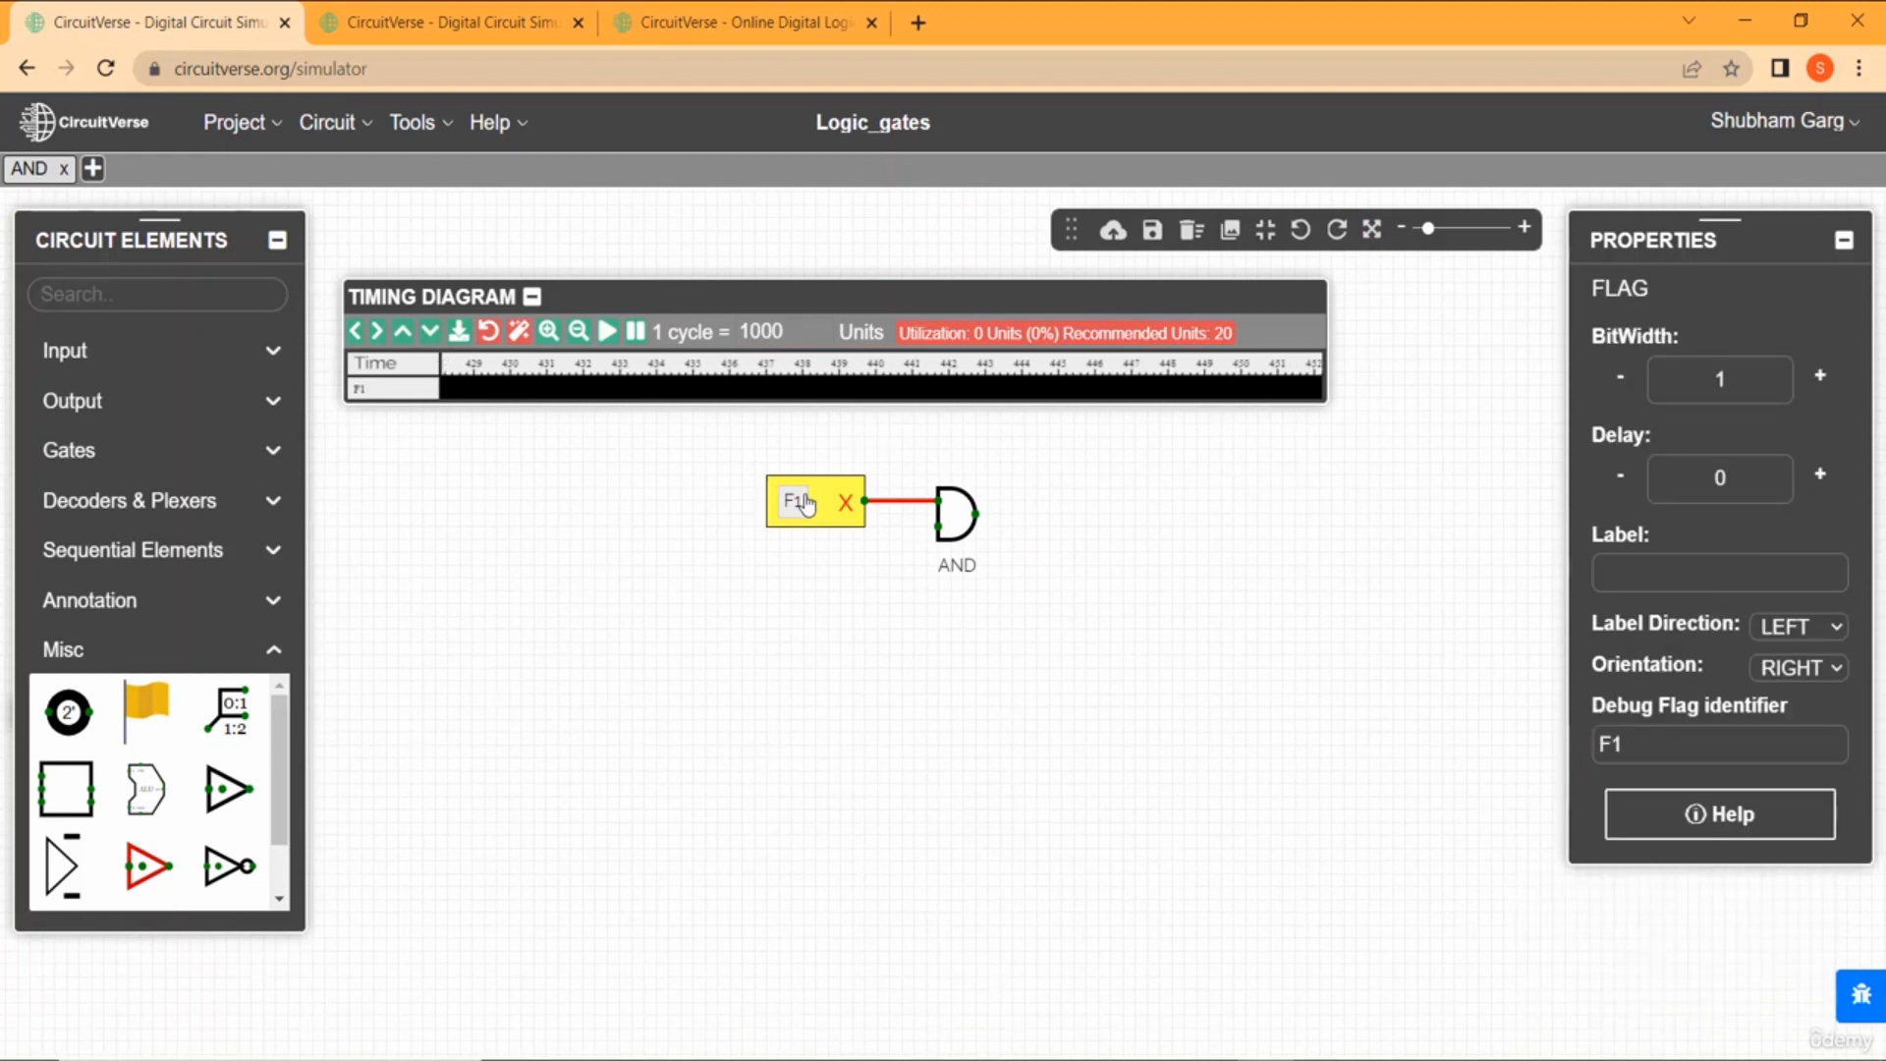
Extend a wire from the flag's node past its far side and attach an Input element to the wire's end.
{"action": "left_click_drag", "start_coordinate": [862, 503], "coordinate": [694, 511]}
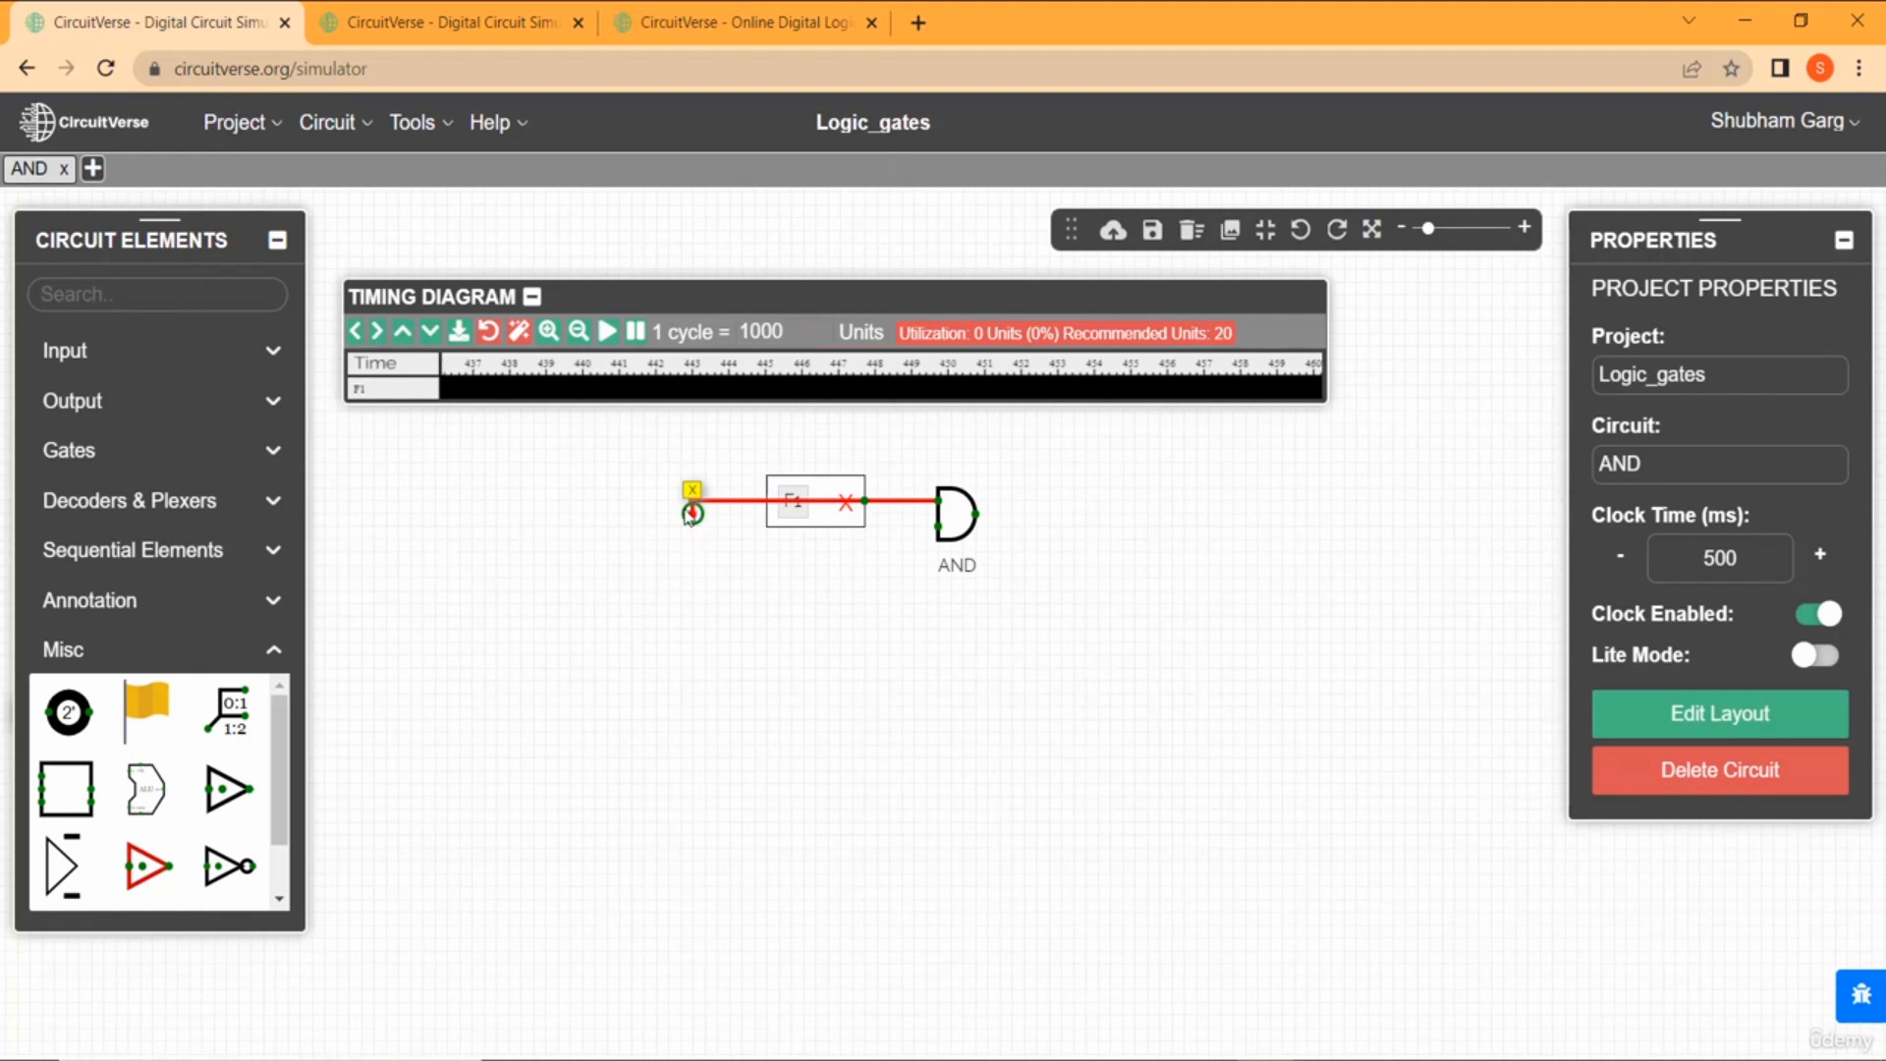
{"action": "left_click", "coordinate": [174, 356]}
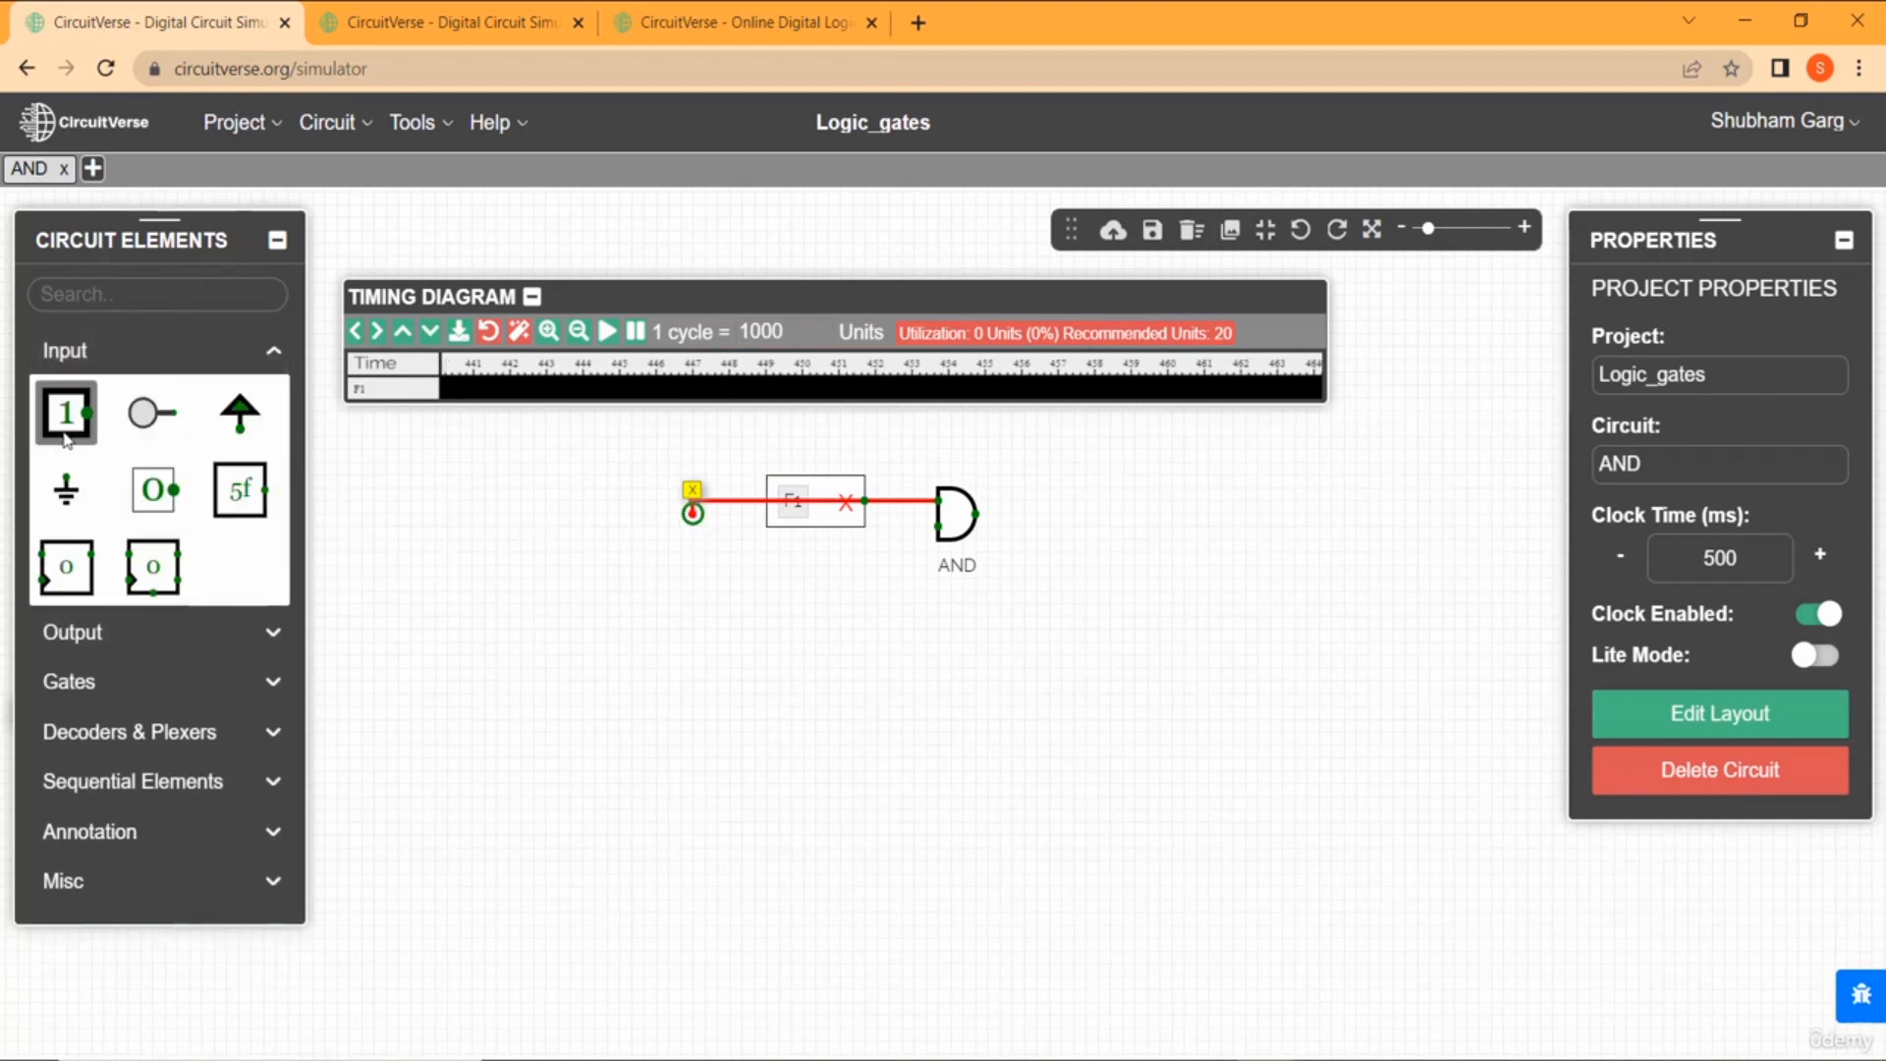
{"action": "left_click", "coordinate": [66, 439]}
{"action": "left_click", "coordinate": [685, 528]}
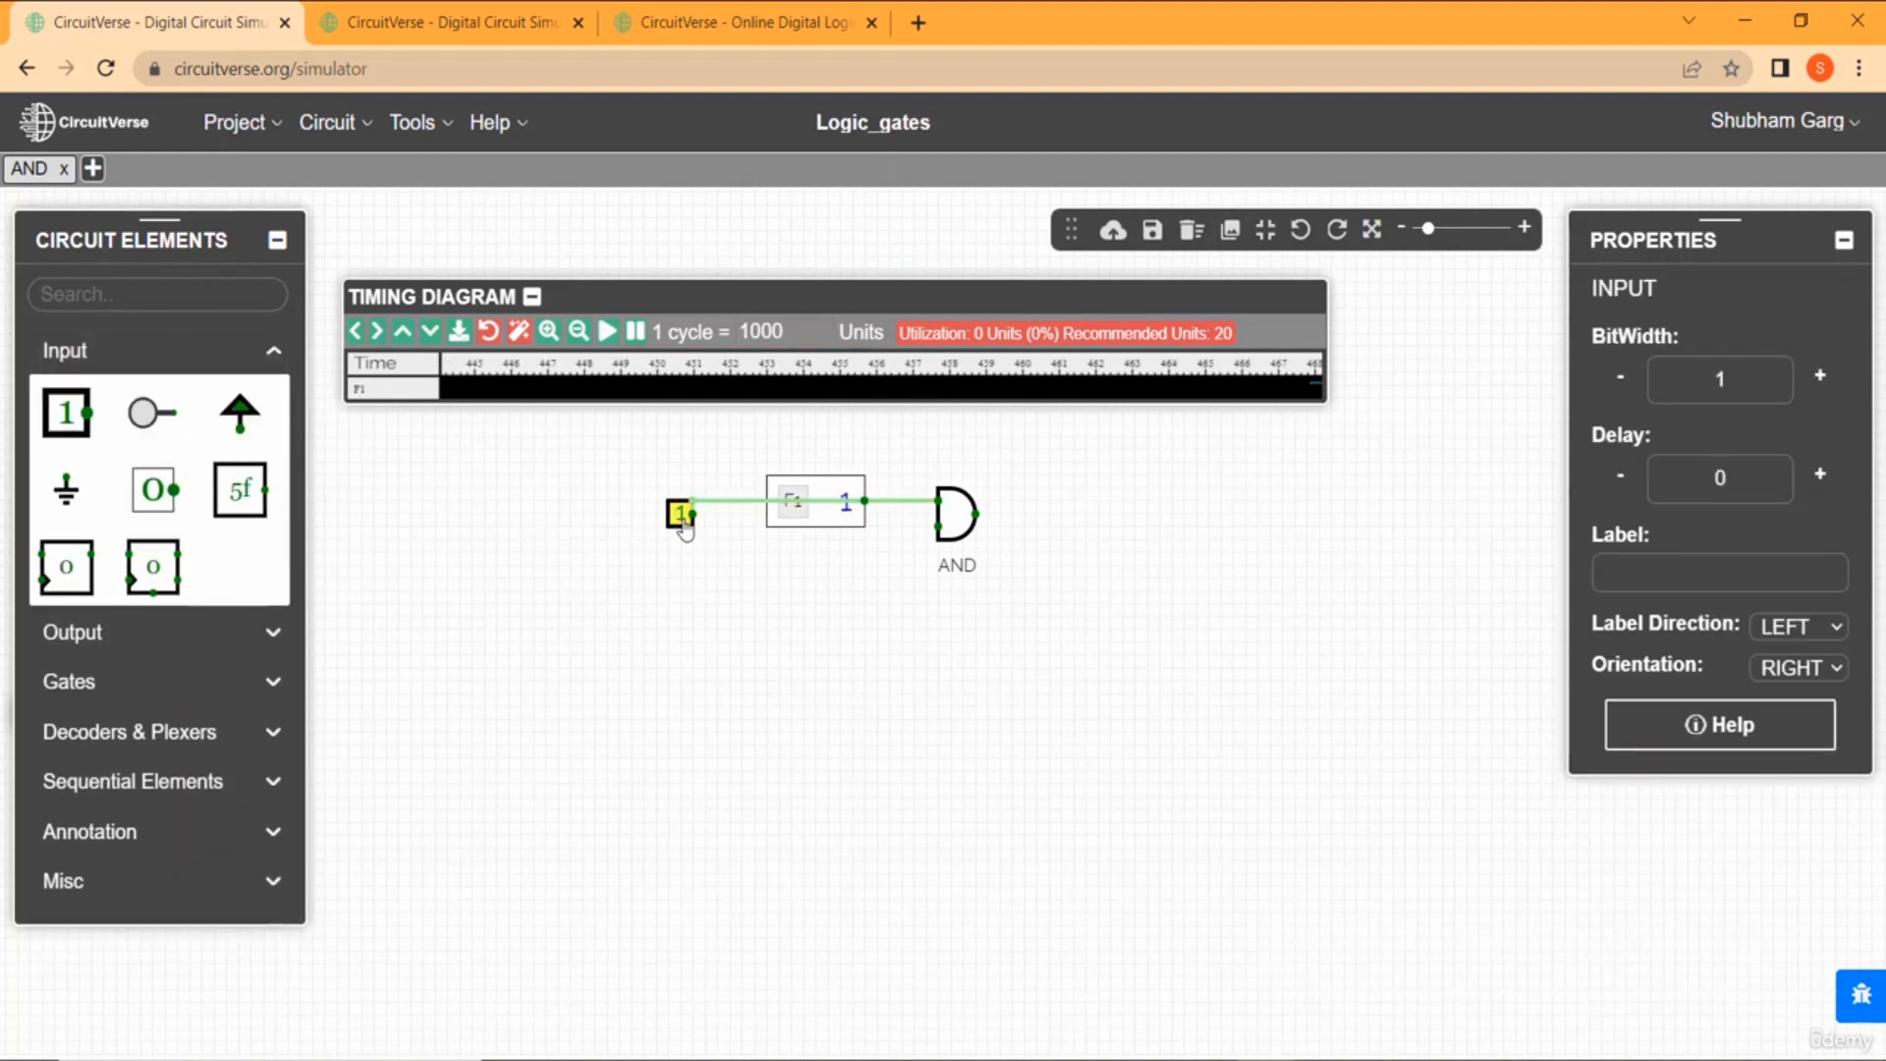
Toggle the input repeatedly between 0 and 1 to trace the flag's waveform, and nudge the timing diagram slightly upward.
{"action": "left_click", "coordinate": [679, 515]}
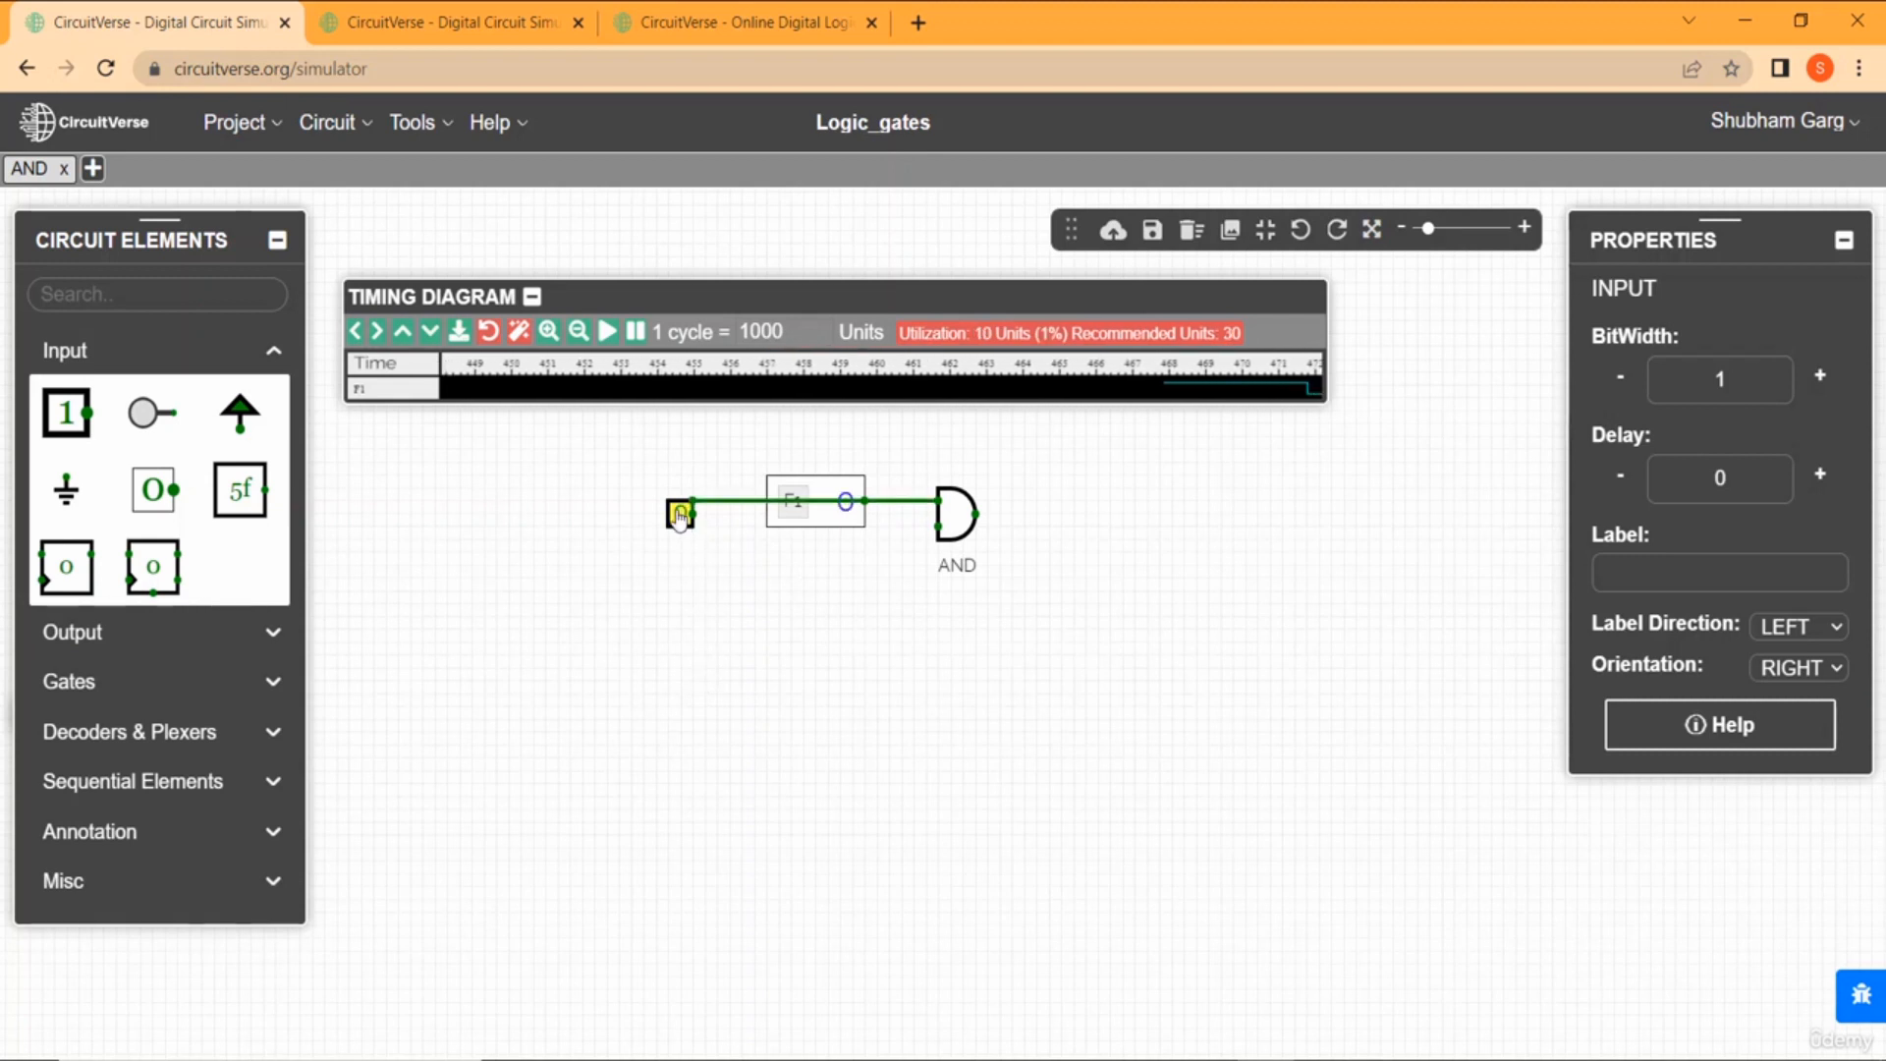
{"action": "left_click", "coordinate": [680, 515]}
{"action": "left_click", "coordinate": [679, 514]}
{"action": "left_click", "coordinate": [679, 514]}
{"action": "left_click", "coordinate": [679, 515]}
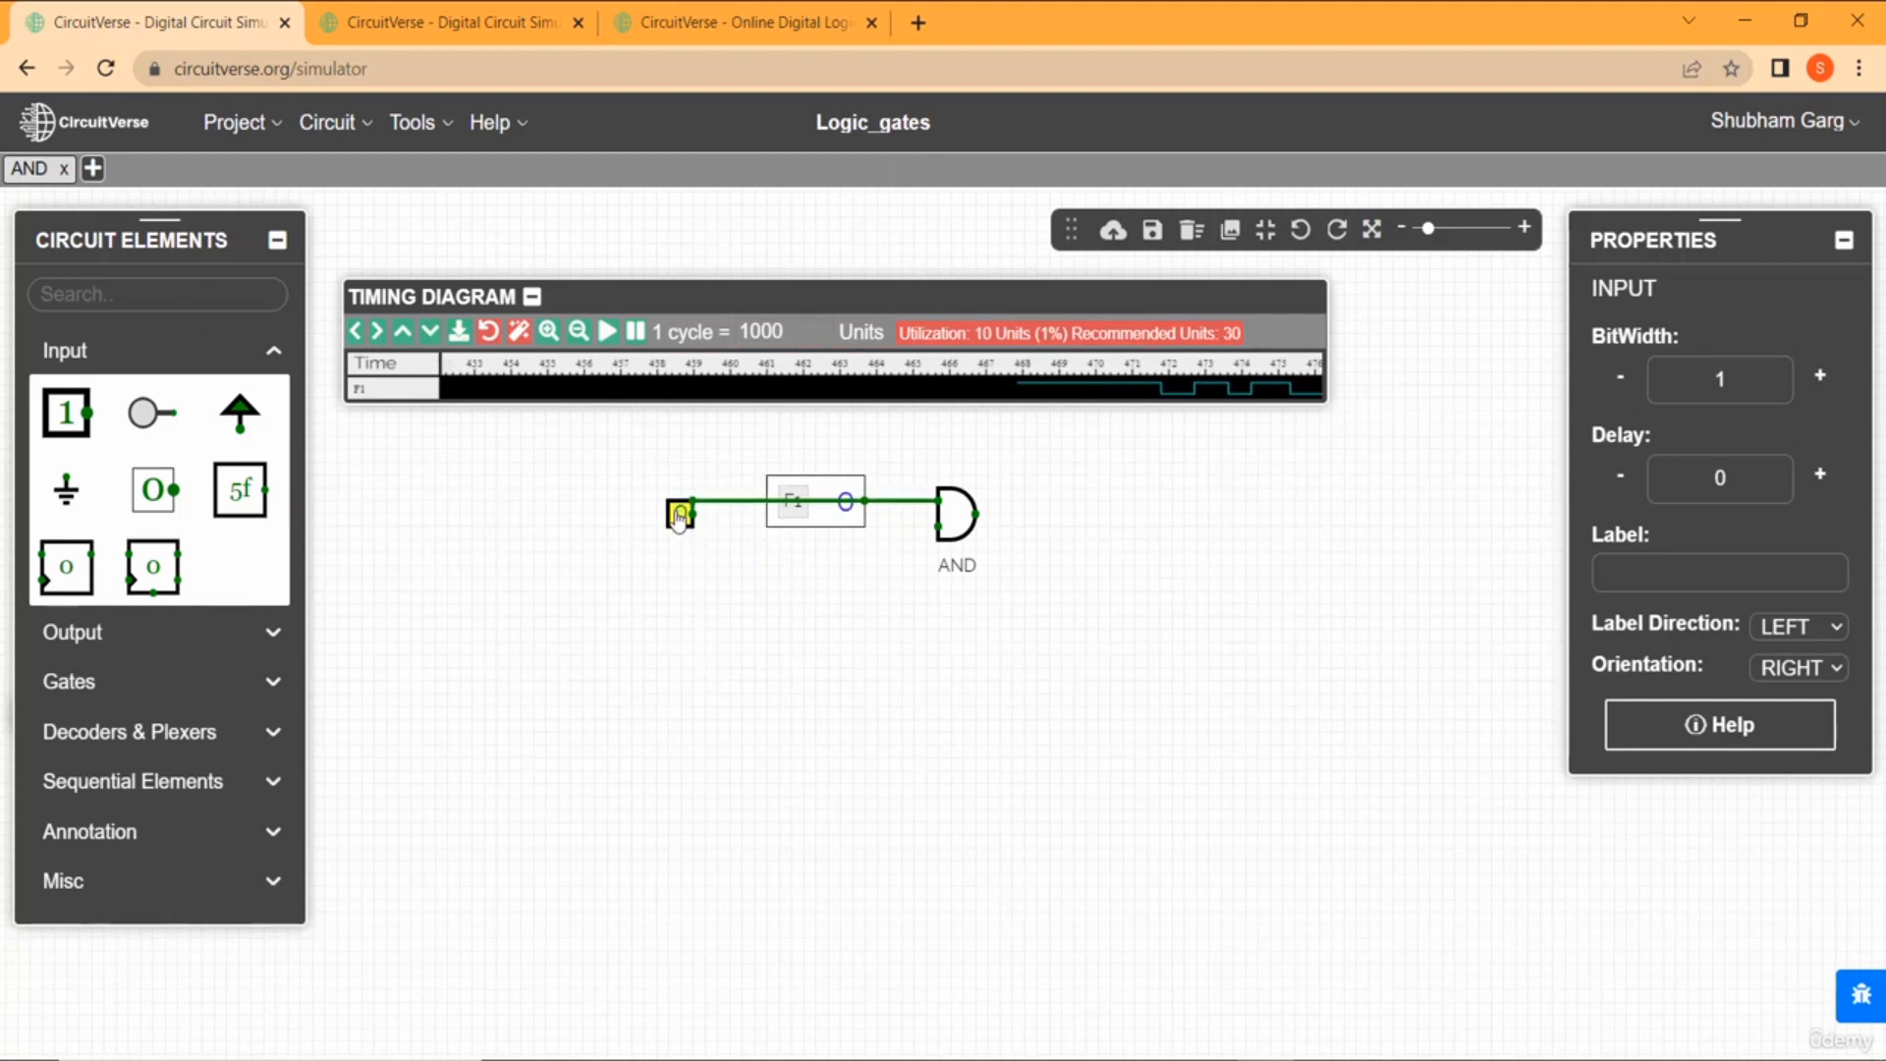
{"action": "left_click", "coordinate": [679, 515]}
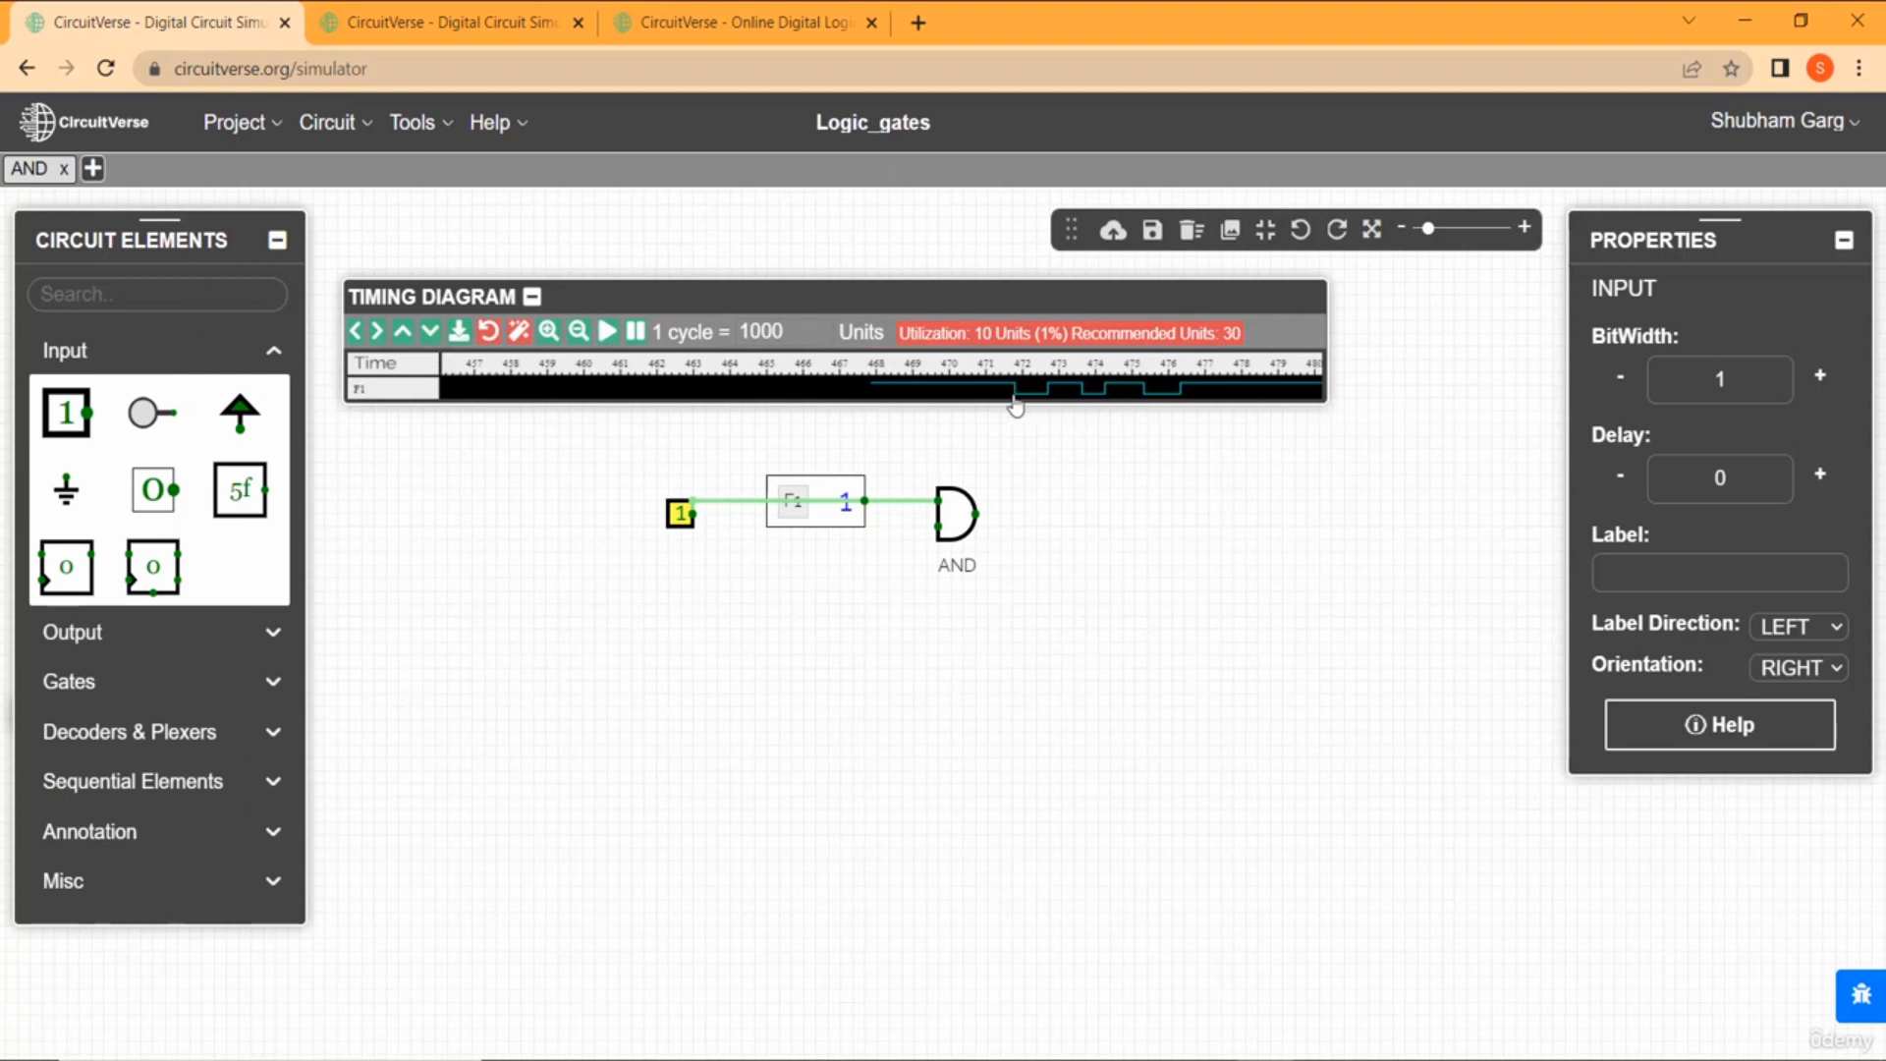
{"action": "left_click", "coordinate": [680, 517]}
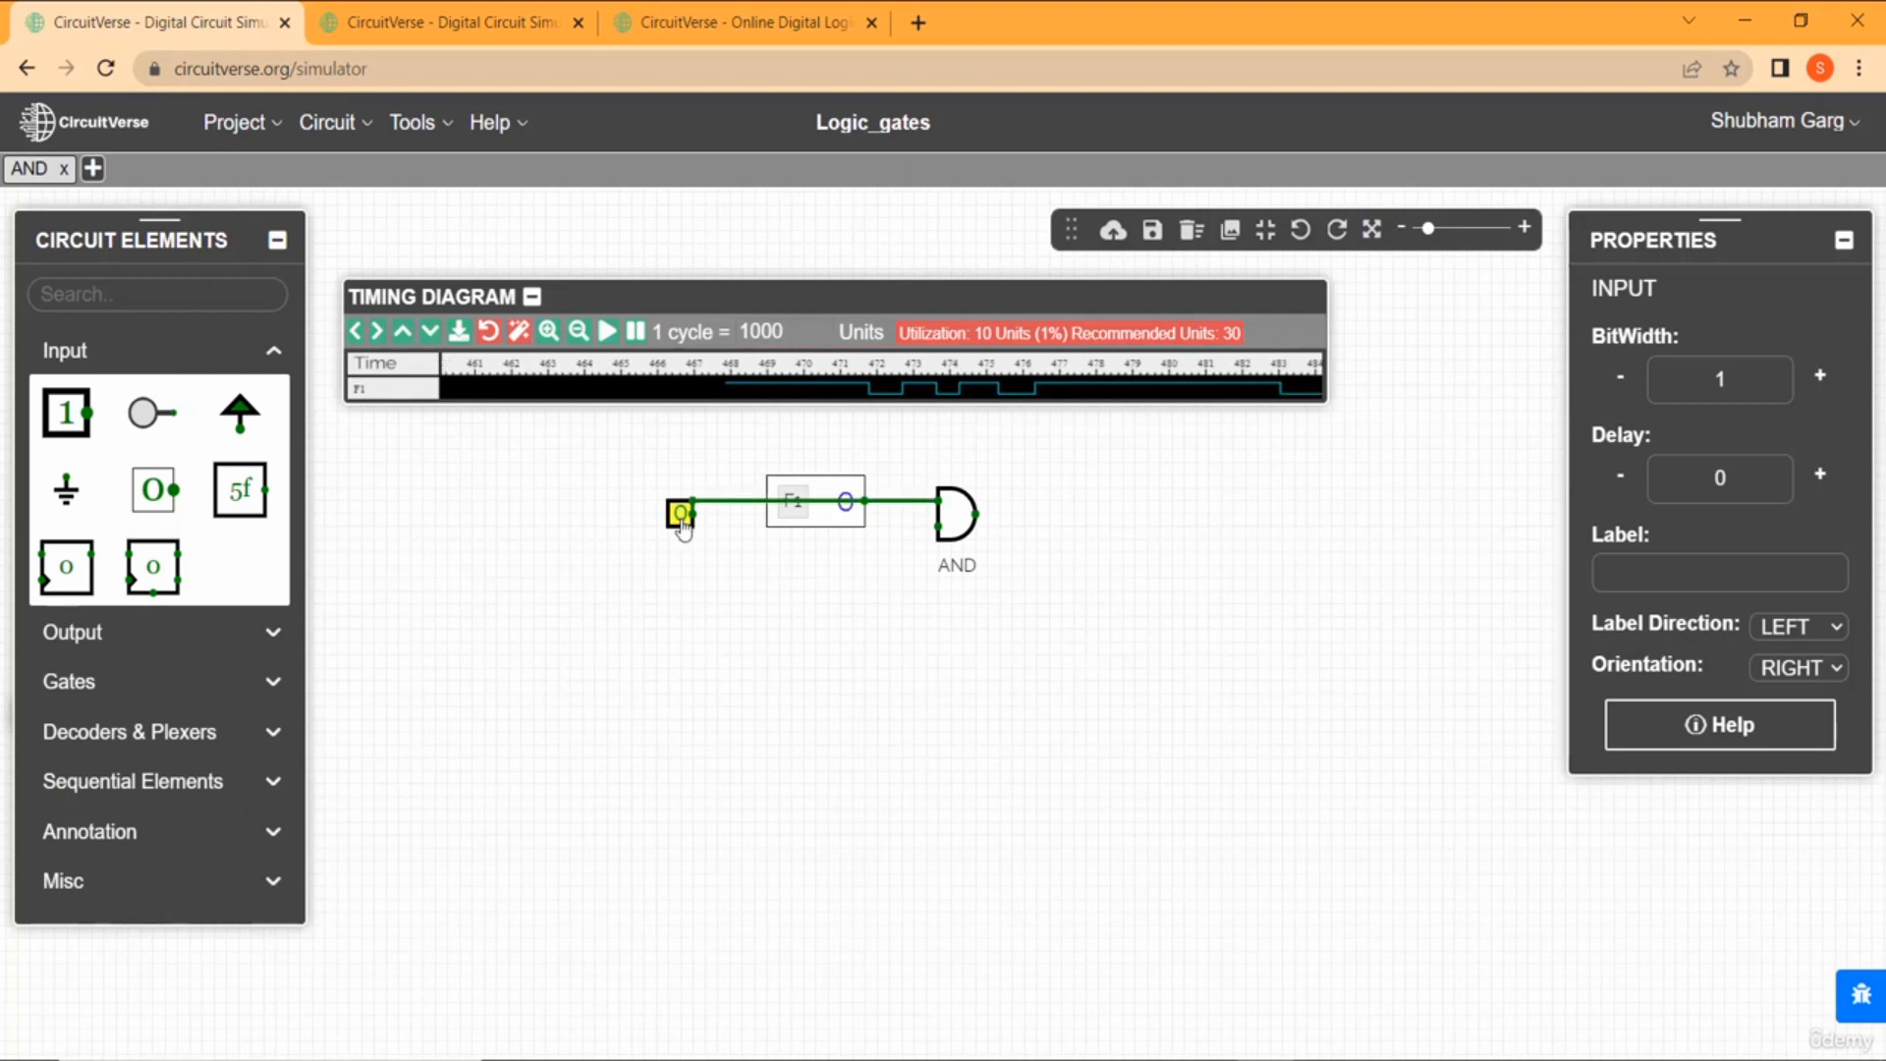
{"action": "left_click", "coordinate": [680, 516]}
{"action": "left_click", "coordinate": [681, 517]}
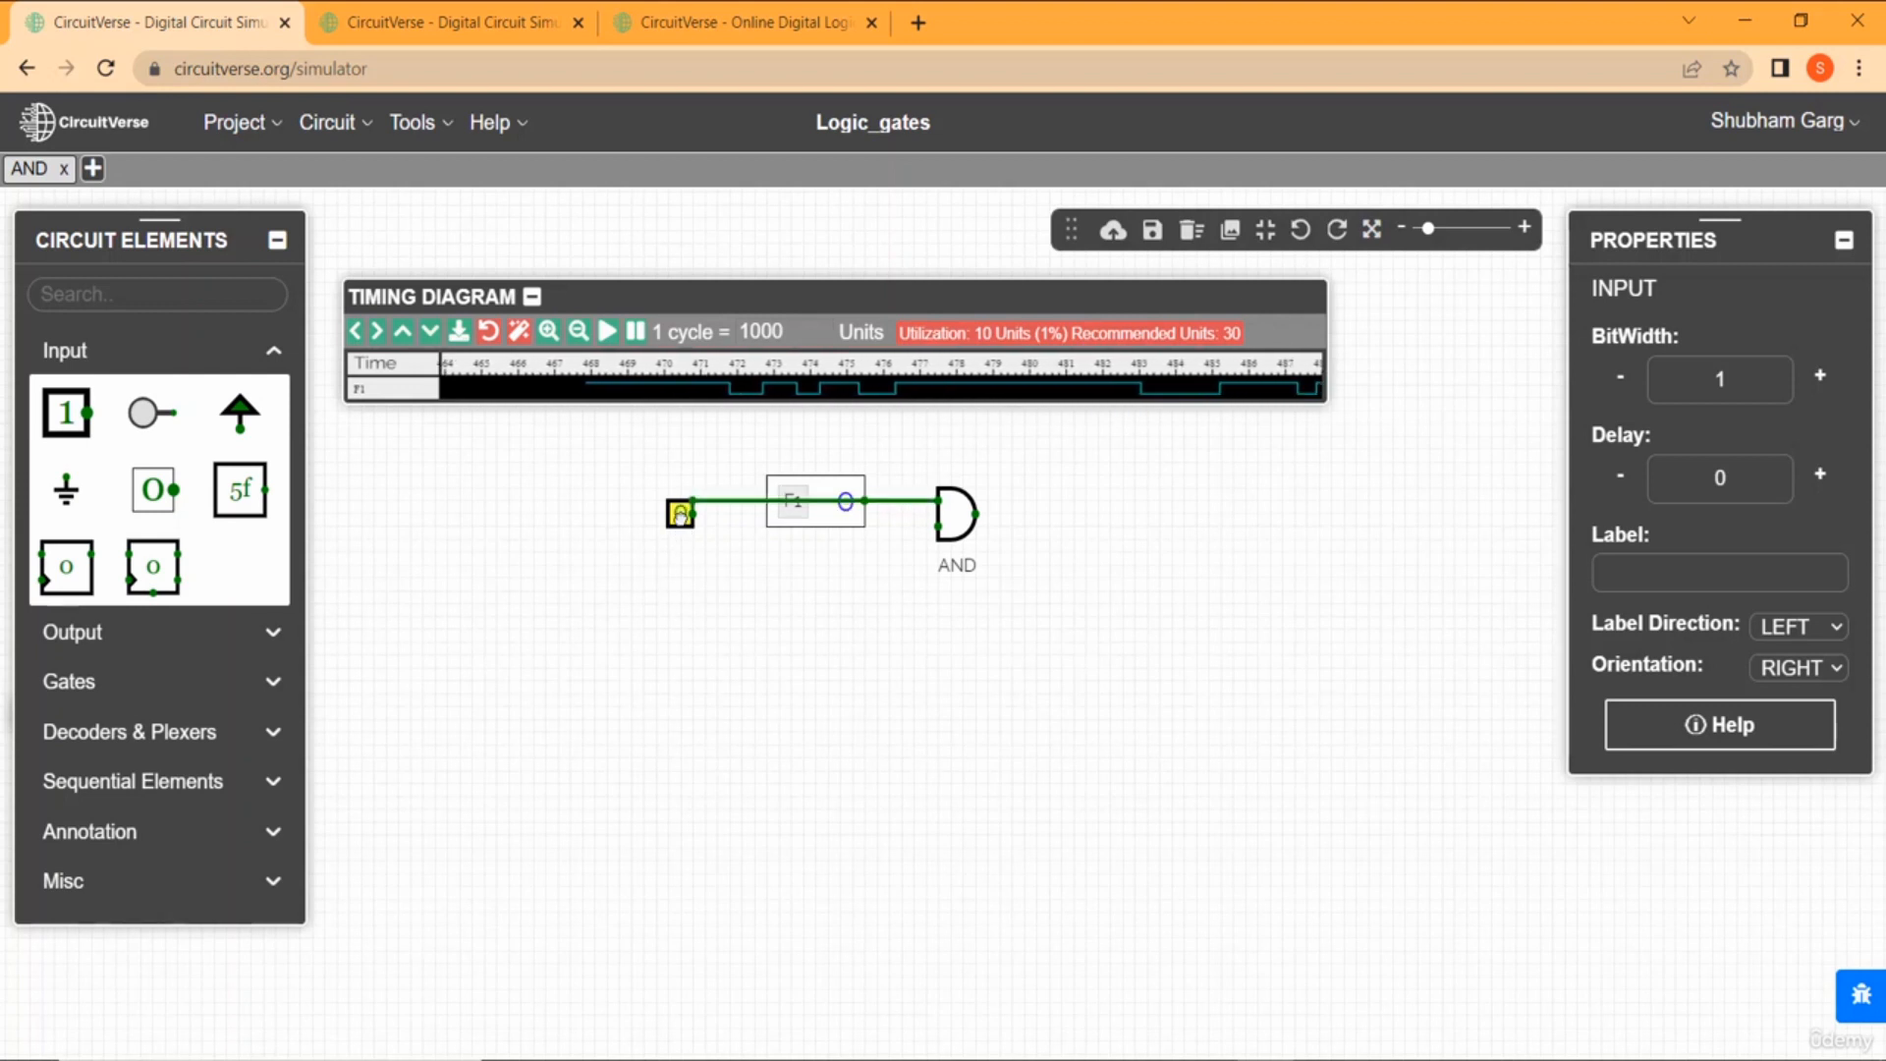
{"action": "left_click", "coordinate": [681, 517]}
{"action": "left_click", "coordinate": [681, 517]}
{"action": "left_click", "coordinate": [681, 516]}
{"action": "left_click", "coordinate": [695, 634]}
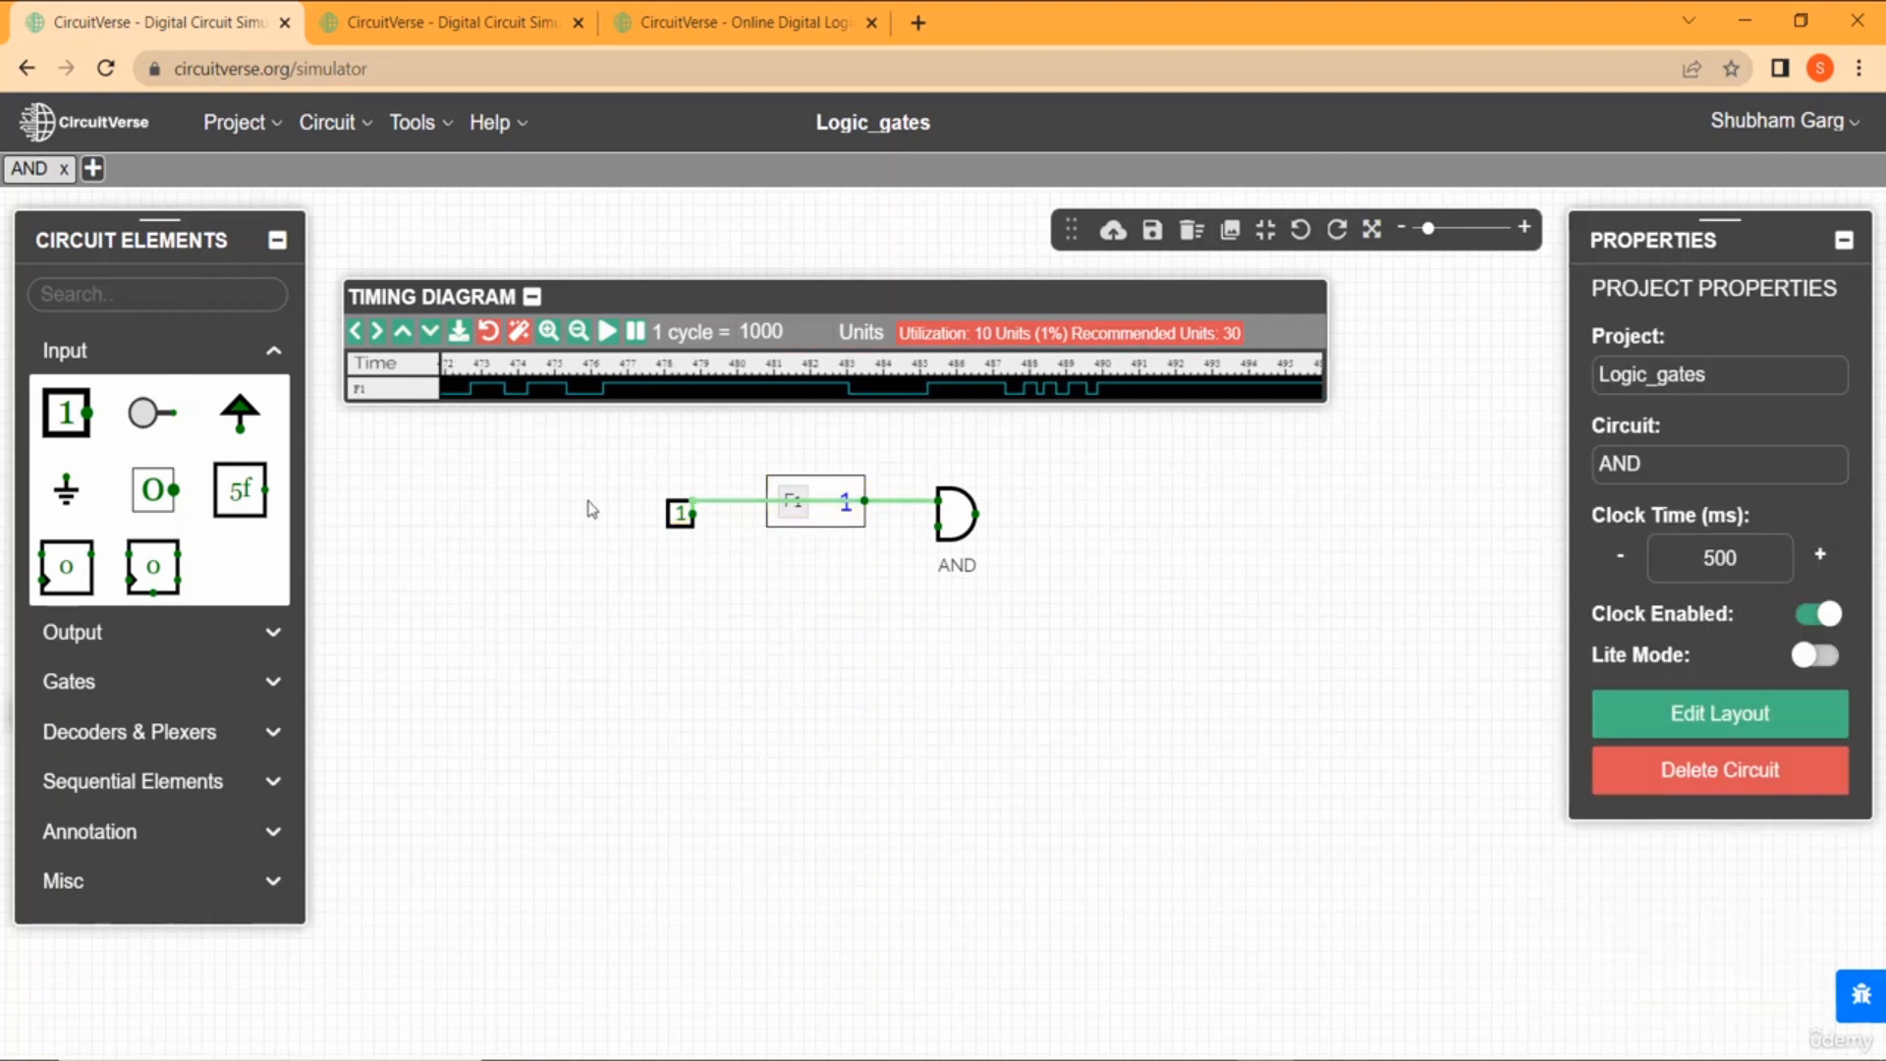
{"action": "left_click_drag", "start_coordinate": [611, 294], "coordinate": [607, 278]}
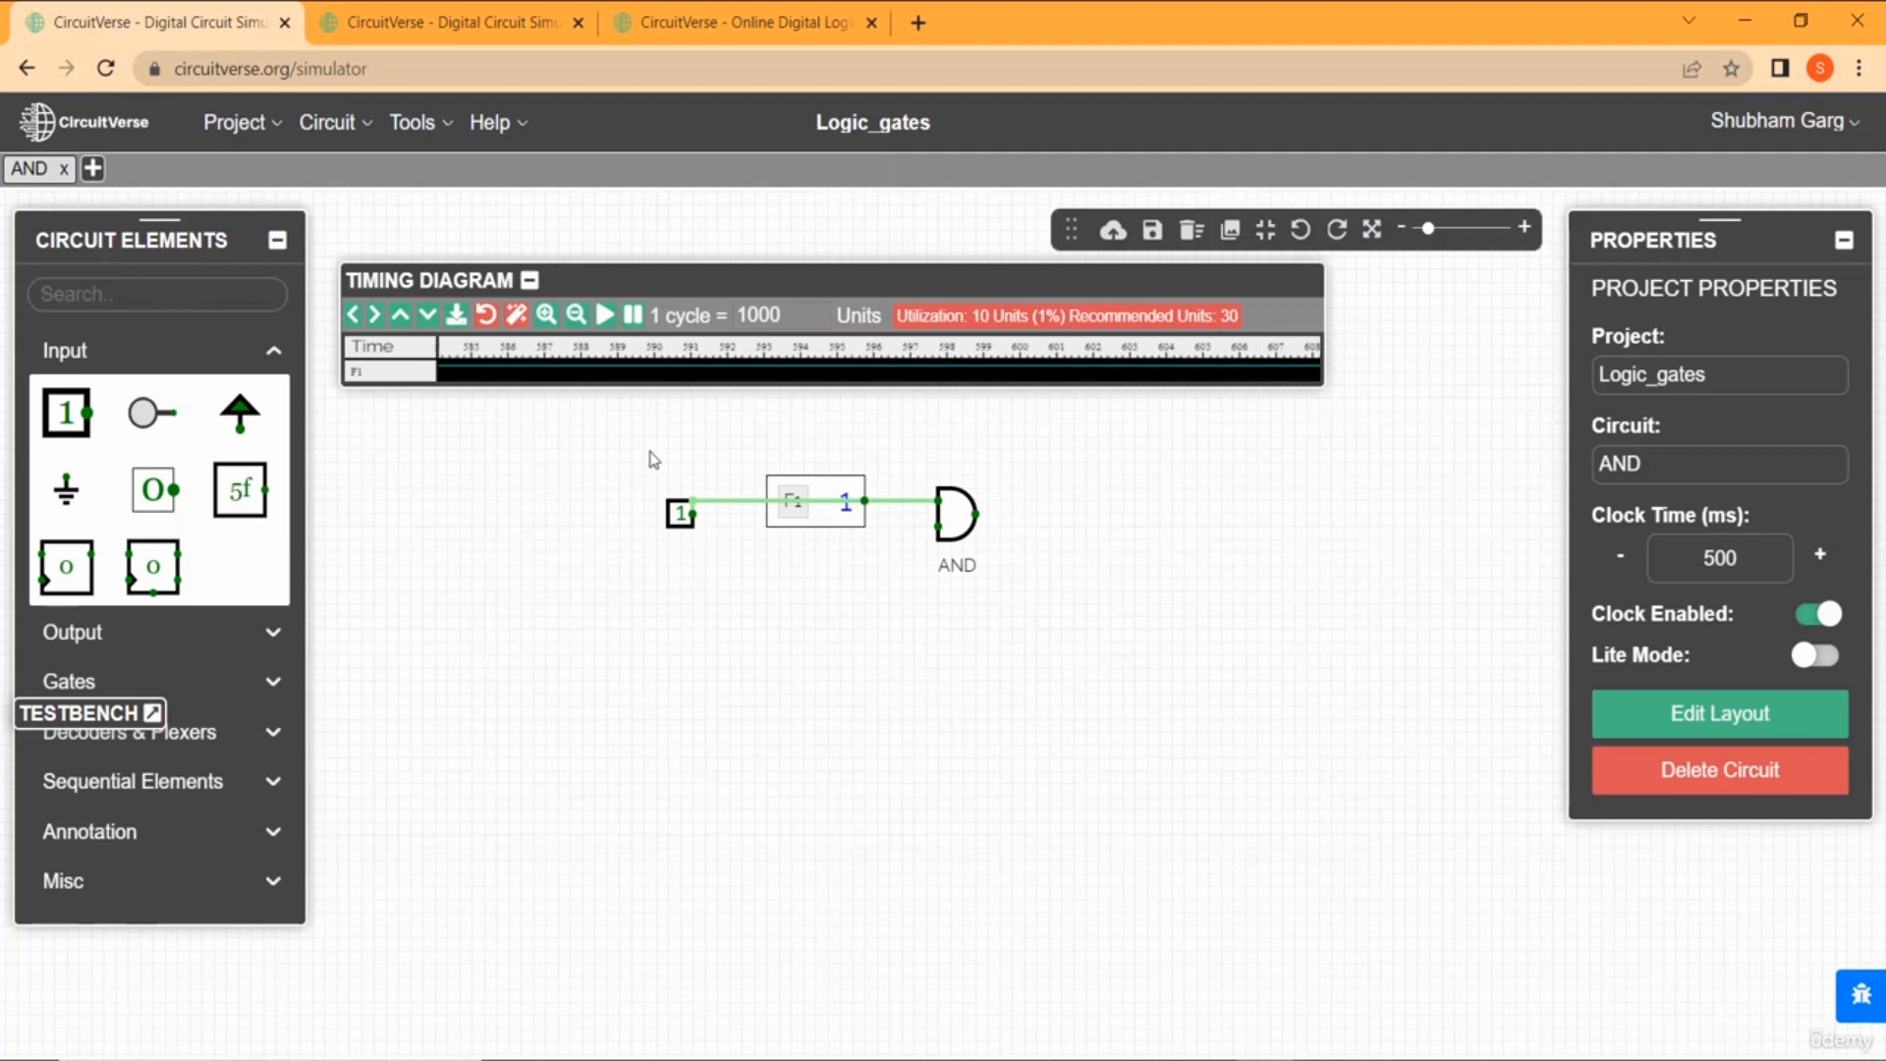
Delete the flag and the Input element connected to the AND gate.
{"action": "mouse_move", "coordinate": [652, 464]}
{"action": "left_mouse_down"}
{"action": "mouse_move", "coordinate": [695, 476]}
{"action": "mouse_move", "coordinate": [674, 475]}
{"action": "left_mouse_up"}
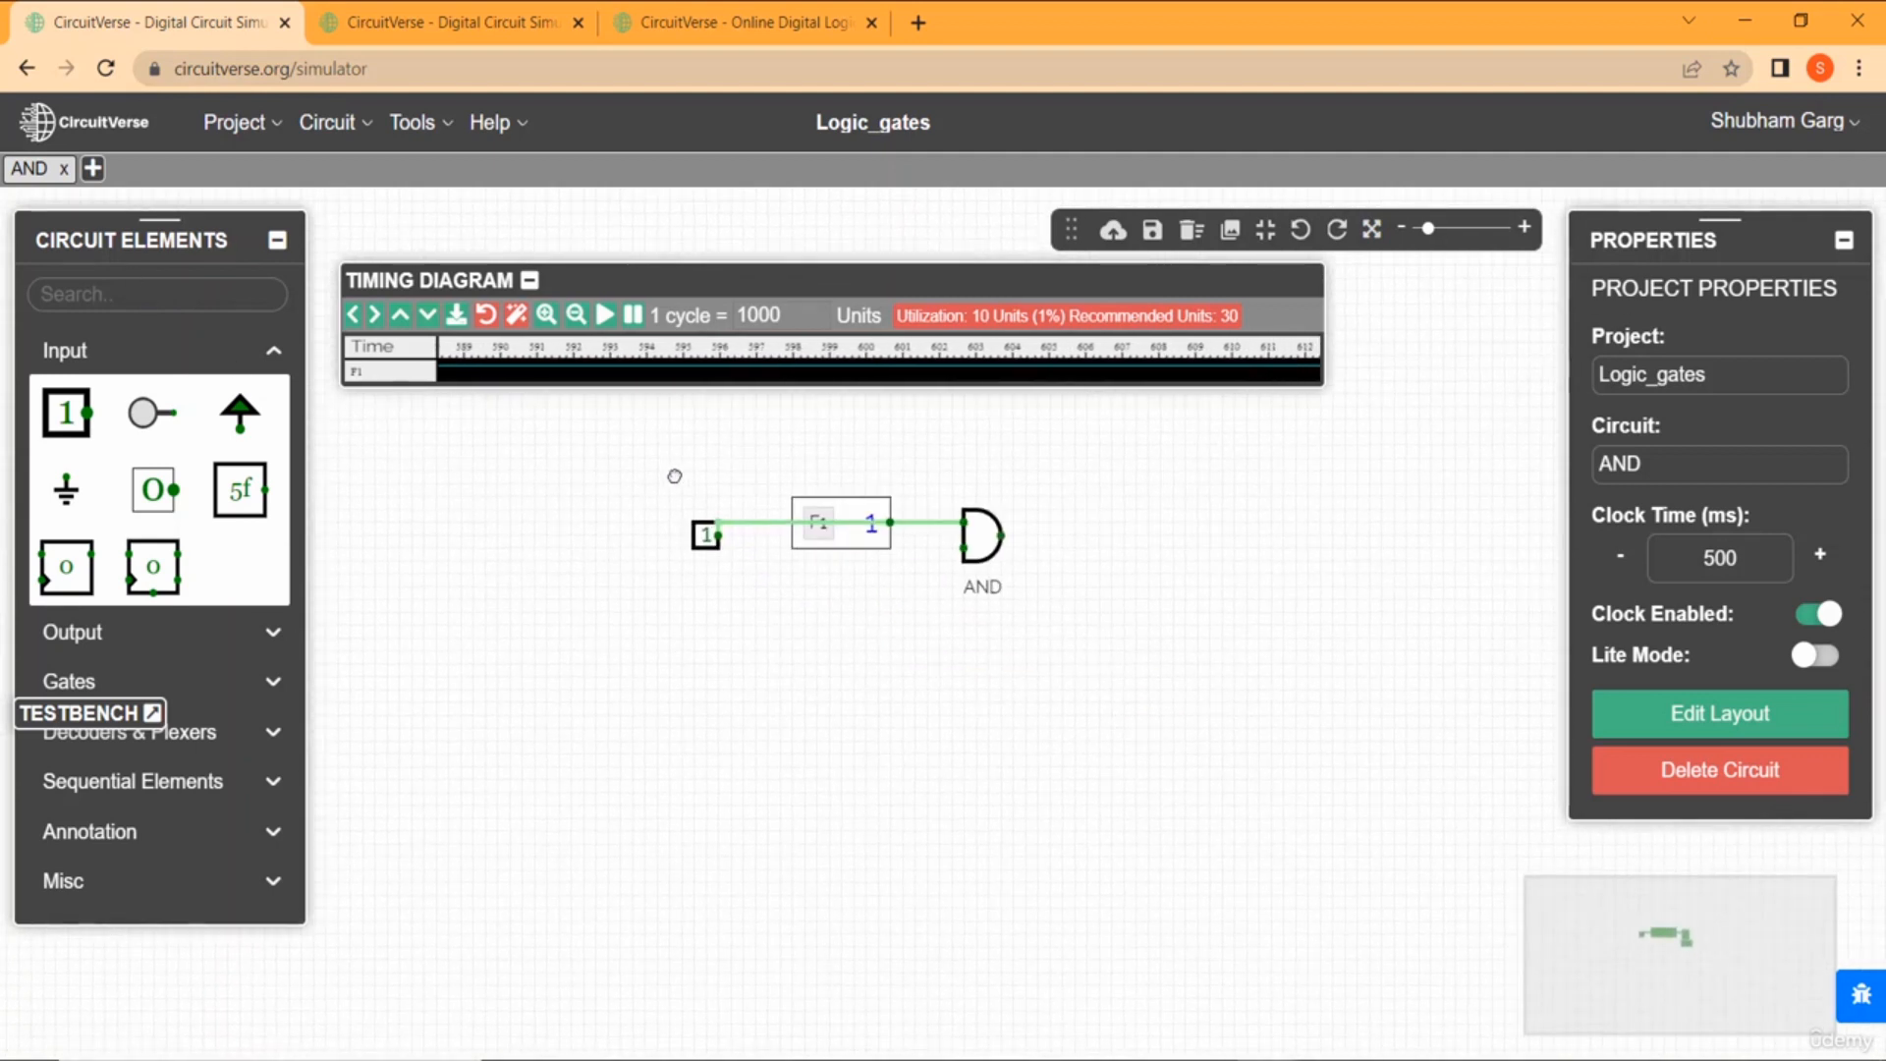
{"action": "left_click", "coordinate": [809, 511]}
{"action": "key", "text": "Delete"}
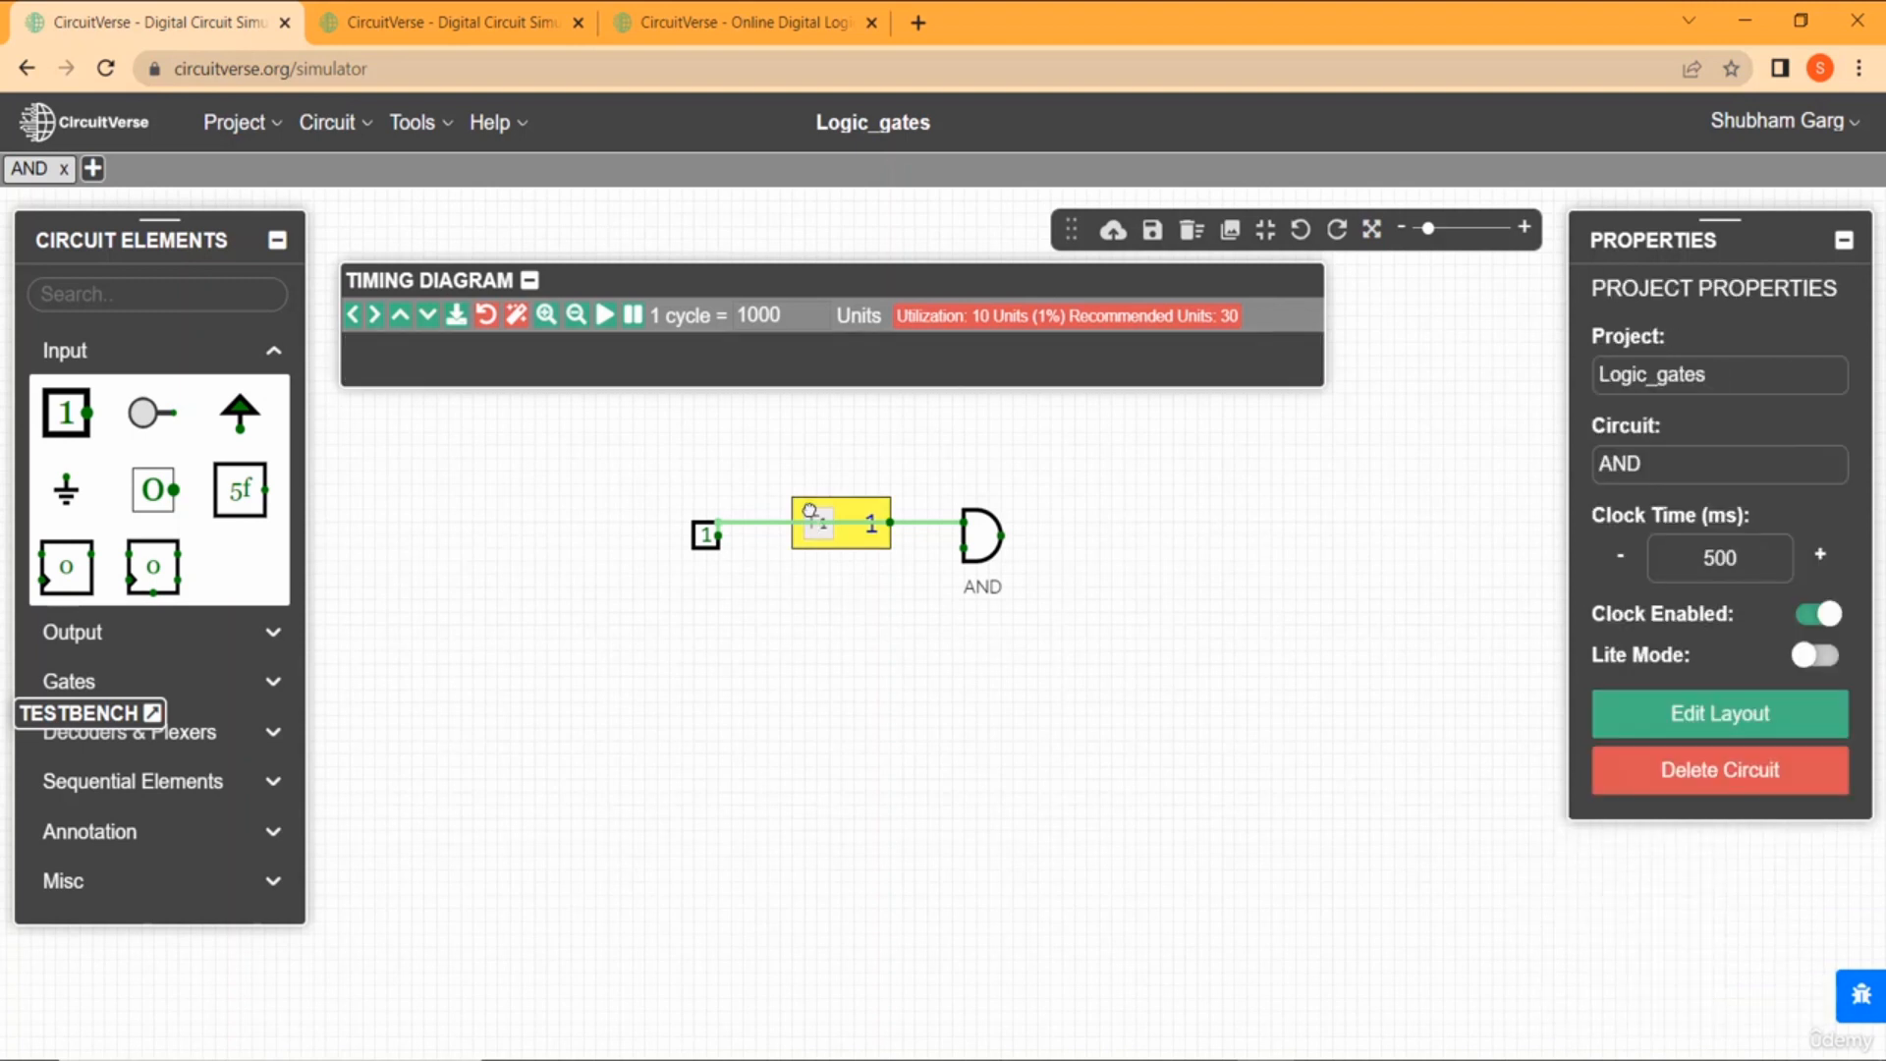
{"action": "left_click", "coordinate": [706, 536]}
{"action": "key", "text": "Delete"}
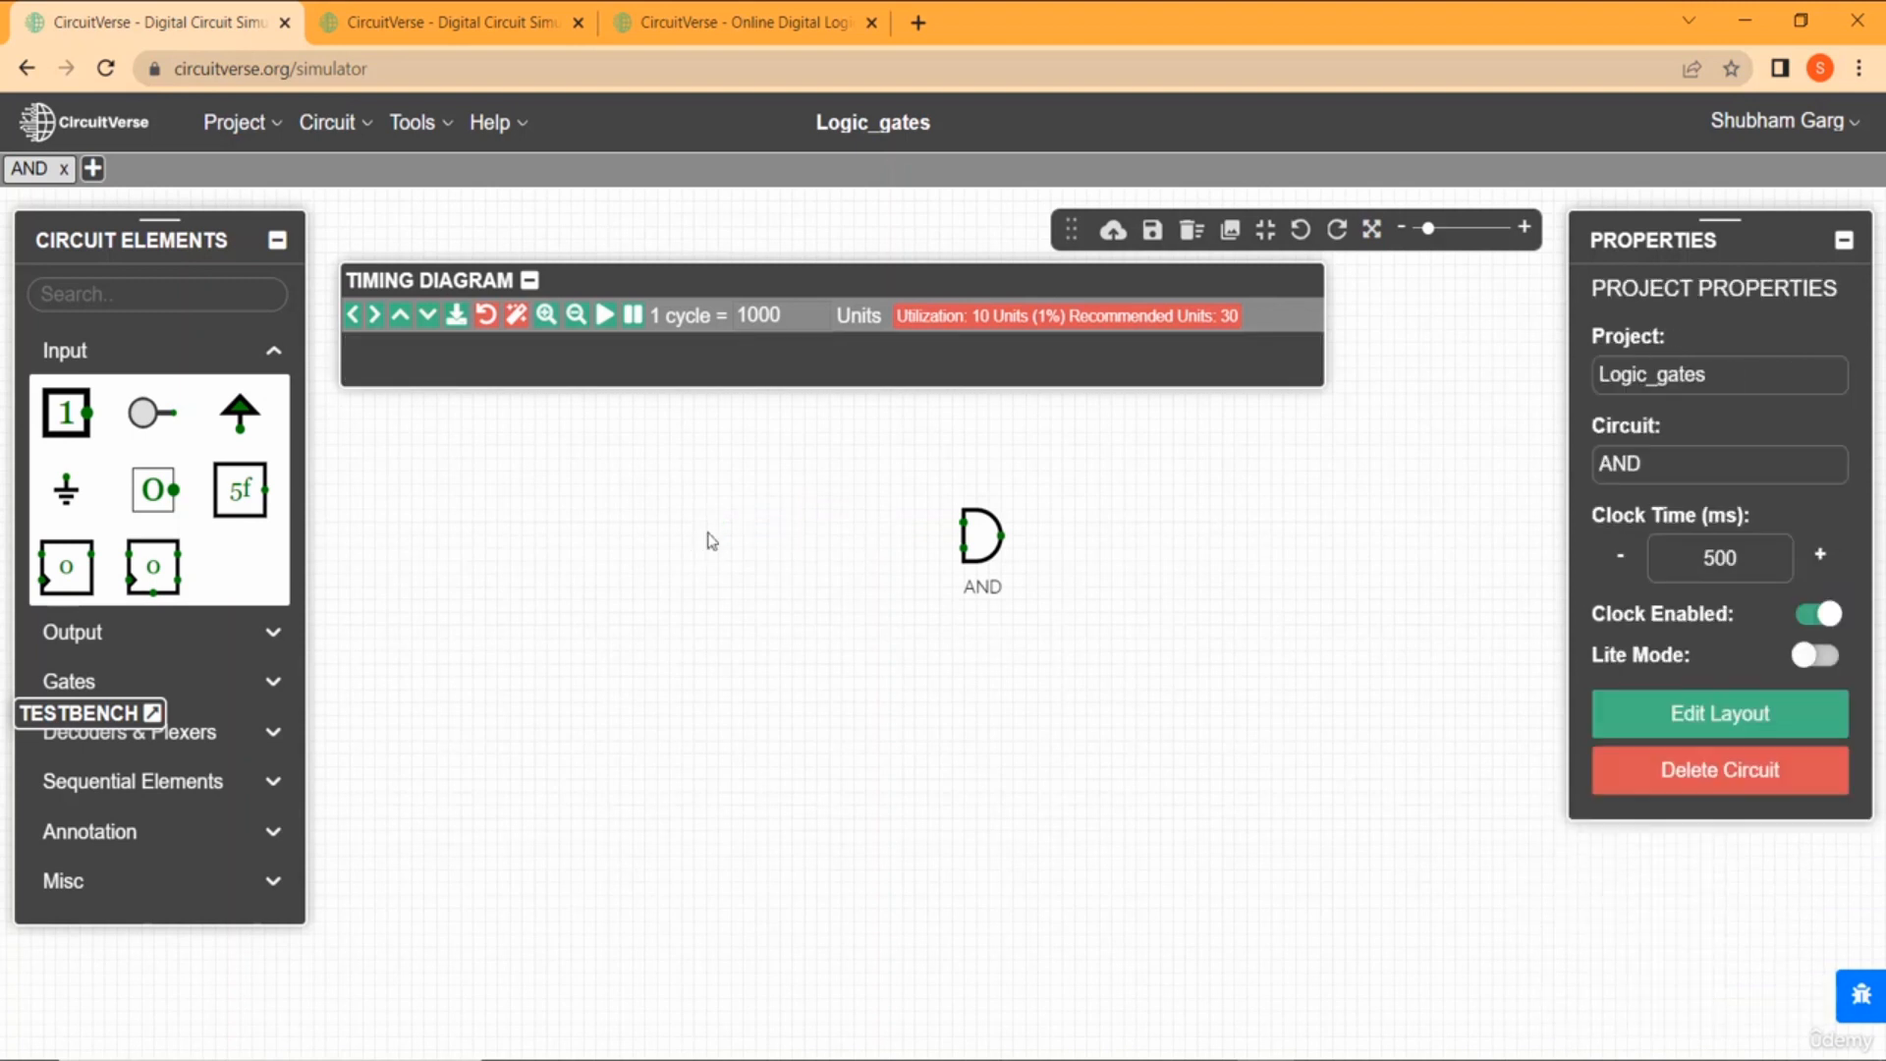
Delete the AND gate and the text label beneath it.
{"action": "left_click", "coordinate": [970, 540]}
{"action": "key", "text": "Delete"}
{"action": "left_click", "coordinate": [982, 587]}
{"action": "key", "text": "Delete"}
Place a new two-input AND gate in the middle of the canvas below the timing diagram.
{"action": "left_click", "coordinate": [233, 364]}
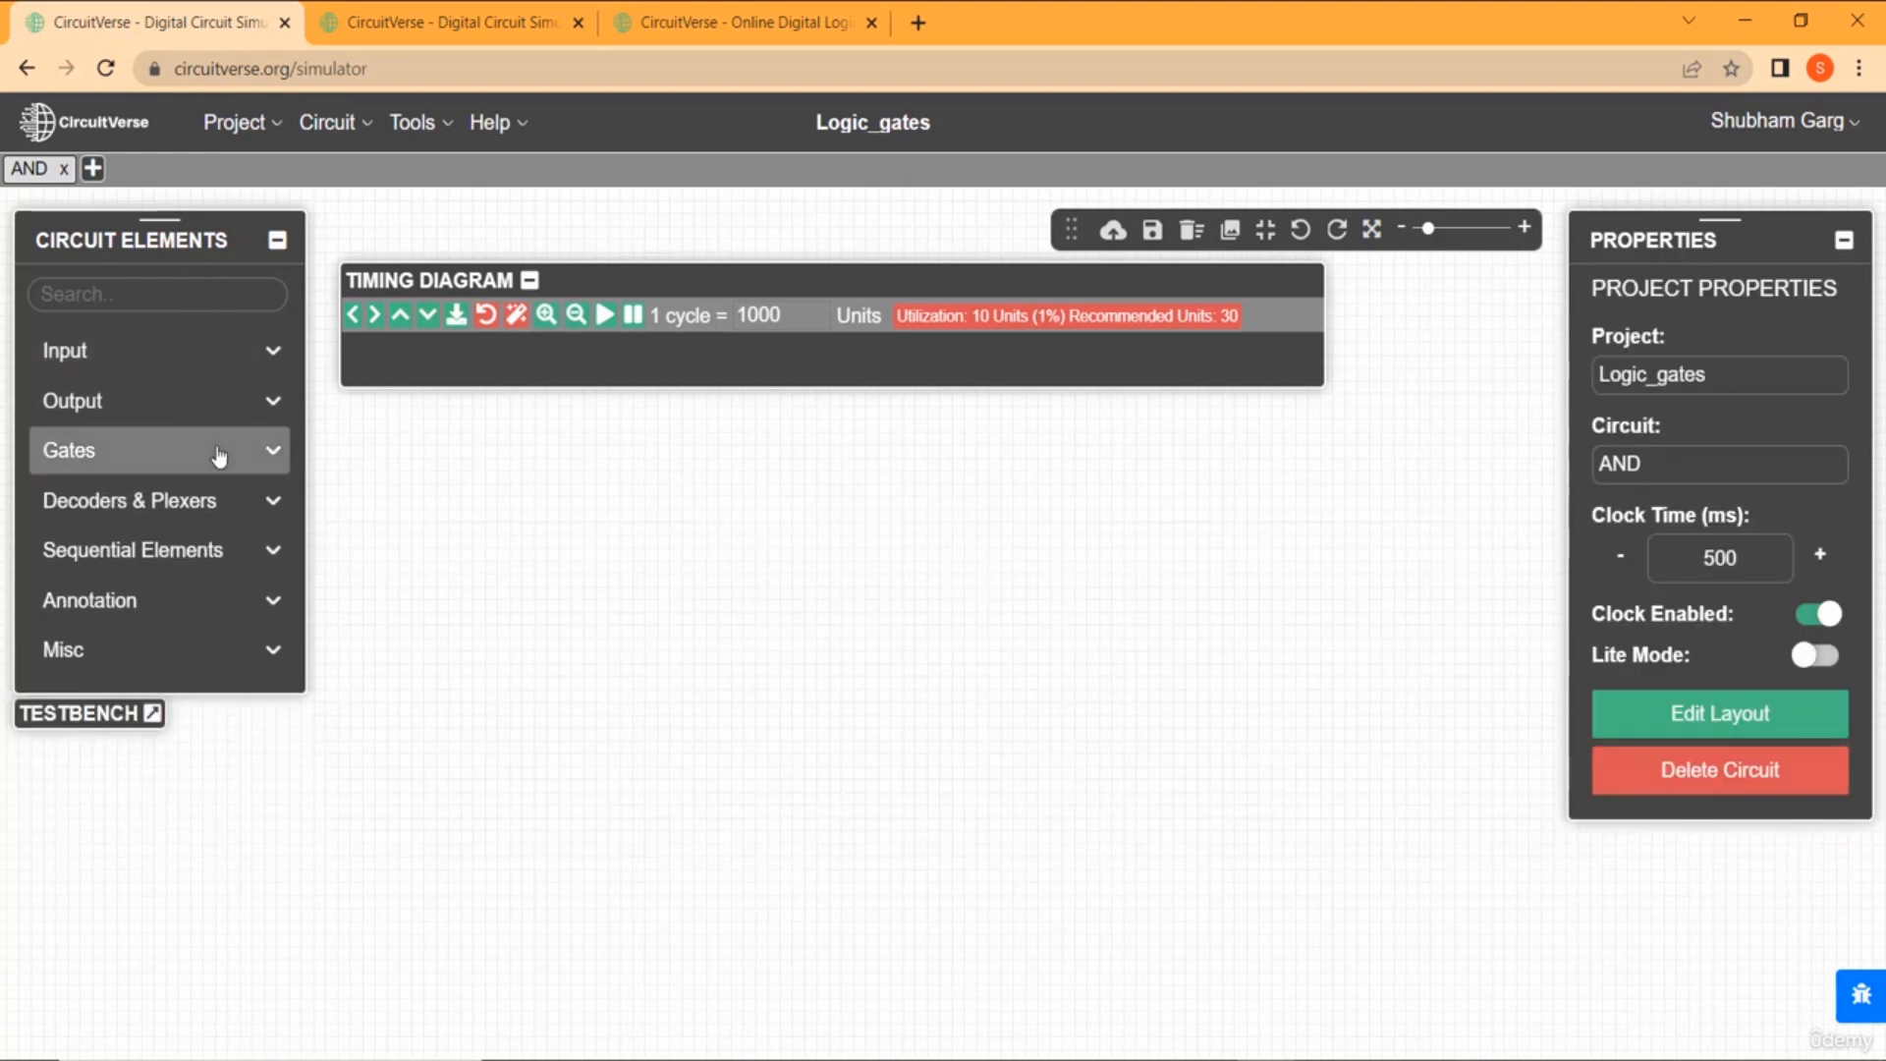
{"action": "left_click", "coordinate": [219, 453]}
{"action": "left_click", "coordinate": [219, 453]}
{"action": "left_click", "coordinate": [219, 453]}
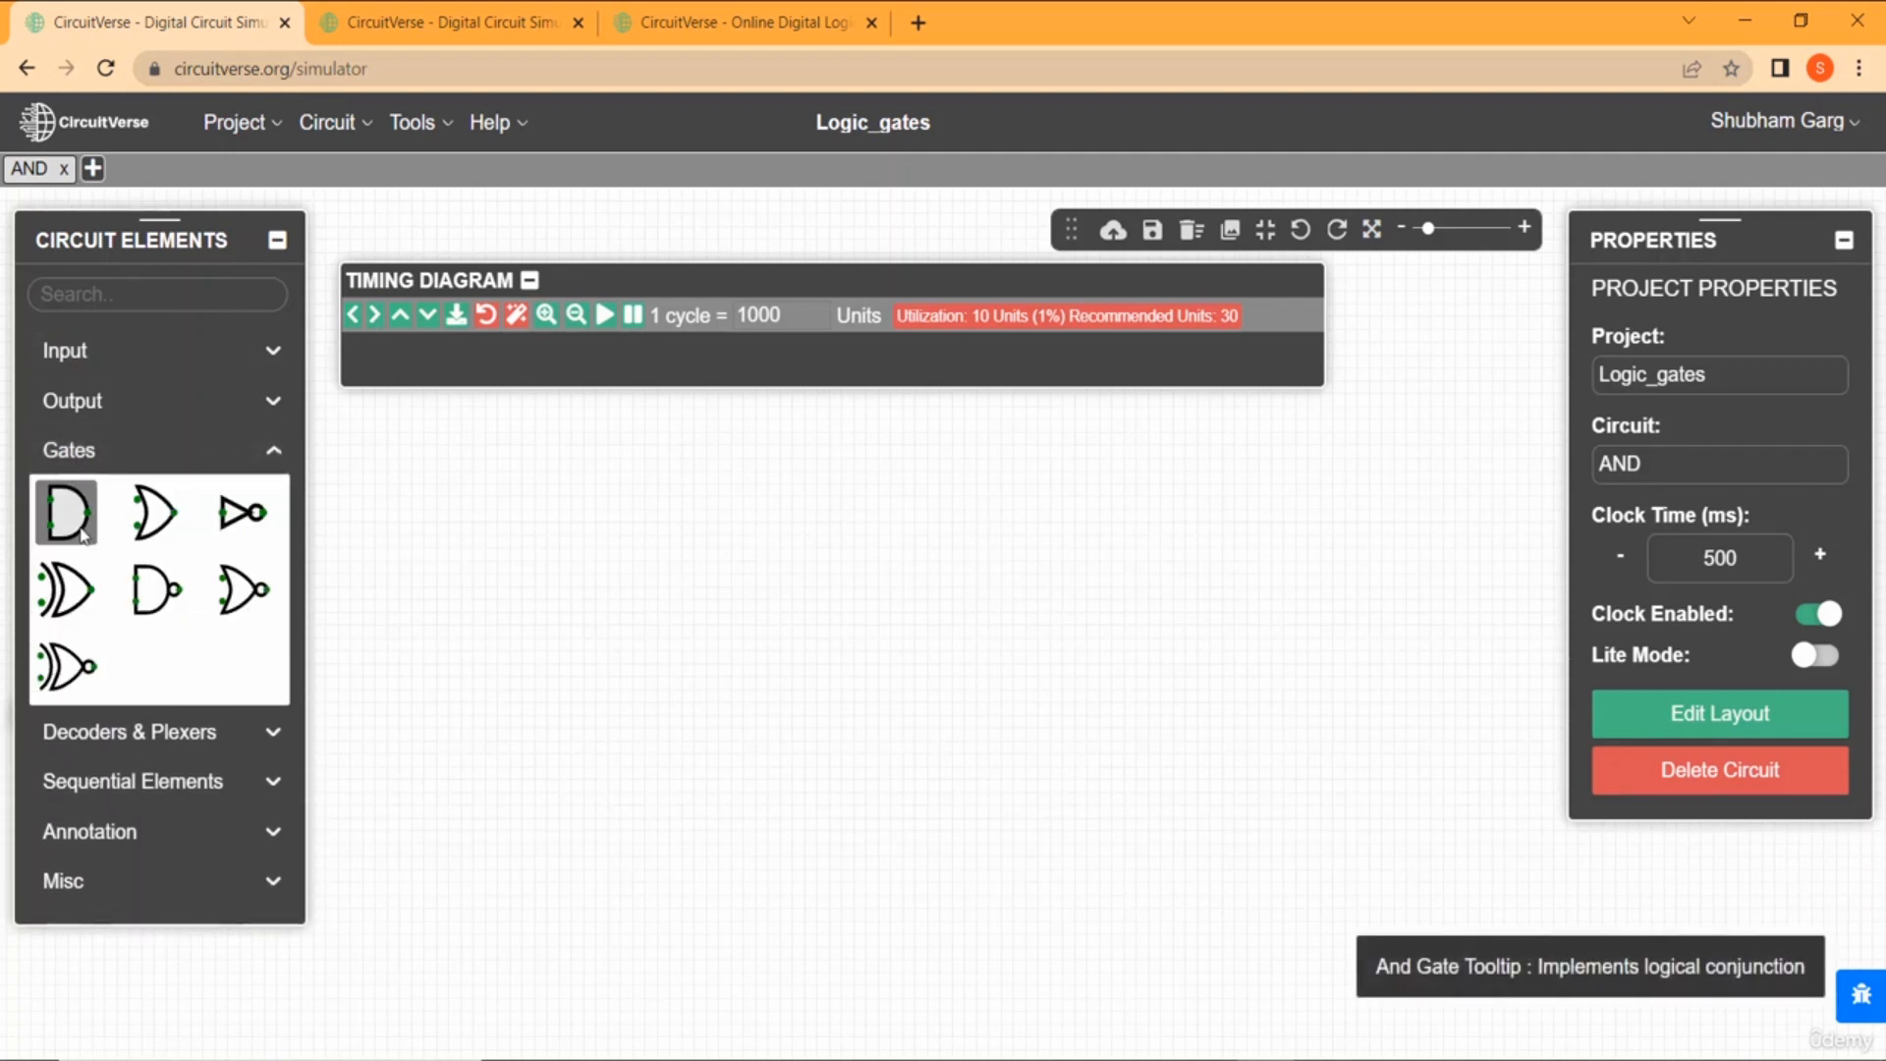
{"action": "left_click", "coordinate": [81, 535]}
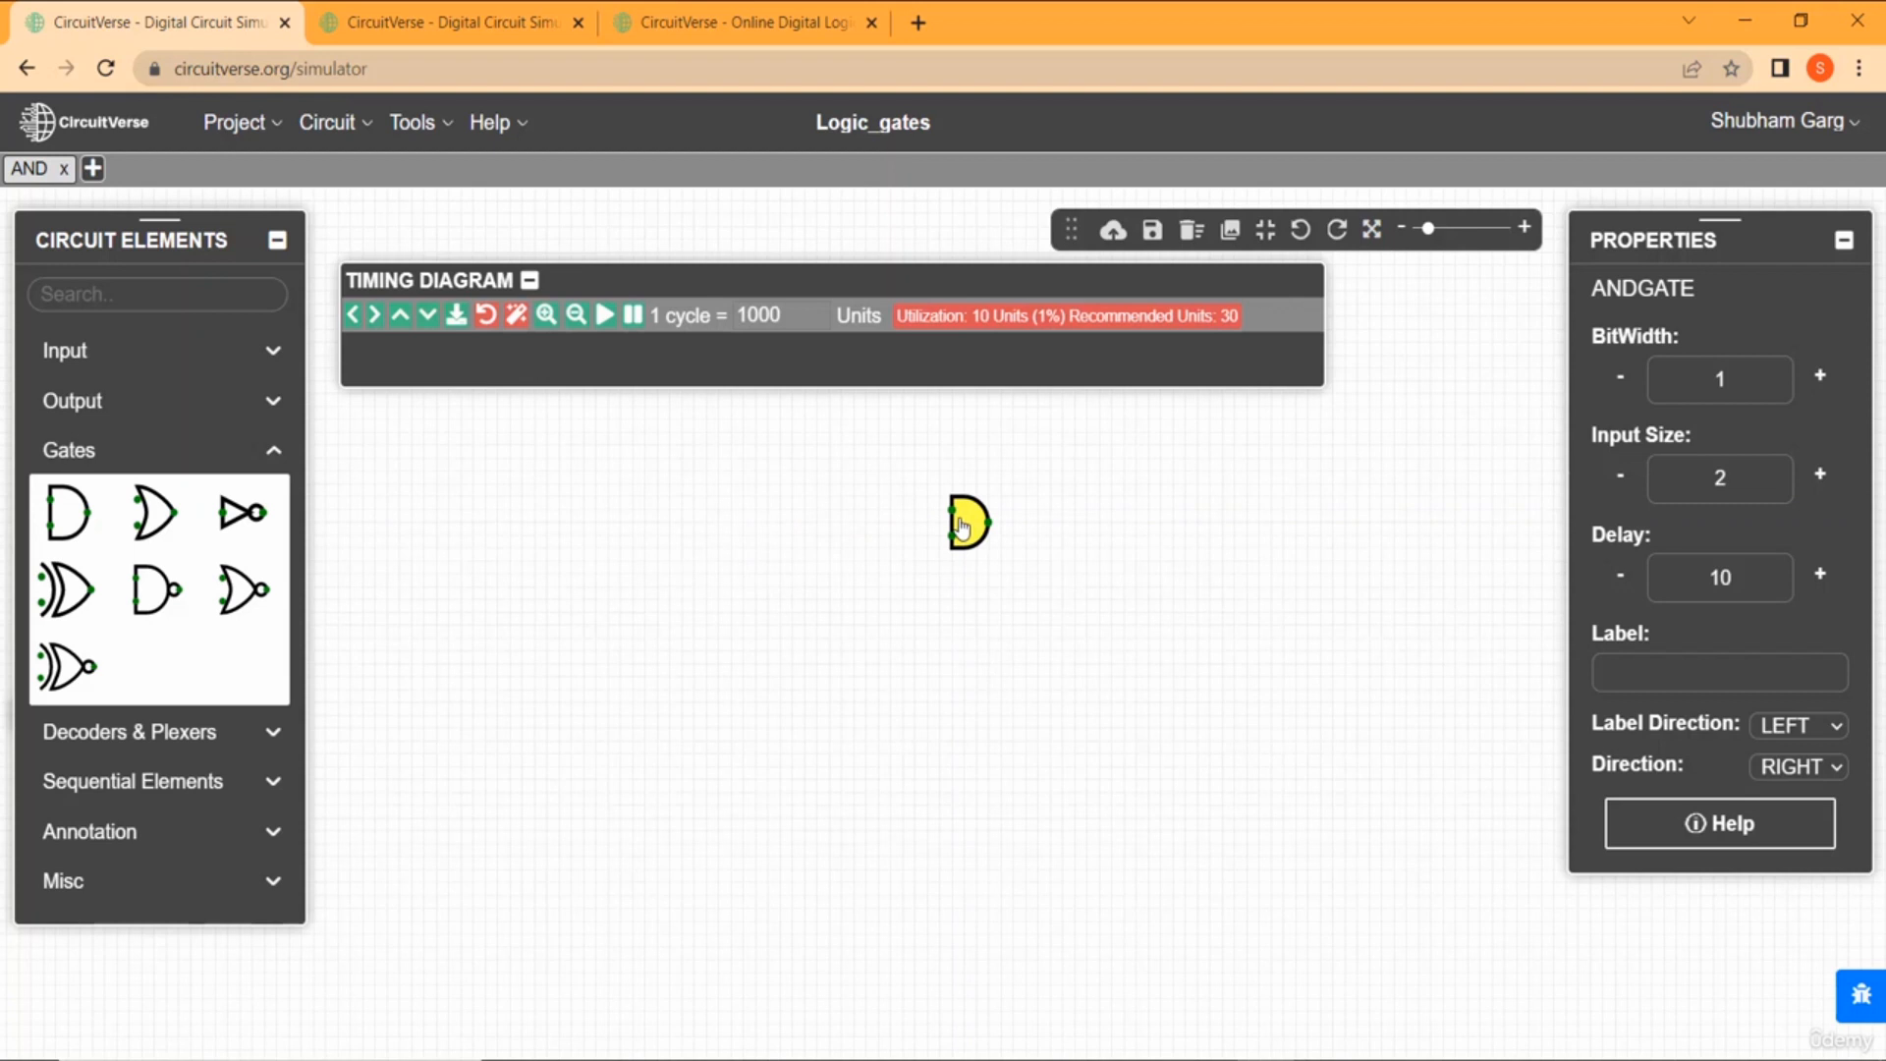
{"action": "left_click", "coordinate": [961, 527]}
{"action": "left_click", "coordinate": [959, 613]}
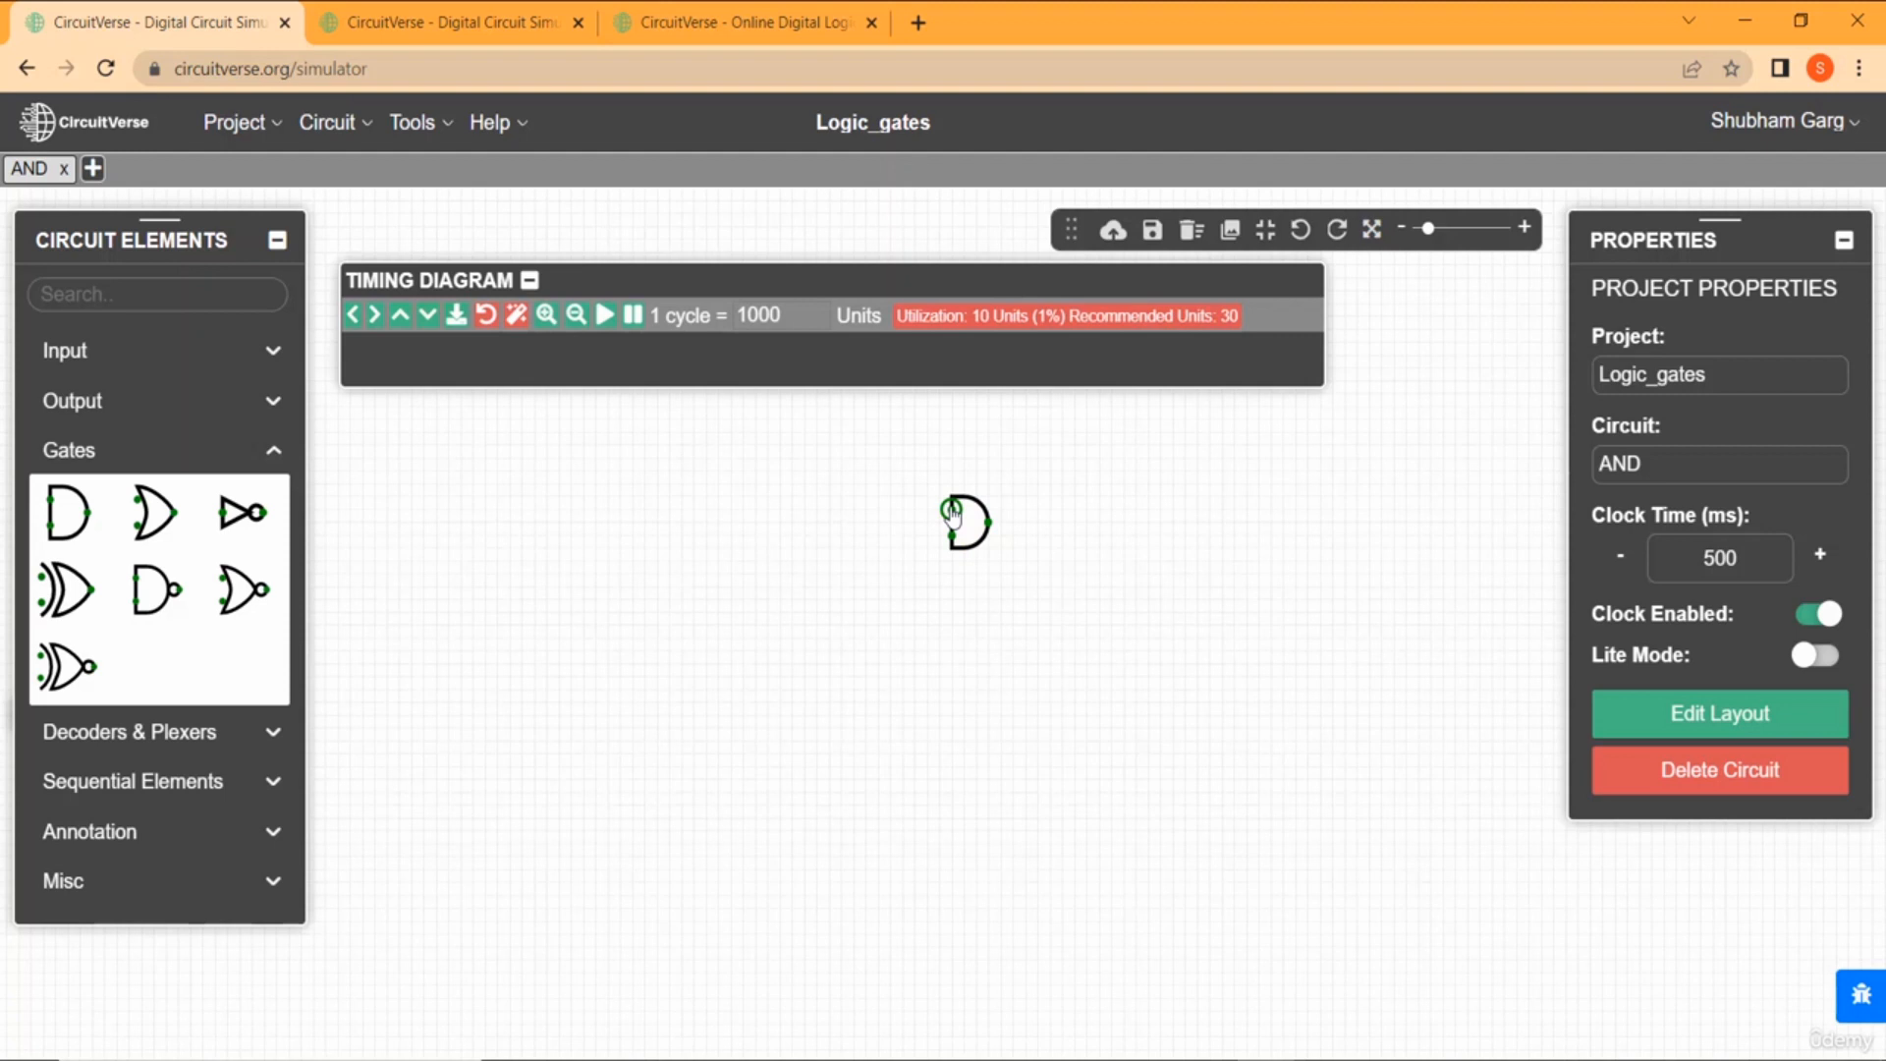
Extend a wire from each of the AND gate's two inputs and attach an Input element set to 1 to each.
{"action": "left_click_drag", "start_coordinate": [950, 509], "coordinate": [792, 511]}
{"action": "left_click_drag", "start_coordinate": [949, 535], "coordinate": [792, 537]}
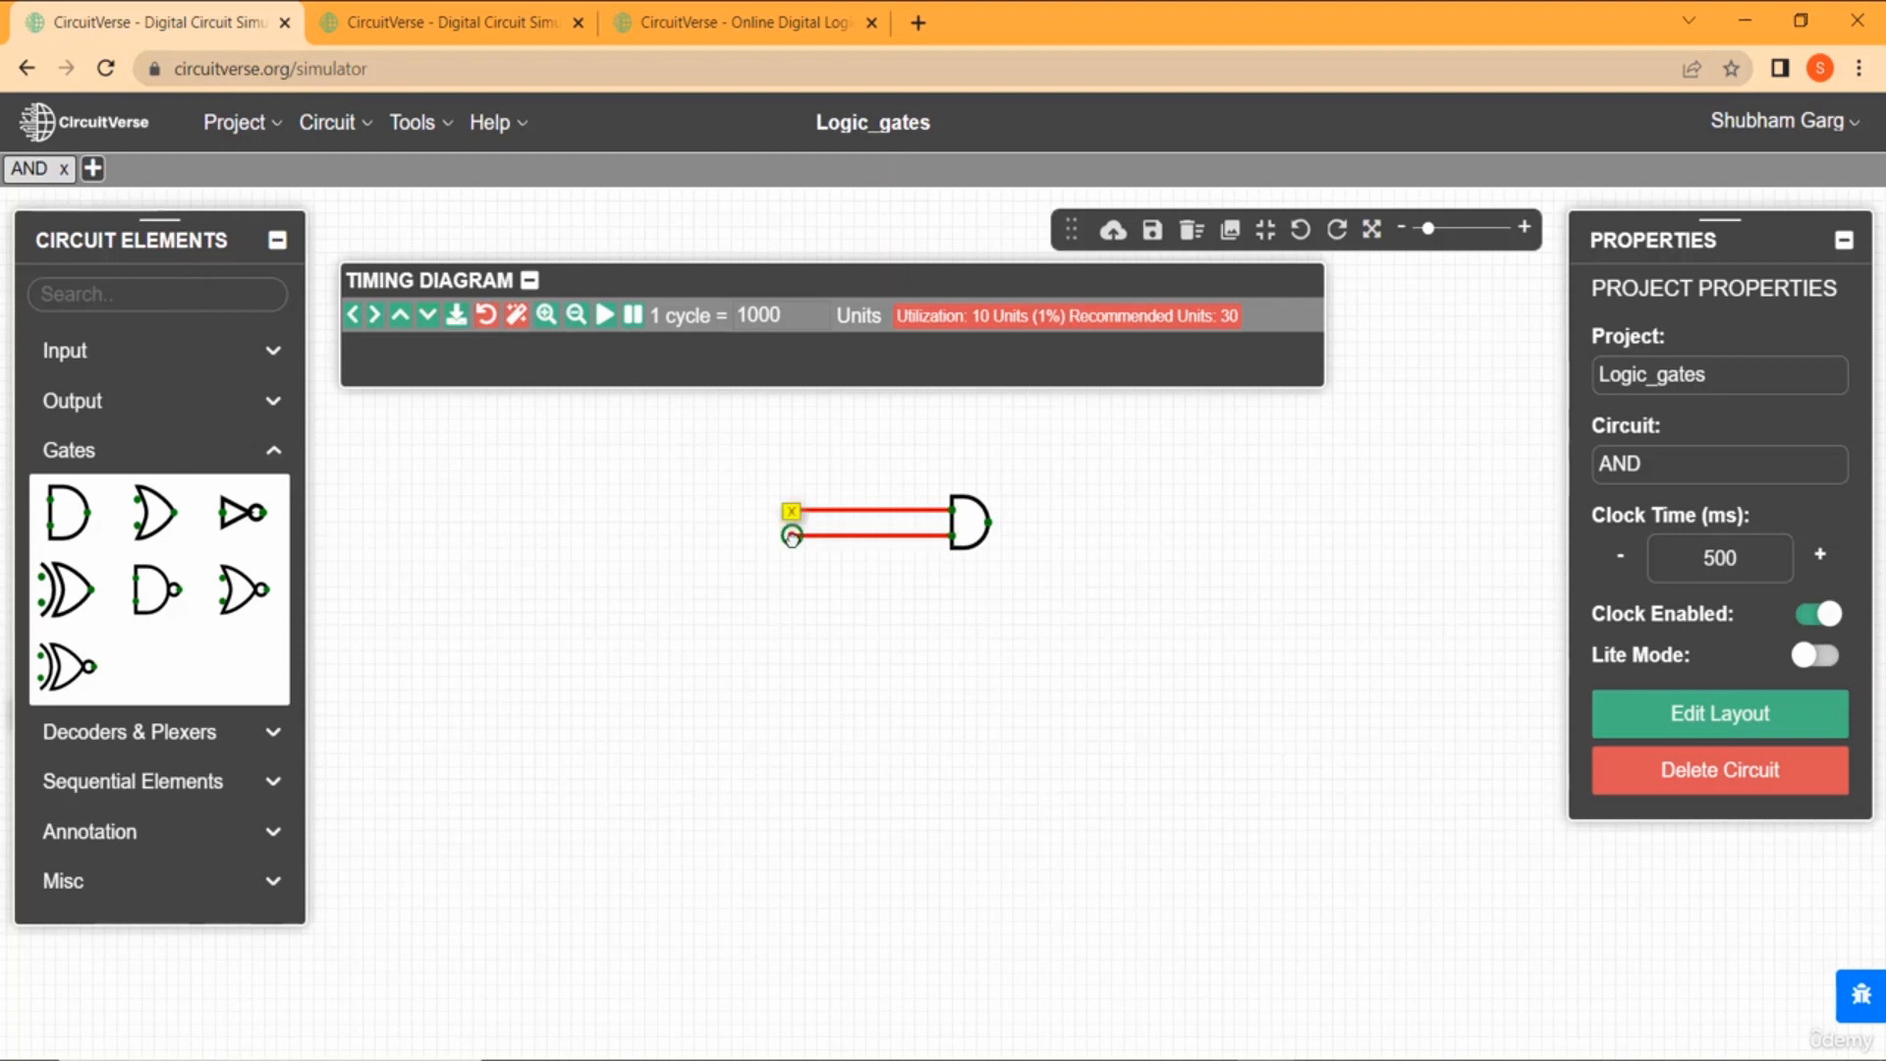
{"action": "left_click", "coordinate": [183, 350]}
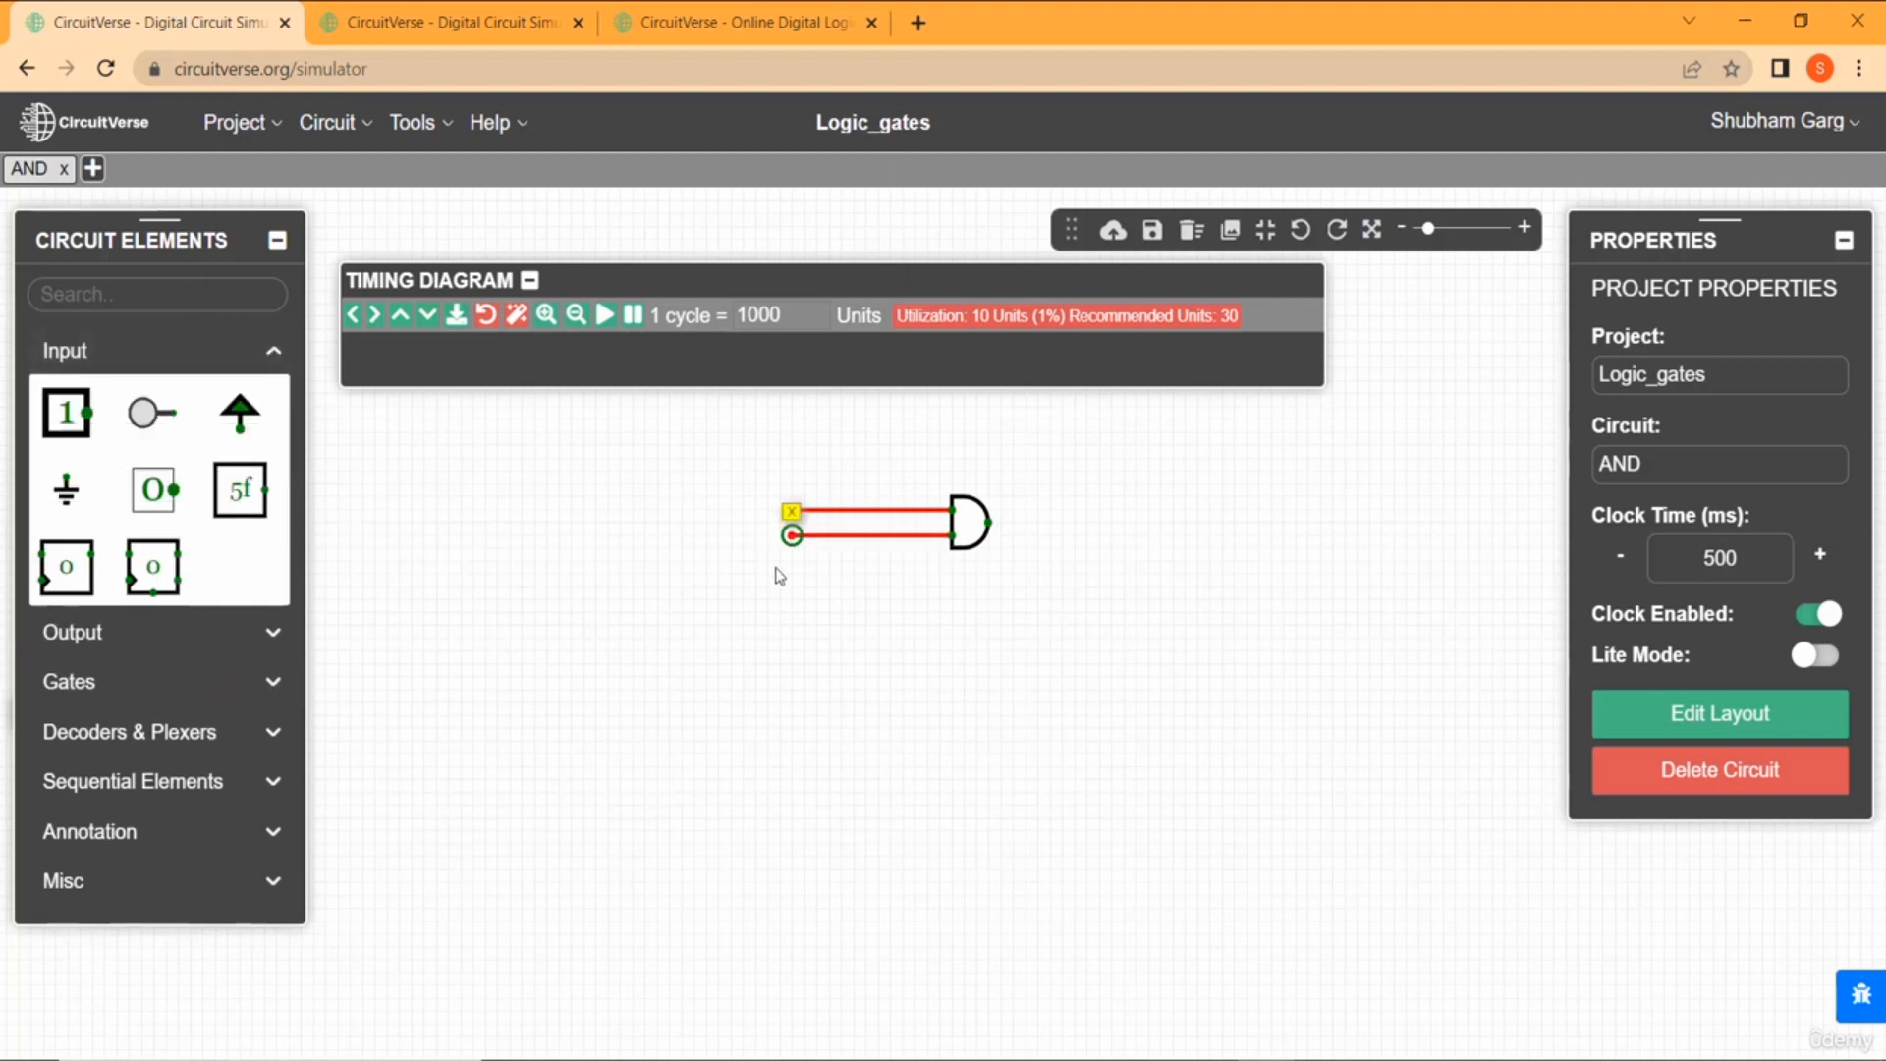
{"action": "left_click", "coordinate": [775, 571]}
{"action": "left_click", "coordinate": [77, 430]}
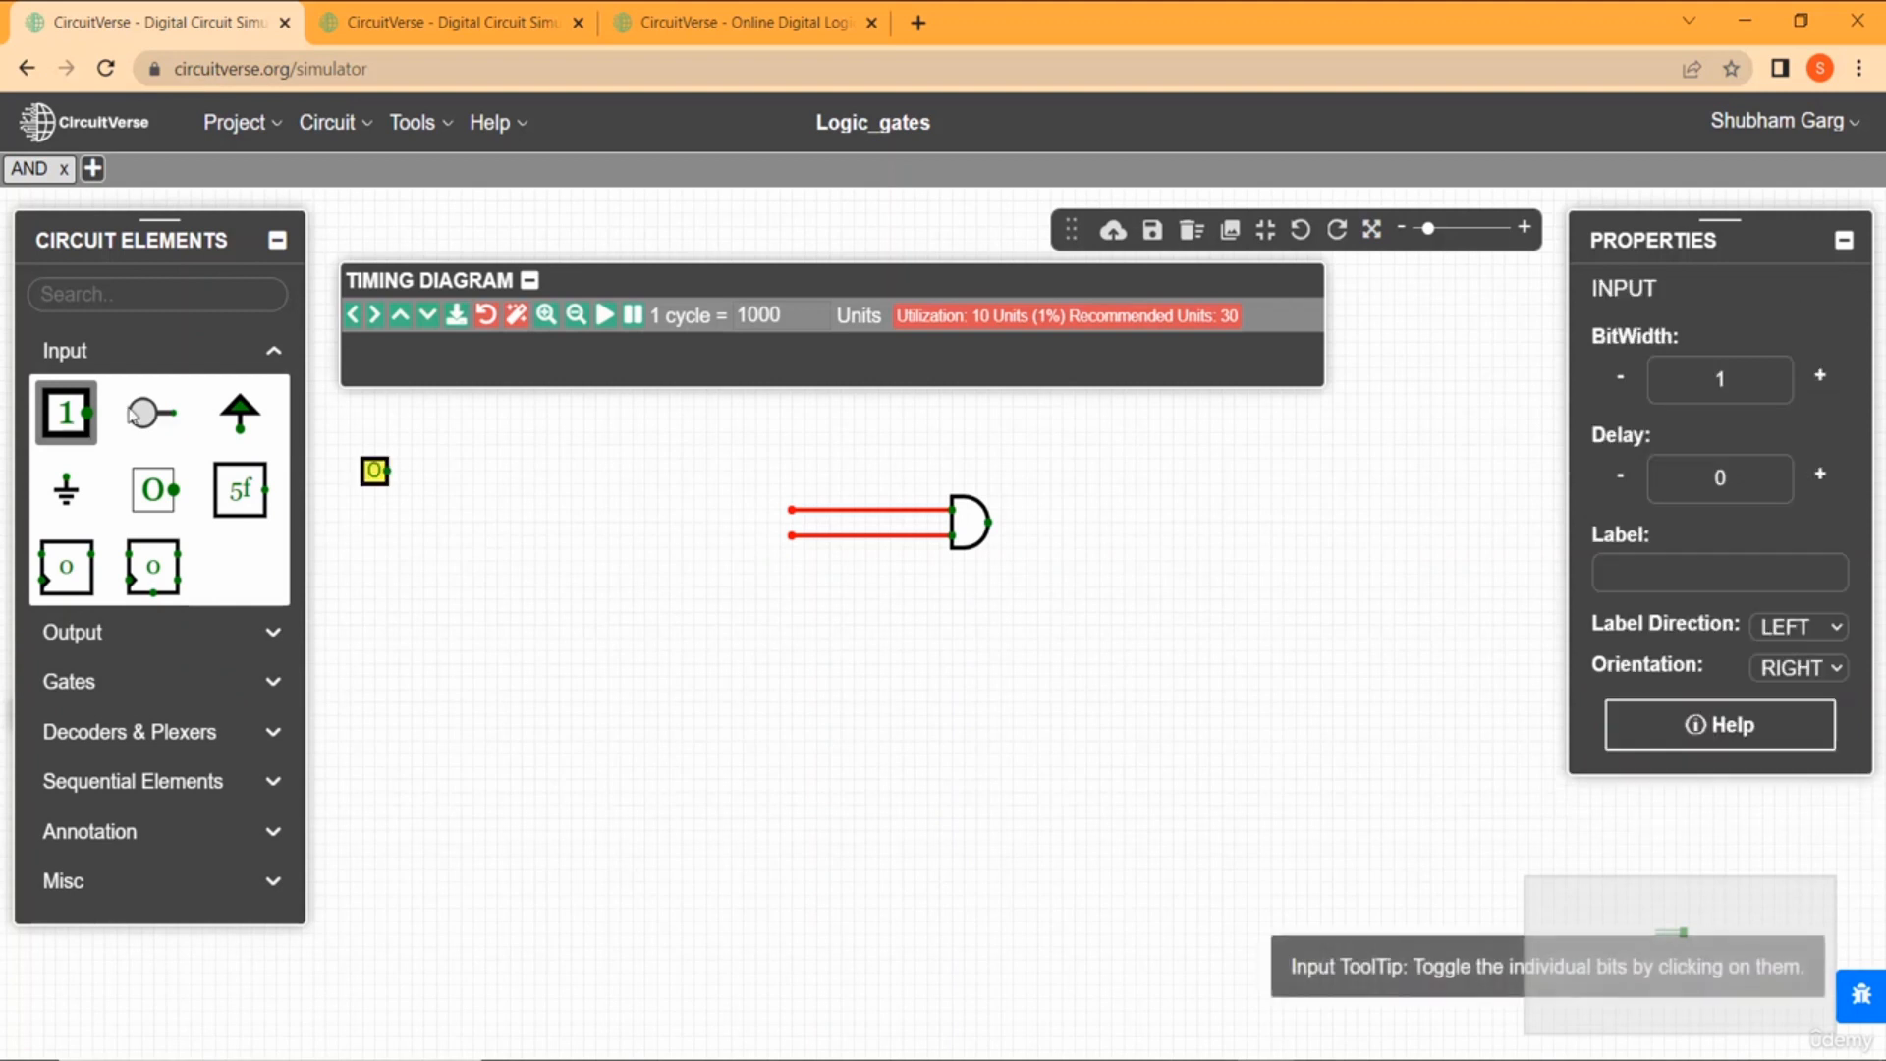
{"action": "left_click", "coordinate": [787, 521]}
{"action": "left_click", "coordinate": [781, 511]}
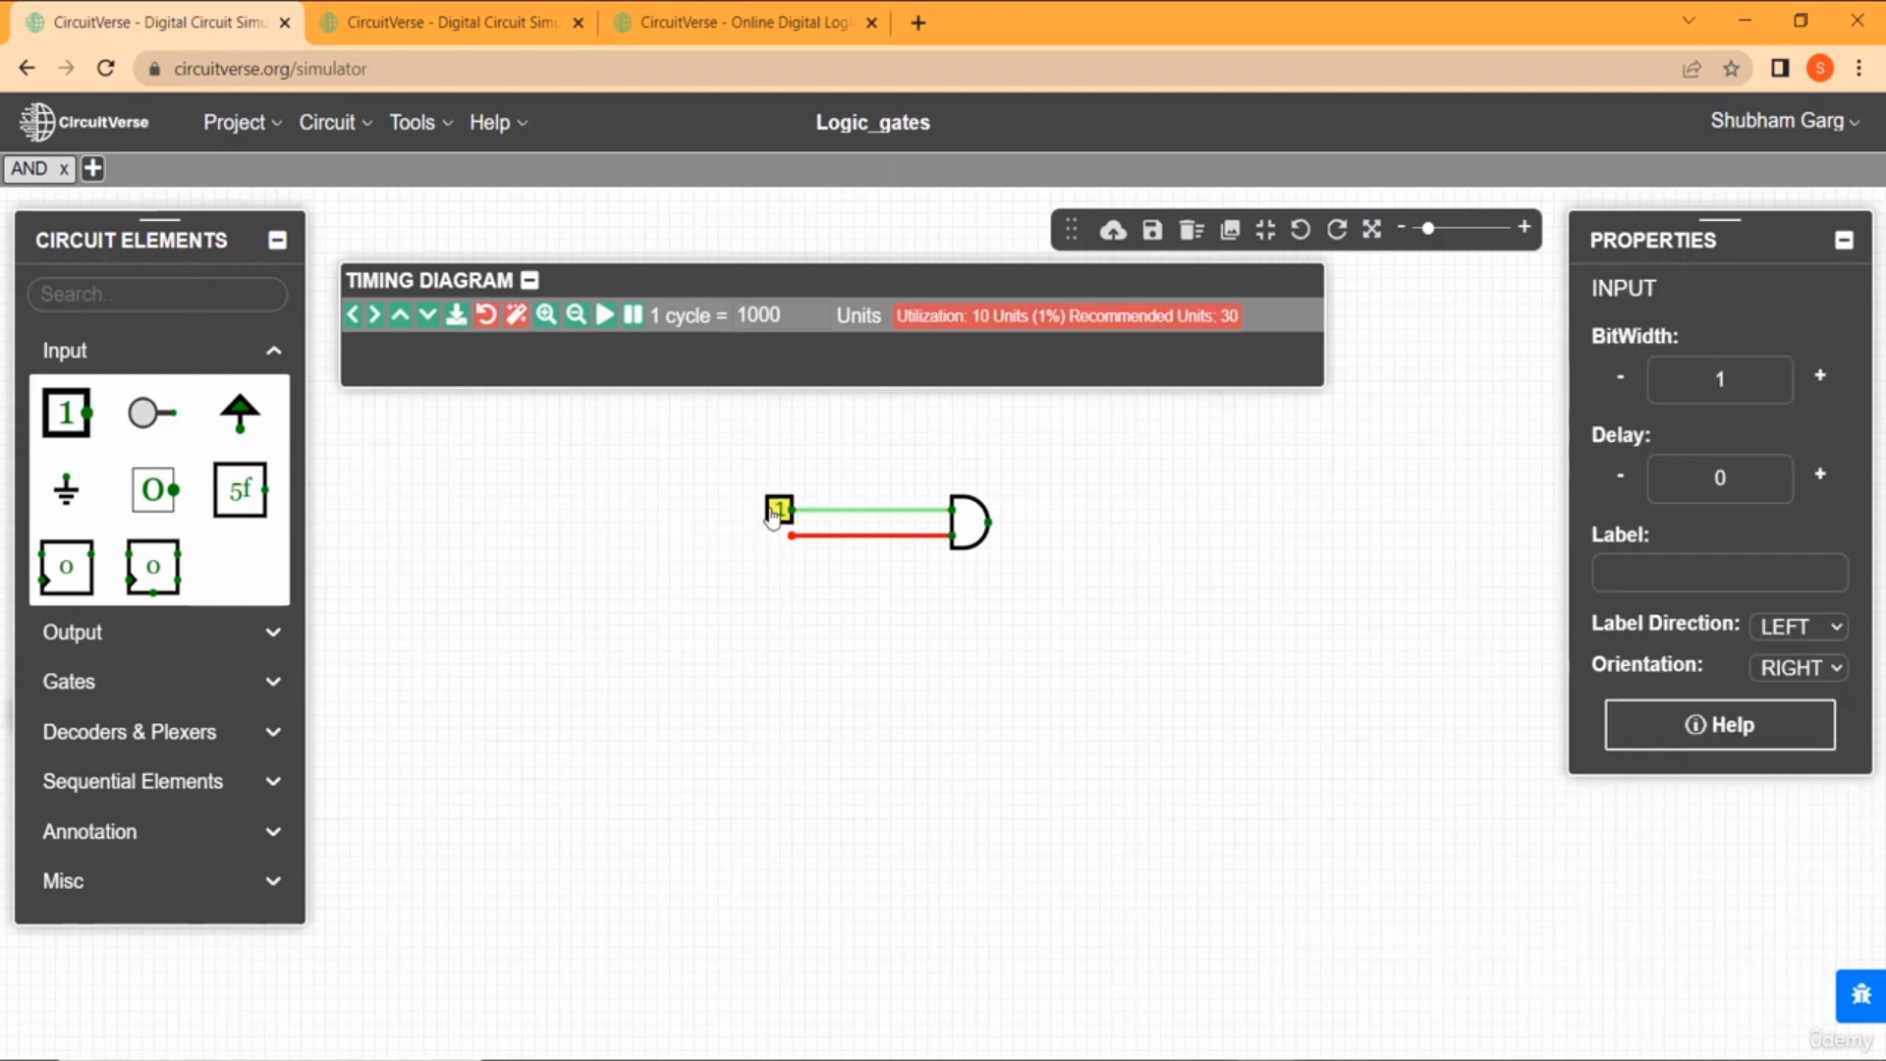
{"action": "left_click", "coordinate": [79, 430]}
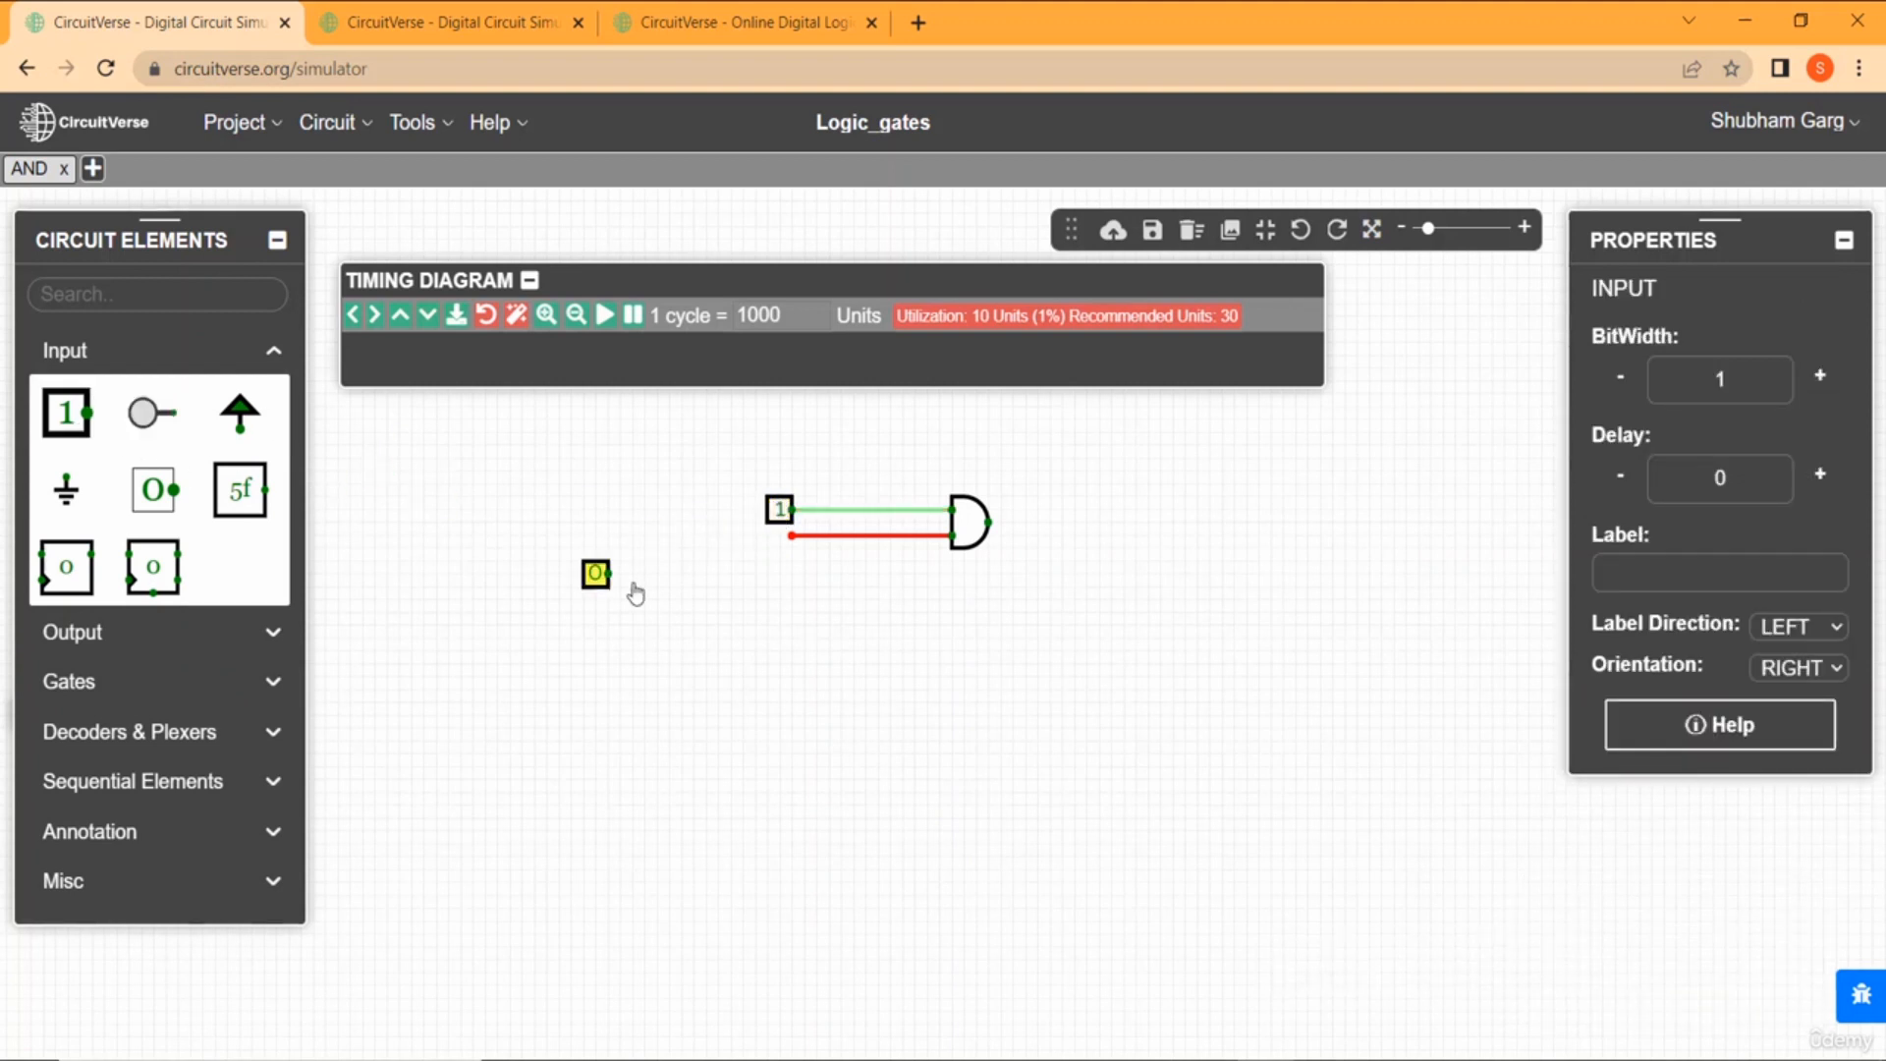
{"action": "left_click", "coordinate": [779, 536]}
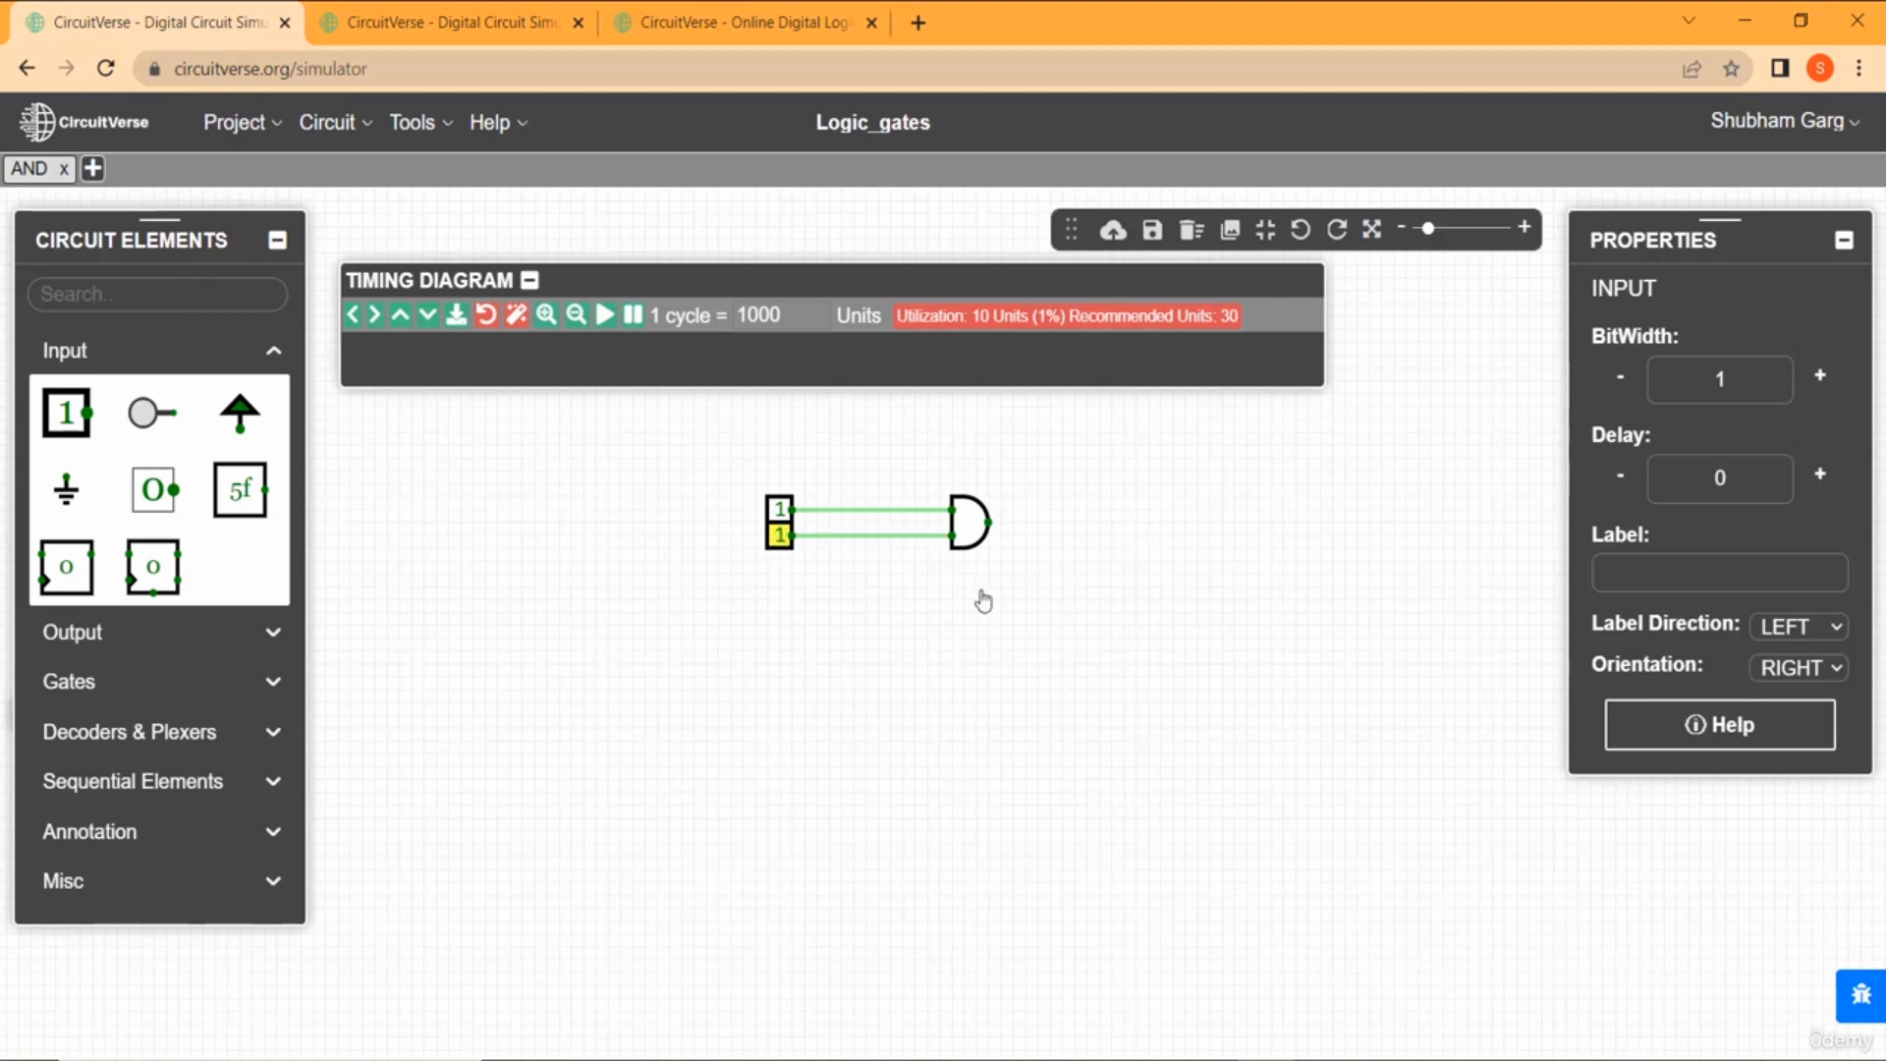
Extend a wire from the AND gate's output and attach an Output element to its end.
{"action": "left_click_drag", "start_coordinate": [991, 525], "coordinate": [1122, 523]}
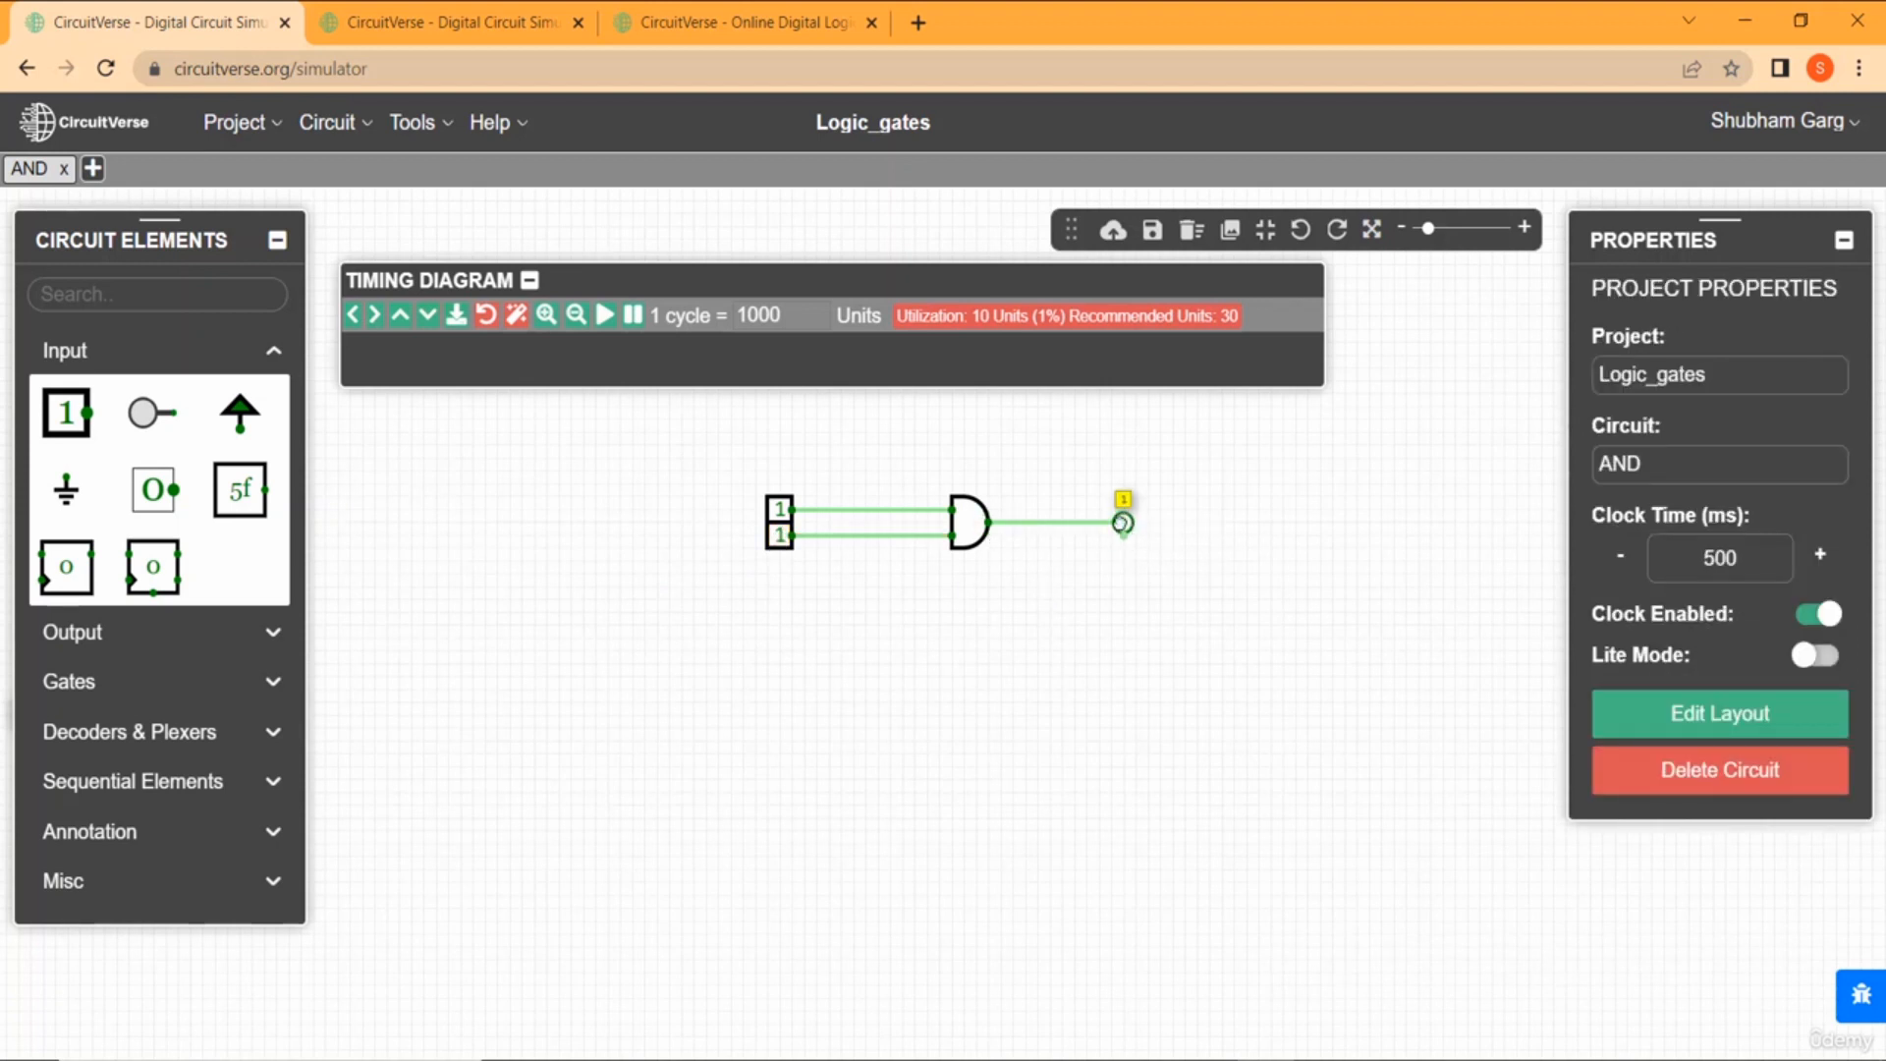
{"action": "left_click", "coordinate": [142, 635]}
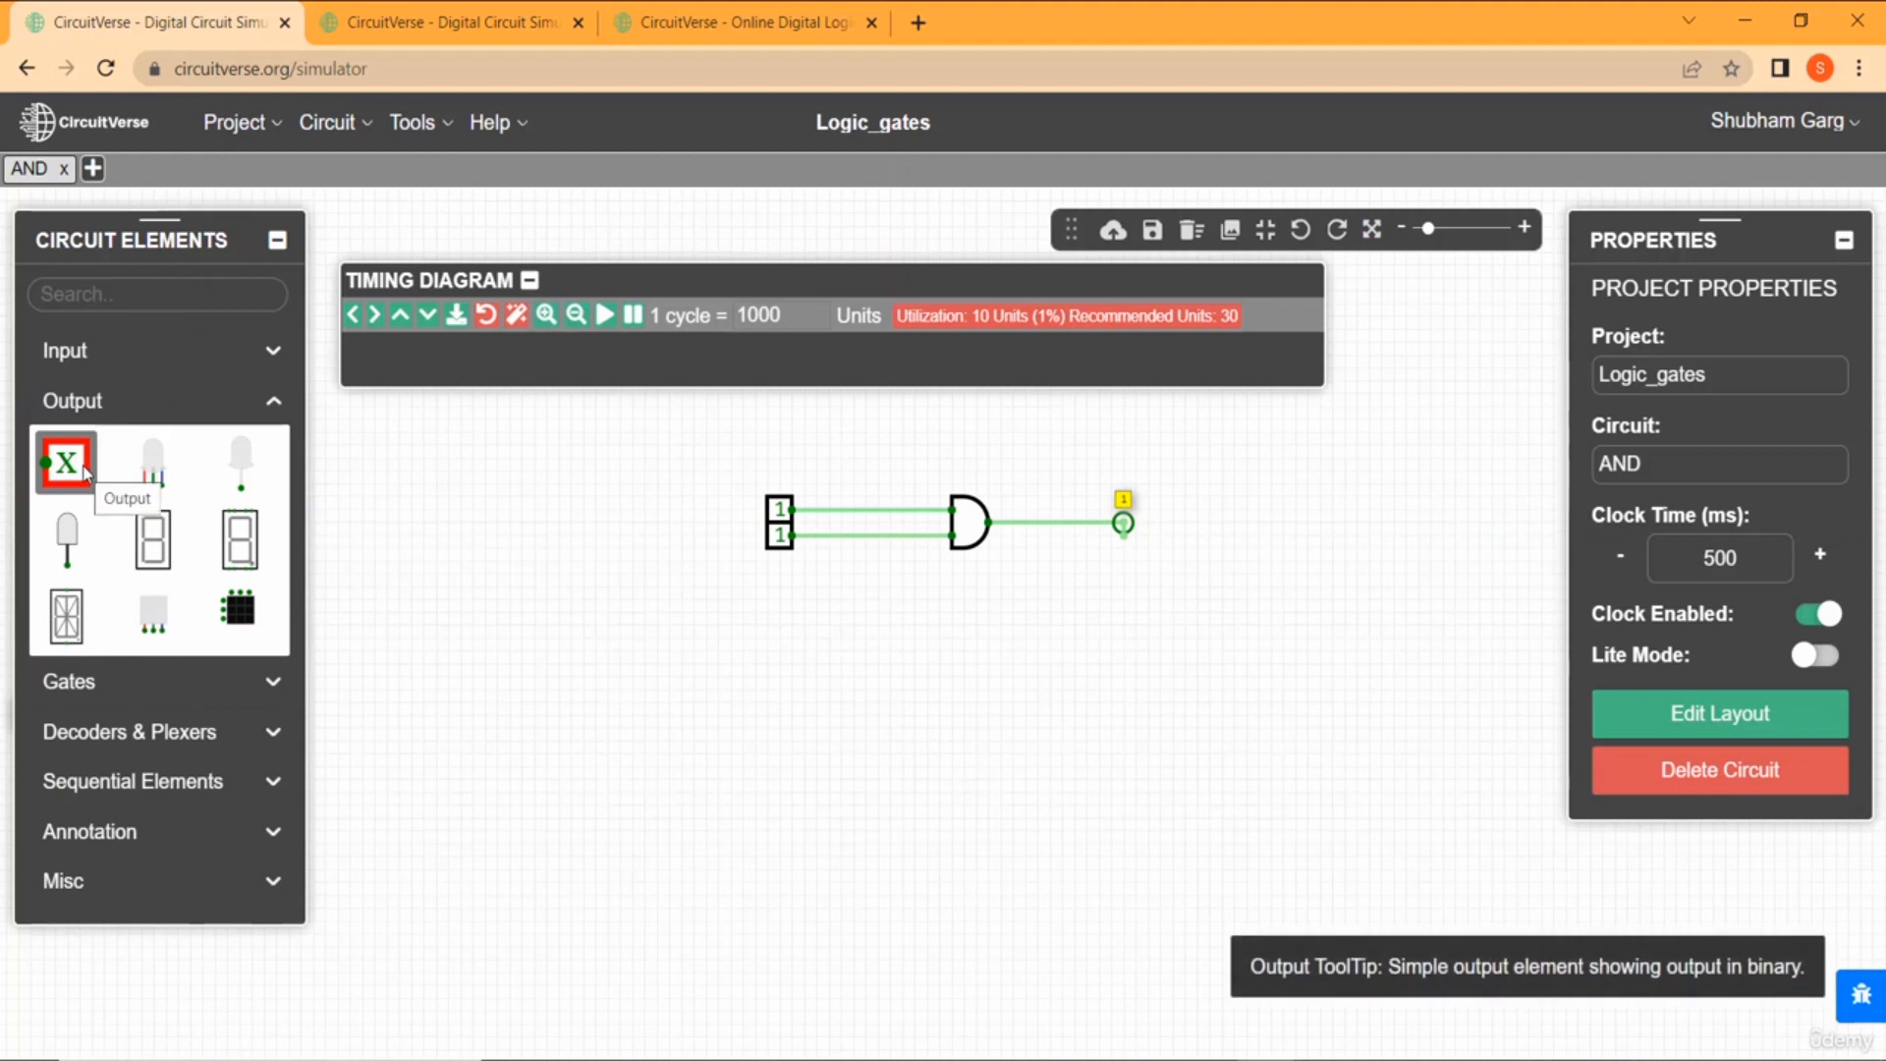
{"action": "left_click", "coordinate": [84, 474]}
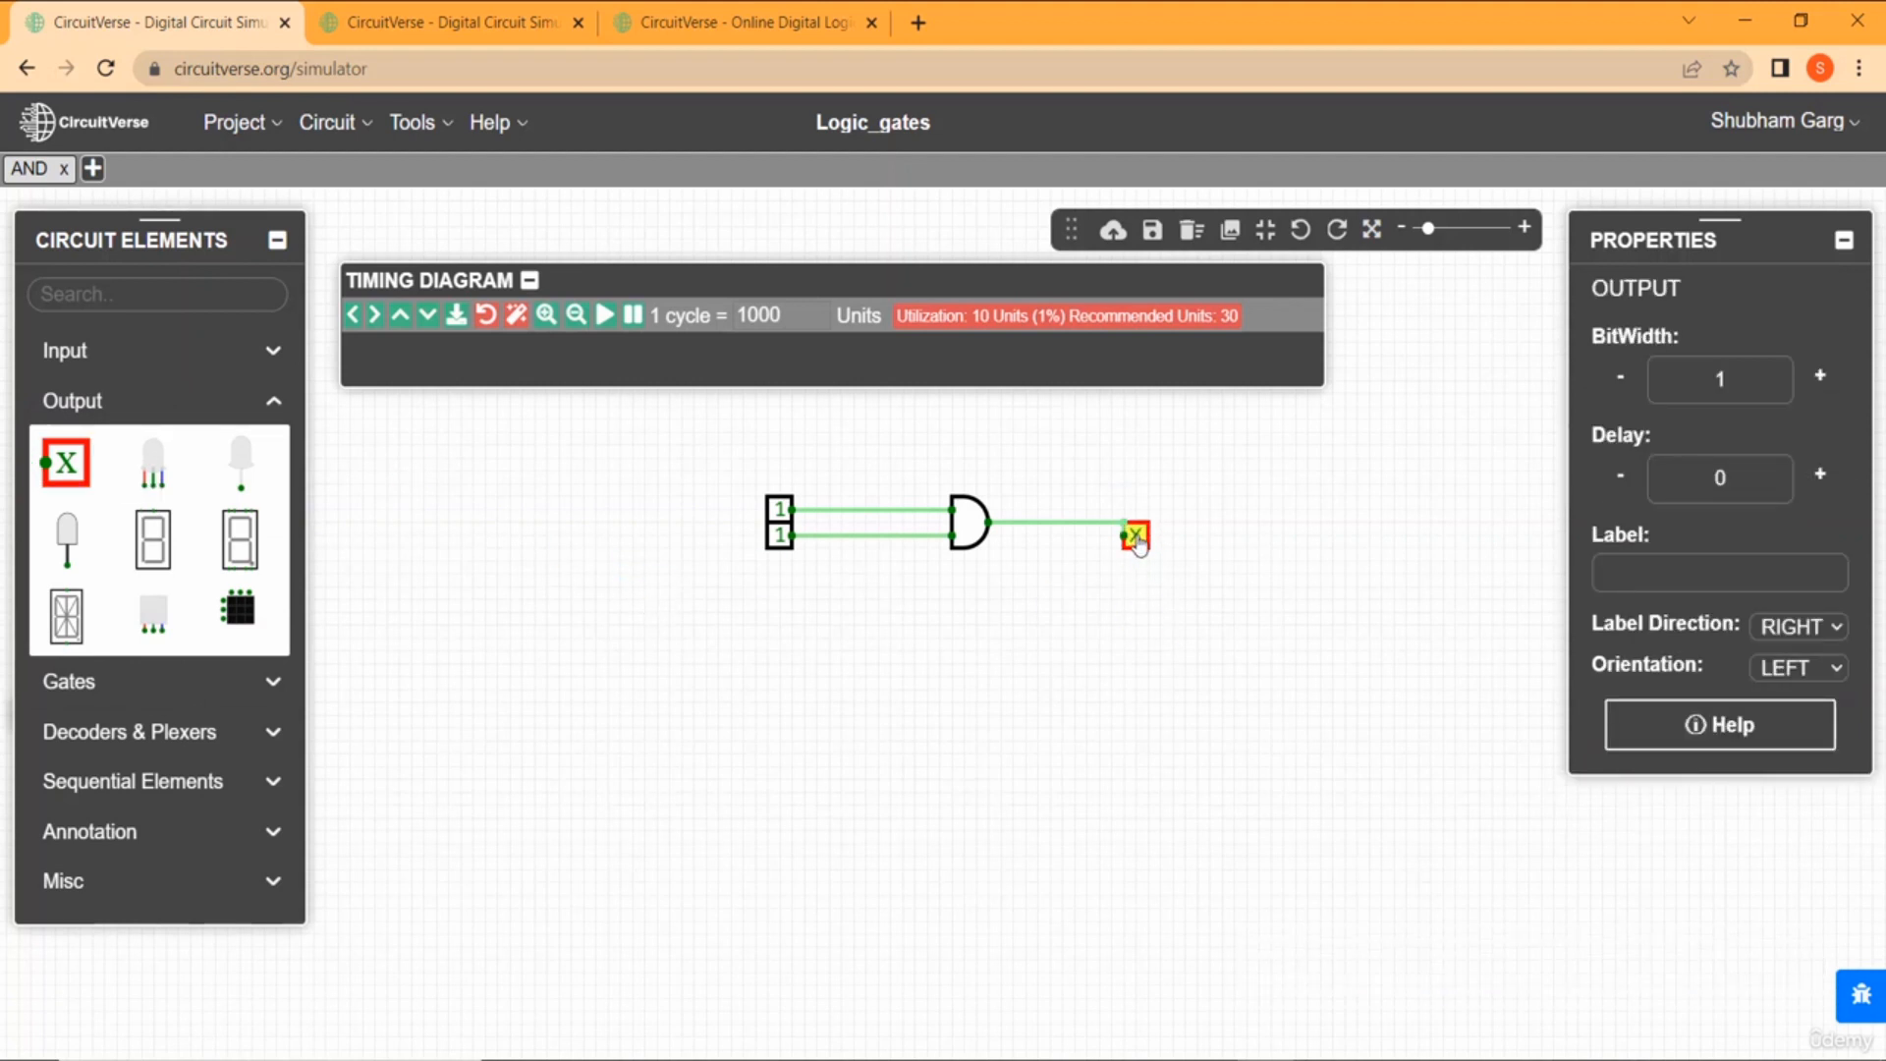
{"action": "left_click", "coordinate": [1137, 542]}
{"action": "left_click", "coordinate": [1160, 619]}
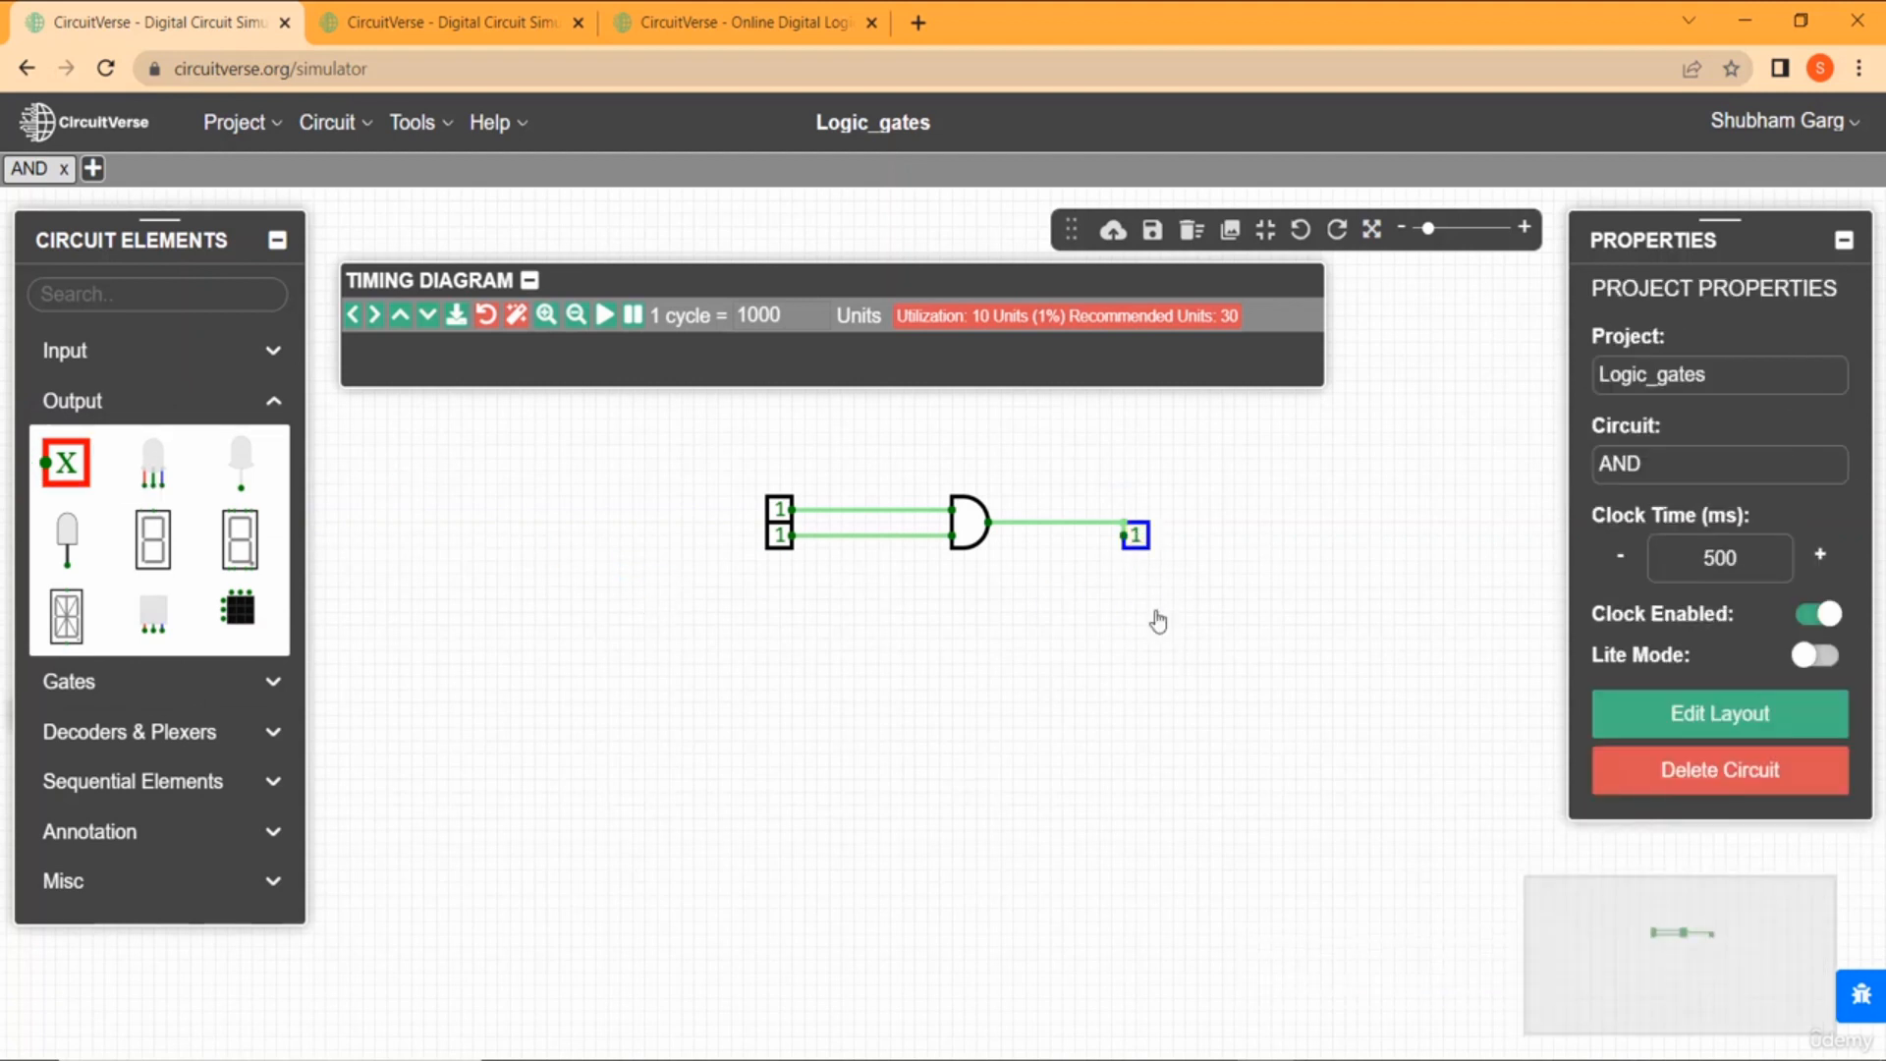
Place a flag on the AND gate's upper input wire and a second flag below the two input wires.
{"action": "left_click", "coordinate": [197, 879]}
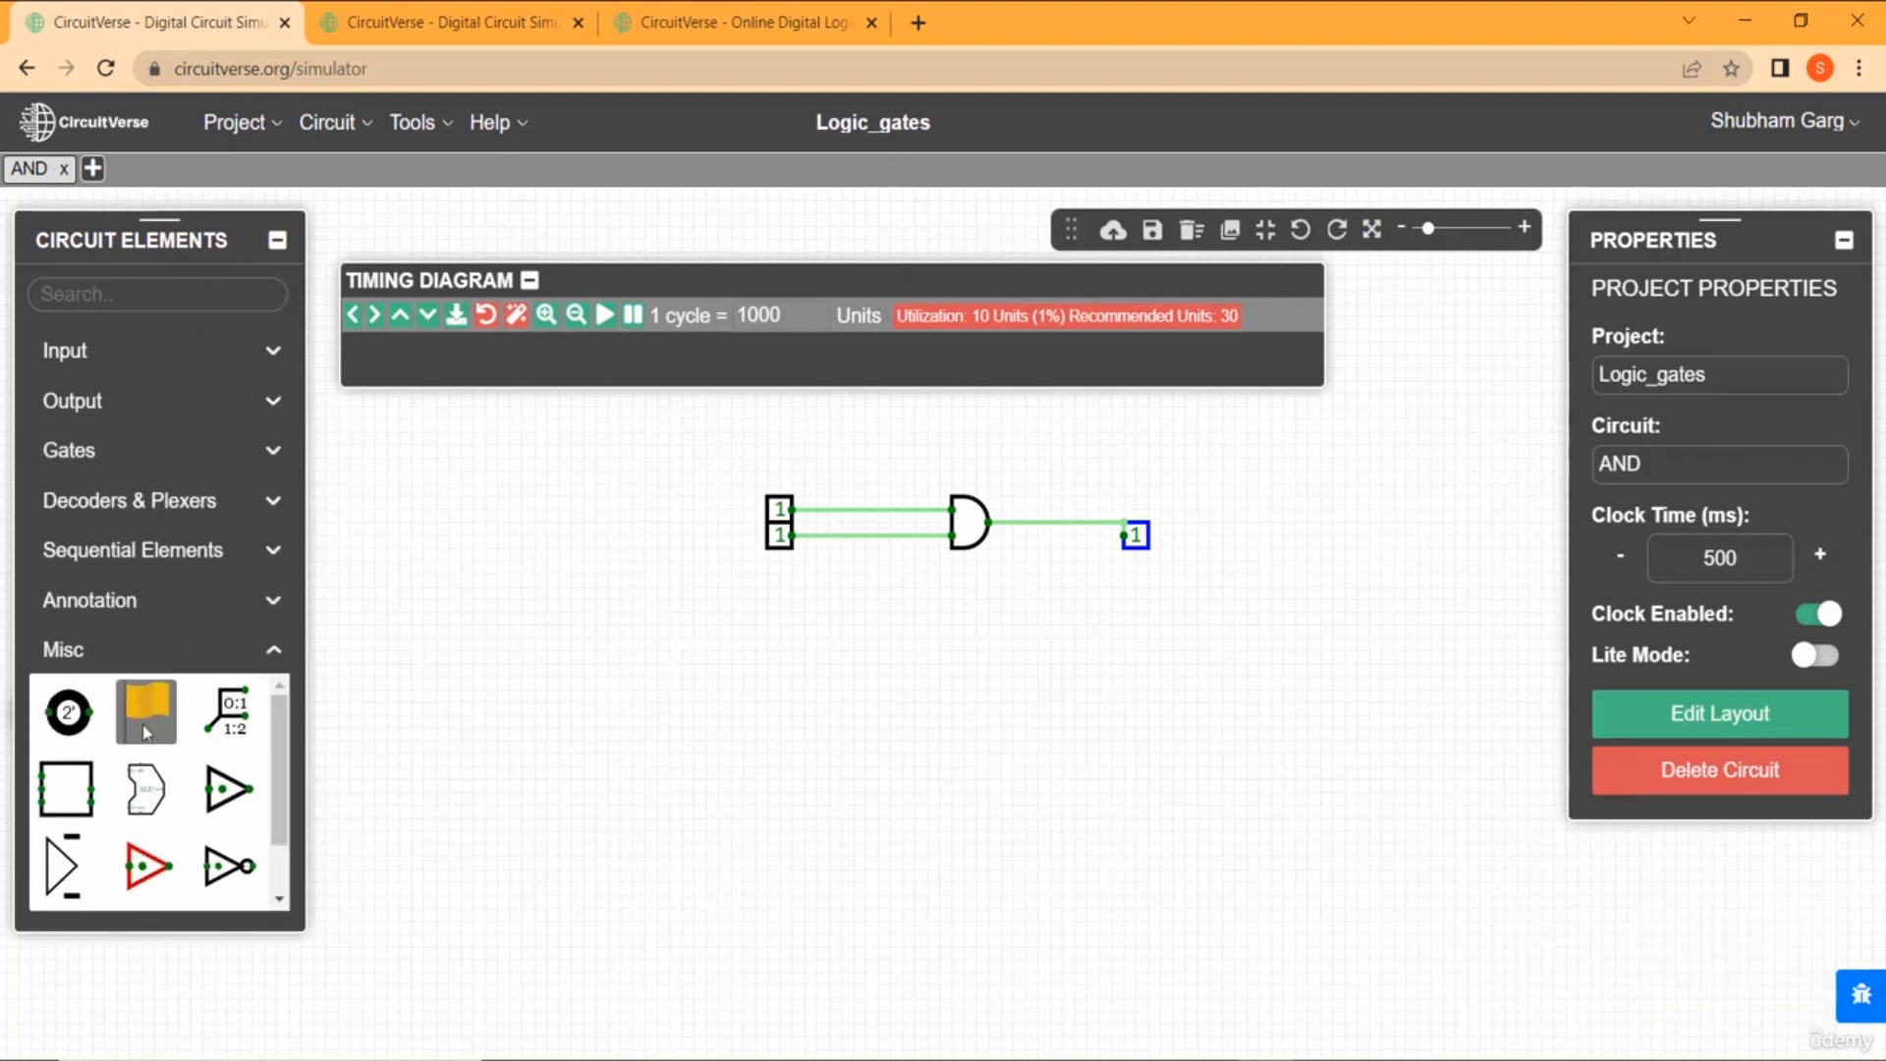
{"action": "left_click", "coordinate": [146, 731]}
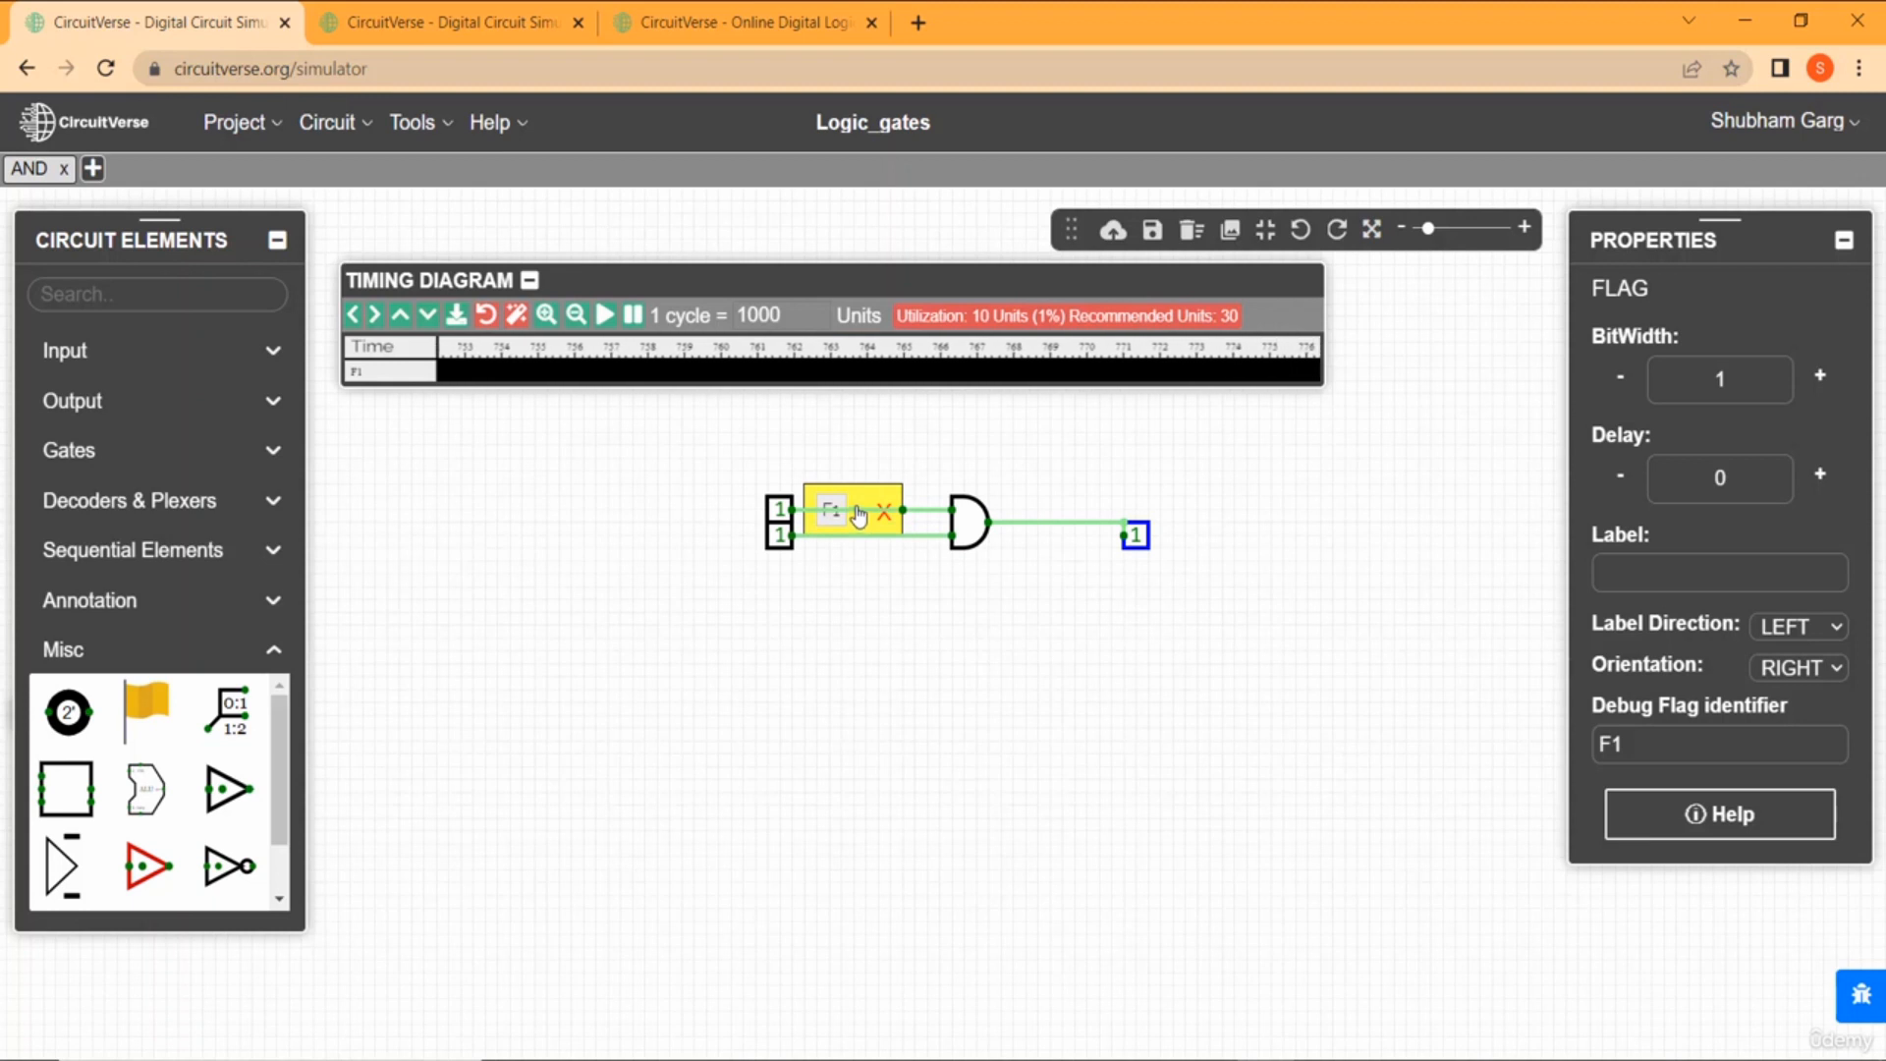
{"action": "left_click", "coordinate": [148, 705]}
{"action": "right_click", "coordinate": [828, 617]}
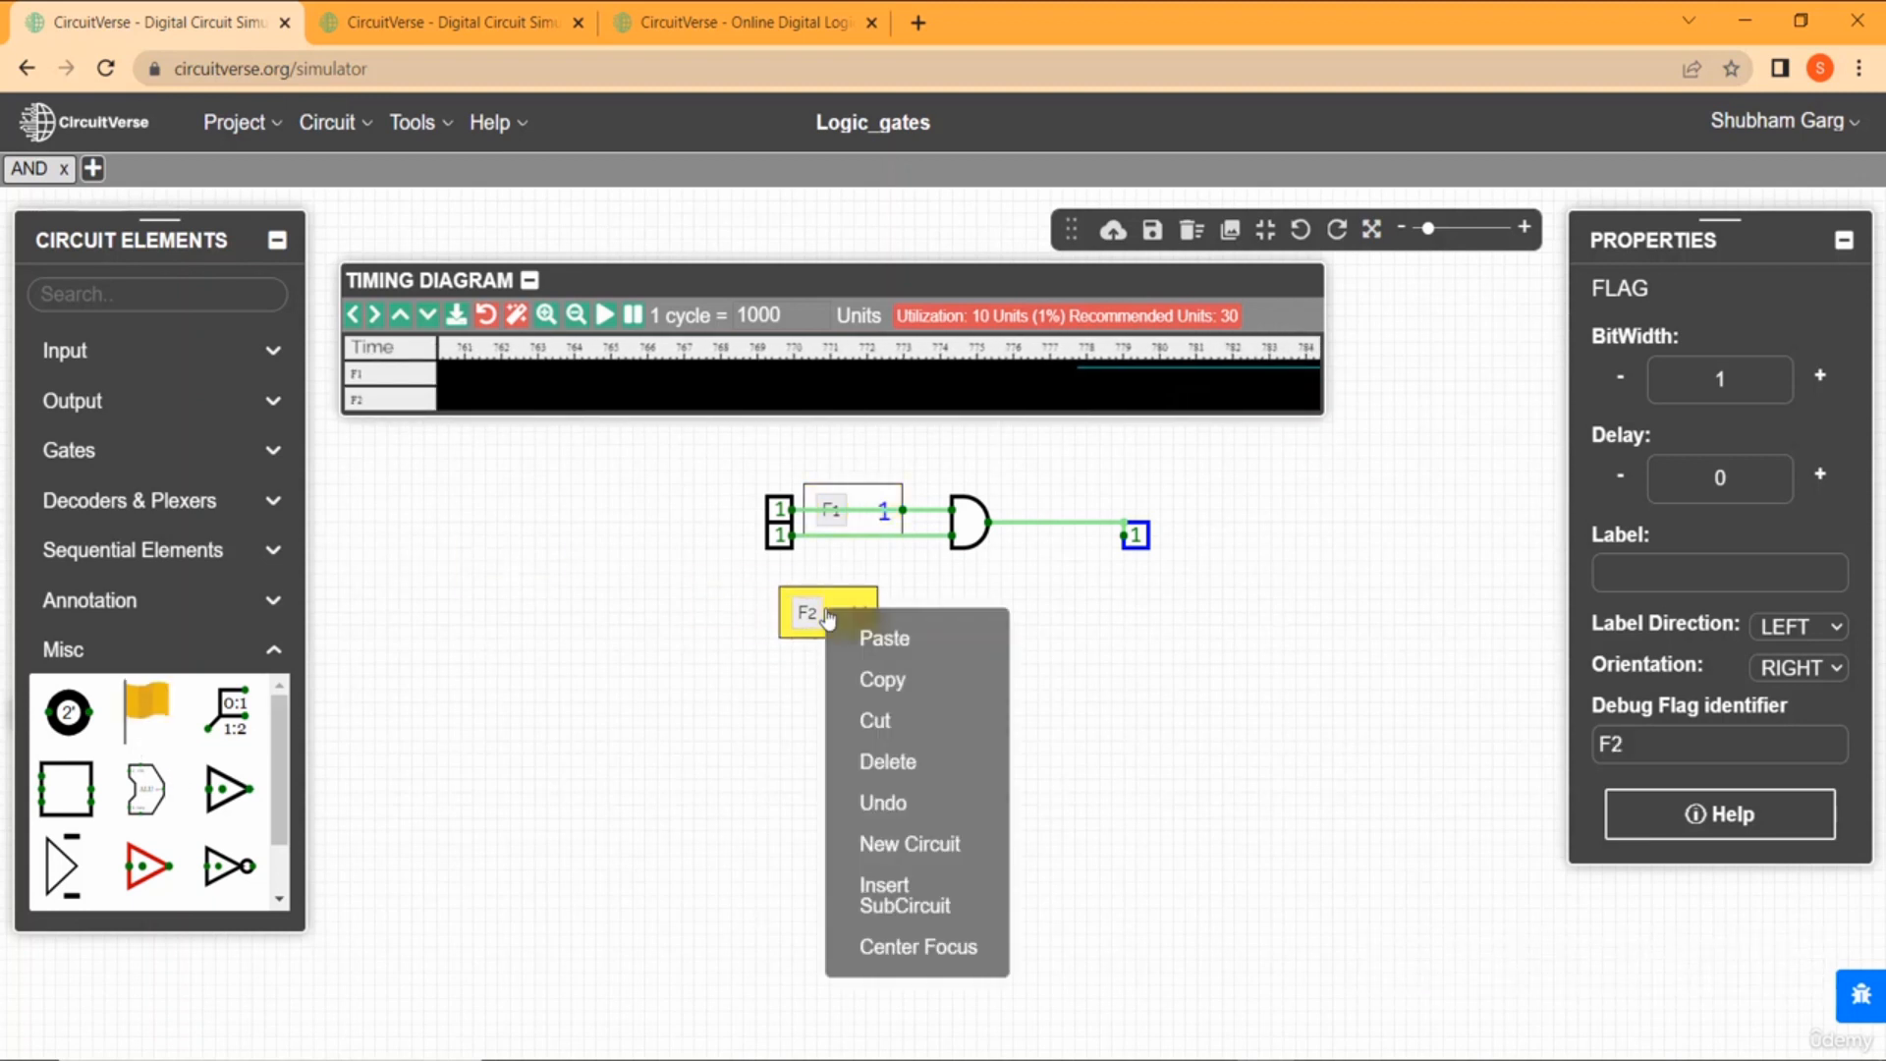
{"action": "left_click", "coordinate": [823, 617]}
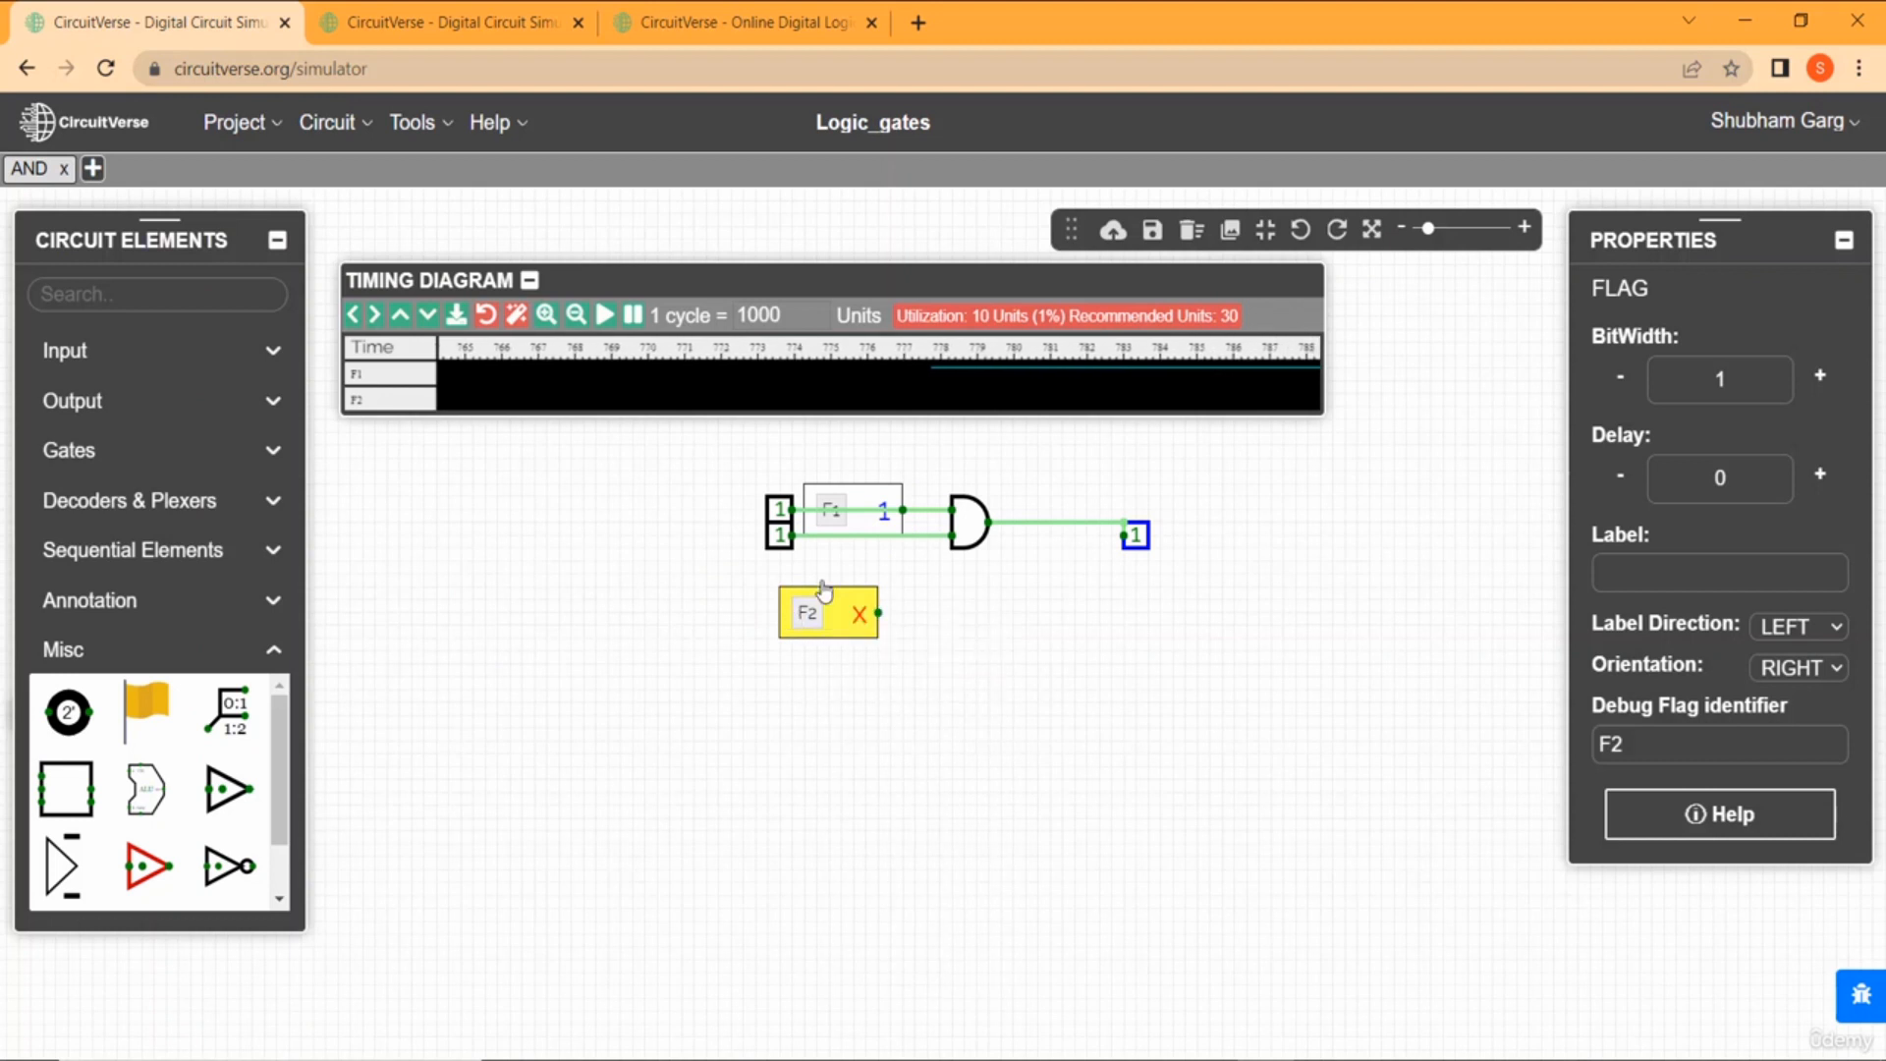
Set the second flag's orientation to UP and attach its node to the AND gate's lower input wire.
{"action": "left_click_drag", "start_coordinate": [803, 615], "coordinate": [845, 616]}
{"action": "key", "text": "Left"}
{"action": "key", "text": "Up"}
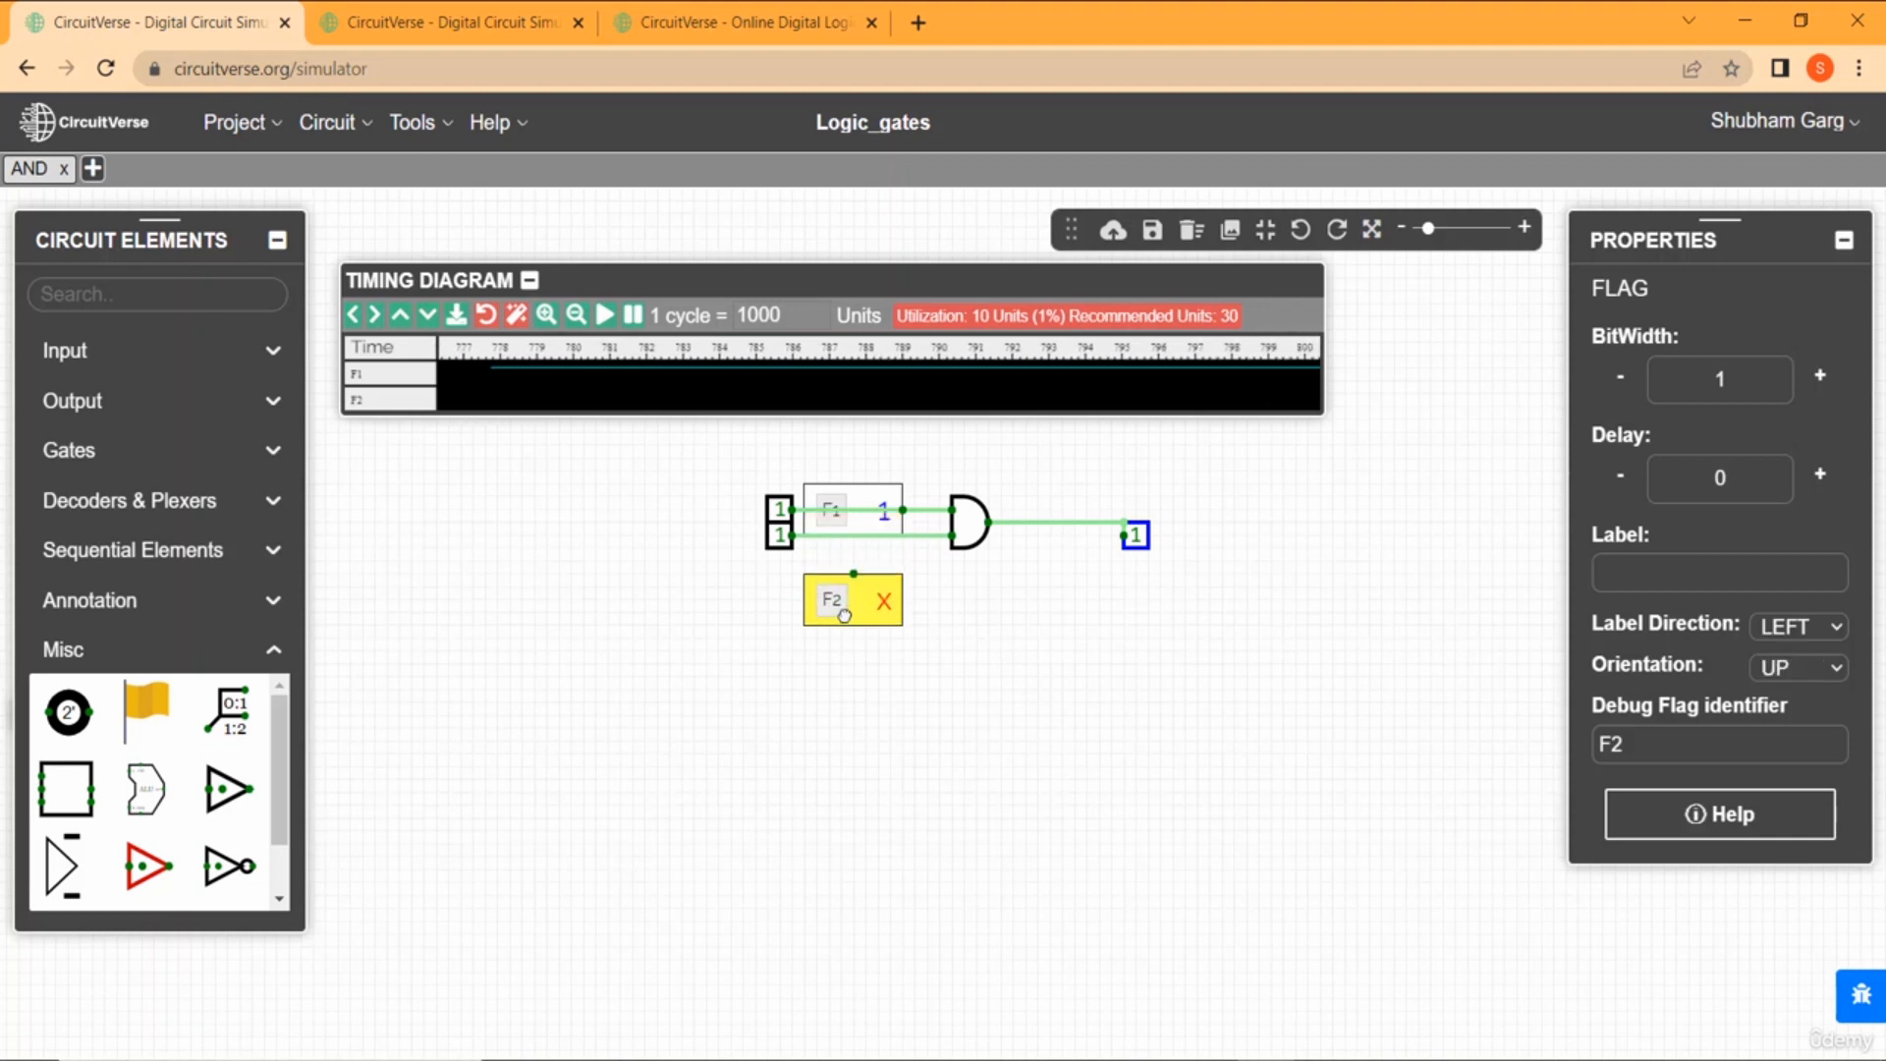
{"action": "key", "text": "Right"}
{"action": "key", "text": "Down"}
{"action": "key", "text": "Down"}
{"action": "key", "text": "Down"}
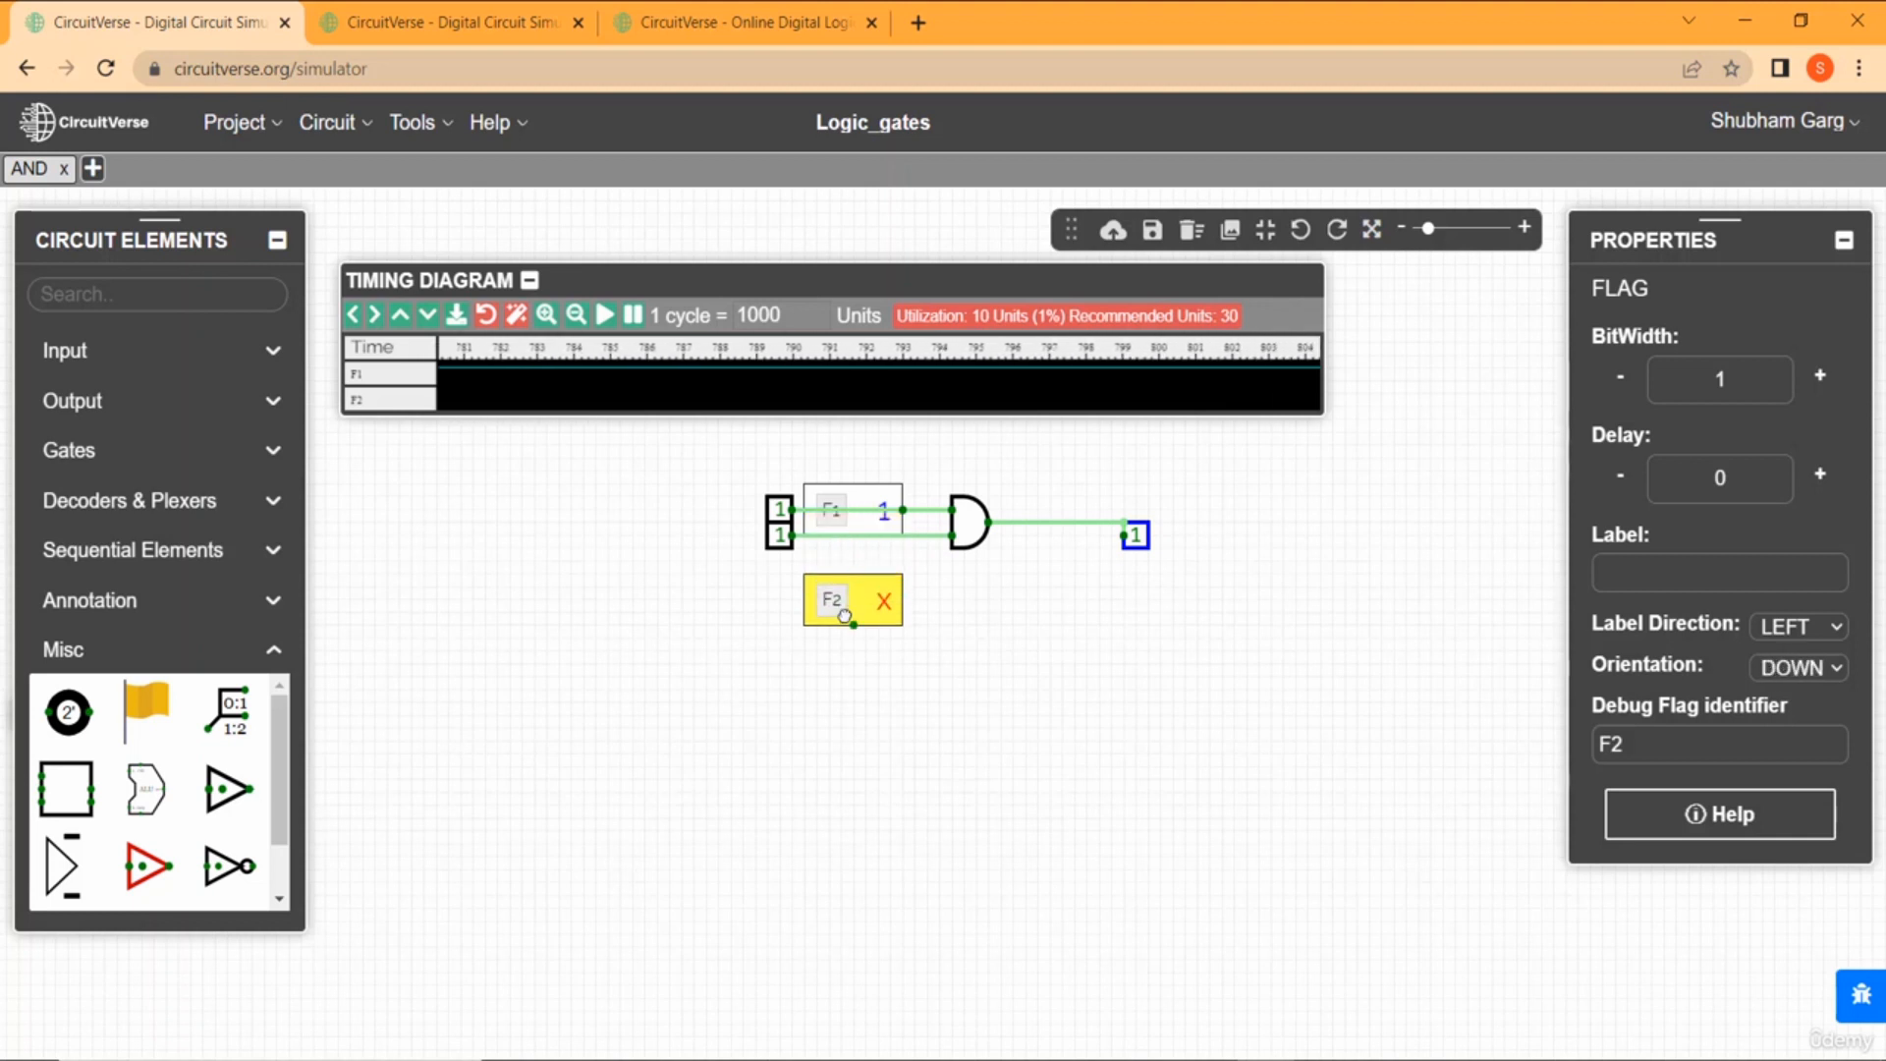
{"action": "key", "text": "Right"}
{"action": "key", "text": "Down"}
{"action": "left_click", "coordinate": [1797, 670]}
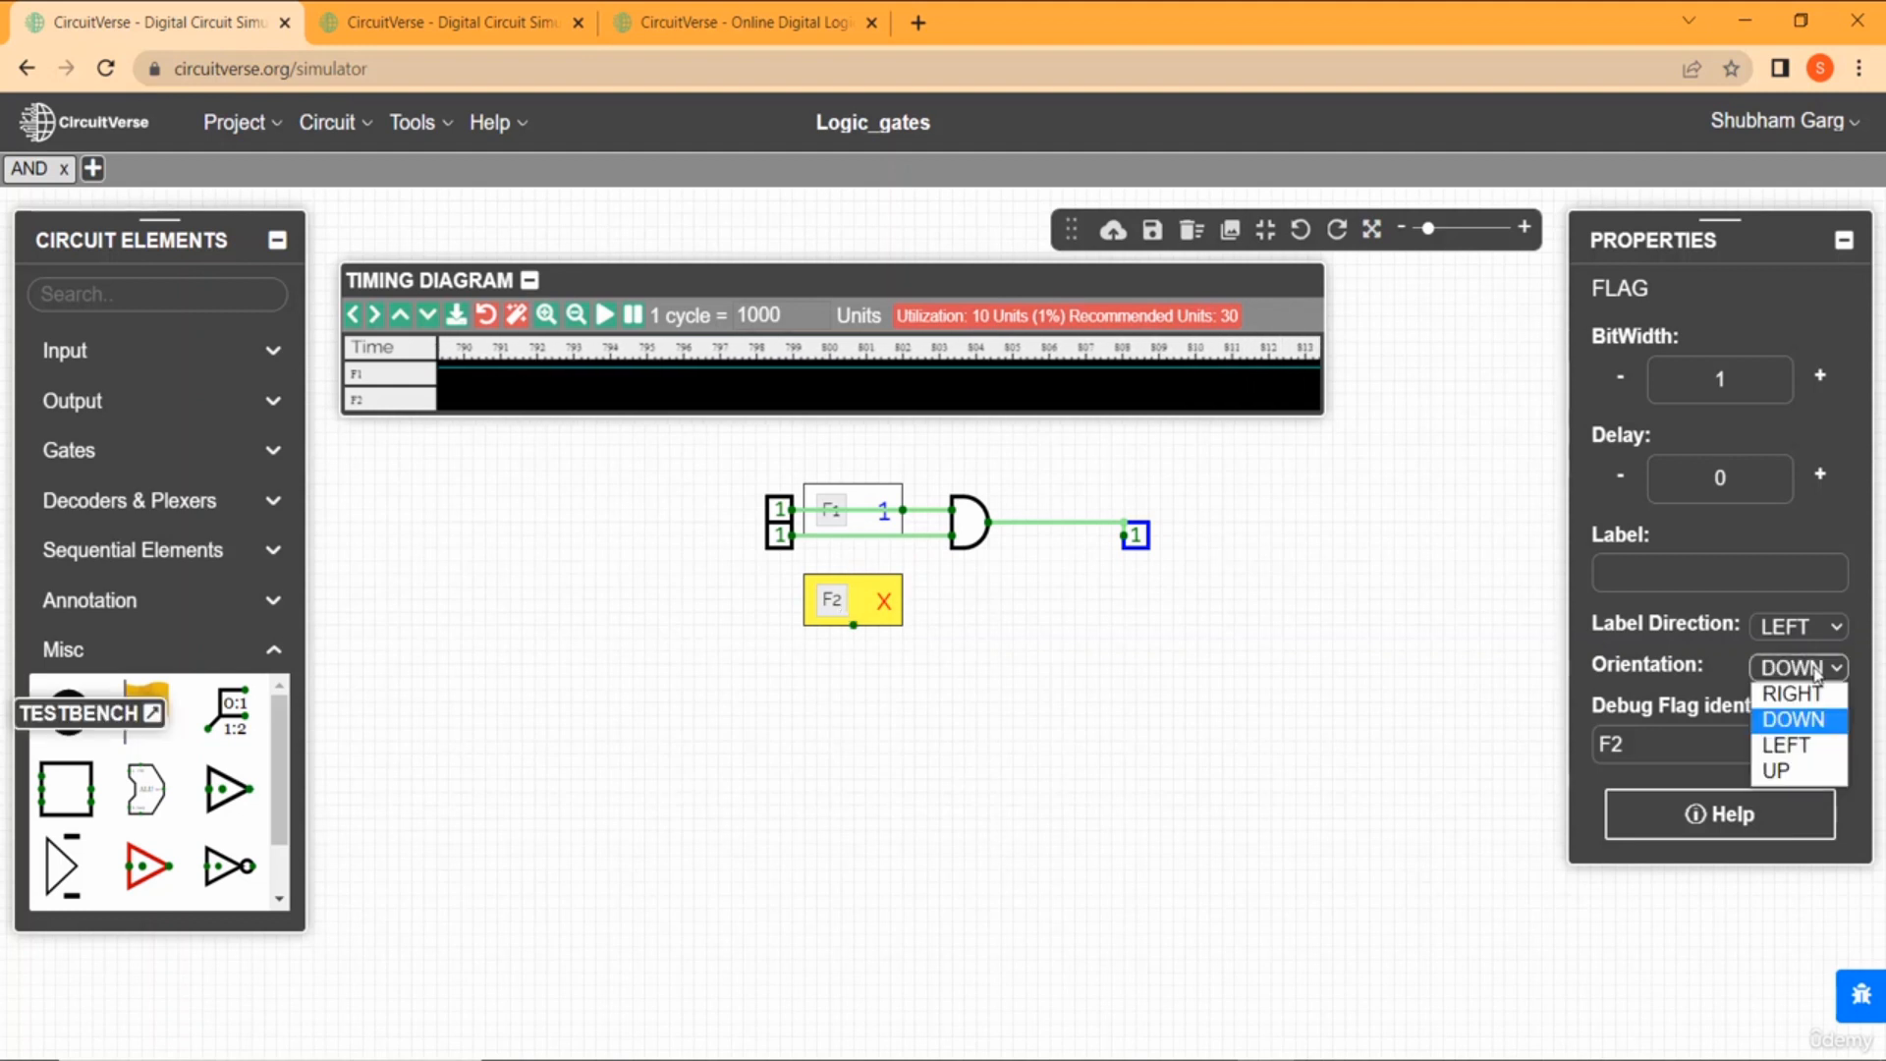
{"action": "left_click", "coordinate": [1798, 773]}
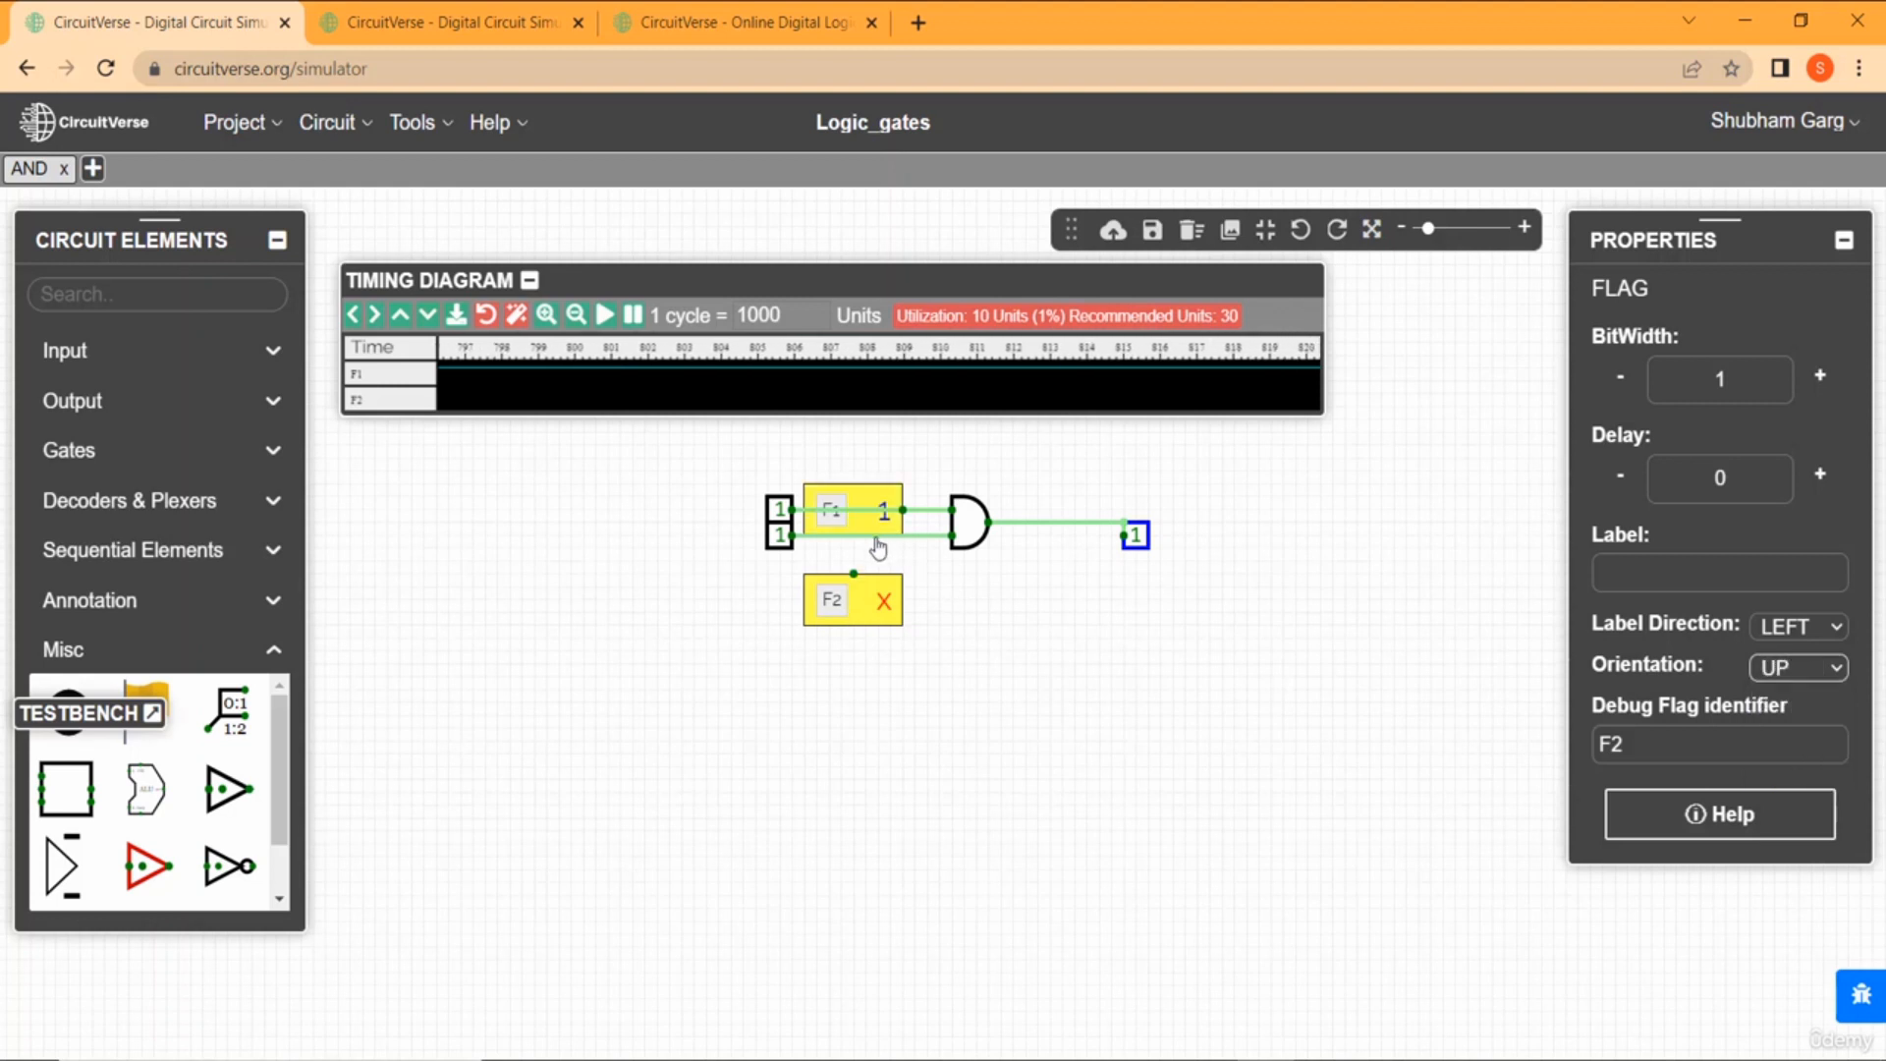
{"action": "mouse_move", "coordinate": [855, 597]}
{"action": "left_mouse_down"}
{"action": "mouse_move", "coordinate": [880, 583]}
{"action": "mouse_move", "coordinate": [850, 561]}
{"action": "left_mouse_up"}
{"action": "left_click", "coordinate": [892, 682]}
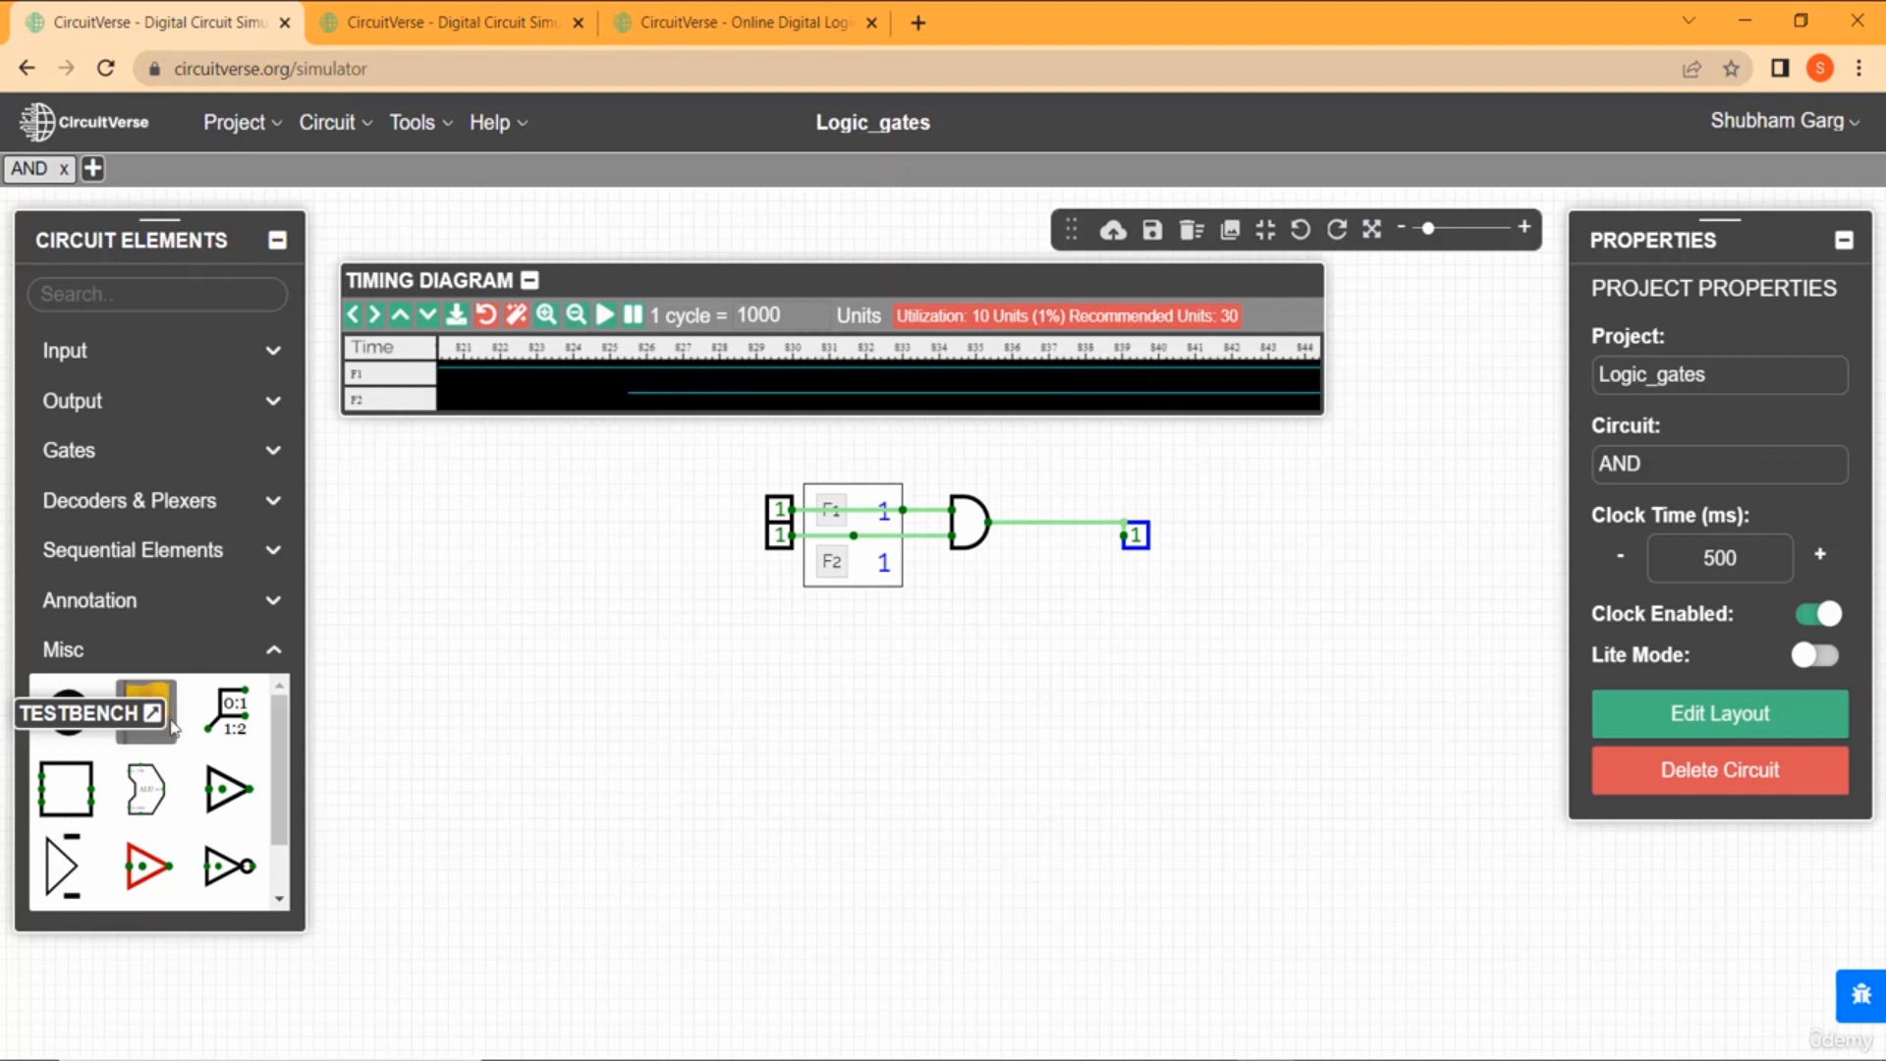
Move the Testbench panel clear of the circuit elements and place a third flag on the AND gate's output wire.
{"action": "left_click_drag", "start_coordinate": [84, 713], "coordinate": [85, 977]}
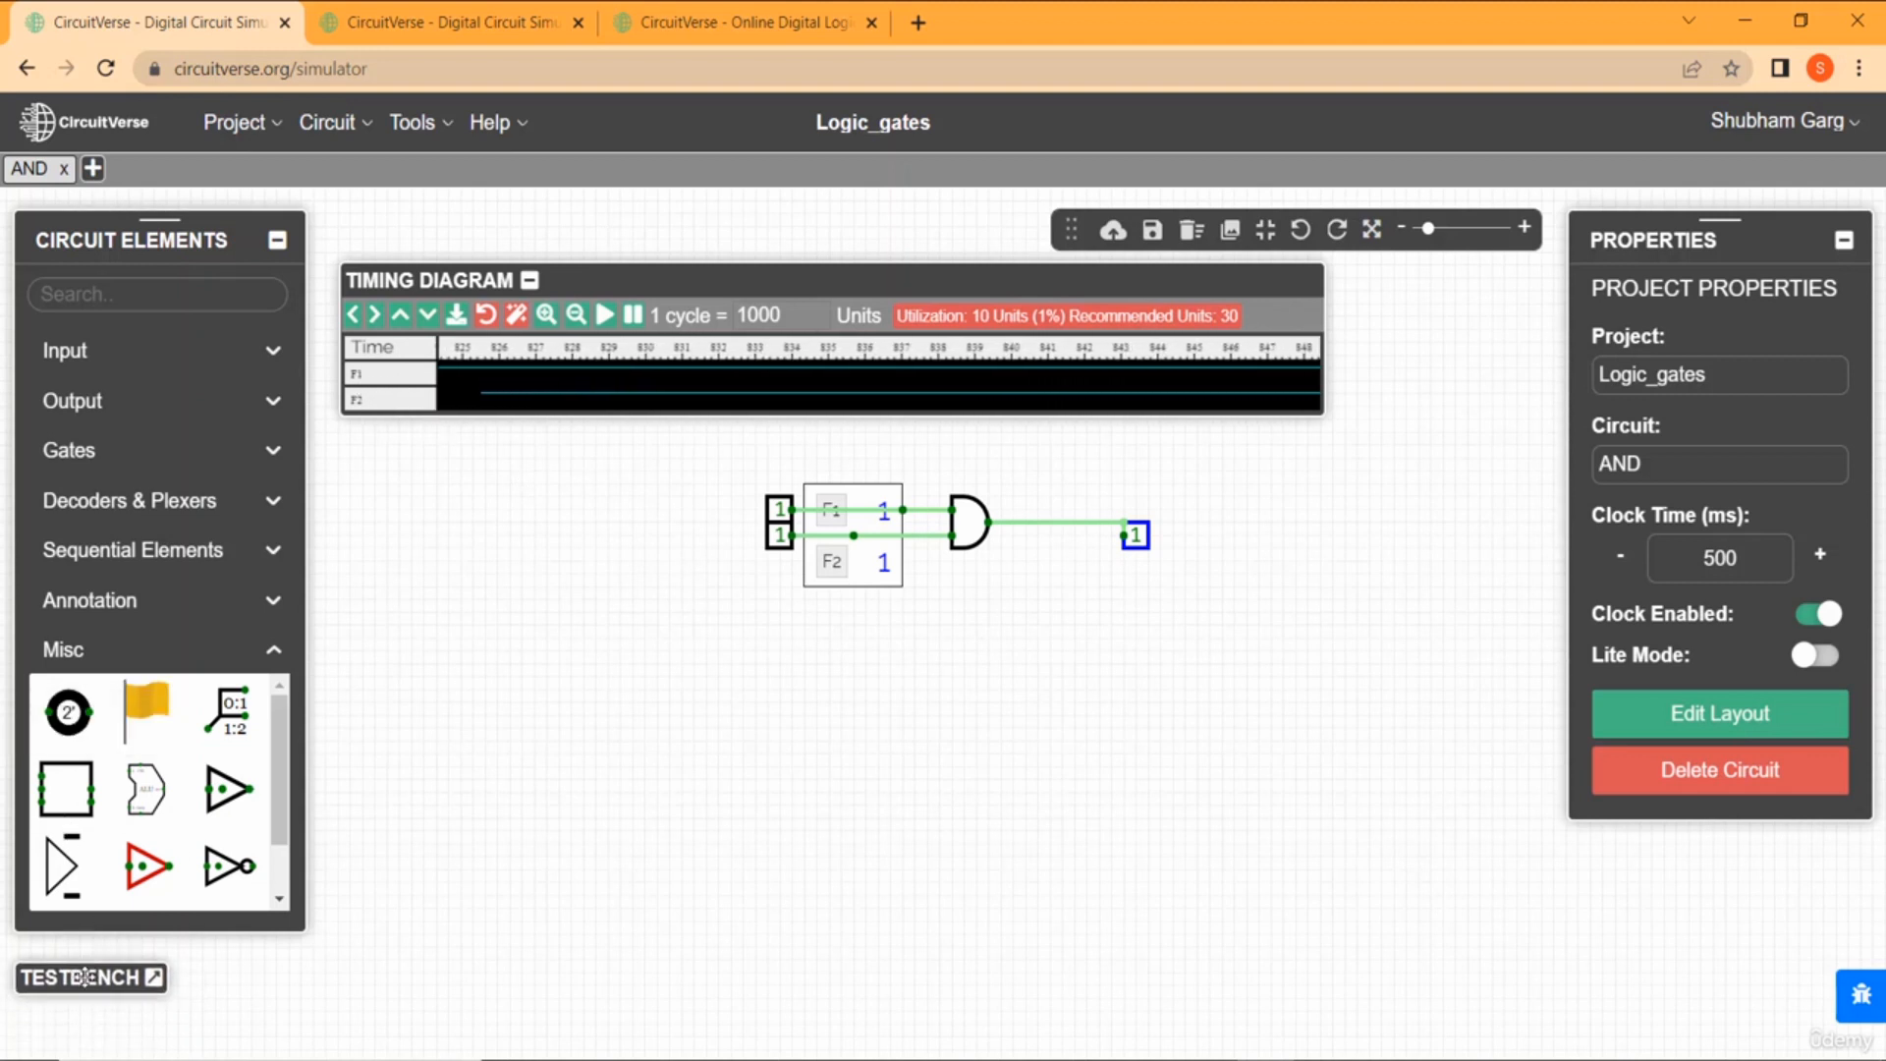
{"action": "left_click_drag", "start_coordinate": [126, 732], "coordinate": [1049, 530]}
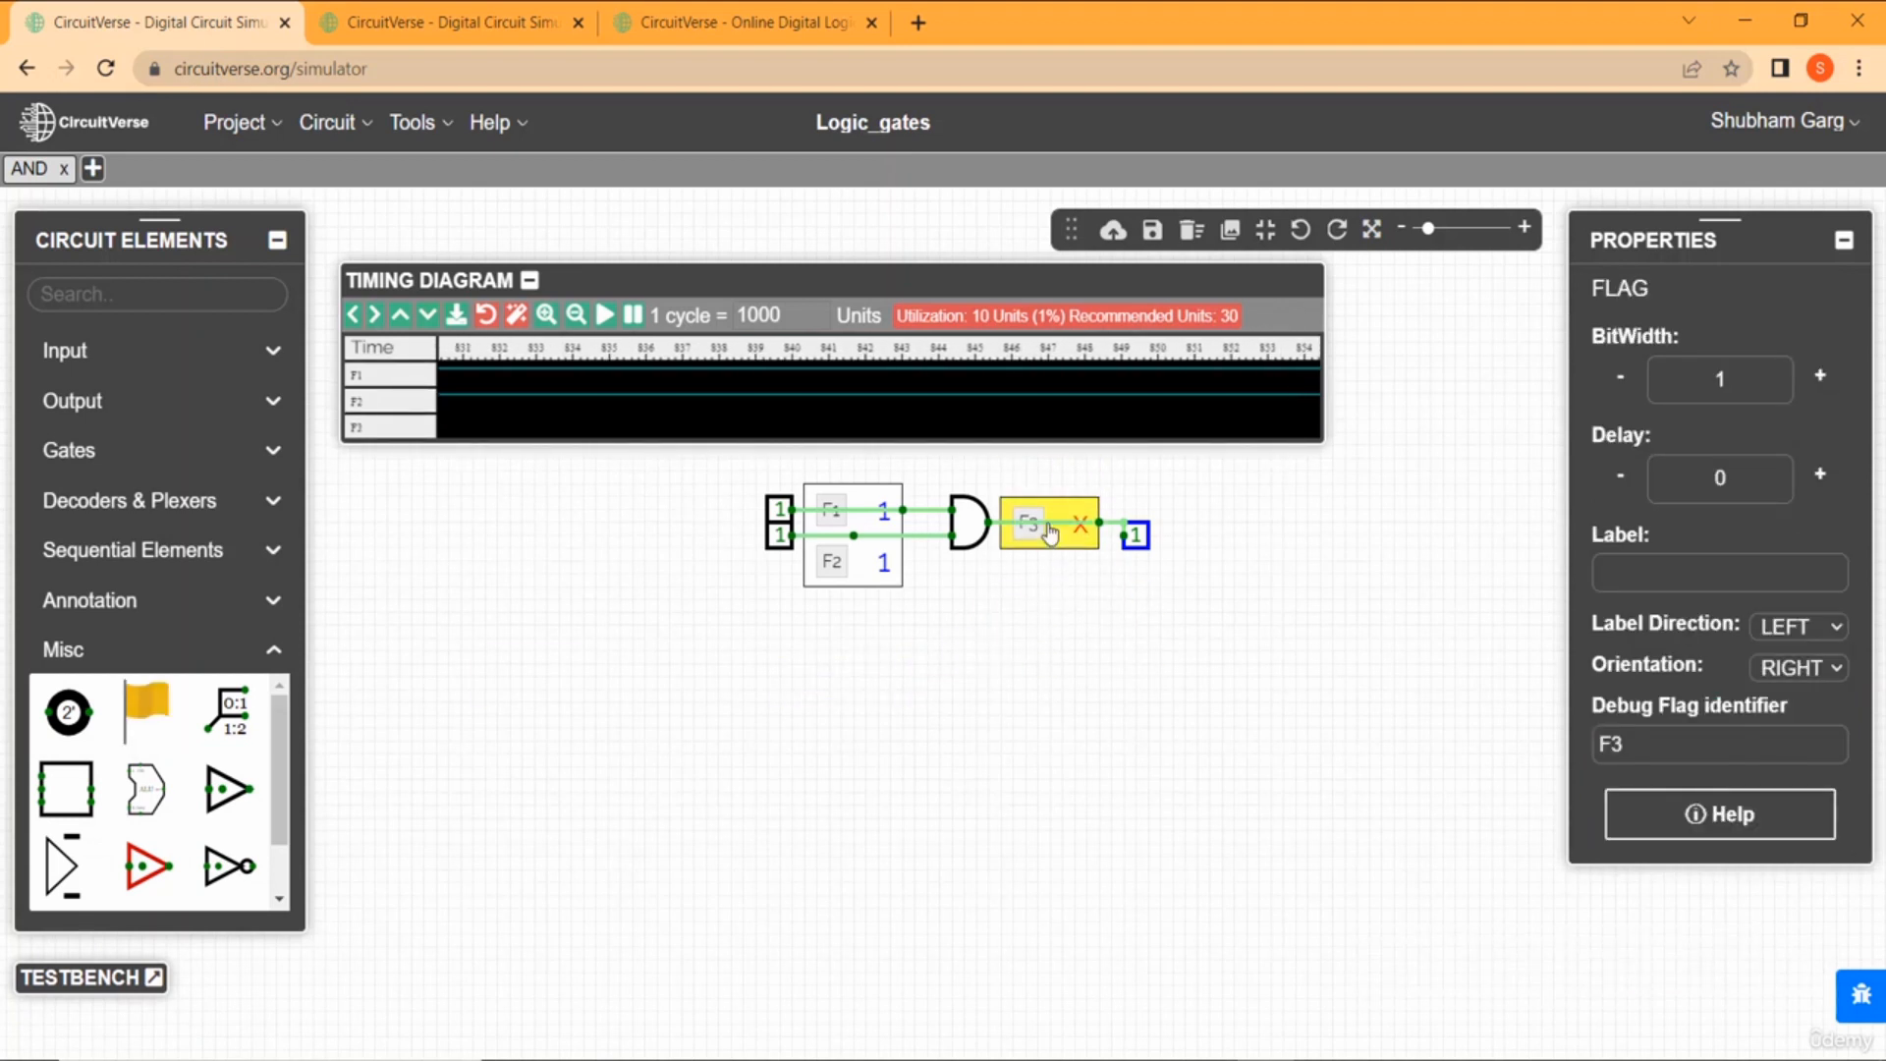
{"action": "left_click", "coordinate": [994, 722]}
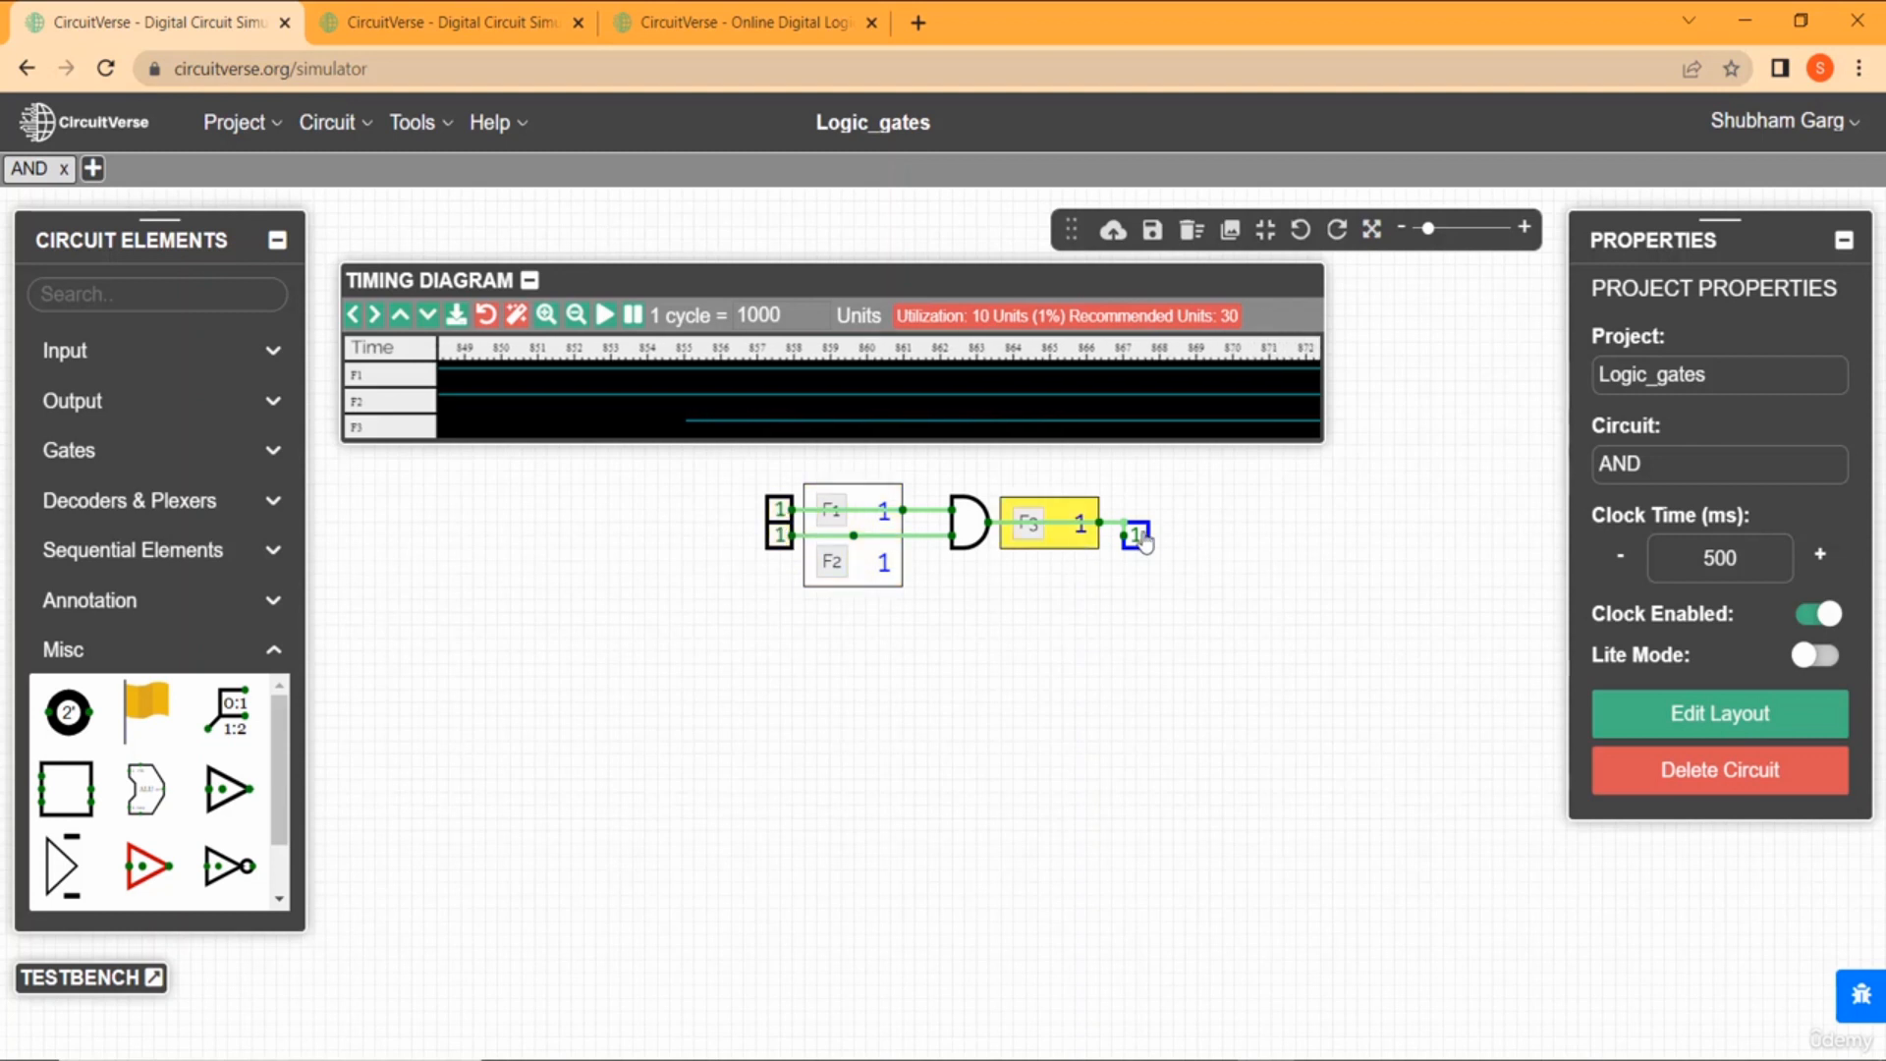
Toggle the two inputs through their 0 and 1 combinations to record waveforms, ending with the upper input at 1 and the lower at 0.
{"action": "left_click", "coordinate": [779, 509]}
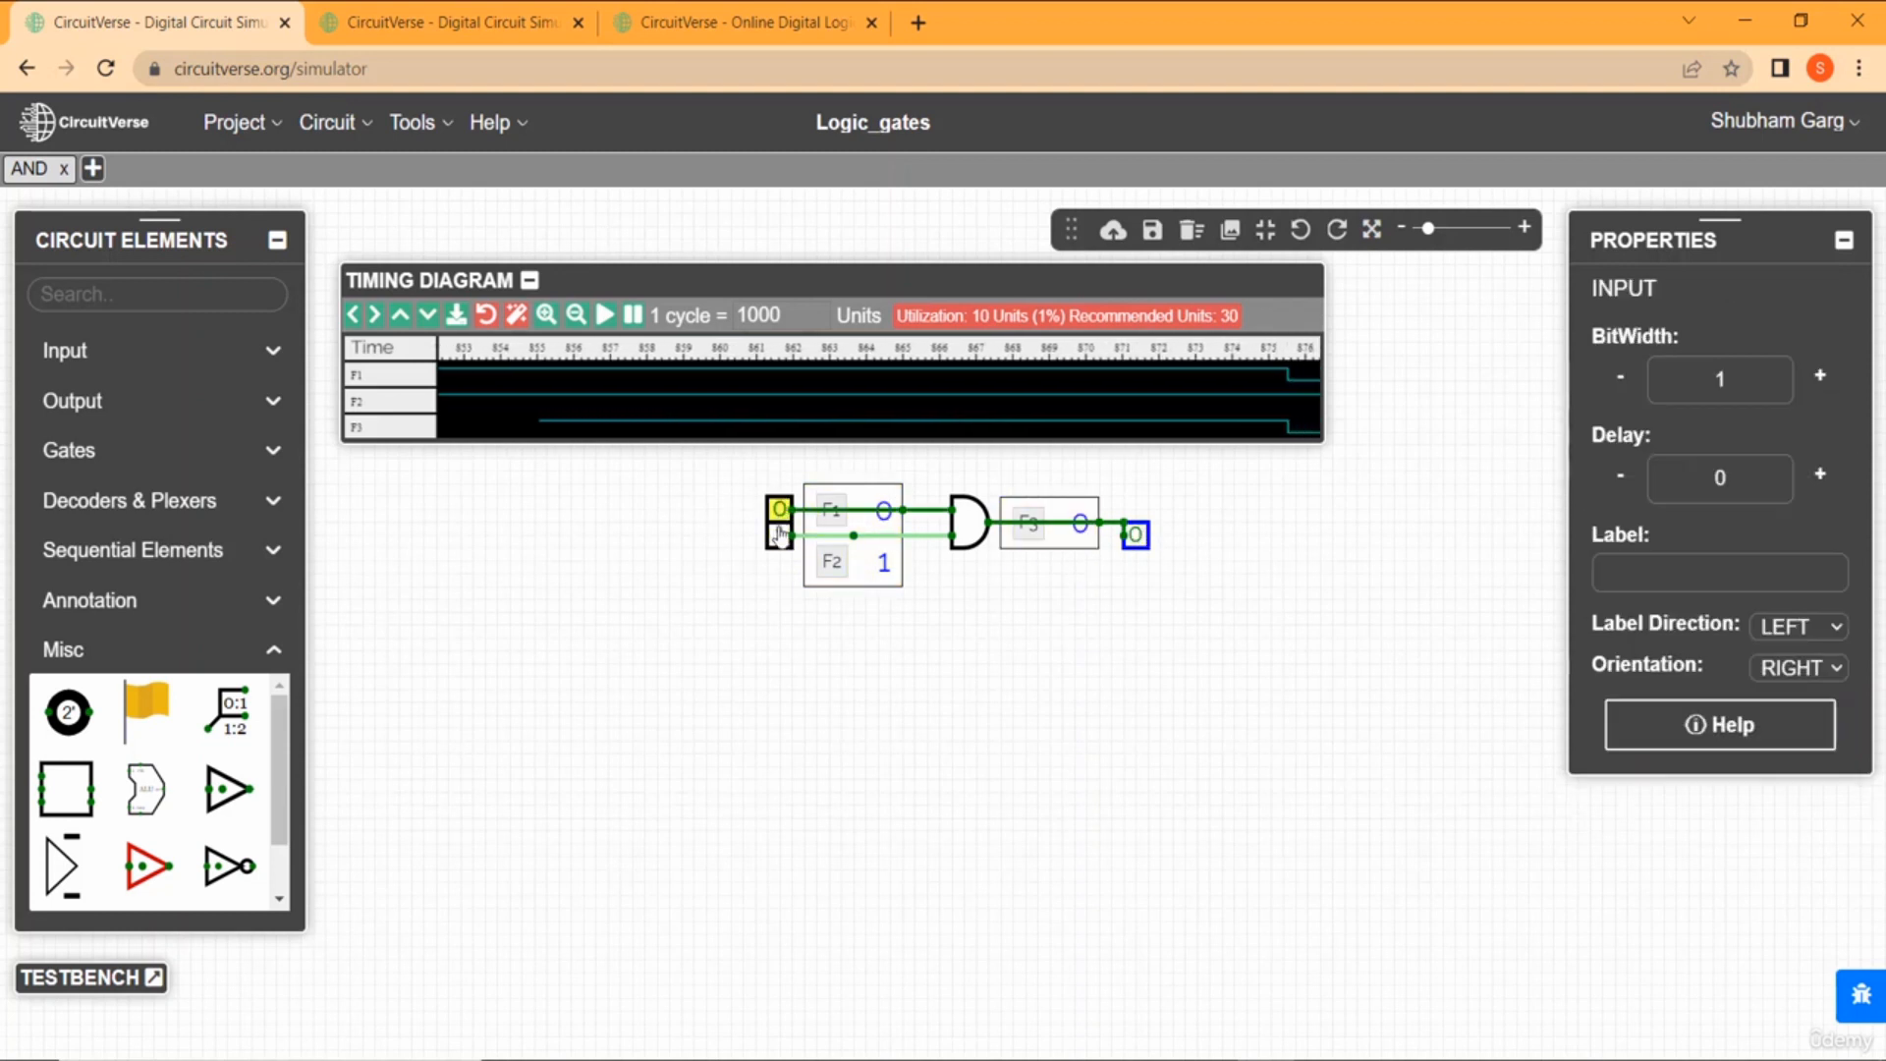
{"action": "left_click", "coordinate": [779, 533]}
{"action": "left_click", "coordinate": [778, 510]}
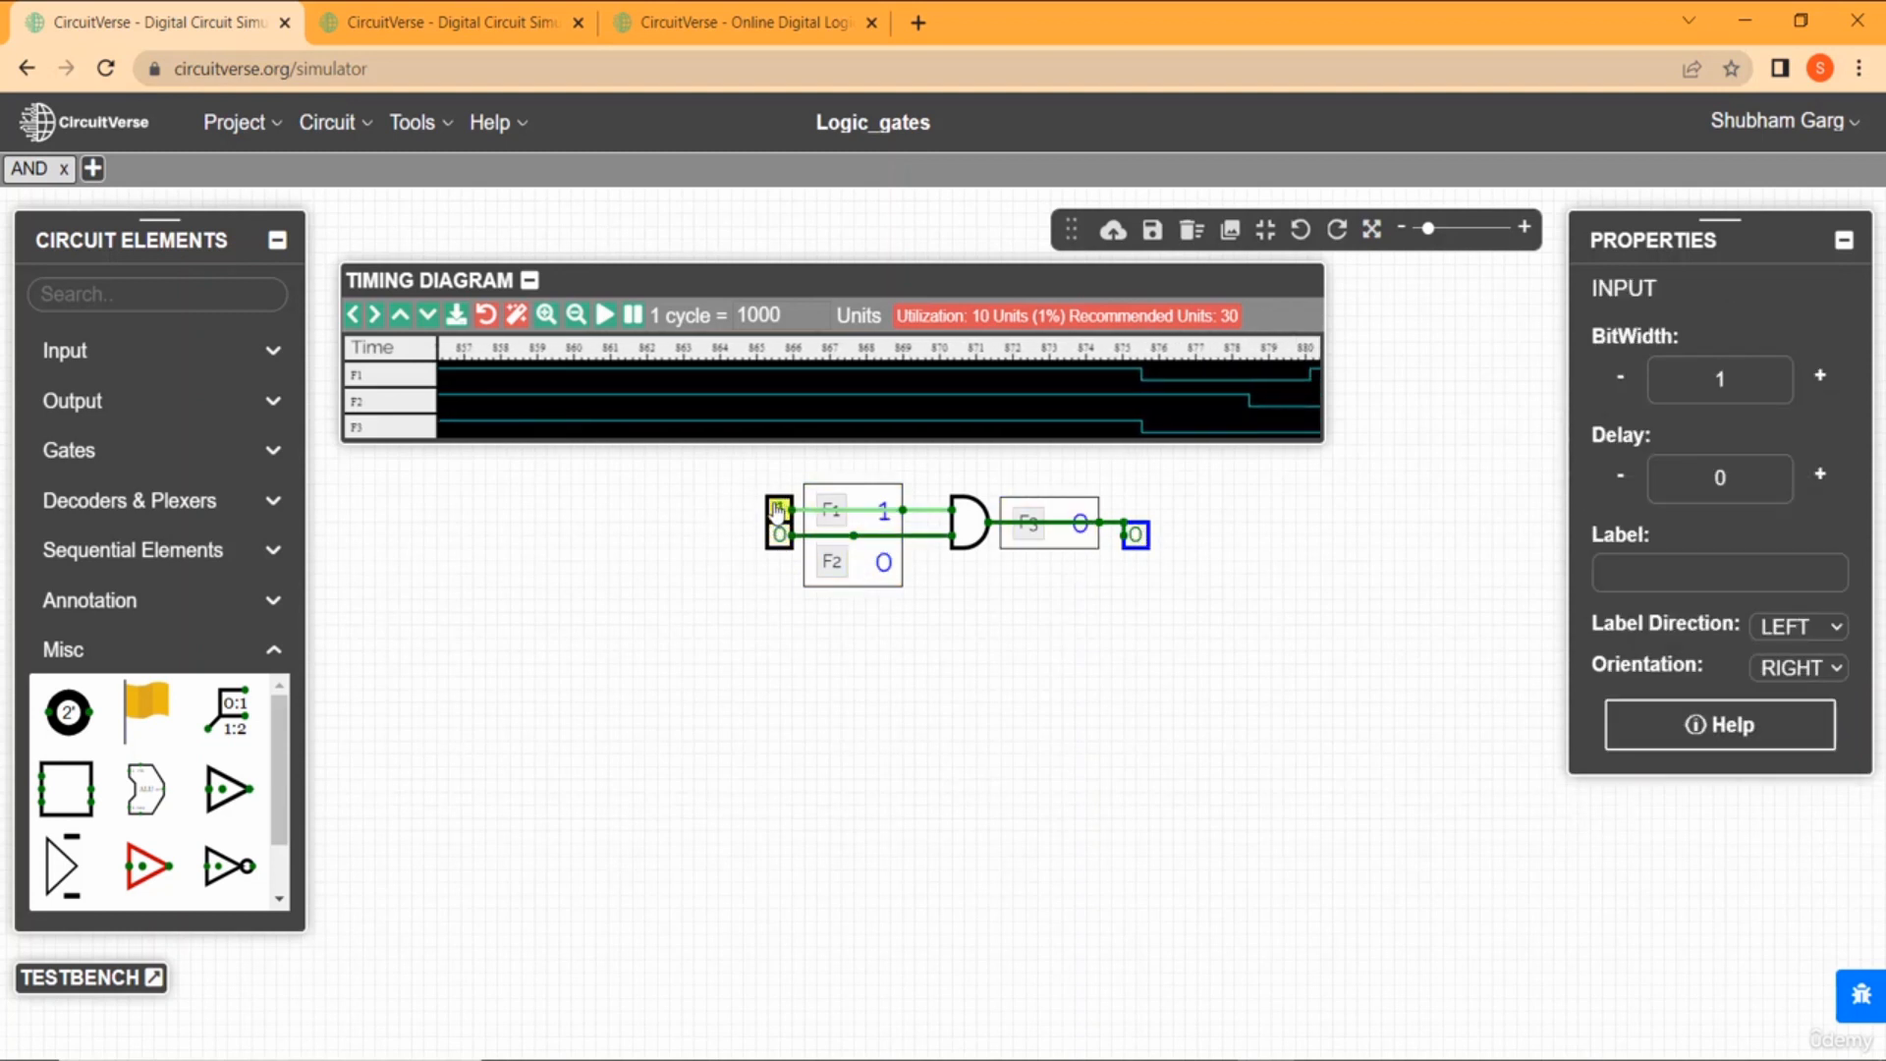
{"action": "left_click", "coordinate": [777, 532]}
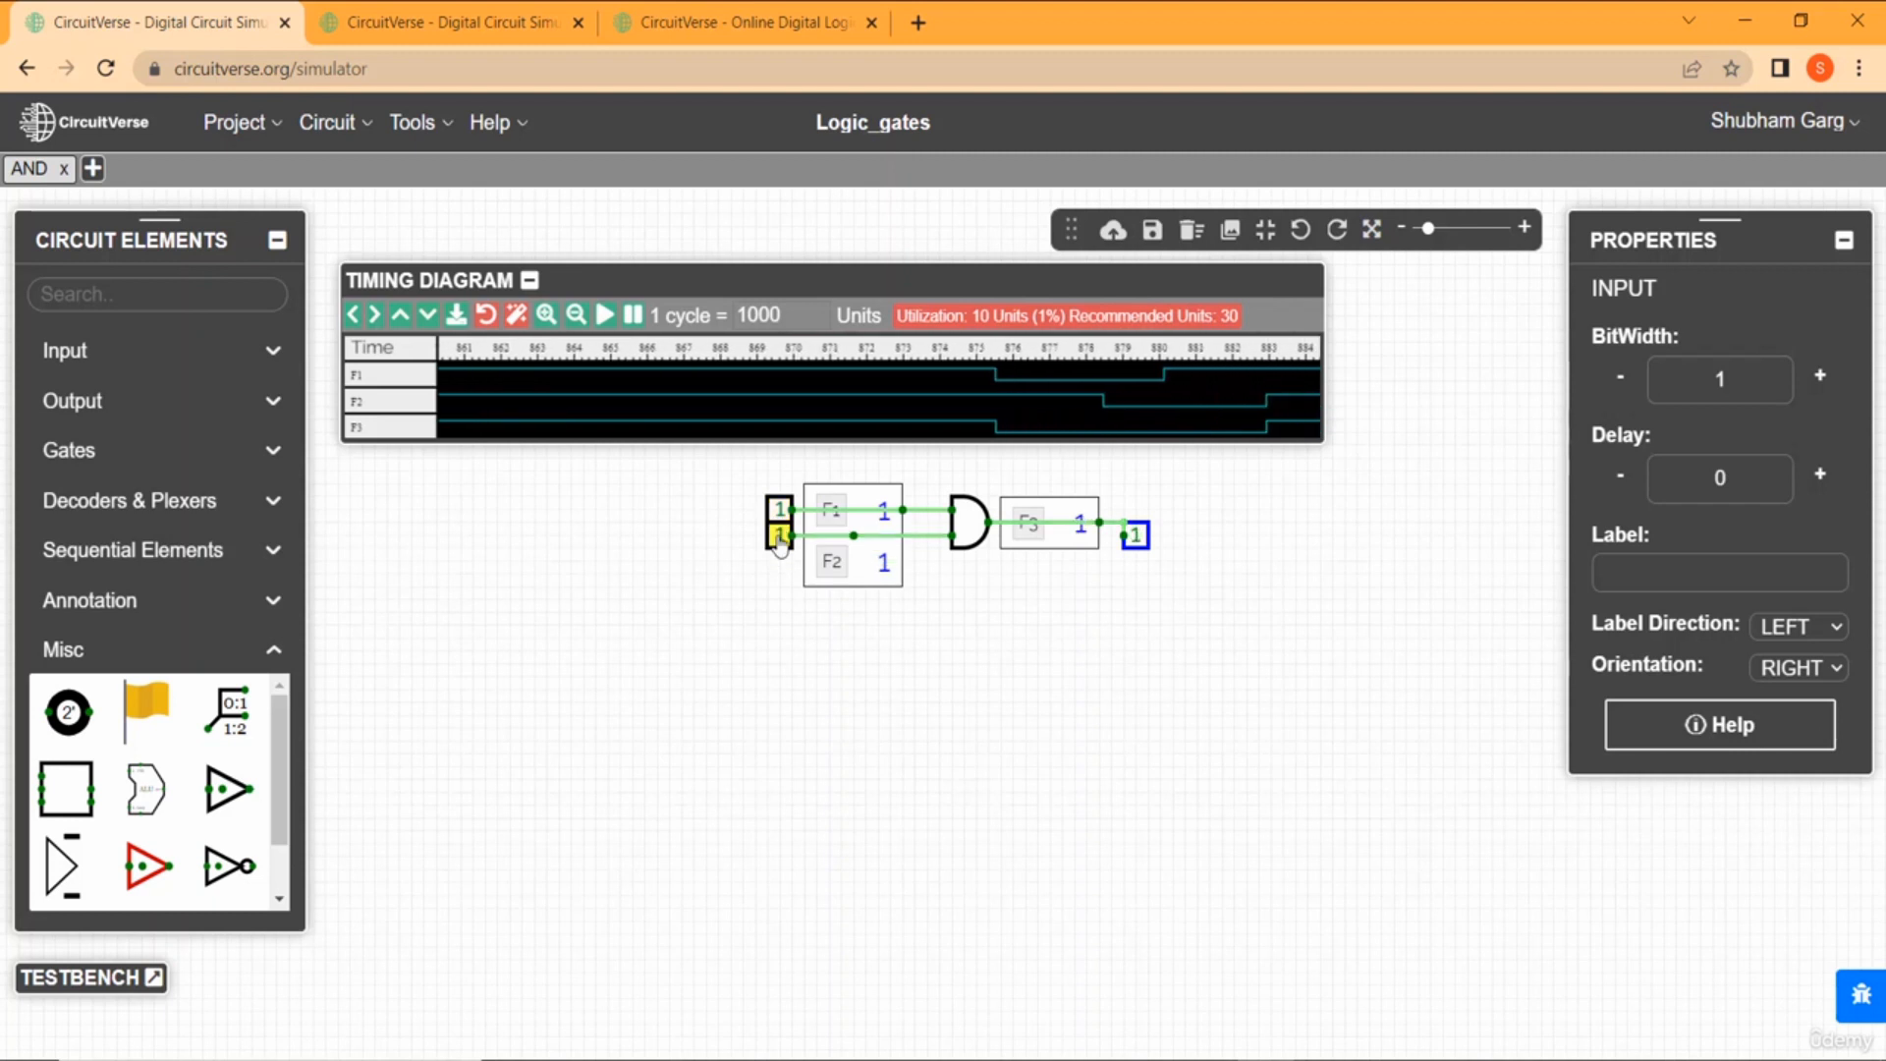
{"action": "left_click", "coordinate": [778, 533]}
{"action": "left_click", "coordinate": [778, 511]}
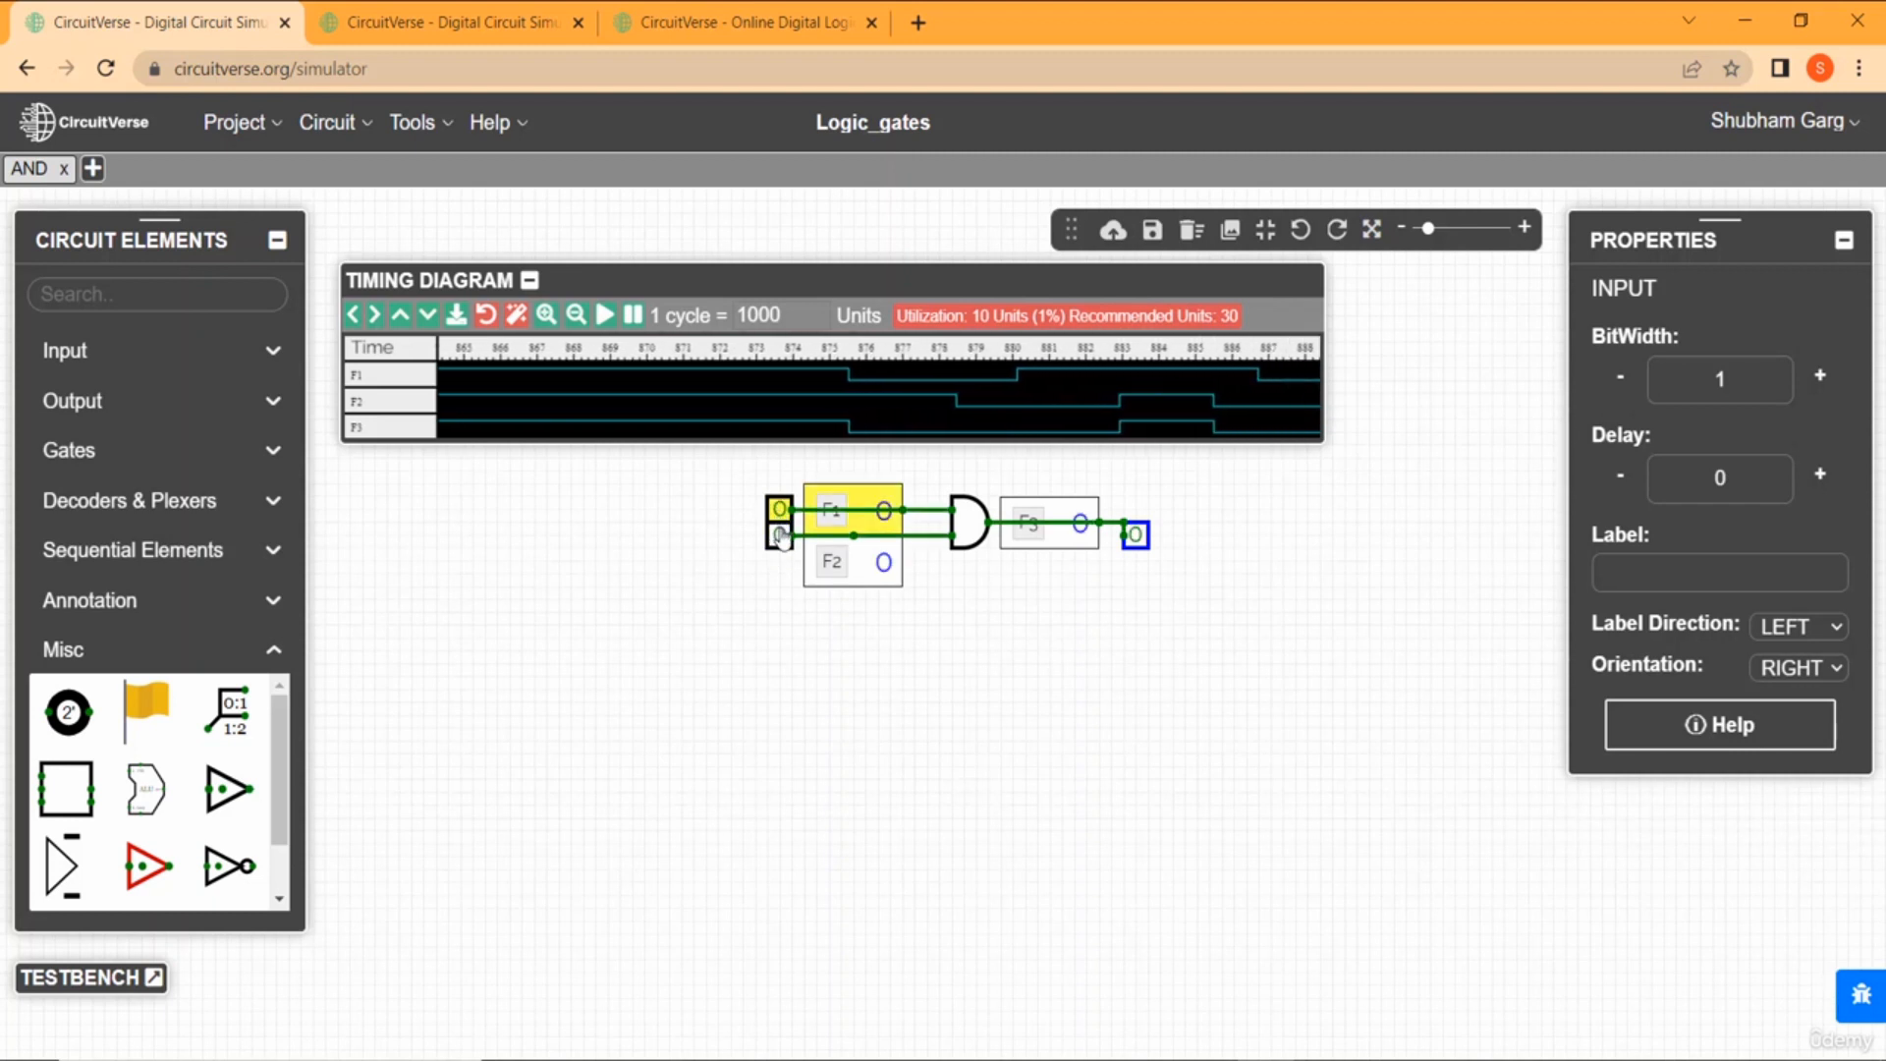
{"action": "left_click", "coordinate": [779, 533]}
{"action": "left_click", "coordinate": [779, 510]}
{"action": "left_click", "coordinate": [779, 534]}
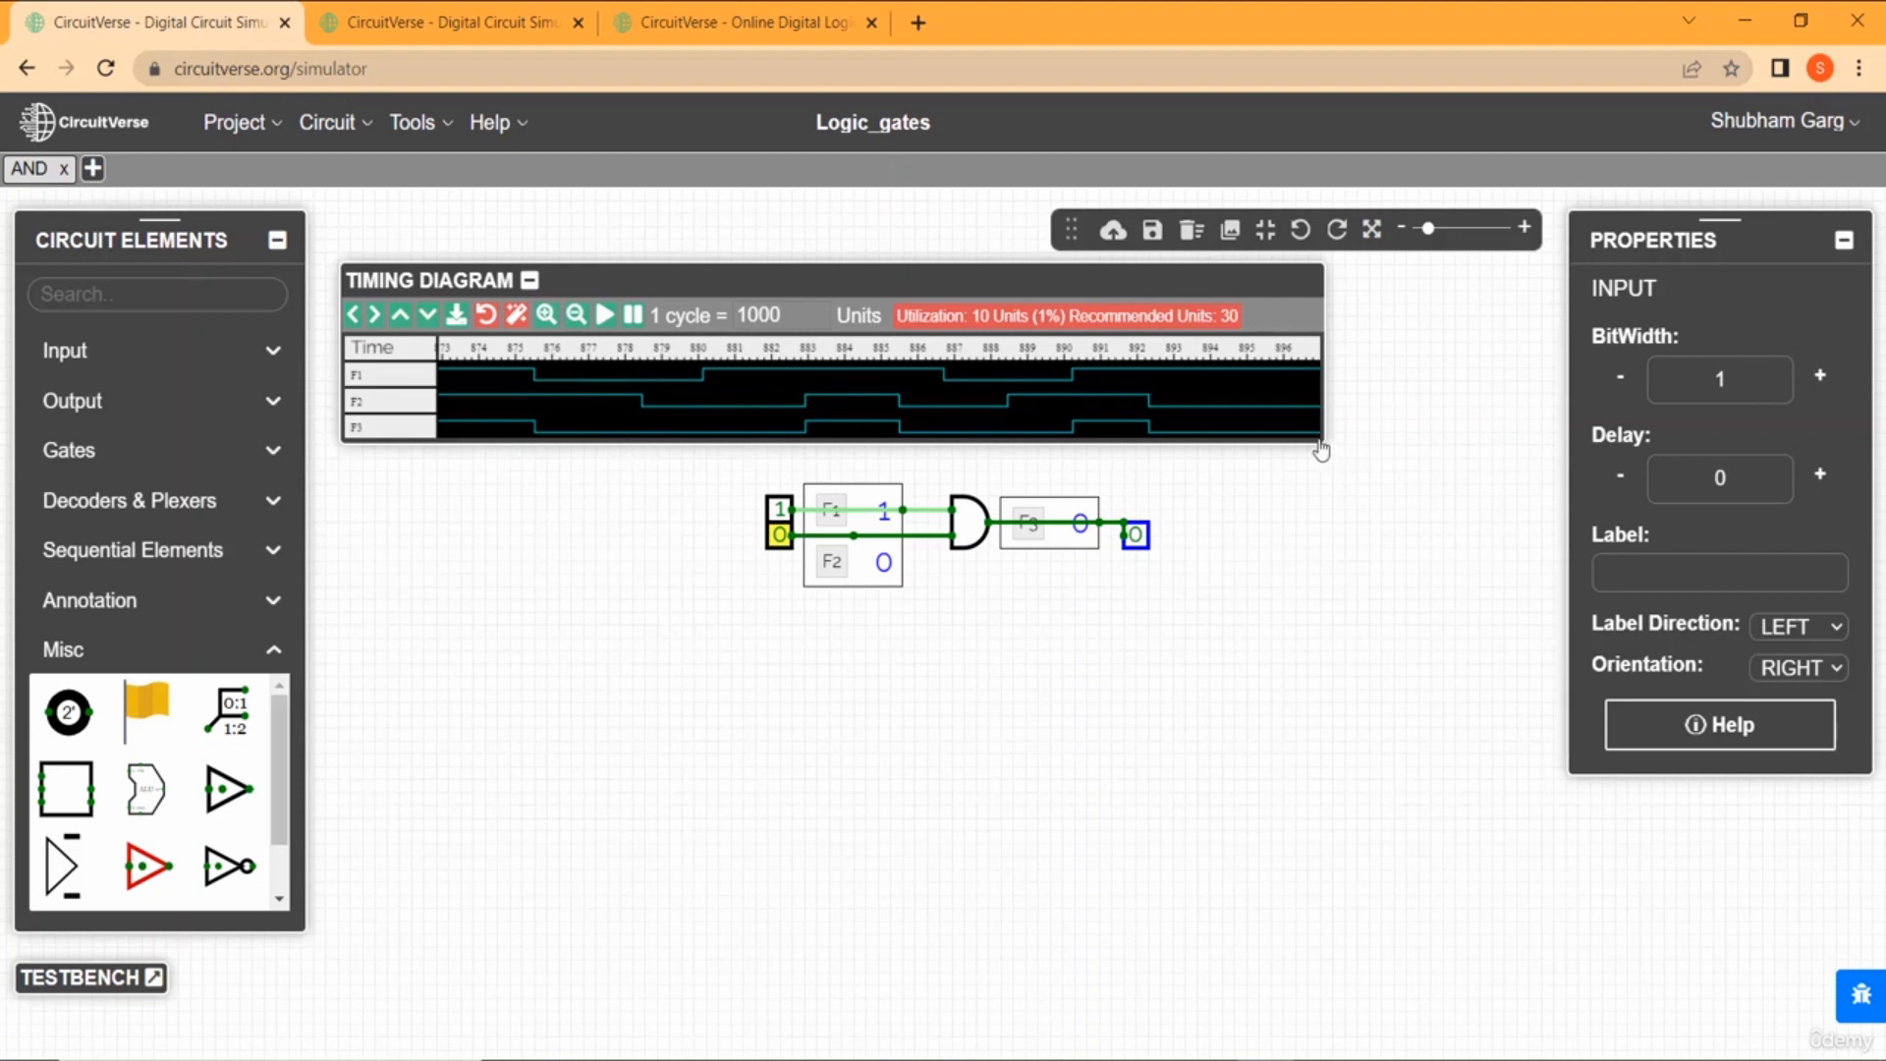
Move the timing diagram slightly up and shift its time range to examine the input and output waveforms.
{"action": "left_click_drag", "start_coordinate": [865, 288], "coordinate": [861, 266]}
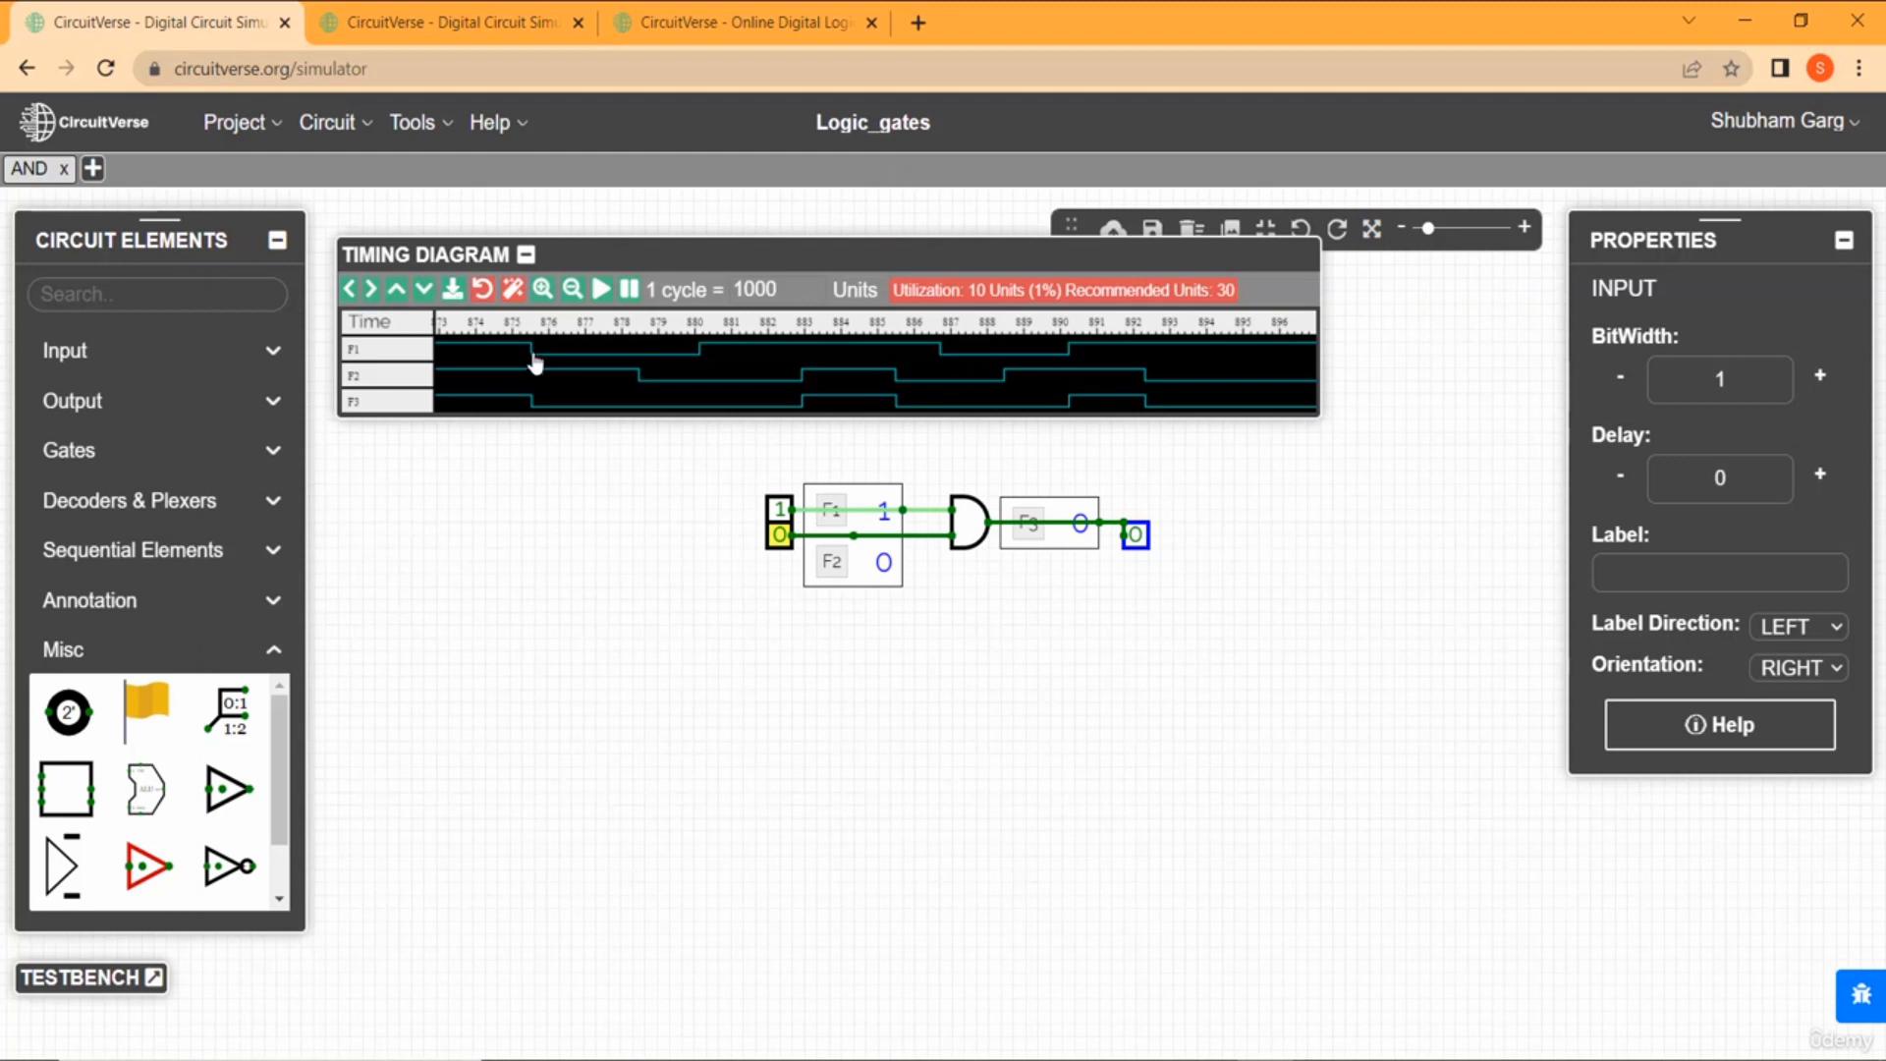
{"action": "left_click_drag", "start_coordinate": [536, 353], "coordinate": [432, 345]}
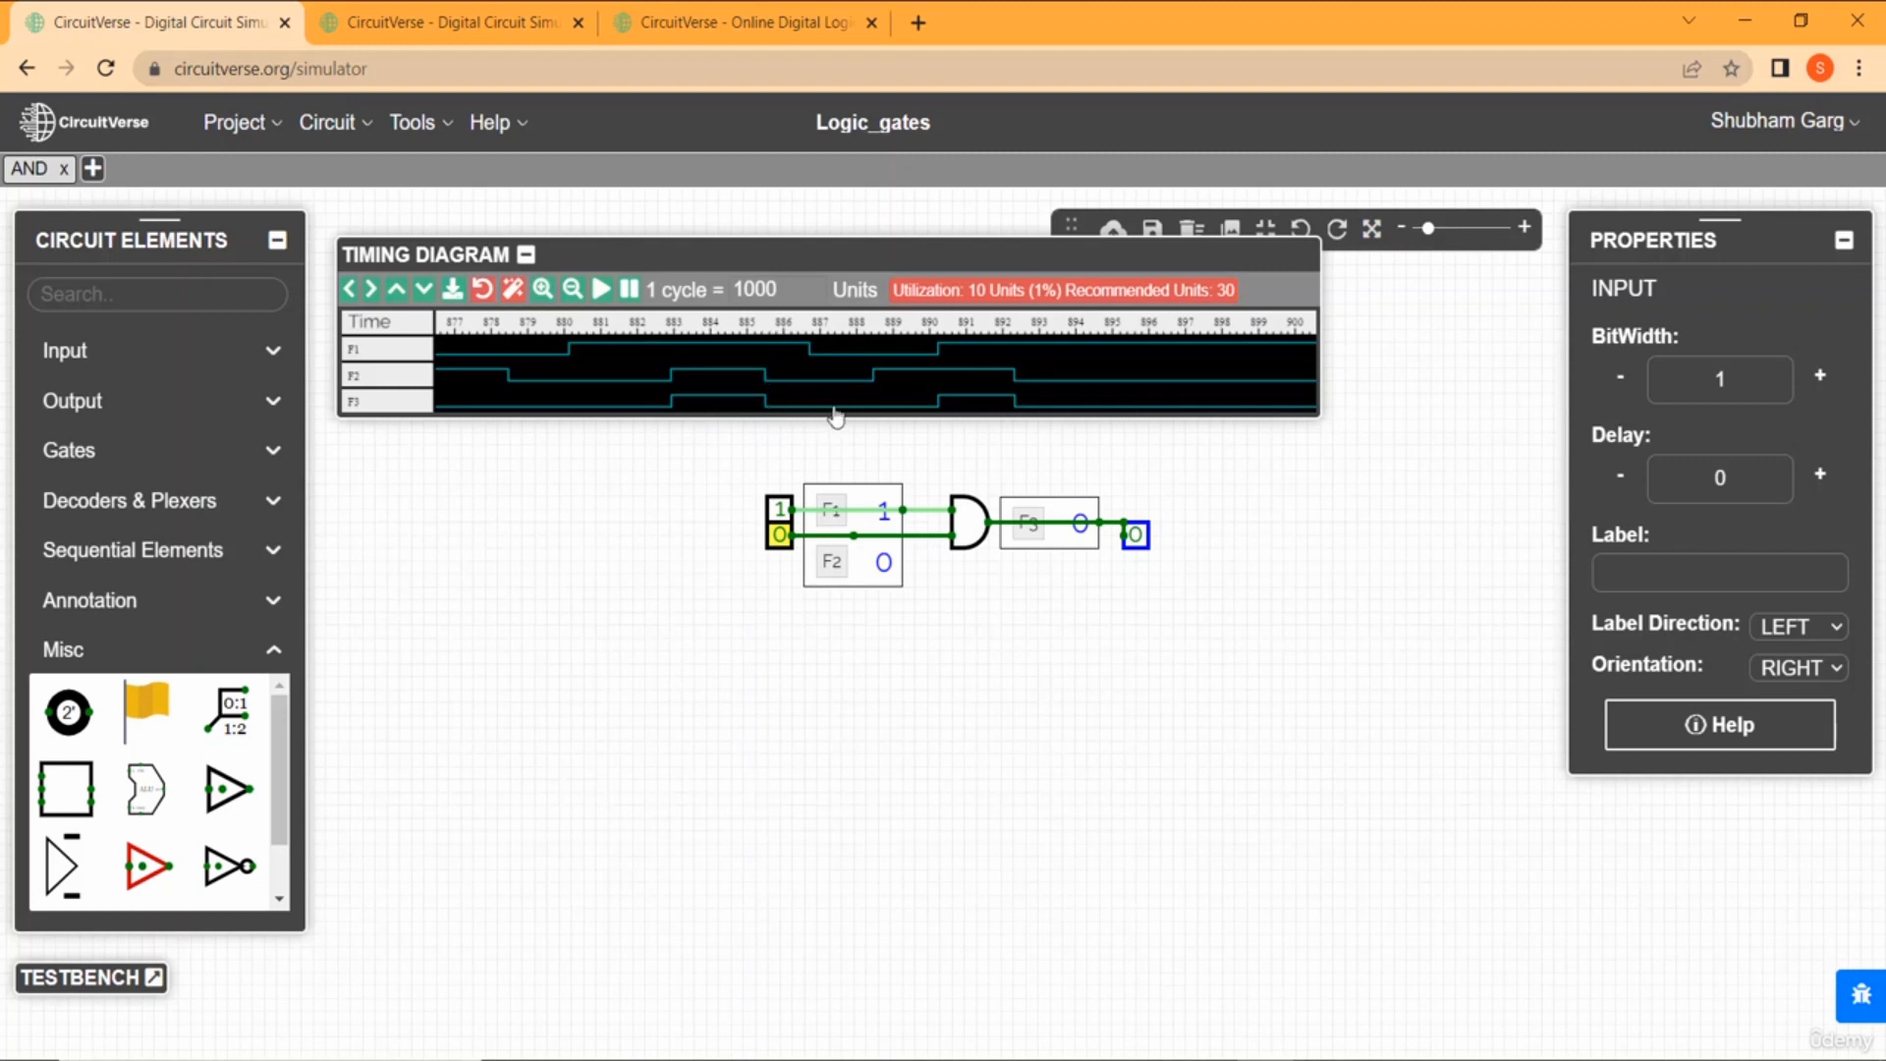
{"action": "left_click", "coordinate": [952, 445]}
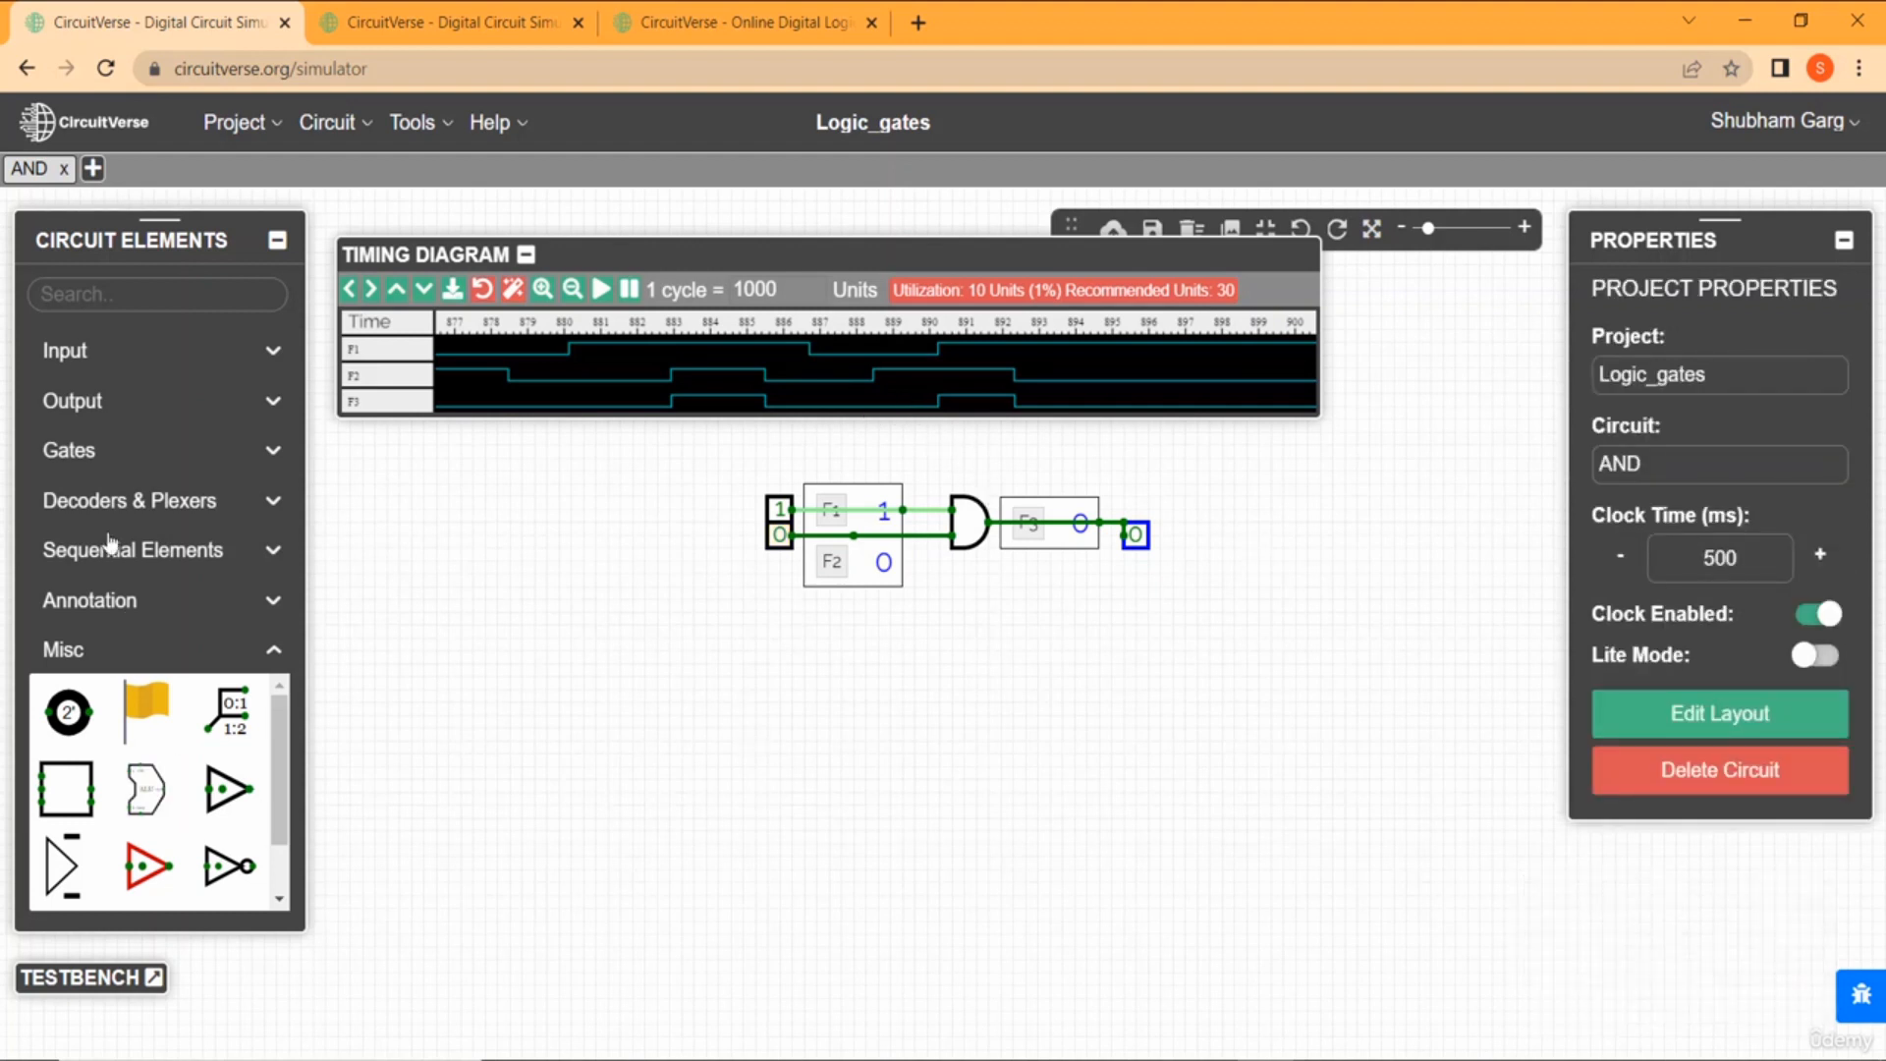
Place a Text annotation on the canvas below the AND gate circuit.
{"action": "left_click", "coordinate": [140, 652]}
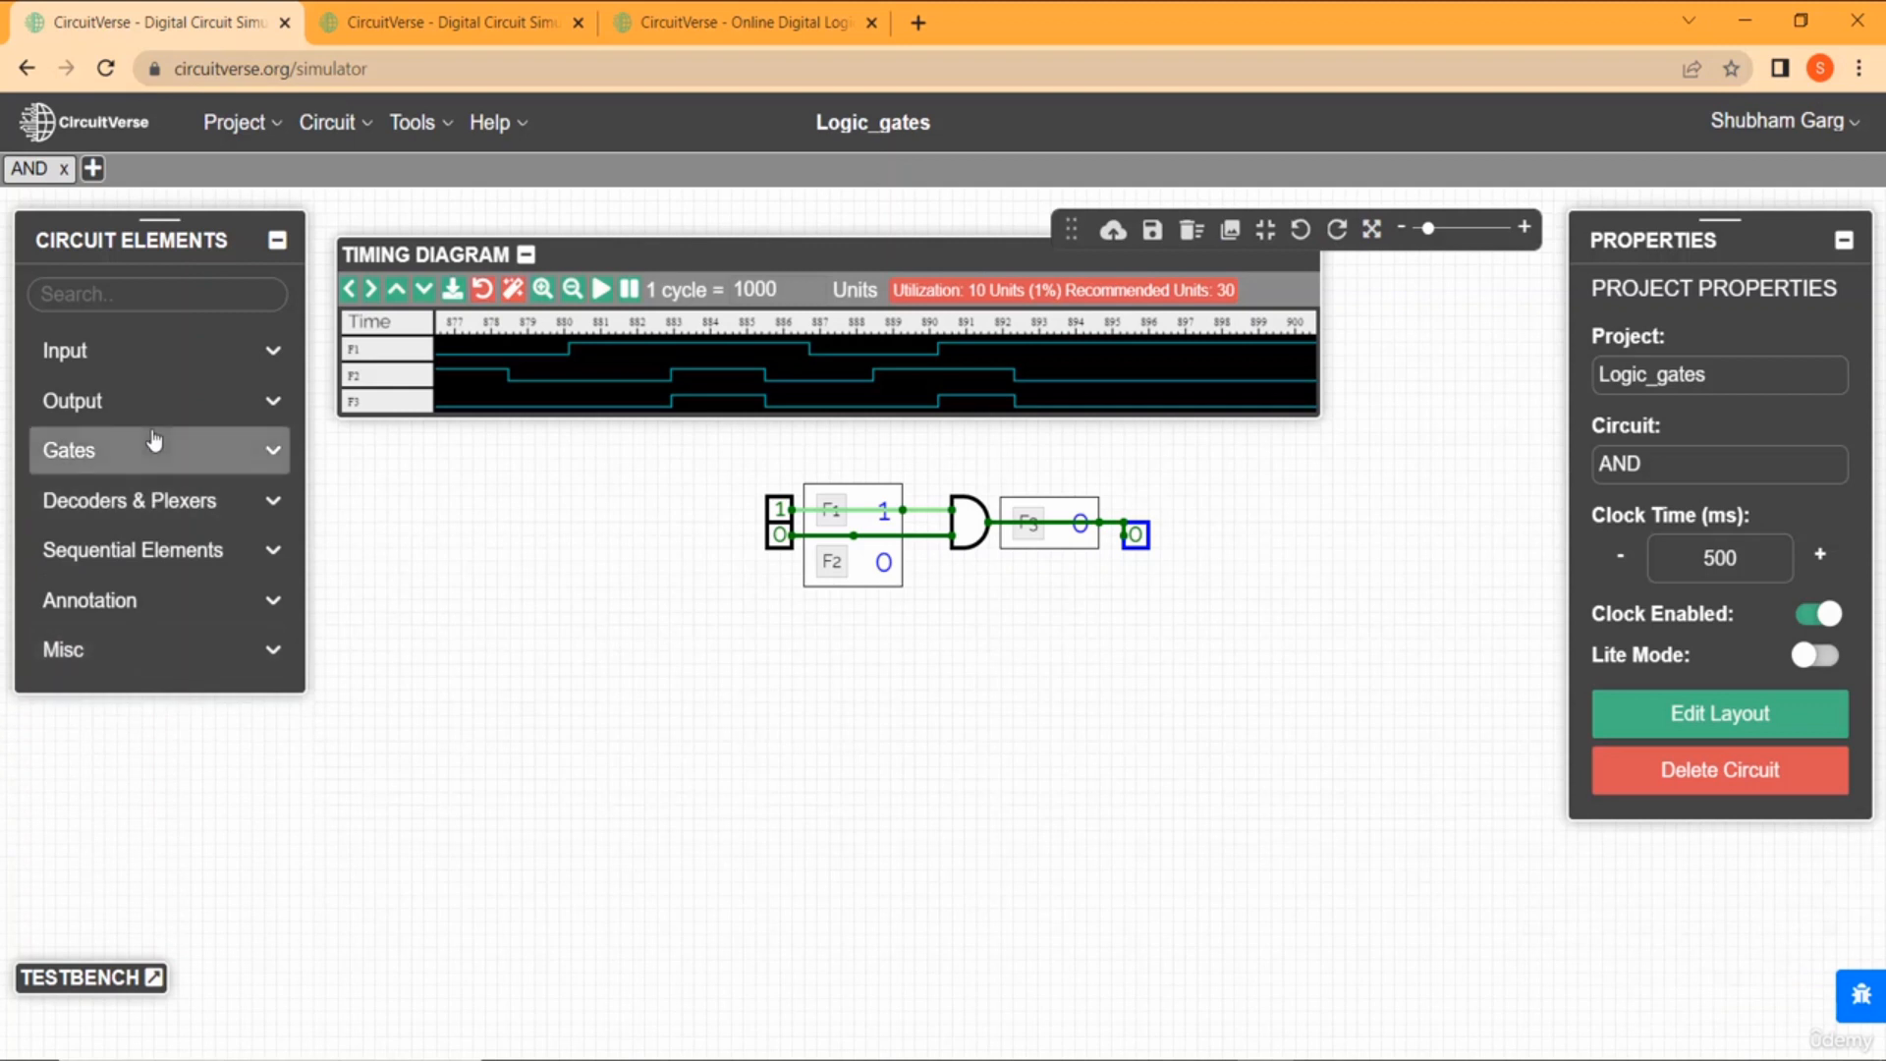
{"action": "left_click", "coordinate": [155, 444]}
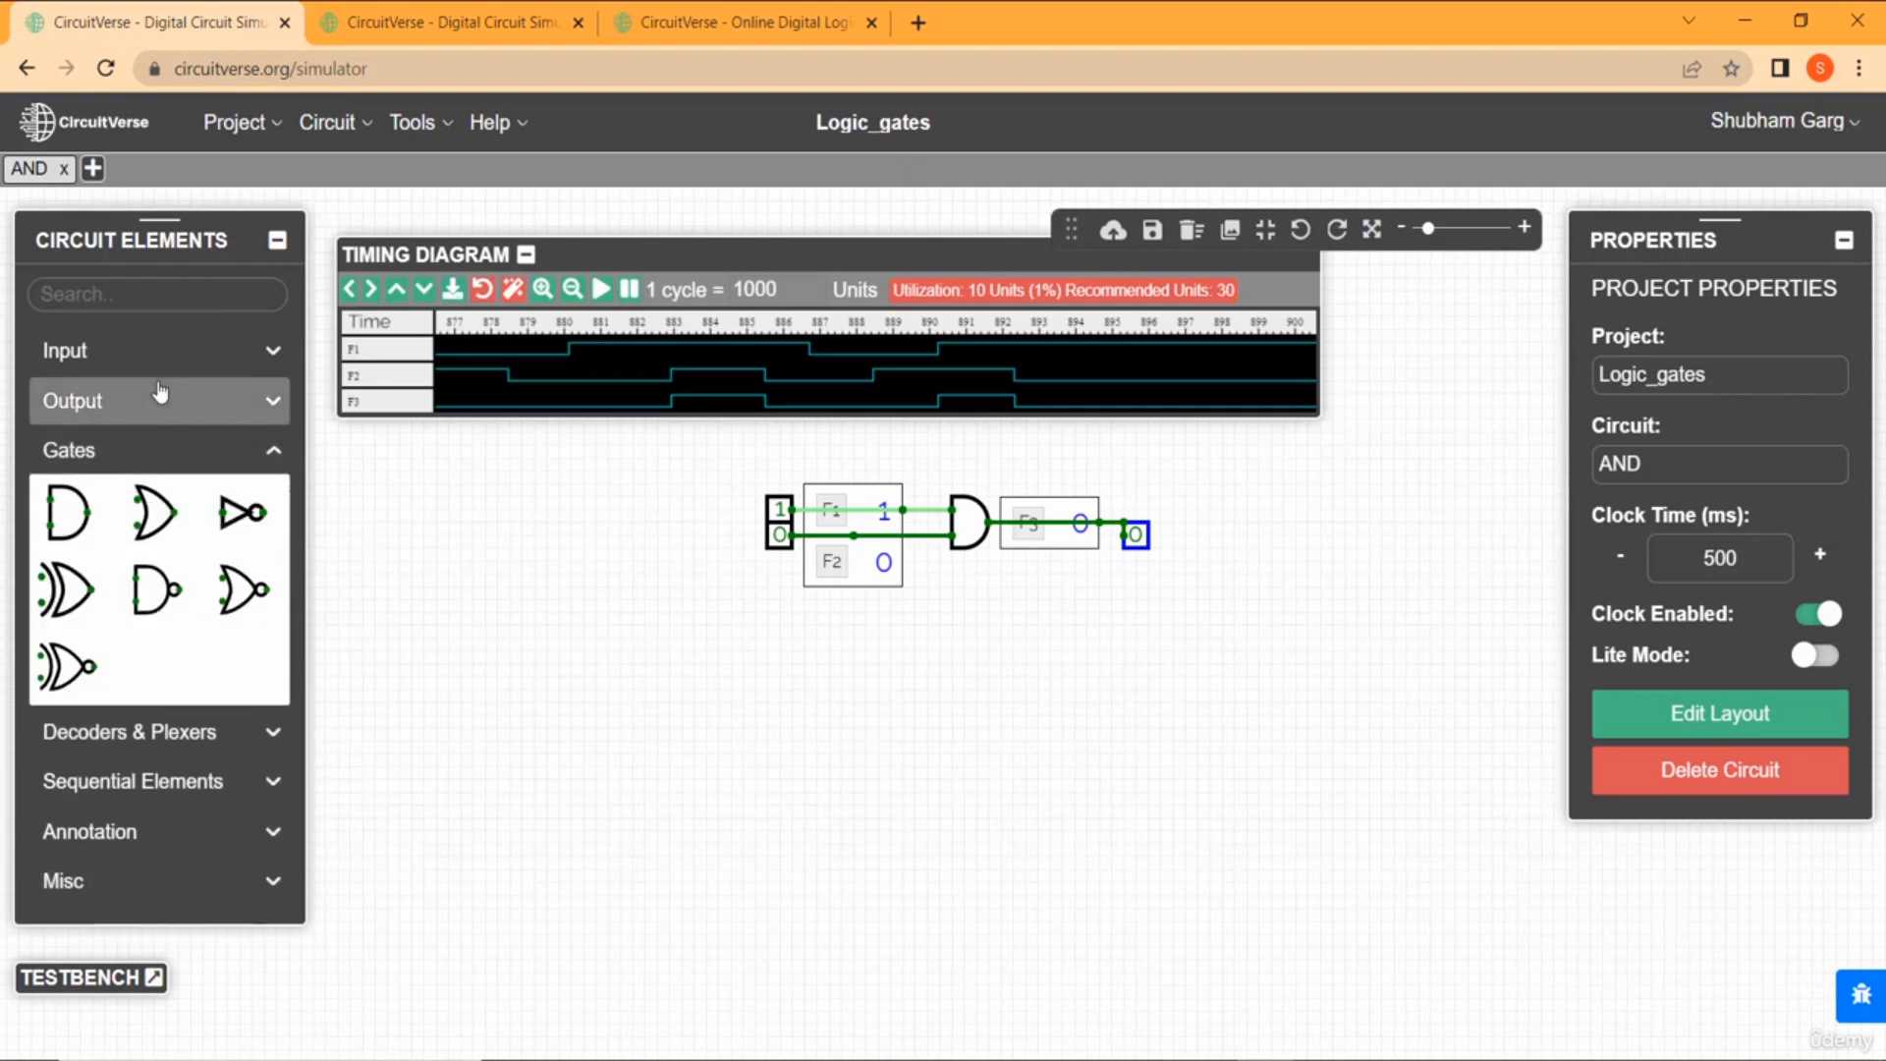
{"action": "left_click", "coordinate": [157, 831]}
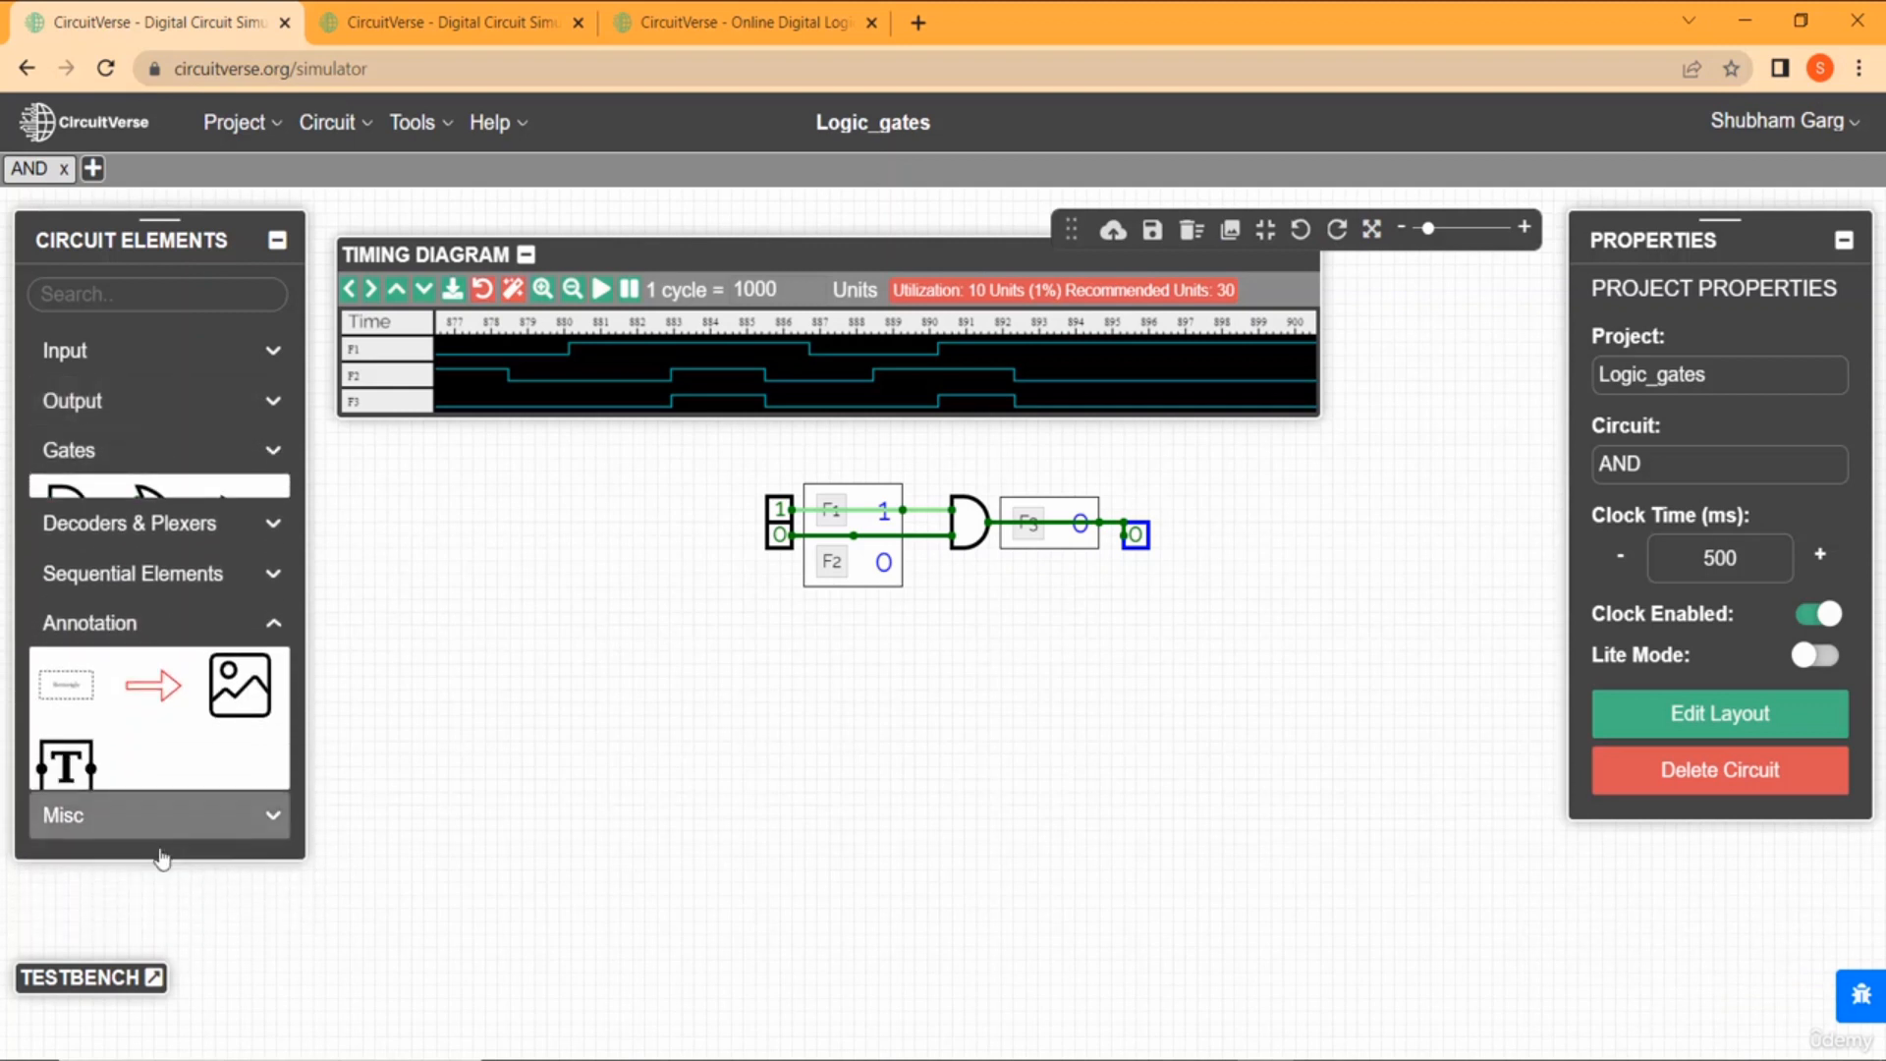
{"action": "left_click", "coordinate": [72, 741]}
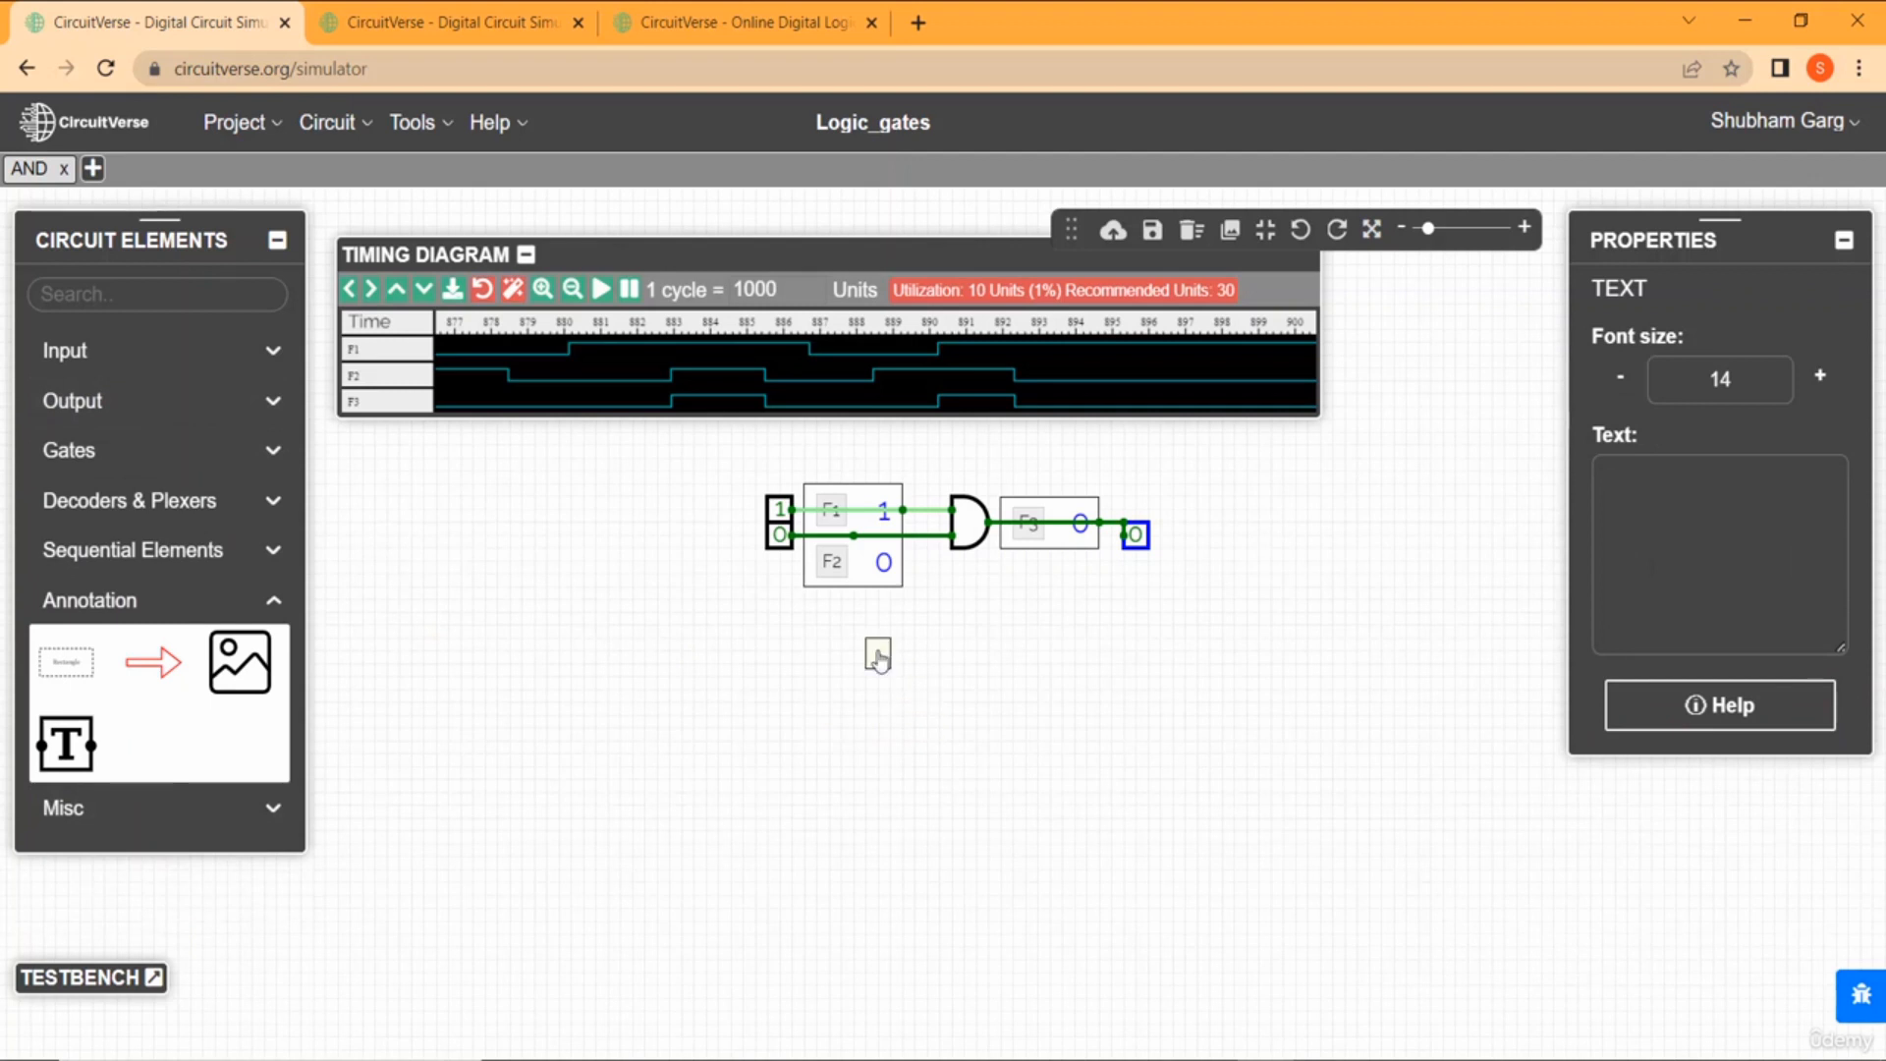
{"action": "left_click", "coordinate": [878, 658]}
Enter the truth table "A B O", "0 0 0", "0 1 0", "1 0 0", "1 1 1" in the annotation and position it beneath the gate.
{"action": "left_click", "coordinate": [1674, 515]}
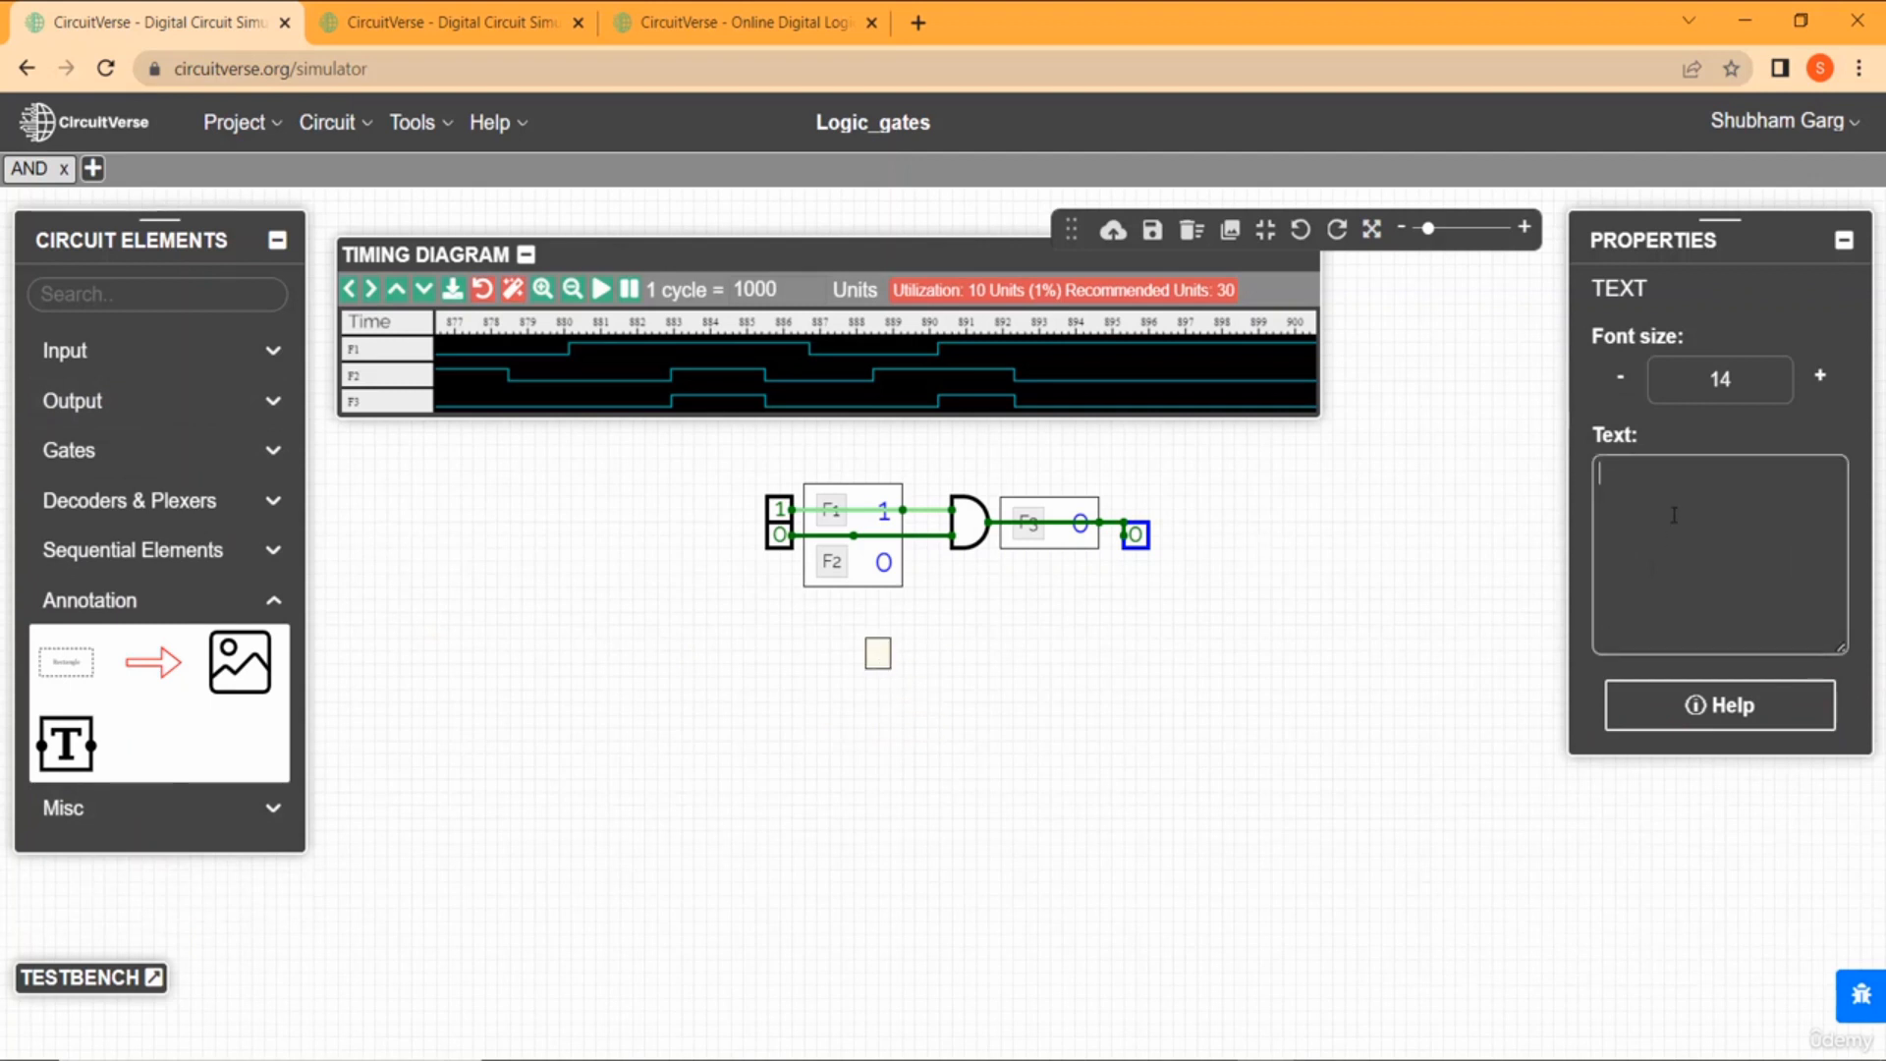
{"action": "type", "text": "A B O "}
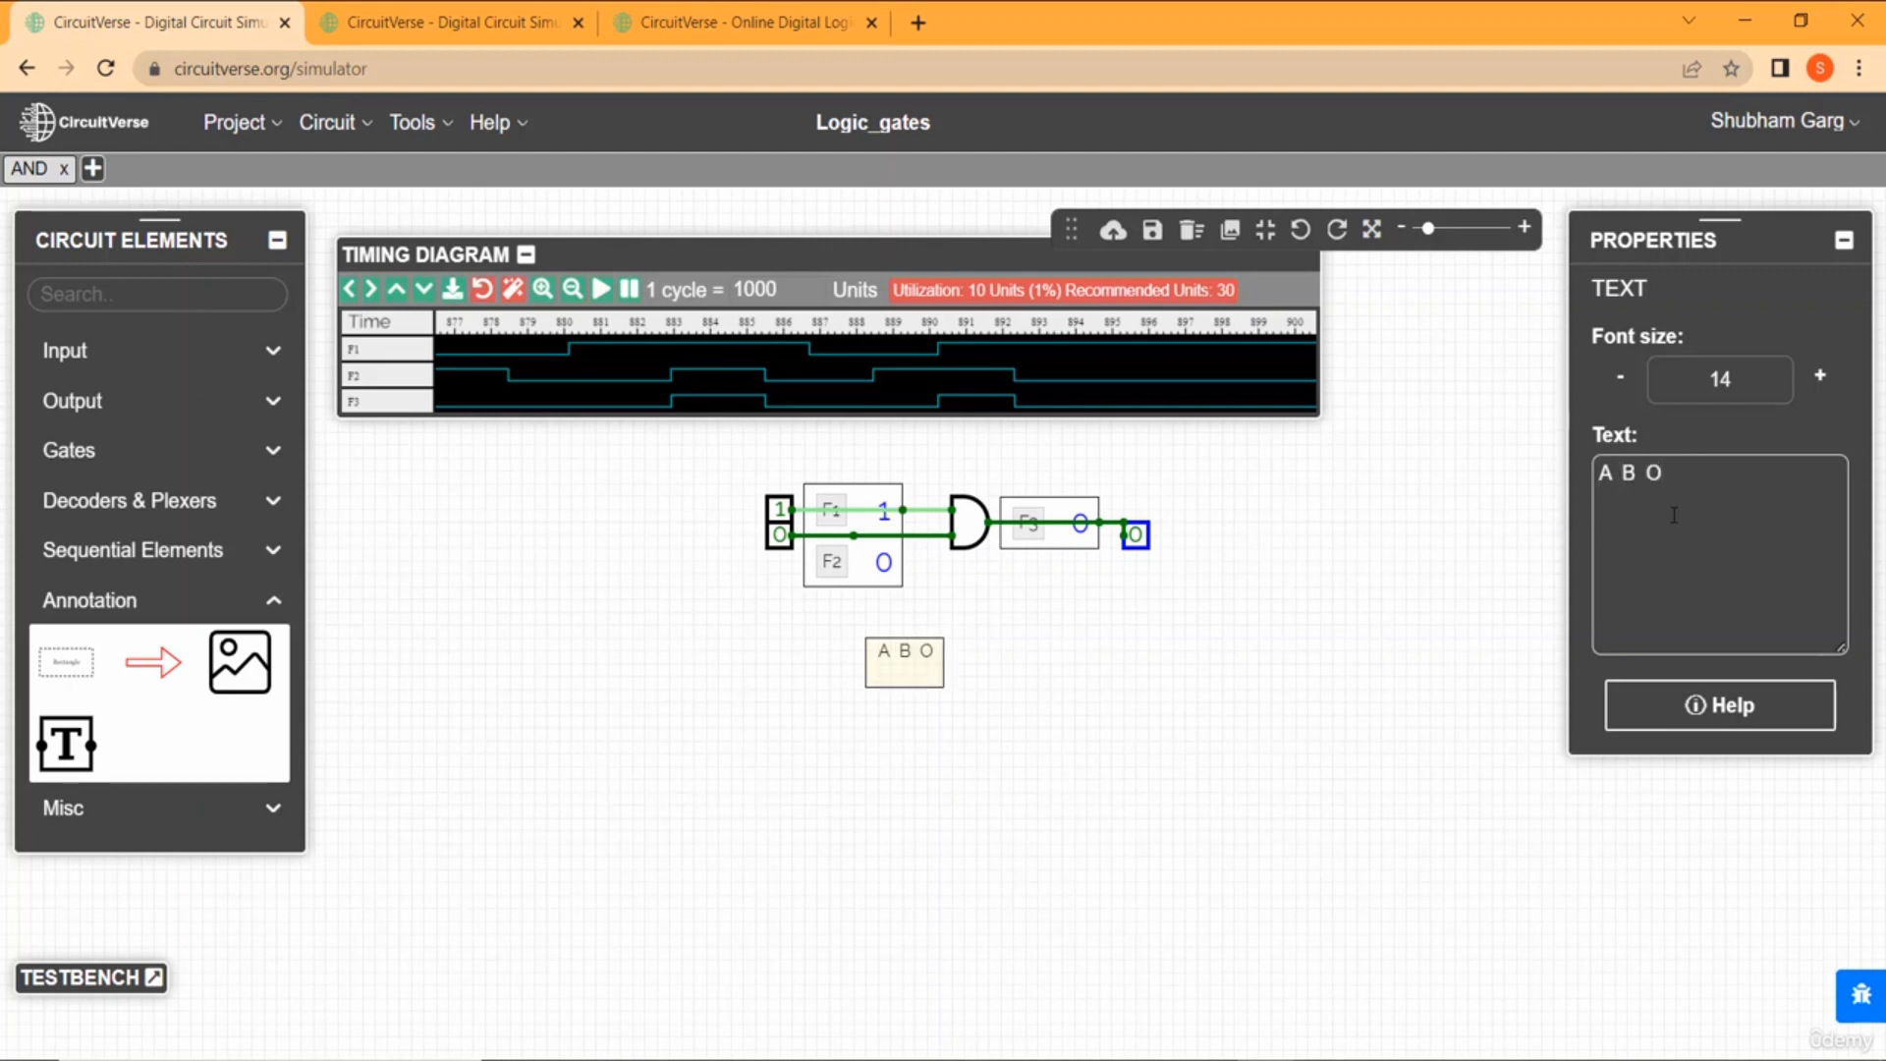
{"action": "type", "text": "0"}
{"action": "key", "text": "Return"}
{"action": "type", "text": "0"}
{"action": "key", "text": "Return"}
{"action": "type", "text": "1"}
{"action": "key", "text": "Return"}
{"action": "type", "text": "1"}
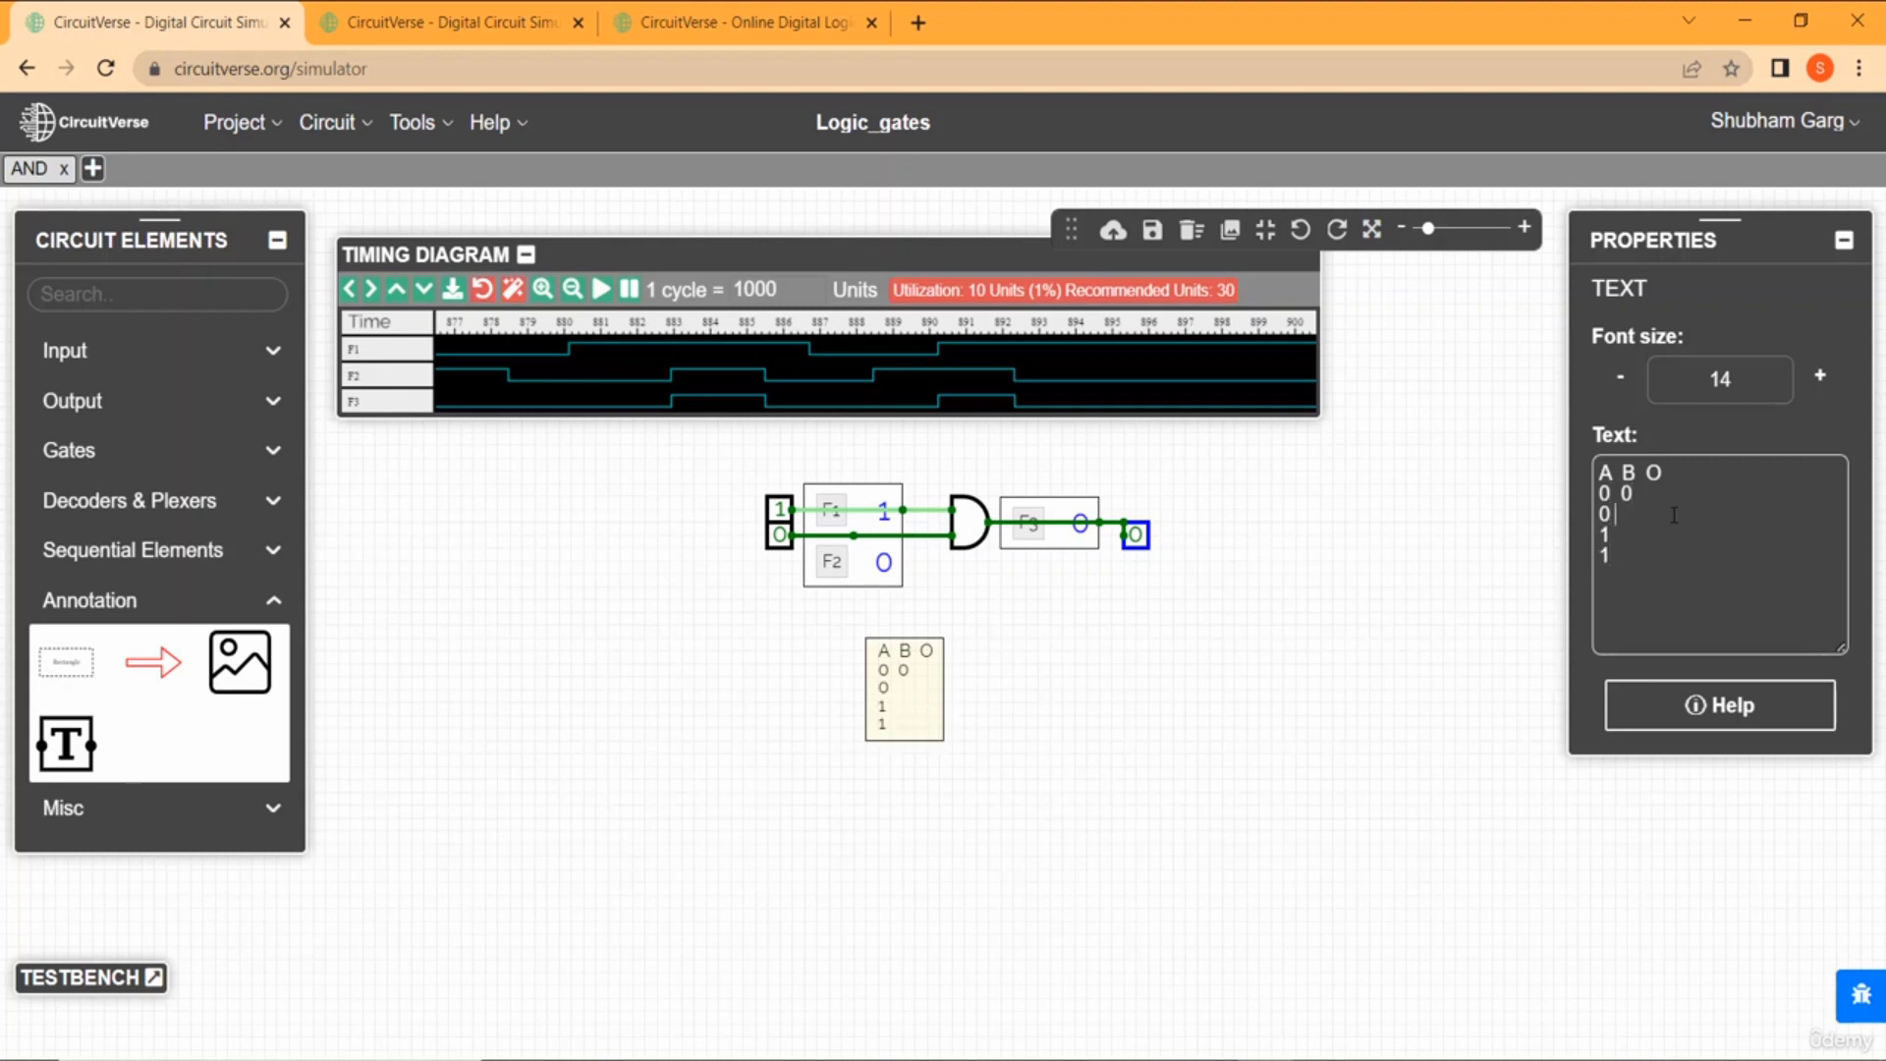
{"action": "type", "text": "10 0"}
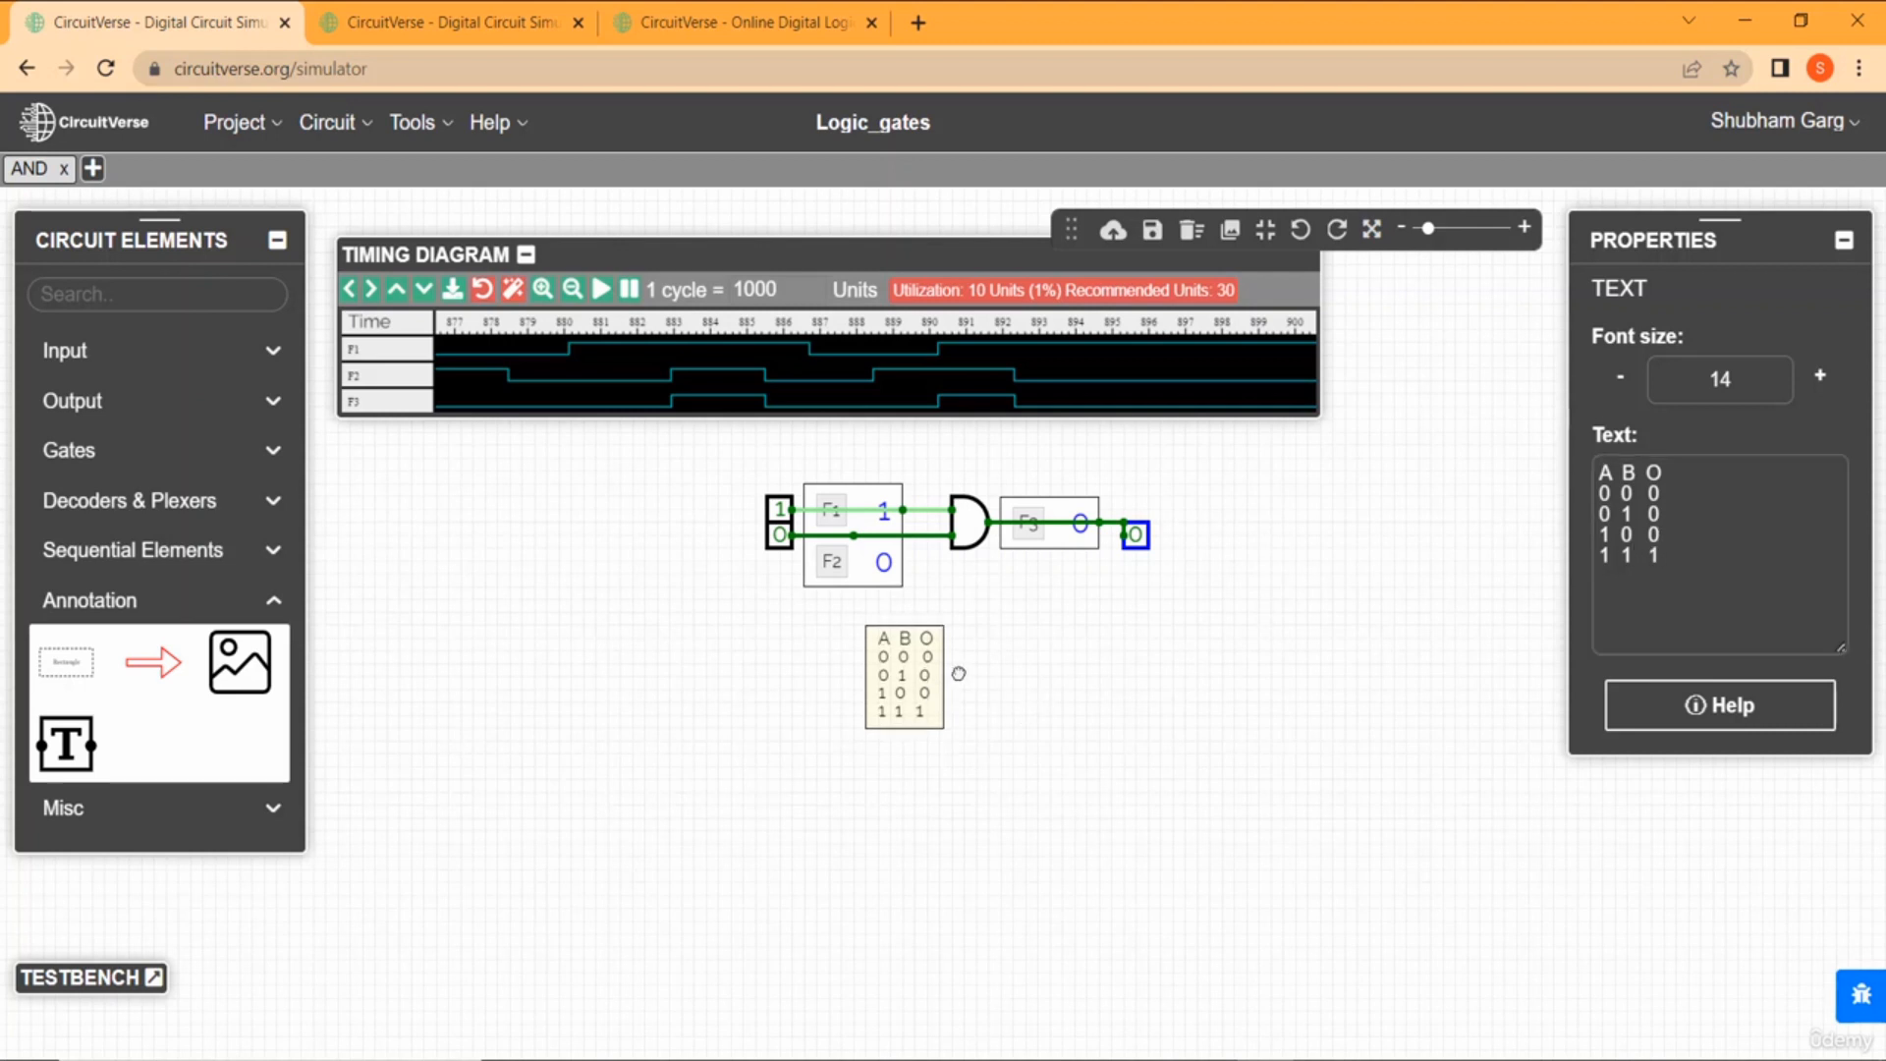
{"action": "left_click_drag", "start_coordinate": [933, 695], "coordinate": [969, 671]}
{"action": "left_click", "coordinate": [674, 825]}
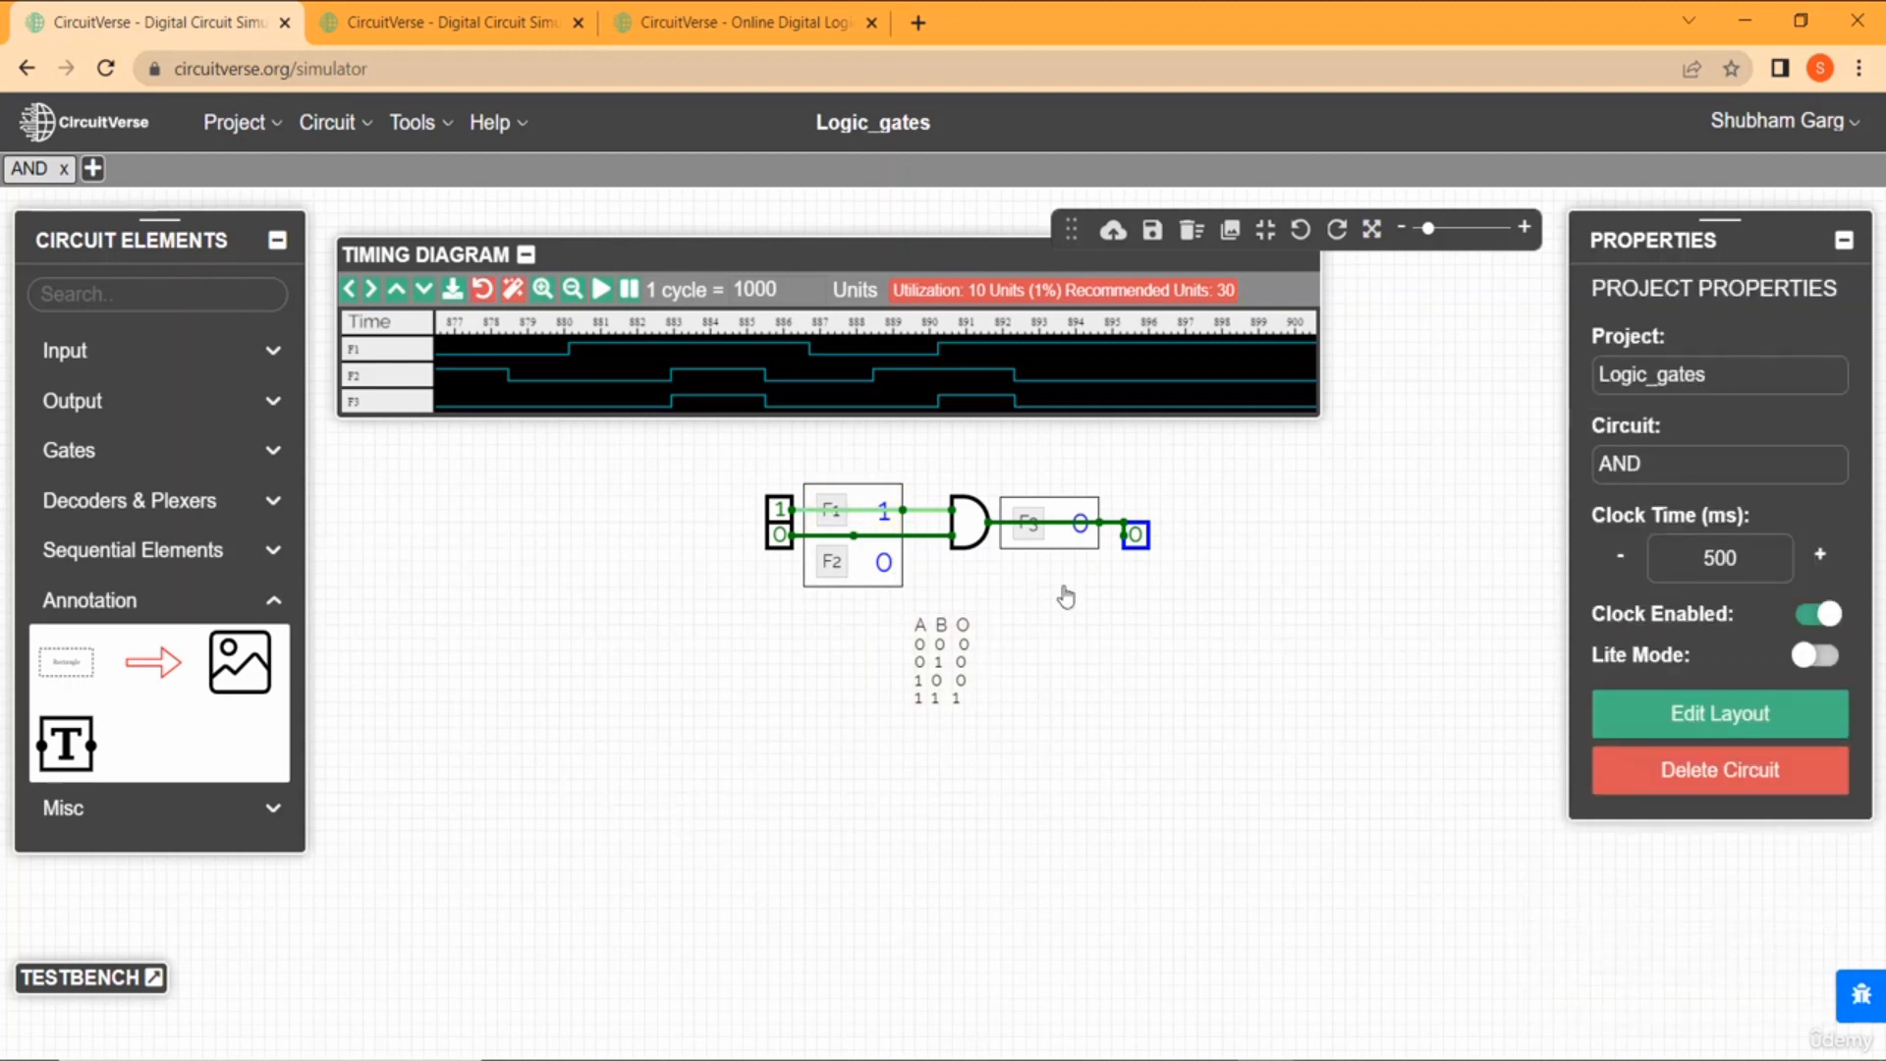
Create a new circuit named OR and place a two-input OR gate near the middle of its canvas.
{"action": "left_click", "coordinate": [93, 168]}
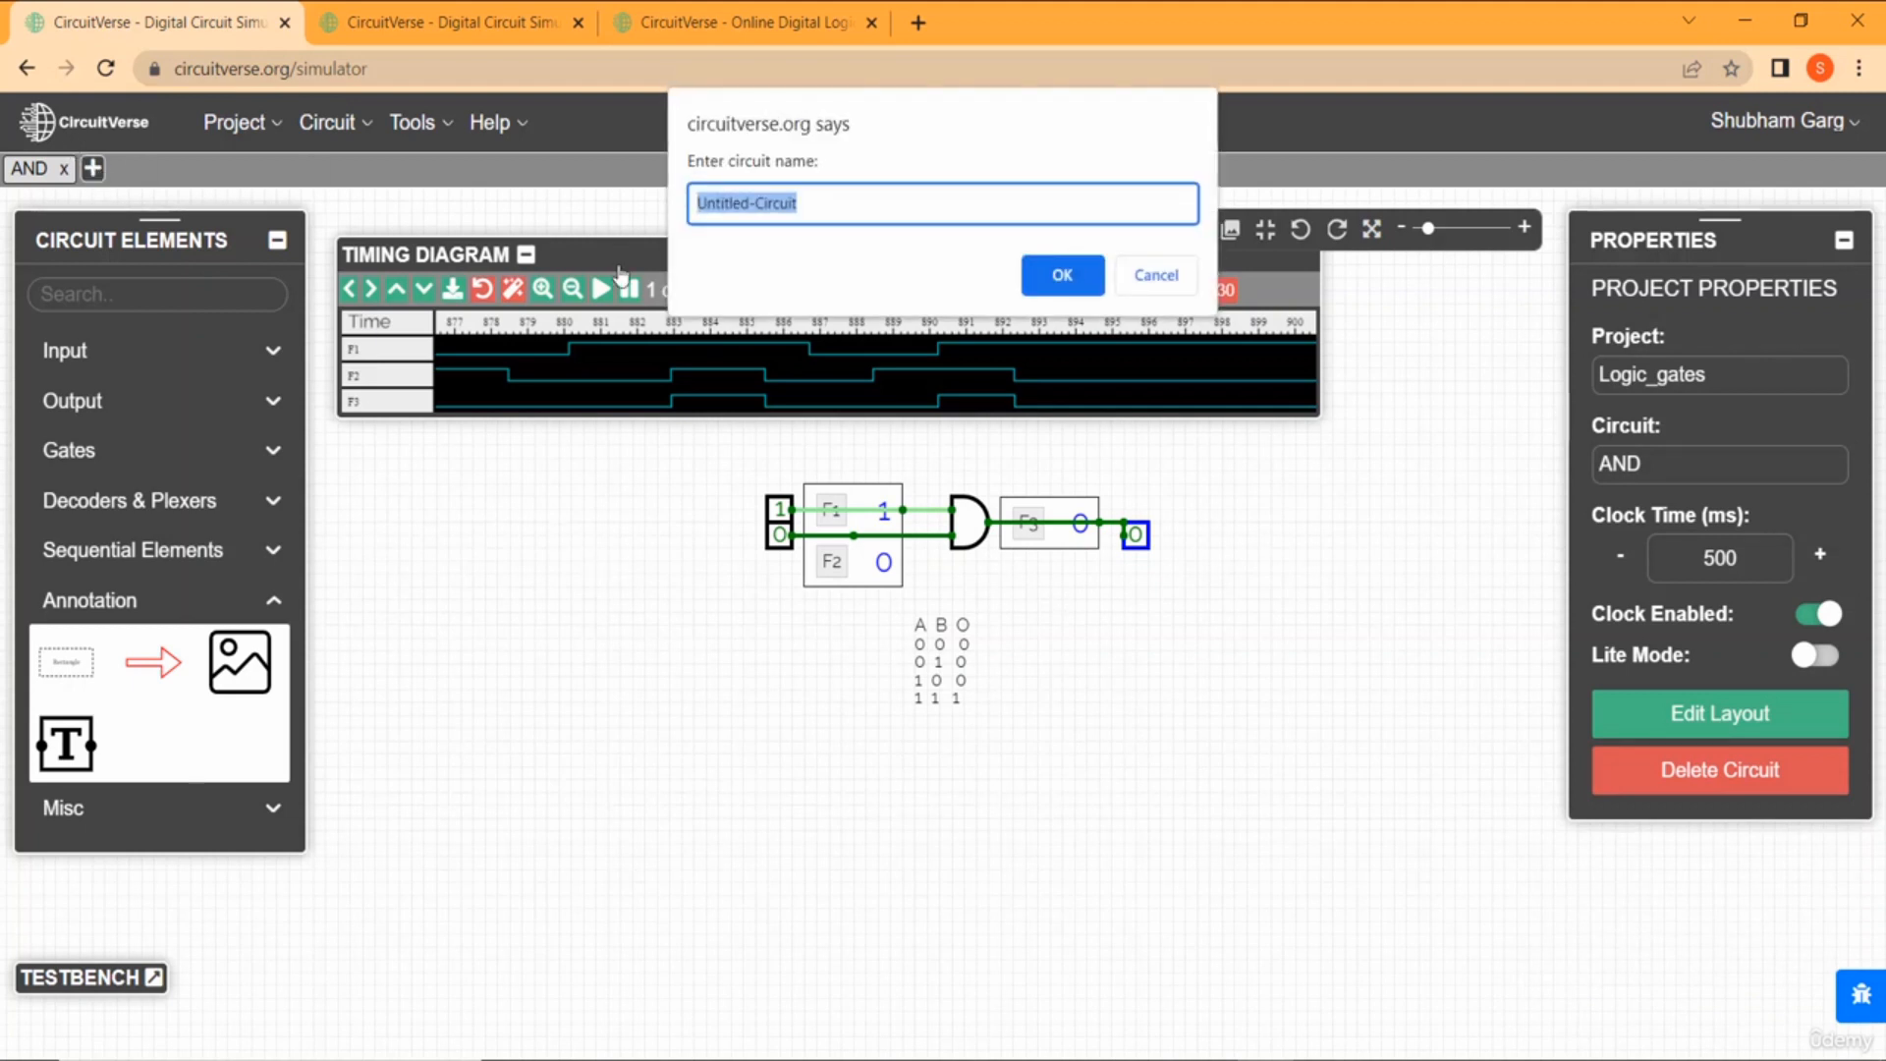
{"action": "type", "text": "OR"}
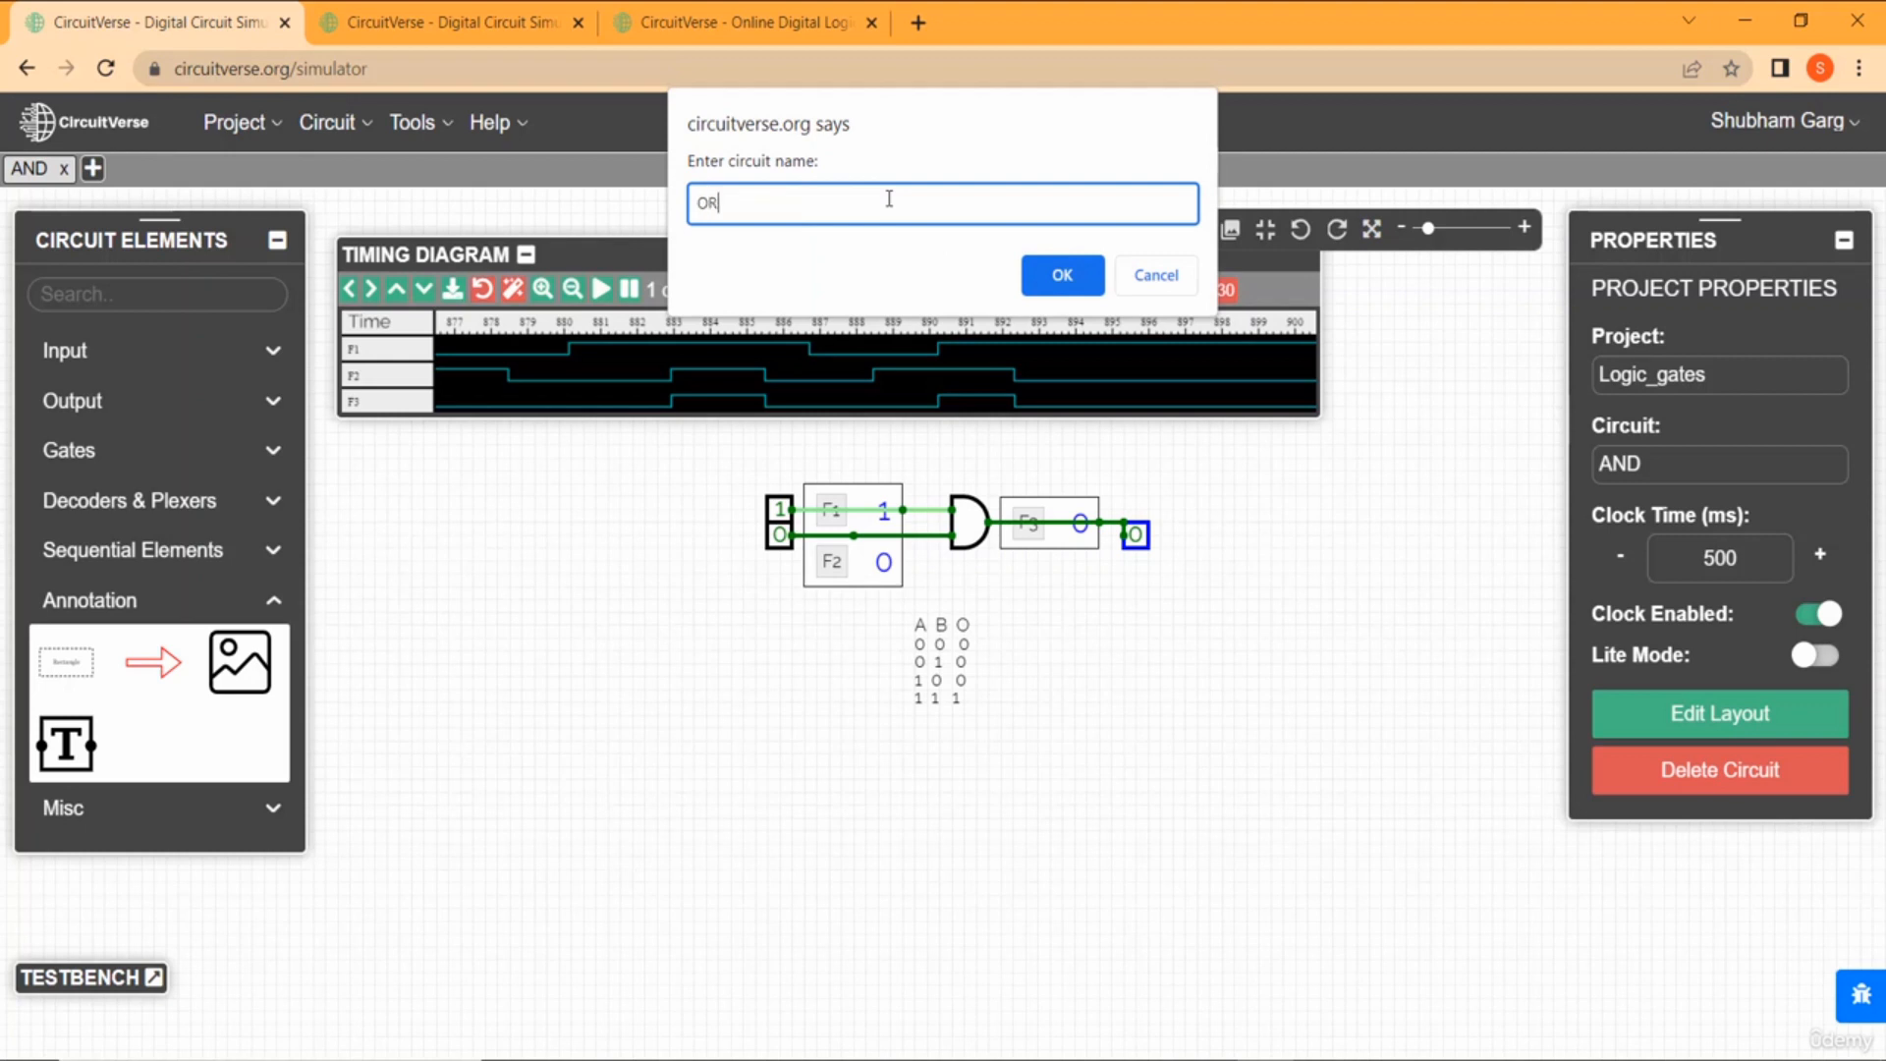
{"action": "key", "text": "Return"}
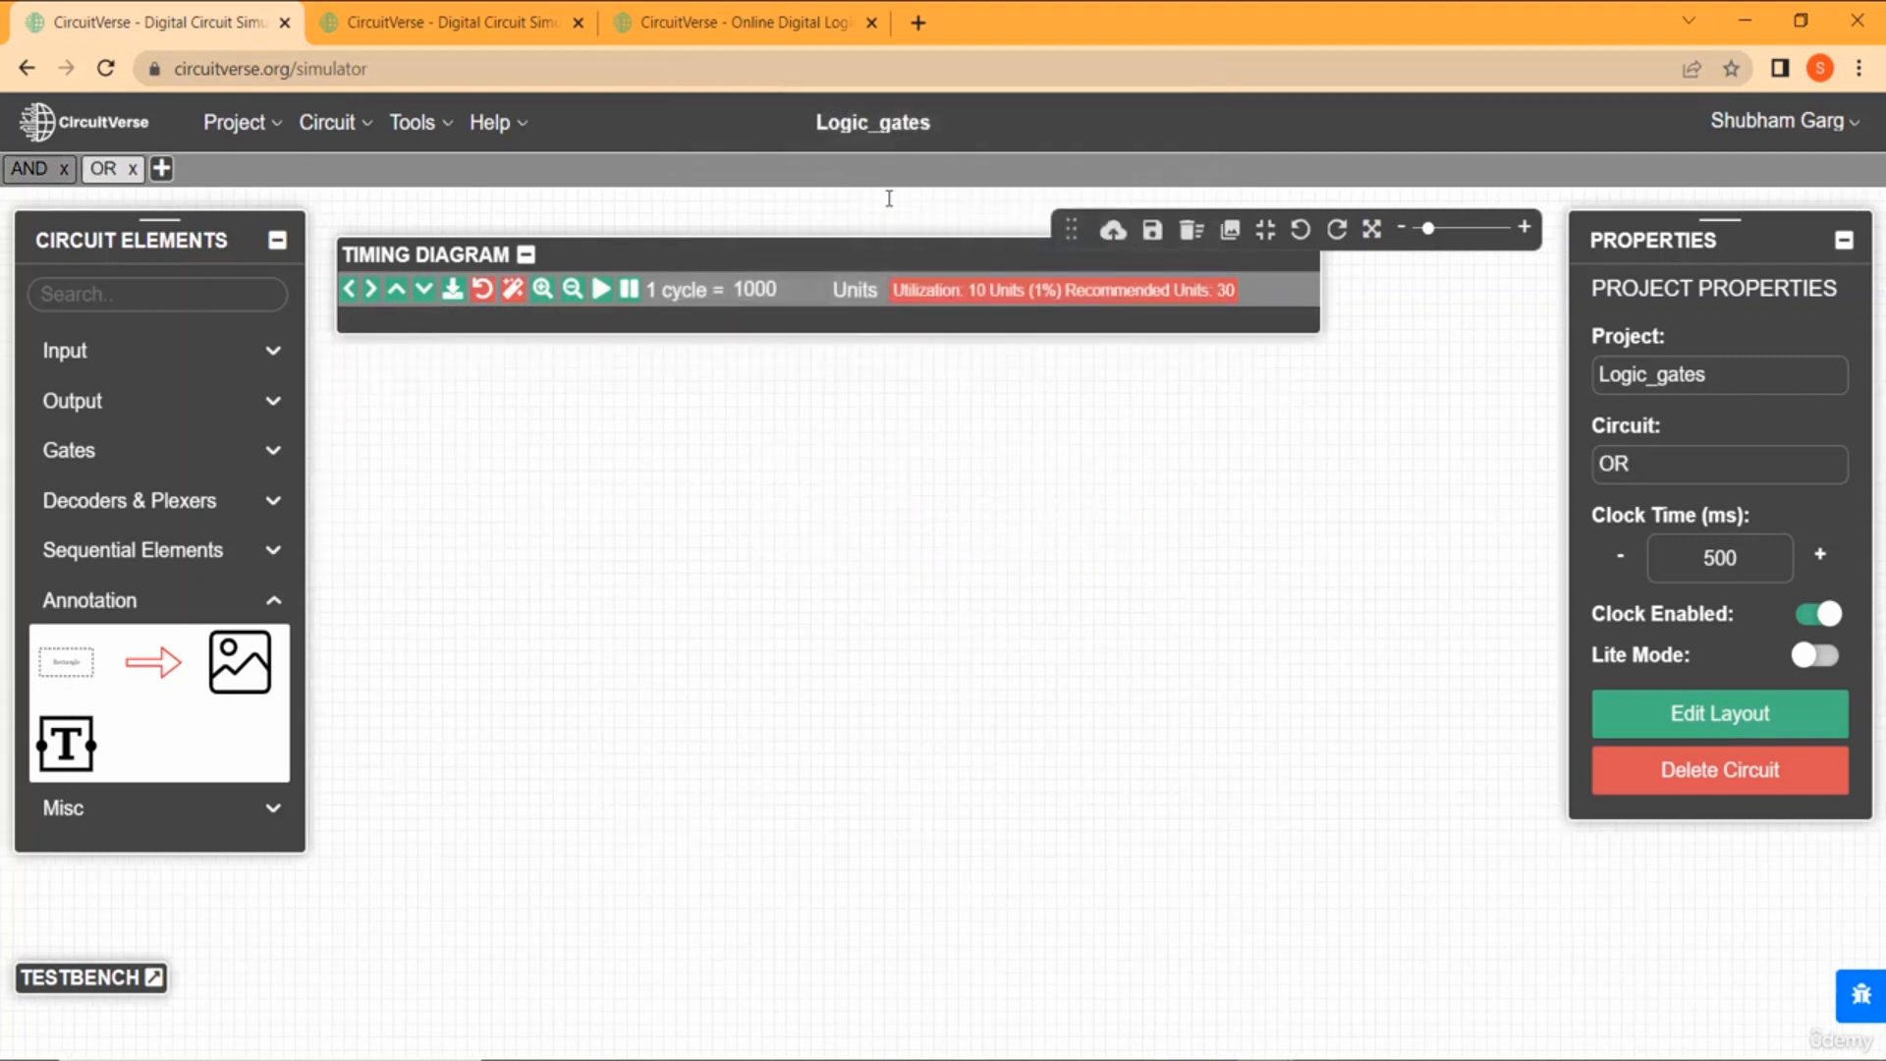
{"action": "left_click", "coordinate": [198, 469]}
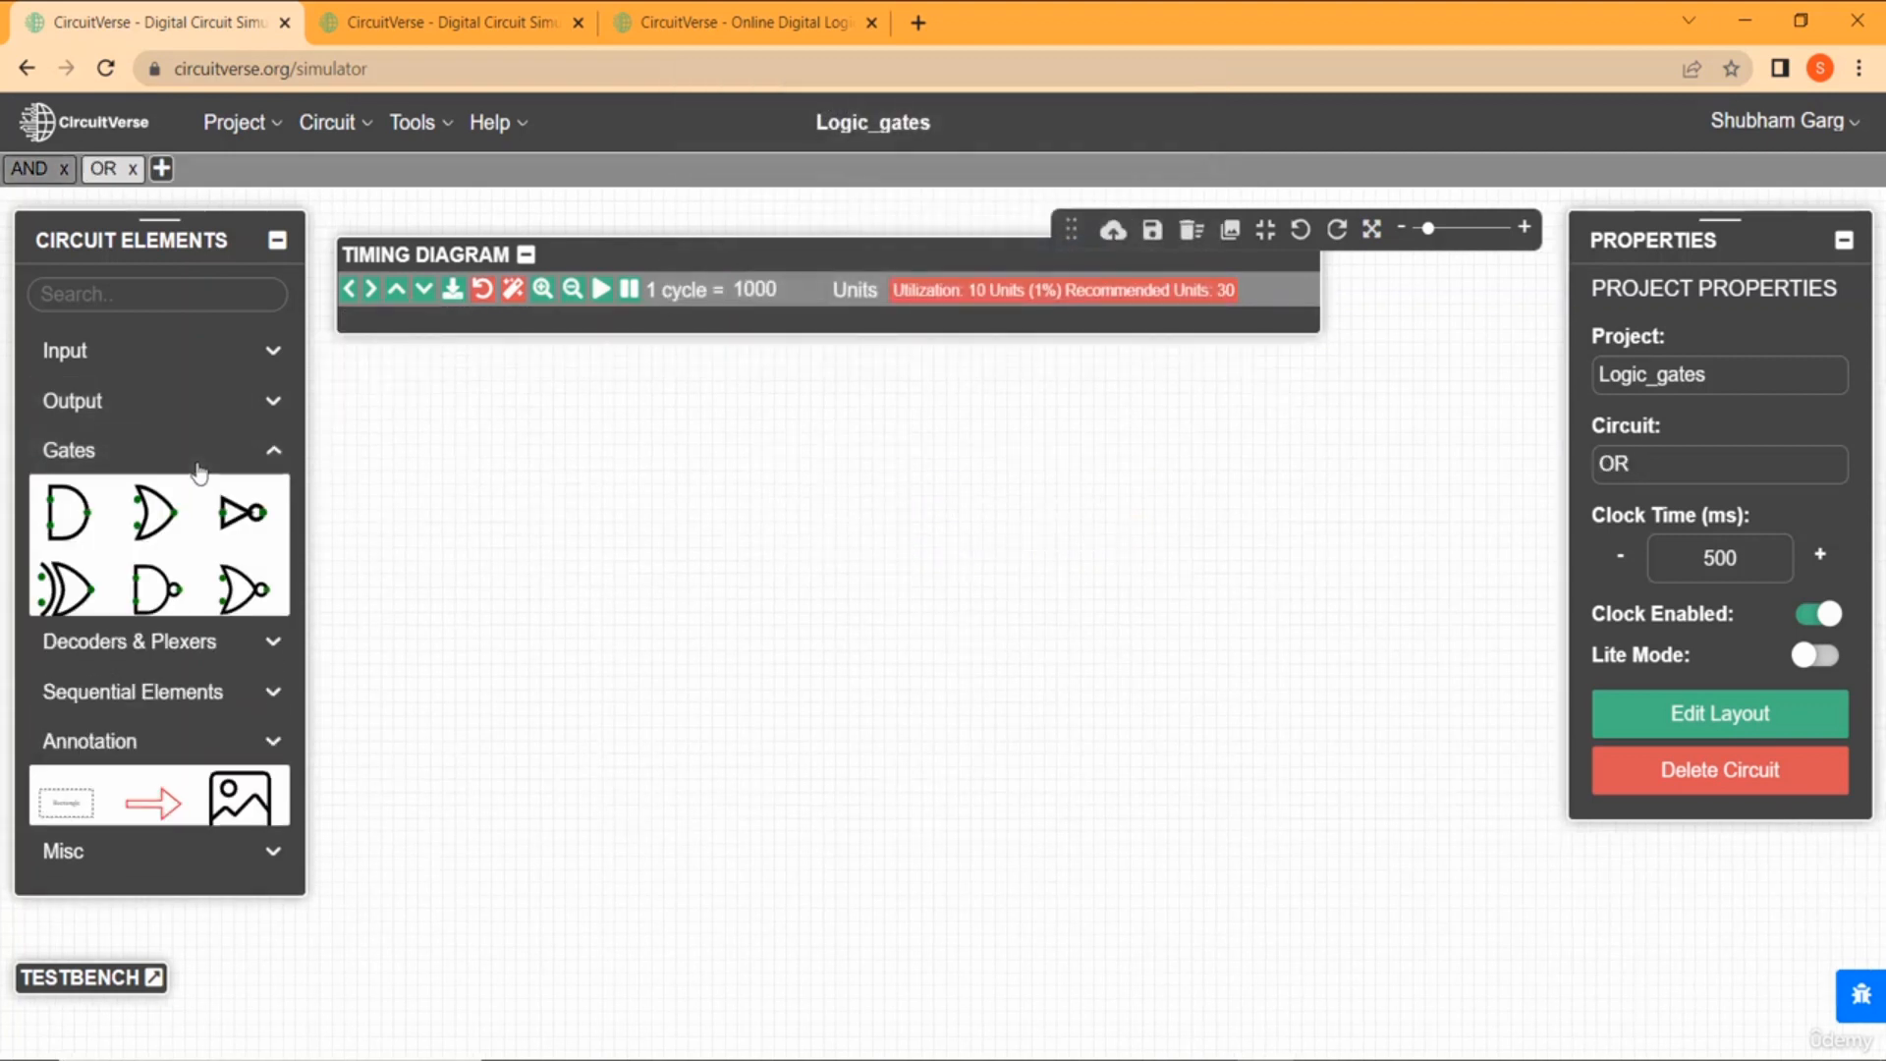
{"action": "left_click", "coordinate": [160, 512]}
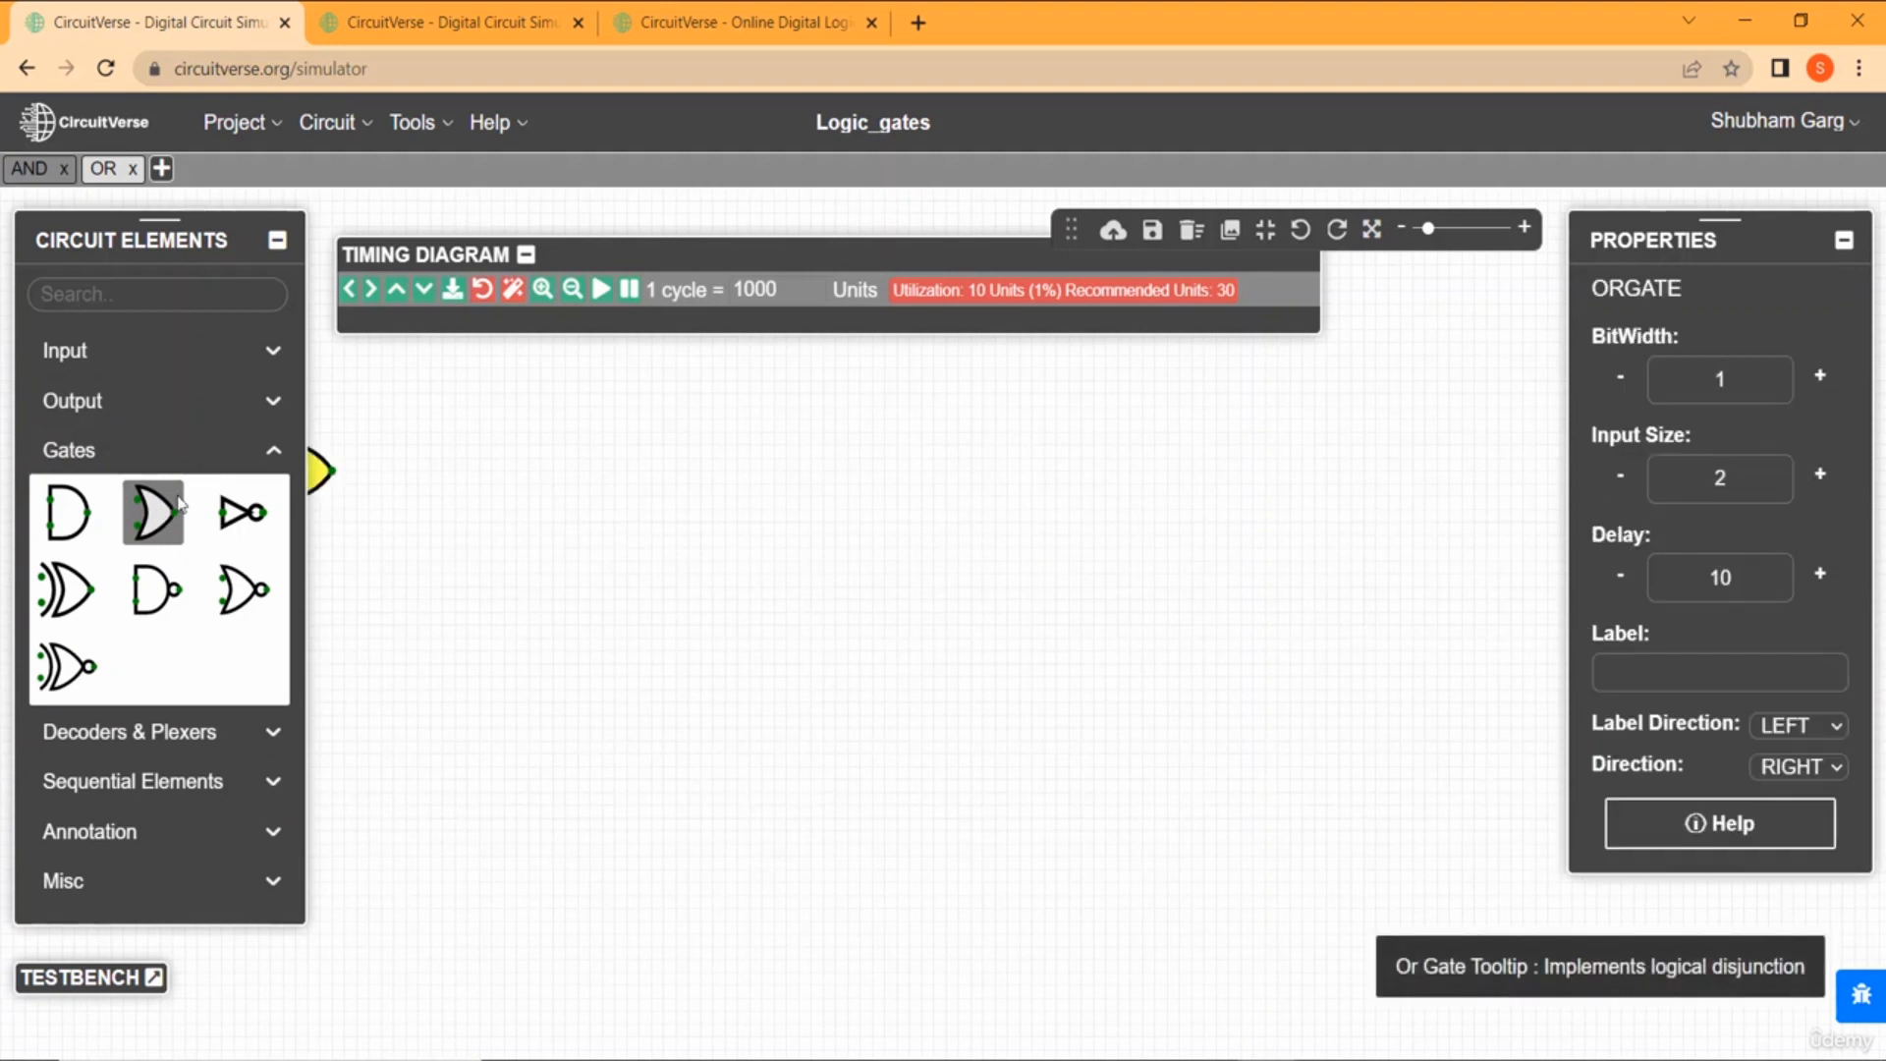
{"action": "left_click", "coordinate": [894, 492]}
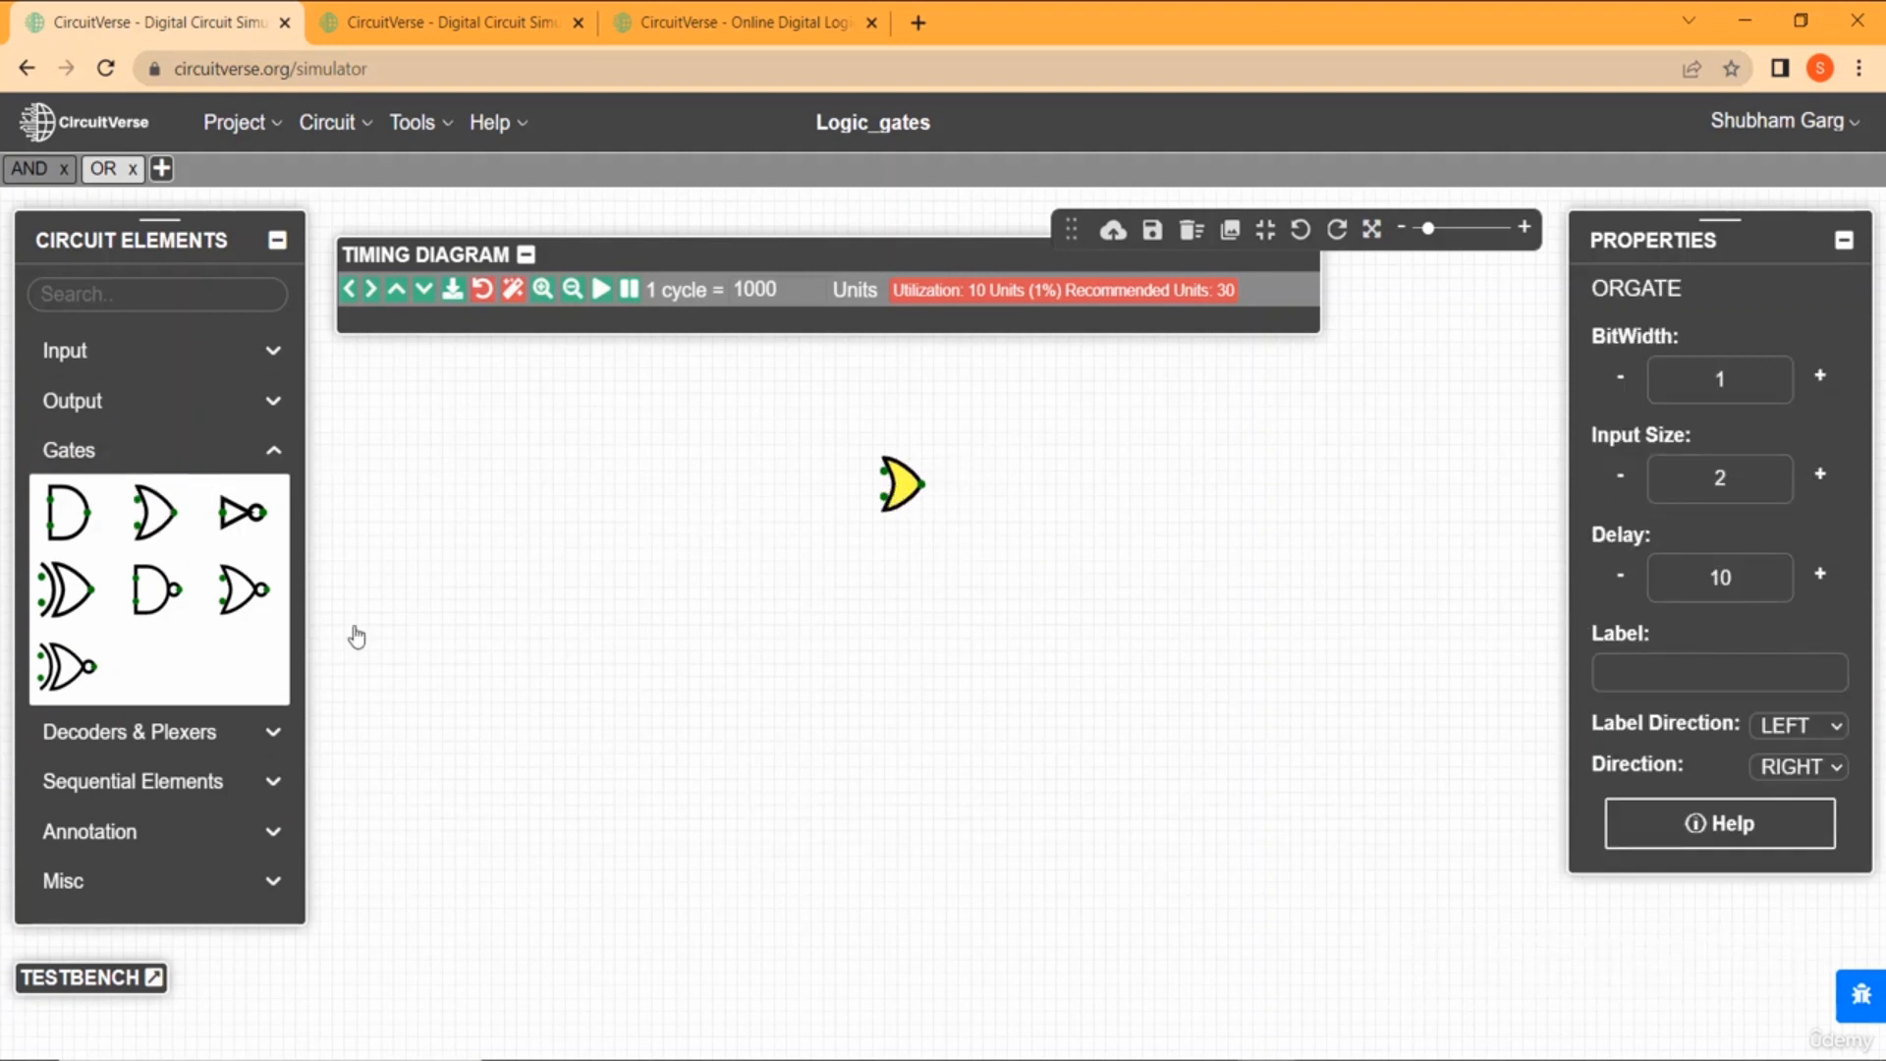
Add two 1-bit inputs and extend each from the OR gate's input pins so they are wired to it.
{"action": "left_click", "coordinate": [157, 351]}
{"action": "left_click", "coordinate": [51, 416]}
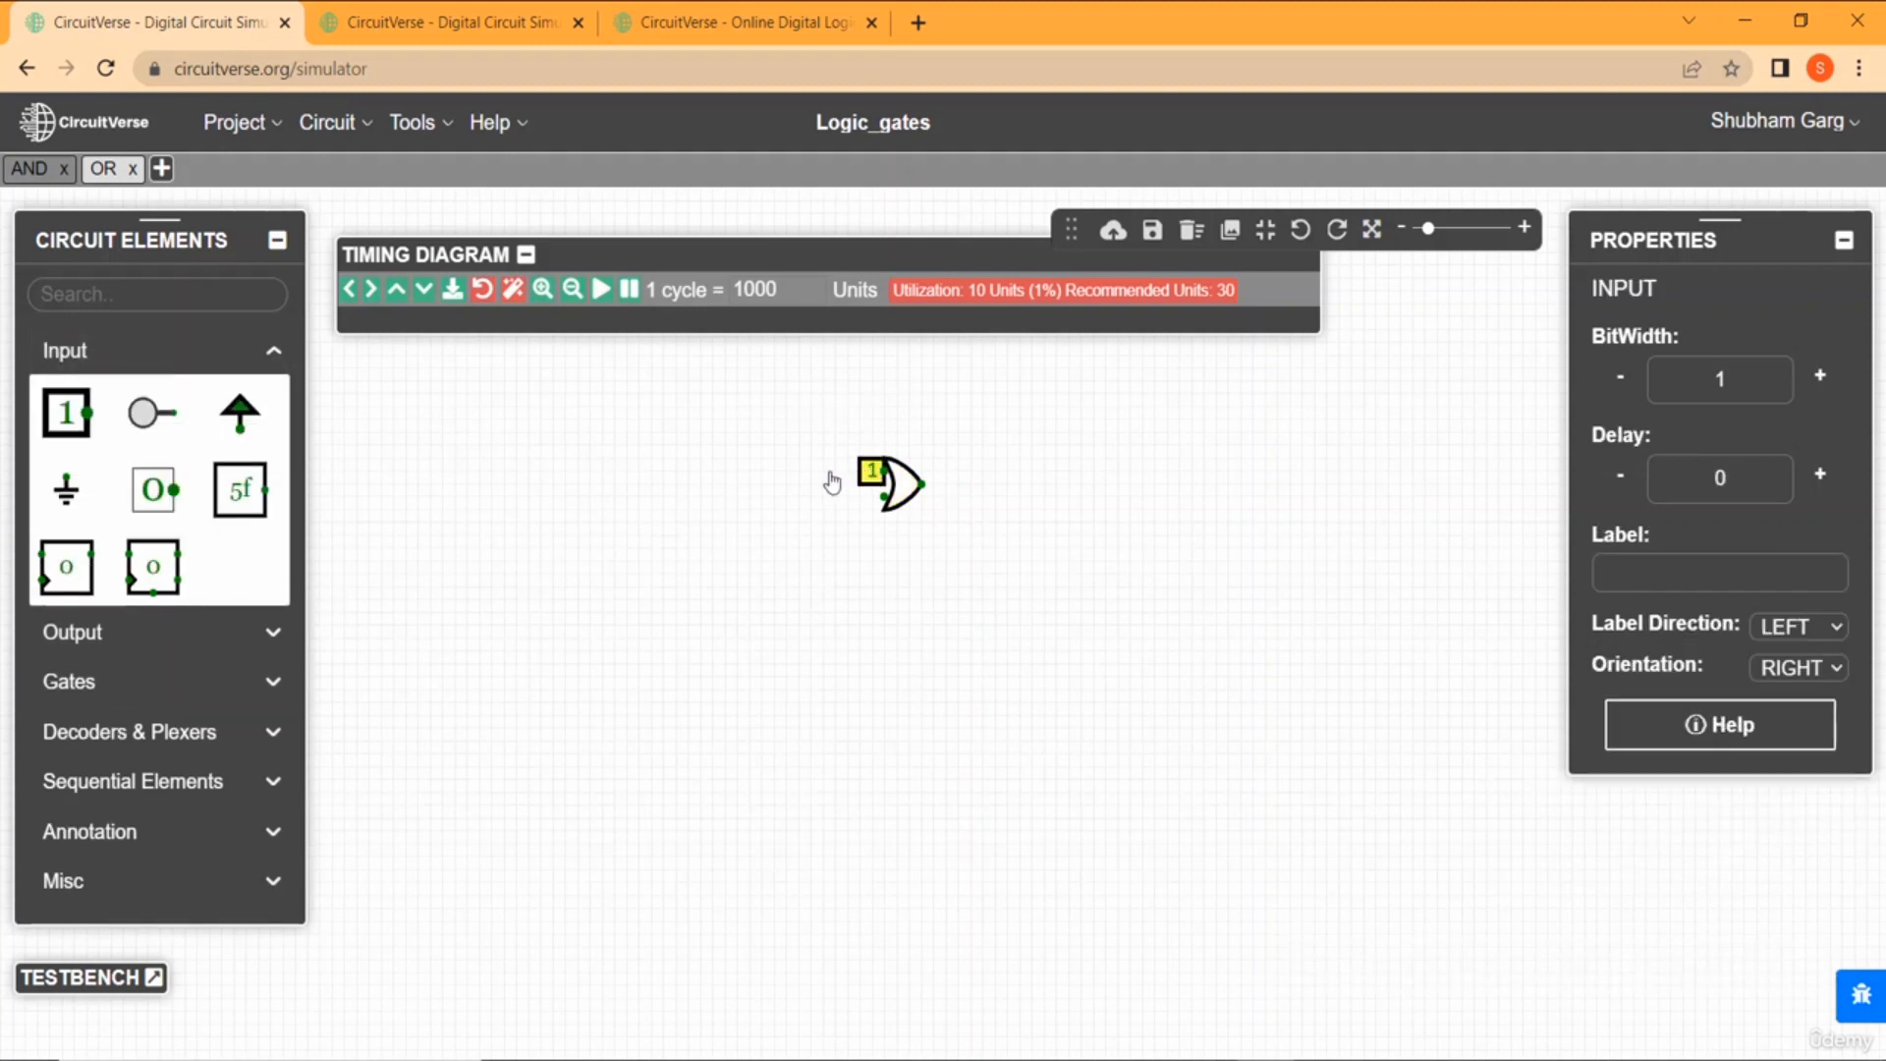
{"action": "left_click_drag", "start_coordinate": [870, 475], "coordinate": [674, 471]}
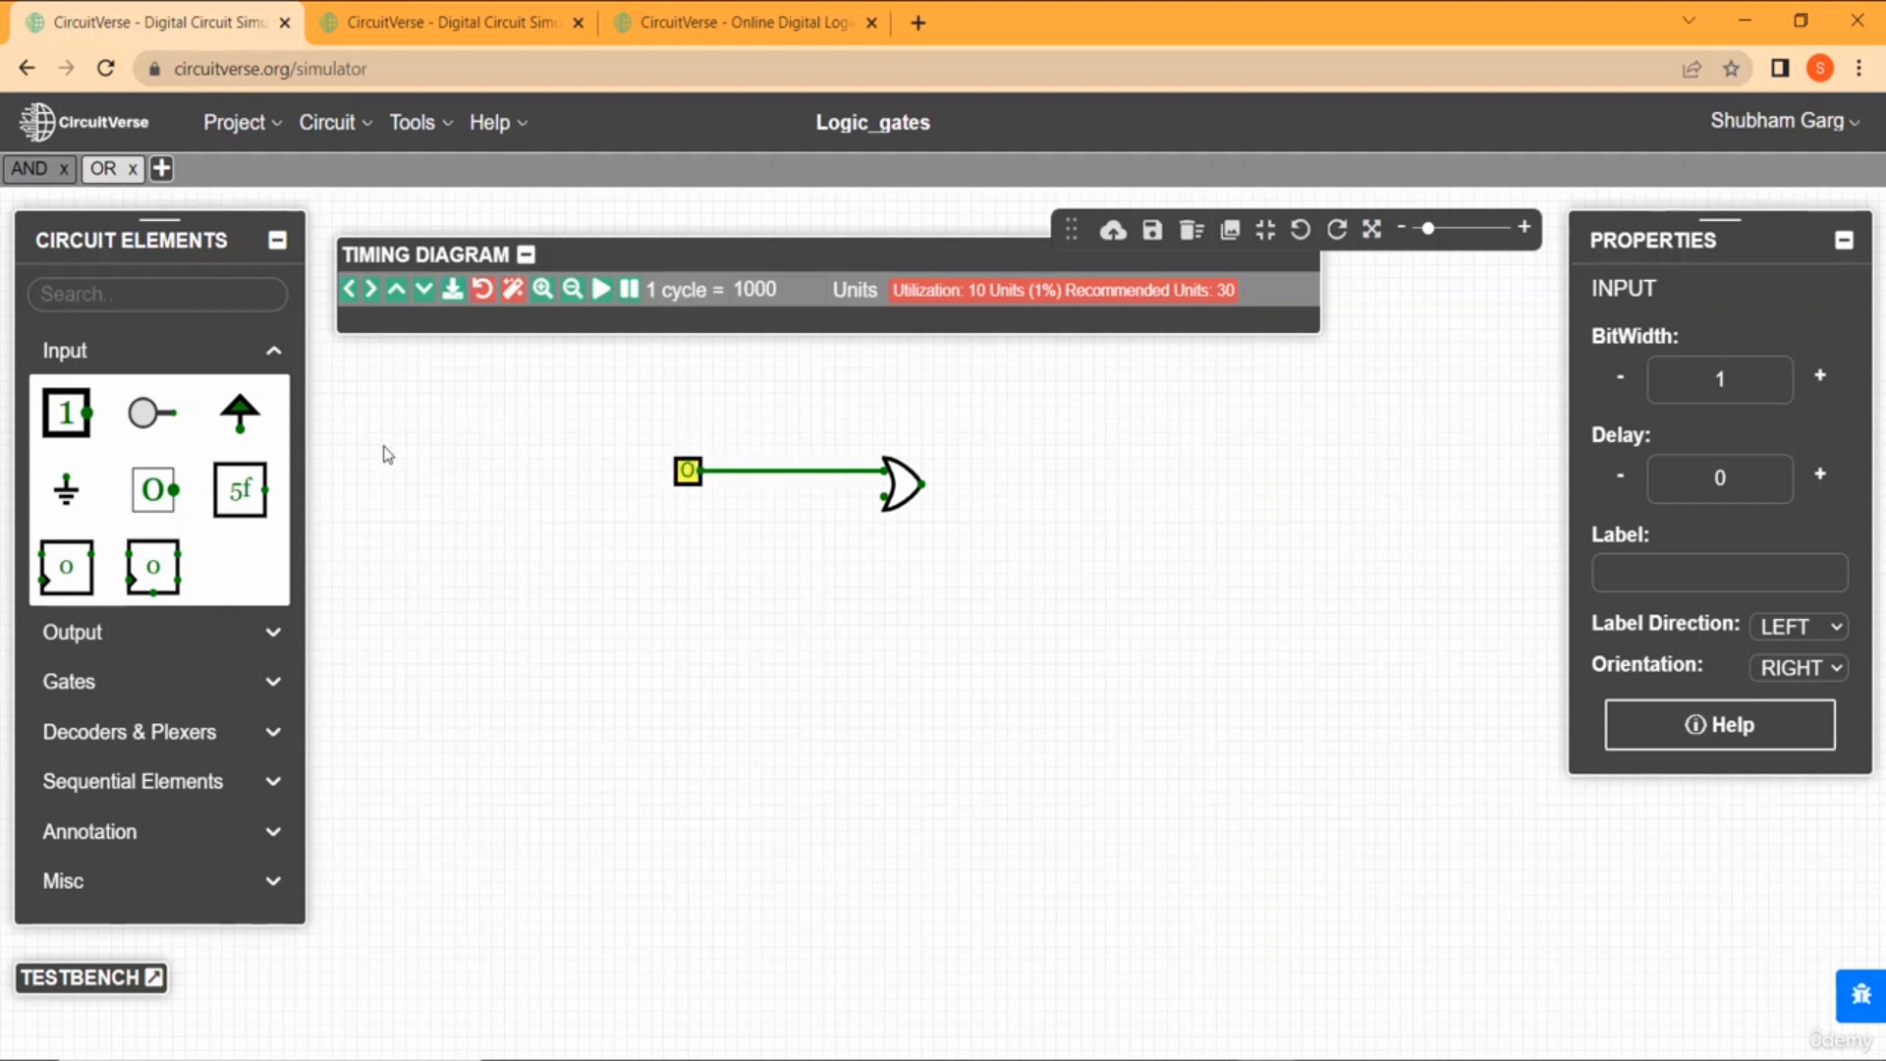
{"action": "left_click", "coordinate": [66, 413]}
{"action": "left_click_drag", "start_coordinate": [872, 500], "coordinate": [691, 499]}
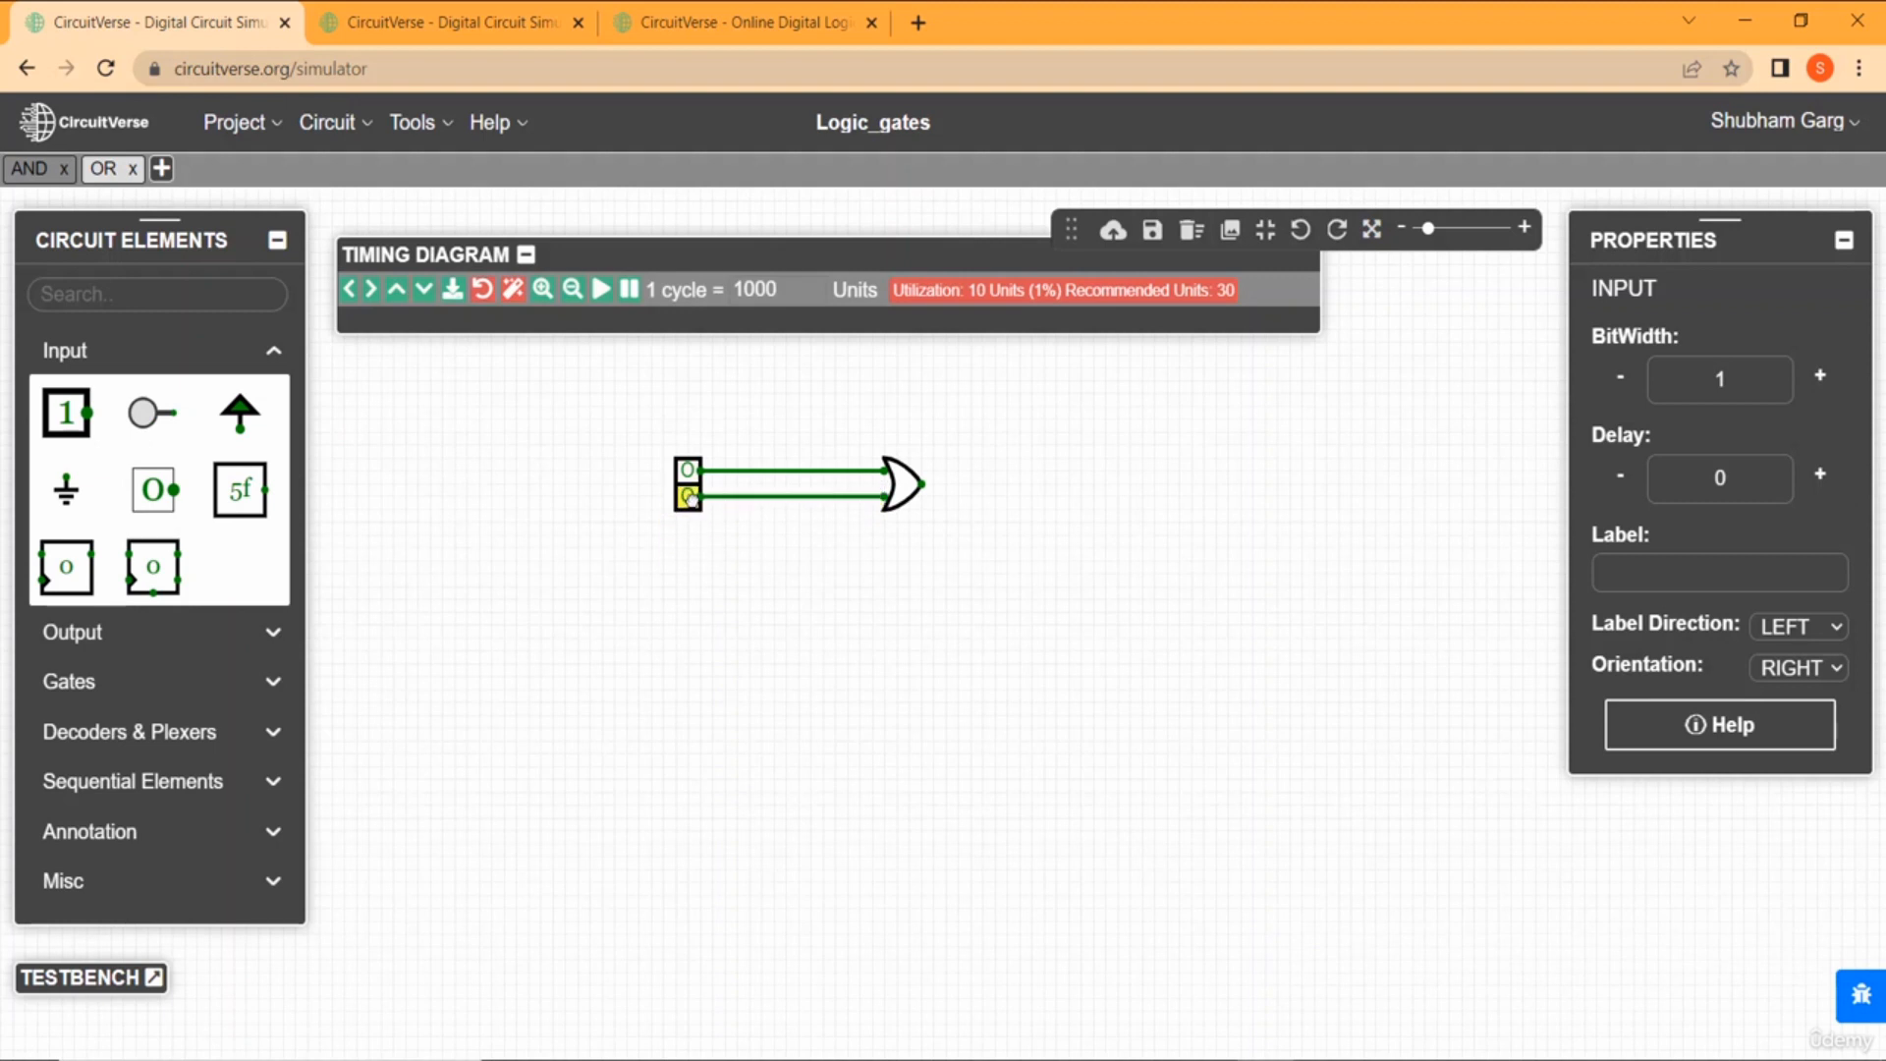
Add a 1-bit output and extend it from the OR gate's output pin so it is wired to the gate.
{"action": "left_click", "coordinate": [98, 651]}
{"action": "left_click", "coordinate": [93, 447]}
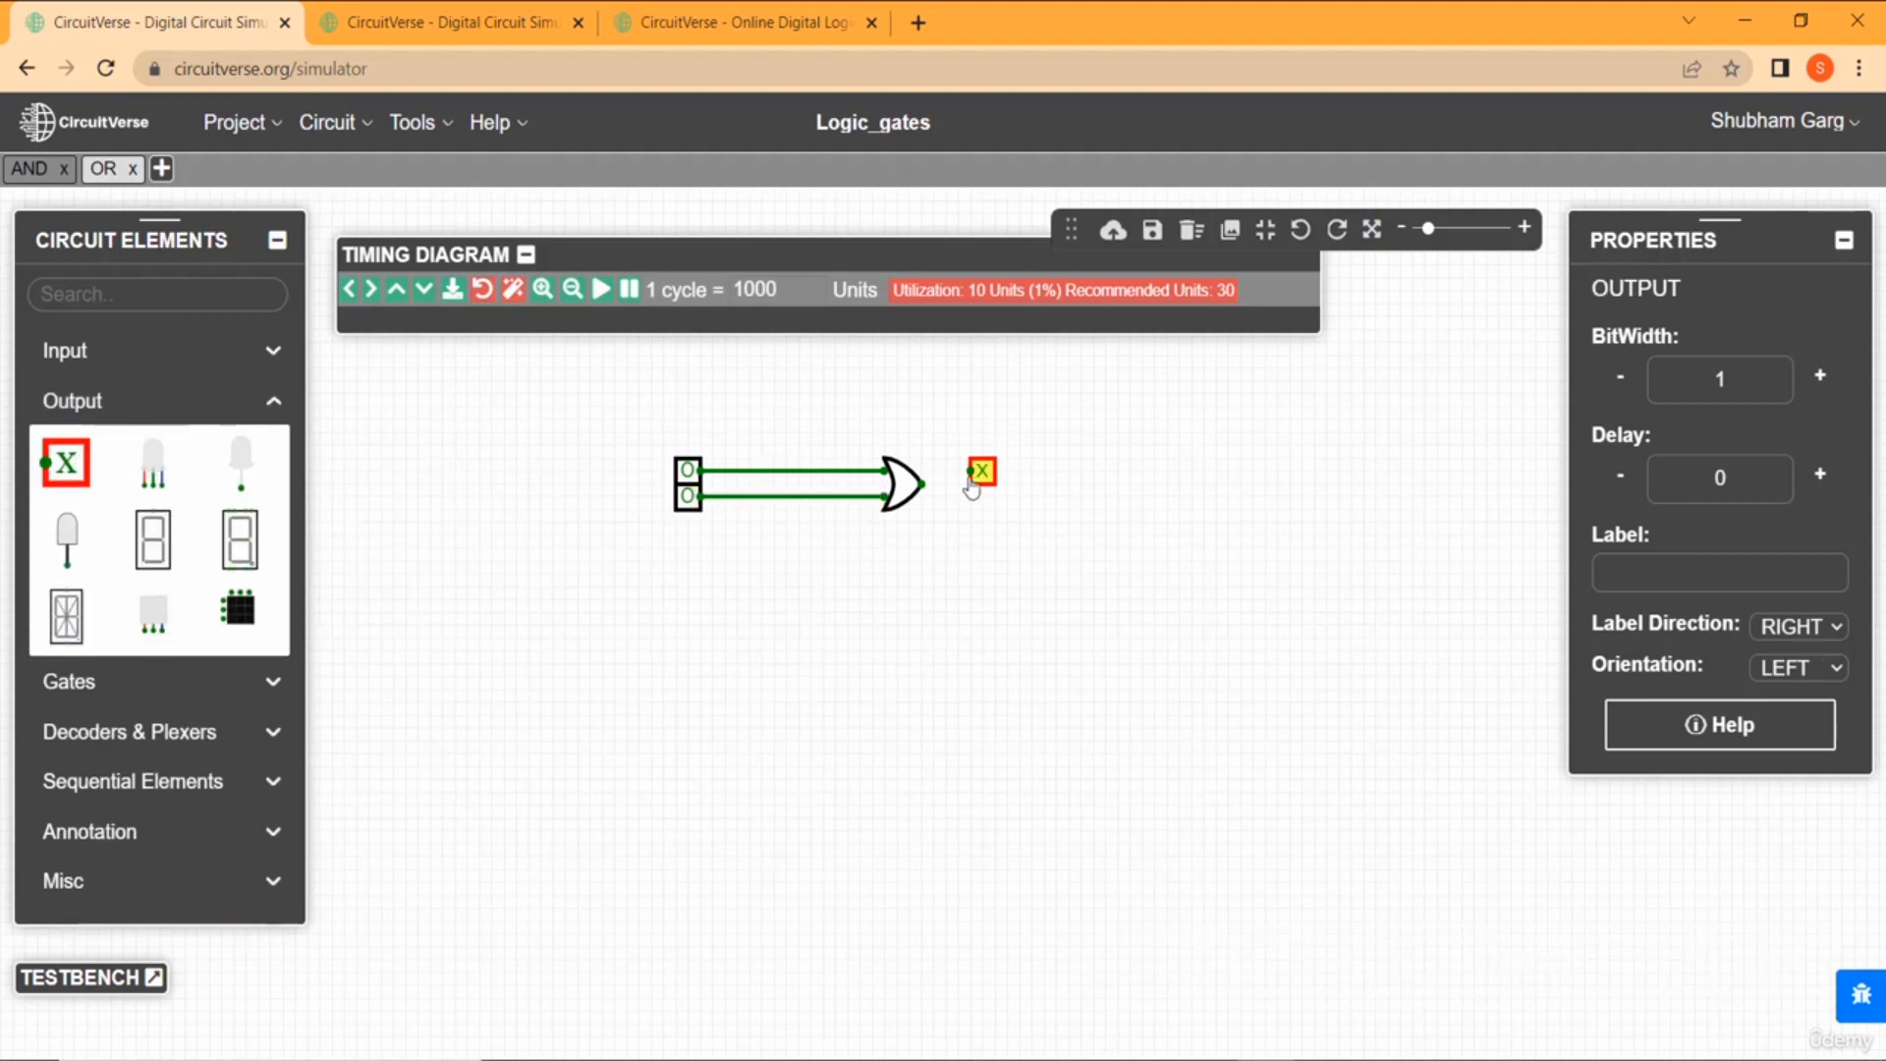
{"action": "left_click", "coordinate": [934, 486]}
{"action": "left_click_drag", "start_coordinate": [938, 485], "coordinate": [1092, 484]}
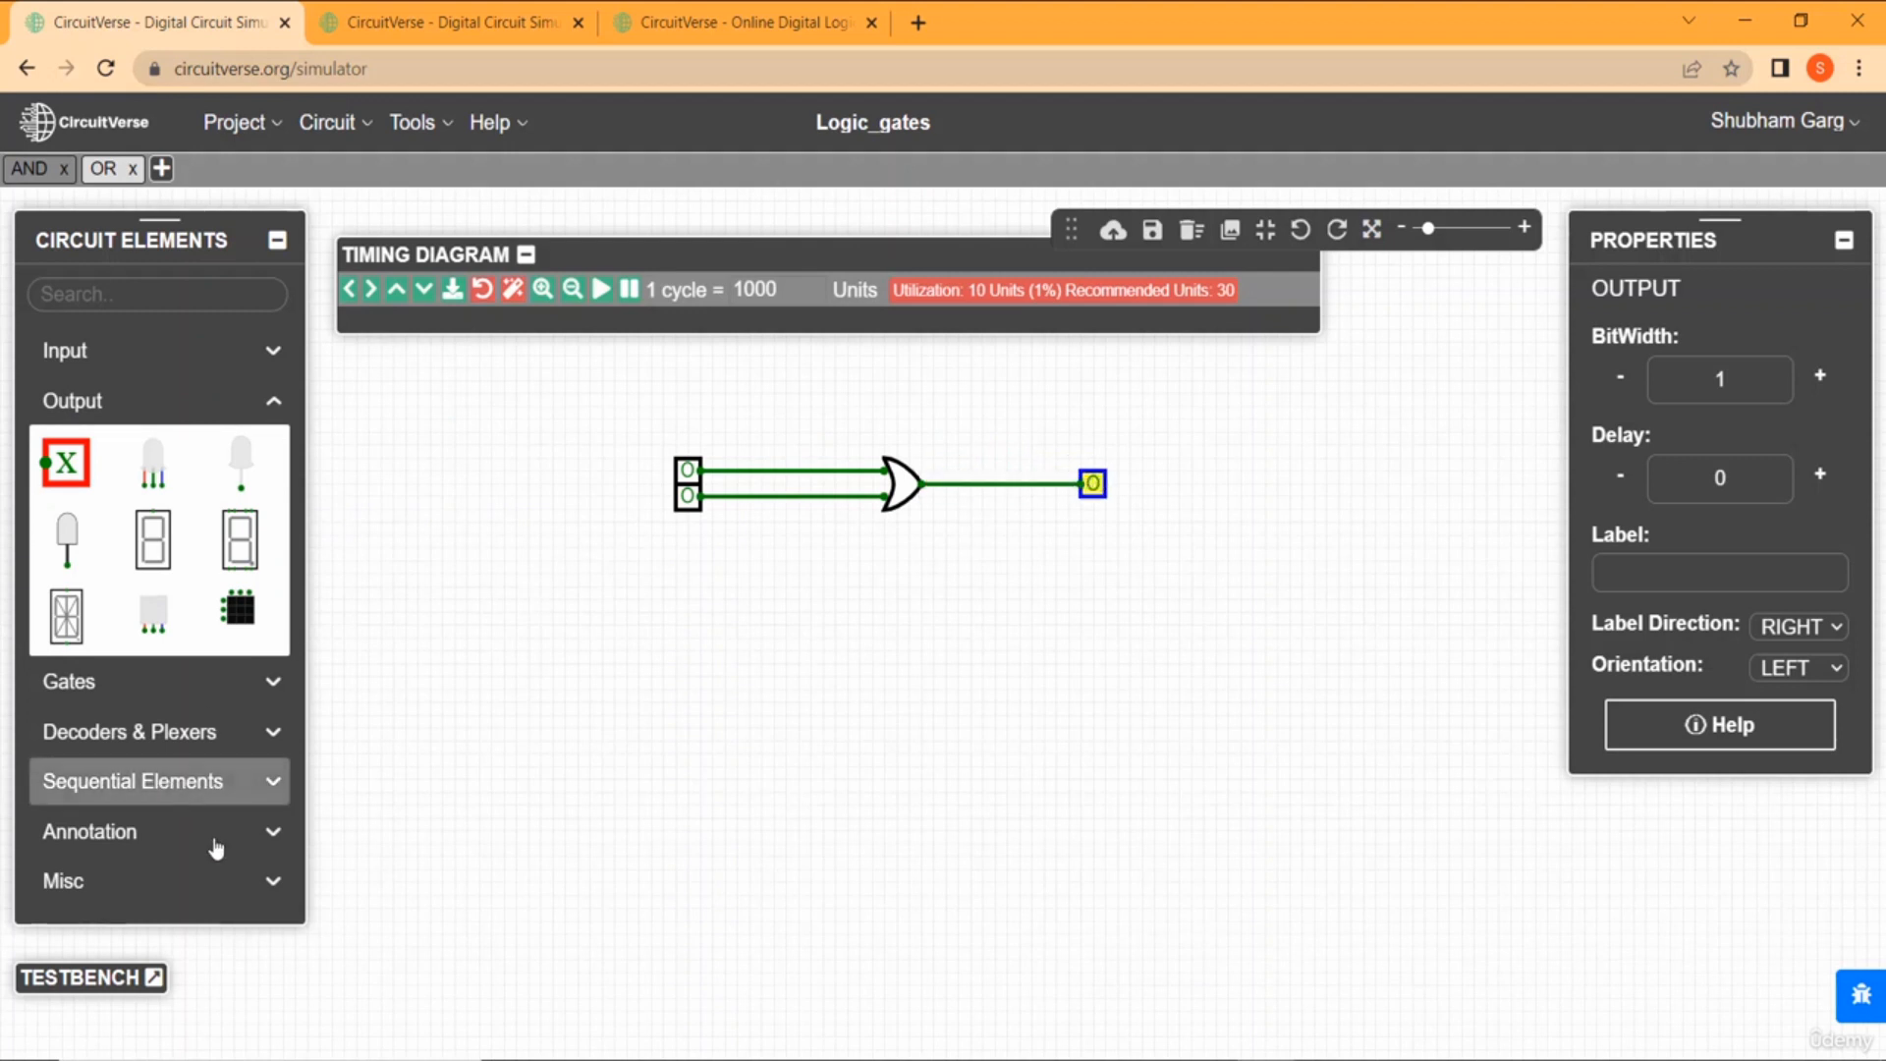
Attach a flag facing DOWN to the upper input wire and a flag facing UP to the lower input wire.
{"action": "left_click", "coordinate": [218, 880]}
{"action": "left_click", "coordinate": [143, 742]}
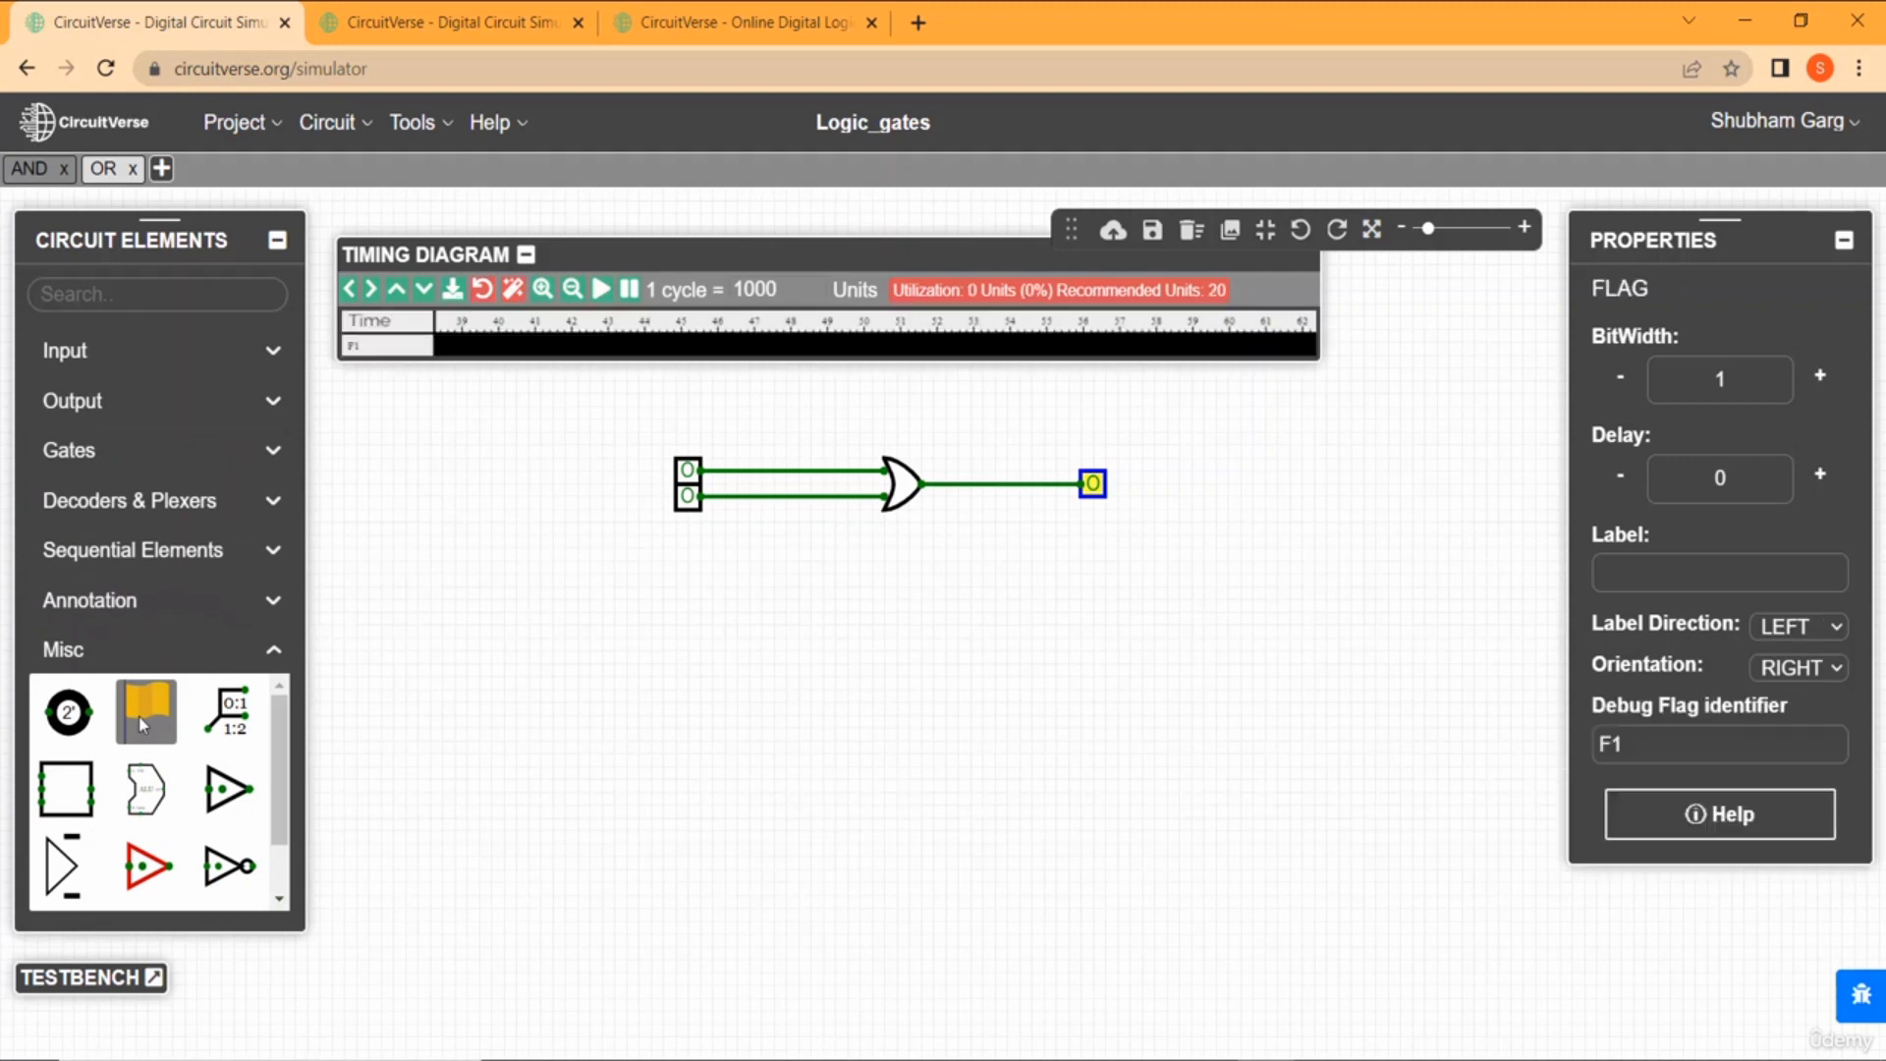
{"action": "key", "text": "Down"}
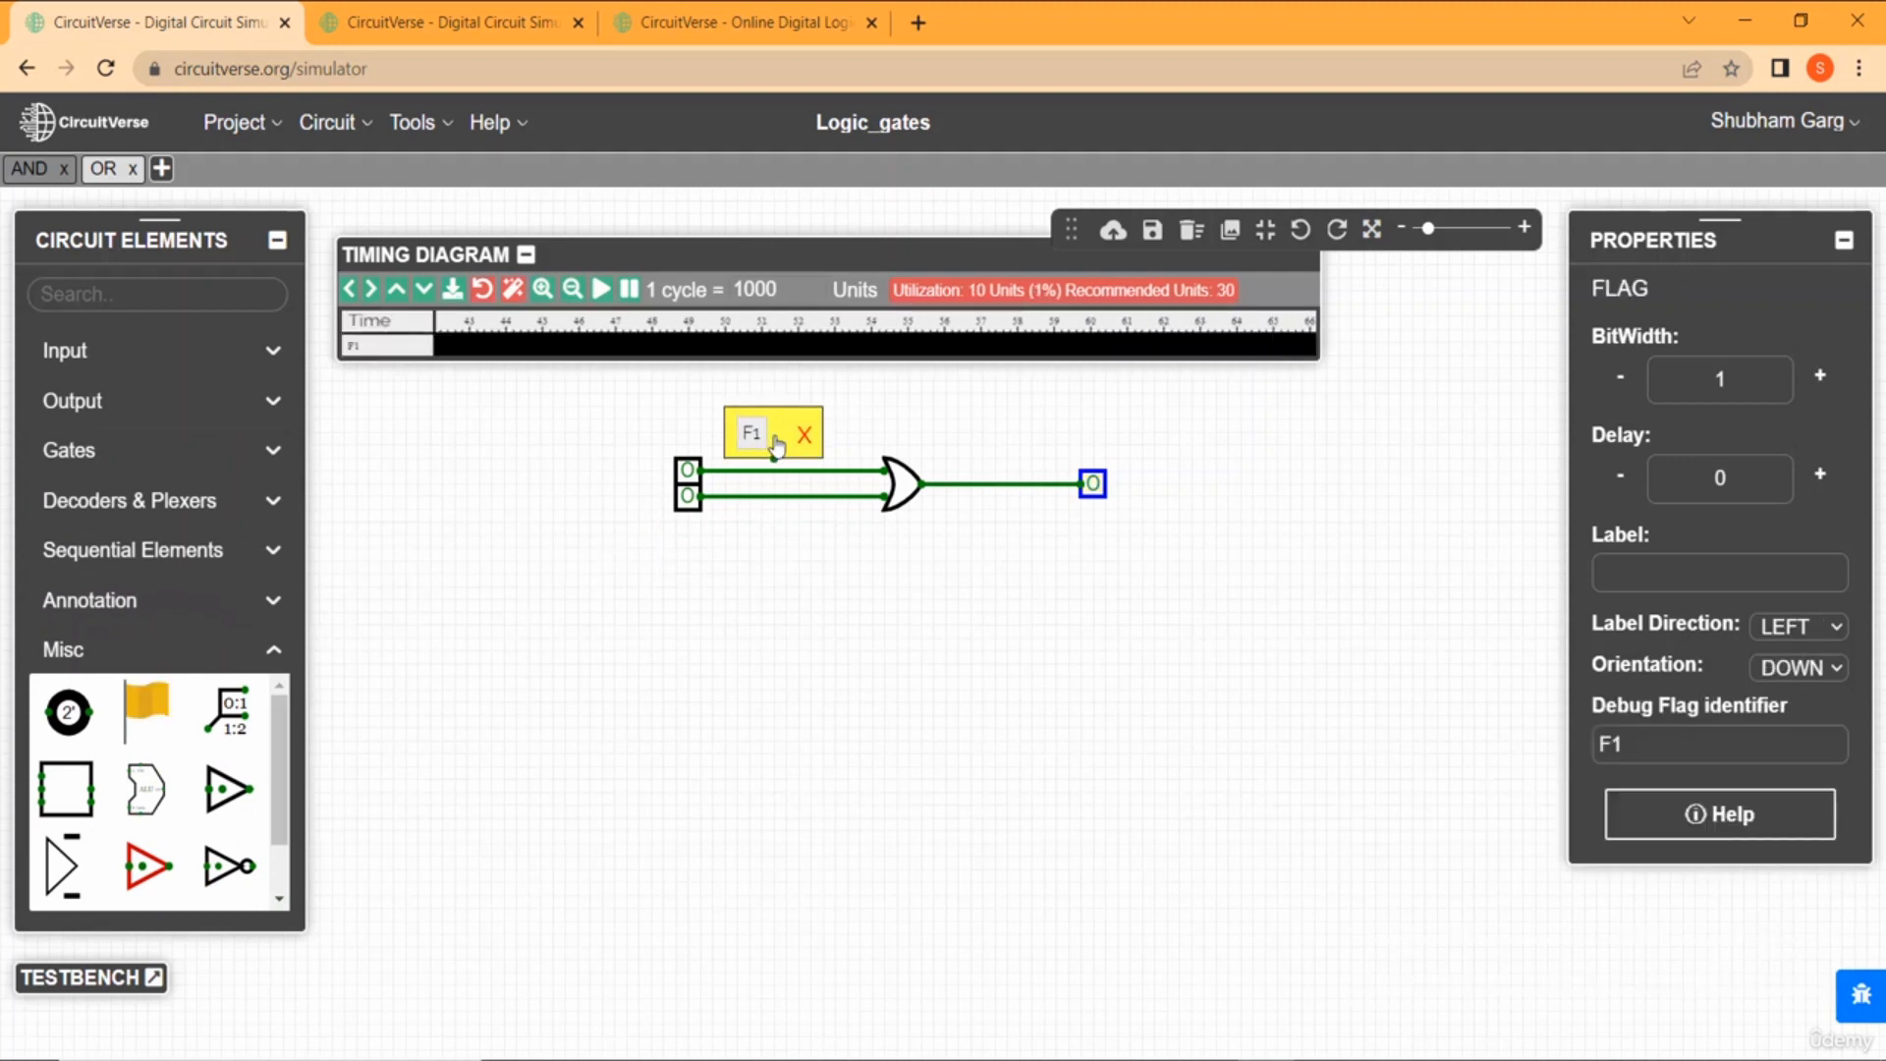
{"action": "left_click", "coordinate": [793, 452]}
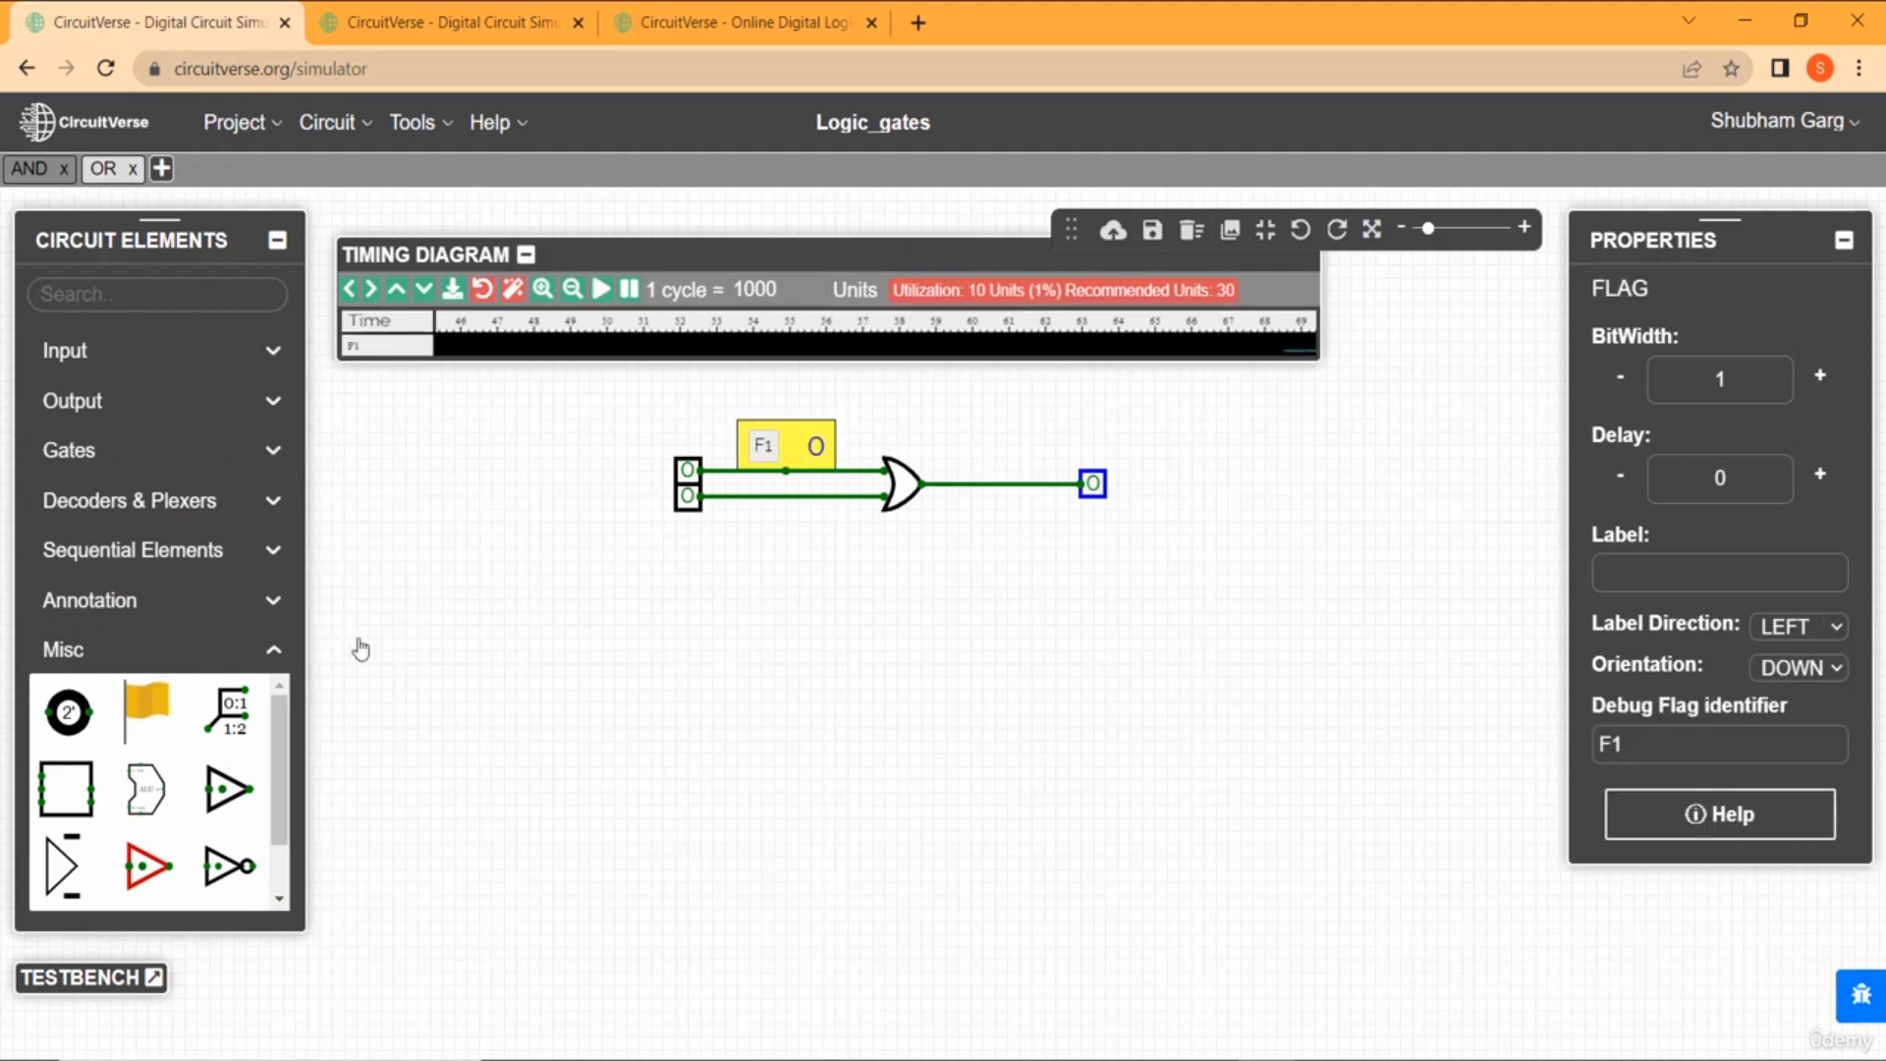
{"action": "left_click", "coordinate": [144, 693]}
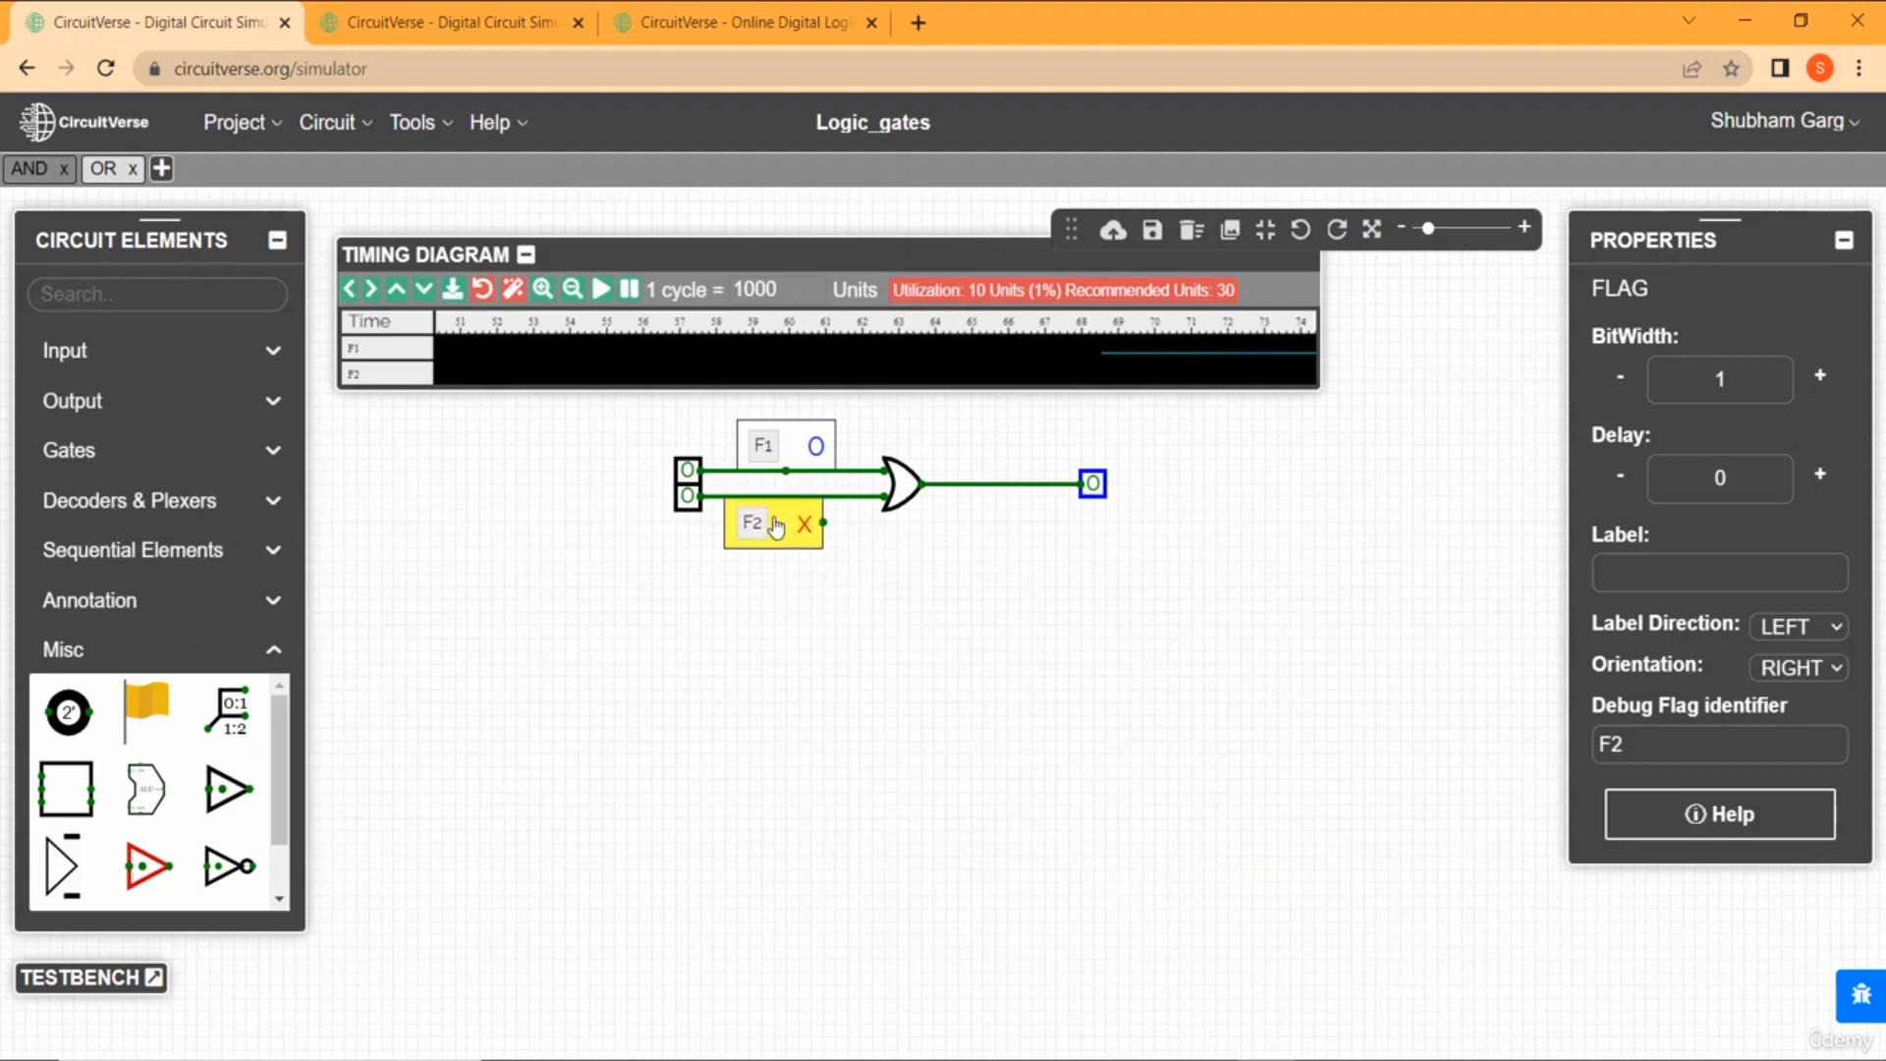
{"action": "key", "text": "Up"}
{"action": "left_click", "coordinate": [785, 525]}
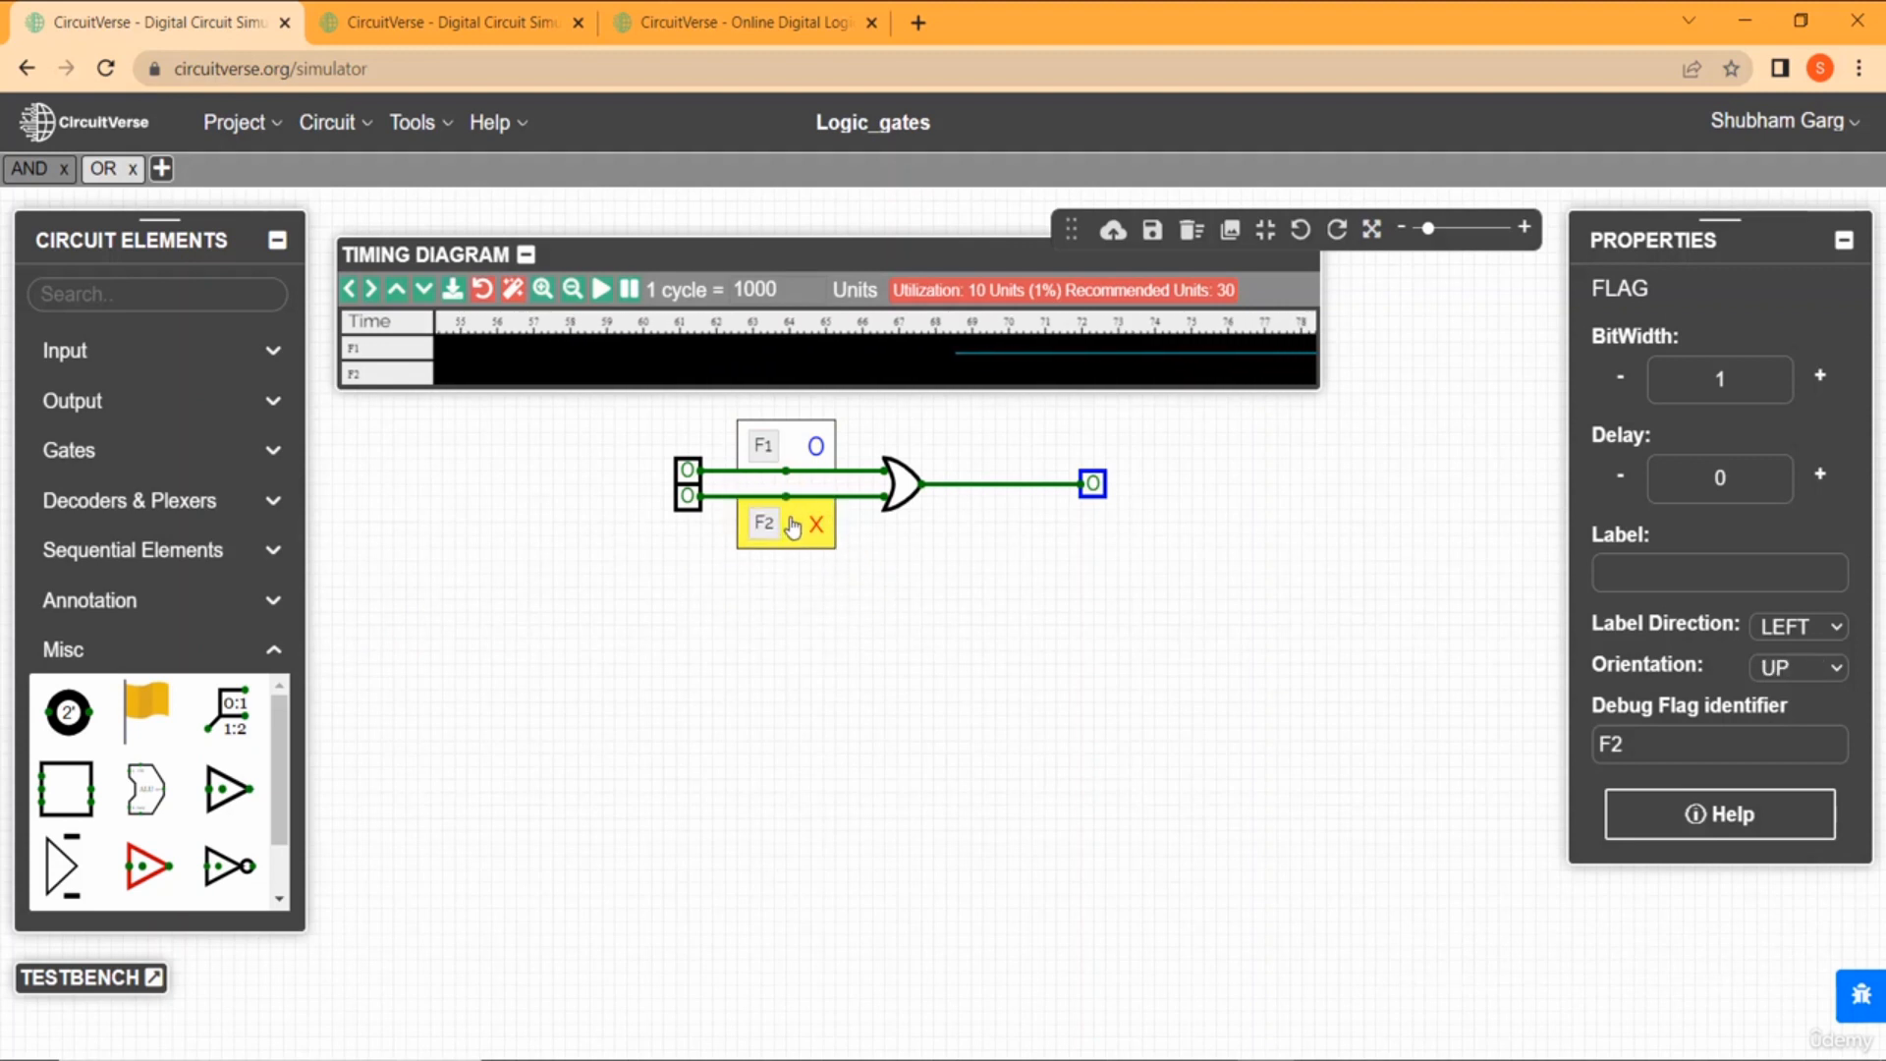
Attach a third flag, facing RIGHT, to the wire between the OR gate and the output.
{"action": "left_click", "coordinate": [145, 705]}
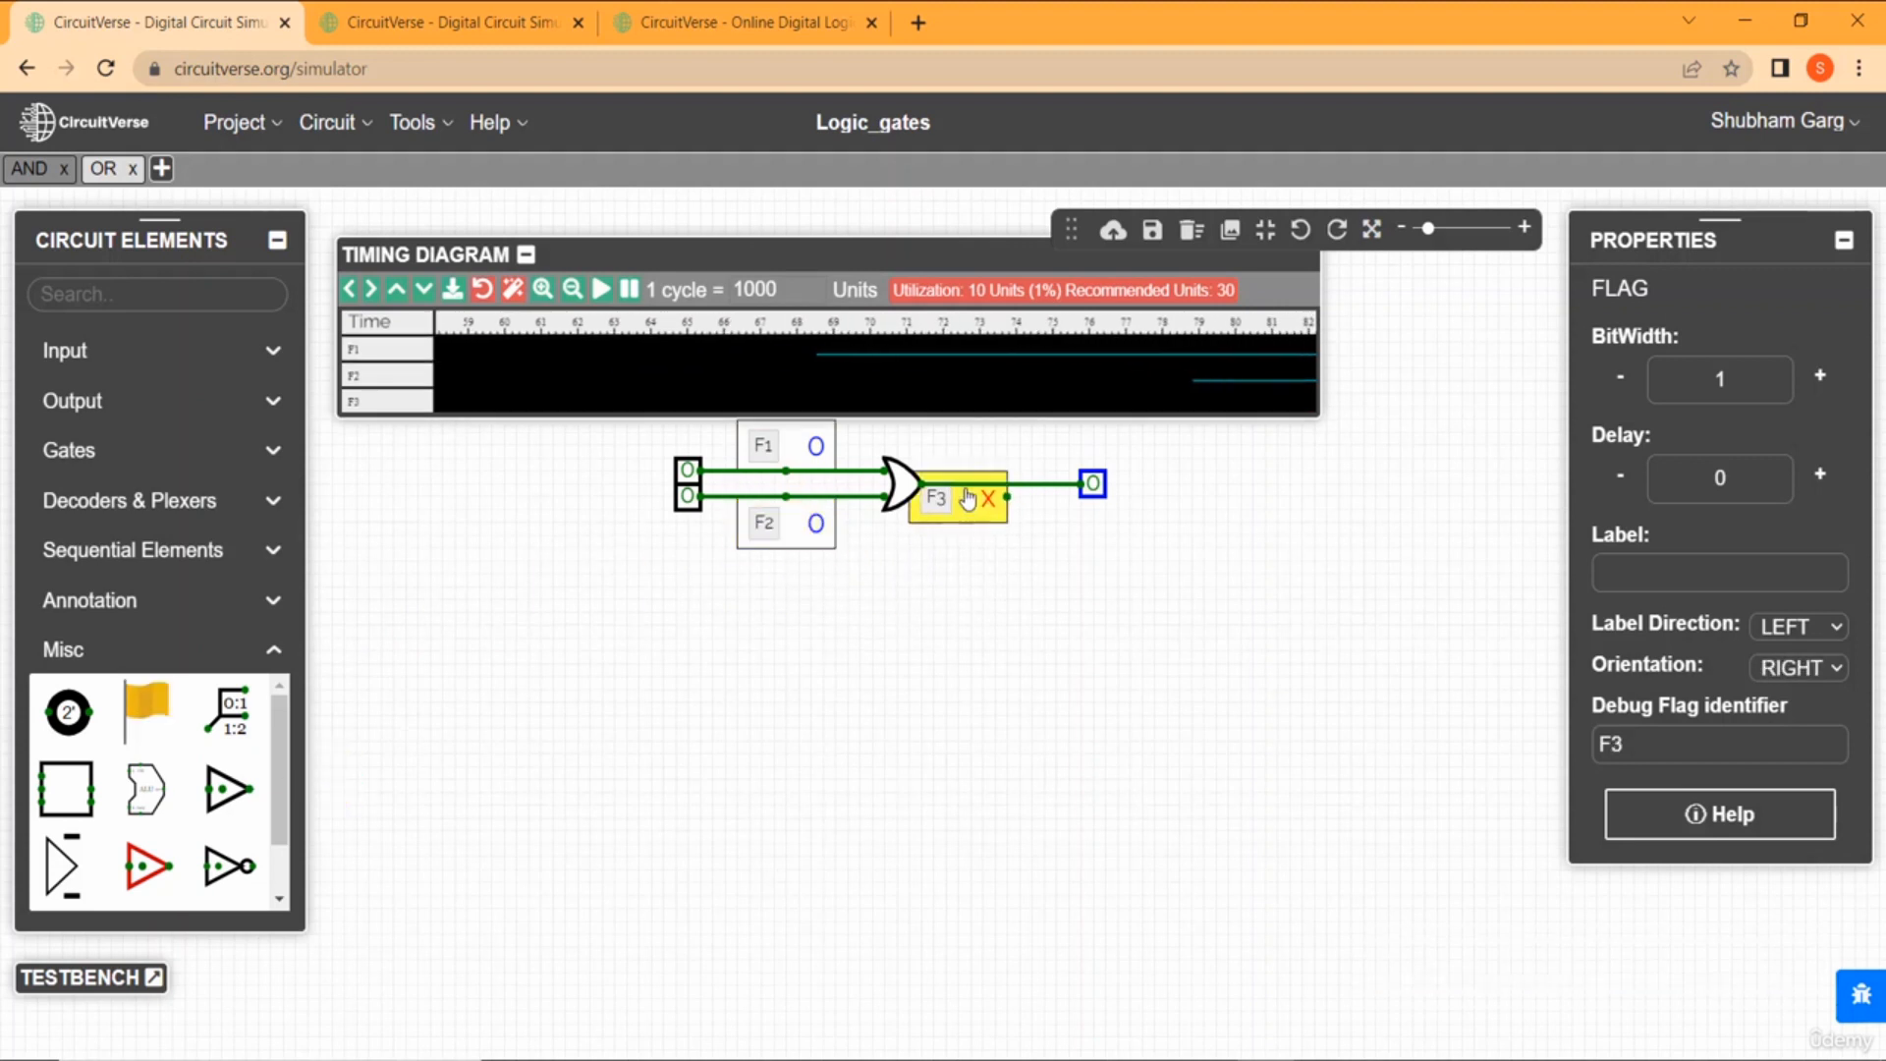
{"action": "left_click", "coordinate": [1016, 485]}
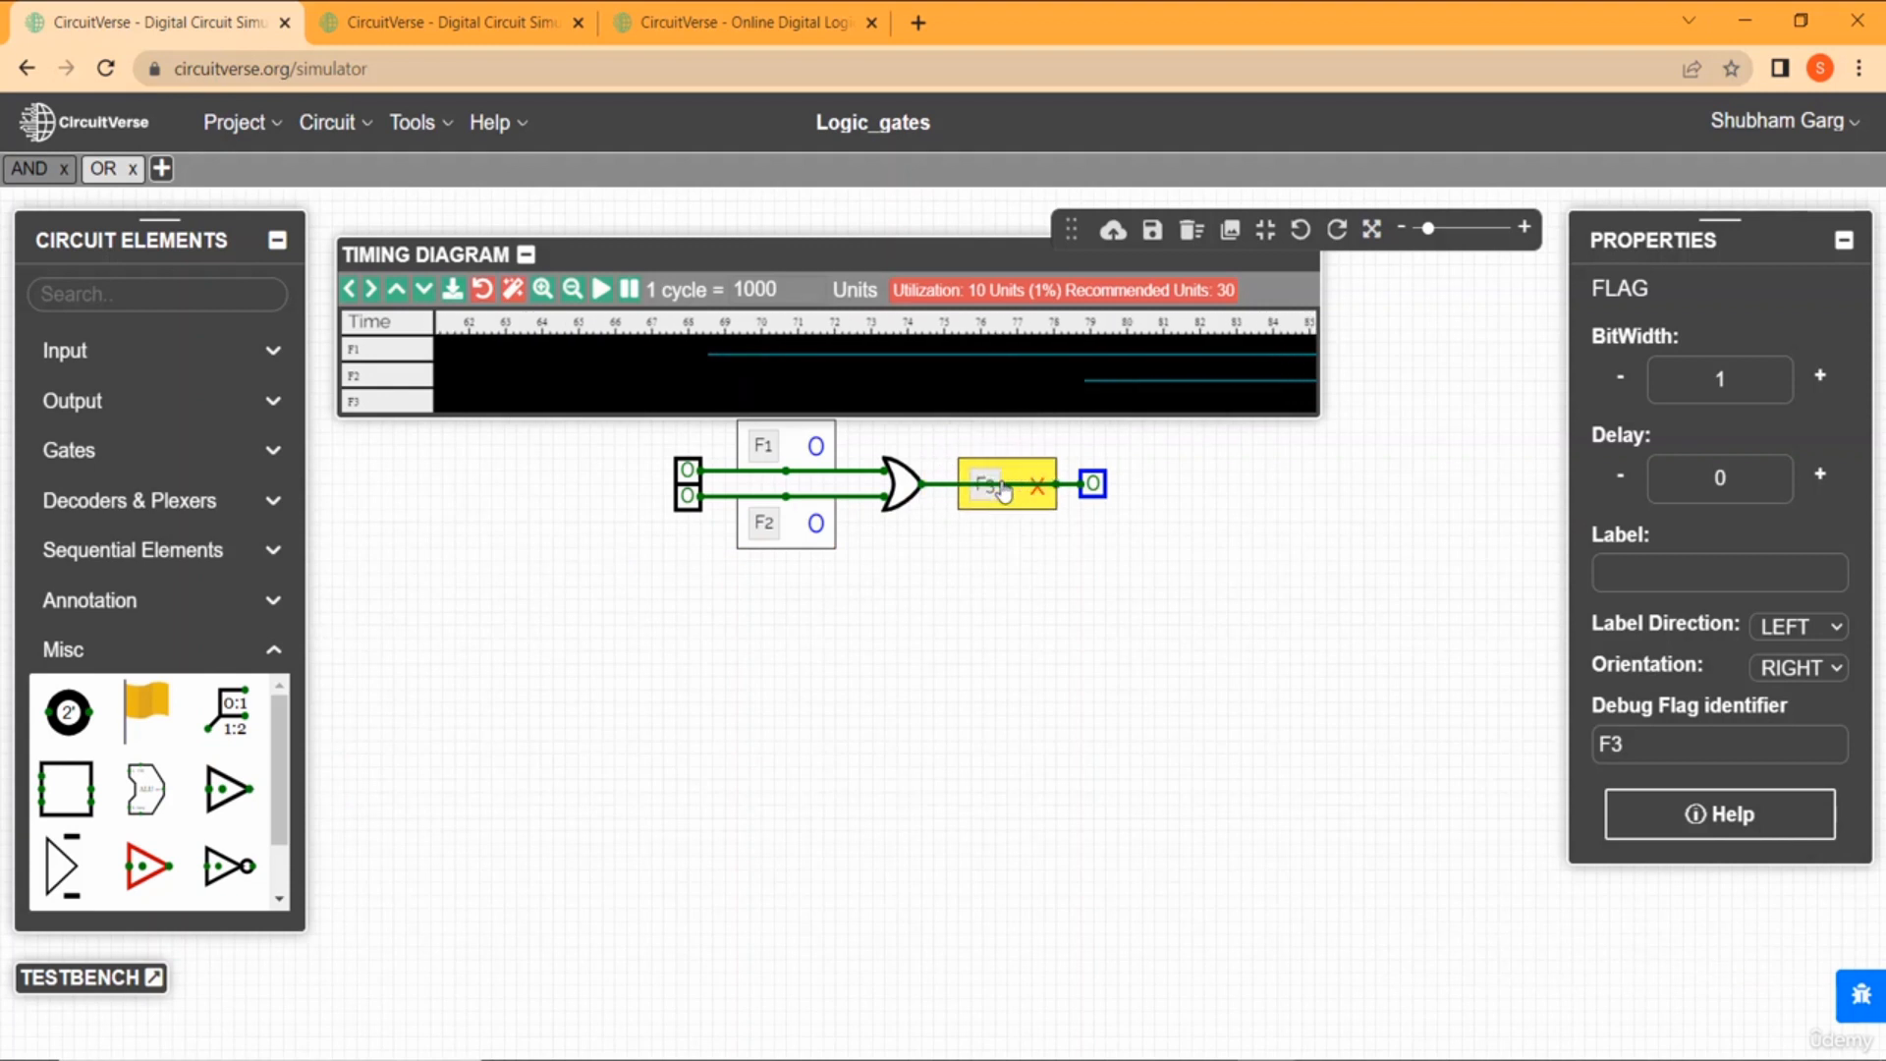
{"action": "left_click", "coordinate": [941, 637]}
Toggle the OR gate's two inputs through different 0 and 1 combinations to record waveforms, ending with both at 0.
{"action": "left_click", "coordinate": [687, 471]}
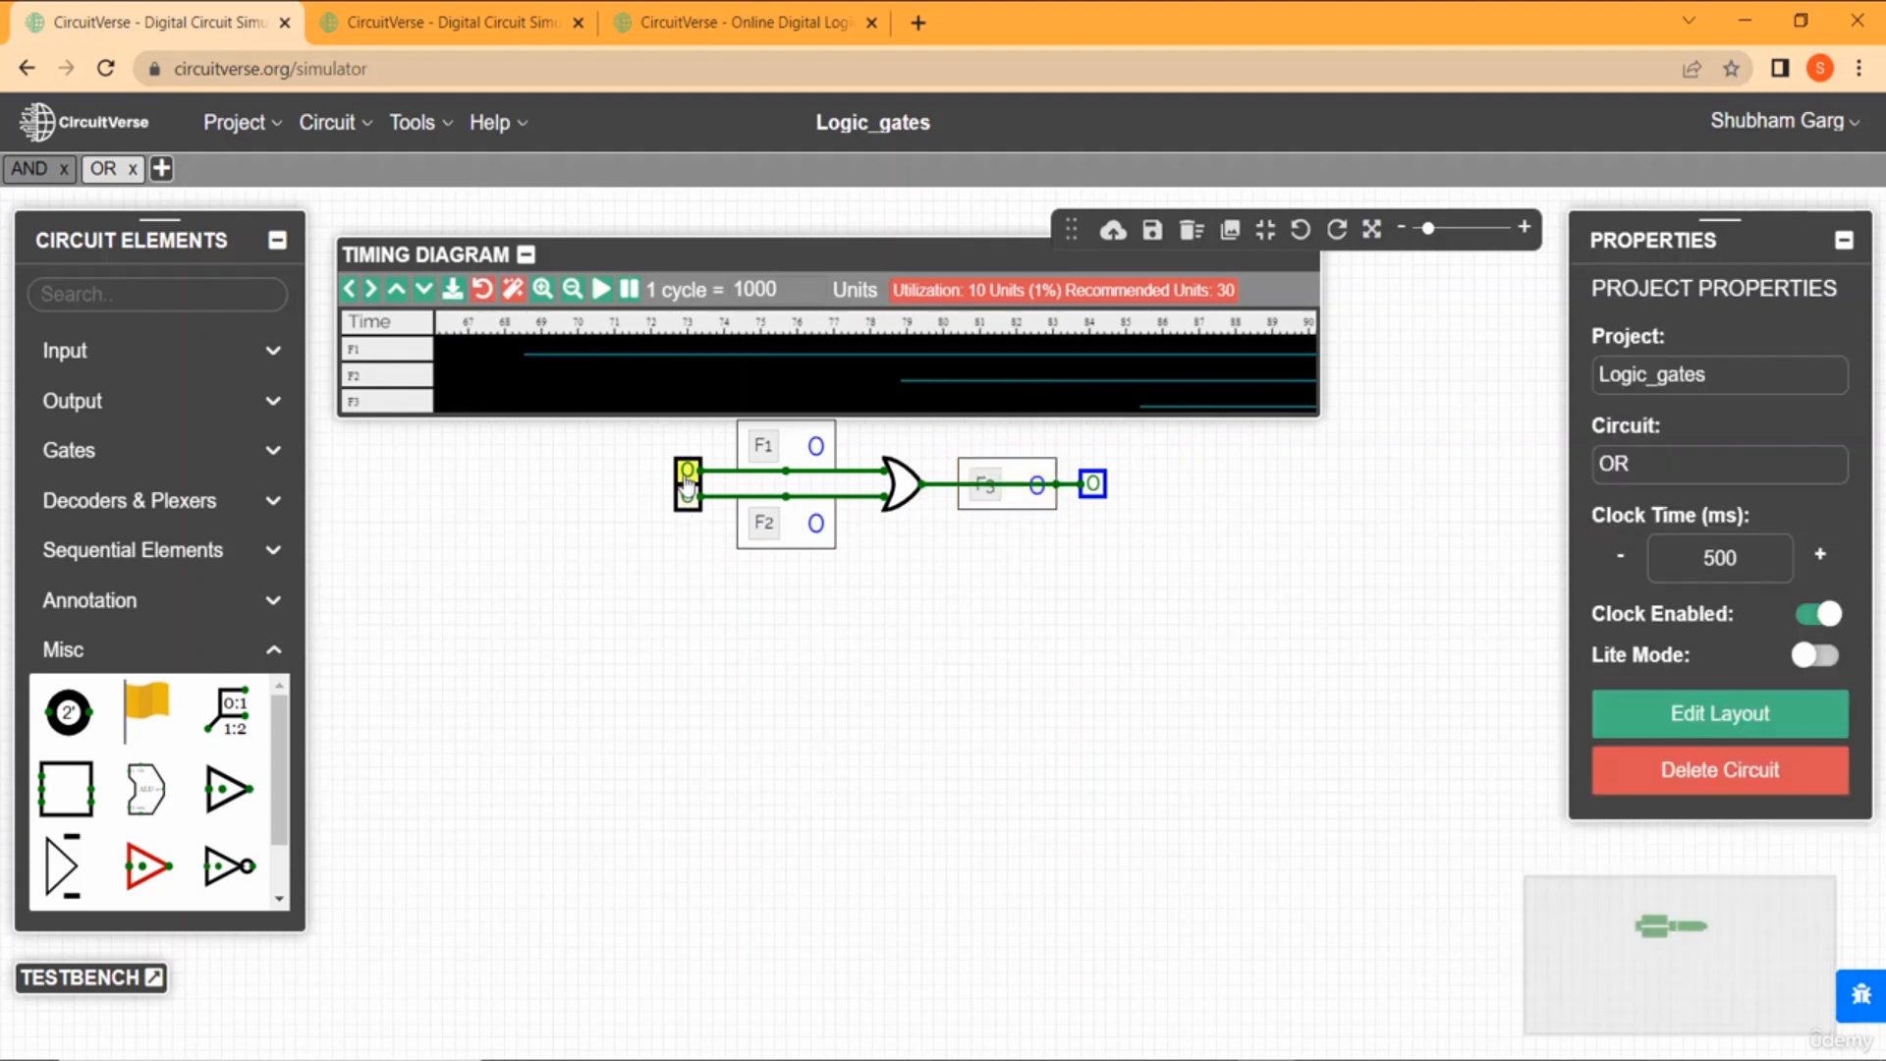
{"action": "left_click", "coordinate": [688, 496]}
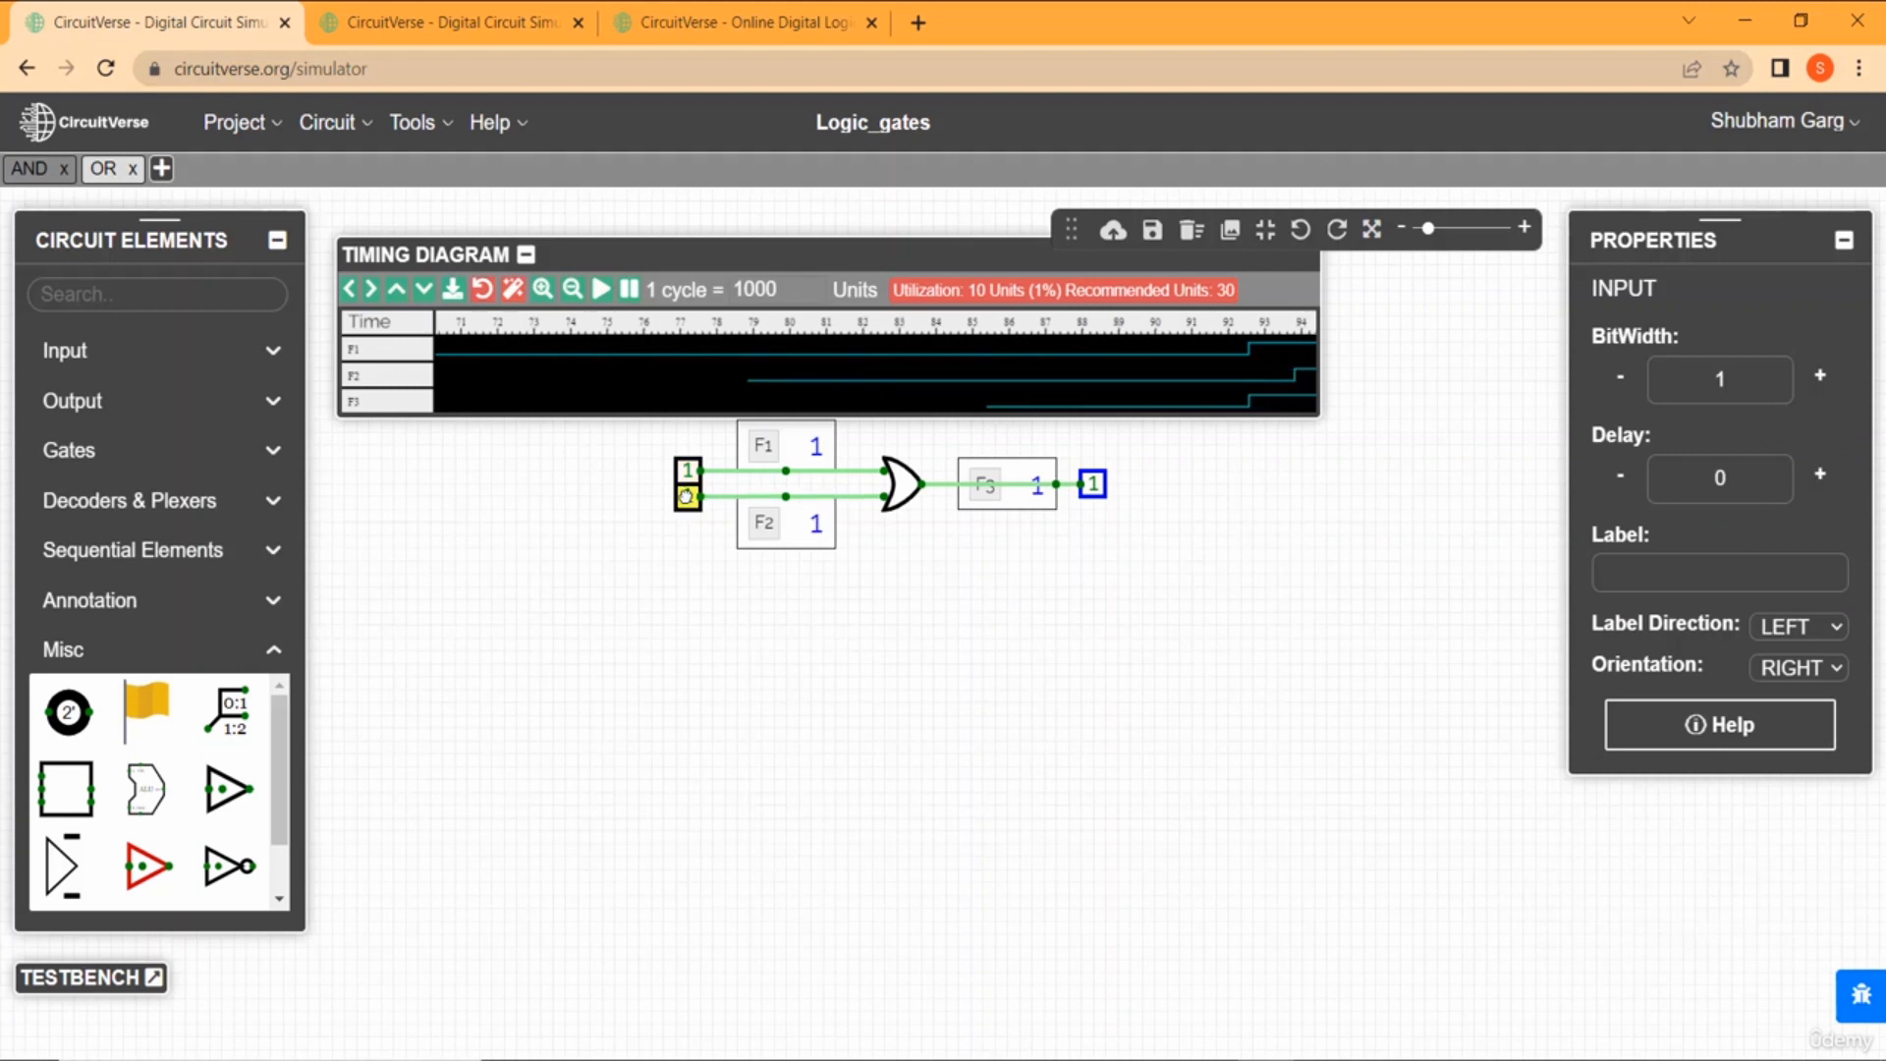
{"action": "left_click", "coordinate": [687, 471]}
{"action": "left_click", "coordinate": [687, 496]}
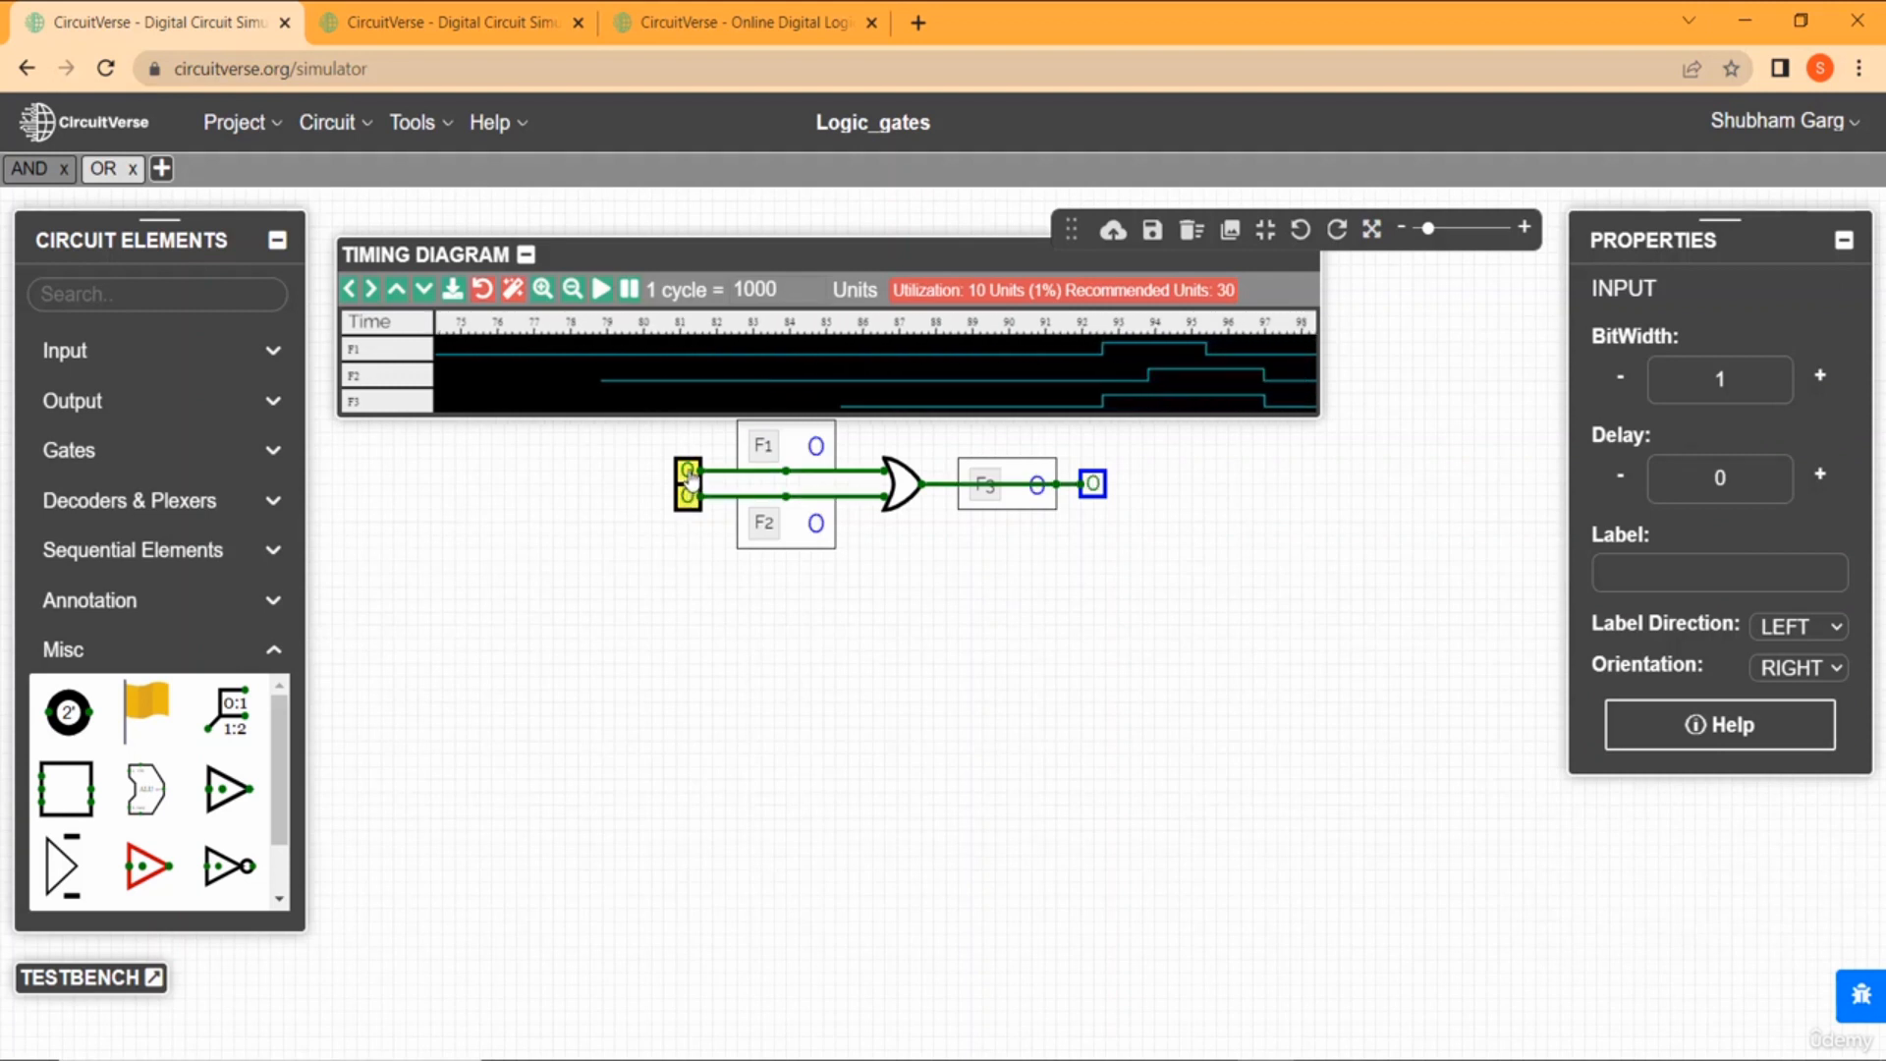
{"action": "left_click", "coordinate": [689, 473]}
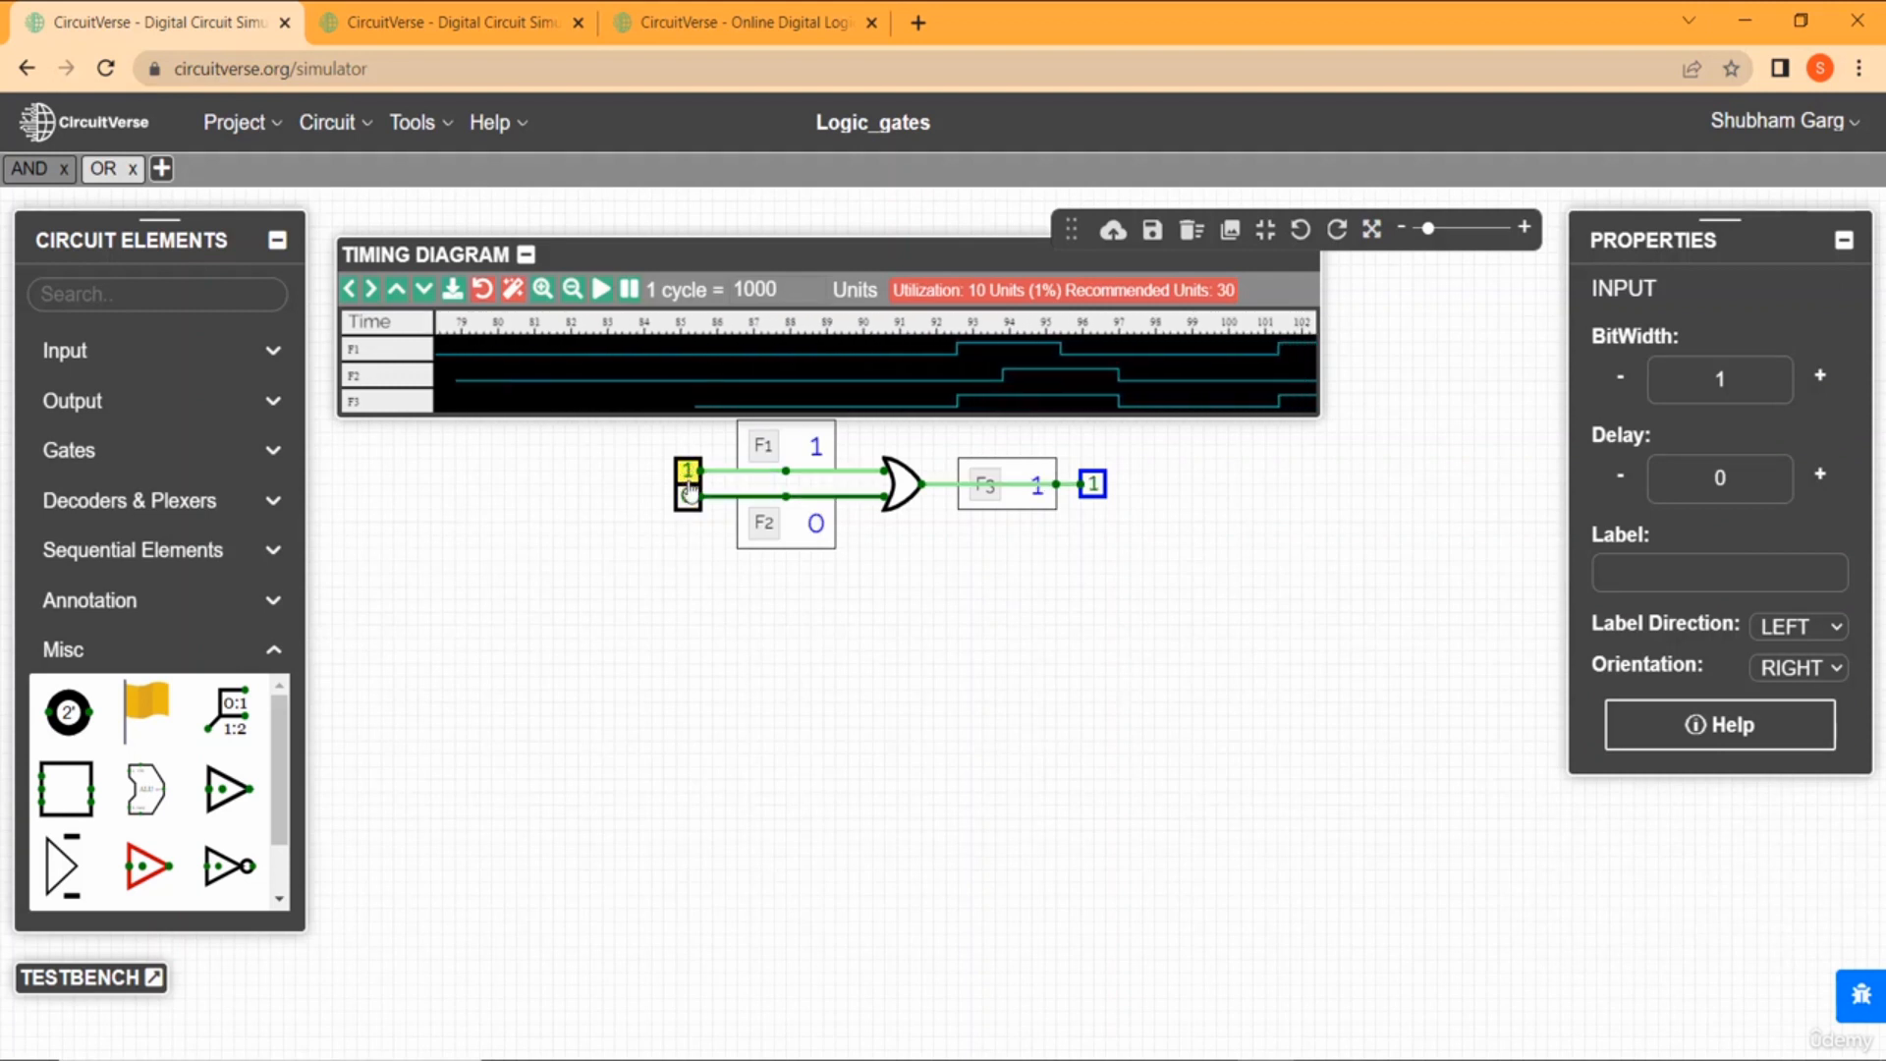
{"action": "left_click", "coordinate": [690, 496]}
{"action": "left_click", "coordinate": [688, 470]}
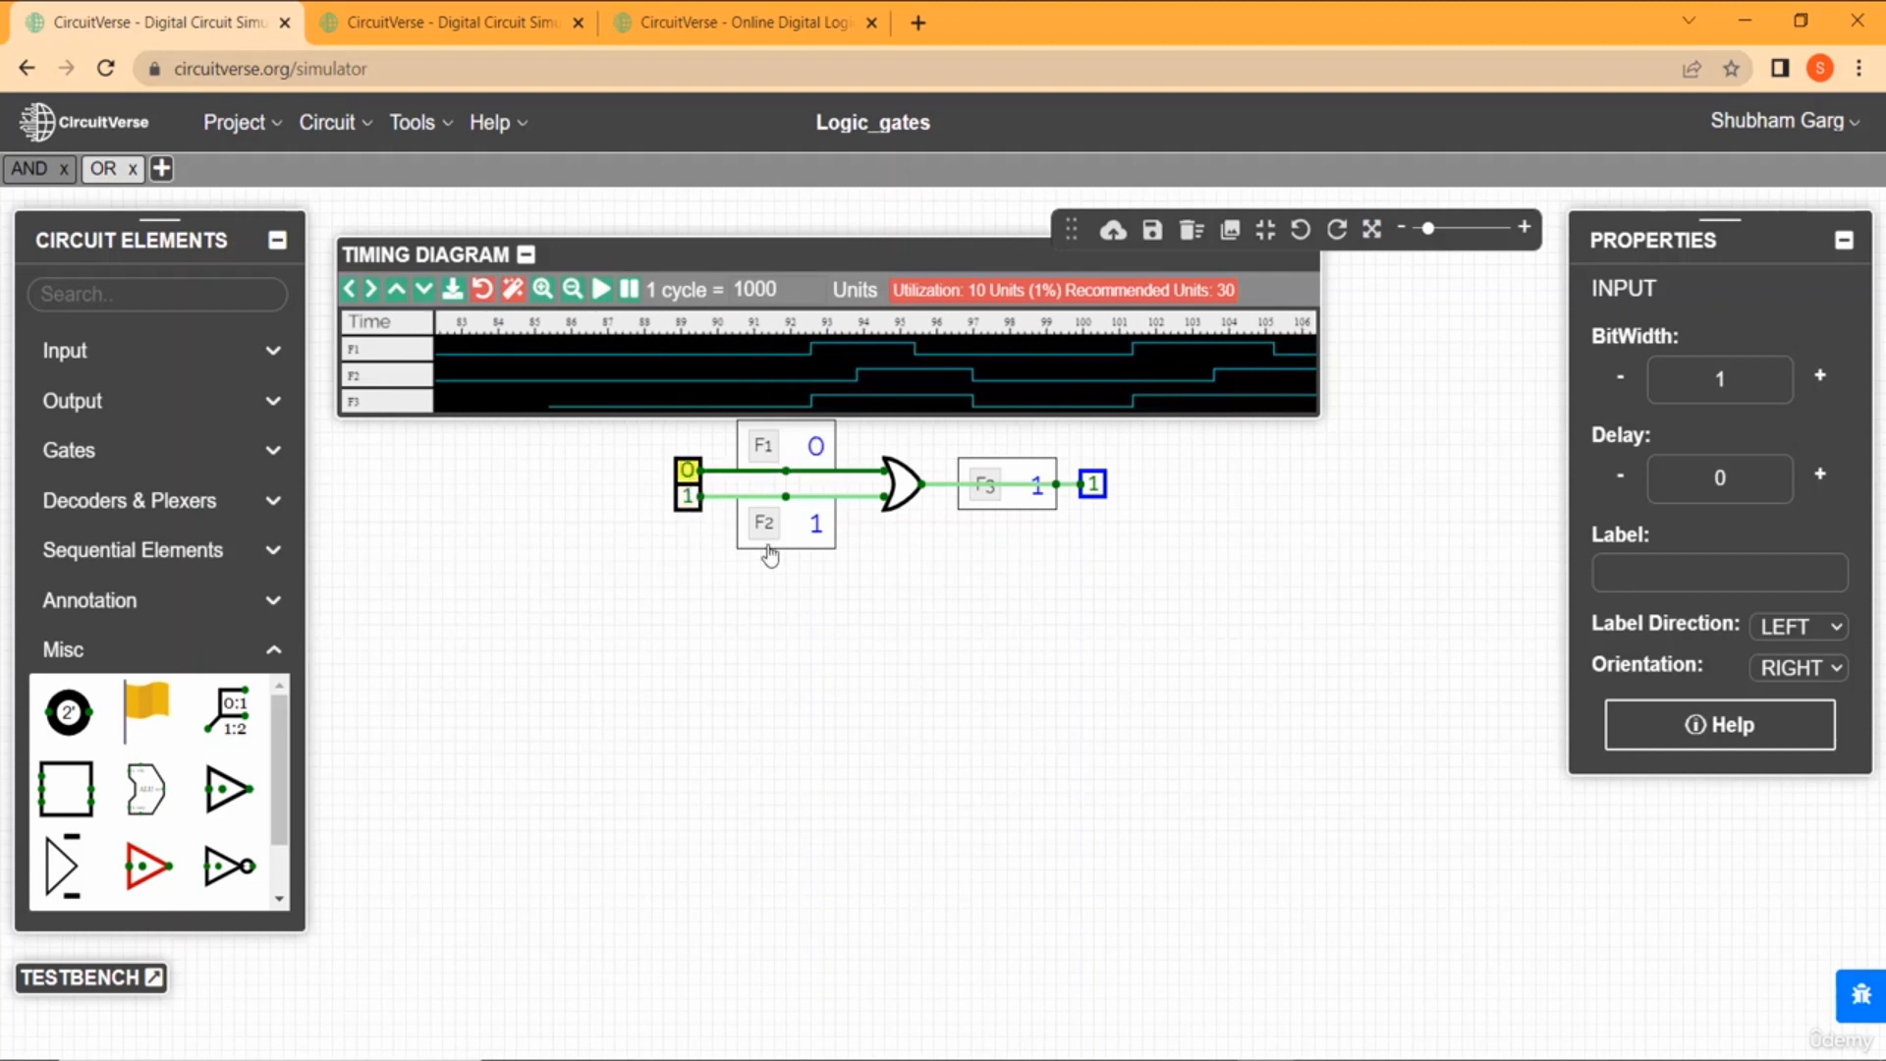
{"action": "left_click", "coordinate": [683, 575]}
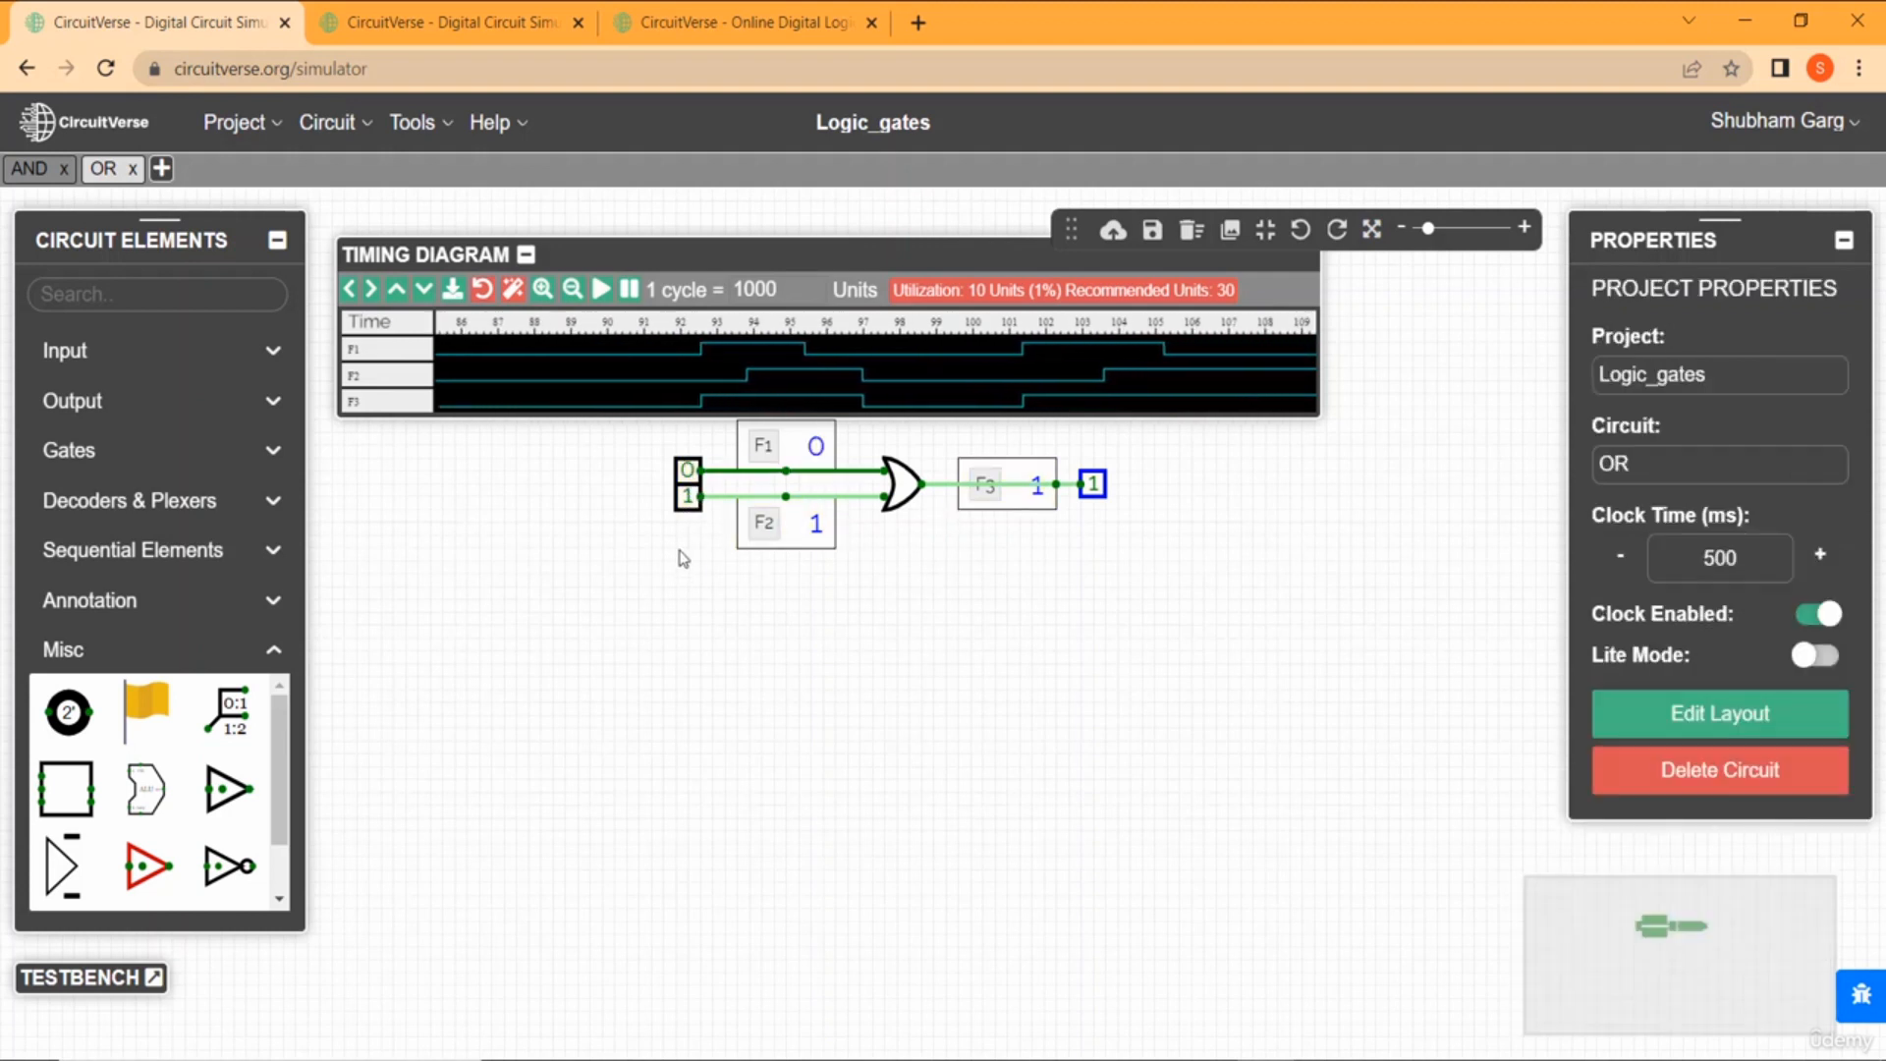
{"action": "left_click", "coordinate": [688, 496]}
{"action": "left_click", "coordinate": [1098, 509]}
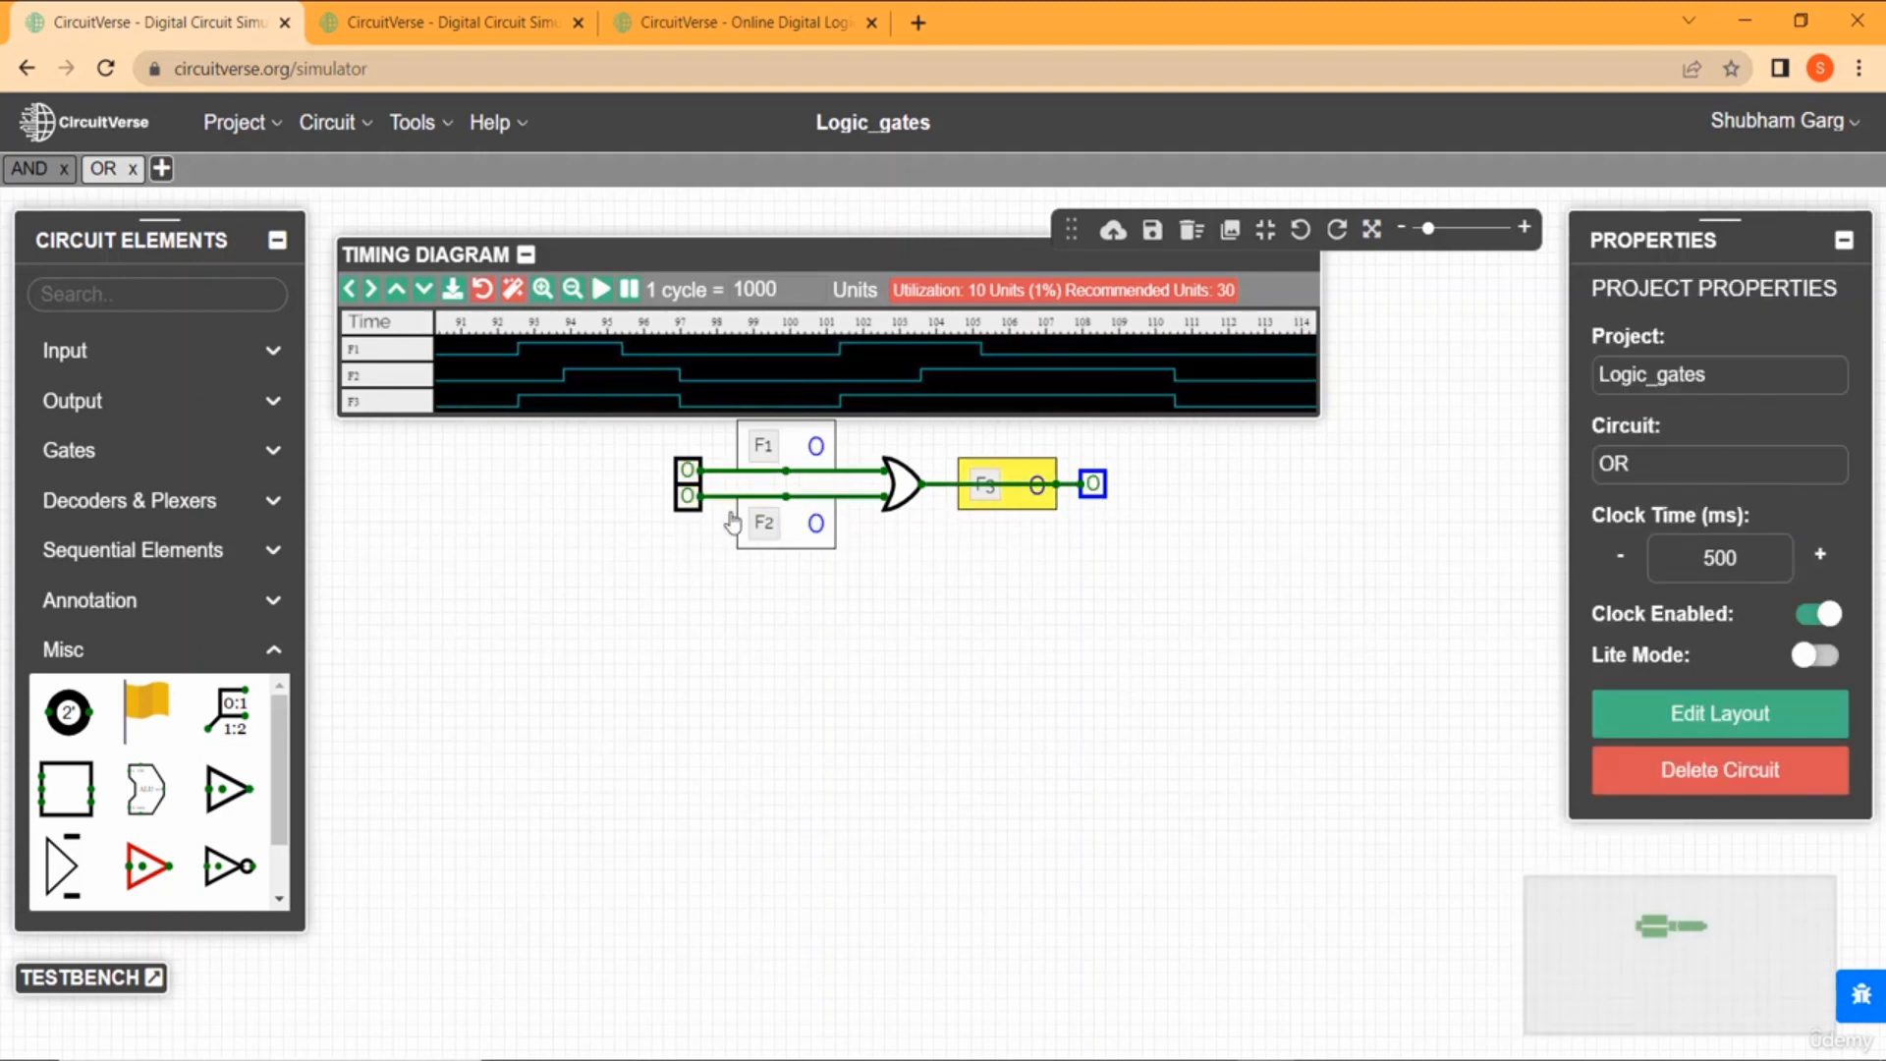
Test the OR gate with only the lower input at 1, only the upper at 1, and finally both at 1.
{"action": "left_click", "coordinate": [688, 496]}
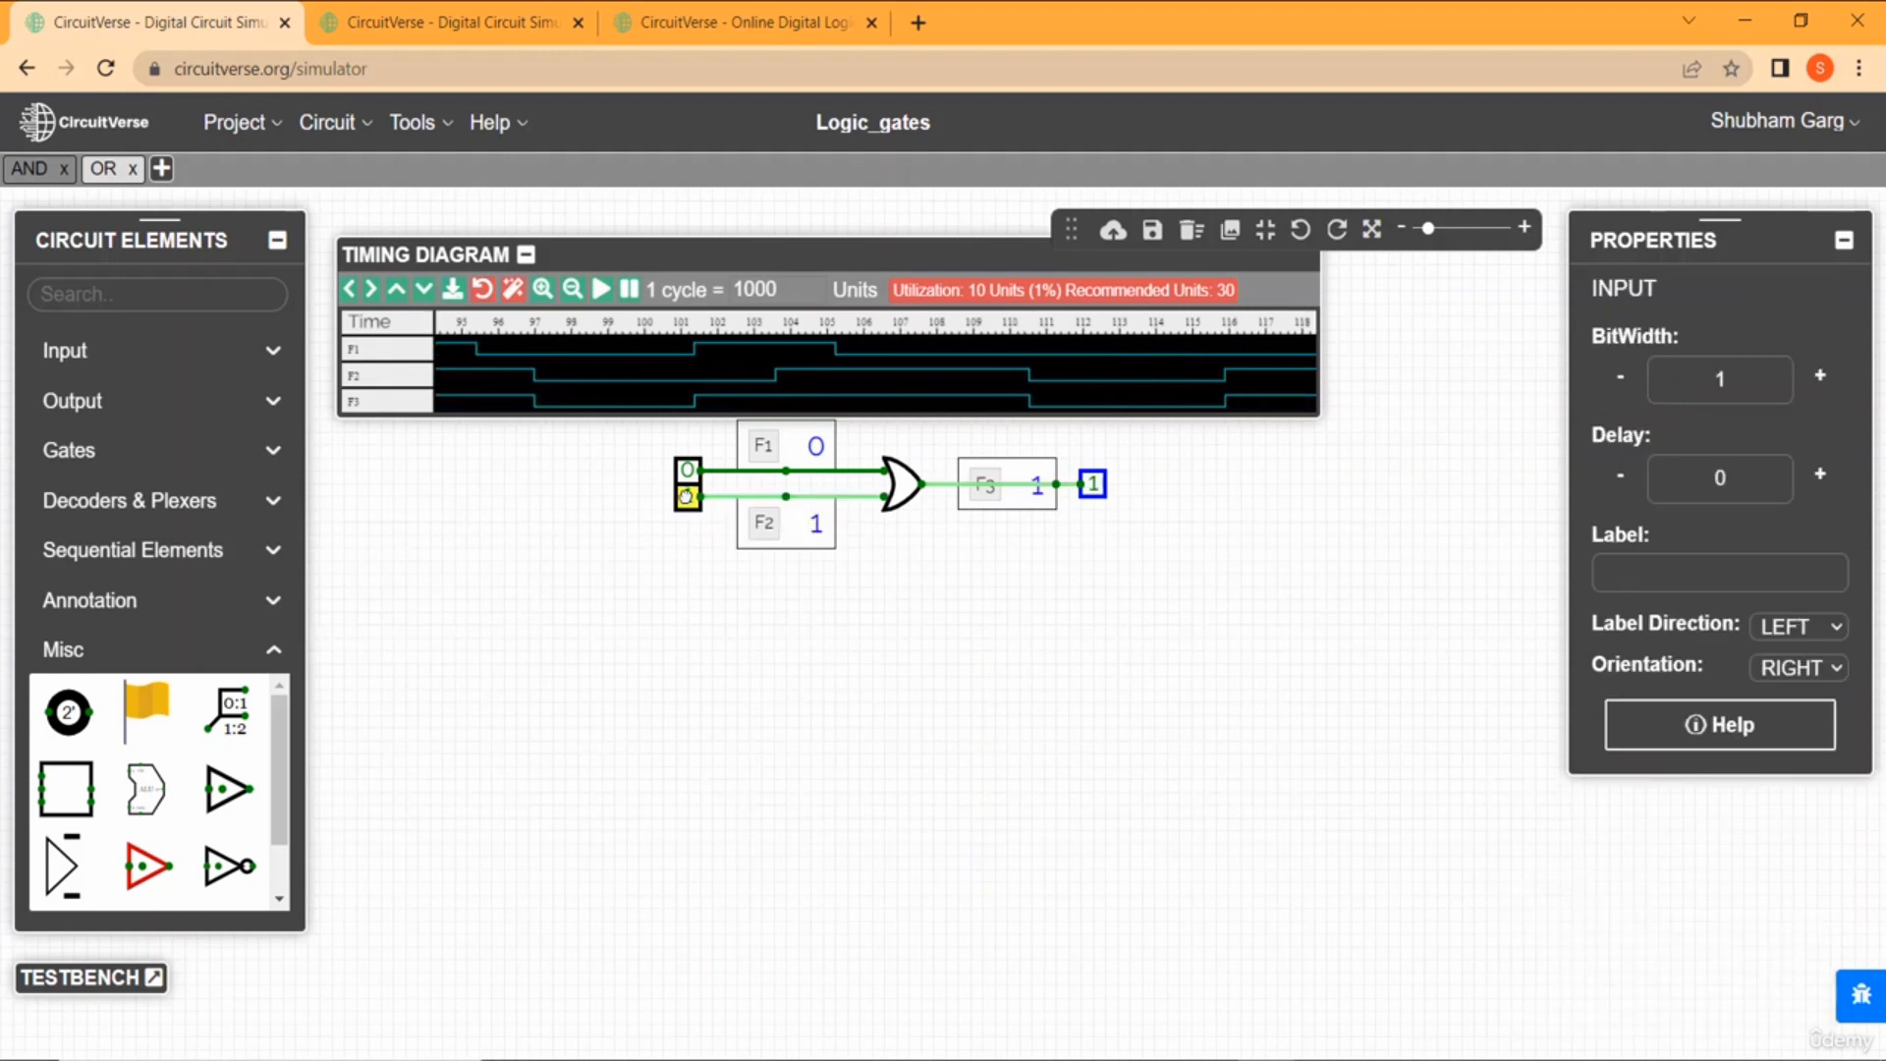
{"action": "left_click", "coordinate": [688, 496]}
{"action": "left_click", "coordinate": [686, 471]}
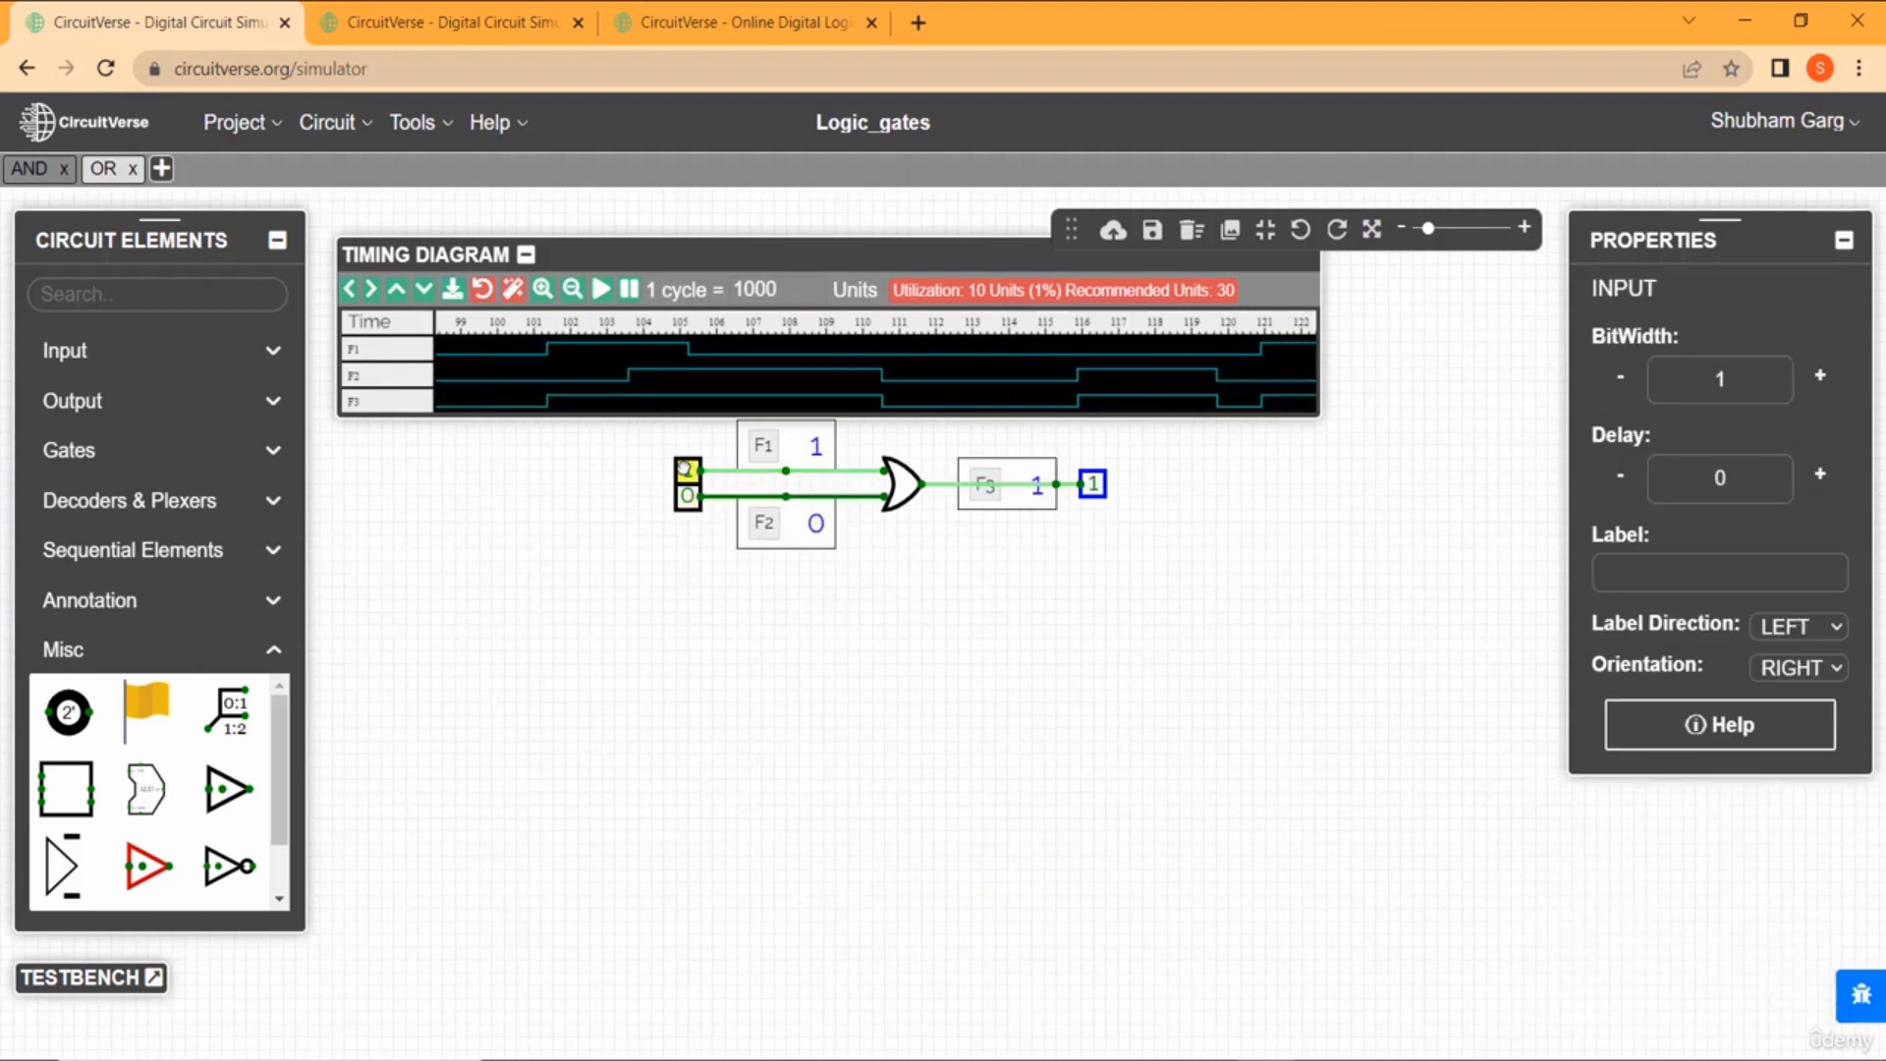
{"action": "left_click", "coordinate": [686, 471]}
{"action": "left_click", "coordinate": [687, 470]}
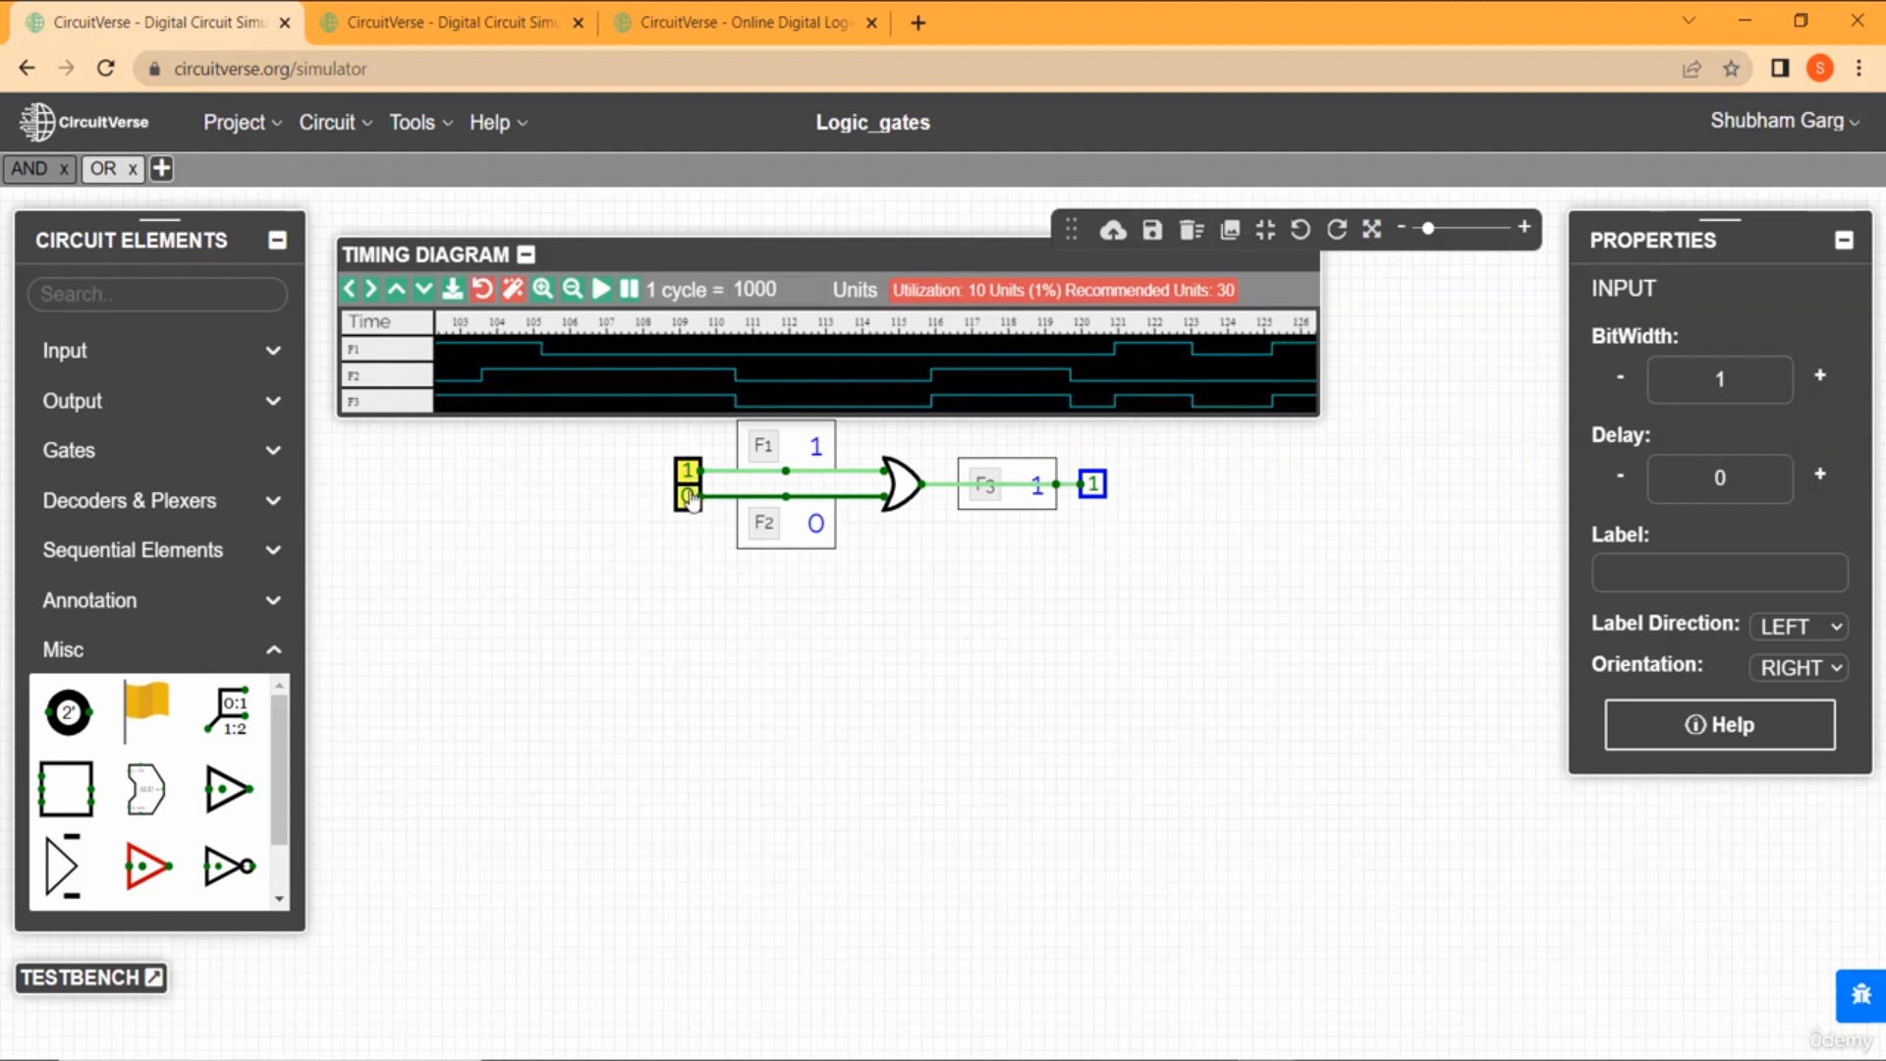
{"action": "left_click", "coordinate": [689, 496]}
{"action": "left_click", "coordinate": [657, 589]}
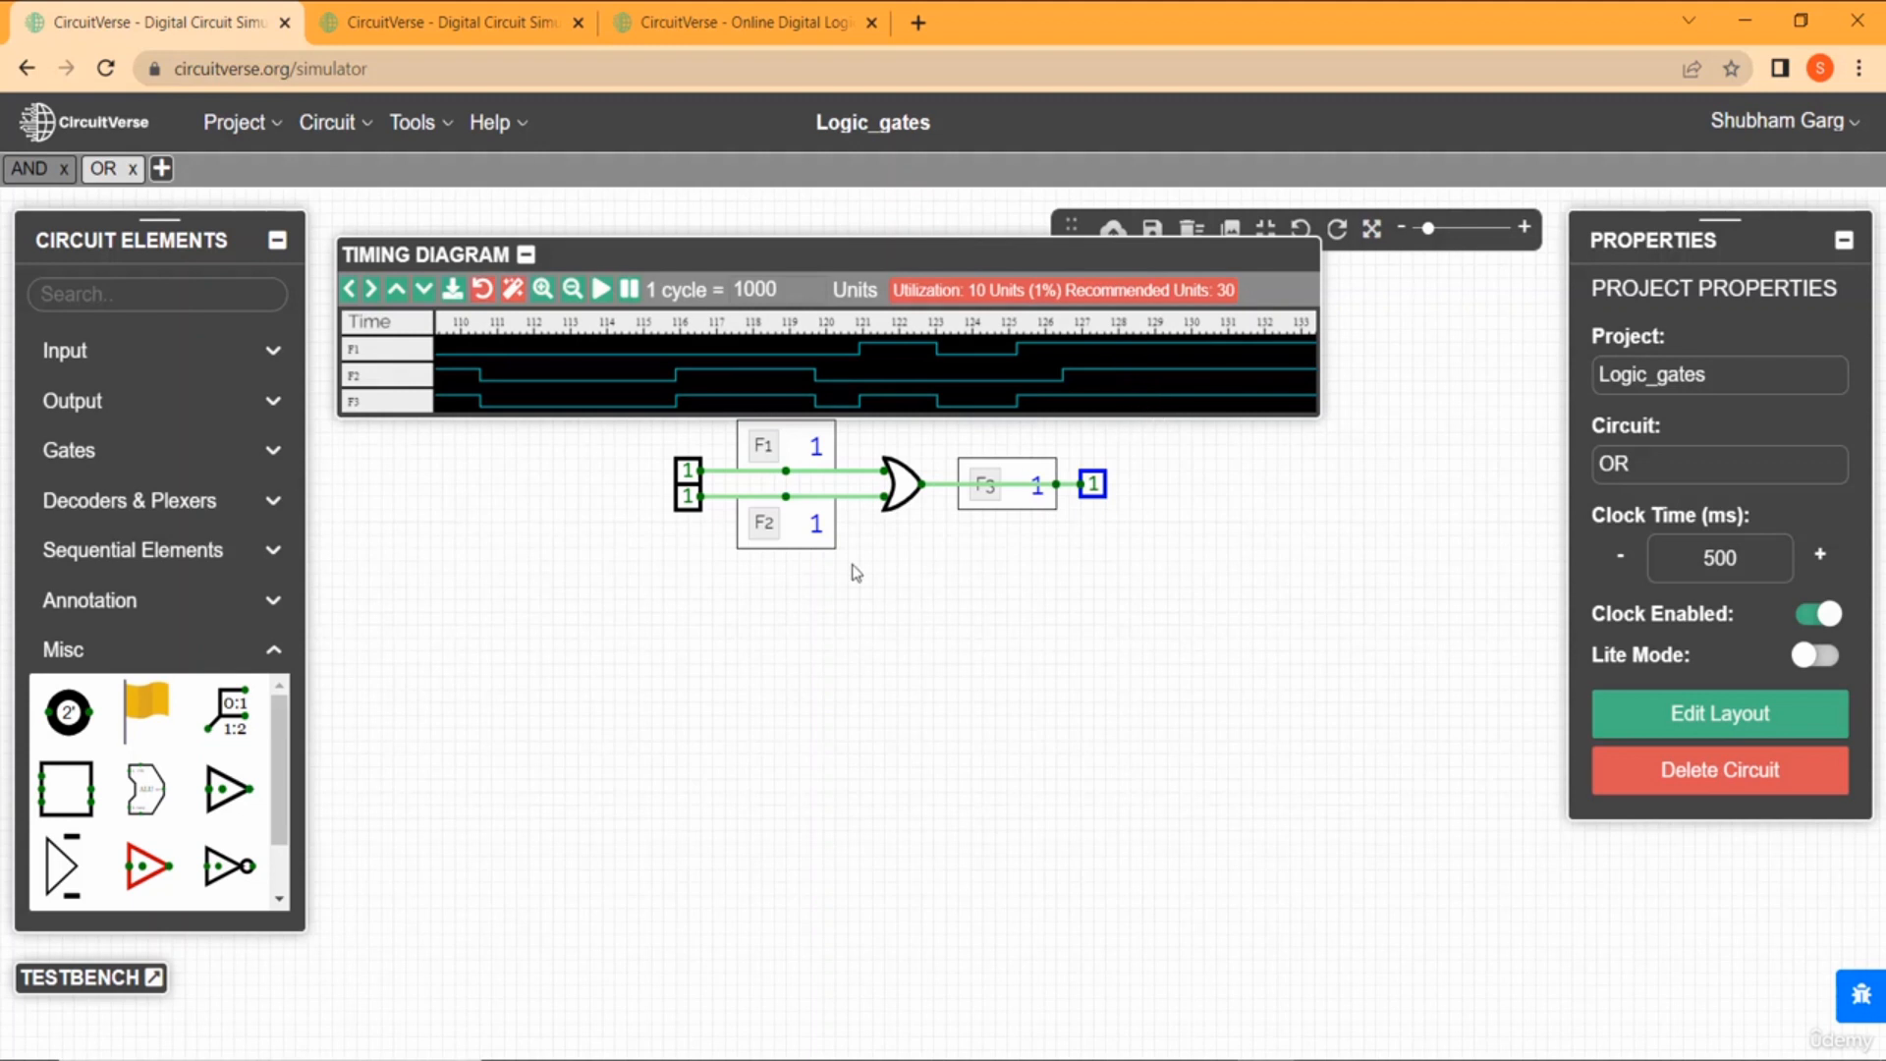
Move the timing diagram slightly up, farther from the OR circuit.
{"action": "left_click", "coordinate": [241, 452]}
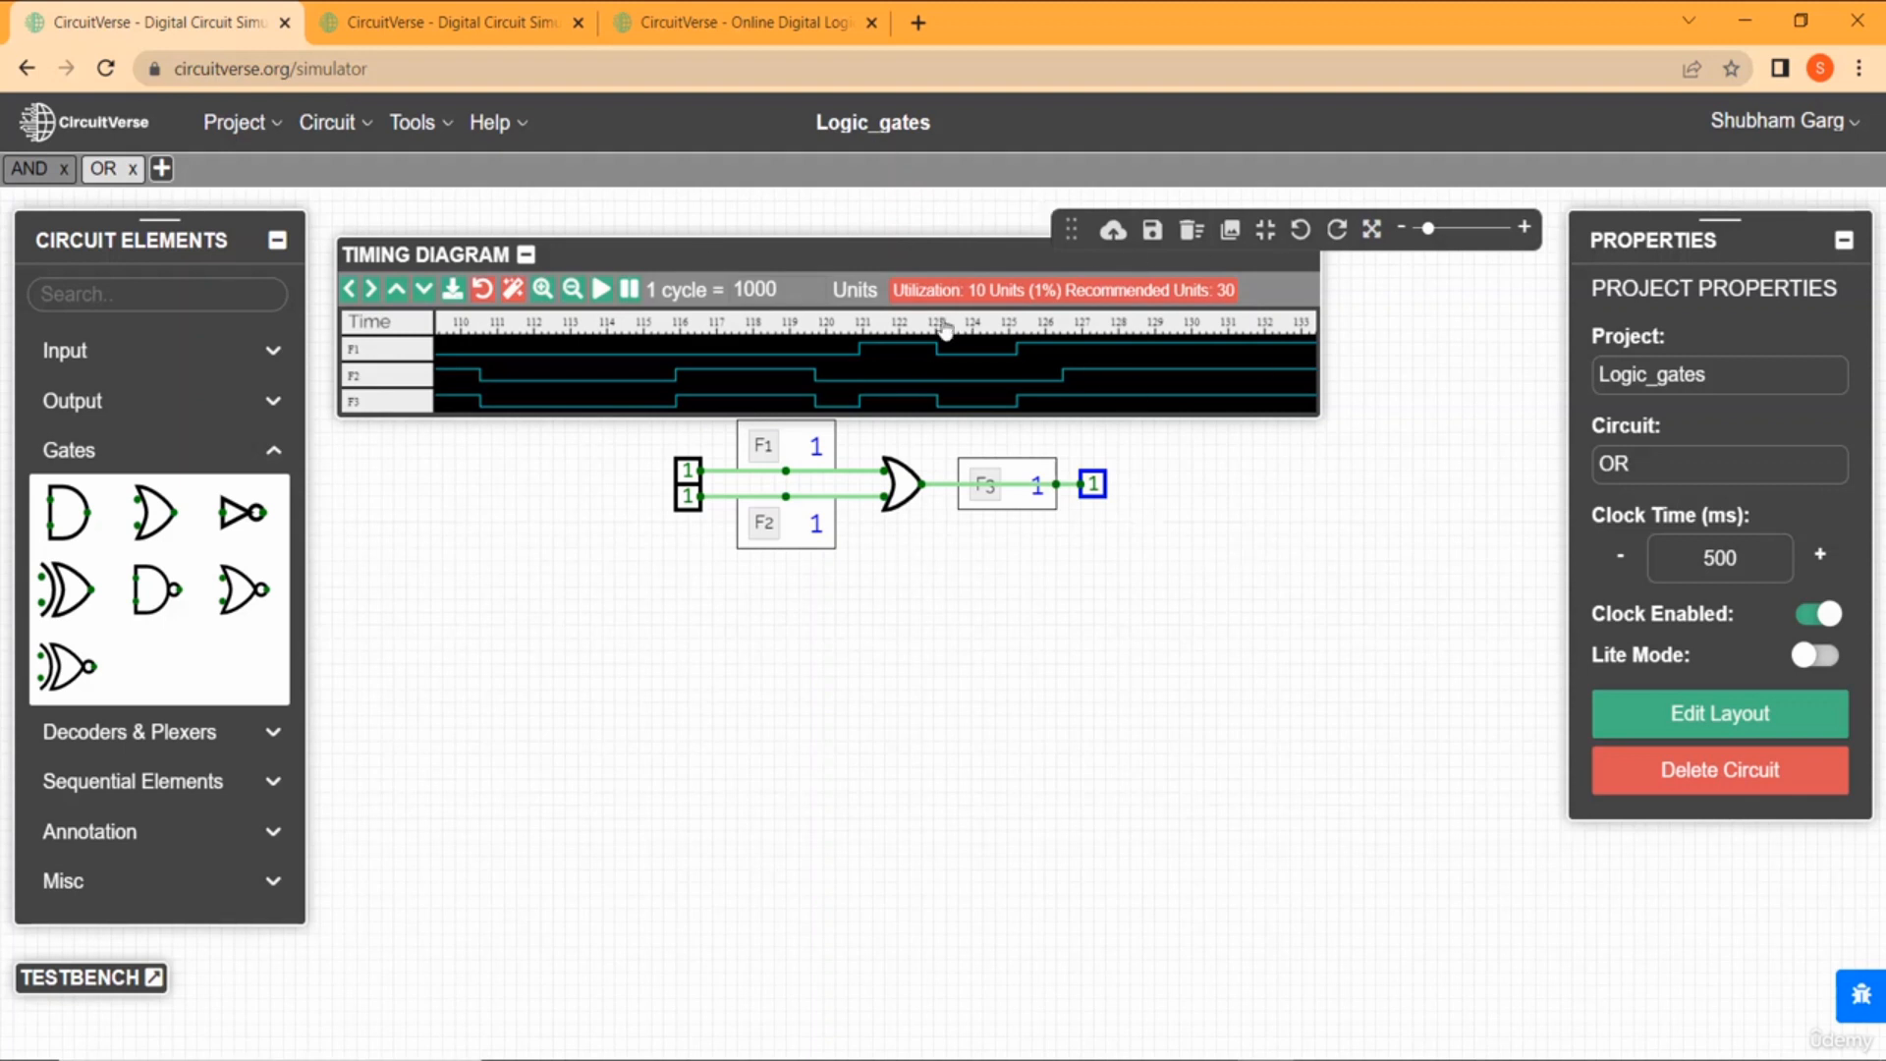
{"action": "left_click_drag", "start_coordinate": [728, 250], "coordinate": [746, 243]}
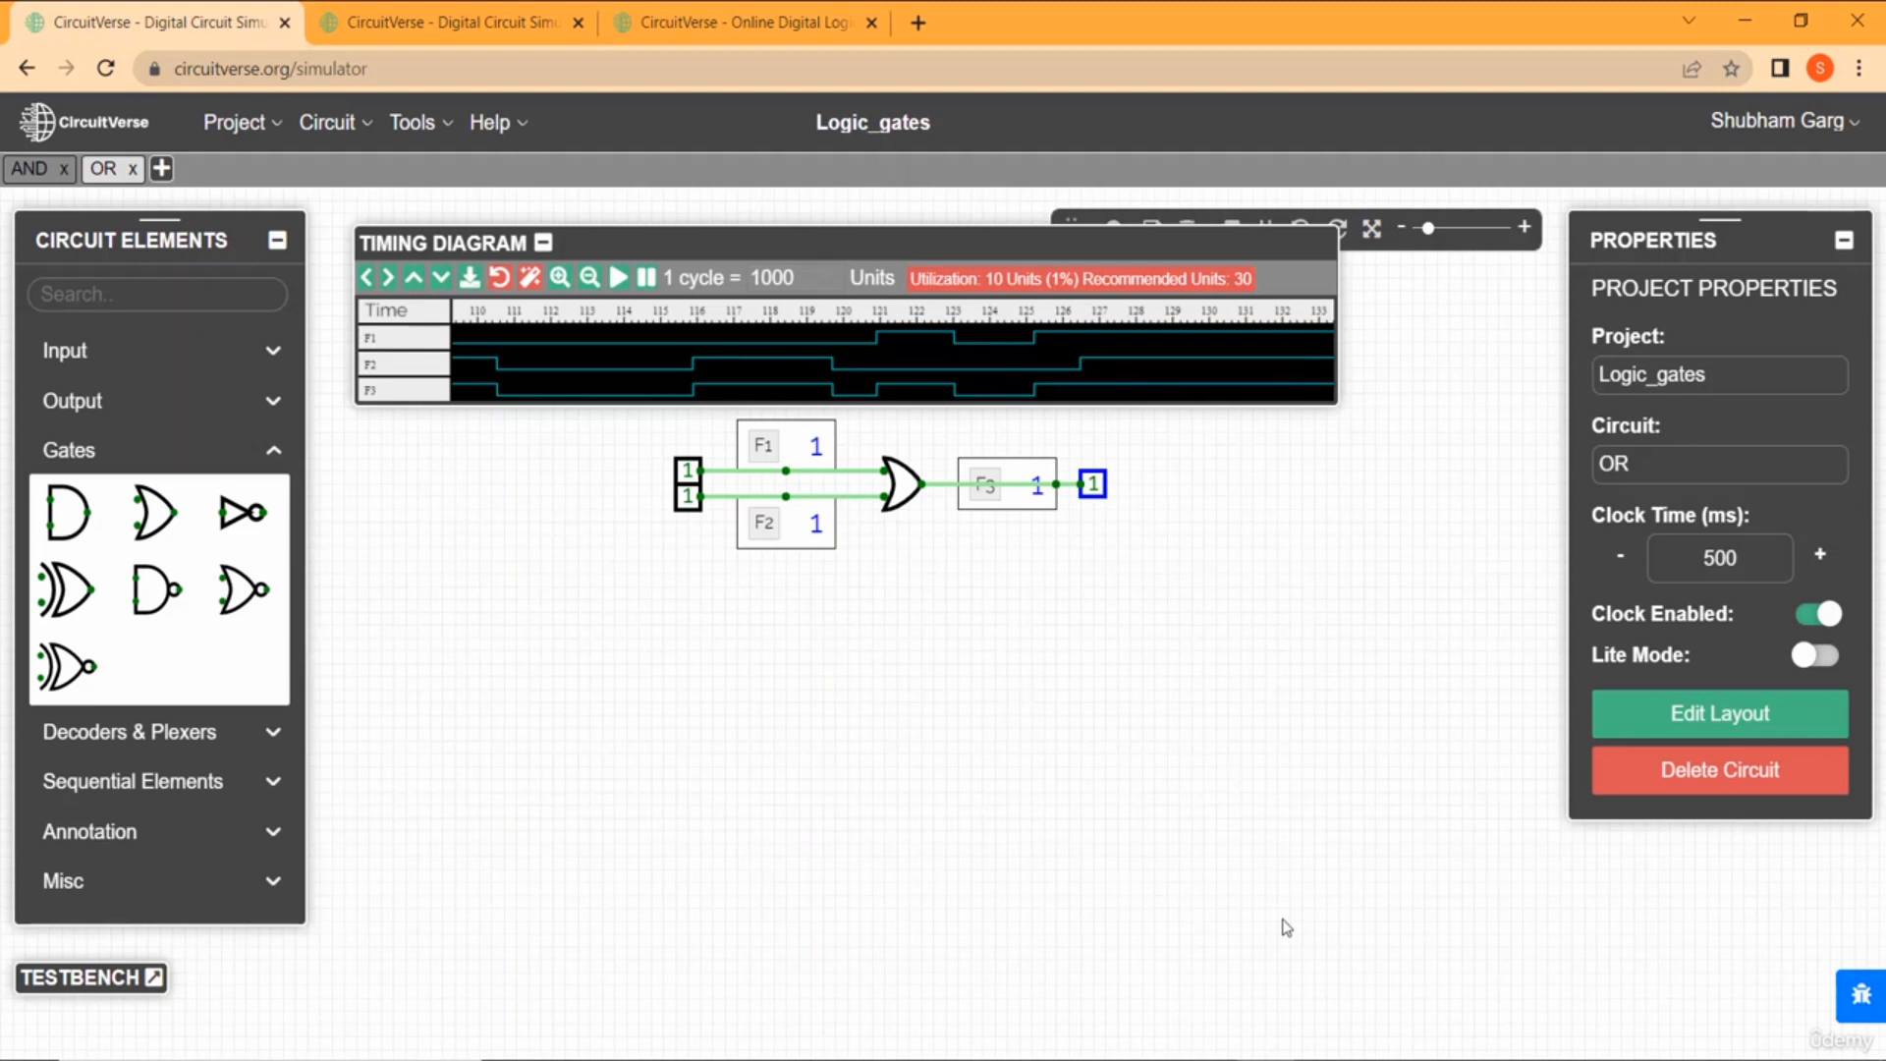
Show the Decoders & Plexers elements and create a new circuit named MUX.
{"action": "left_click", "coordinate": [273, 727]}
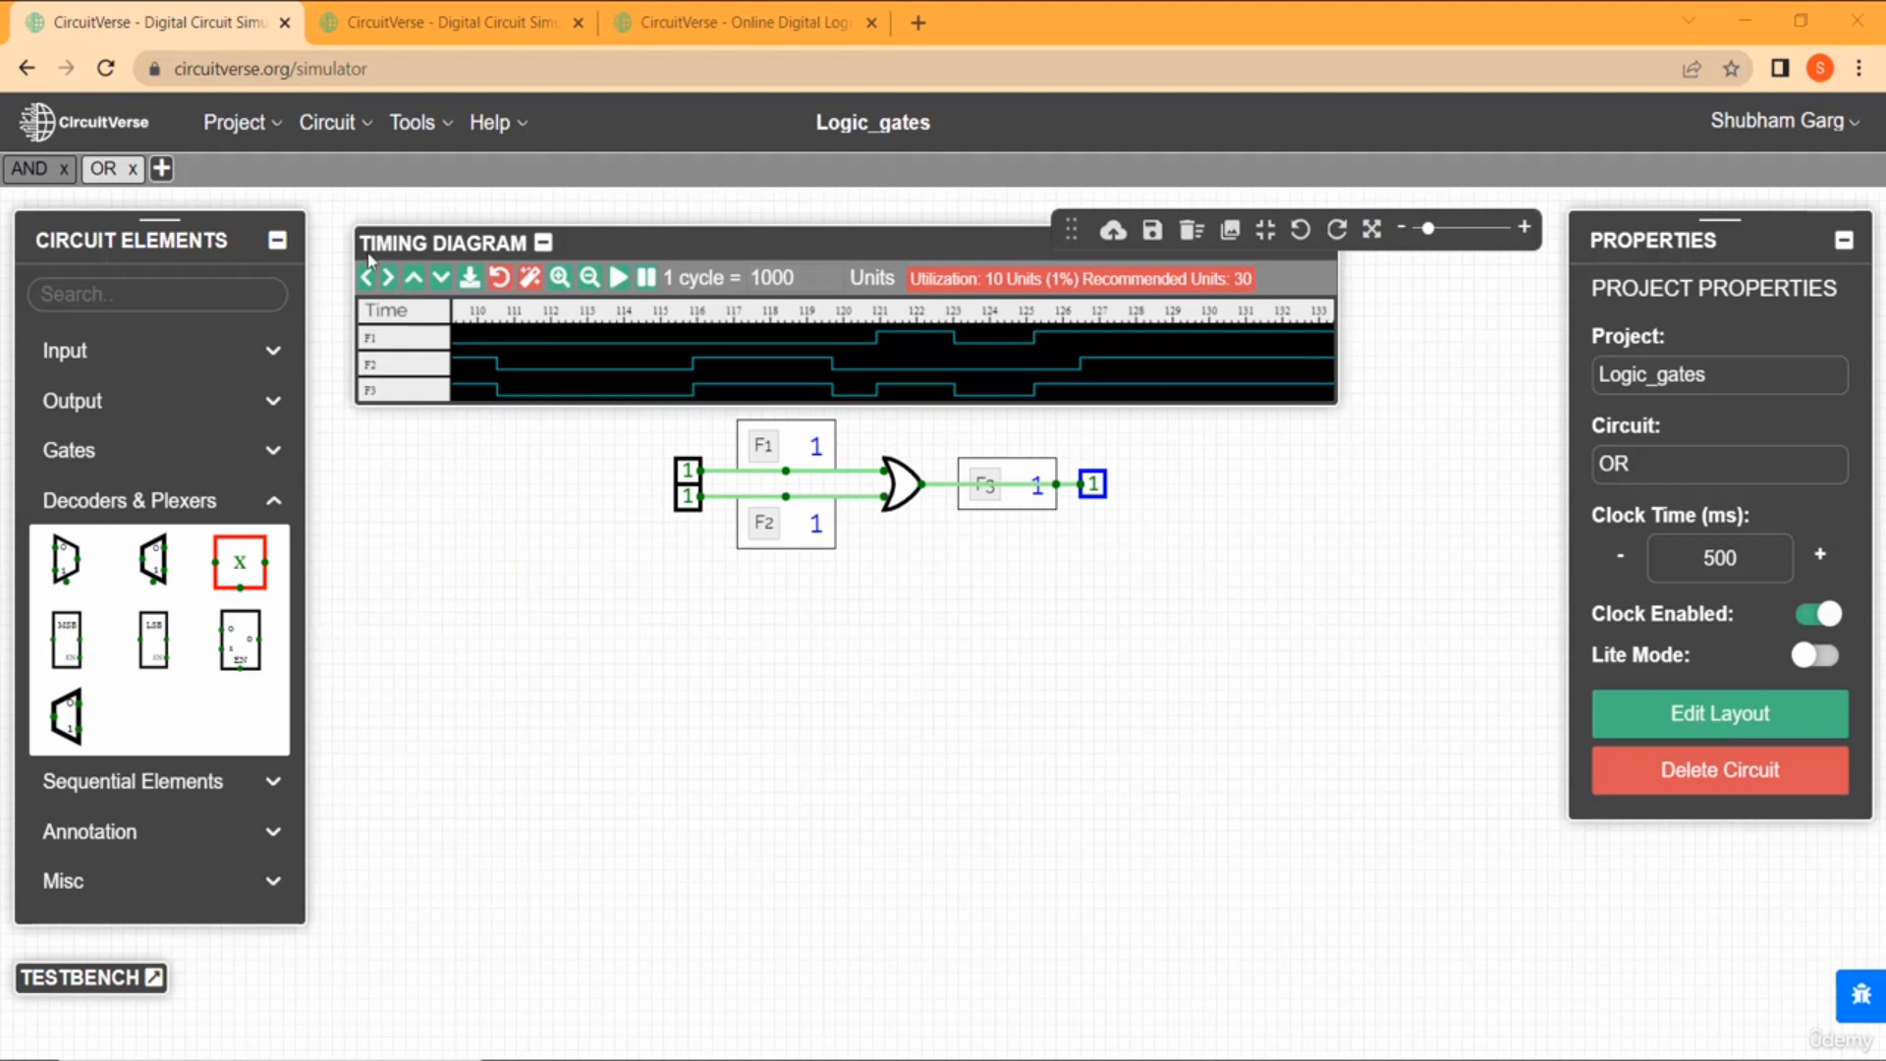
{"action": "left_click", "coordinate": [161, 169]}
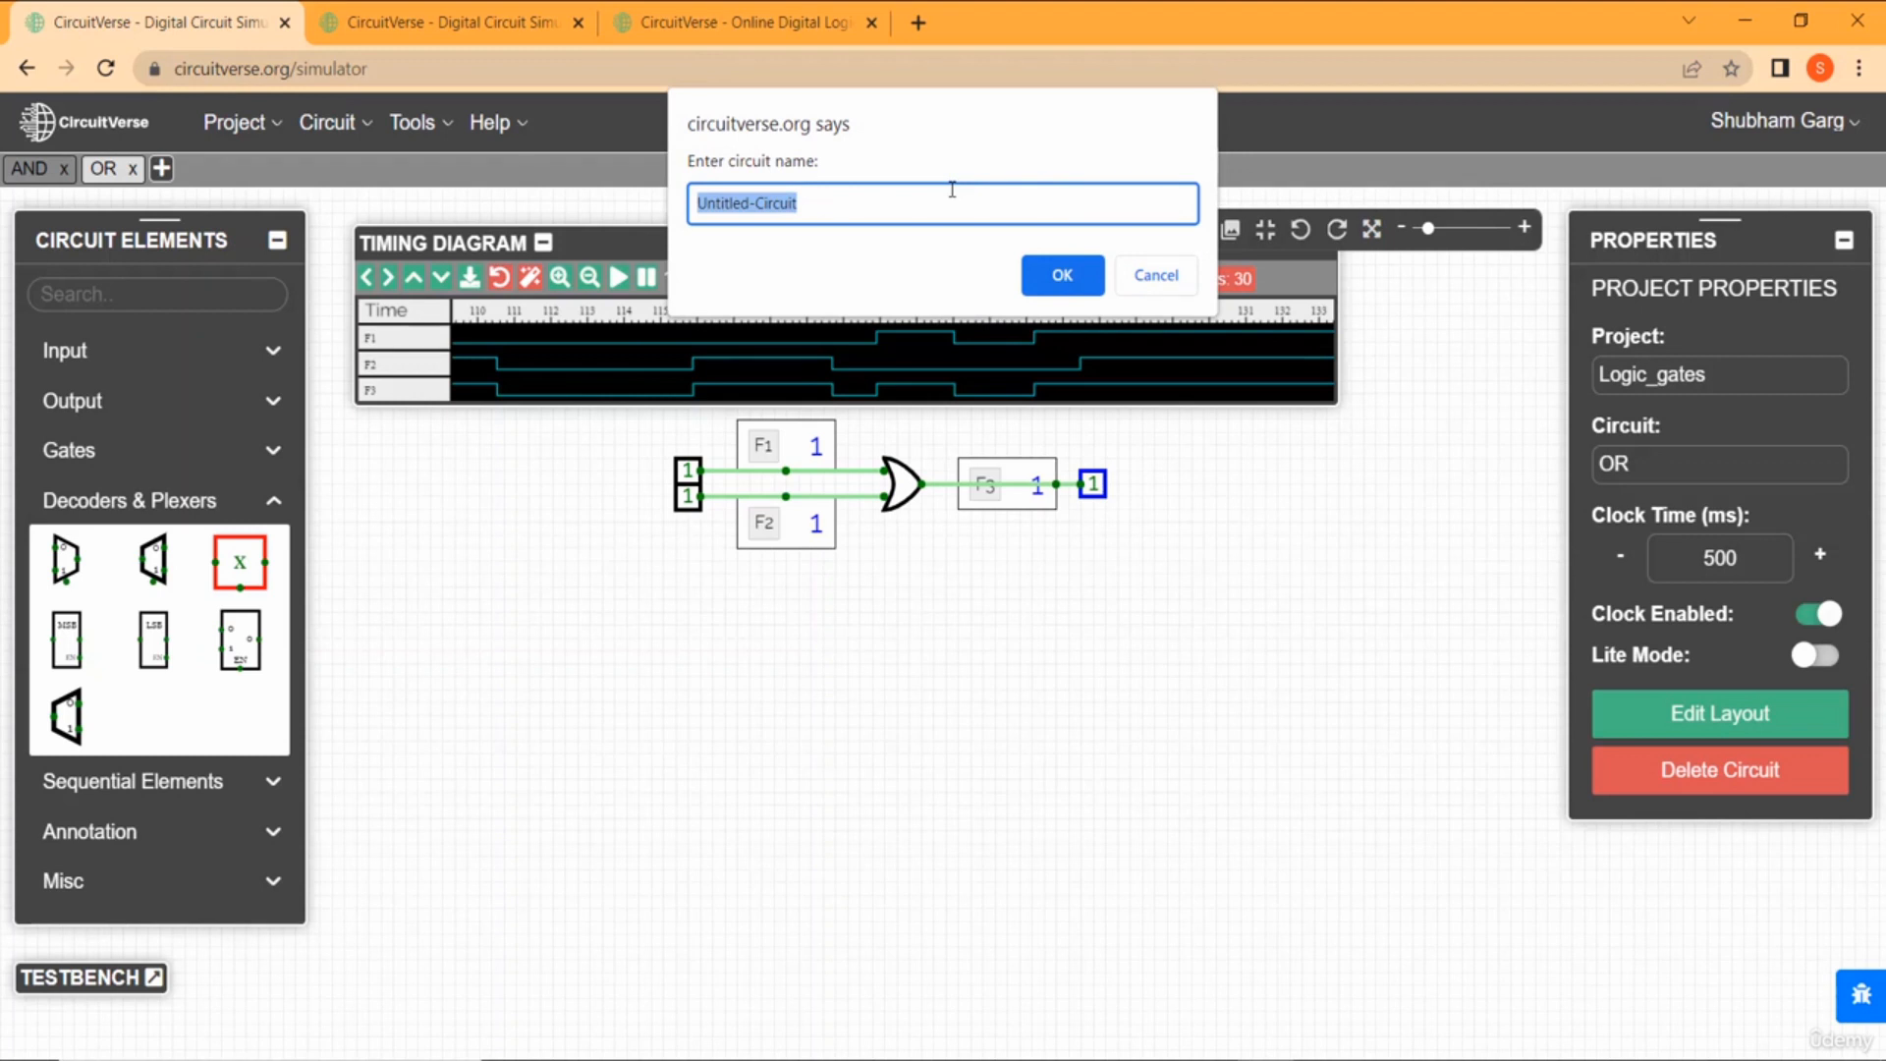
{"action": "type", "text": "MUX"}
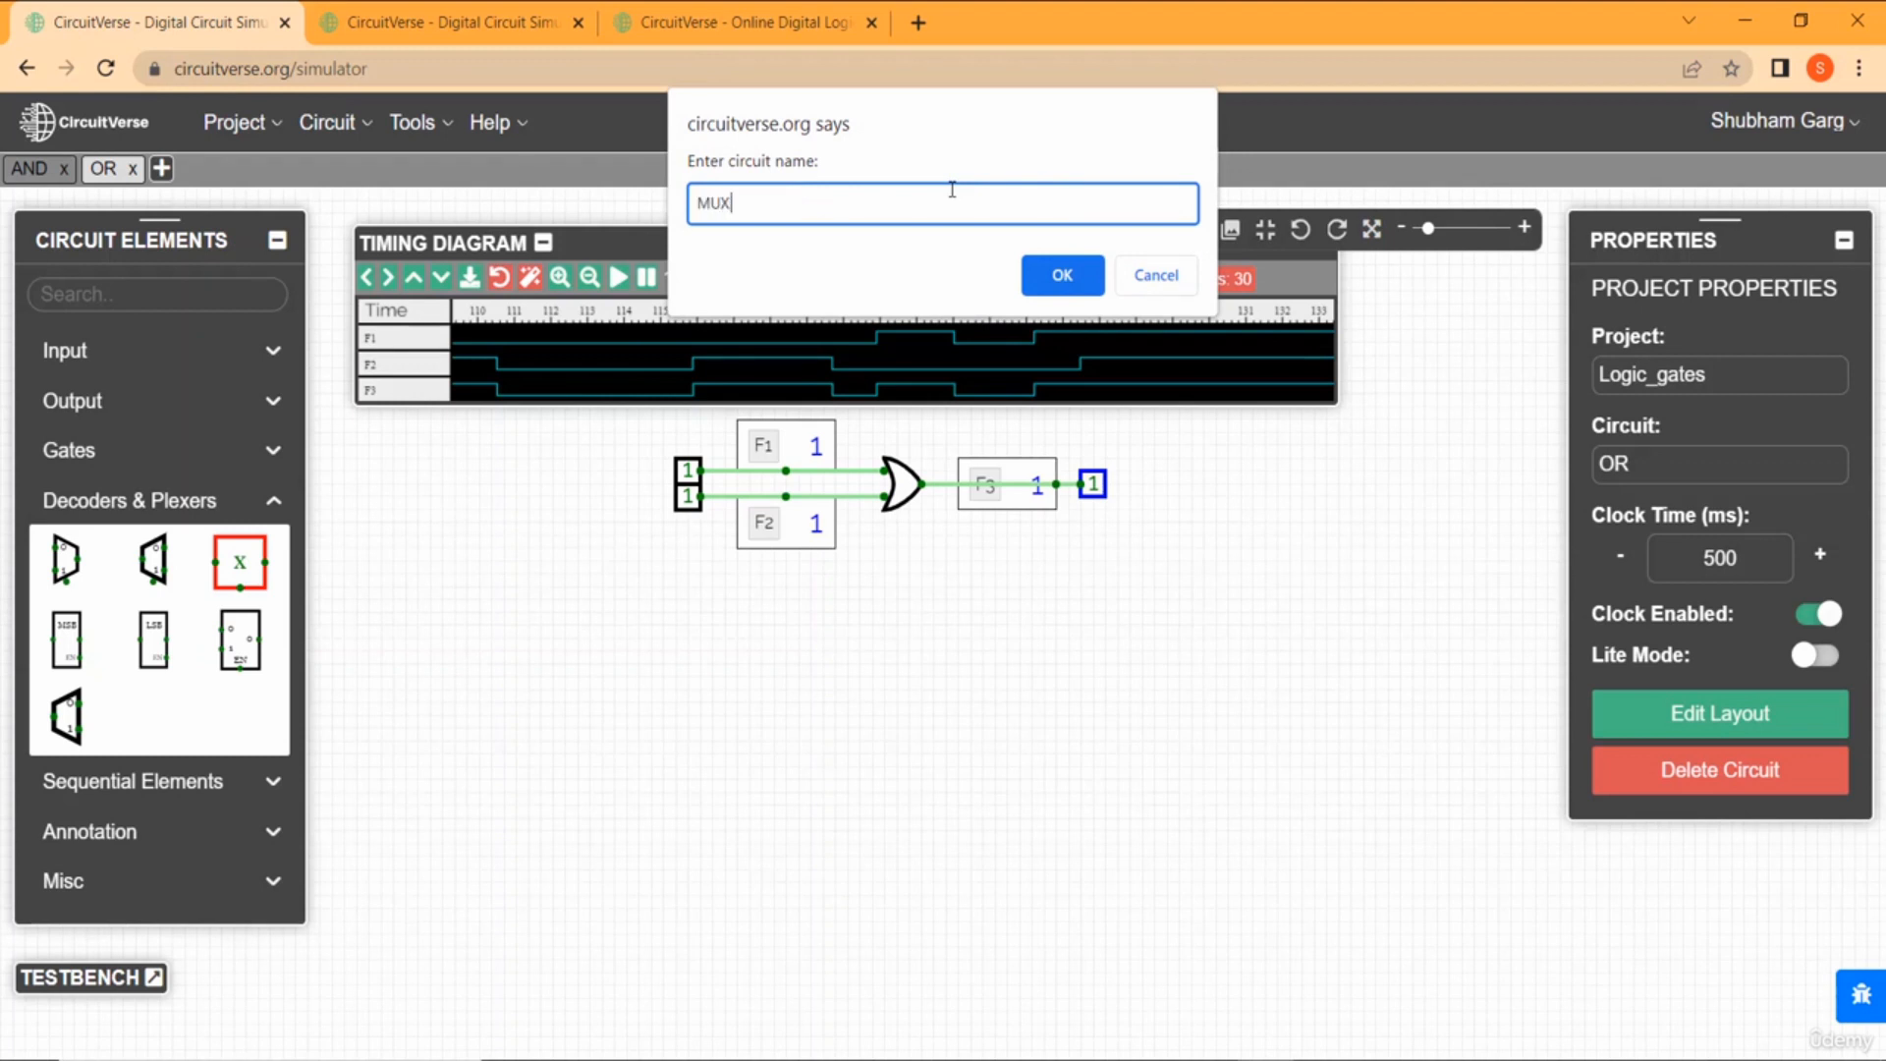
{"action": "key", "text": "Return"}
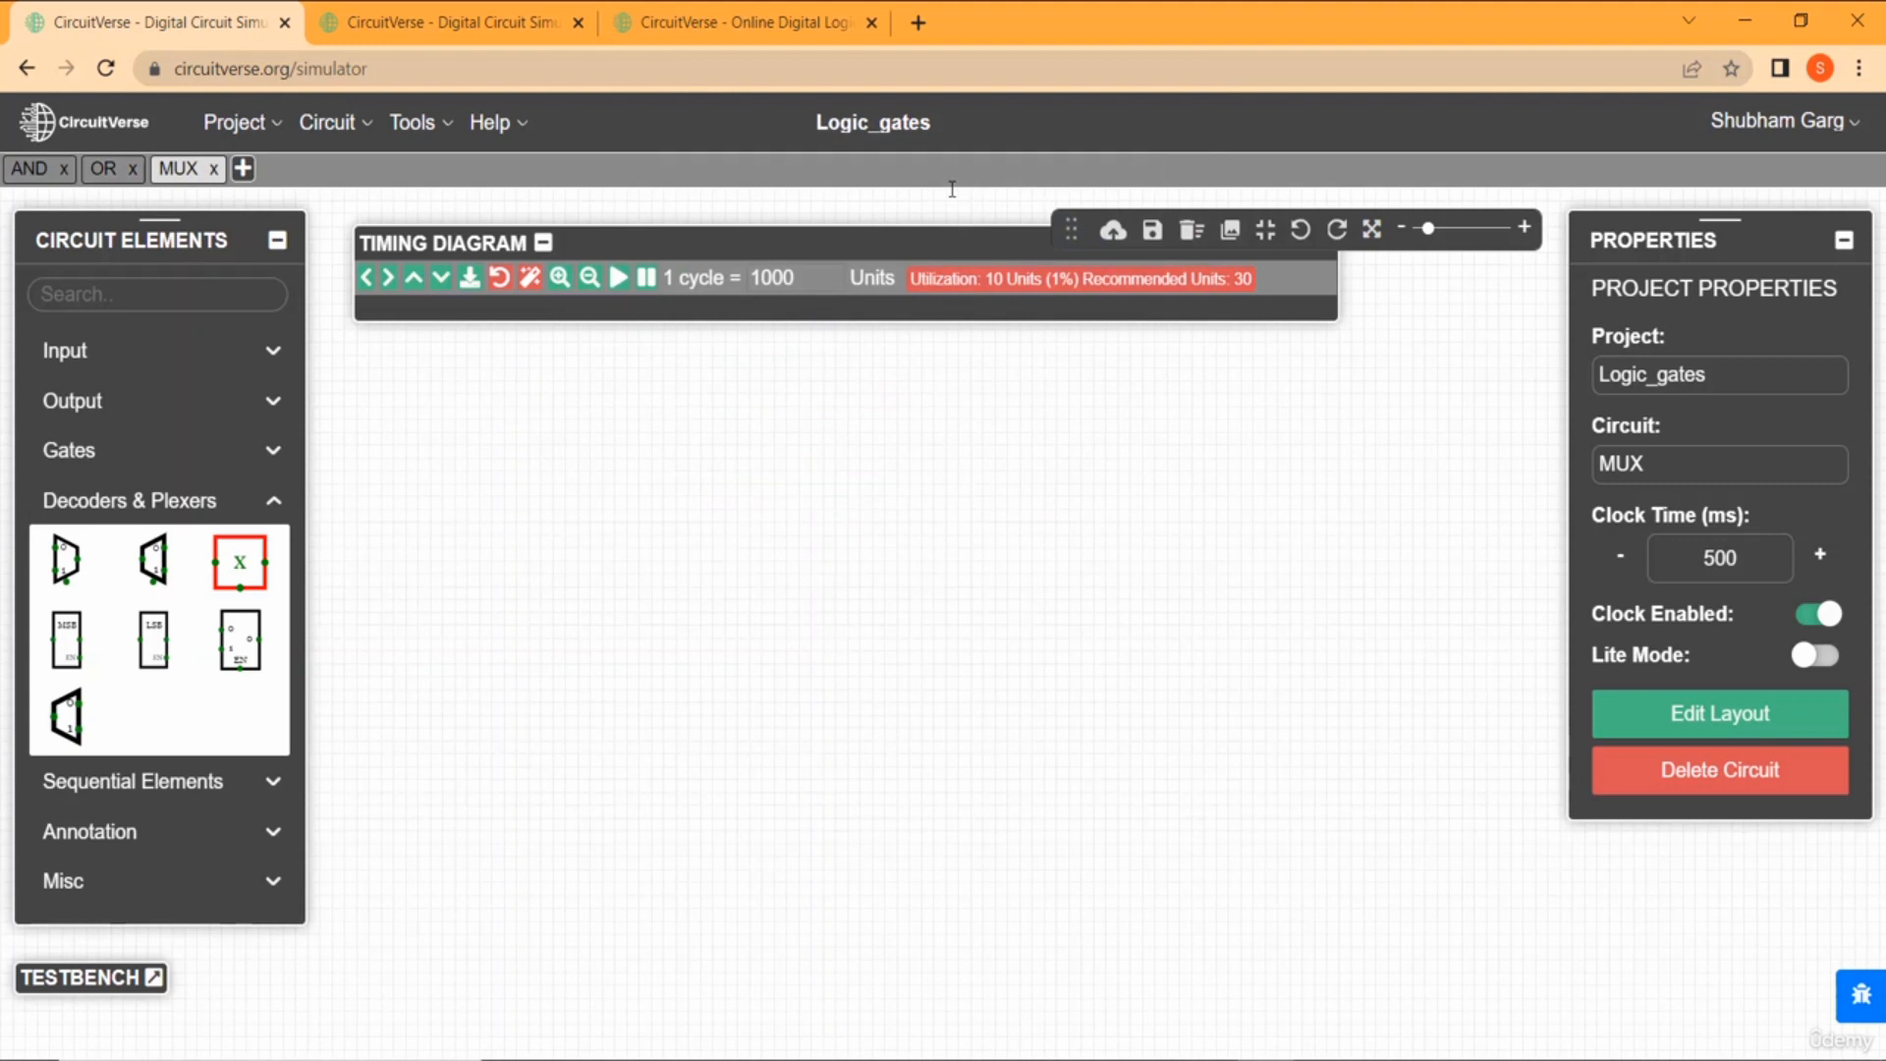
Place a multiplexer in the middle of the MUX circuit's canvas.
{"action": "left_click", "coordinate": [72, 587]}
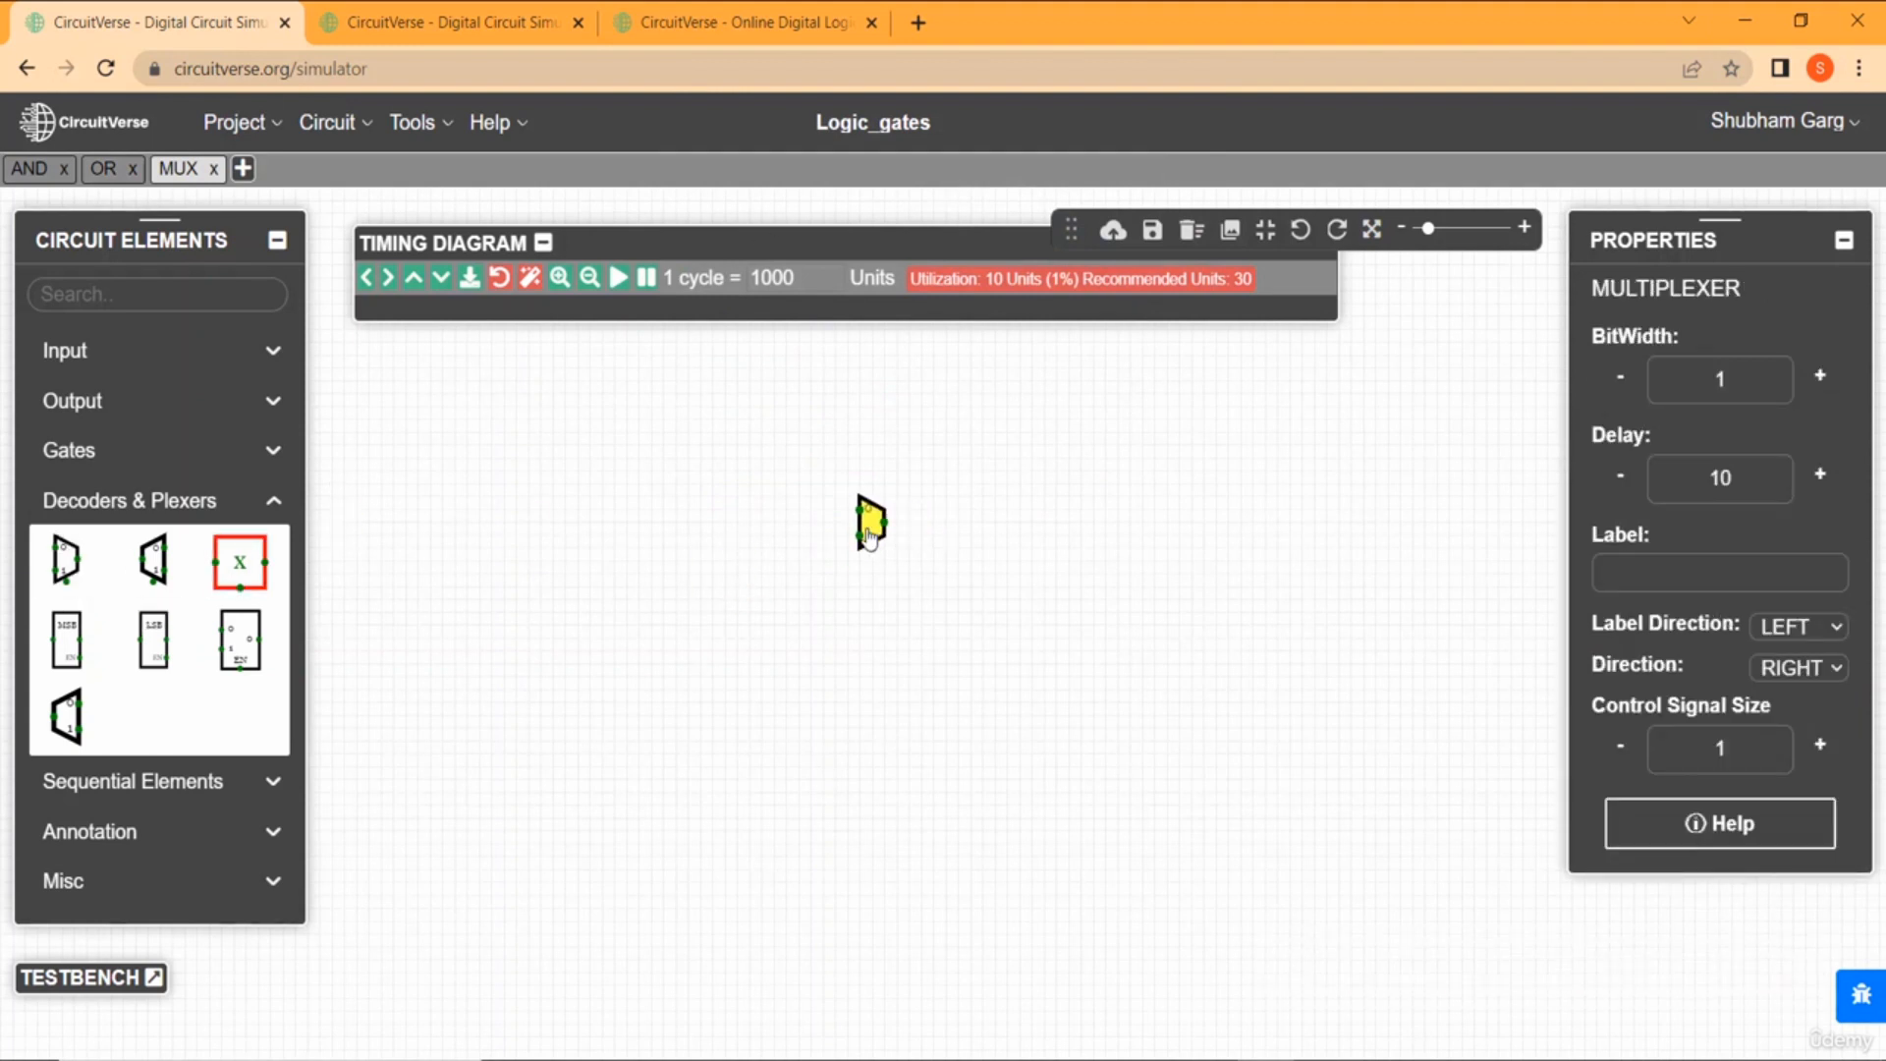
{"action": "left_click", "coordinate": [869, 535]}
{"action": "left_click", "coordinate": [723, 630]}
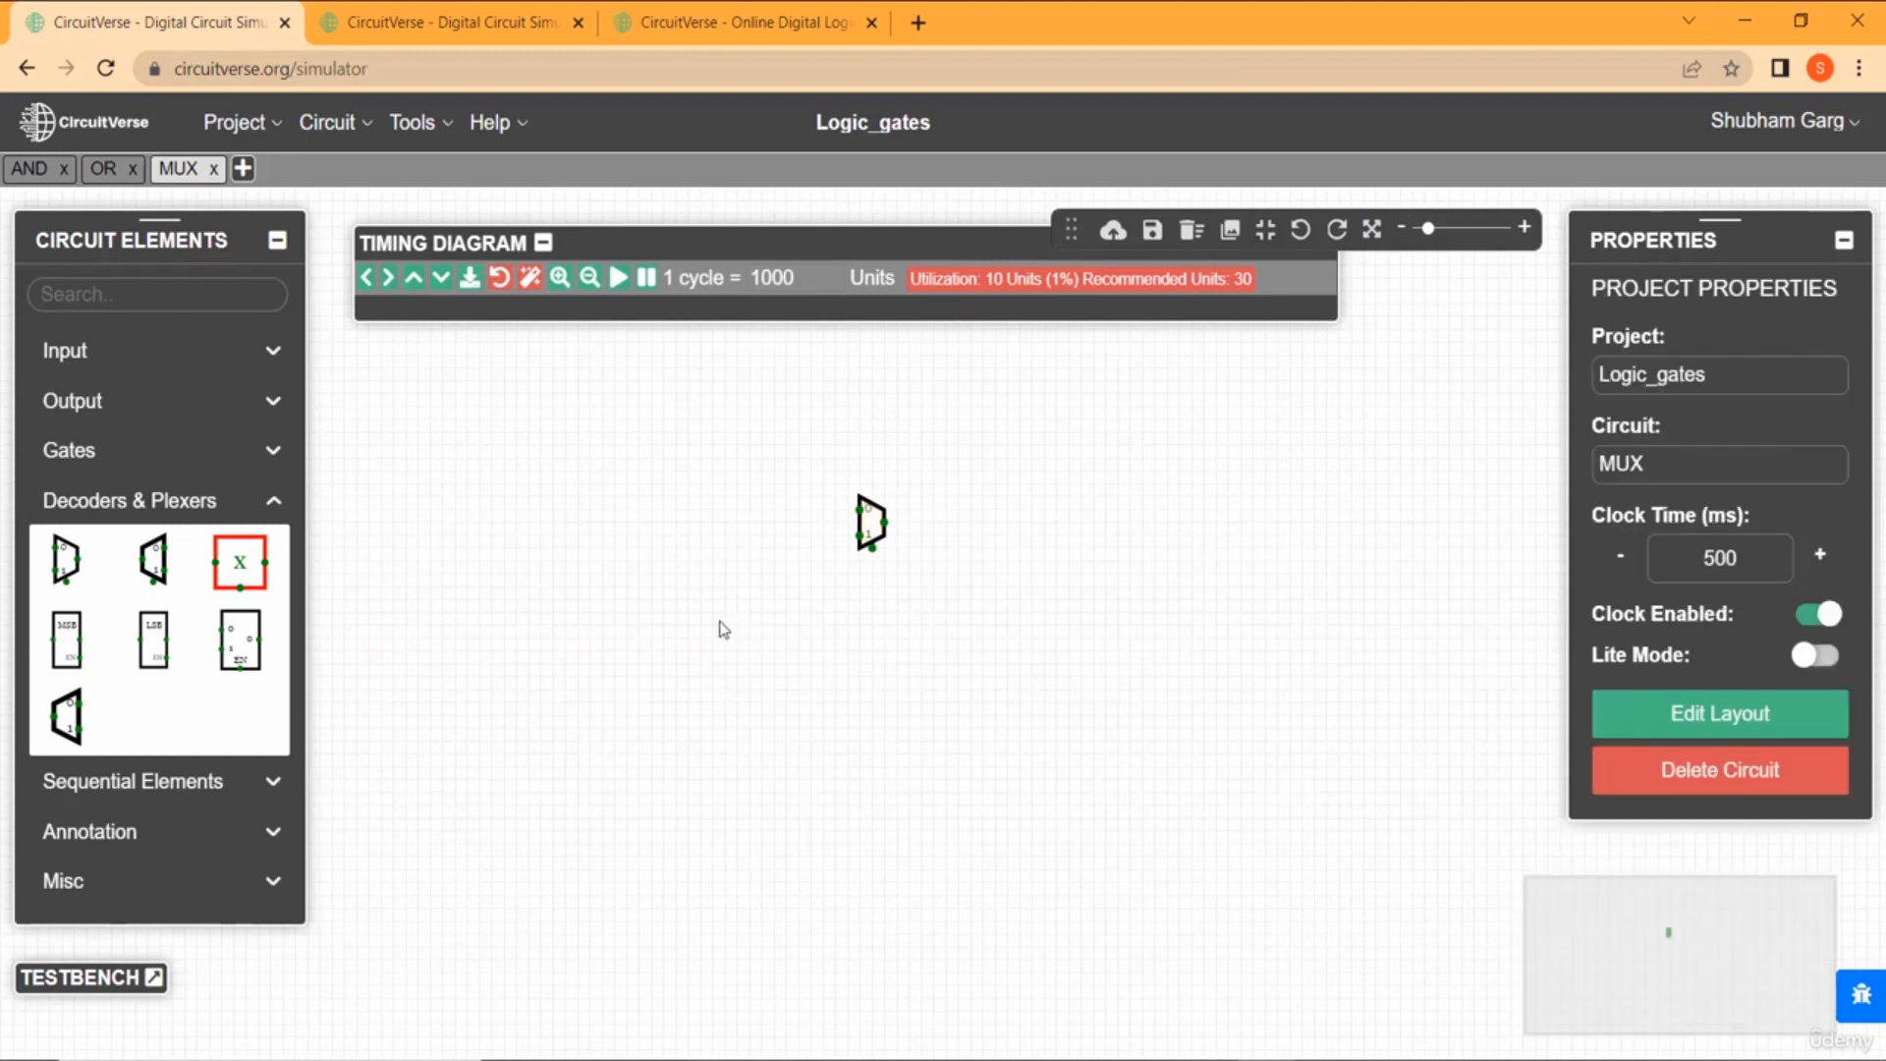
Add two input elements, one below the other, and wire them to the multiplexer's data inputs 0 and 1.
{"action": "left_click", "coordinate": [210, 351]}
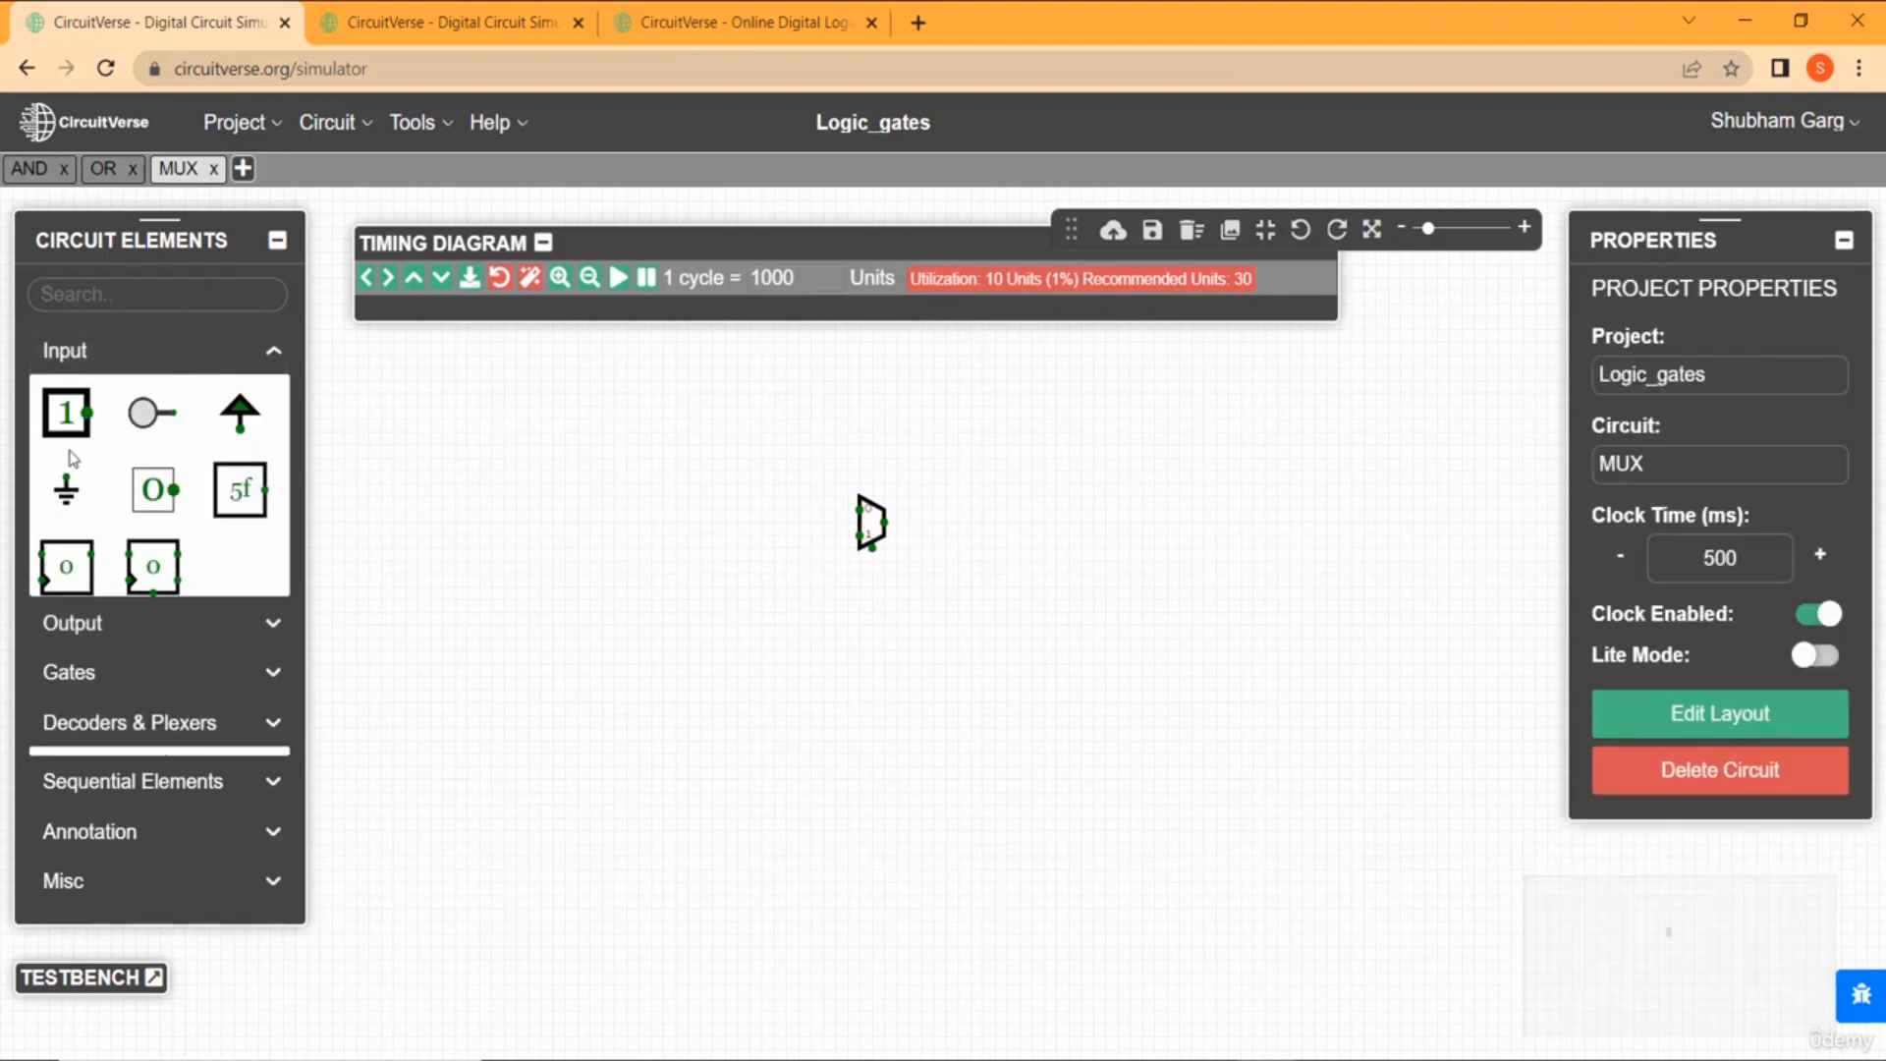
{"action": "left_click", "coordinate": [65, 420]}
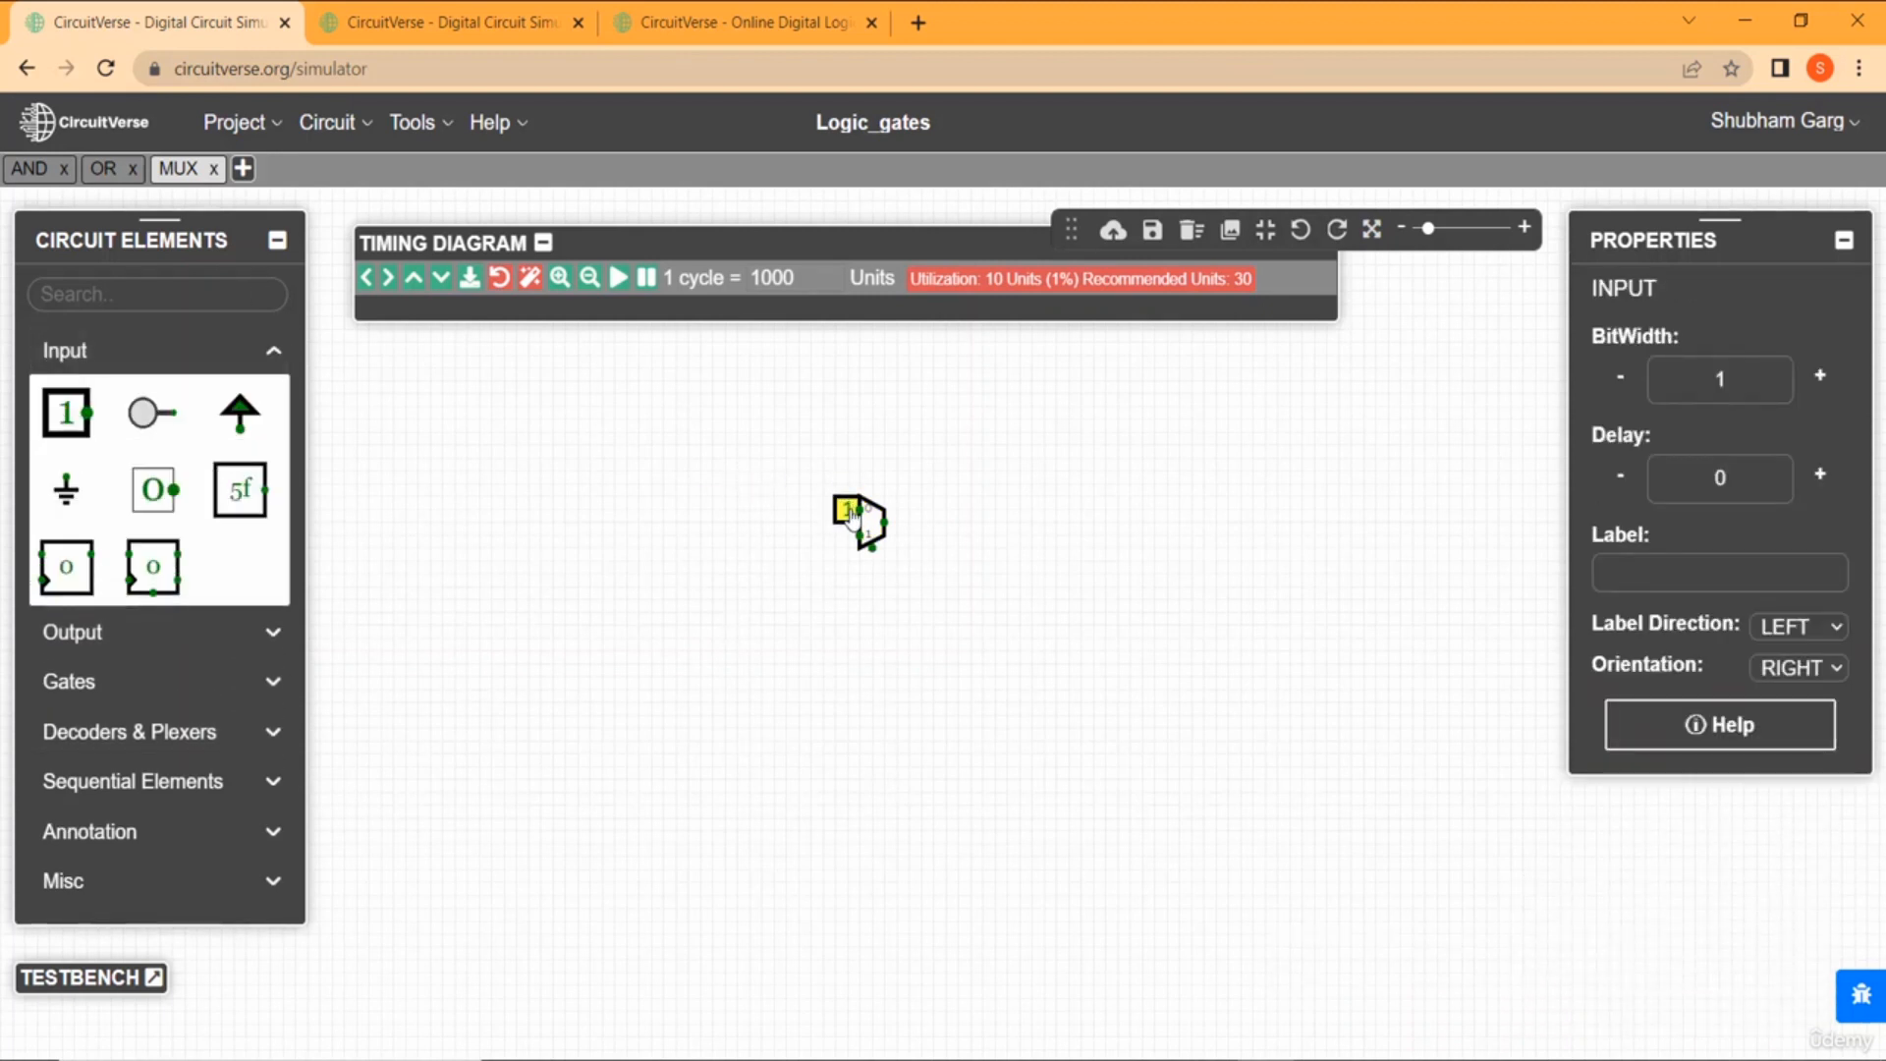
{"action": "left_click_drag", "start_coordinate": [851, 515], "coordinate": [690, 514]}
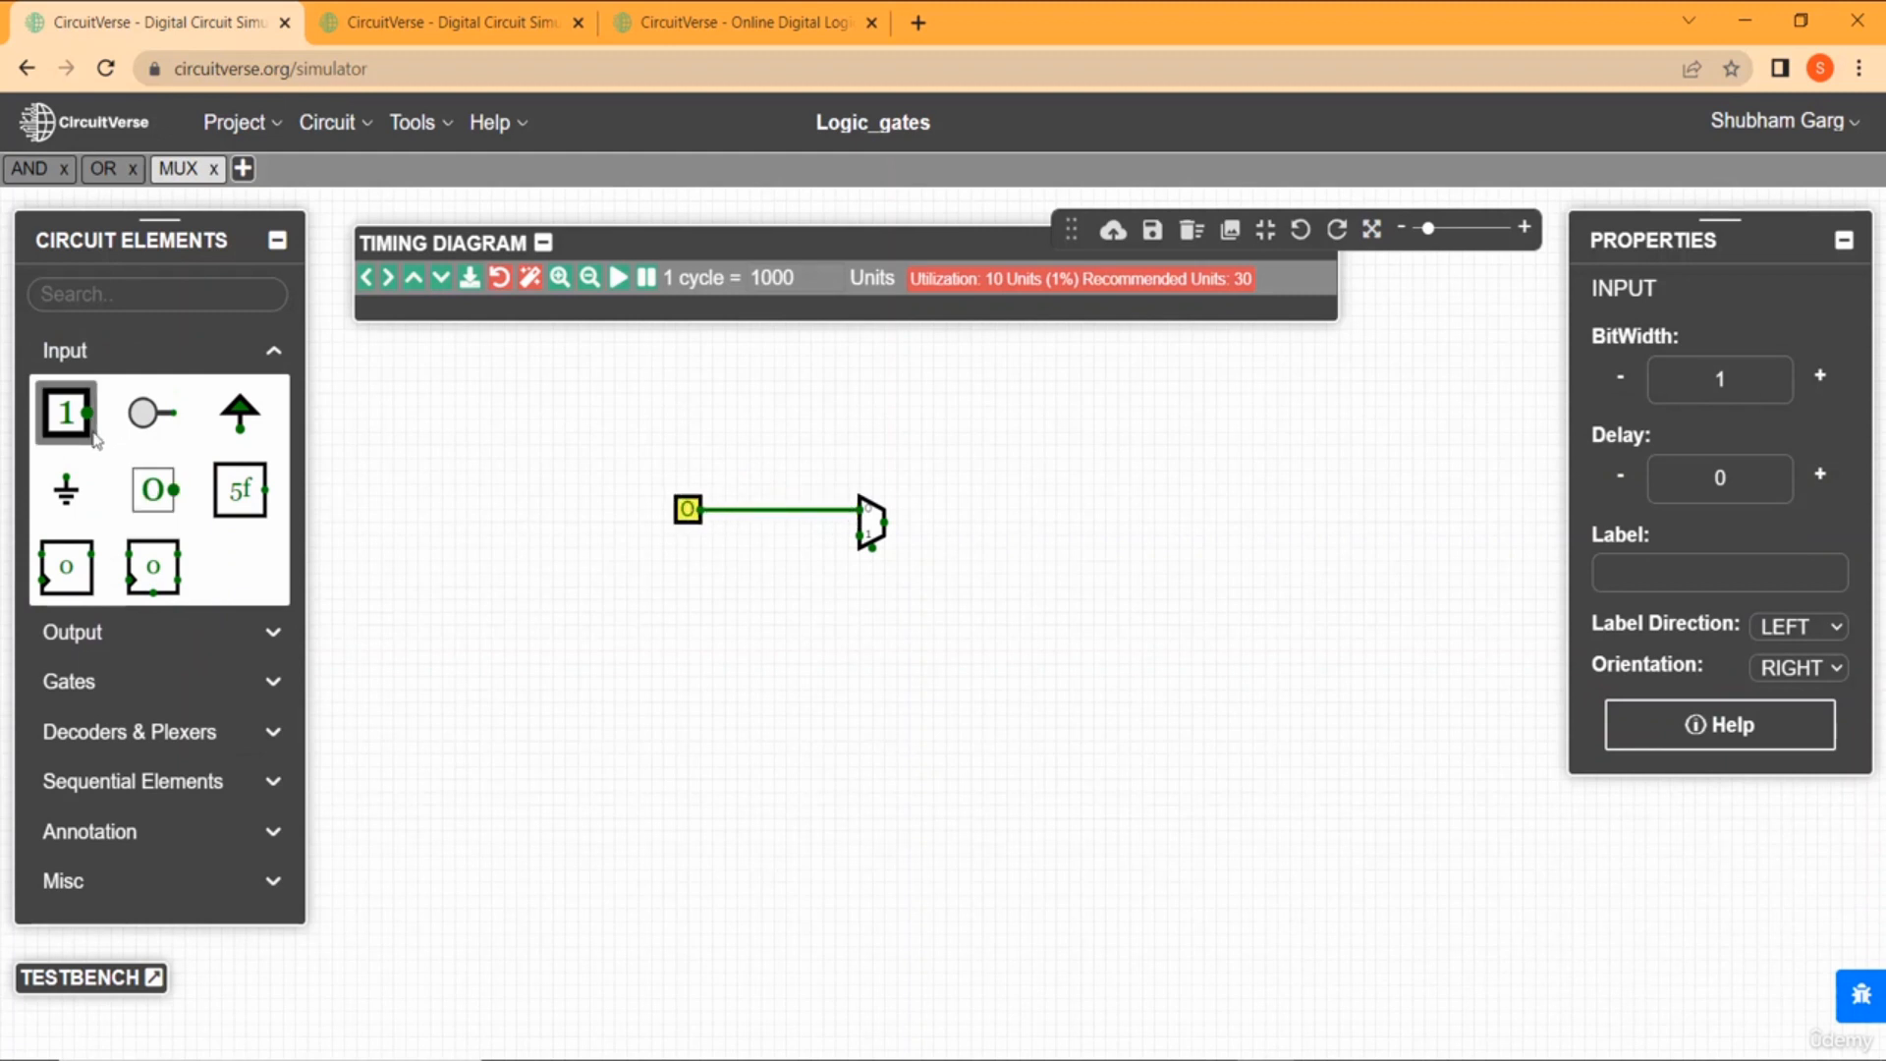
{"action": "left_click", "coordinate": [94, 436]}
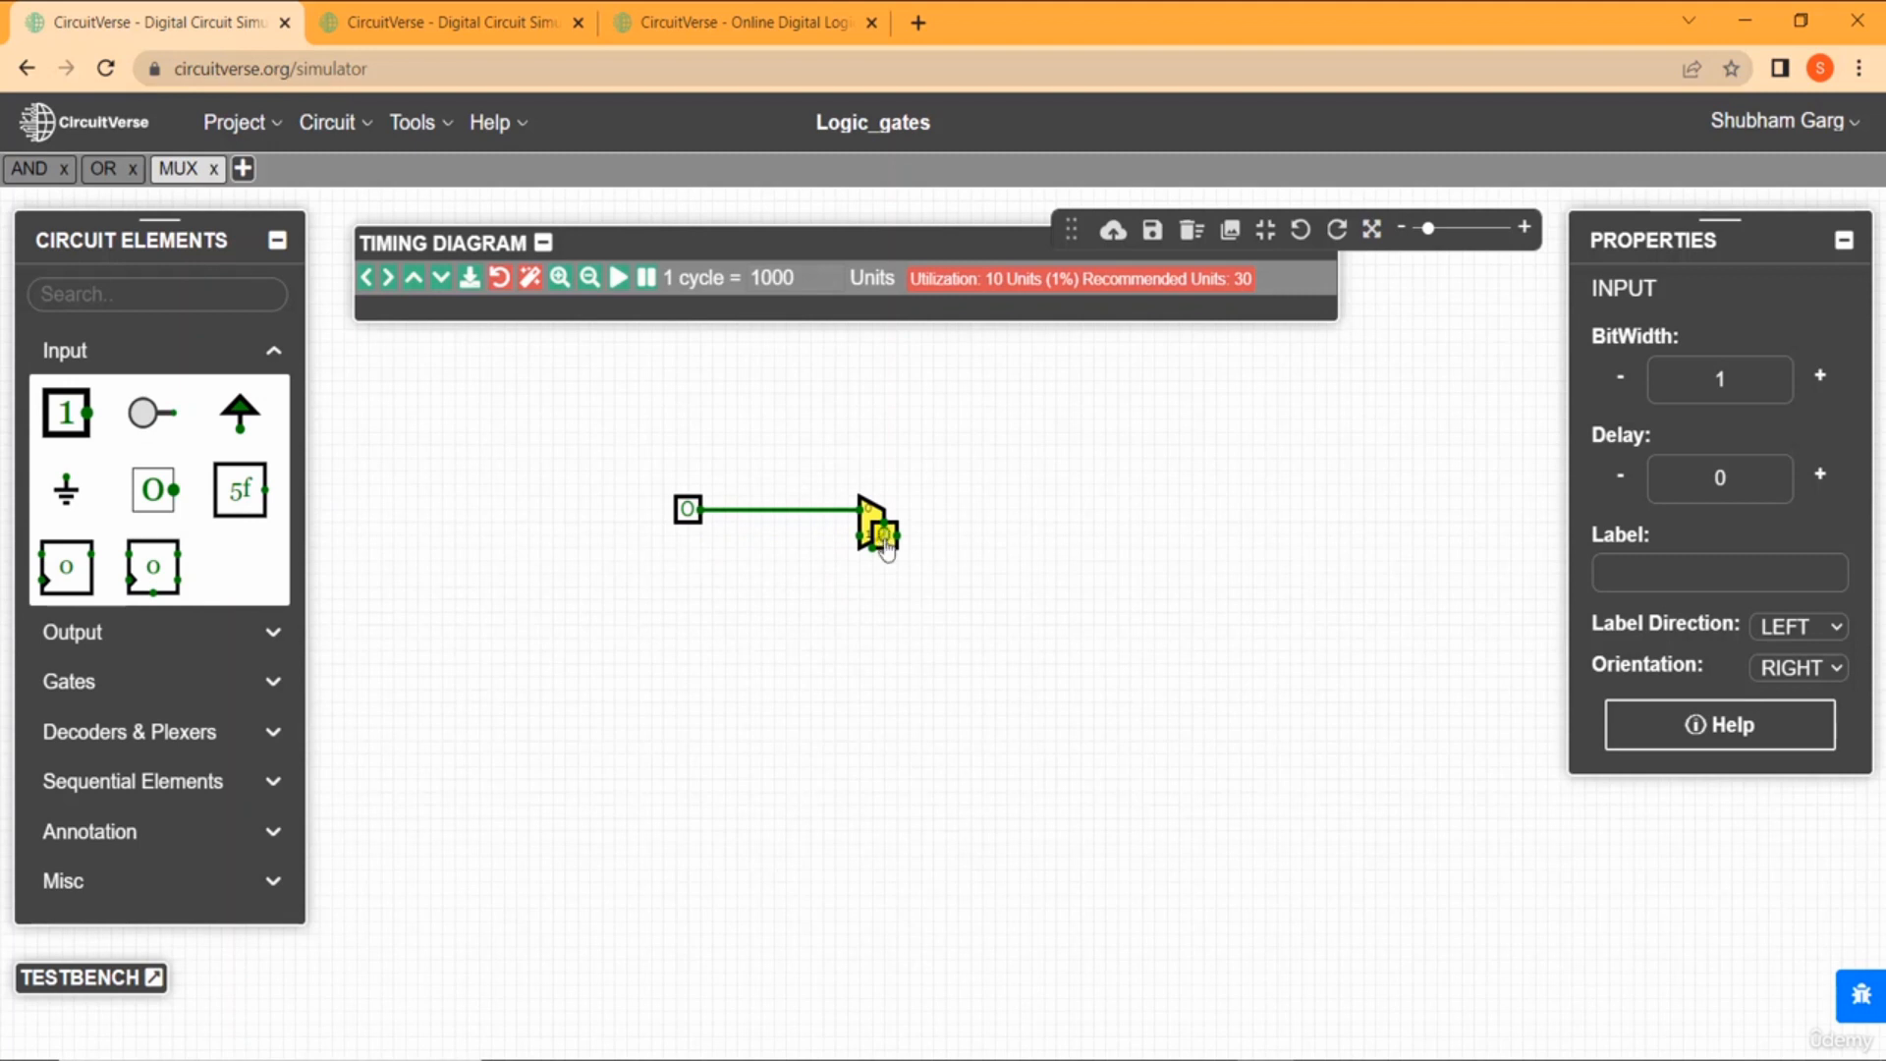
{"action": "left_click", "coordinate": [847, 538]}
{"action": "left_click_drag", "start_coordinate": [847, 538], "coordinate": [688, 535]}
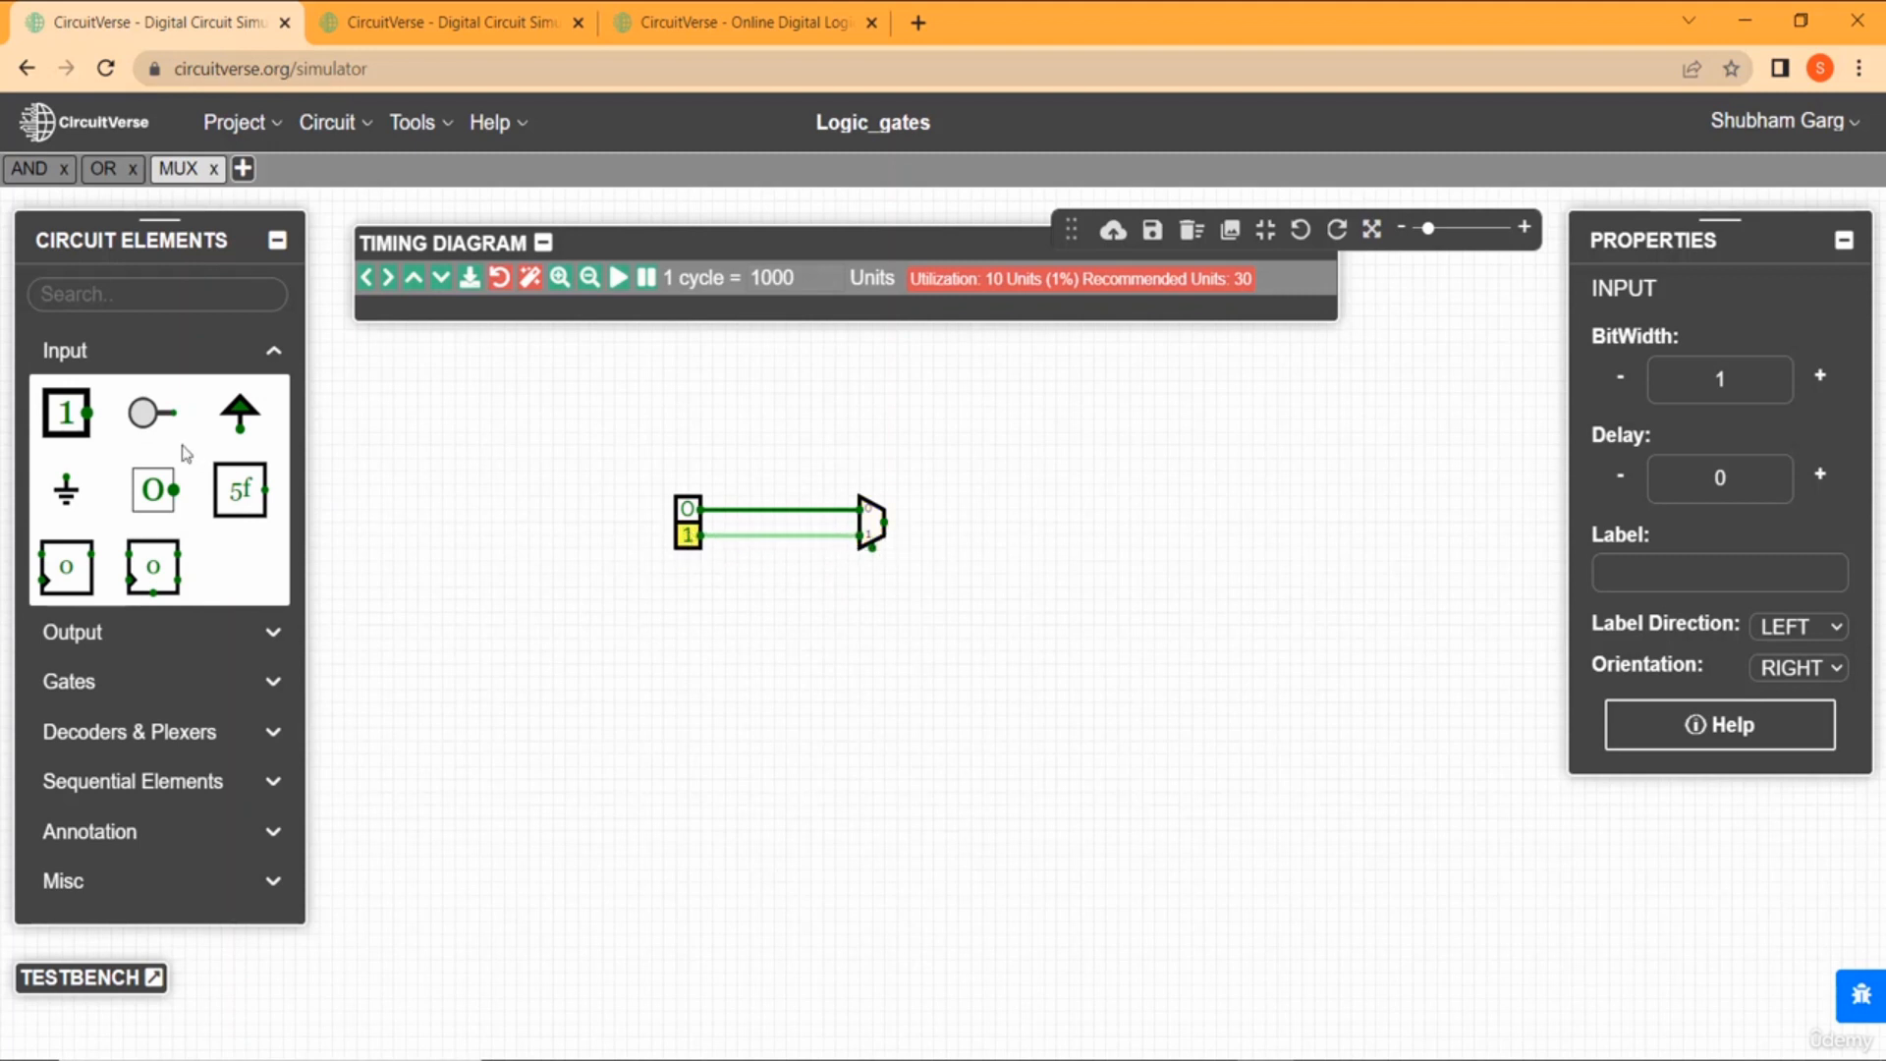
Wire an upward-facing input below the multiplexer to its select pin and an output element to its output pin.
{"action": "left_click", "coordinate": [66, 413]}
{"action": "left_click", "coordinate": [859, 756]}
{"action": "key", "text": "Up"}
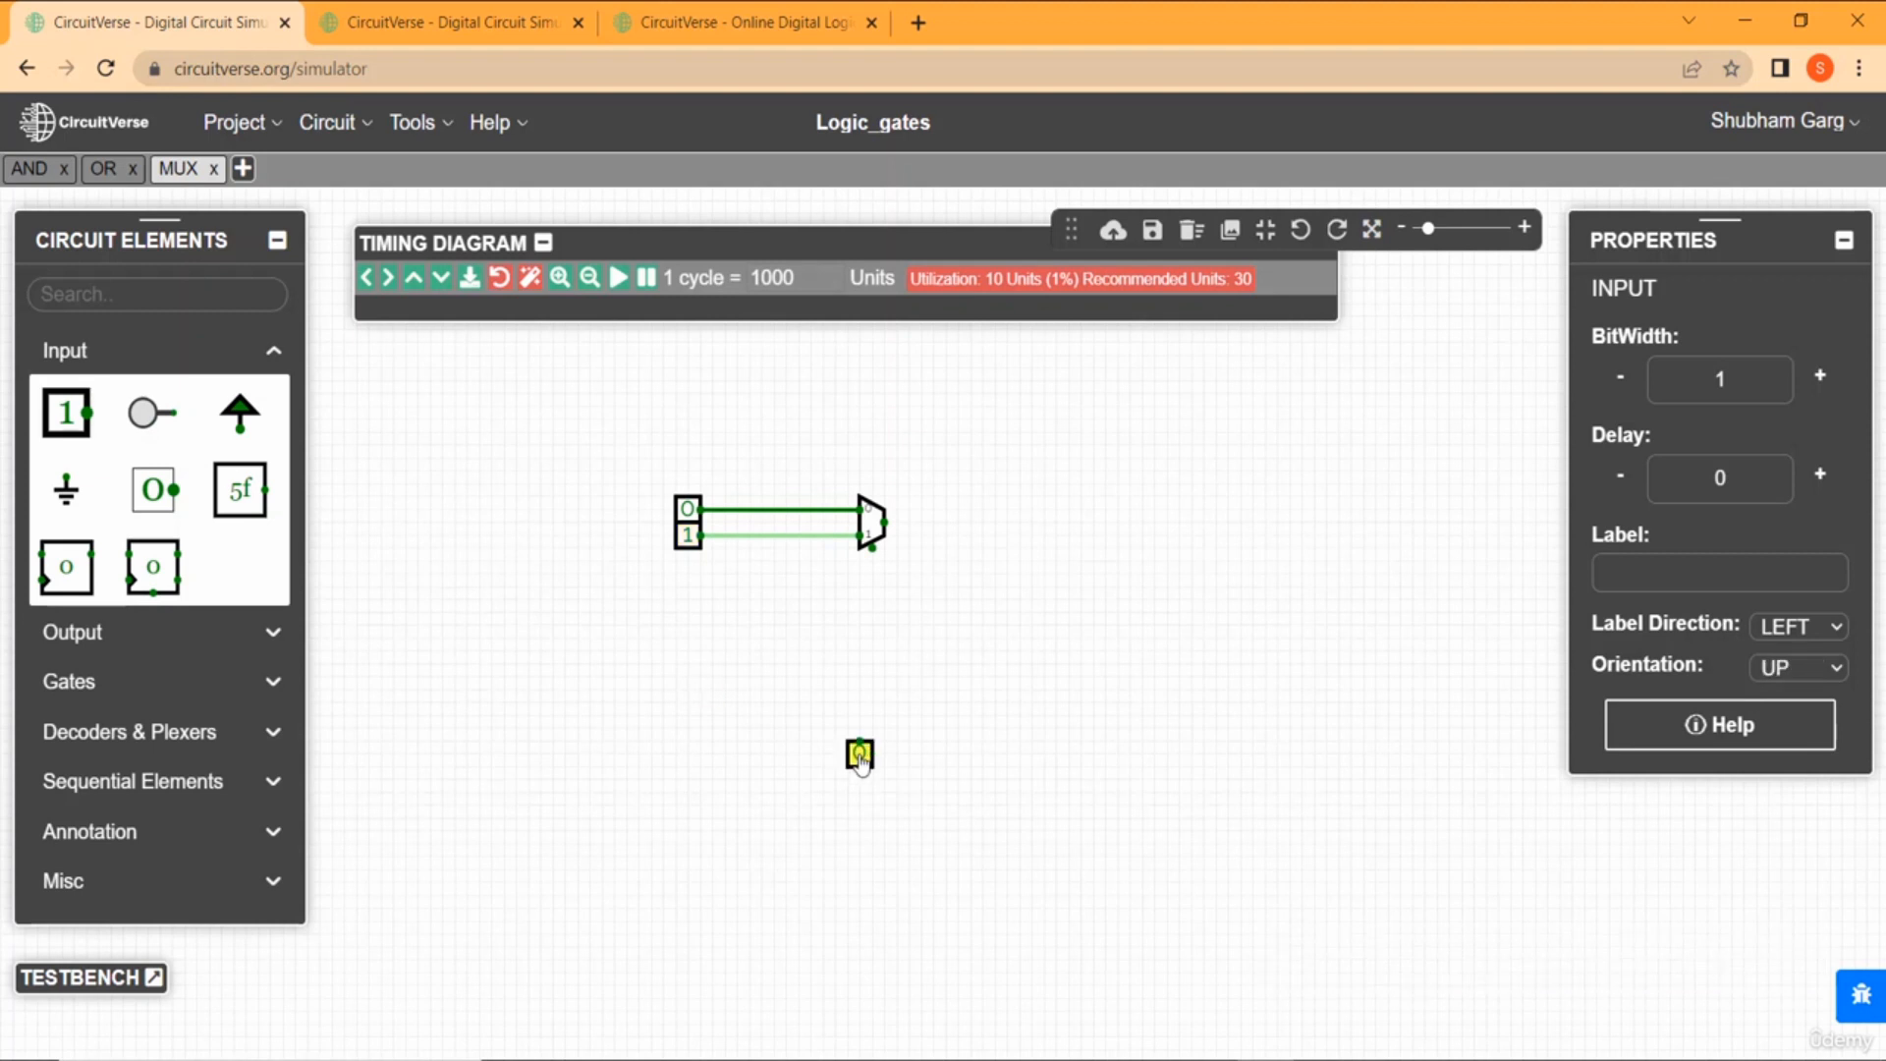
{"action": "left_click_drag", "start_coordinate": [860, 758], "coordinate": [861, 744]}
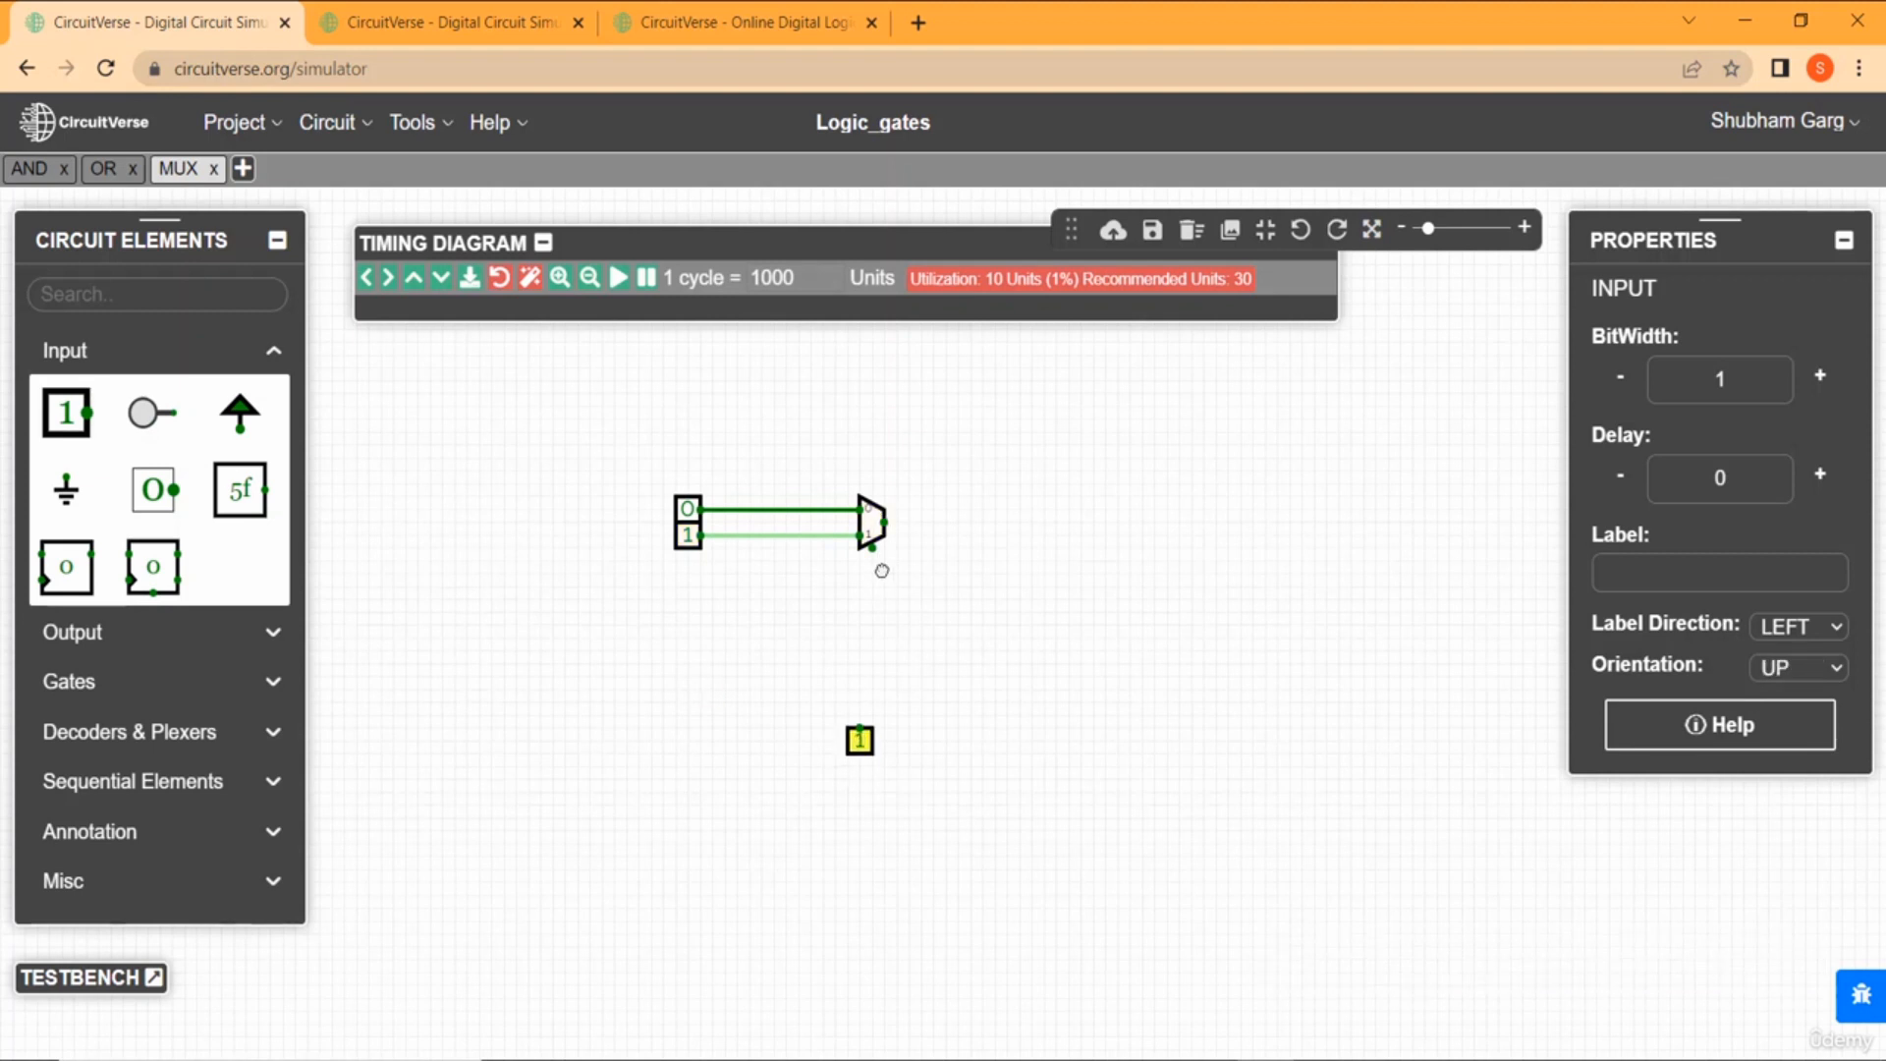
{"action": "left_click_drag", "start_coordinate": [881, 570], "coordinate": [874, 634]}
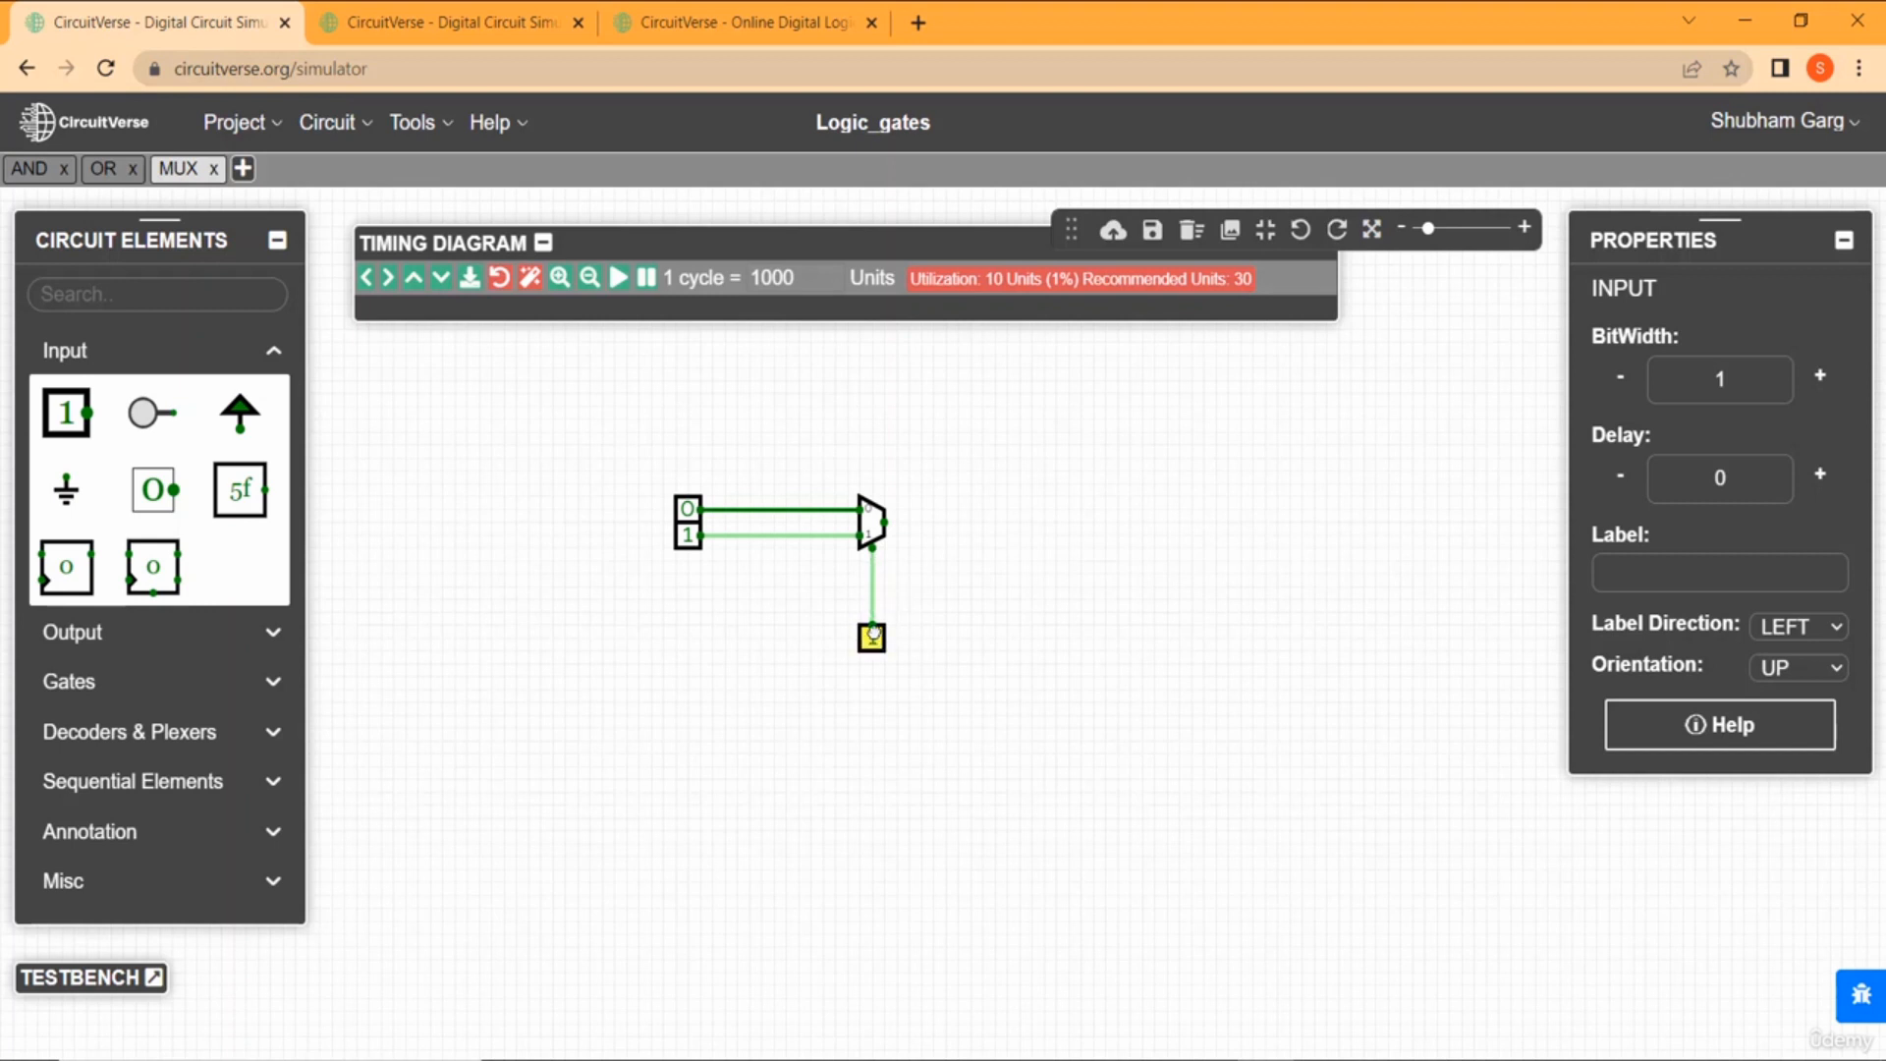
{"action": "left_click", "coordinate": [147, 639]}
{"action": "left_click_drag", "start_coordinate": [77, 460], "coordinate": [982, 522]}
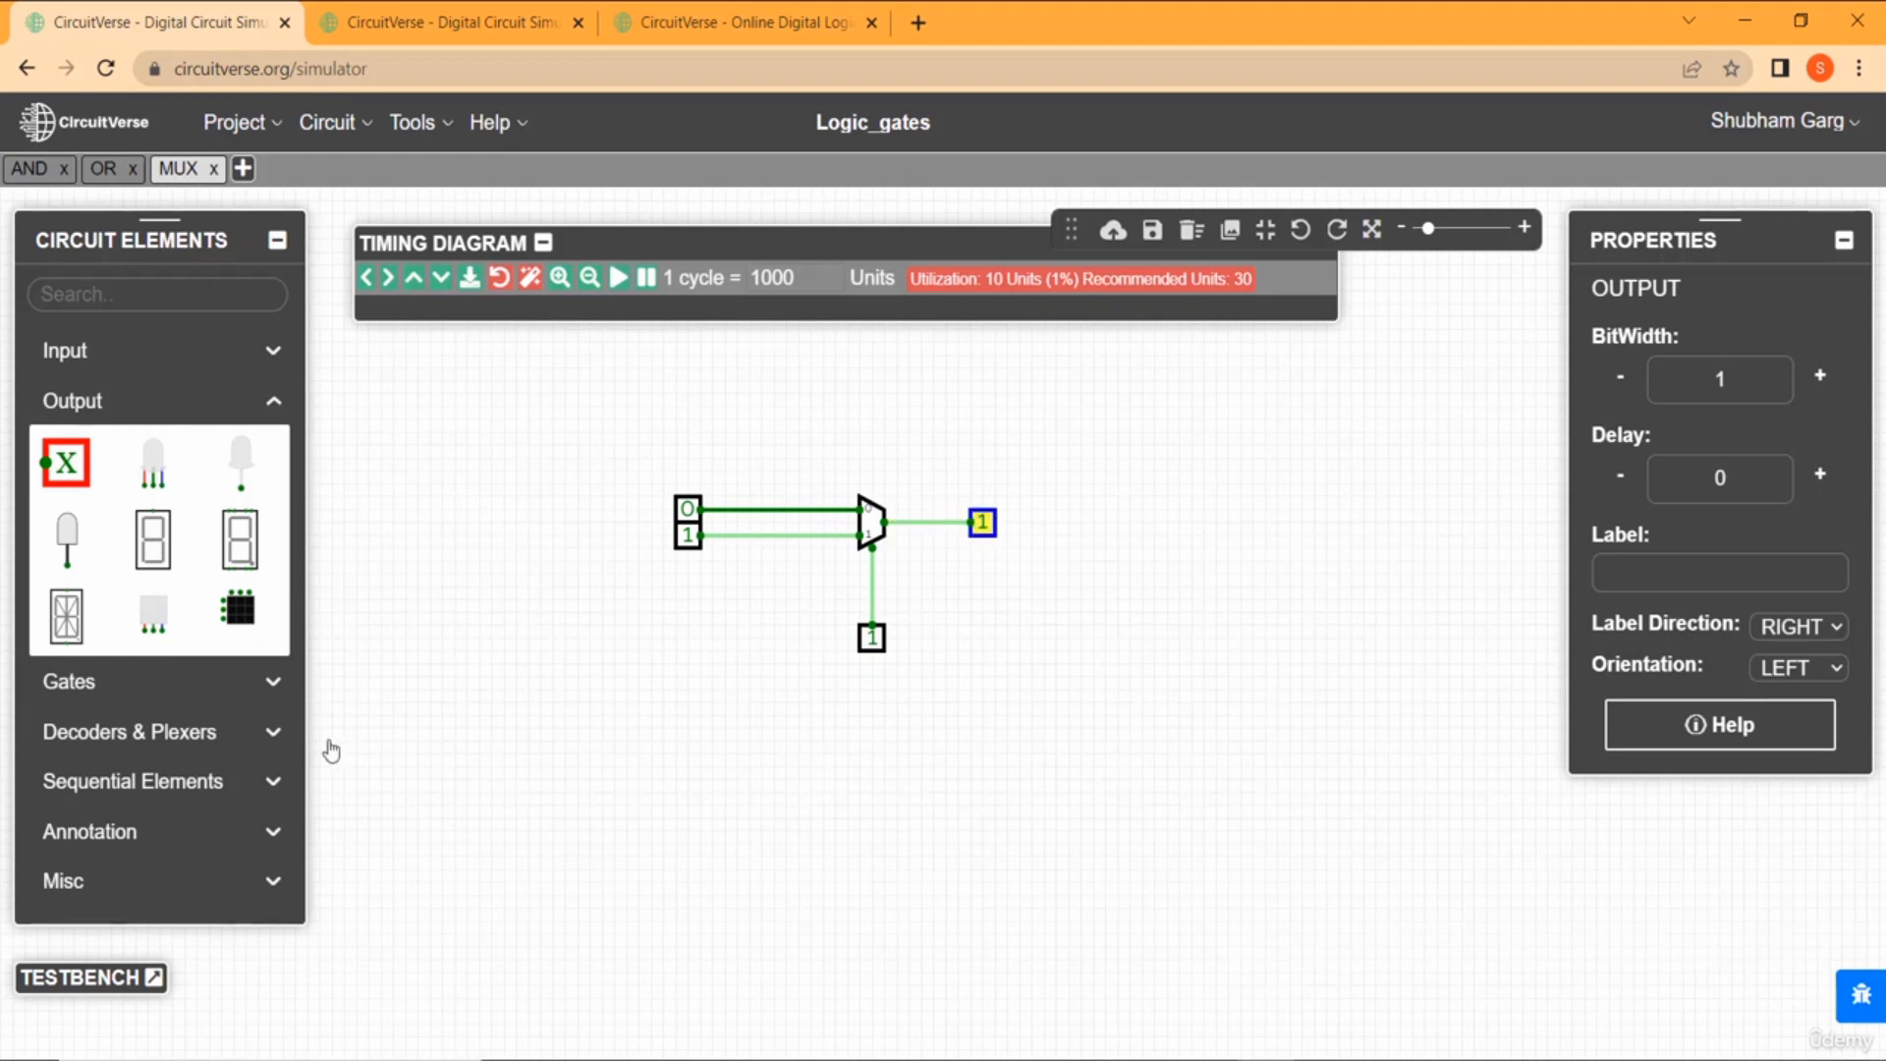
Add a text annotation beside the circuit's output reading "A B S O".
{"action": "left_click", "coordinate": [177, 823]}
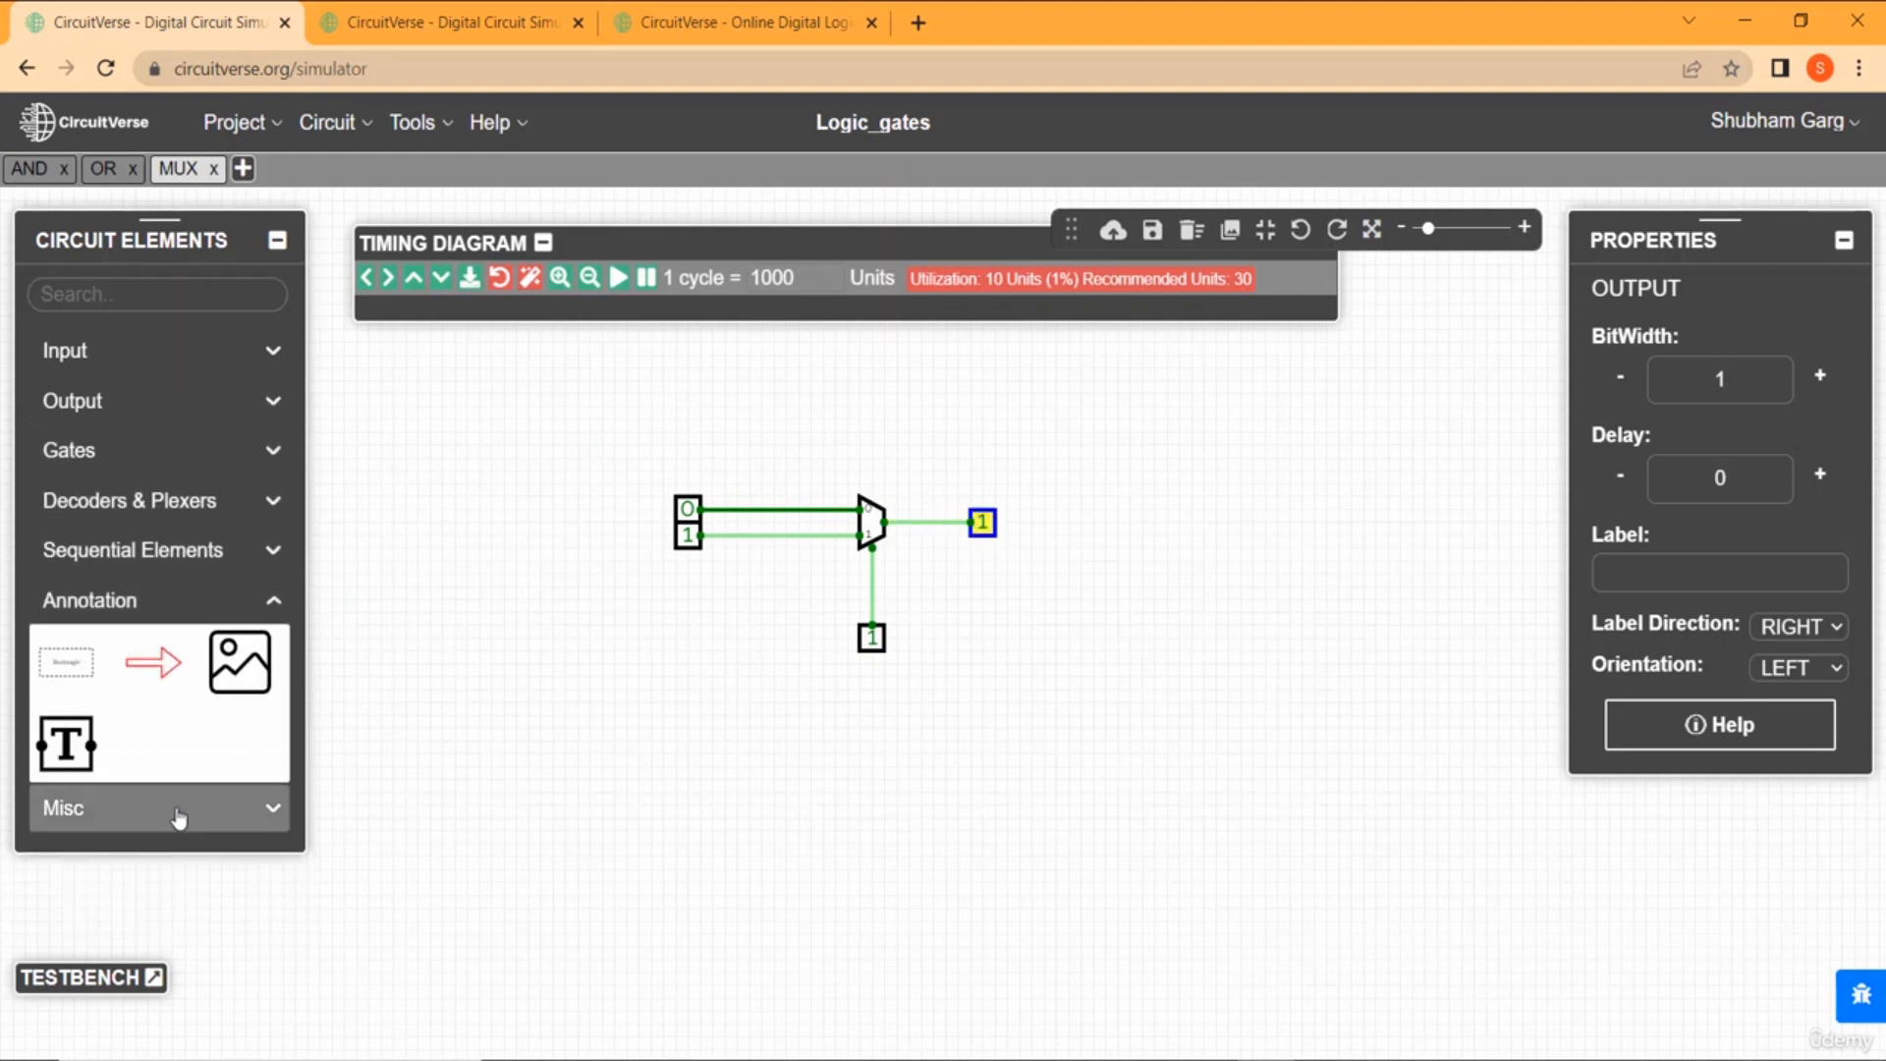
{"action": "left_click", "coordinate": [69, 746]}
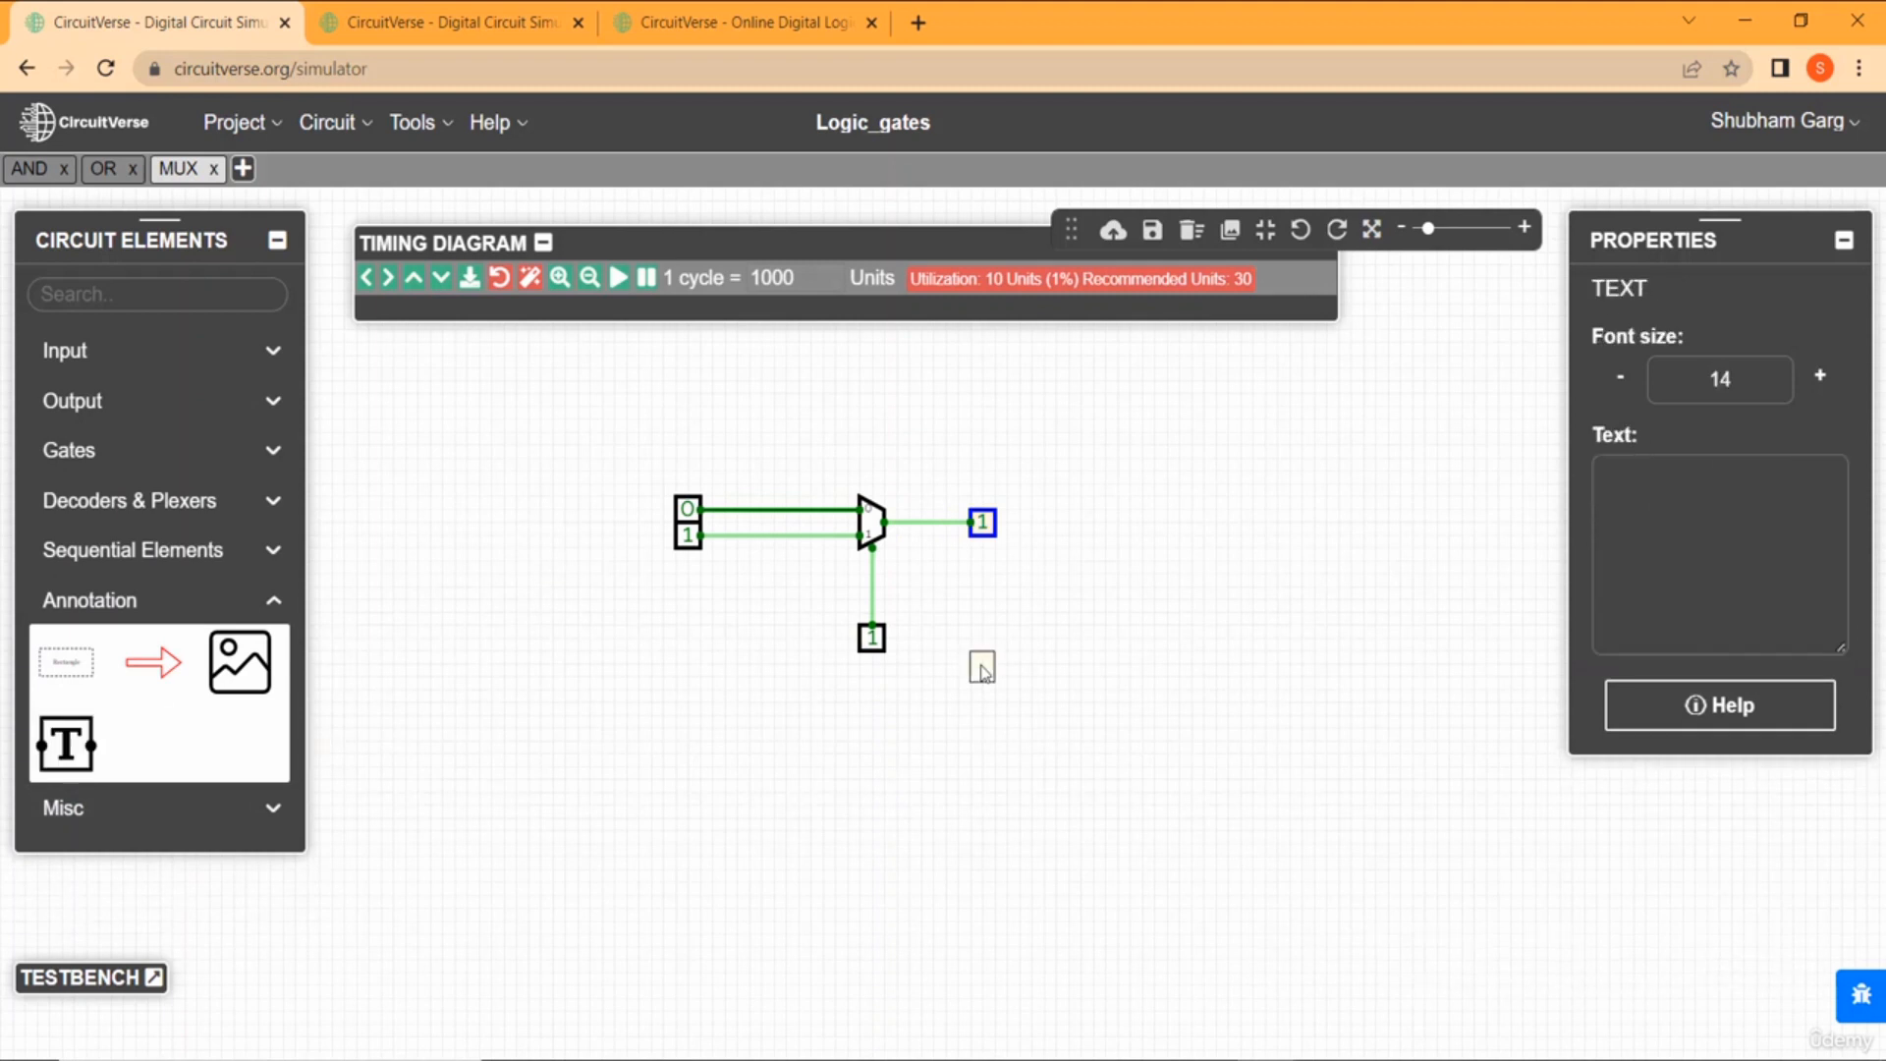
{"action": "left_click", "coordinate": [1129, 523]}
{"action": "left_click", "coordinate": [1649, 465]}
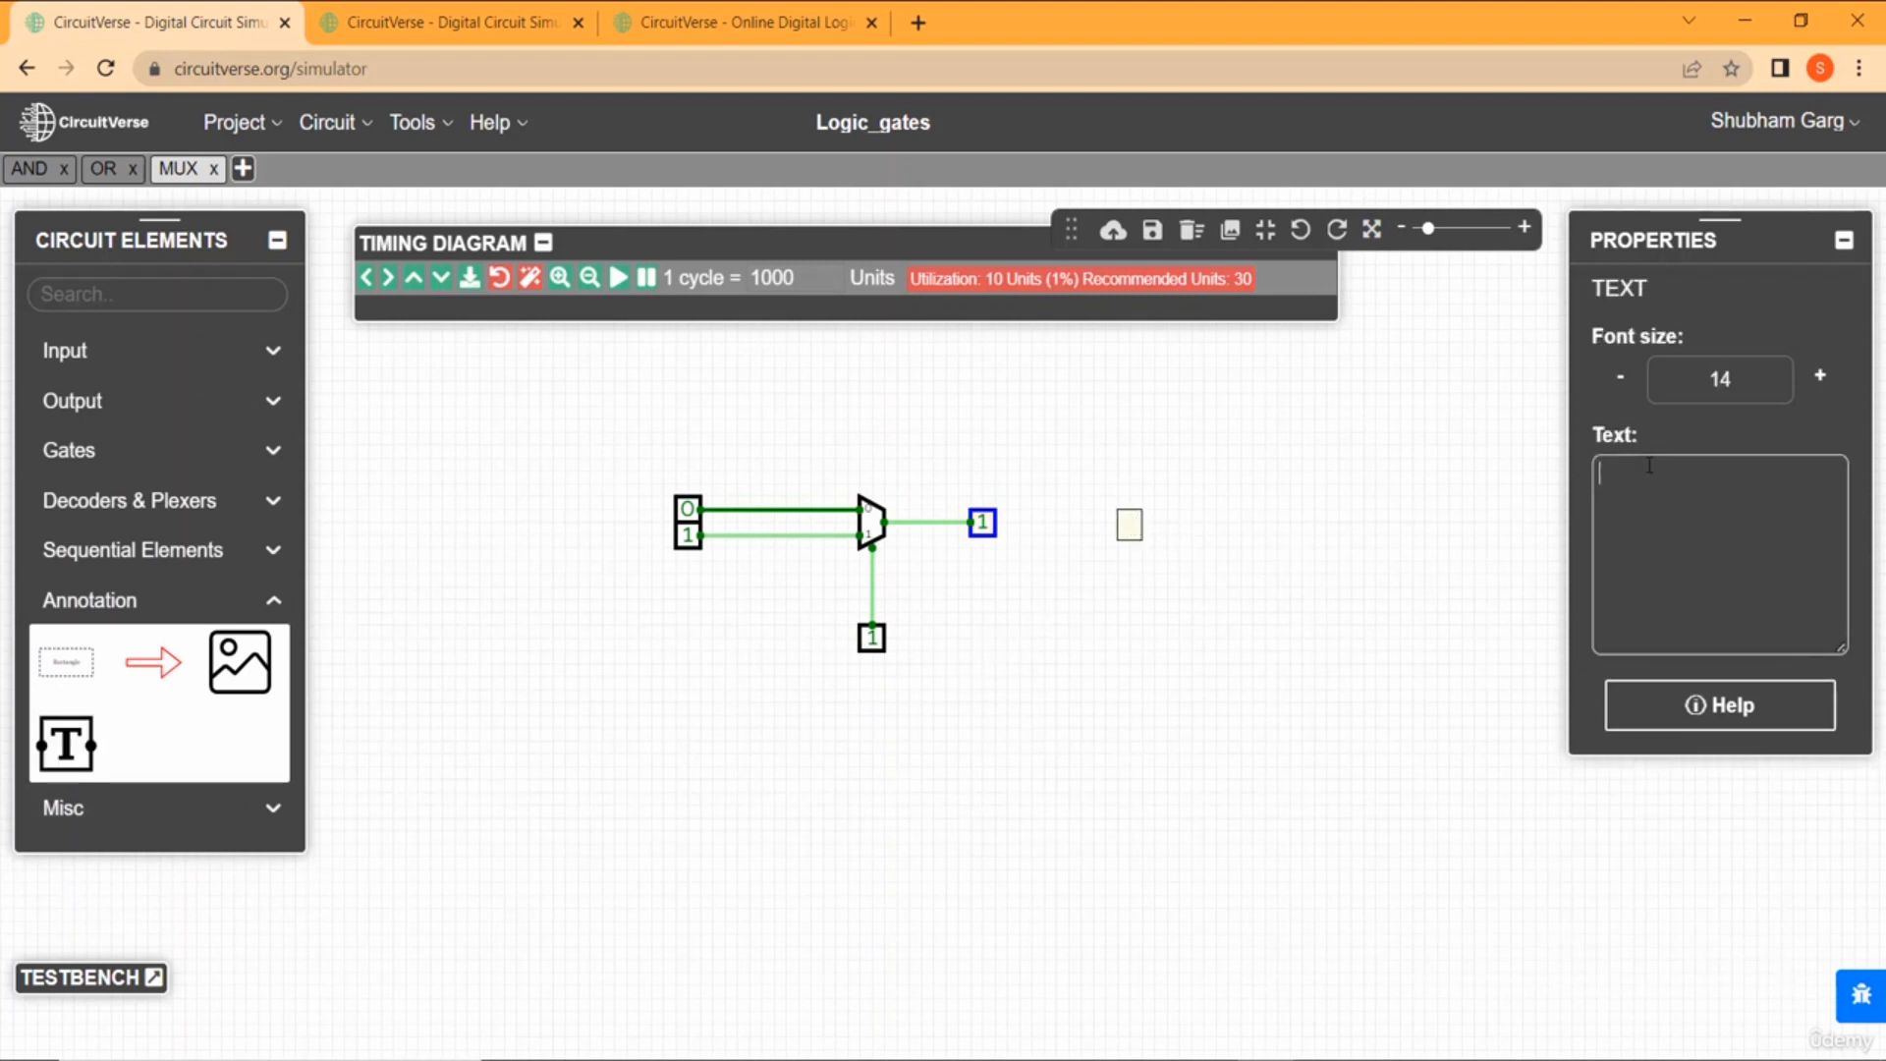
{"action": "type", "text": "A"}
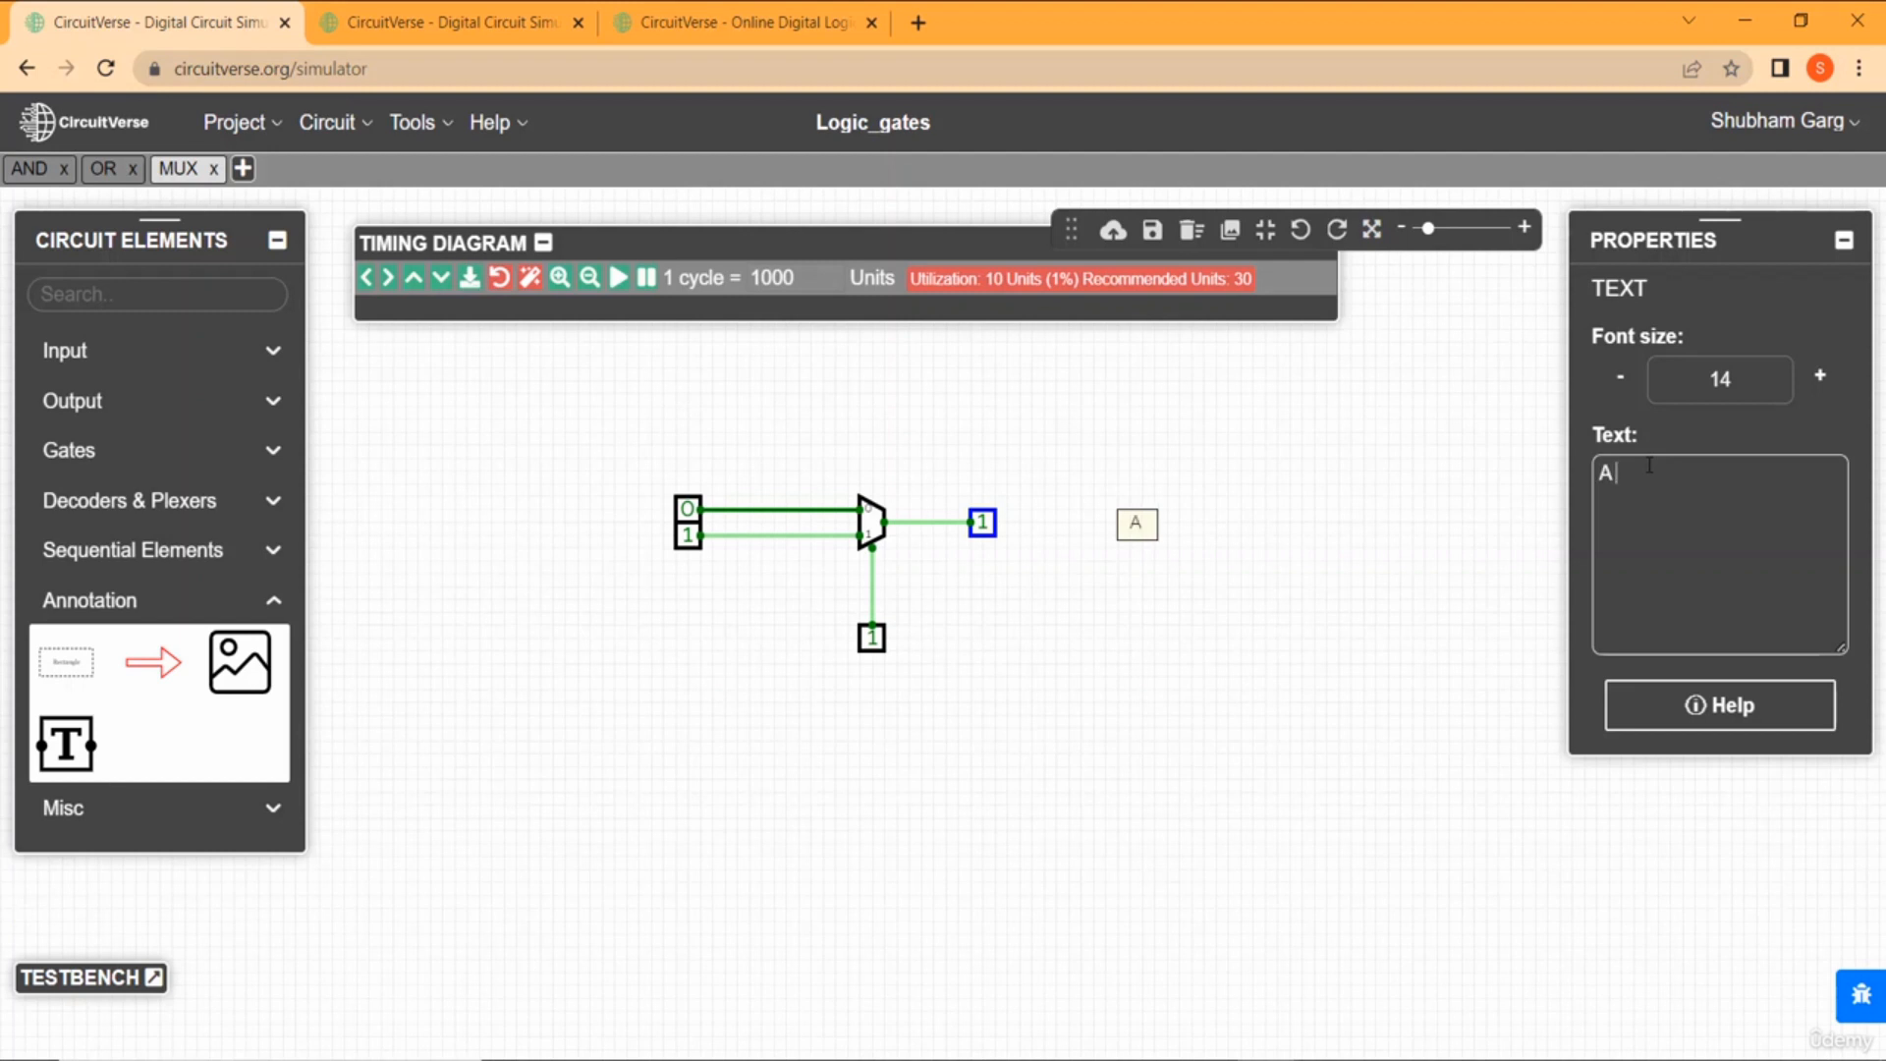
{"action": "type", "text": " B S"}
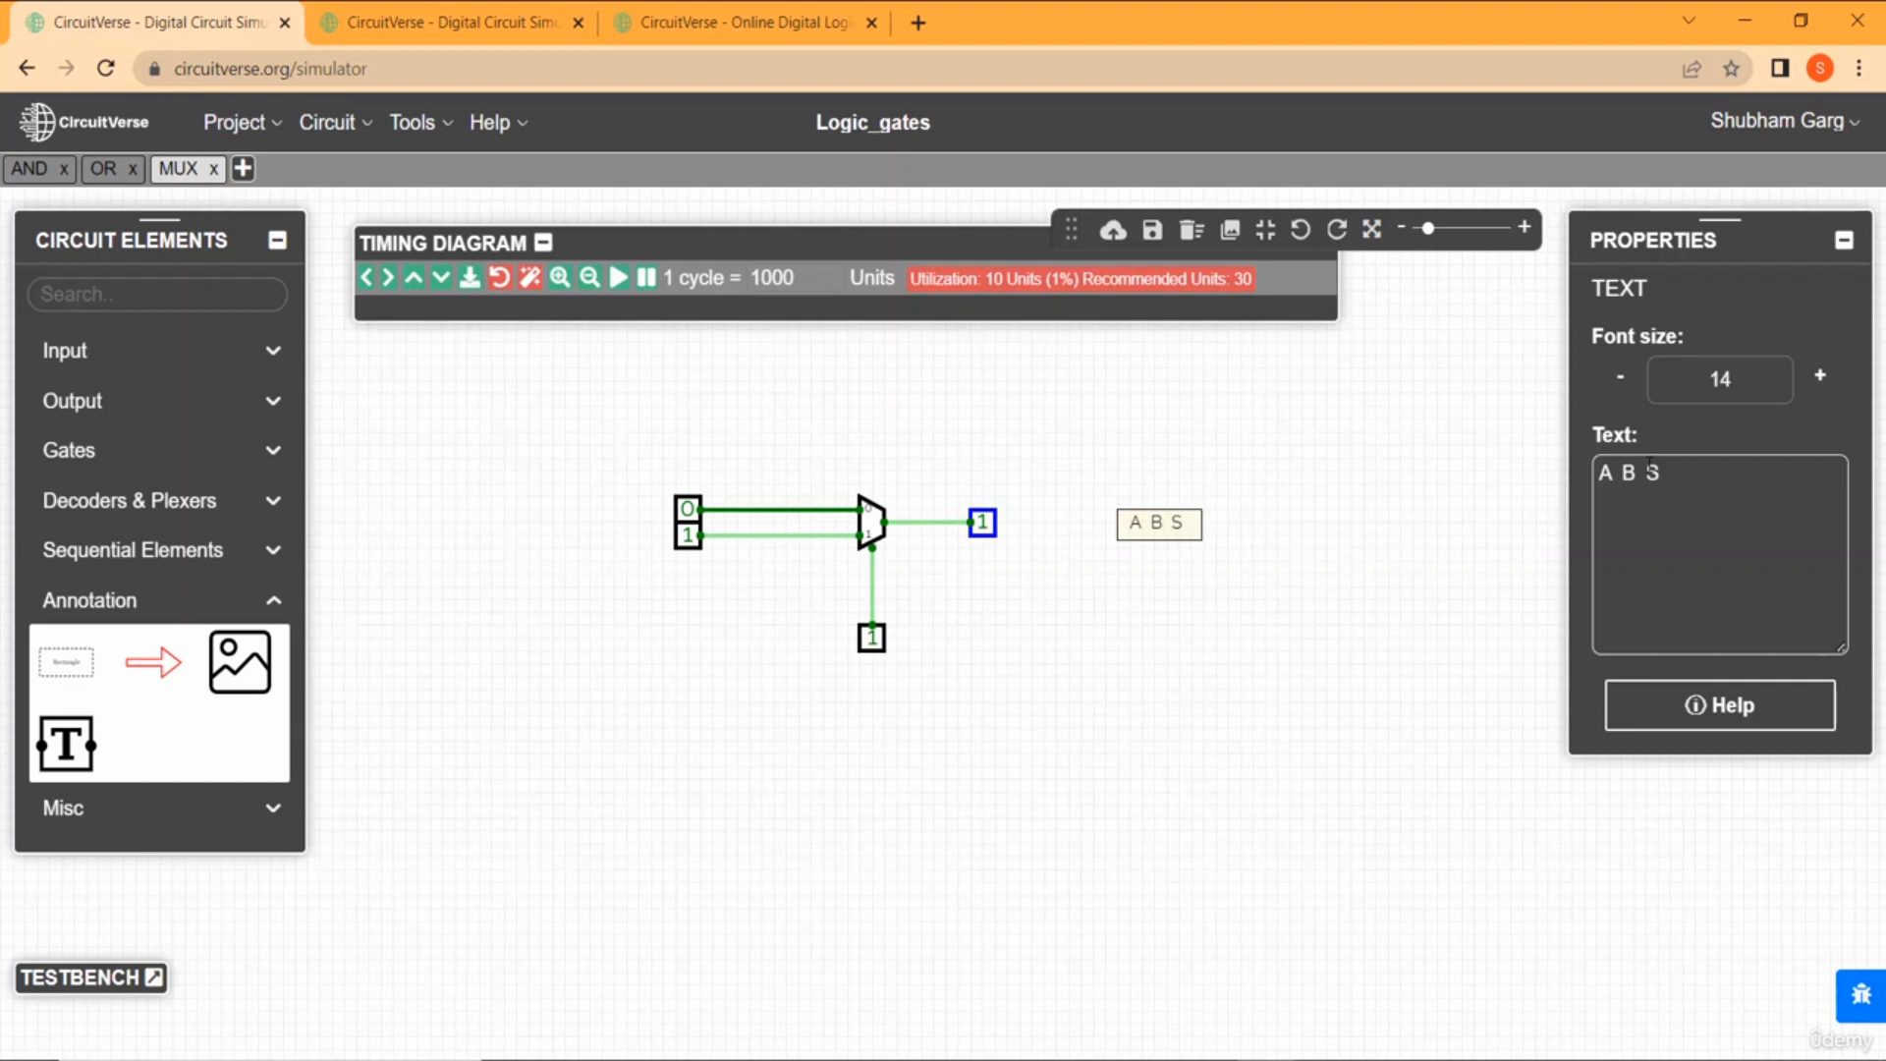
{"action": "type", "text": " O"}
{"action": "key", "text": "Return"}
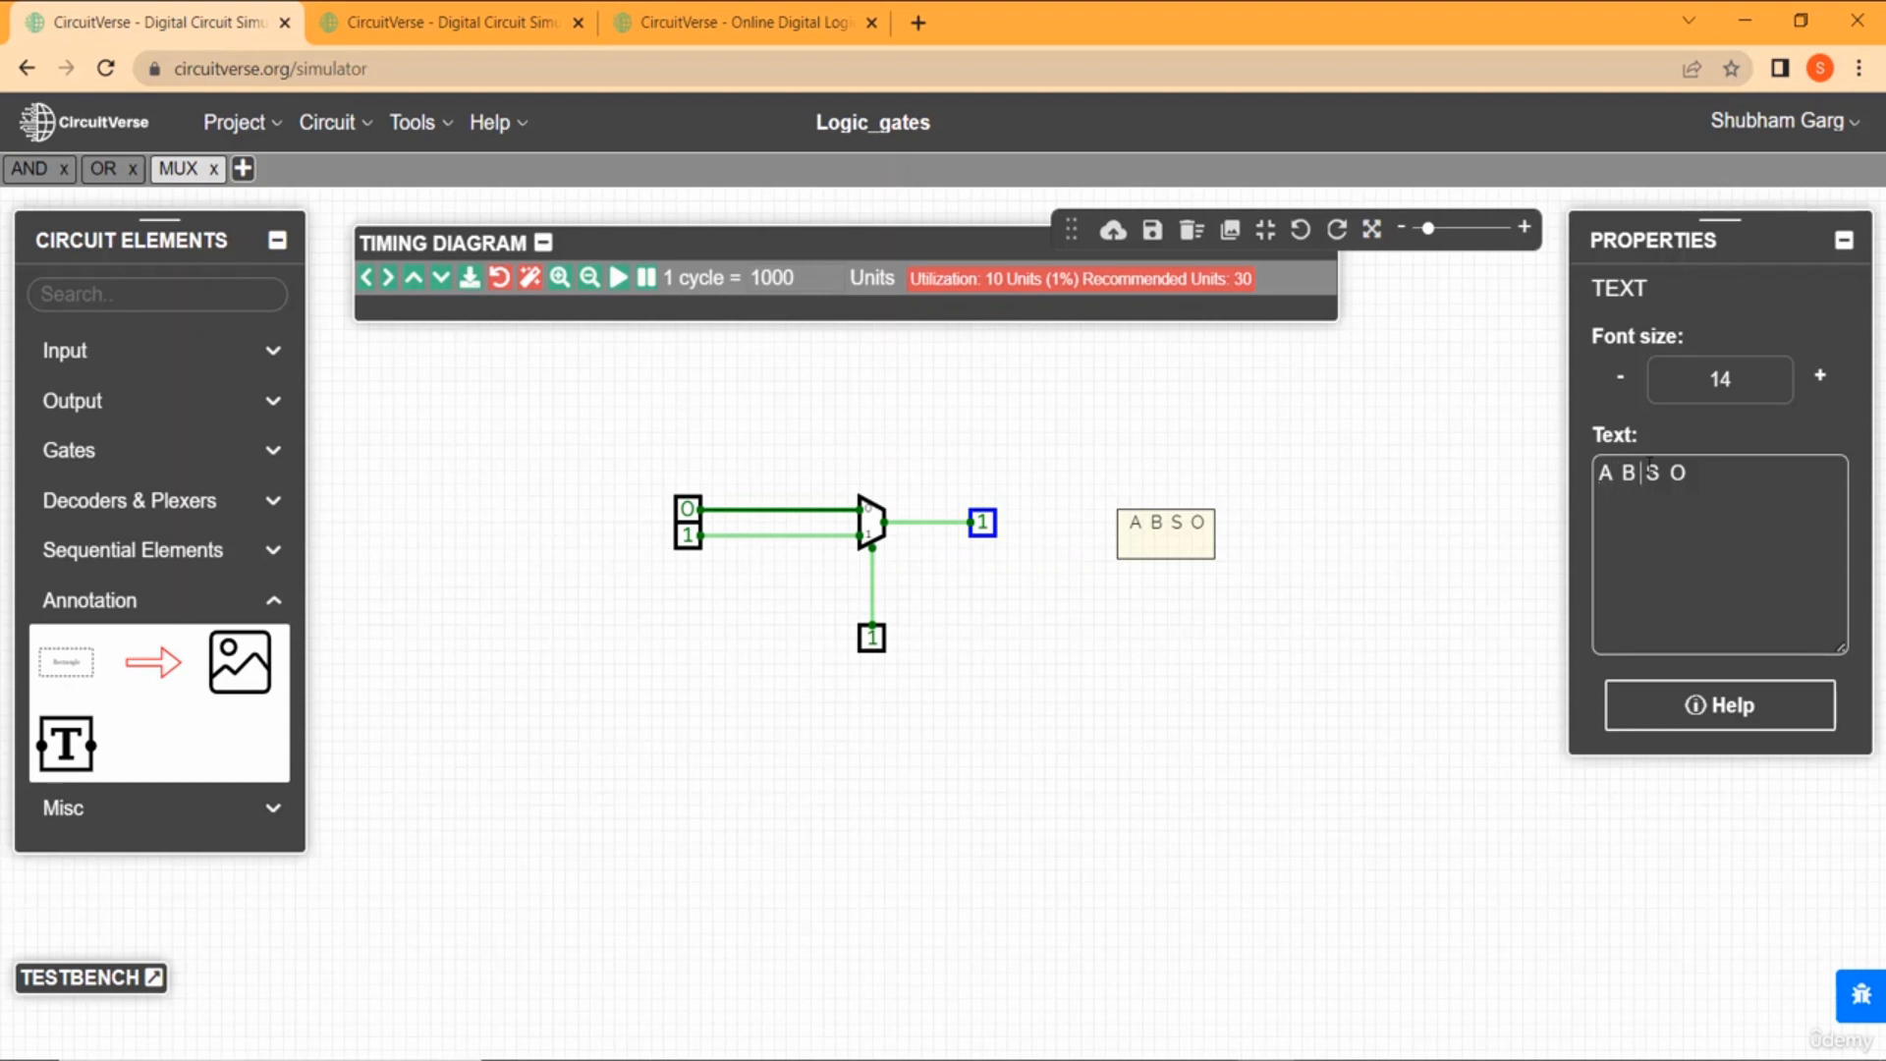
Rewrite the annotation as a select table with the header "S O" and the rows "1 B" and "0 A".
{"action": "key", "text": "BackSpace"}
{"action": "key", "text": "BackSpace"}
{"action": "key", "text": "BackSpace"}
{"action": "key", "text": "BackSpace"}
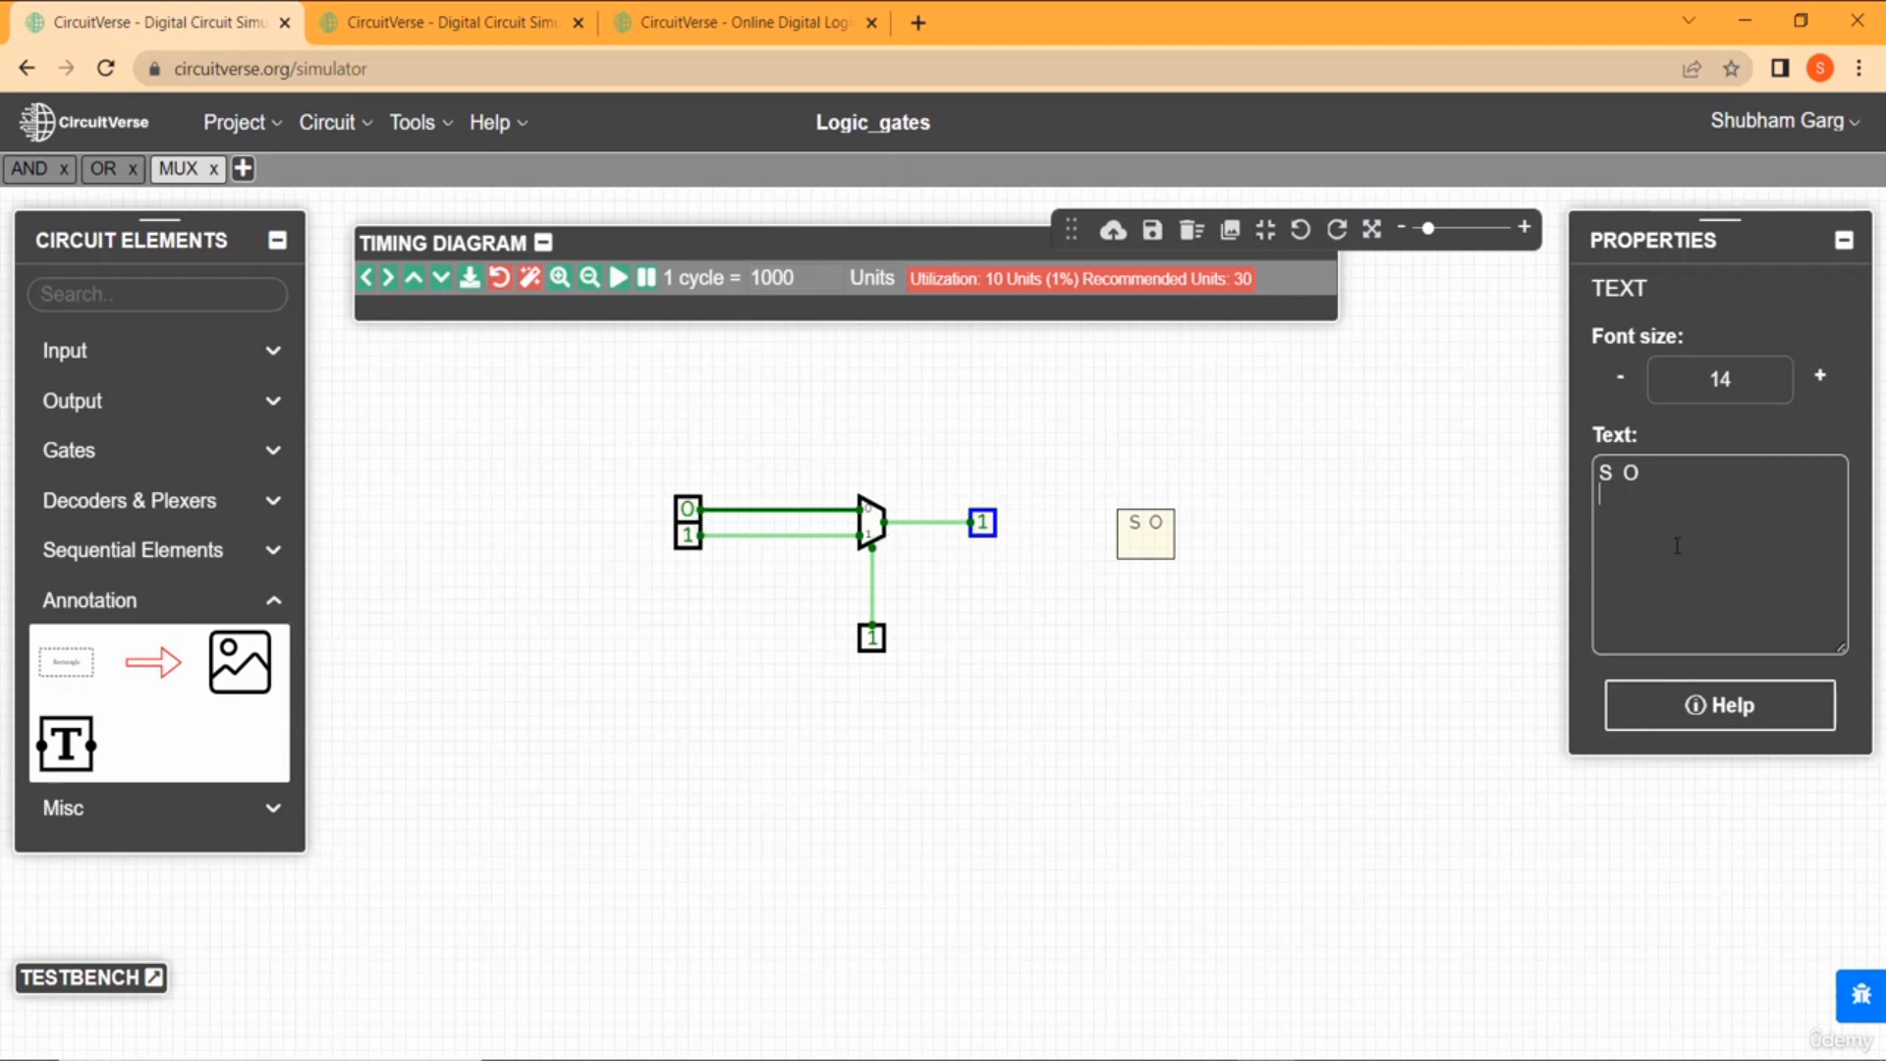
{"action": "key", "text": "Return"}
{"action": "type", "text": "1"}
{"action": "key", "text": "Return"}
{"action": "type", "text": "B"}
{"action": "key", "text": "Return"}
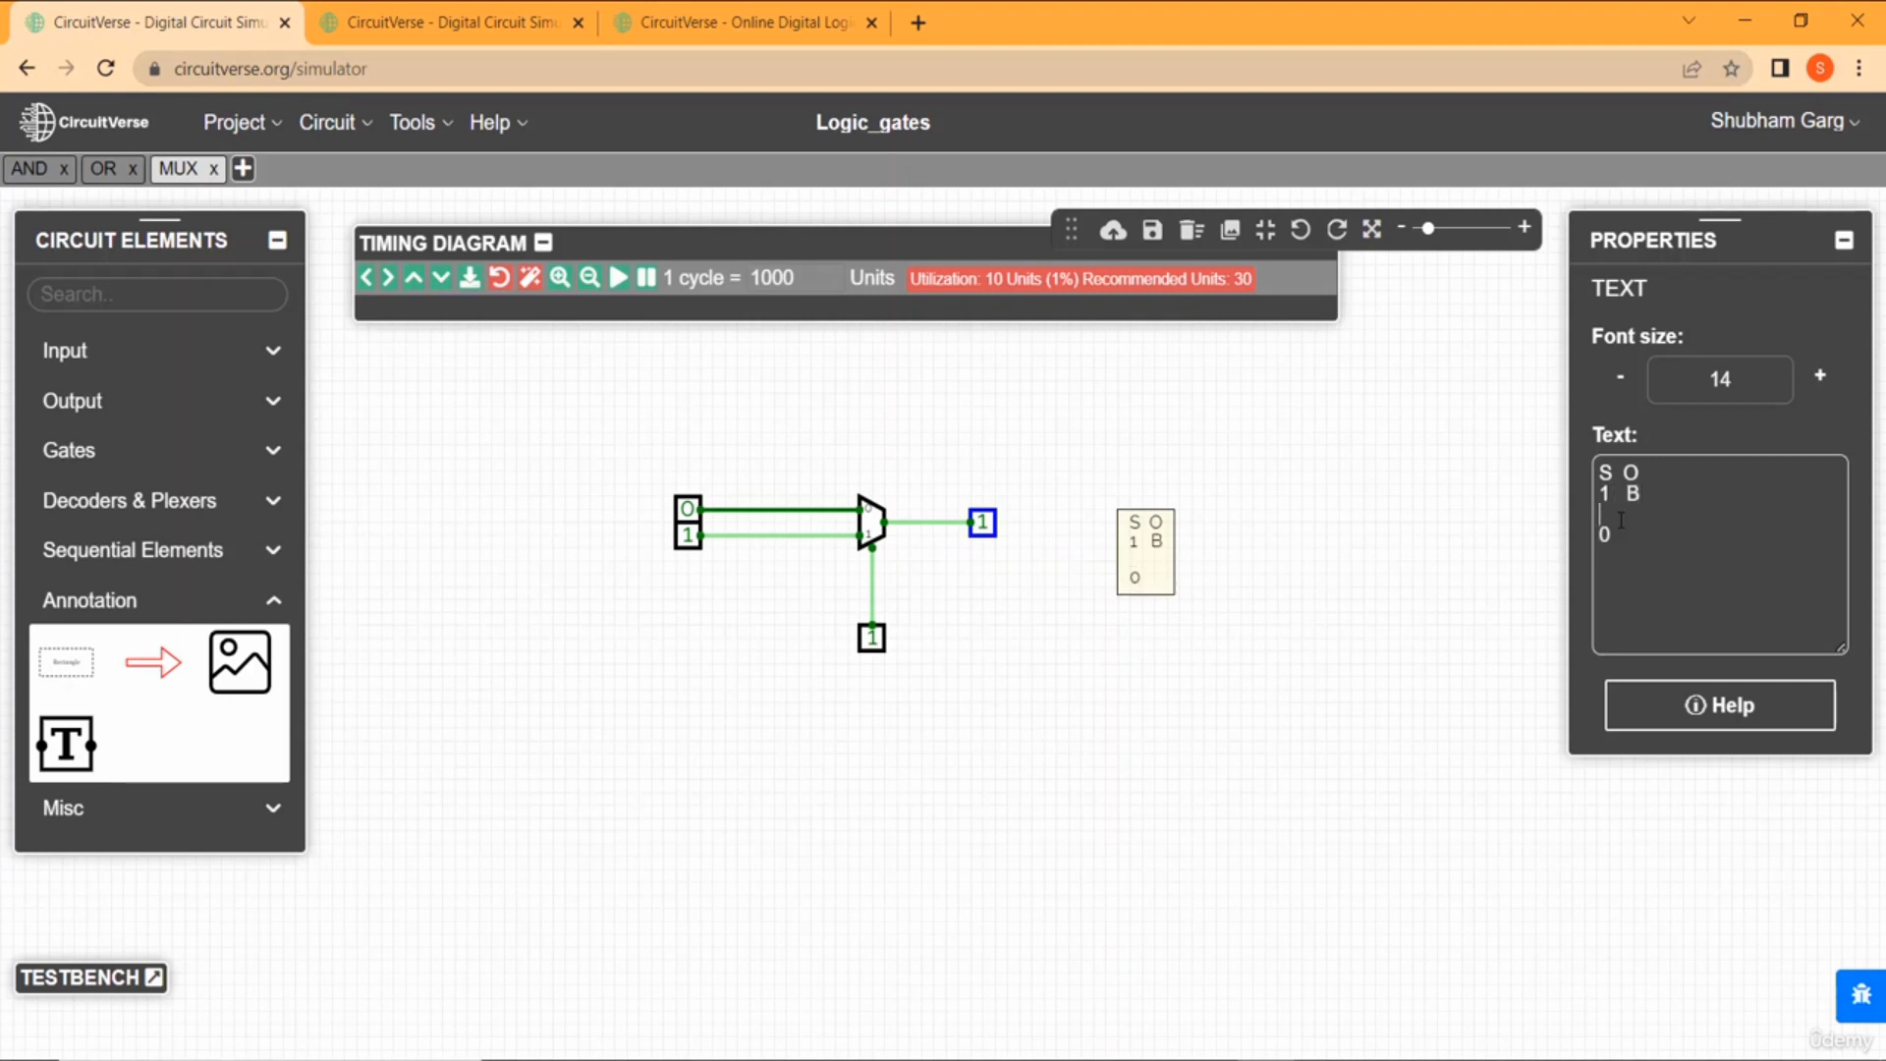
{"action": "key", "text": "BackSpace"}
{"action": "type", "text": "A"}
{"action": "left_click", "coordinate": [945, 660]}
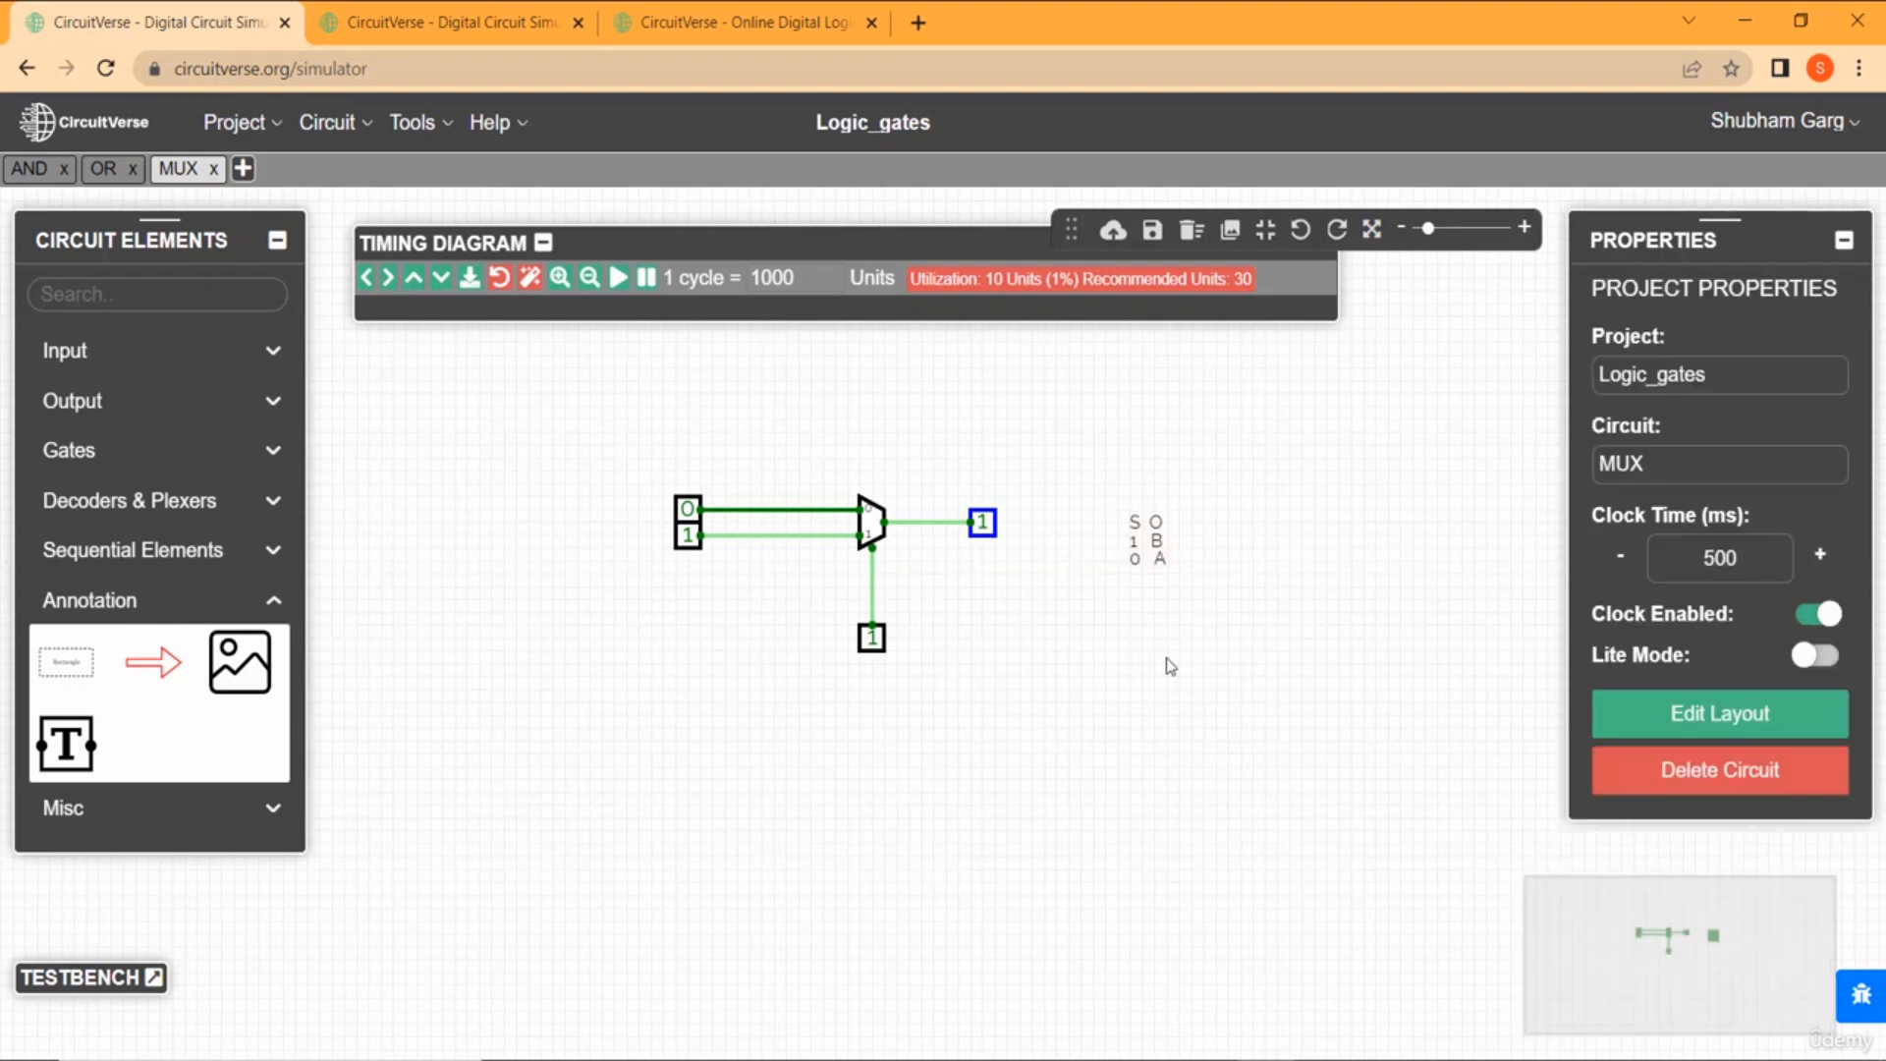
Add a text label beside the two data inputs with A on the first line and B on the second.
{"action": "left_click", "coordinate": [66, 743]}
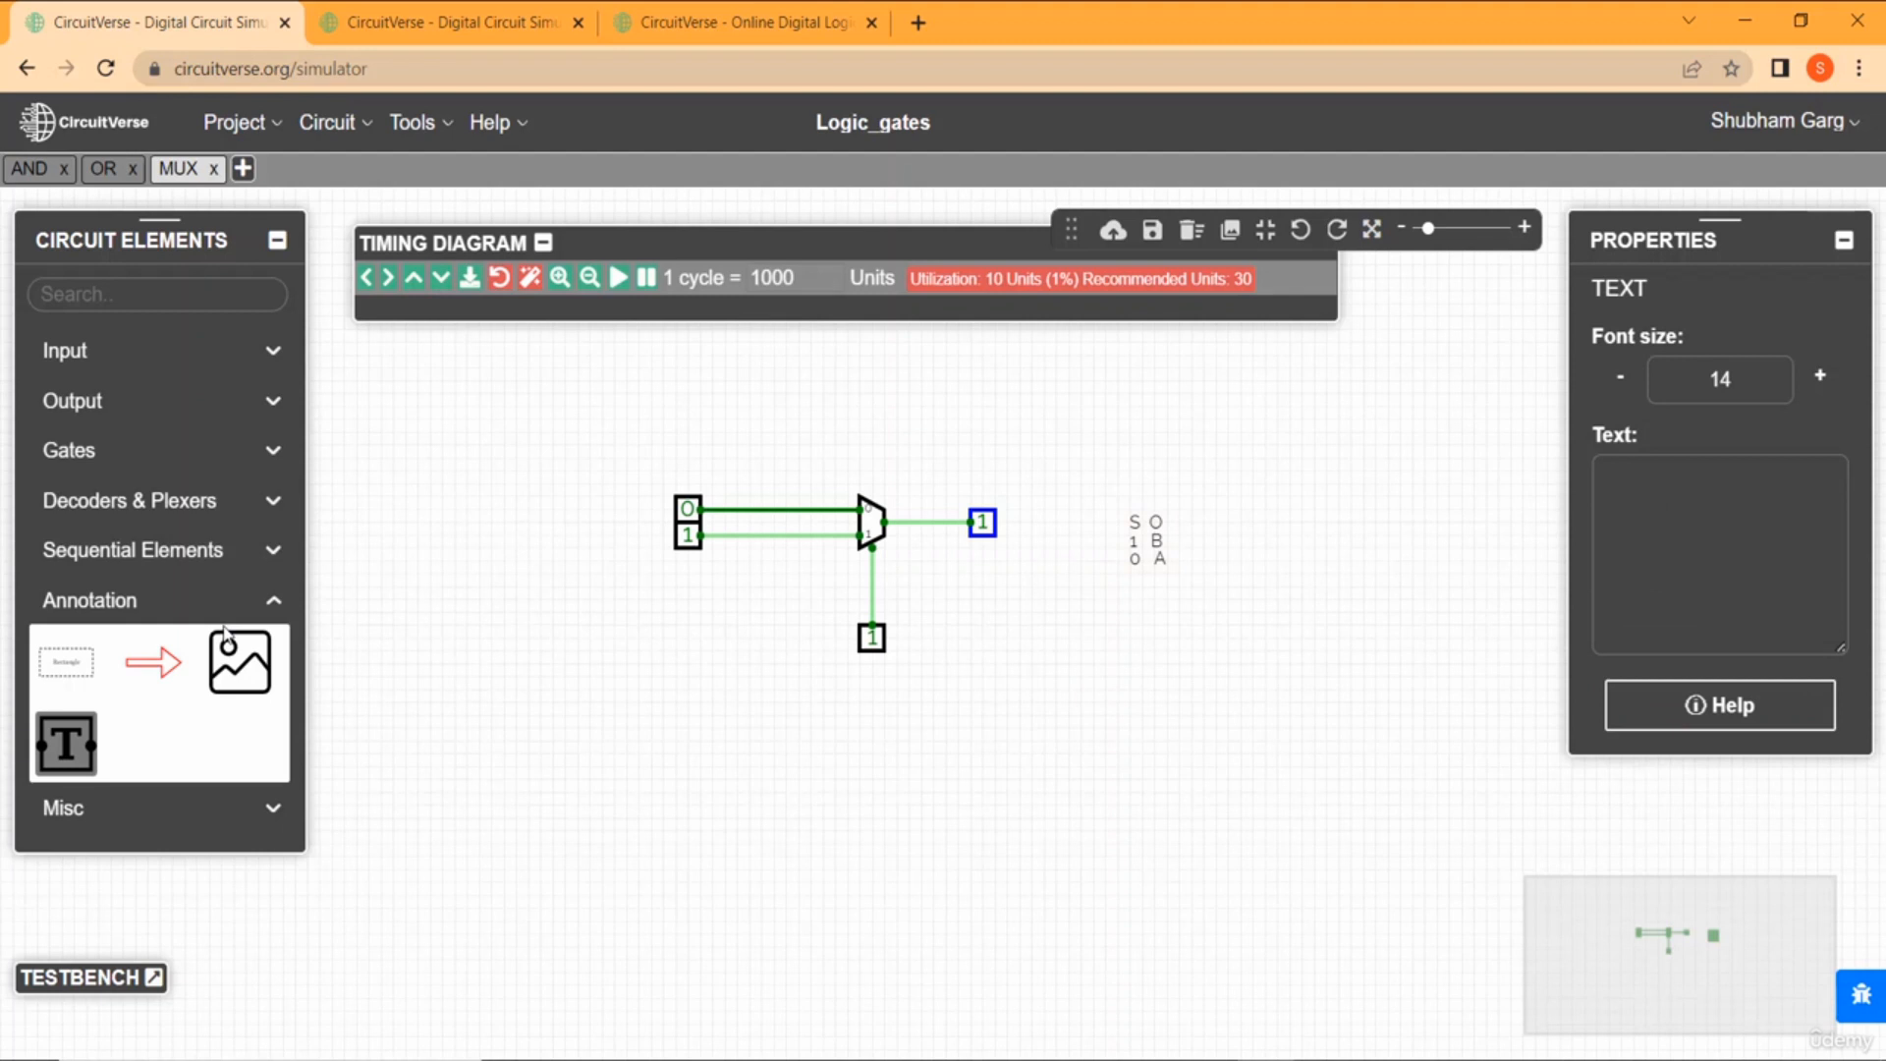
{"action": "left_click", "coordinate": [650, 512]}
{"action": "left_click", "coordinate": [1737, 511]}
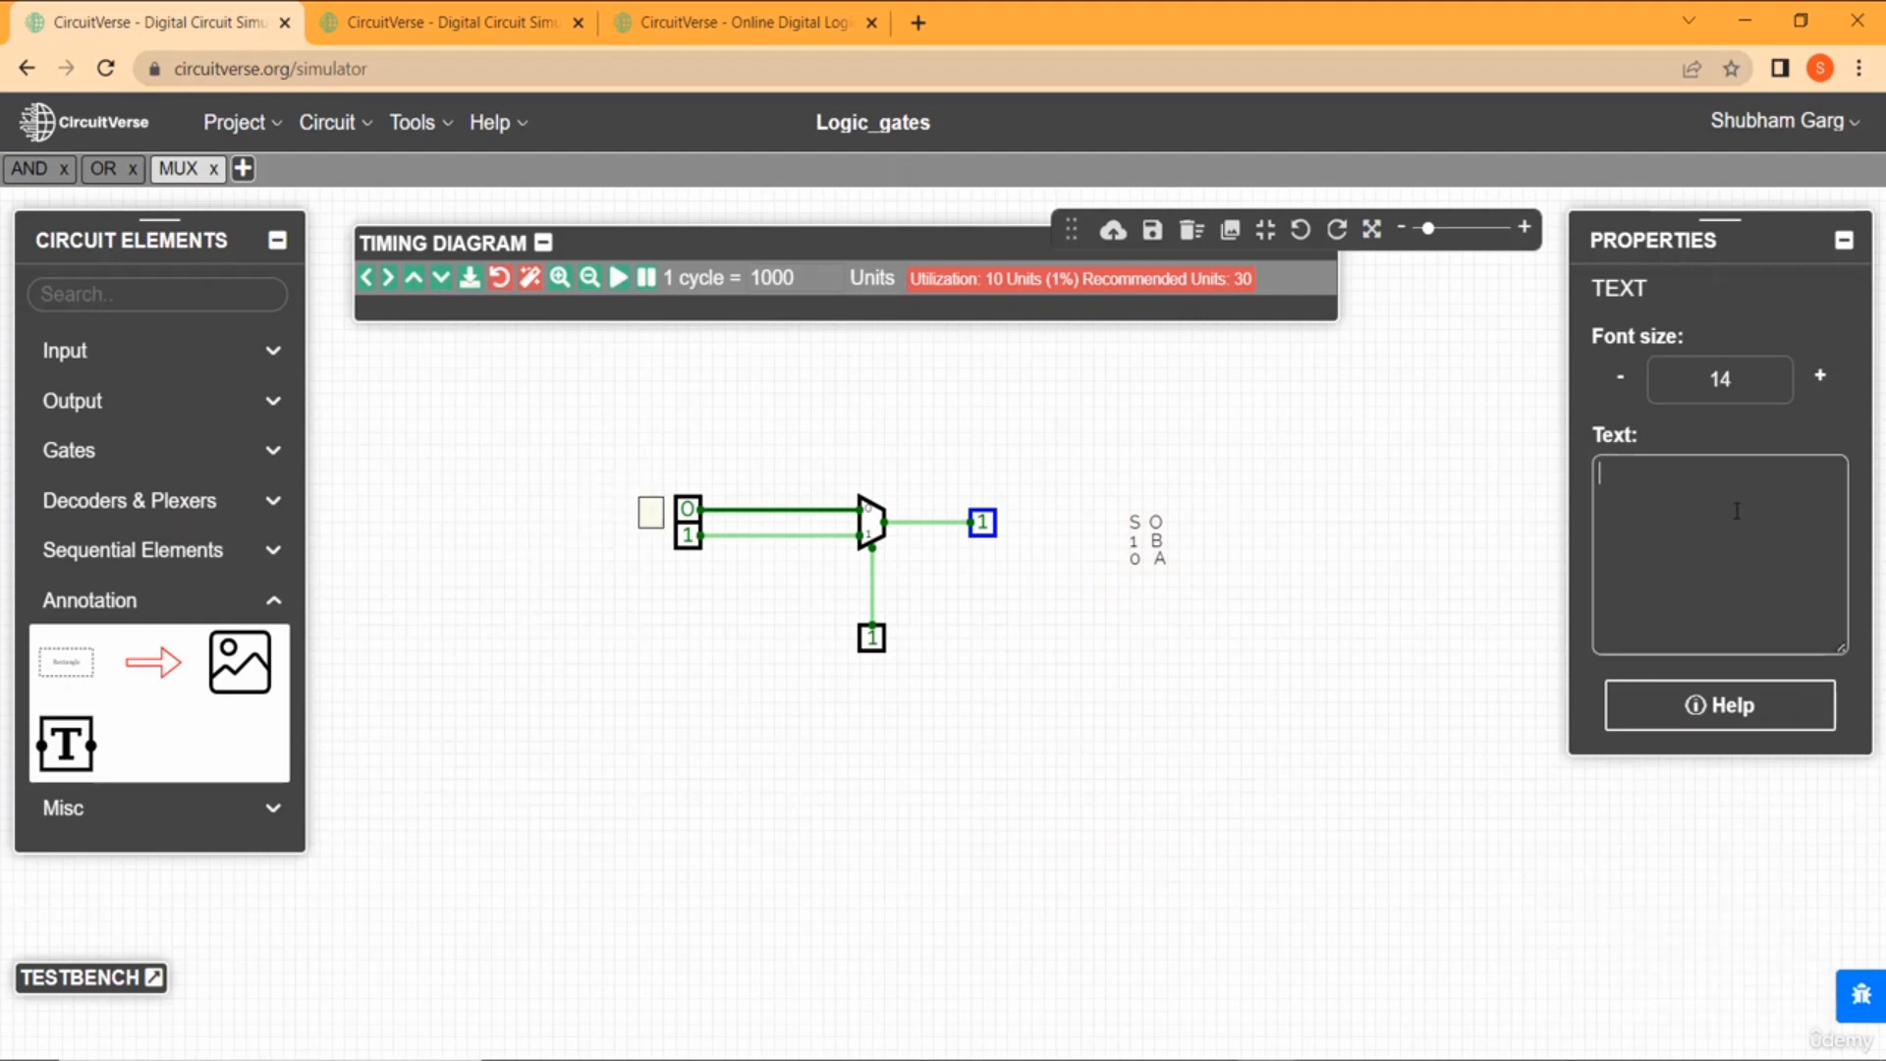
{"action": "type", "text": "A"}
{"action": "key", "text": "Return"}
{"action": "left_click", "coordinate": [800, 652]}
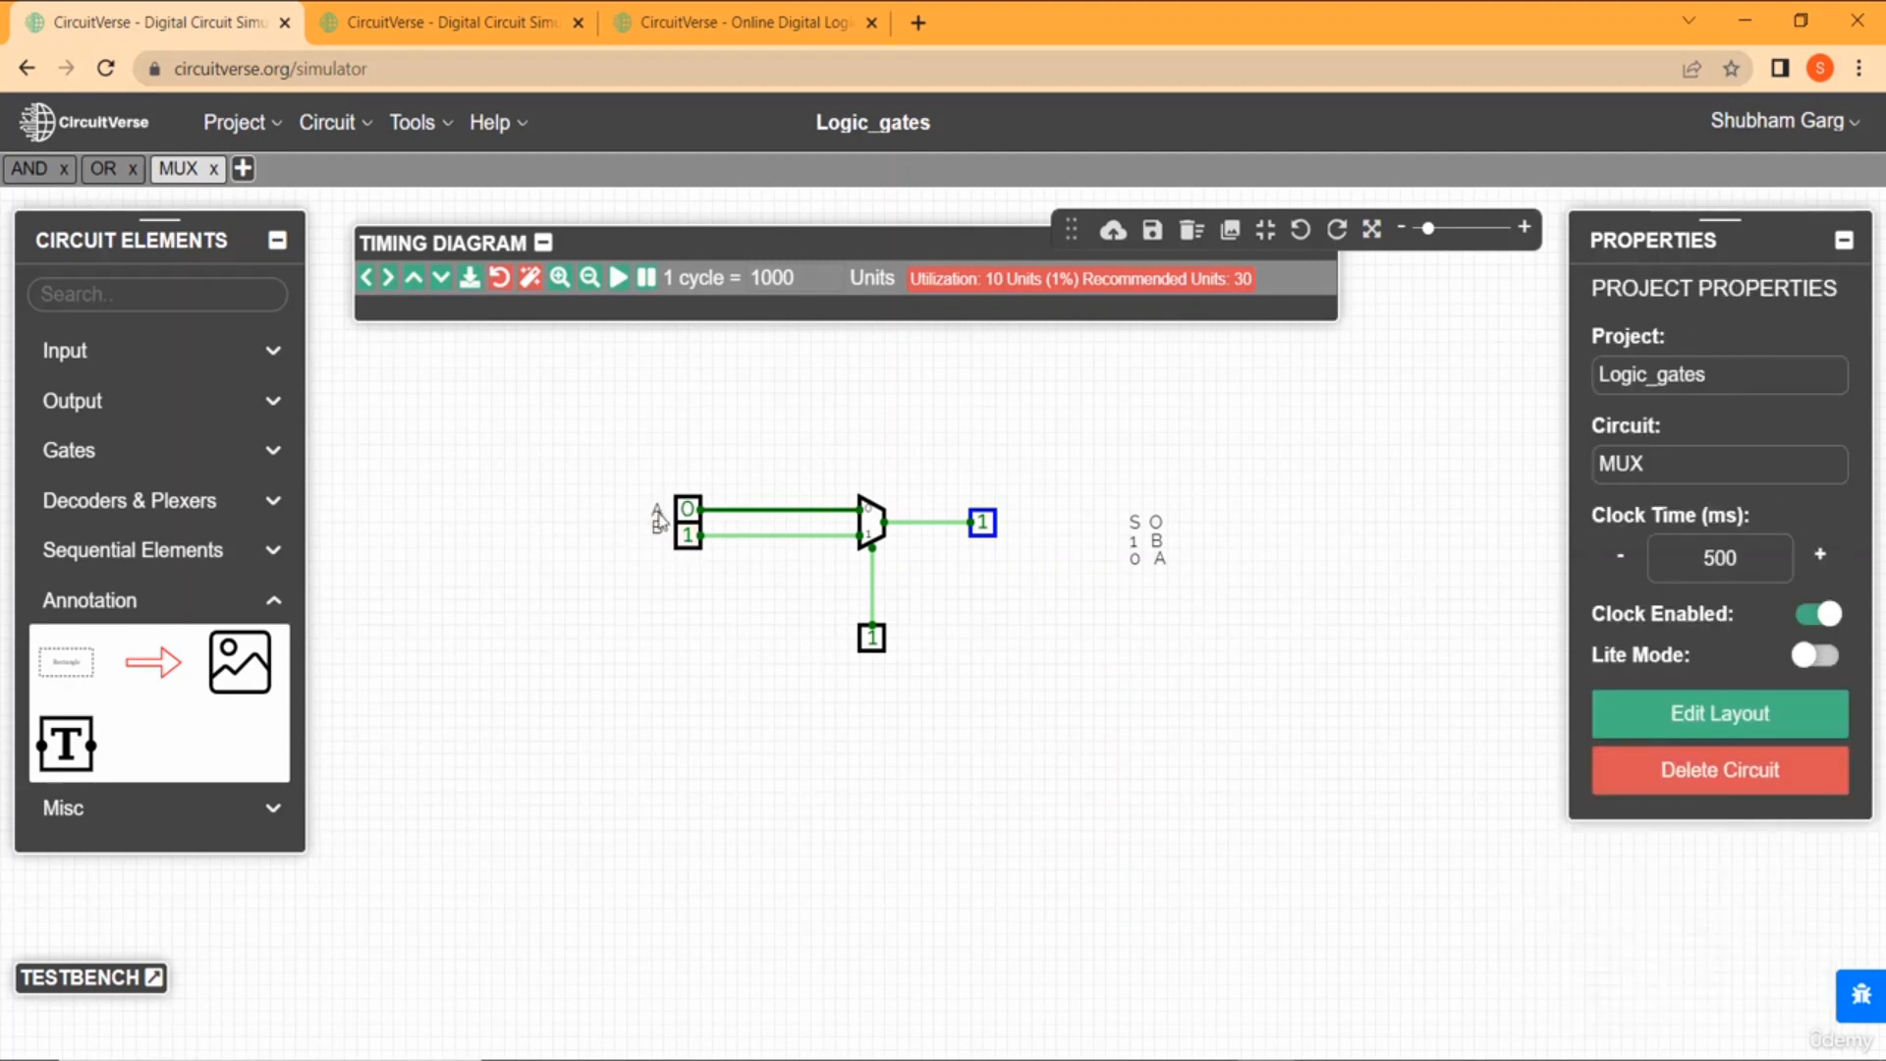
Insert a blank line between A and B in the label and move it up to line up with the data inputs.
{"action": "left_click", "coordinate": [658, 521]}
{"action": "left_click", "coordinate": [1643, 471]}
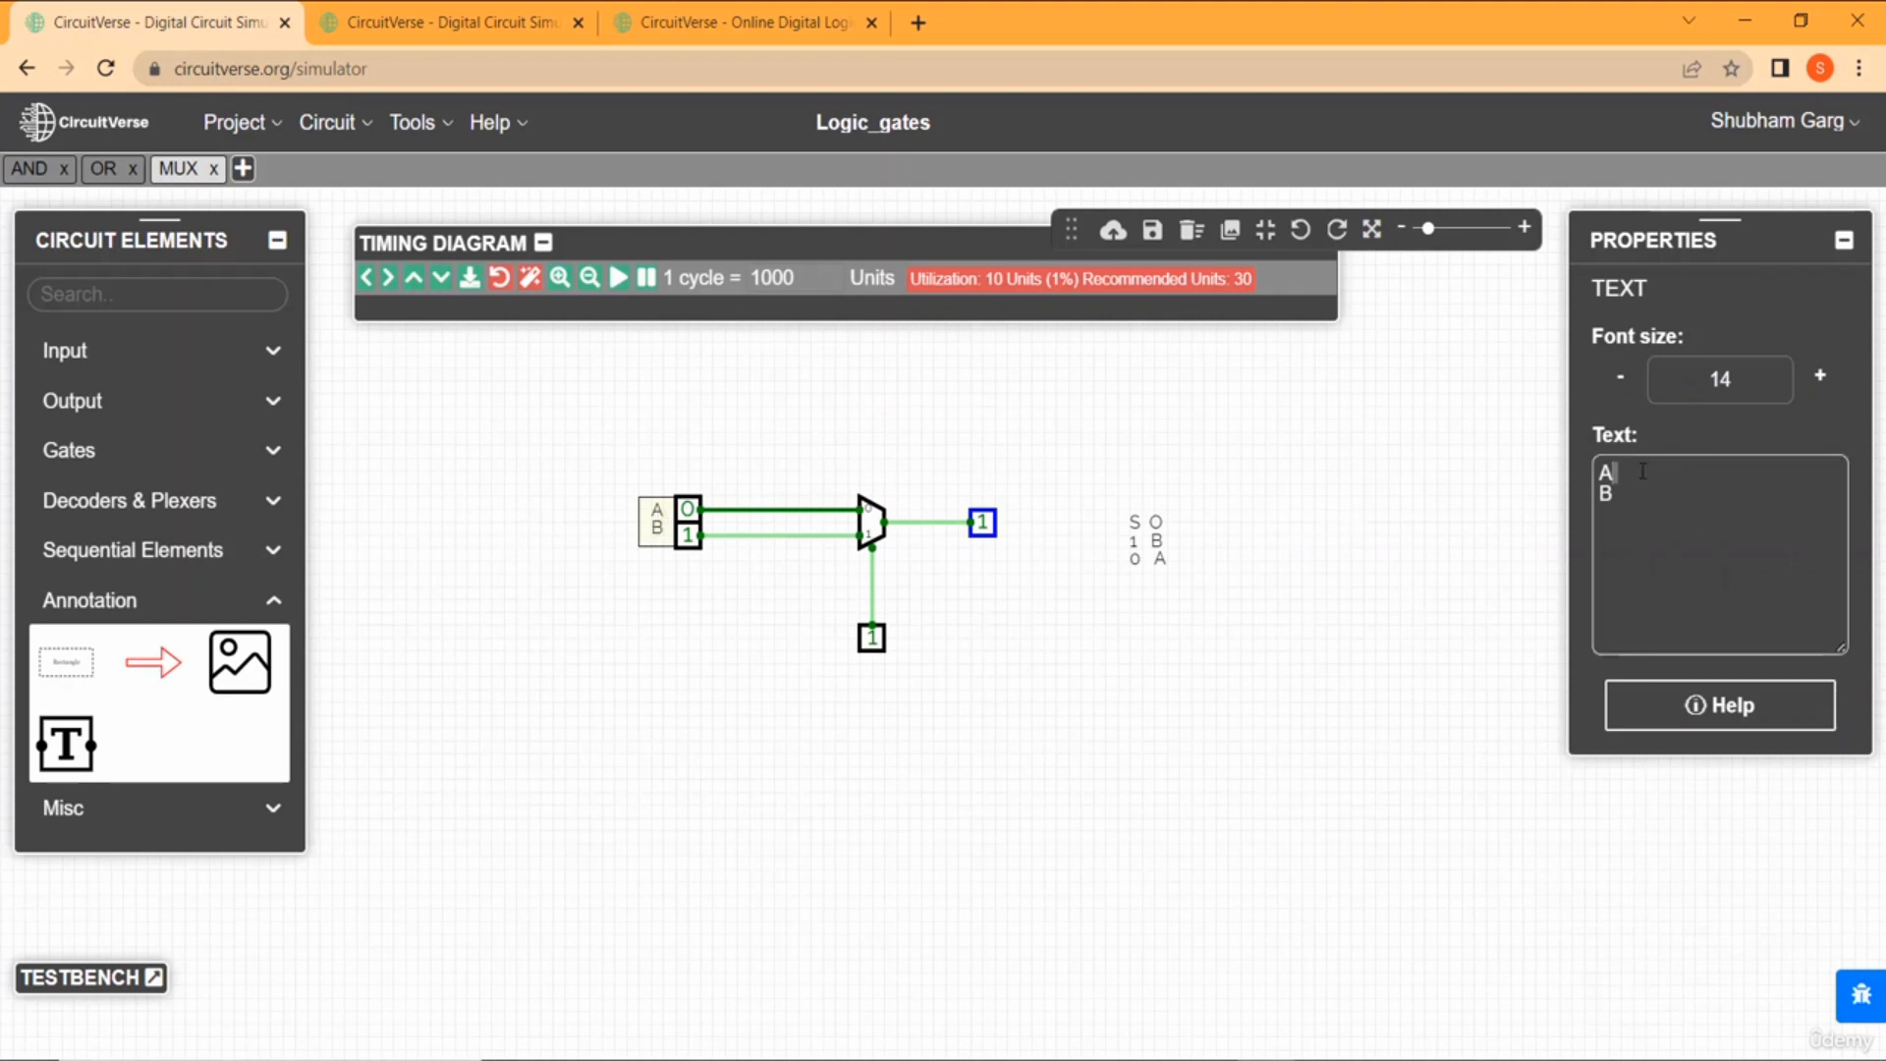
{"action": "key", "text": "Return"}
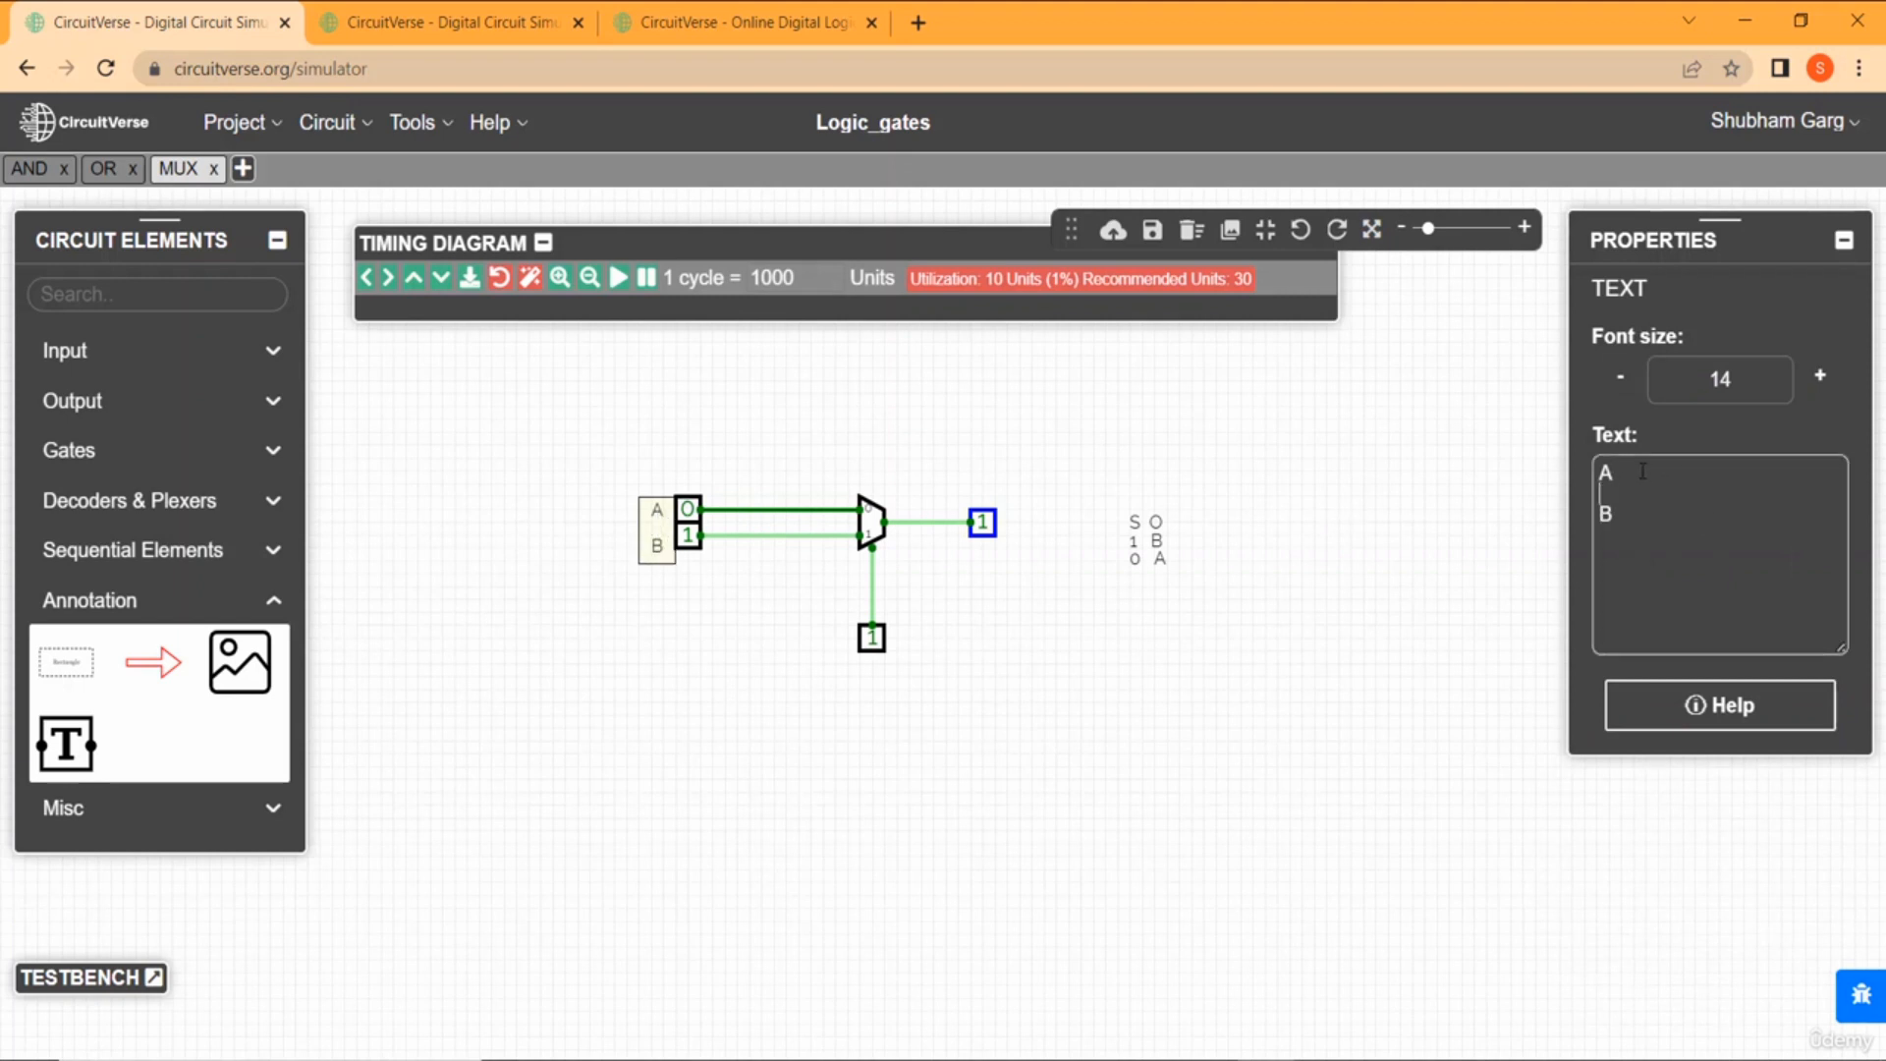
{"action": "left_click", "coordinate": [1021, 688]}
{"action": "left_click_drag", "start_coordinate": [653, 555], "coordinate": [653, 534]}
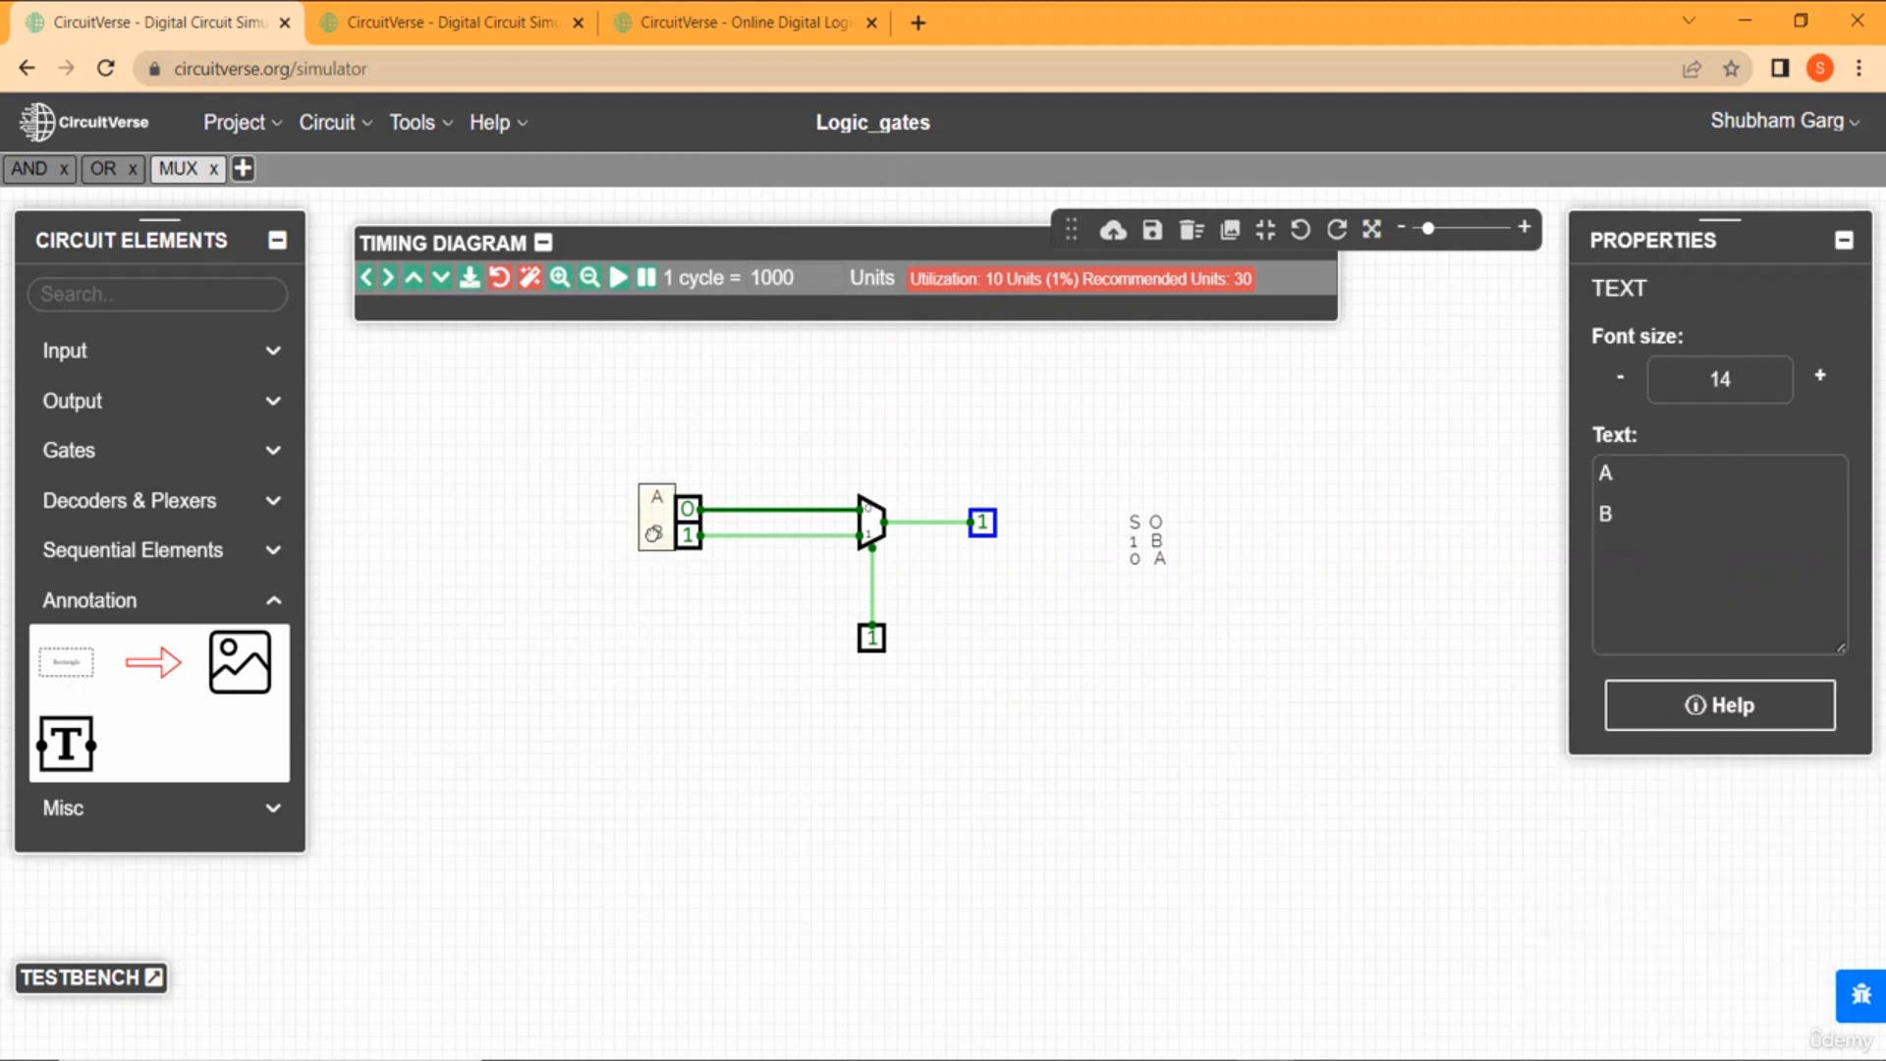
Add the text label S below the select input and shift it slightly to sit under the element.
{"action": "left_click", "coordinate": [66, 744]}
{"action": "left_click", "coordinate": [871, 660]}
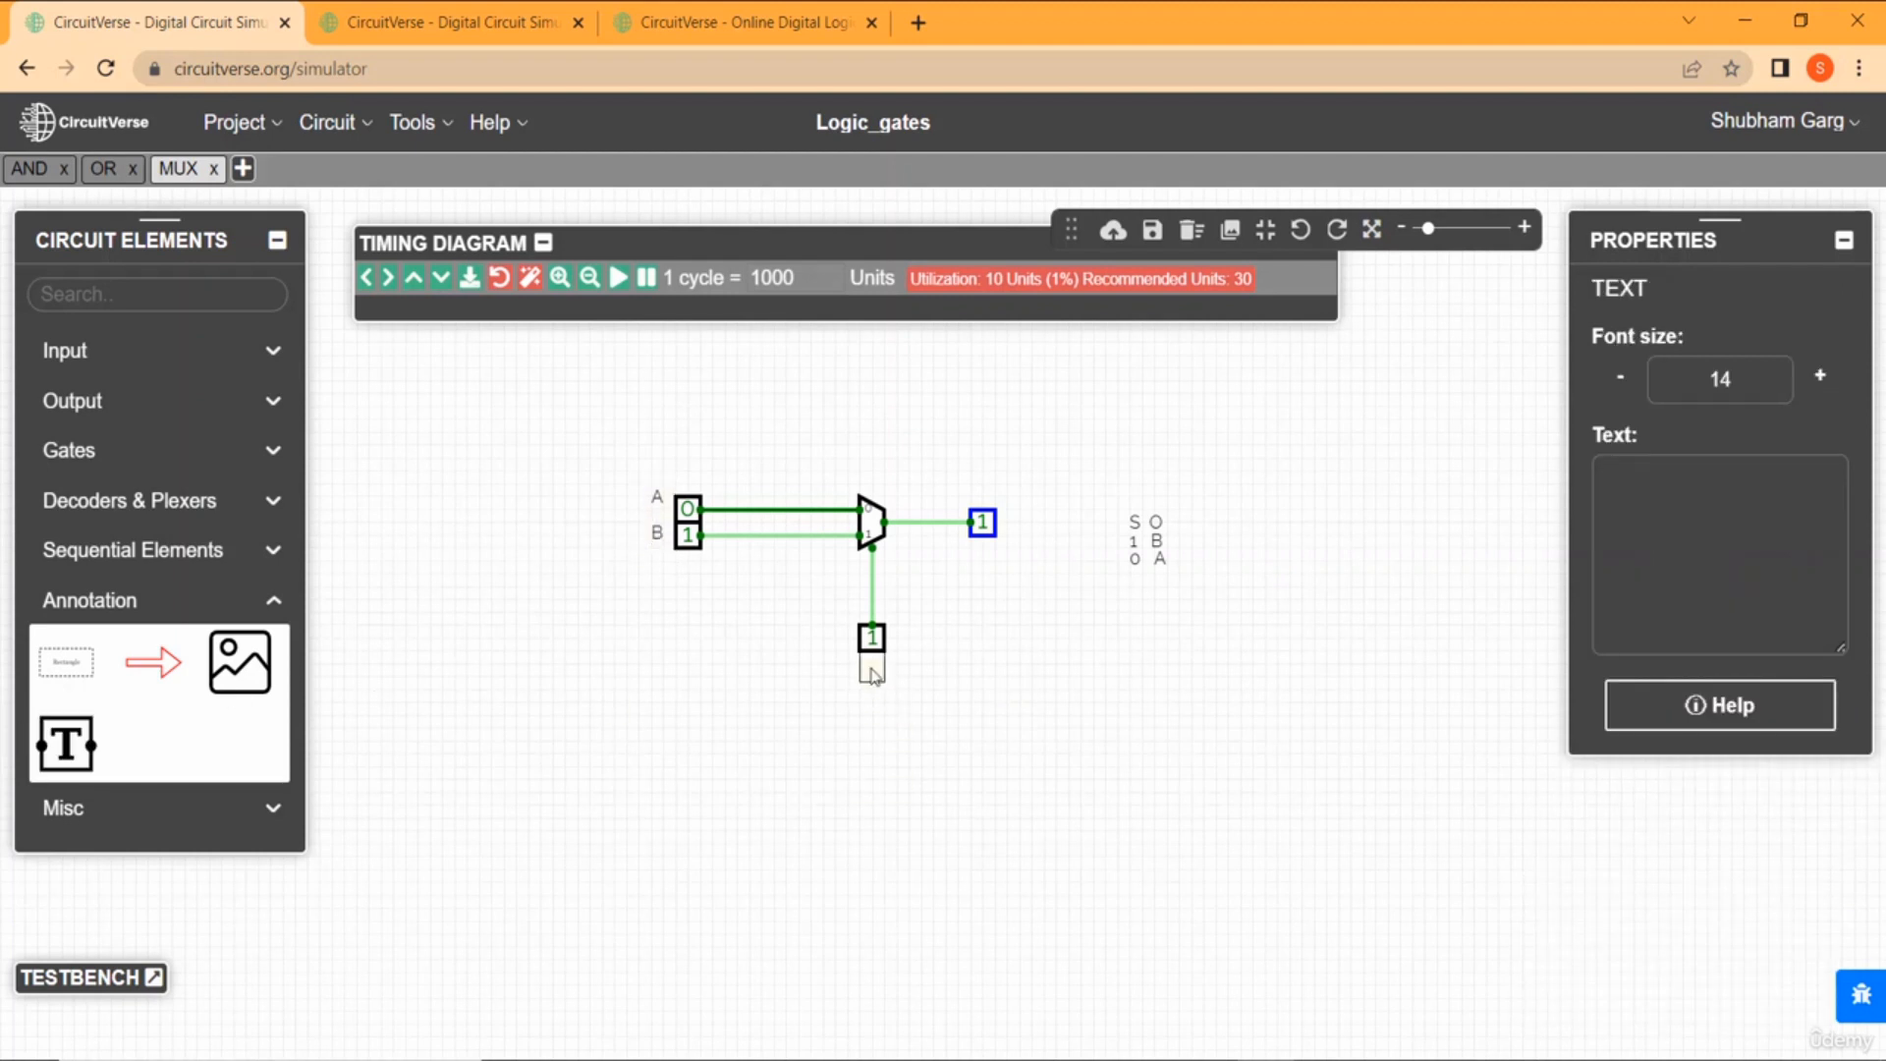
{"action": "left_click", "coordinate": [1729, 531]}
{"action": "type", "text": "S"}
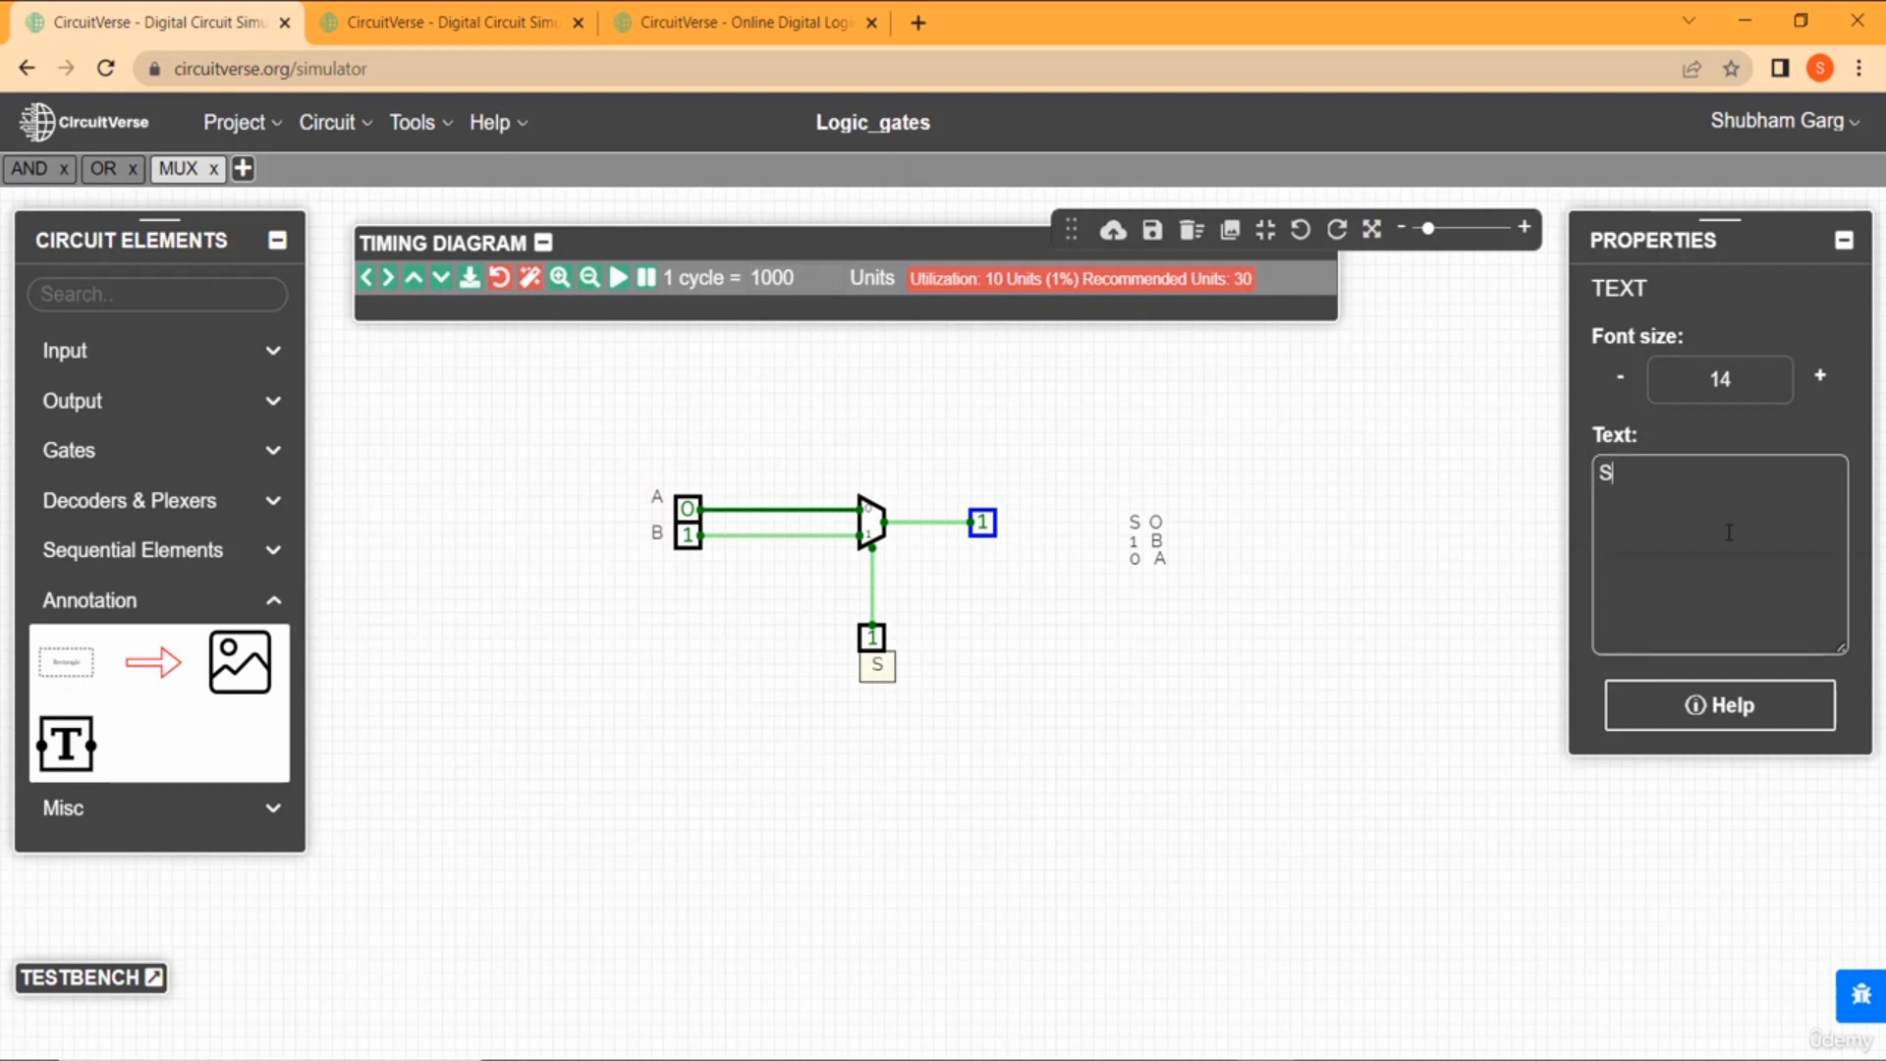
{"action": "left_click", "coordinate": [889, 689]}
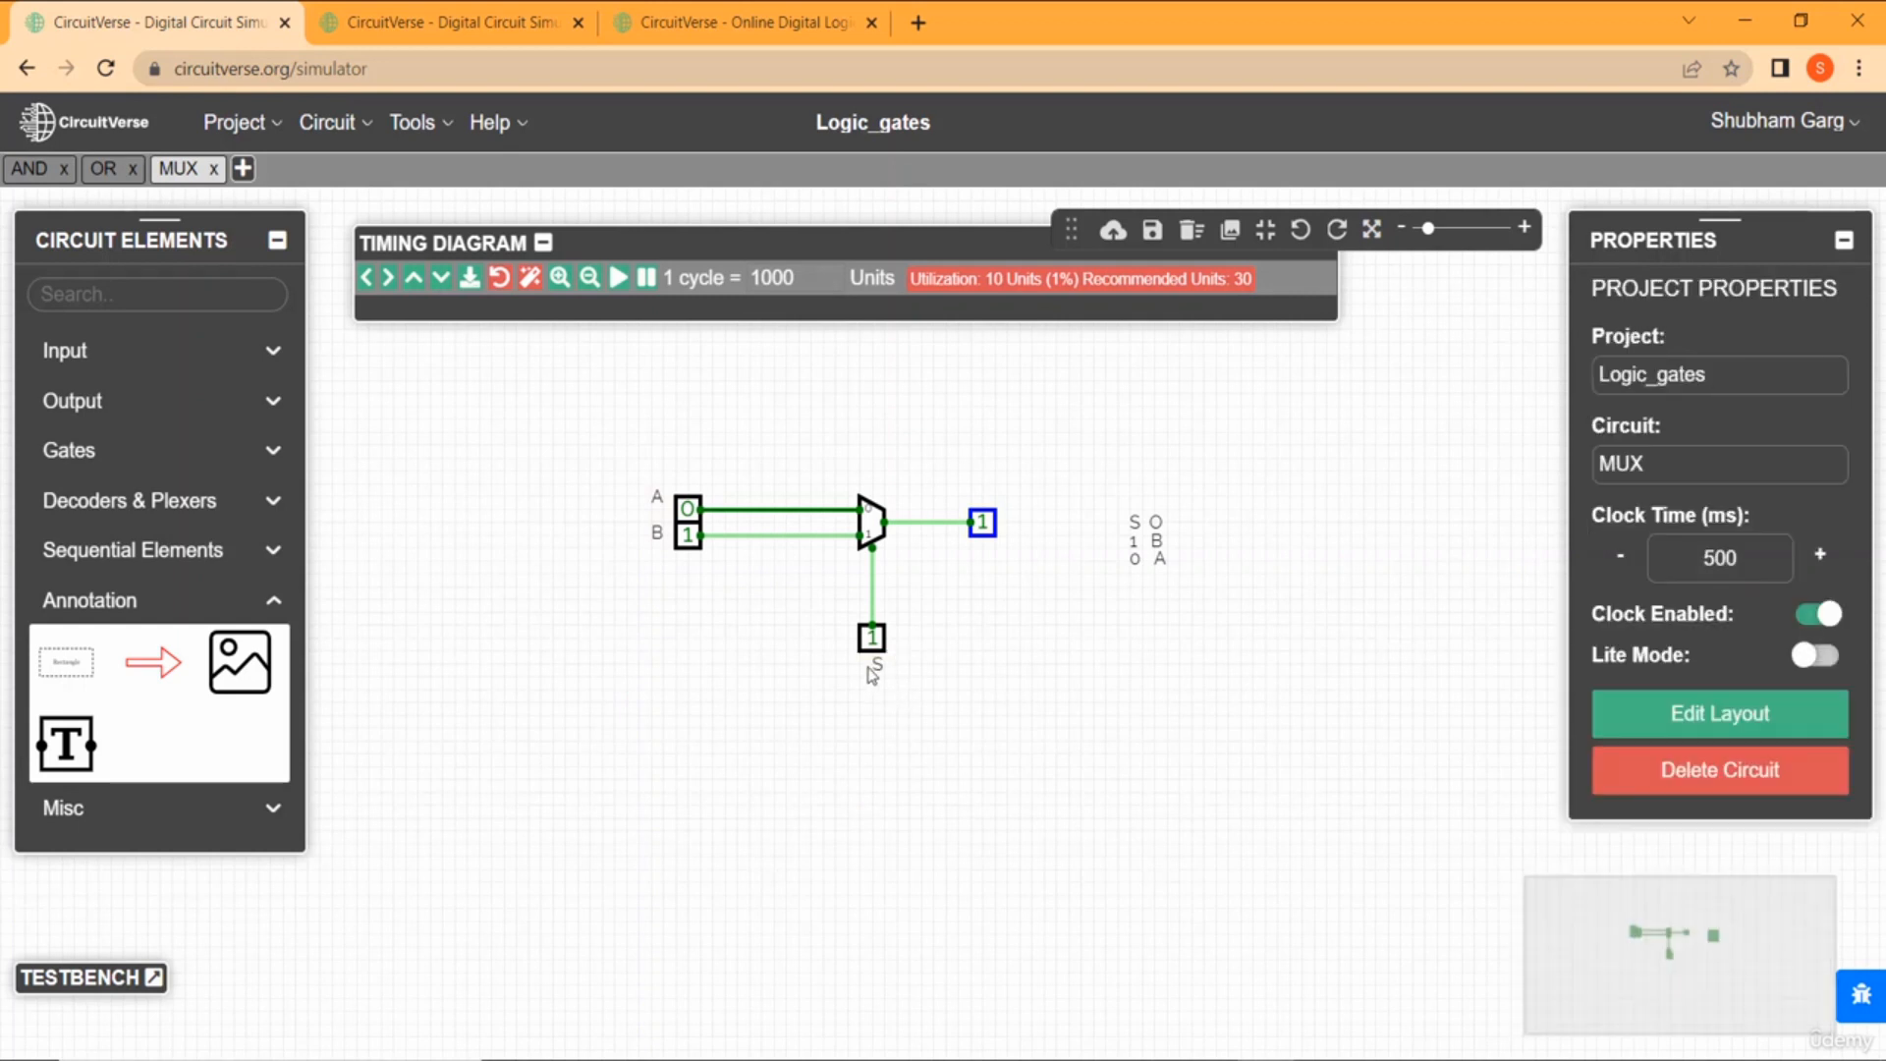
{"action": "left_click", "coordinate": [881, 669]}
{"action": "left_click_drag", "start_coordinate": [879, 668], "coordinate": [876, 668]}
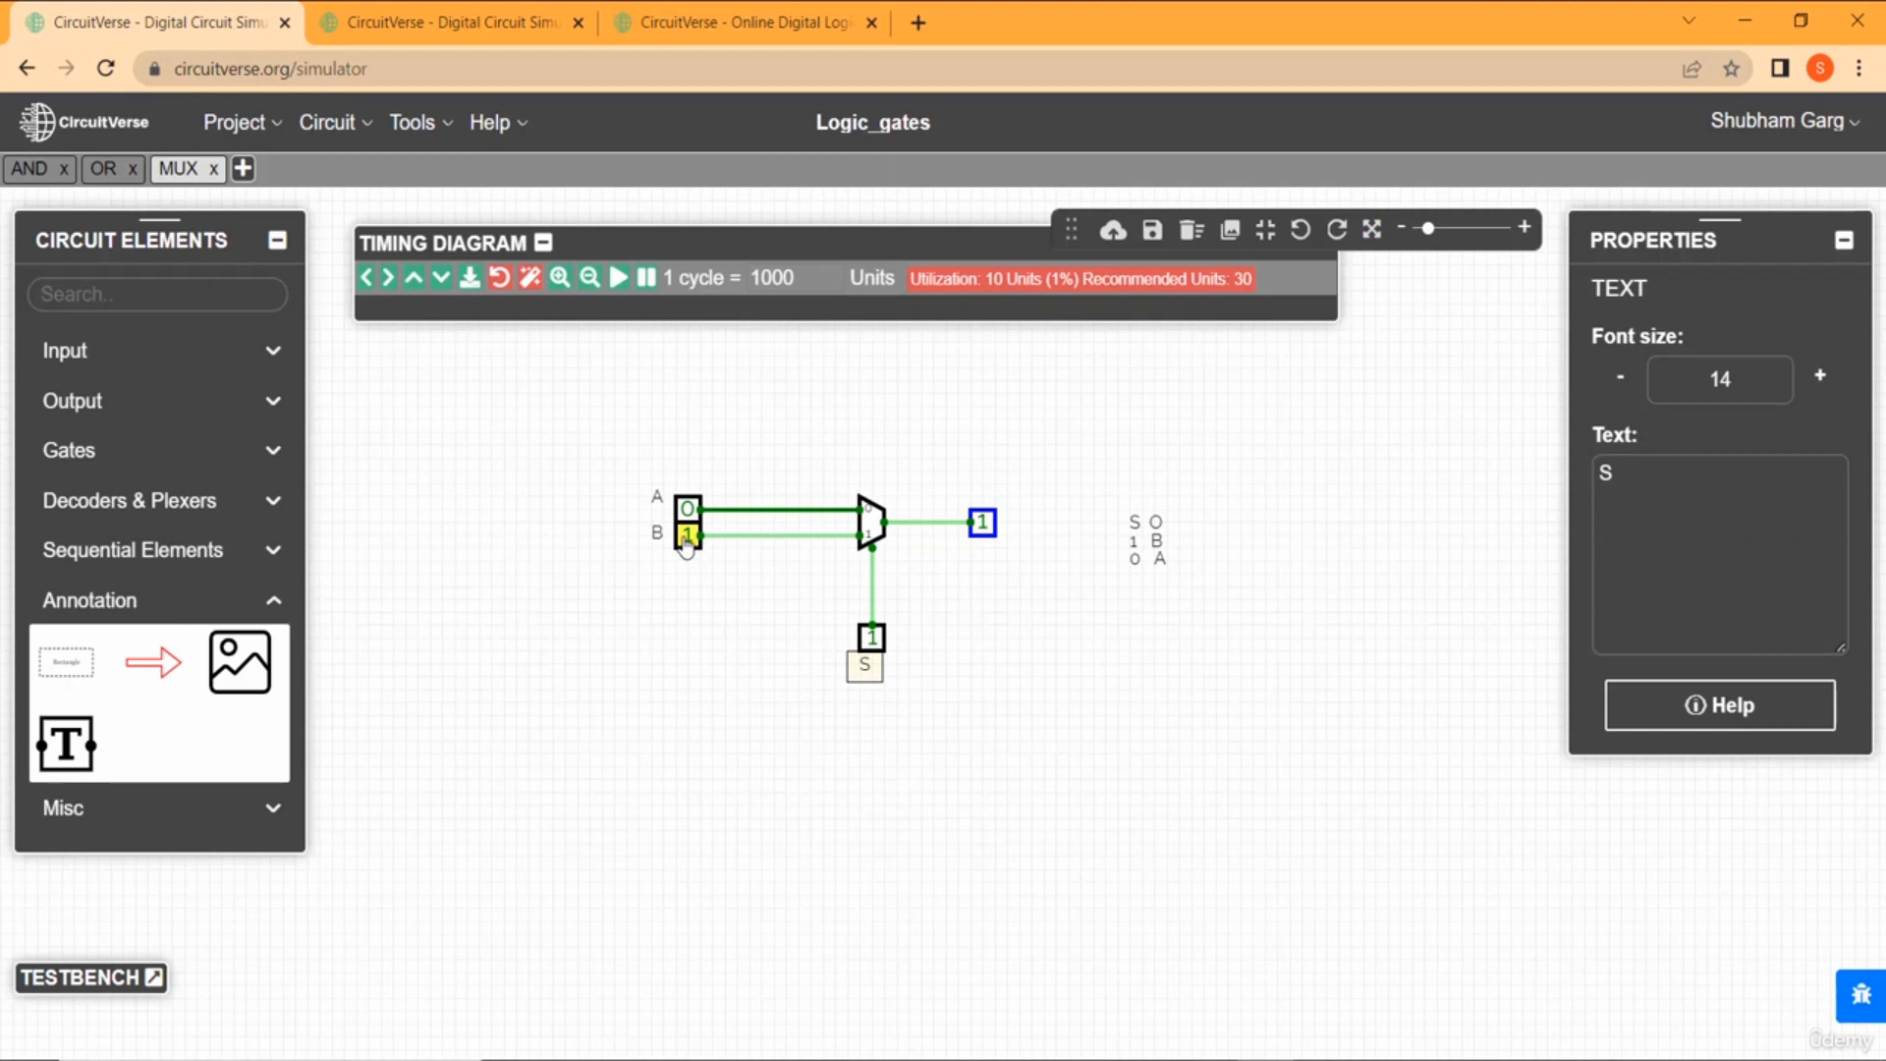
Test the multiplexer with S at 0 while setting A to 1, and with S at 1 while switching B to 0 and back to 1.
{"action": "left_click", "coordinate": [871, 638]}
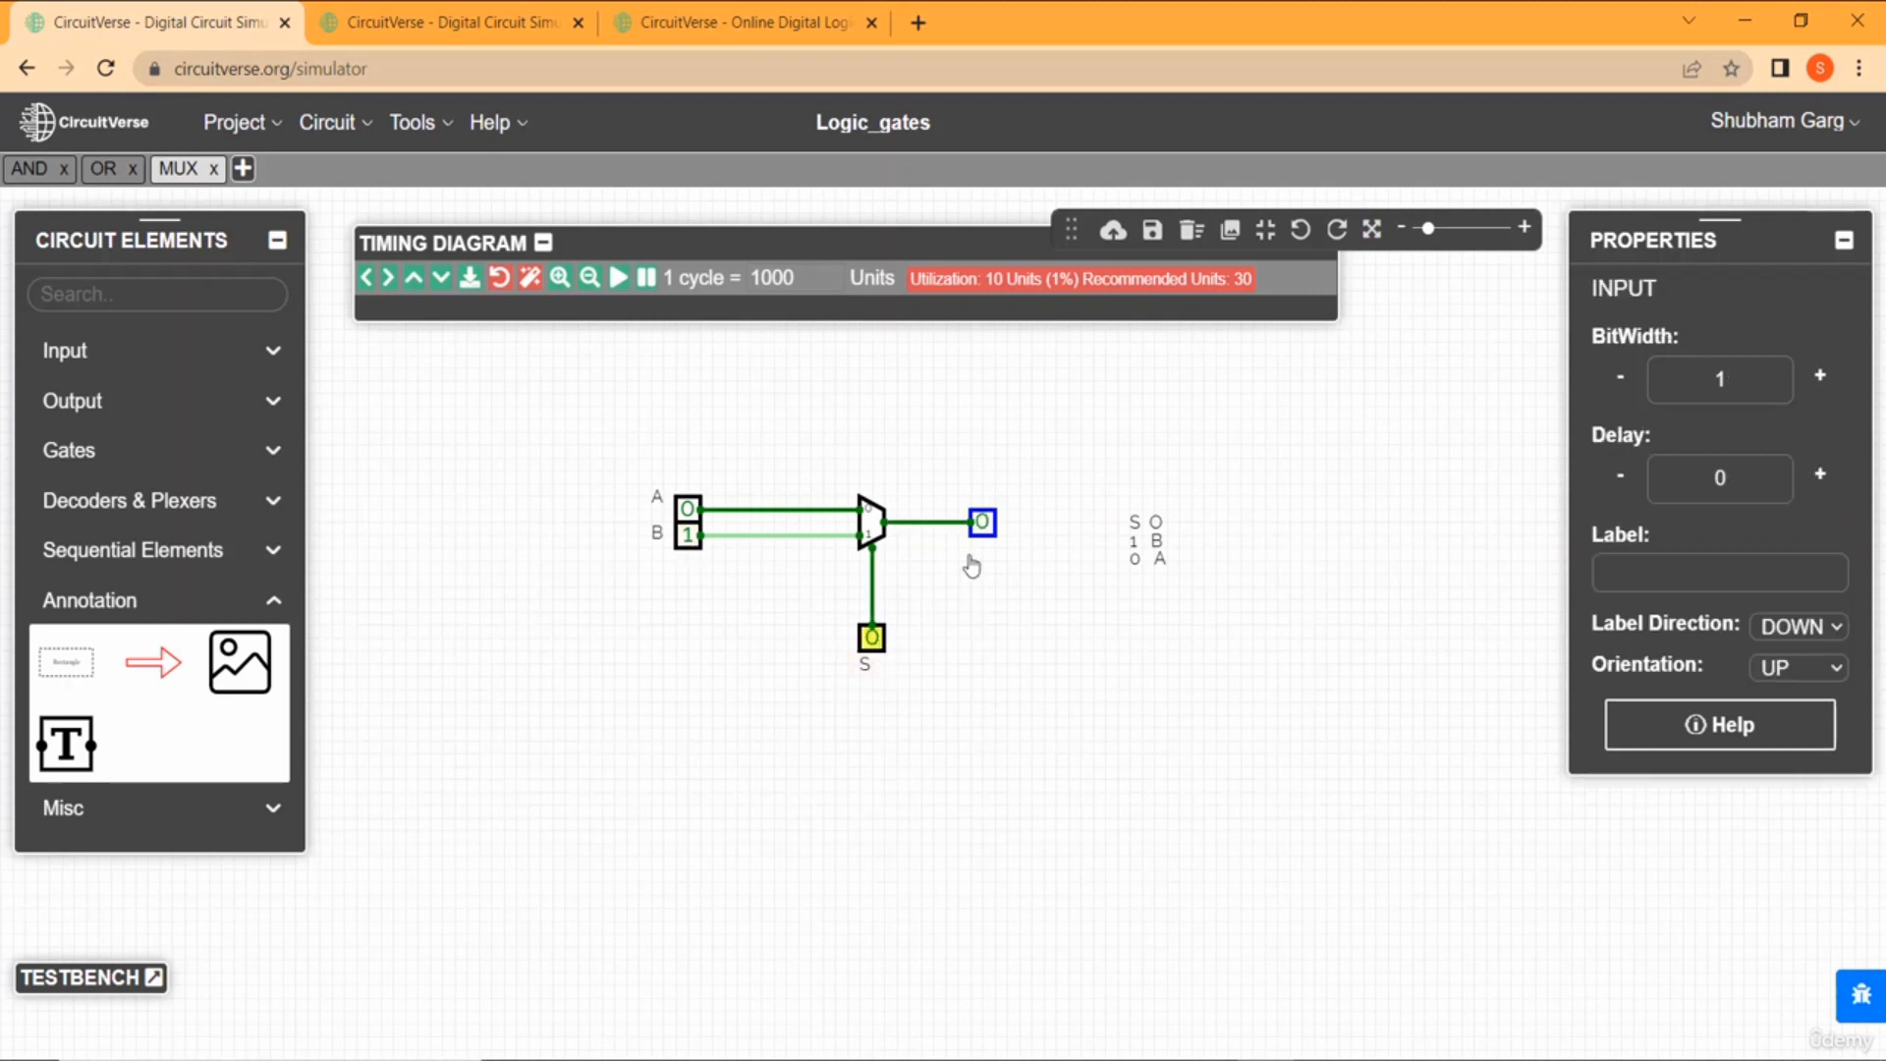
{"action": "left_click", "coordinate": [689, 510]}
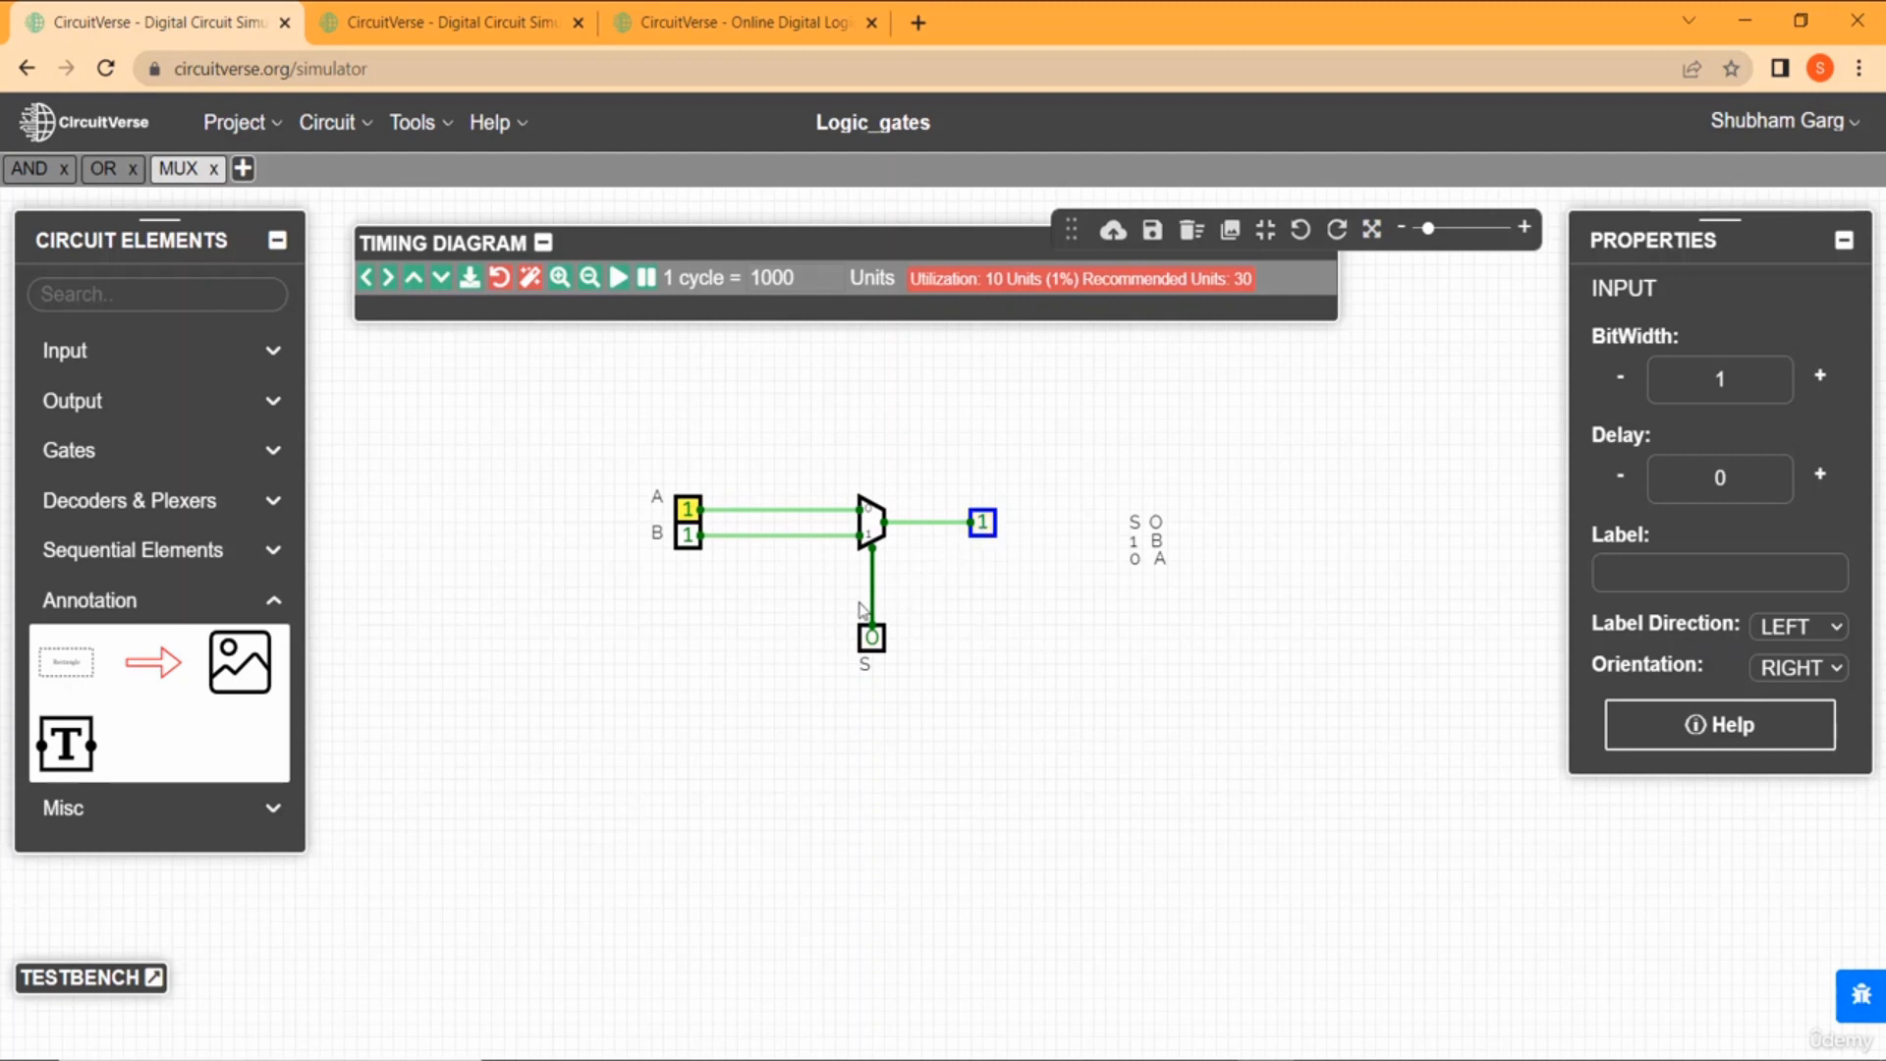
{"action": "left_click", "coordinate": [871, 637]}
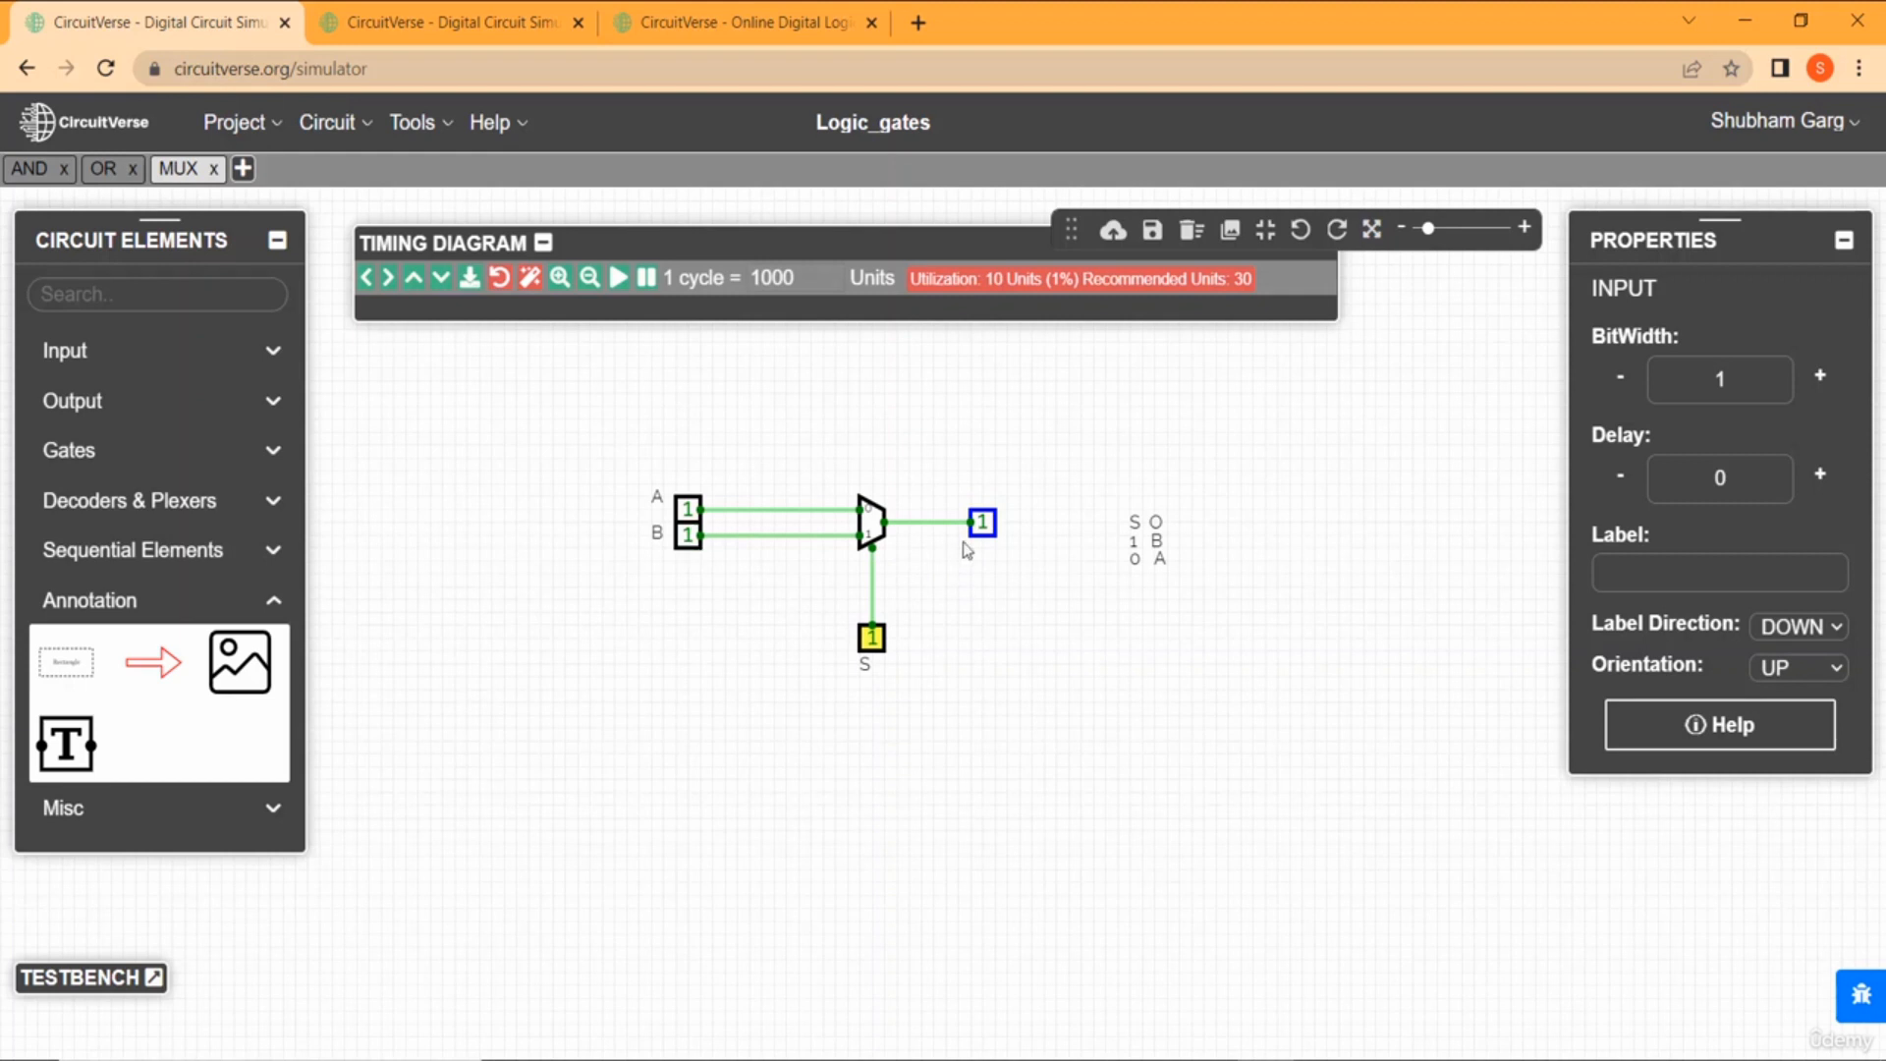
{"action": "left_click", "coordinate": [686, 538]}
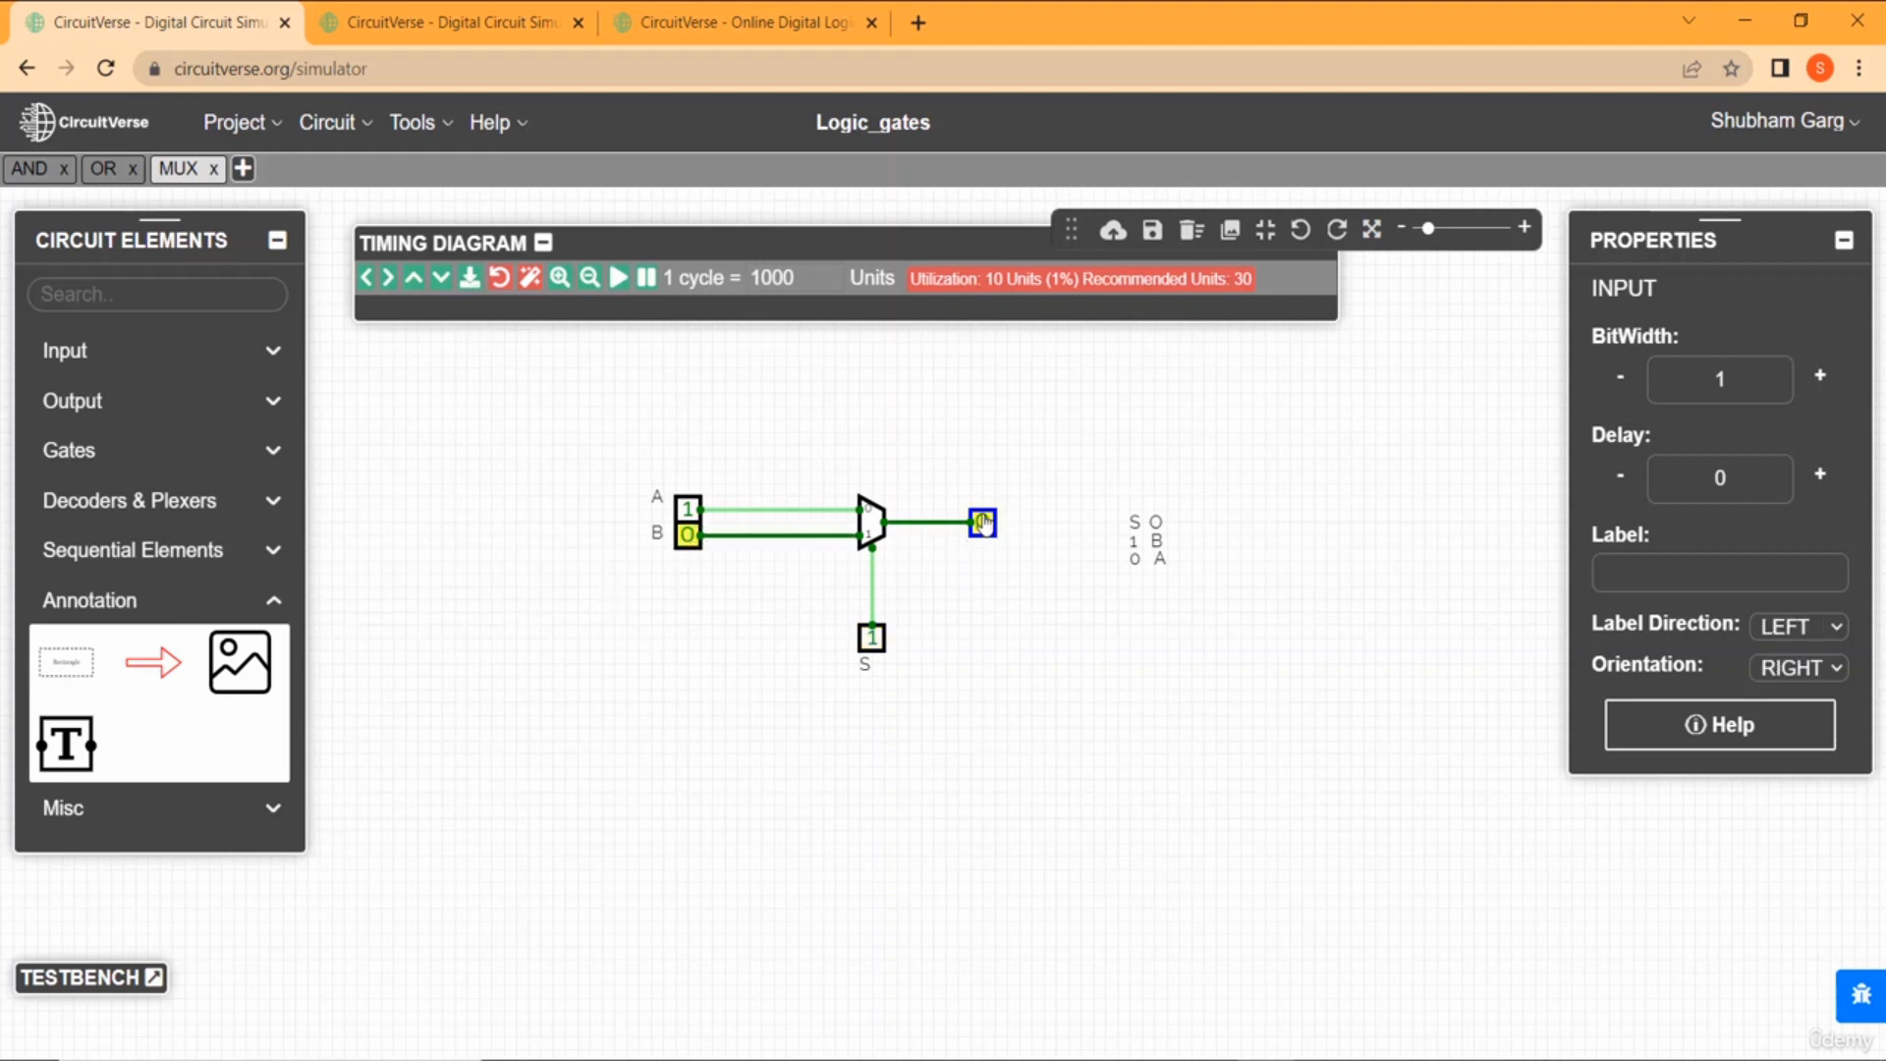
{"action": "left_click", "coordinate": [687, 537]}
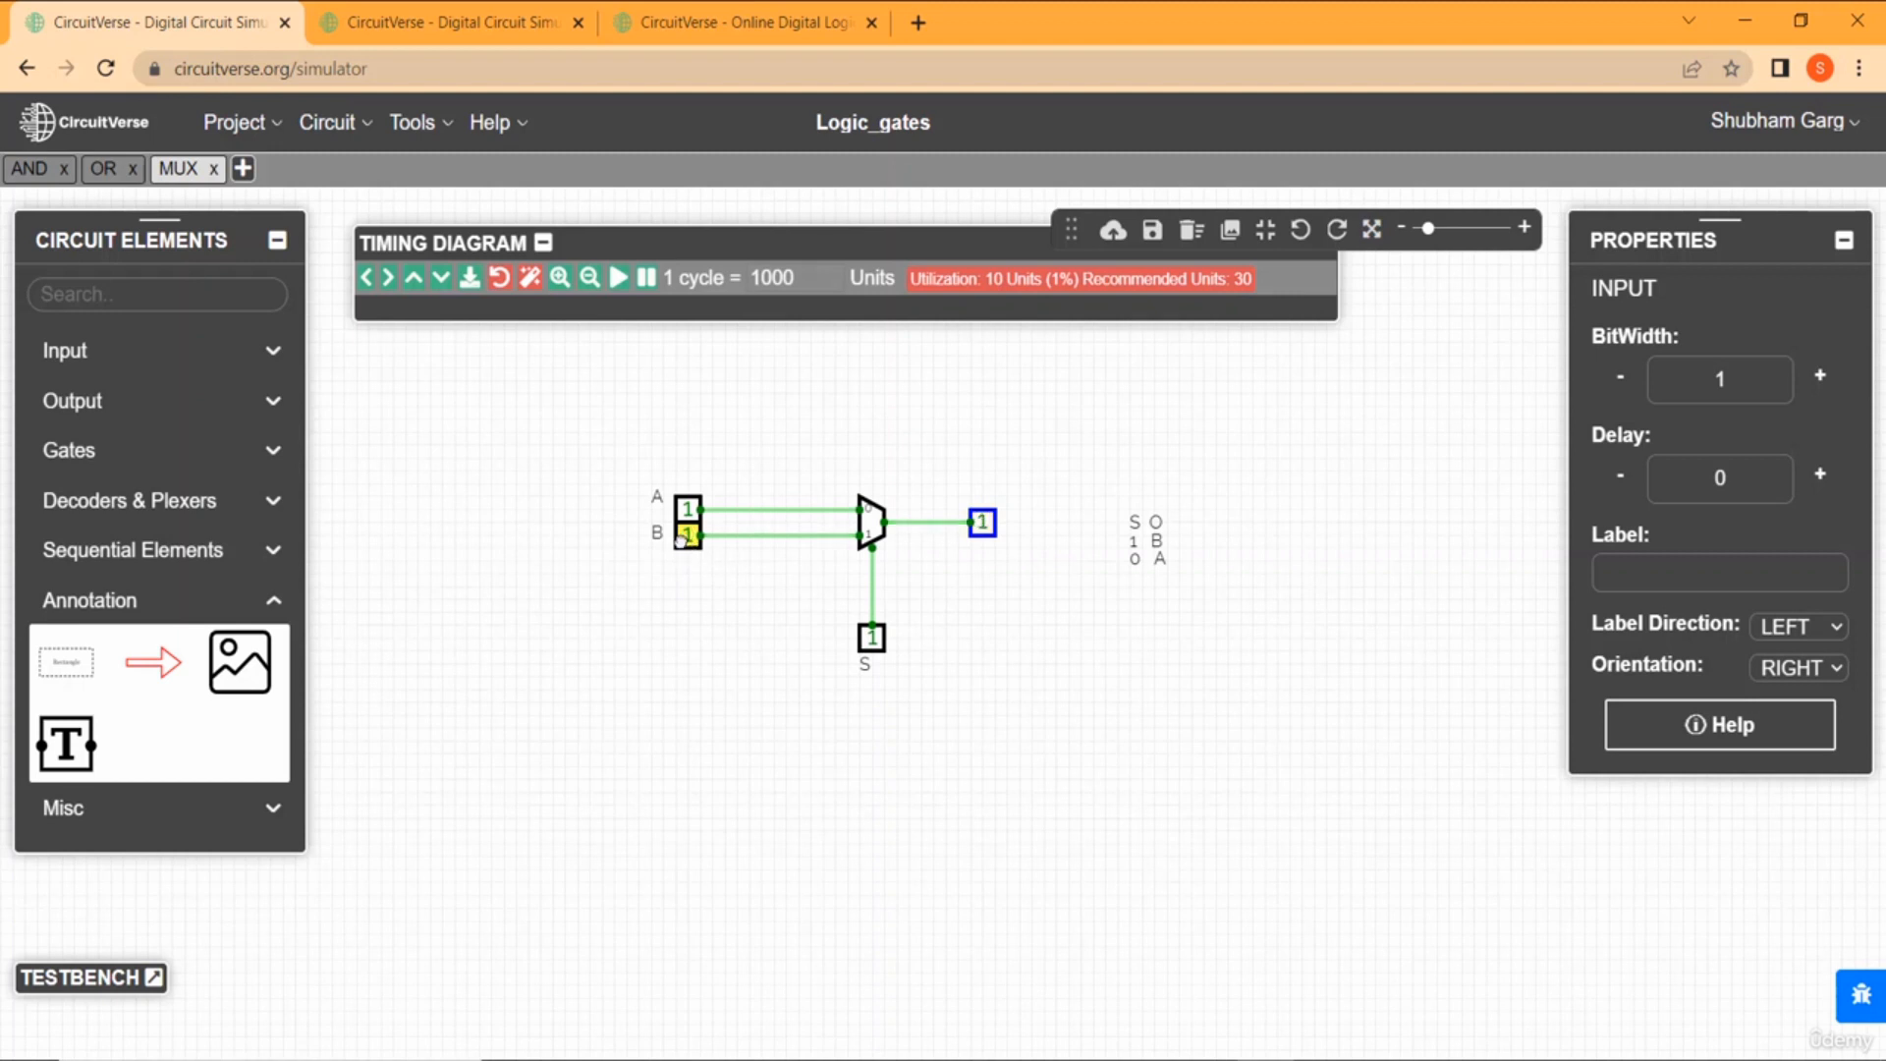
Test the multiplexer with S at 1 by setting B to 0 and toggling A repeatedly, leaving A at 1.
{"action": "left_click", "coordinate": [687, 538]}
{"action": "left_click", "coordinate": [689, 514]}
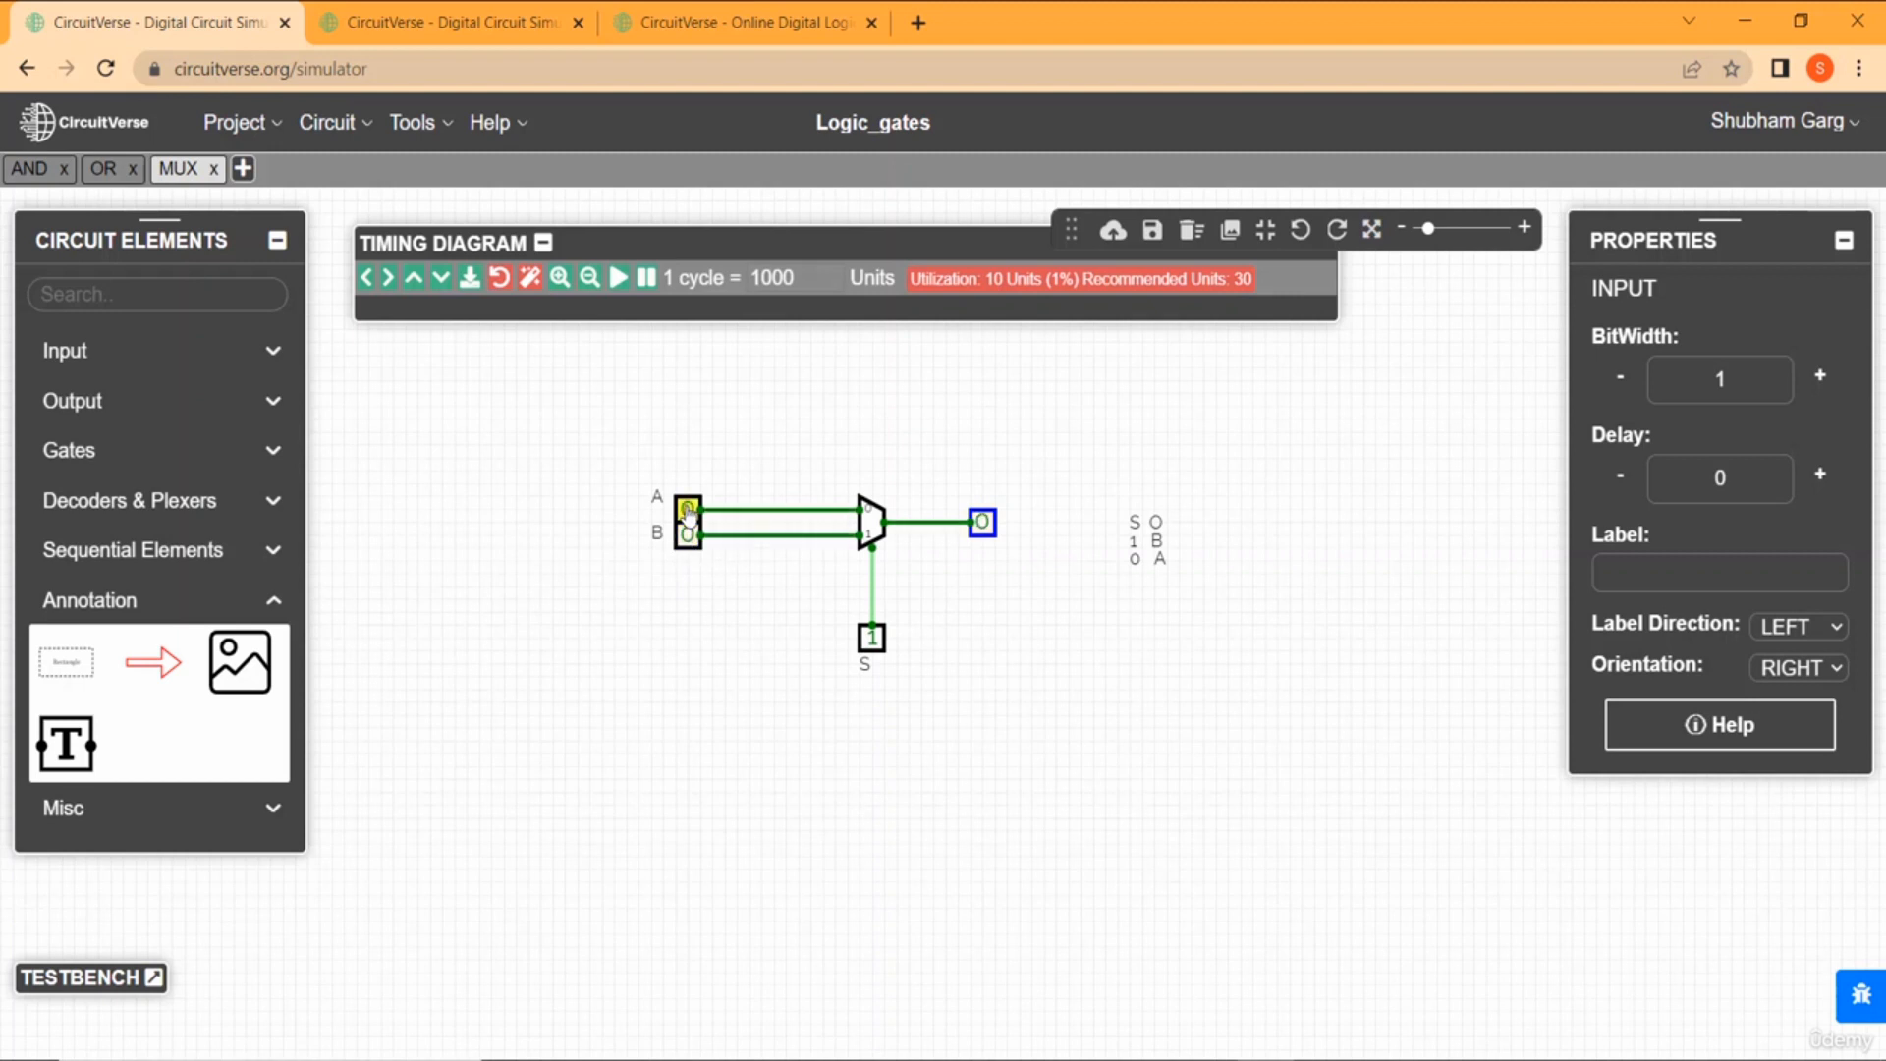
{"action": "left_click", "coordinate": [688, 513]}
{"action": "left_click", "coordinate": [688, 514]}
{"action": "left_click", "coordinate": [688, 514]}
{"action": "left_click", "coordinate": [689, 514]}
{"action": "left_click", "coordinate": [689, 513]}
{"action": "left_click", "coordinate": [688, 513]}
{"action": "left_click", "coordinate": [688, 514]}
{"action": "left_click_drag", "start_coordinate": [717, 548], "coordinate": [751, 543]}
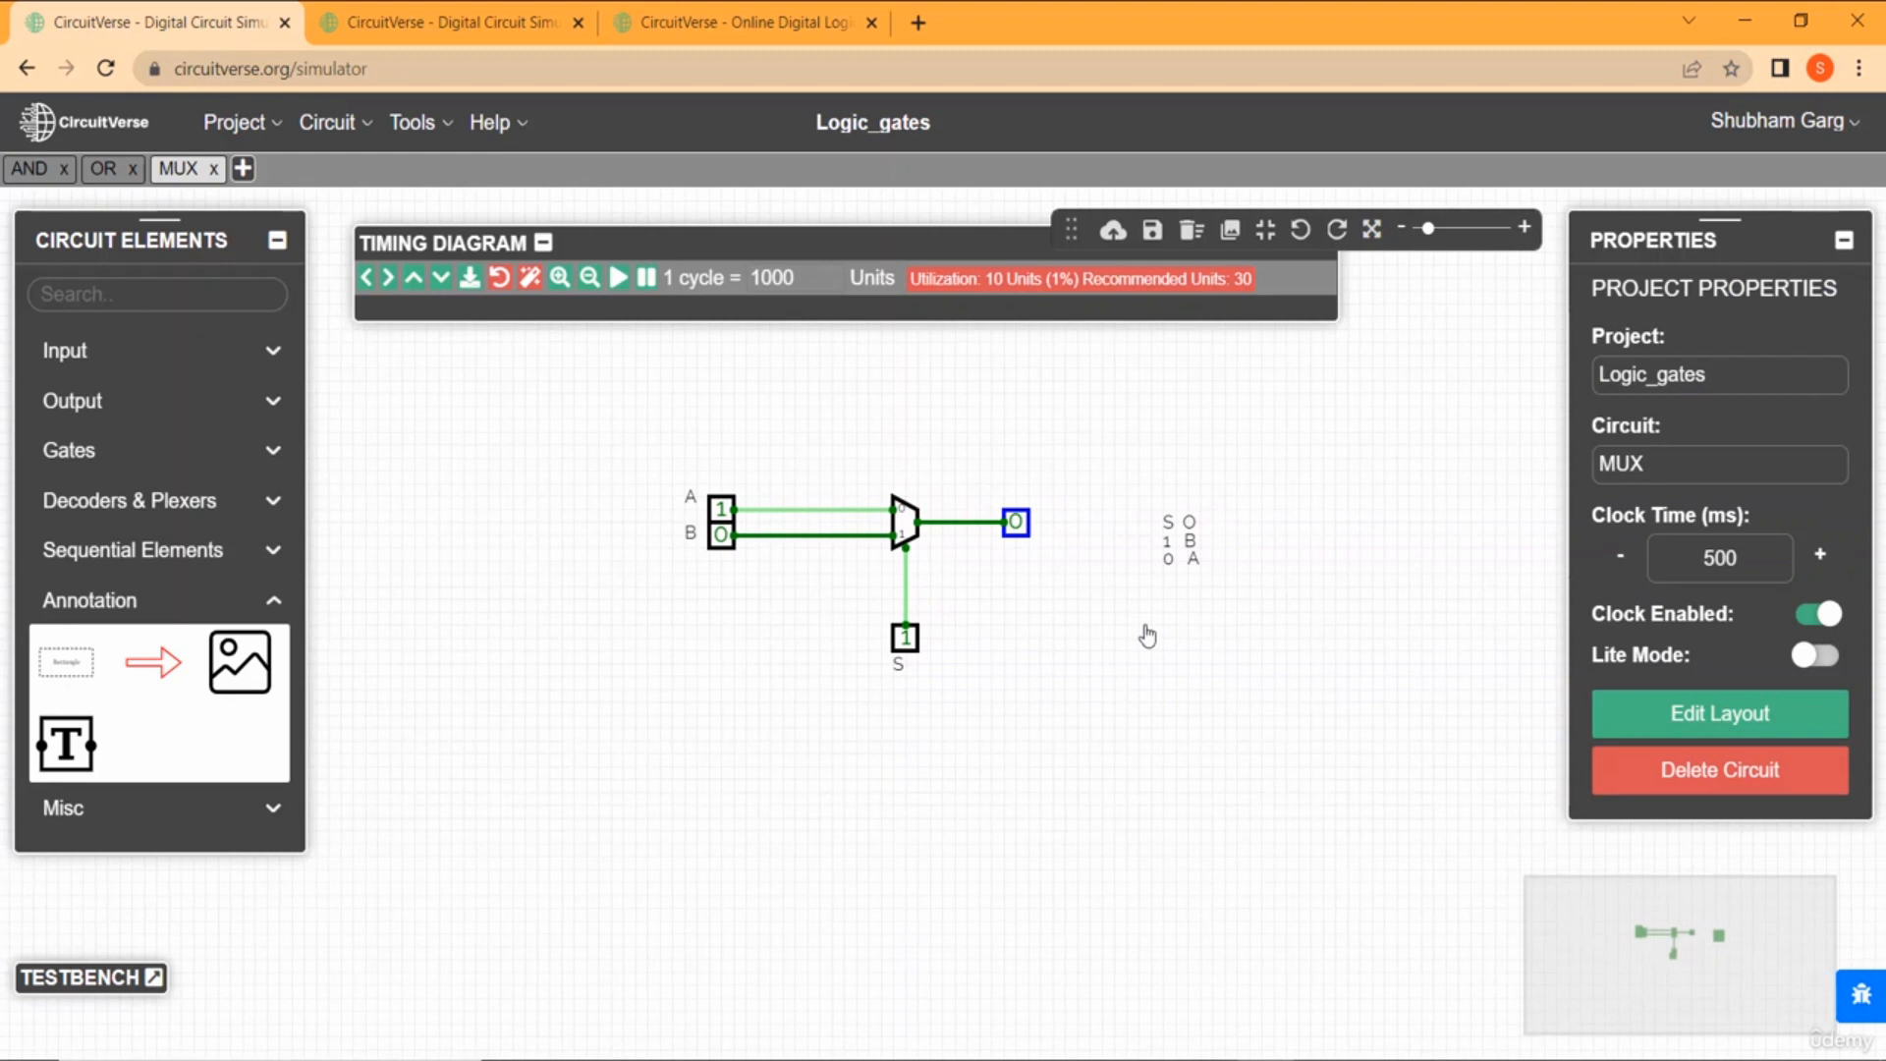
Try a bit width of 2 on the multiplexer in the MUX circuit and show the available decoder and plexer elements.
{"action": "left_click", "coordinate": [905, 528]}
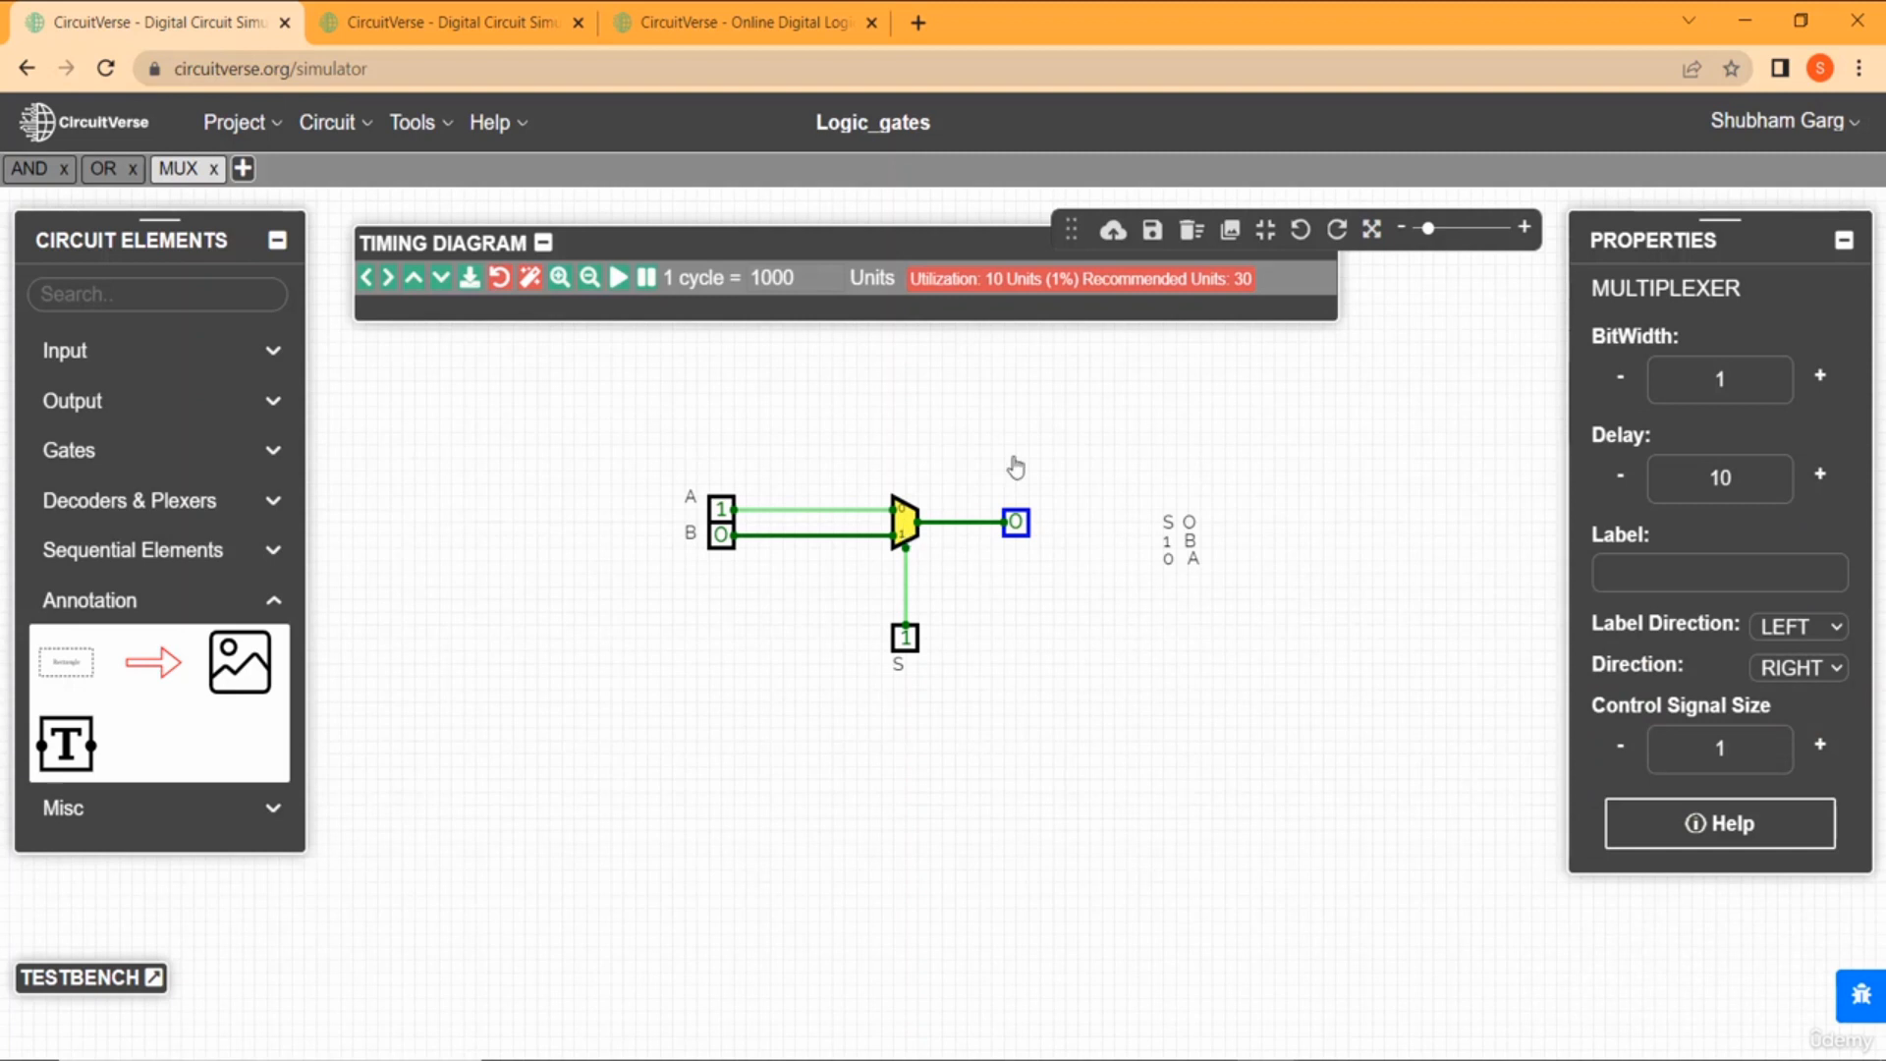
{"action": "left_click", "coordinate": [1440, 491]}
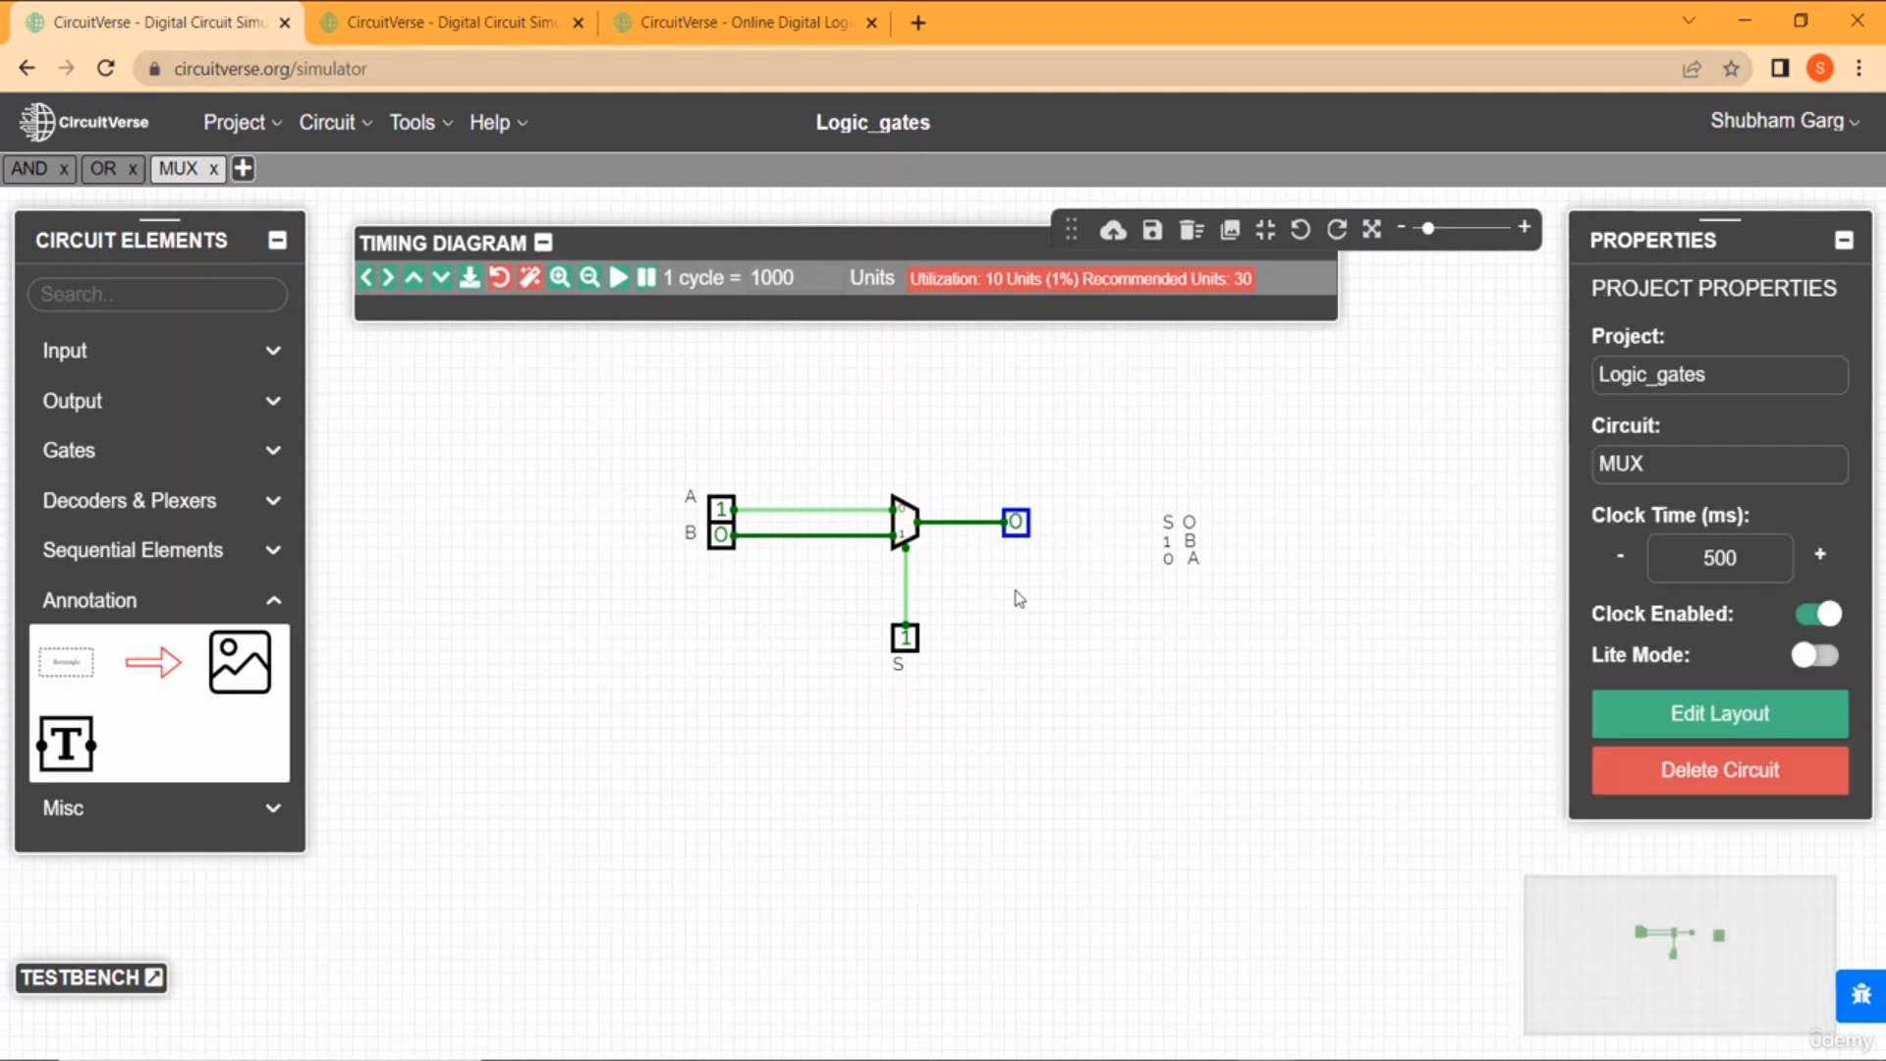
{"action": "left_click", "coordinate": [906, 526]}
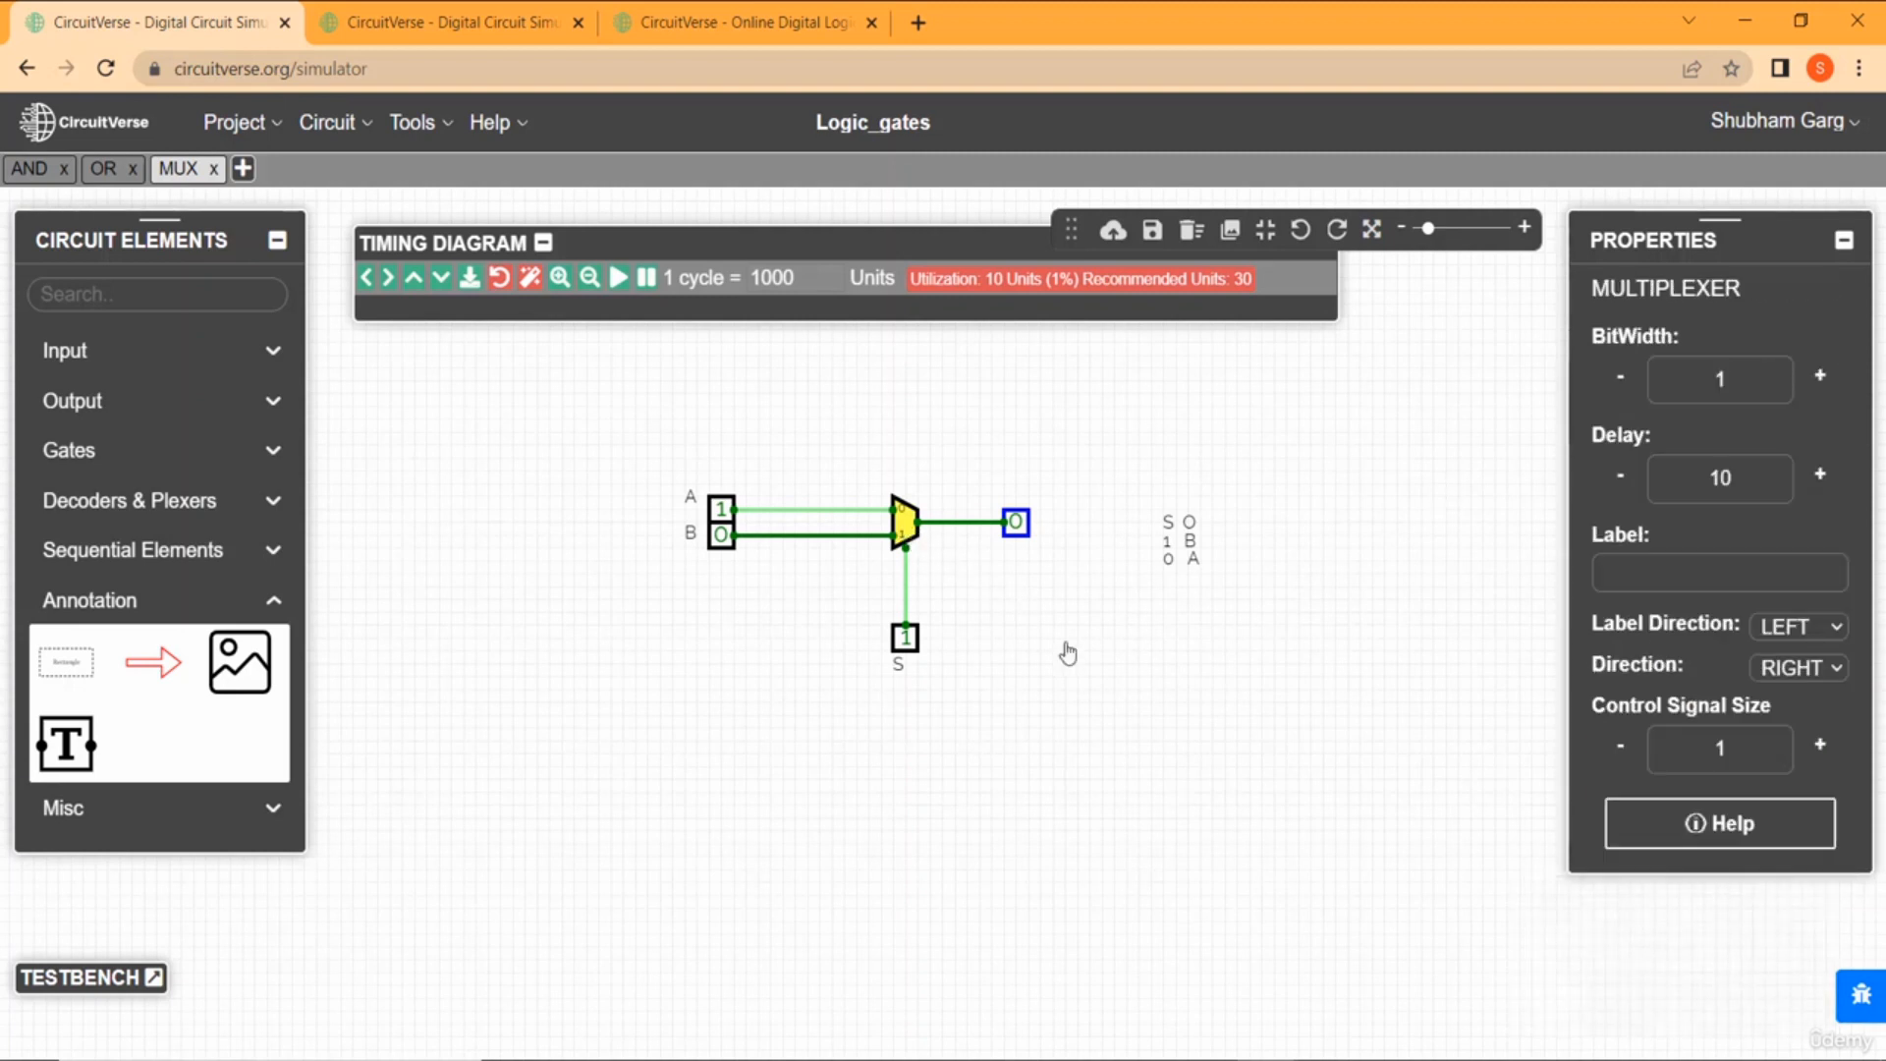
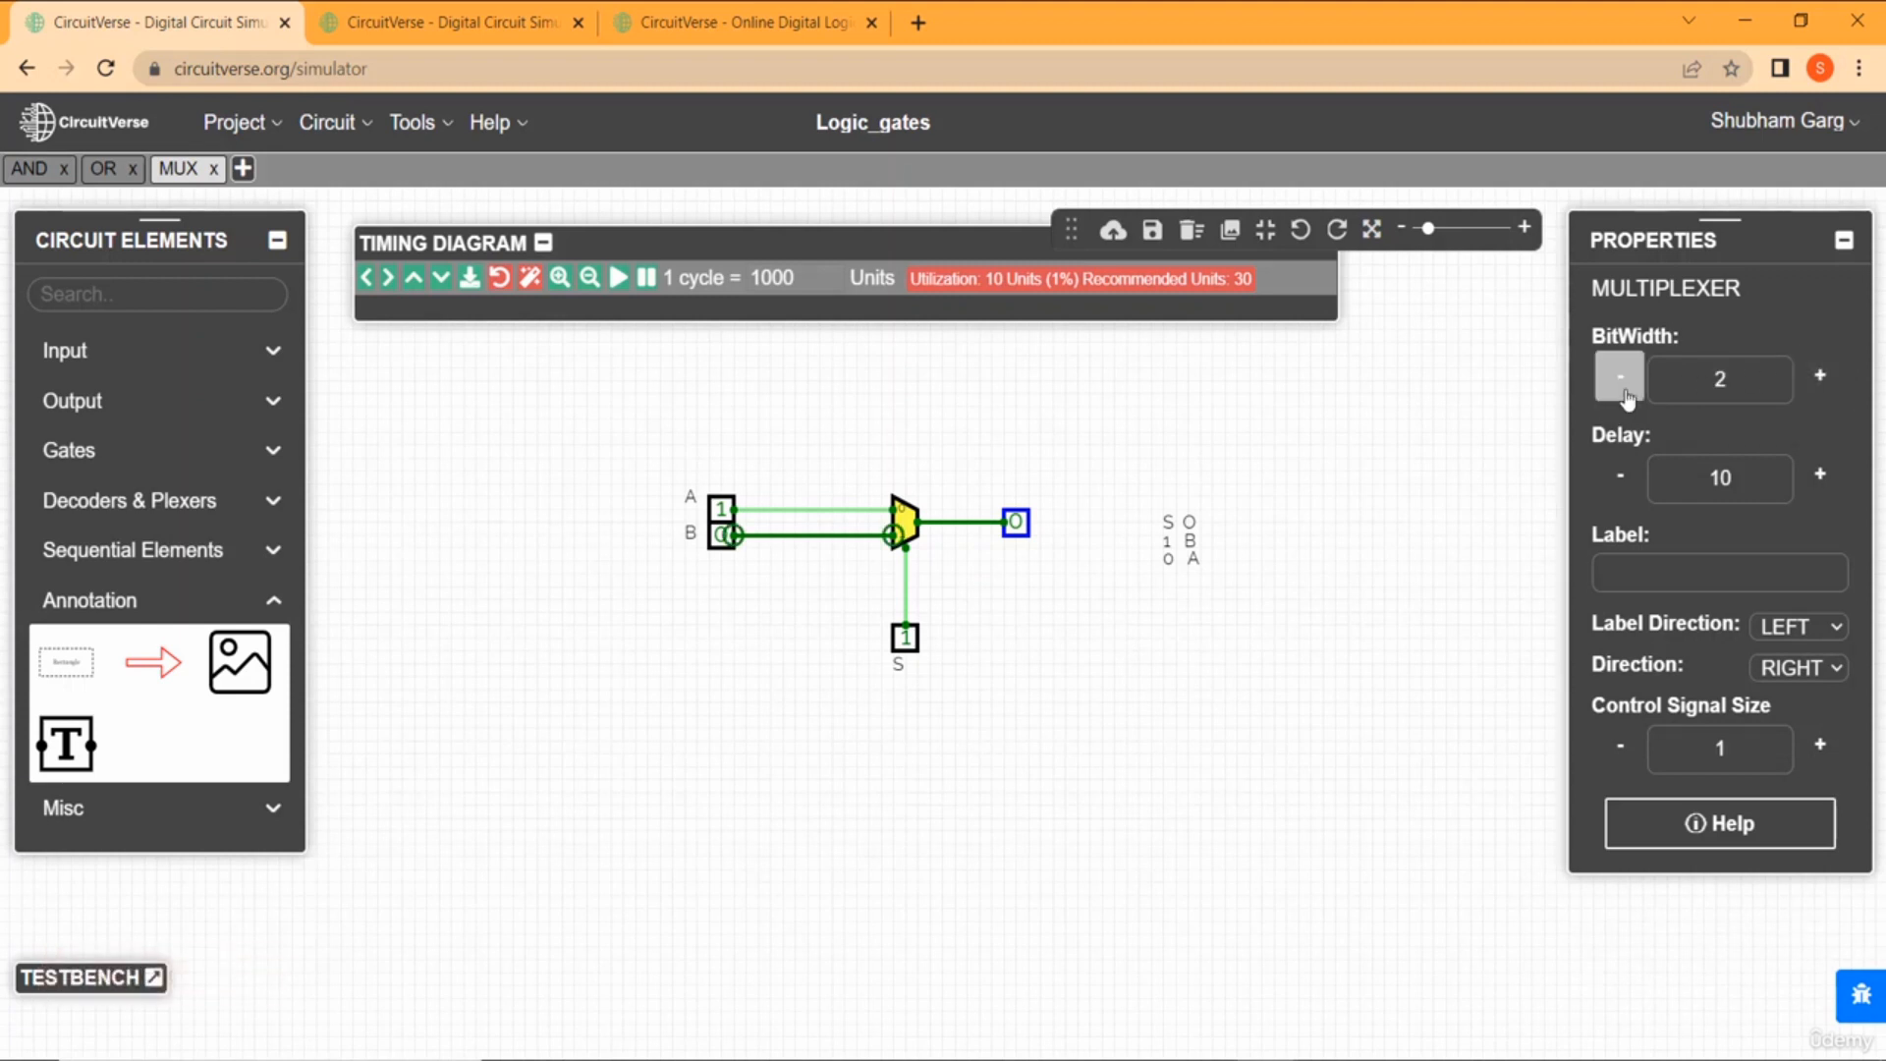
{"action": "left_click", "coordinate": [1109, 641]}
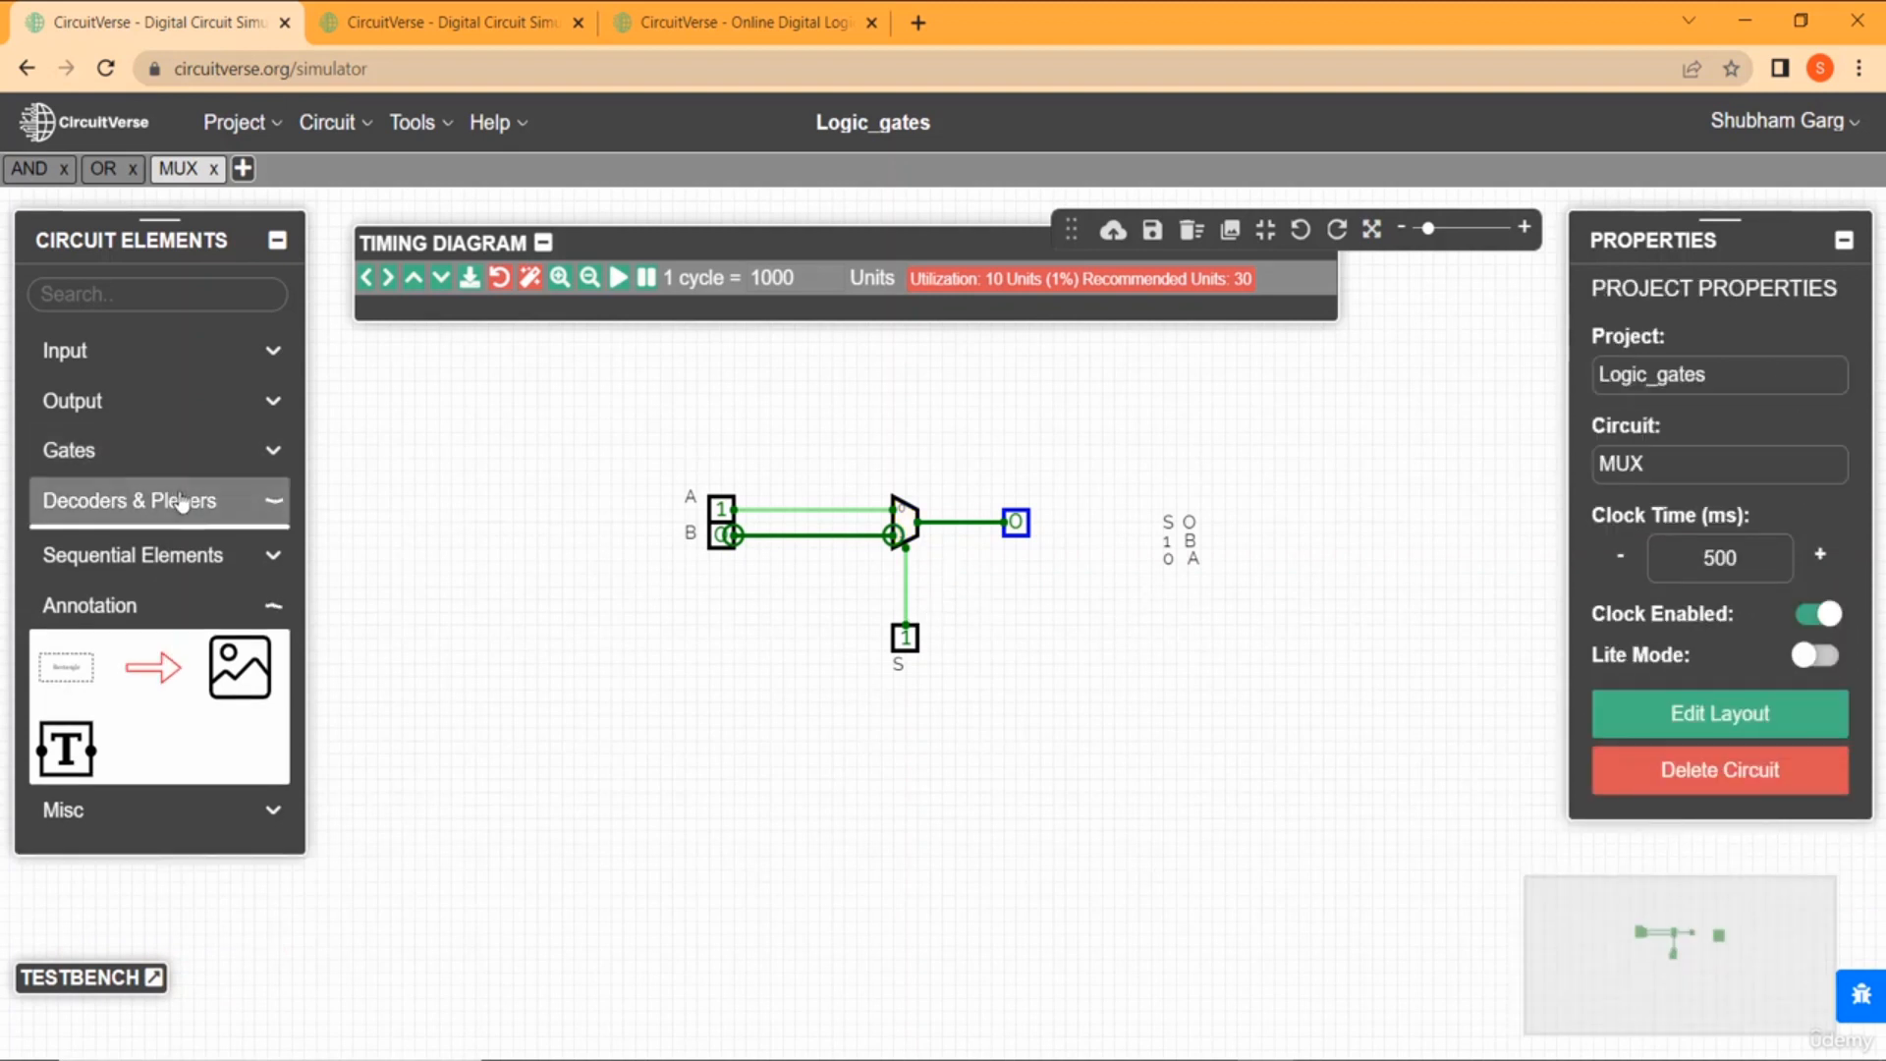
{"action": "left_click", "coordinate": [187, 500]}
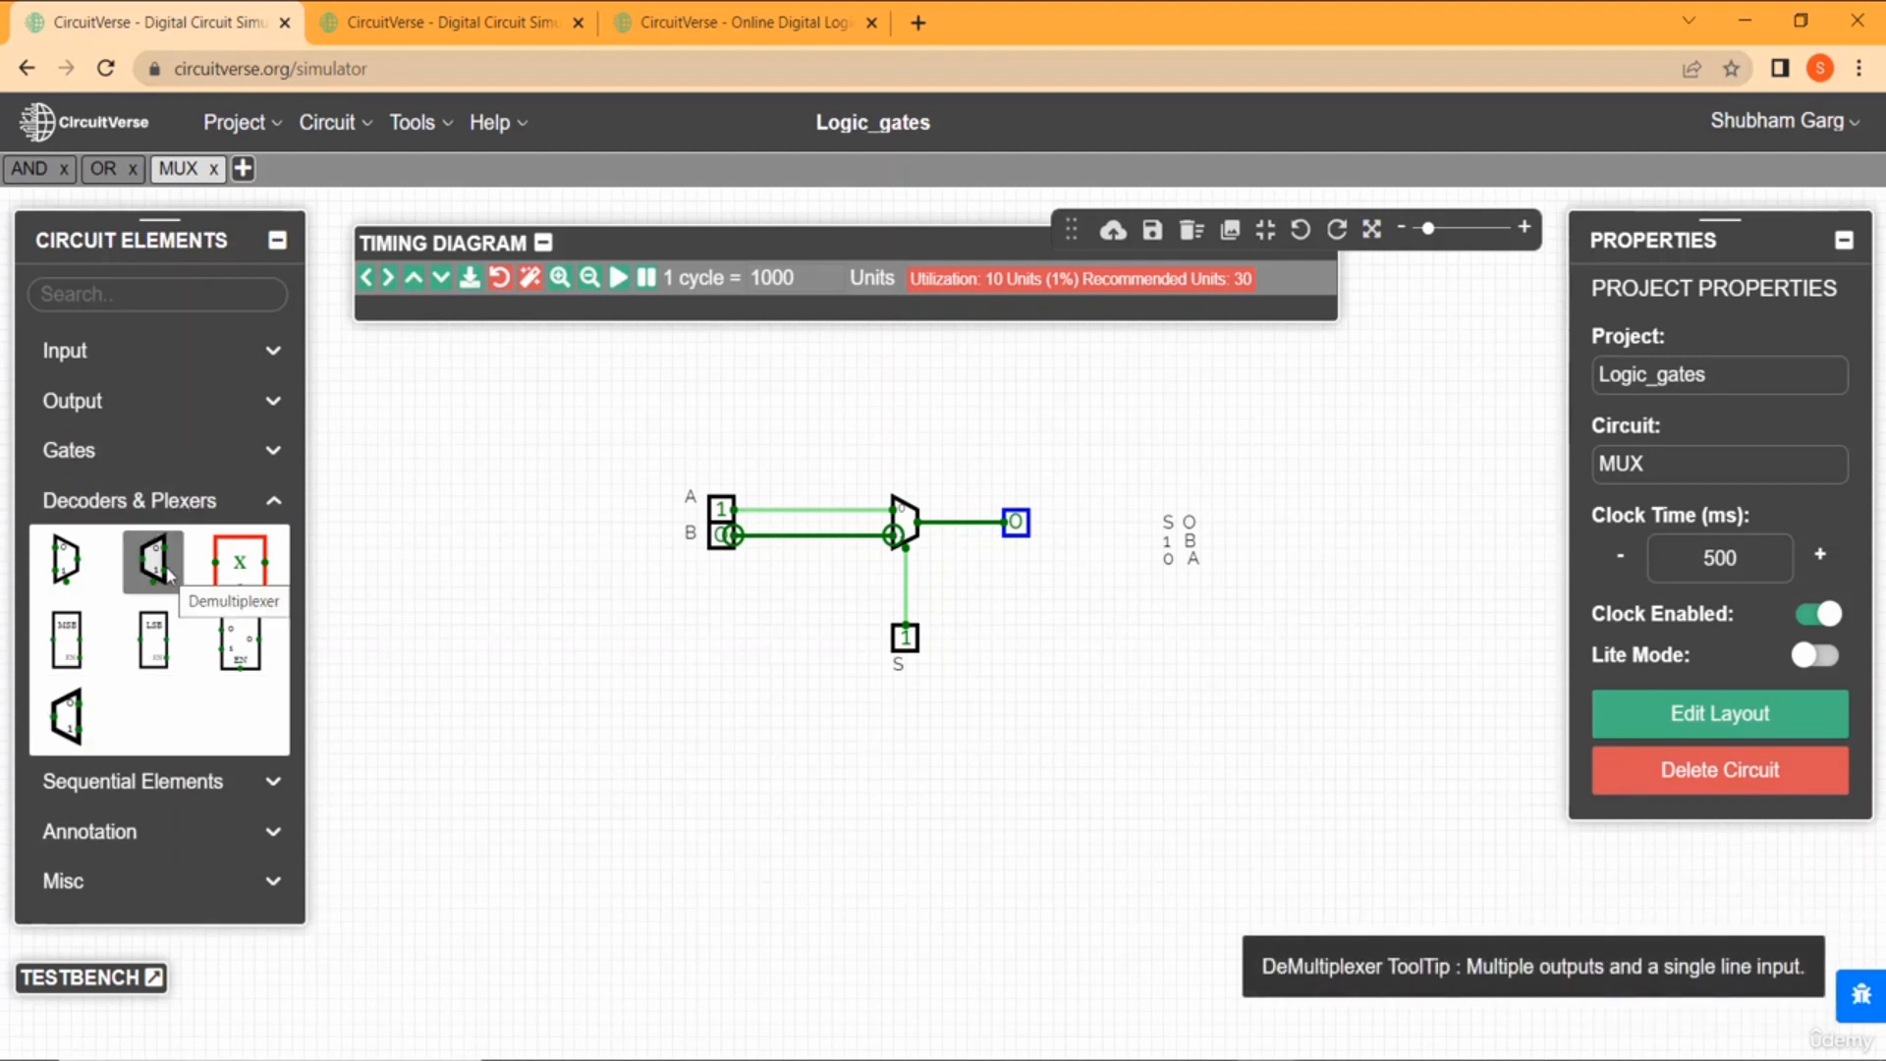
{"action": "left_click", "coordinate": [827, 578]}
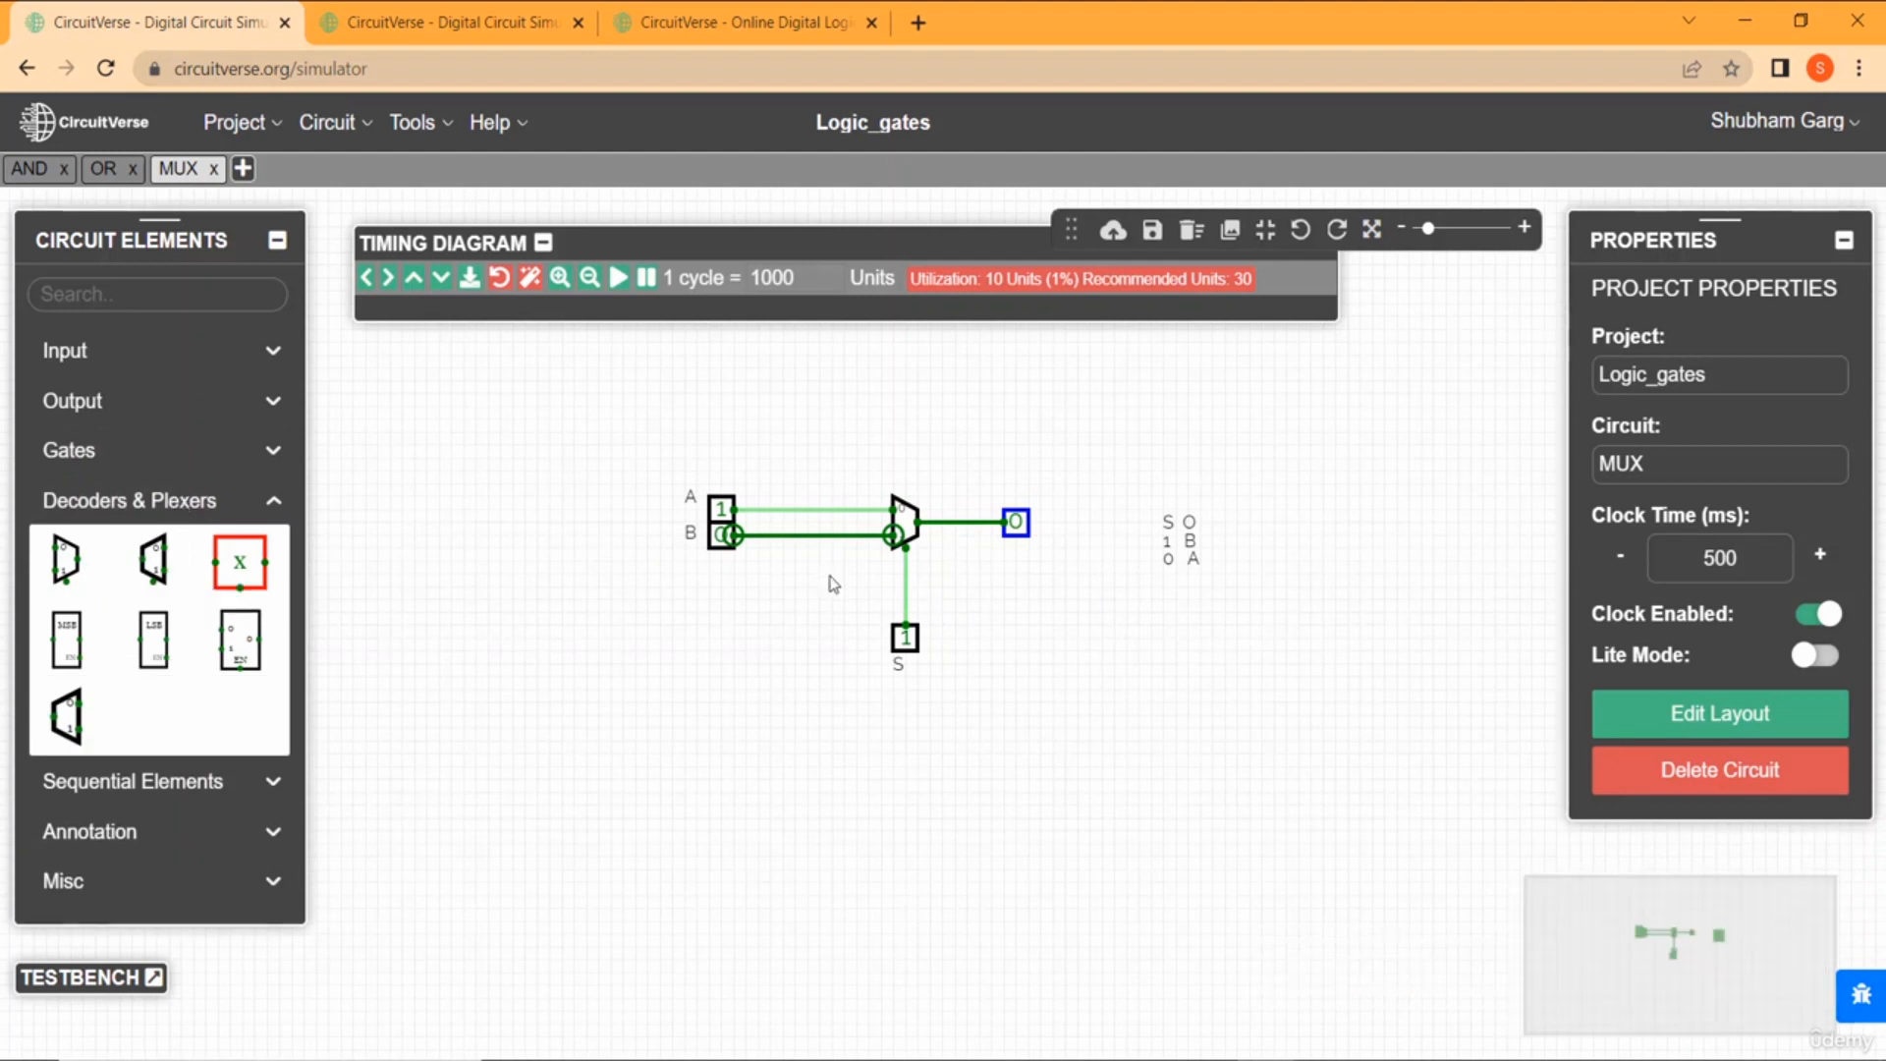
Delete the output, the wire from B and both data inputs from the MUX circuit.
{"action": "left_click", "coordinate": [1017, 521]}
{"action": "key", "text": "Delete"}
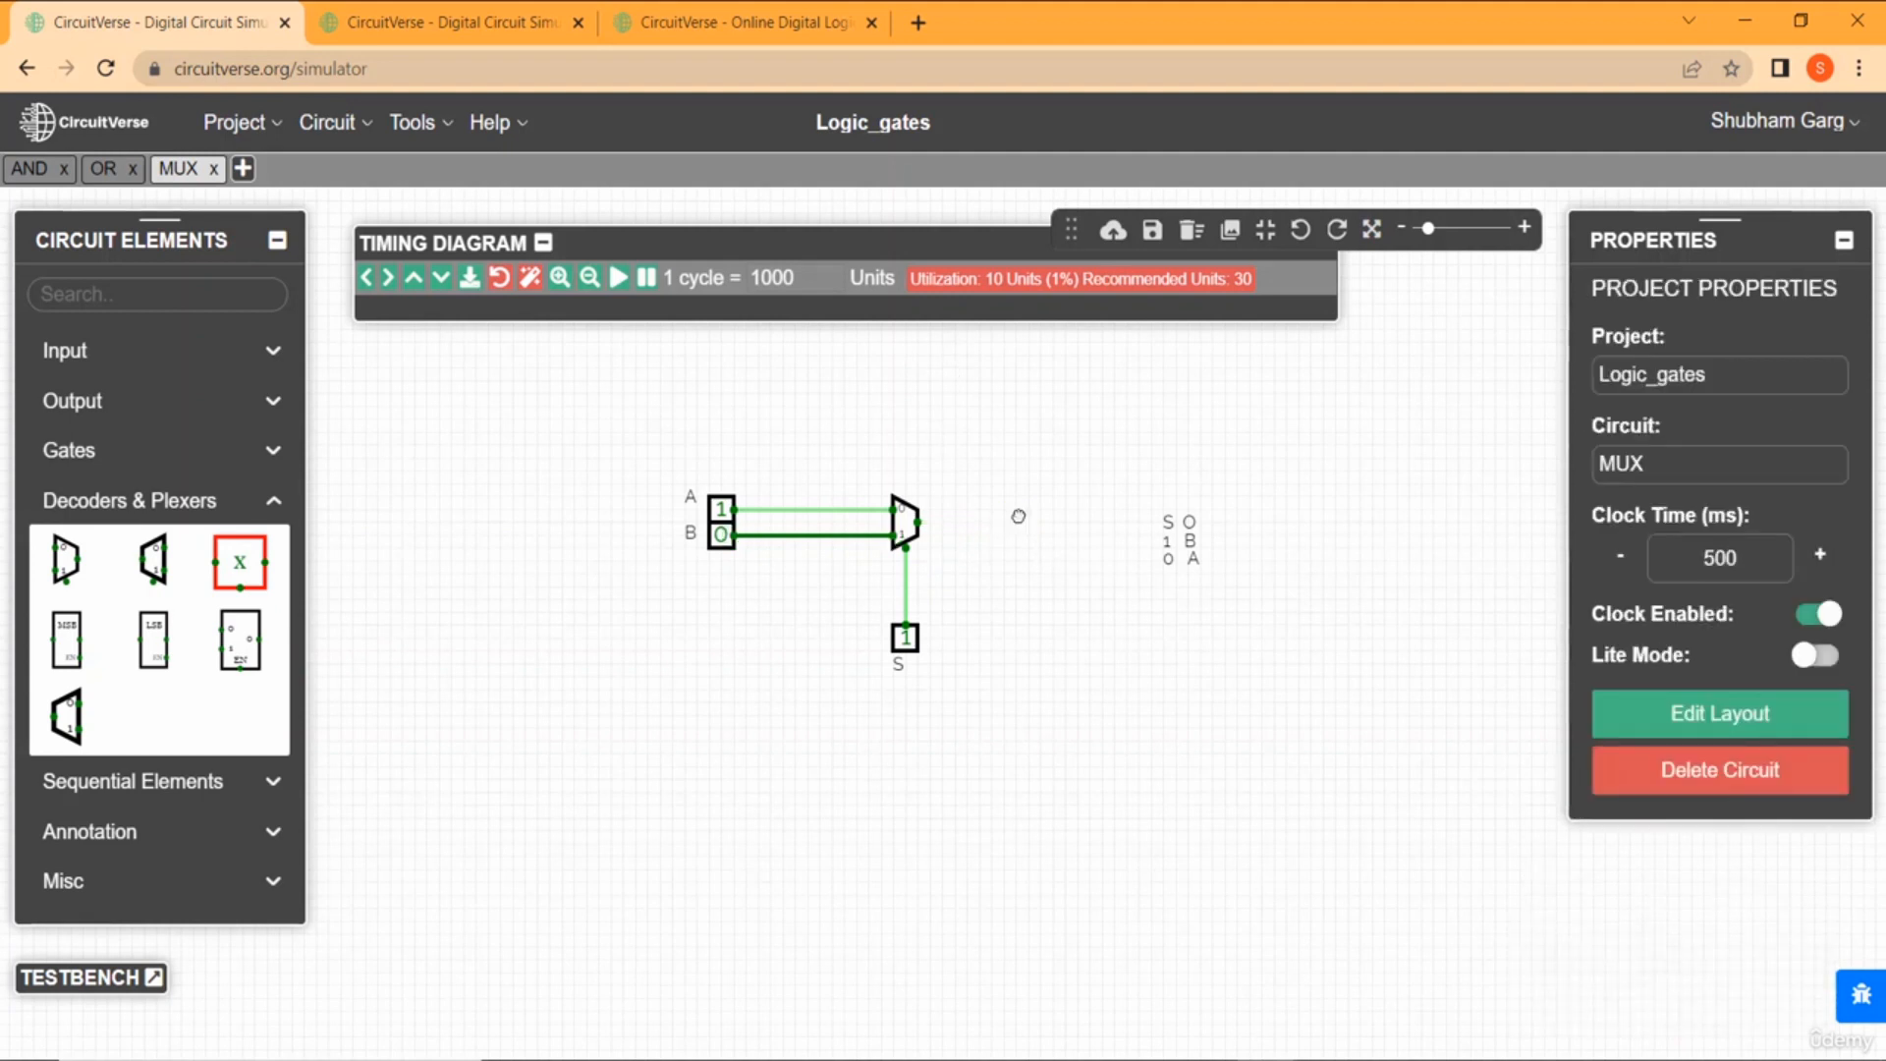
{"action": "left_click", "coordinate": [835, 536]}
{"action": "key", "text": "Delete"}
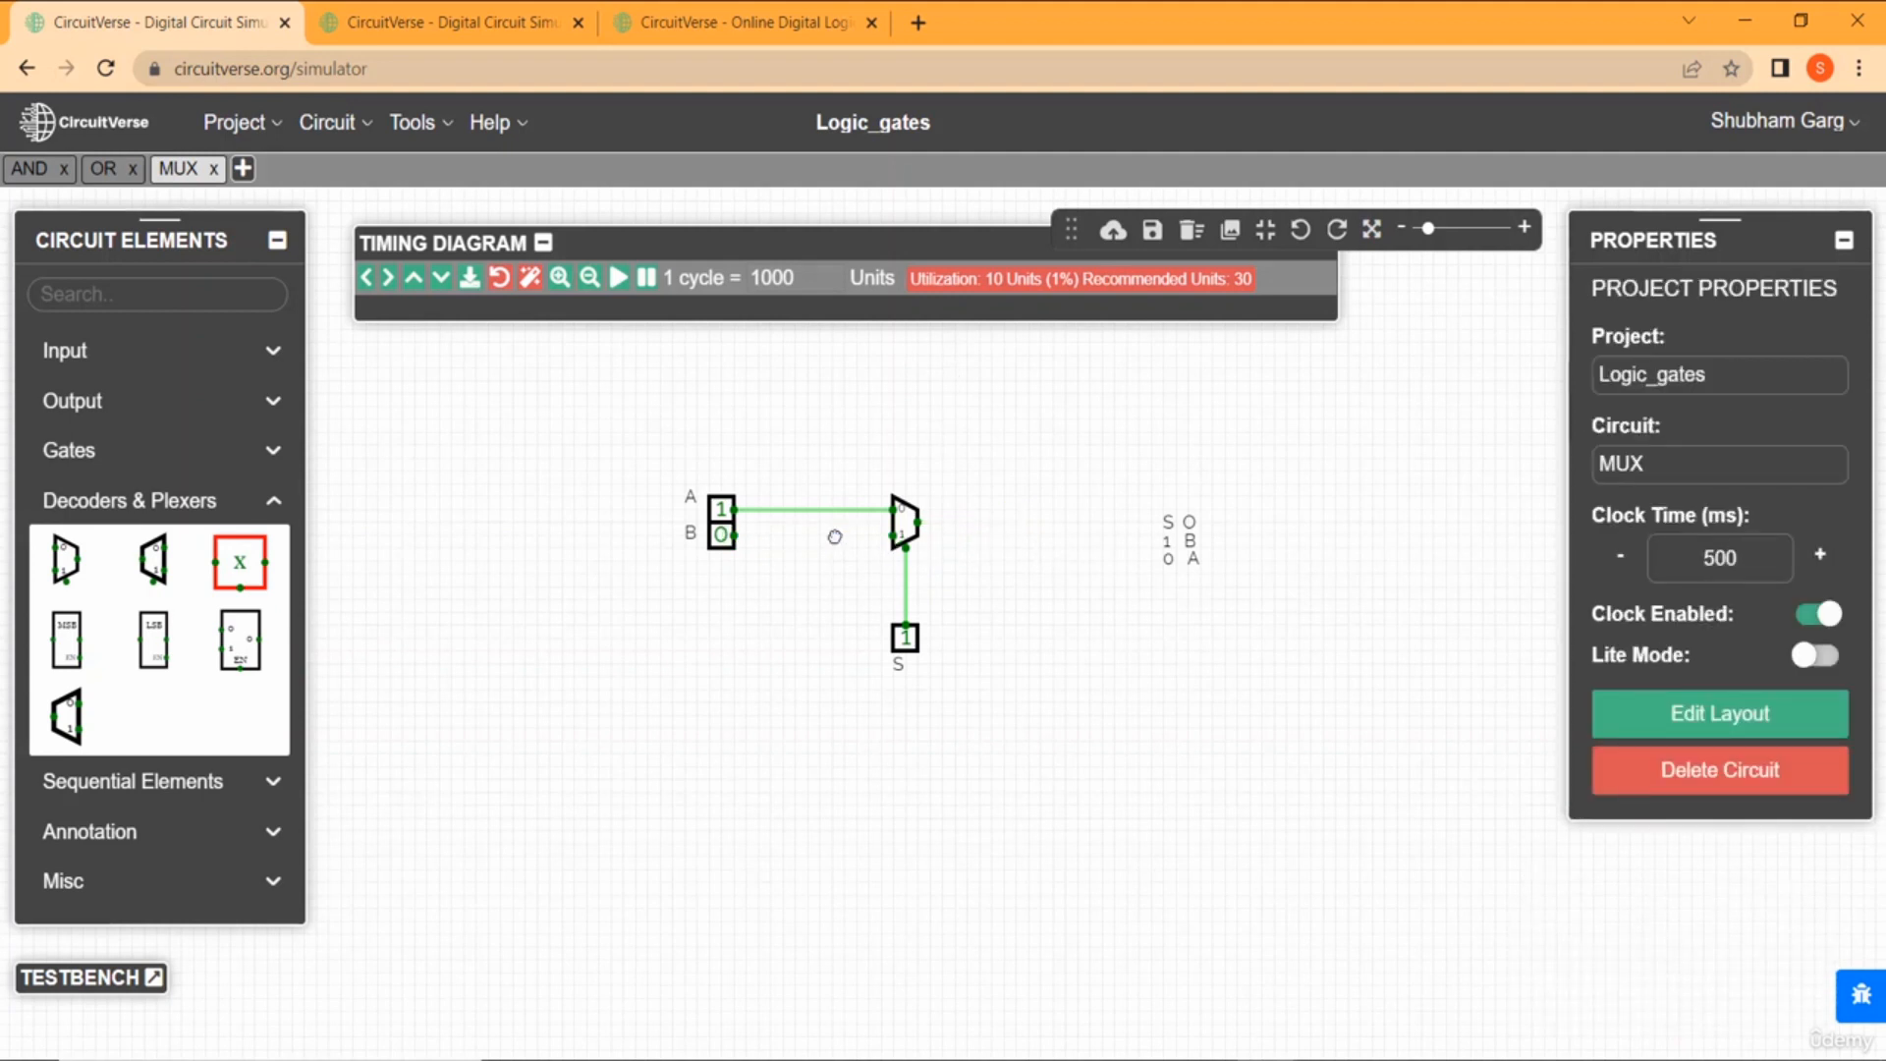
{"action": "left_click", "coordinate": [722, 536]}
{"action": "key", "text": "Delete"}
{"action": "left_click", "coordinate": [720, 510]}
{"action": "key", "text": "Delete"}
{"action": "mouse_move", "coordinate": [718, 511]}
{"action": "left_mouse_down"}
{"action": "mouse_move", "coordinate": [893, 565]}
{"action": "mouse_move", "coordinate": [738, 515]}
{"action": "left_mouse_up"}
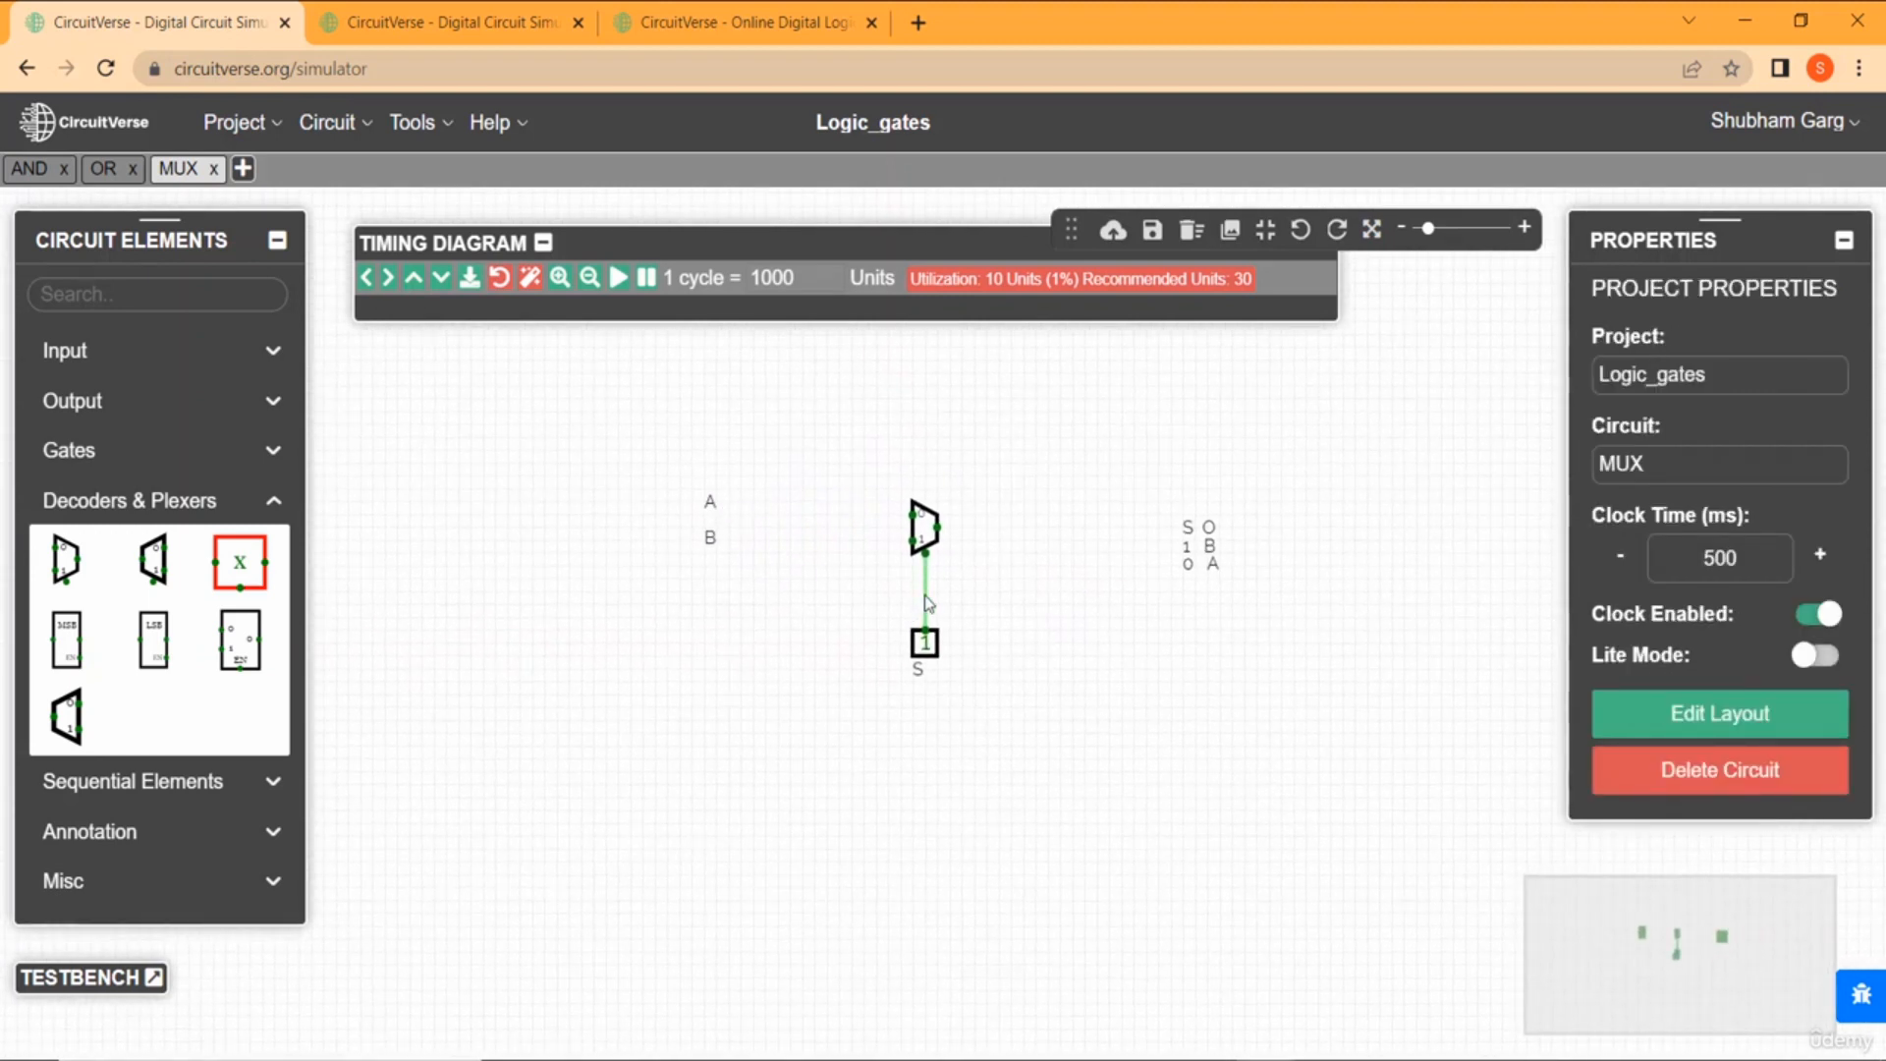
{"action": "left_click", "coordinate": [924, 595]}
{"action": "left_click", "coordinate": [1039, 673]}
Undo the deletions to restore the output, data inputs and wires of the MUX circuit.
{"action": "left_click", "coordinate": [1303, 232]}
{"action": "left_click", "coordinate": [1303, 232]}
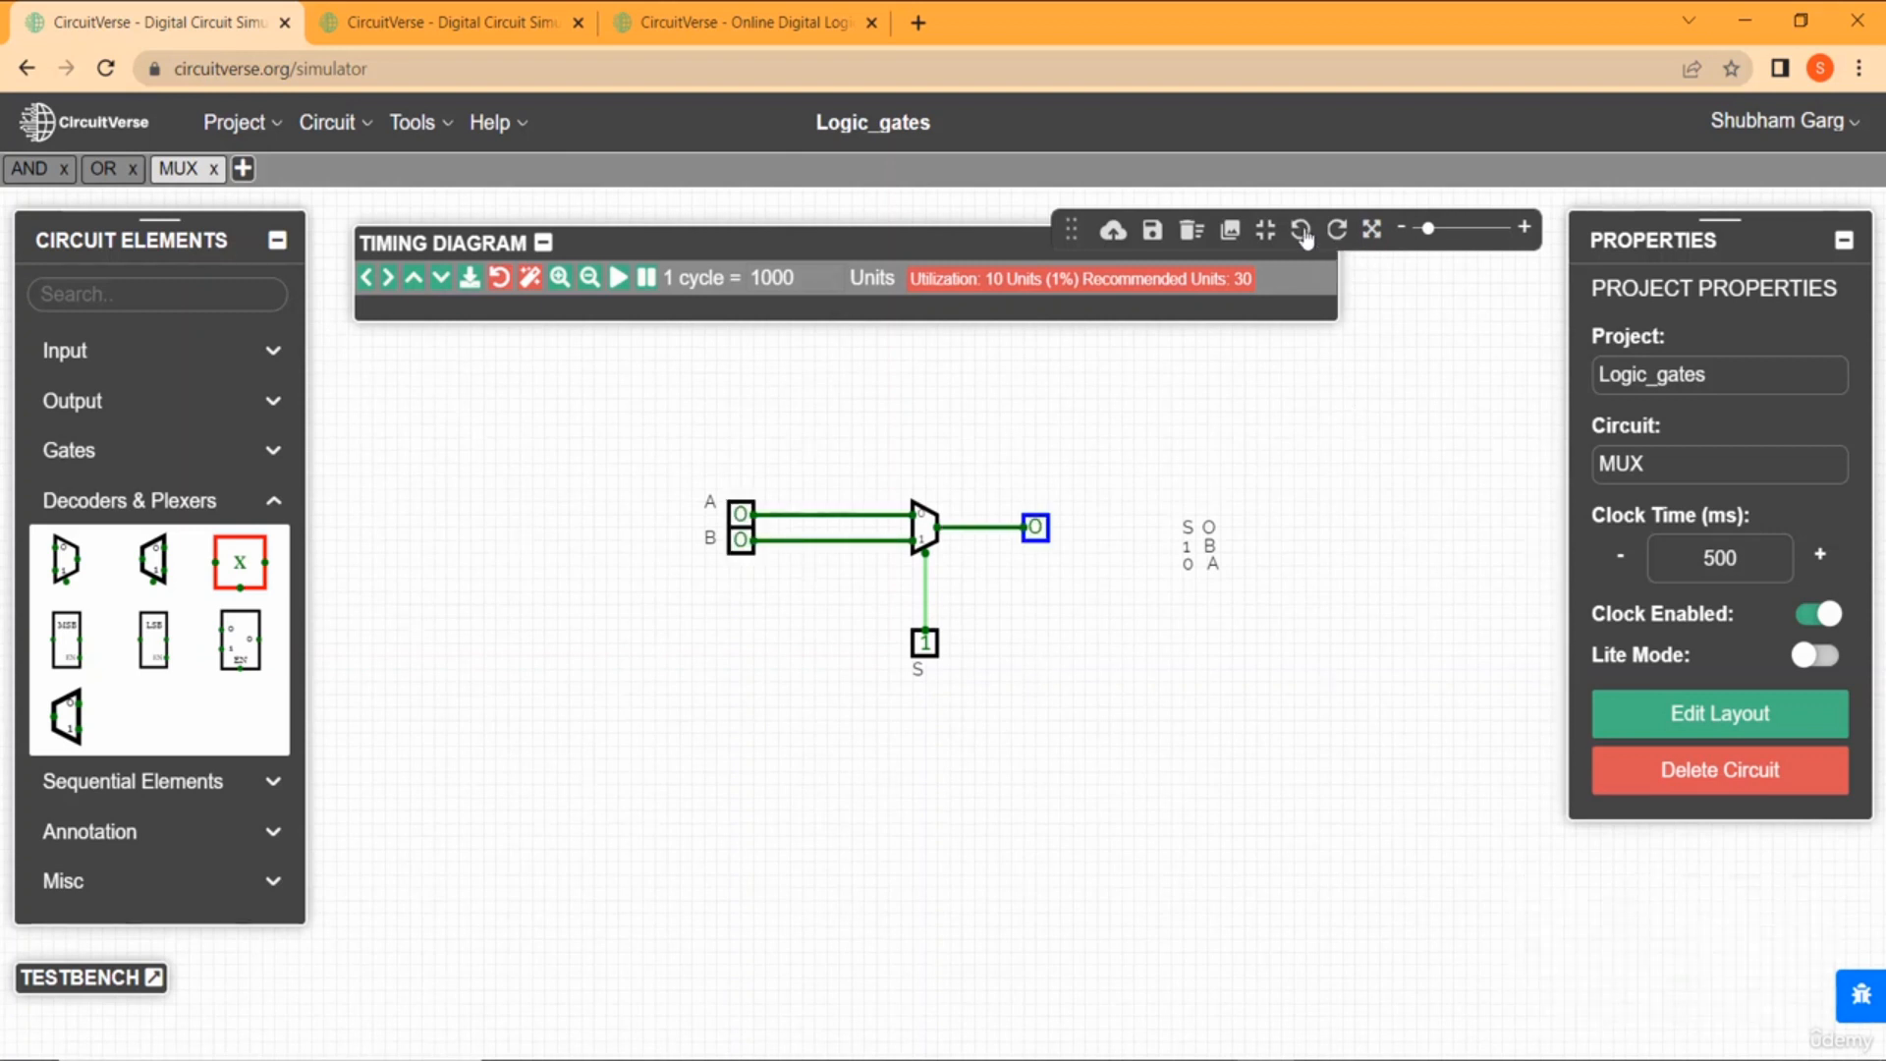
{"action": "left_click", "coordinate": [1302, 232]}
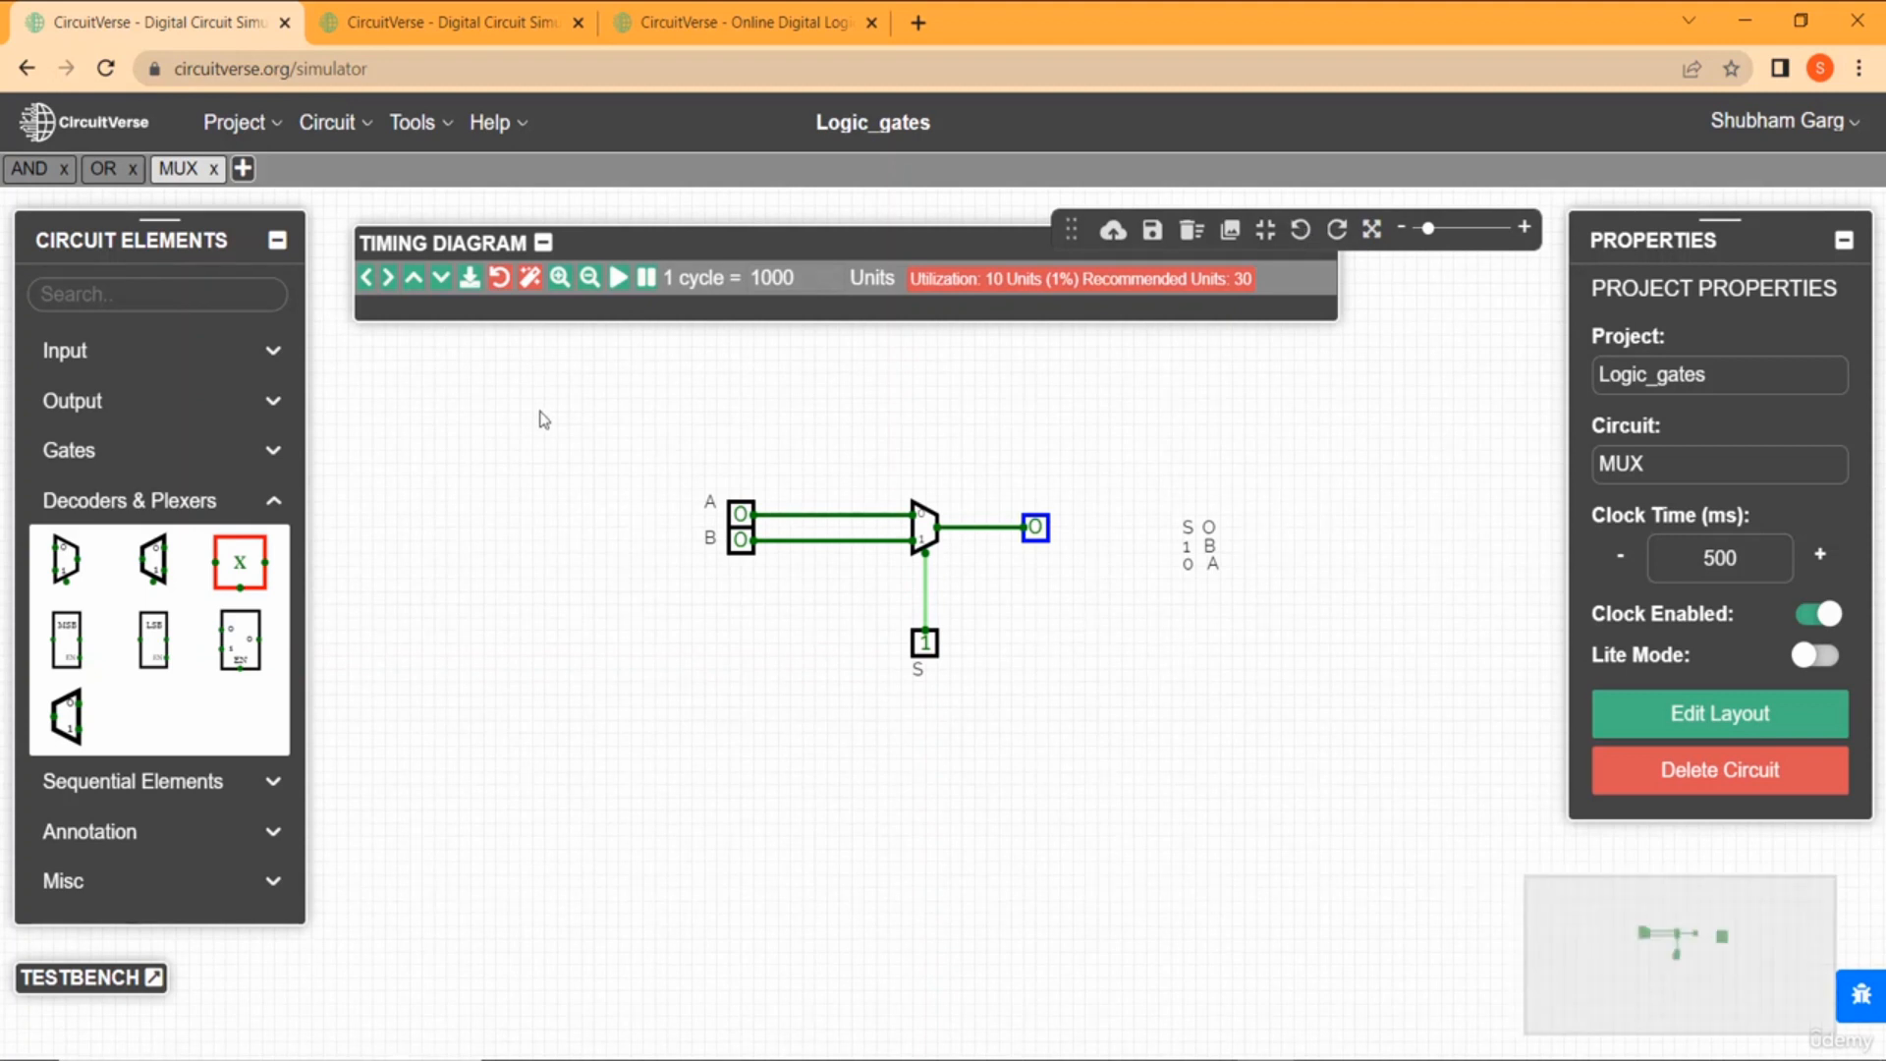
Create a new circuit named MUX4_1 in the Logic_gates project.
{"action": "left_click", "coordinate": [241, 173]}
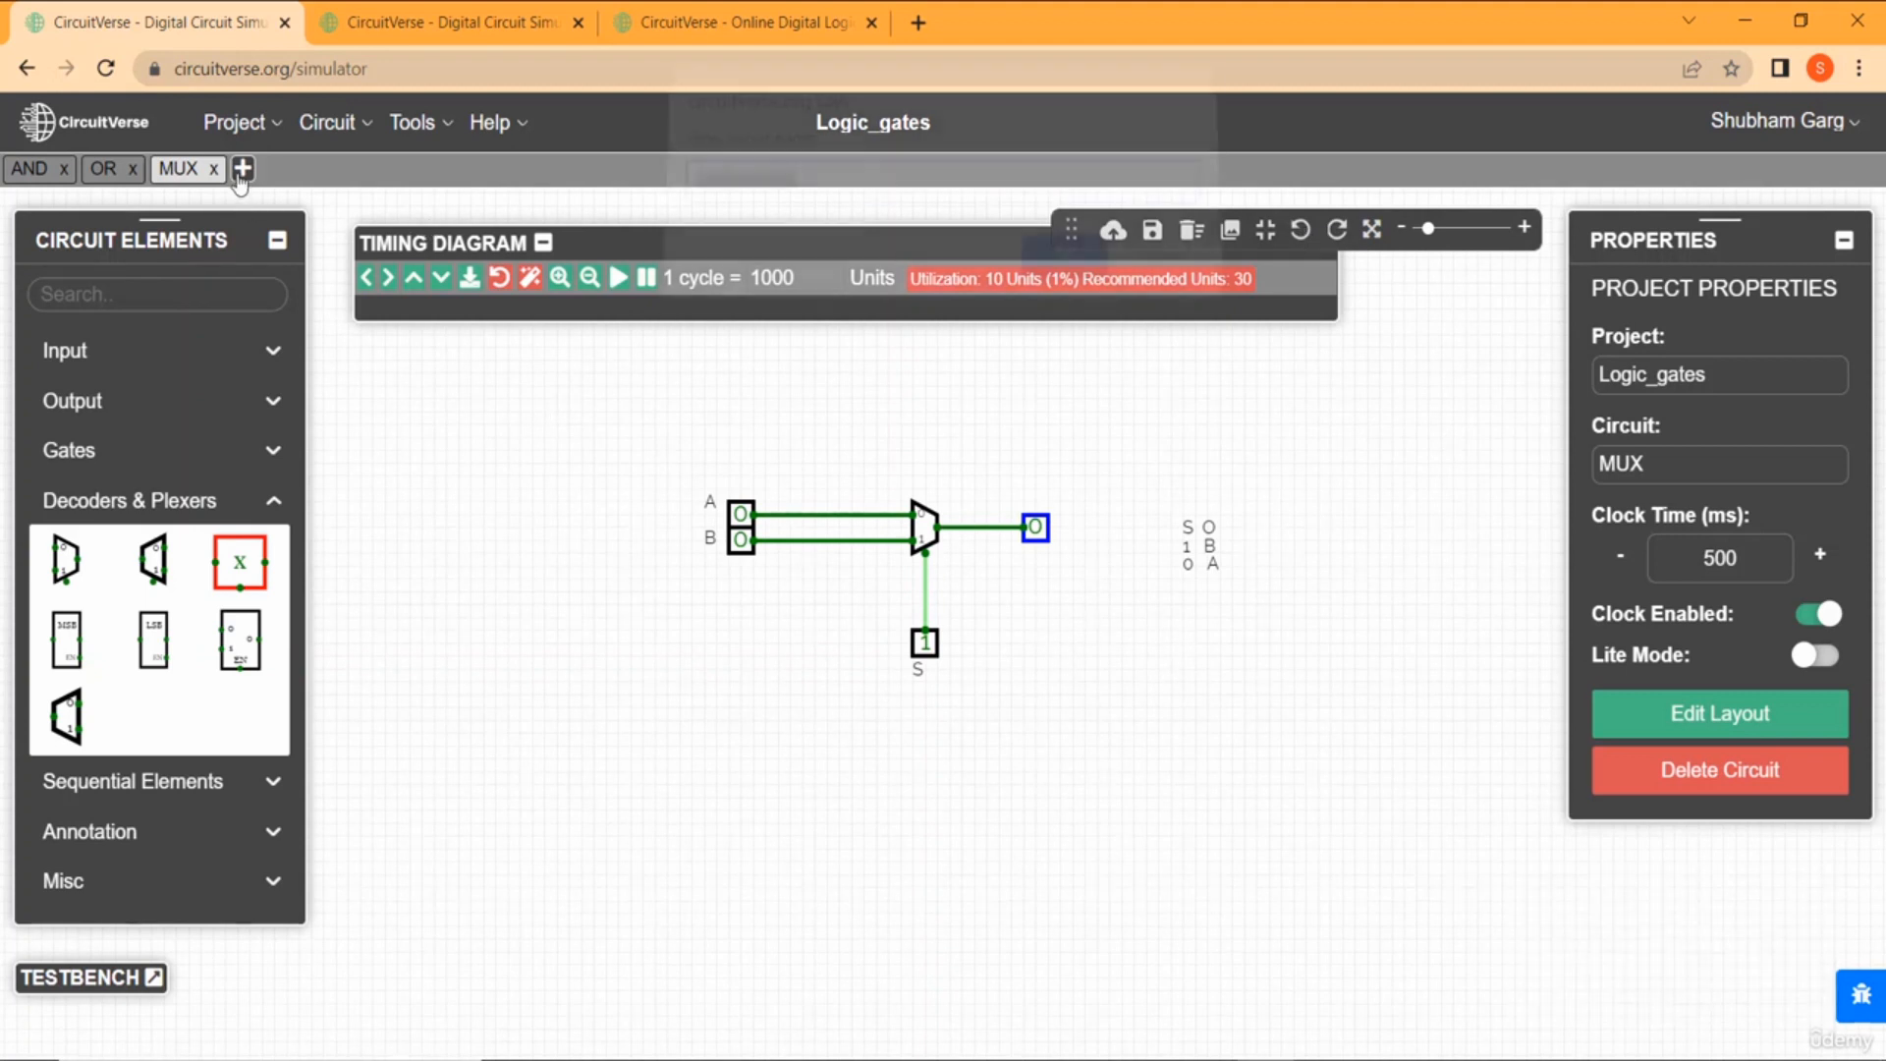
{"action": "type", "text": "4_1"}
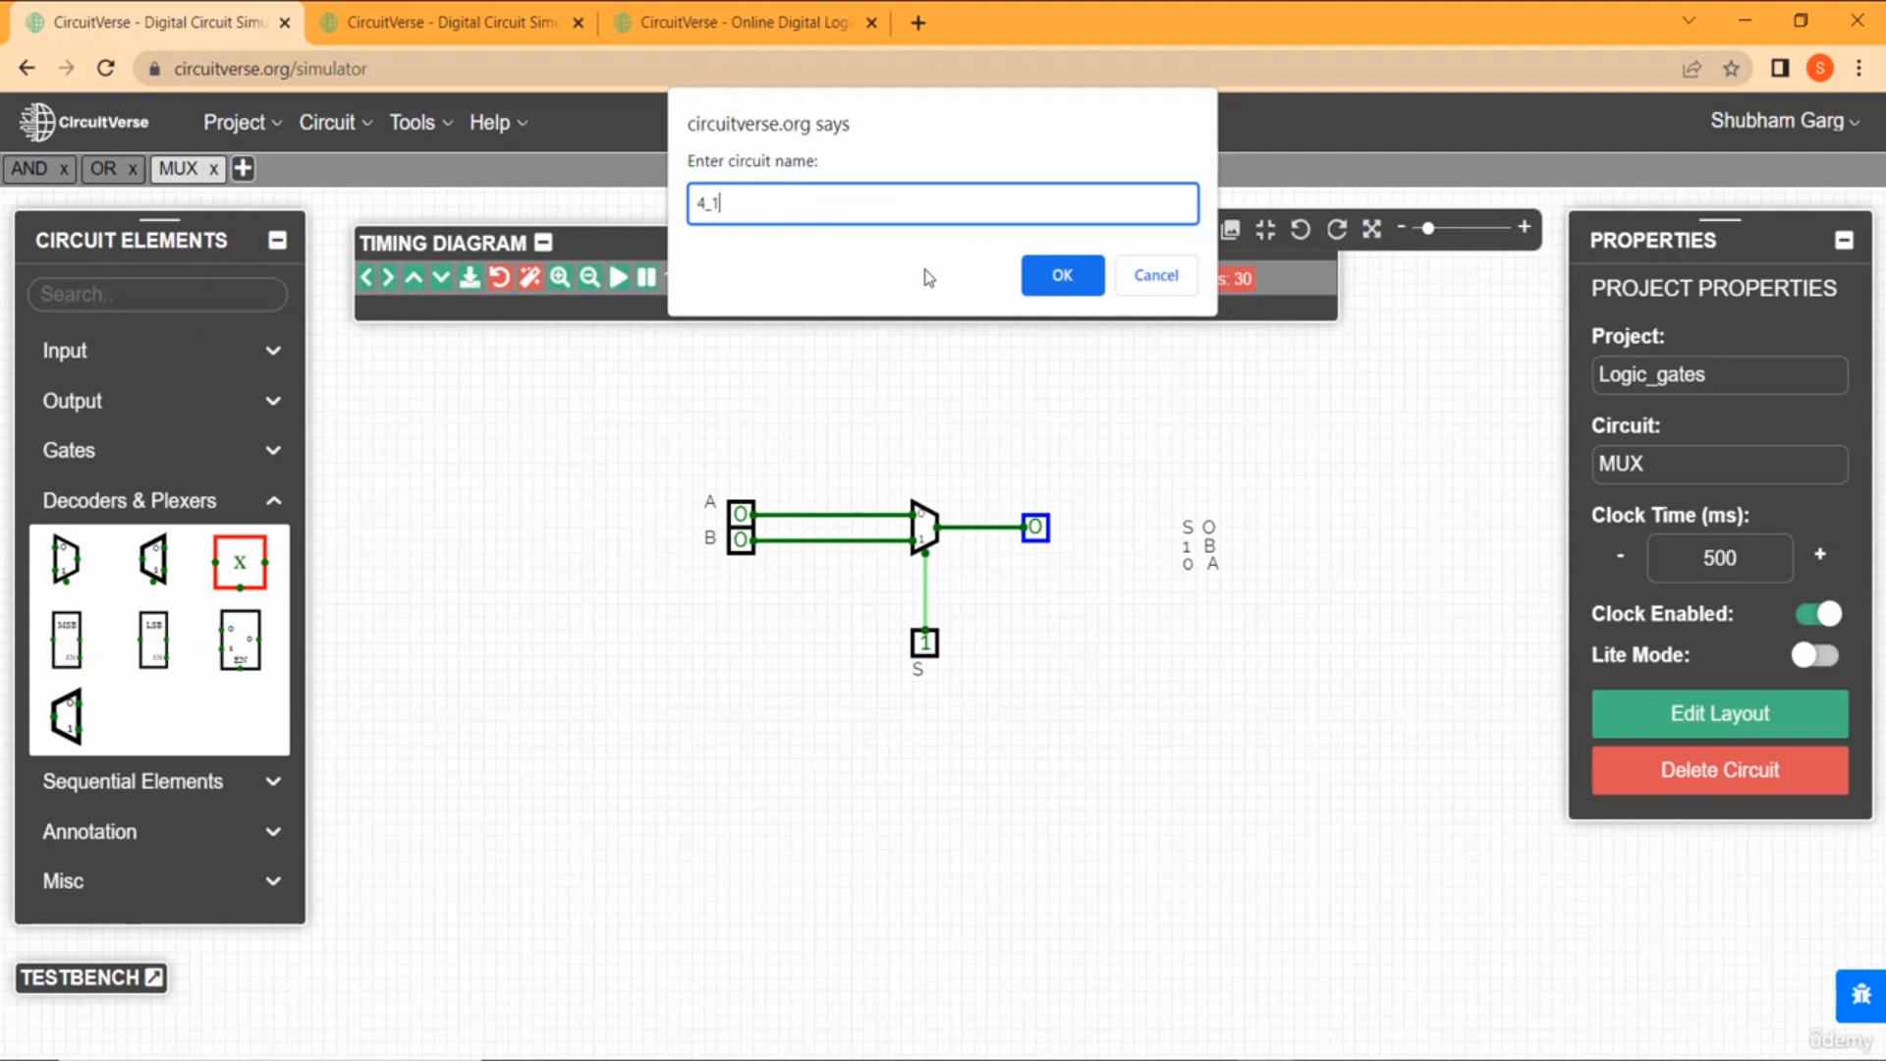
{"action": "key", "text": "Home"}
{"action": "type", "text": "MUX"}
{"action": "key", "text": "Return"}
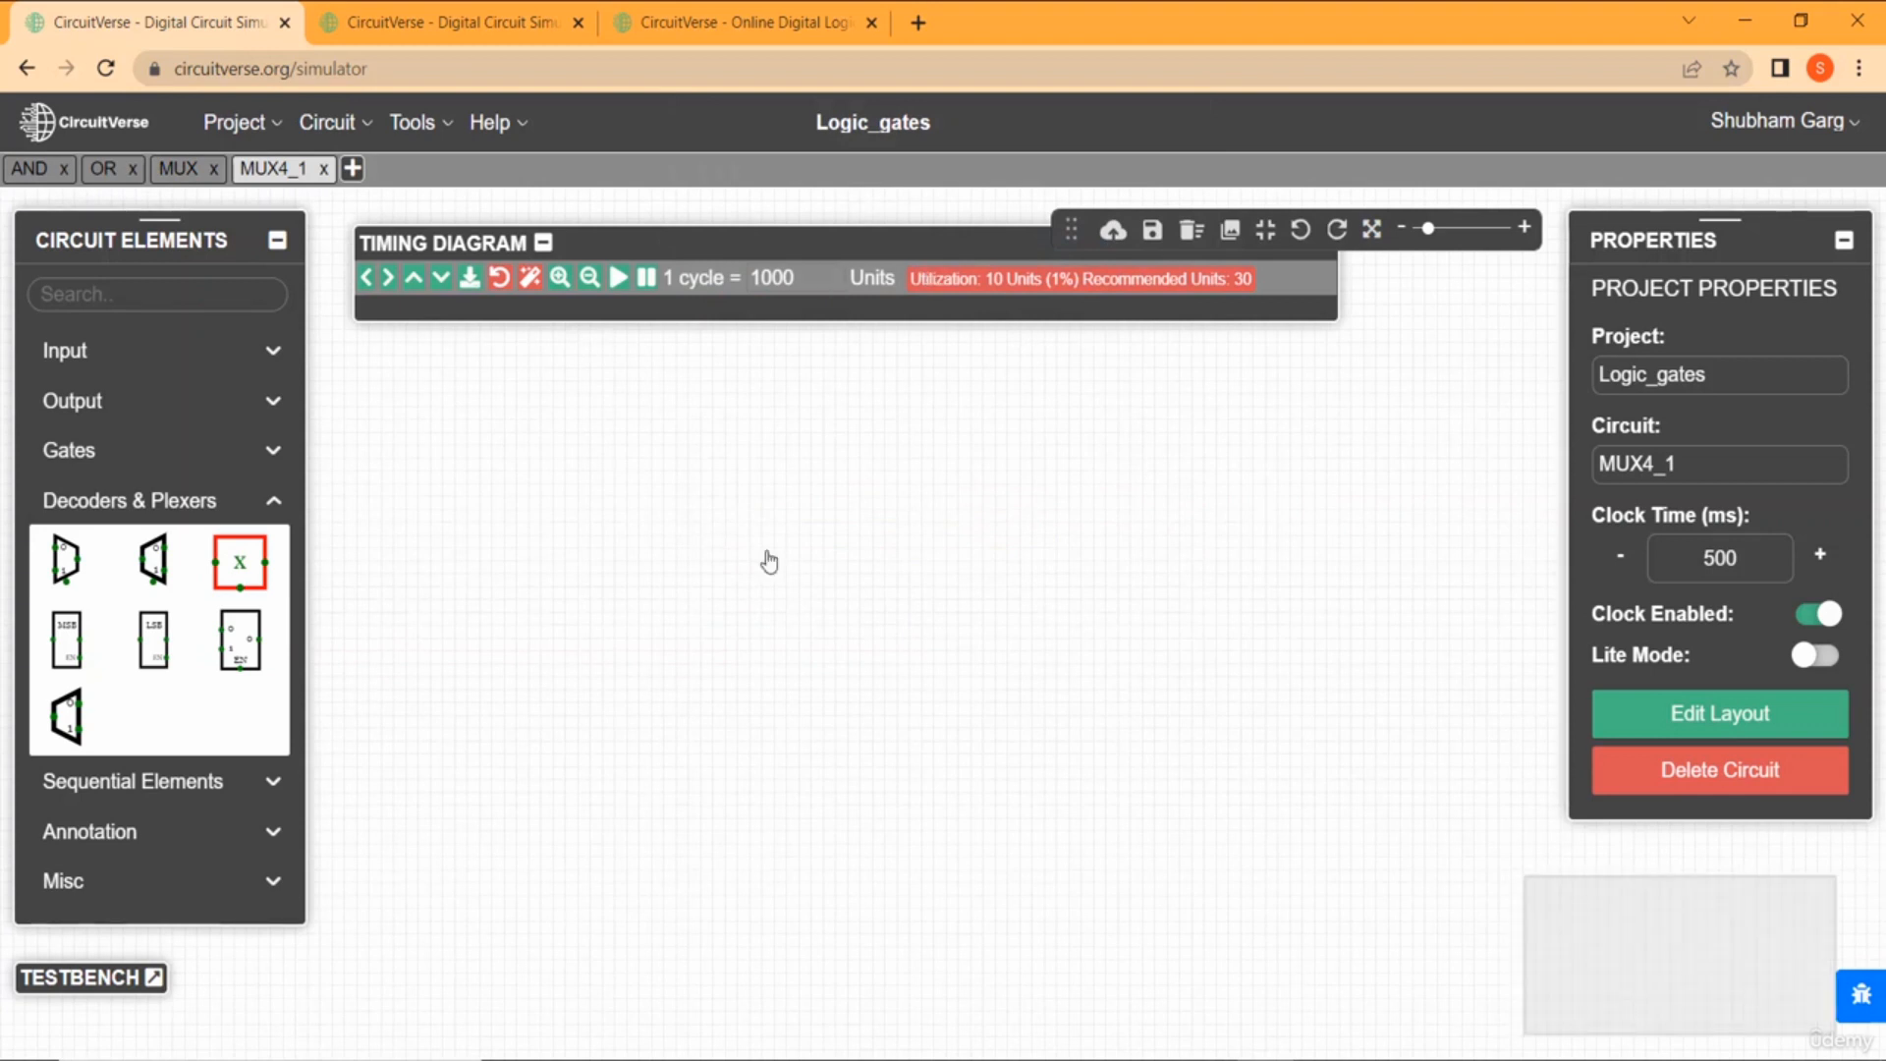
Place a multiplexer near the middle of the MUX4_1 canvas and set its bit width to 2.
{"action": "left_click", "coordinate": [66, 560]}
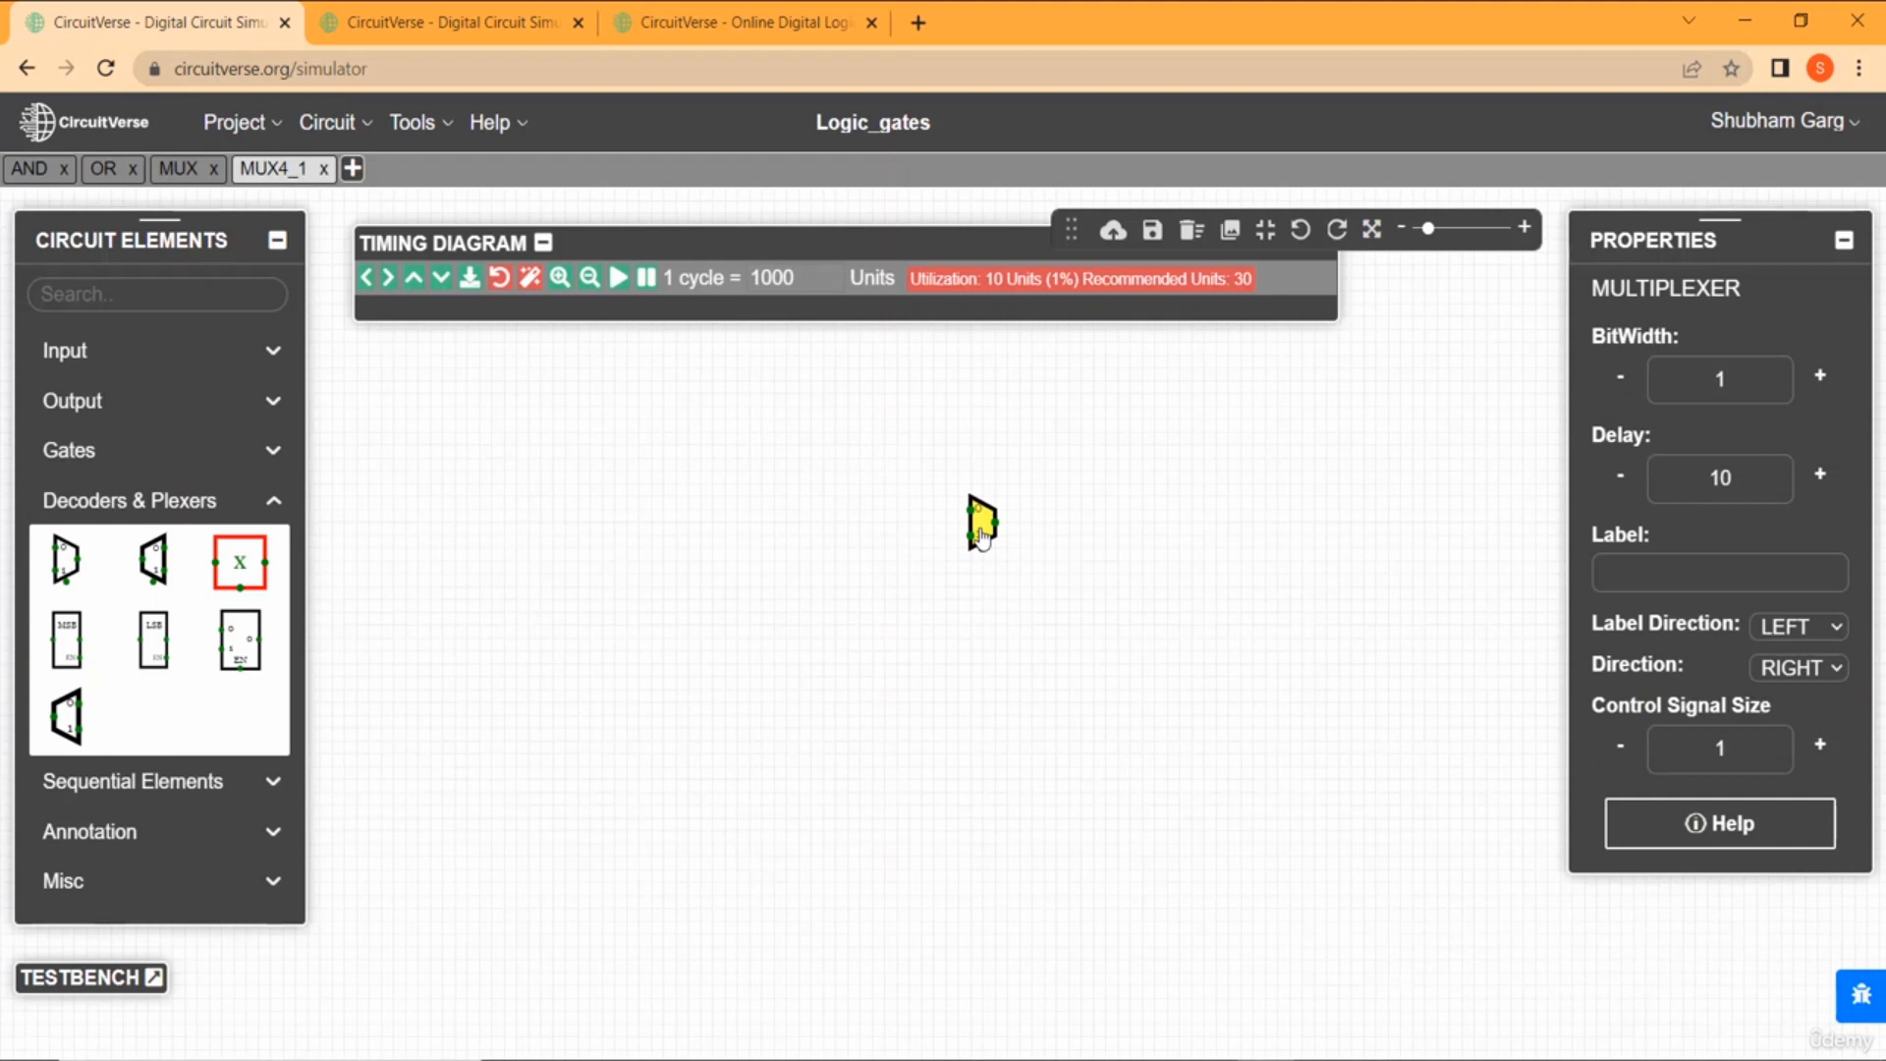
{"action": "left_click", "coordinate": [982, 535]}
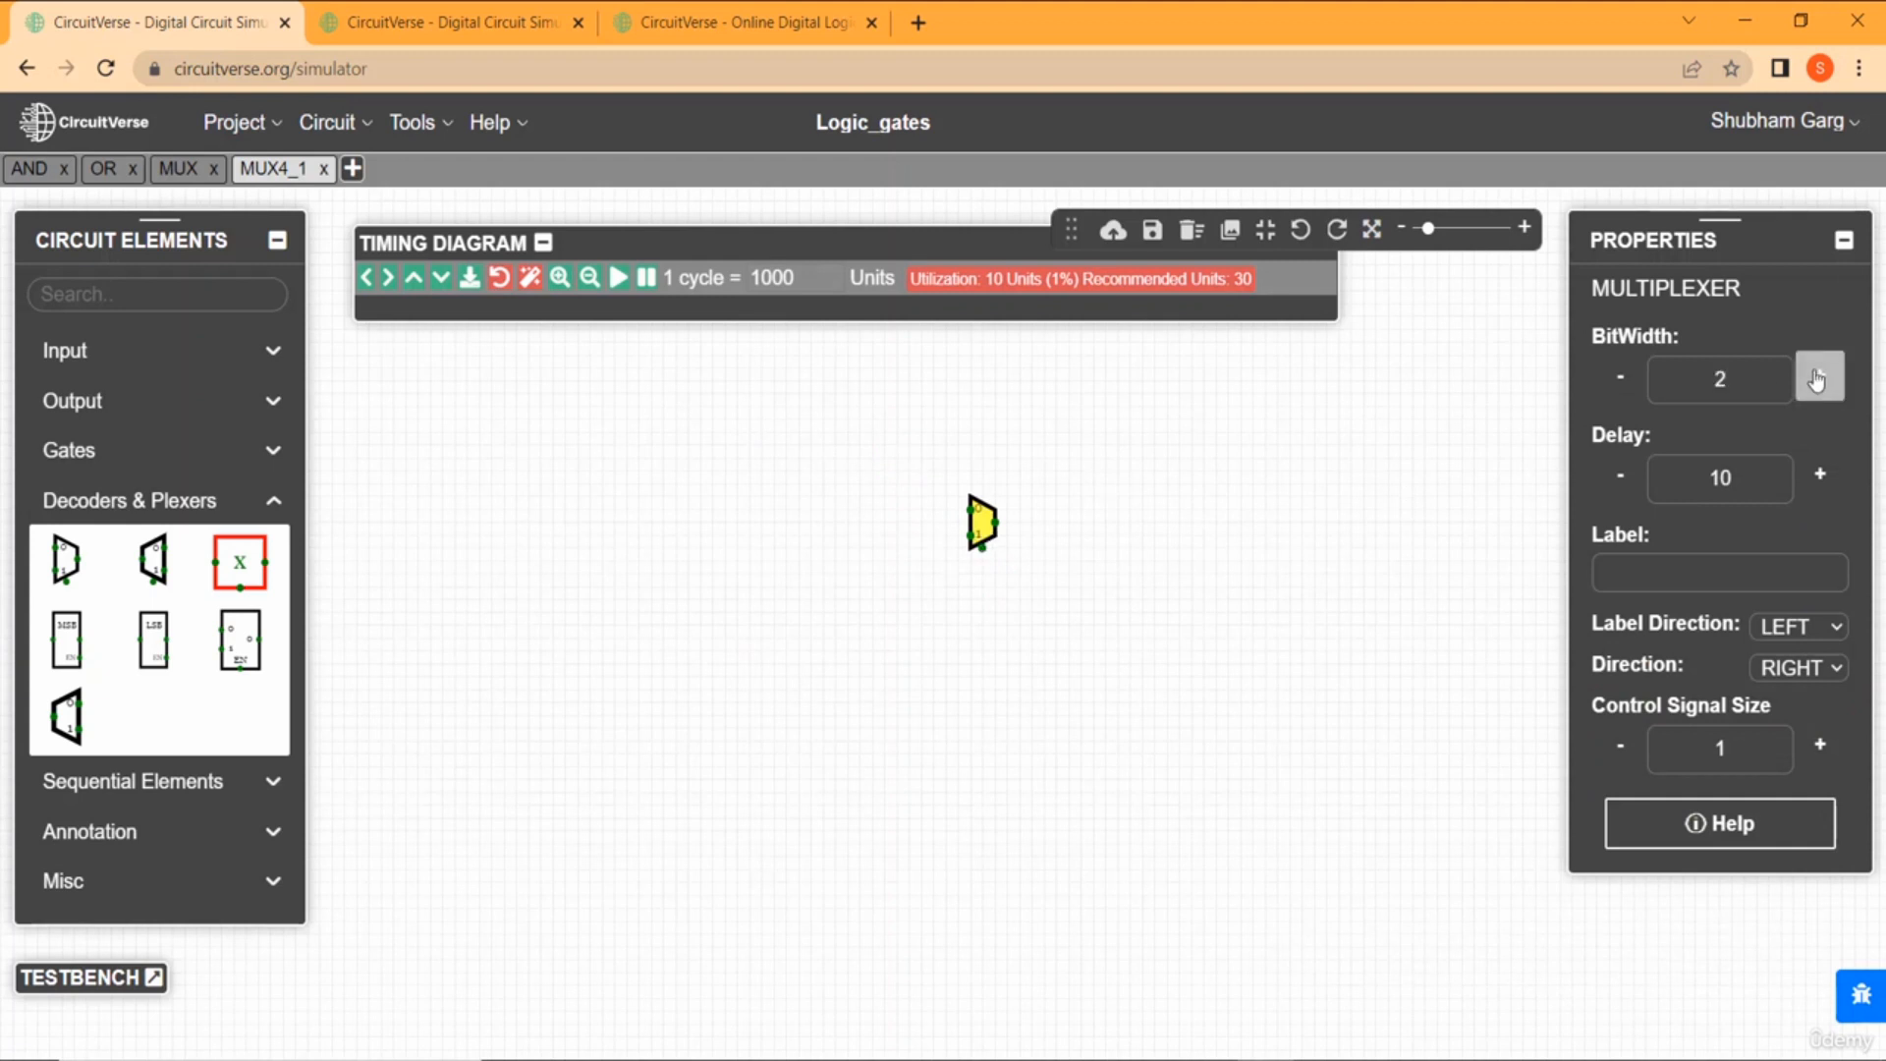
{"action": "left_click", "coordinate": [1045, 682]}
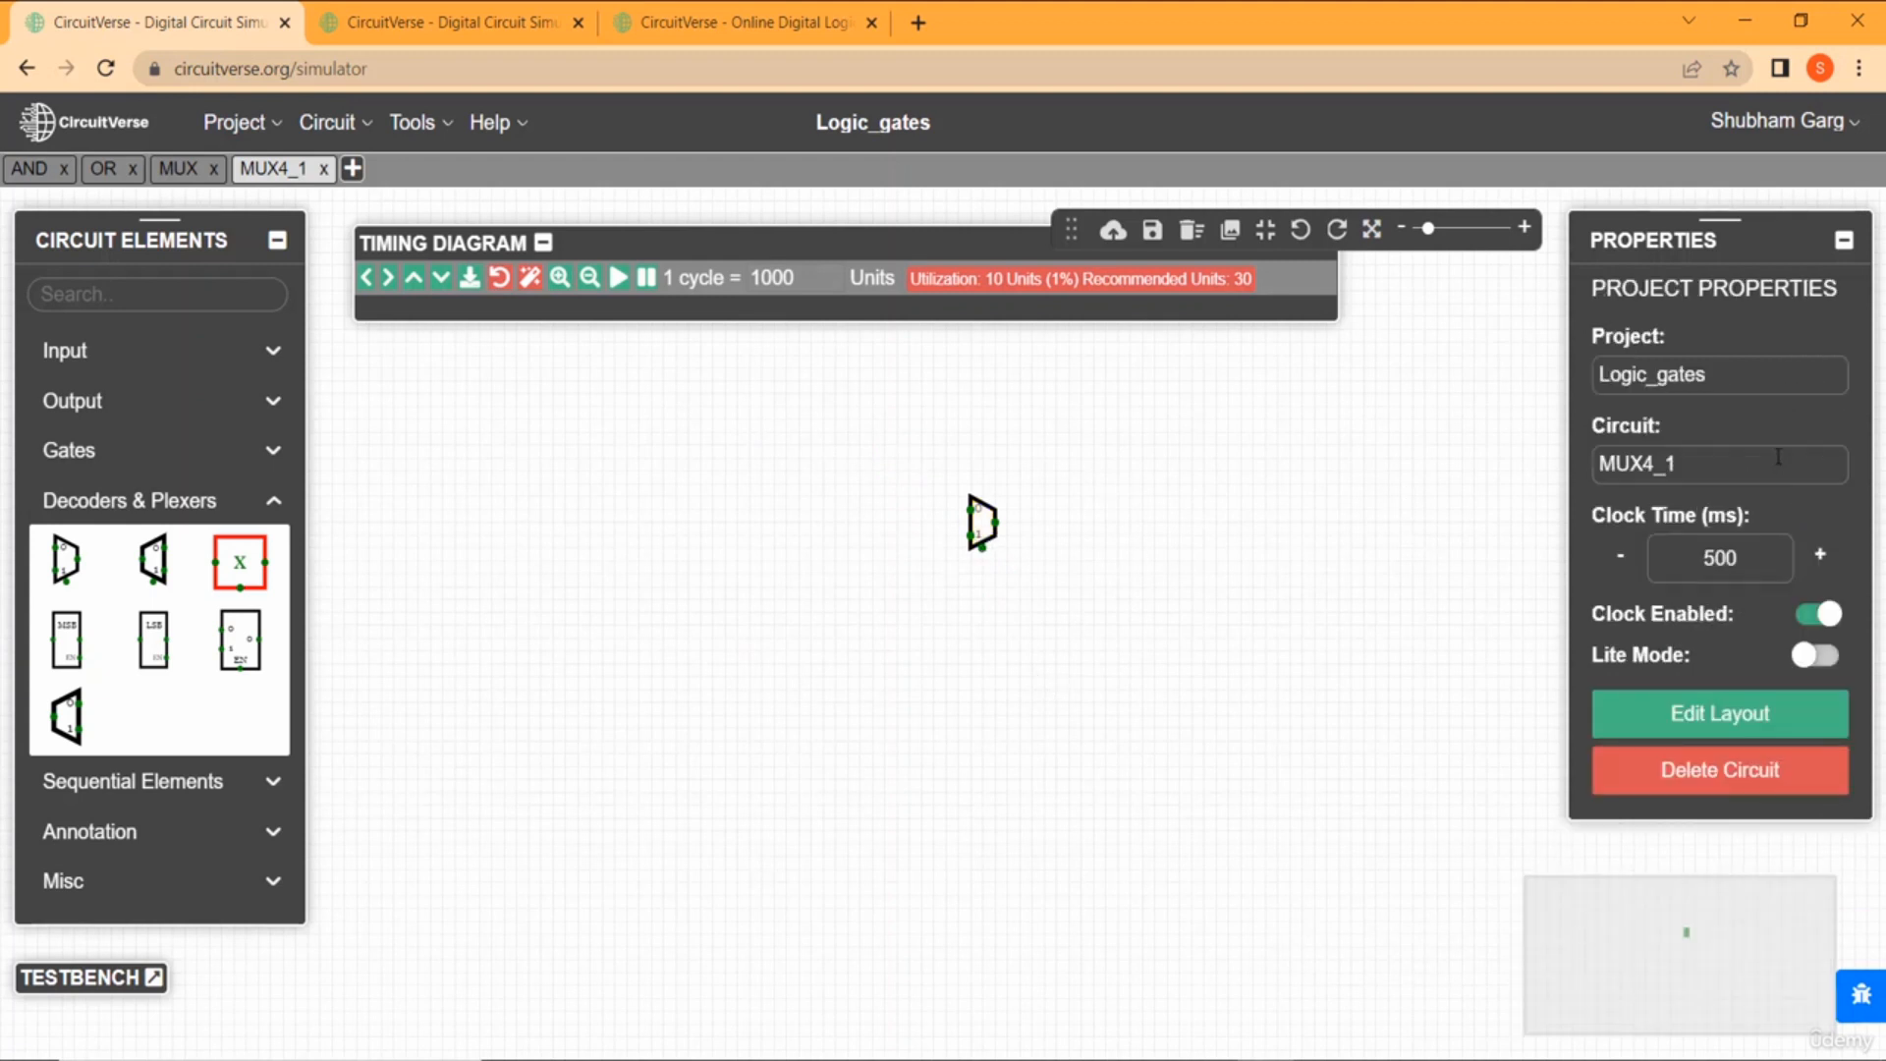
{"action": "left_click", "coordinate": [978, 522]}
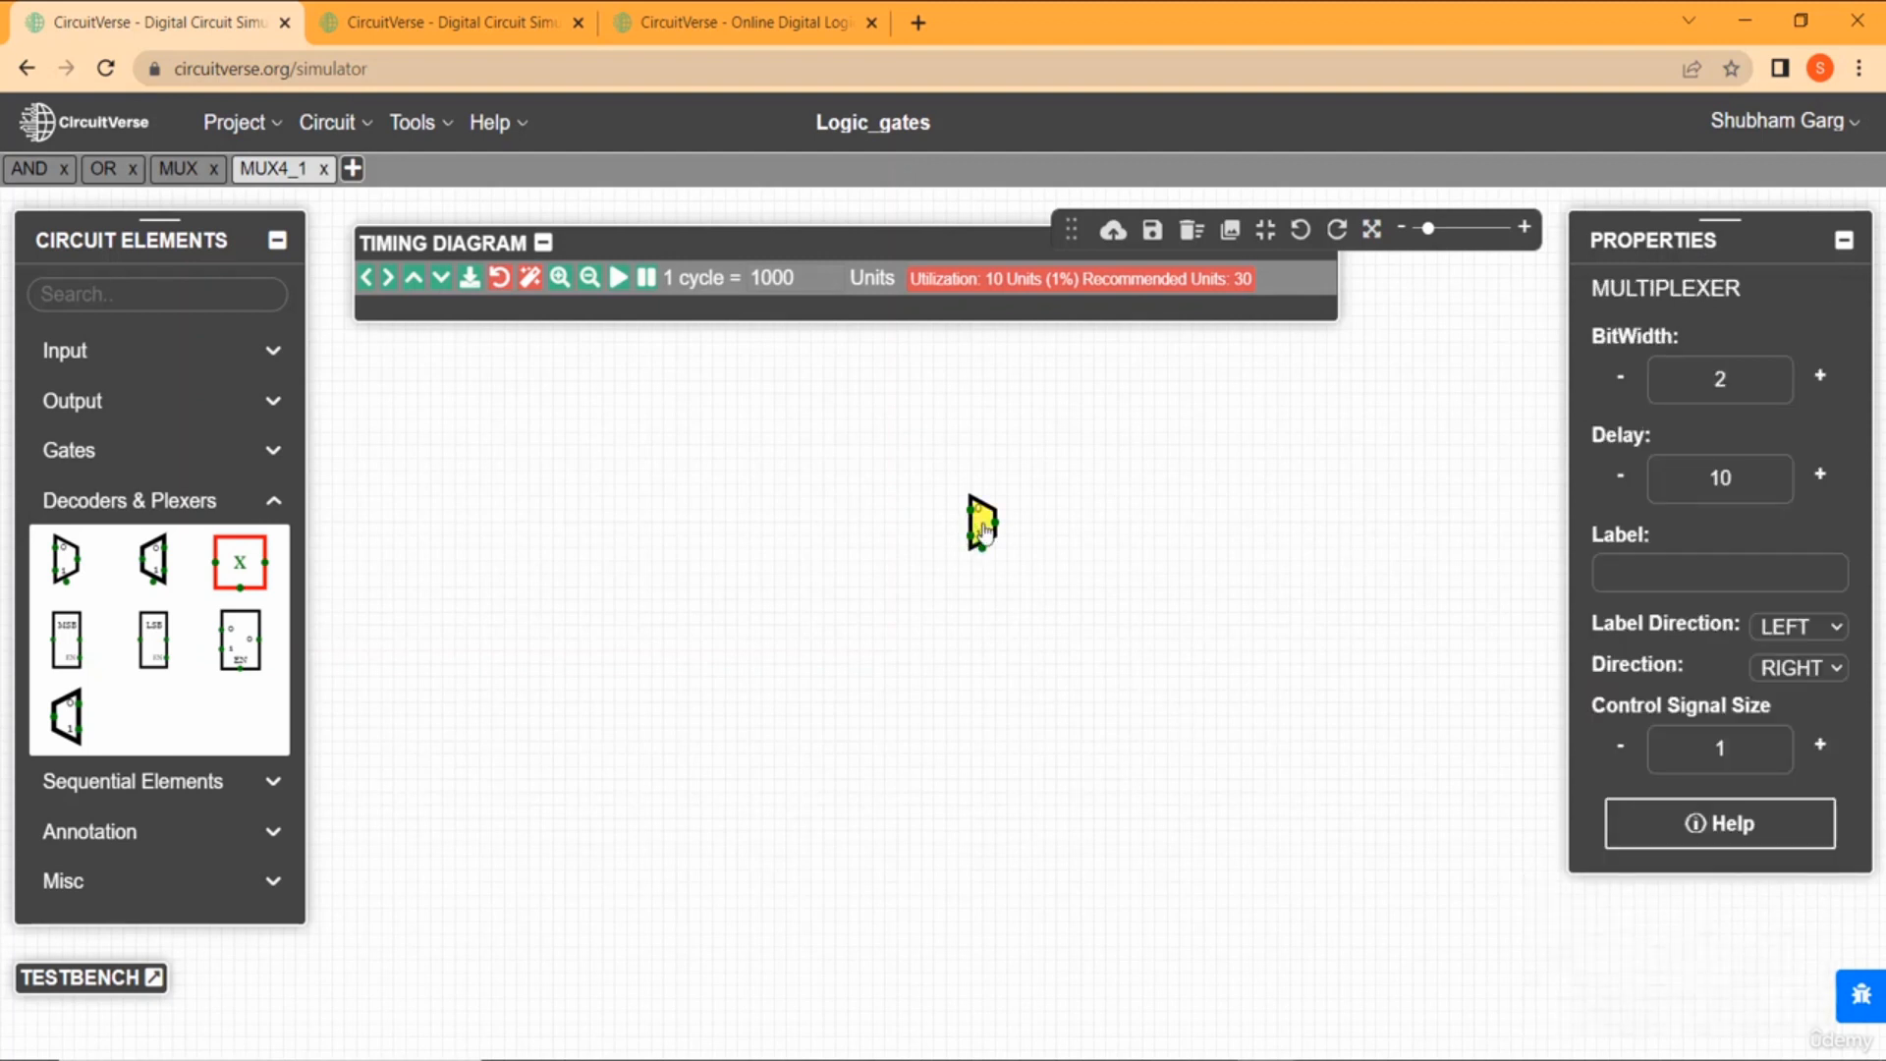
{"action": "left_click", "coordinate": [1279, 650]}
Set the multiplexer's control signal size to 2 and its bit width to 1.
{"action": "left_click", "coordinate": [990, 538]}
{"action": "left_click", "coordinate": [1819, 749]}
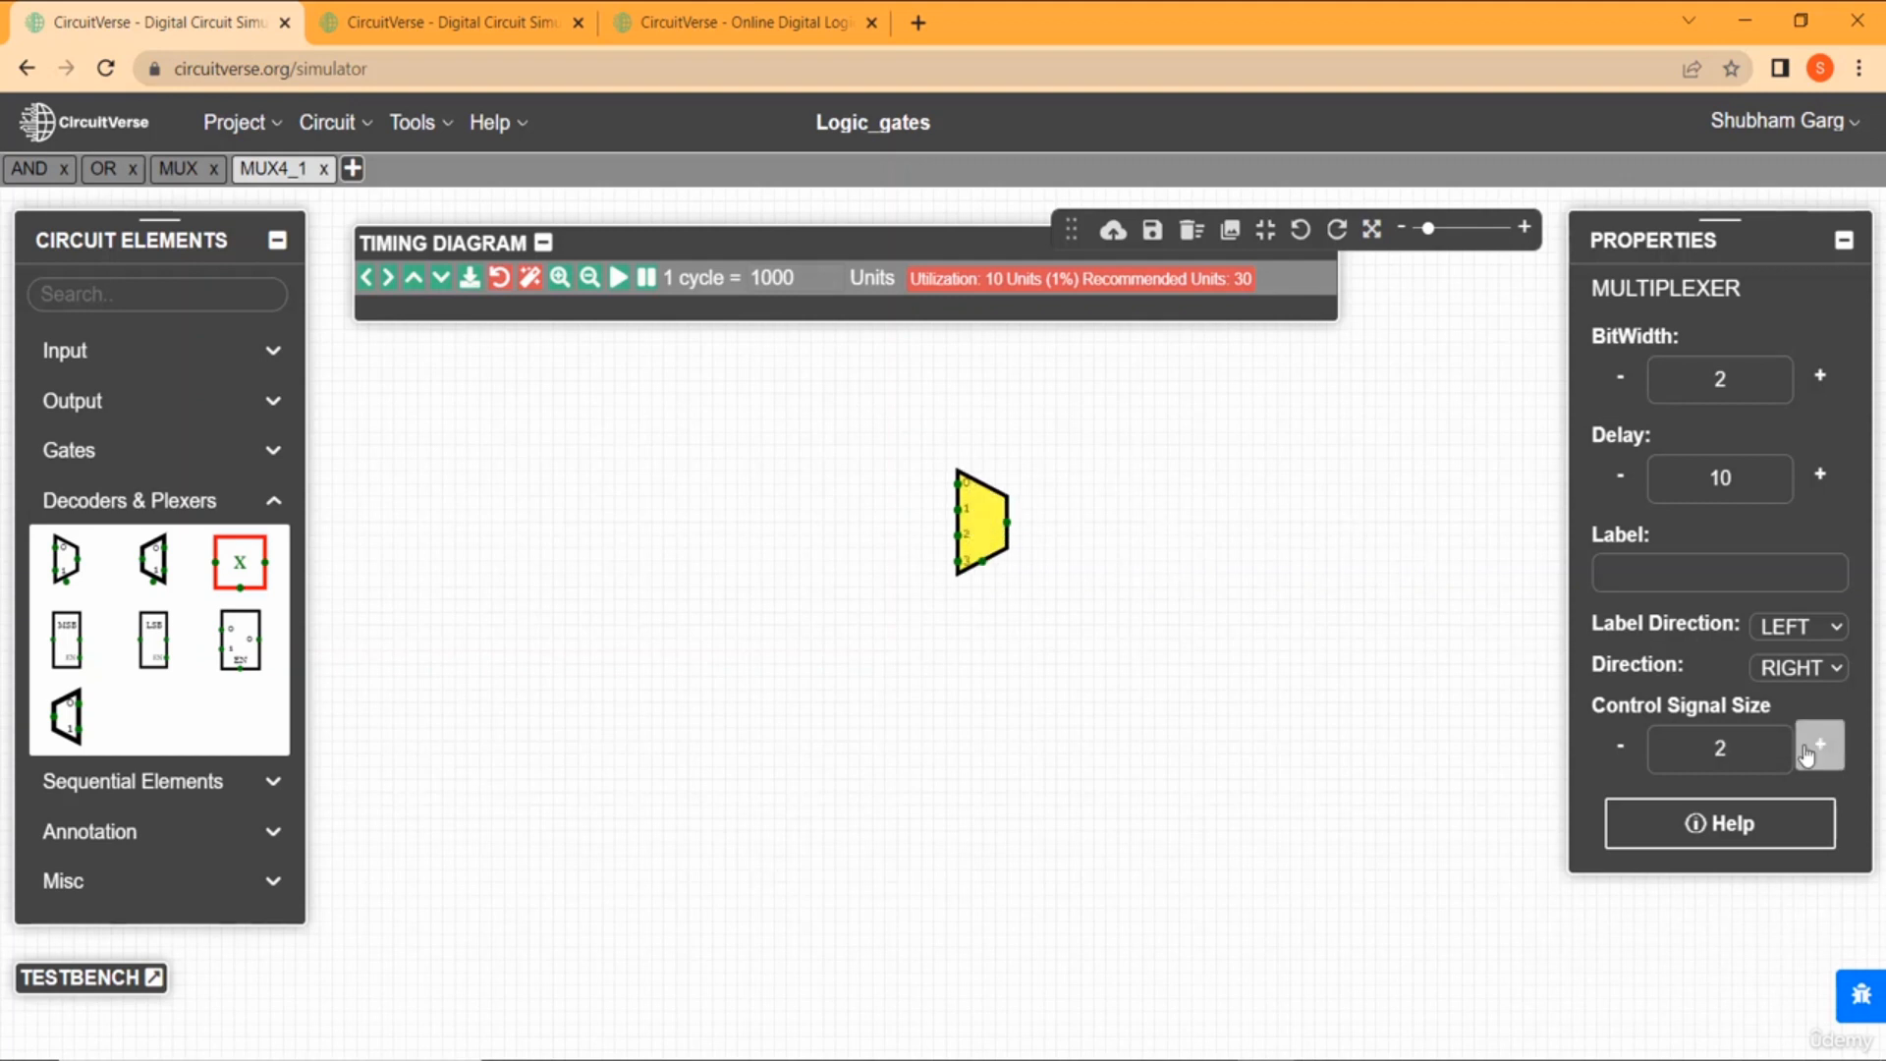
{"action": "left_click", "coordinate": [1623, 377]}
{"action": "left_click", "coordinate": [1220, 609]}
{"action": "left_click", "coordinate": [992, 525]}
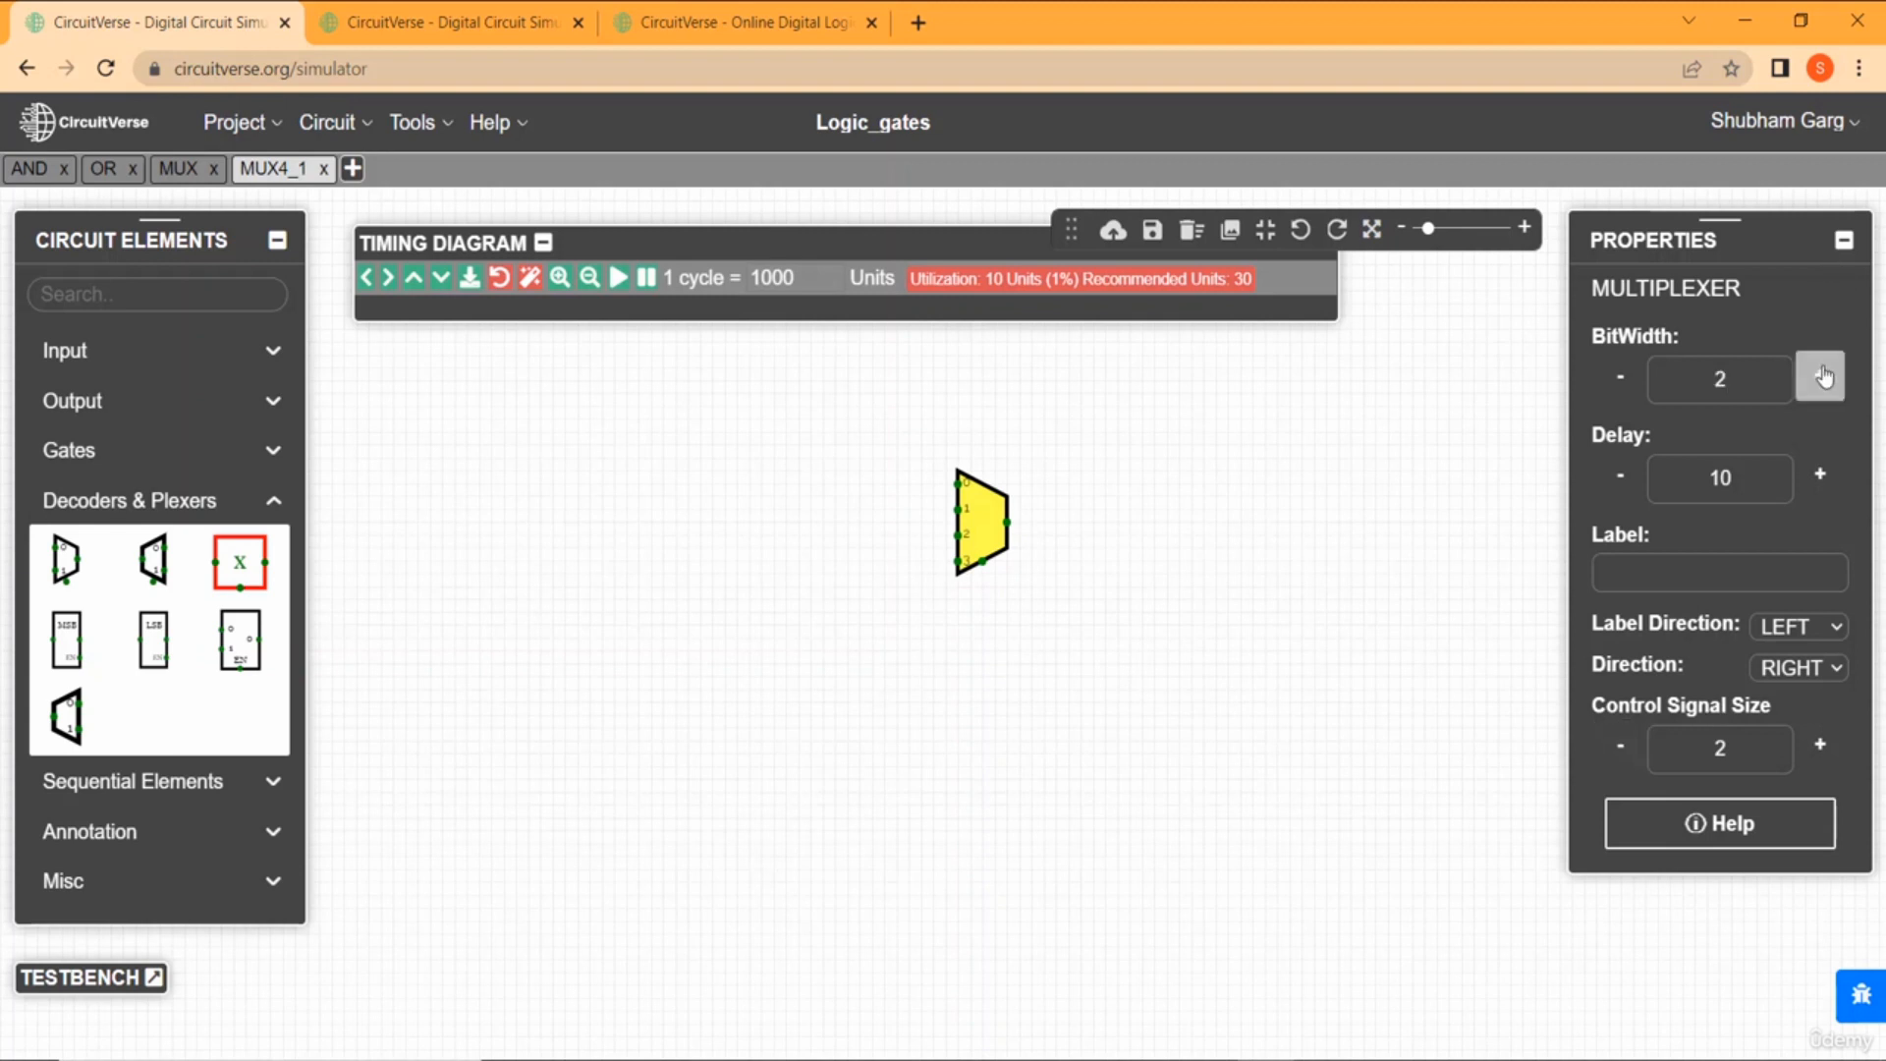
{"action": "left_click", "coordinate": [1621, 378]}
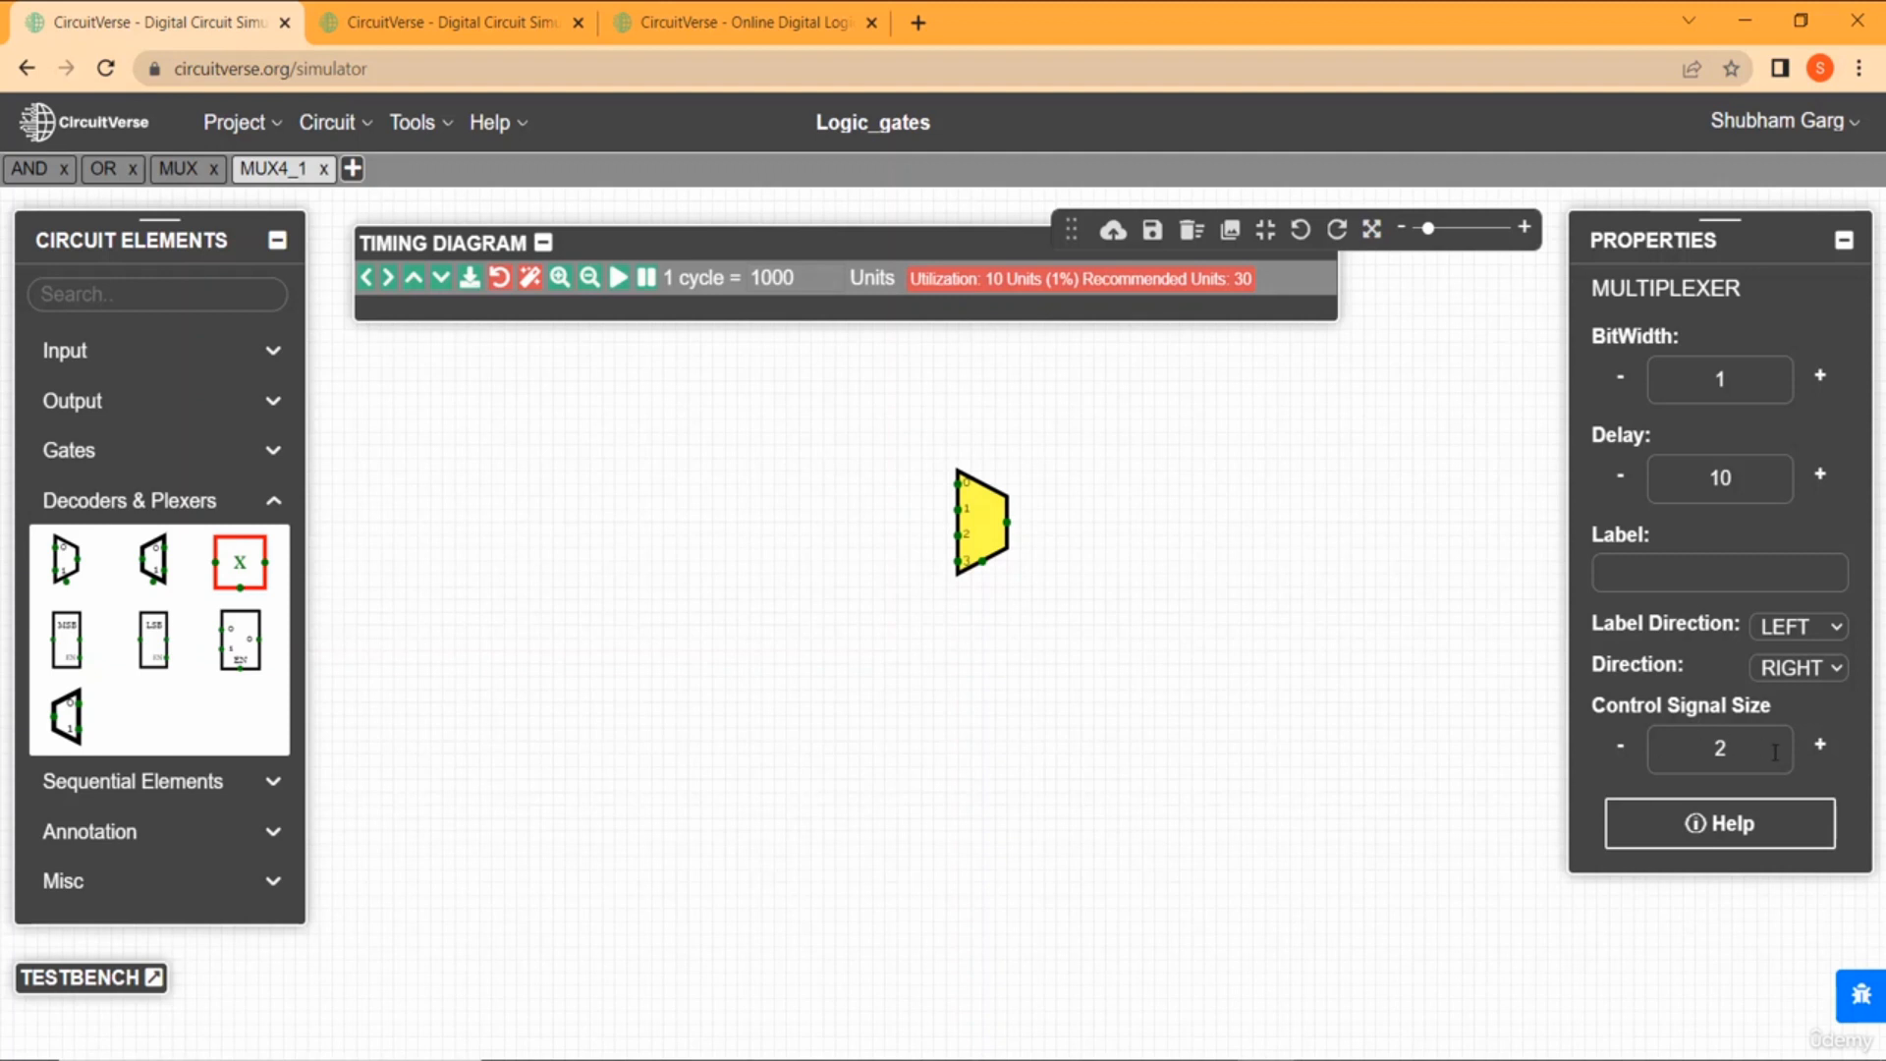
{"action": "left_click_drag", "start_coordinate": [1775, 752], "coordinate": [1673, 738]}
{"action": "left_click", "coordinate": [1274, 634]}
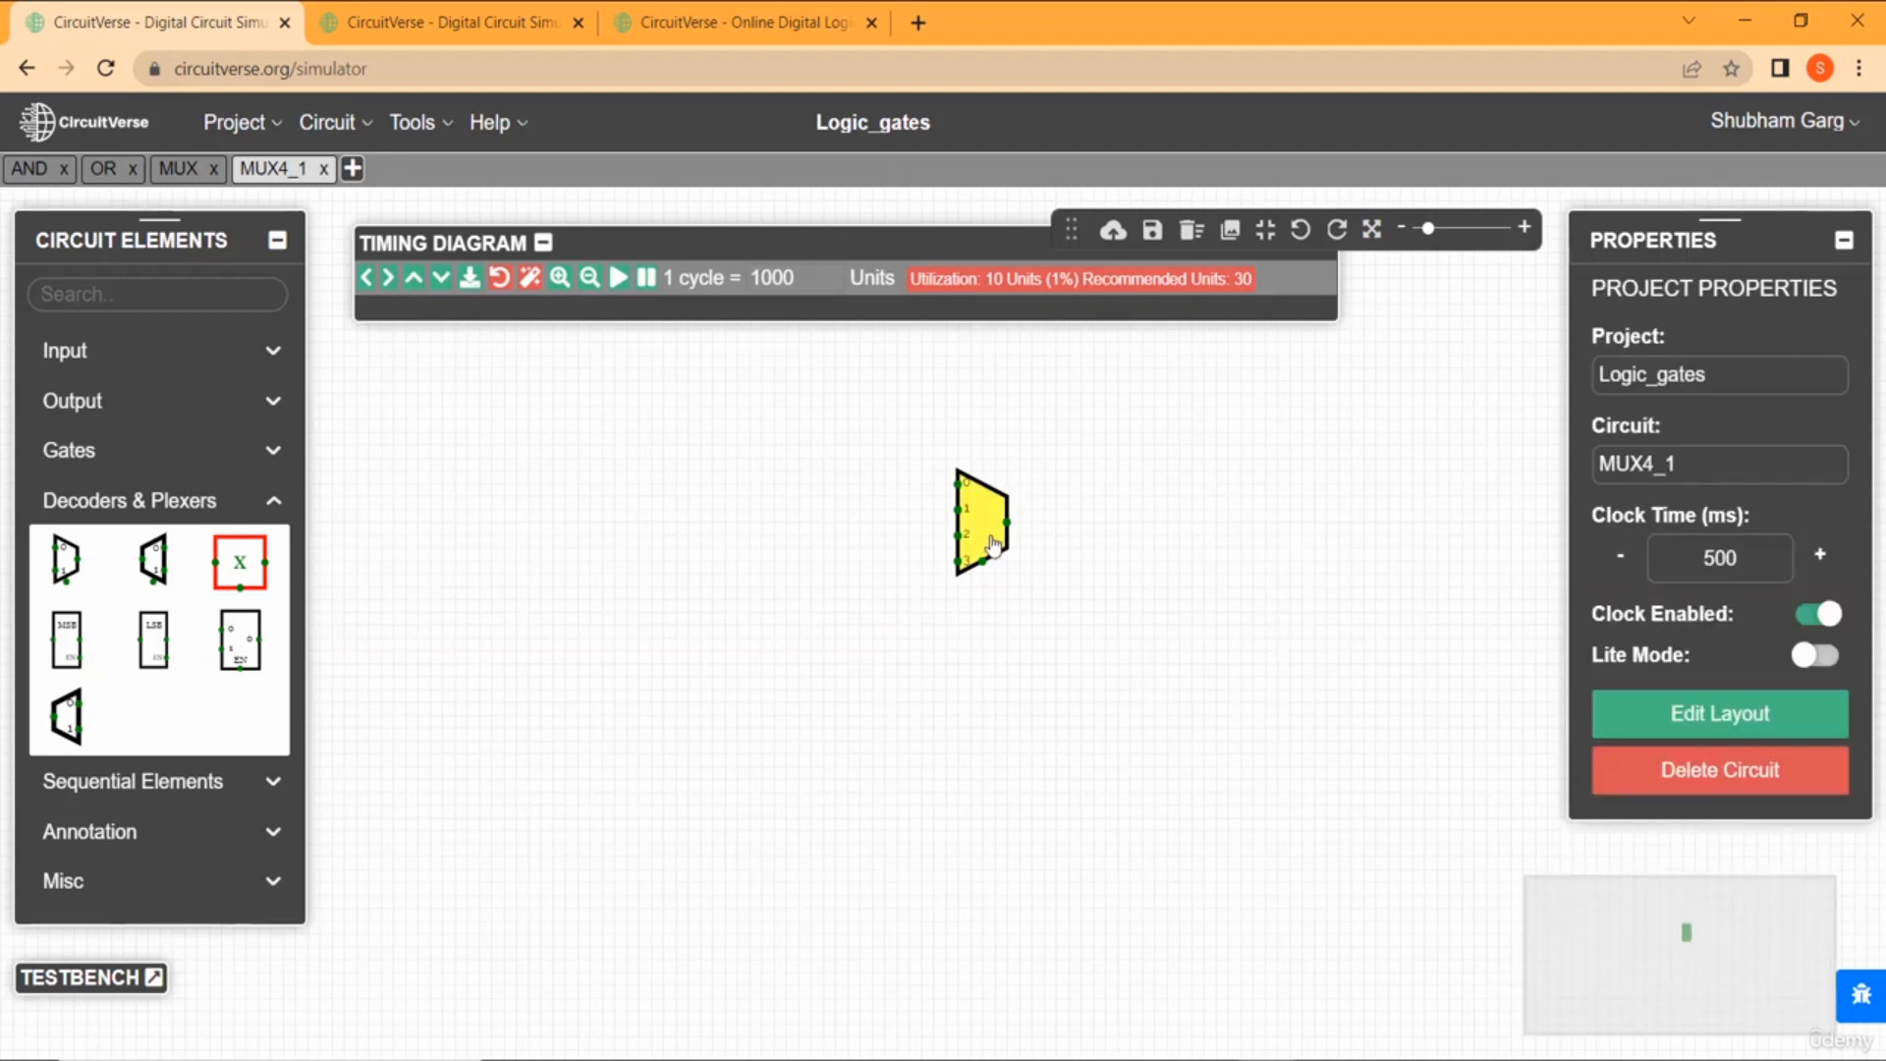
Add a 1-bit input level with the multiplexer's data input 0 and wire the two together.
{"action": "left_click", "coordinate": [197, 354]}
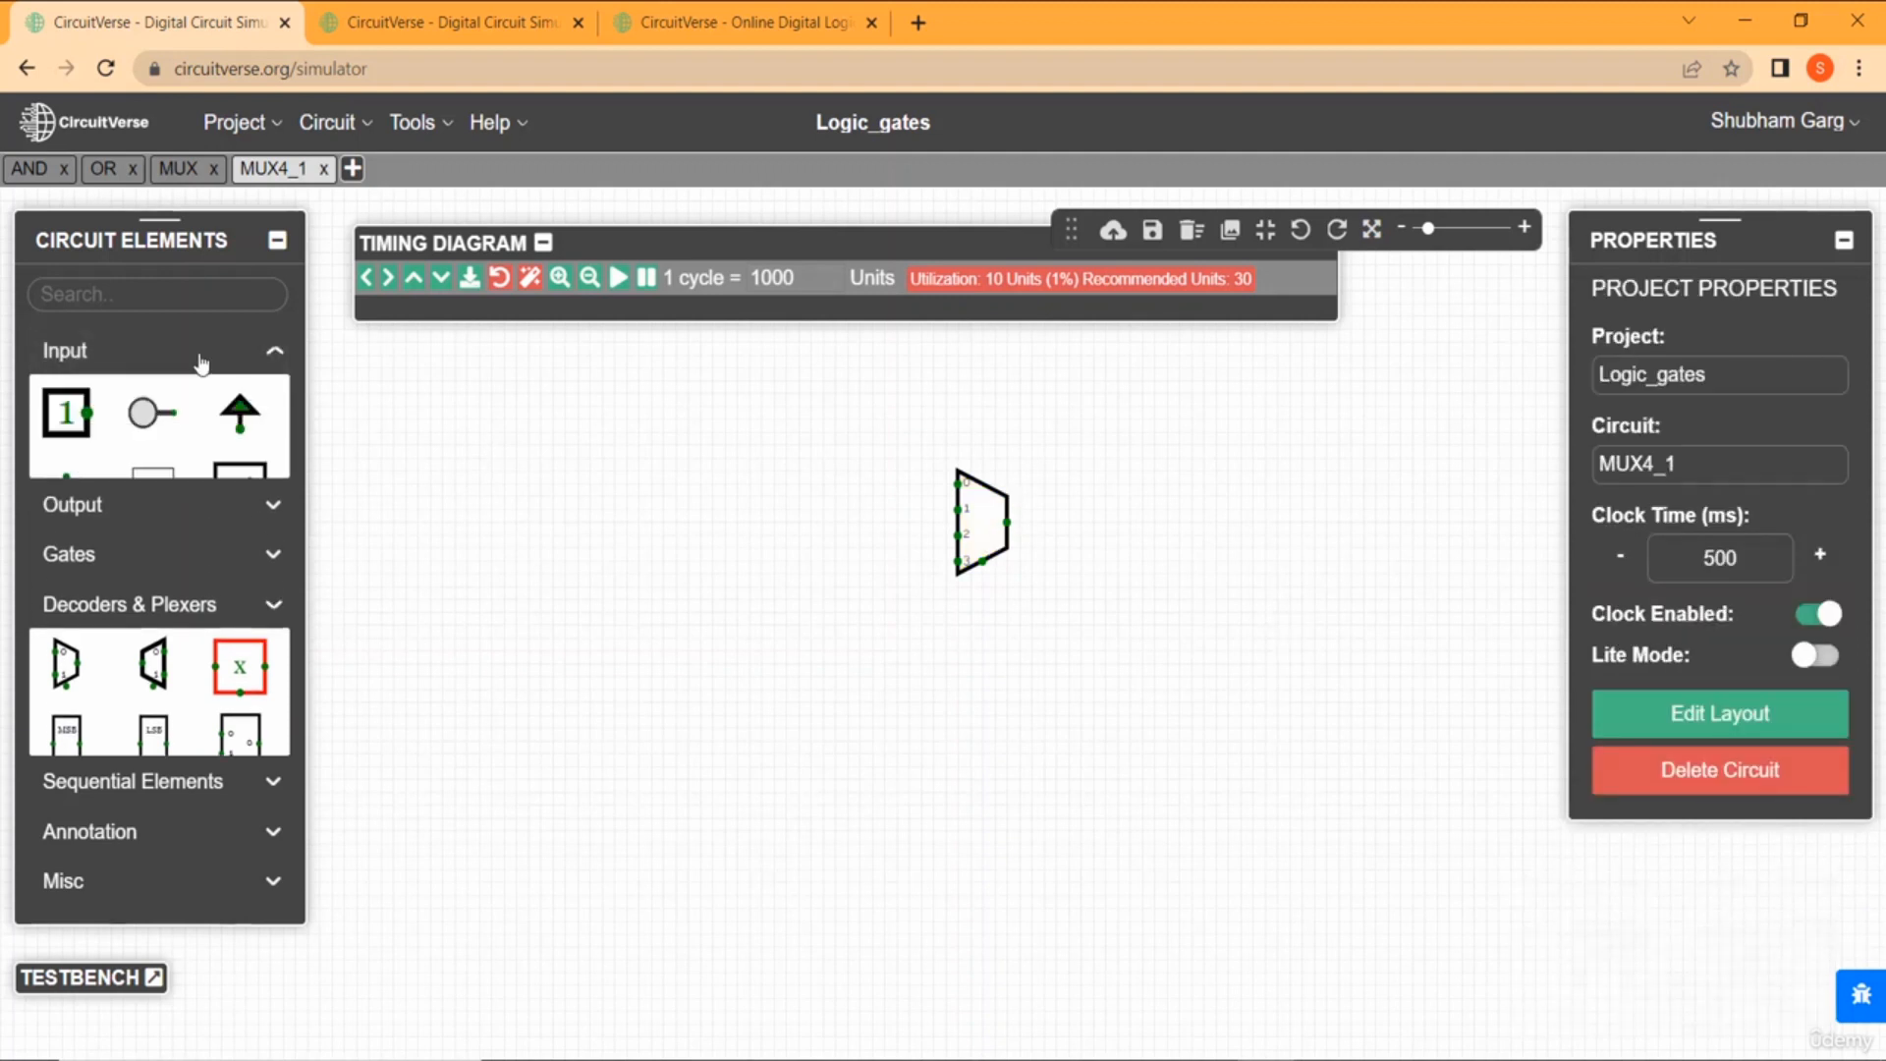
{"action": "left_click", "coordinate": [65, 412]}
{"action": "left_click_drag", "start_coordinate": [751, 483], "coordinate": [798, 483]}
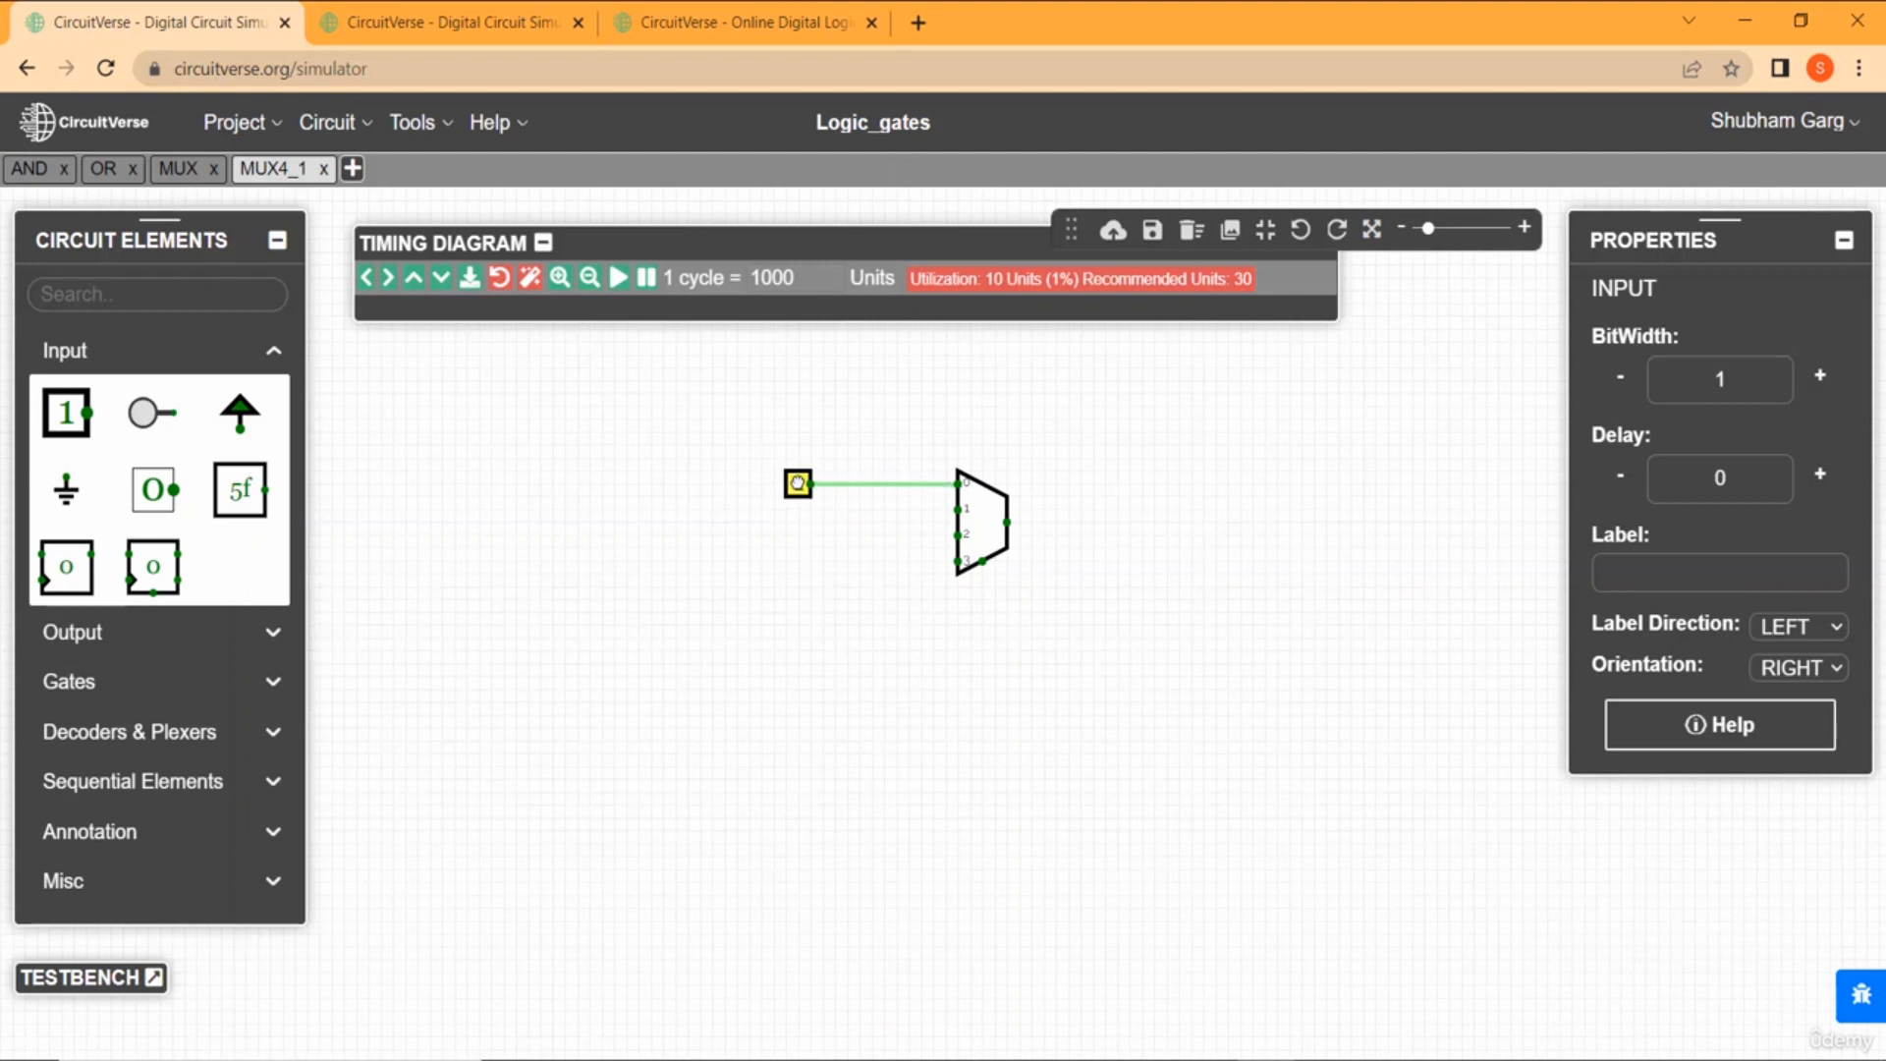
Set the first multiplexer input to 1, then add a second input wired to data pin 1 and set it to 1.
{"action": "left_click", "coordinate": [798, 483]}
{"action": "left_click", "coordinate": [66, 413]}
{"action": "left_click_drag", "start_coordinate": [949, 511], "coordinate": [798, 510]}
{"action": "left_click", "coordinate": [797, 510]}
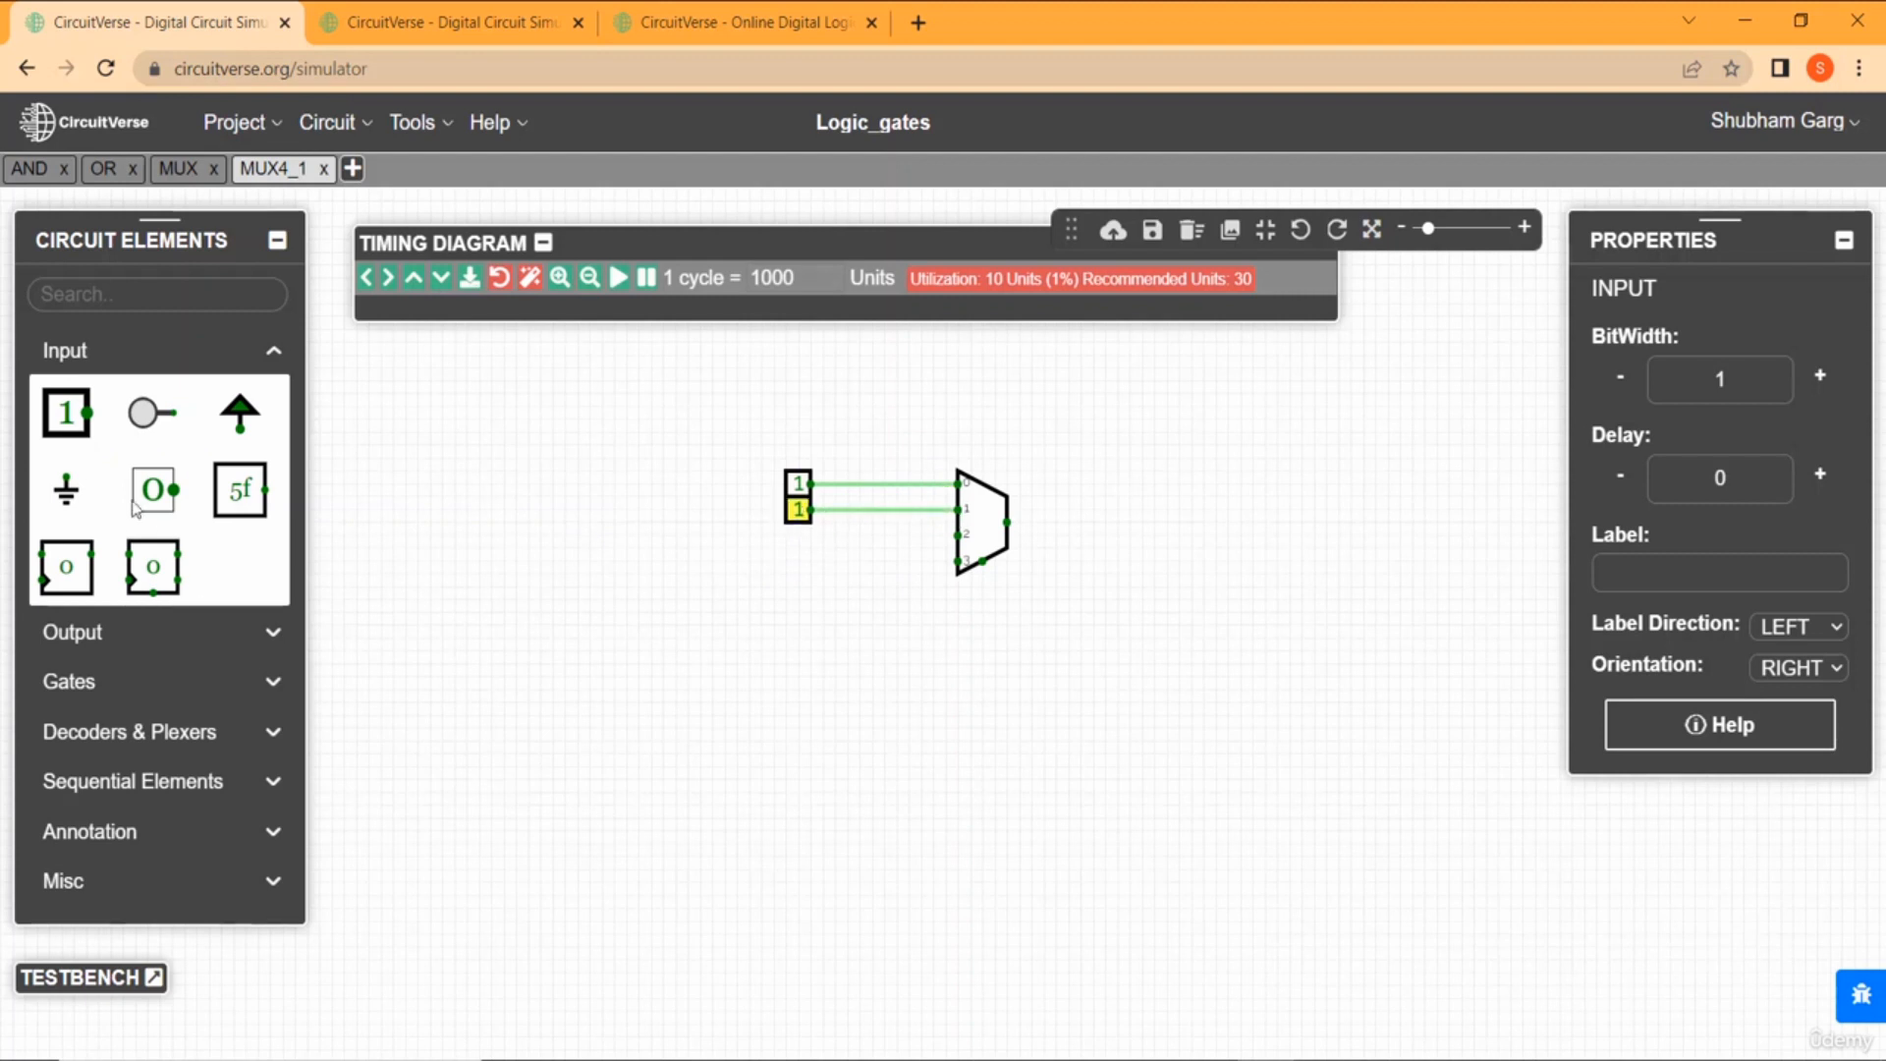
Add two more inputs wired to multiplexer data pins 2 and 3, leaving the third at 0 and setting the fourth to 1.
{"action": "left_click", "coordinate": [66, 413]}
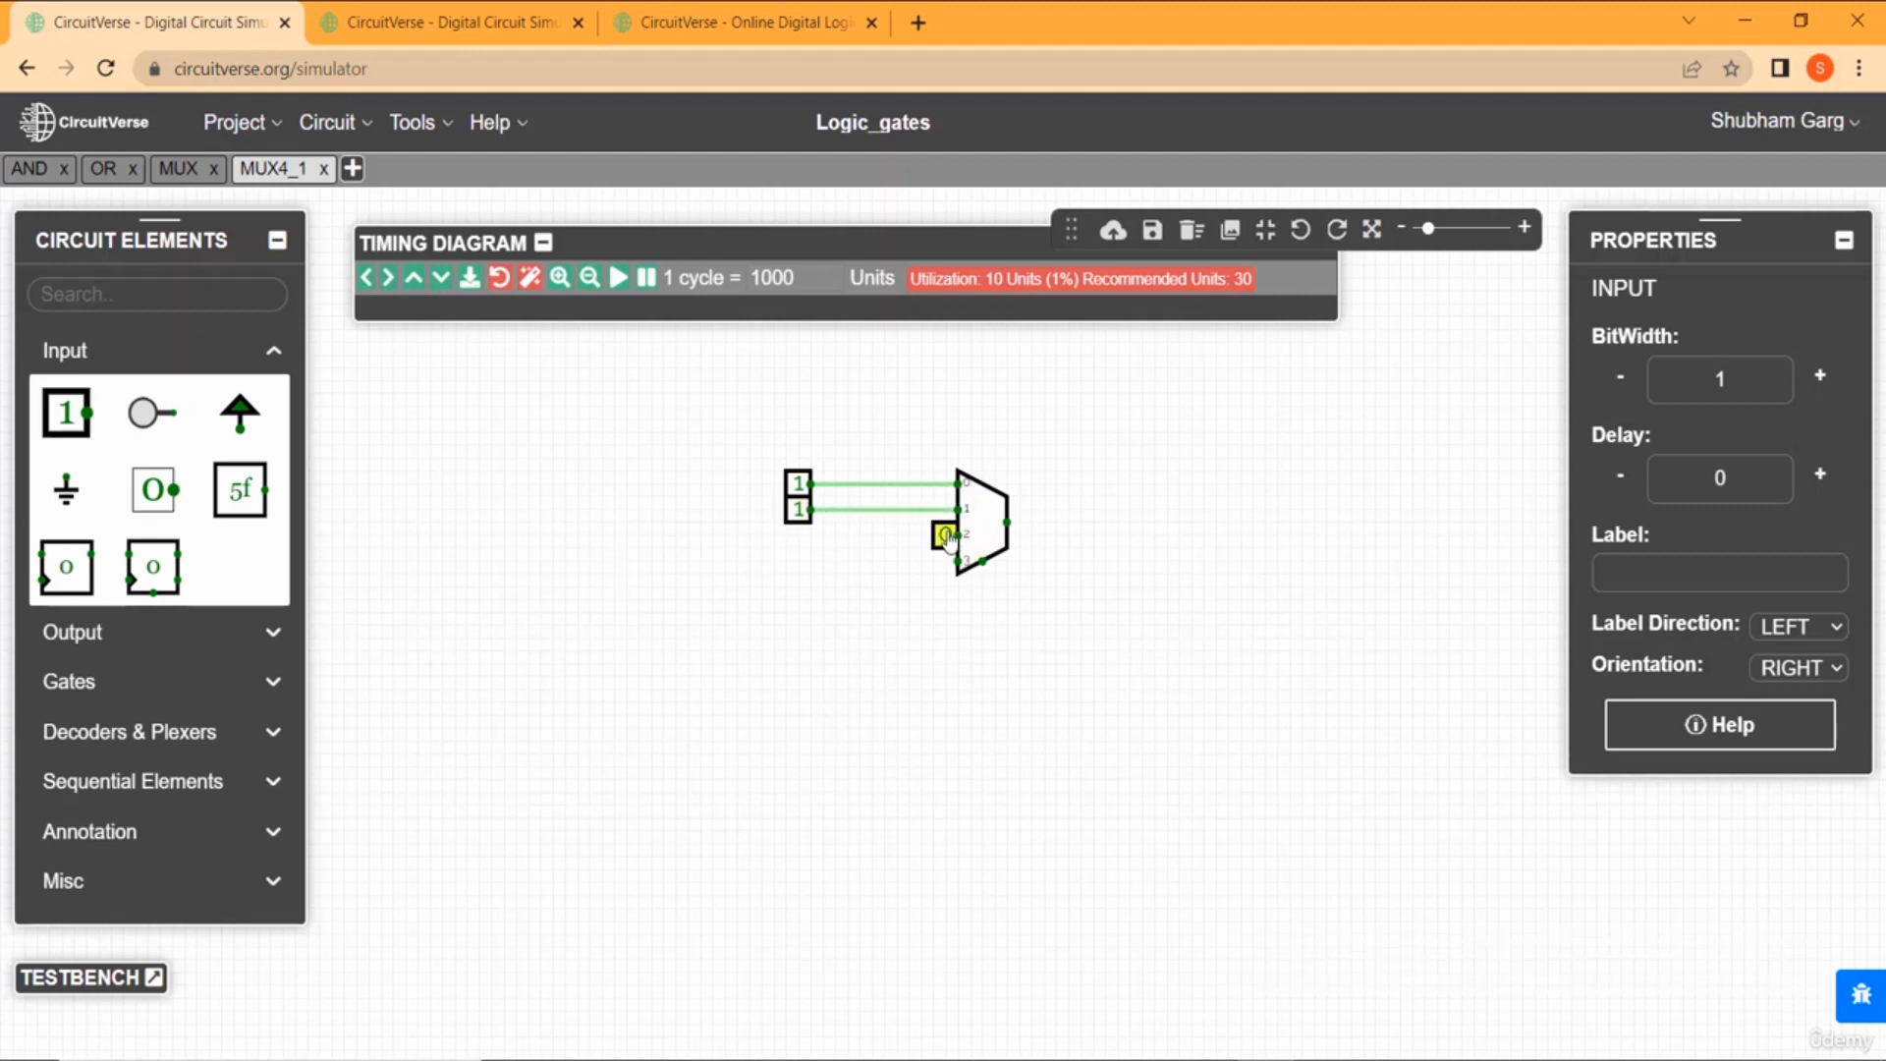
{"action": "left_click_drag", "start_coordinate": [947, 539], "coordinate": [796, 536]}
{"action": "left_click", "coordinate": [66, 412]}
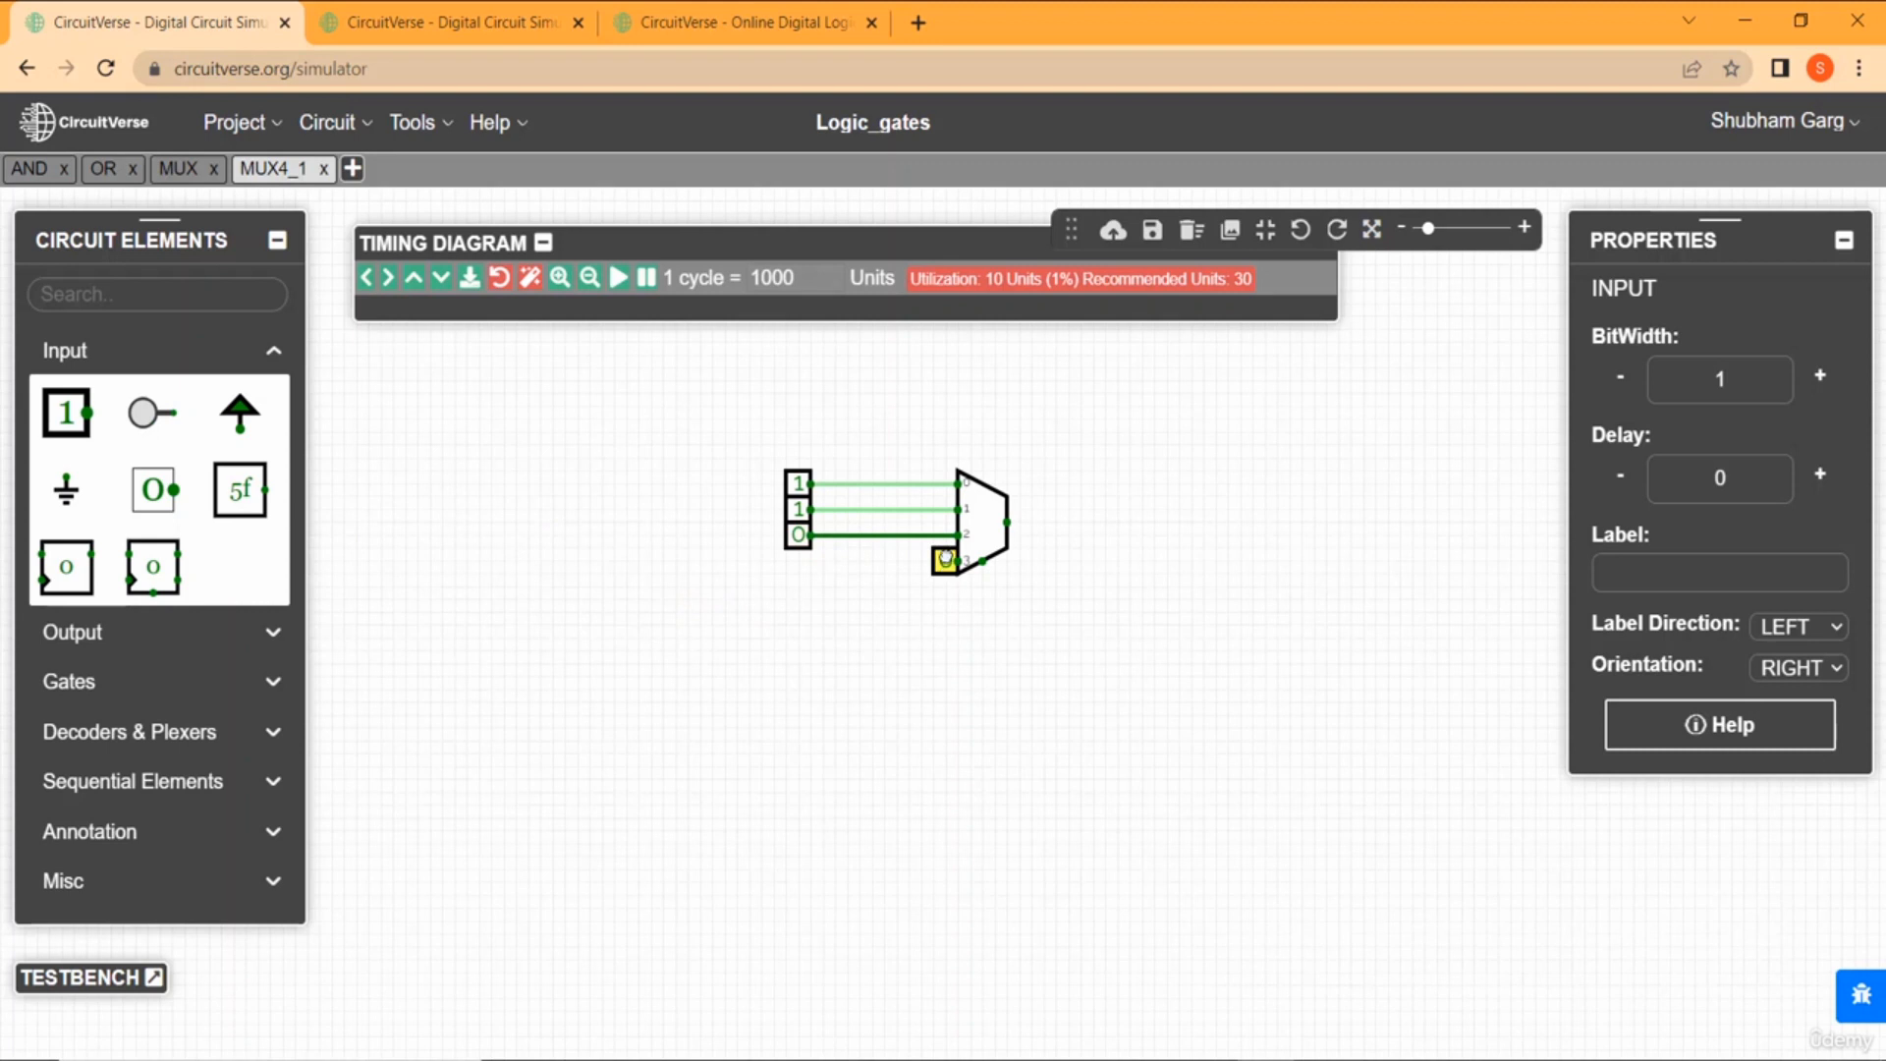
{"action": "left_click_drag", "start_coordinate": [948, 565], "coordinate": [801, 565]}
{"action": "left_click", "coordinate": [1031, 732]}
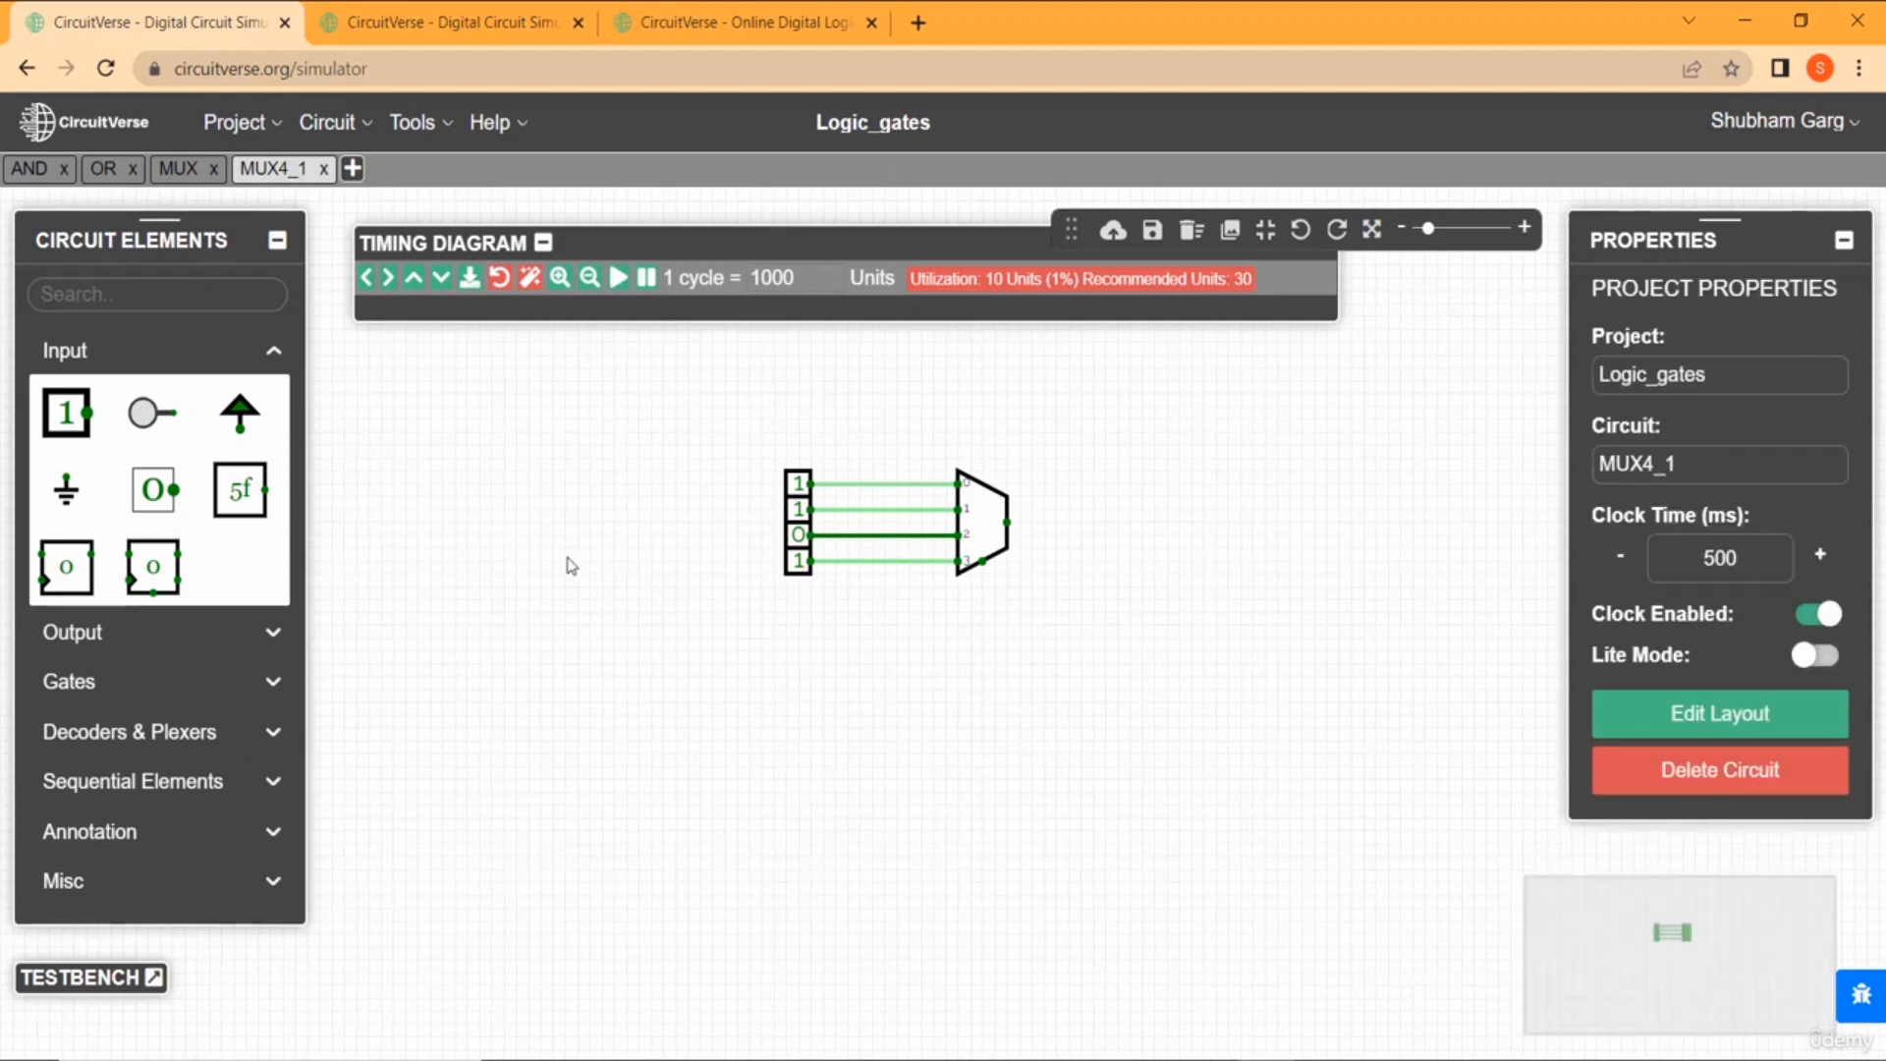
Add an upward-facing input below the multiplexer and wire it to the select pin.
{"action": "left_click", "coordinate": [66, 413]}
{"action": "key", "text": "Up"}
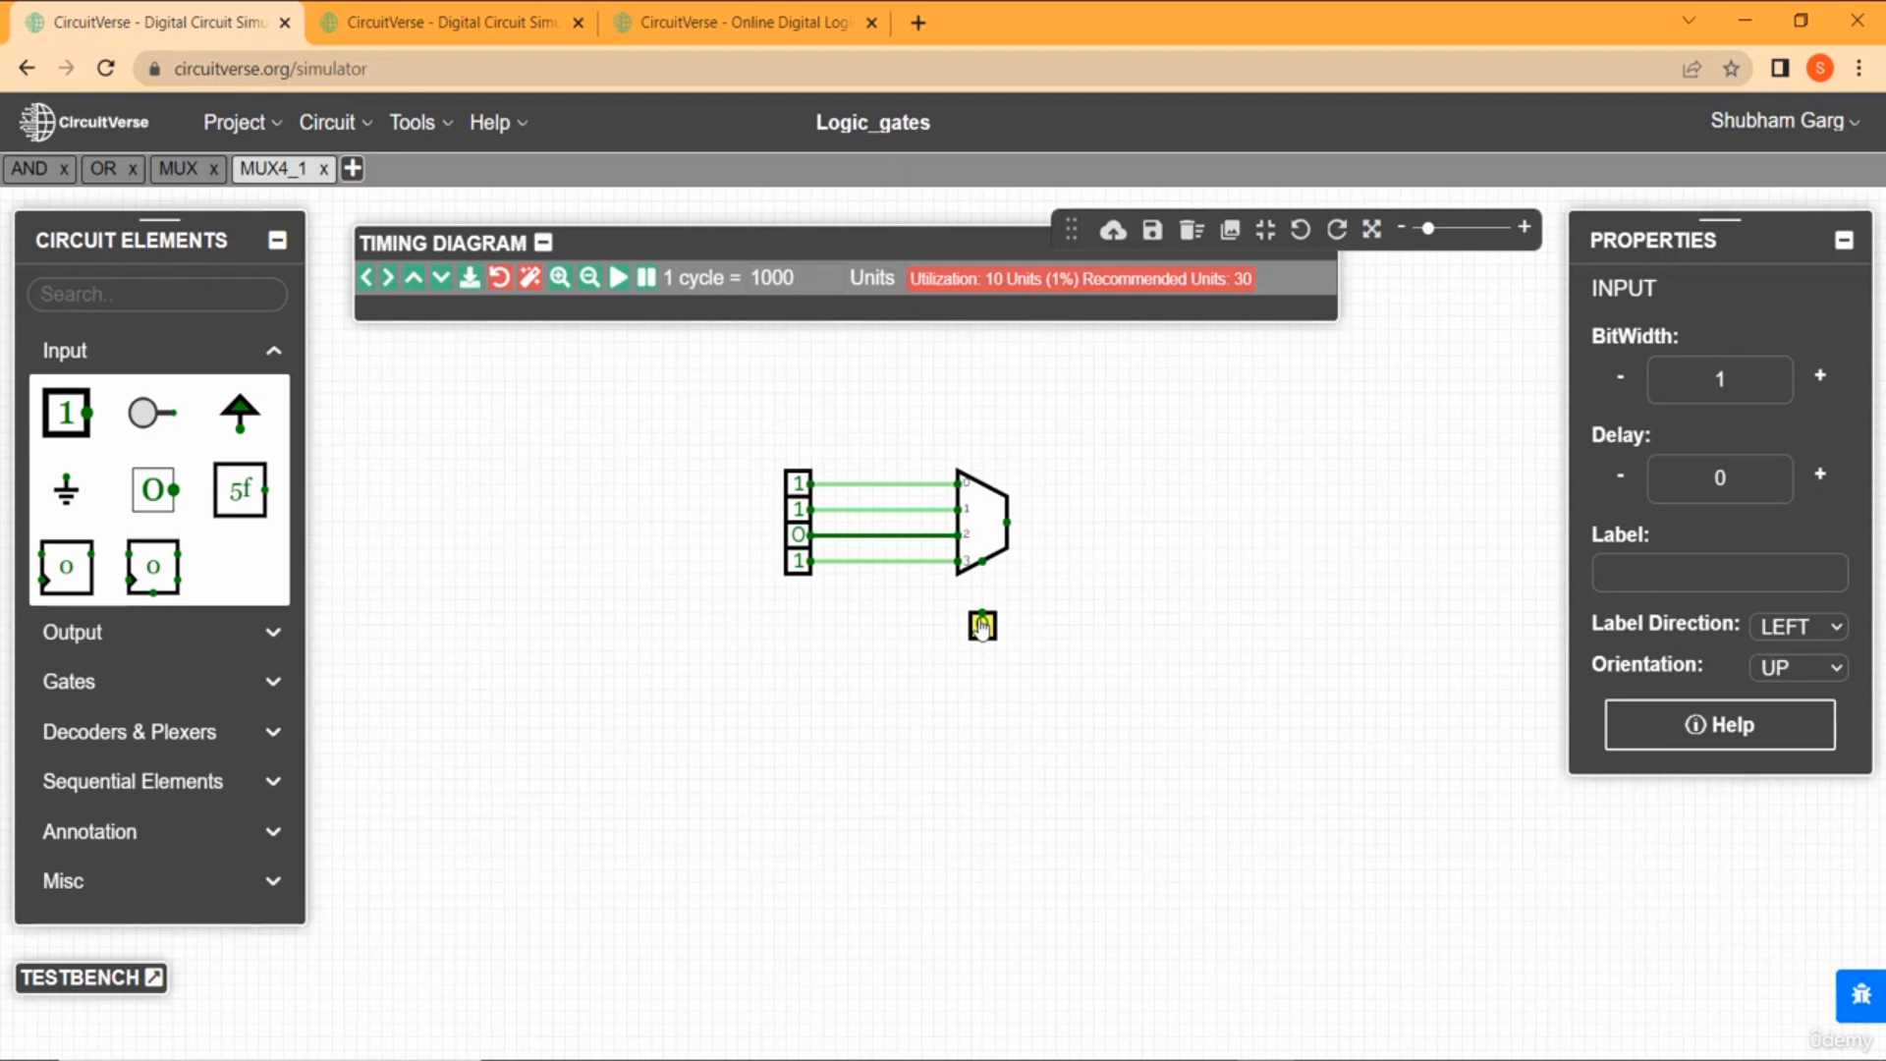
{"action": "mouse_move", "coordinate": [982, 629]}
{"action": "left_mouse_down"}
{"action": "mouse_move", "coordinate": [1014, 590]}
{"action": "mouse_move", "coordinate": [970, 572]}
{"action": "mouse_move", "coordinate": [979, 663]}
{"action": "left_mouse_up"}
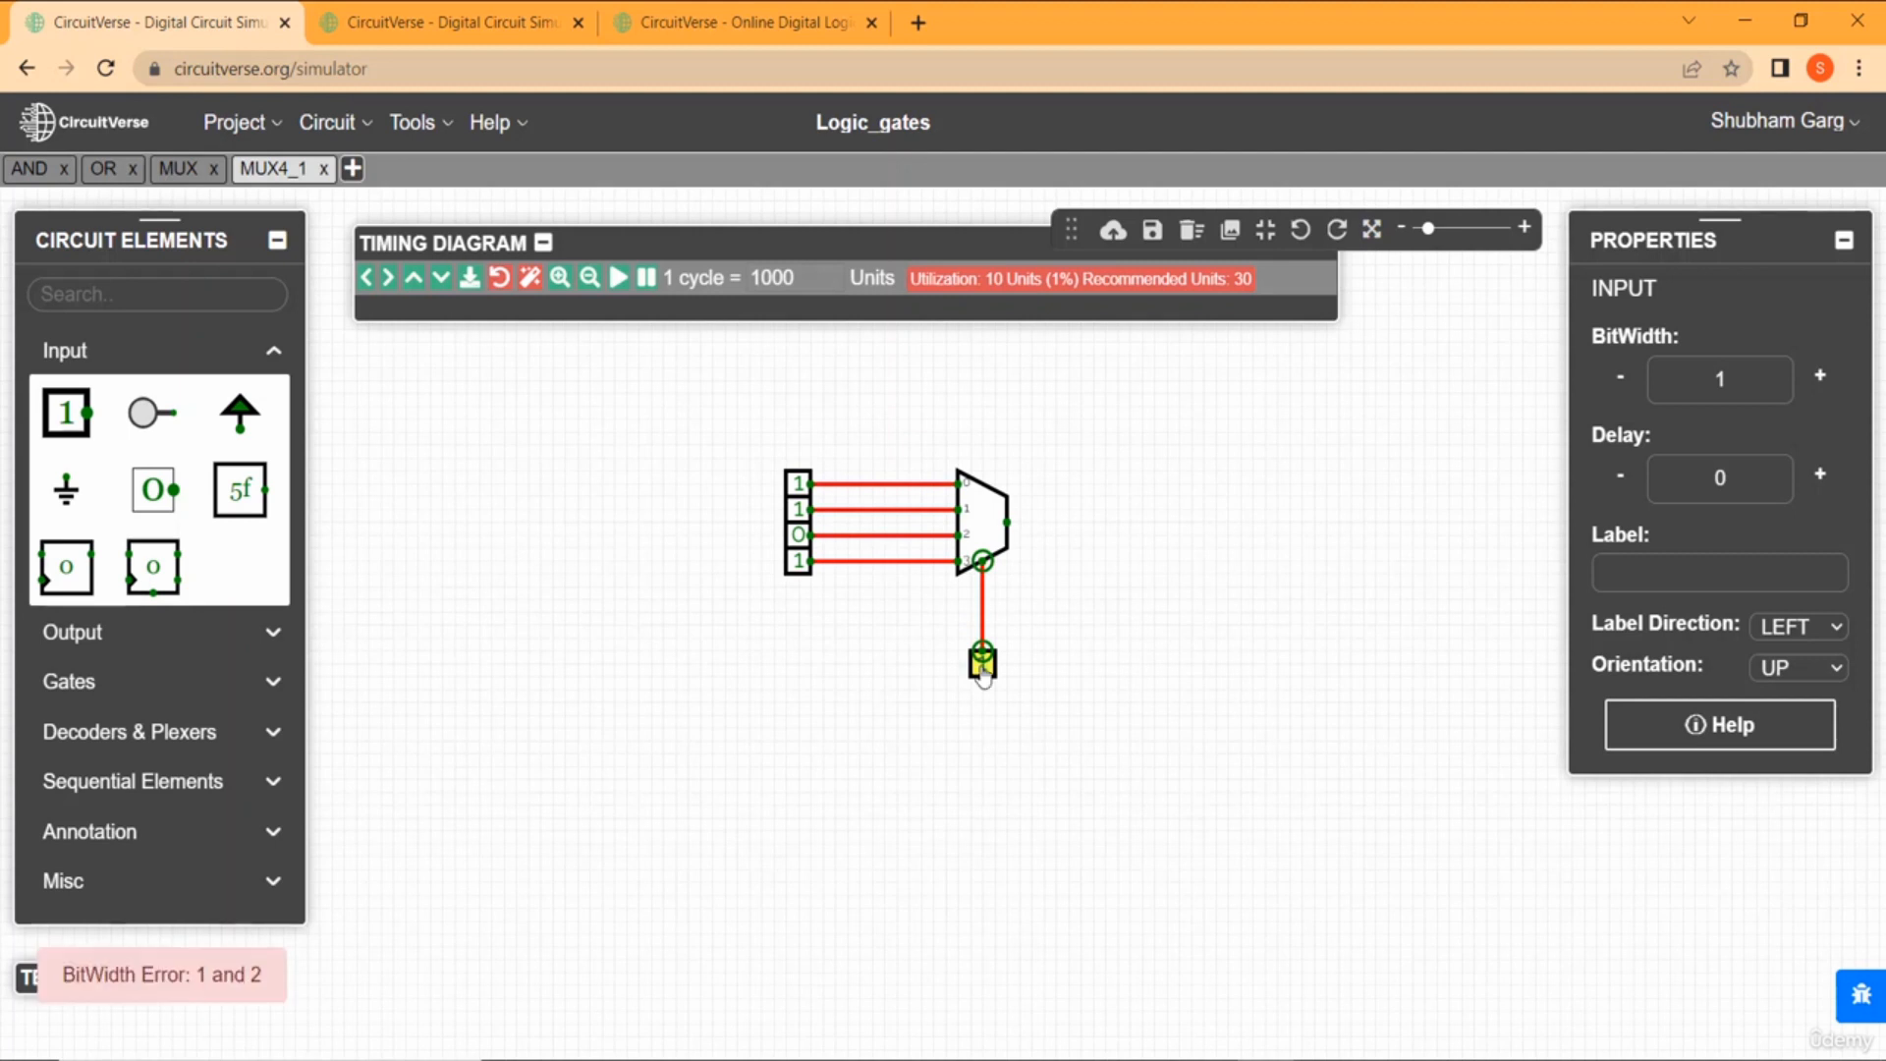
{"action": "left_click", "coordinate": [1052, 669]}
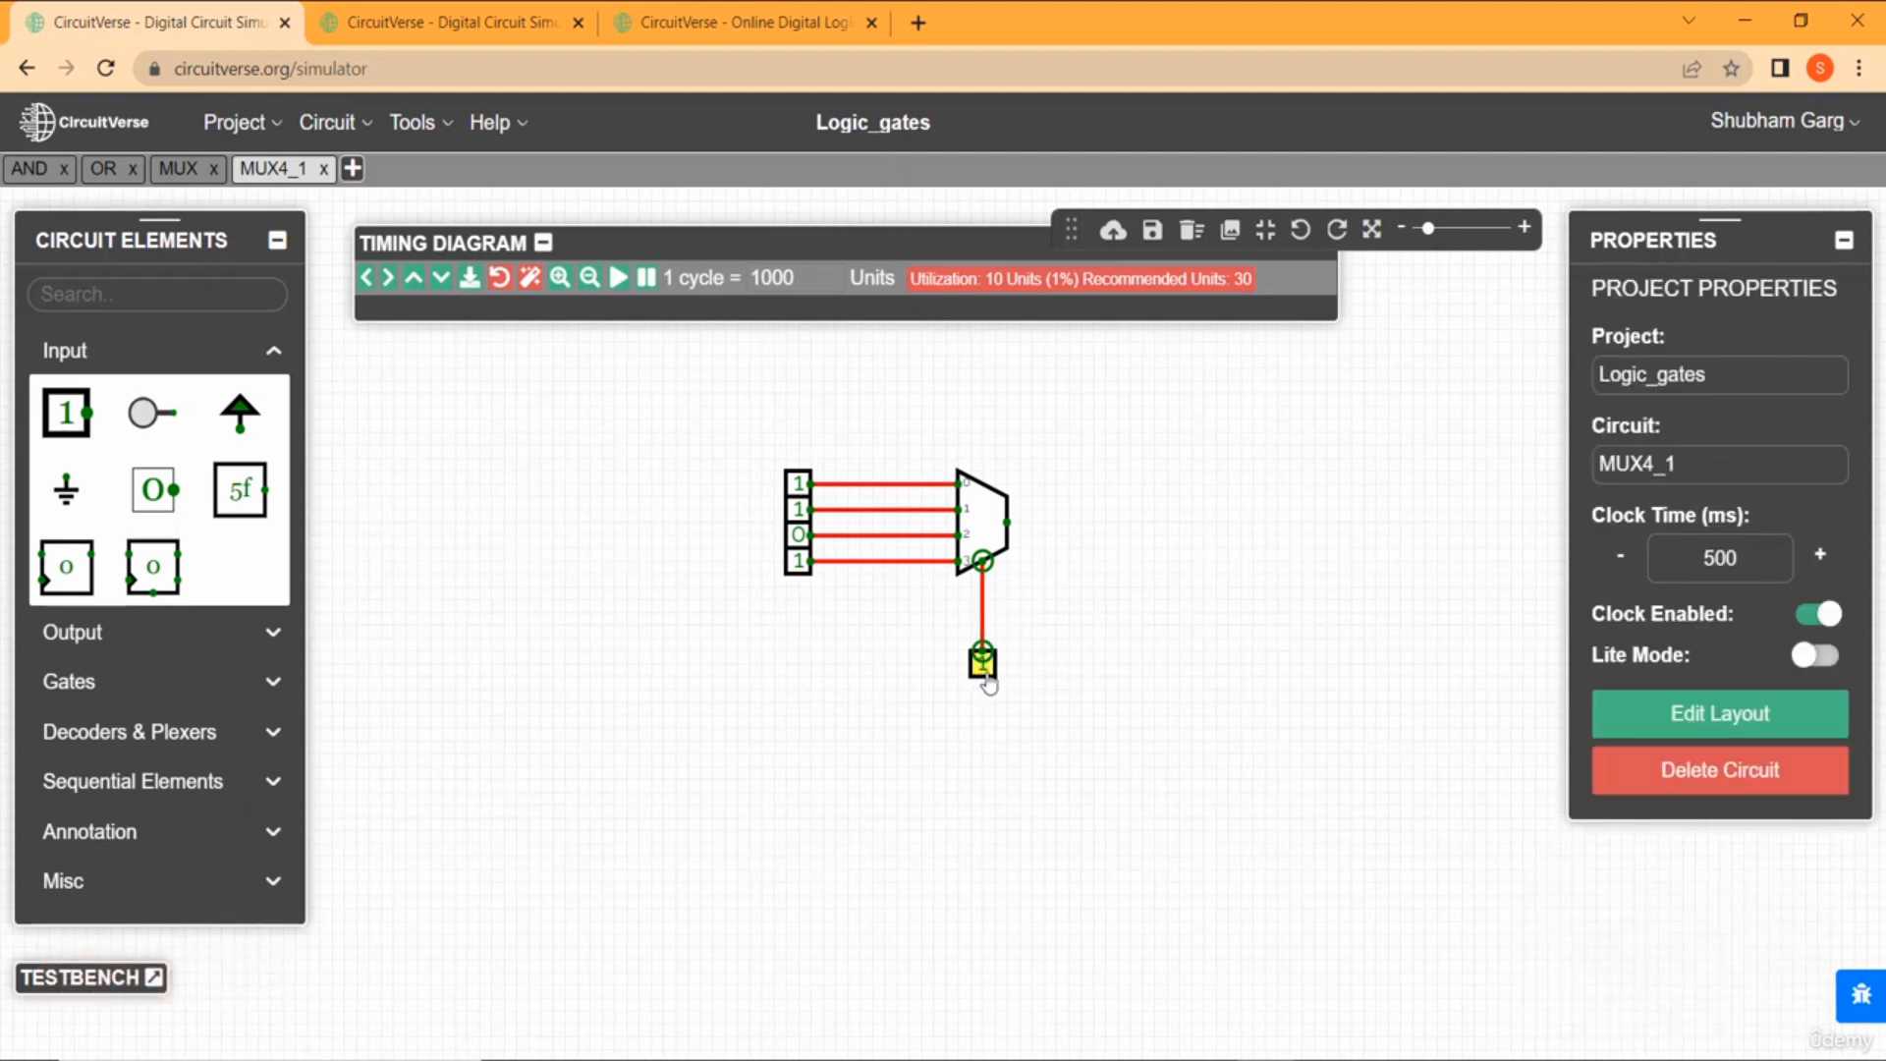
{"action": "mouse_move", "coordinate": [981, 669]}
{"action": "left_mouse_down"}
{"action": "mouse_move", "coordinate": [978, 588]}
{"action": "mouse_move", "coordinate": [970, 663]}
{"action": "left_mouse_up"}
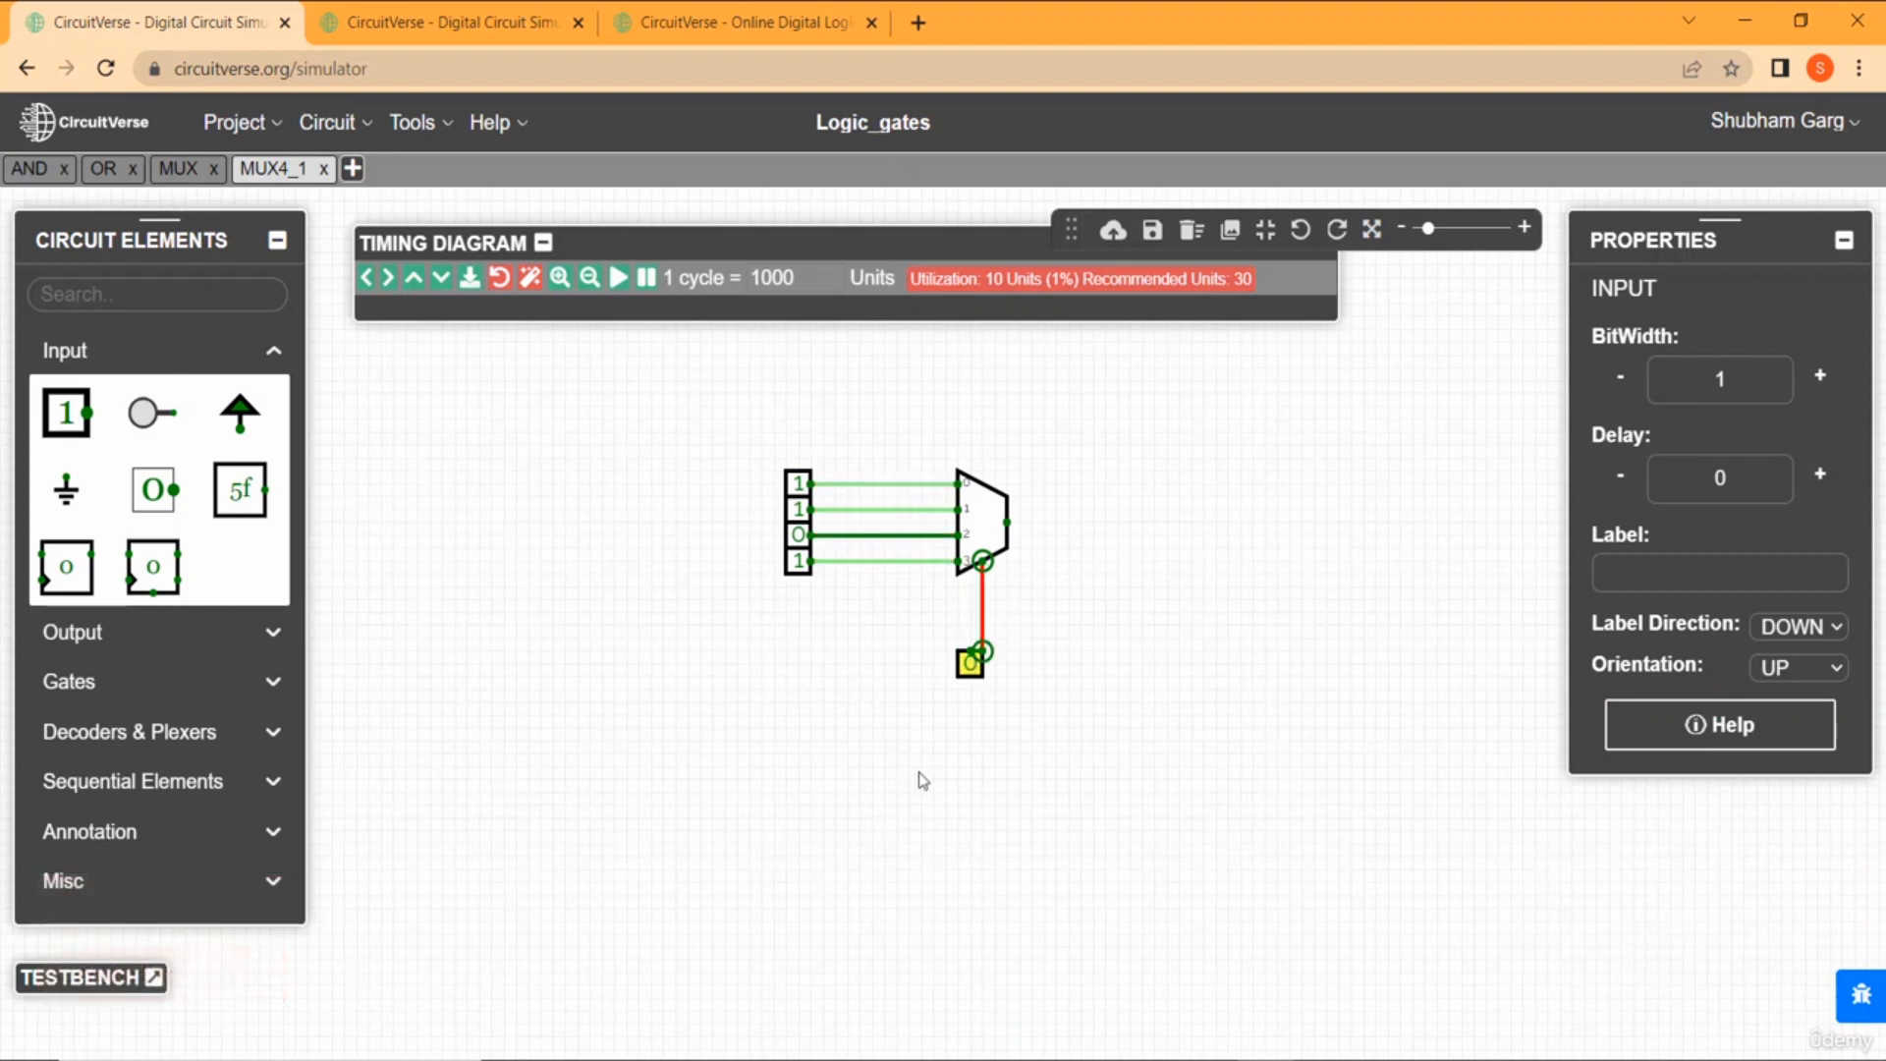
{"action": "left_click_drag", "start_coordinate": [976, 664], "coordinate": [980, 660]}
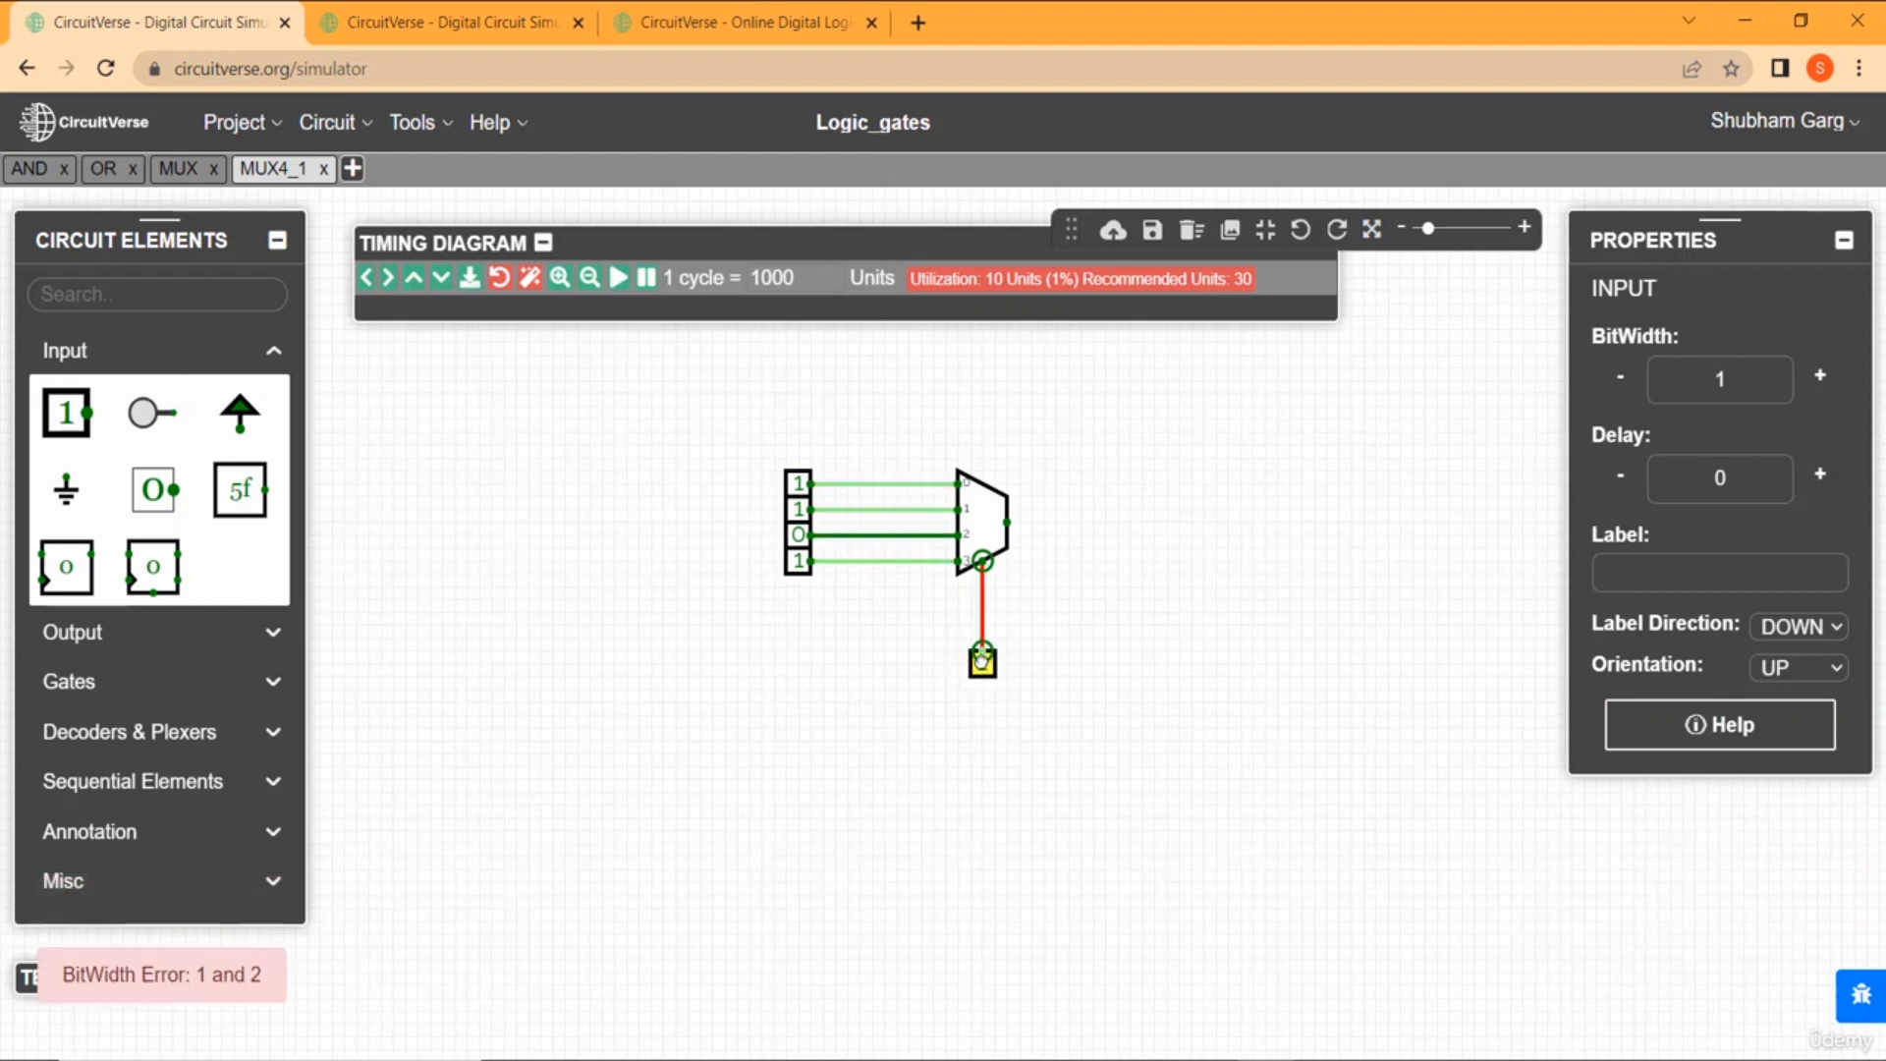
{"action": "left_click", "coordinate": [1047, 651]}
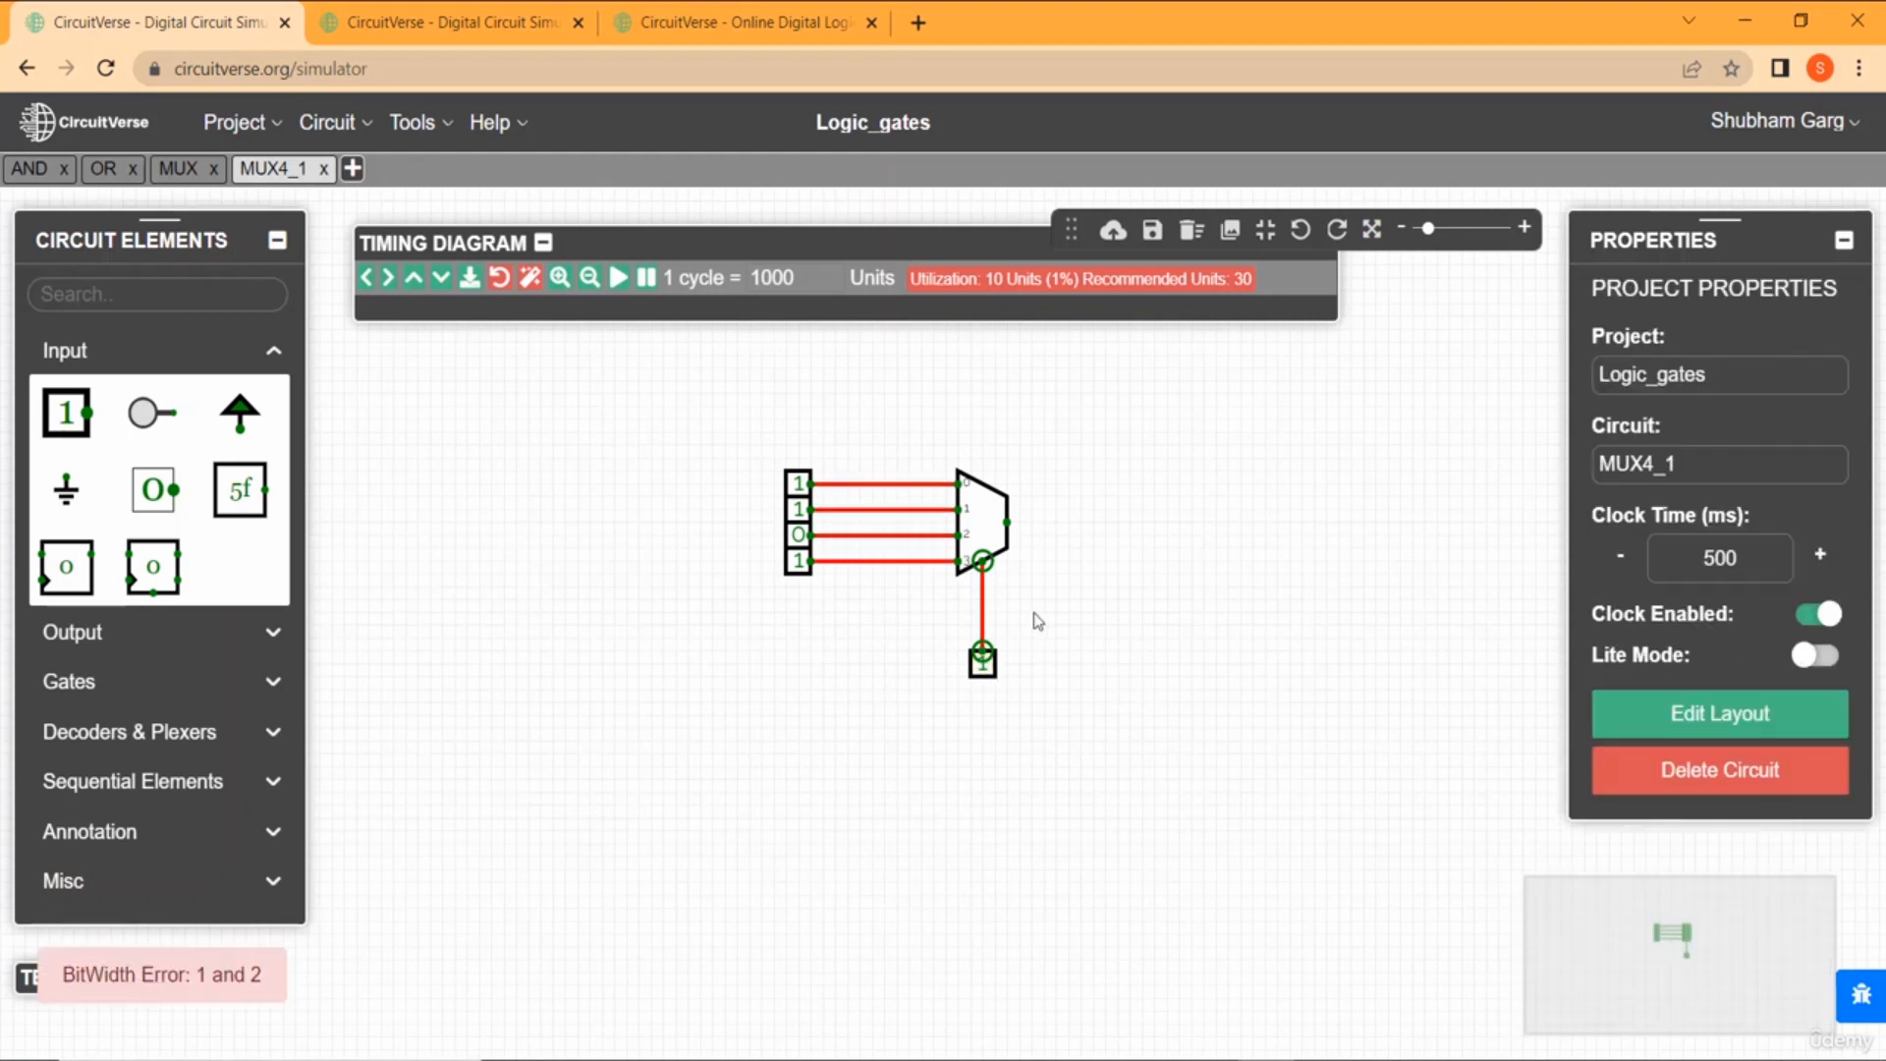
Set the bit width of the multiplexer's select input to 2.
{"action": "left_click", "coordinate": [983, 668]}
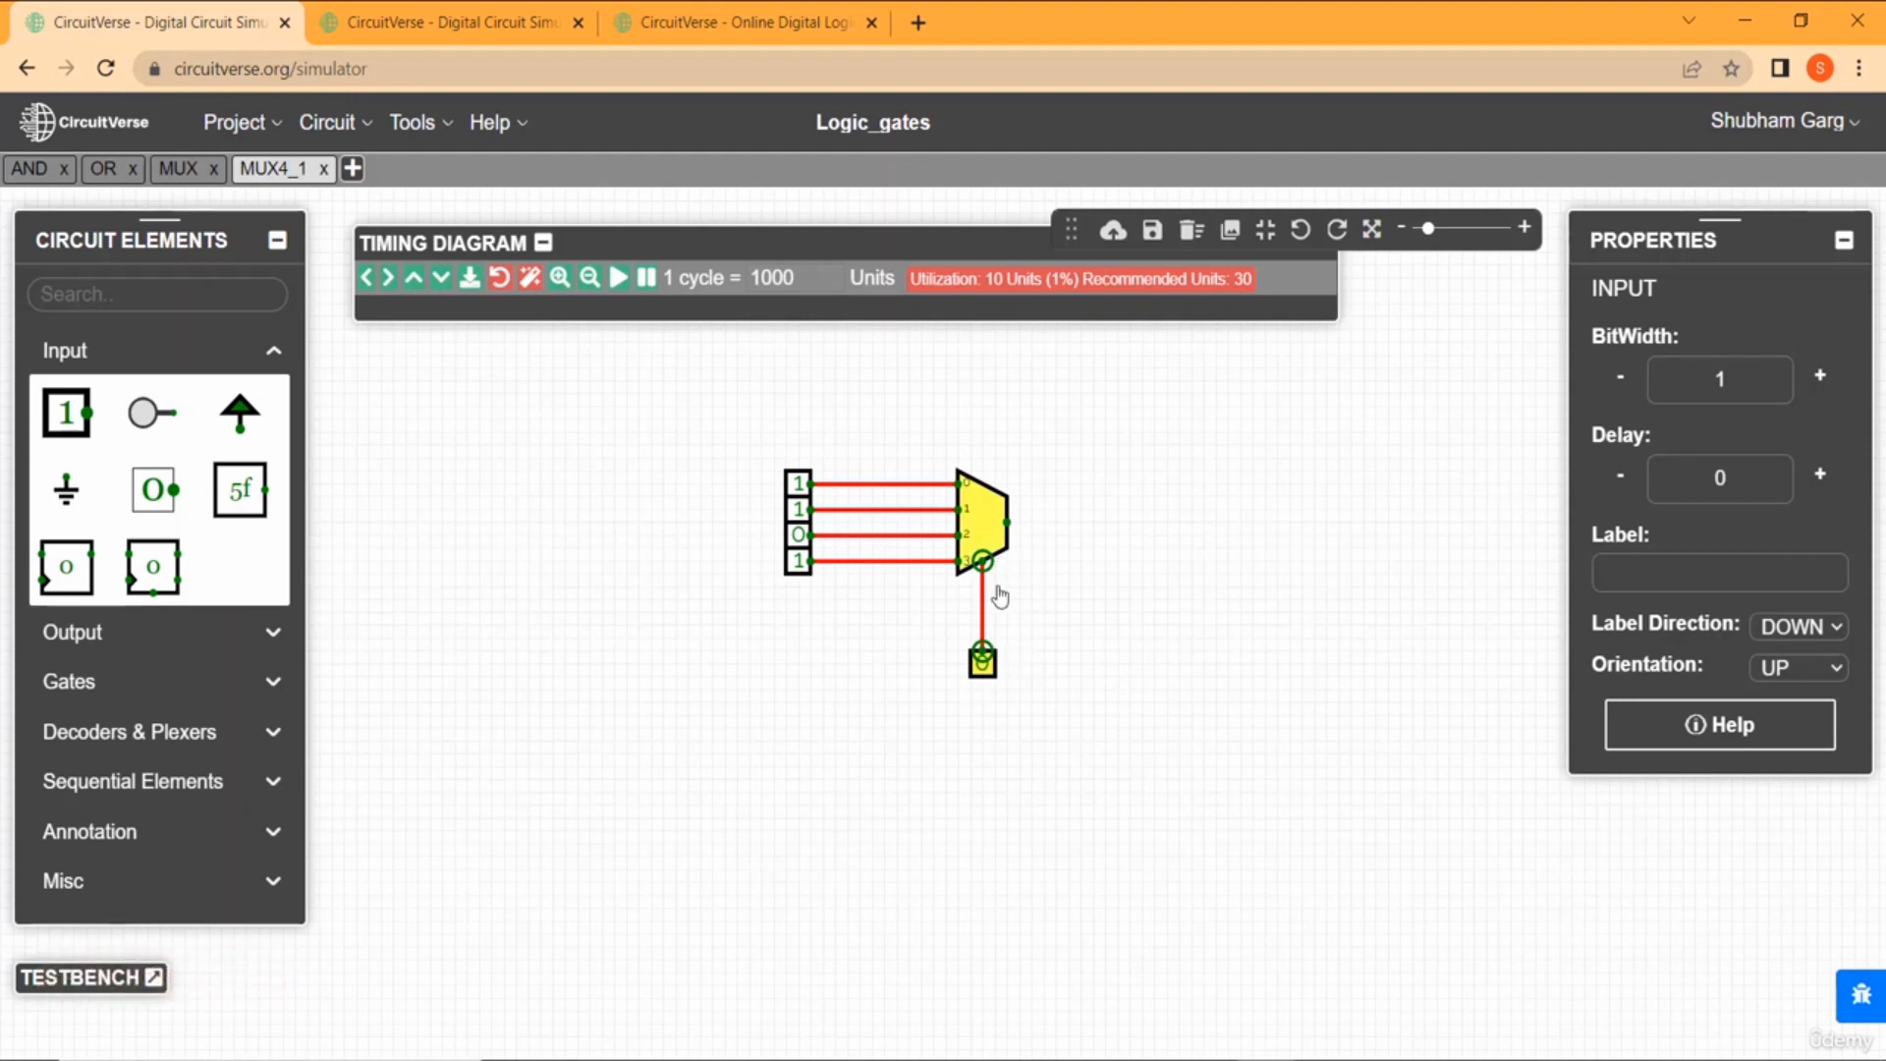
{"action": "left_click", "coordinate": [1827, 382]}
{"action": "left_click", "coordinate": [1295, 725]}
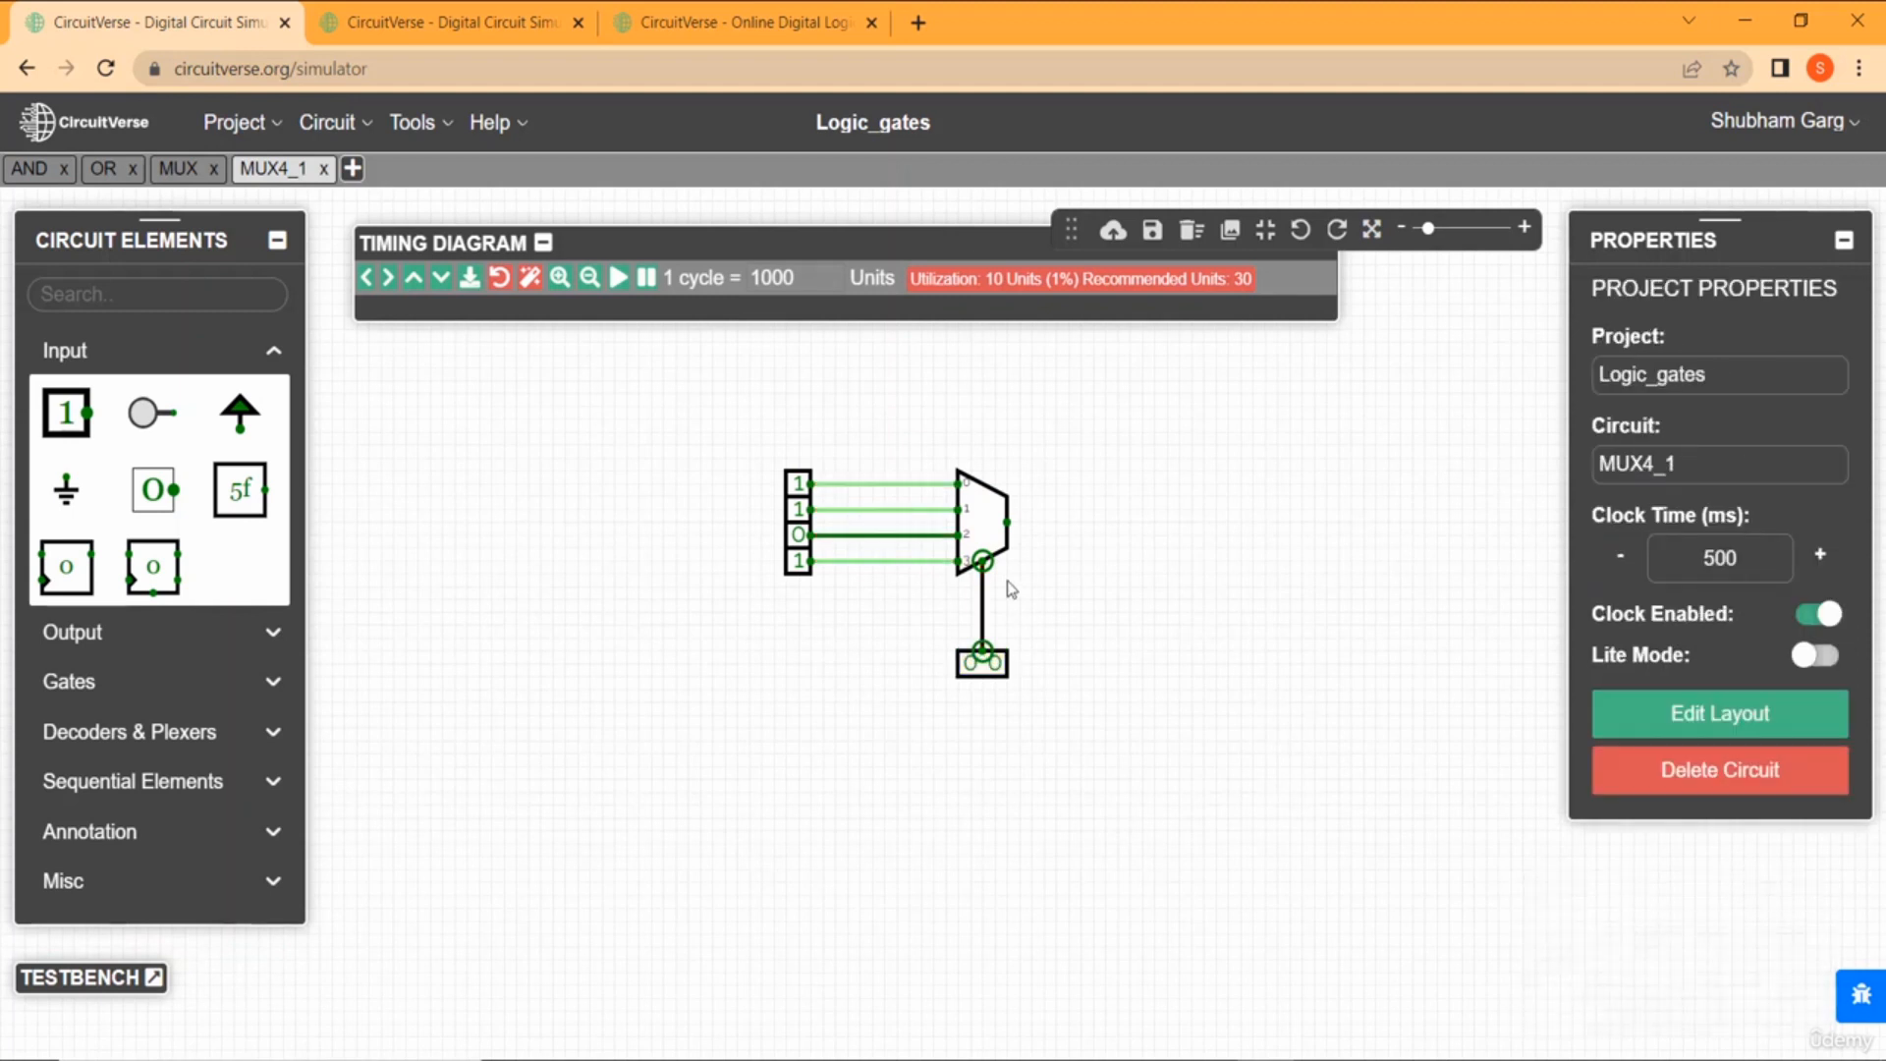
Add an output element wired to the multiplexer's output pin.
{"action": "left_click", "coordinate": [135, 632]}
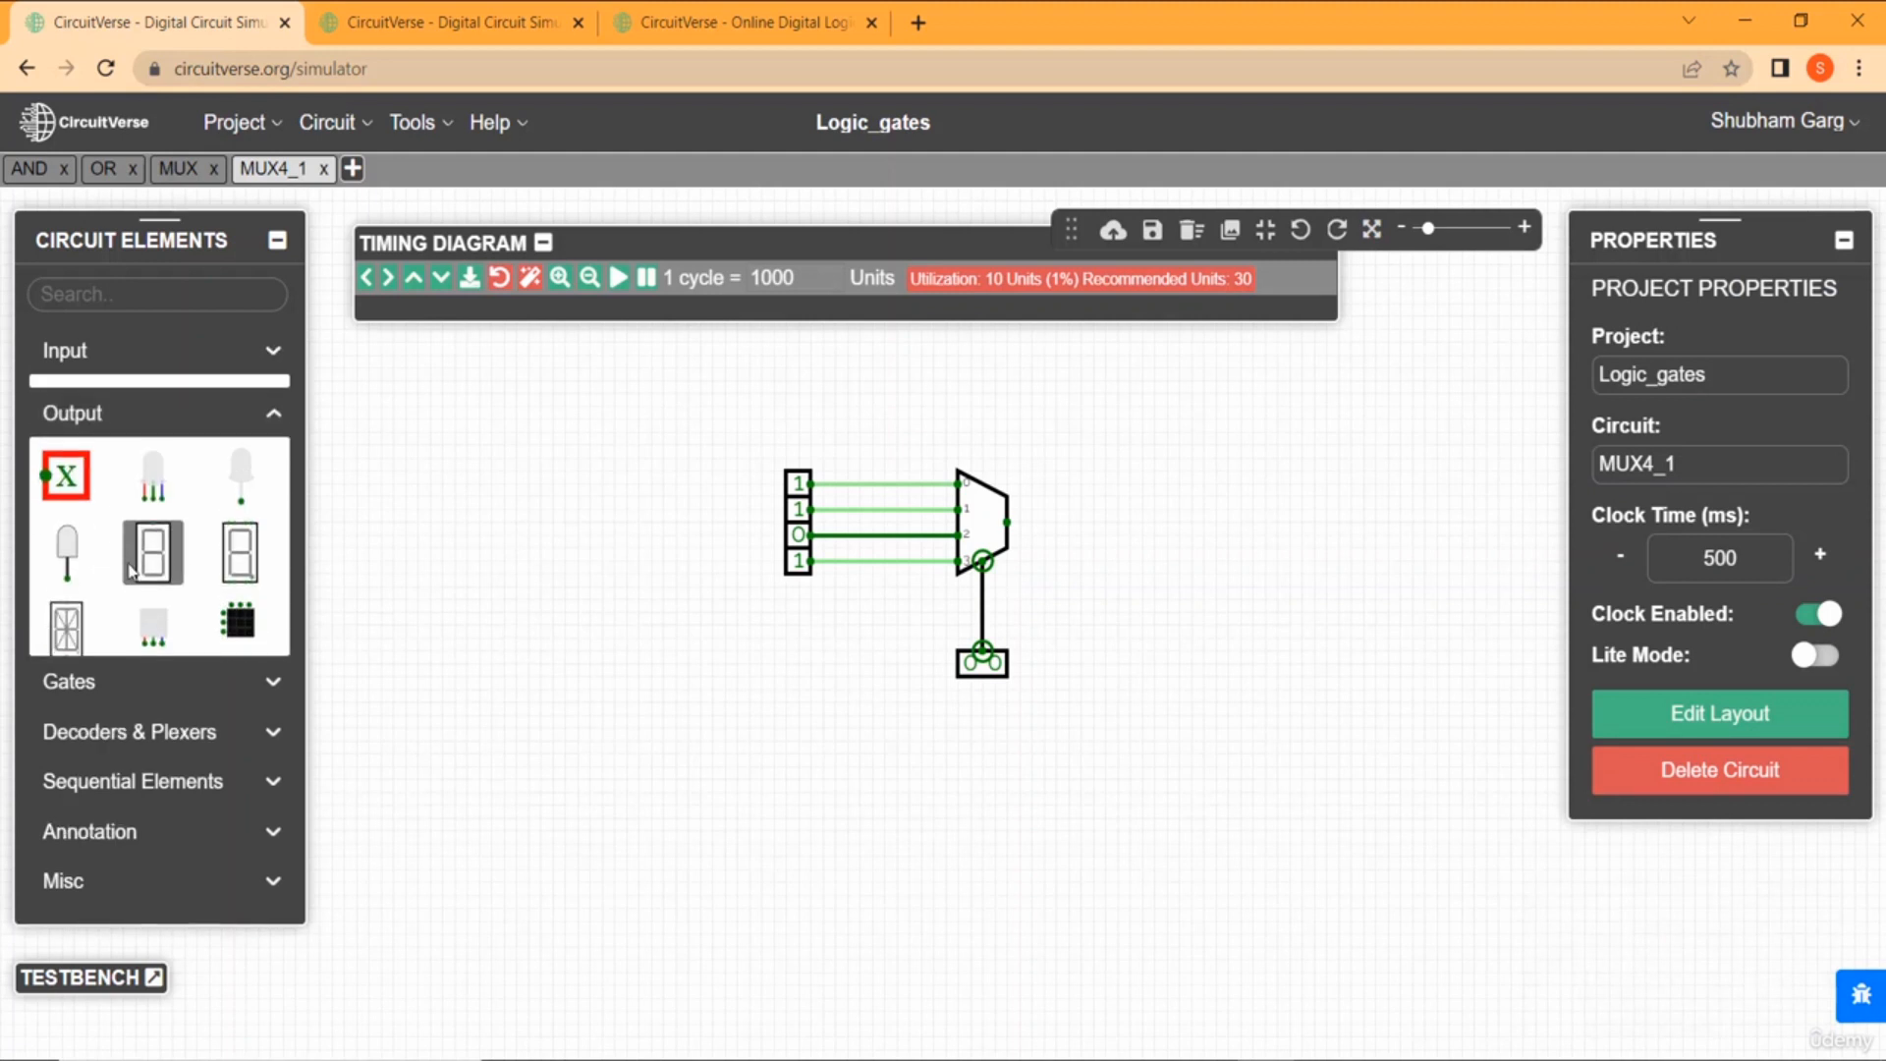
{"action": "left_click", "coordinate": [67, 464]}
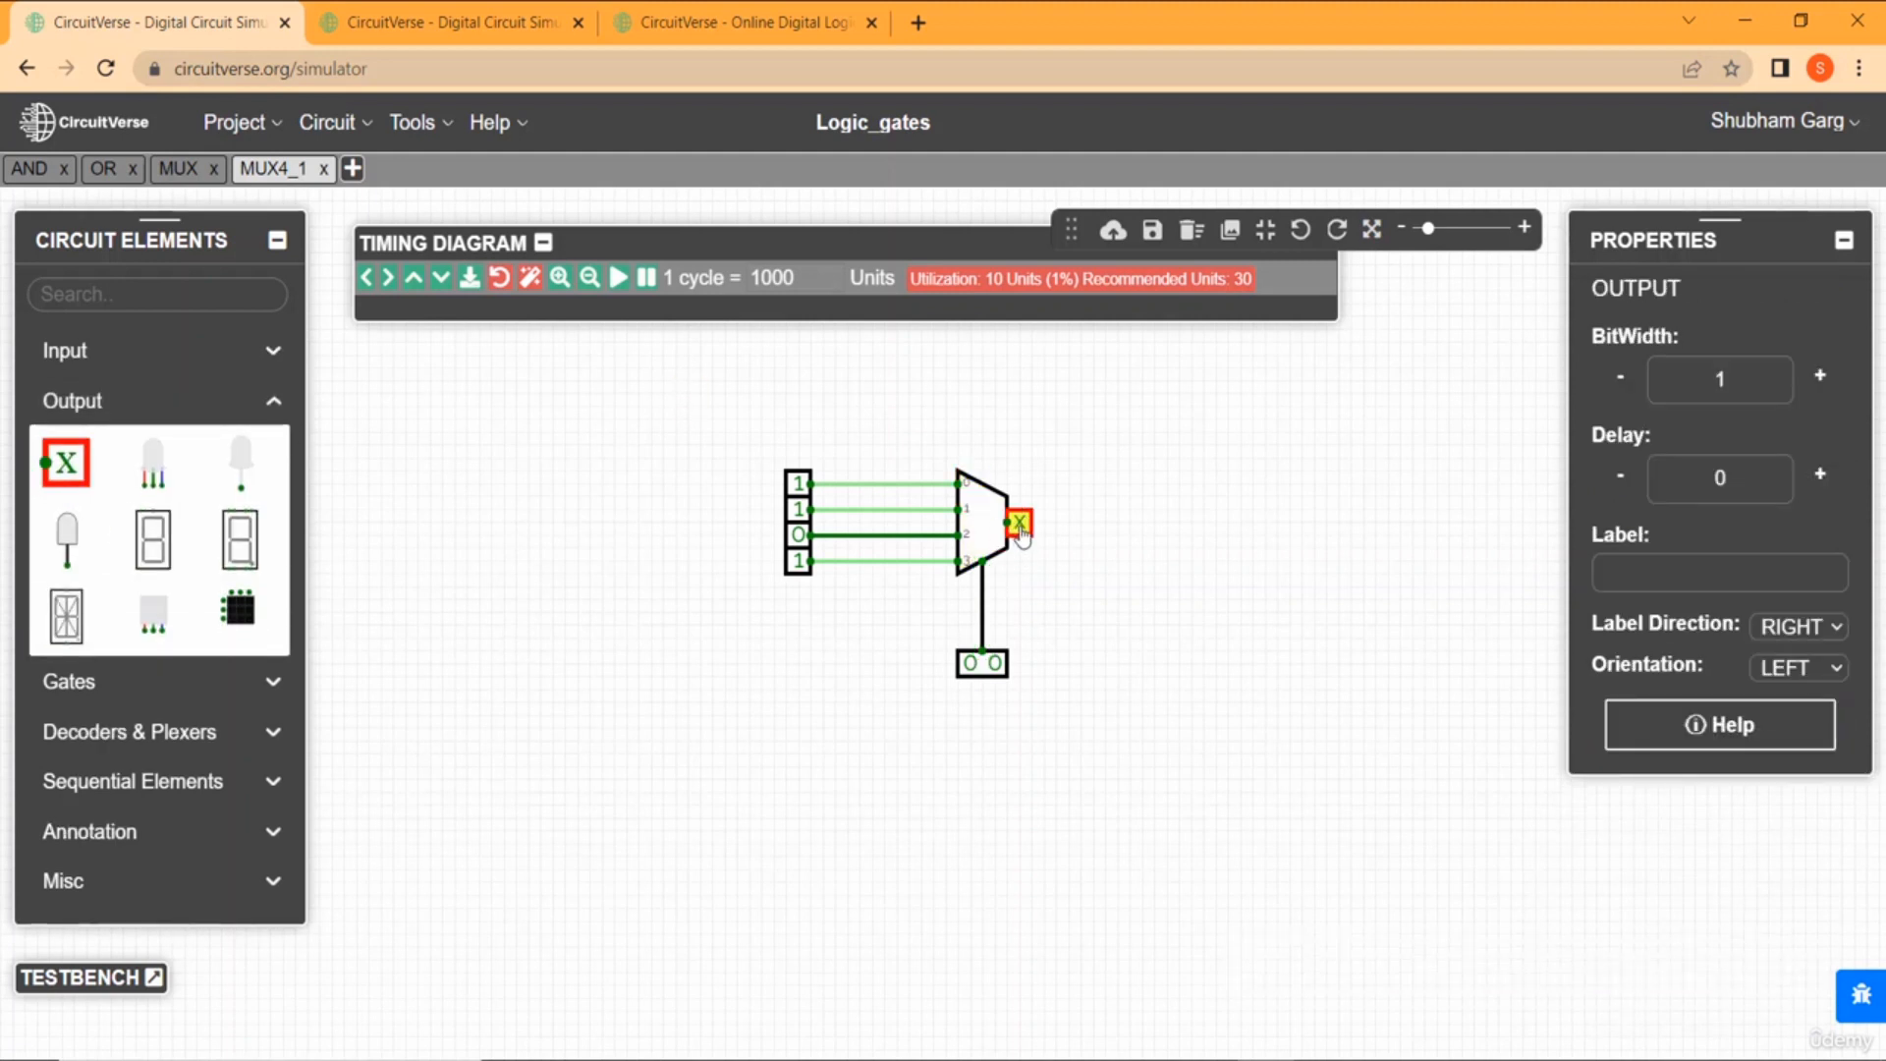
{"action": "left_click_drag", "start_coordinate": [1020, 531], "coordinate": [1152, 523]}
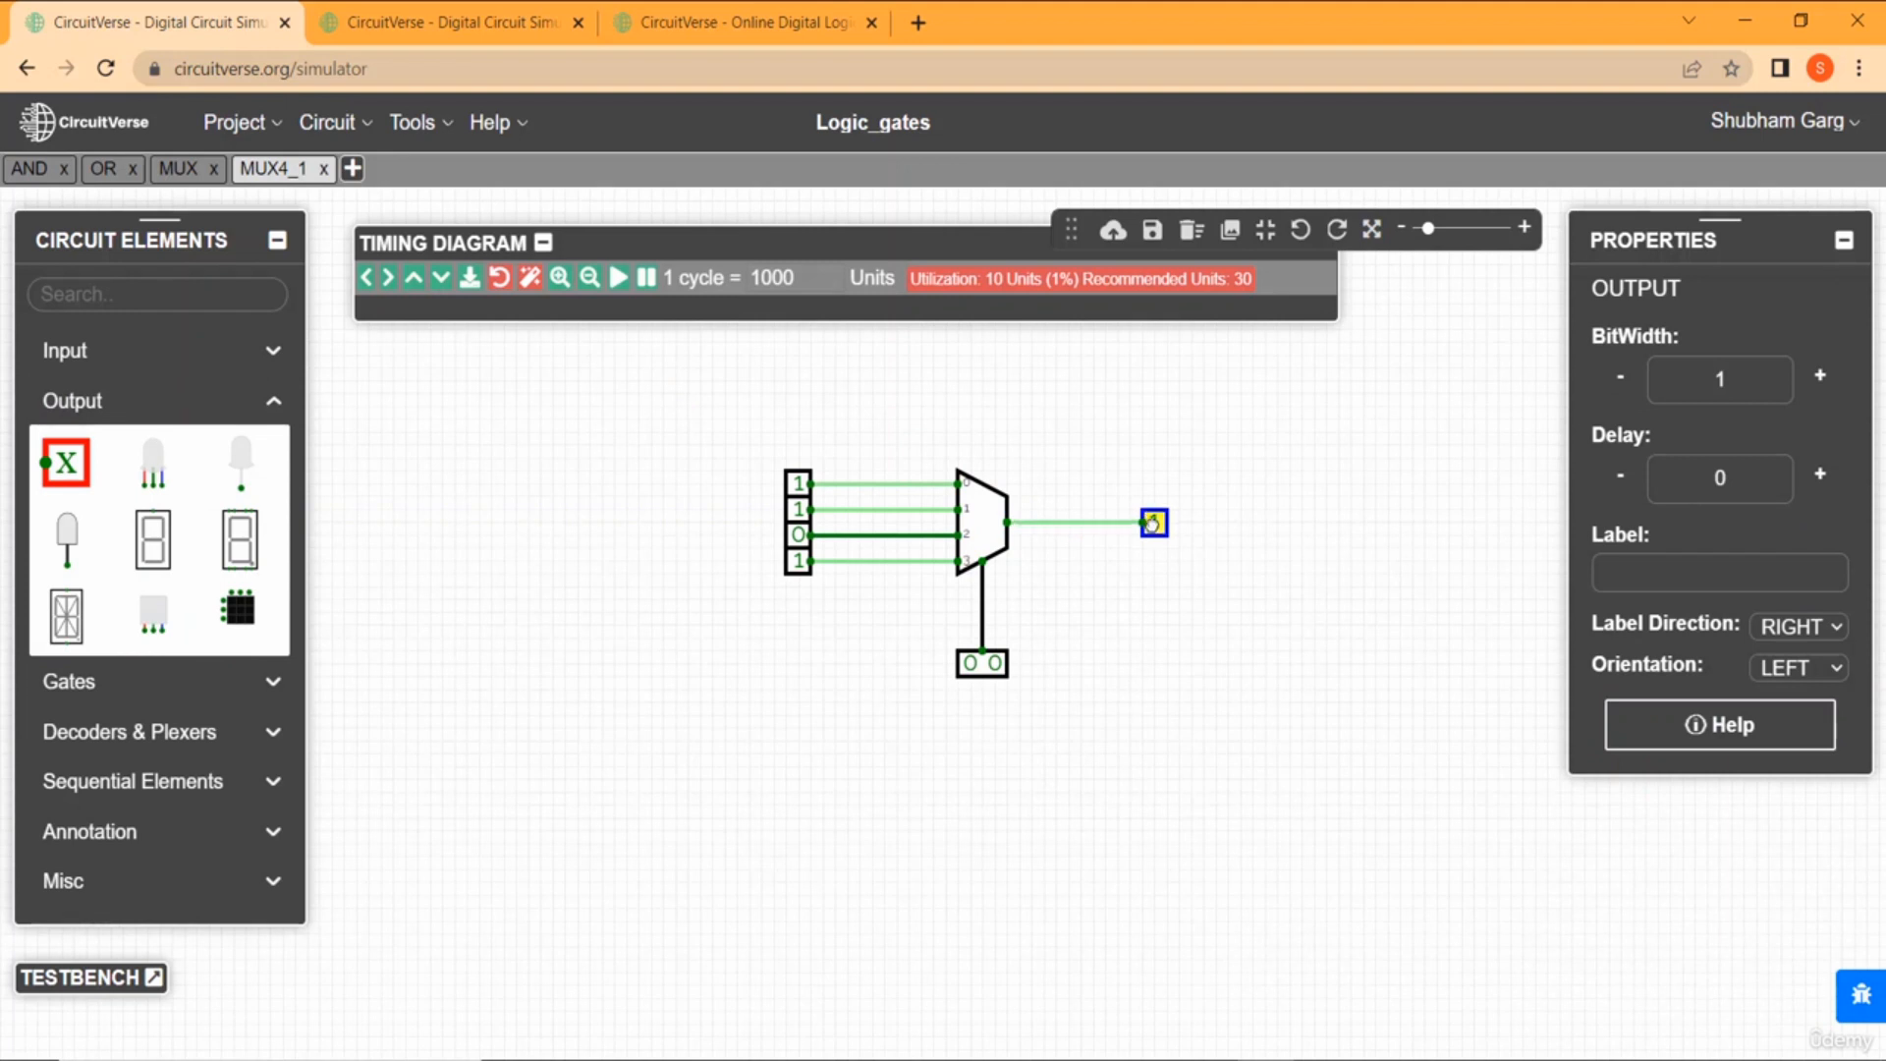
{"action": "left_click", "coordinate": [1157, 613]}
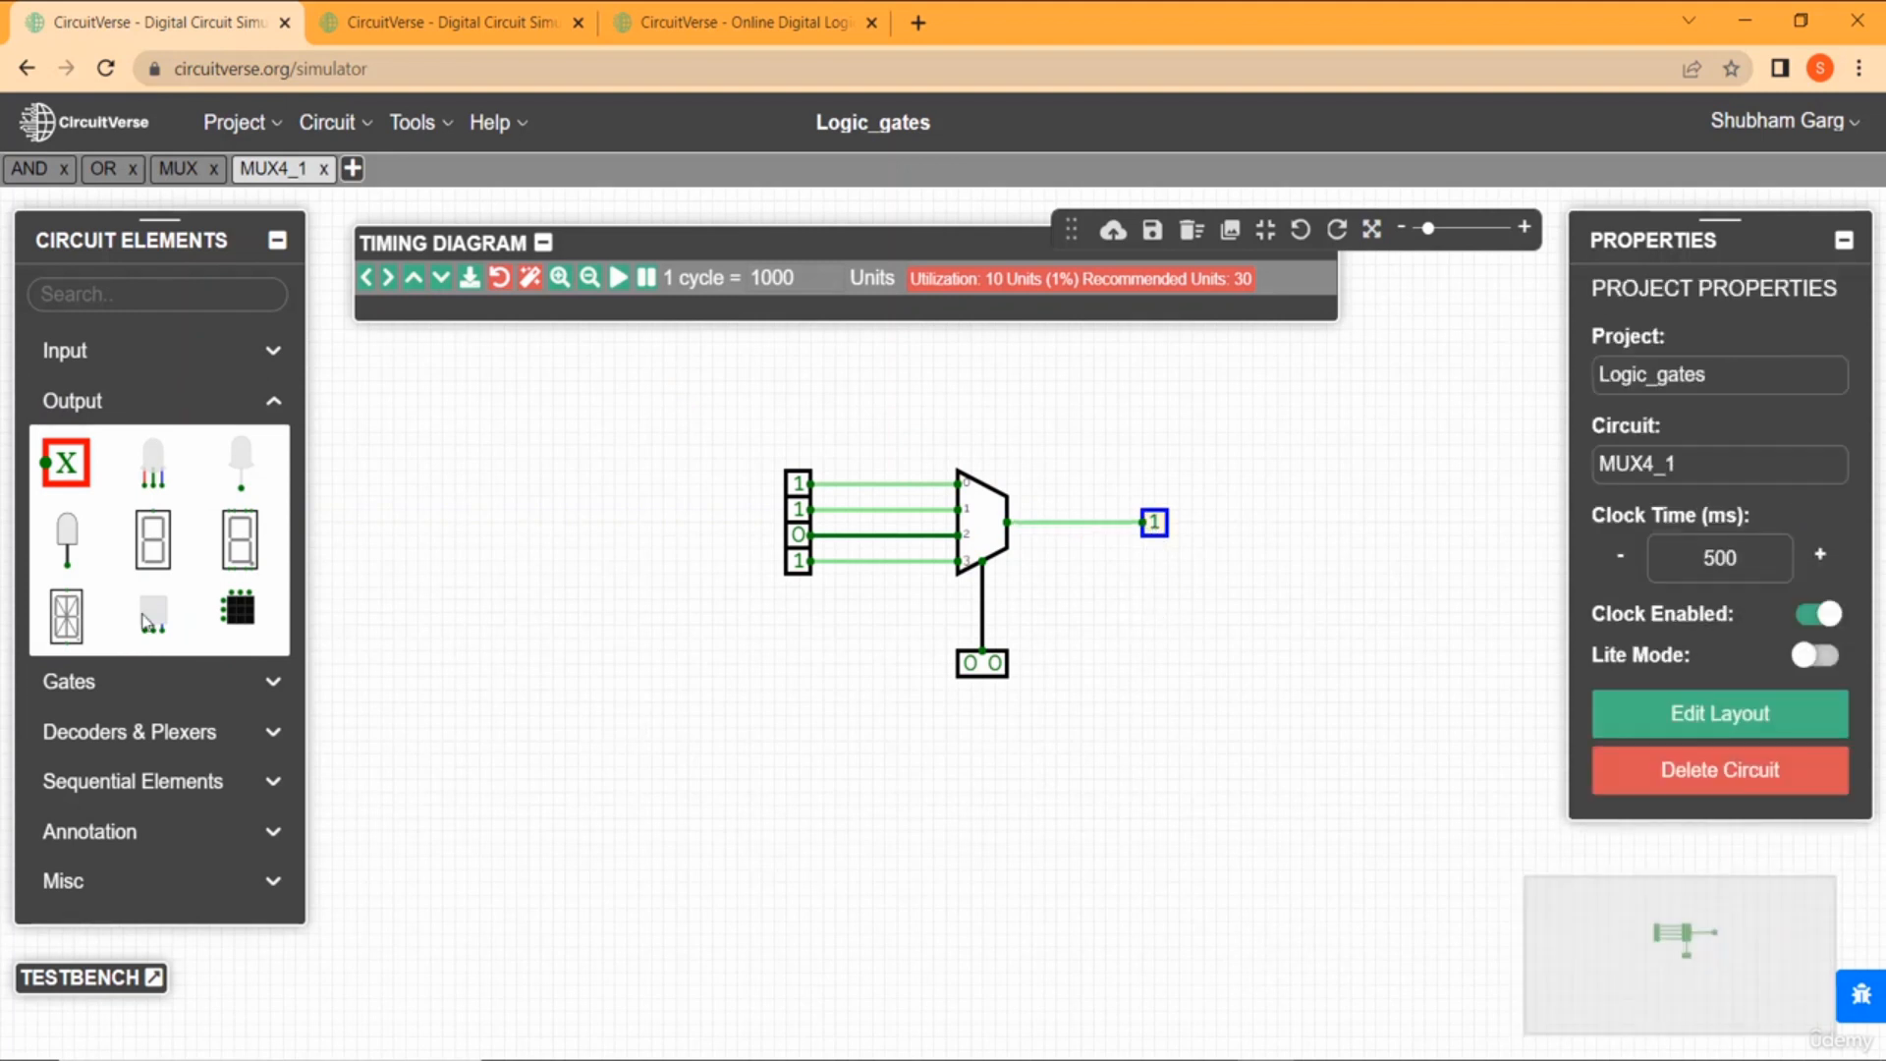
Add a text annotation beside the four data inputs with A, B, C and D on separate lines.
{"action": "left_click", "coordinate": [126, 831]}
{"action": "left_click", "coordinate": [73, 744]}
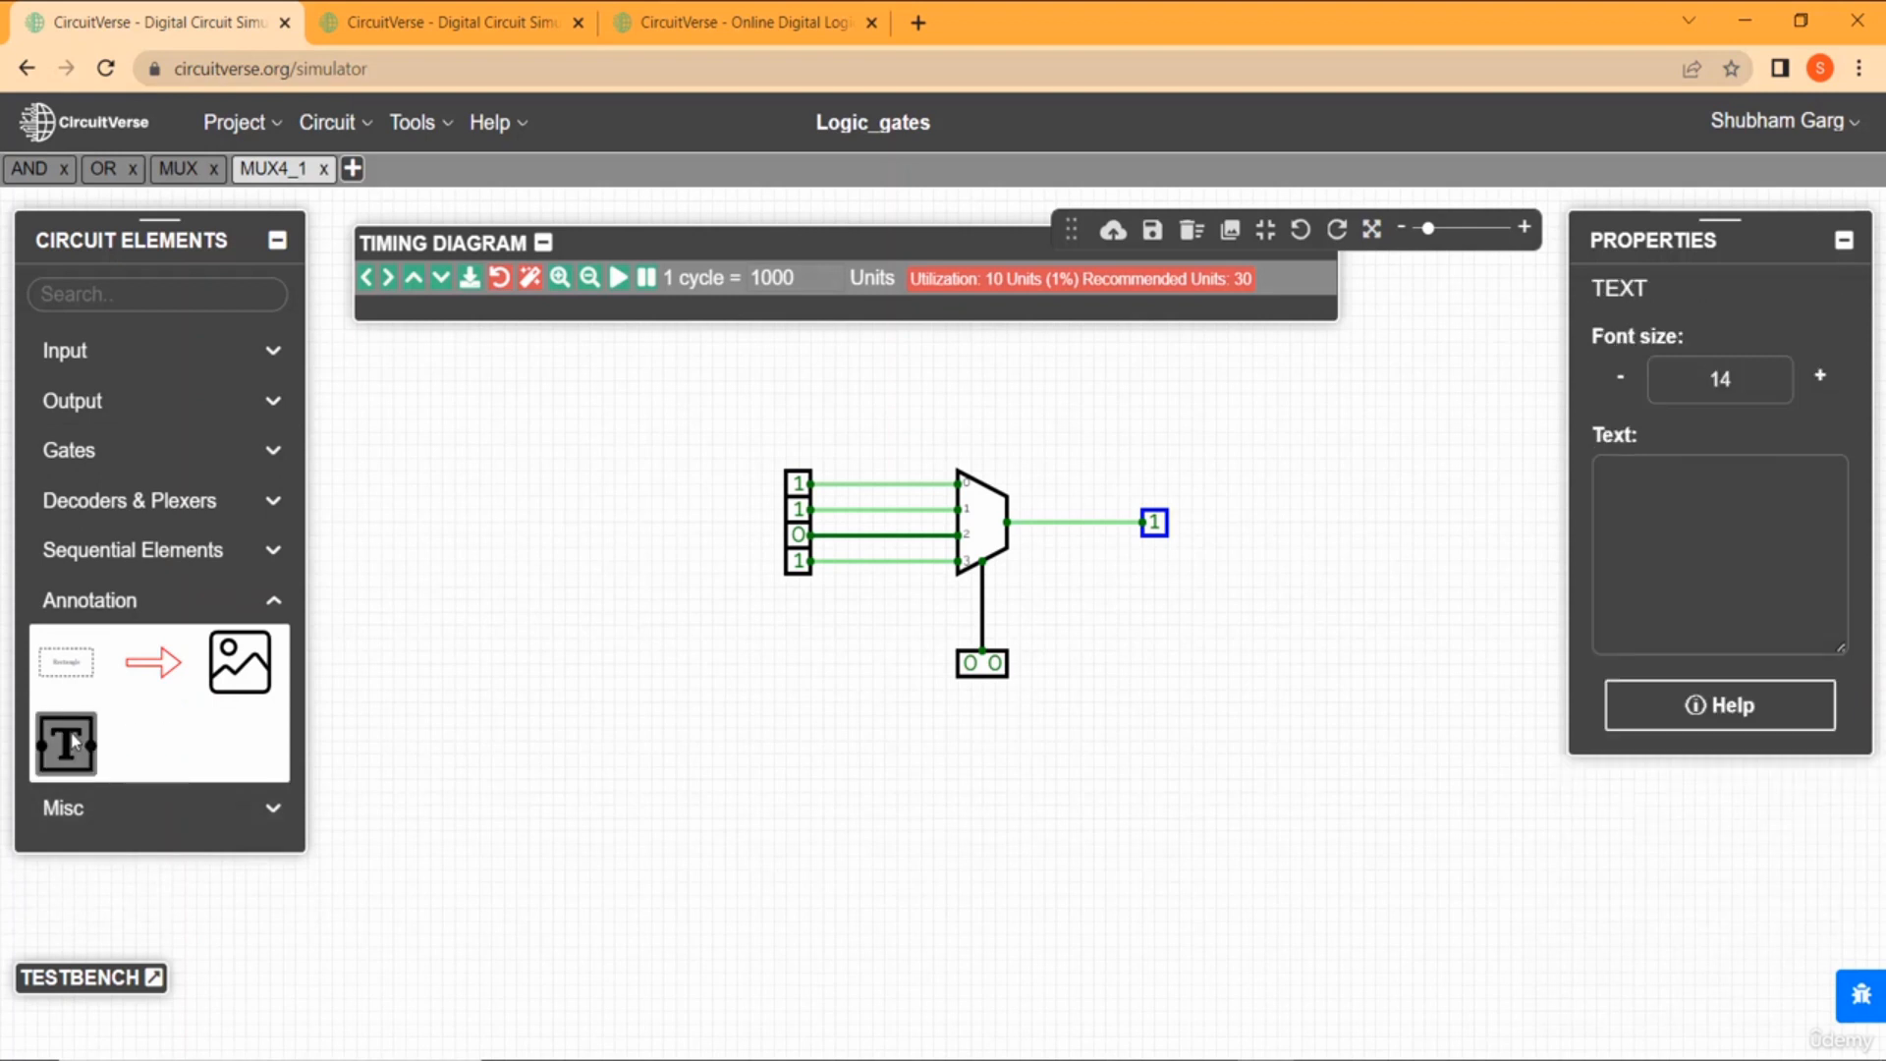
{"action": "left_click", "coordinate": [752, 486]}
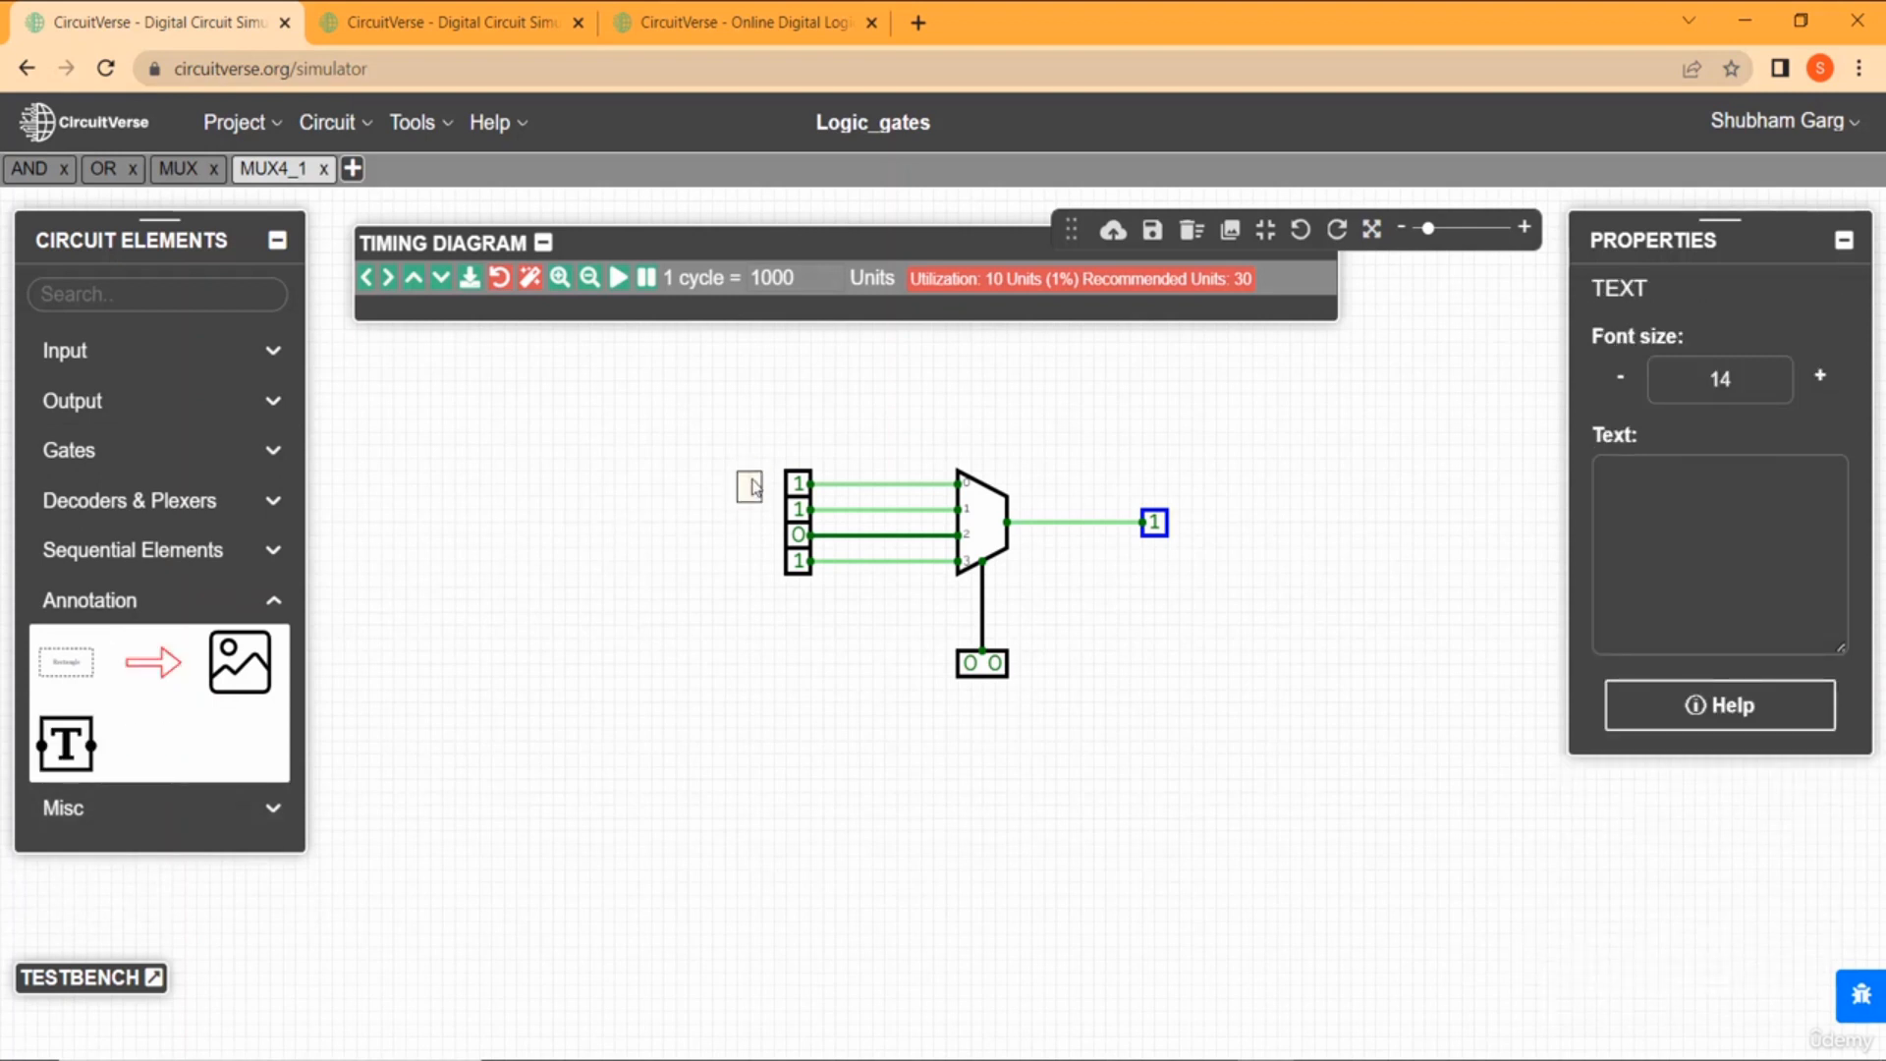
{"action": "left_click", "coordinate": [1631, 494]}
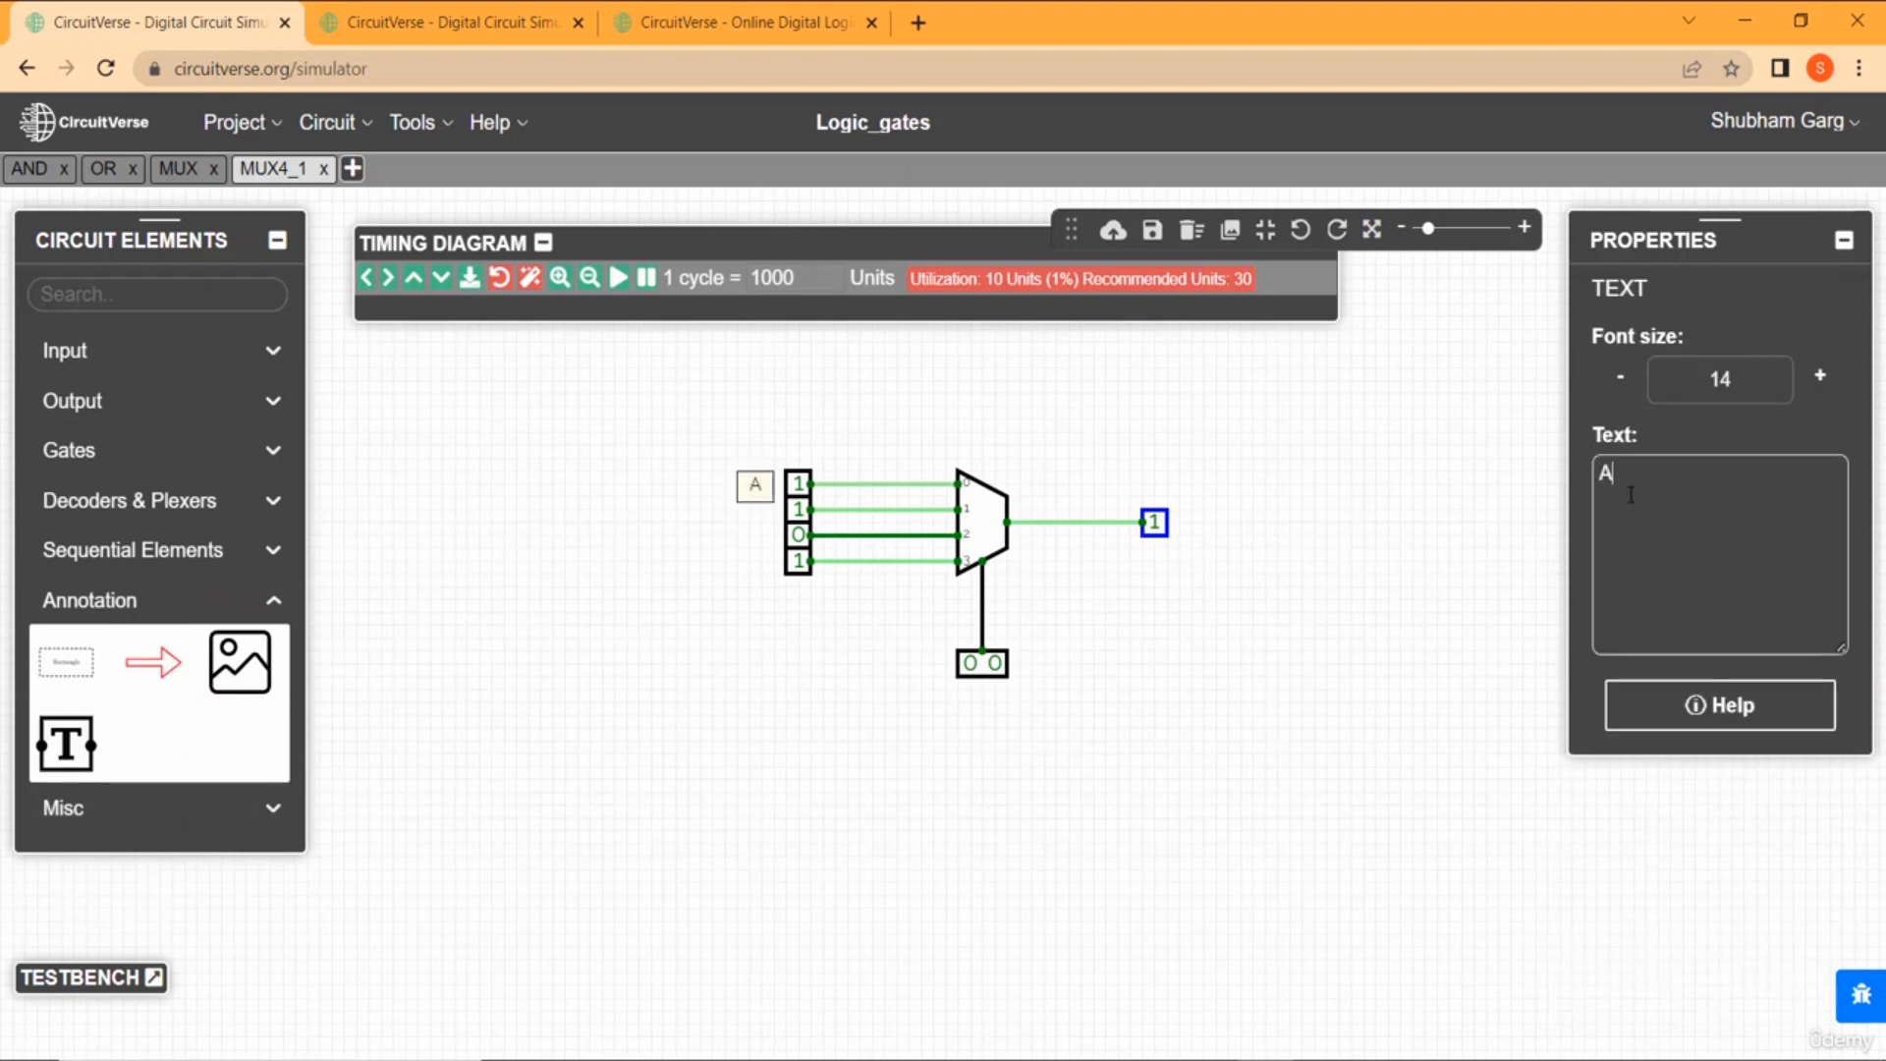
{"action": "type", "text": "A"}
{"action": "key", "text": "Return"}
{"action": "type", "text": "B"}
{"action": "key", "text": "Return"}
{"action": "type", "text": "C"}
{"action": "key", "text": "Return"}
{"action": "type", "text": "D"}
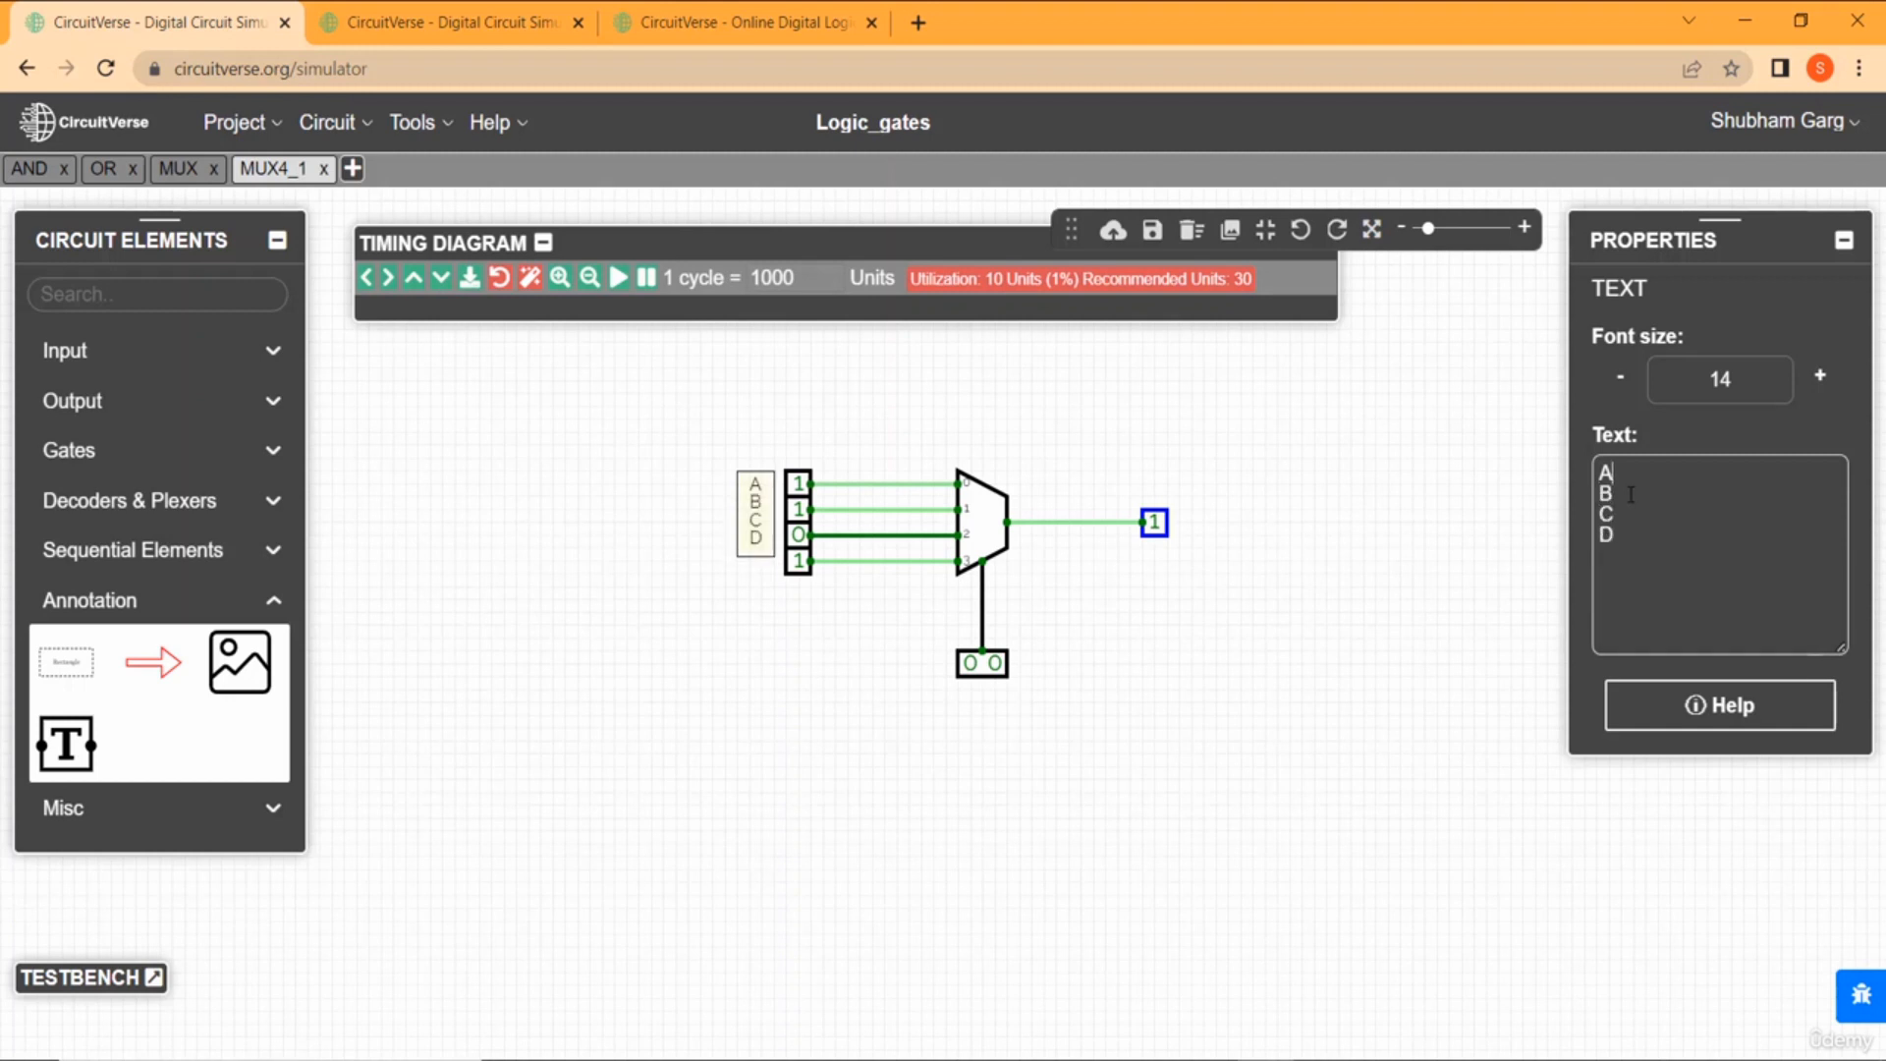
Insert blank lines between the letters A, B, C and D and shift the annotation upward alongside the data inputs.
{"action": "key", "text": "Return"}
{"action": "key", "text": "Return"}
{"action": "key", "text": "Down"}
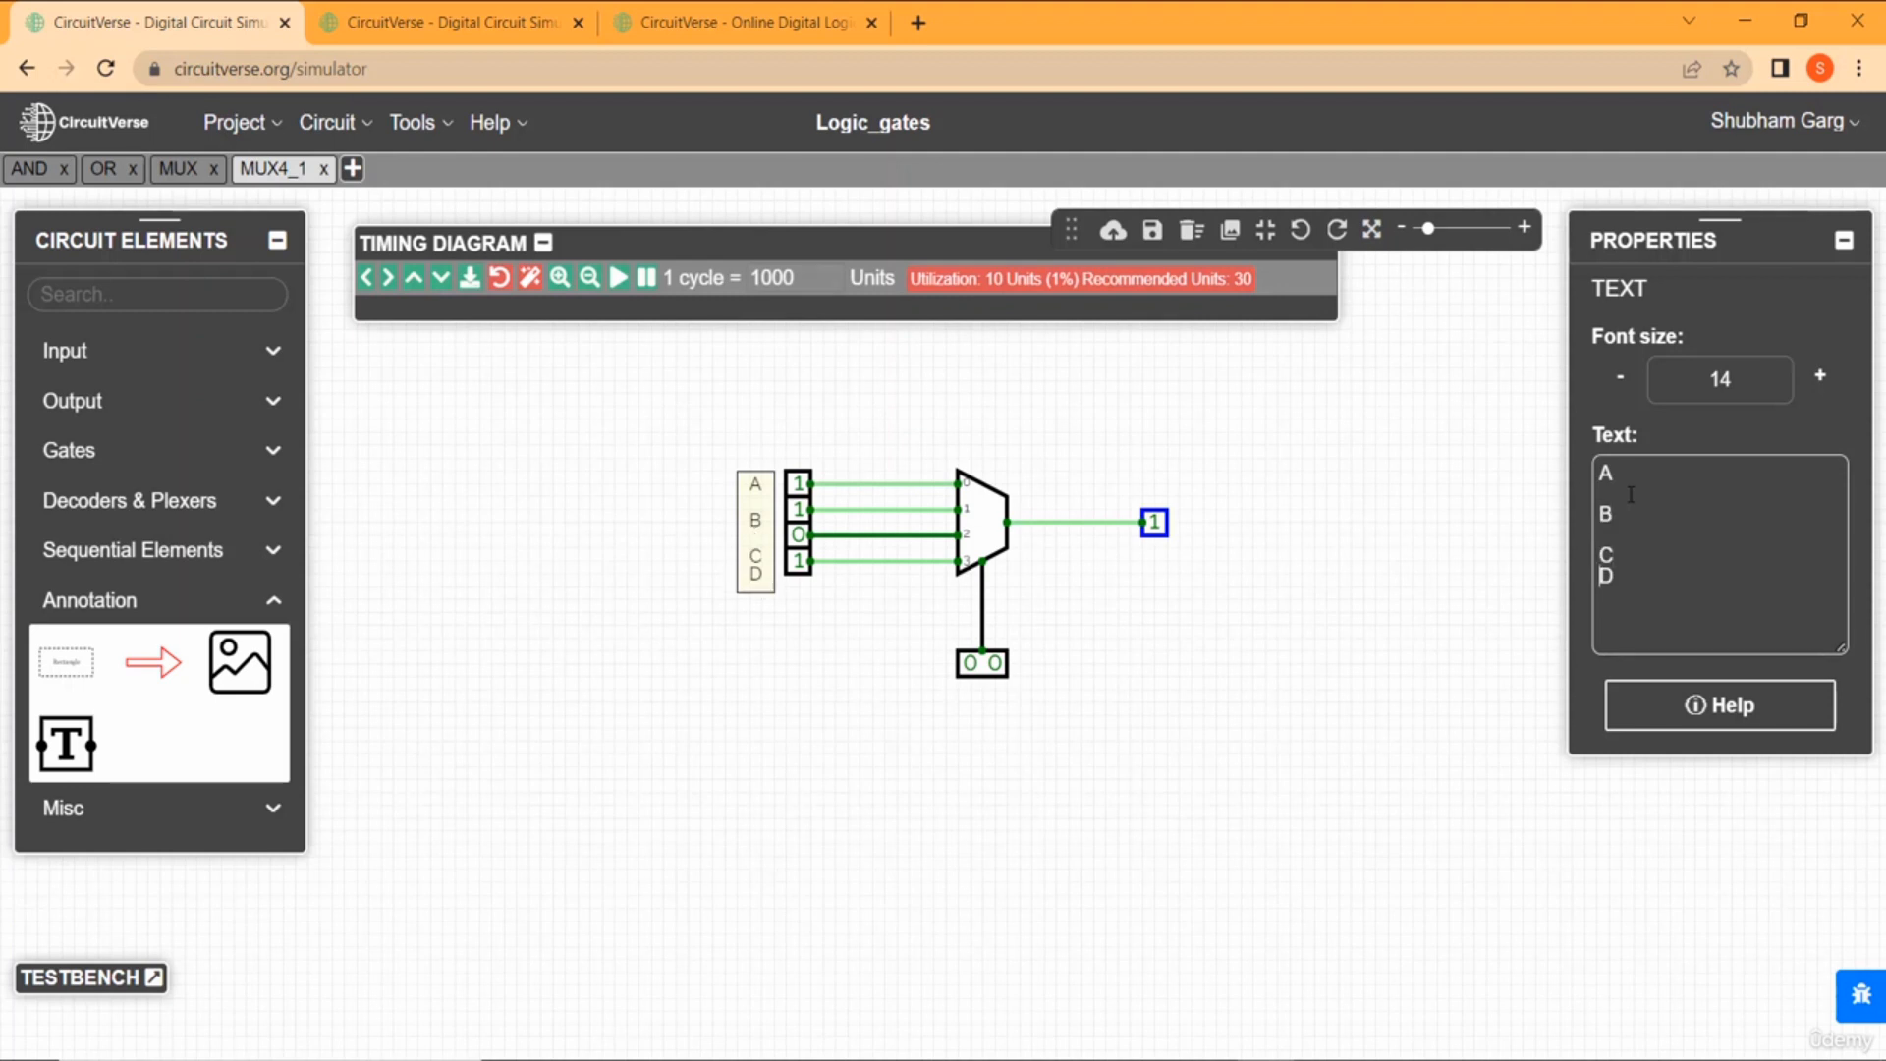
{"action": "key", "text": "Return"}
{"action": "left_click_drag", "start_coordinate": [768, 587], "coordinate": [763, 561]}
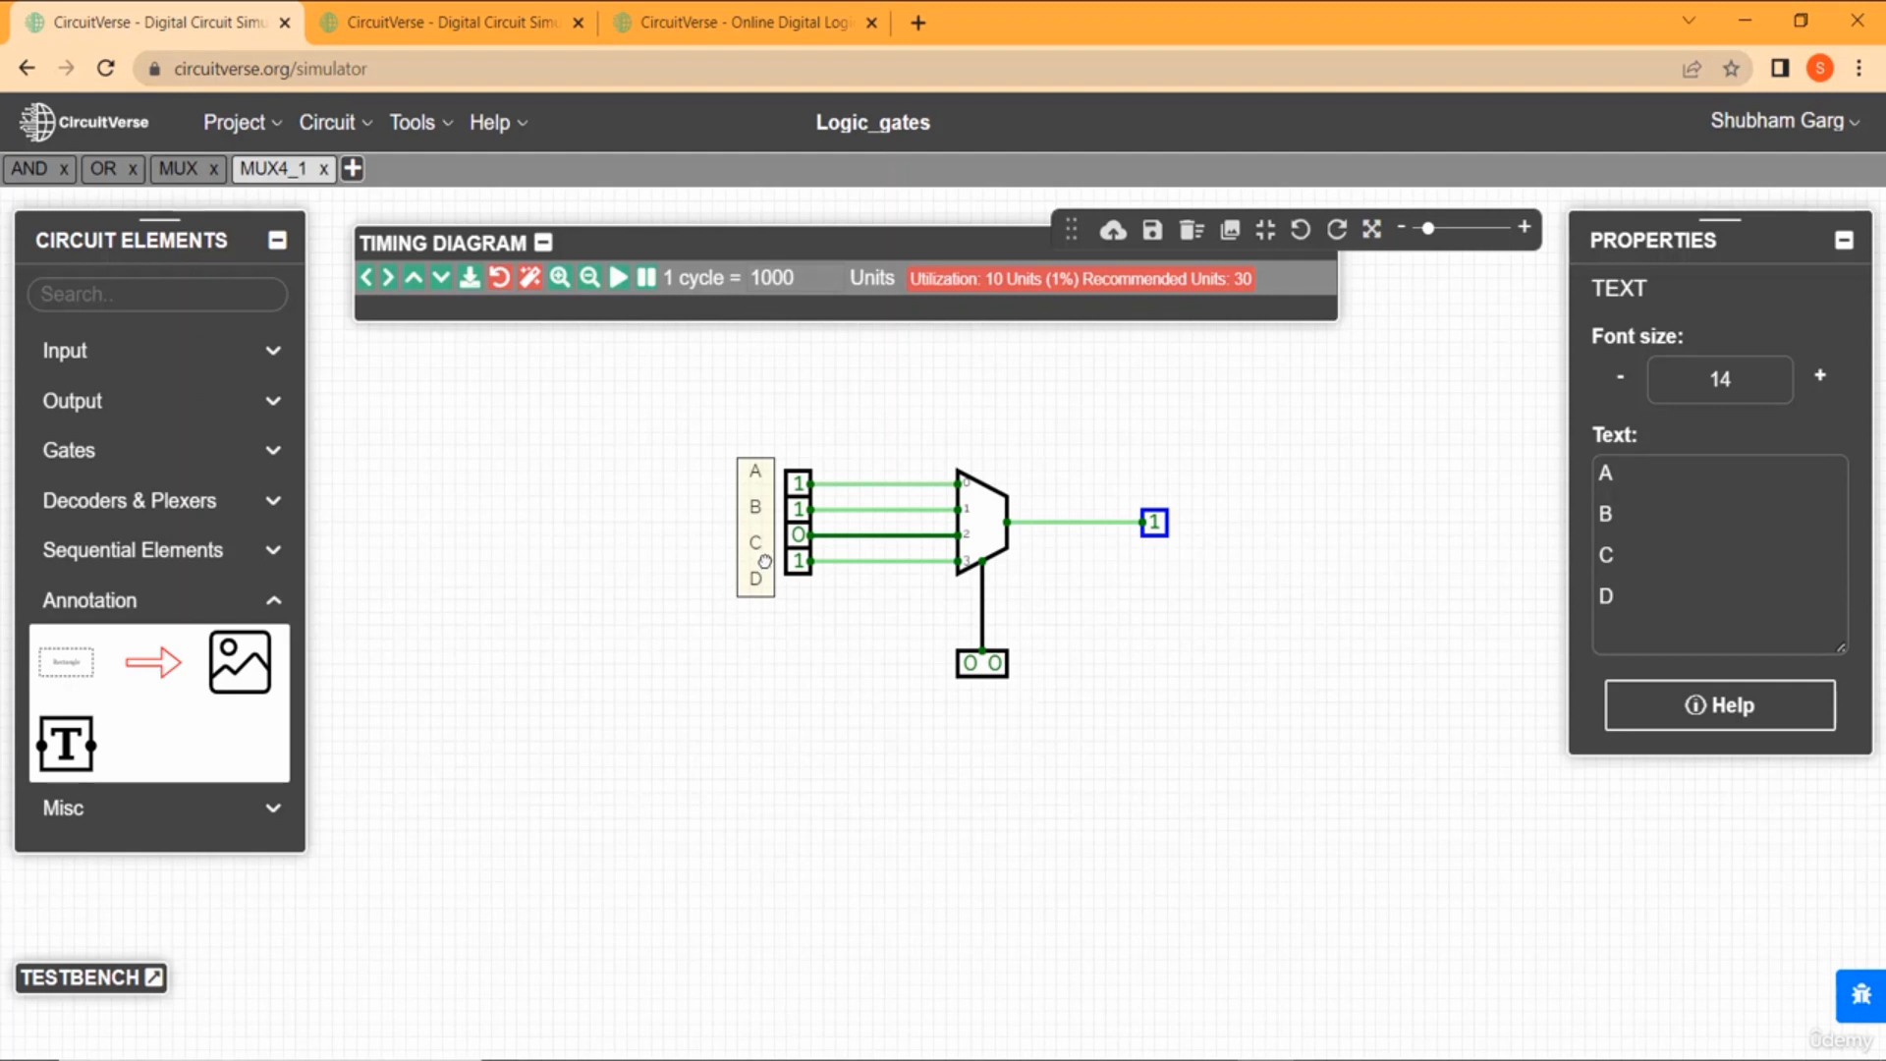
{"action": "left_click", "coordinate": [864, 650]}
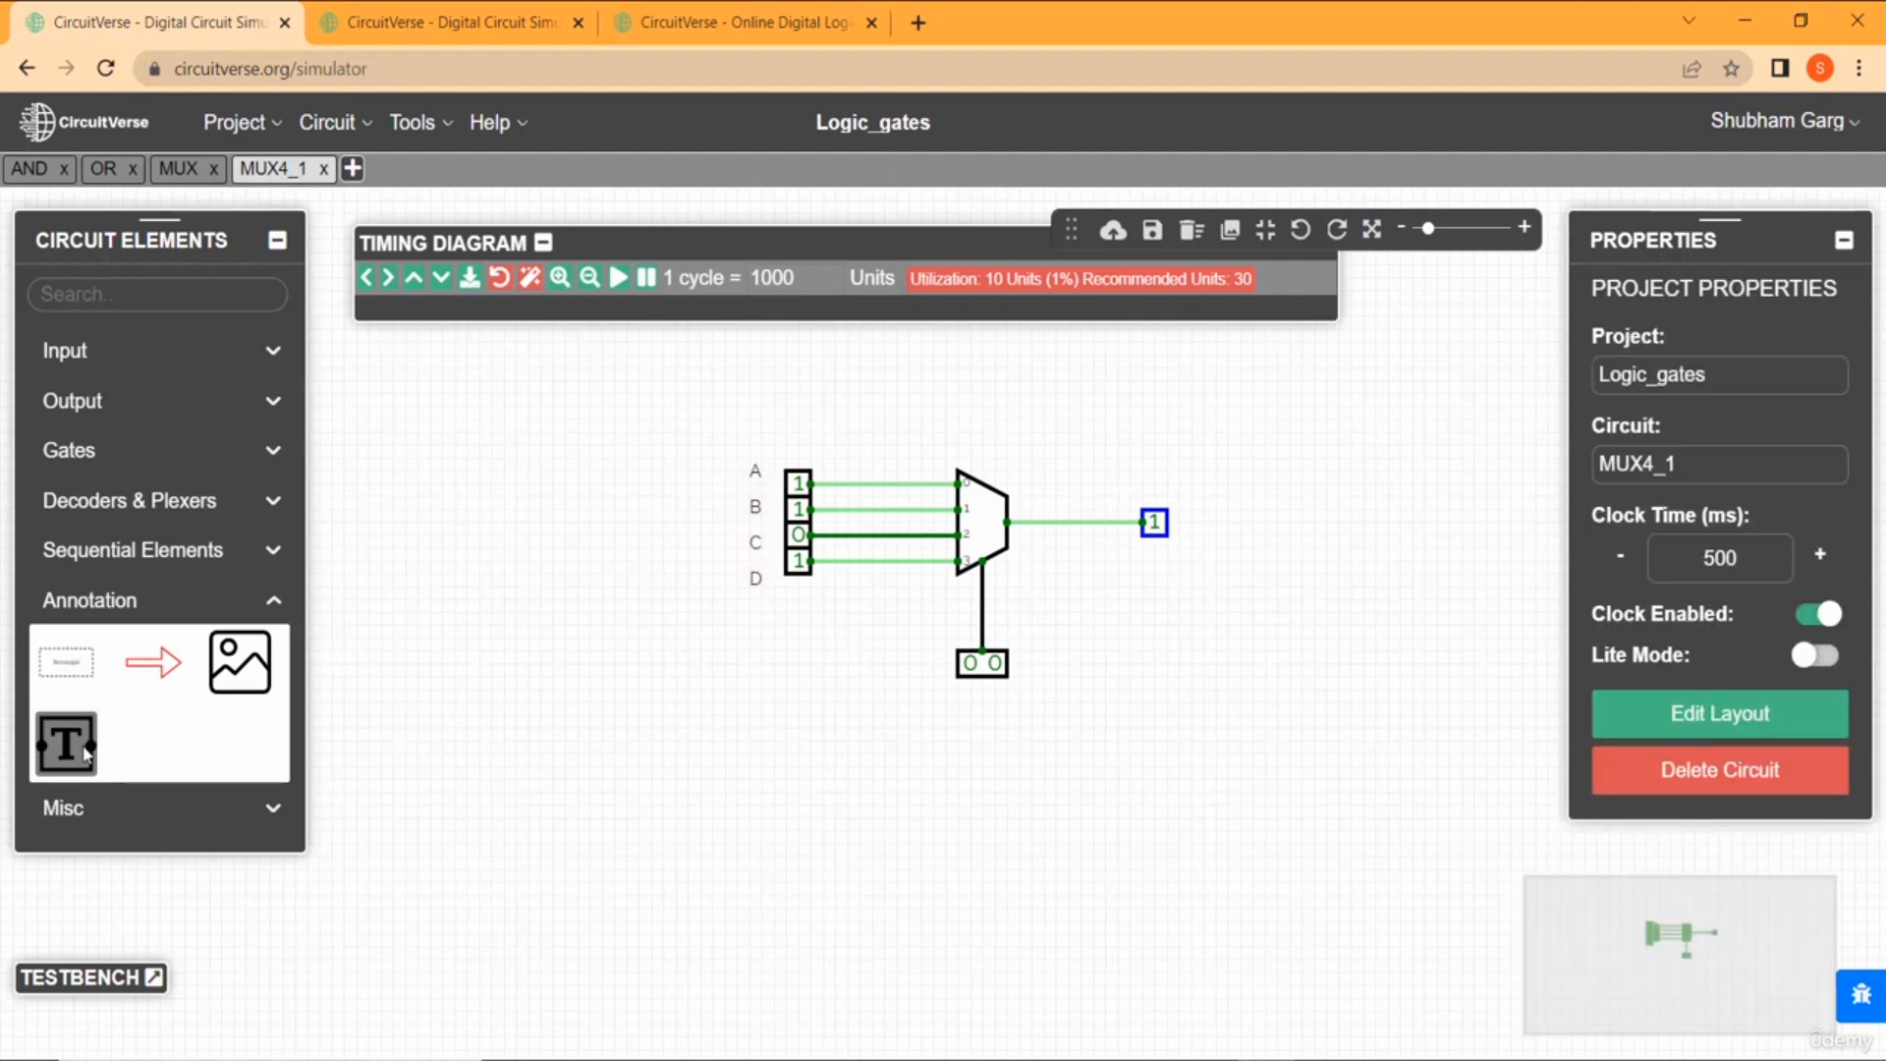
Add a text annotation reading "S0 S1" and align it beneath the two-bit select input.
{"action": "left_click", "coordinate": [66, 746]}
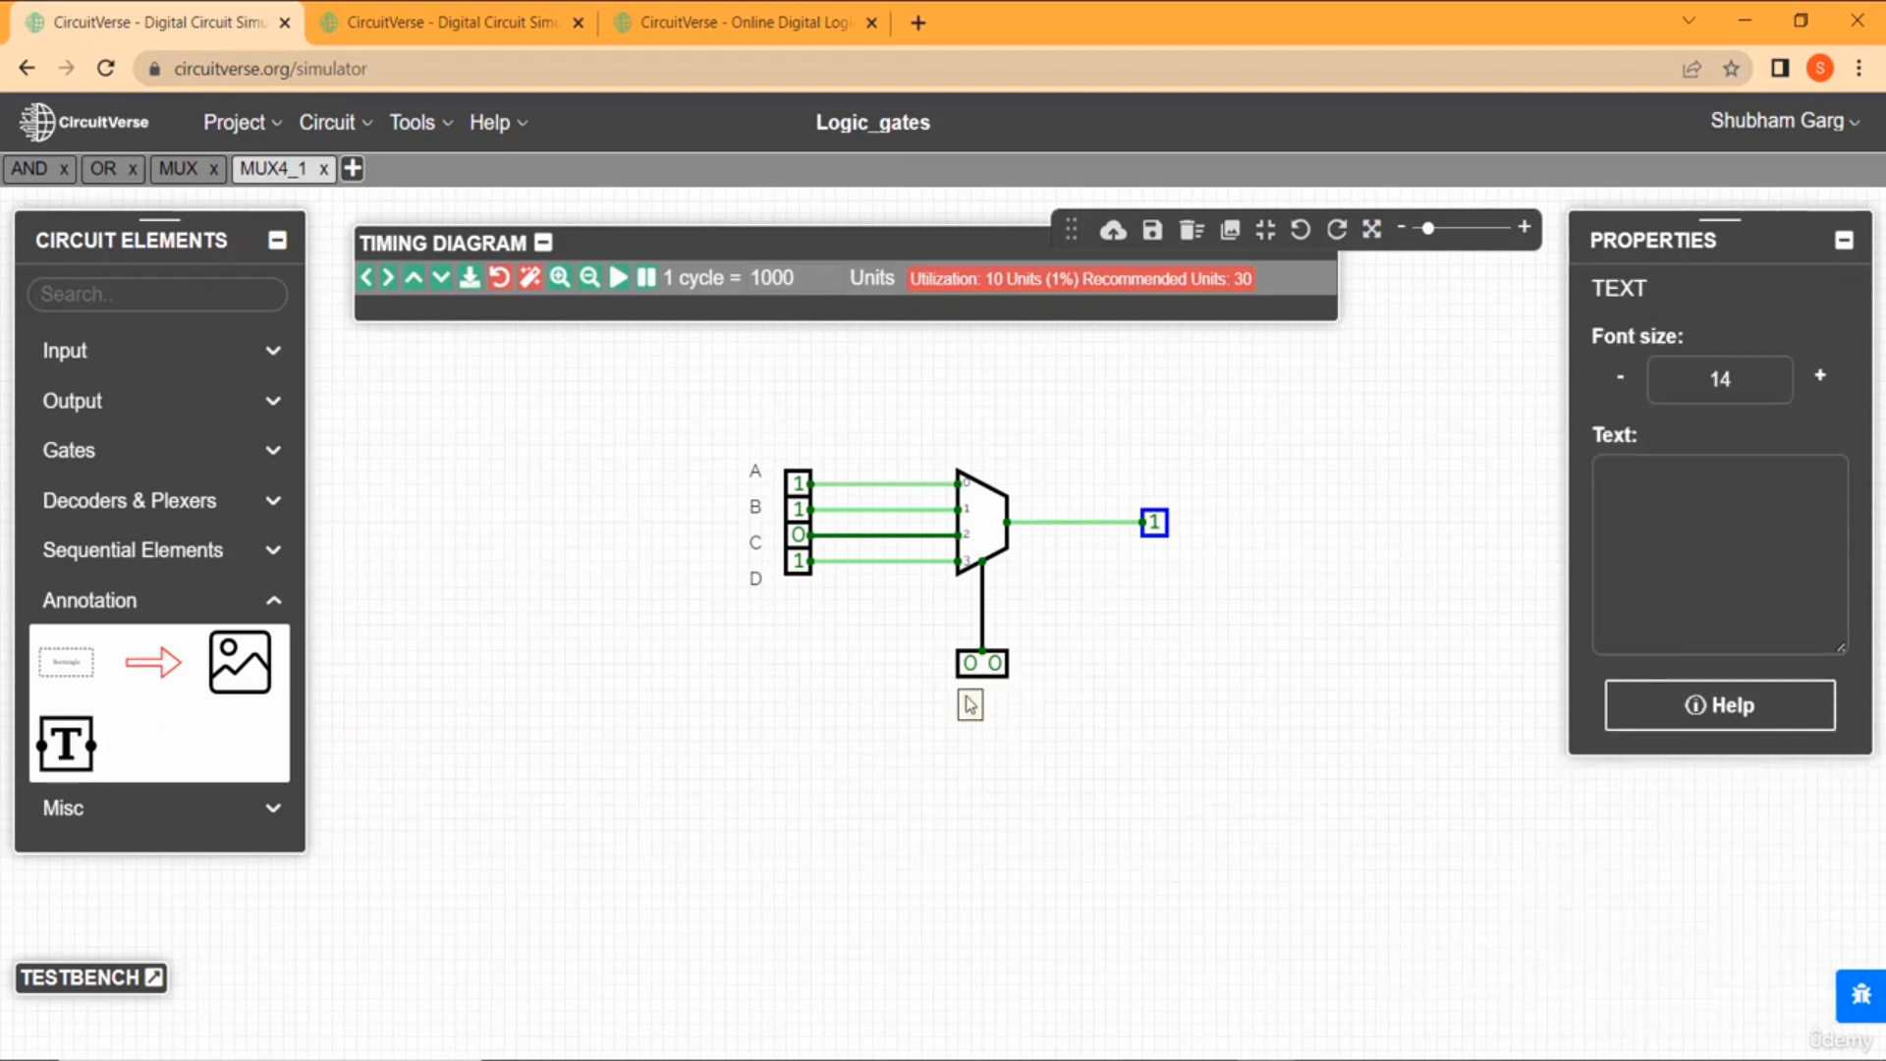
{"action": "left_click", "coordinate": [1674, 512]}
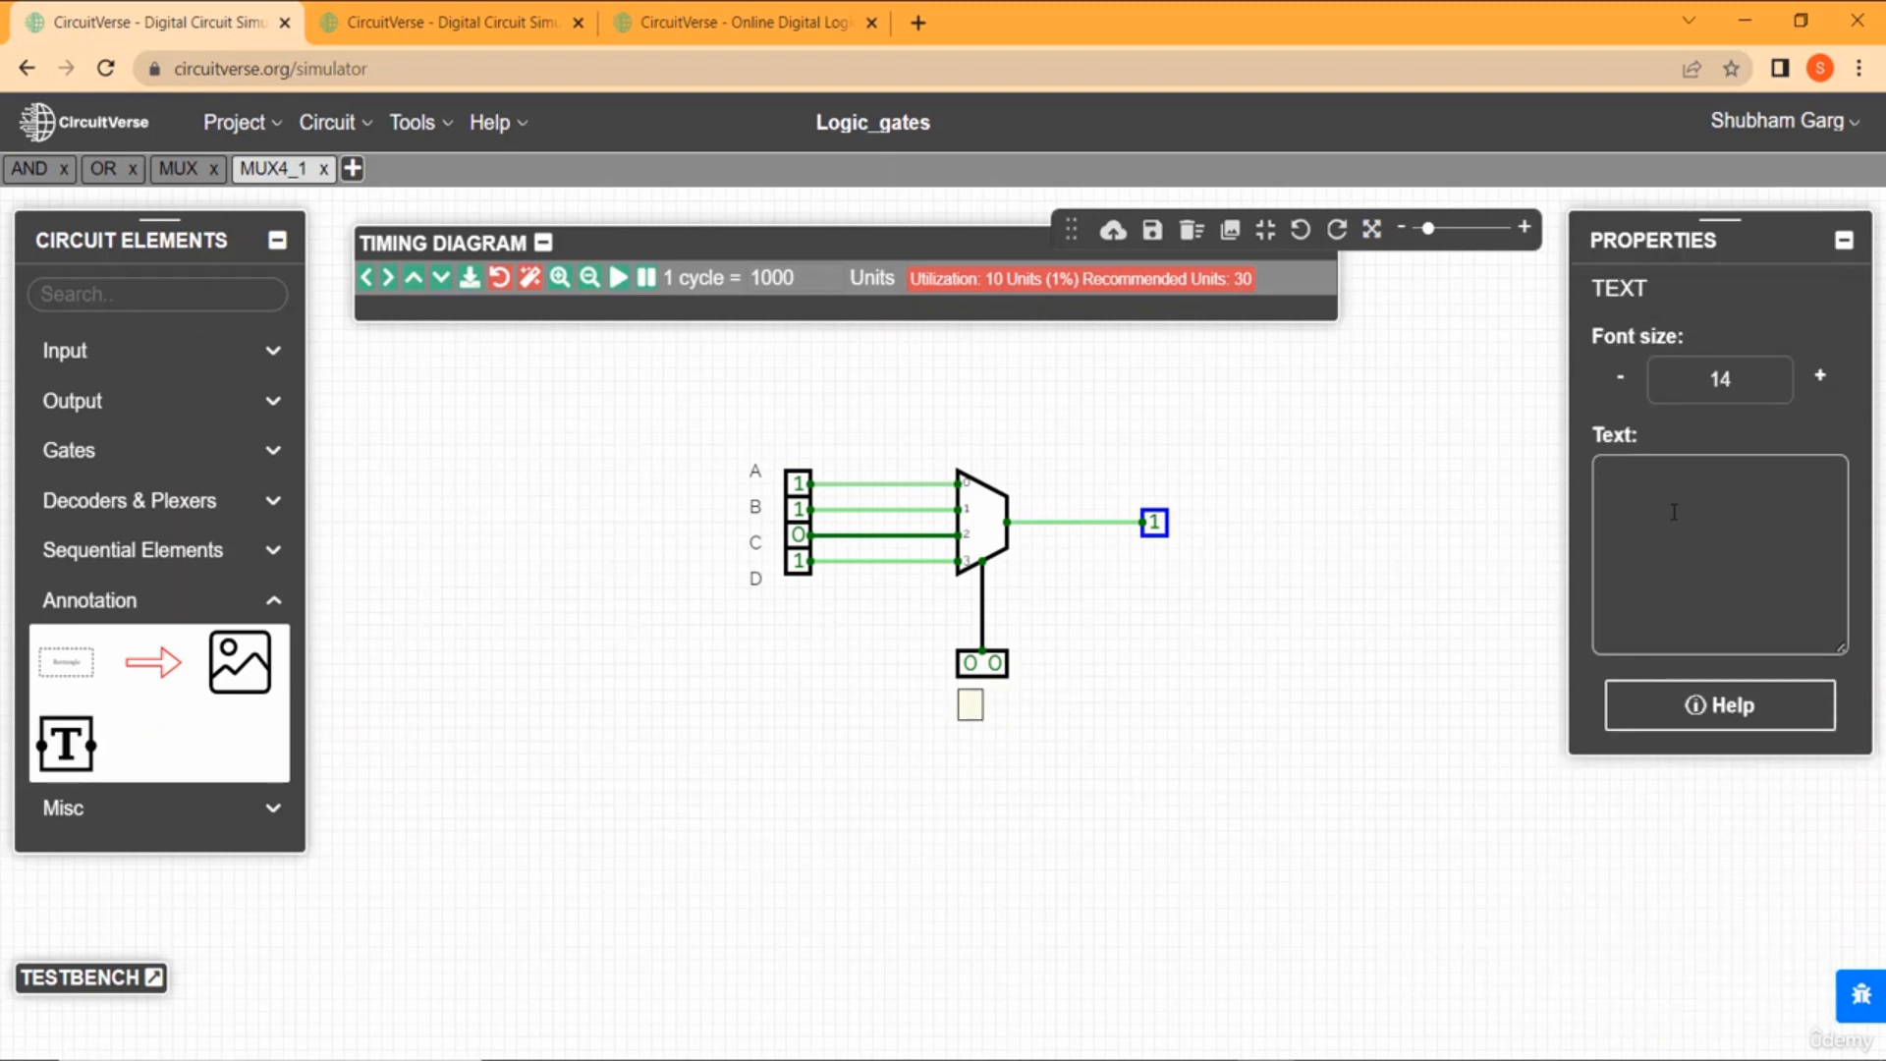
{"action": "type", "text": "S0  S1"}
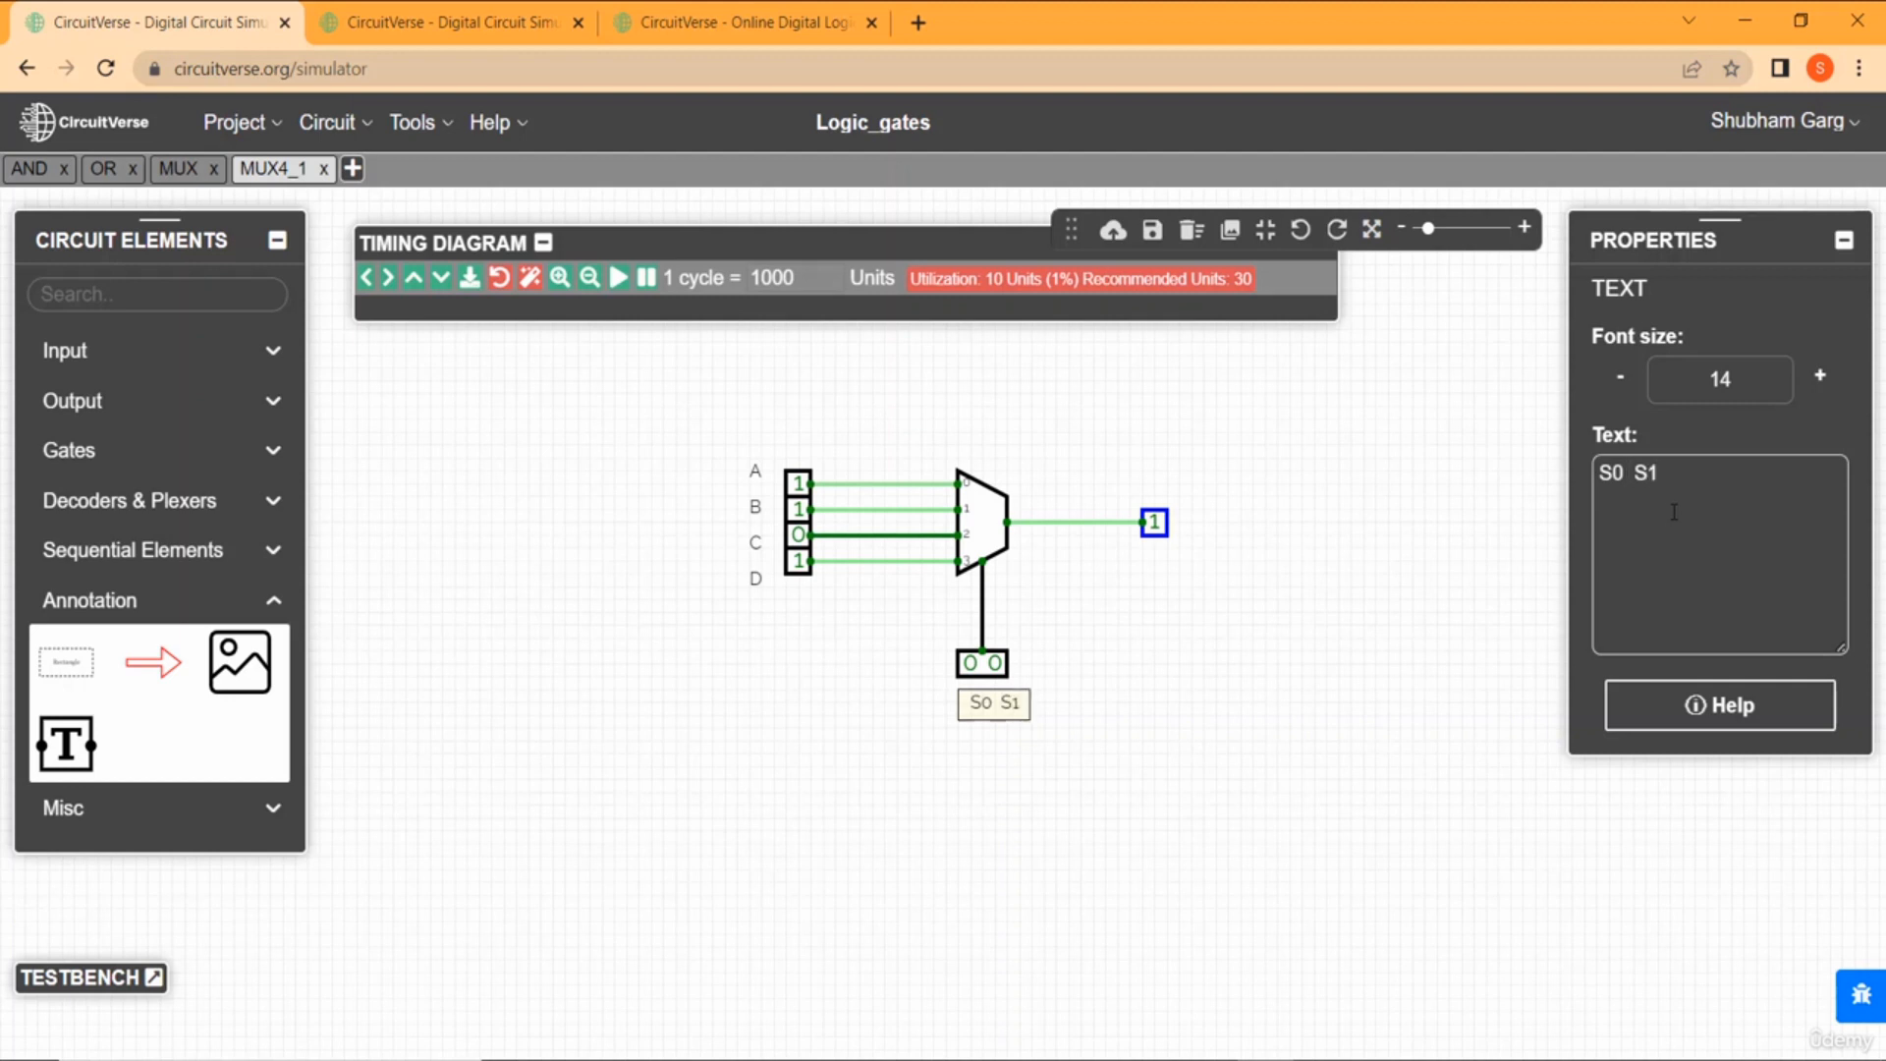
{"action": "left_click_drag", "start_coordinate": [1010, 717], "coordinate": [999, 711]}
Add a text annotation reading "O" and position it close beside the output element.
{"action": "left_click", "coordinate": [66, 743]}
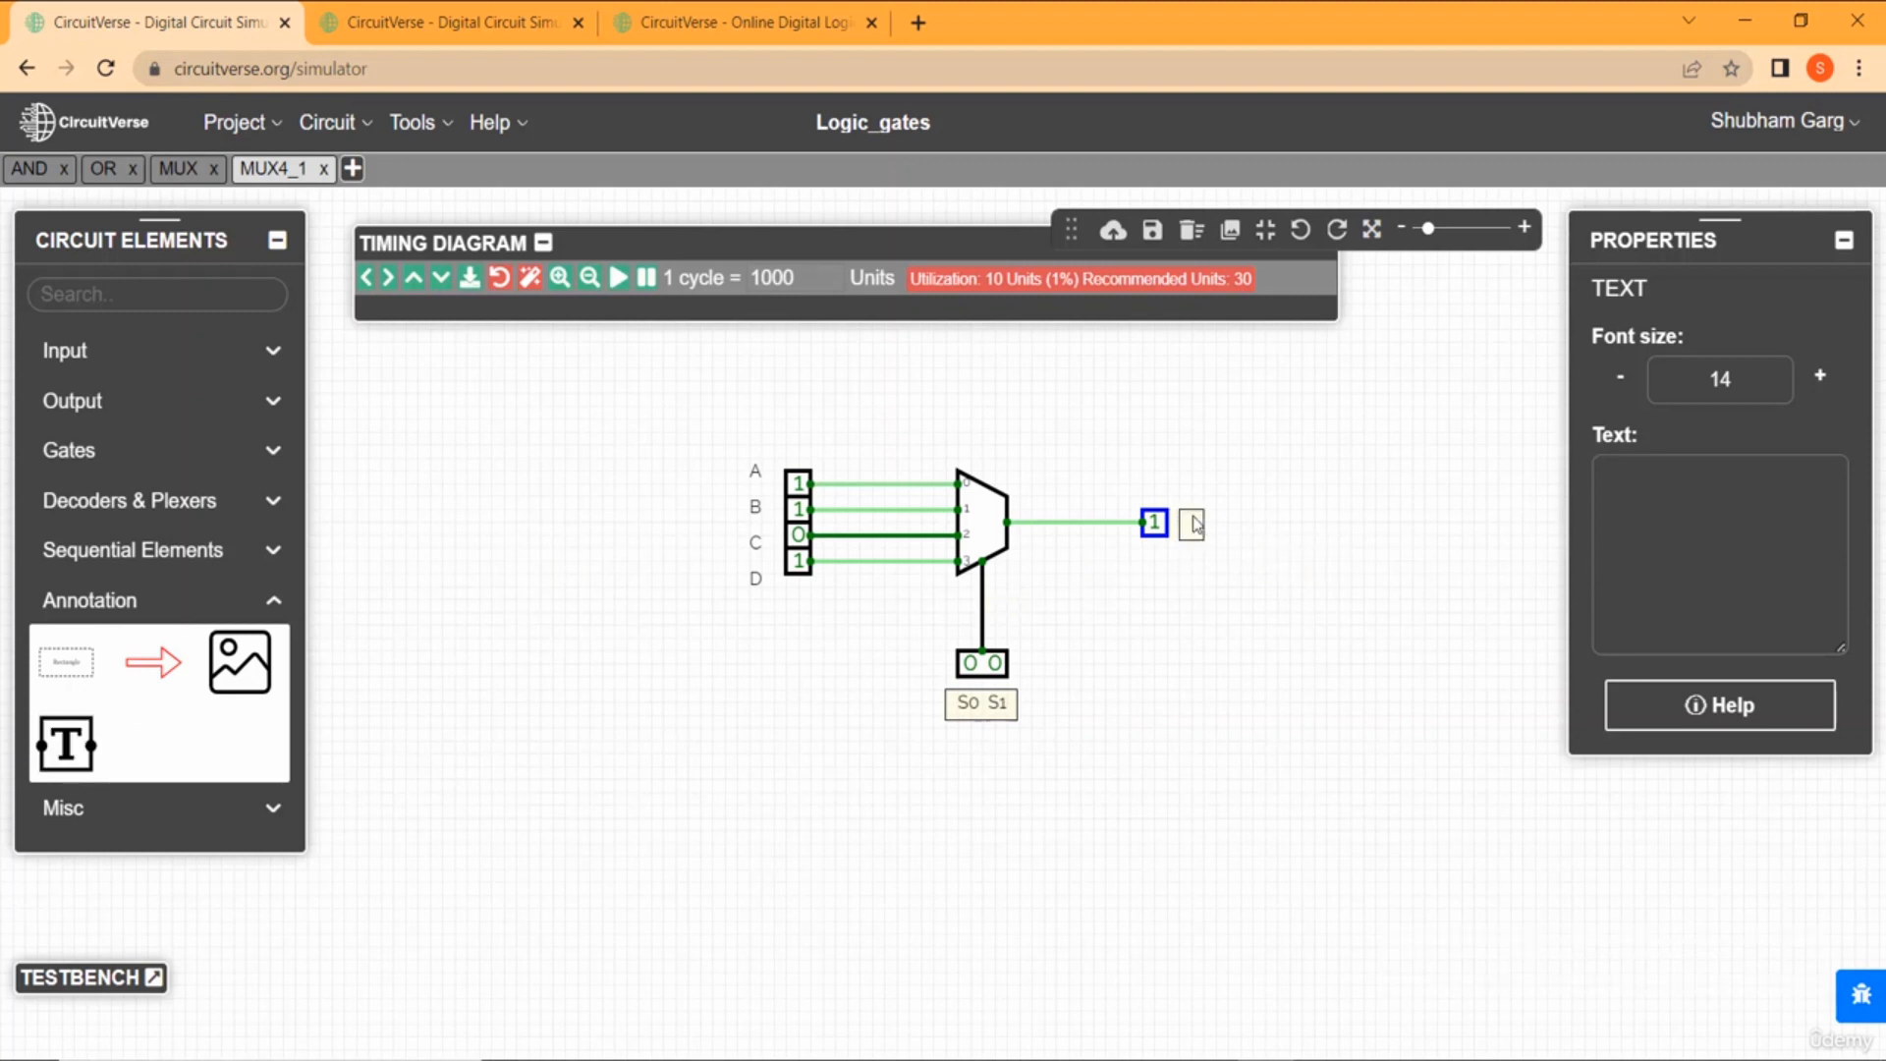
{"action": "left_click", "coordinate": [1195, 522]}
{"action": "left_click_drag", "start_coordinate": [1191, 515], "coordinate": [1192, 523]}
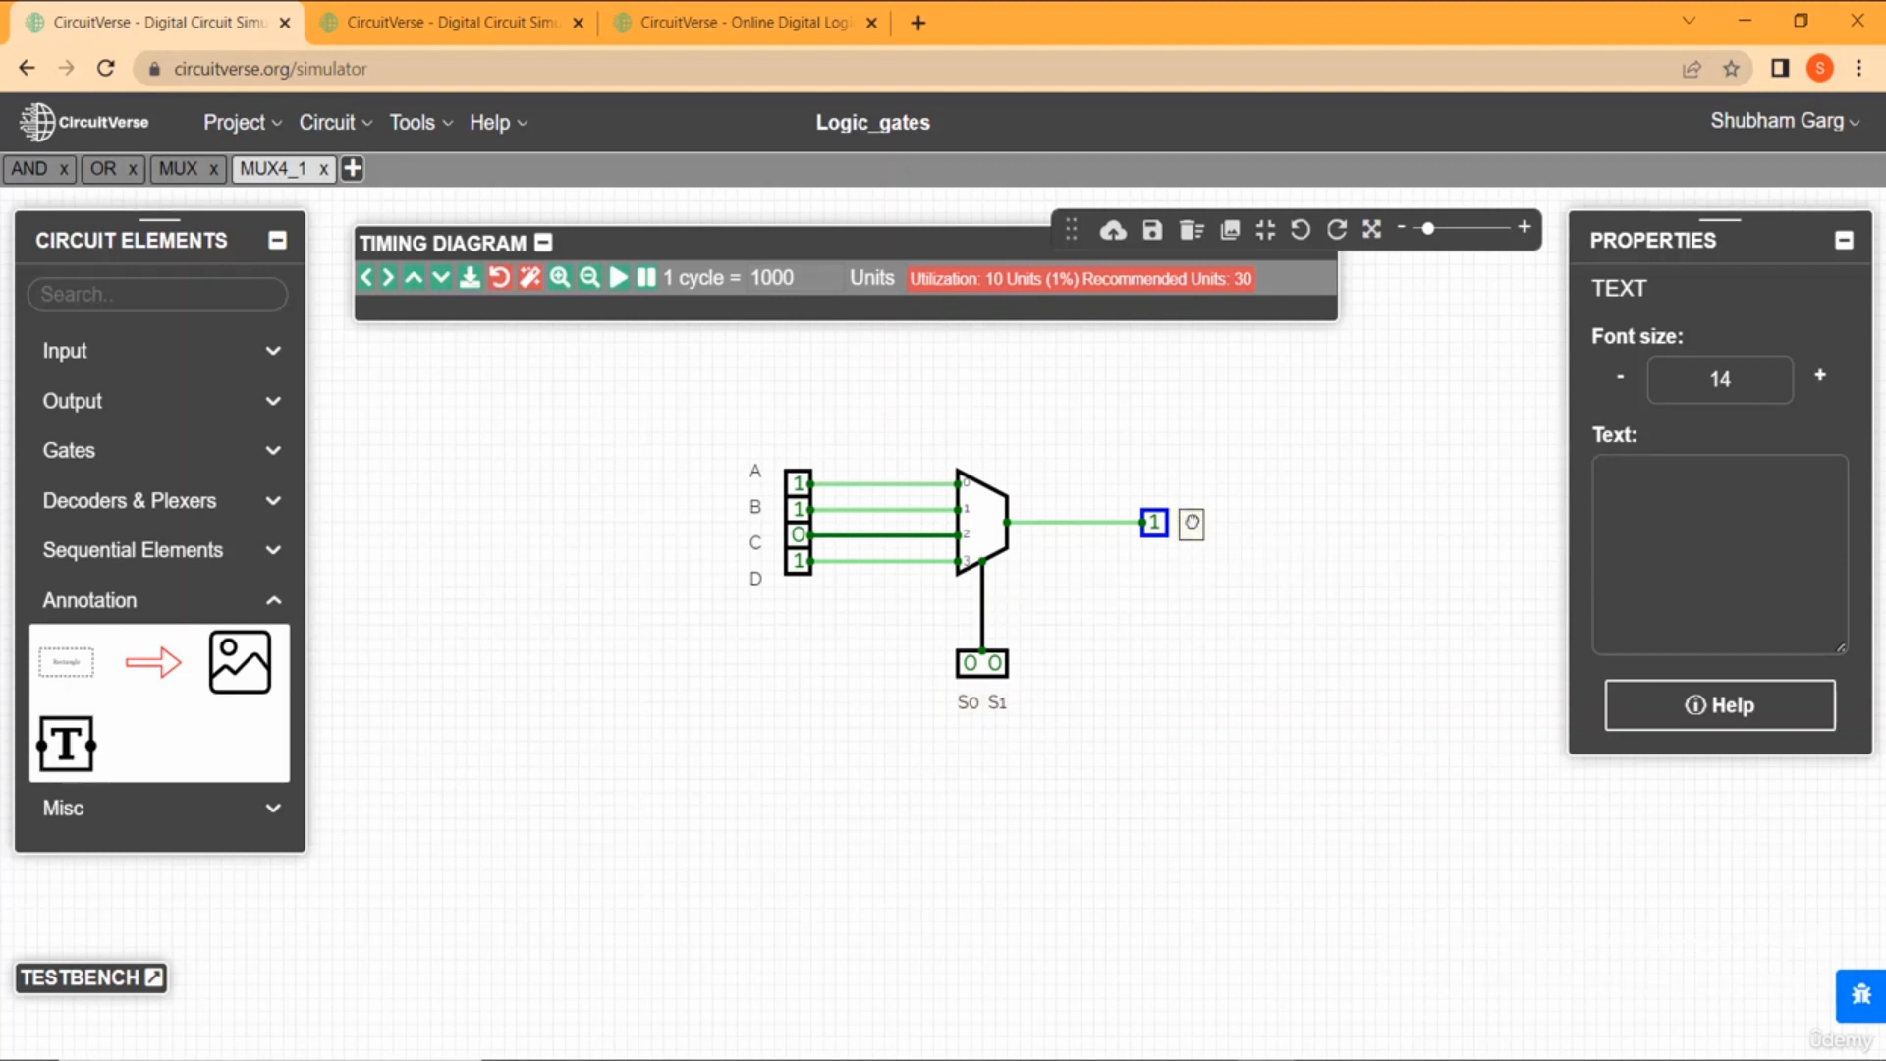
{"action": "left_click", "coordinate": [1718, 479]}
{"action": "type", "text": "O"}
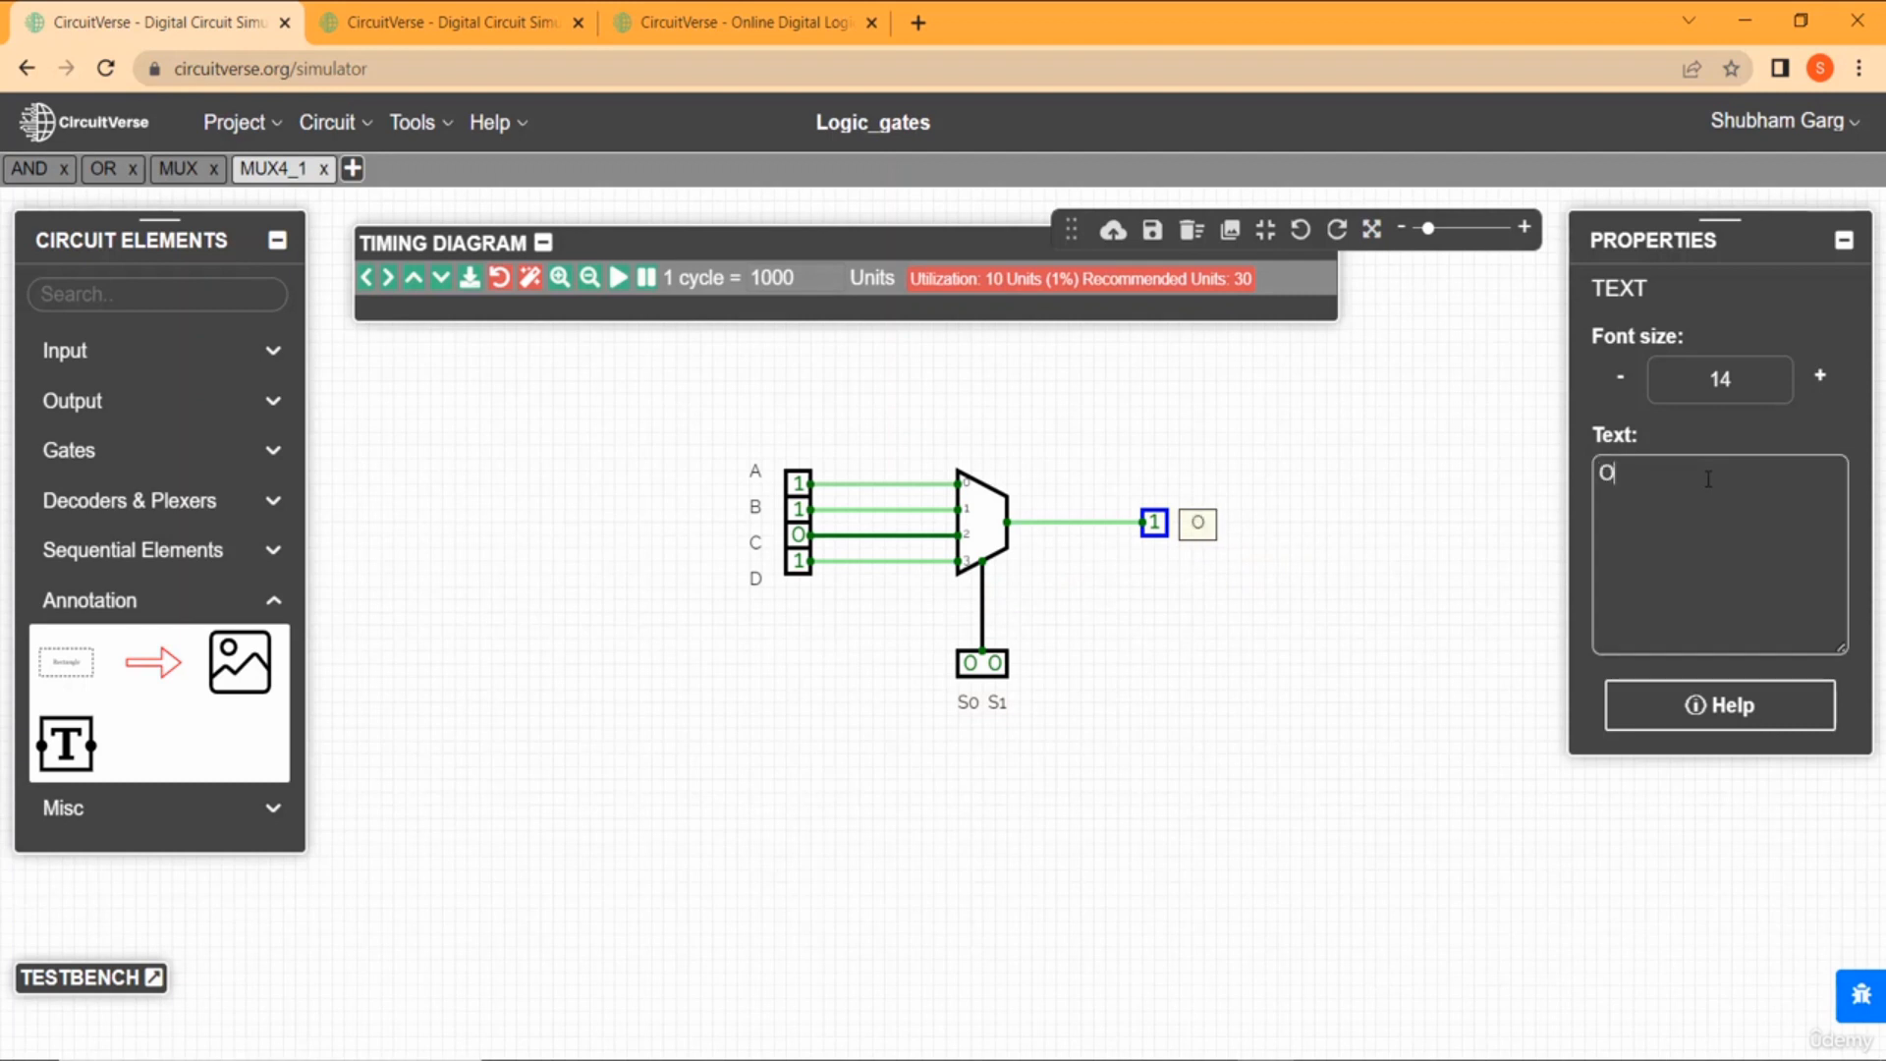
{"action": "left_click", "coordinate": [946, 630]}
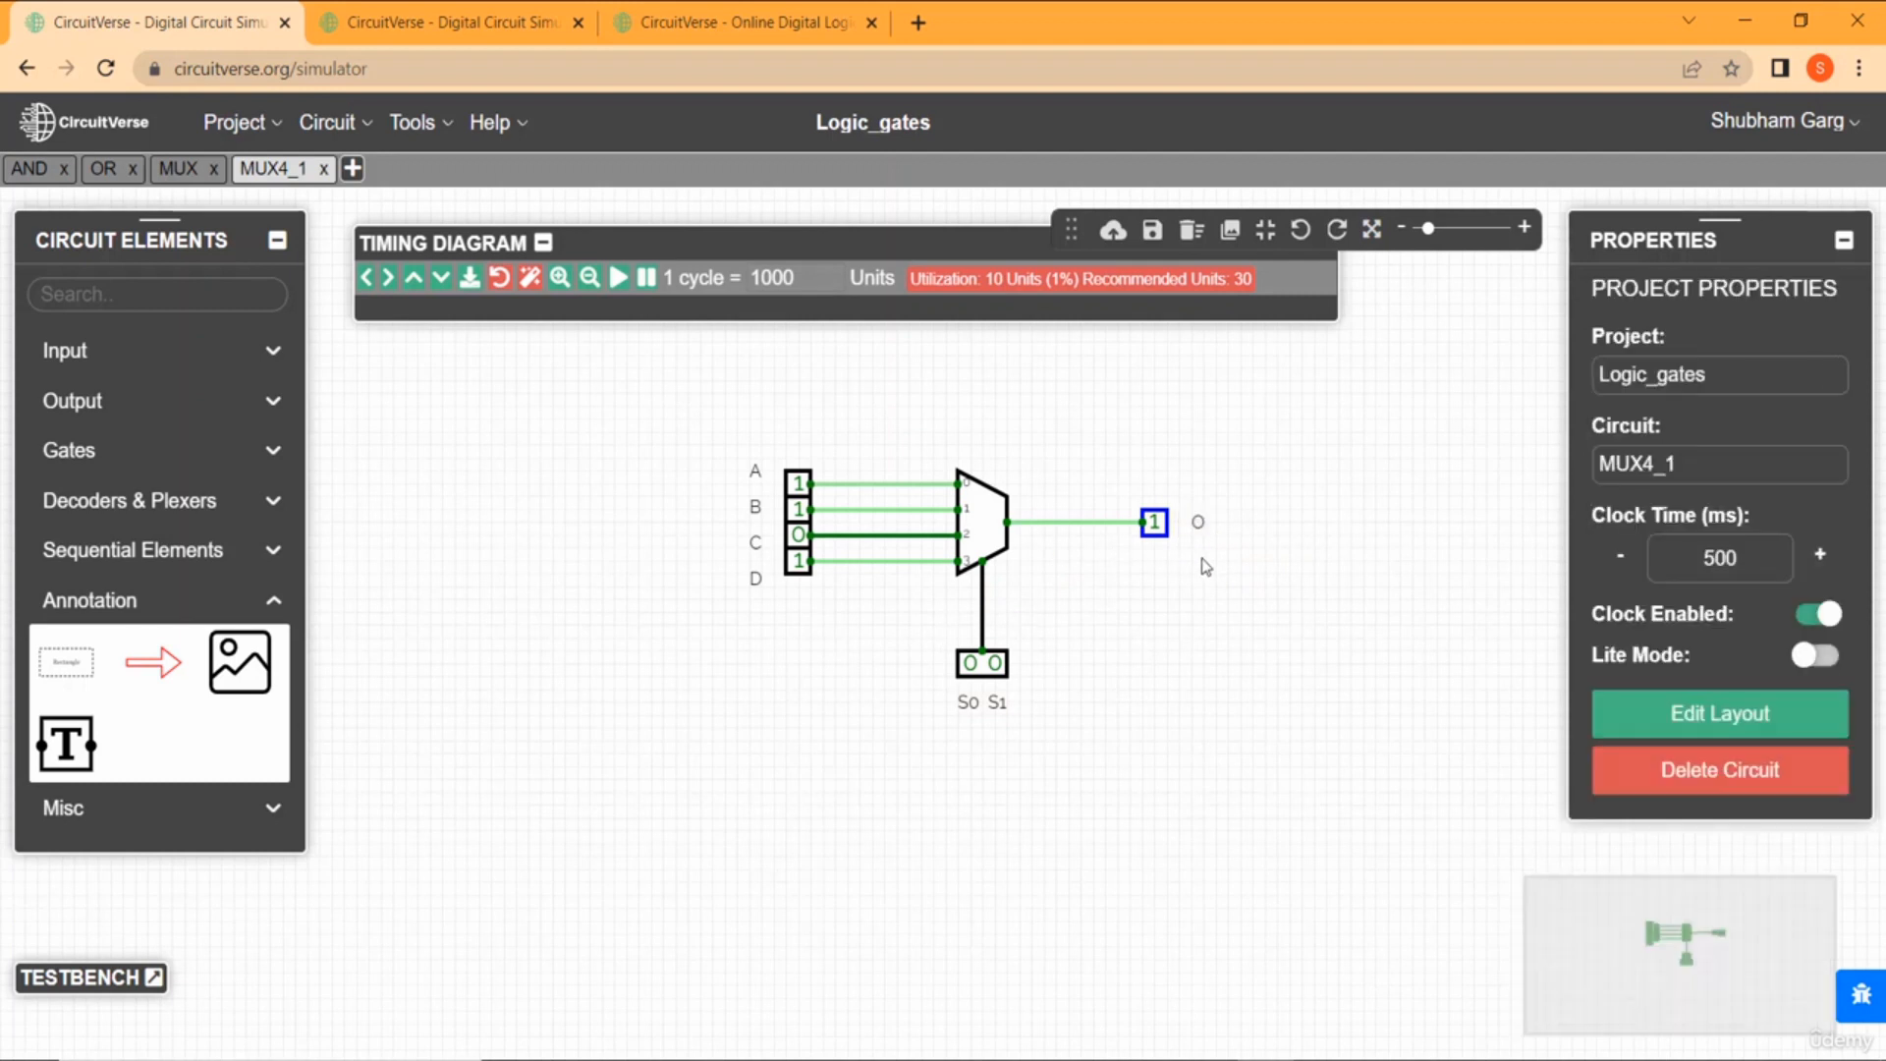
{"action": "left_click", "coordinate": [1198, 522]}
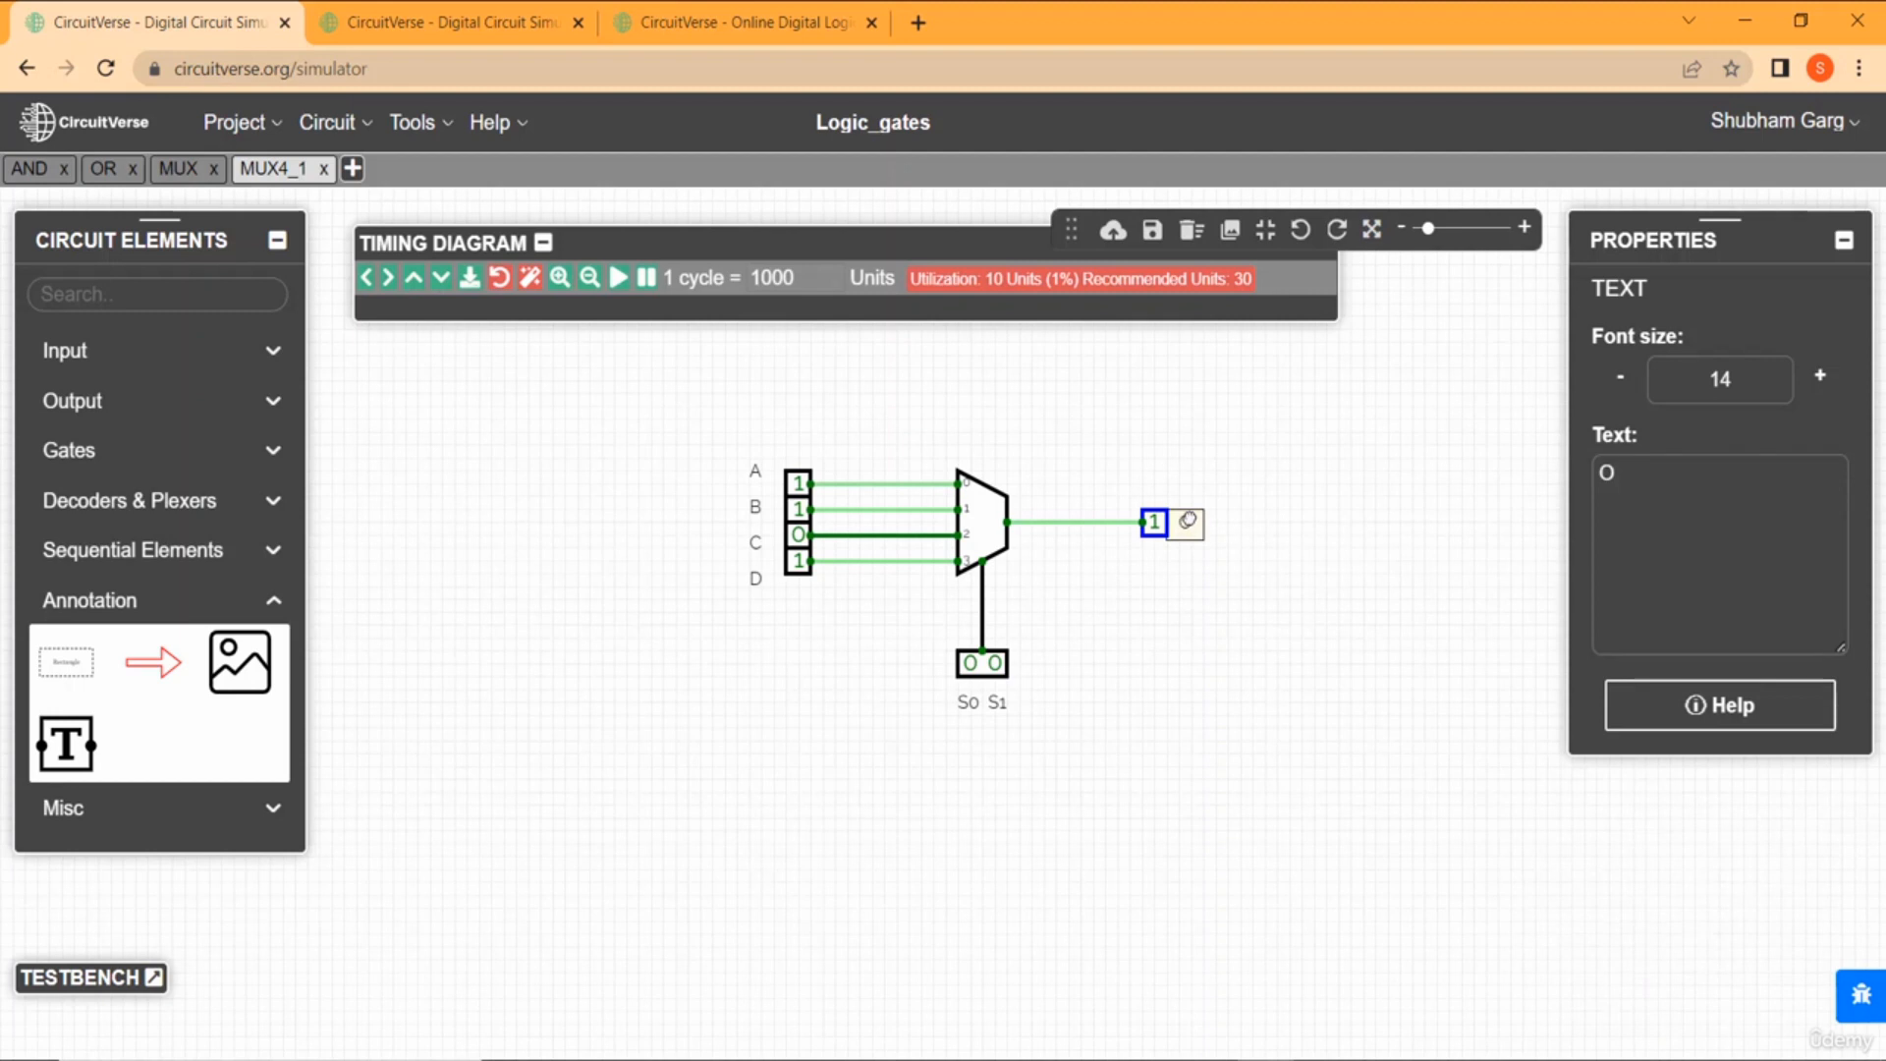
{"action": "left_click", "coordinate": [1069, 625]}
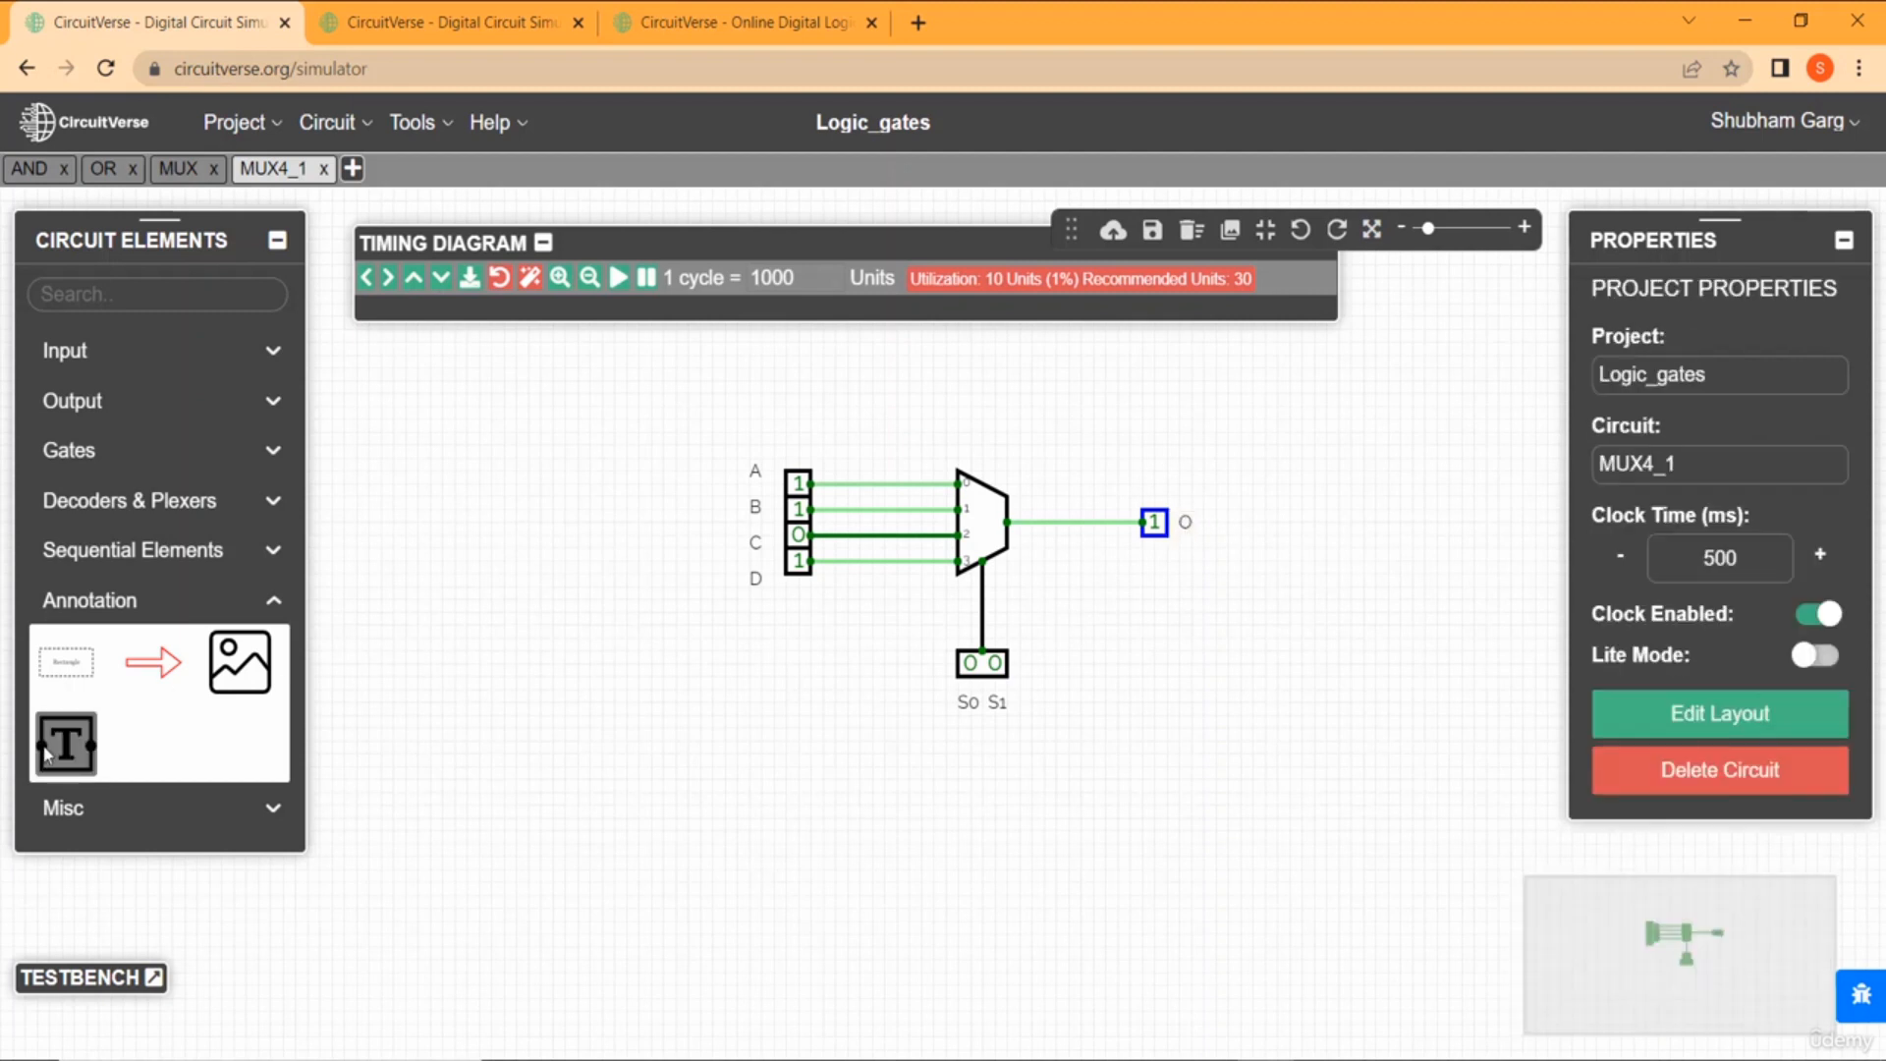
Add a text annotation beside the circuit with header "S0 S1 O" and the select rows 0 0, 0 1, 1 0 and 1 1.
{"action": "left_click", "coordinate": [66, 743]}
{"action": "left_click", "coordinate": [1240, 603]}
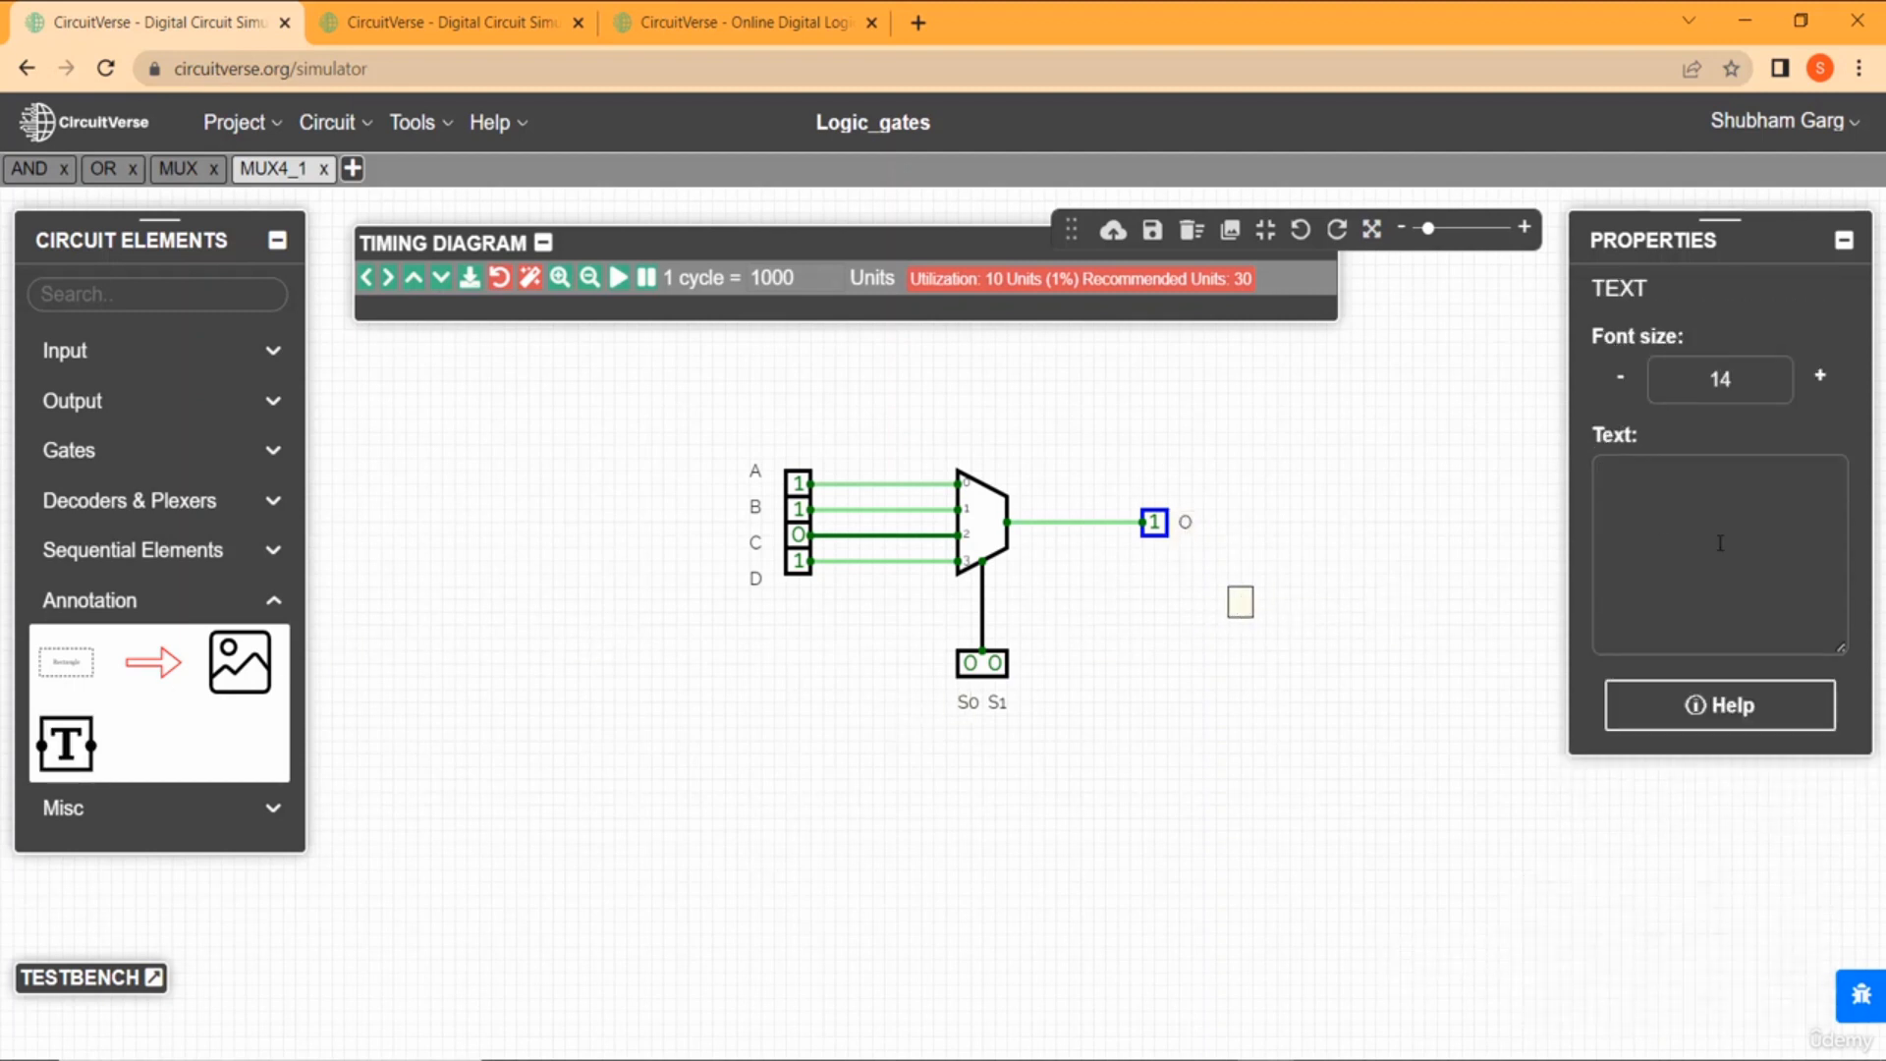
{"action": "left_click", "coordinate": [1710, 492]}
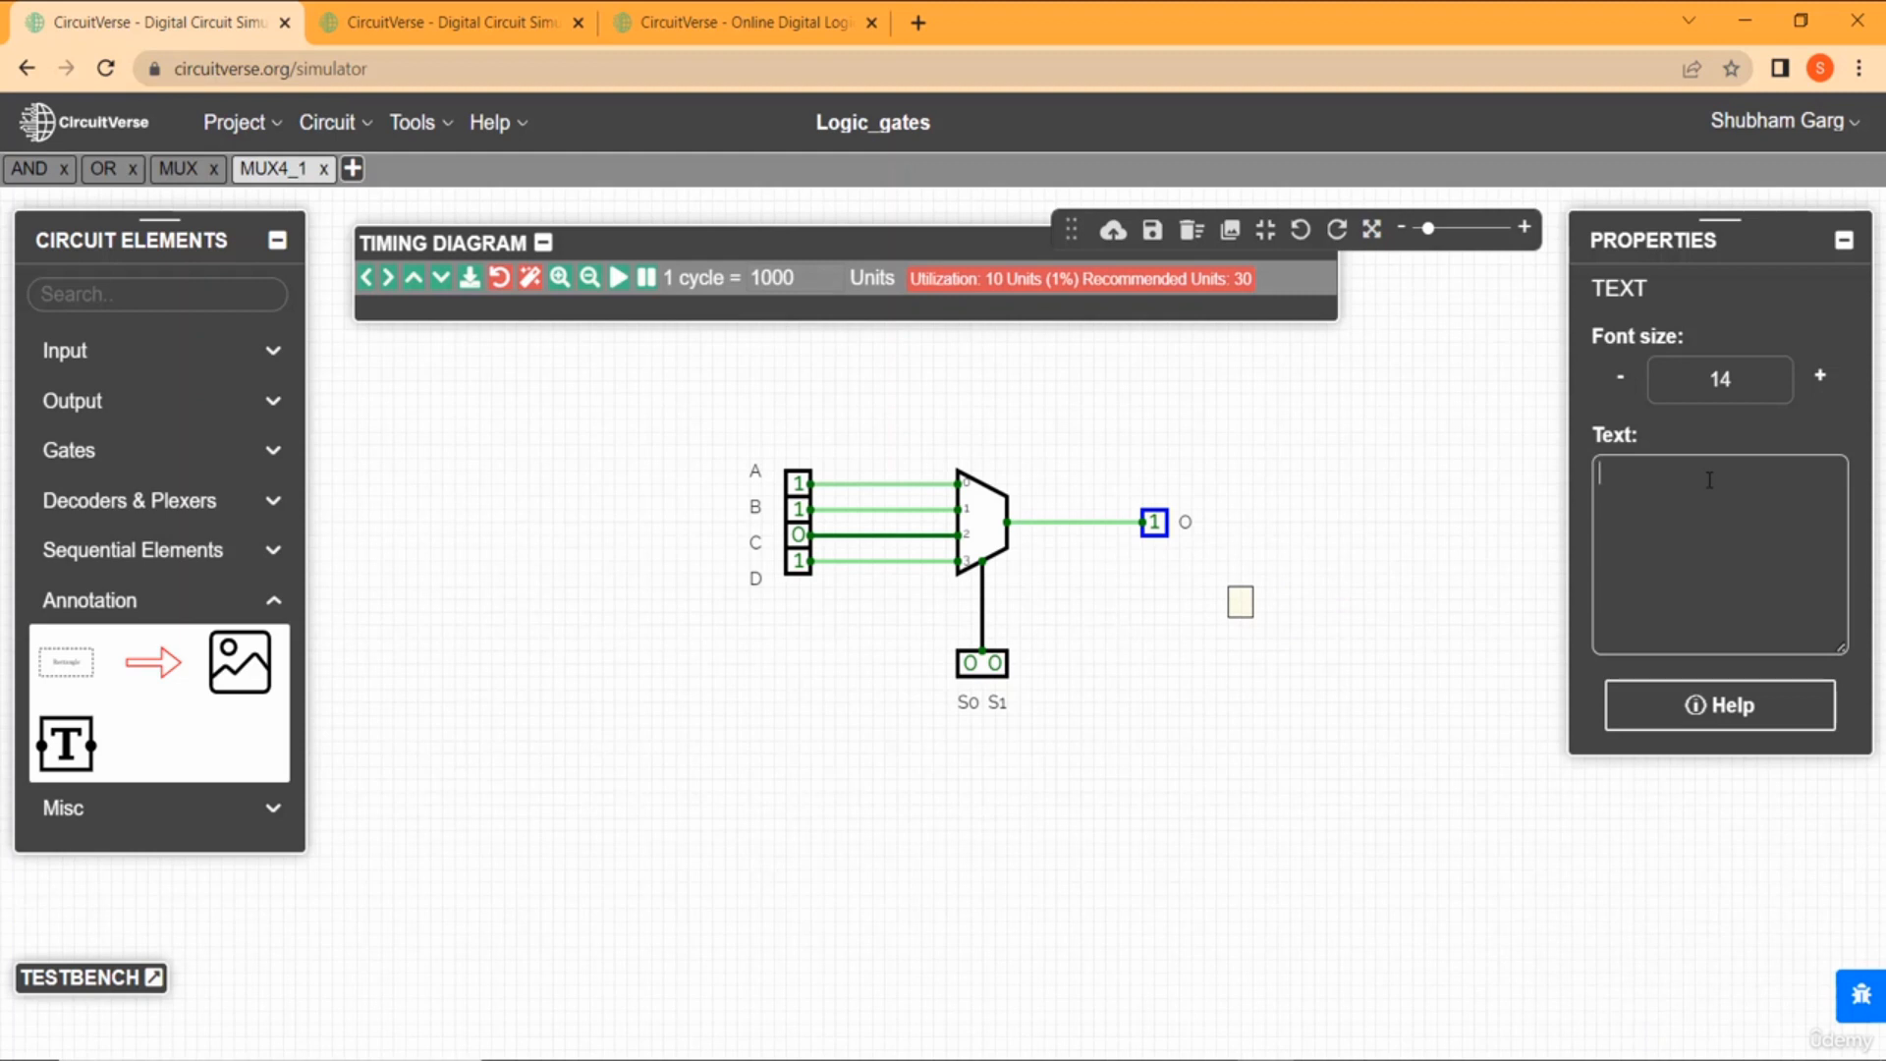
{"action": "type", "text": "S0 S1"}
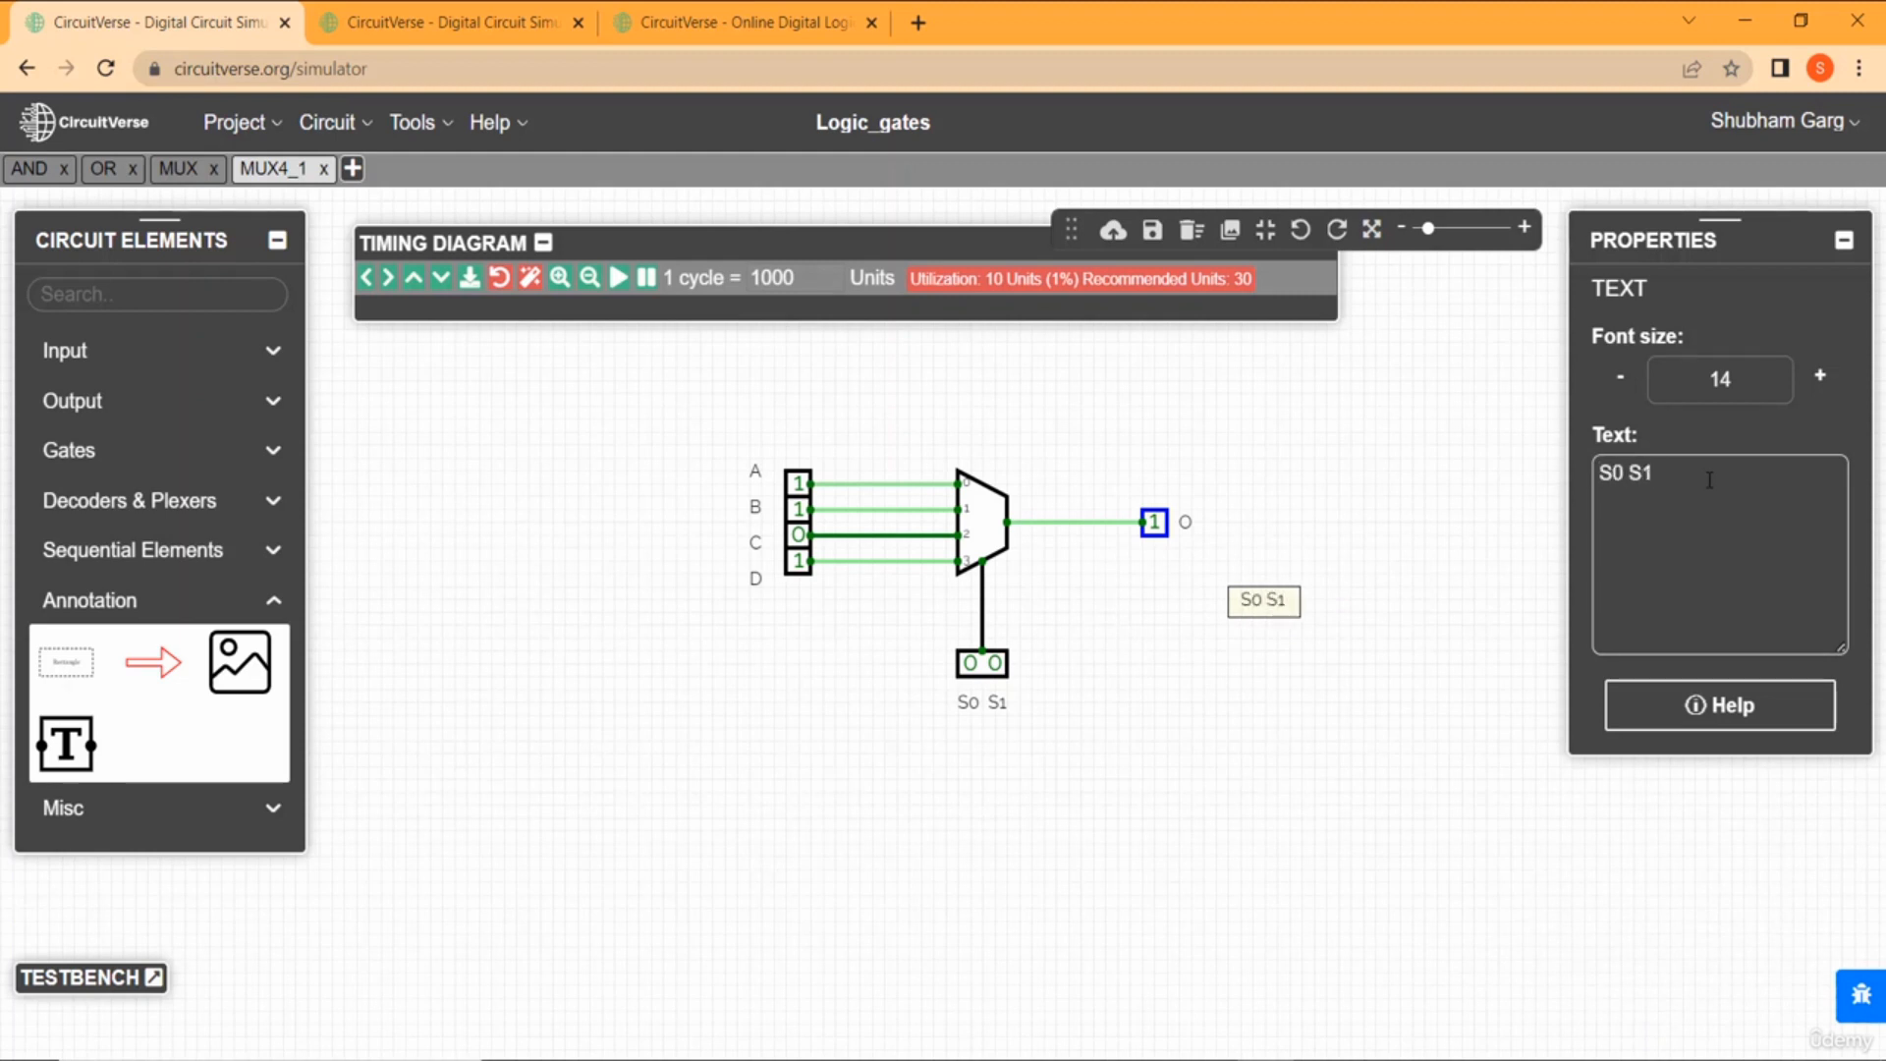
{"action": "type", "text": " O"}
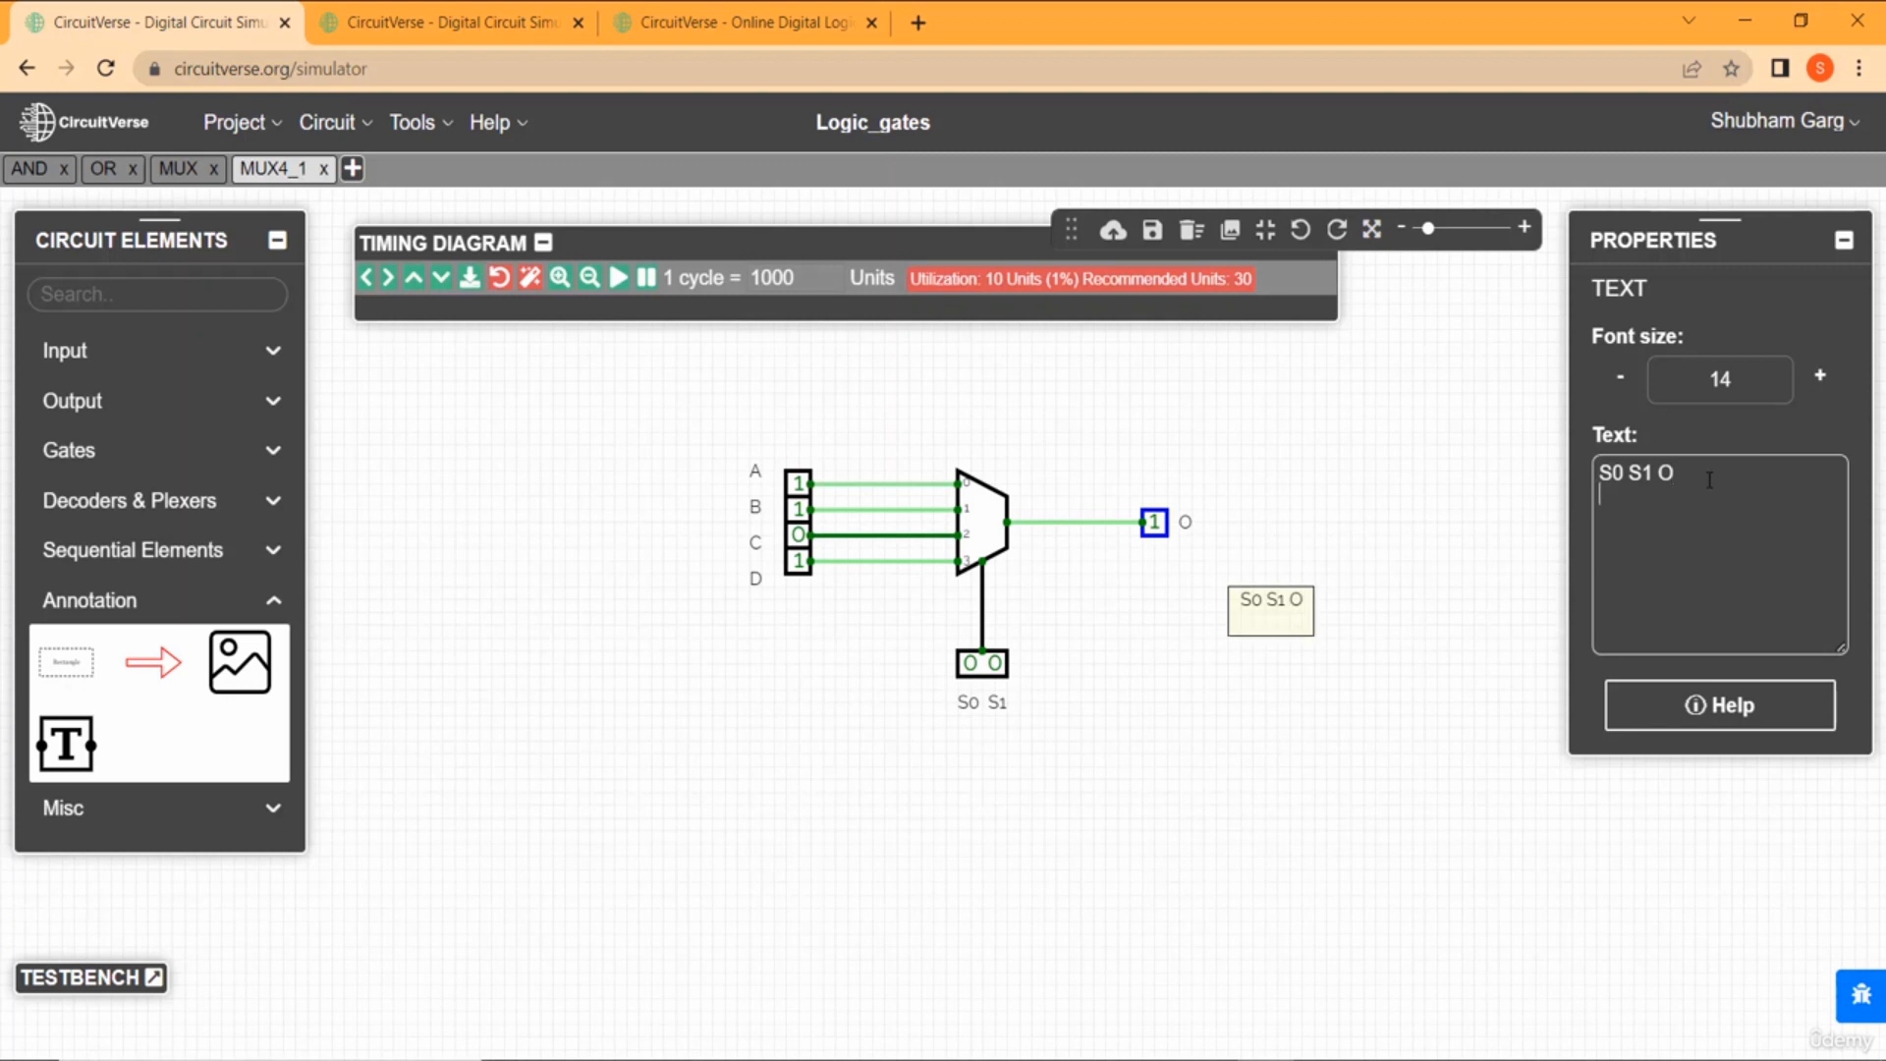
{"action": "type", "text": " 0 0 1 1"}
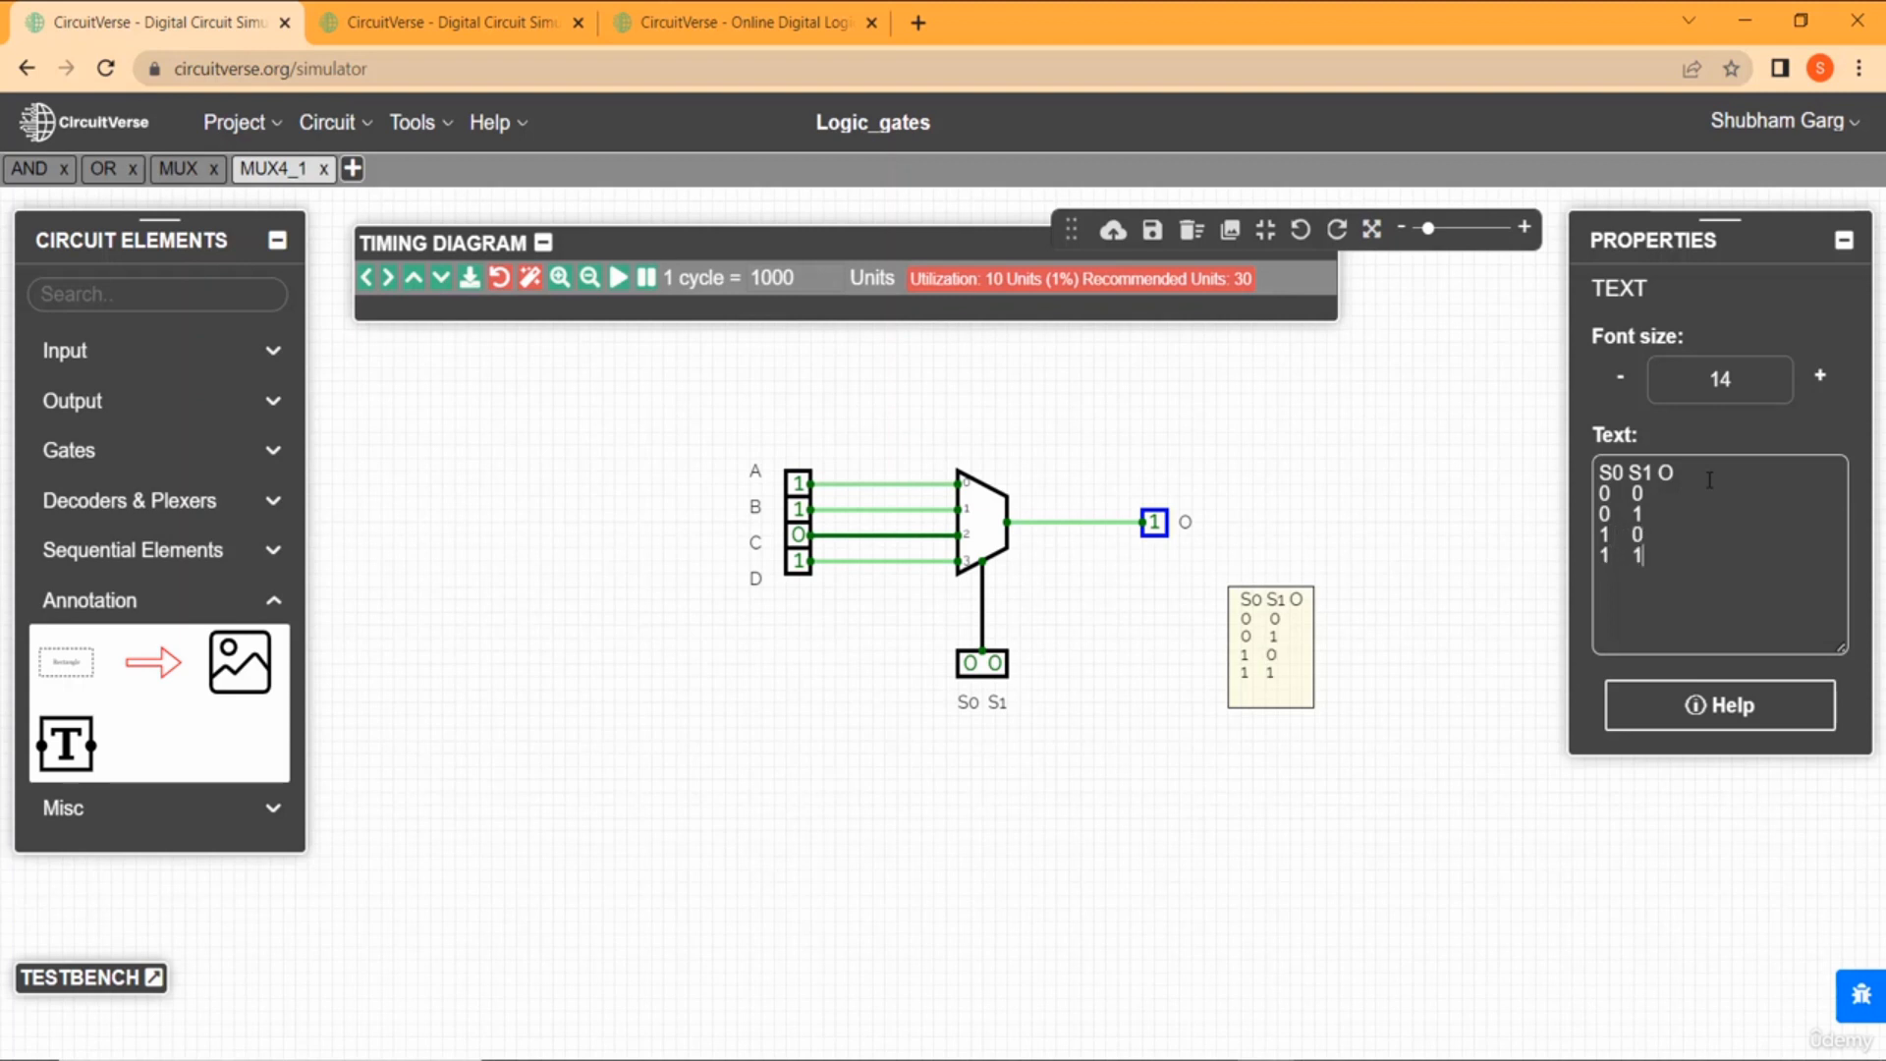
{"action": "key", "text": "Down"}
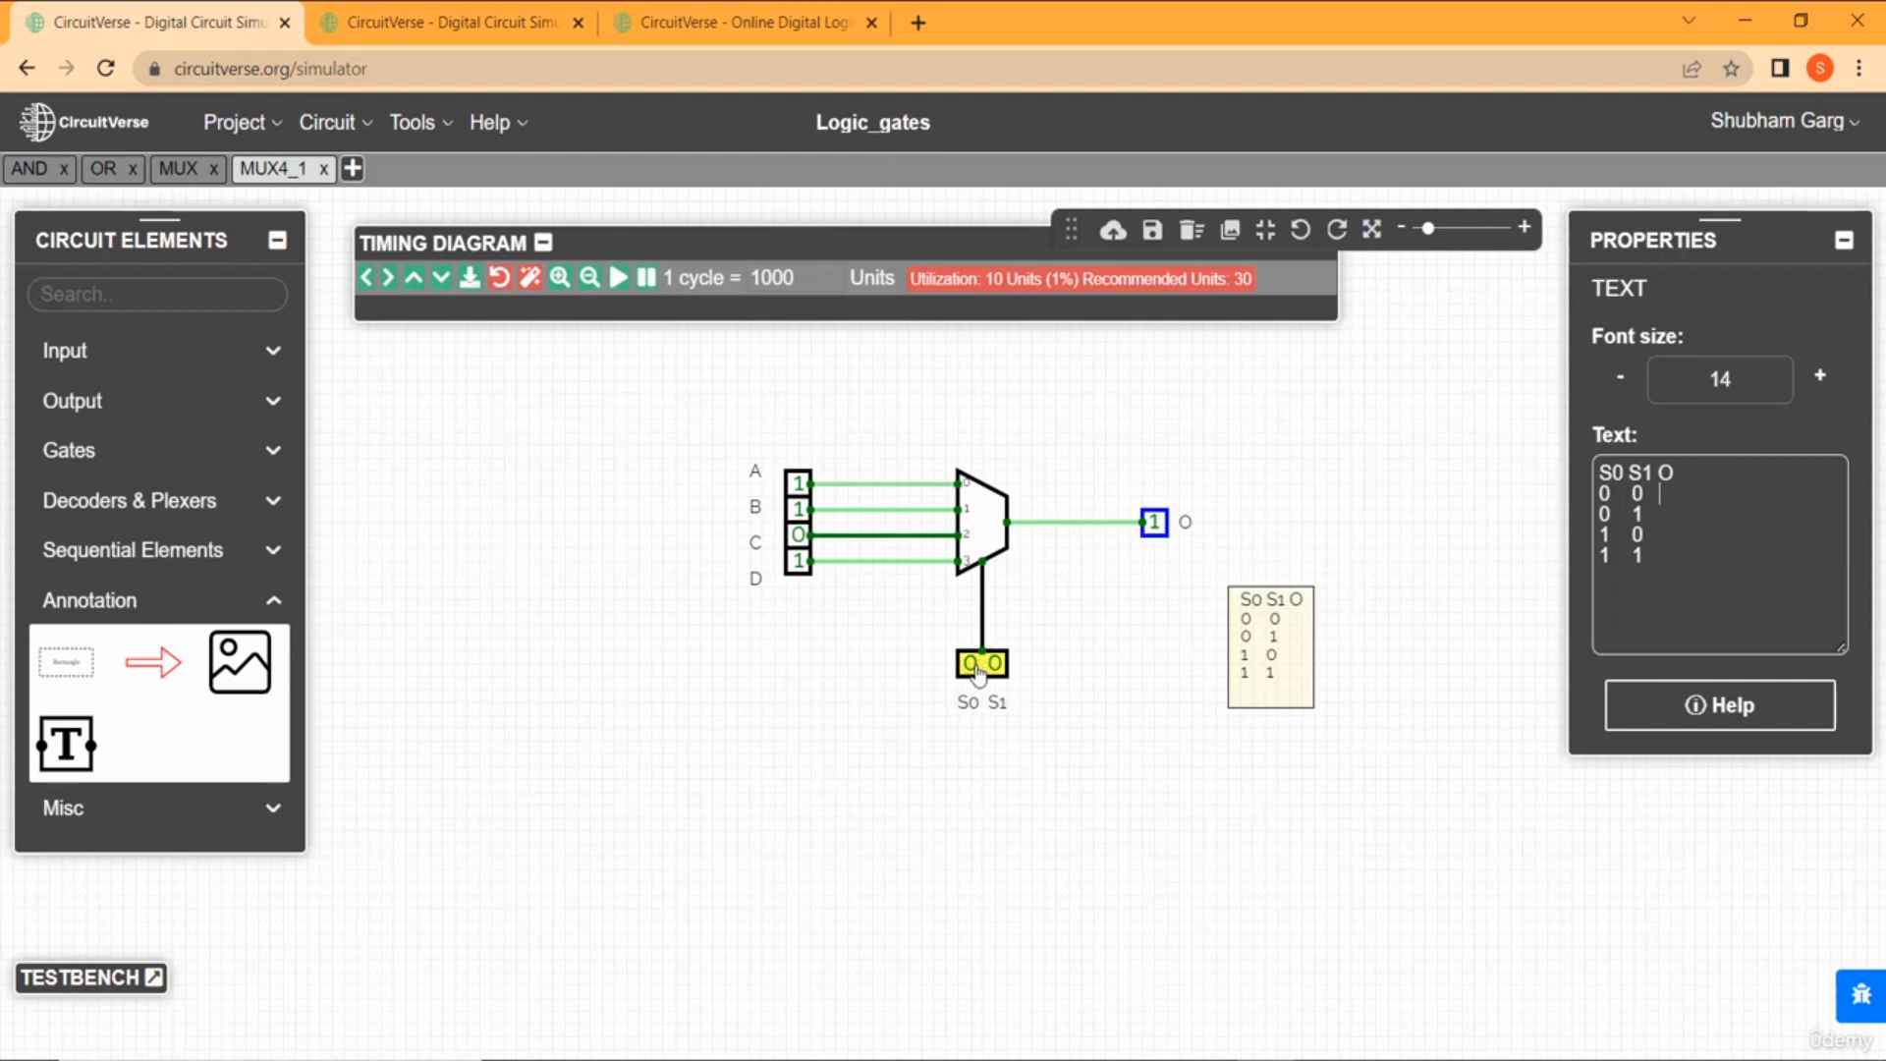
Set data inputs B and D to 0, leaving only A high.
{"action": "left_click", "coordinate": [798, 511]}
{"action": "left_click", "coordinate": [797, 560]}
{"action": "left_click", "coordinate": [1100, 655]}
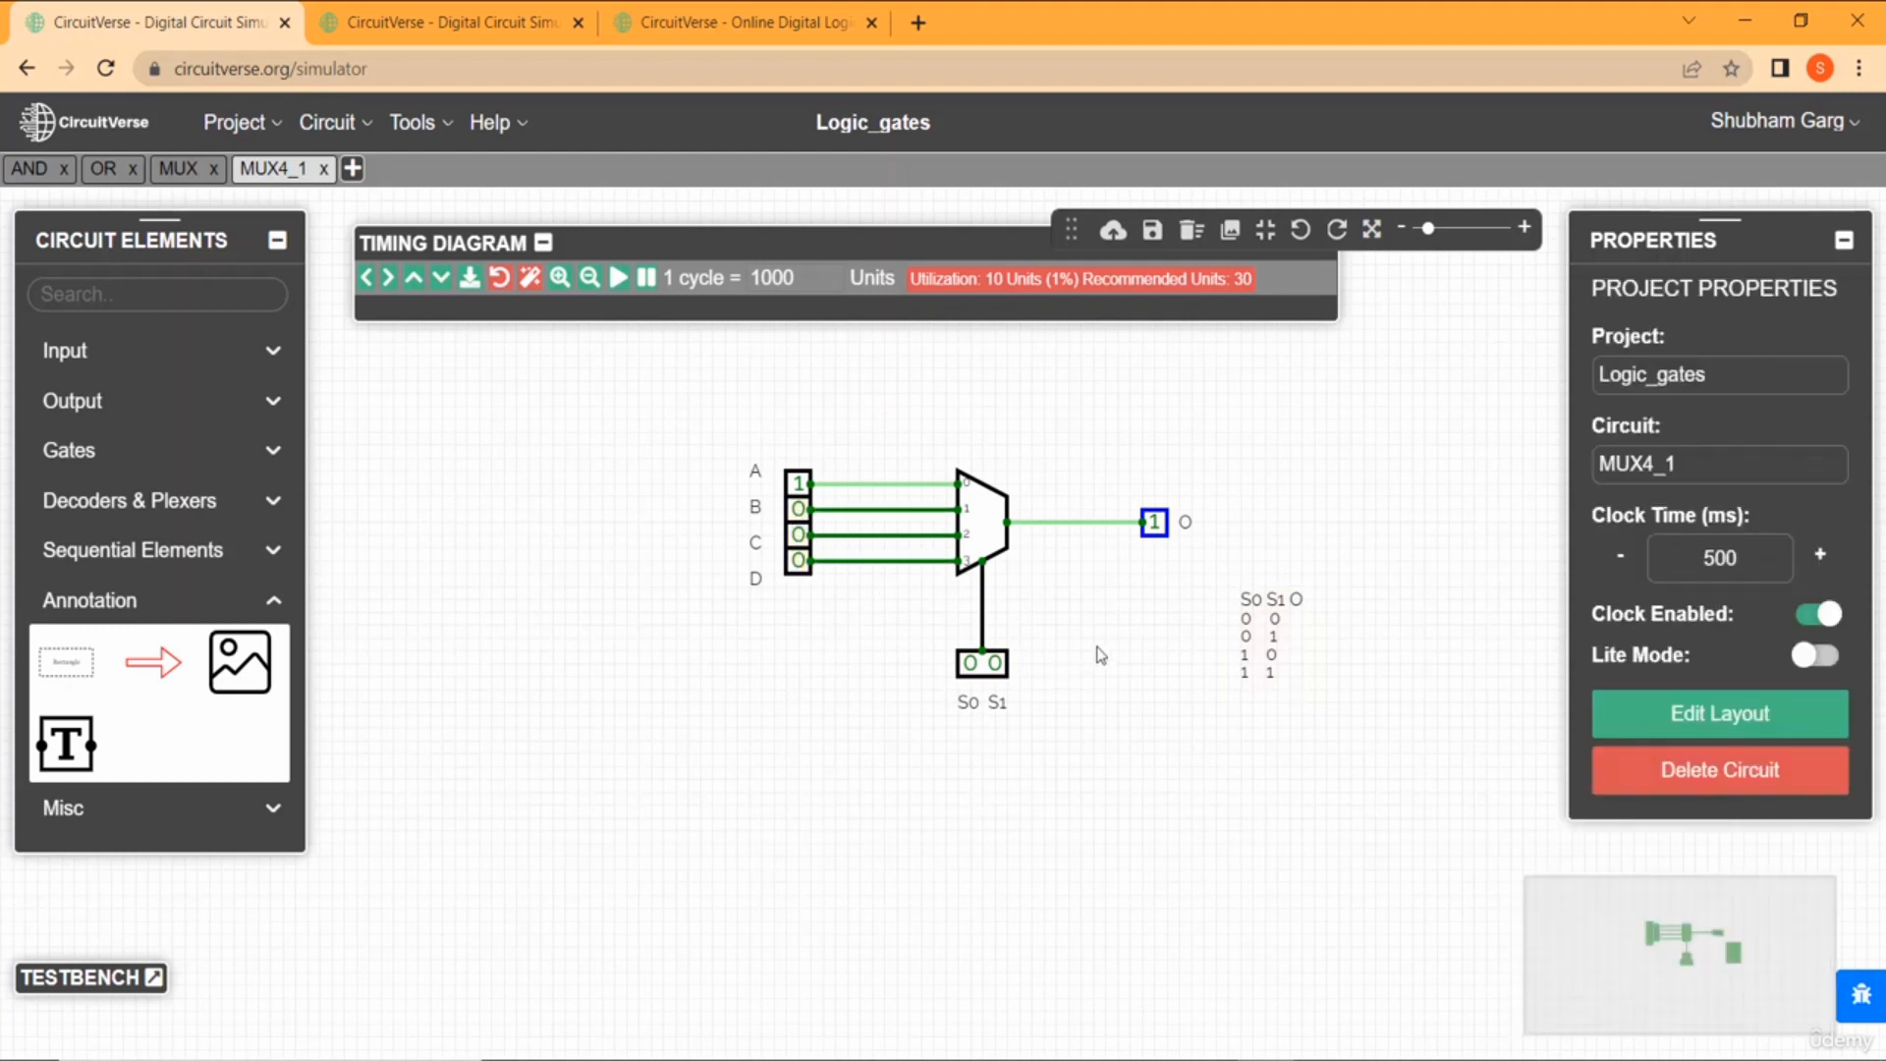
Fill the O column of the truth table annotation with A, B, C and D, one per row.
{"action": "left_click", "coordinate": [1267, 648]}
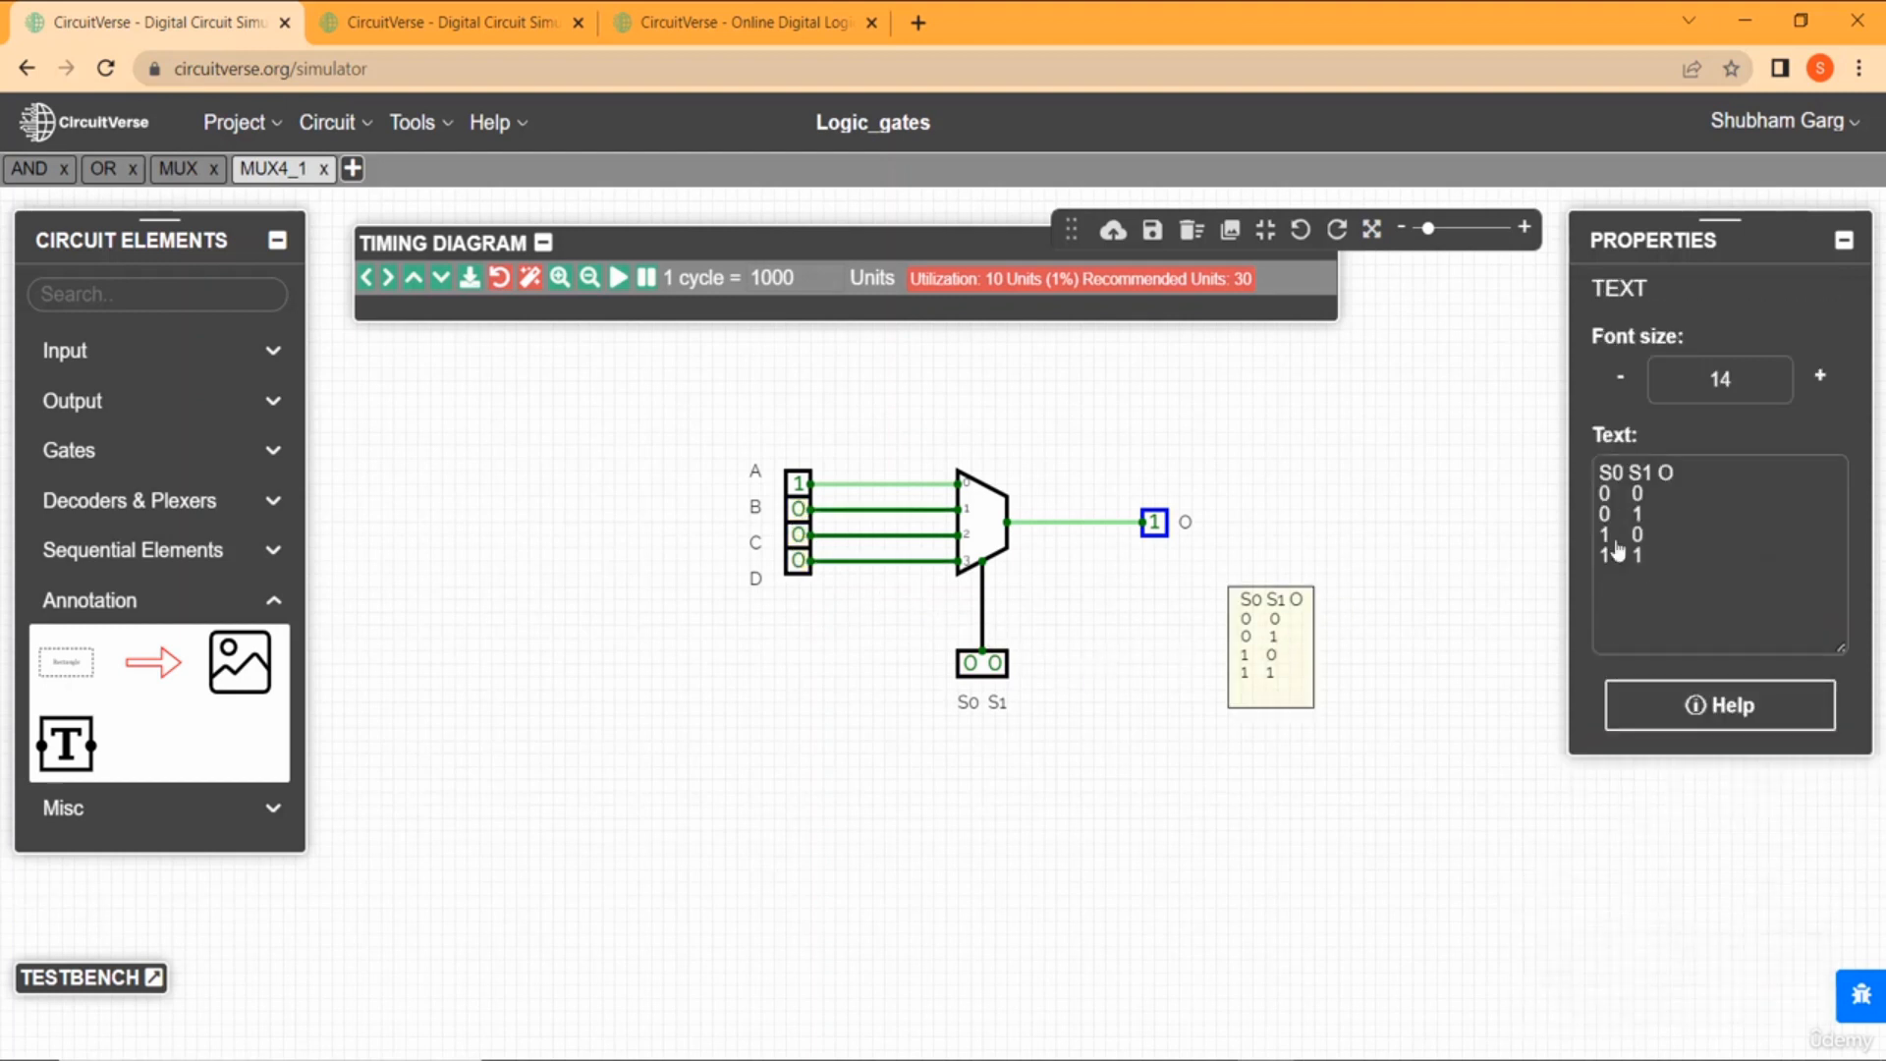
{"action": "left_click", "coordinate": [1669, 488]}
{"action": "type", "text": "A"}
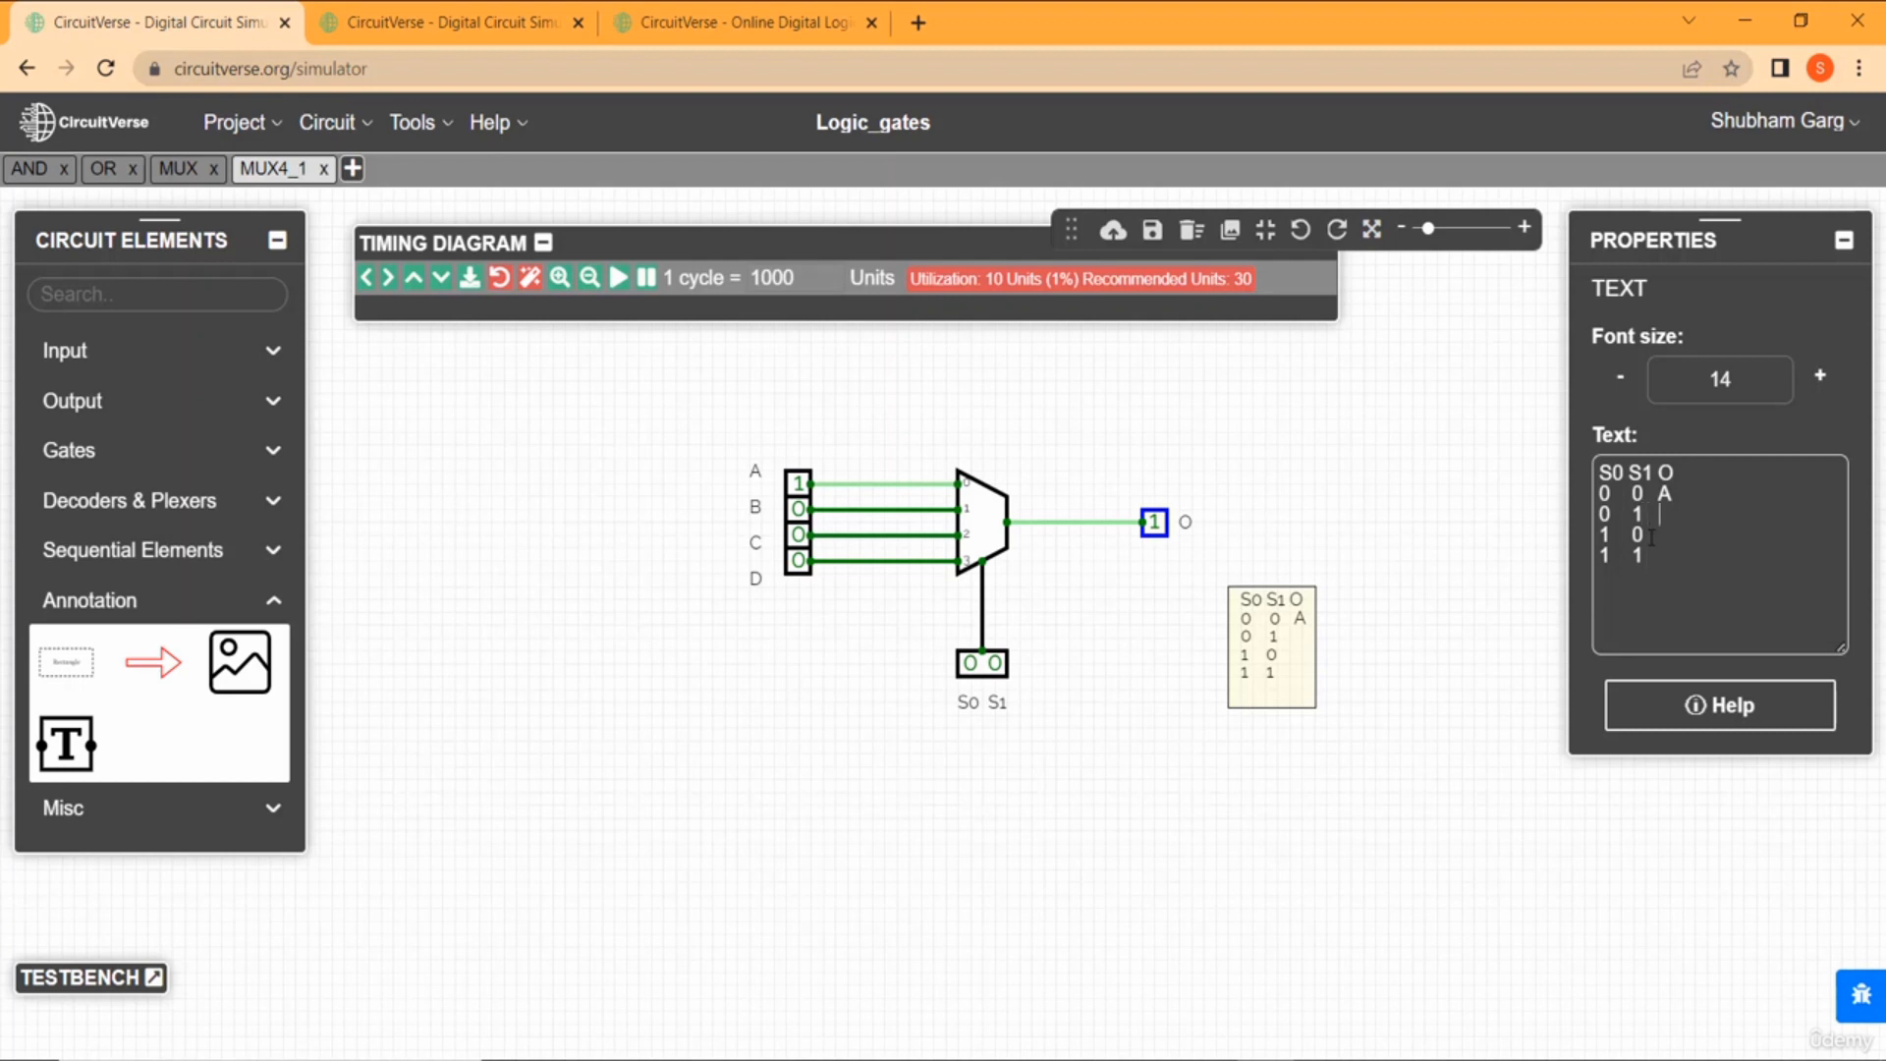
{"action": "type", "text": "B"}
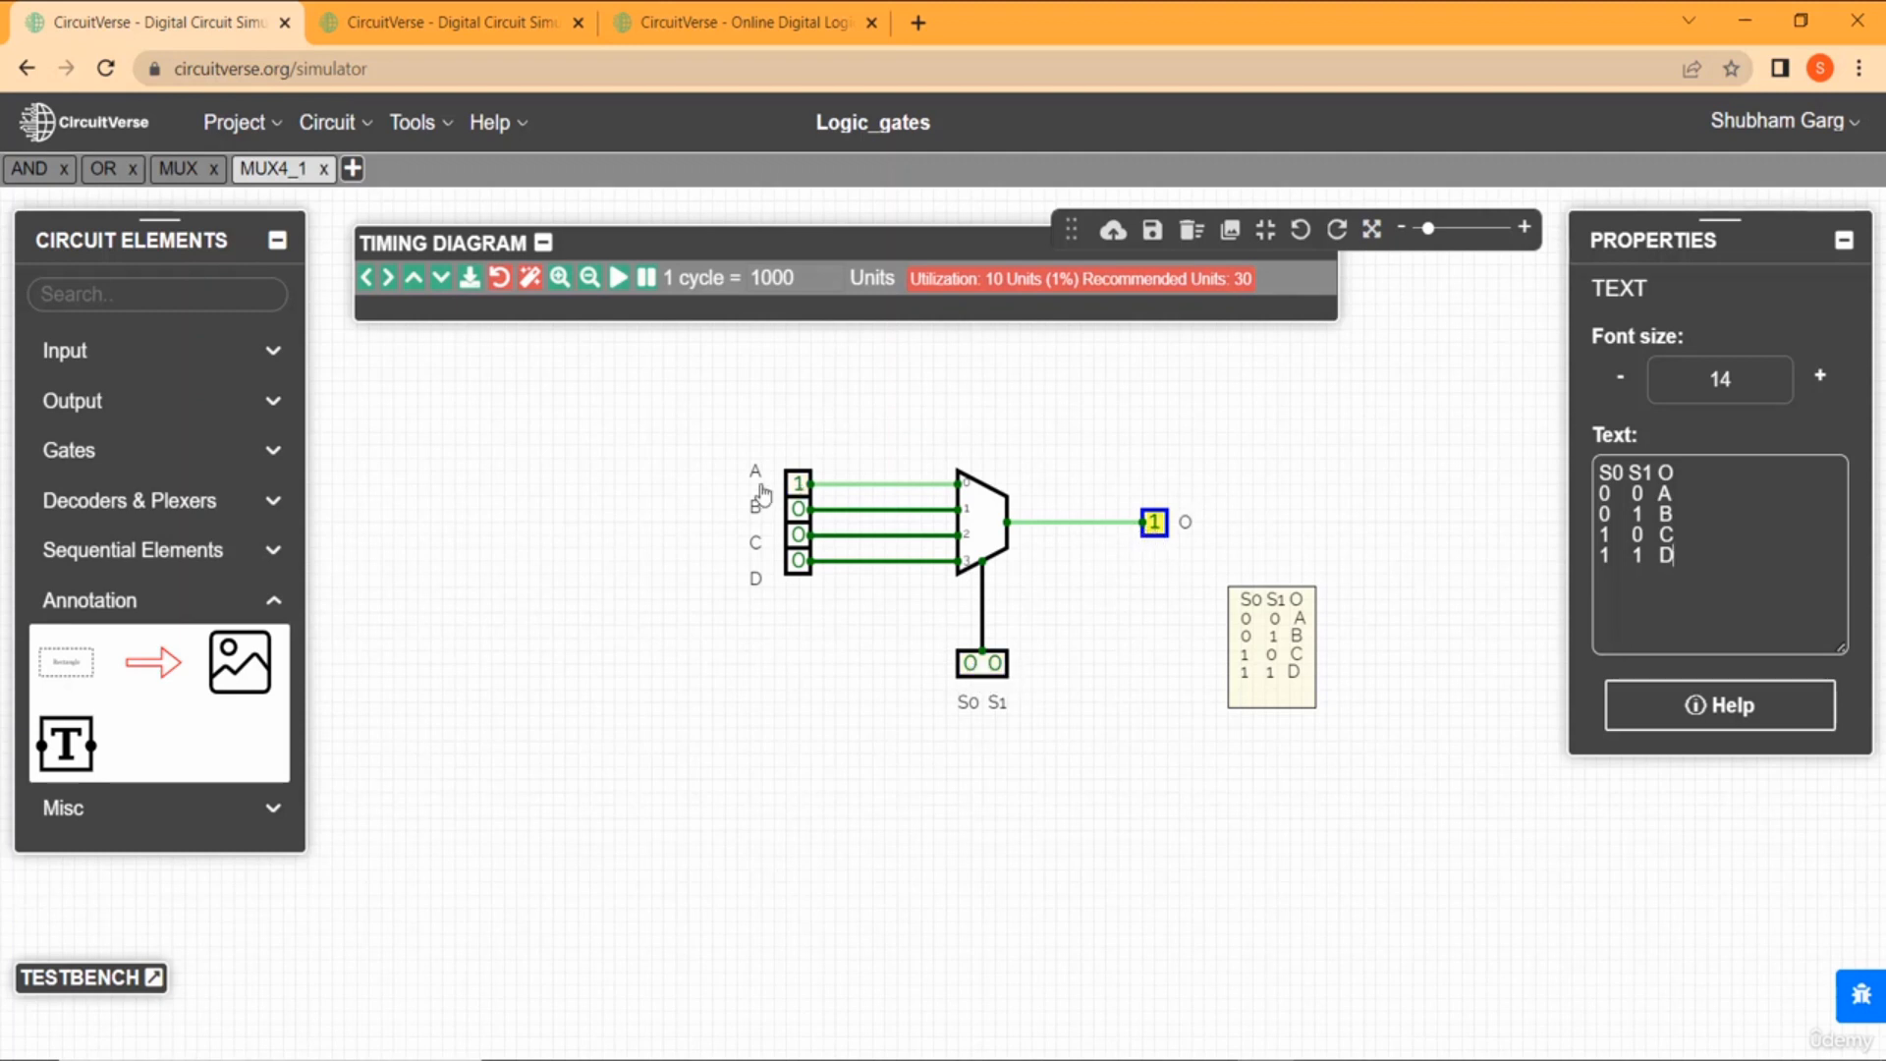
Test the second table row by setting input A to 0, B to 1 and the select input to 01.
{"action": "left_click", "coordinate": [797, 482]}
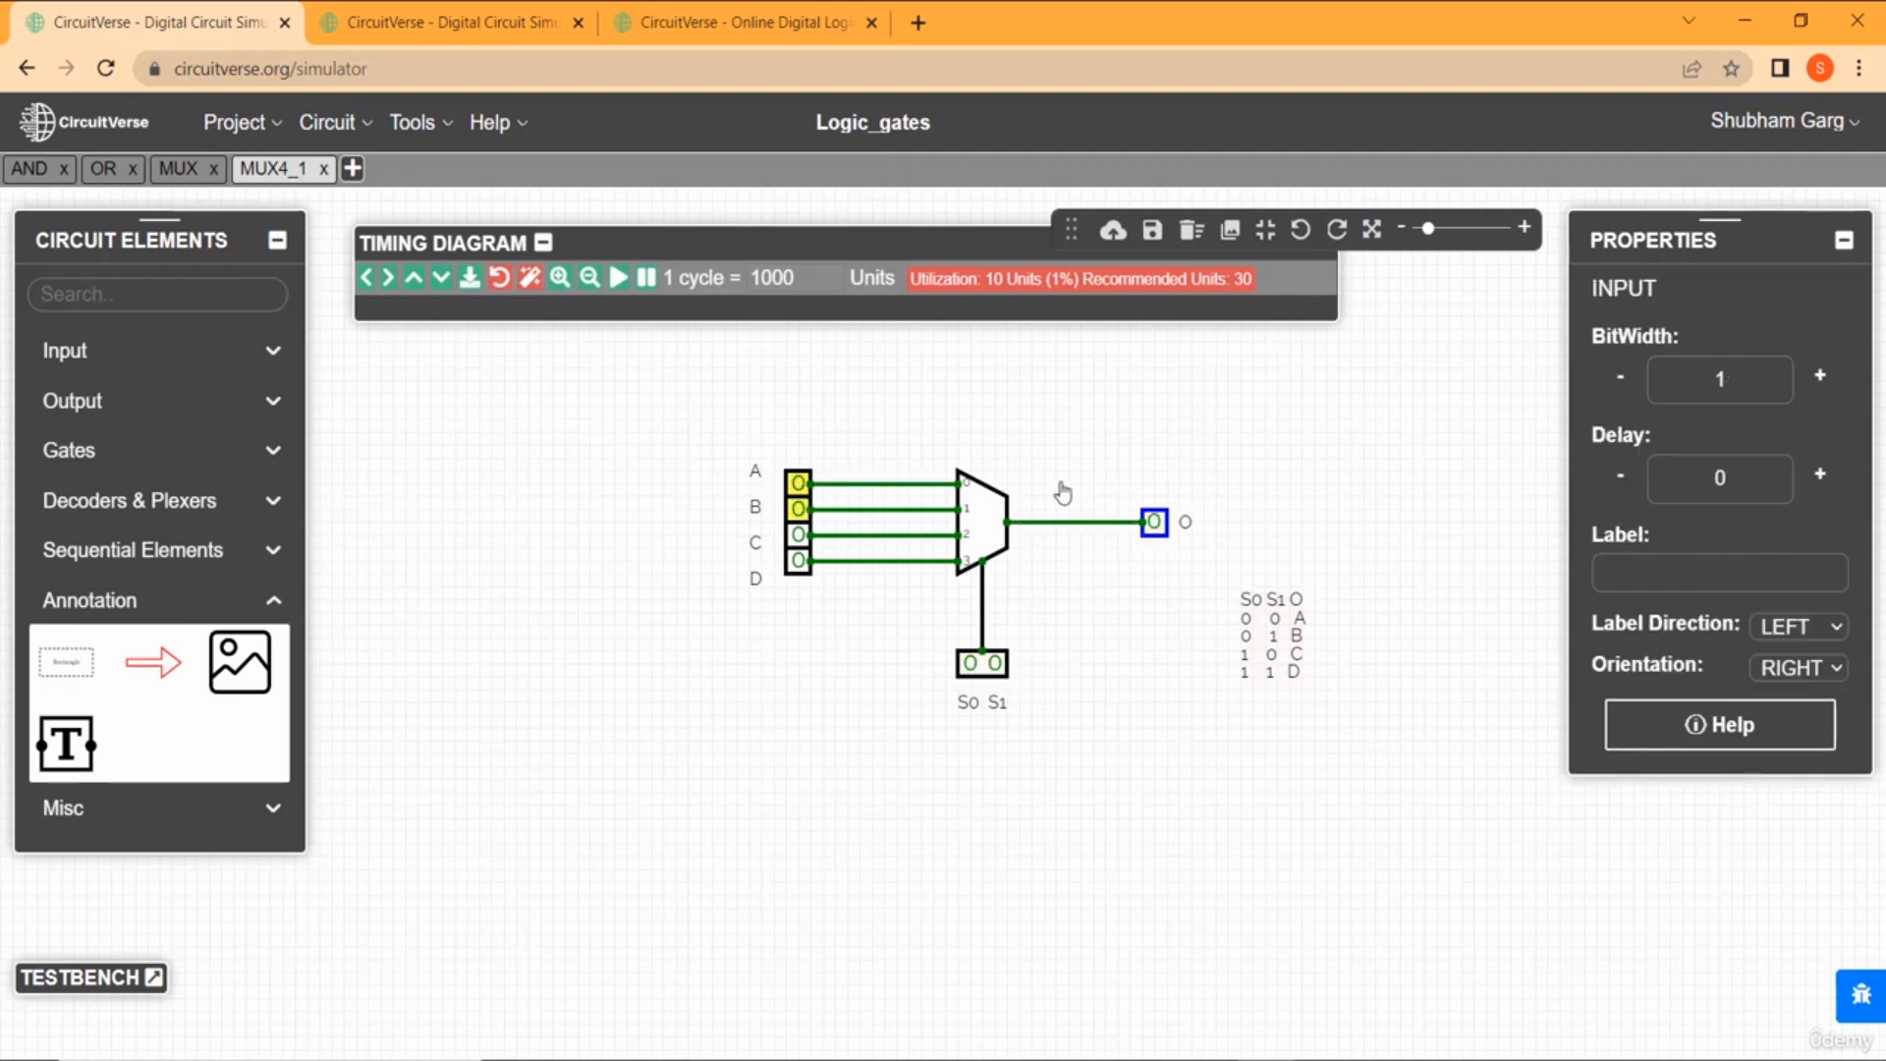
{"action": "left_click", "coordinate": [800, 510]}
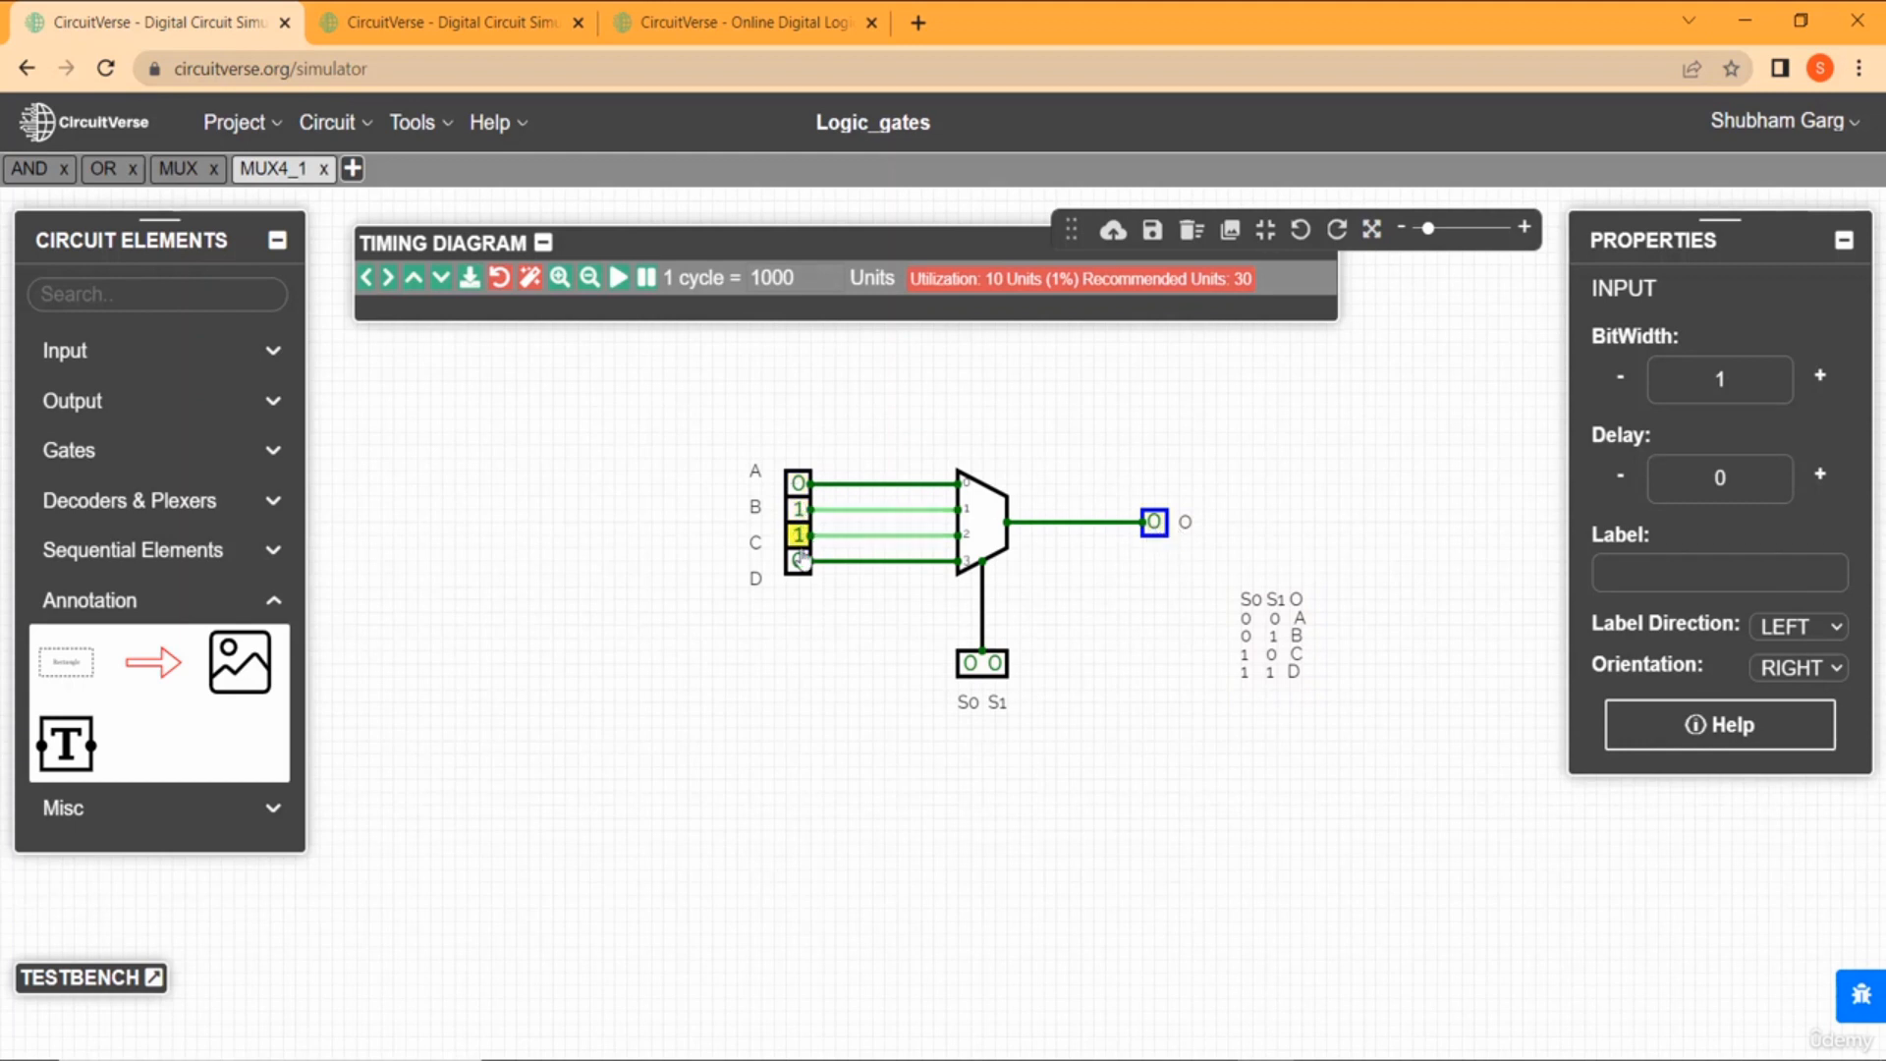
{"action": "left_click", "coordinate": [799, 536]}
{"action": "left_click", "coordinate": [797, 535]}
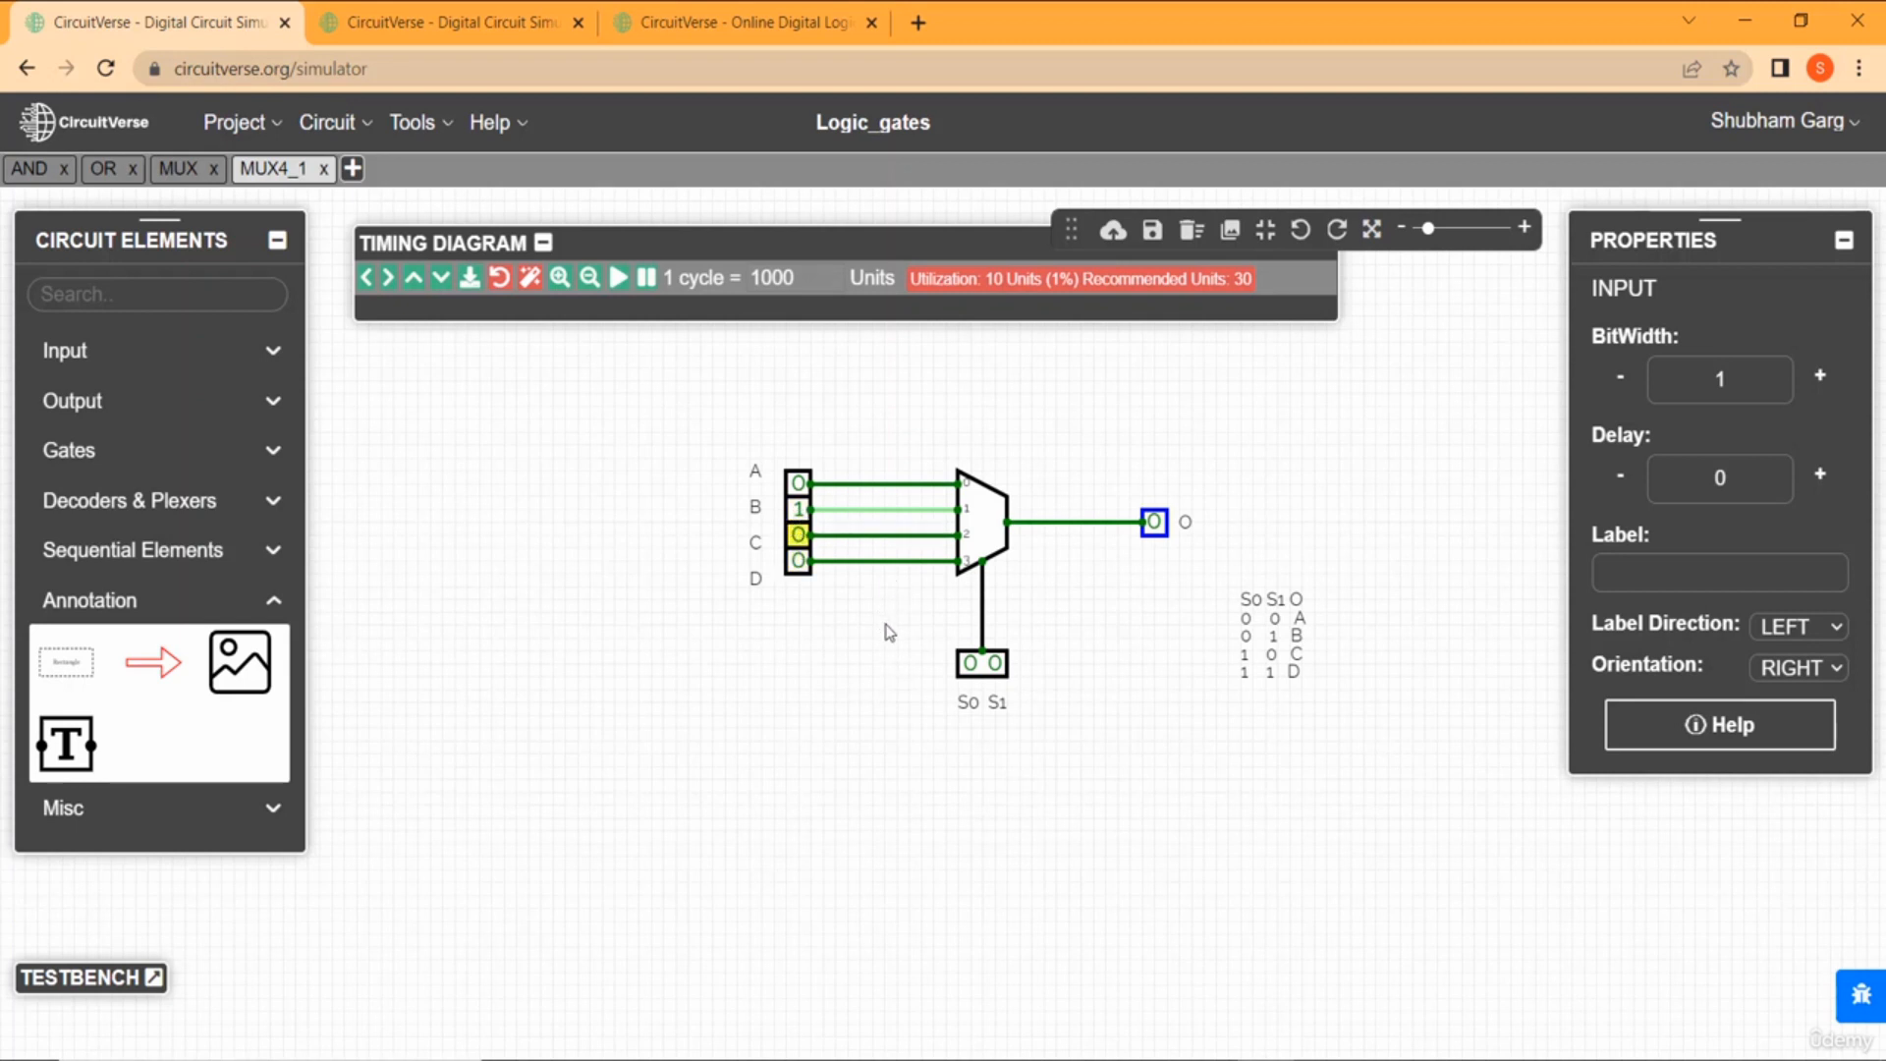
{"action": "left_click", "coordinate": [995, 667]}
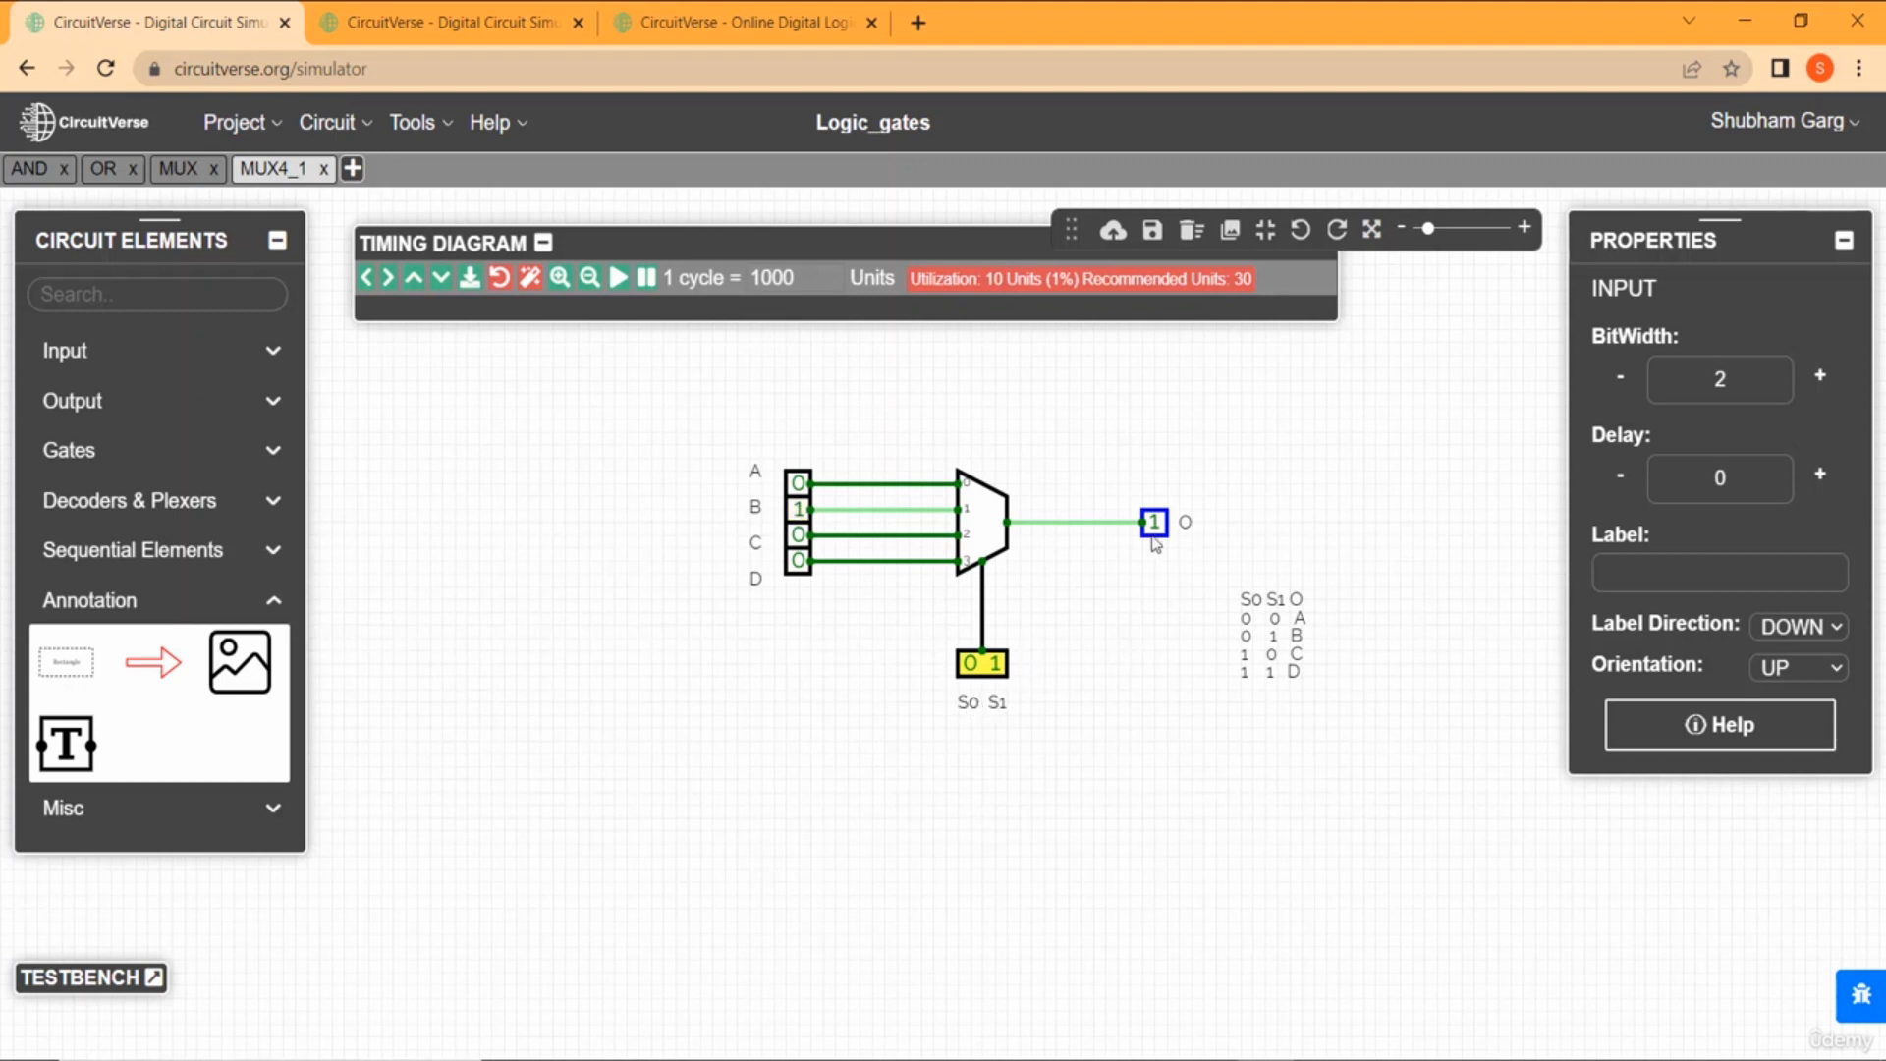
Test the third table row by setting the select input to 10, input B to 0 and C to 1.
{"action": "left_click", "coordinate": [970, 665]}
{"action": "left_click", "coordinate": [995, 664]}
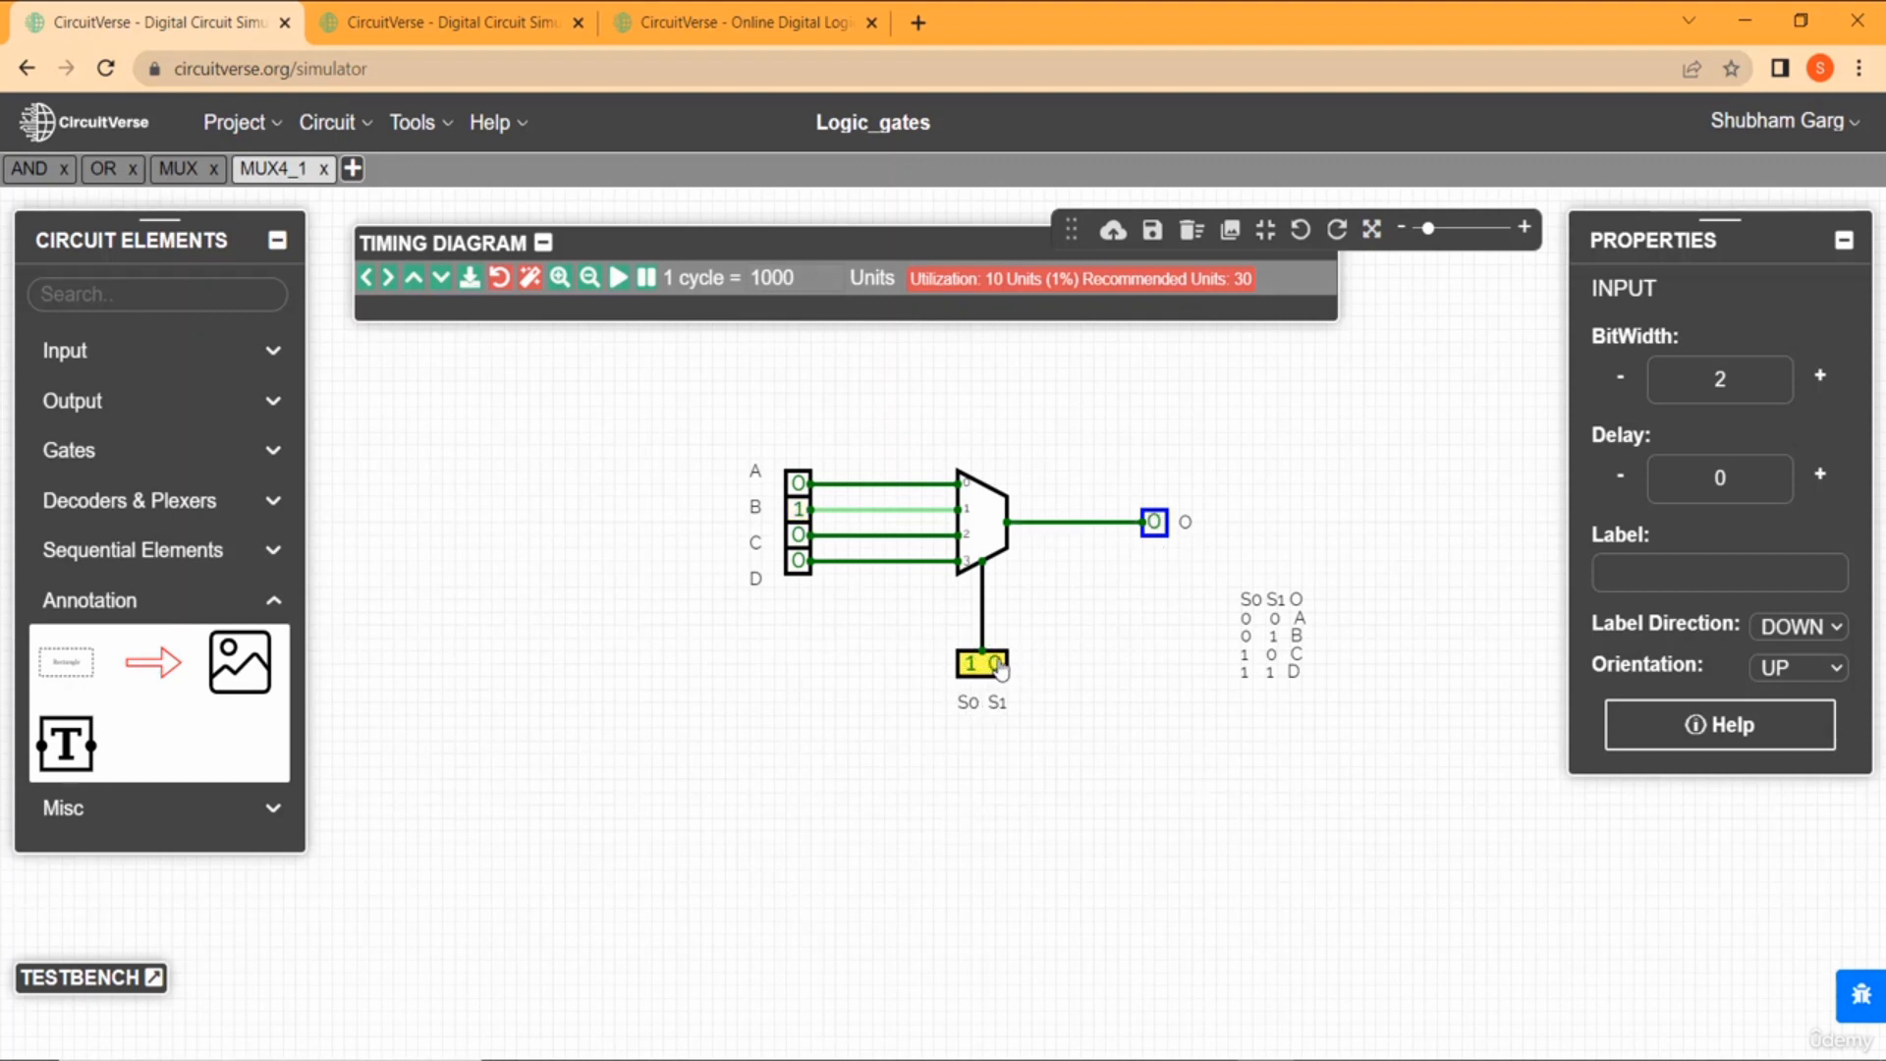
{"action": "left_click", "coordinate": [799, 511]}
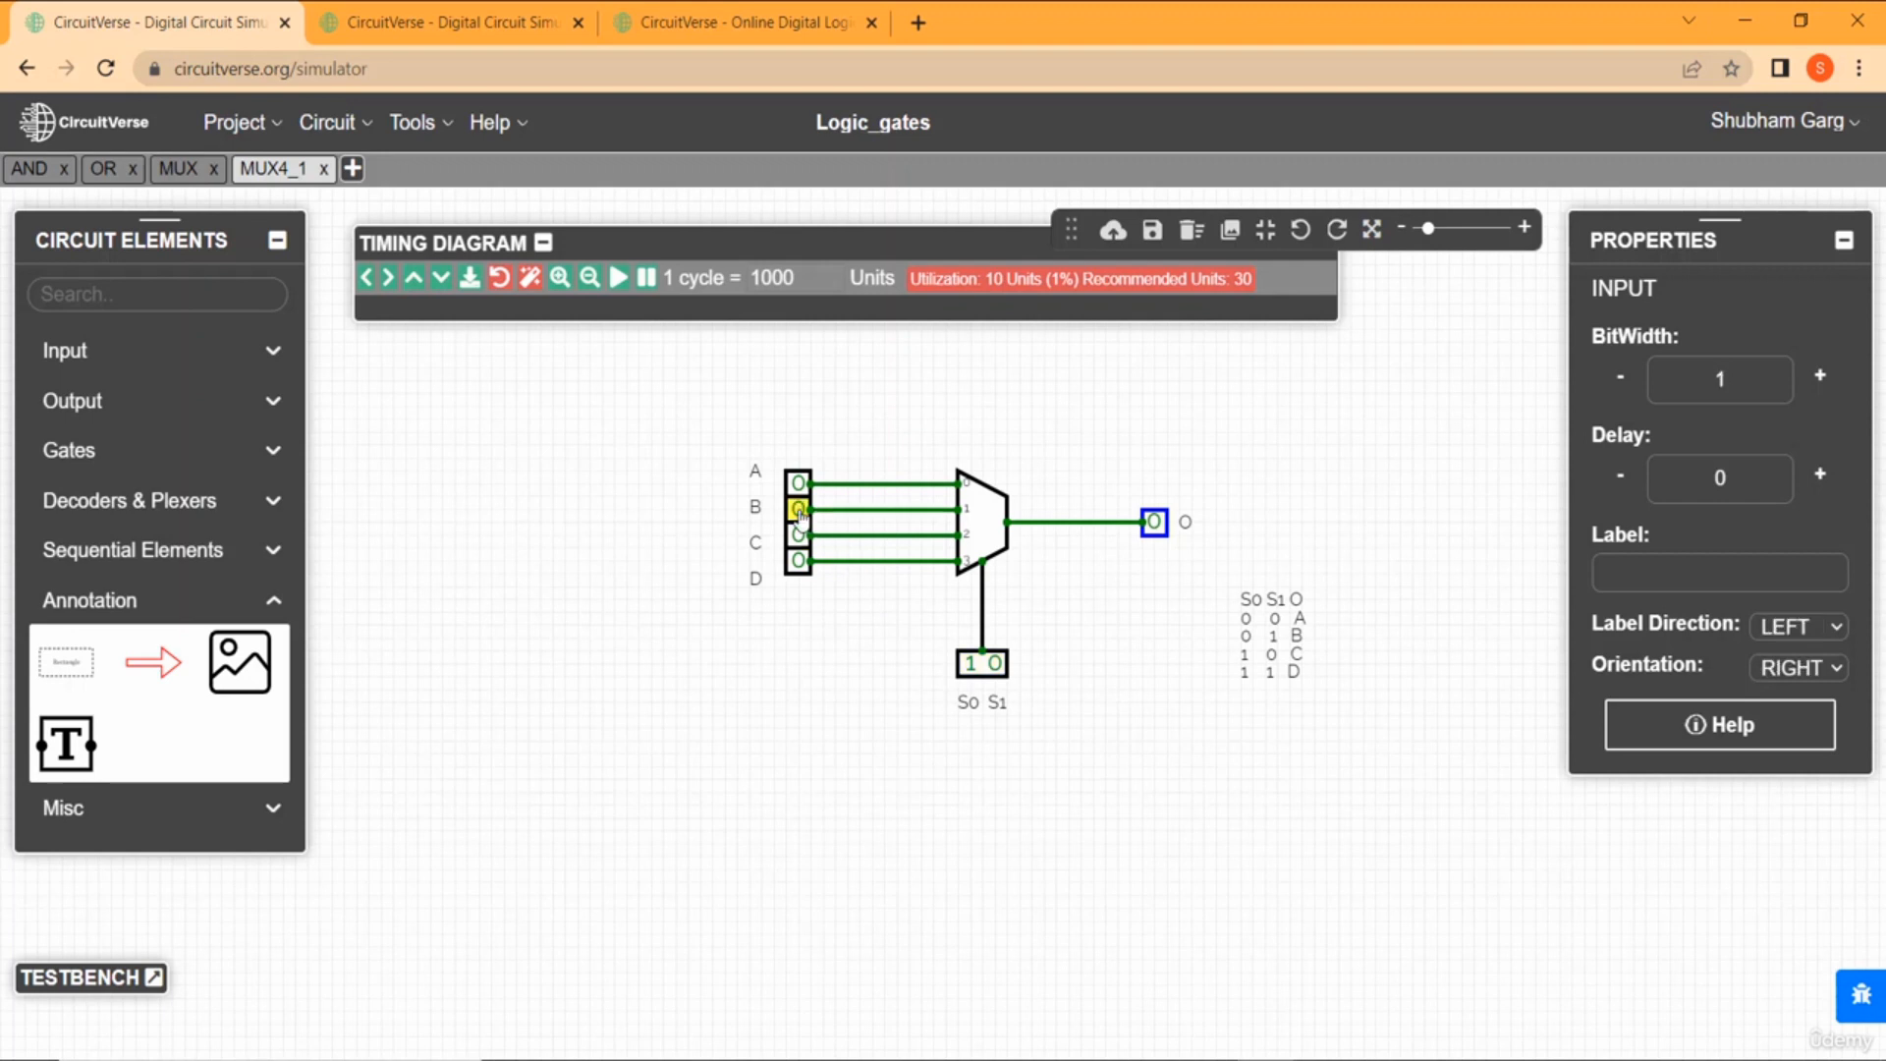
{"action": "left_click", "coordinate": [800, 537]}
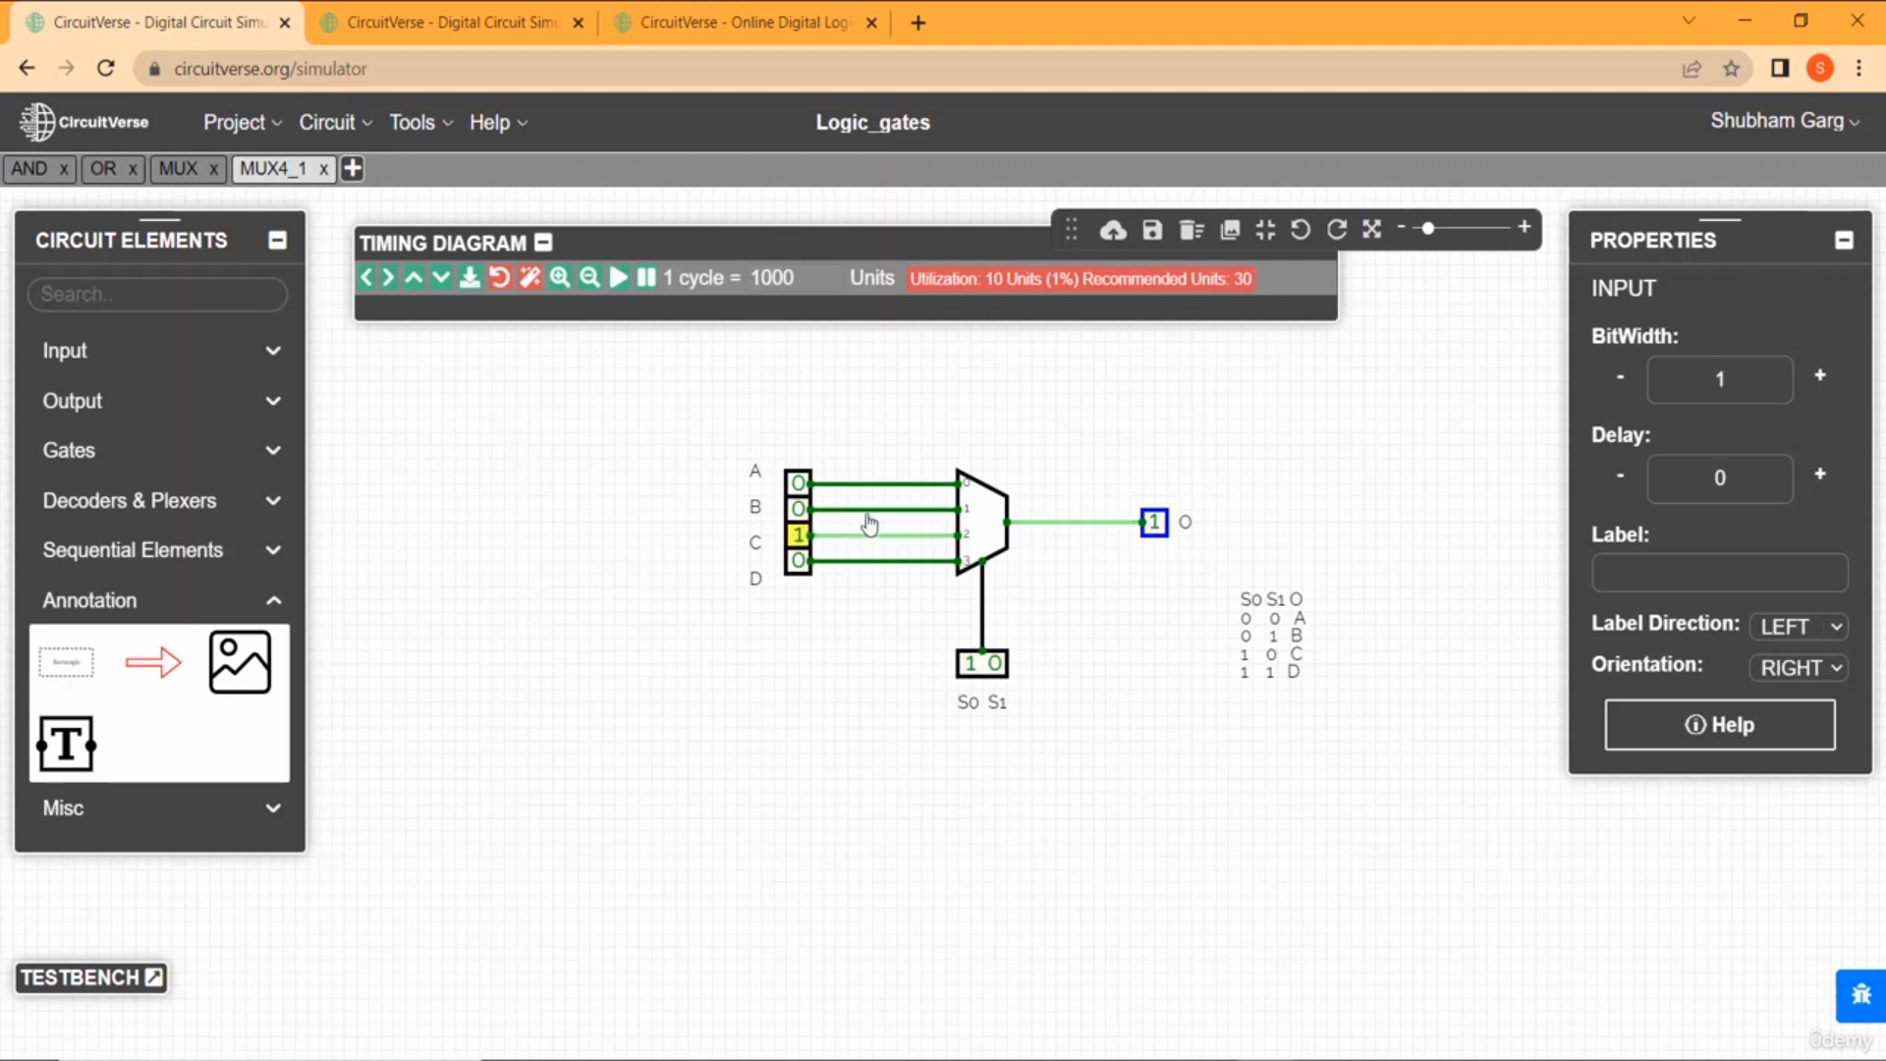
{"action": "left_click", "coordinate": [1160, 557]}
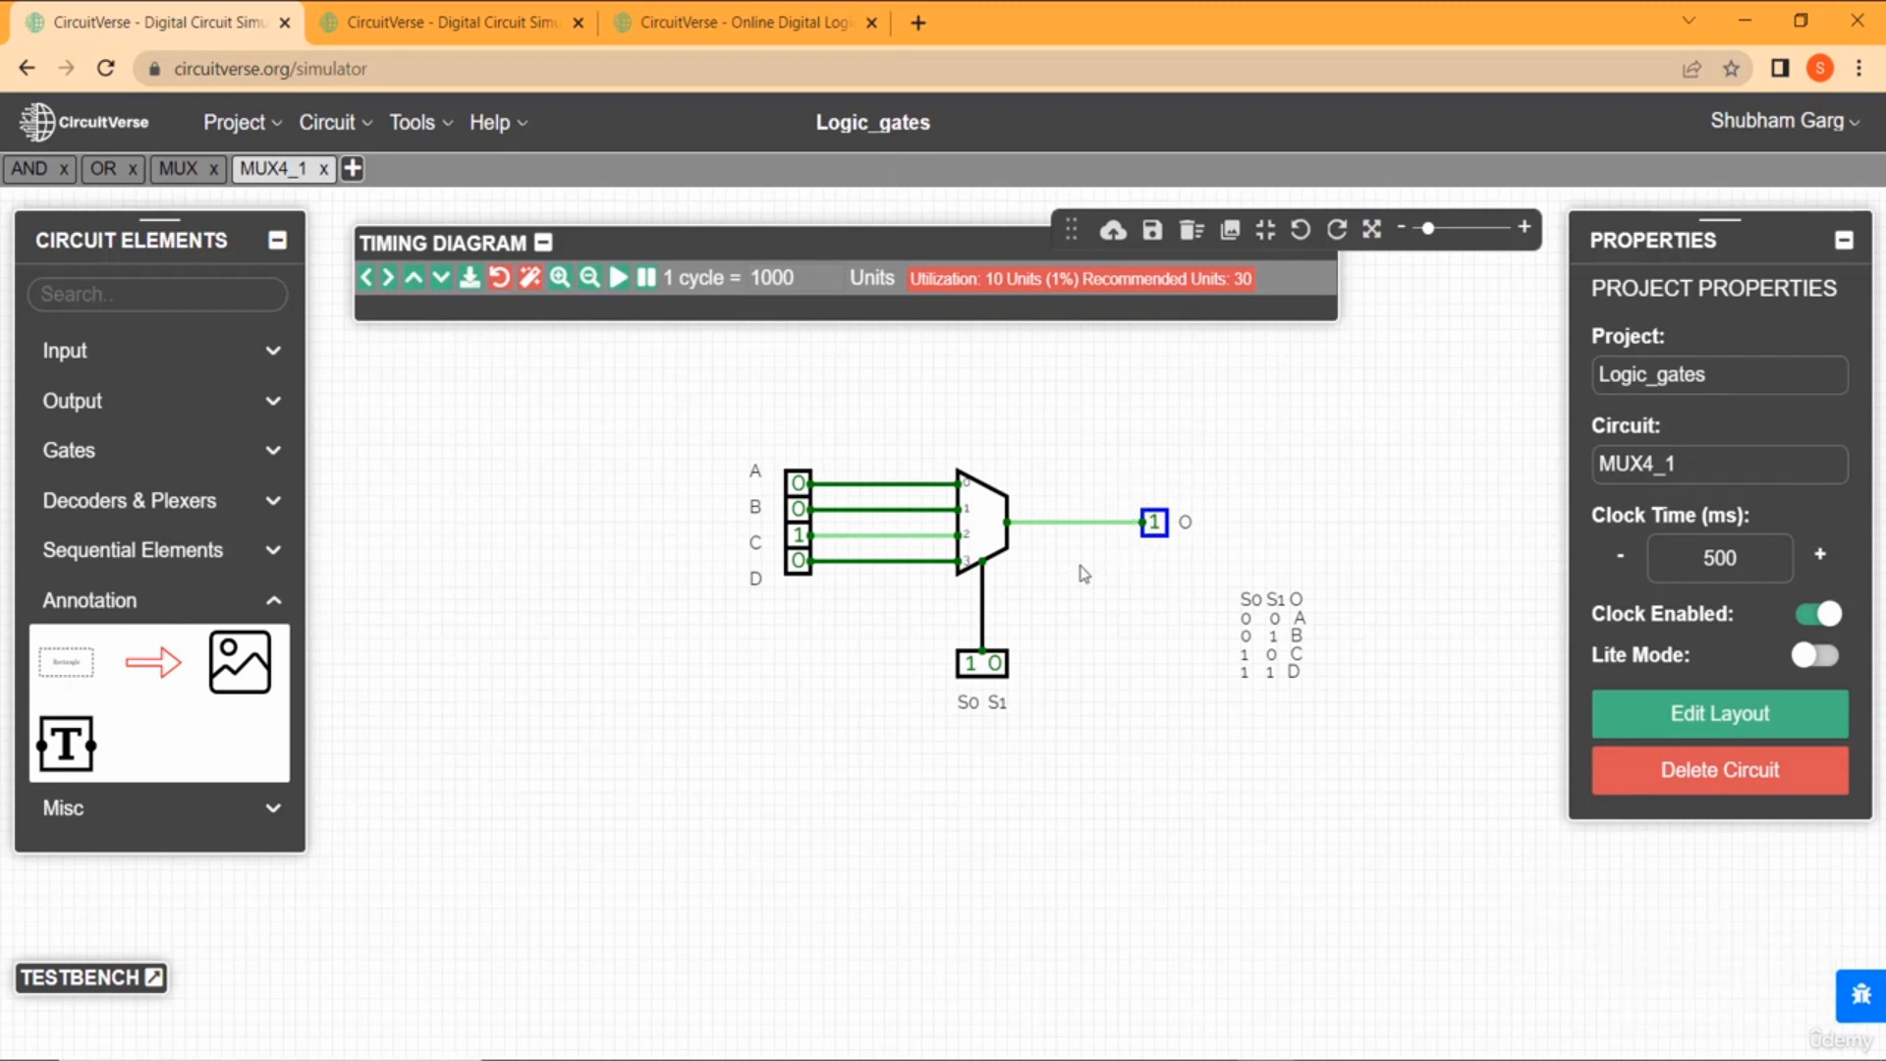
Test the fourth table row by setting the select input to 11, input C to 0 and D to 1.
{"action": "left_click", "coordinate": [995, 664]}
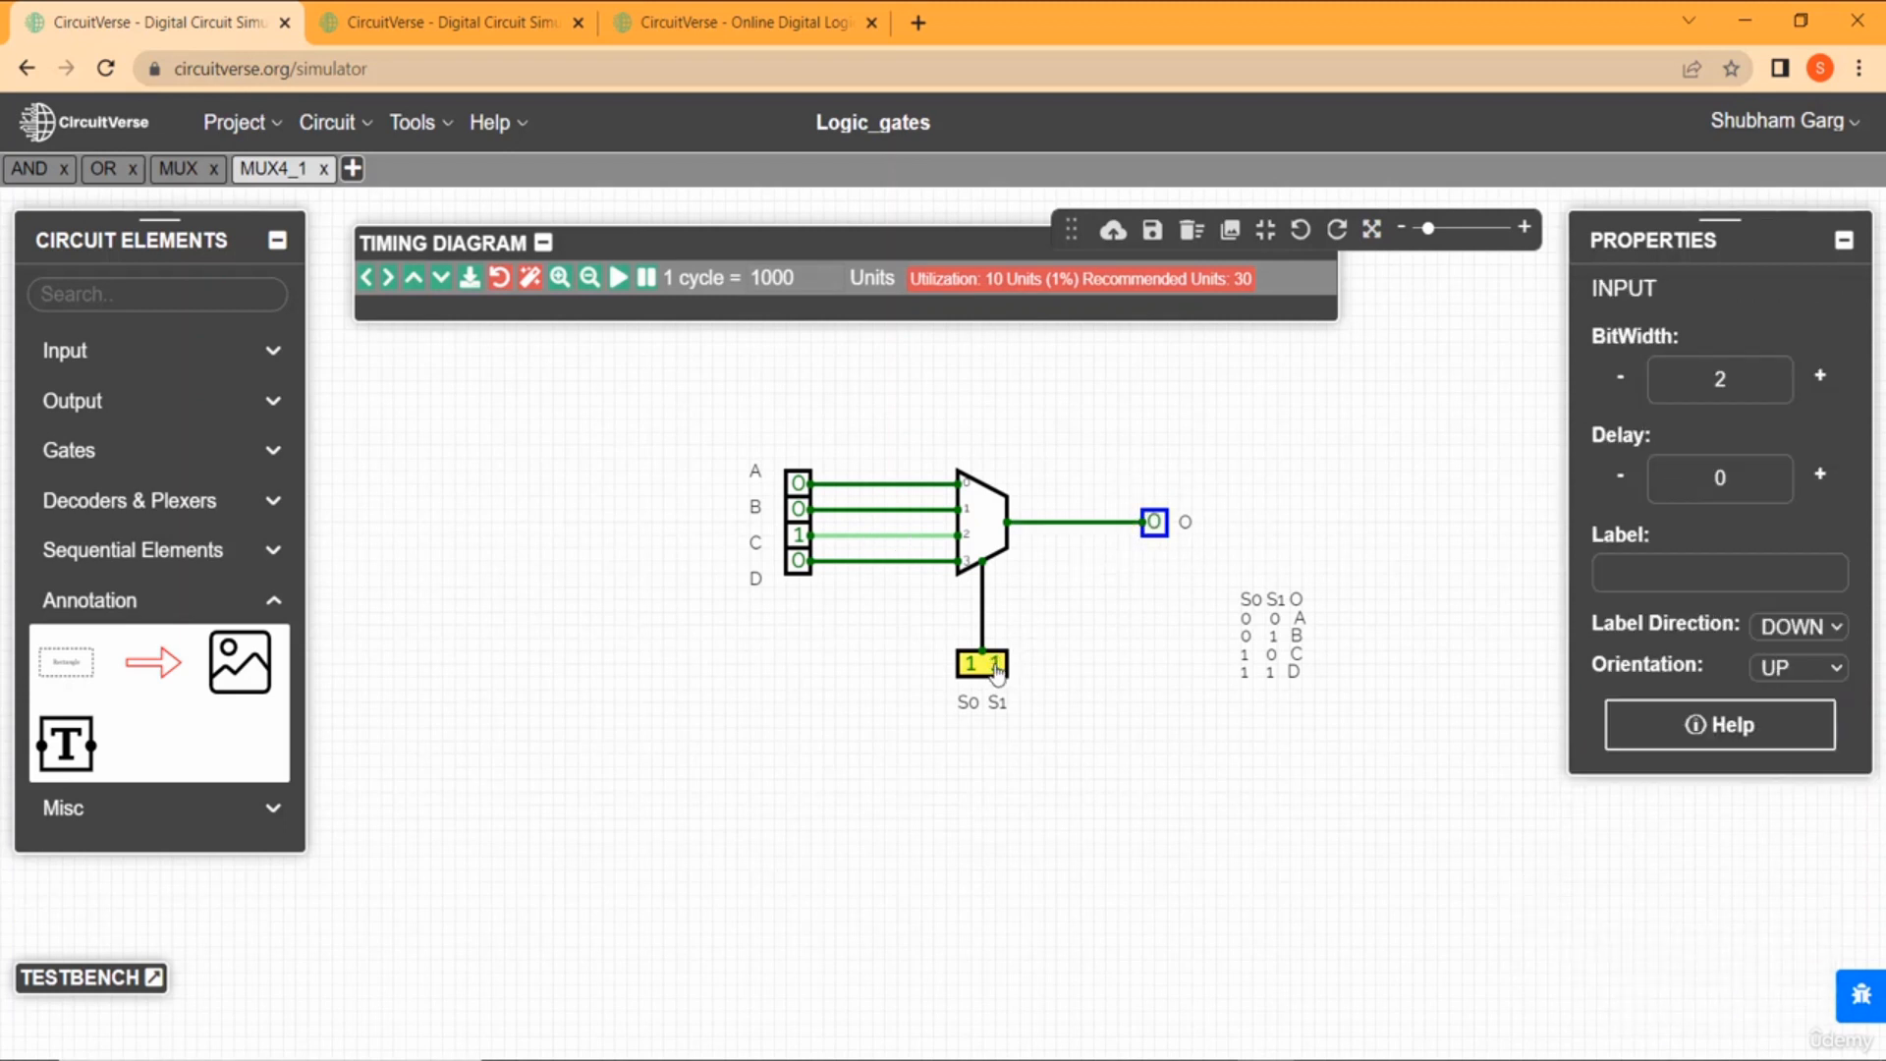
{"action": "left_click", "coordinate": [800, 536]}
{"action": "left_click", "coordinate": [800, 560]}
{"action": "left_click", "coordinate": [815, 641]}
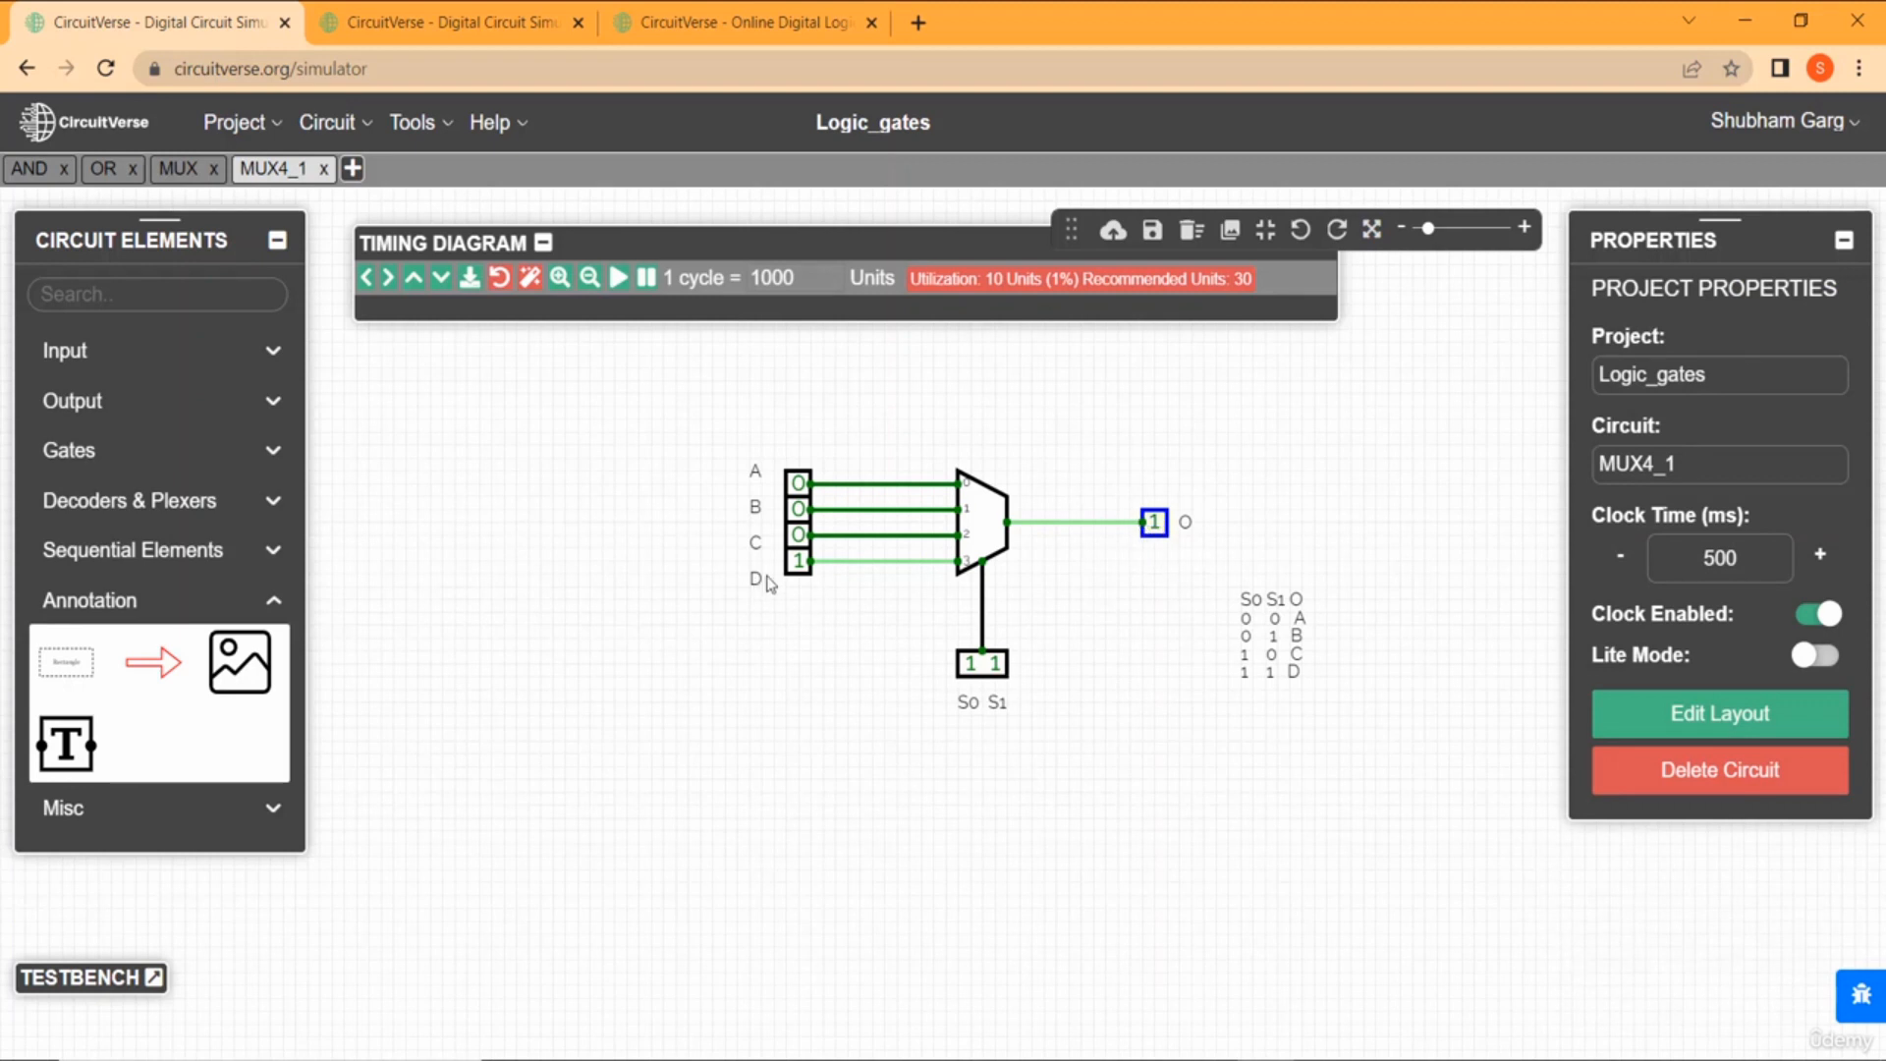
Set input D to 0 and toggle inputs B and C on and back to 0 with select 11.
{"action": "left_click", "coordinate": [798, 561]}
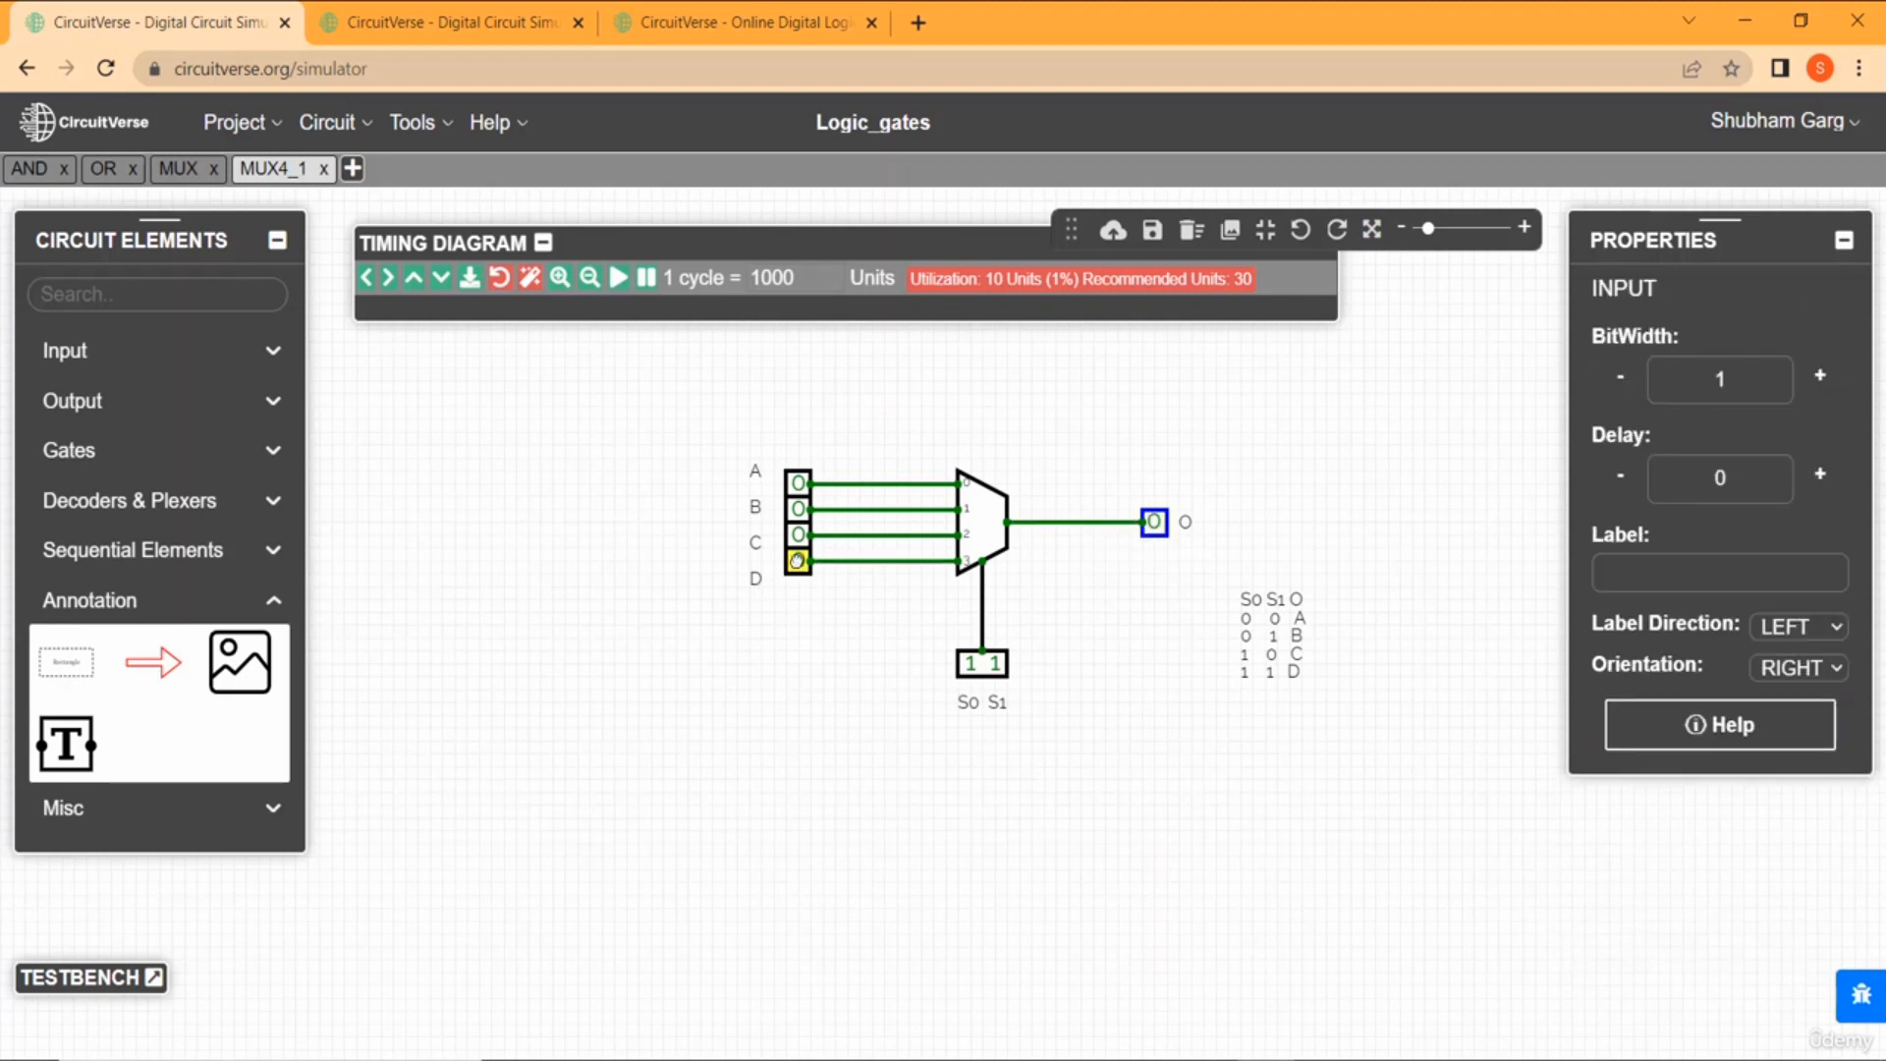
{"action": "left_click", "coordinate": [798, 509]}
{"action": "left_click", "coordinate": [798, 535]}
{"action": "left_click", "coordinate": [799, 509]}
{"action": "left_click", "coordinate": [799, 535]}
{"action": "left_click", "coordinate": [765, 681]}
{"action": "left_click", "coordinate": [764, 680]}
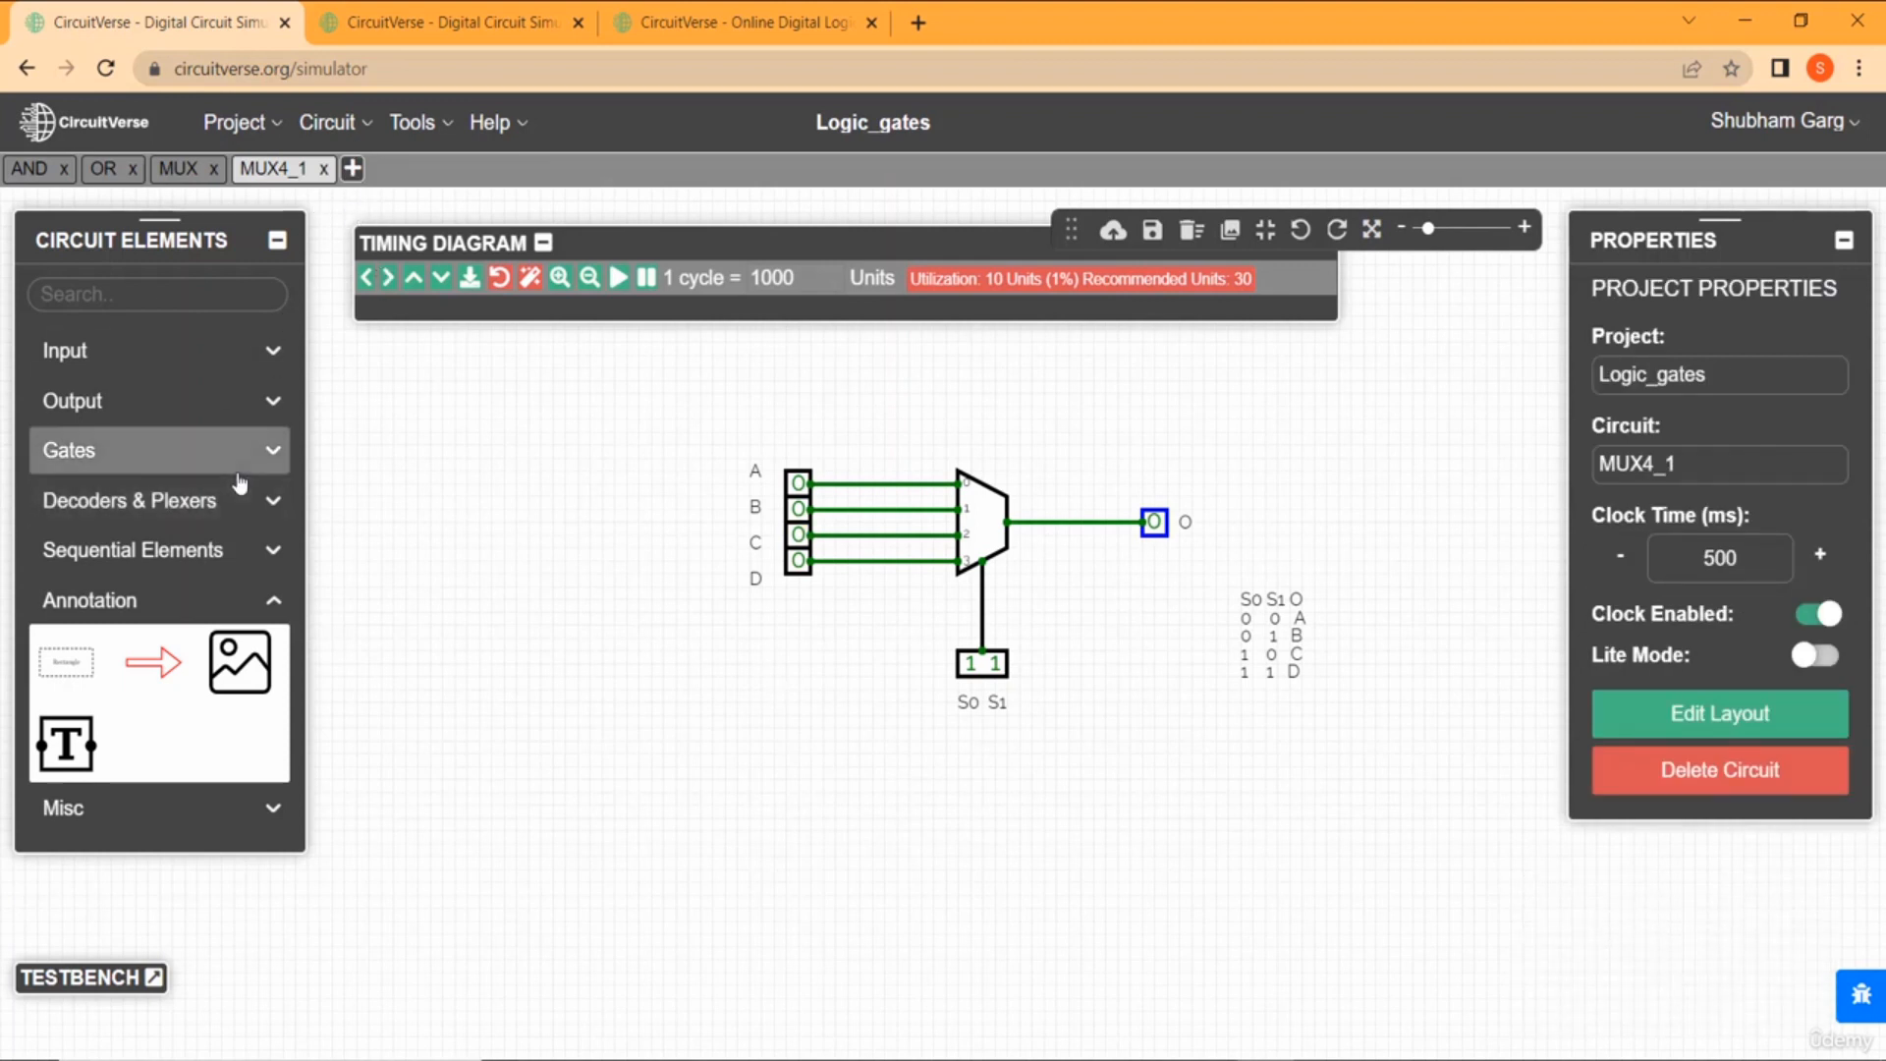
Create a new circuit named DECODER in the project.
{"action": "left_click", "coordinate": [234, 503]}
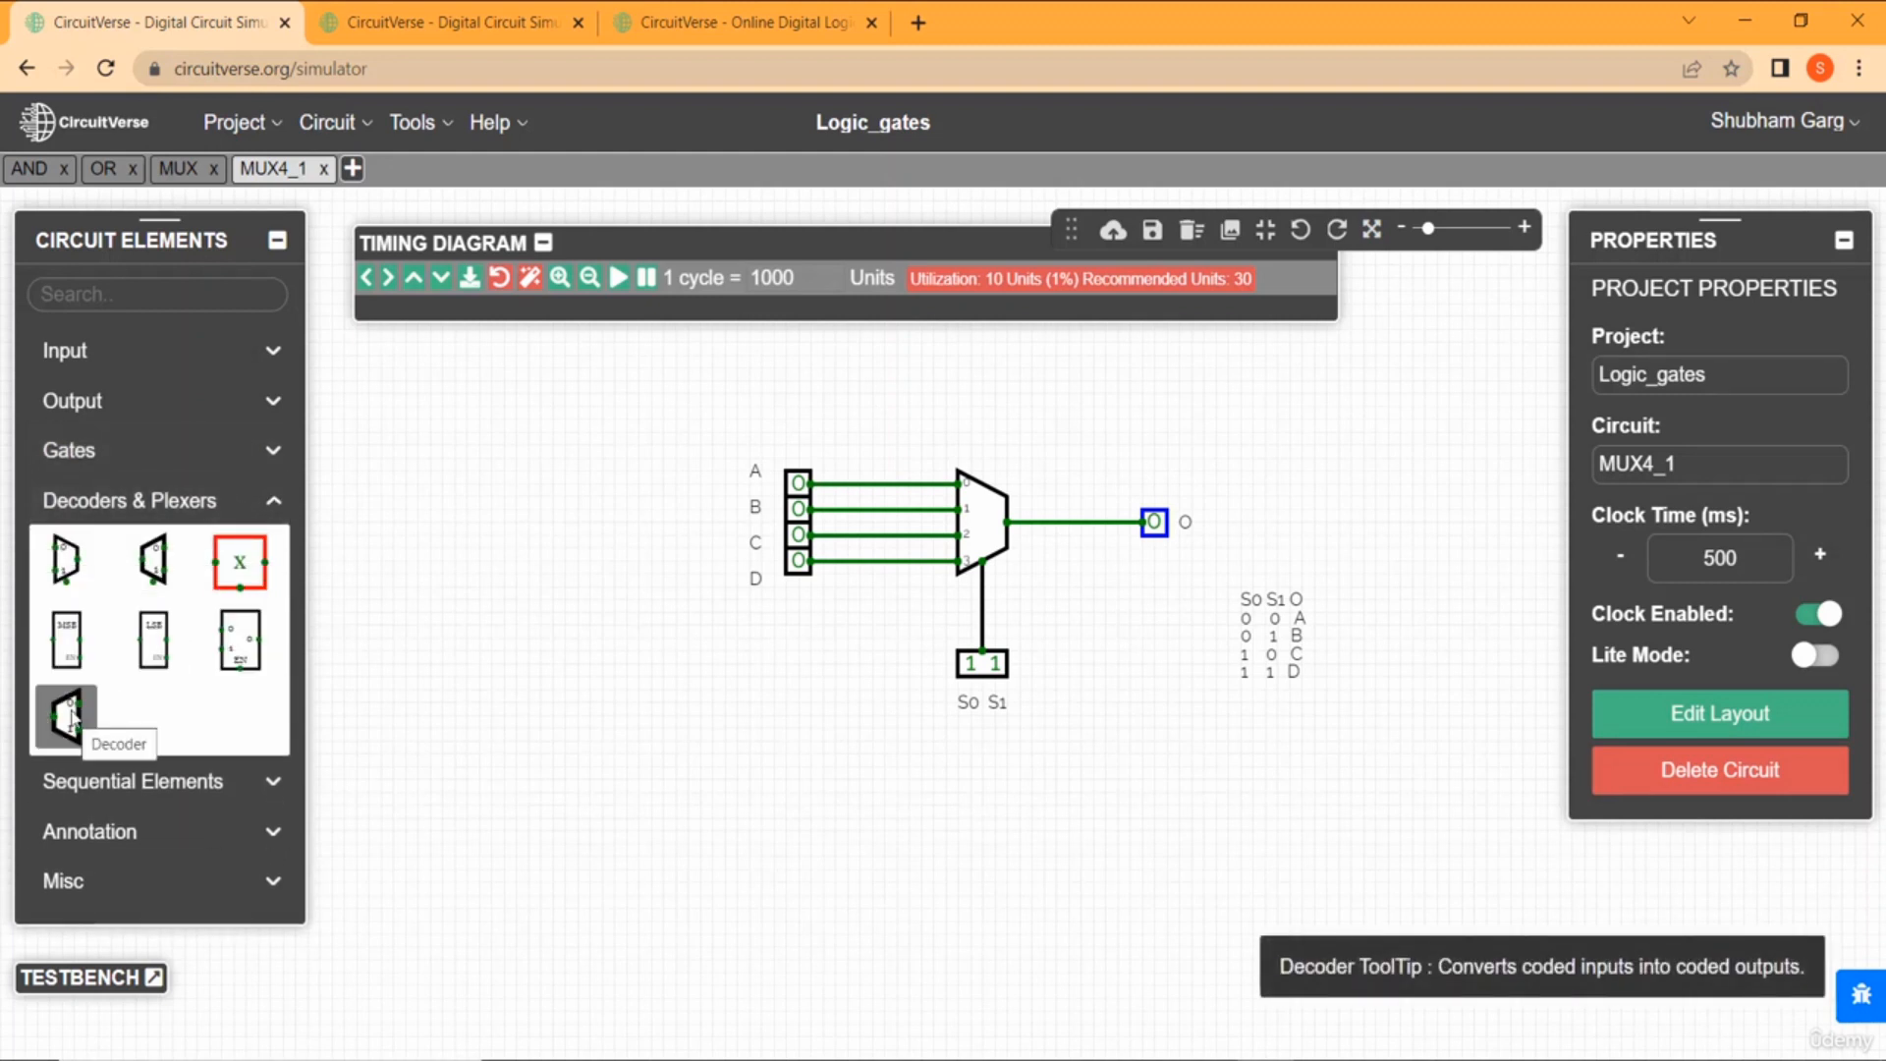
{"action": "left_click", "coordinate": [352, 169]}
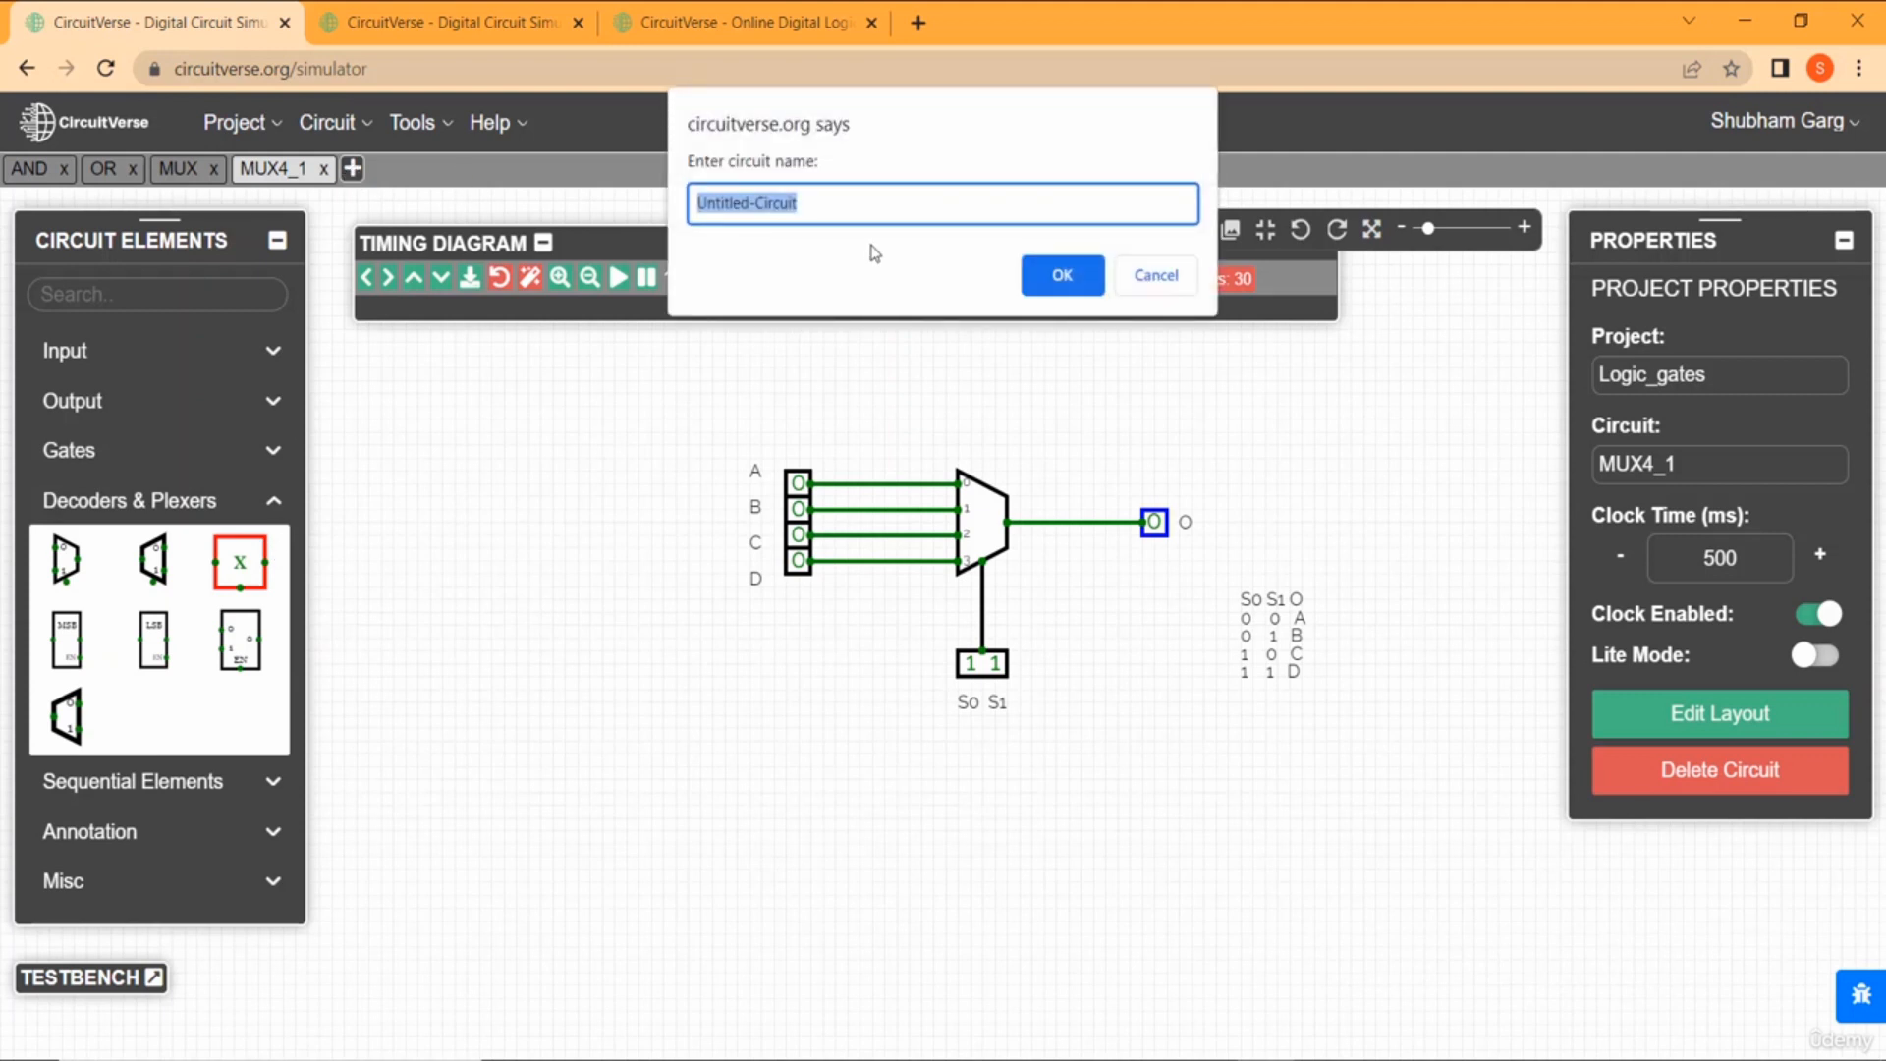
{"action": "type", "text": "D"}
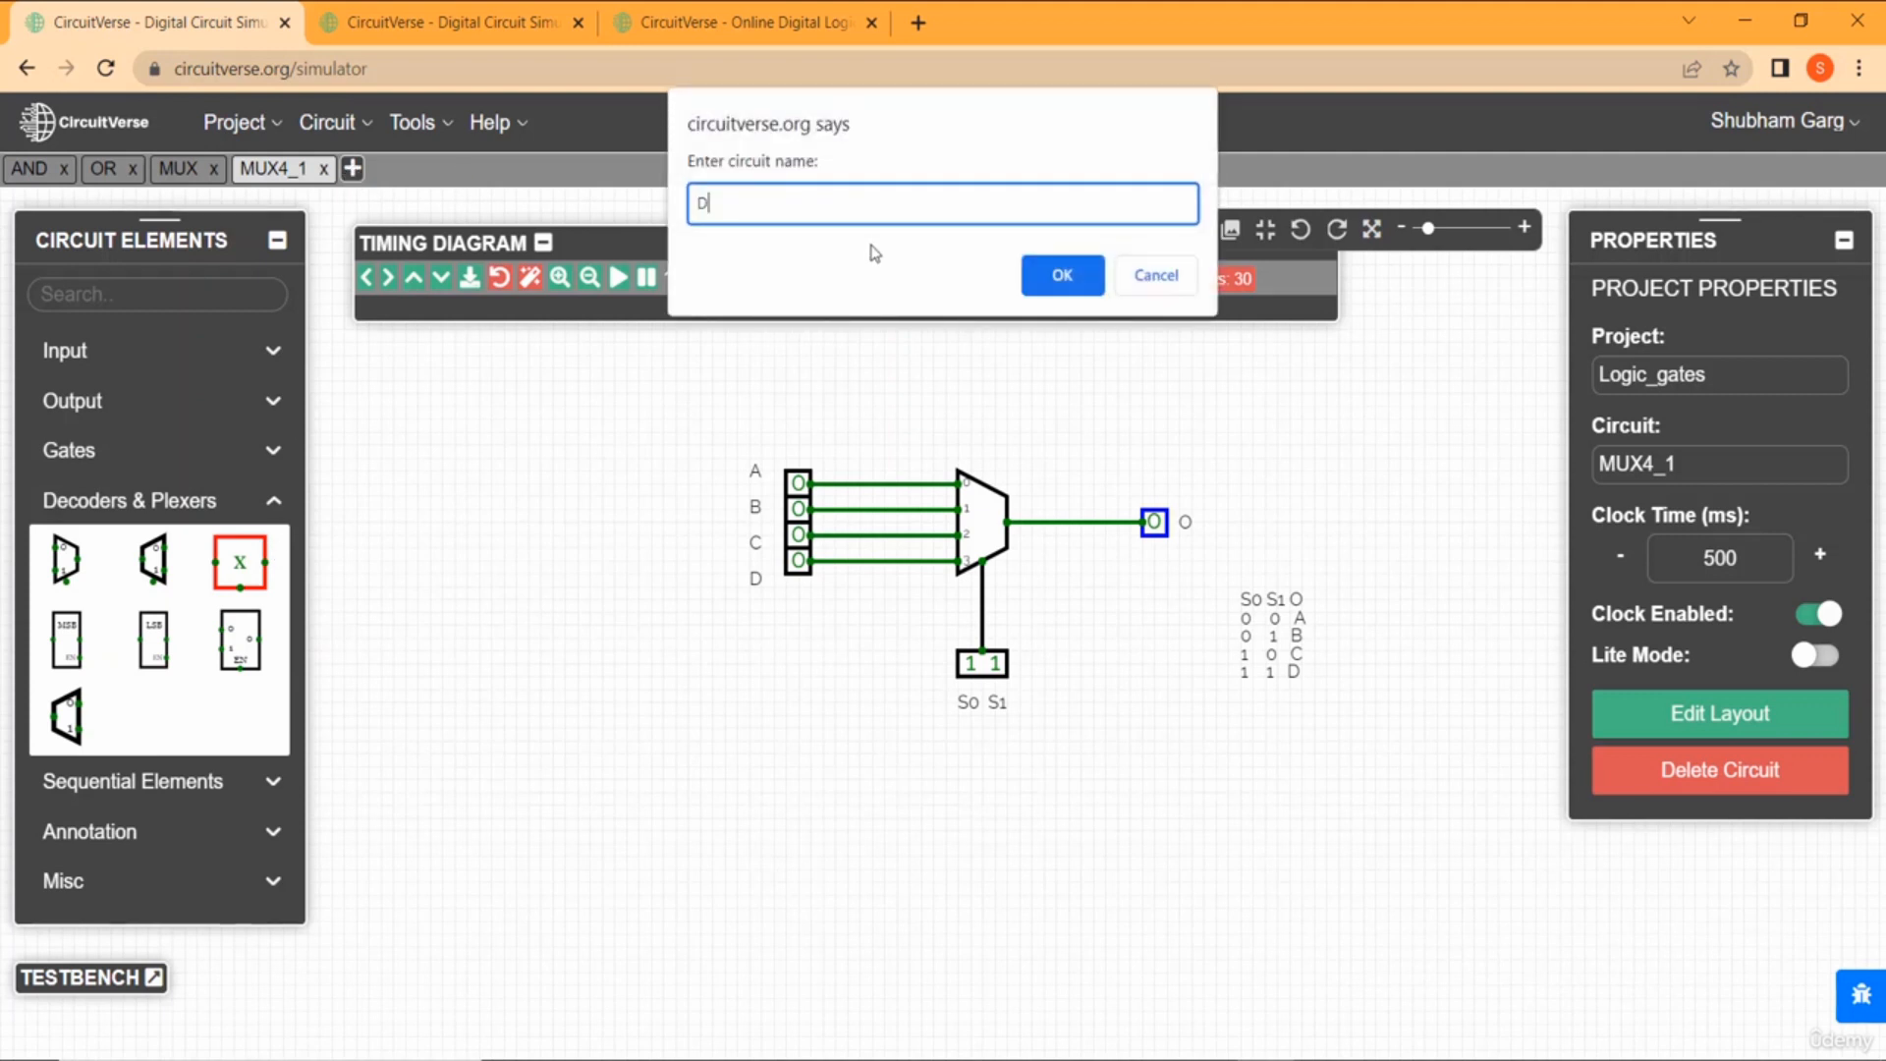
{"action": "type", "text": "ECODER"}
{"action": "key", "text": "Return"}
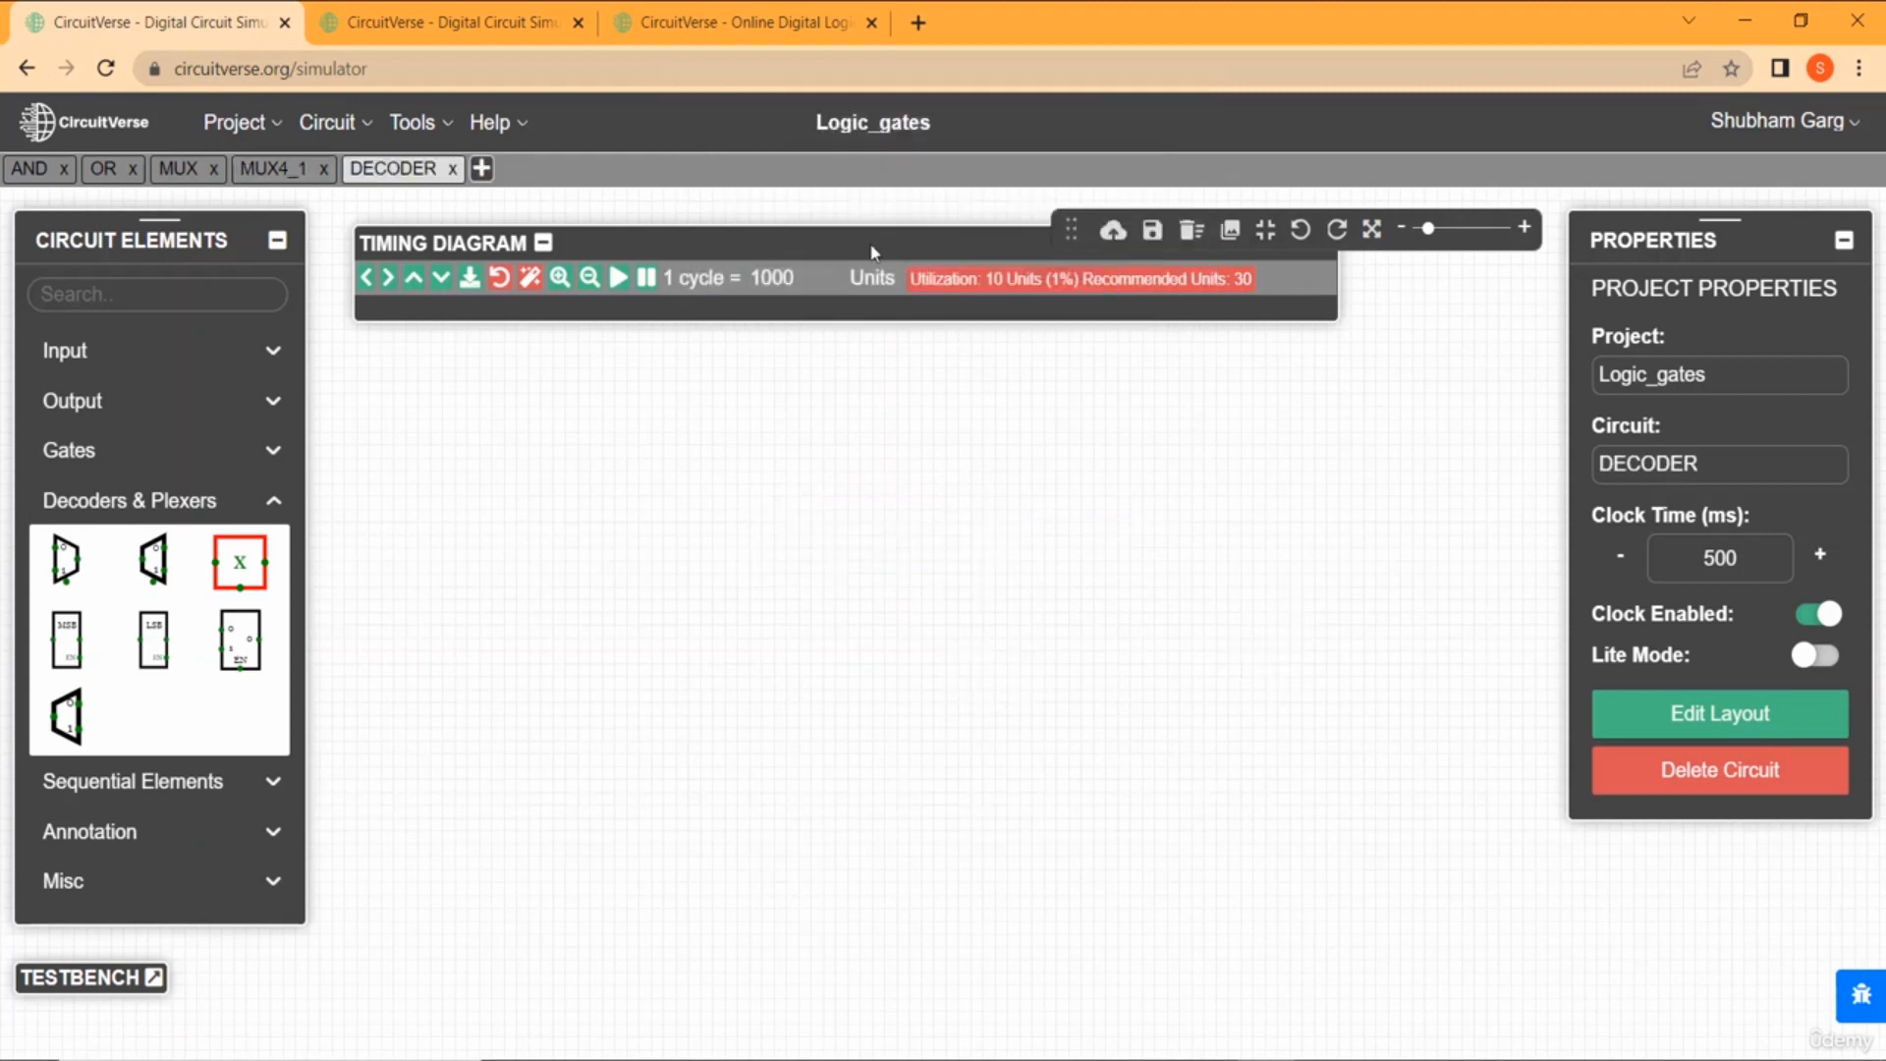
Place a one-bit decoder on the canvas and wire a one-bit input element to its input.
{"action": "left_click", "coordinate": [66, 715]}
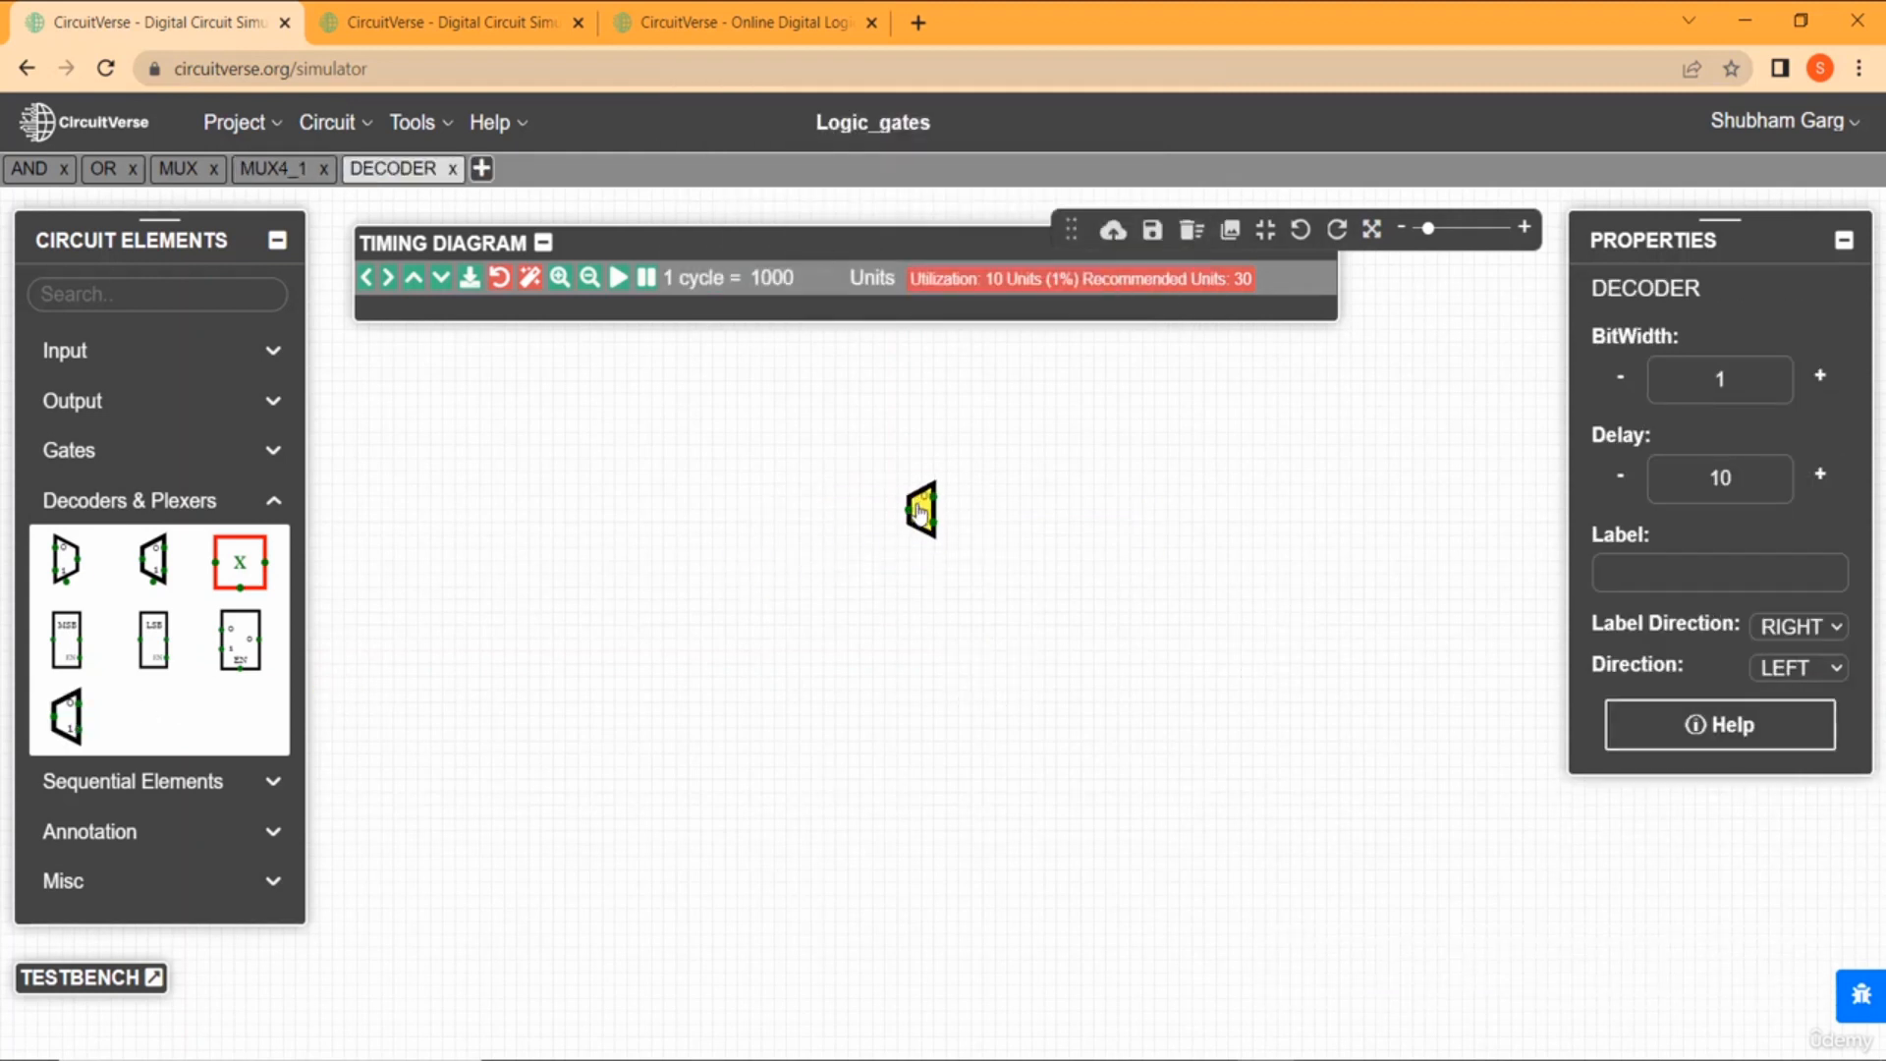
{"action": "left_click", "coordinate": [610, 611]}
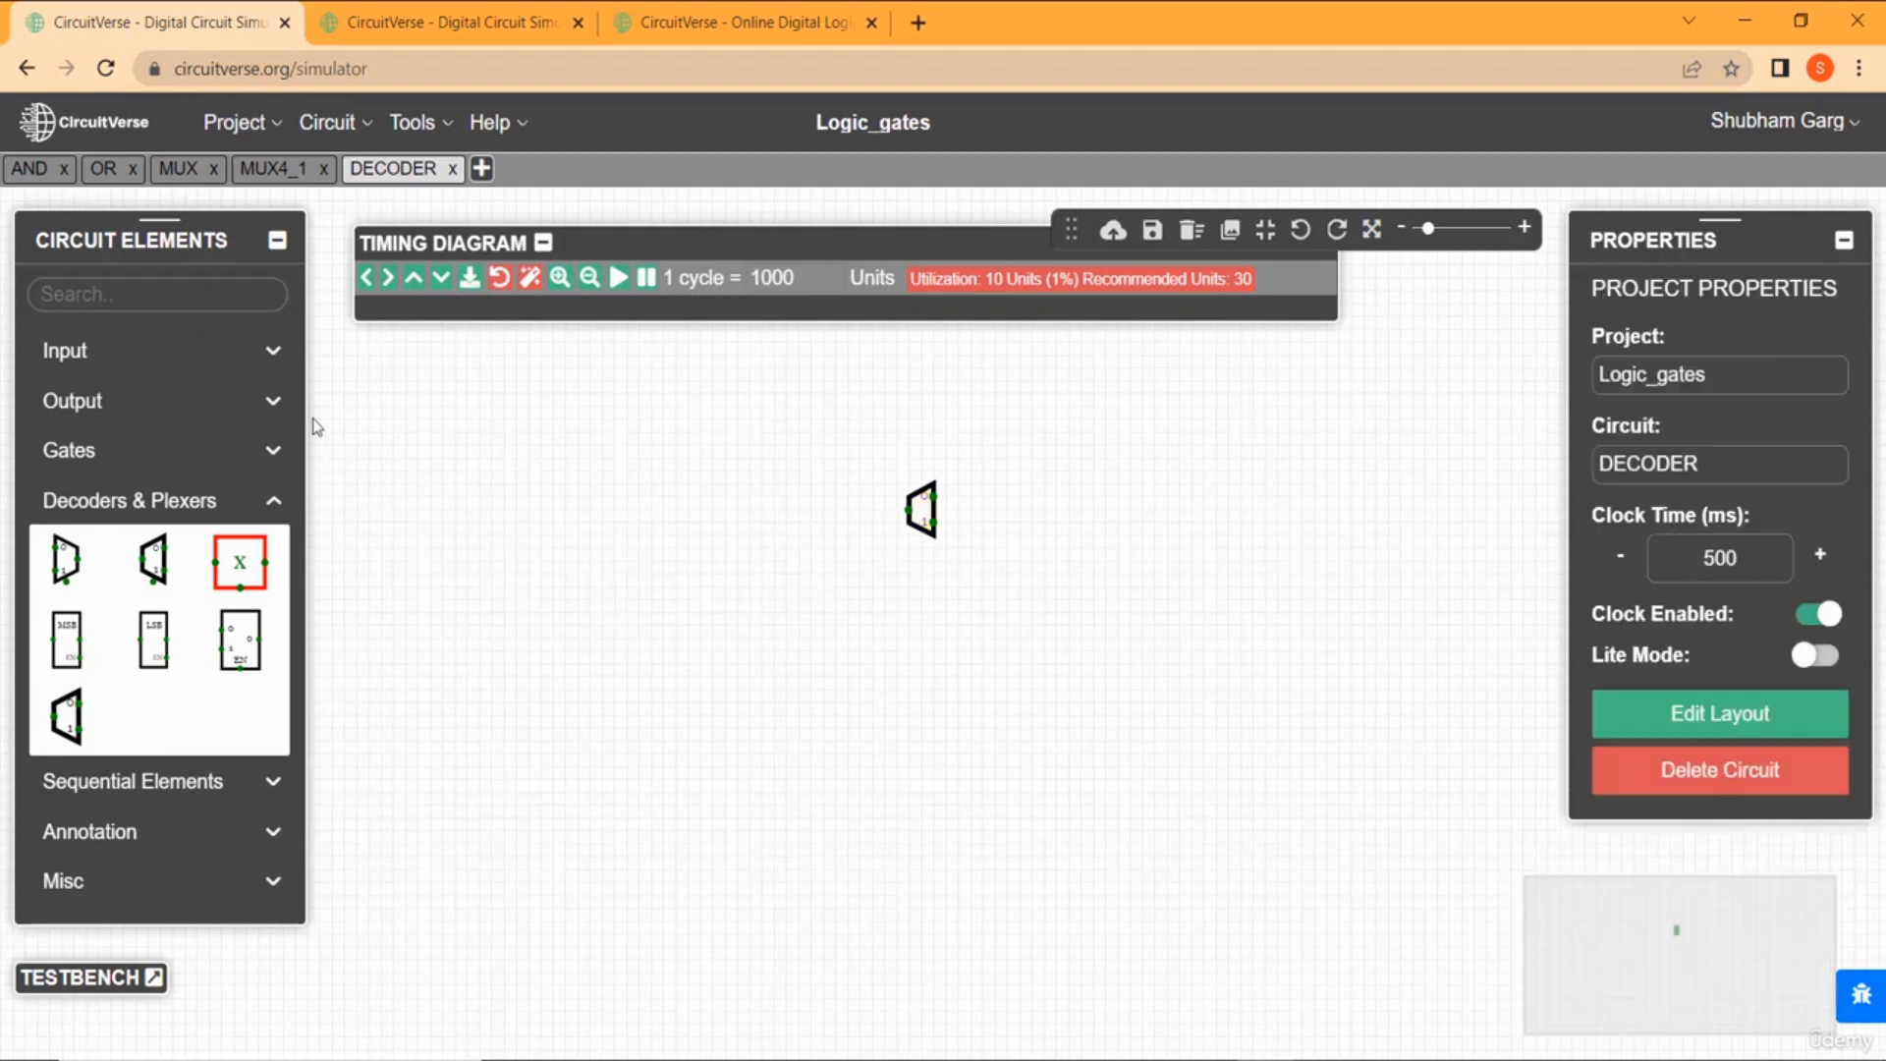
{"action": "left_click", "coordinate": [268, 343]}
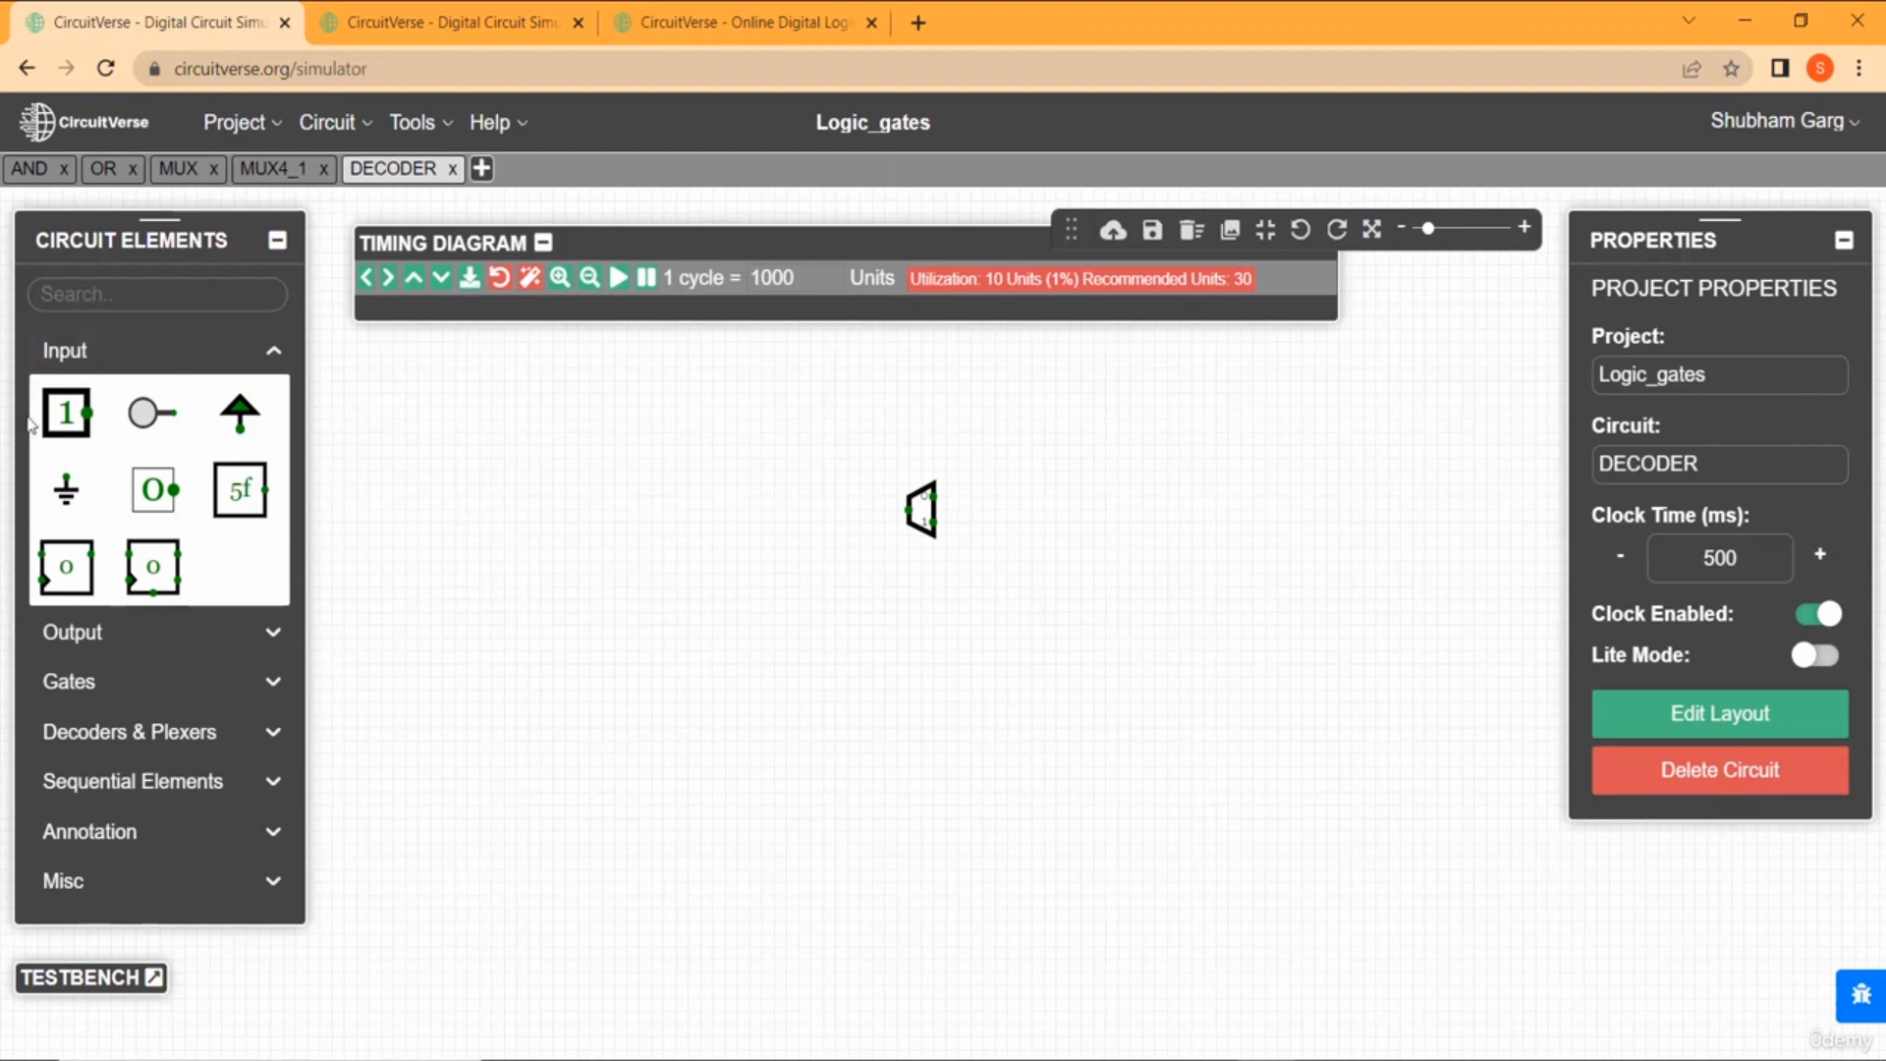
{"action": "left_click", "coordinate": [66, 413]}
{"action": "left_click", "coordinate": [736, 547]}
{"action": "left_click_drag", "start_coordinate": [737, 547], "coordinate": [704, 517]}
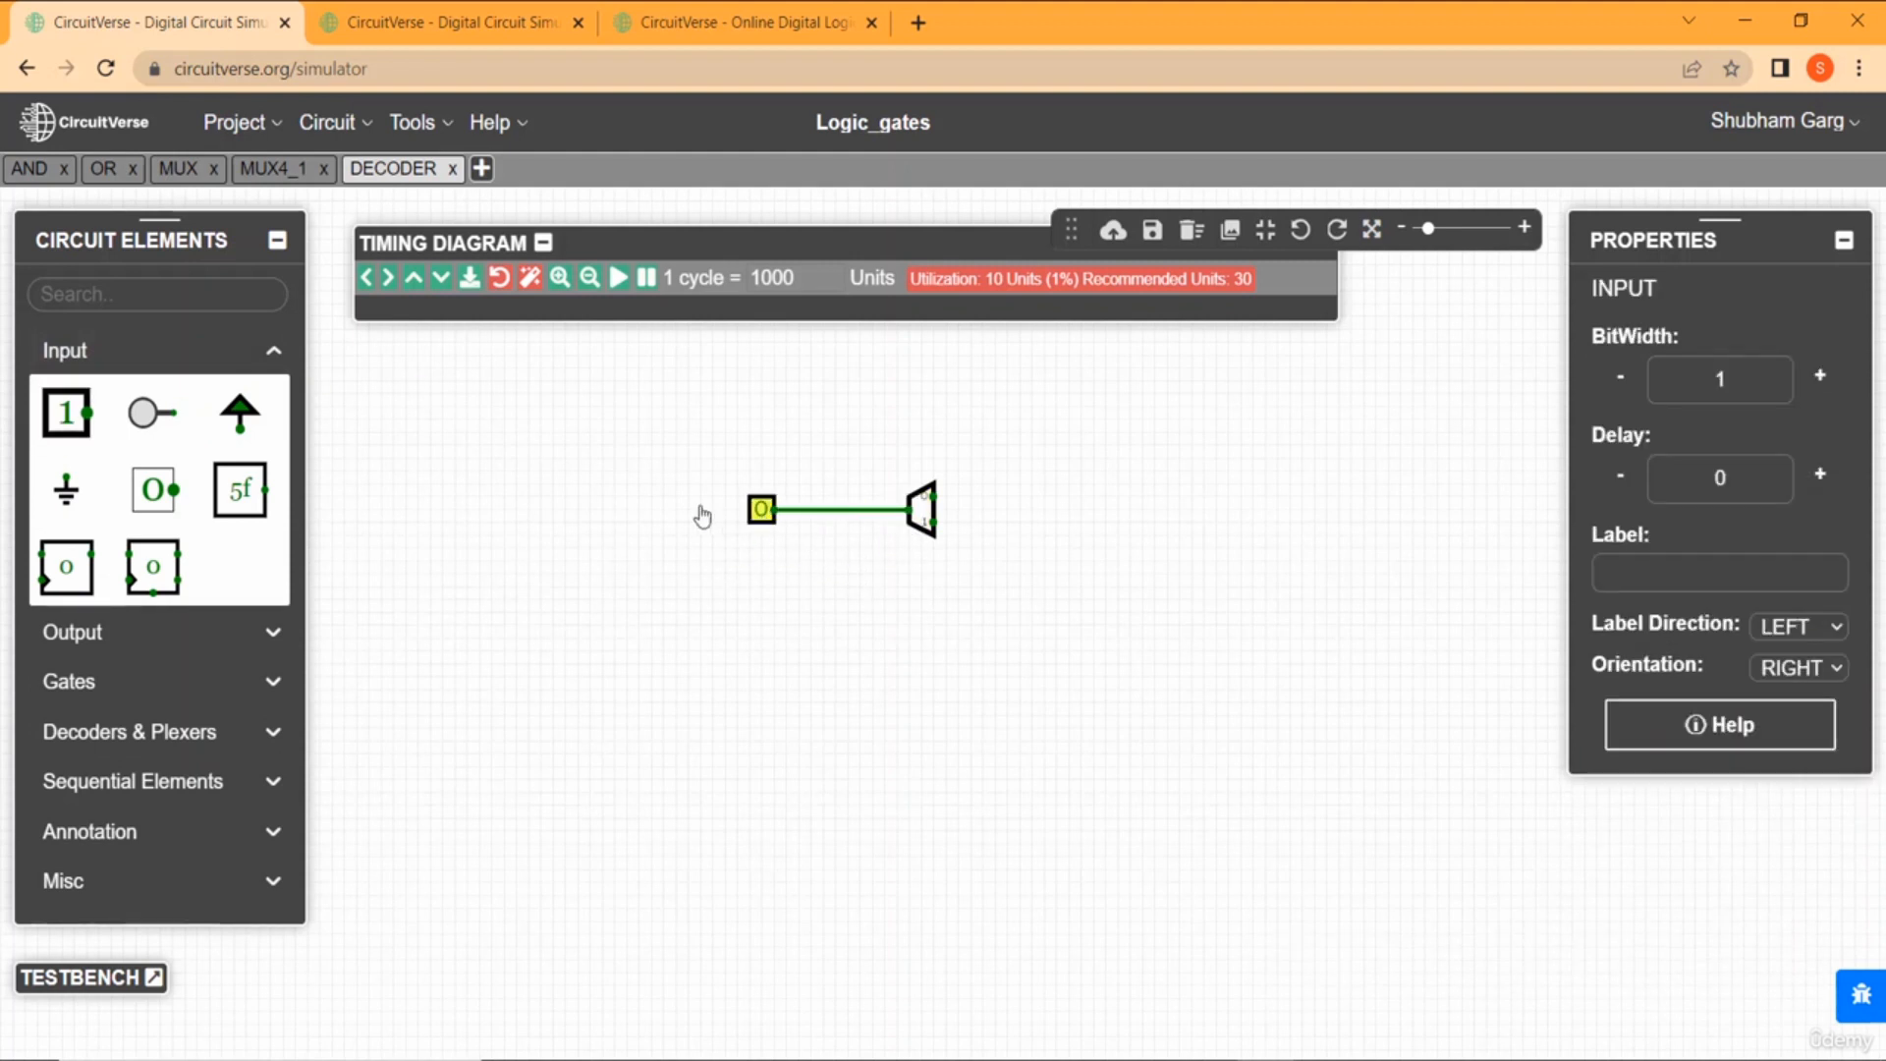
{"action": "left_click", "coordinate": [82, 420]}
{"action": "left_click", "coordinate": [397, 569]}
{"action": "left_click", "coordinate": [388, 590]}
Add two output elements and wire them to the decoder's two outputs, stacked one above the other.
{"action": "left_click", "coordinate": [210, 634]}
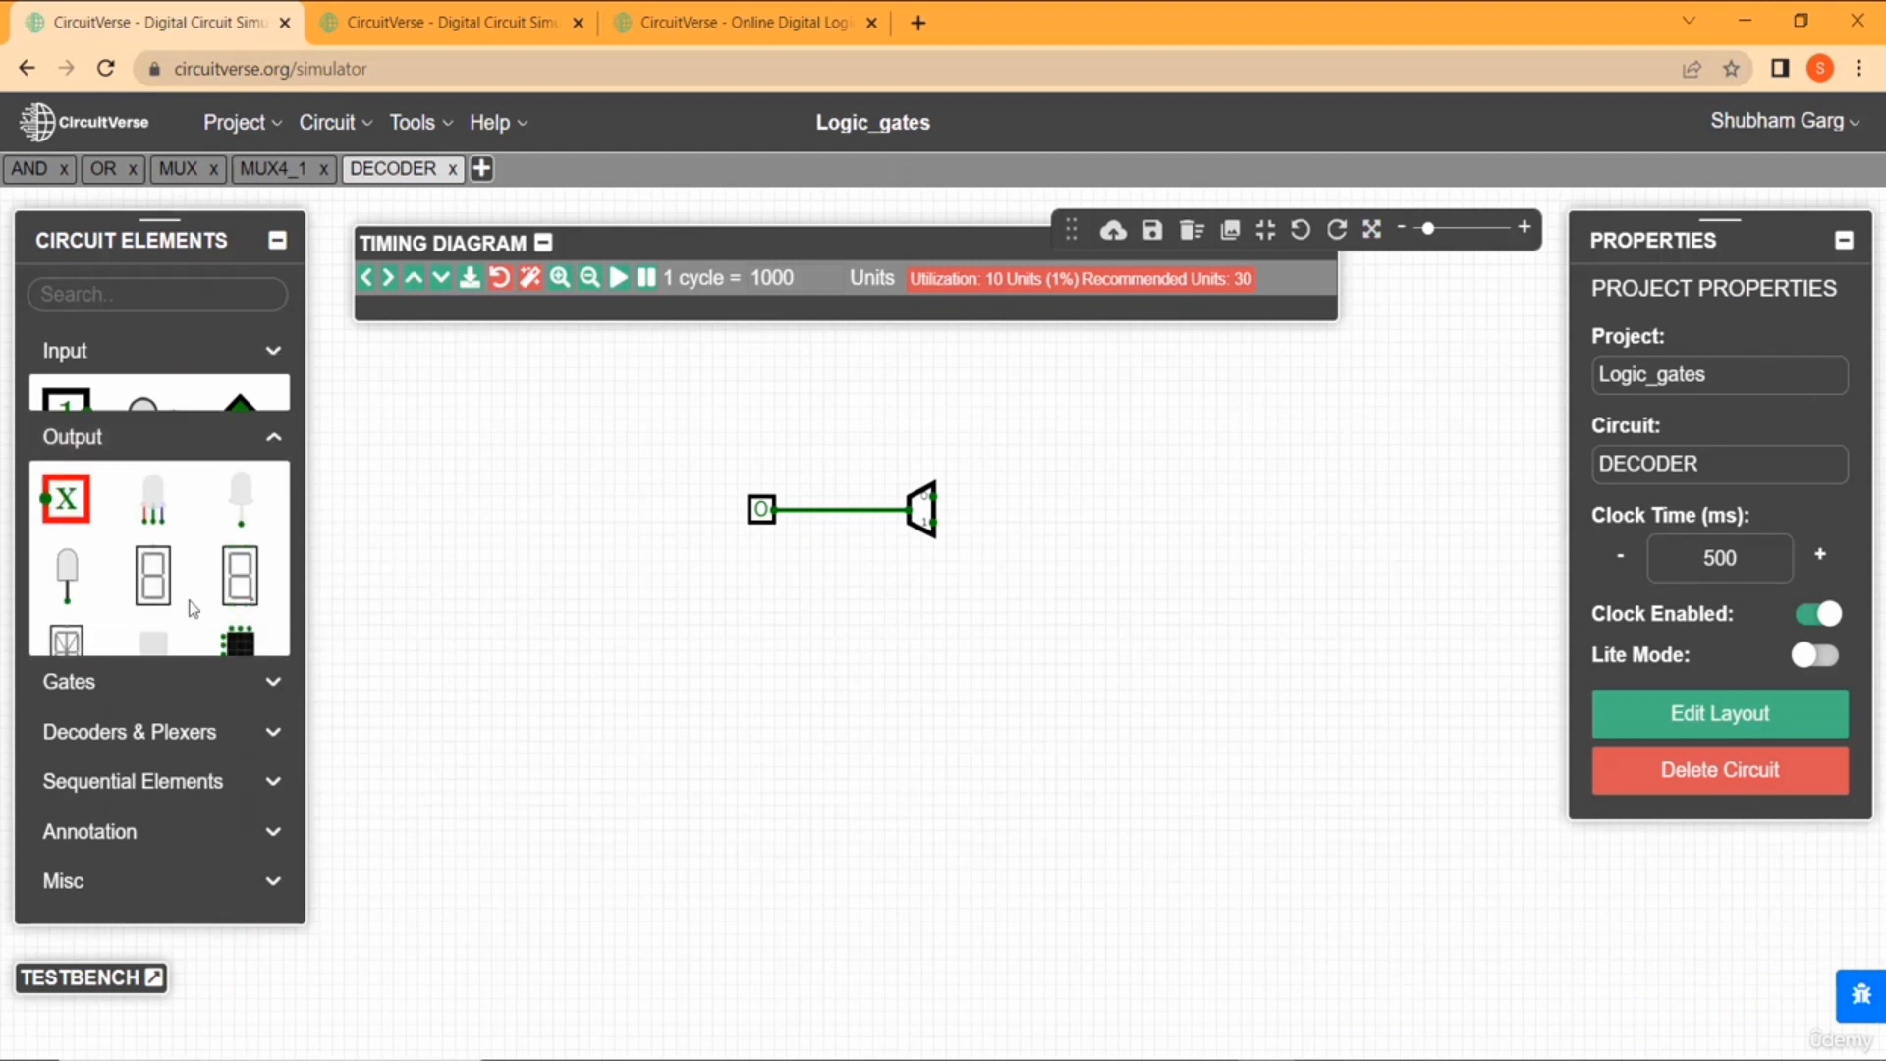
{"action": "left_click", "coordinate": [86, 486]}
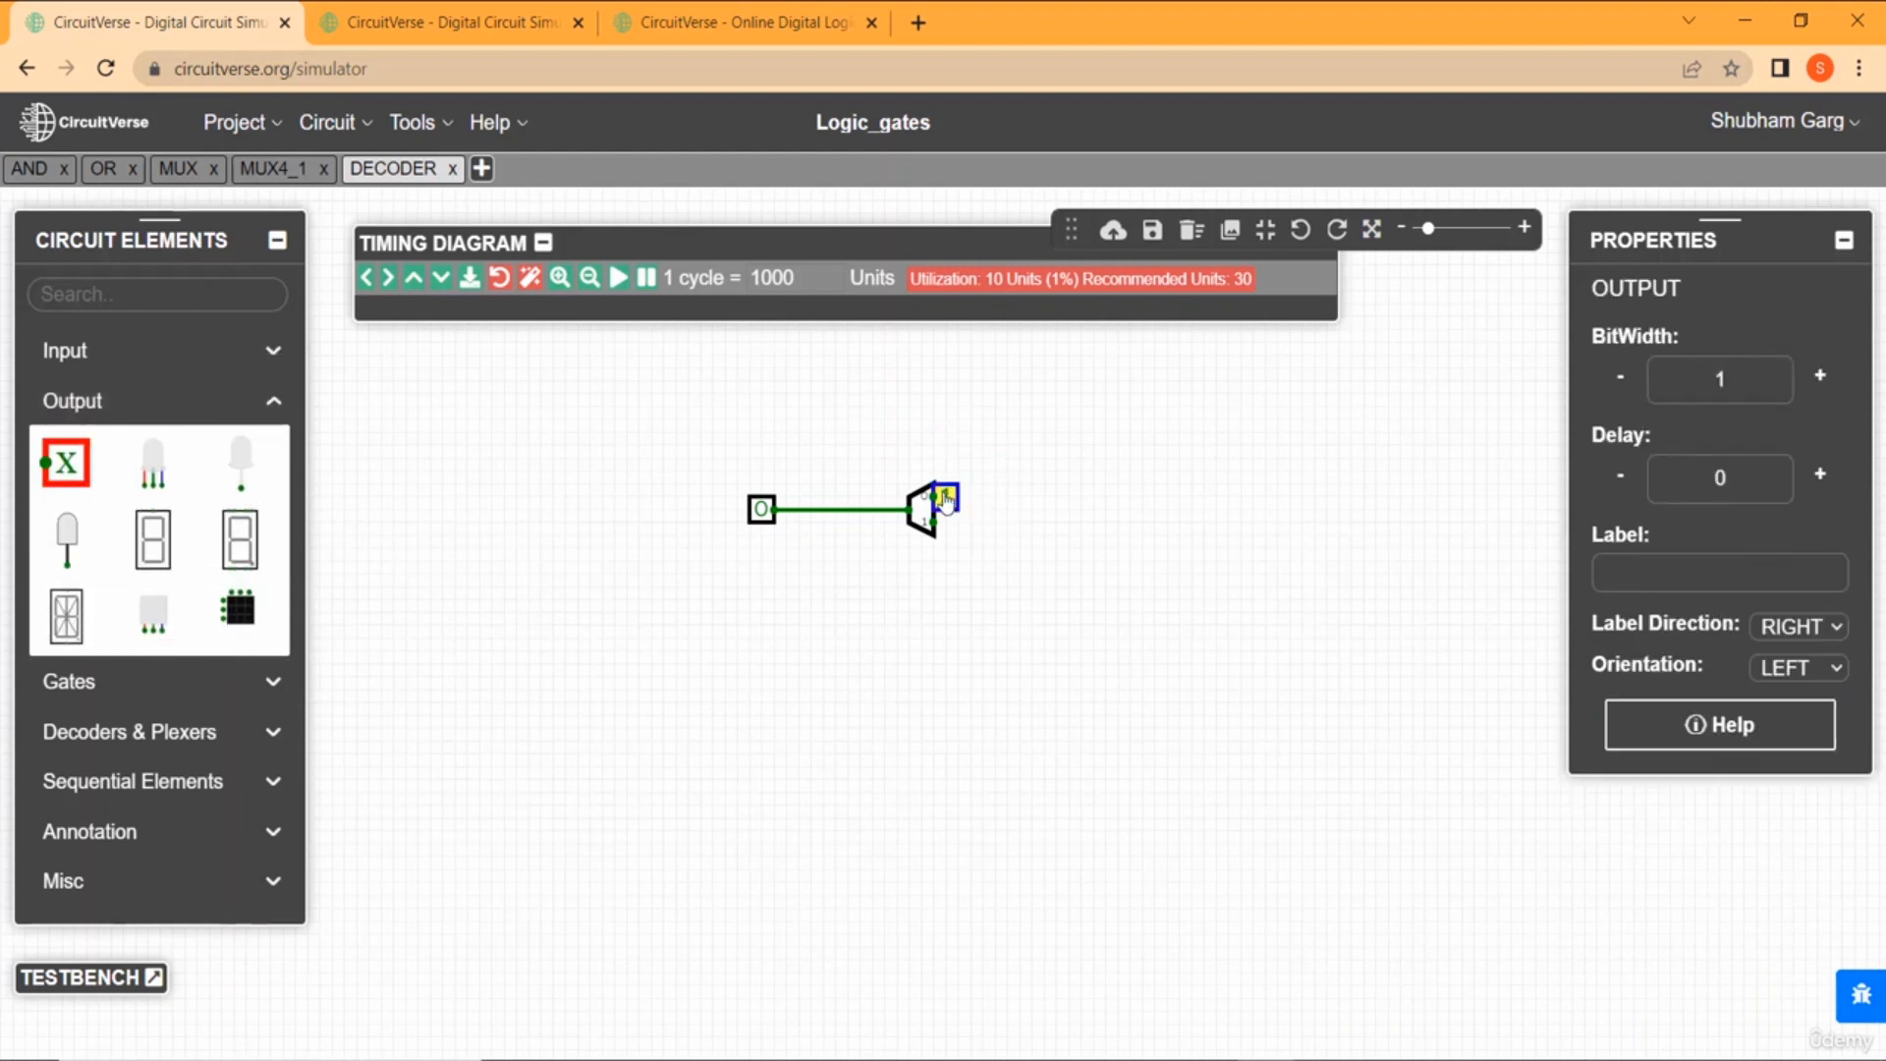
{"action": "left_click_drag", "start_coordinate": [945, 501], "coordinate": [1069, 499]}
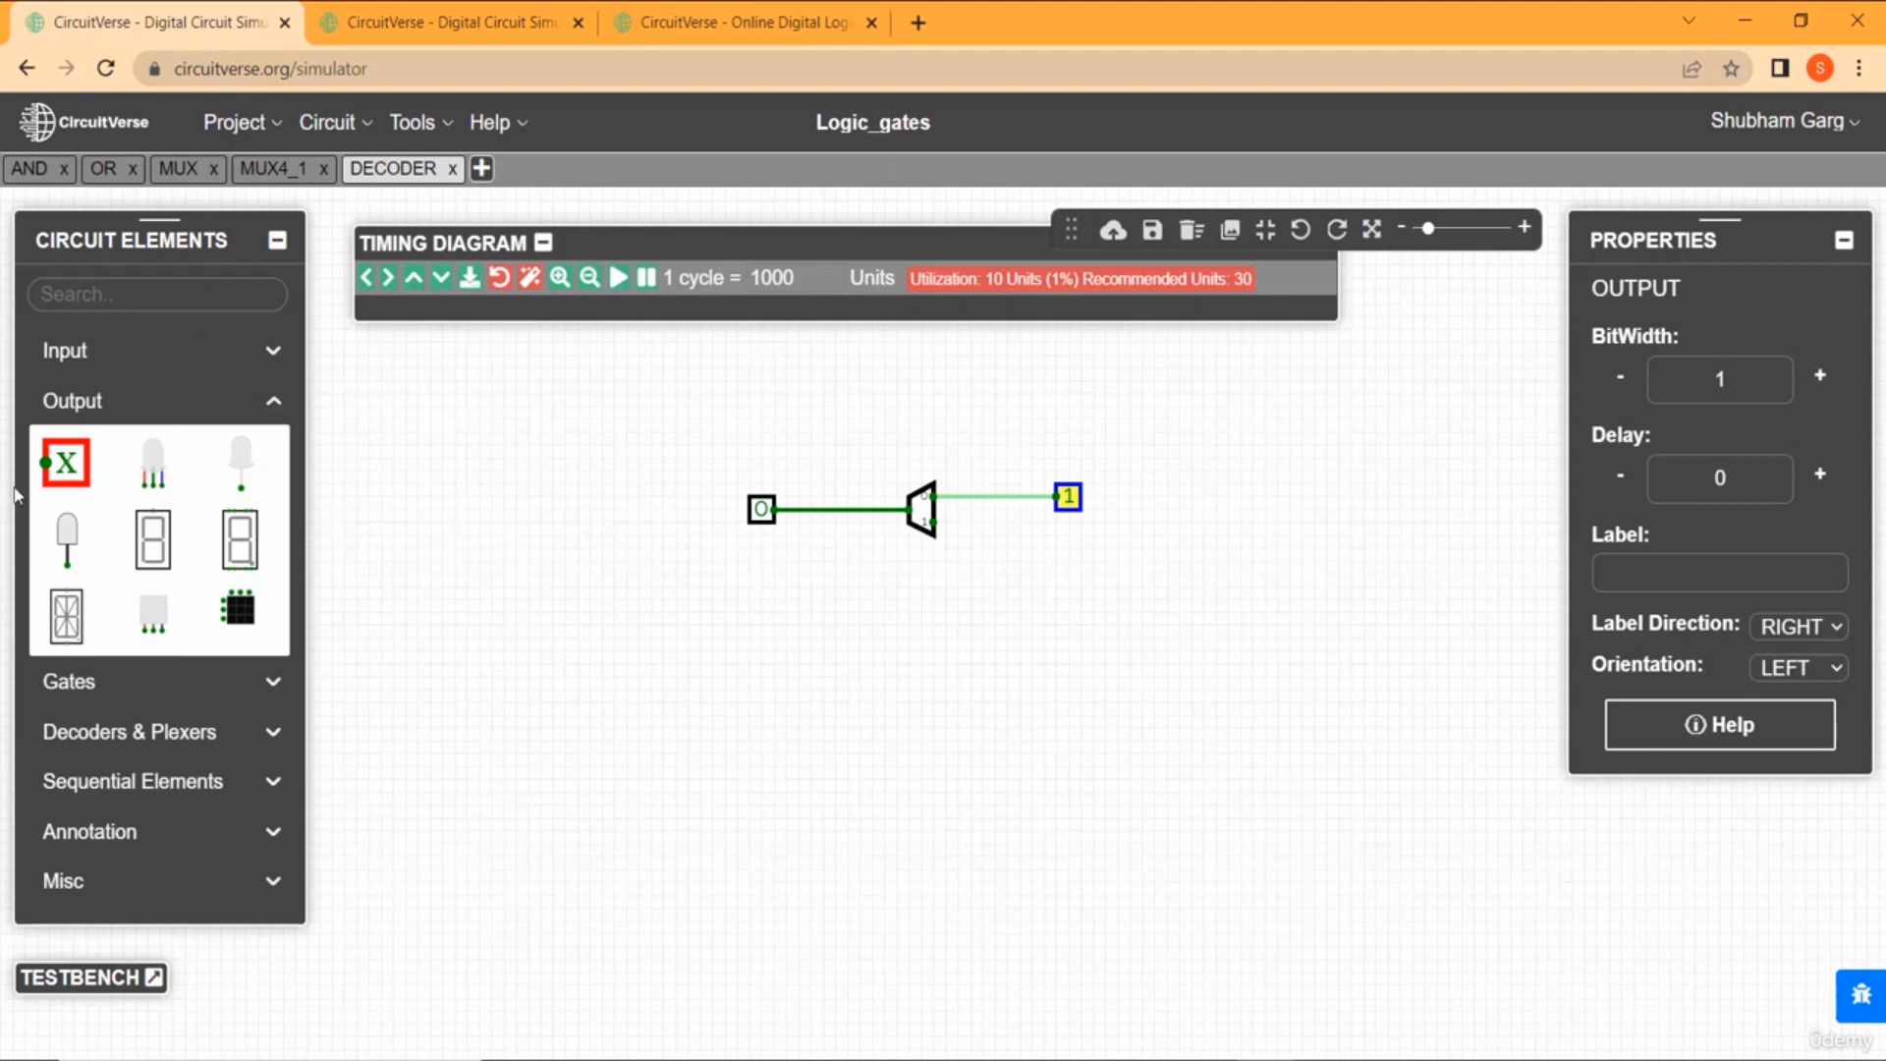
{"action": "left_click", "coordinate": [66, 462]}
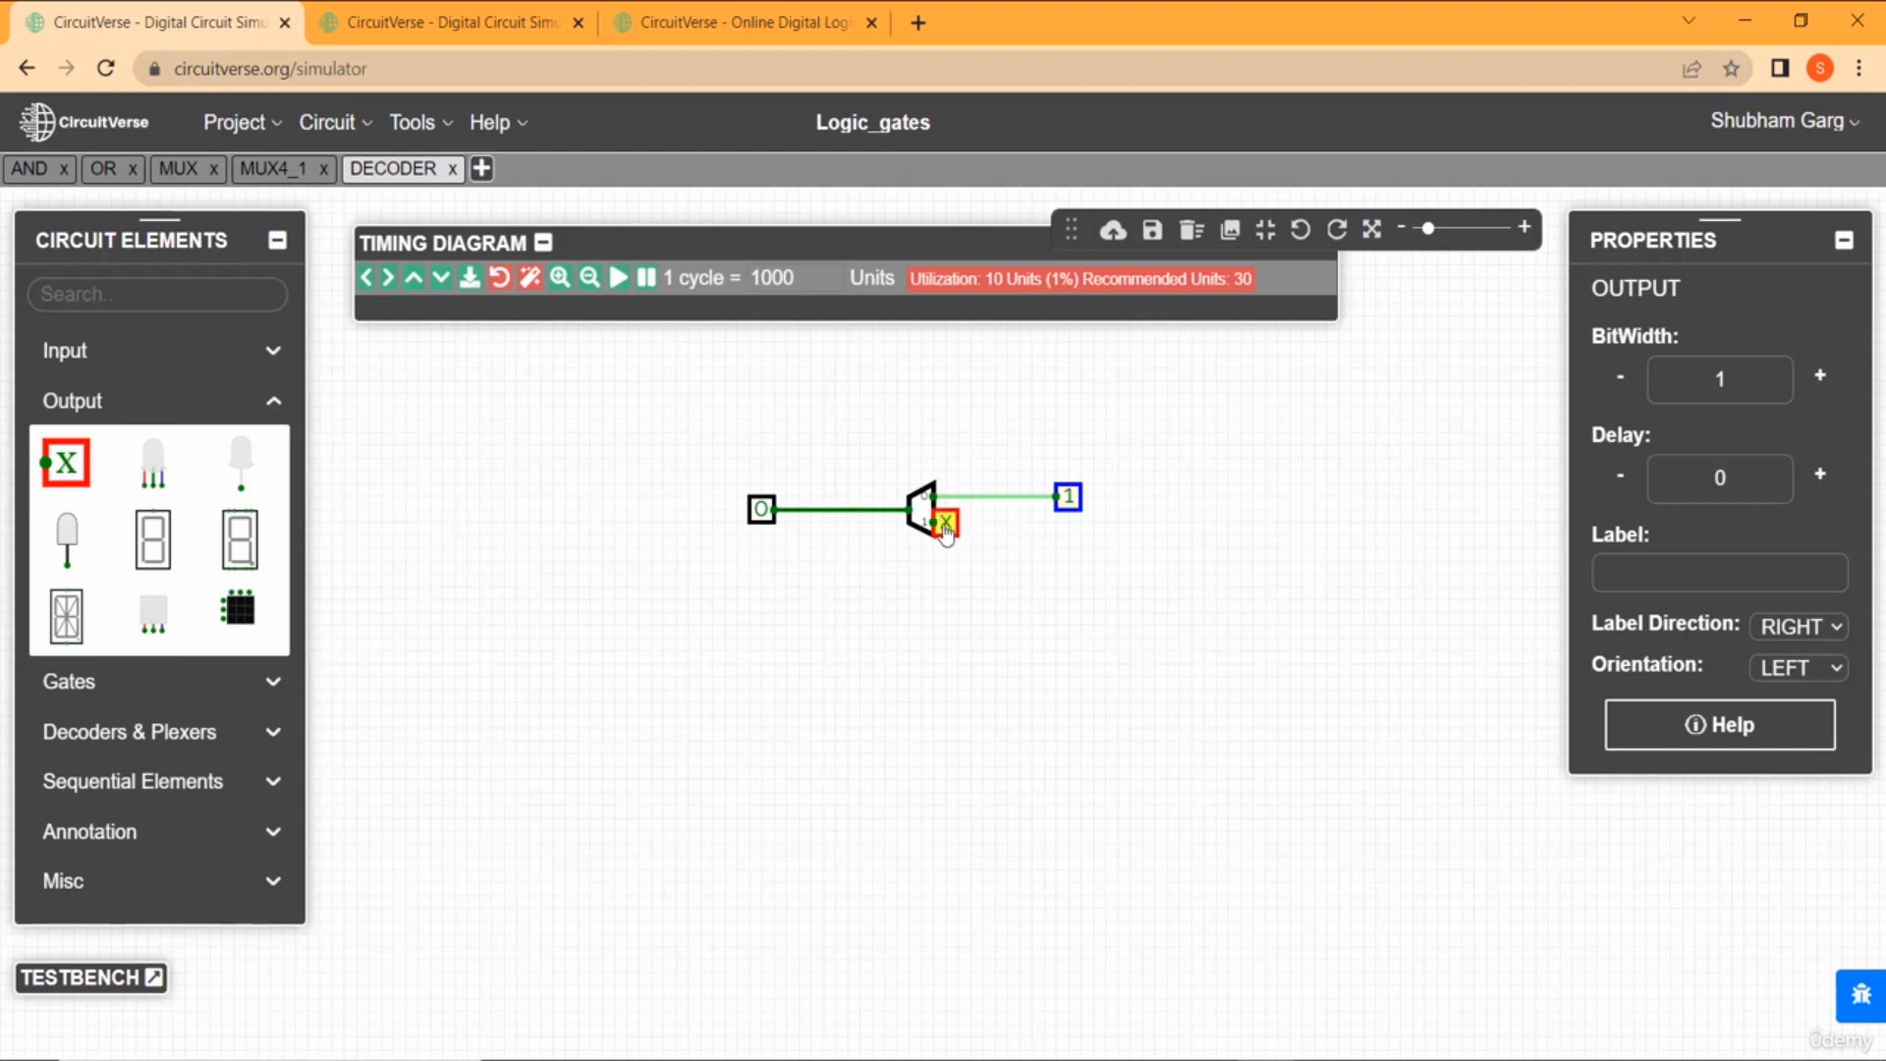
{"action": "left_click_drag", "start_coordinate": [944, 530], "coordinate": [1068, 522]}
{"action": "left_click", "coordinate": [1070, 655]}
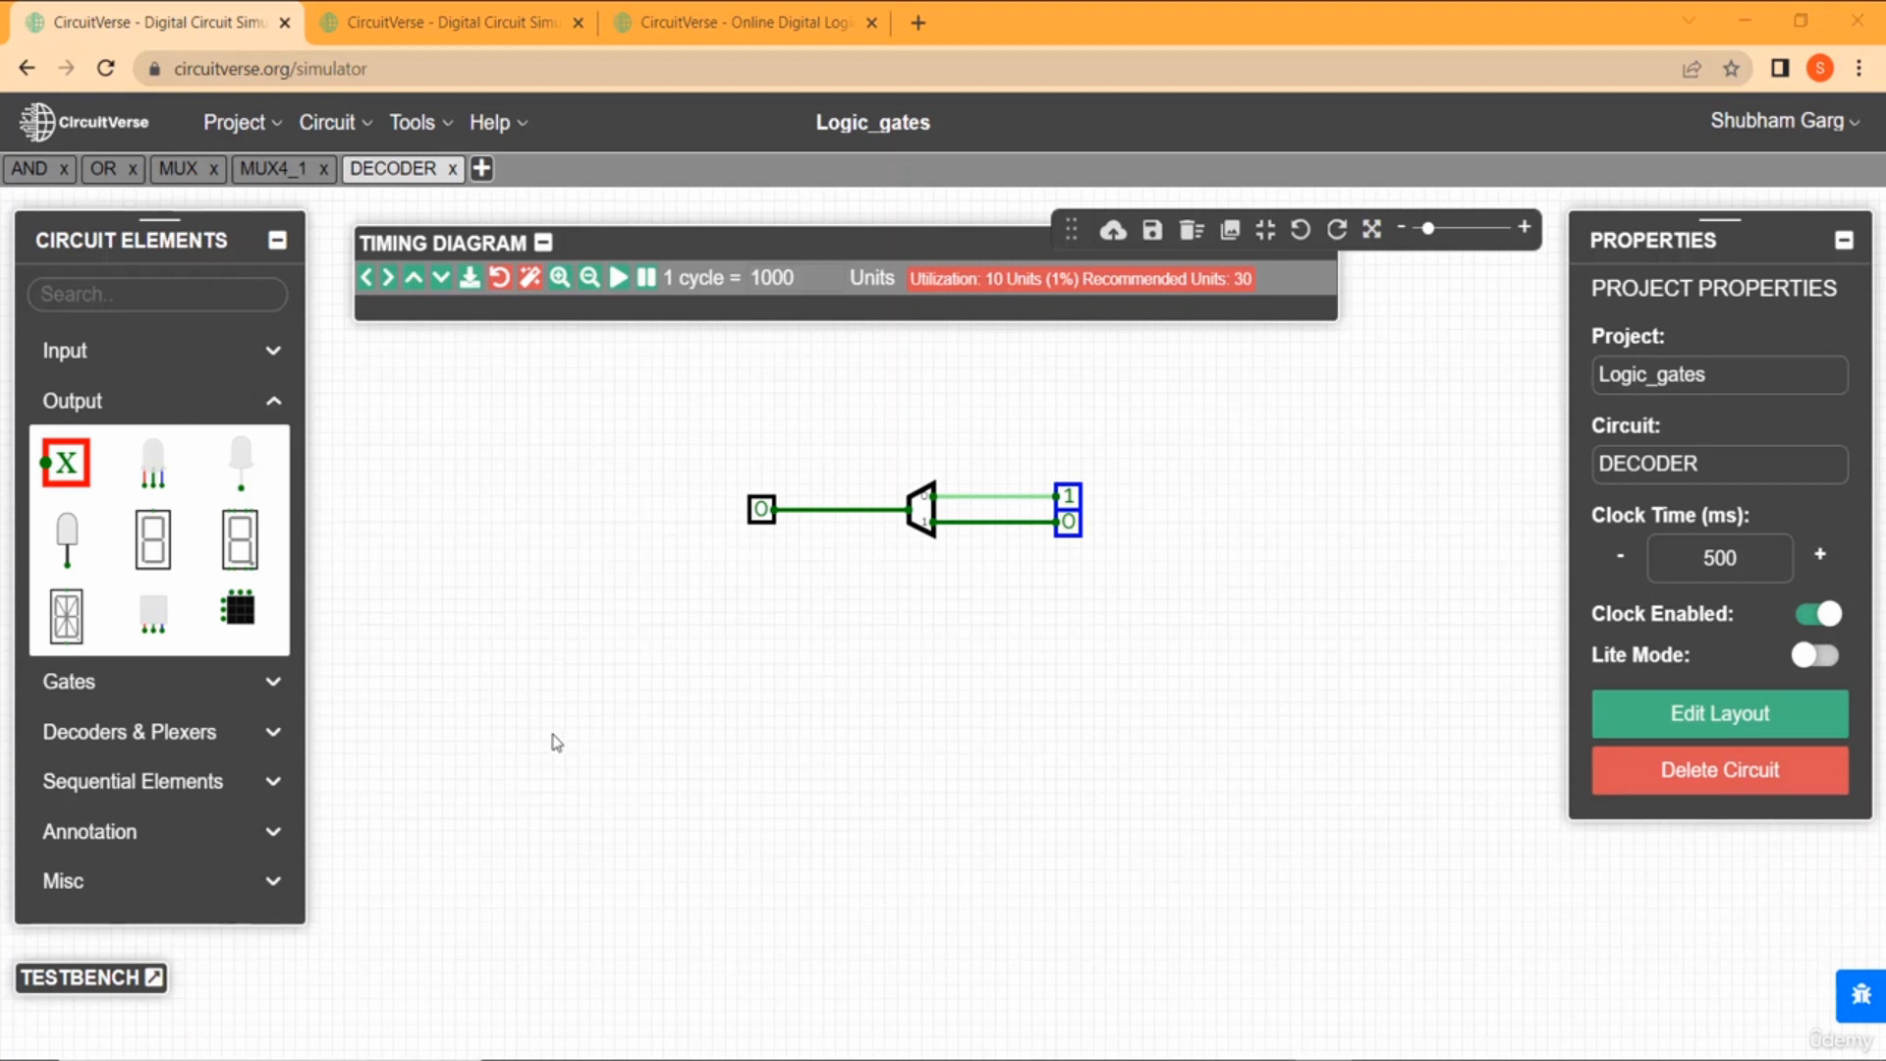
Set the decoder's bit width to 2.
{"action": "left_click", "coordinate": [890, 651]}
{"action": "left_click", "coordinate": [1015, 601]}
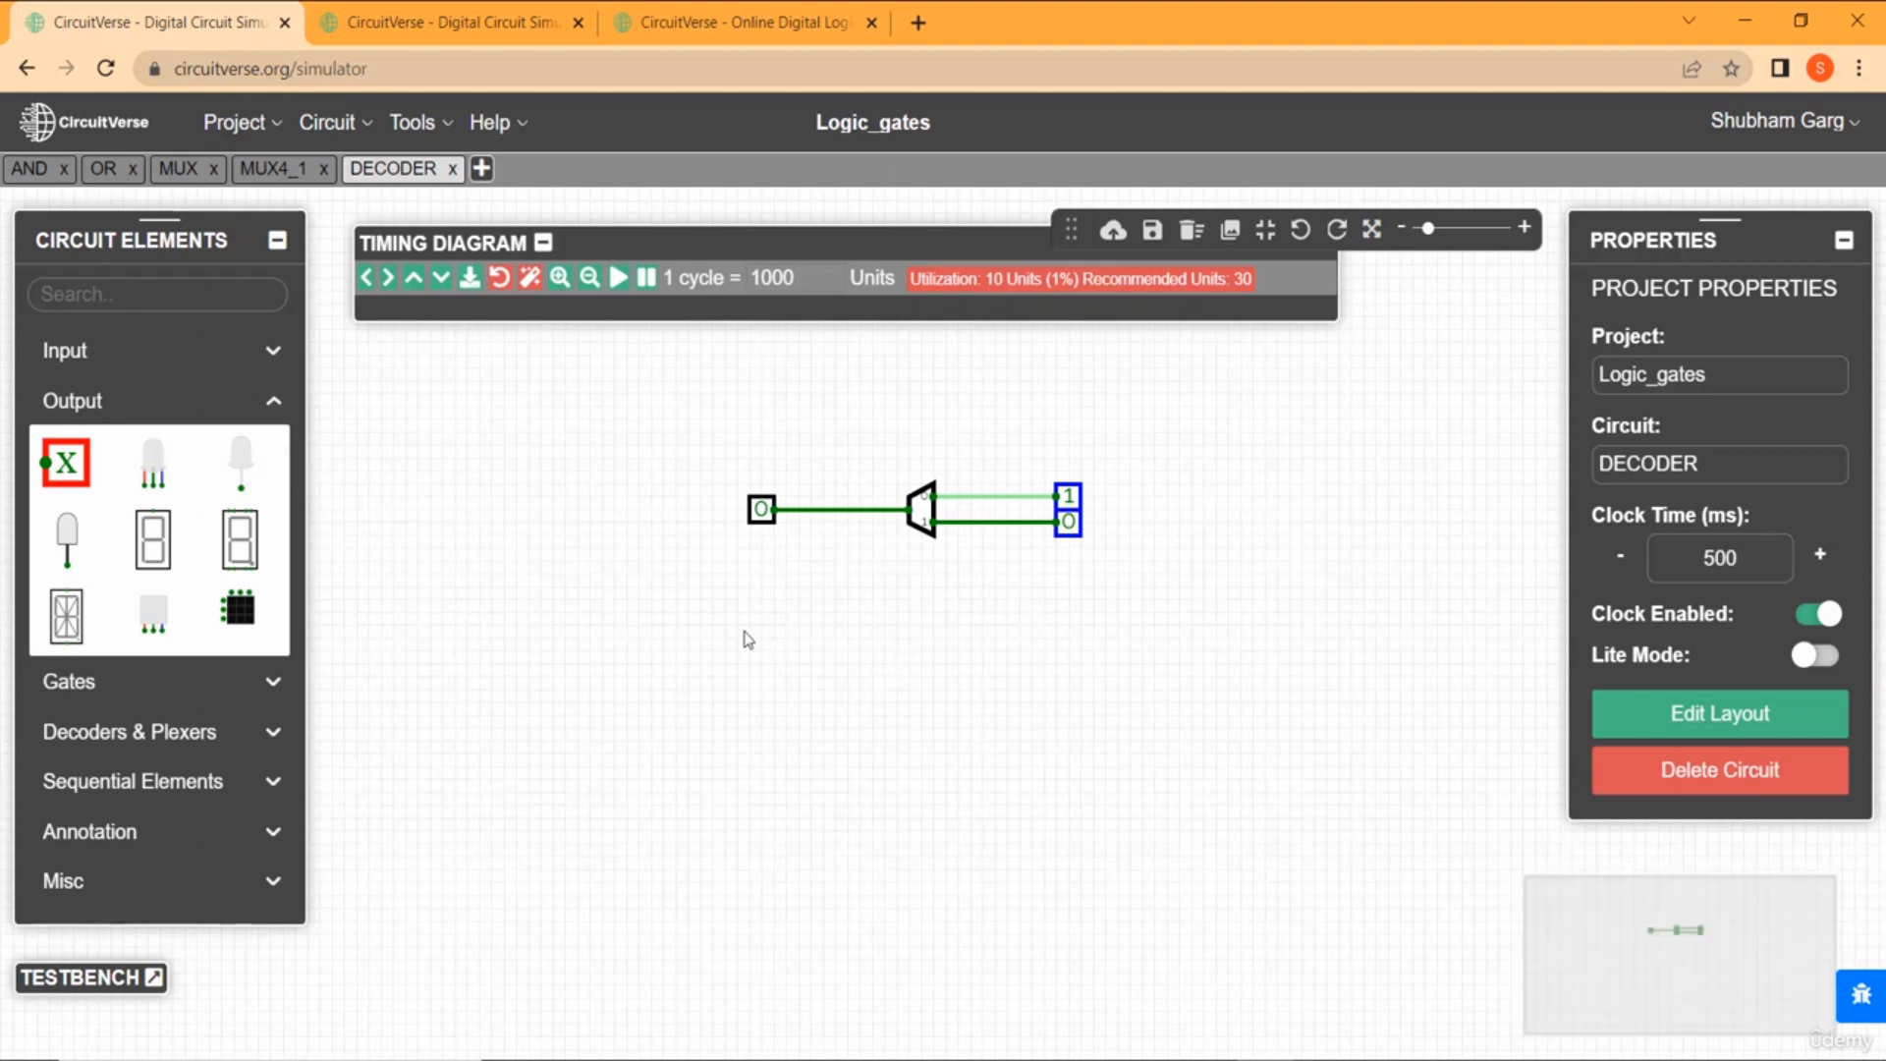
{"action": "left_click", "coordinate": [927, 532]}
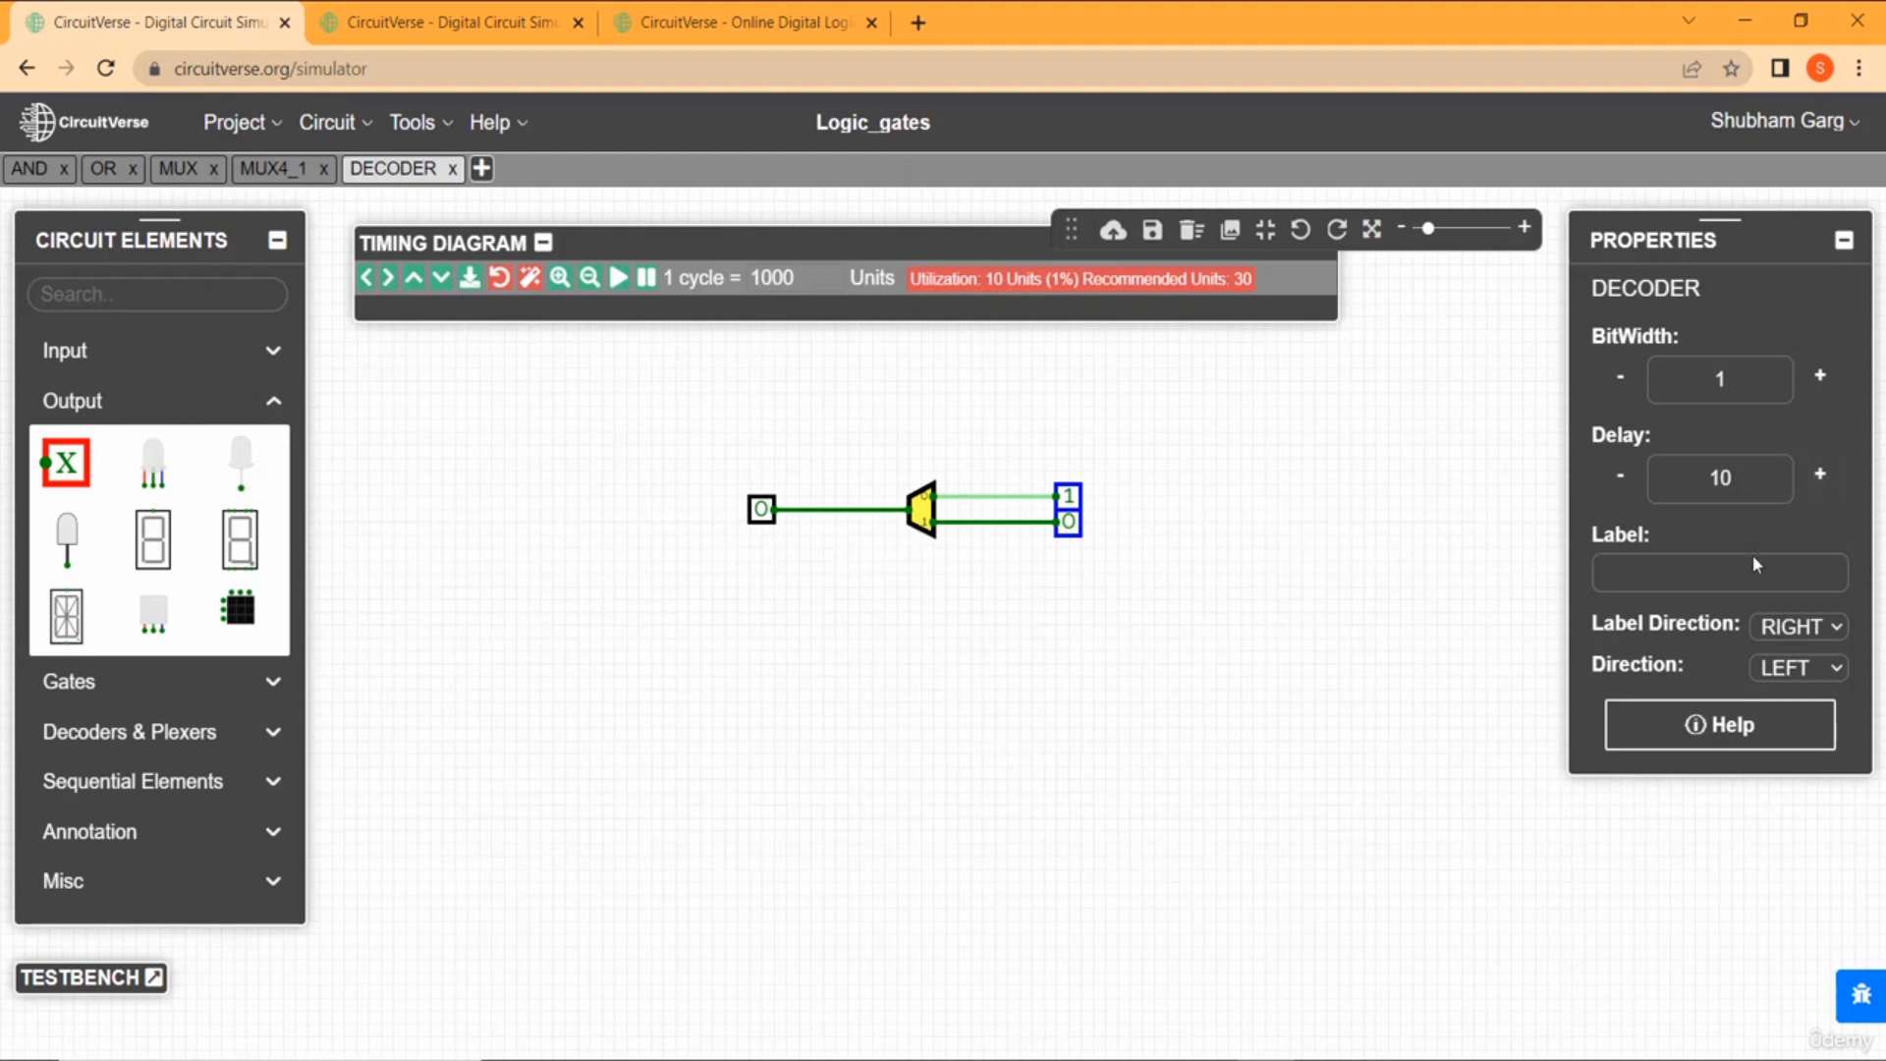
{"action": "left_click", "coordinate": [1807, 391]}
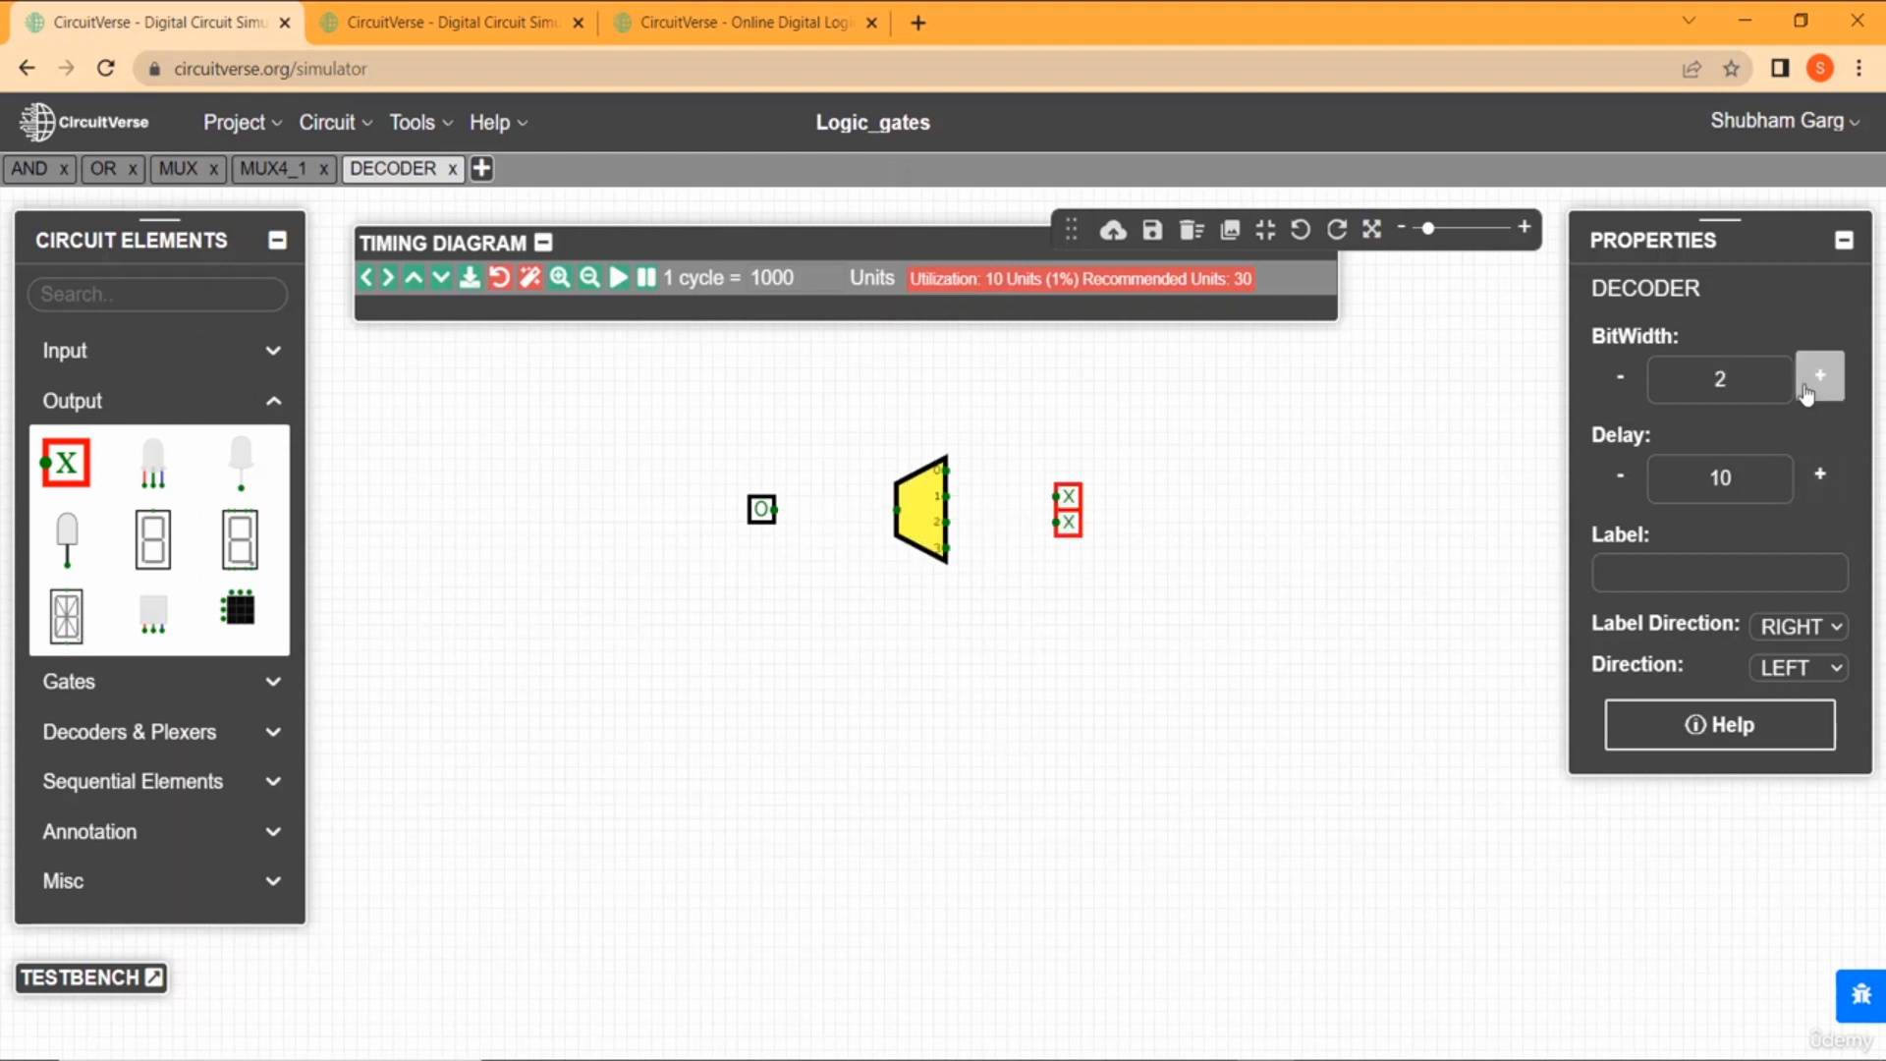
{"action": "left_click", "coordinate": [1229, 685]}
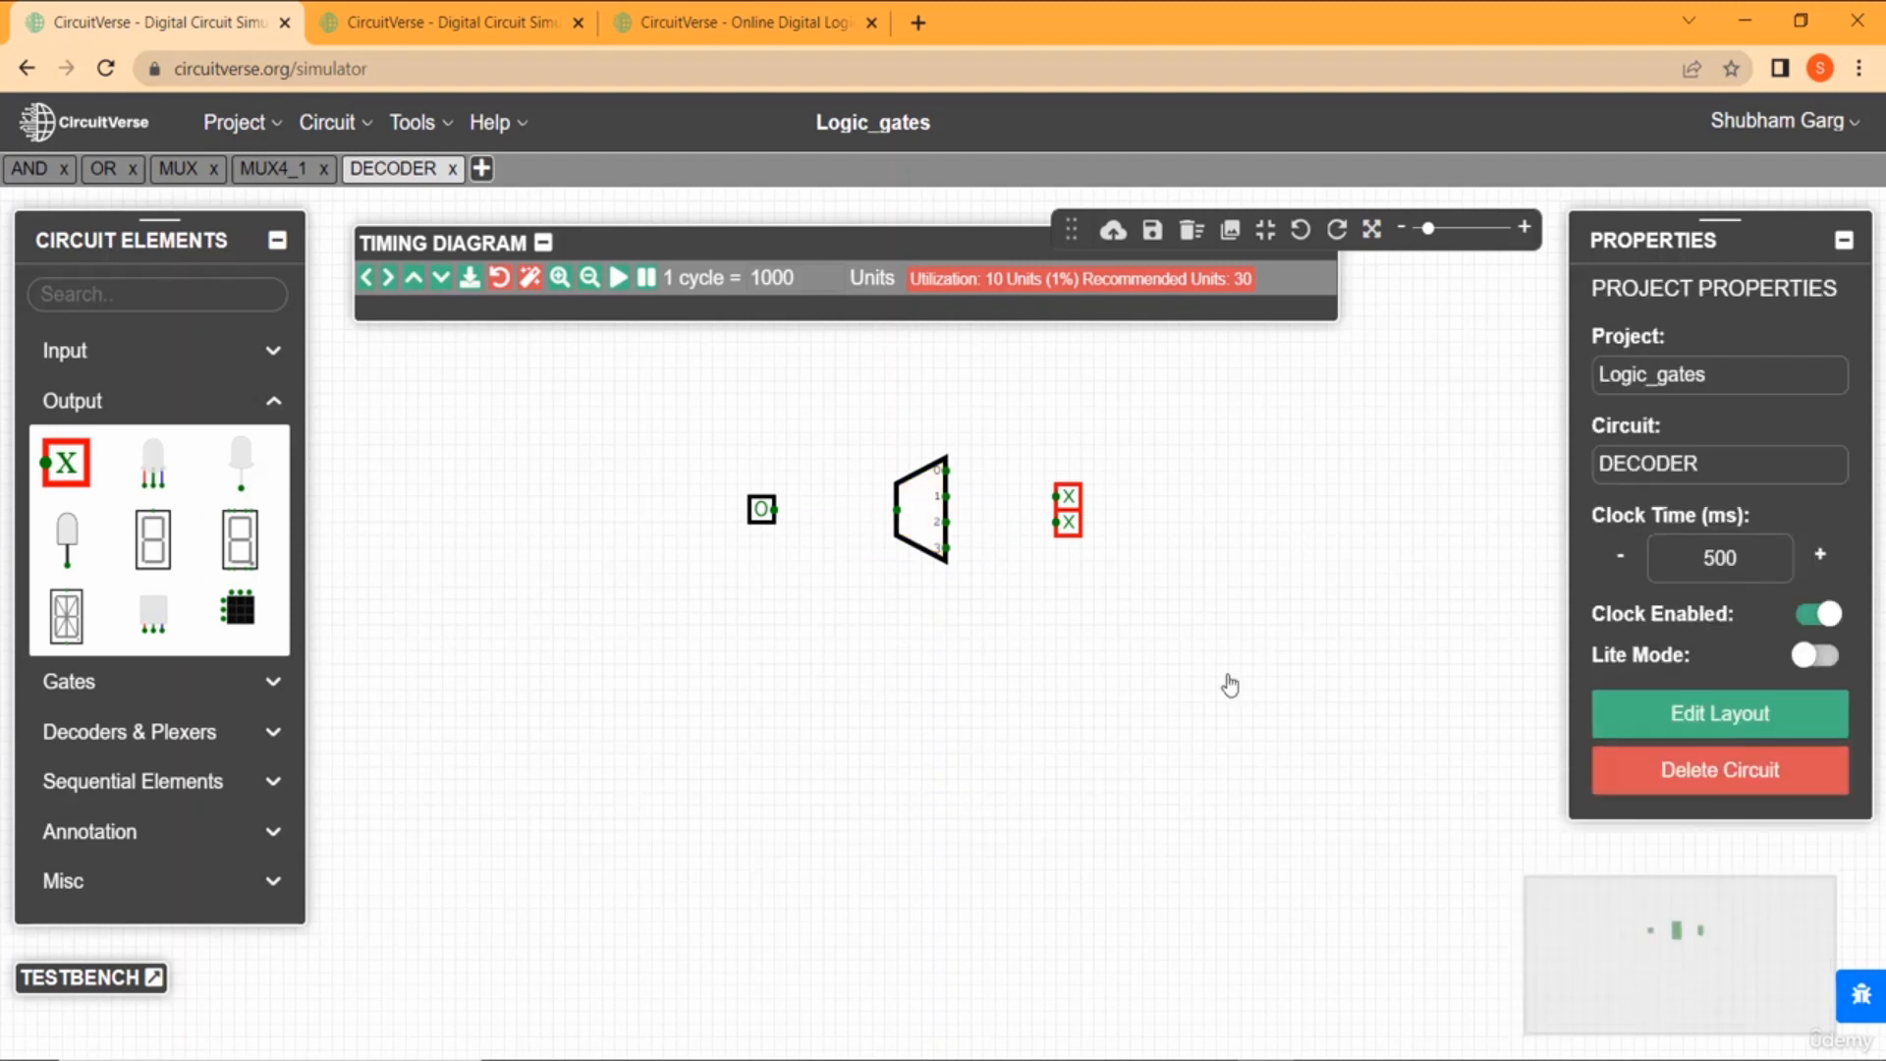
{"action": "left_click", "coordinate": [924, 552]}
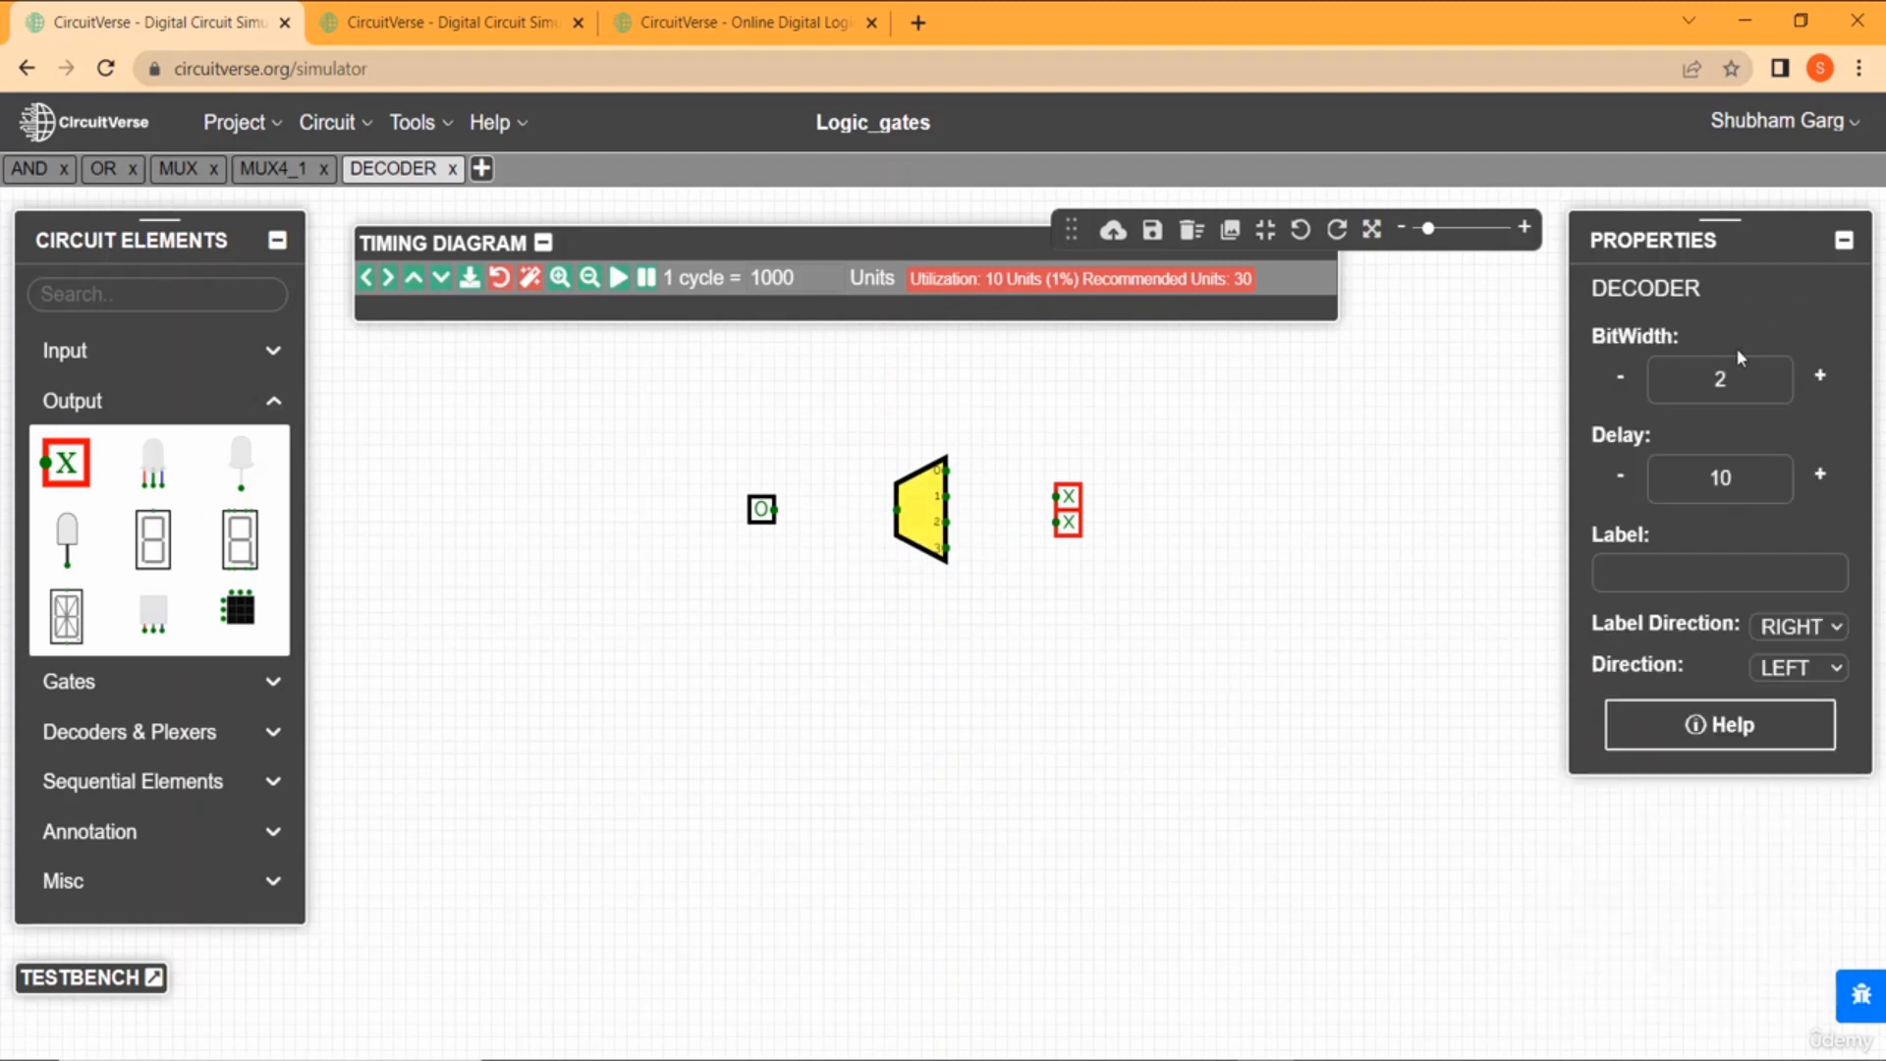
{"action": "left_click", "coordinate": [1122, 707]}
Rewire the two output elements to the decoder's first two outputs and connect the input element with its bit width set to 2.
{"action": "left_click_drag", "start_coordinate": [1067, 496], "coordinate": [953, 465]}
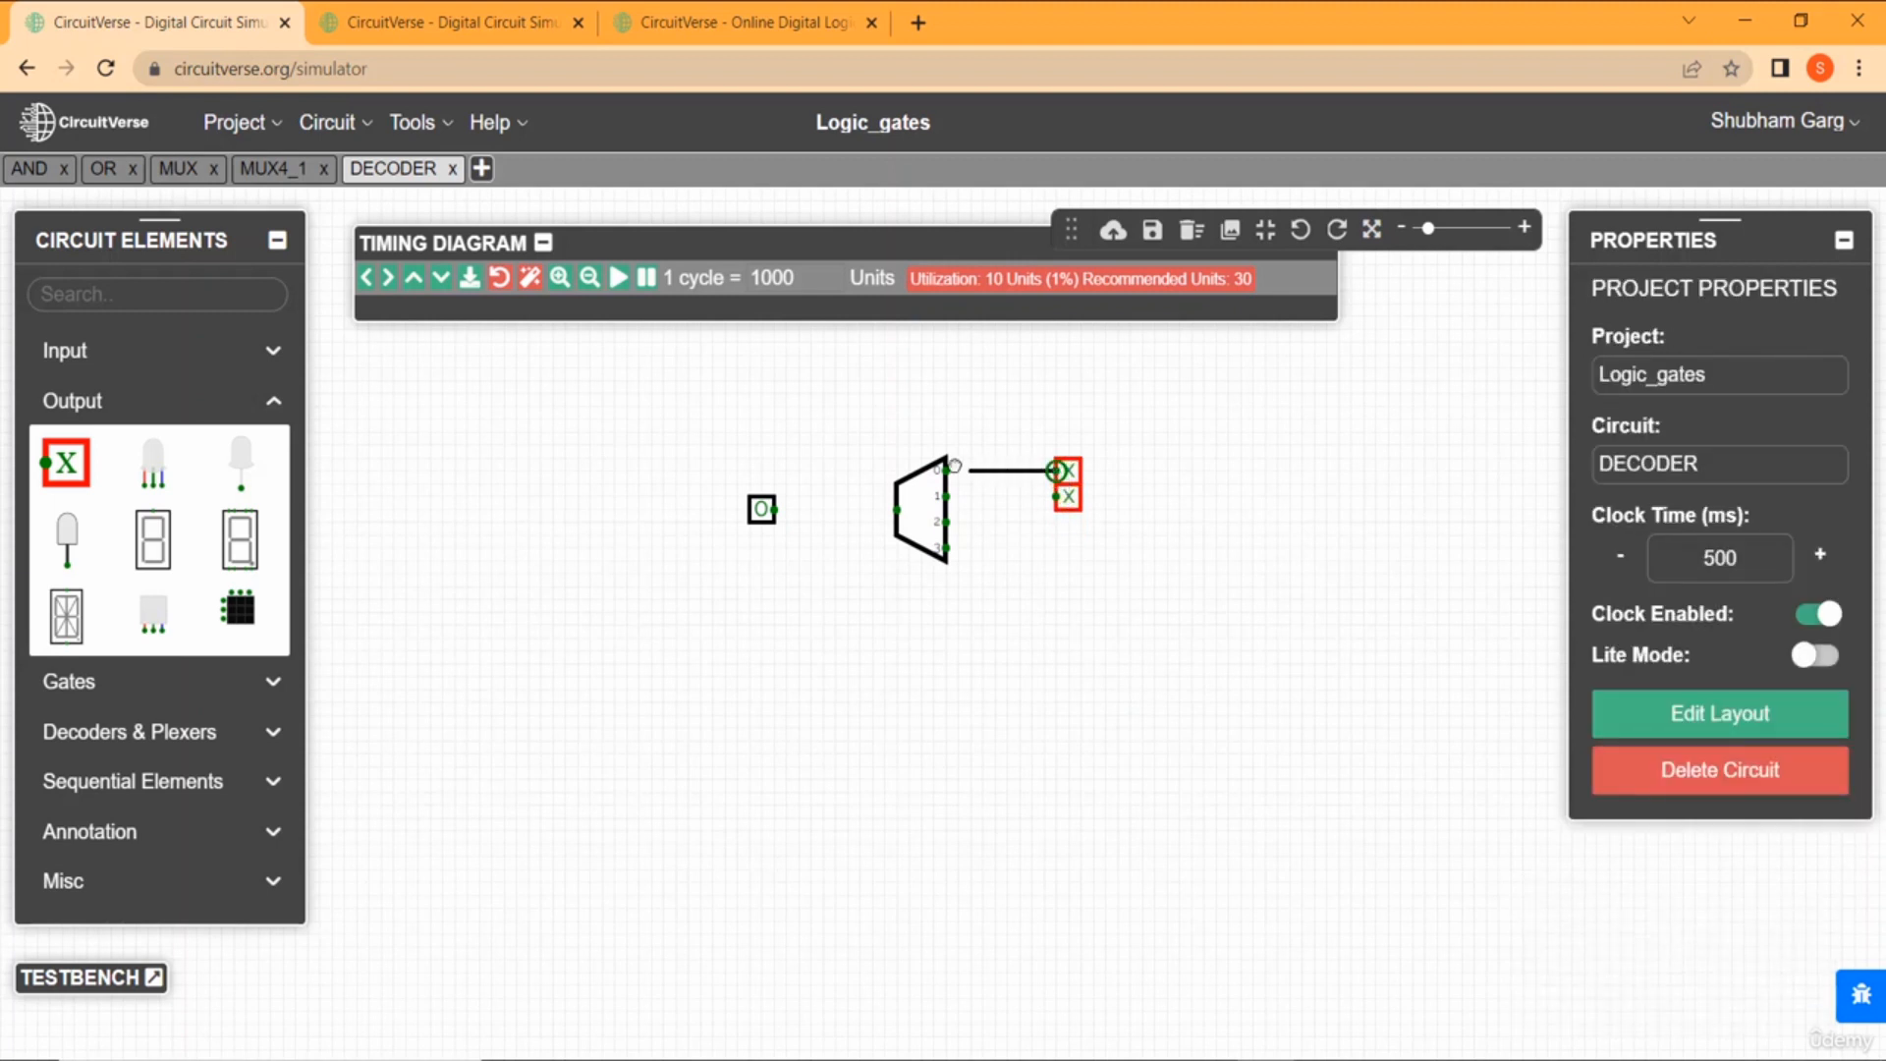
{"action": "left_click_drag", "start_coordinate": [1058, 496], "coordinate": [773, 509]}
{"action": "left_click", "coordinate": [761, 510]}
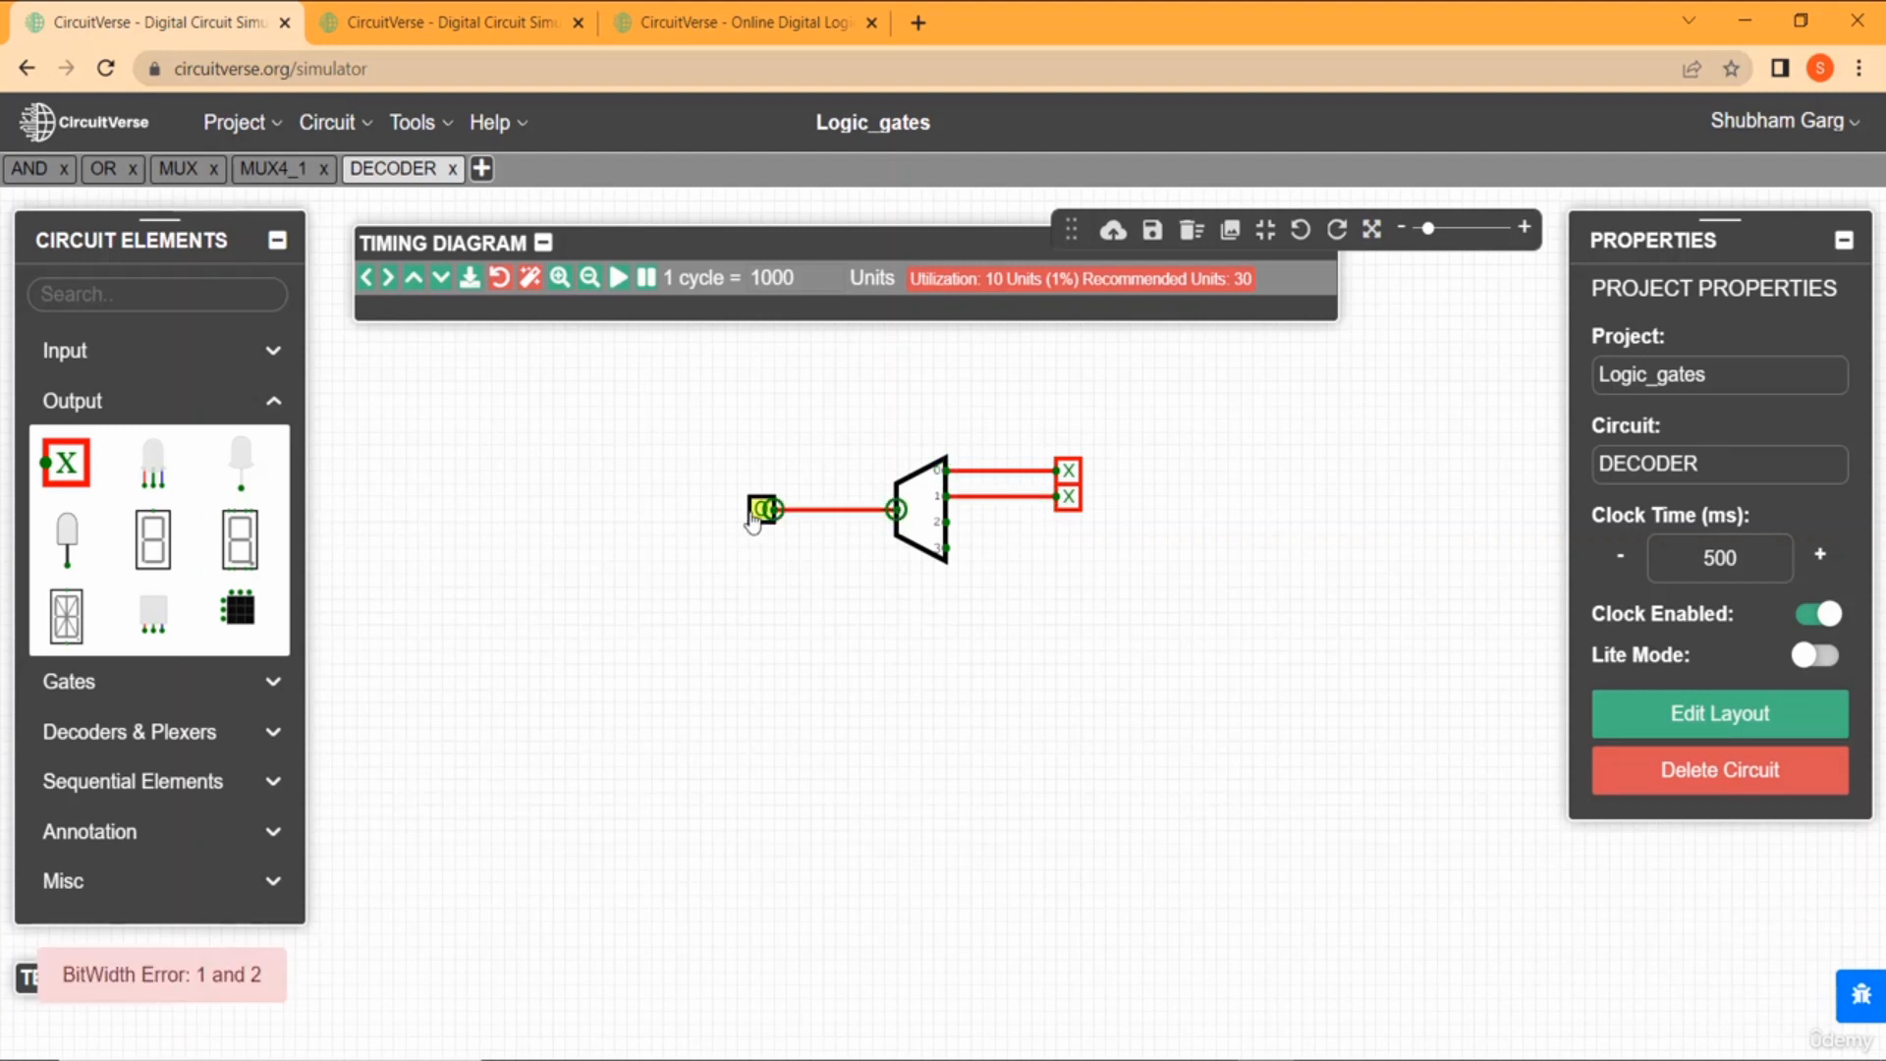
{"action": "left_click", "coordinate": [1819, 375]}
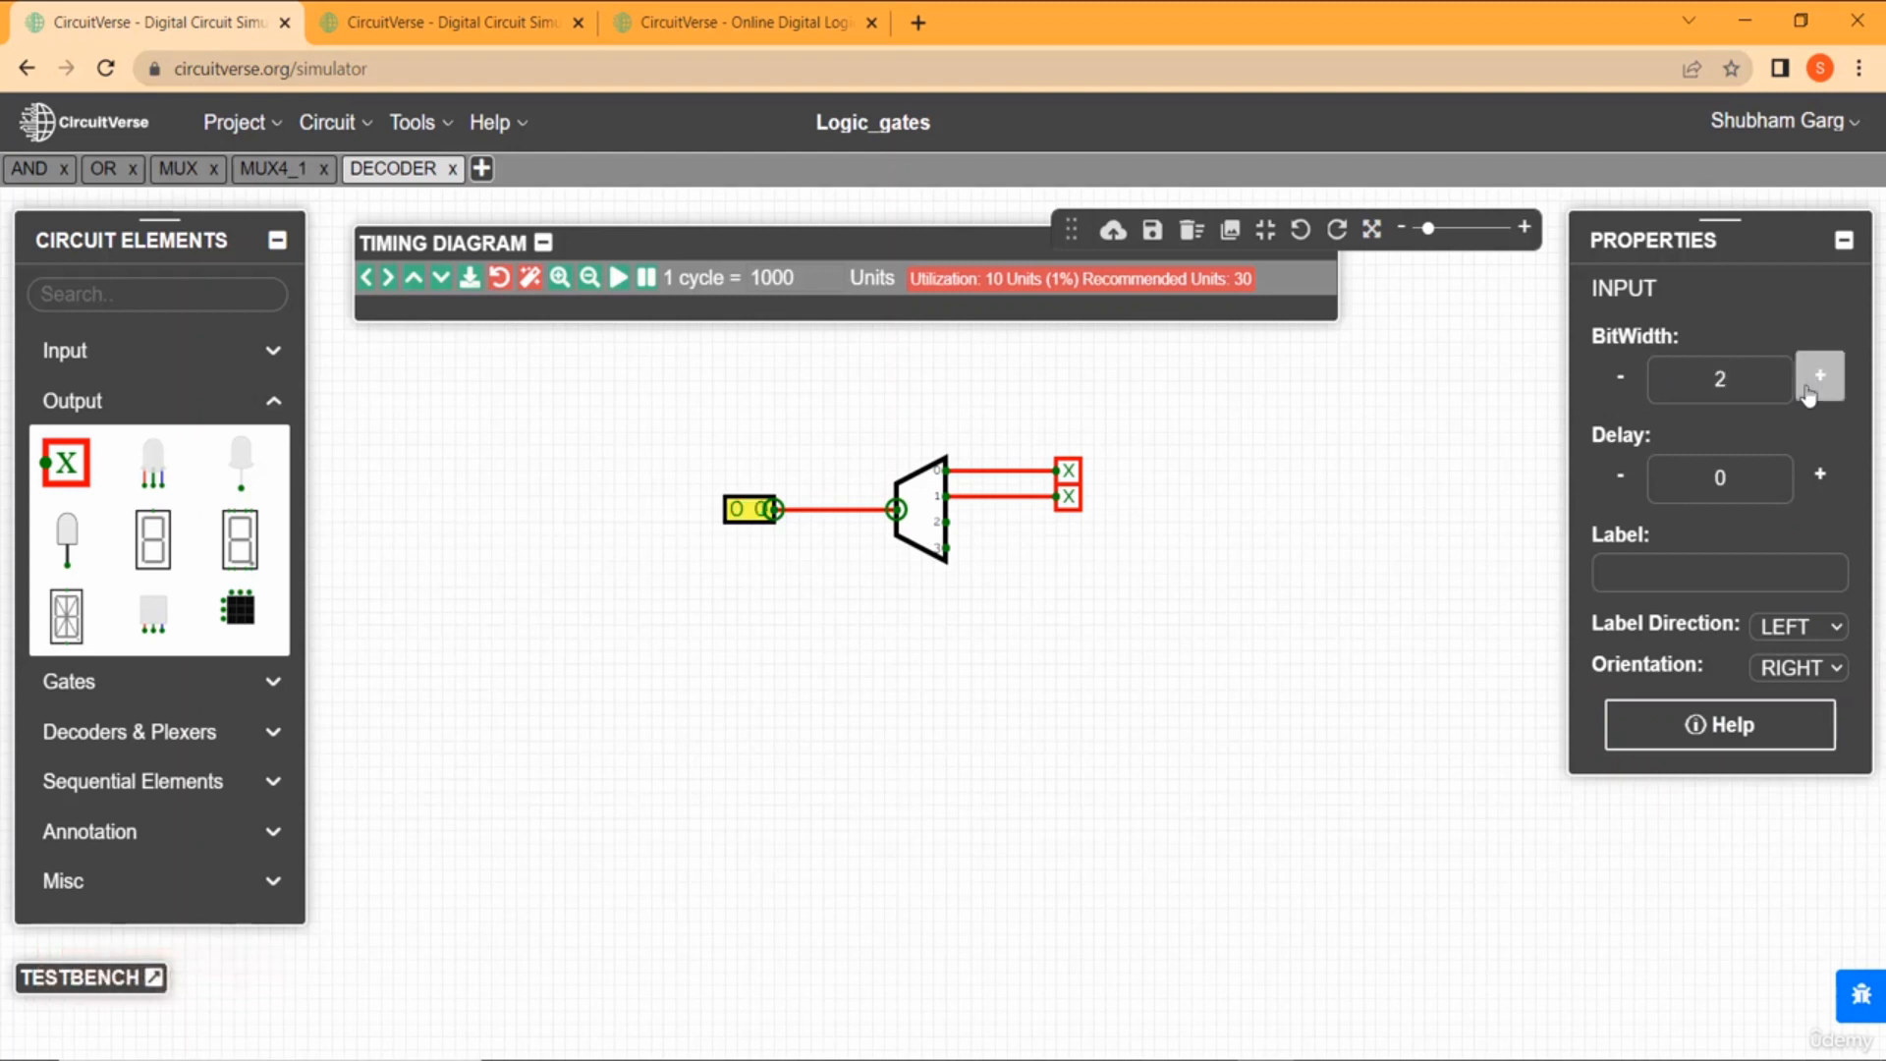
{"action": "left_click", "coordinate": [1178, 571]}
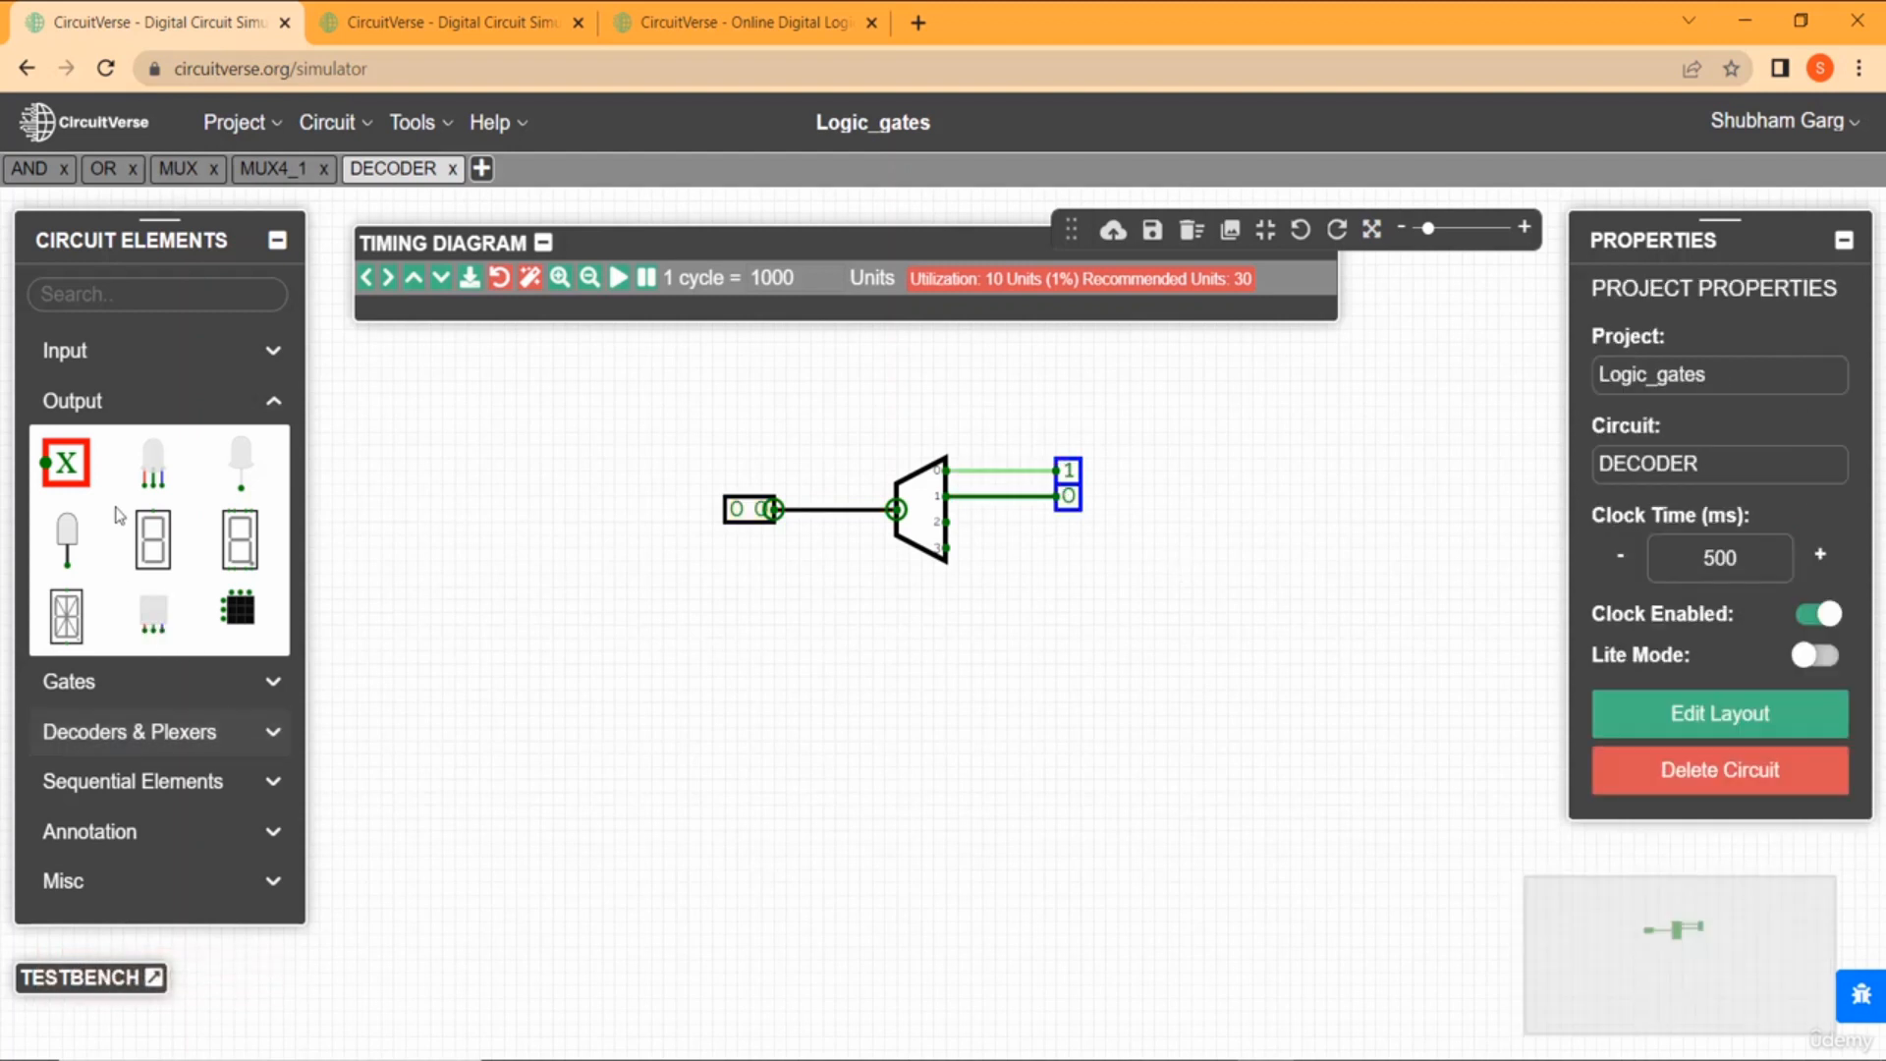
Add two more output elements below the existing ones and connect them to the decoder's remaining two outputs.
{"action": "left_click", "coordinate": [65, 463]}
{"action": "left_click_drag", "start_coordinate": [924, 591], "coordinate": [1069, 530]}
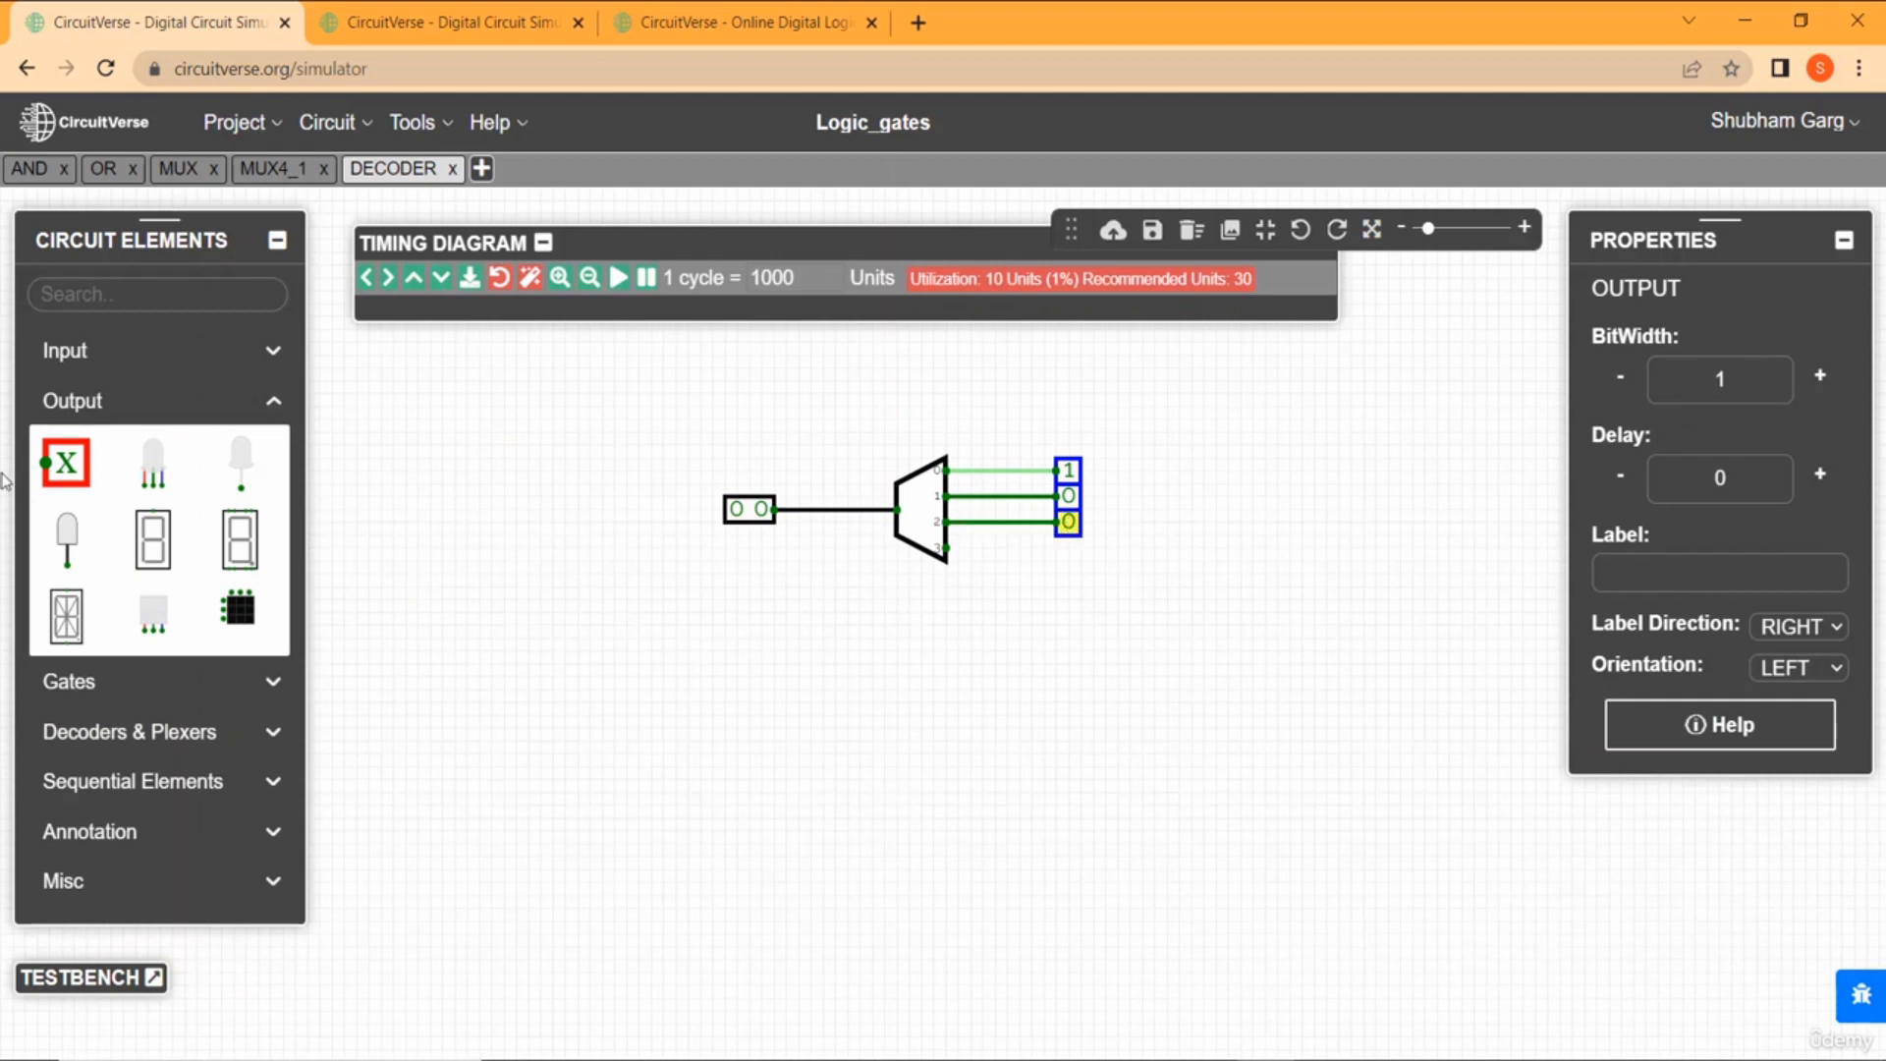
{"action": "left_click", "coordinate": [66, 463]}
{"action": "left_click_drag", "start_coordinate": [793, 574], "coordinate": [1068, 548]}
{"action": "left_click", "coordinate": [1031, 658]}
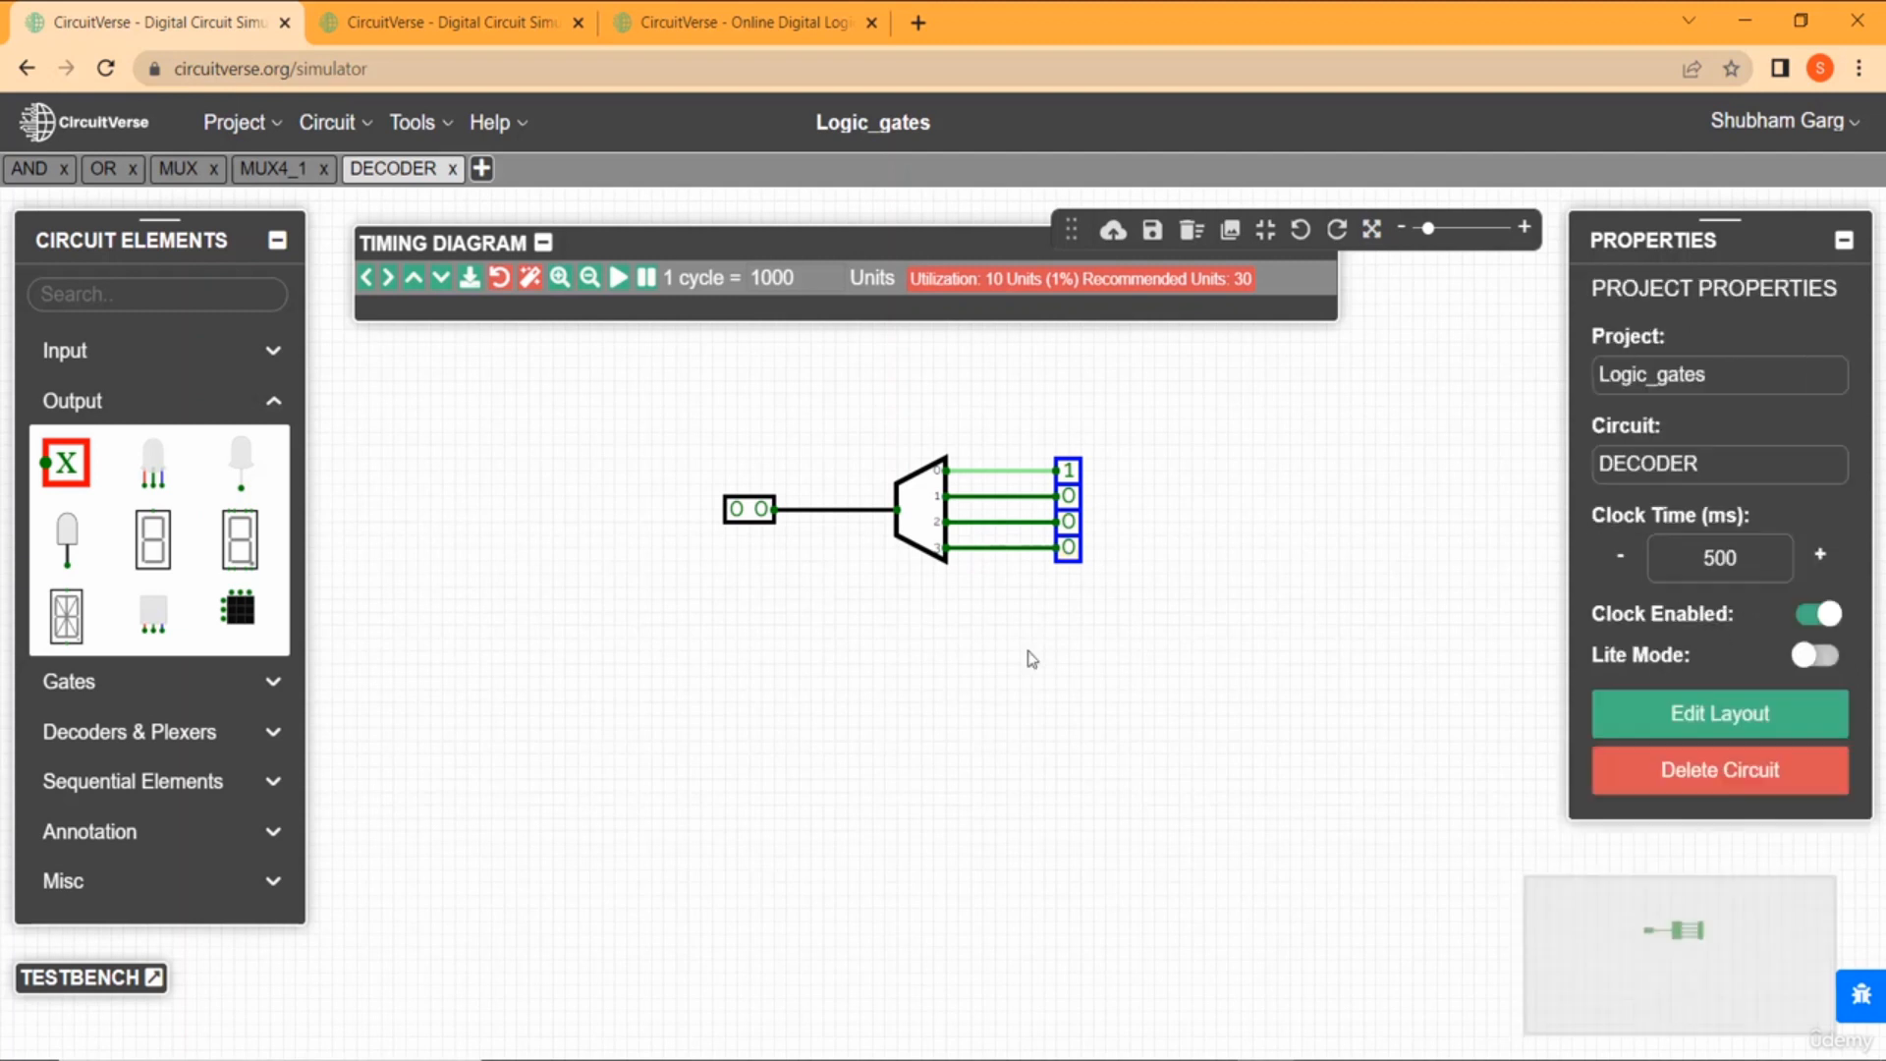
Test the decoder by toggling the two-bit input through 01, 10 and 11 and back to 00.
{"action": "left_click", "coordinate": [766, 511]}
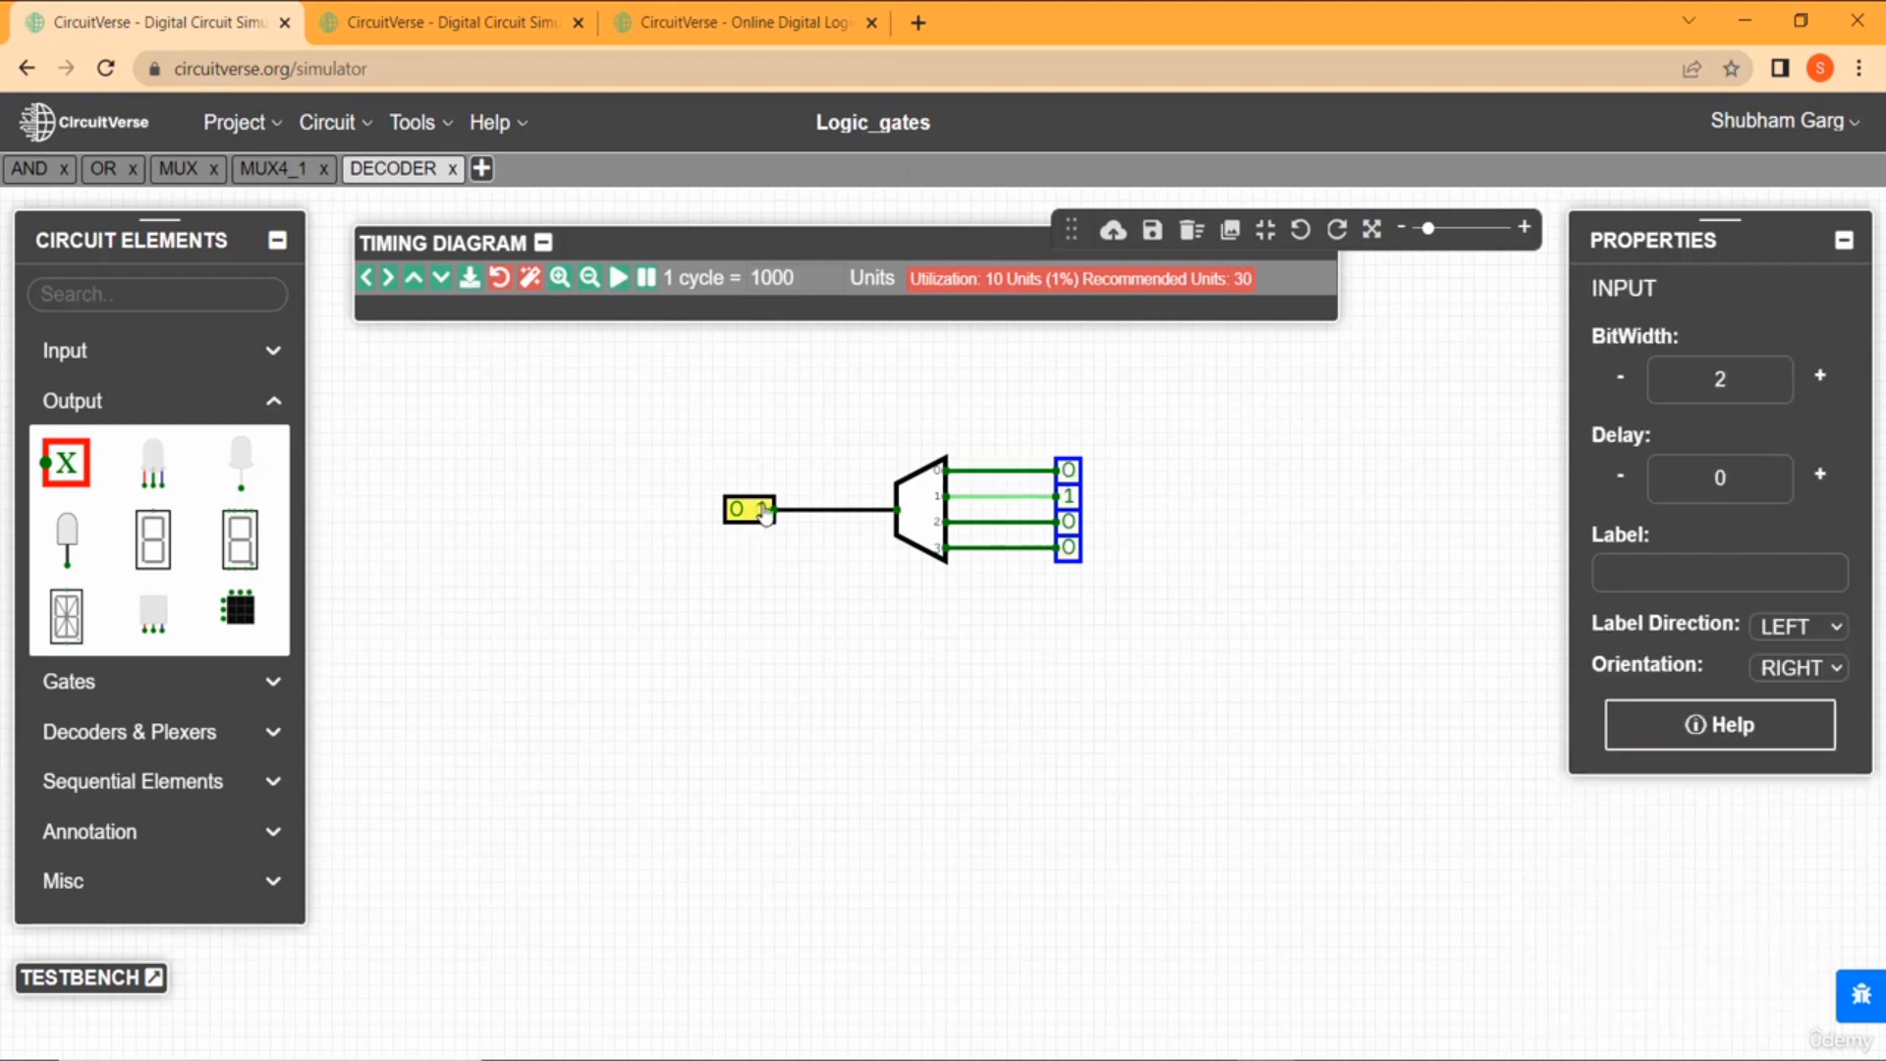
{"action": "left_click", "coordinate": [736, 511]}
{"action": "left_click", "coordinate": [763, 510]}
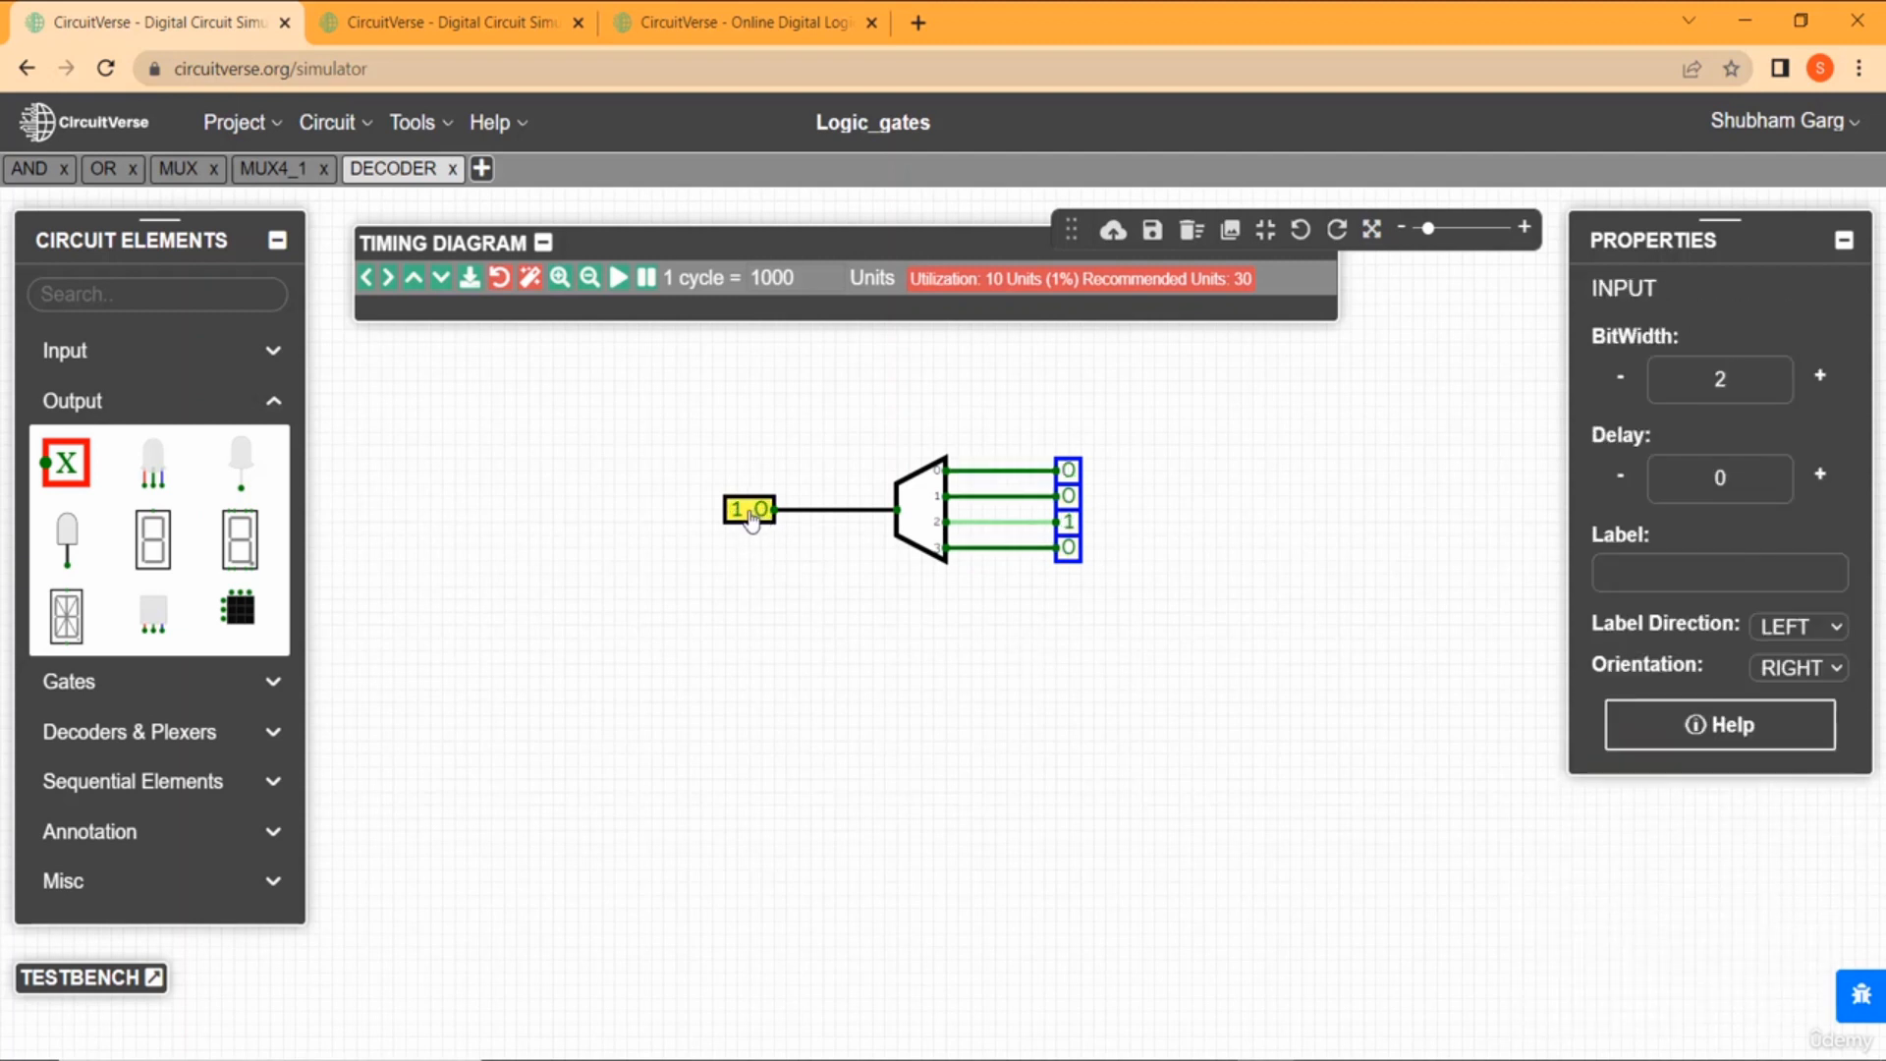
{"action": "left_click", "coordinate": [762, 511]}
{"action": "left_click", "coordinate": [736, 510]}
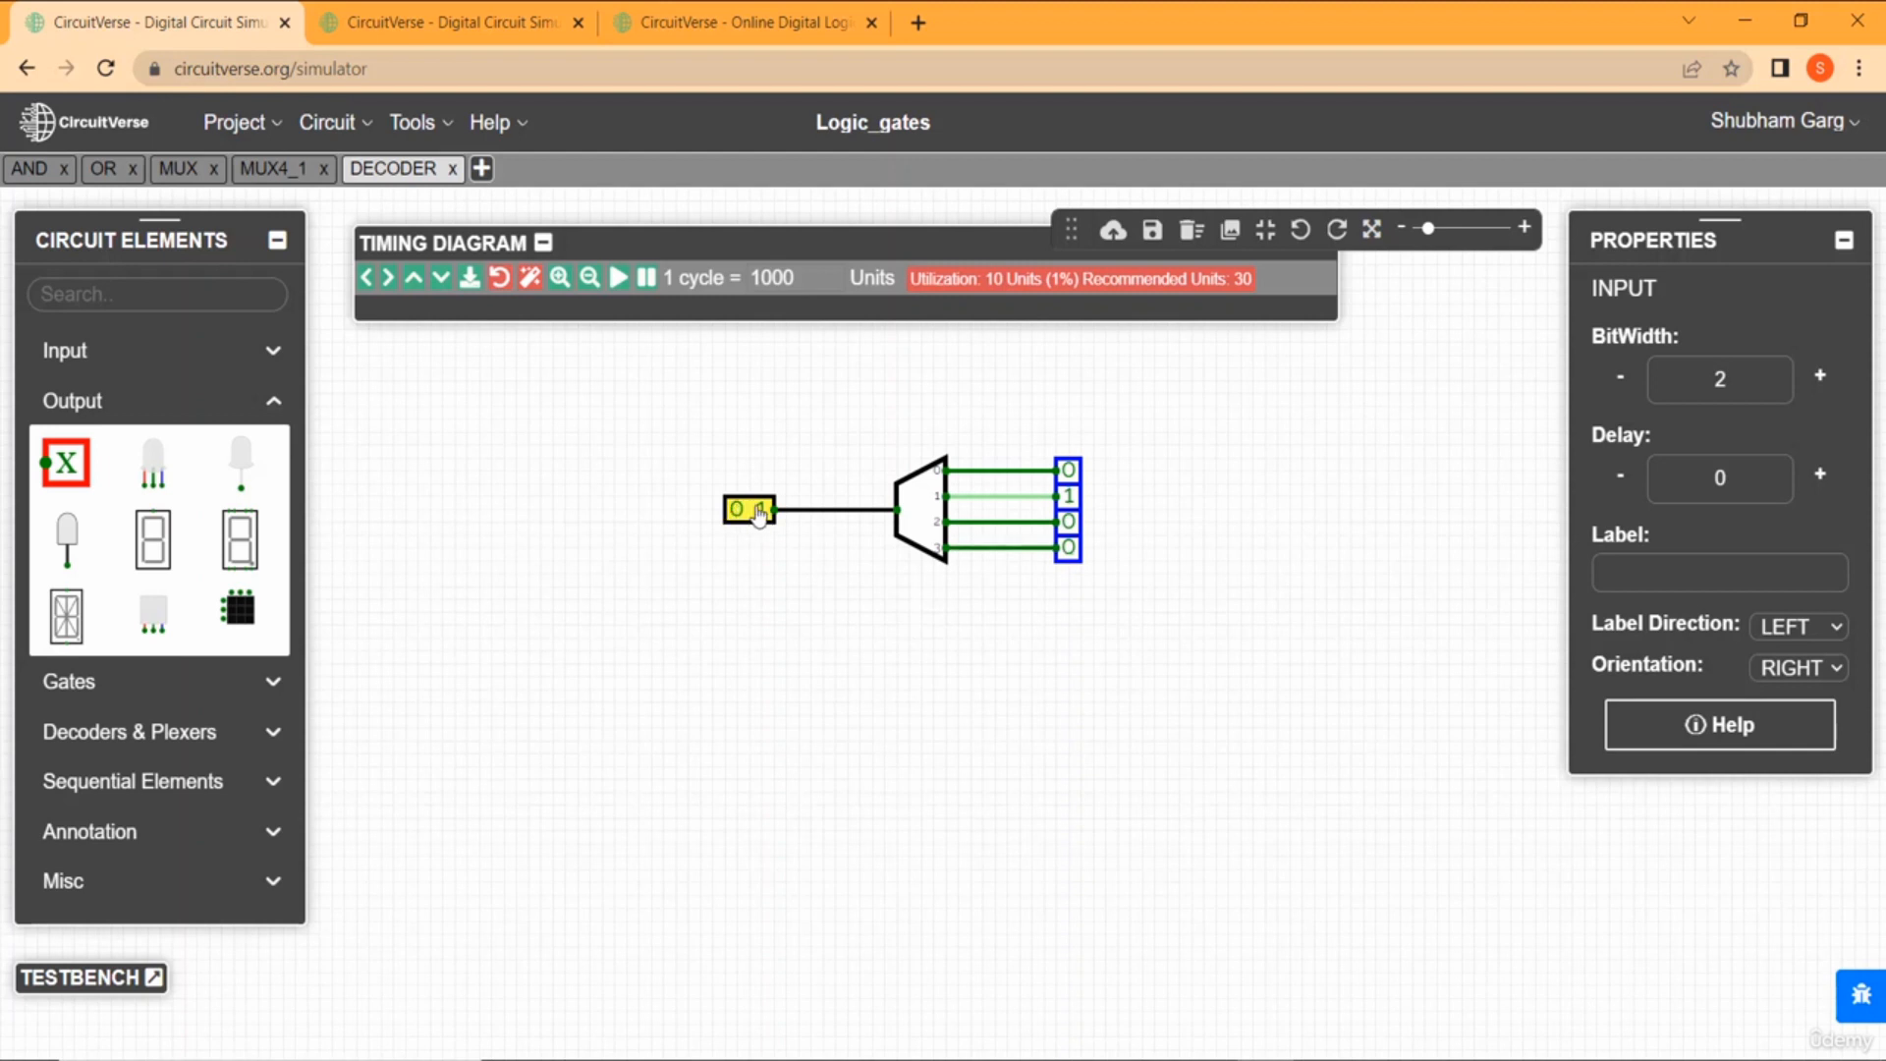
{"action": "left_click", "coordinate": [738, 511]}
{"action": "left_click", "coordinate": [738, 511]}
{"action": "left_click", "coordinate": [762, 511]}
{"action": "left_click", "coordinate": [1146, 684]}
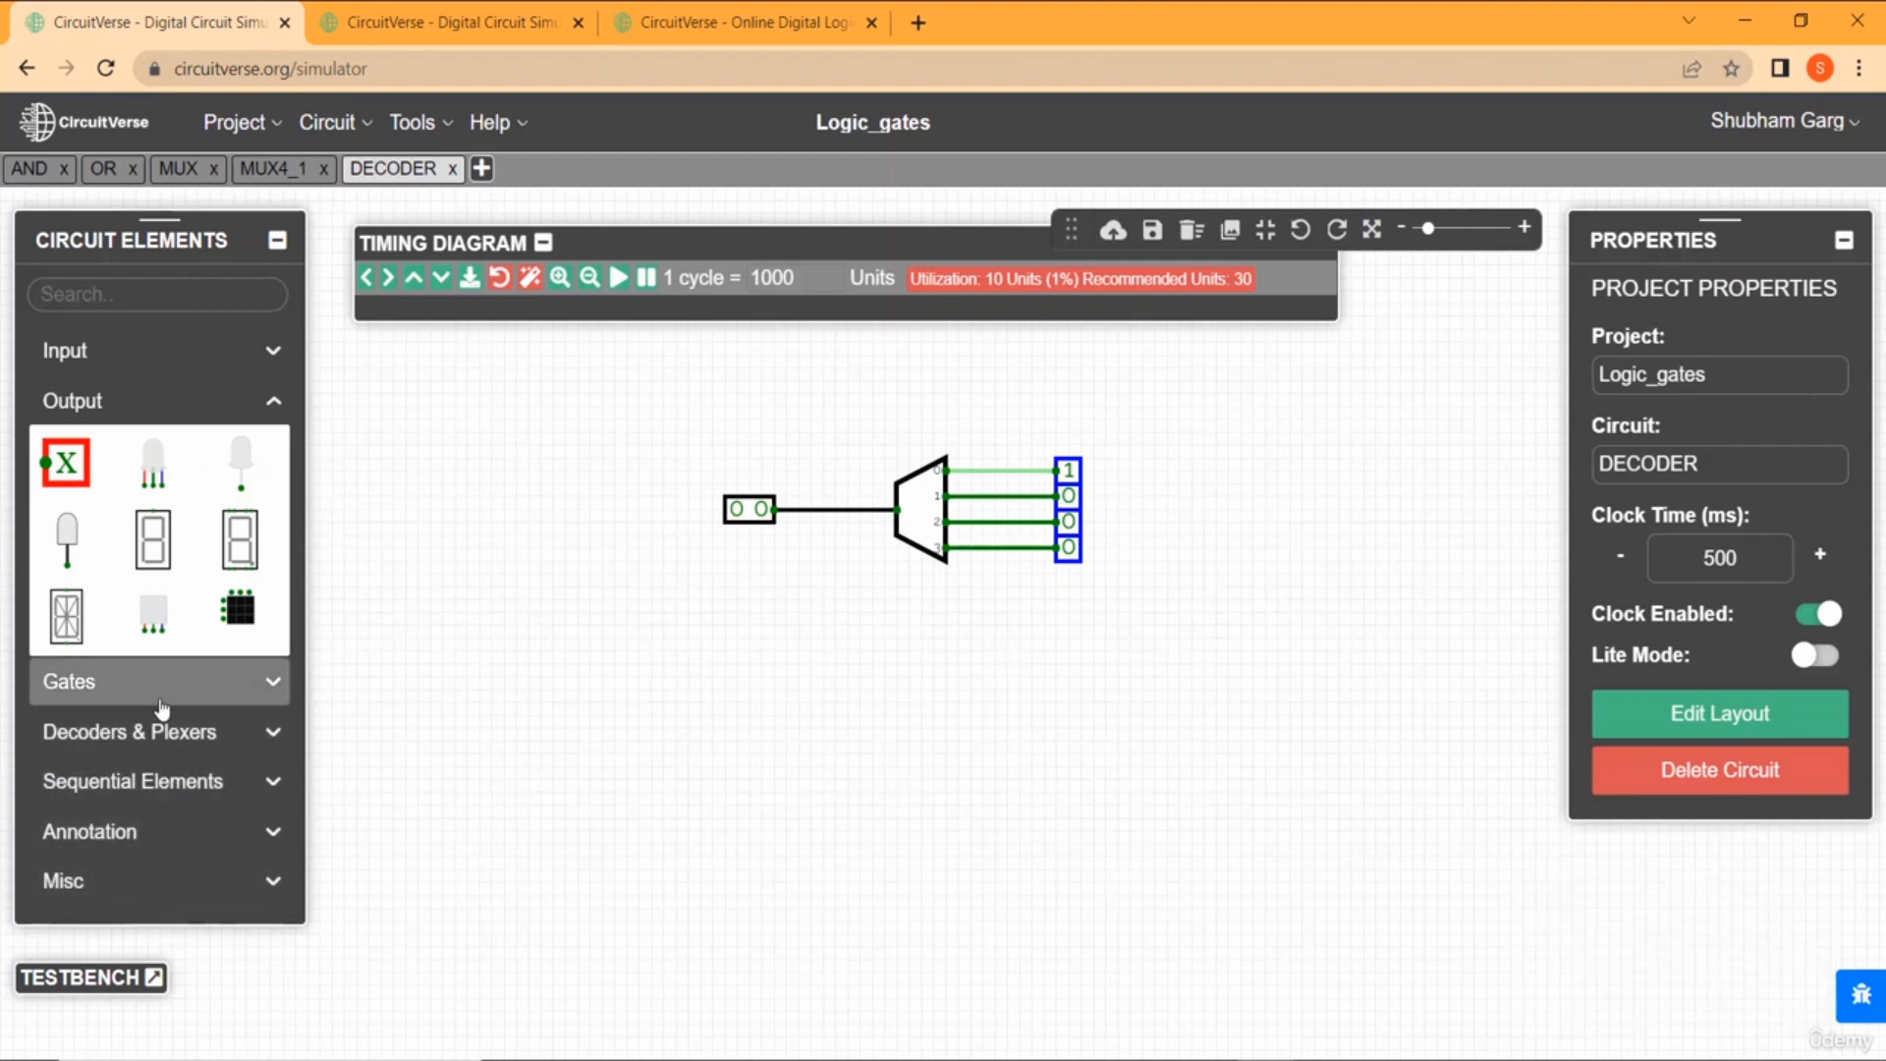
Add the text label "I0 I1" directly below the two-bit input and align it with the bits.
{"action": "left_click", "coordinate": [137, 831]}
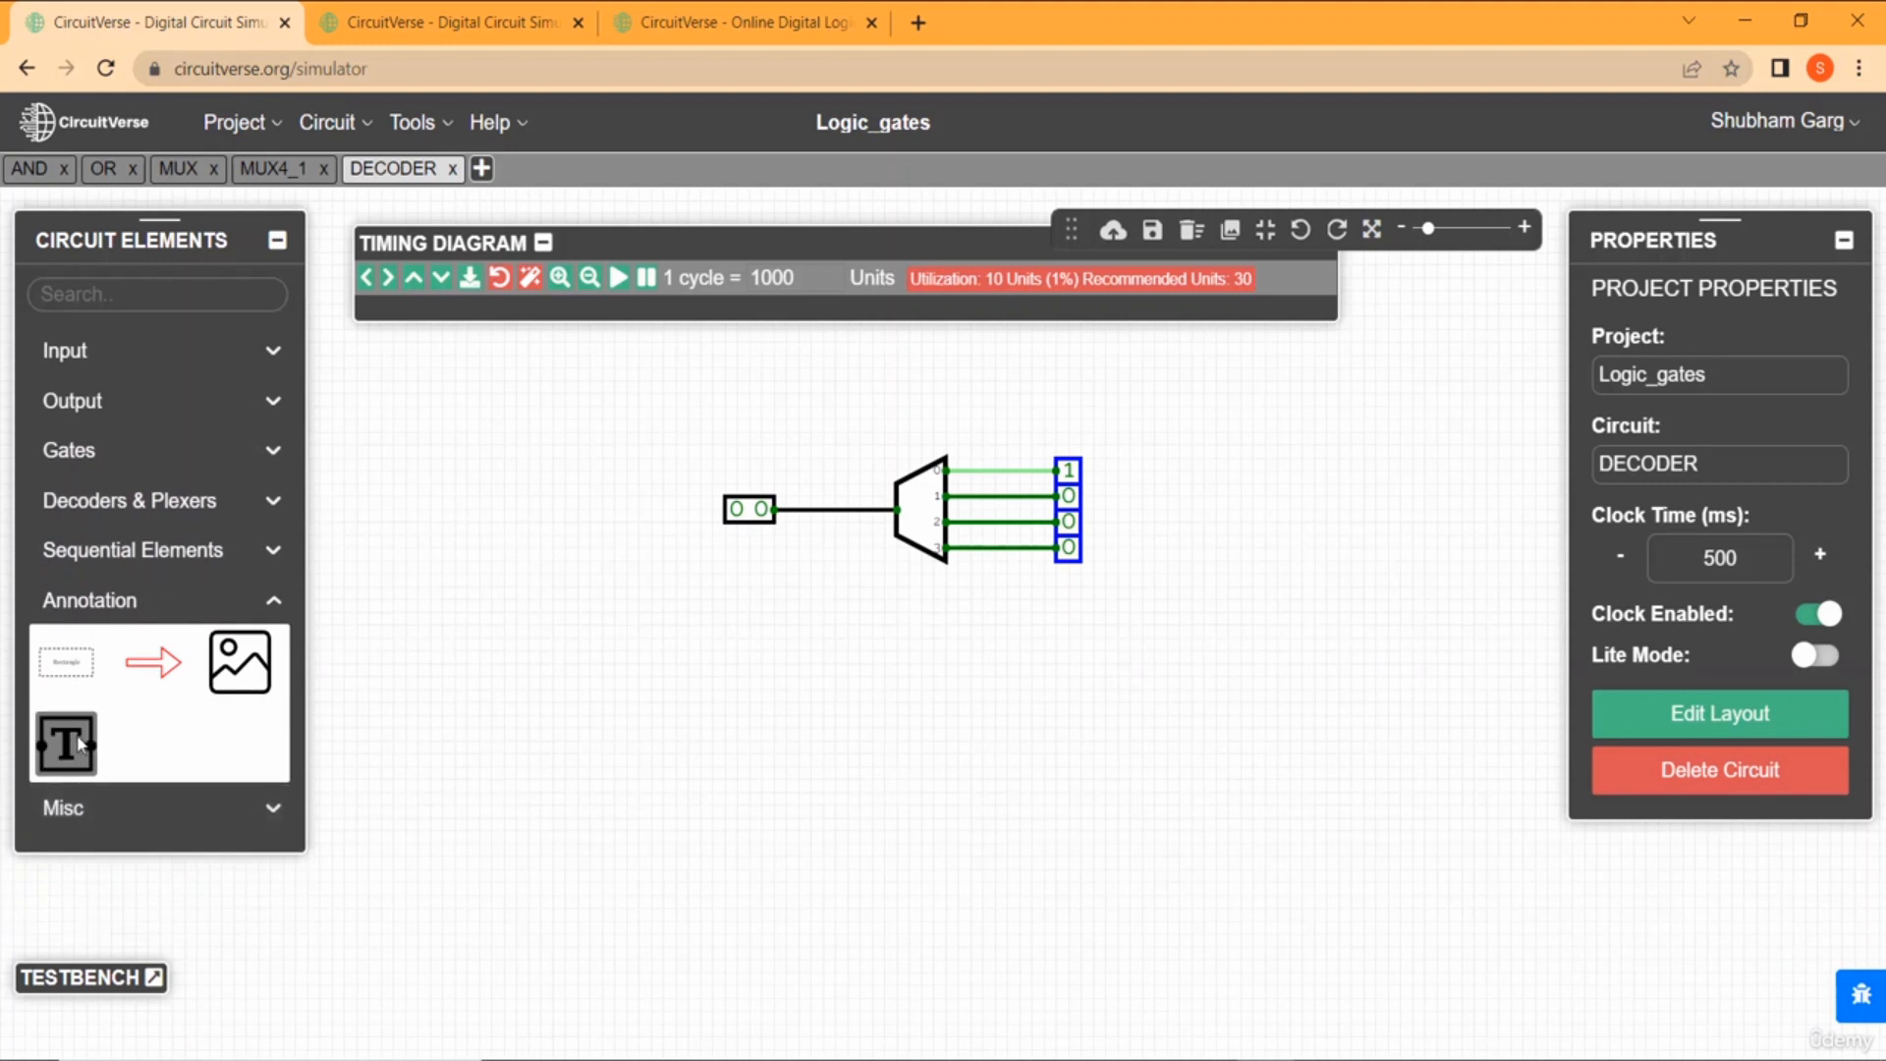
{"action": "left_click", "coordinate": [79, 743]}
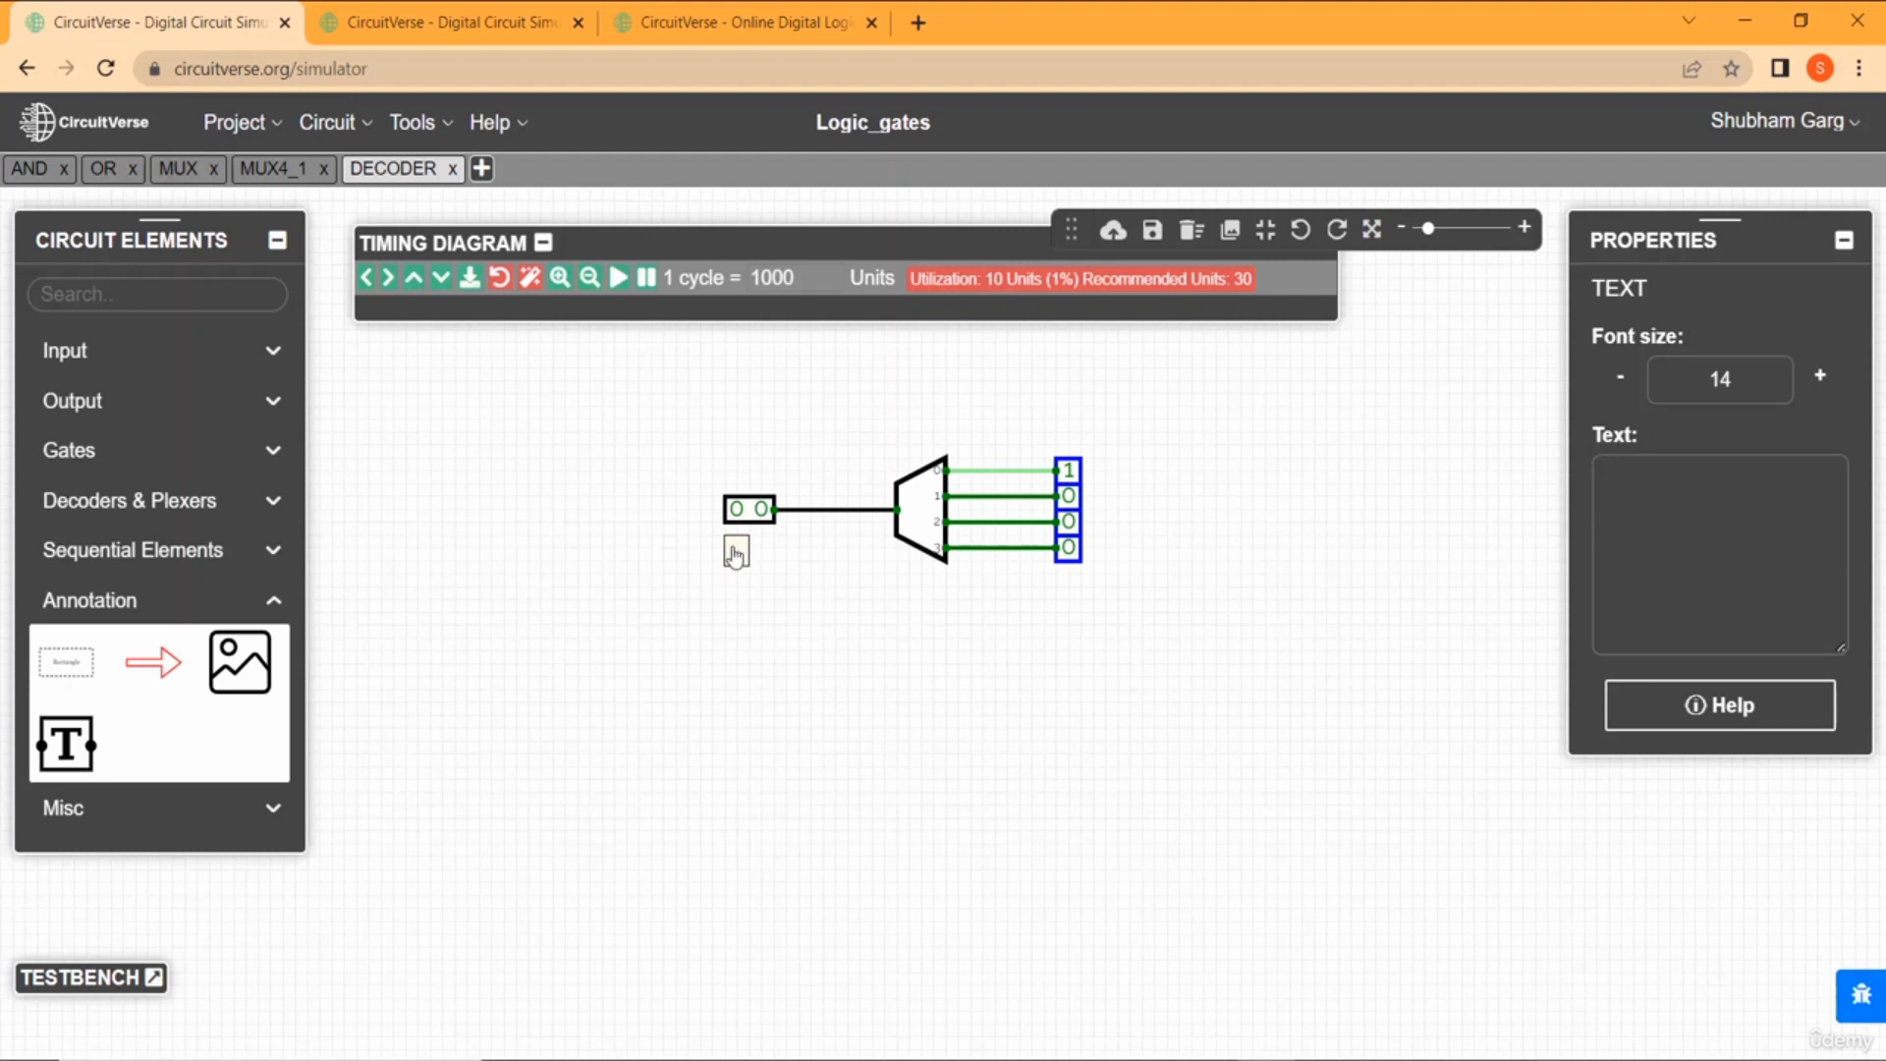
{"action": "left_click", "coordinate": [741, 550]}
{"action": "type", "text": "I0 I1"}
{"action": "left_click", "coordinate": [1621, 475]}
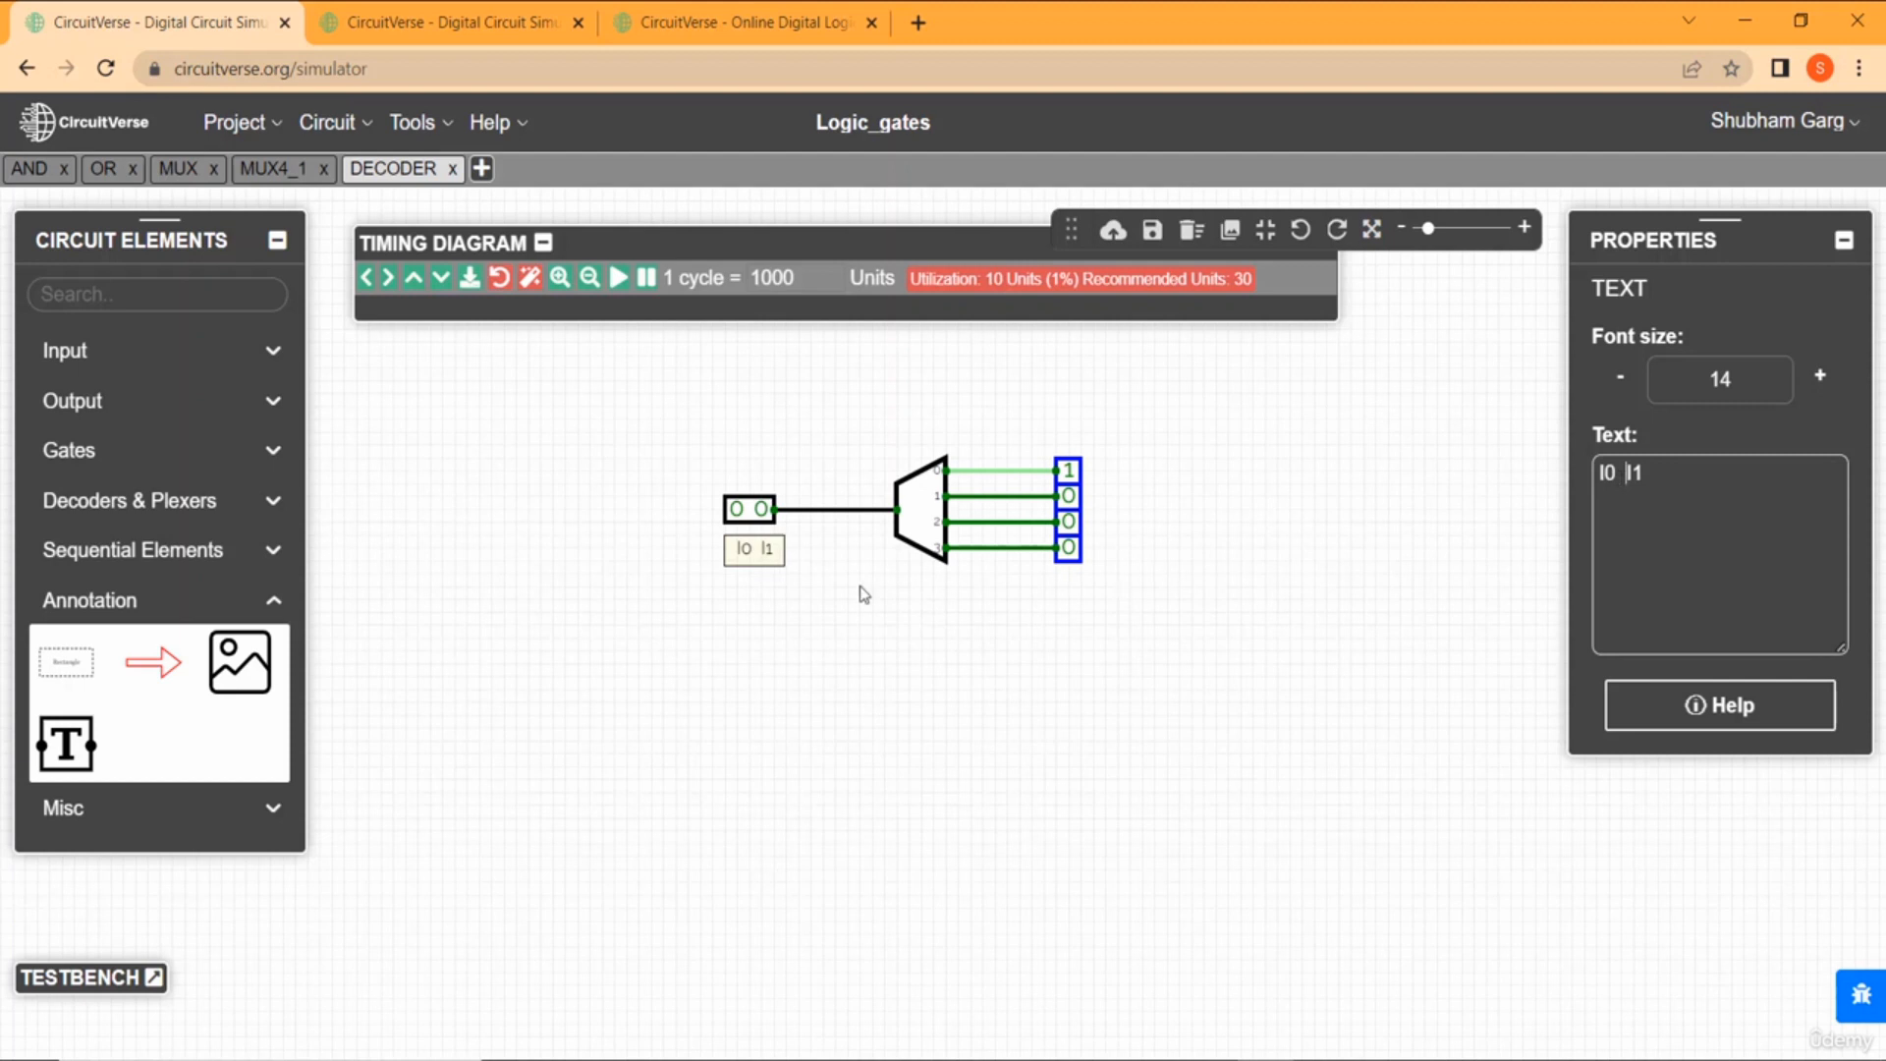
{"action": "left_click_drag", "start_coordinate": [777, 550], "coordinate": [763, 550]}
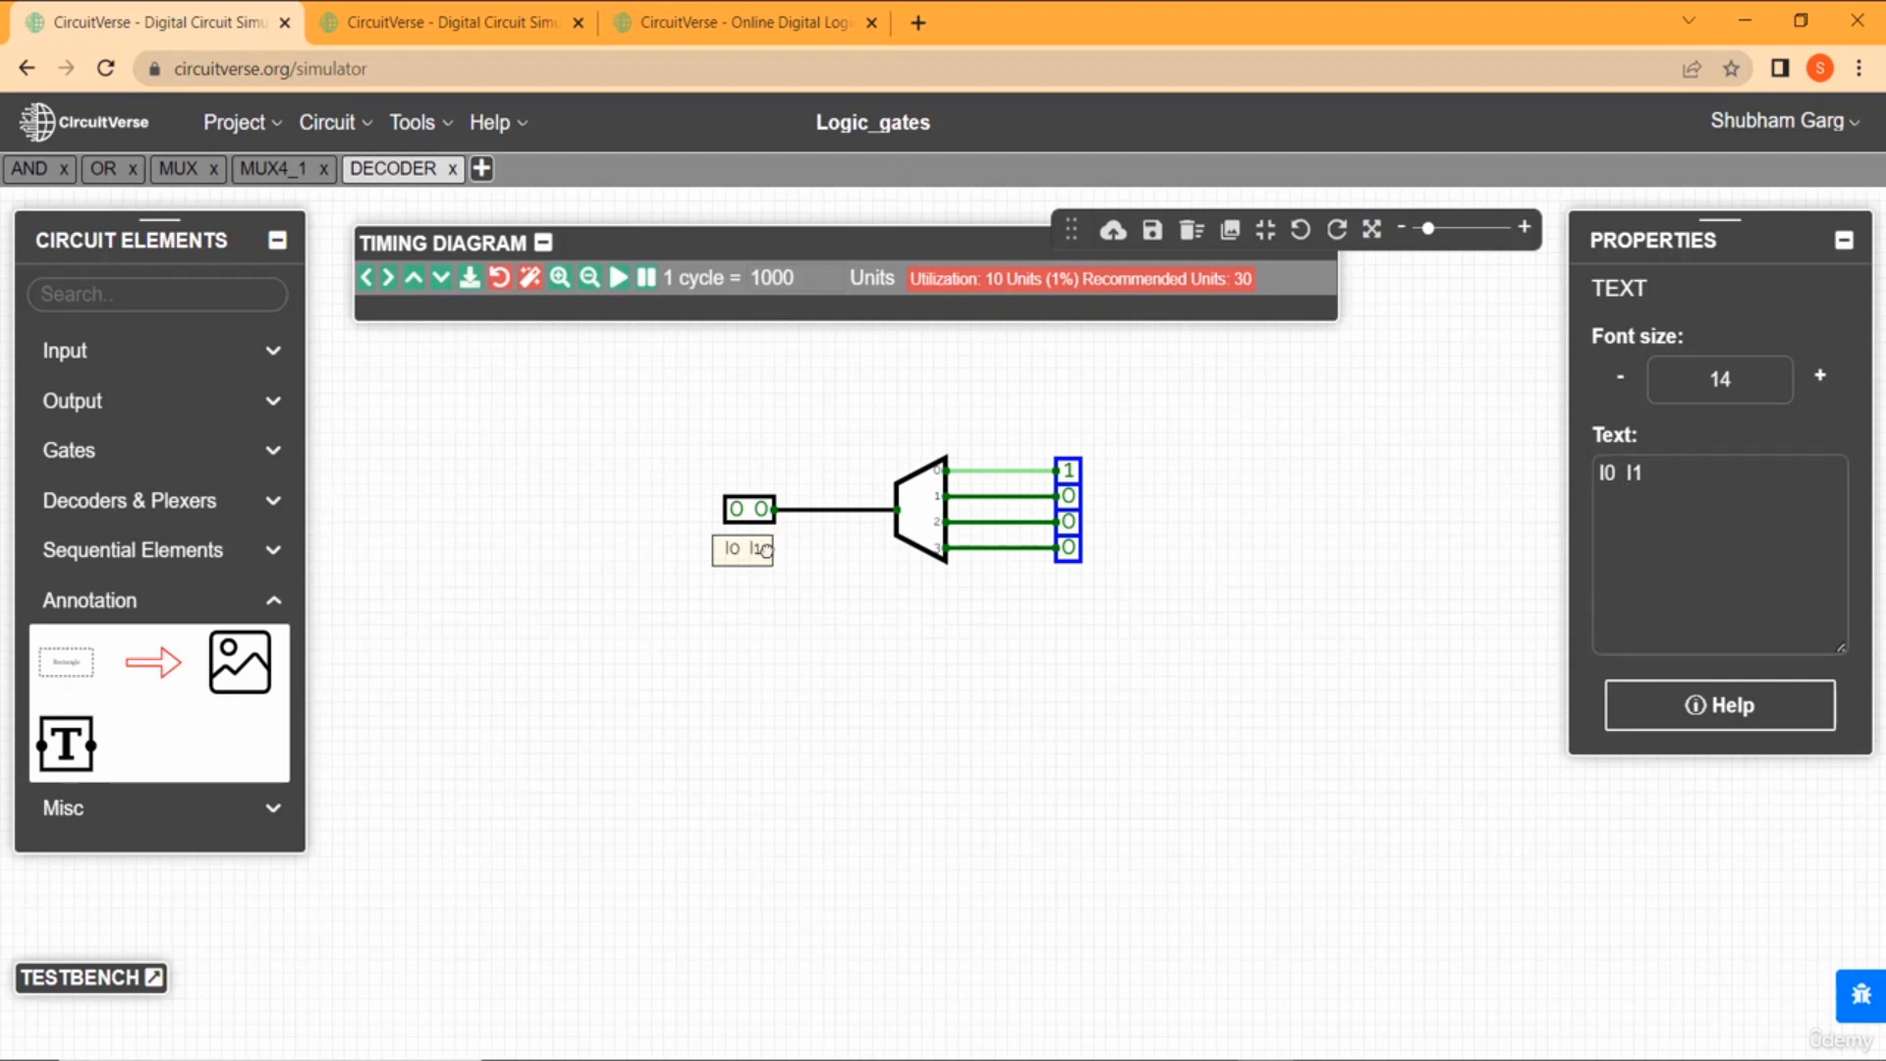
Add a text label beside the output elements with Y0, Y1, Y2 and Y3 on separate lines.
{"action": "left_click", "coordinate": [78, 746]}
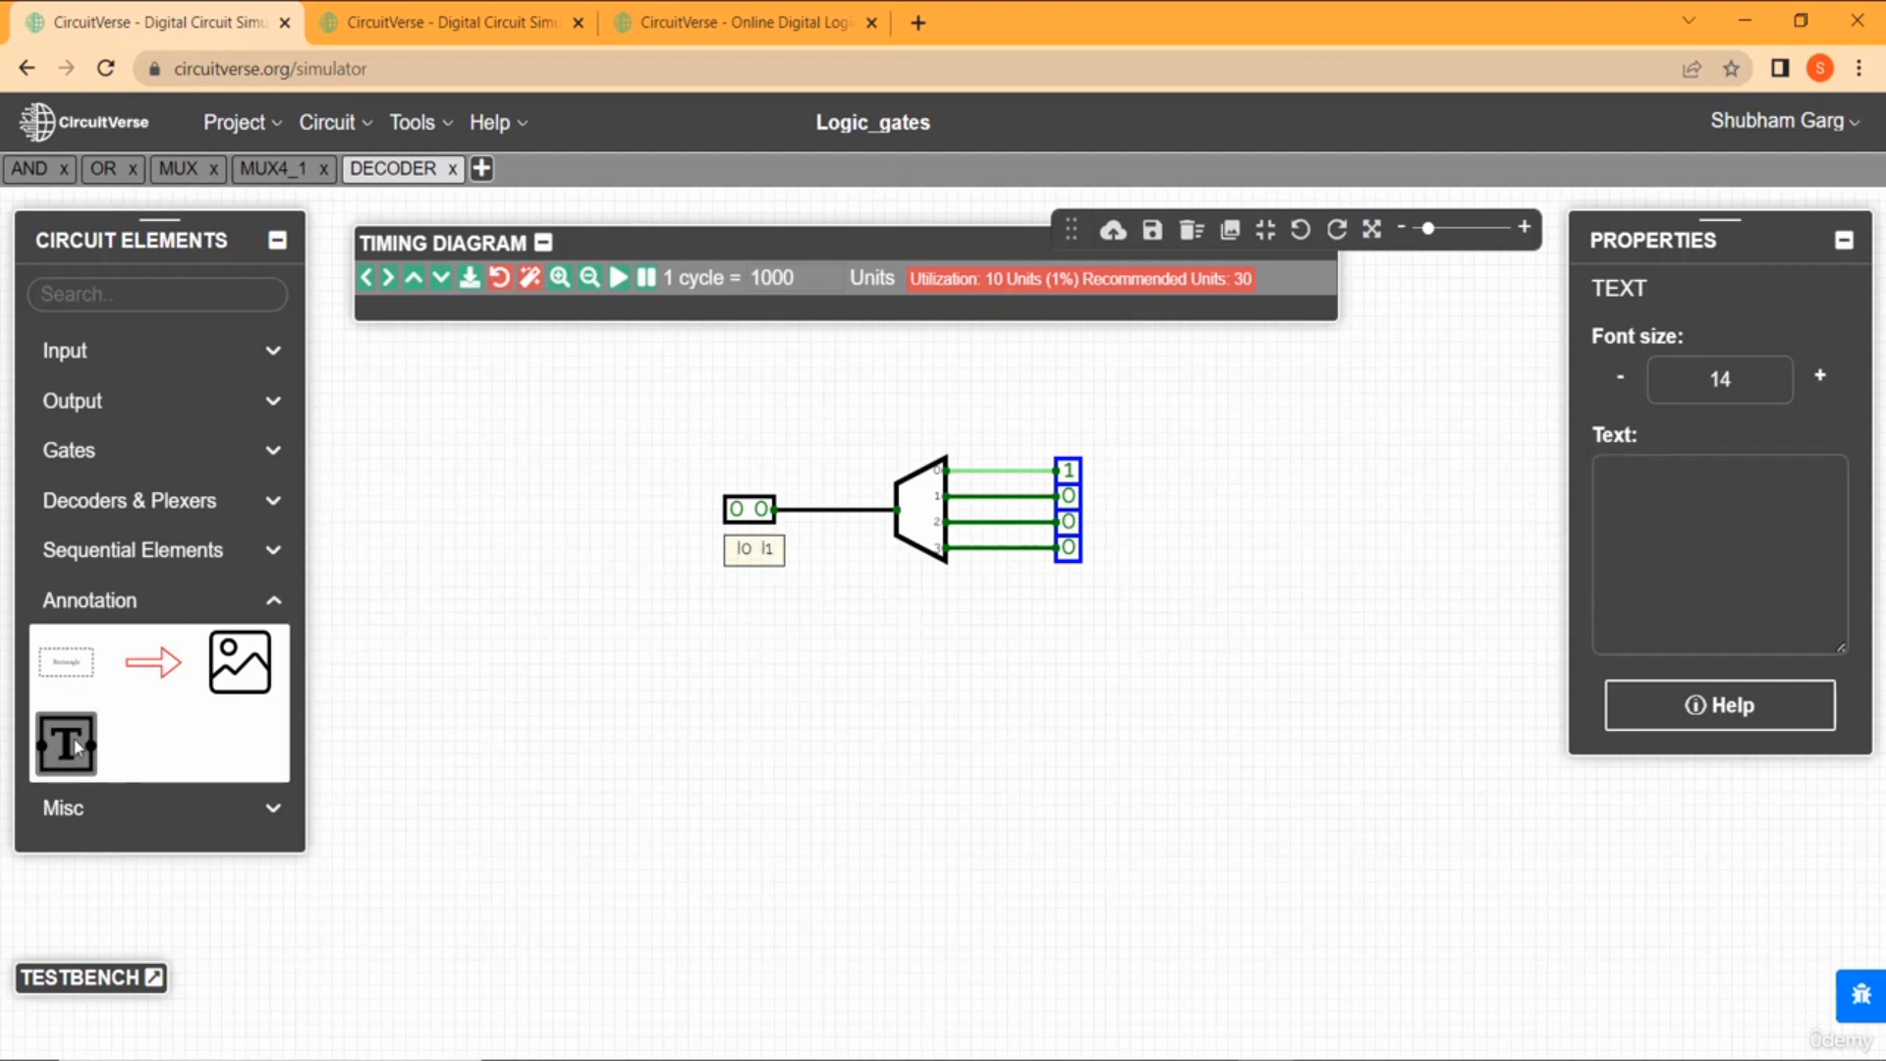
{"action": "left_click", "coordinate": [1108, 475]}
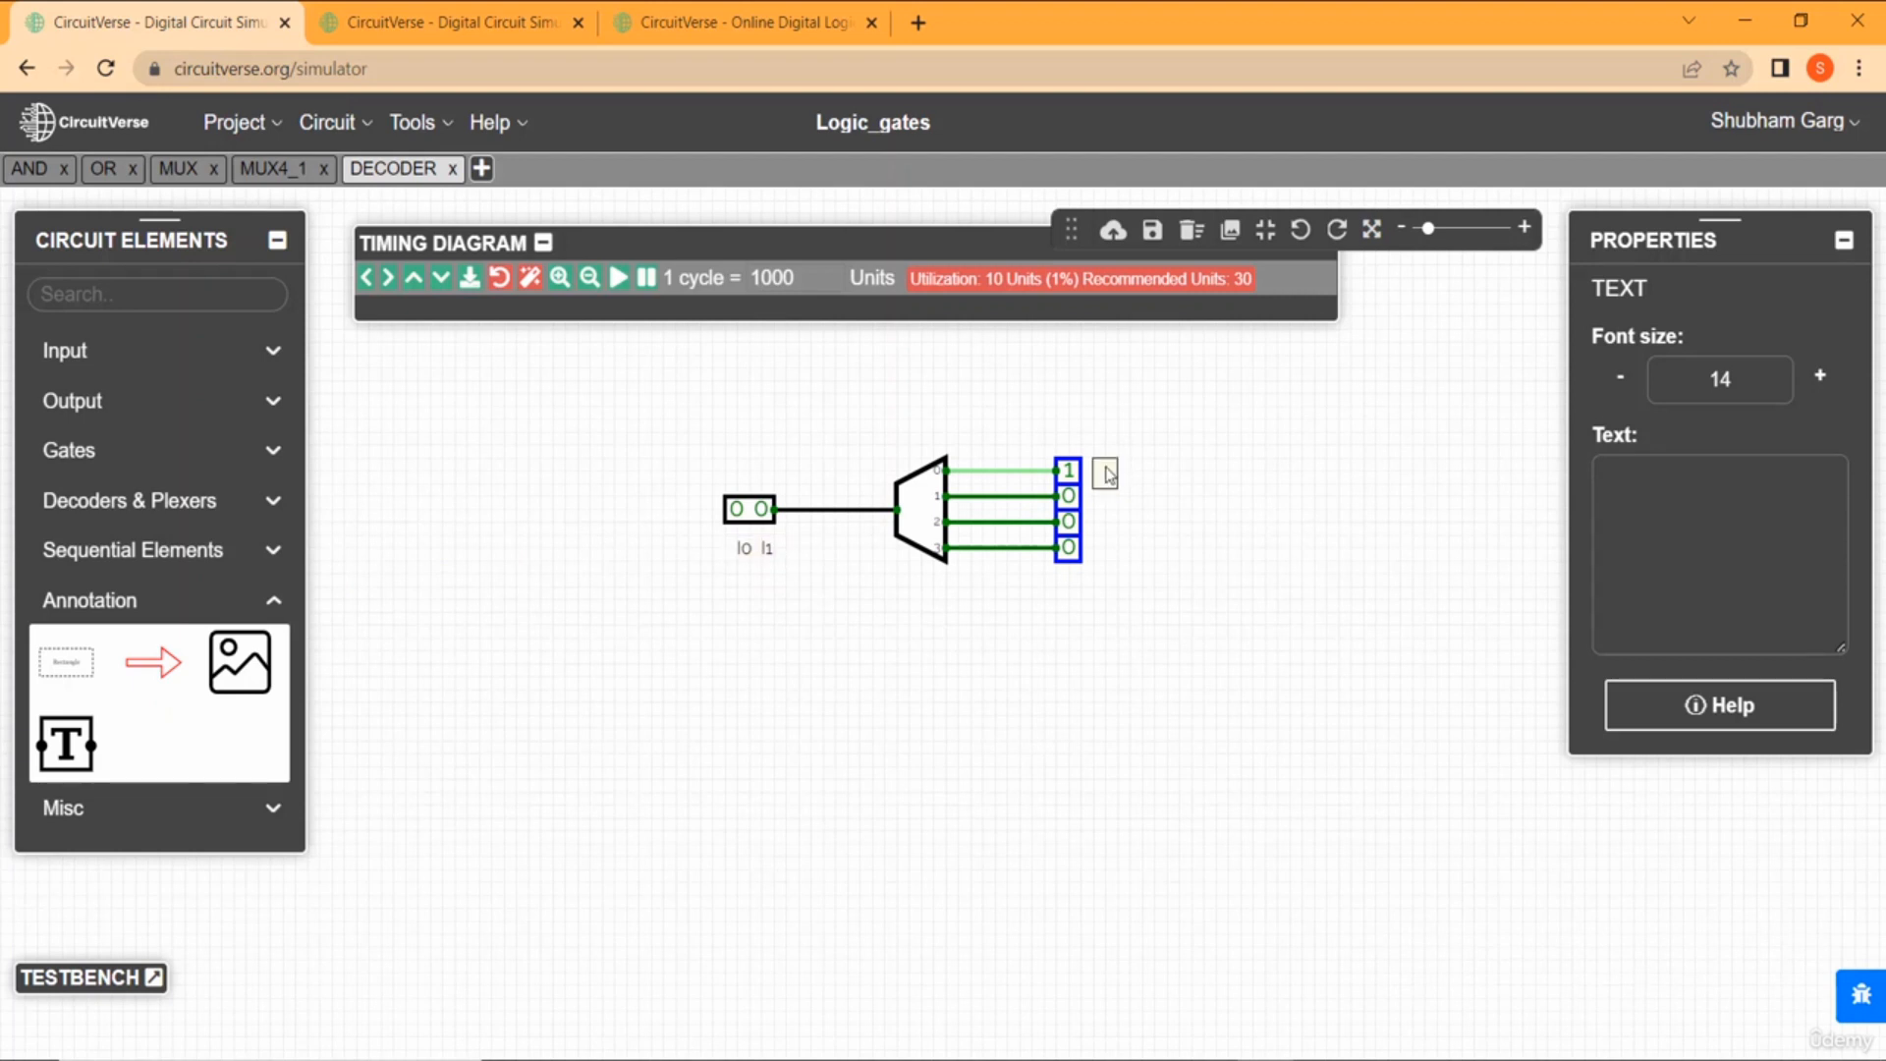
{"action": "left_click", "coordinate": [1624, 506]}
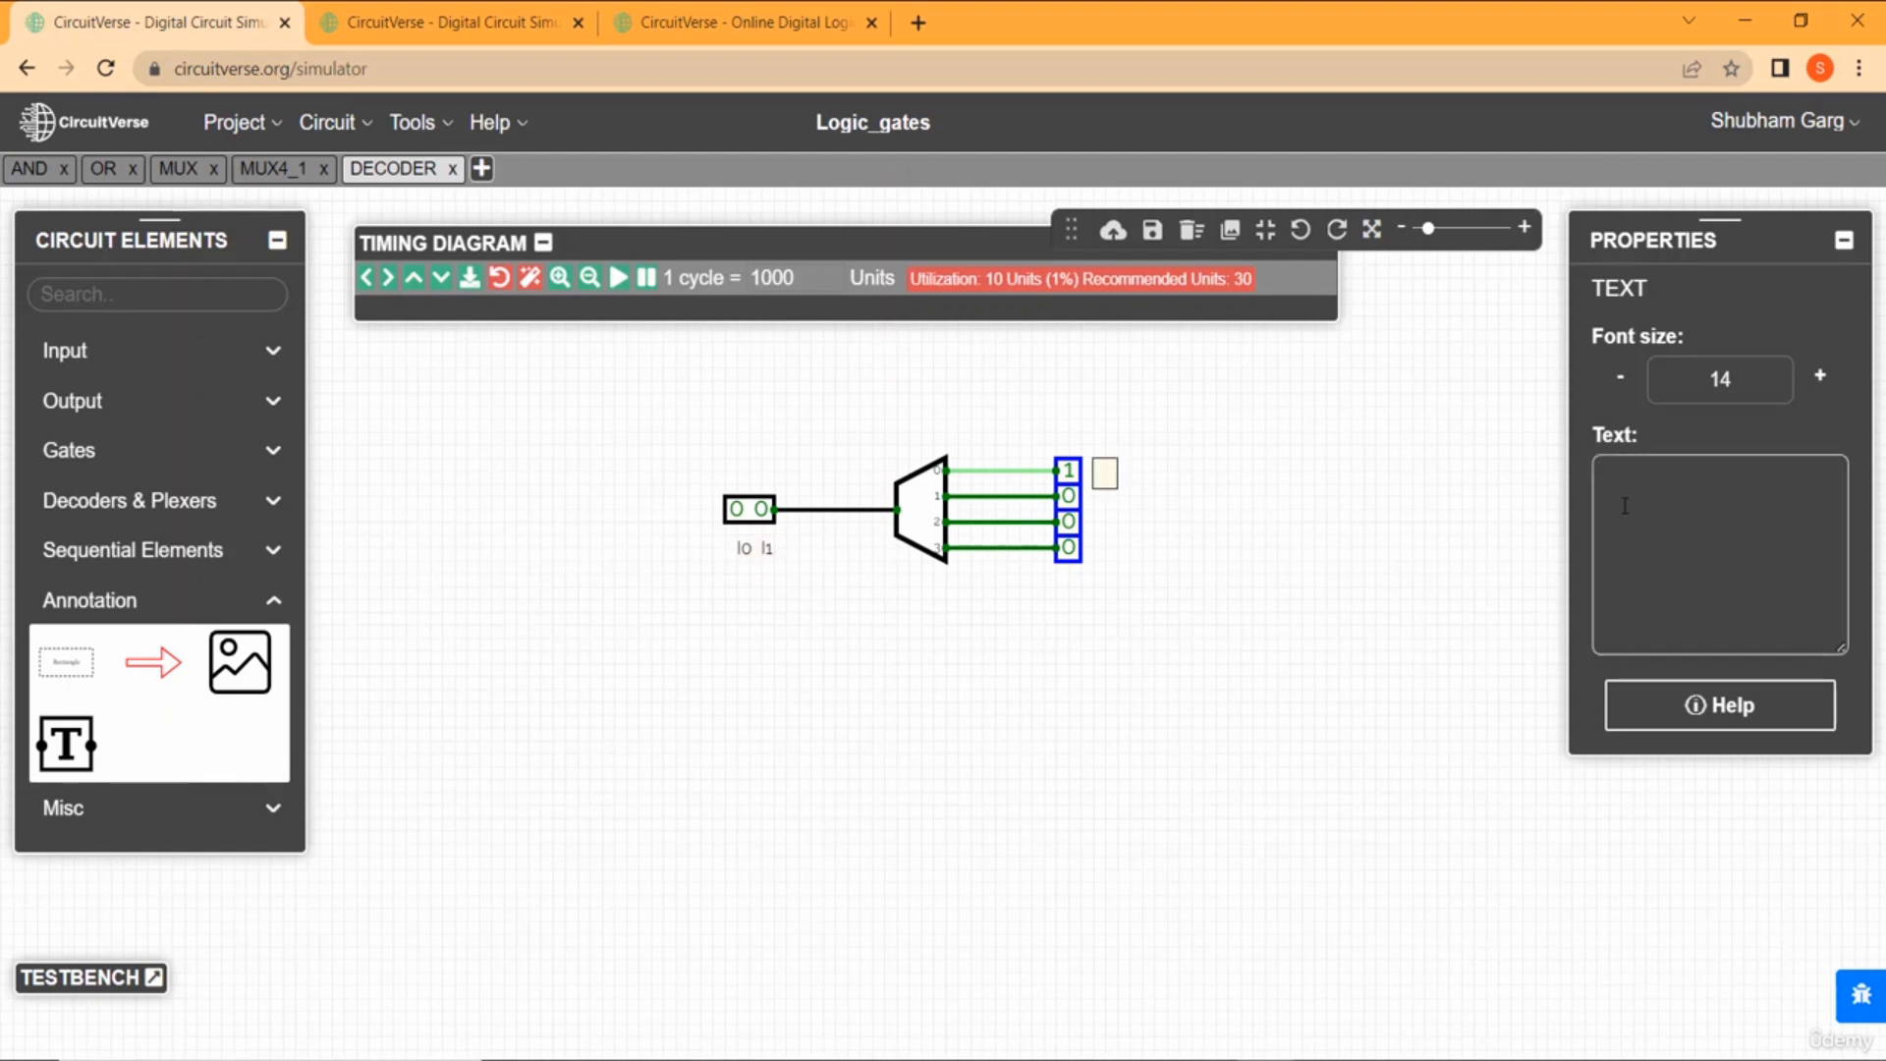
{"action": "type", "text": "Y0"}
{"action": "key", "text": "Return"}
{"action": "type", "text": "Y1"}
{"action": "key", "text": "Return"}
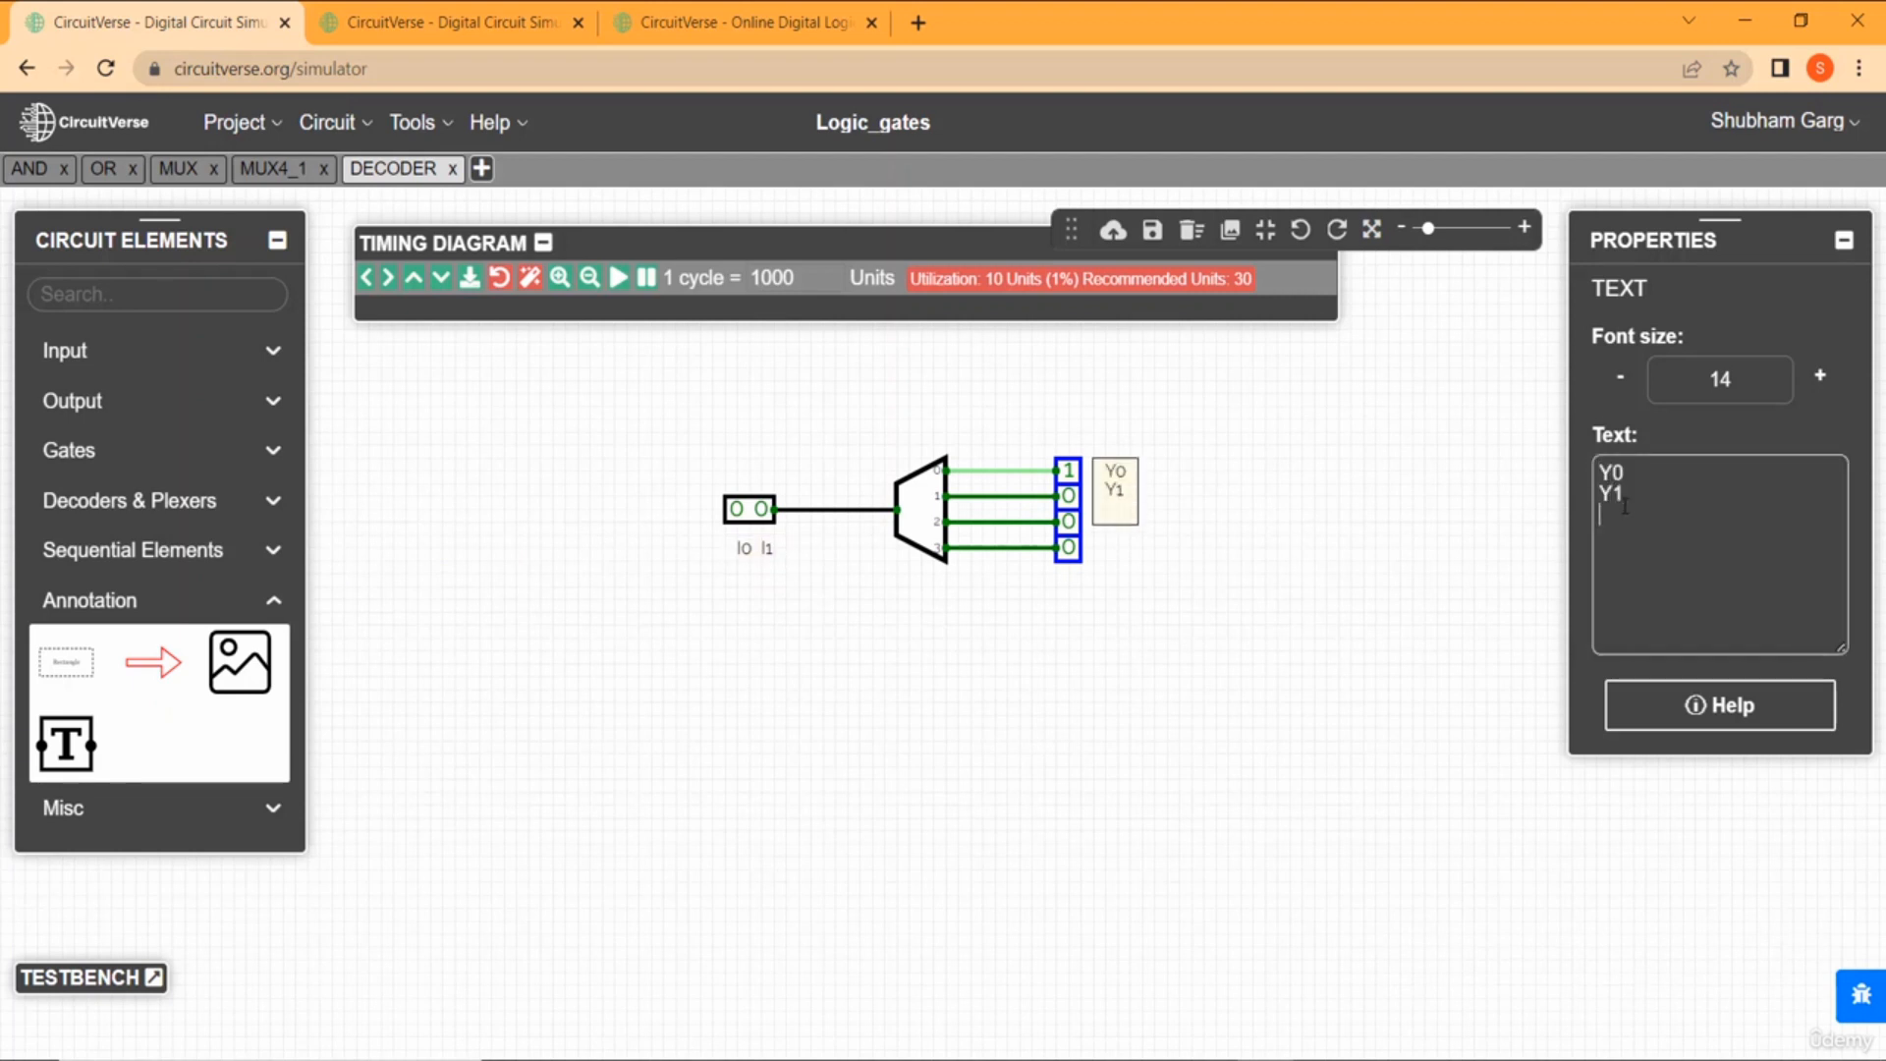
{"action": "type", "text": "Y2"}
{"action": "key", "text": "Return"}
{"action": "type", "text": "Y3"}
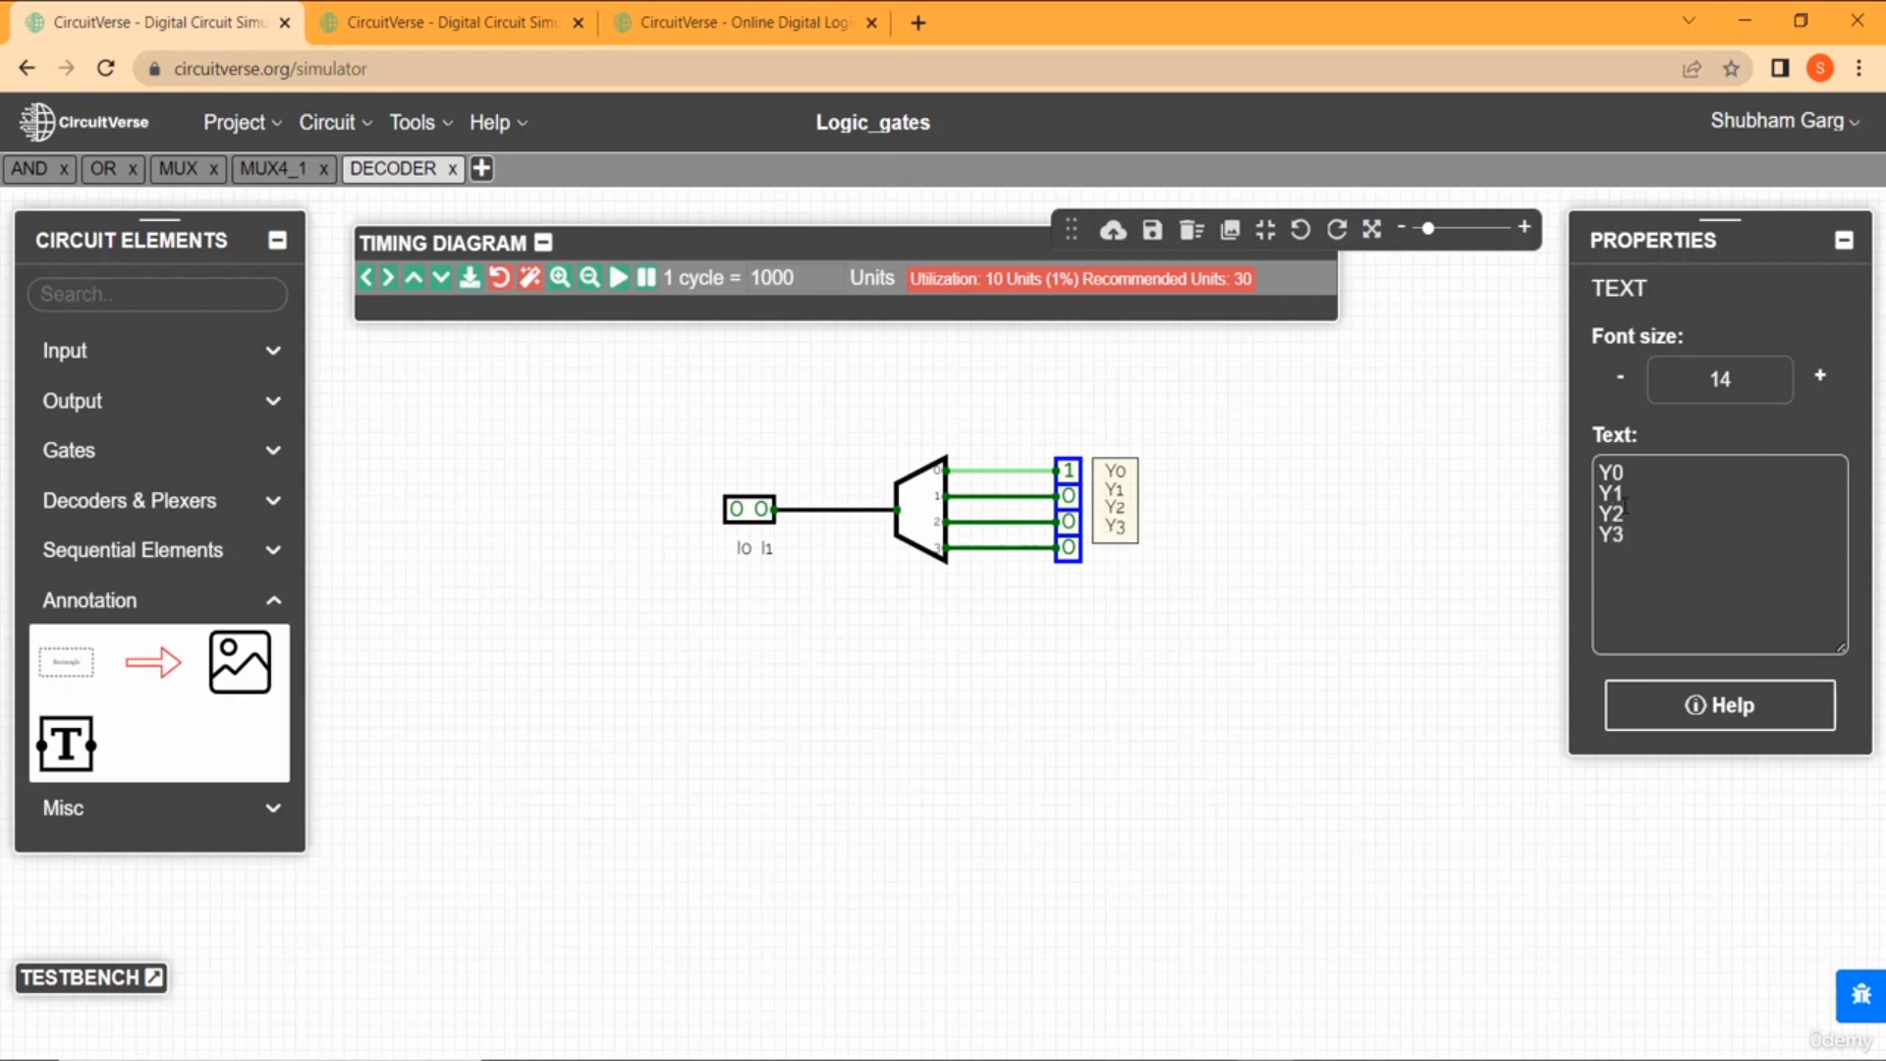
Insert blank lines between Y0, Y1, Y2 and Y3 and shift the label up slightly to line up with the outputs.
{"action": "key", "text": "Up"}
{"action": "key", "text": "Return"}
{"action": "key", "text": "Down"}
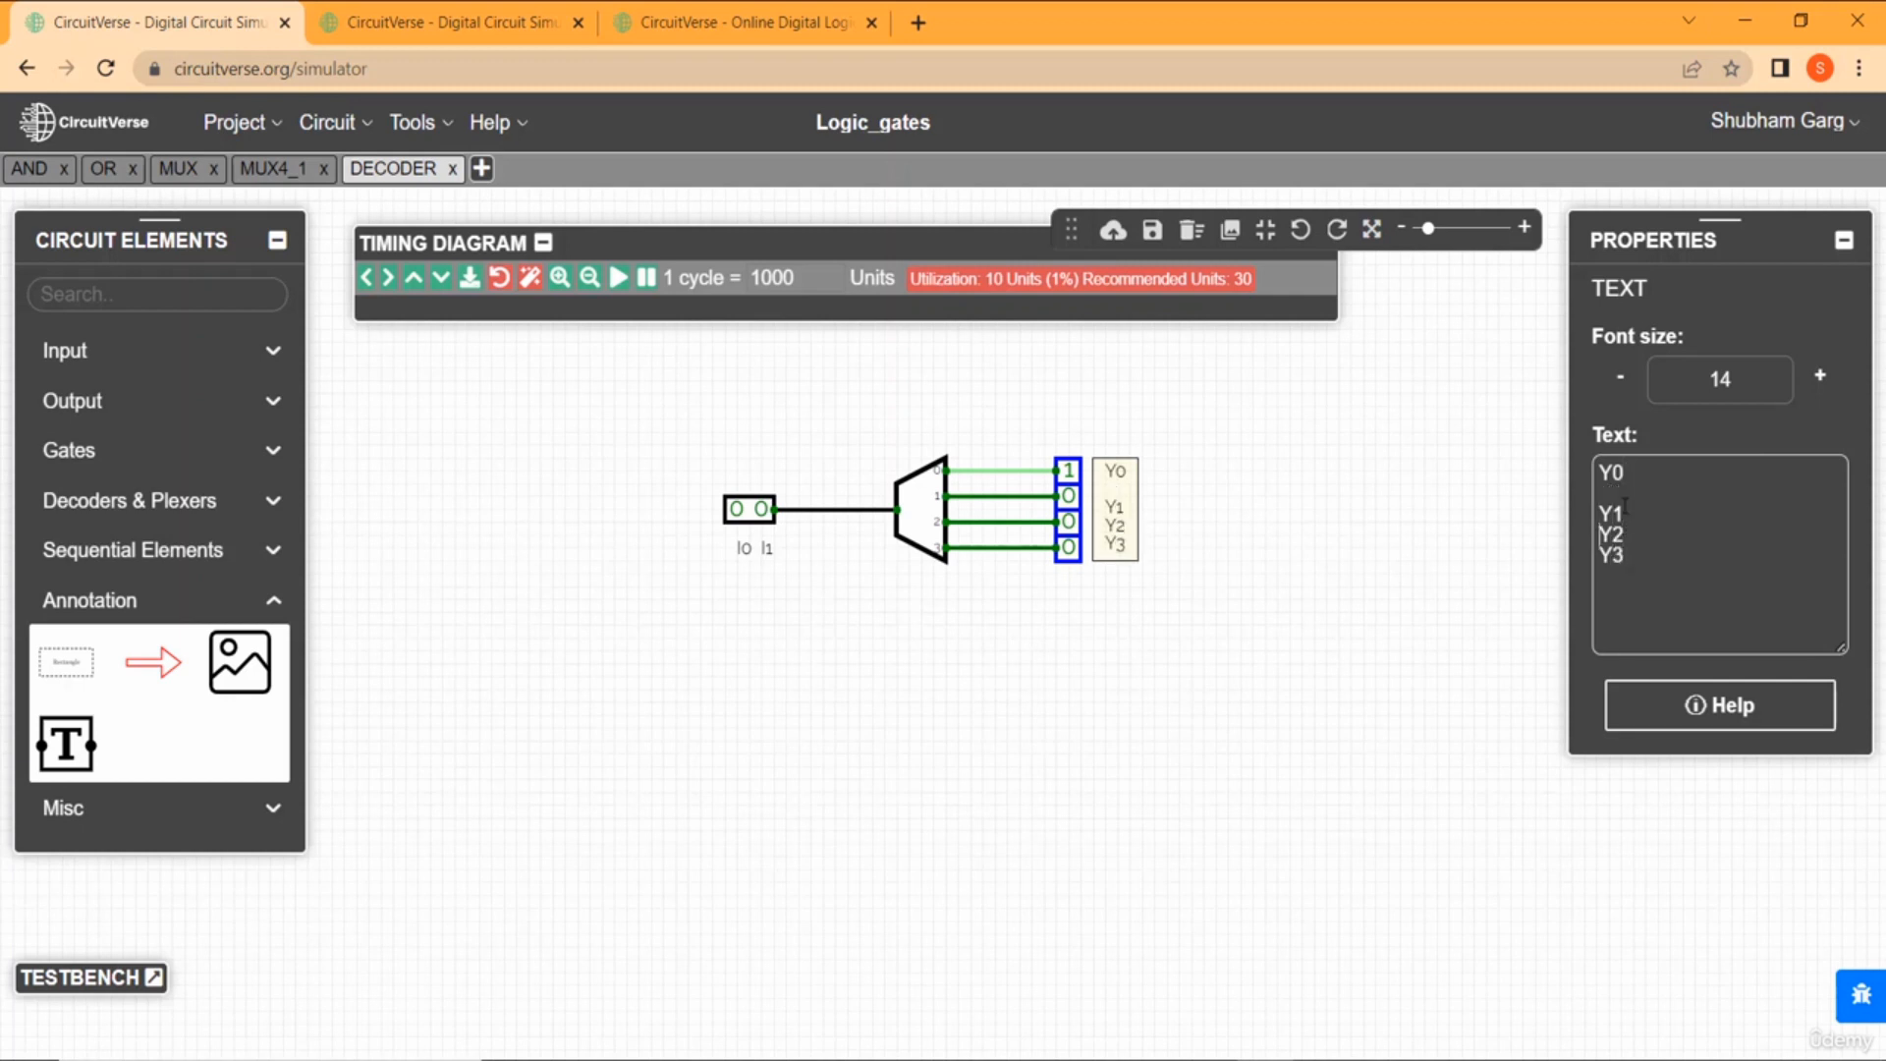
{"action": "key", "text": "Return"}
{"action": "key", "text": "Down"}
{"action": "key", "text": "Return"}
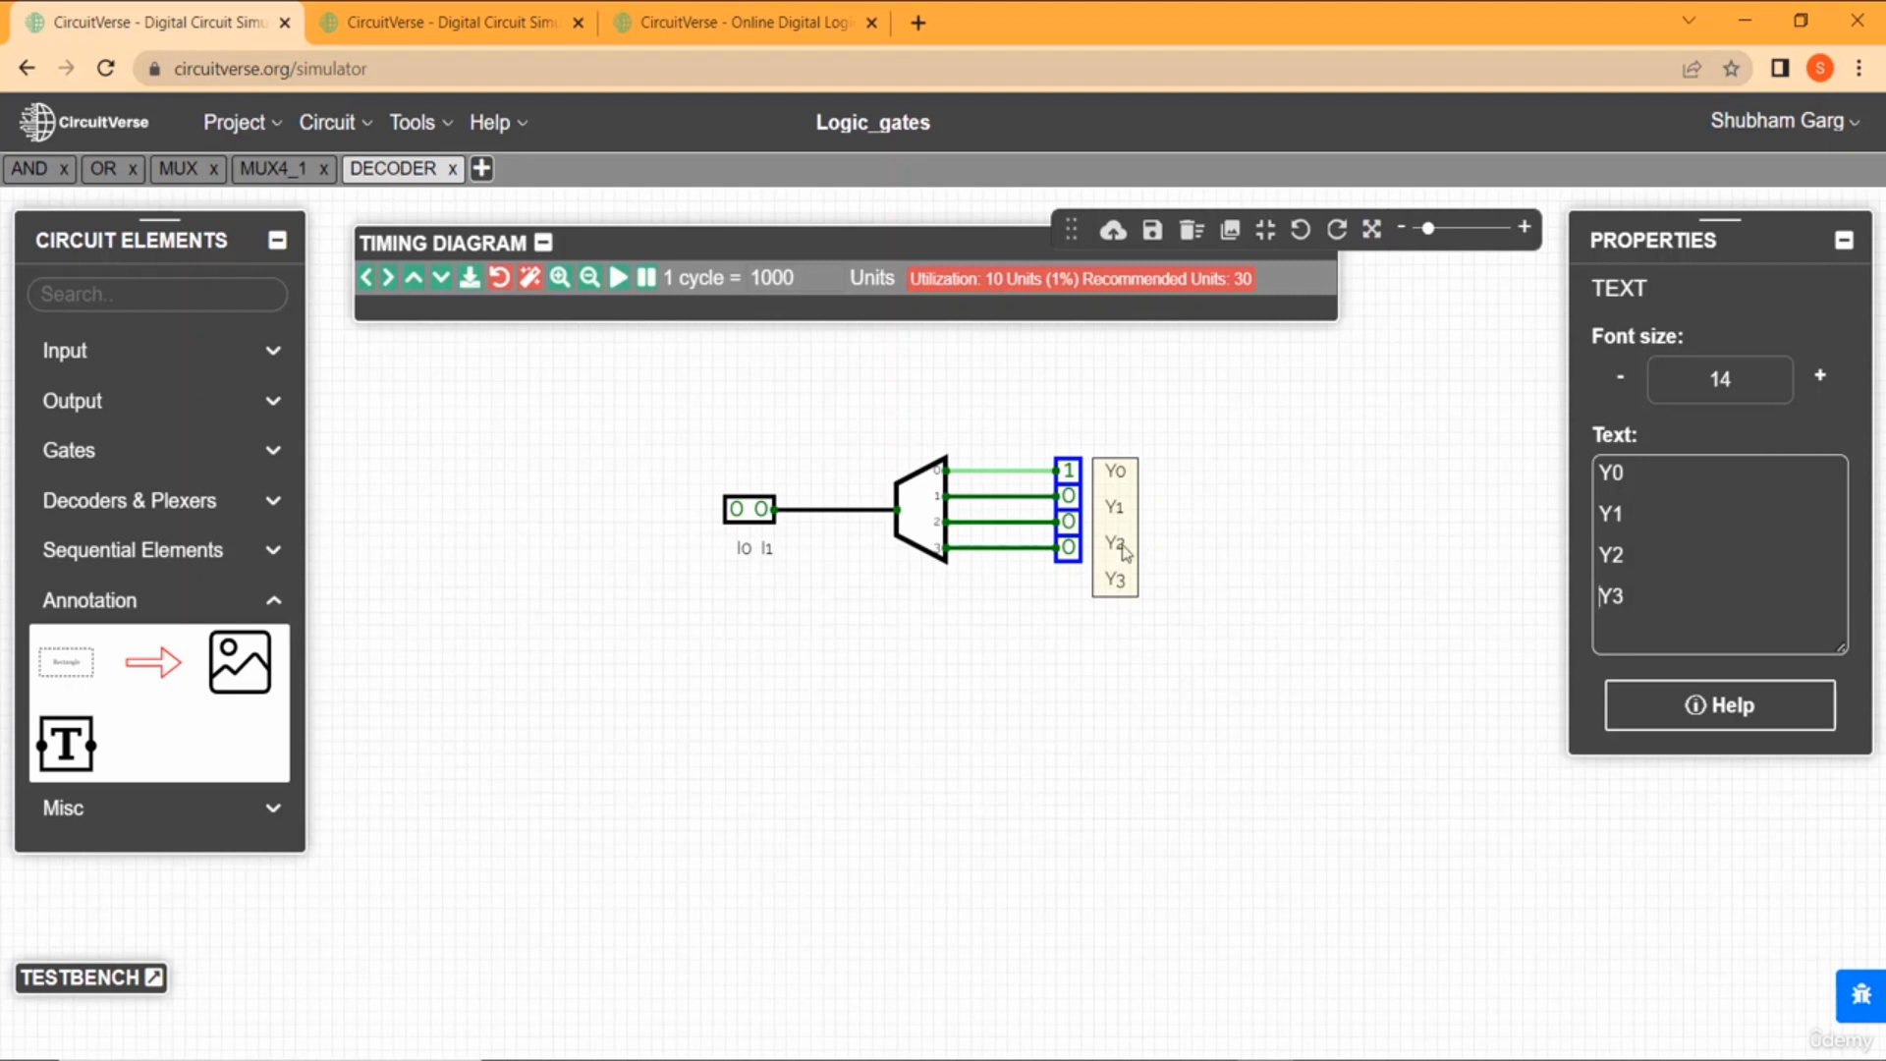
{"action": "left_click_drag", "start_coordinate": [1122, 544], "coordinate": [1119, 532]}
{"action": "left_click", "coordinate": [1068, 668]}
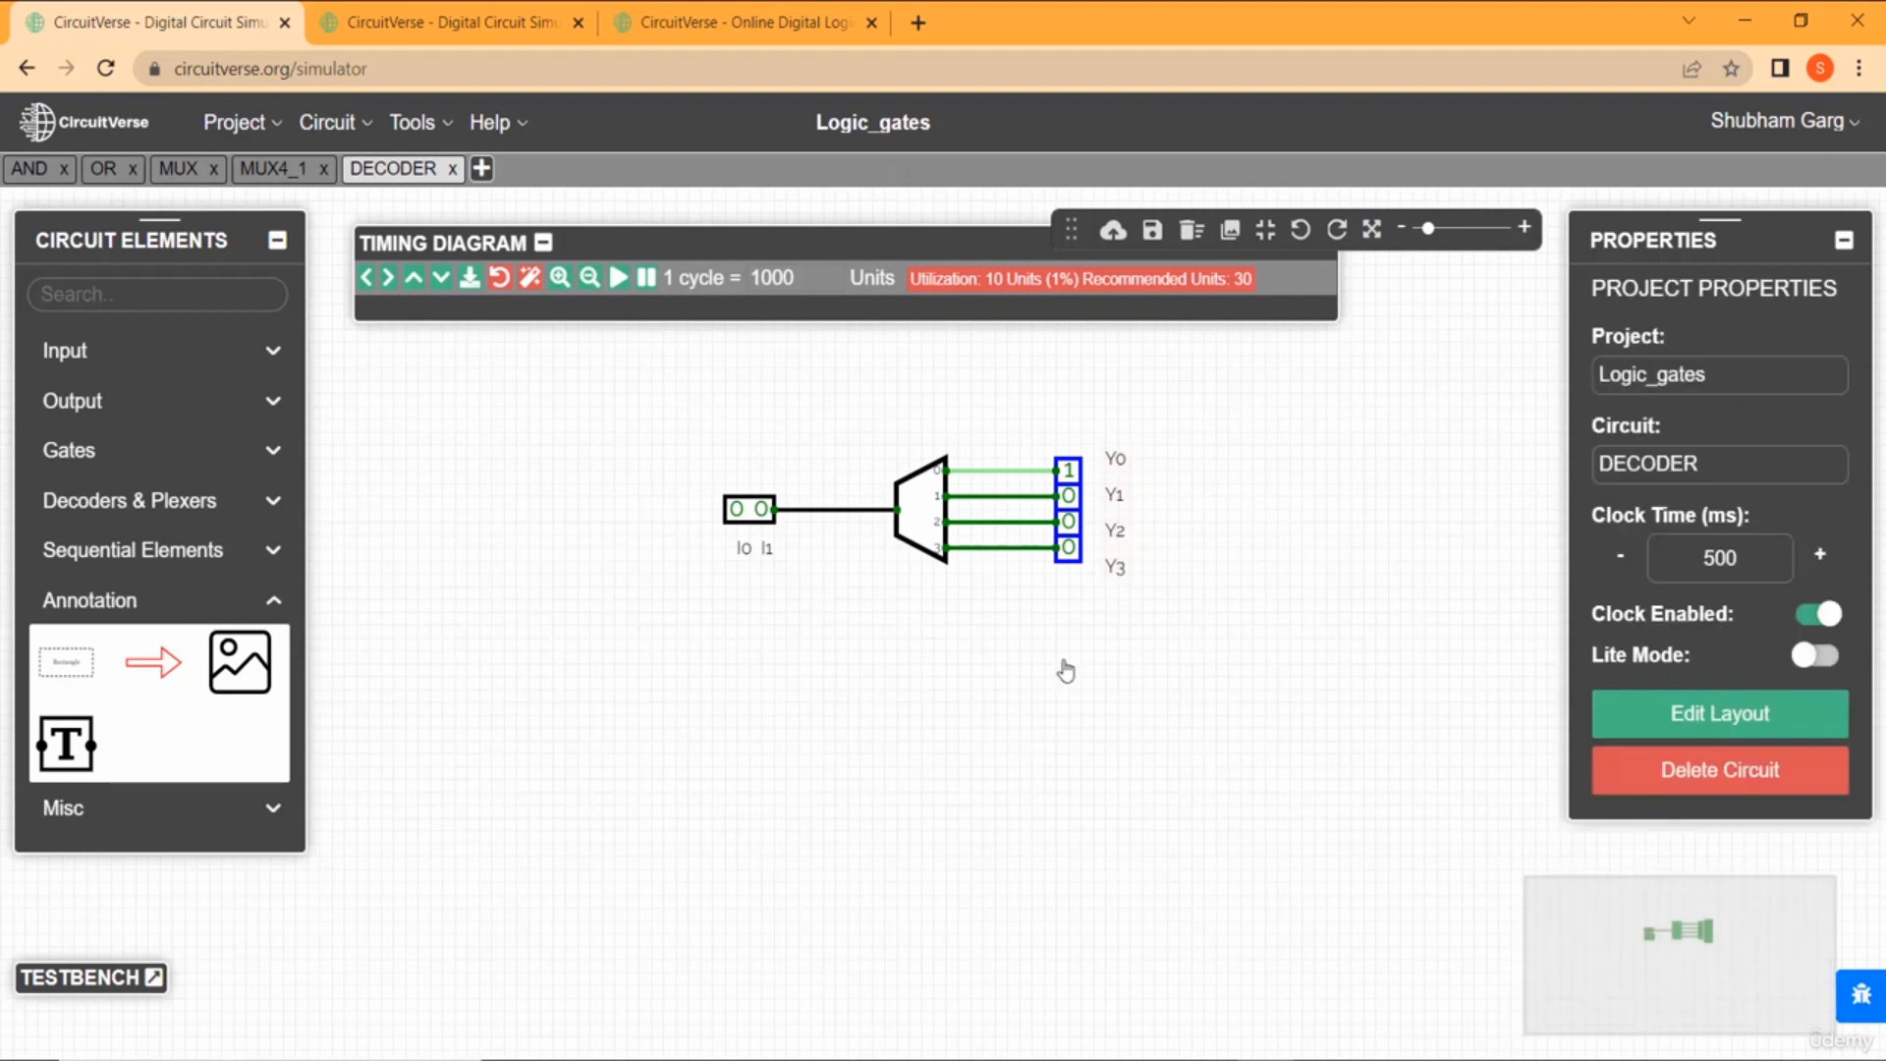
Add a text annotation below the decoder starting a truth table with header I0 I1 Y0 Y1 Y2 Y3 and input rows 00, 01, 10 and 11.
{"action": "left_click", "coordinate": [66, 741]}
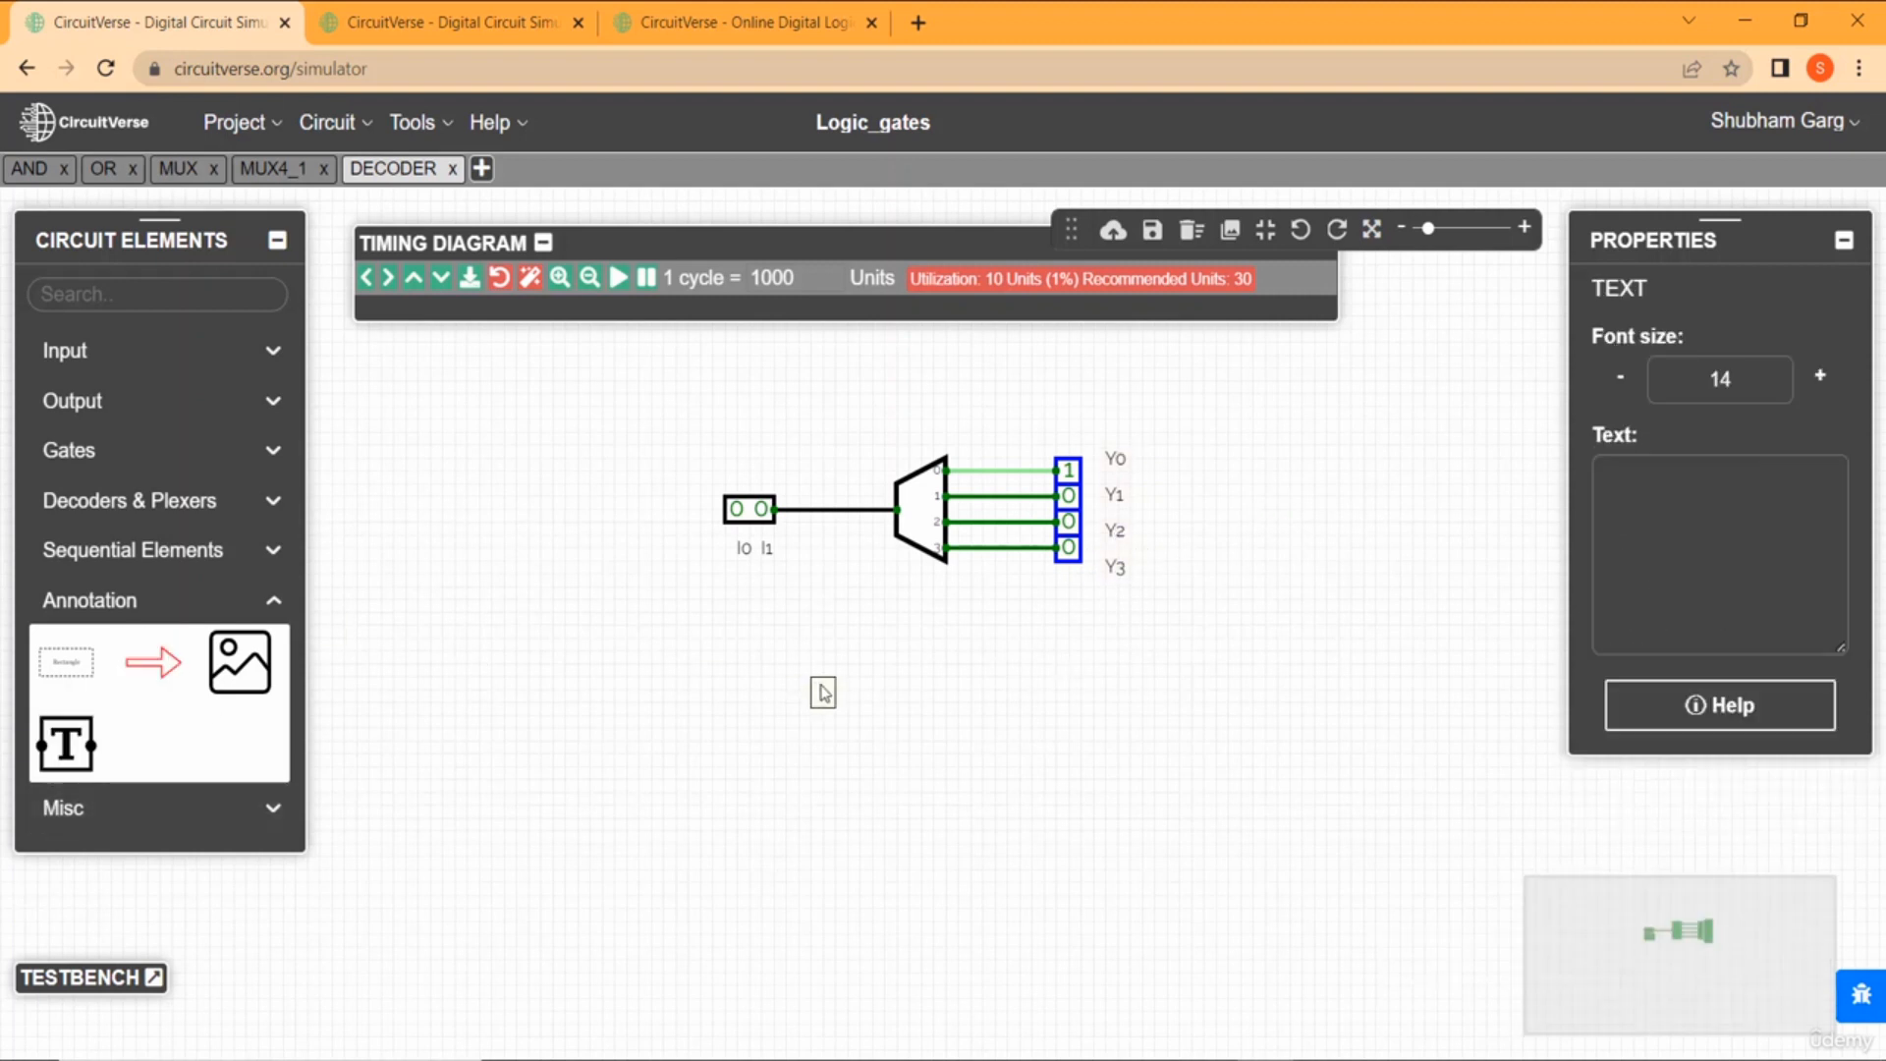
{"action": "left_click", "coordinate": [909, 644]}
{"action": "left_click", "coordinate": [1644, 496]}
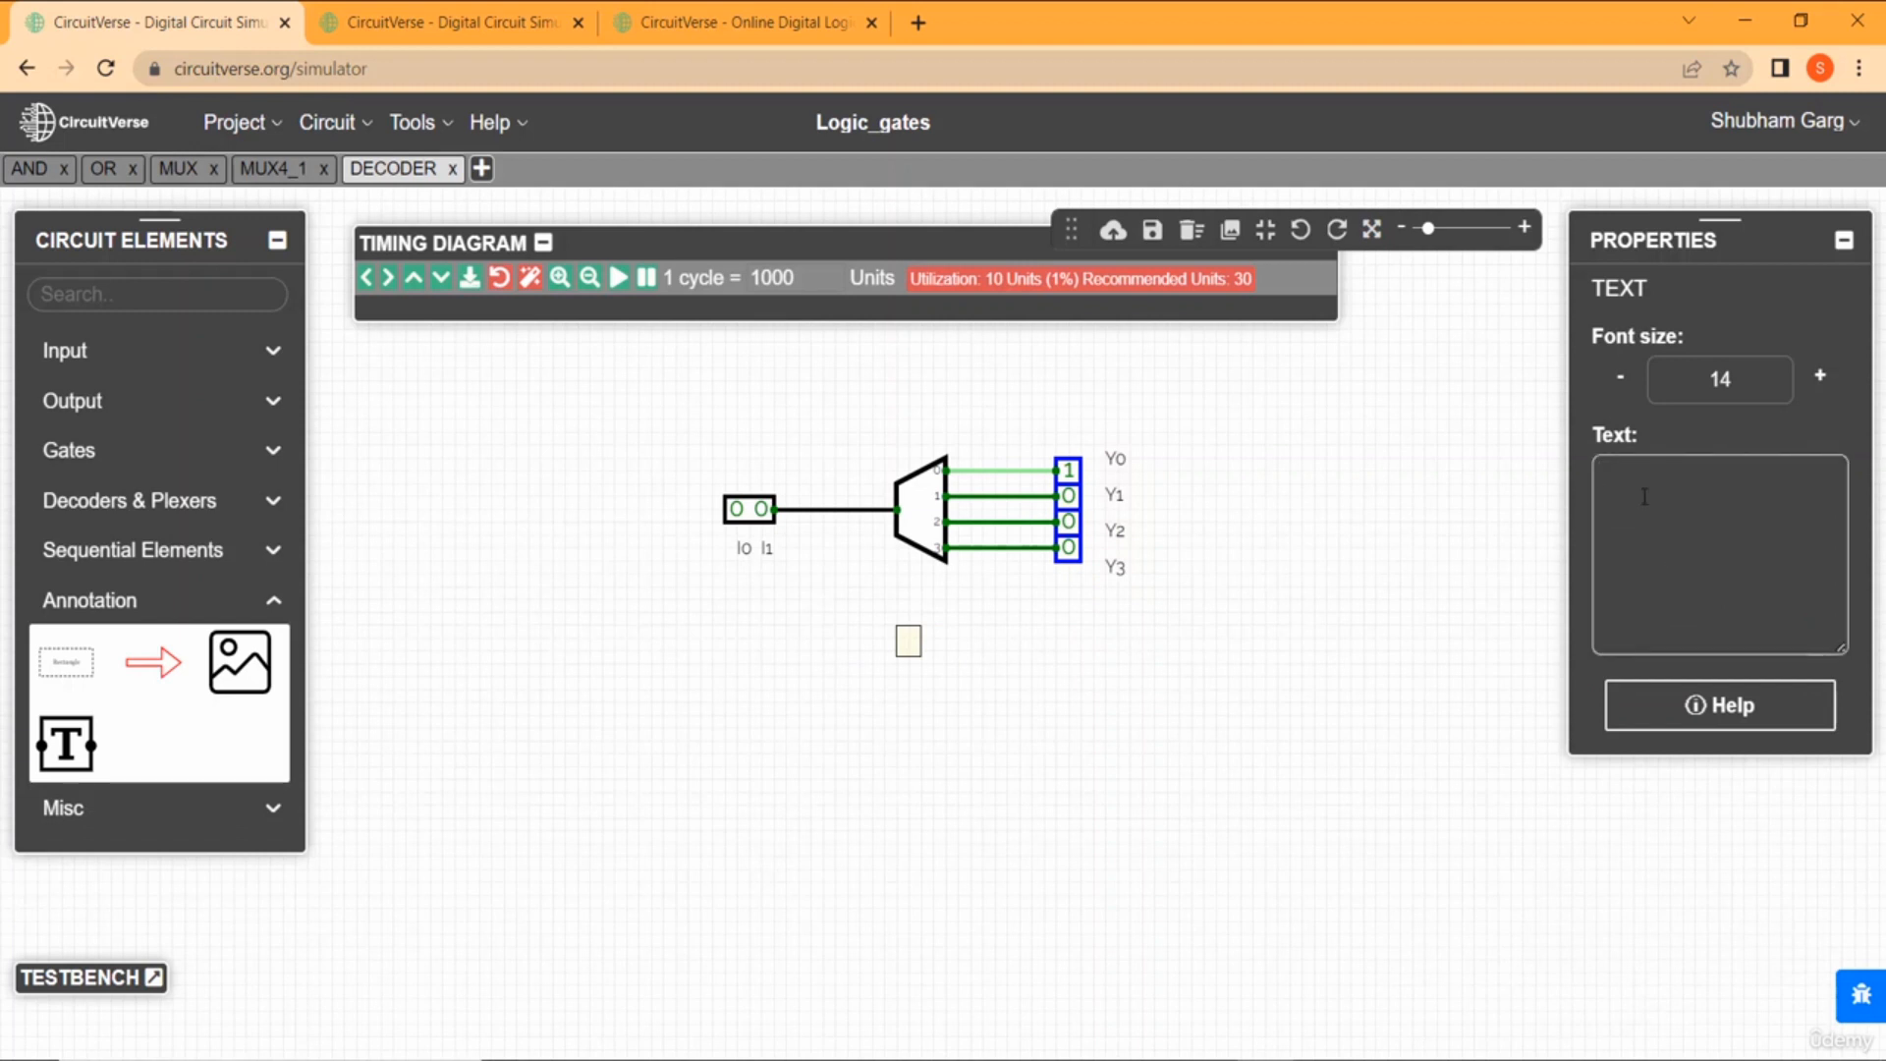
{"action": "type", "text": "I0 I1"}
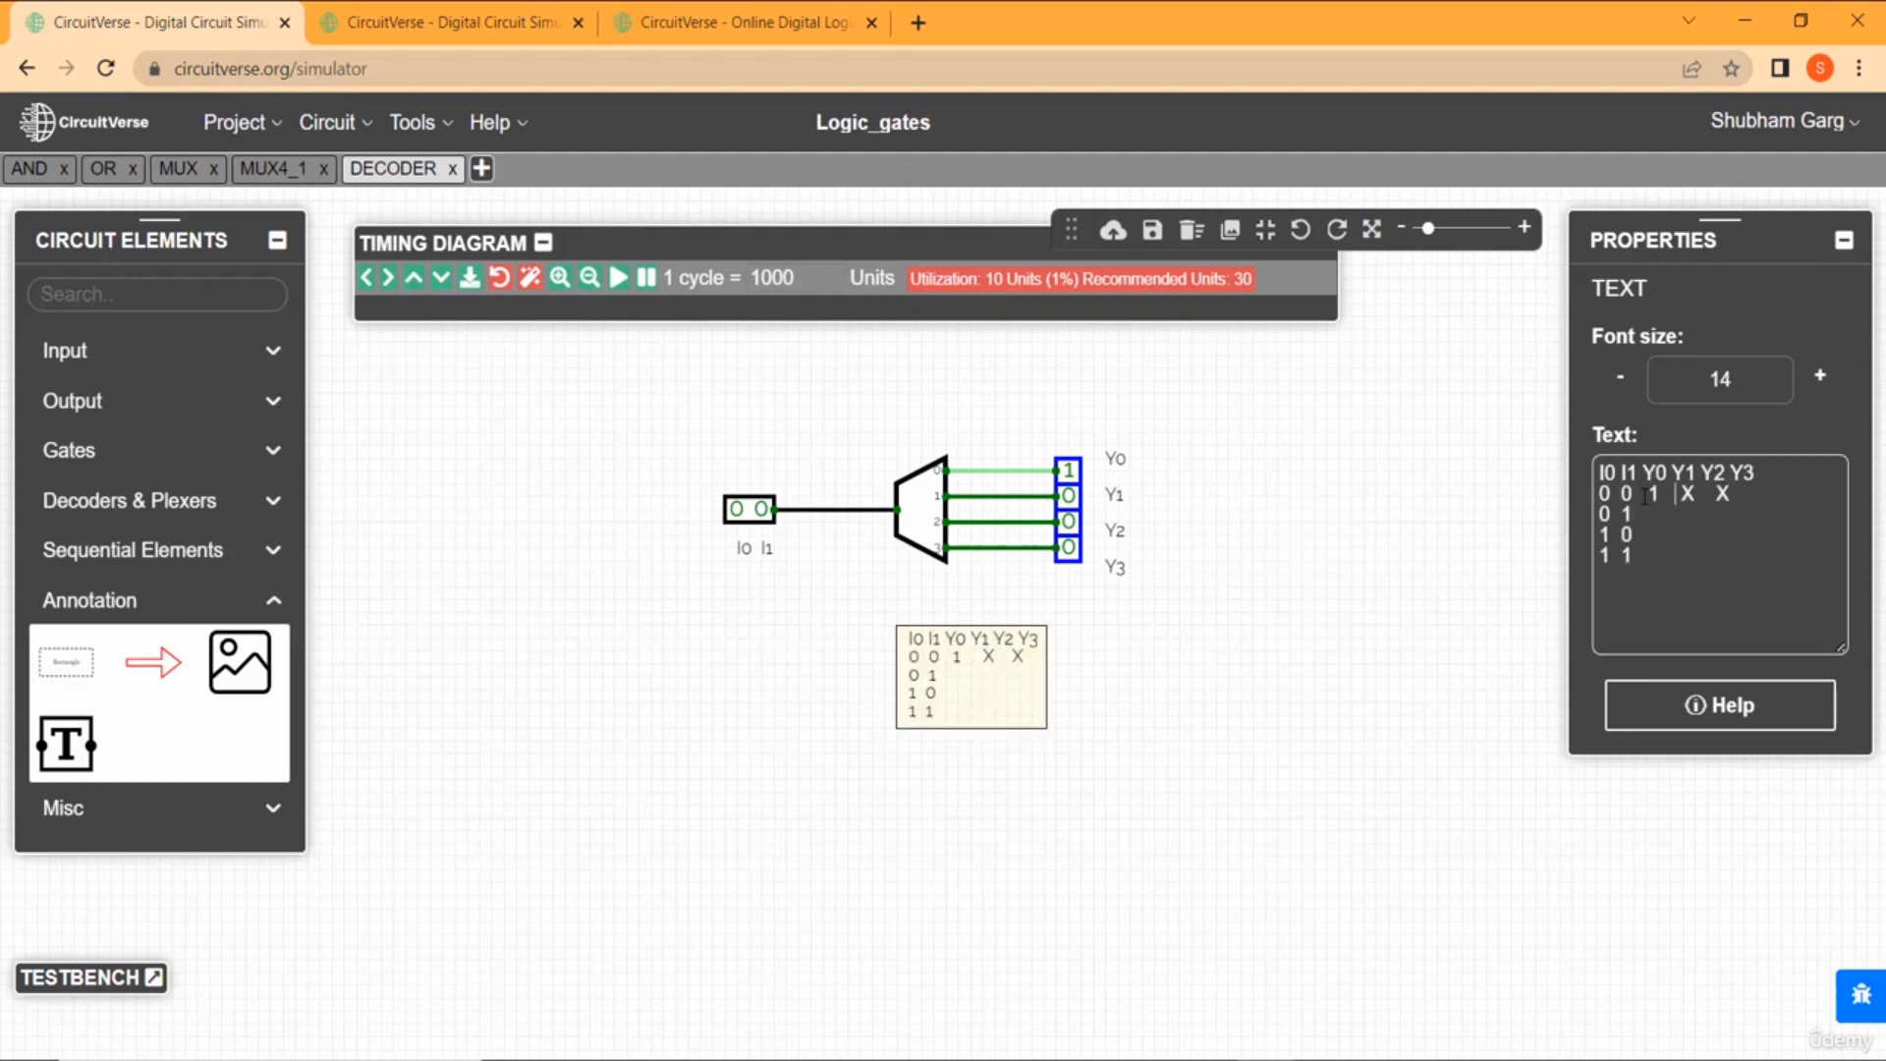
Replace the X entries in the truth table's 00 row with 0 for Y1, Y2 and Y3.
{"action": "key", "text": "Delete"}
{"action": "key", "text": "Delete"}
{"action": "key", "text": "Delete"}
{"action": "key", "text": "Delete"}
{"action": "key", "text": "Delete"}
{"action": "key", "text": "Delete"}
{"action": "key", "text": "Delete"}
{"action": "type", "text": "0     0"}
{"action": "key", "text": "Right"}
{"action": "type", "text": "="}
{"action": "key", "text": "BackSpace"}
{"action": "key", "text": "BackSpace"}
{"action": "key", "text": "Left"}
{"action": "type", "text": "0"}
Fill in the truth table outputs as 0 1 0 0 for row 01, 0 0 1 0 for row 10 and 0 0 0 1 for row 11.
{"action": "key", "text": "Down"}
{"action": "type", "text": "0  1  0"}
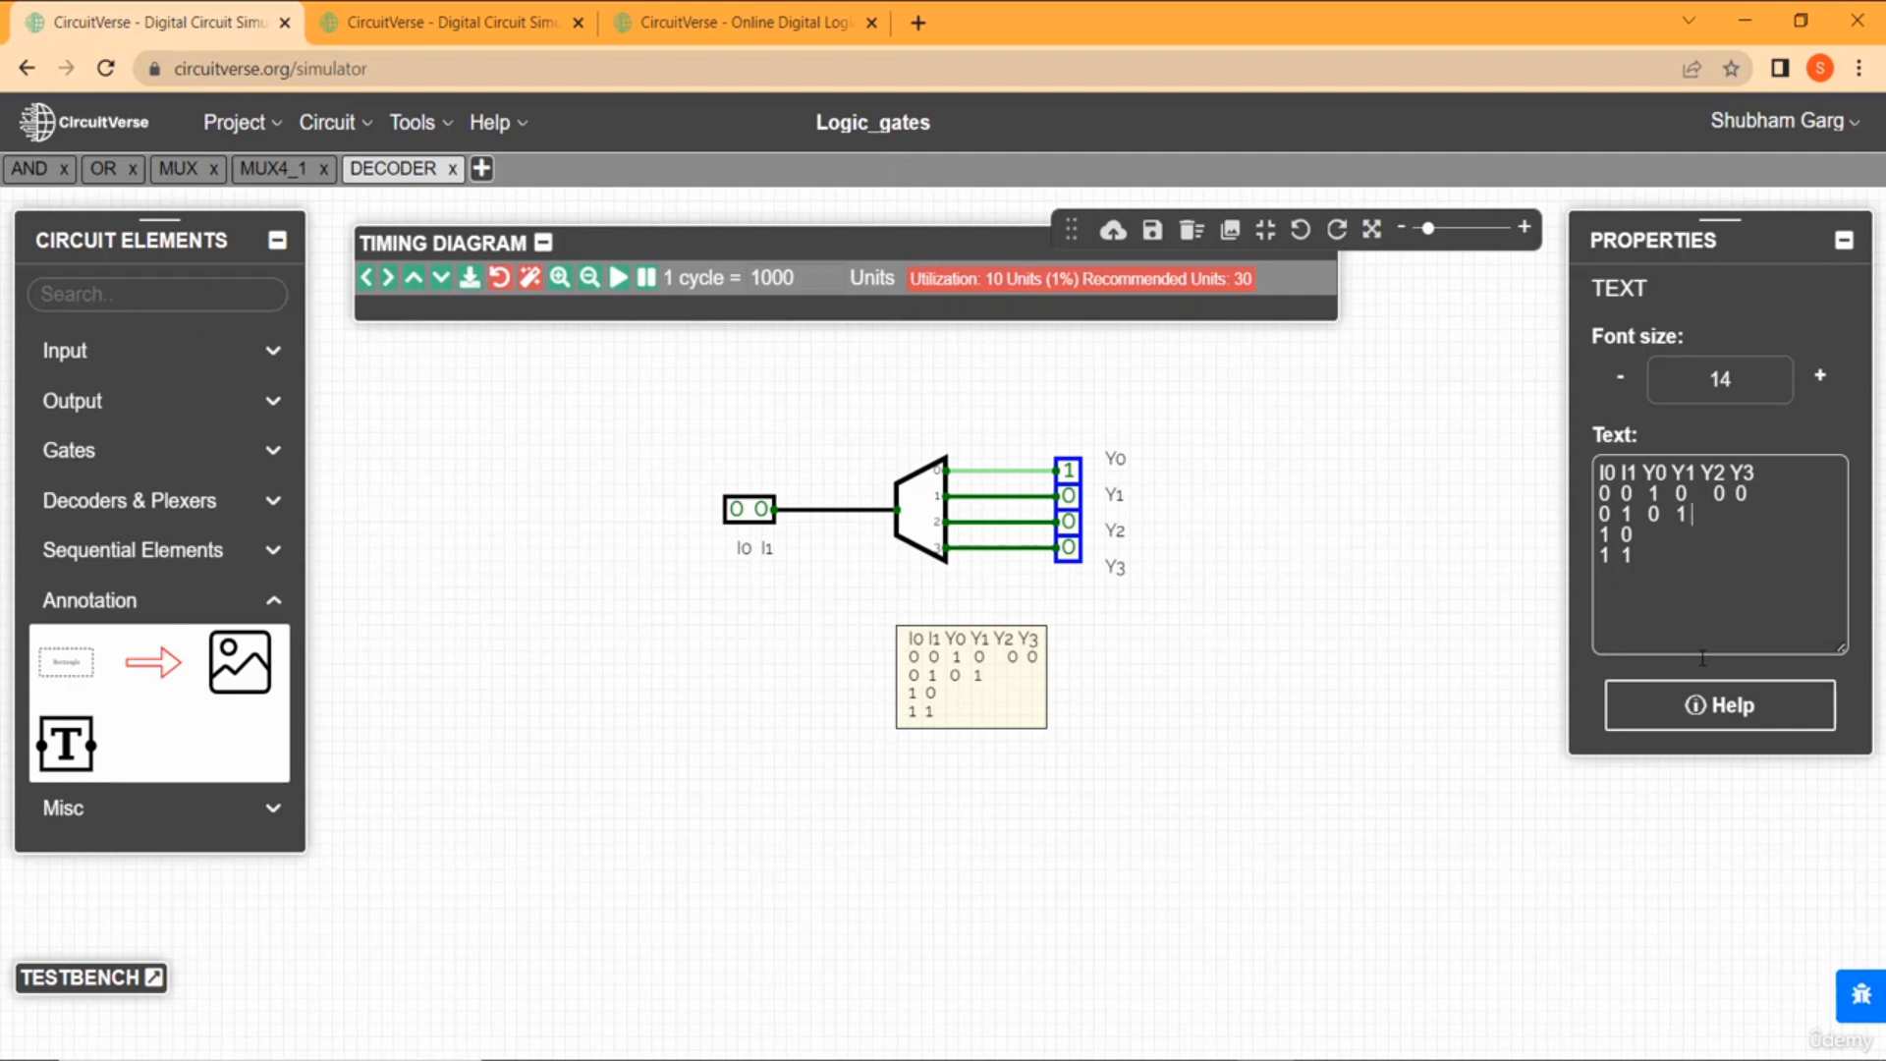
{"action": "type", "text": "  0 1 0  0  0  1  0 1 1  "}
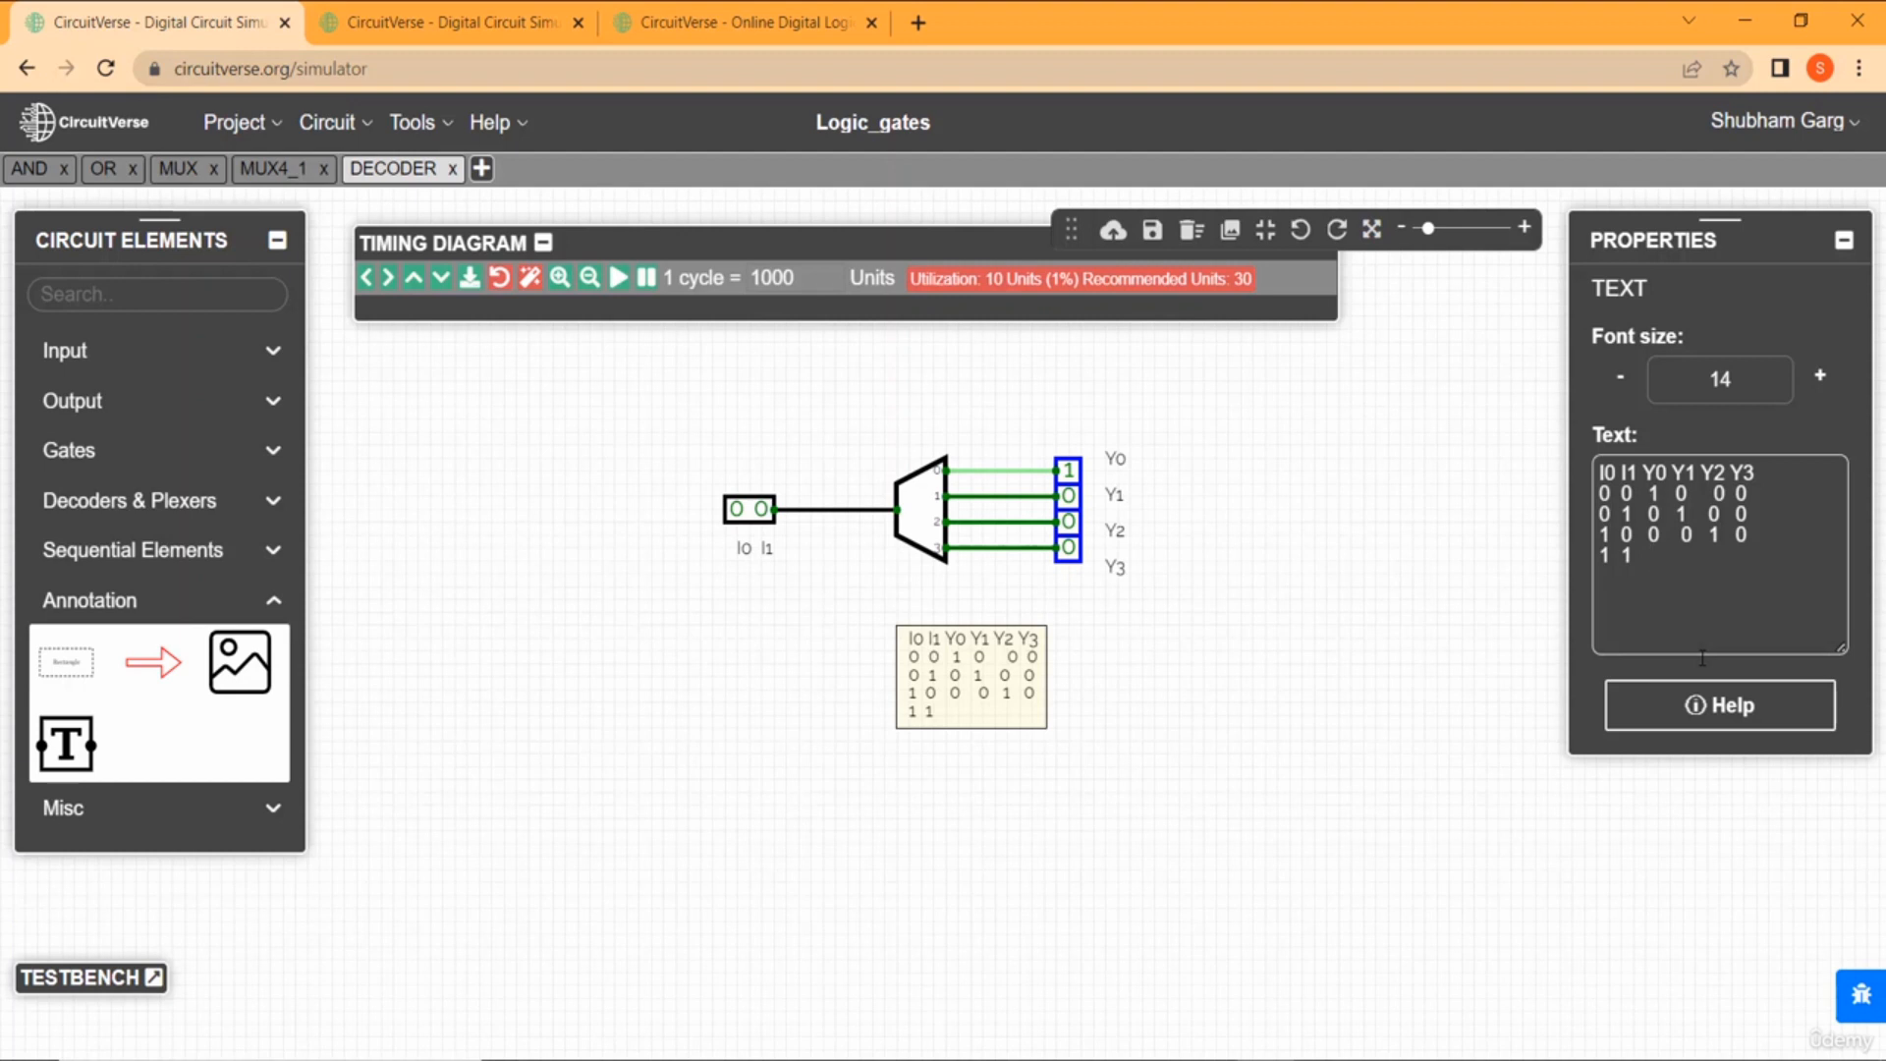
{"action": "type", "text": "0  0  0  1"}
{"action": "left_click", "coordinate": [1300, 776]}
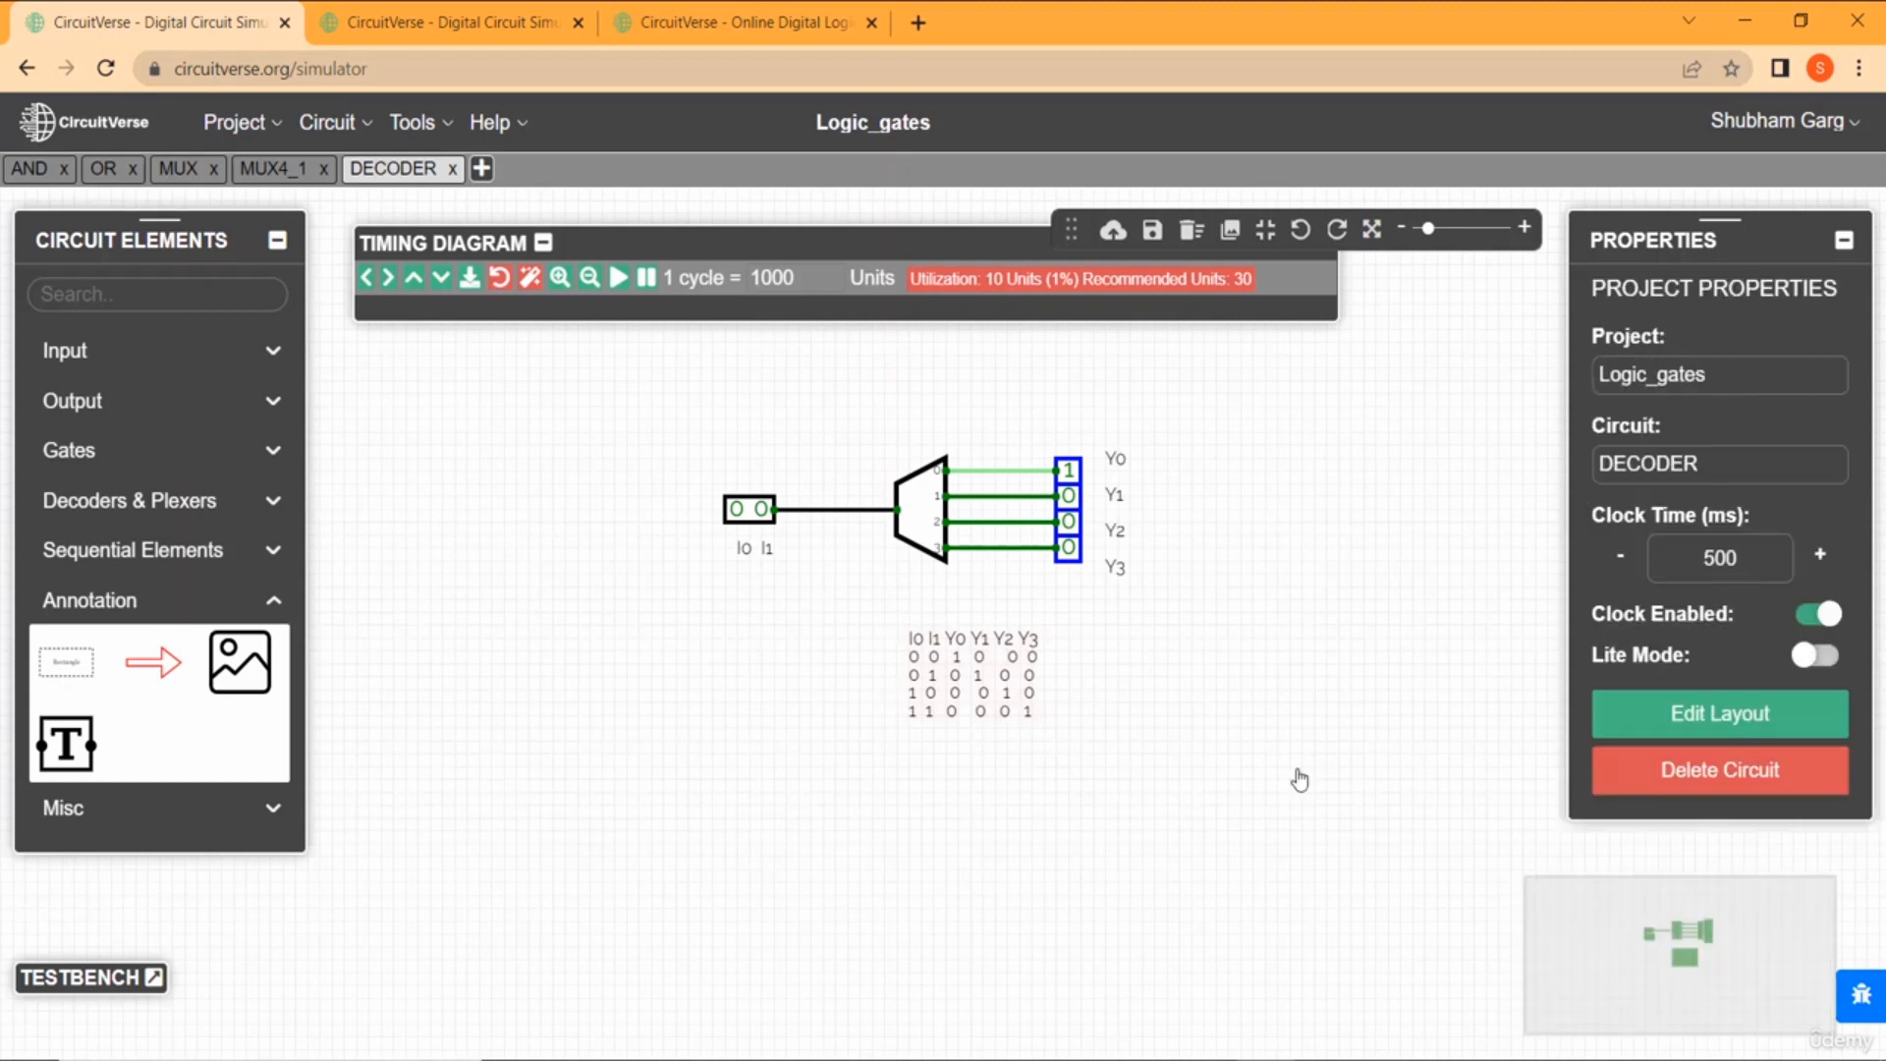
{"action": "left_click", "coordinate": [1007, 678]}
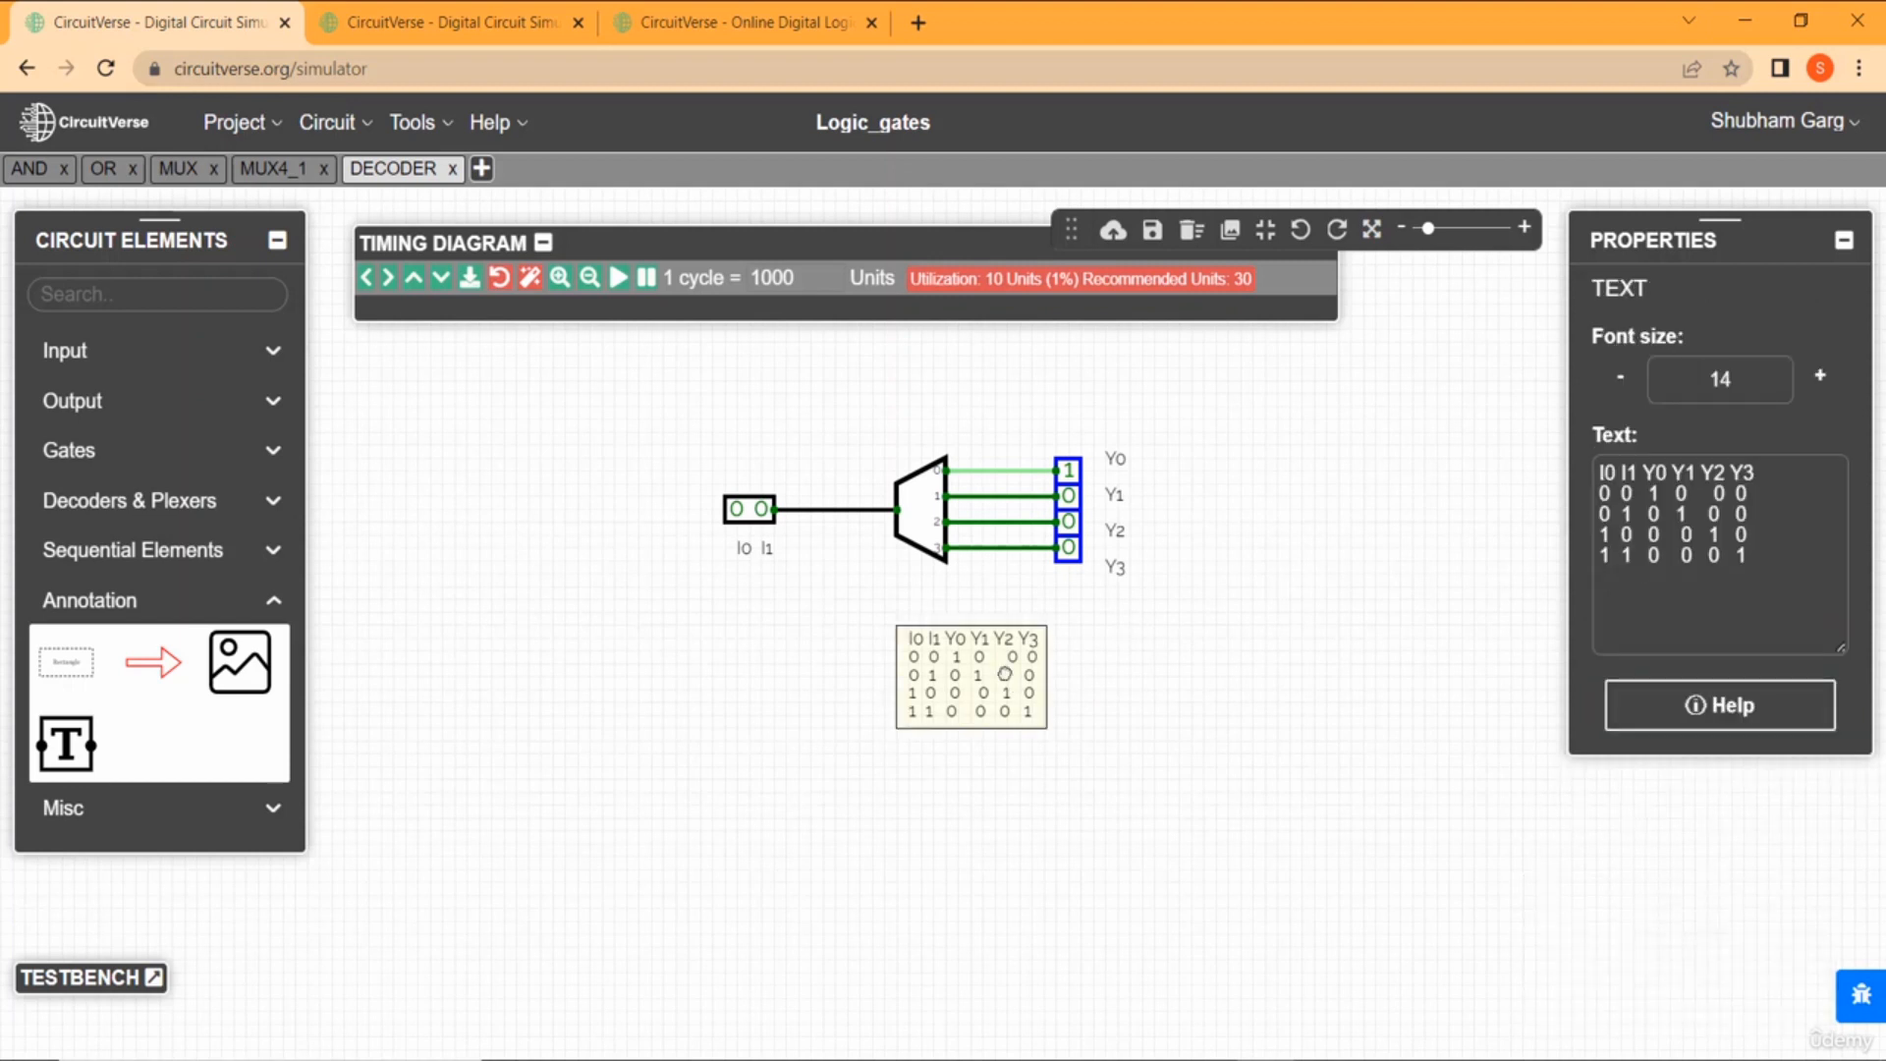
{"action": "left_click_drag", "start_coordinate": [1757, 566], "coordinate": [1576, 472]}
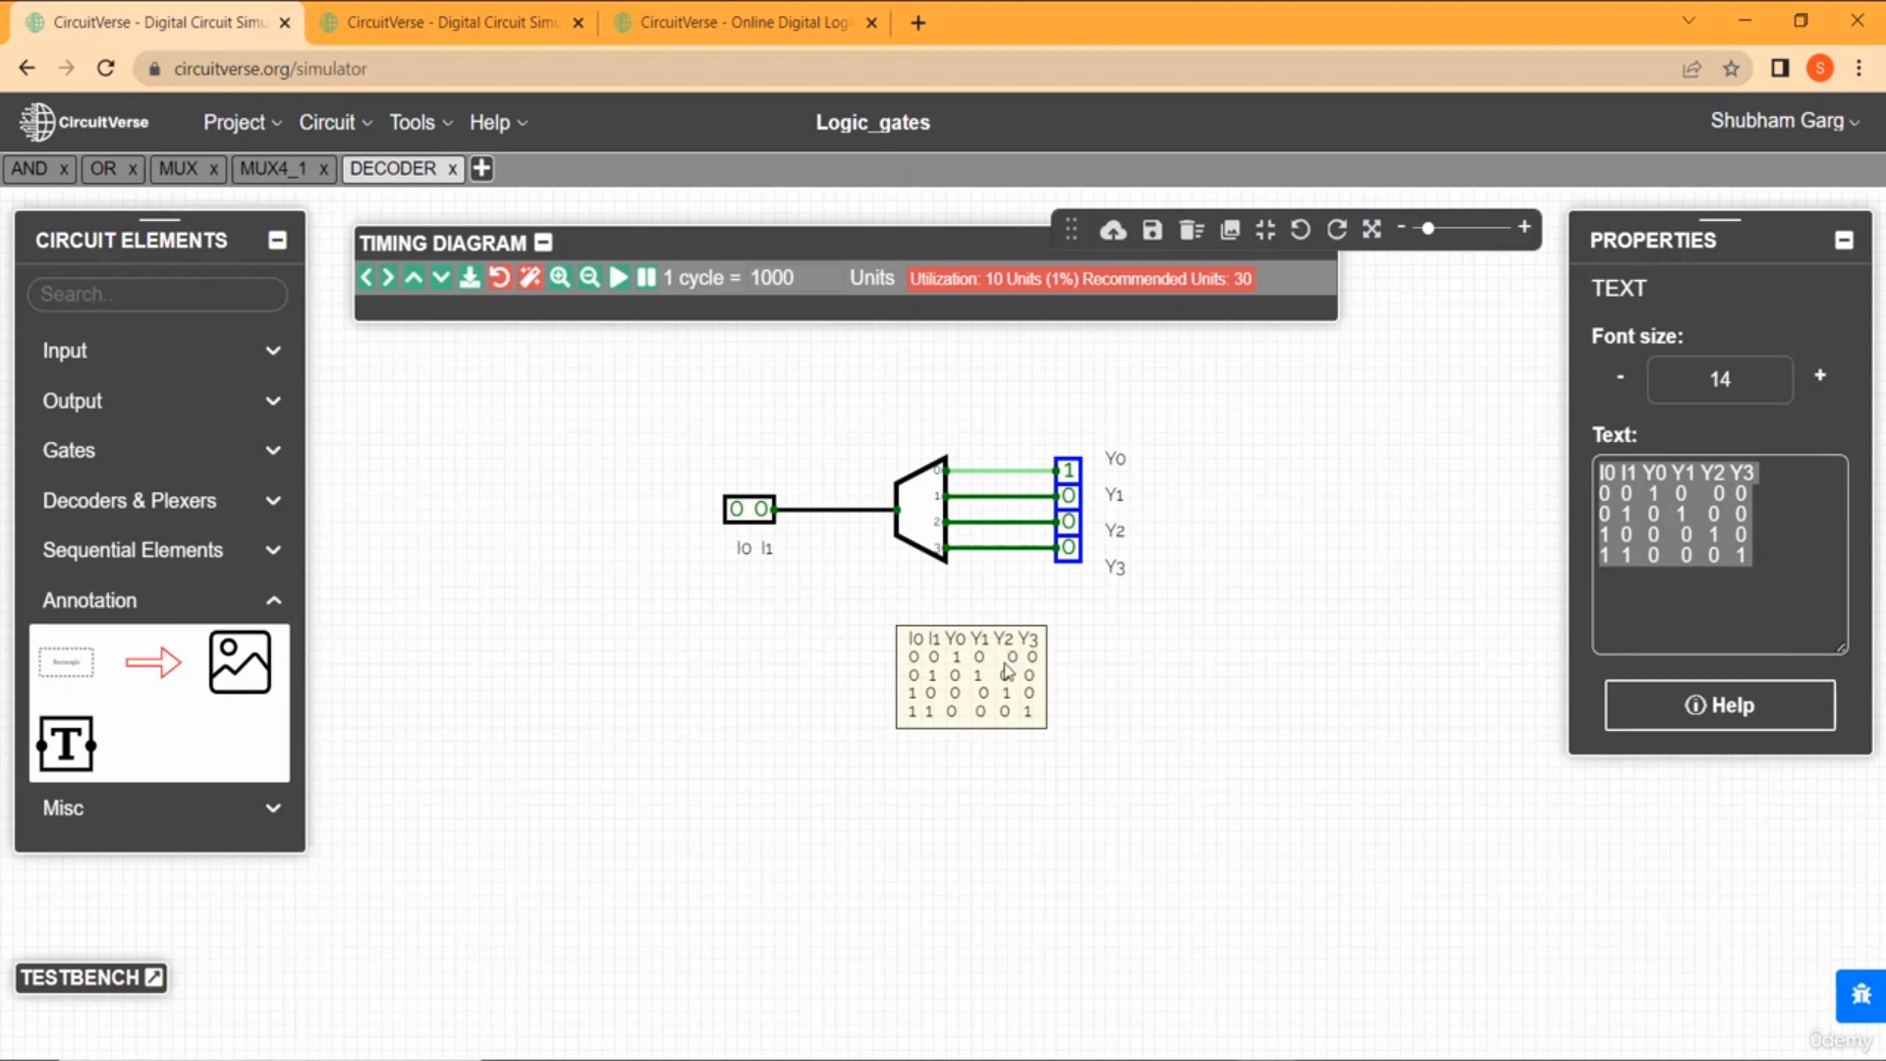
{"action": "left_click", "coordinate": [823, 620]}
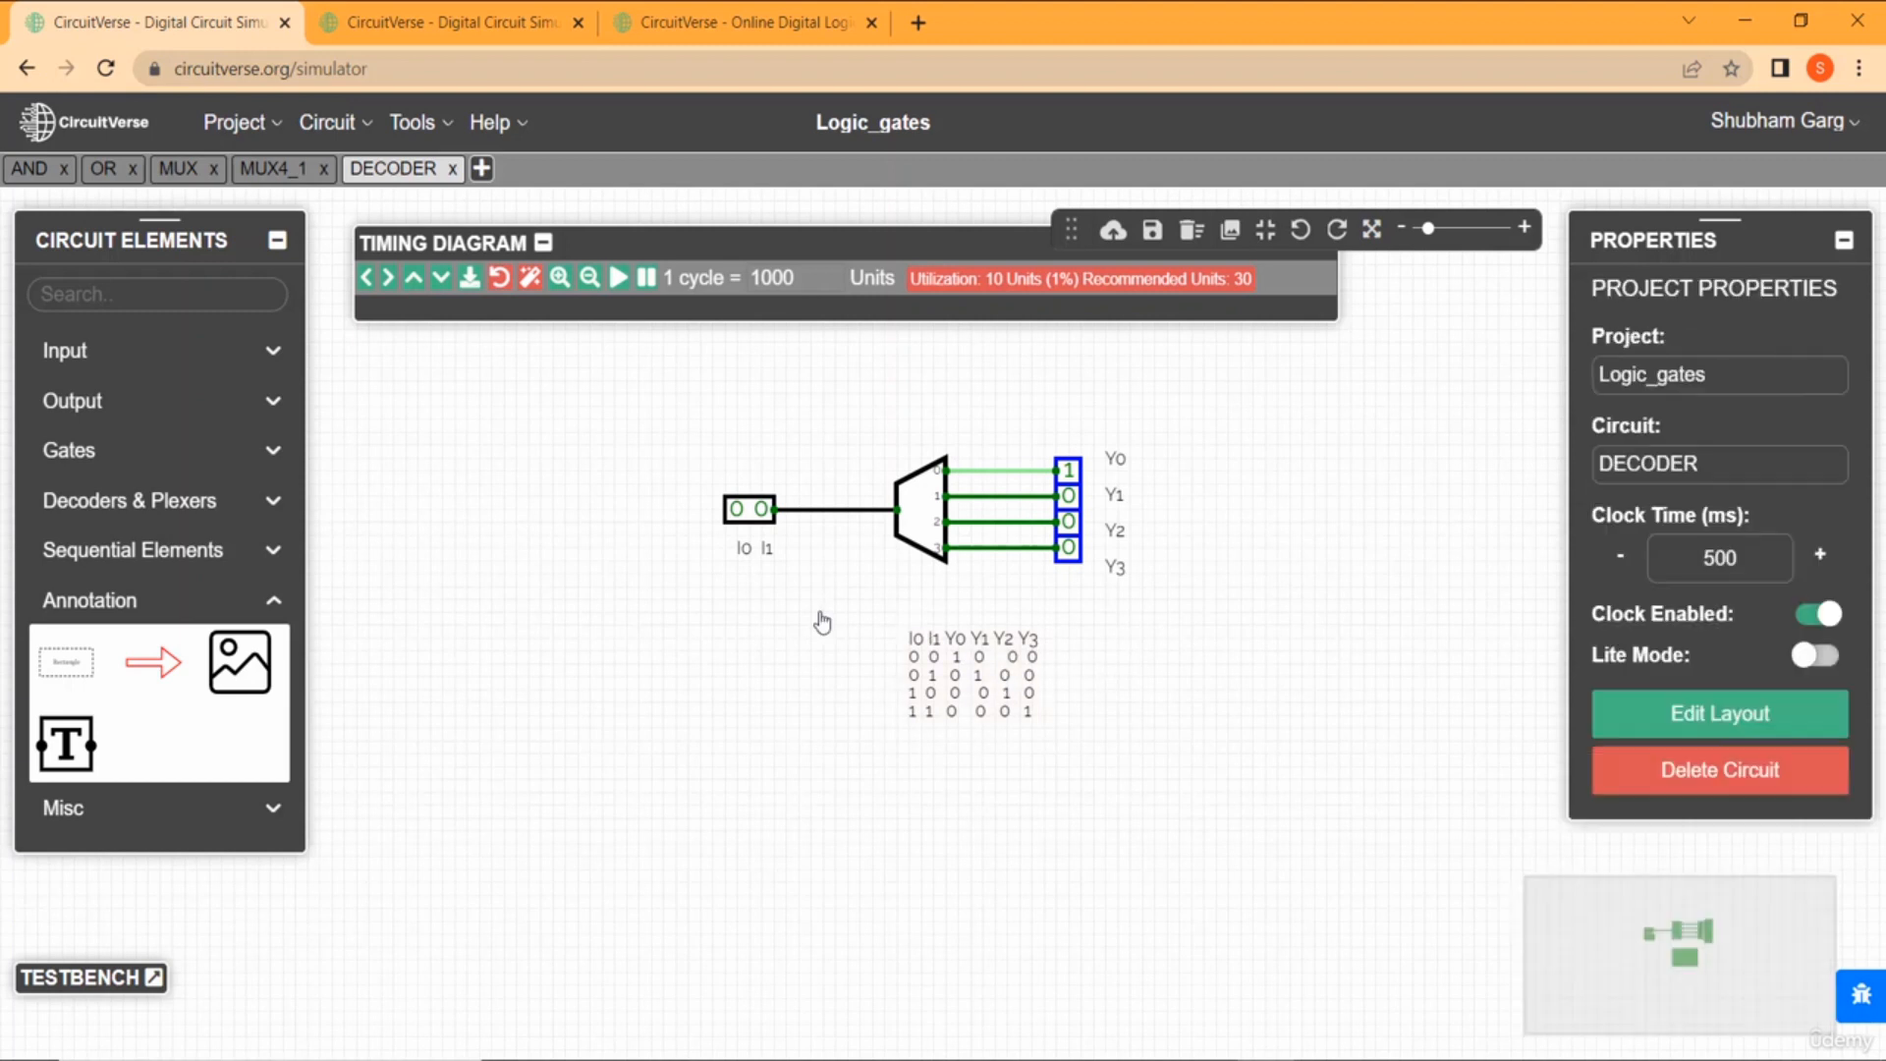
{"action": "left_click", "coordinate": [1027, 678]}
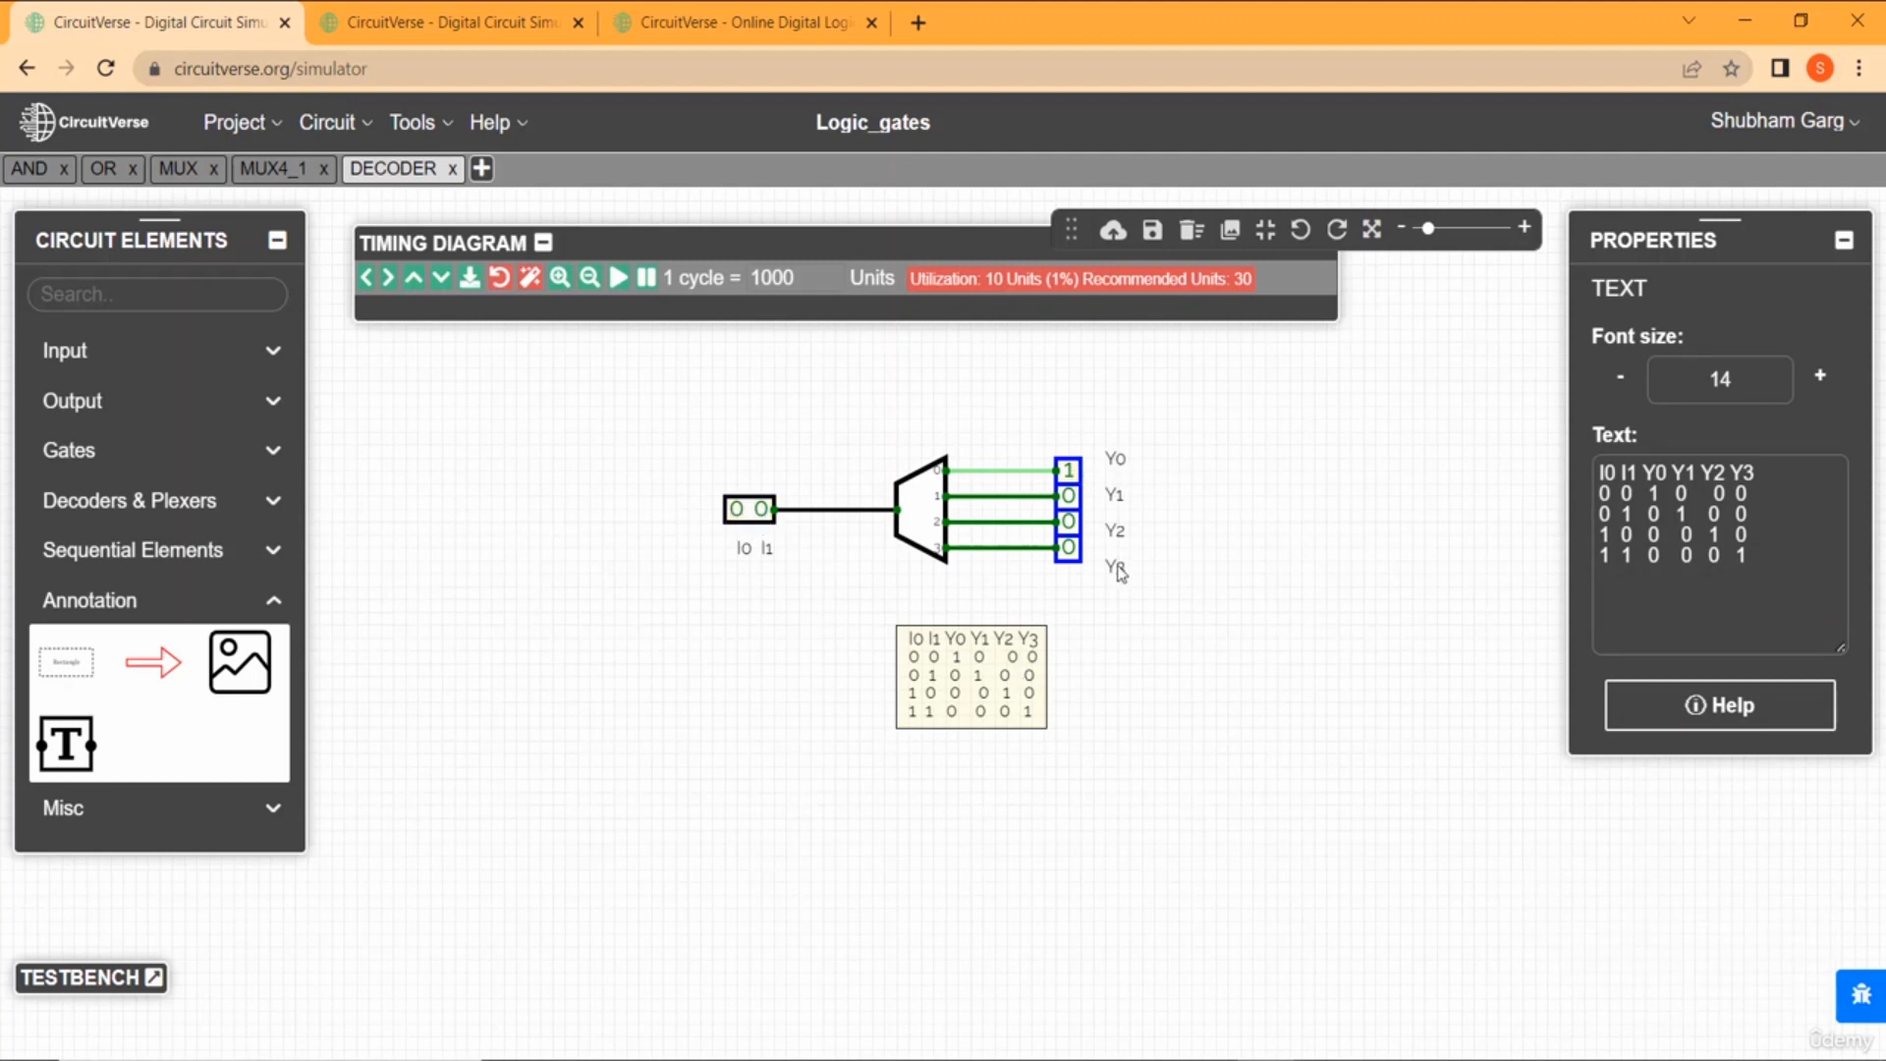
Test the decoder against its truth table by setting the two-bit input to 01, 11 and 10.
{"action": "left_click", "coordinate": [762, 508]}
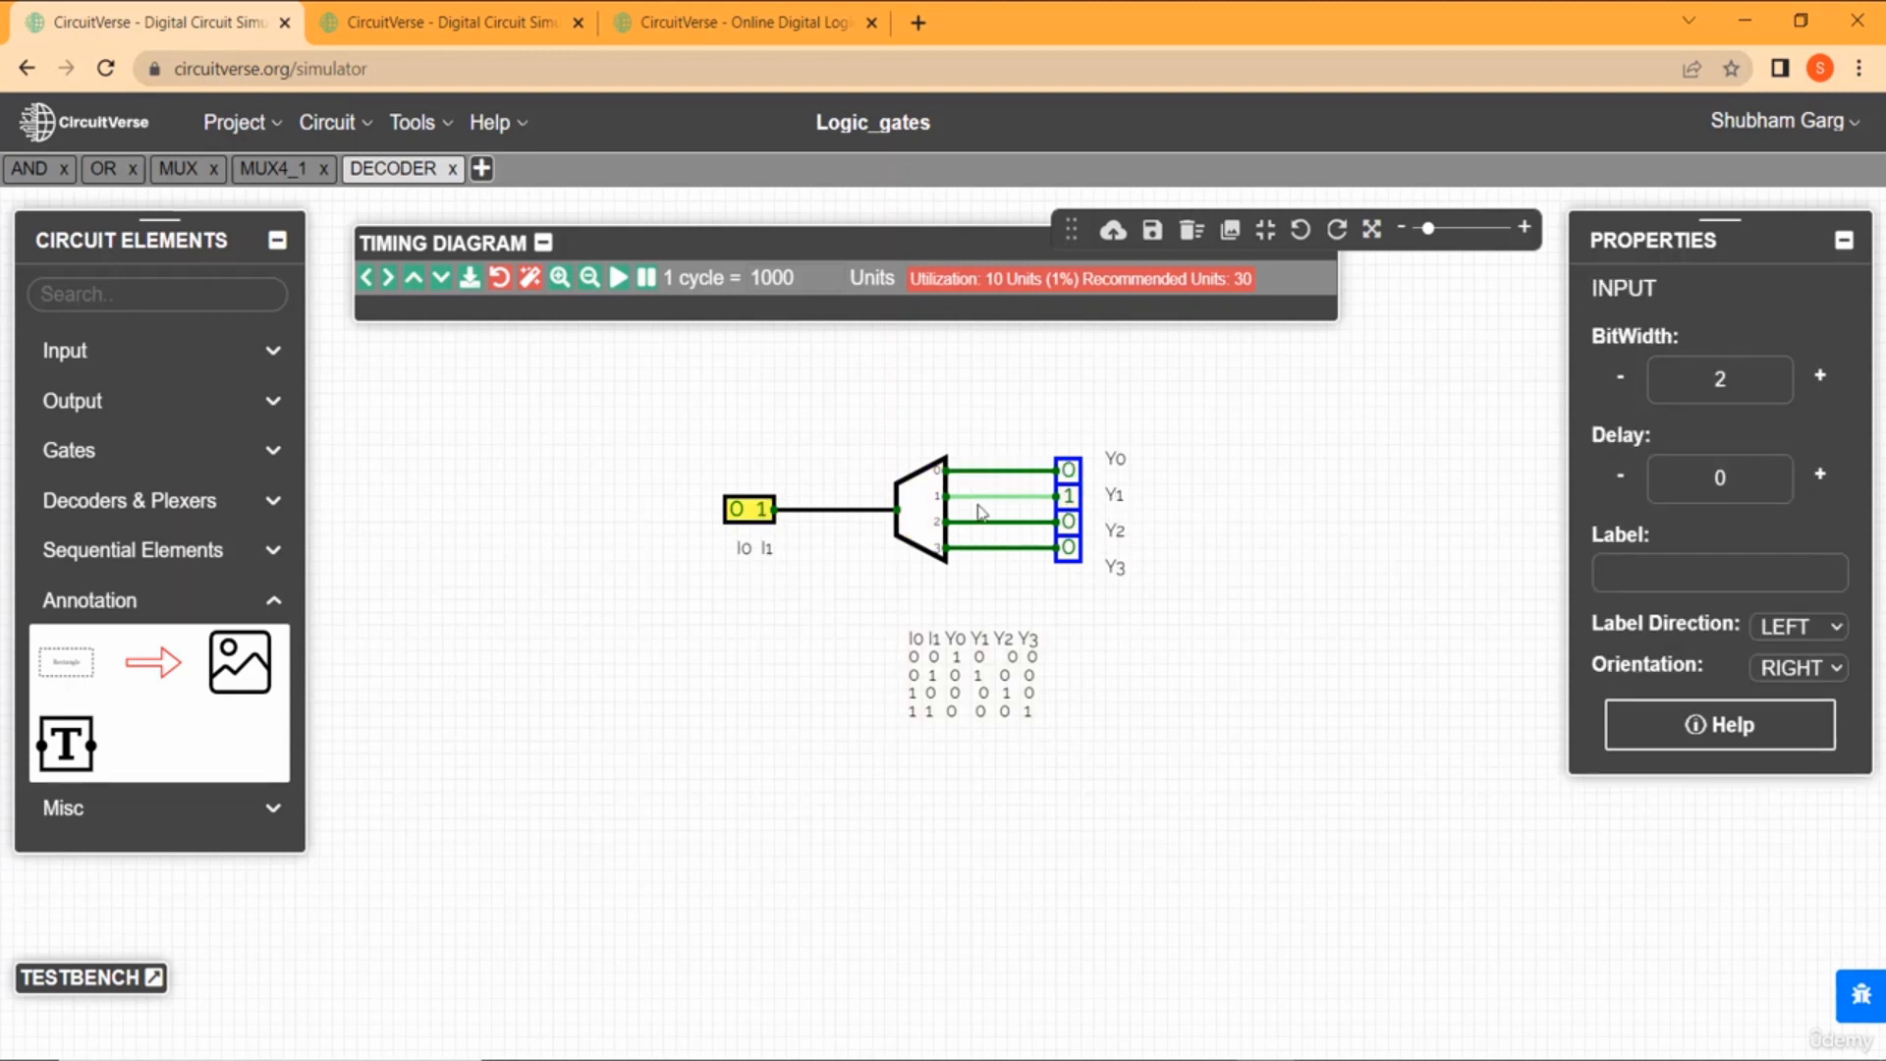
{"action": "left_click", "coordinate": [739, 510]}
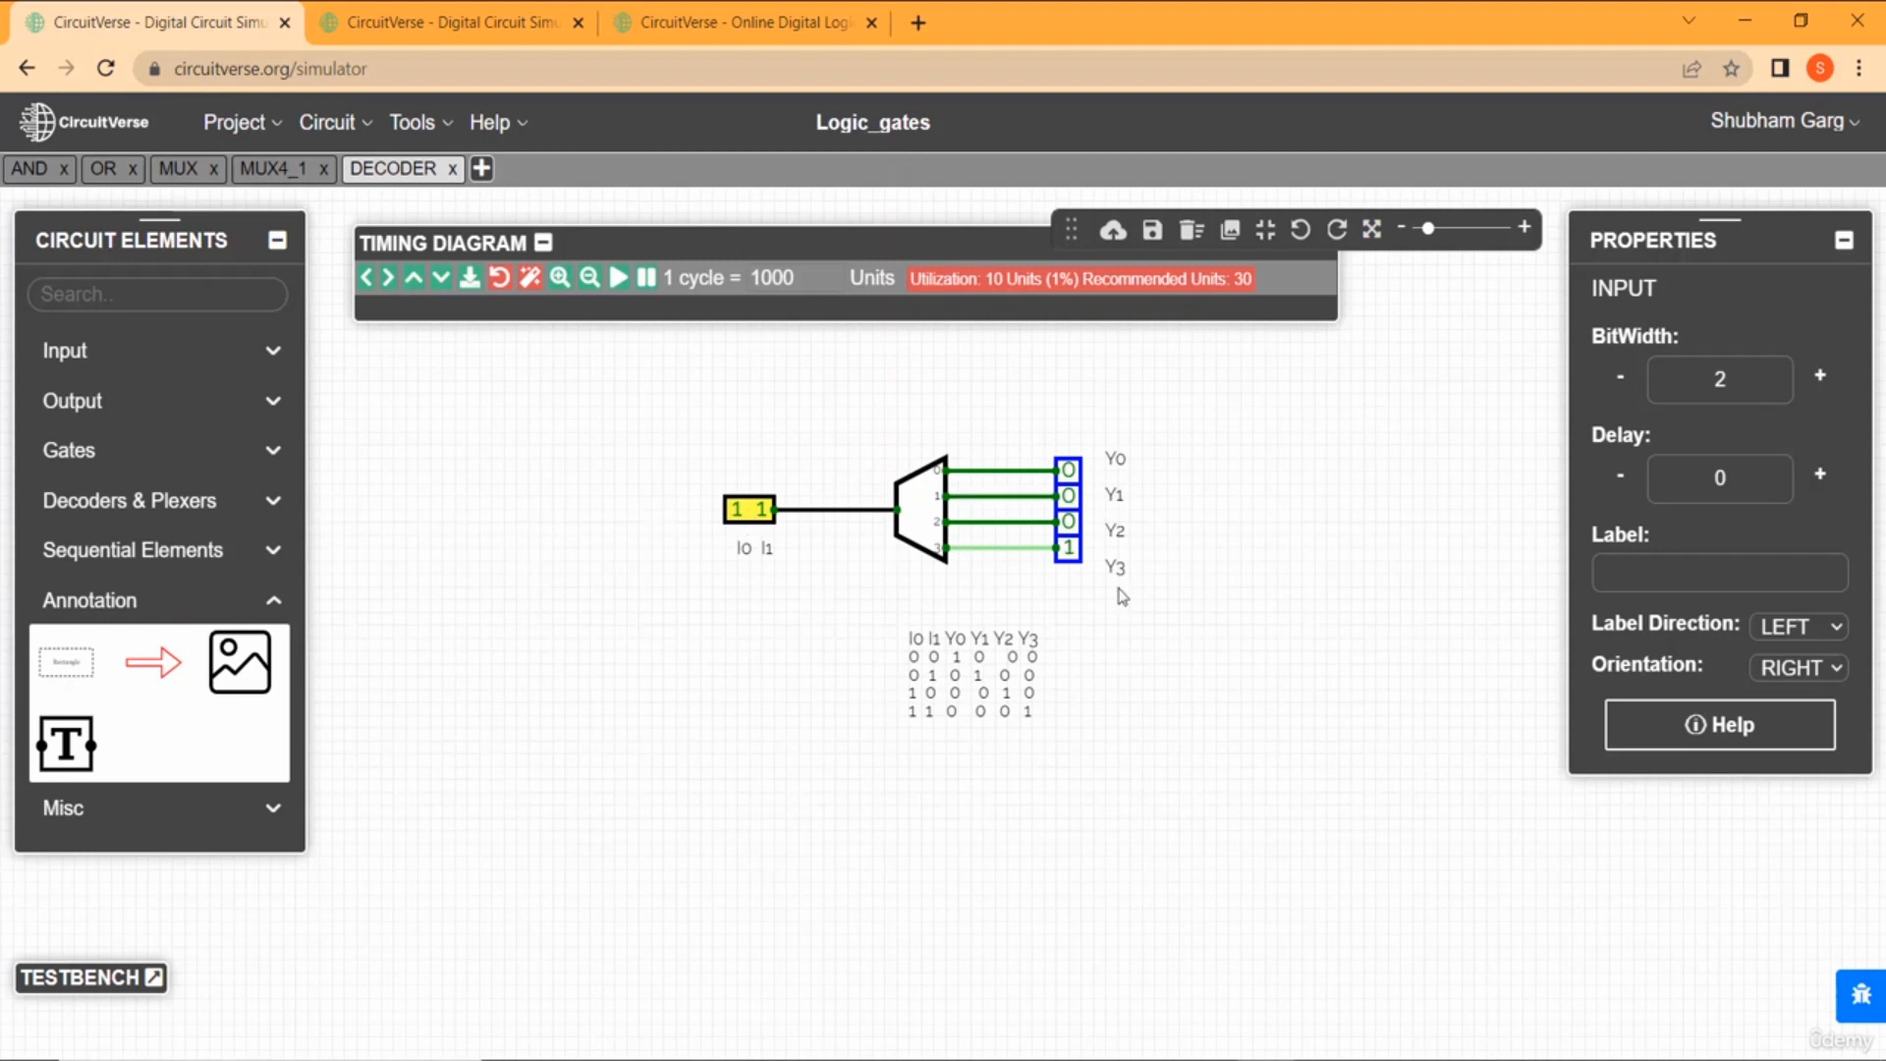
{"action": "left_click", "coordinate": [762, 511]}
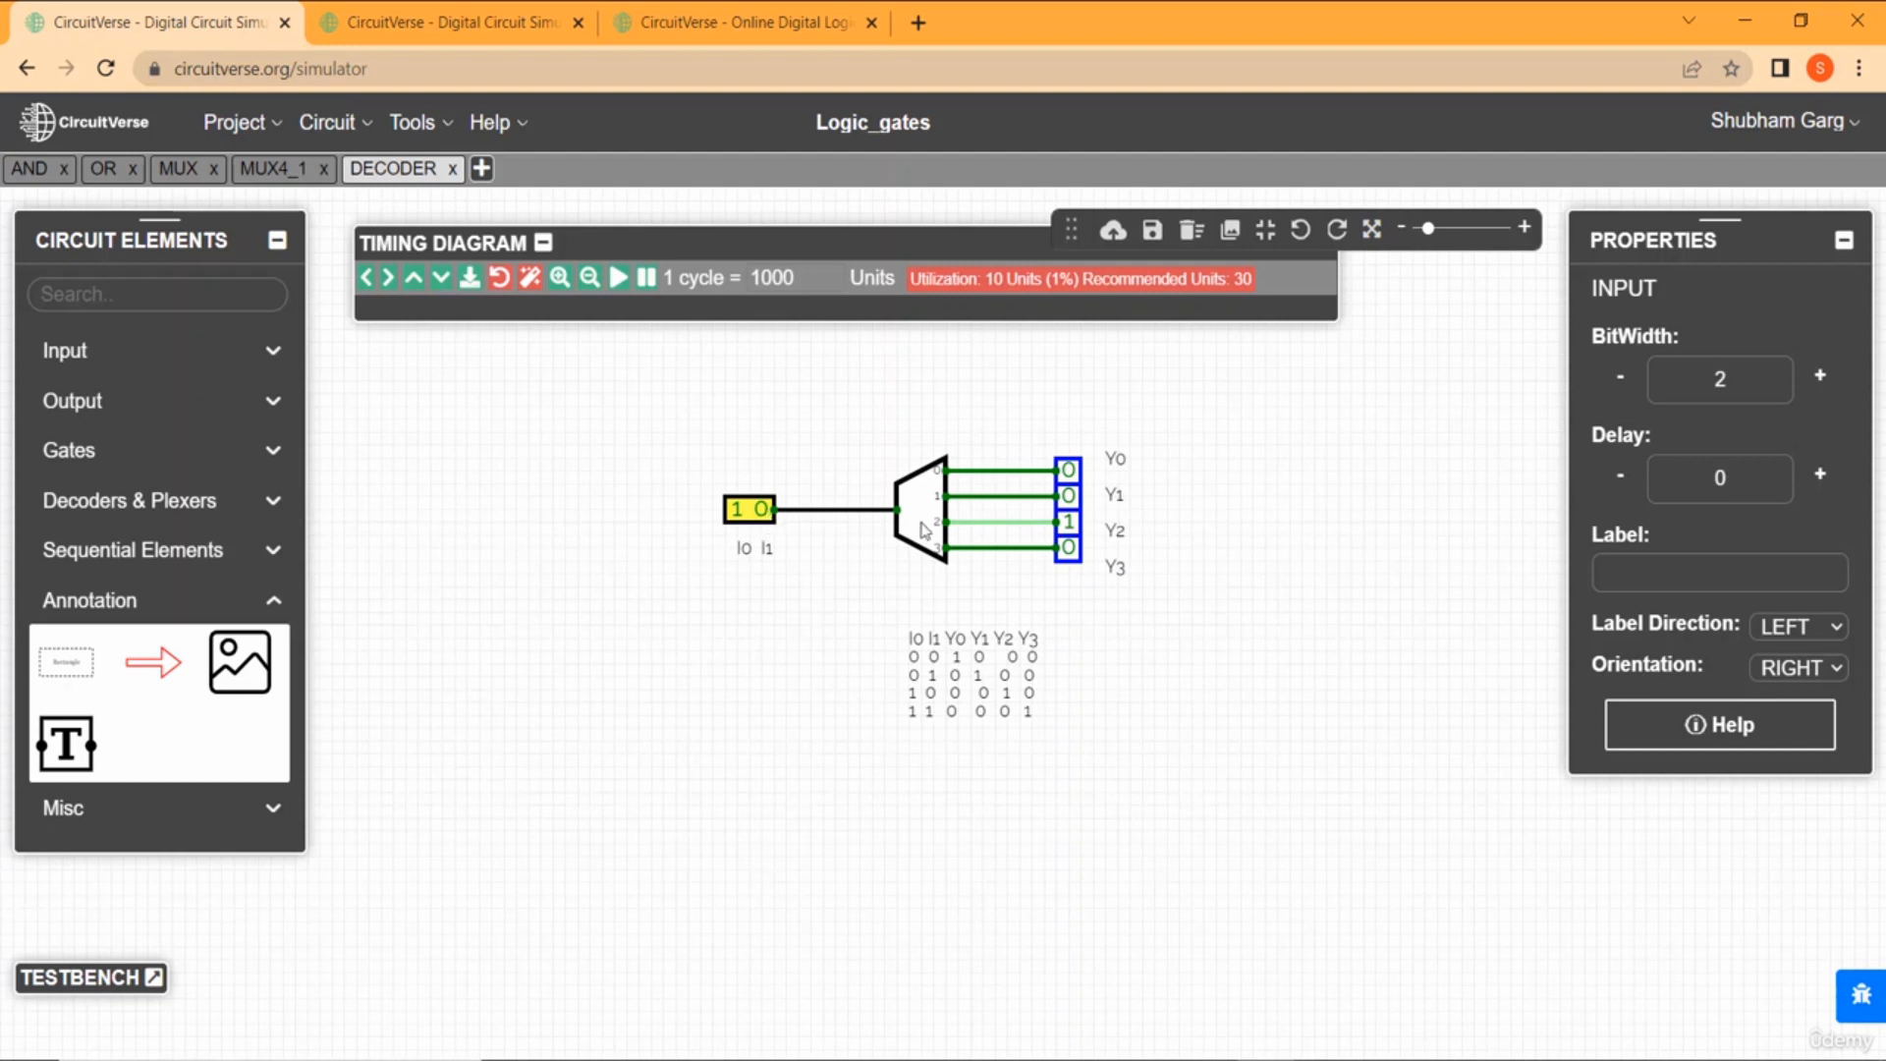
{"action": "left_click", "coordinate": [1206, 535]}
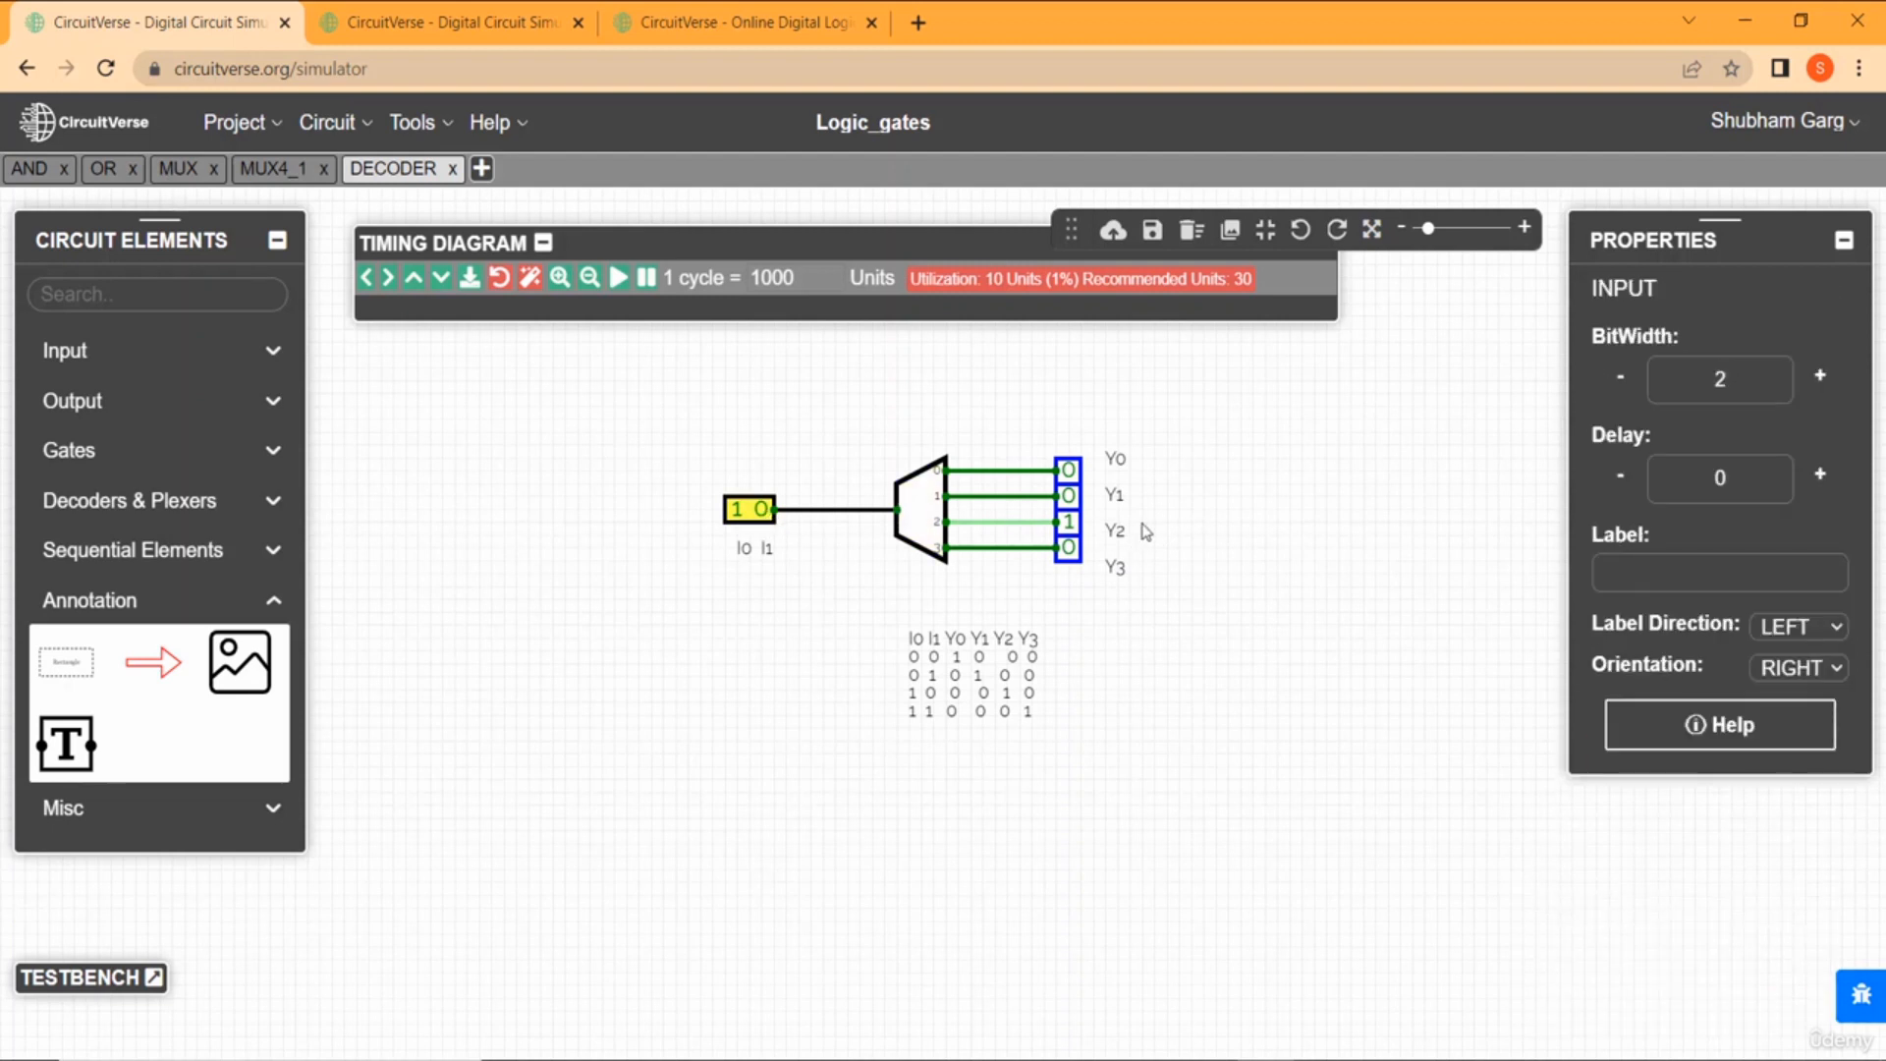
{"action": "left_click", "coordinate": [1206, 535]}
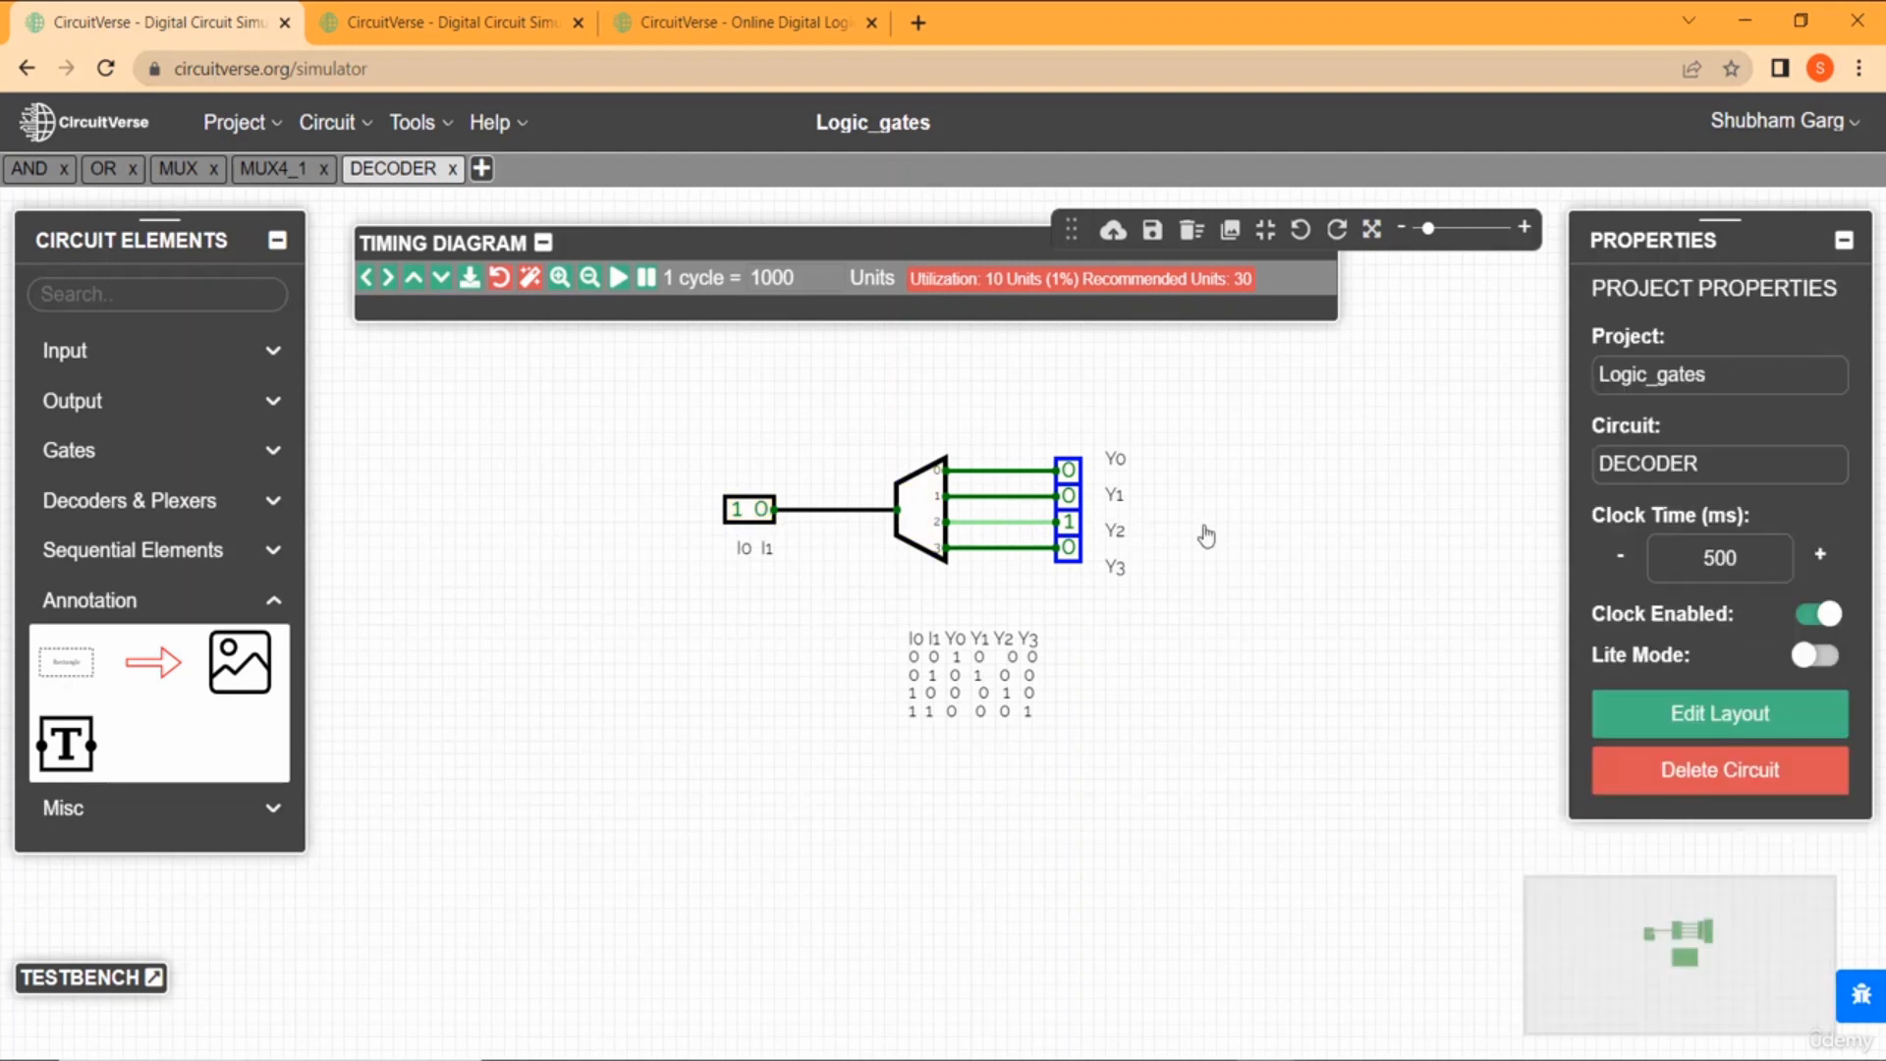
{"action": "left_click", "coordinate": [920, 509]}
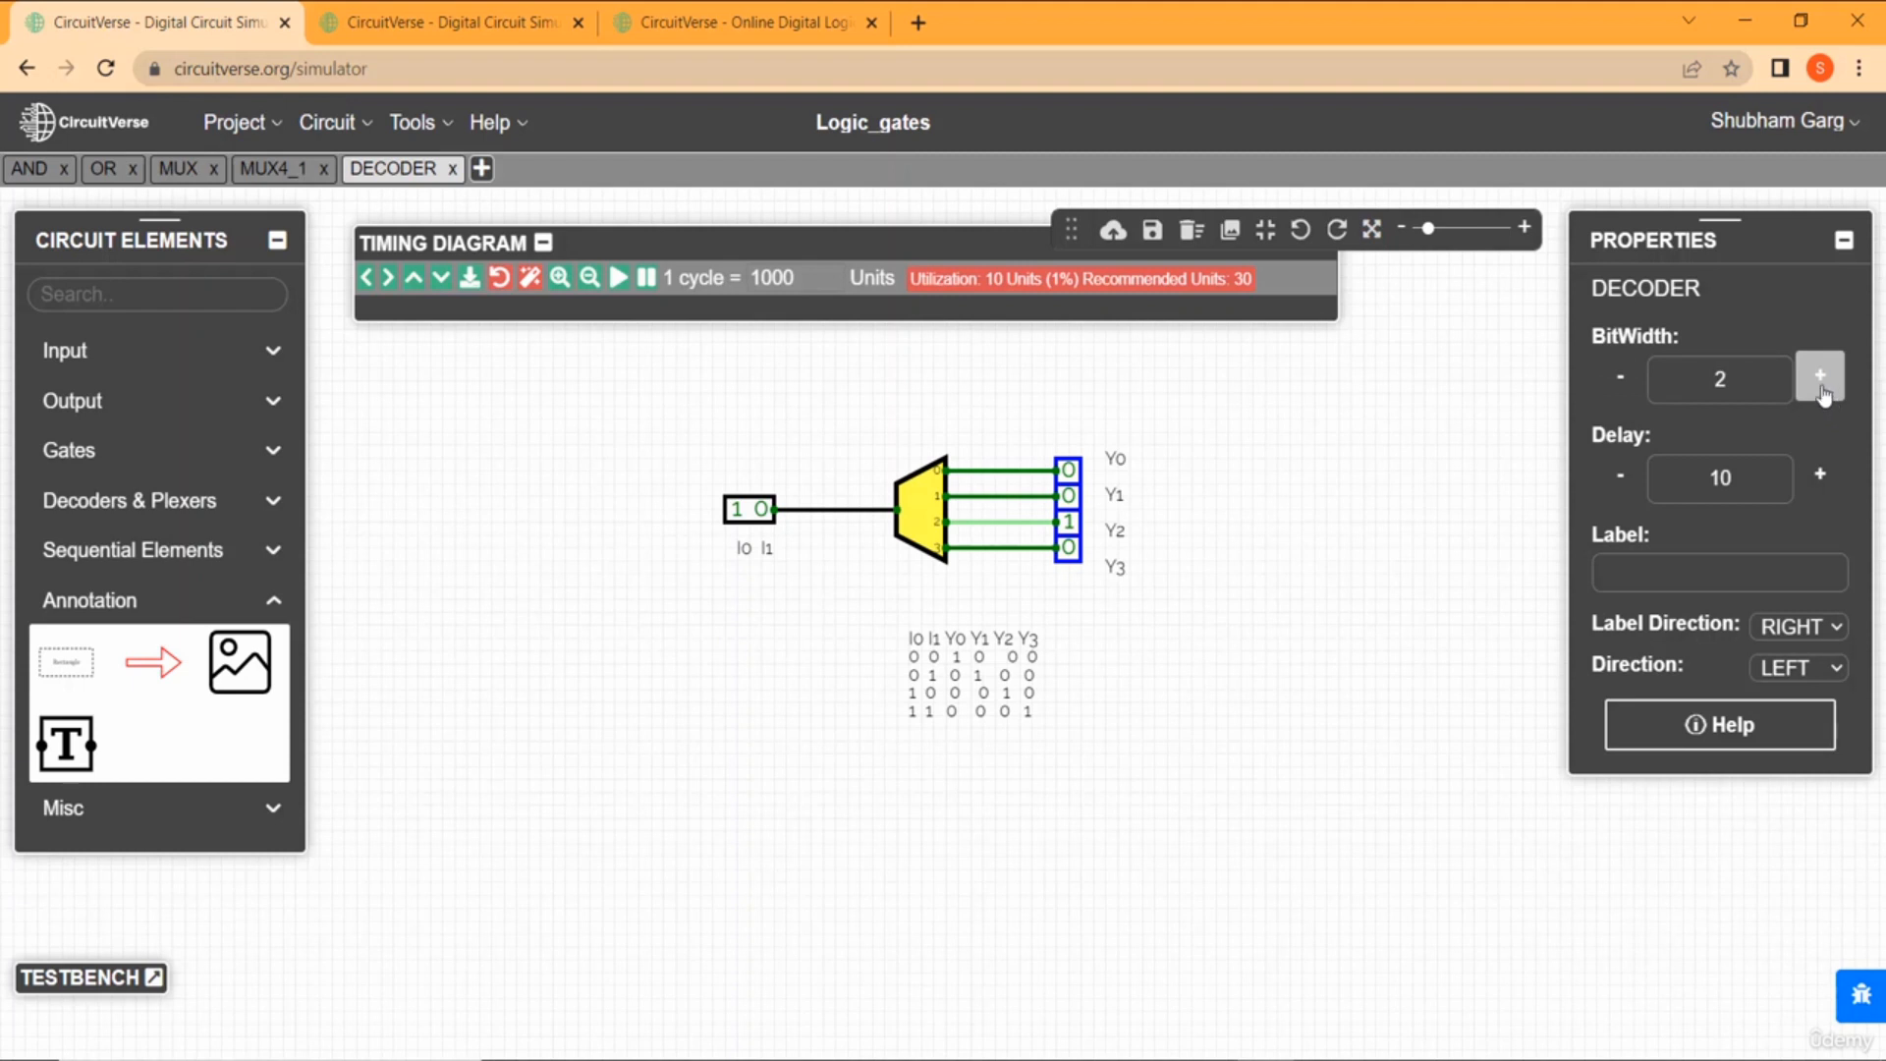
{"action": "left_click", "coordinate": [1202, 701]}
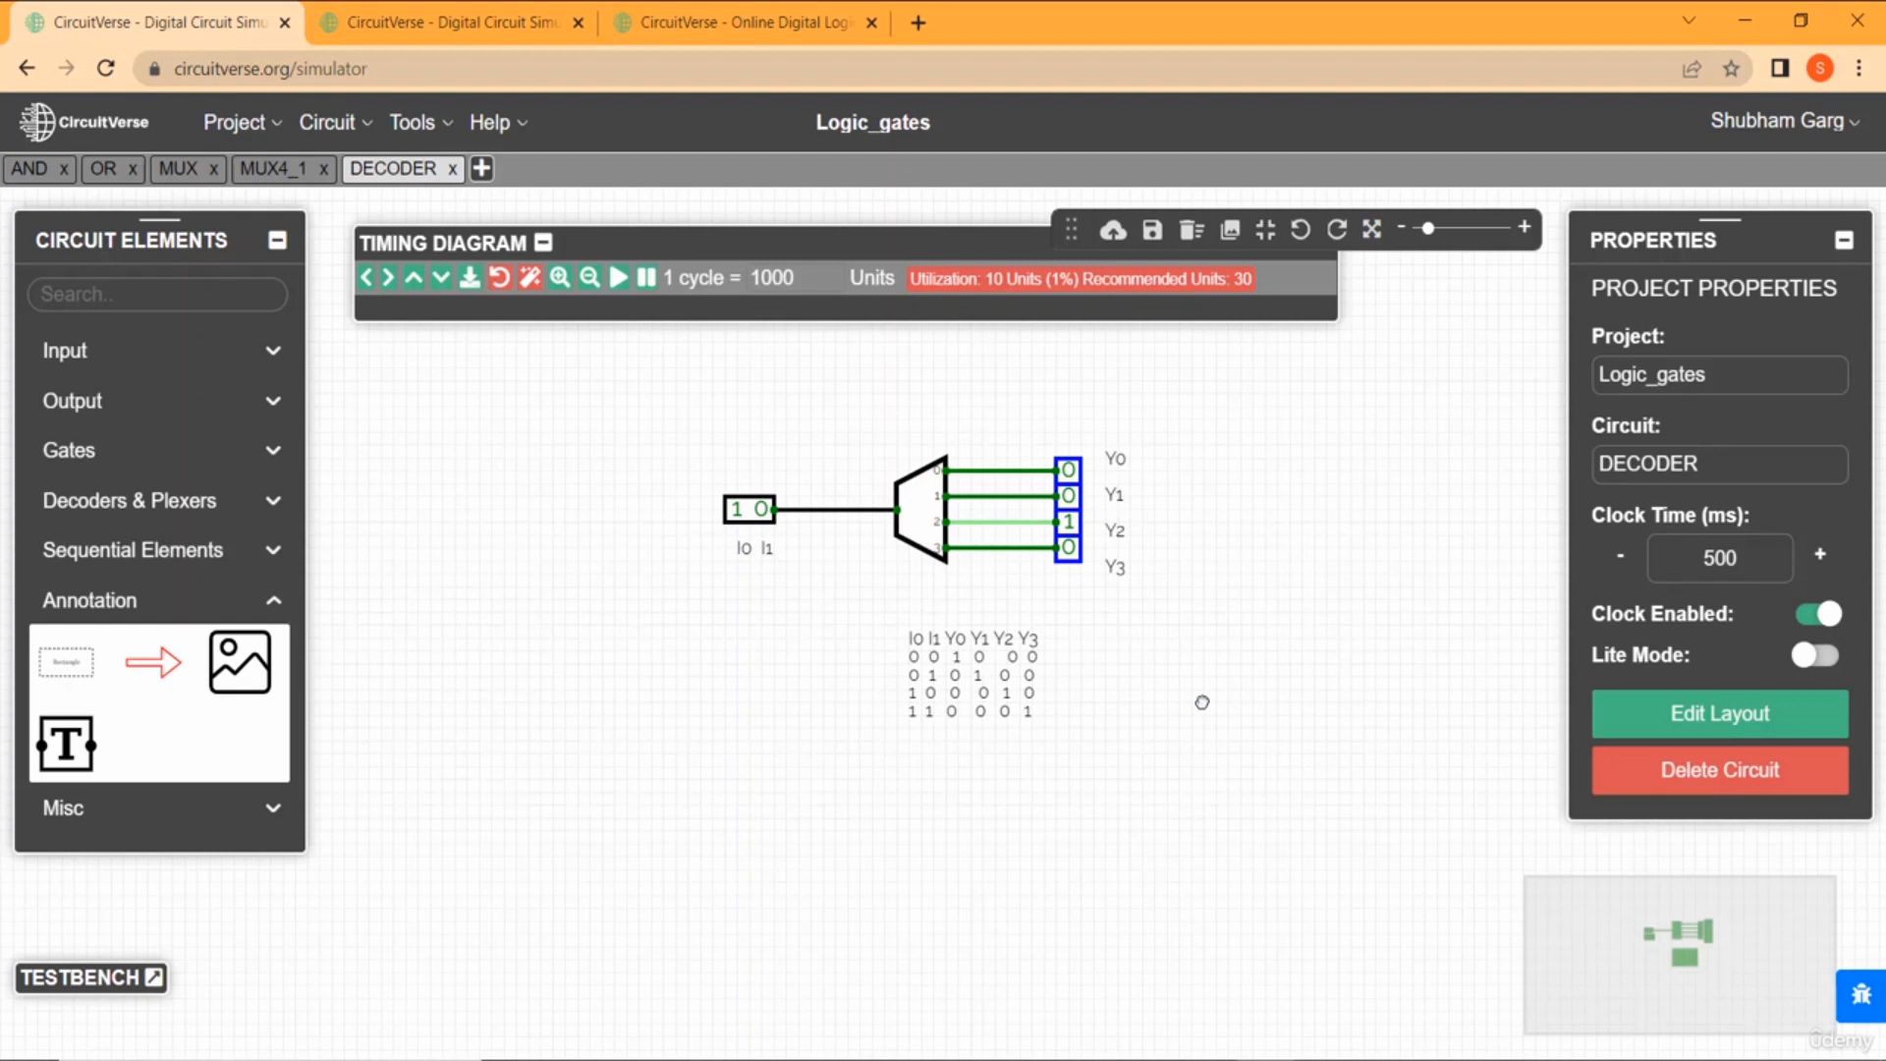
{"action": "left_click", "coordinate": [212, 509]}
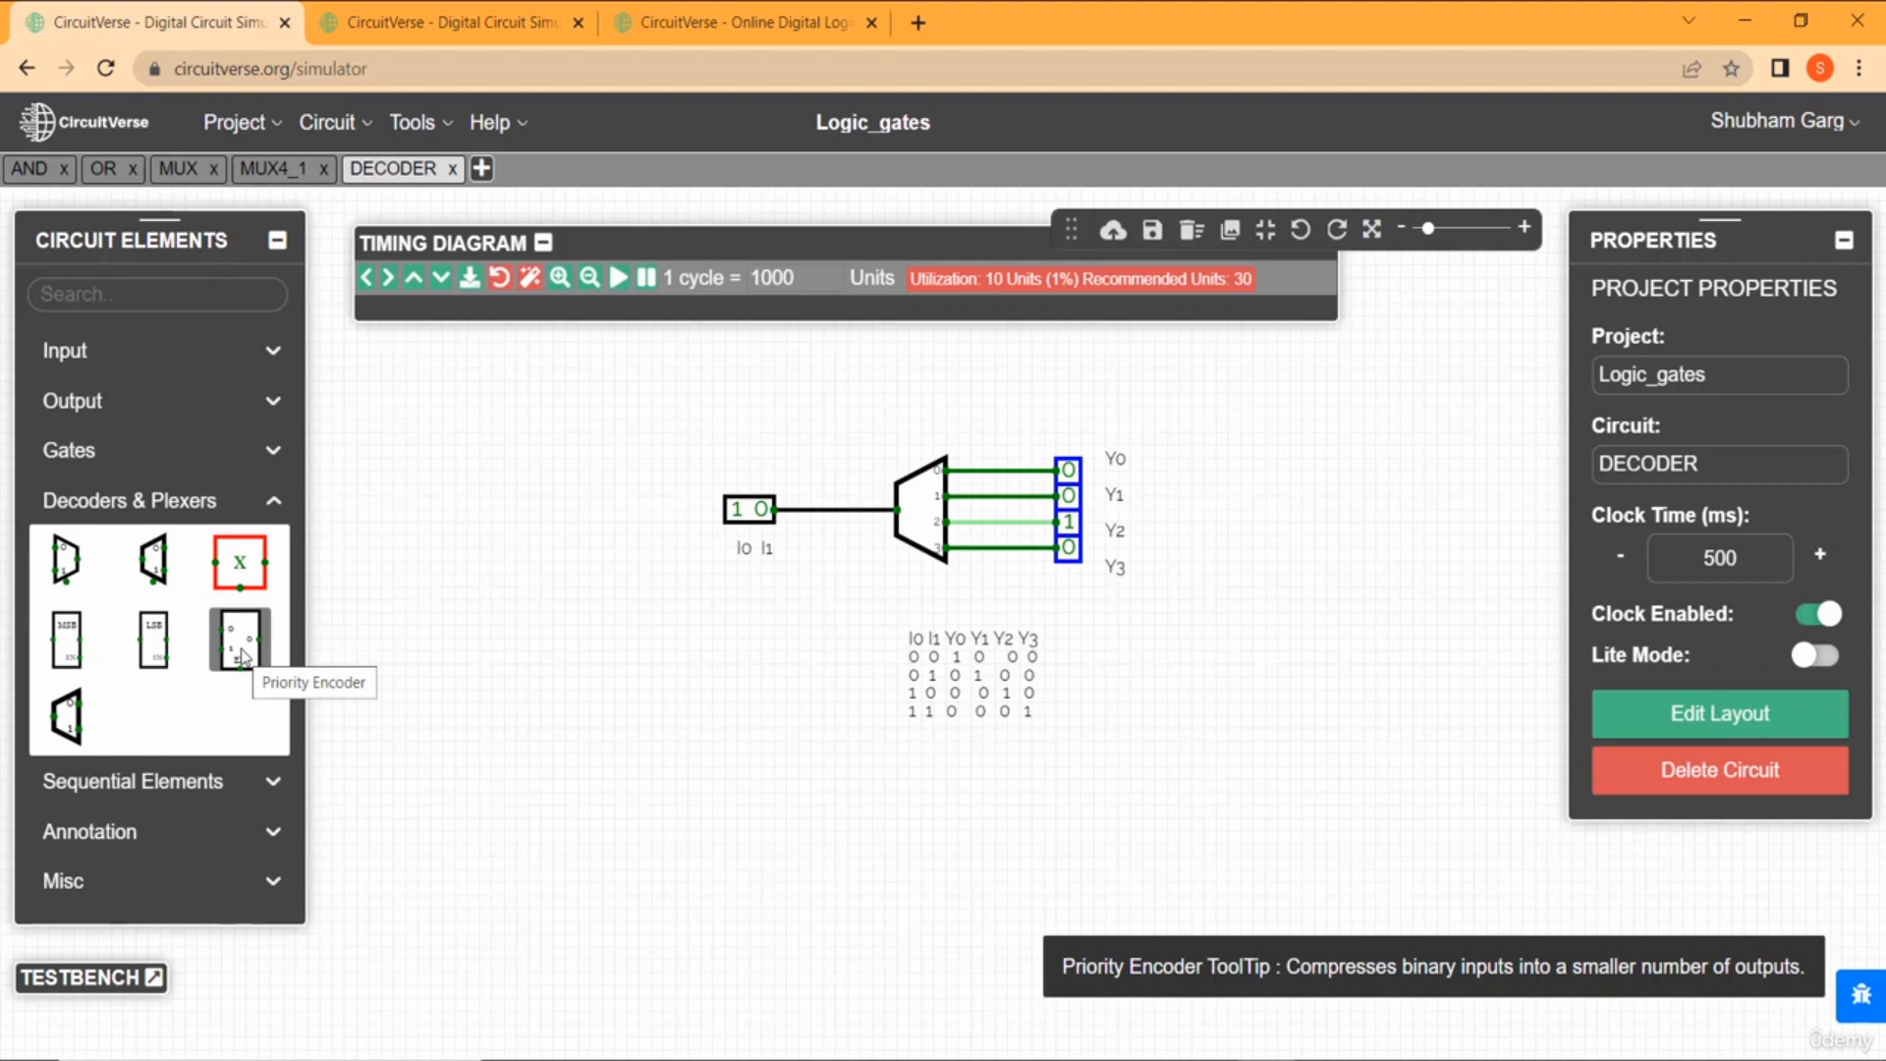
Create a new circuit named HALF_aDDER in the project.
{"action": "left_click", "coordinate": [480, 171]}
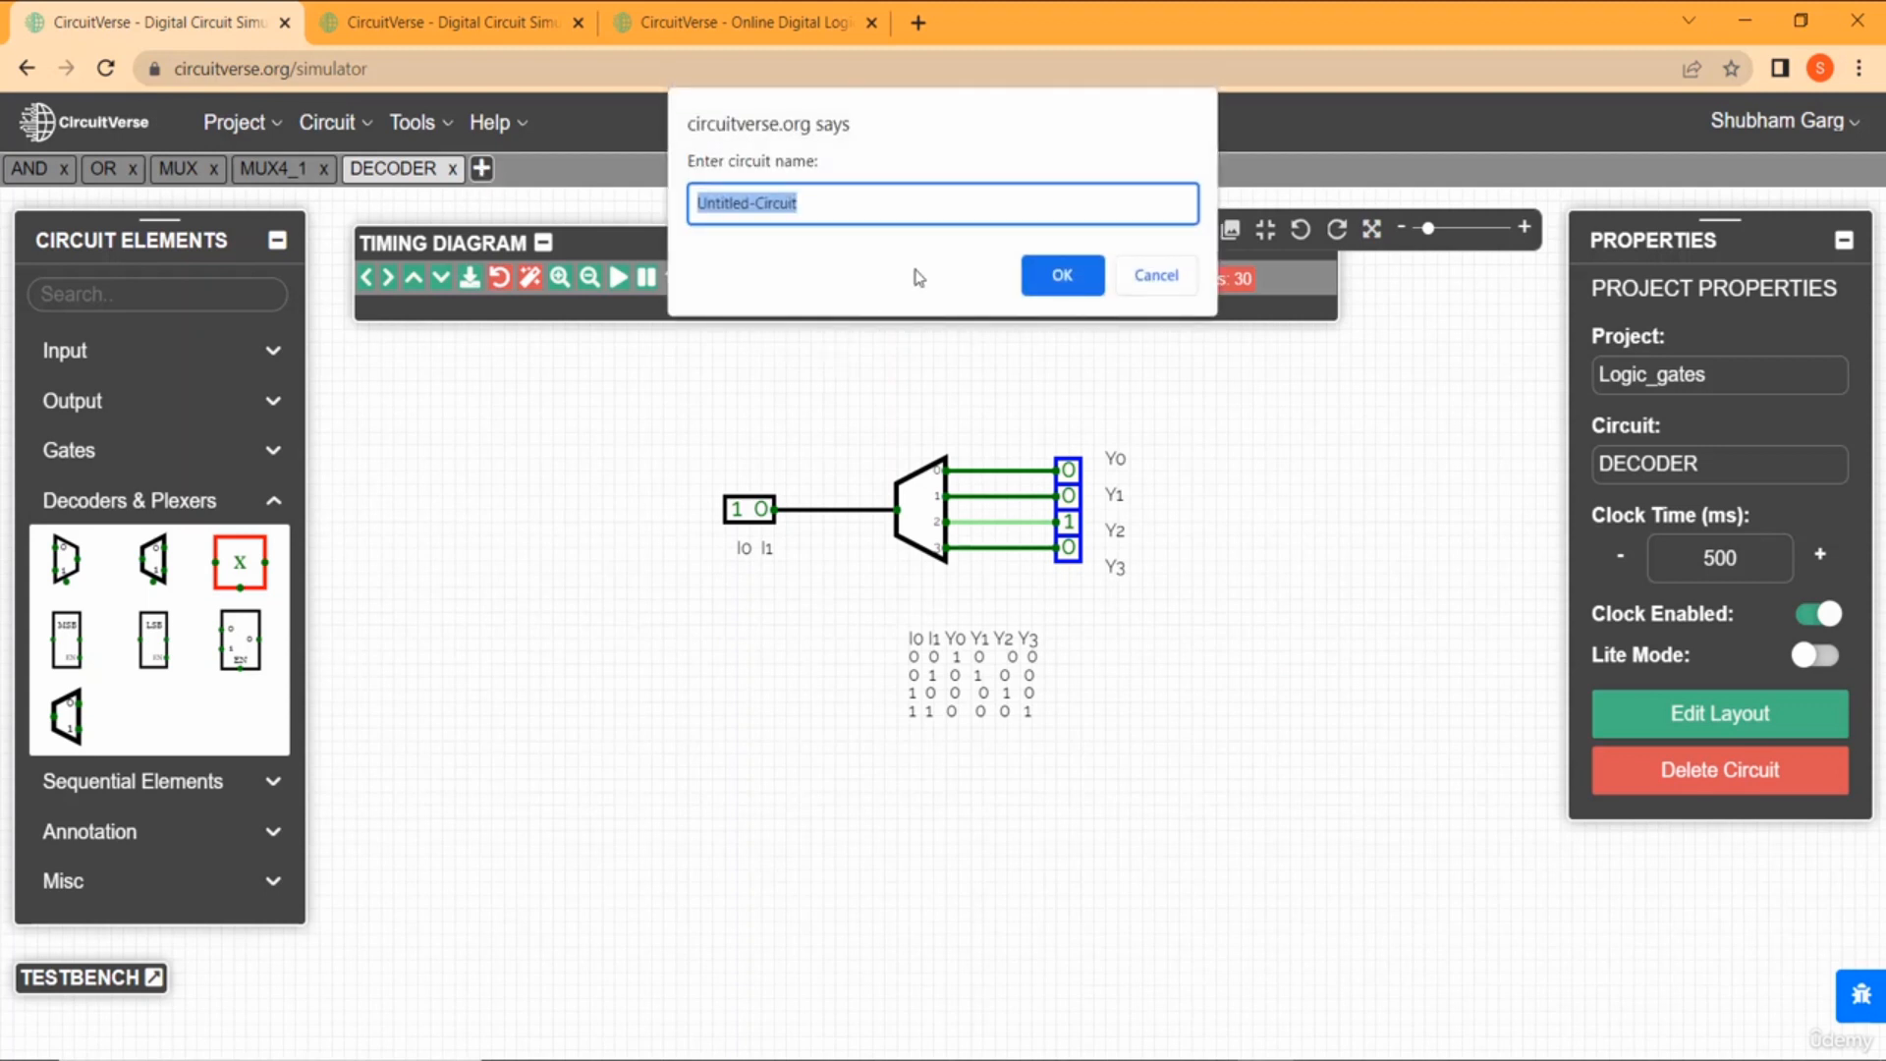
{"action": "type", "text": "HAL"}
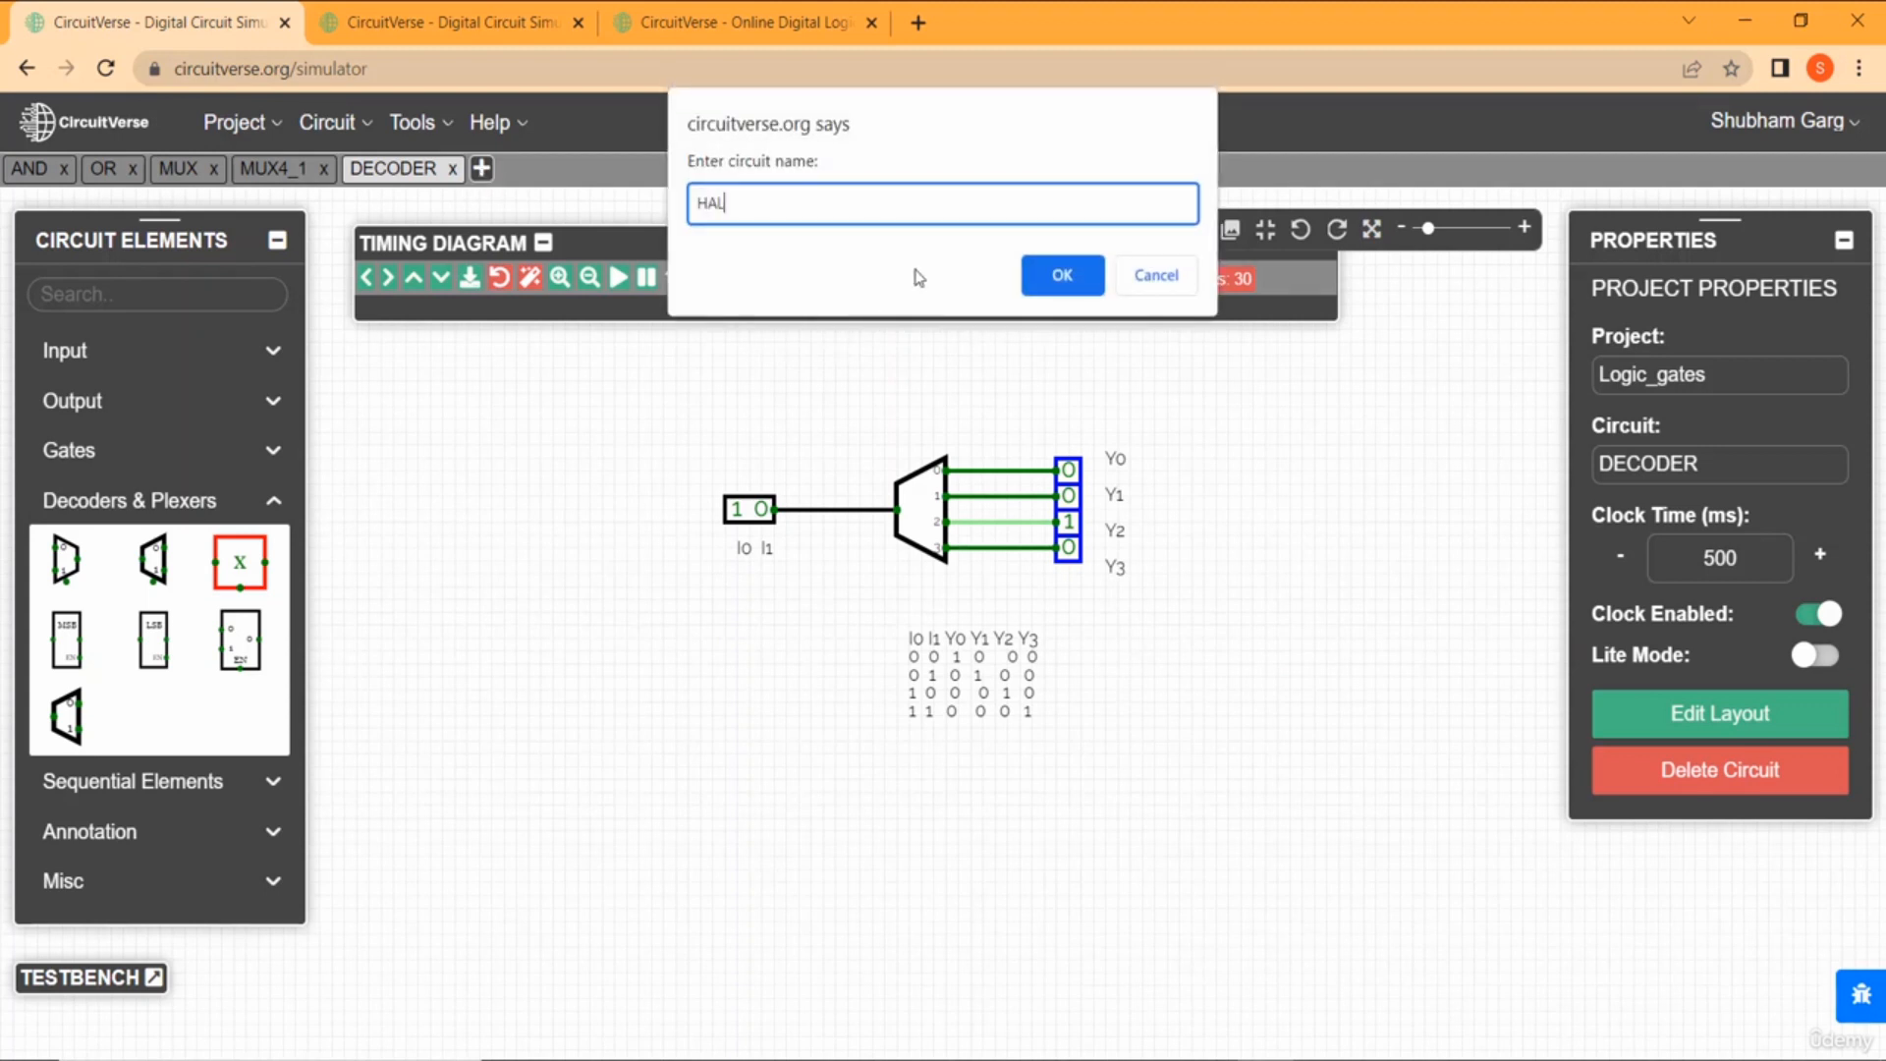
{"action": "type", "text": "F_aDDER"}
{"action": "key", "text": "Return"}
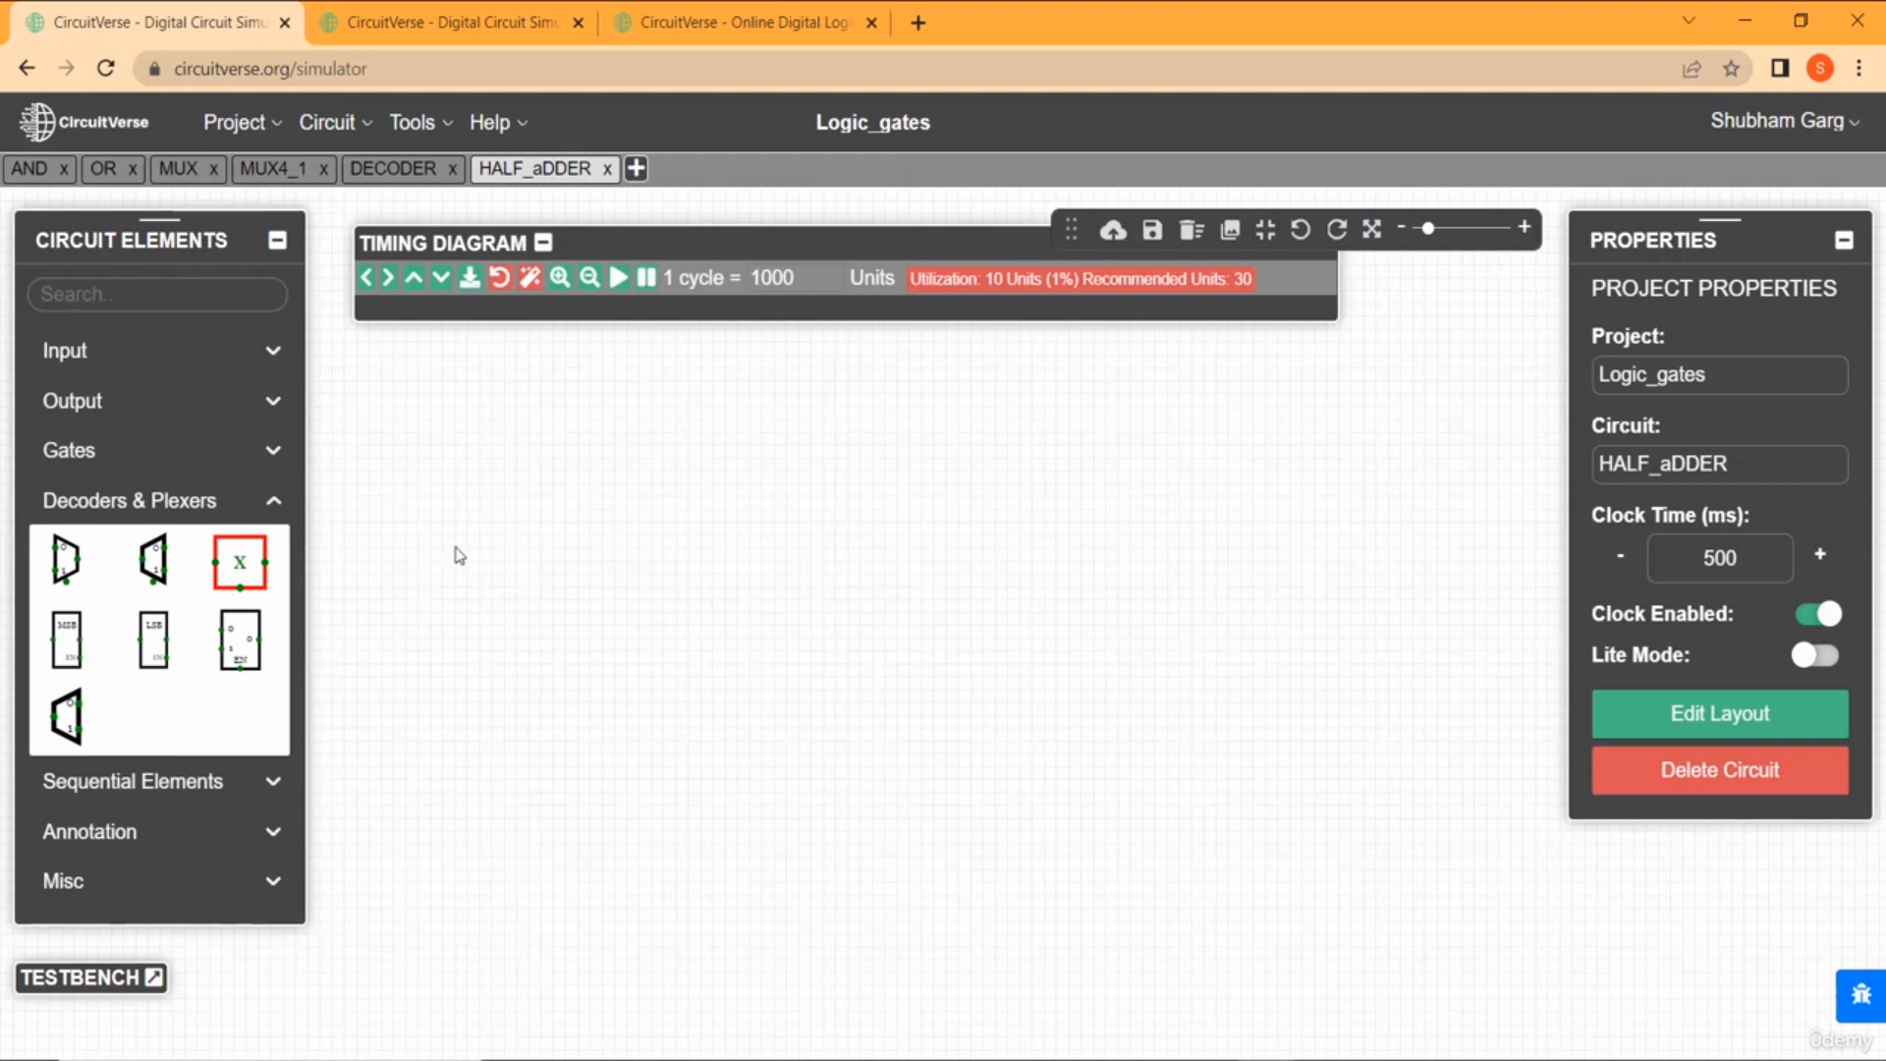
Place an XOR gate on the empty canvas and an AND gate directly below it.
{"action": "left_click", "coordinate": [251, 447]}
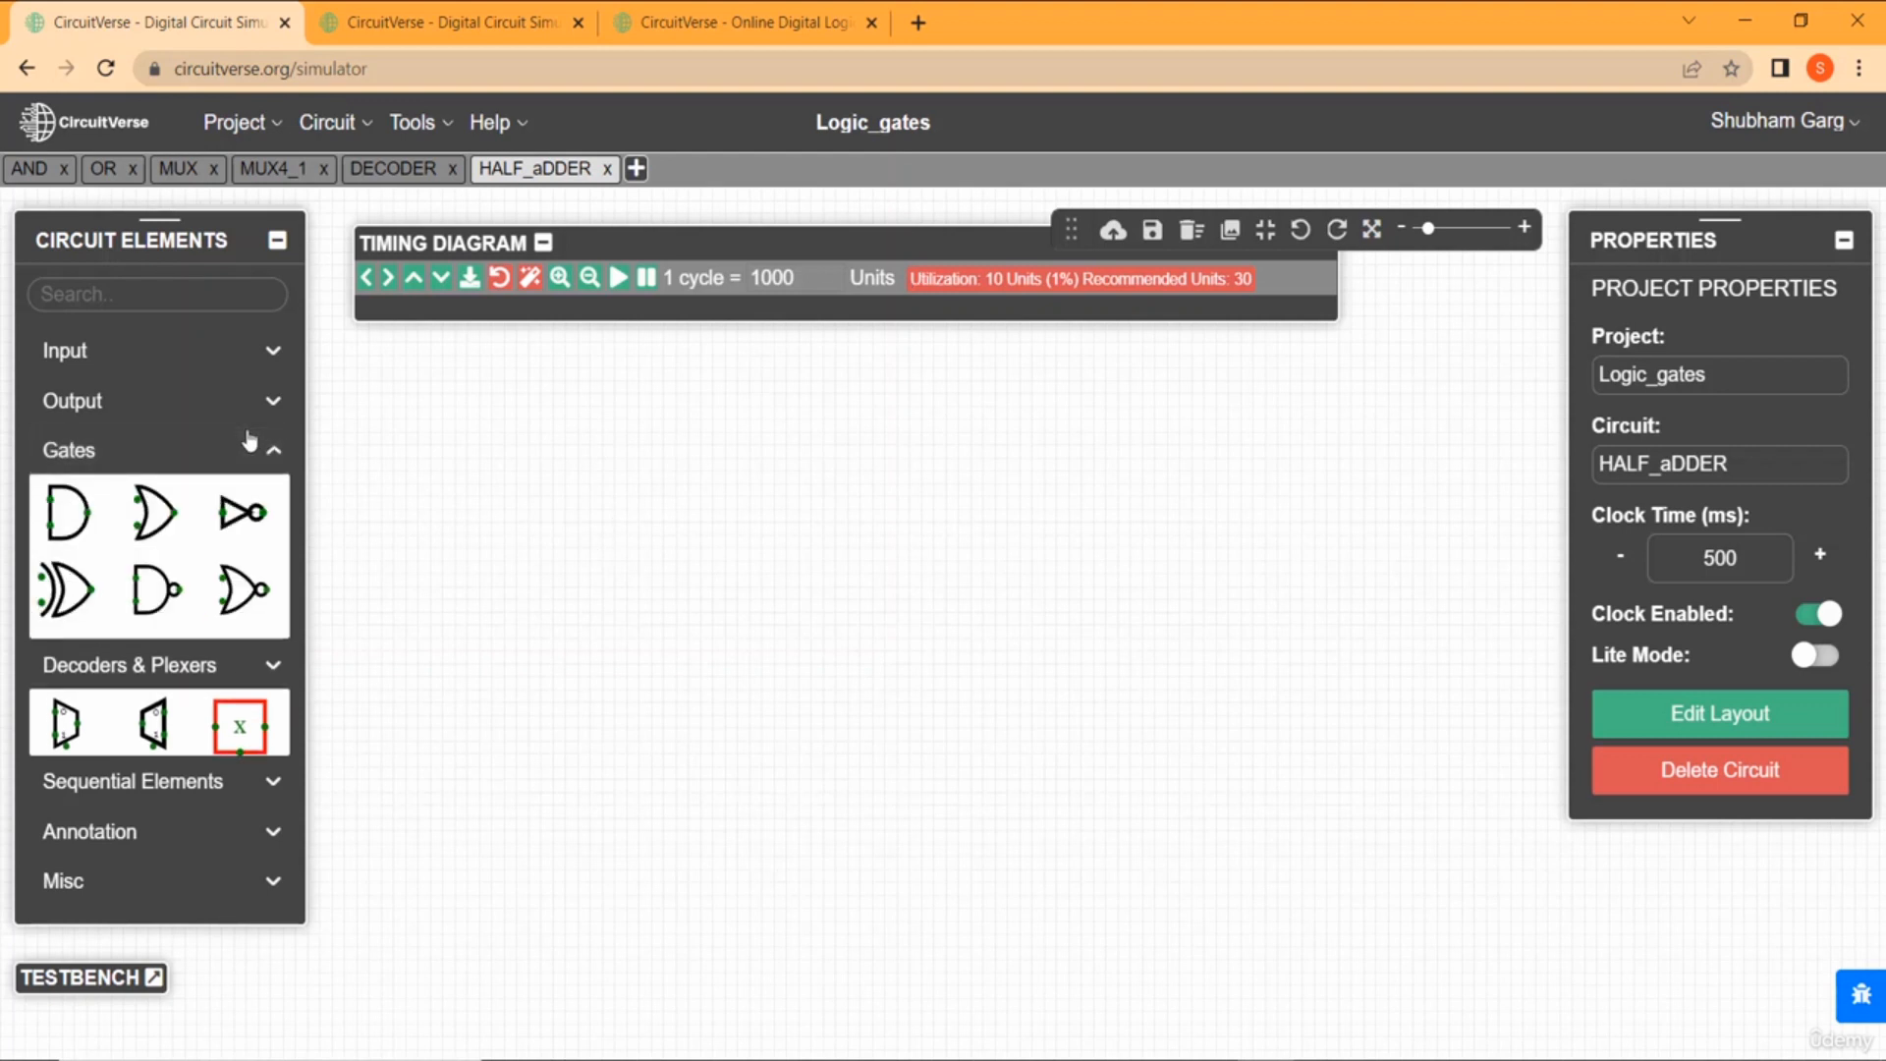
{"action": "left_click", "coordinate": [65, 589]}
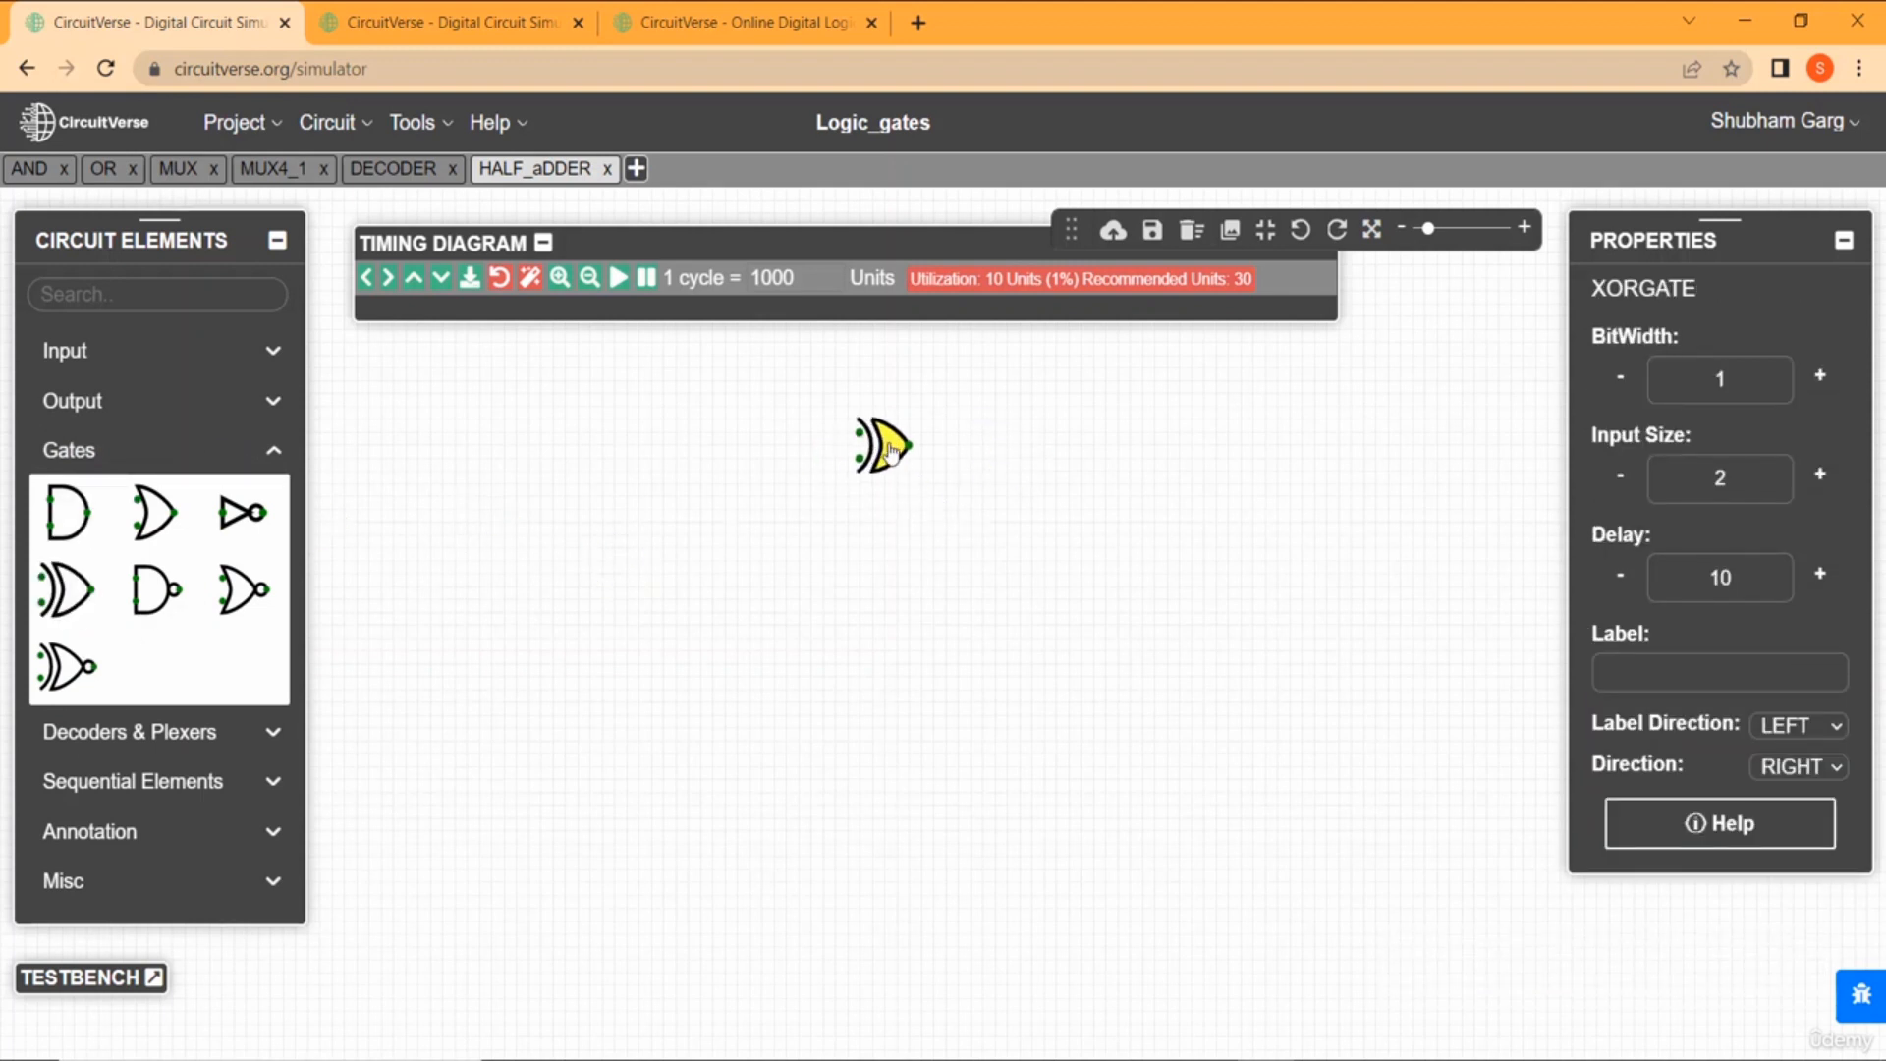
{"action": "left_click", "coordinate": [889, 452]}
{"action": "left_click", "coordinate": [67, 512]}
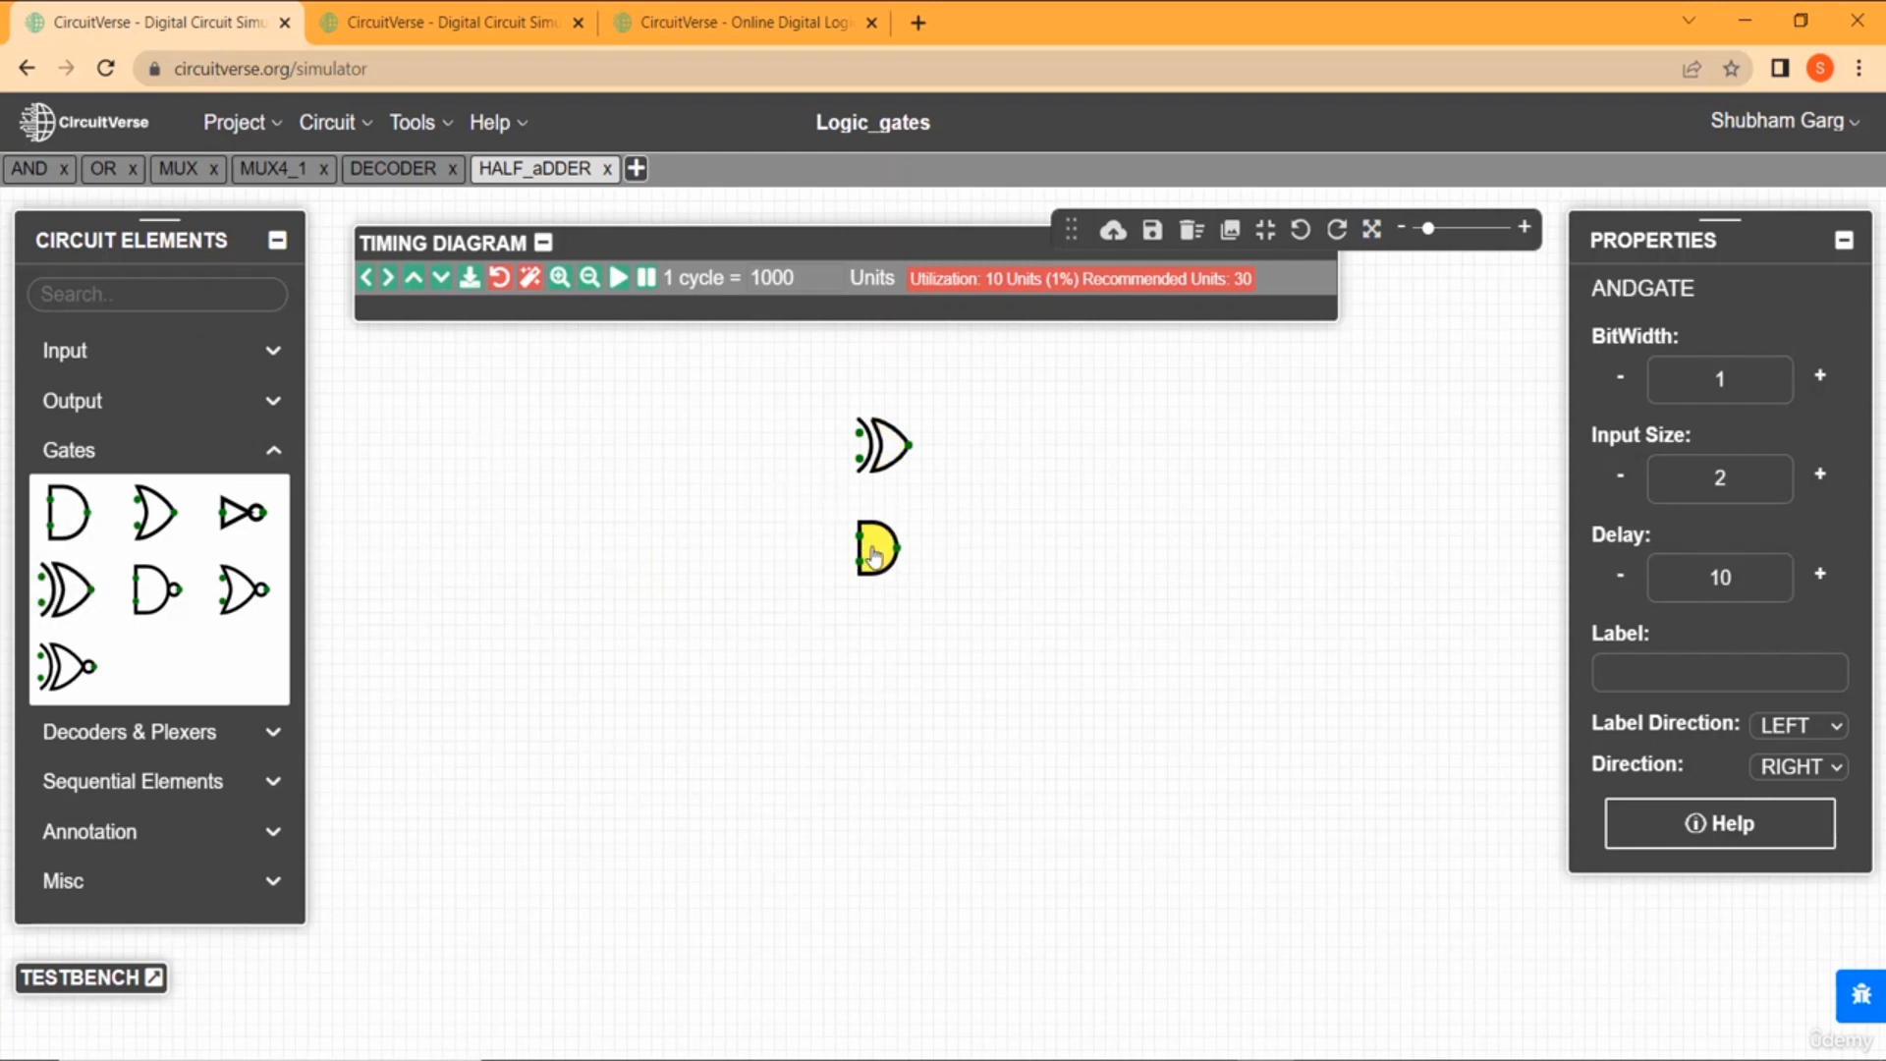
{"action": "left_click", "coordinate": [882, 570]}
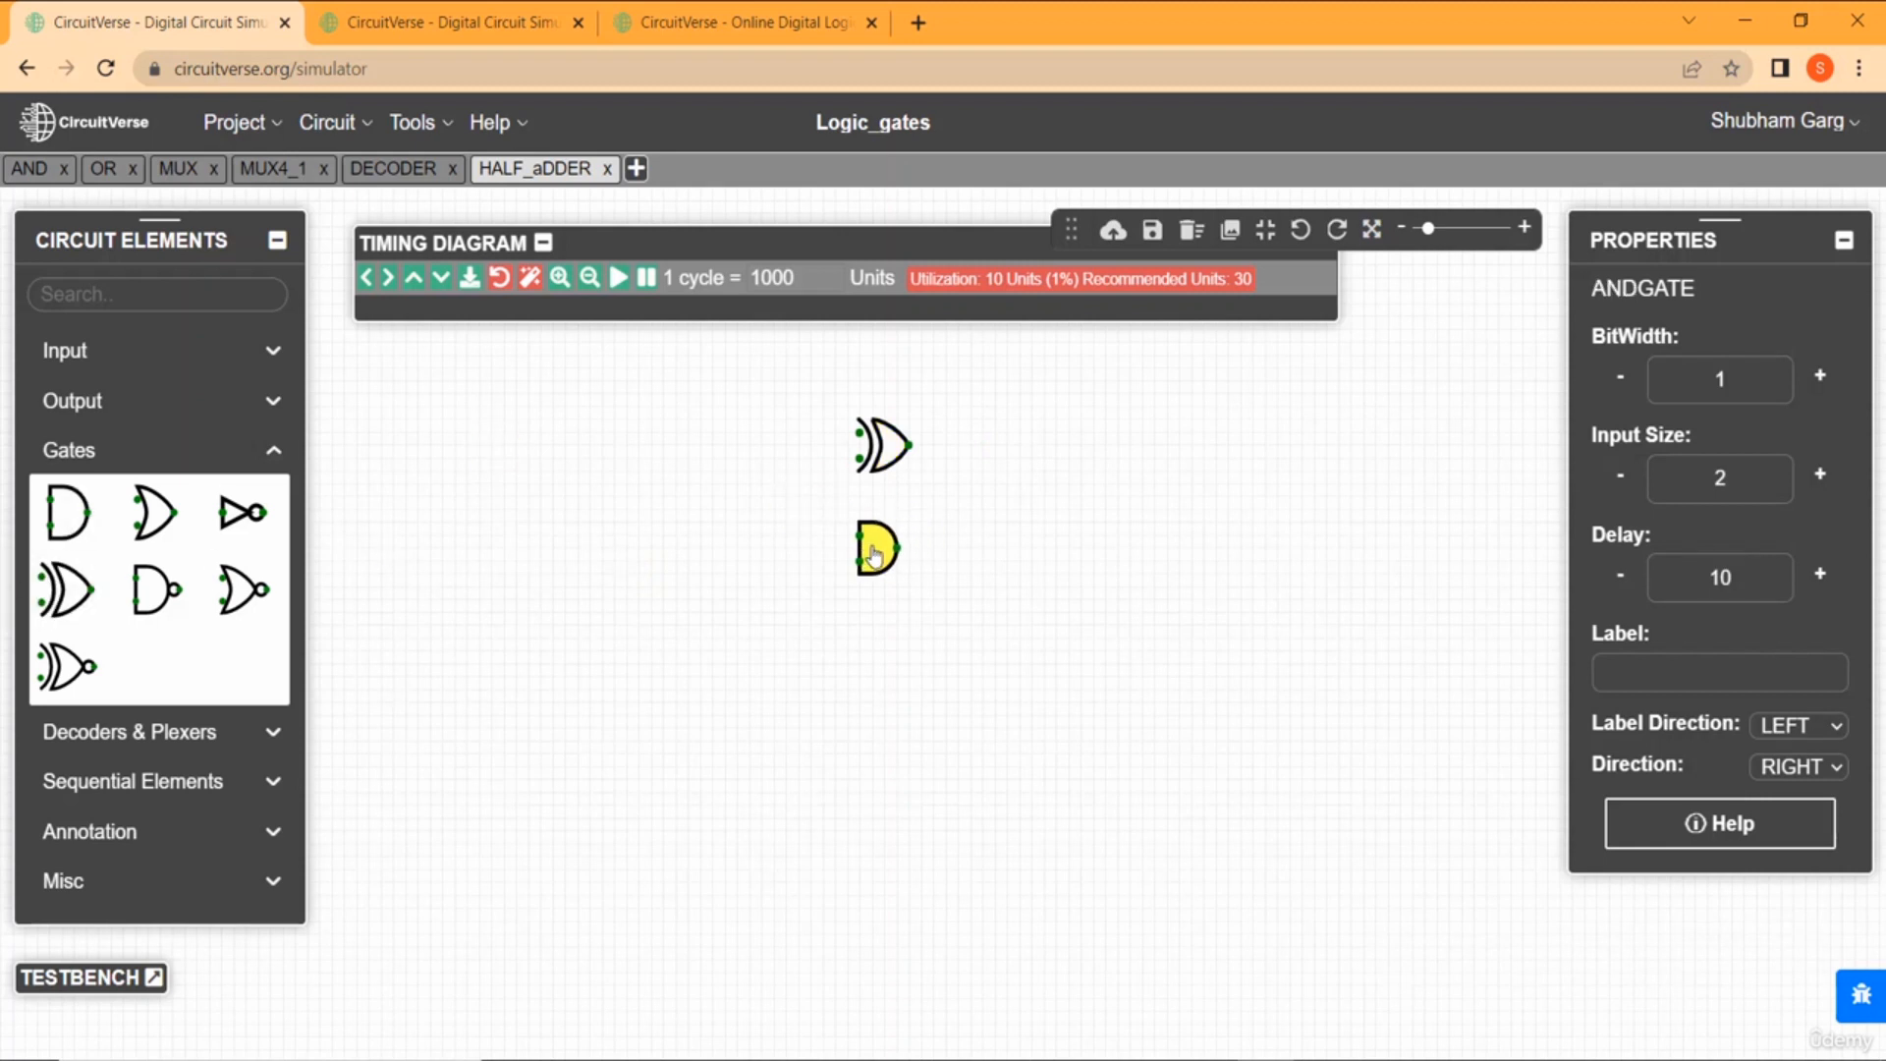
Add a one-bit input to the left of the XOR gate and wire it to the gate's upper input.
{"action": "left_click", "coordinate": [153, 358]}
{"action": "left_click", "coordinate": [66, 412]}
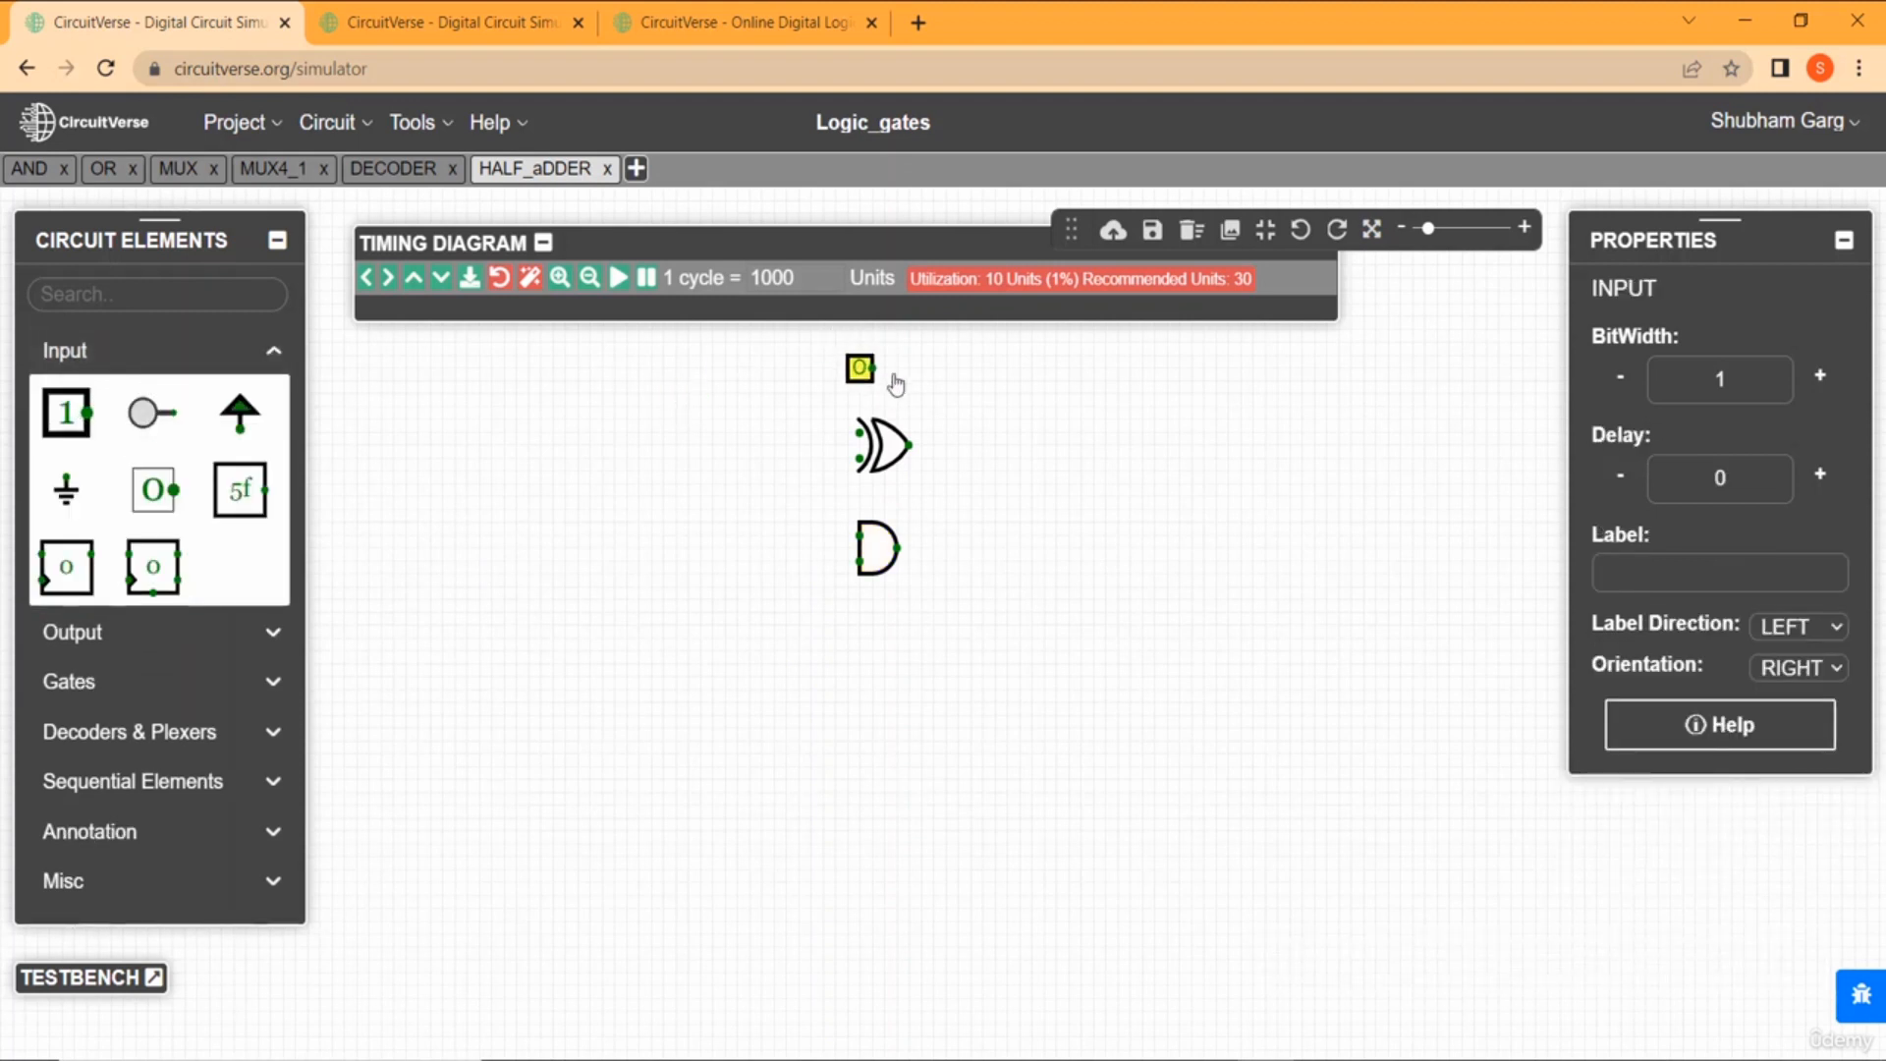
{"action": "left_click", "coordinate": [853, 439]}
{"action": "left_click_drag", "start_coordinate": [854, 439], "coordinate": [644, 438]}
{"action": "left_click", "coordinate": [645, 438]}
Add a second input wired to the XOR gate's lower input, and branch both input lines to the AND gate's inputs.
{"action": "left_click", "coordinate": [66, 412]}
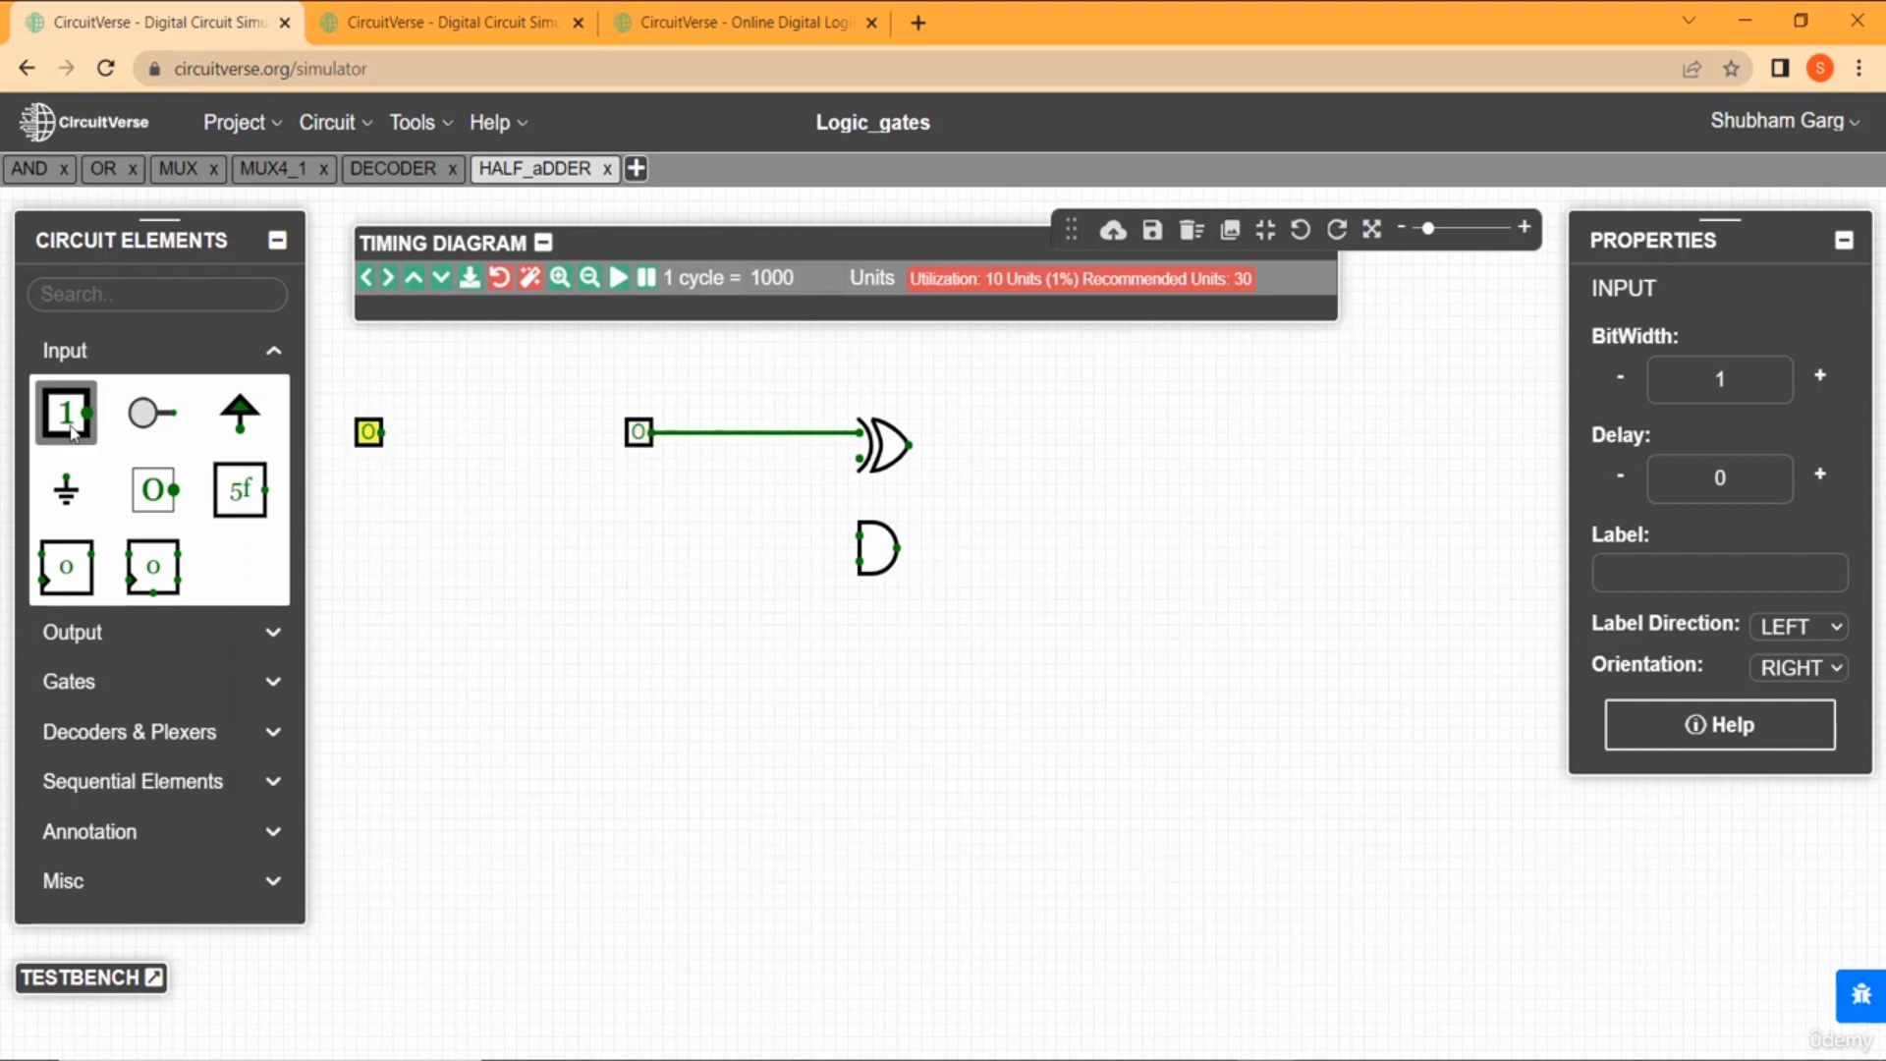
{"action": "left_click", "coordinate": [847, 456]}
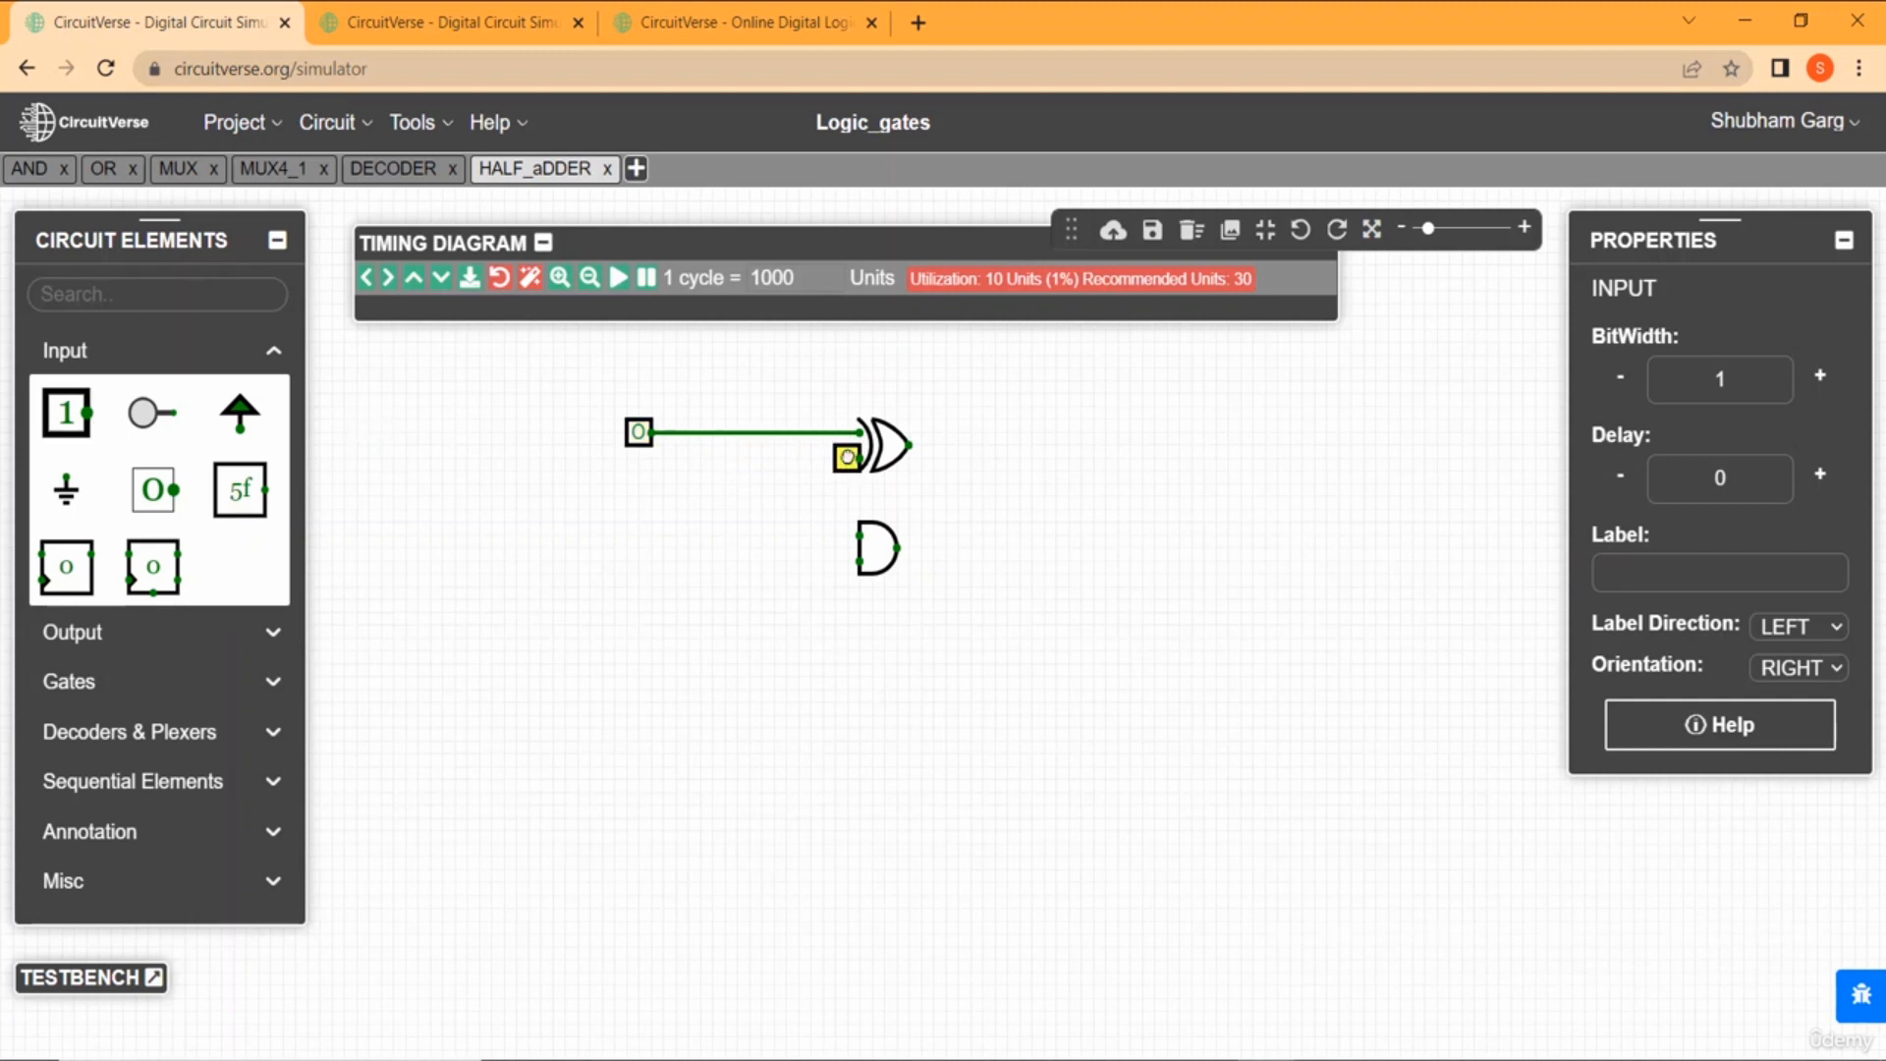
{"action": "left_click_drag", "start_coordinate": [847, 456], "coordinate": [699, 458]}
{"action": "left_click", "coordinate": [1105, 491]}
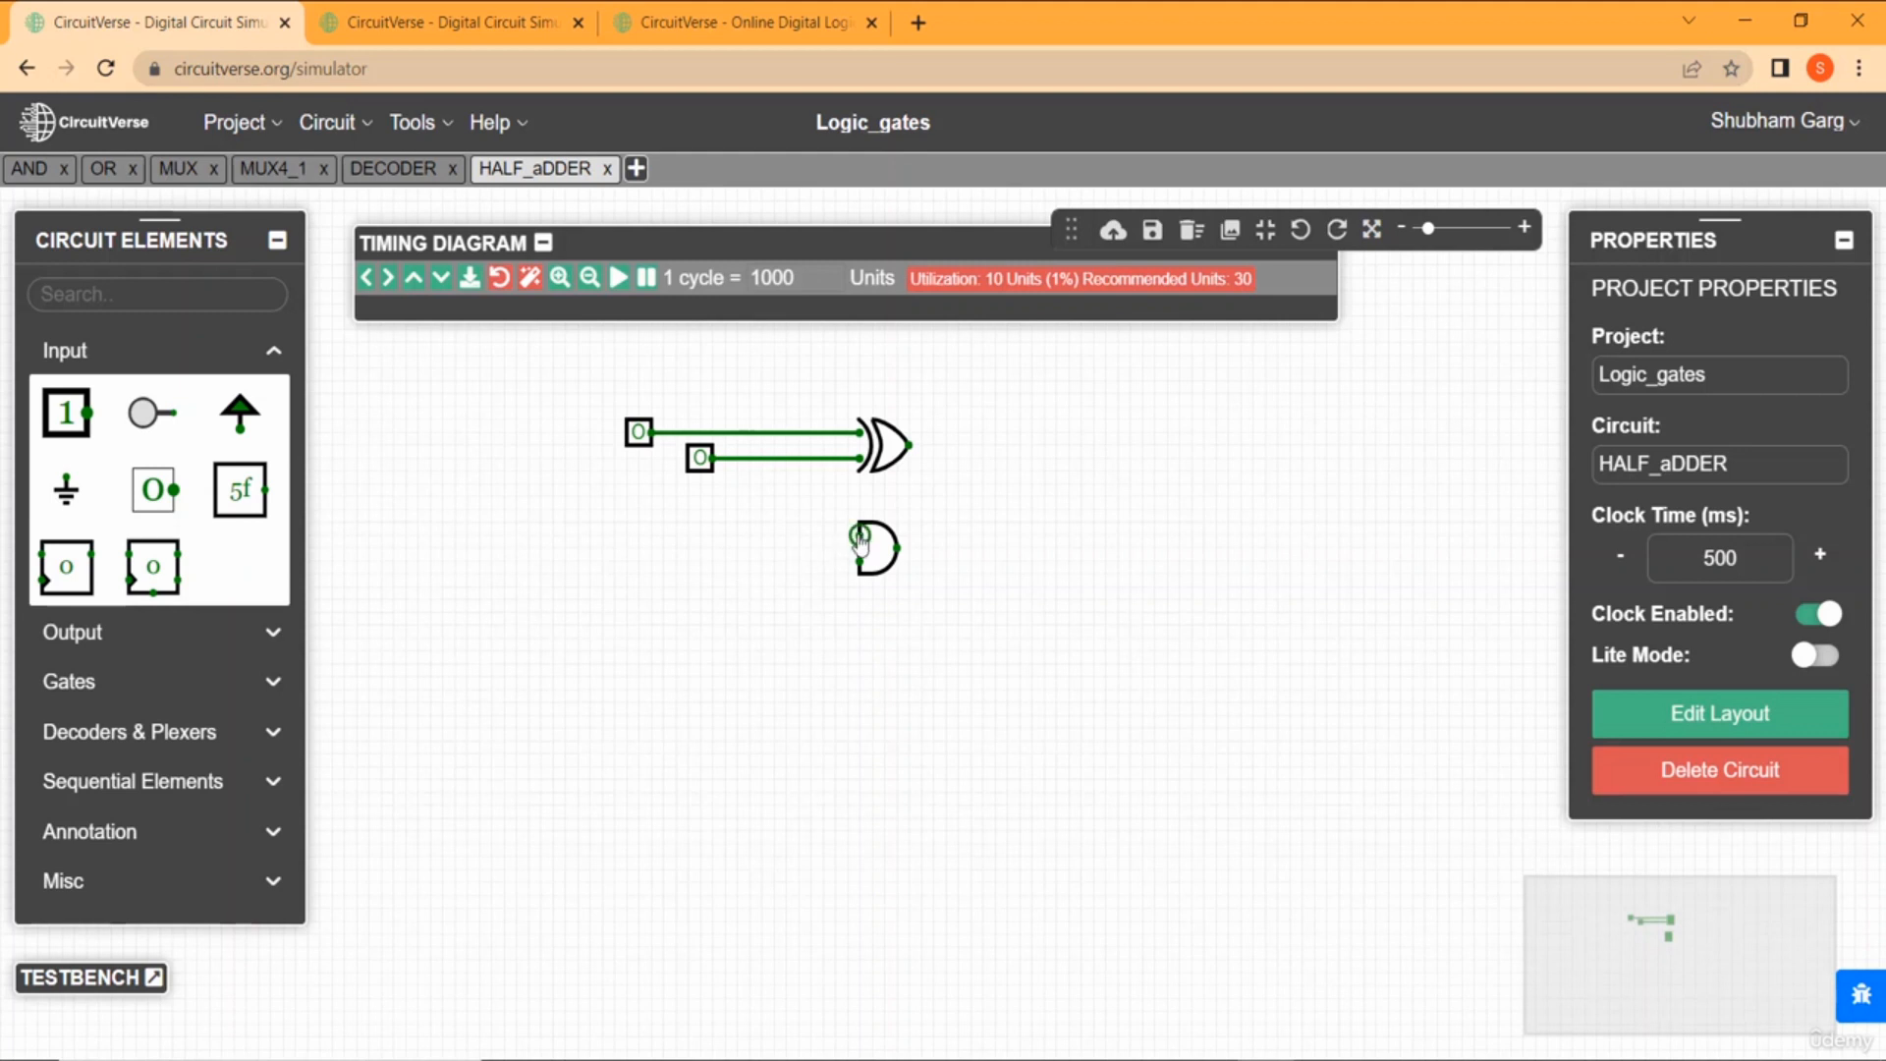
{"action": "left_click_drag", "start_coordinate": [857, 536], "coordinate": [786, 458]}
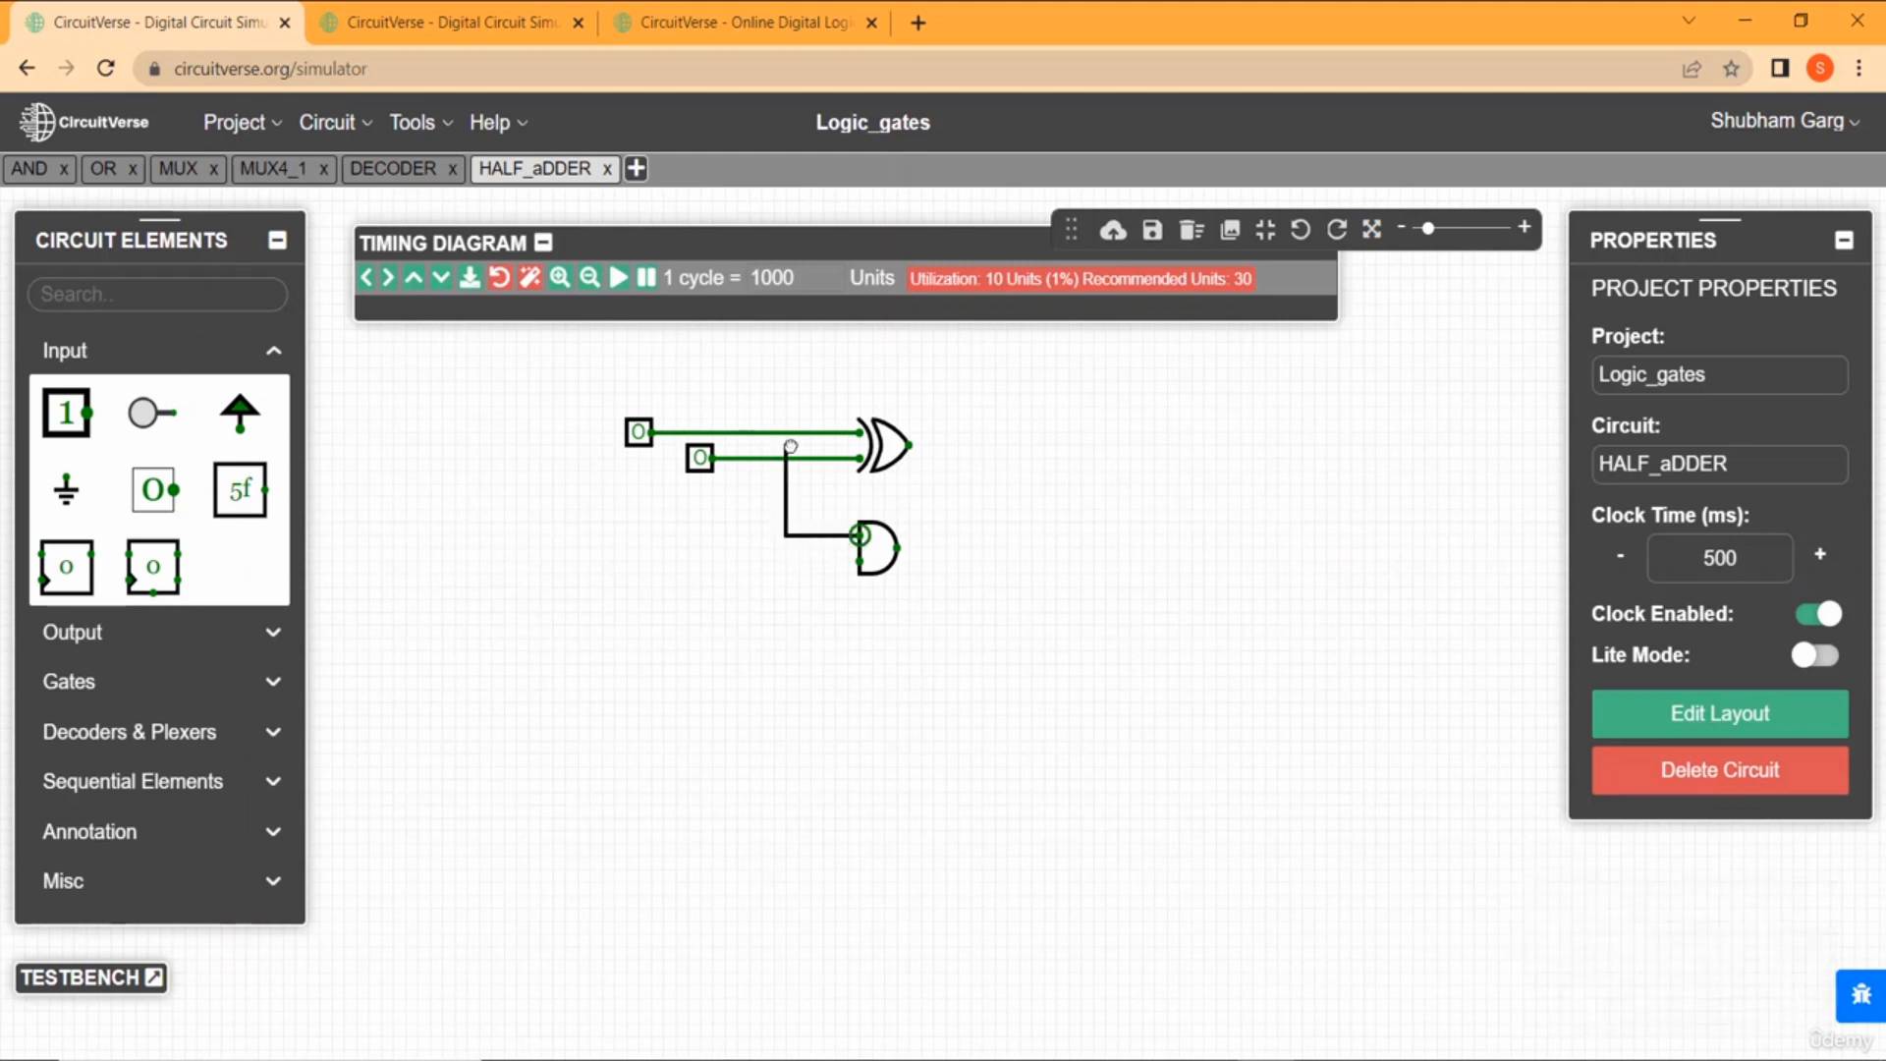
{"action": "left_click_drag", "start_coordinate": [861, 562], "coordinate": [737, 433]}
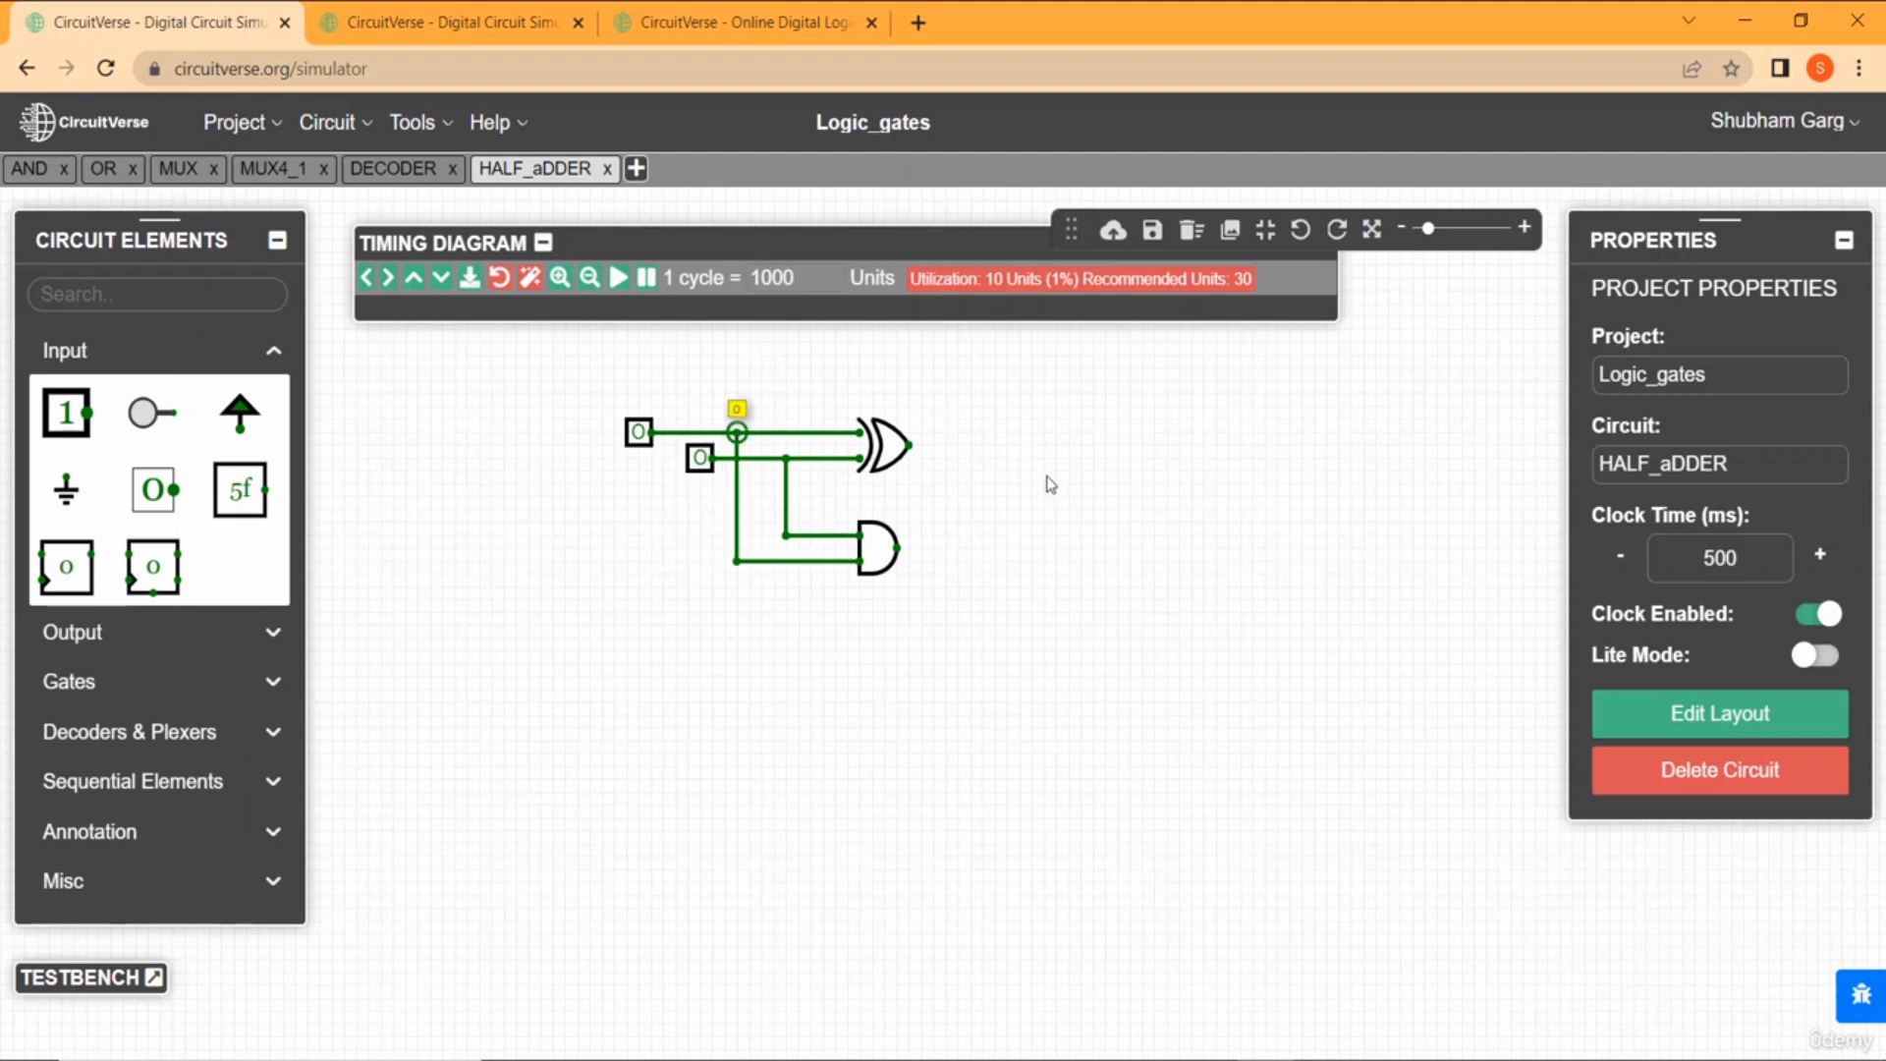
Add two one-bit outputs to the right of the gates, one wired to the XOR gate and one to the AND gate.
{"action": "left_click", "coordinate": [218, 632]}
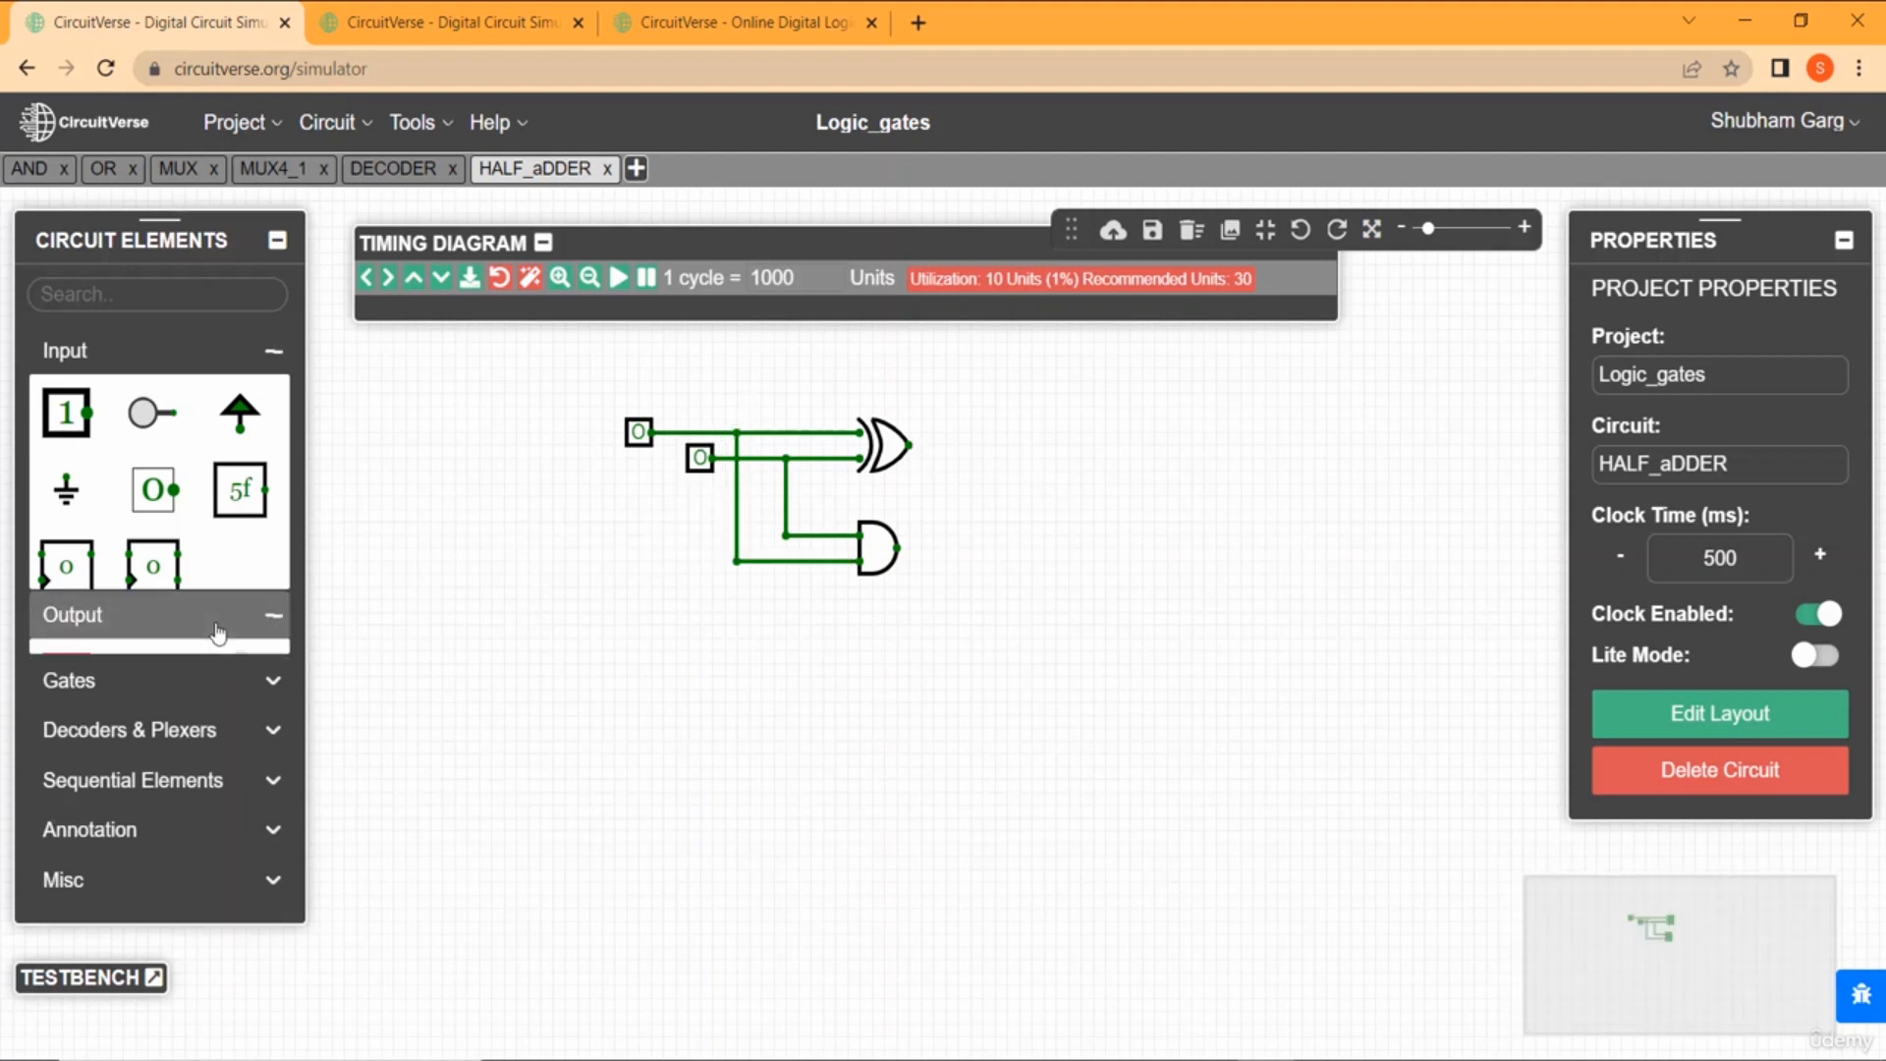
{"action": "left_click", "coordinate": [66, 462]}
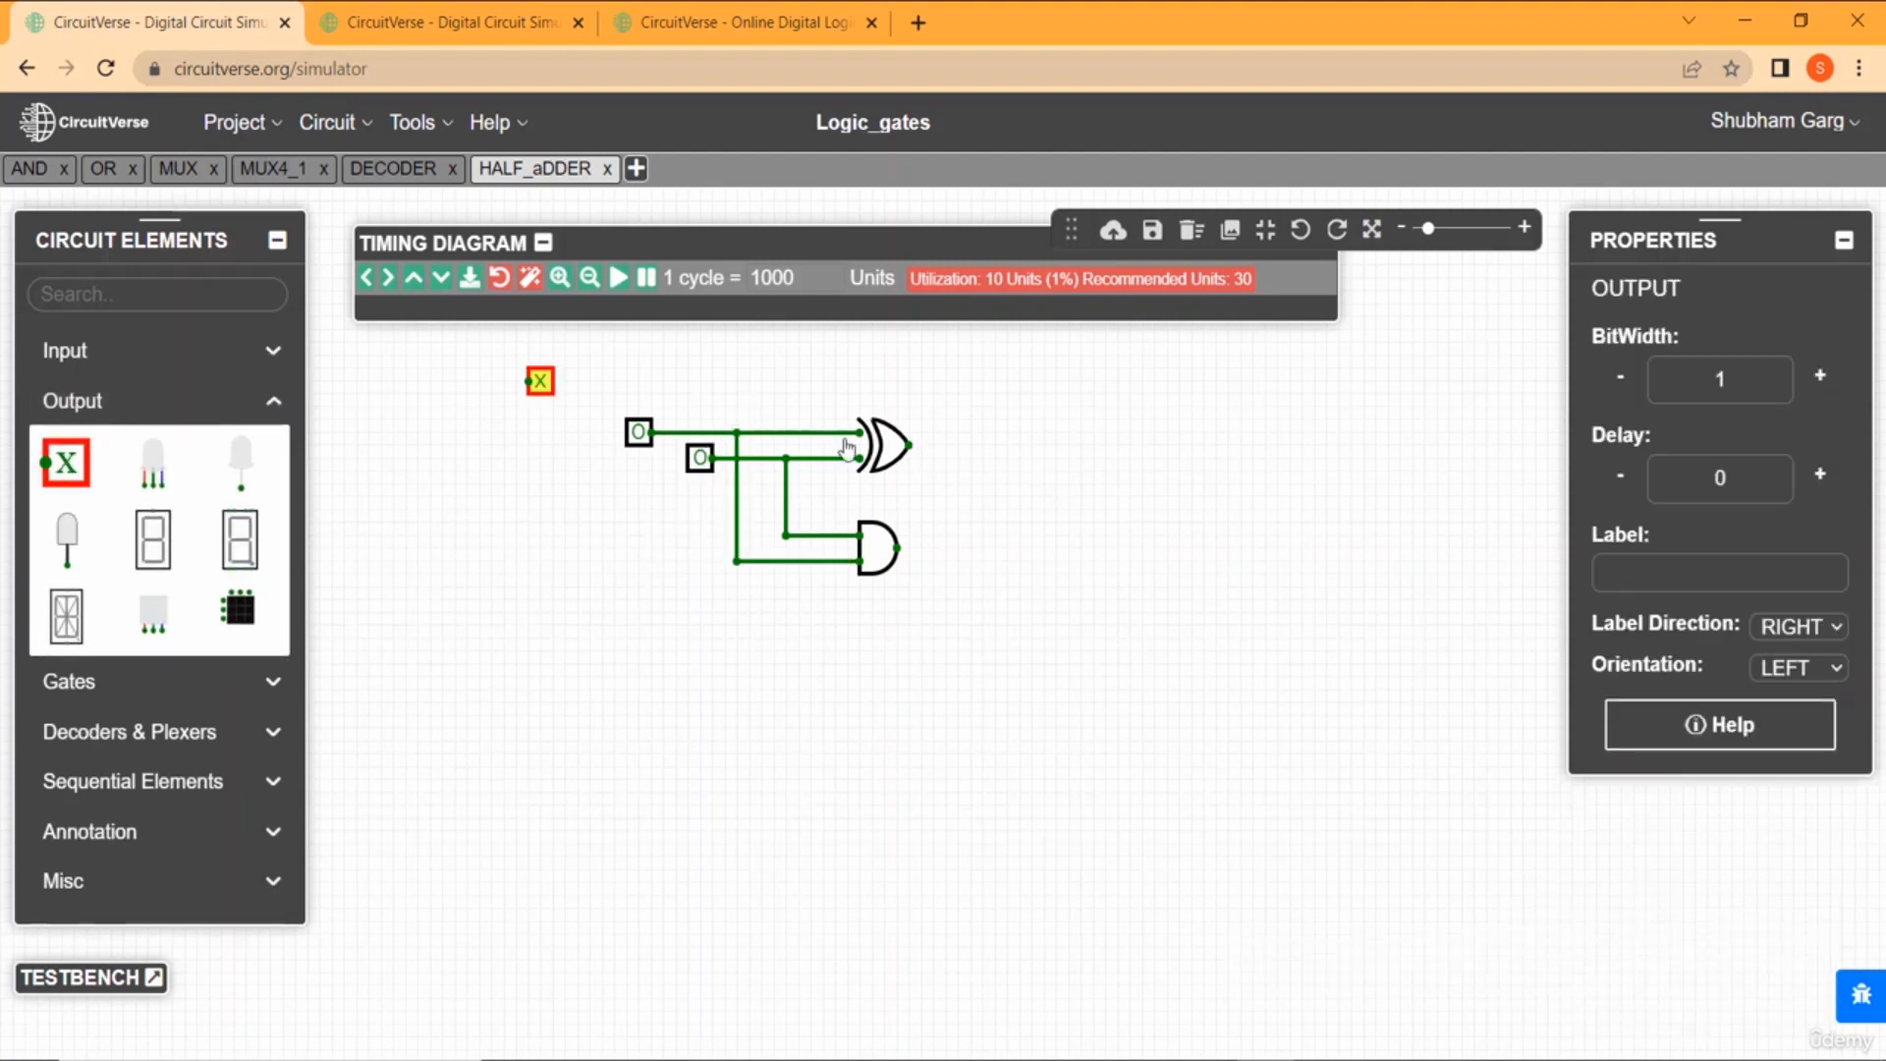
{"action": "left_click", "coordinate": [920, 449]}
{"action": "left_click_drag", "start_coordinate": [920, 448], "coordinate": [994, 449]}
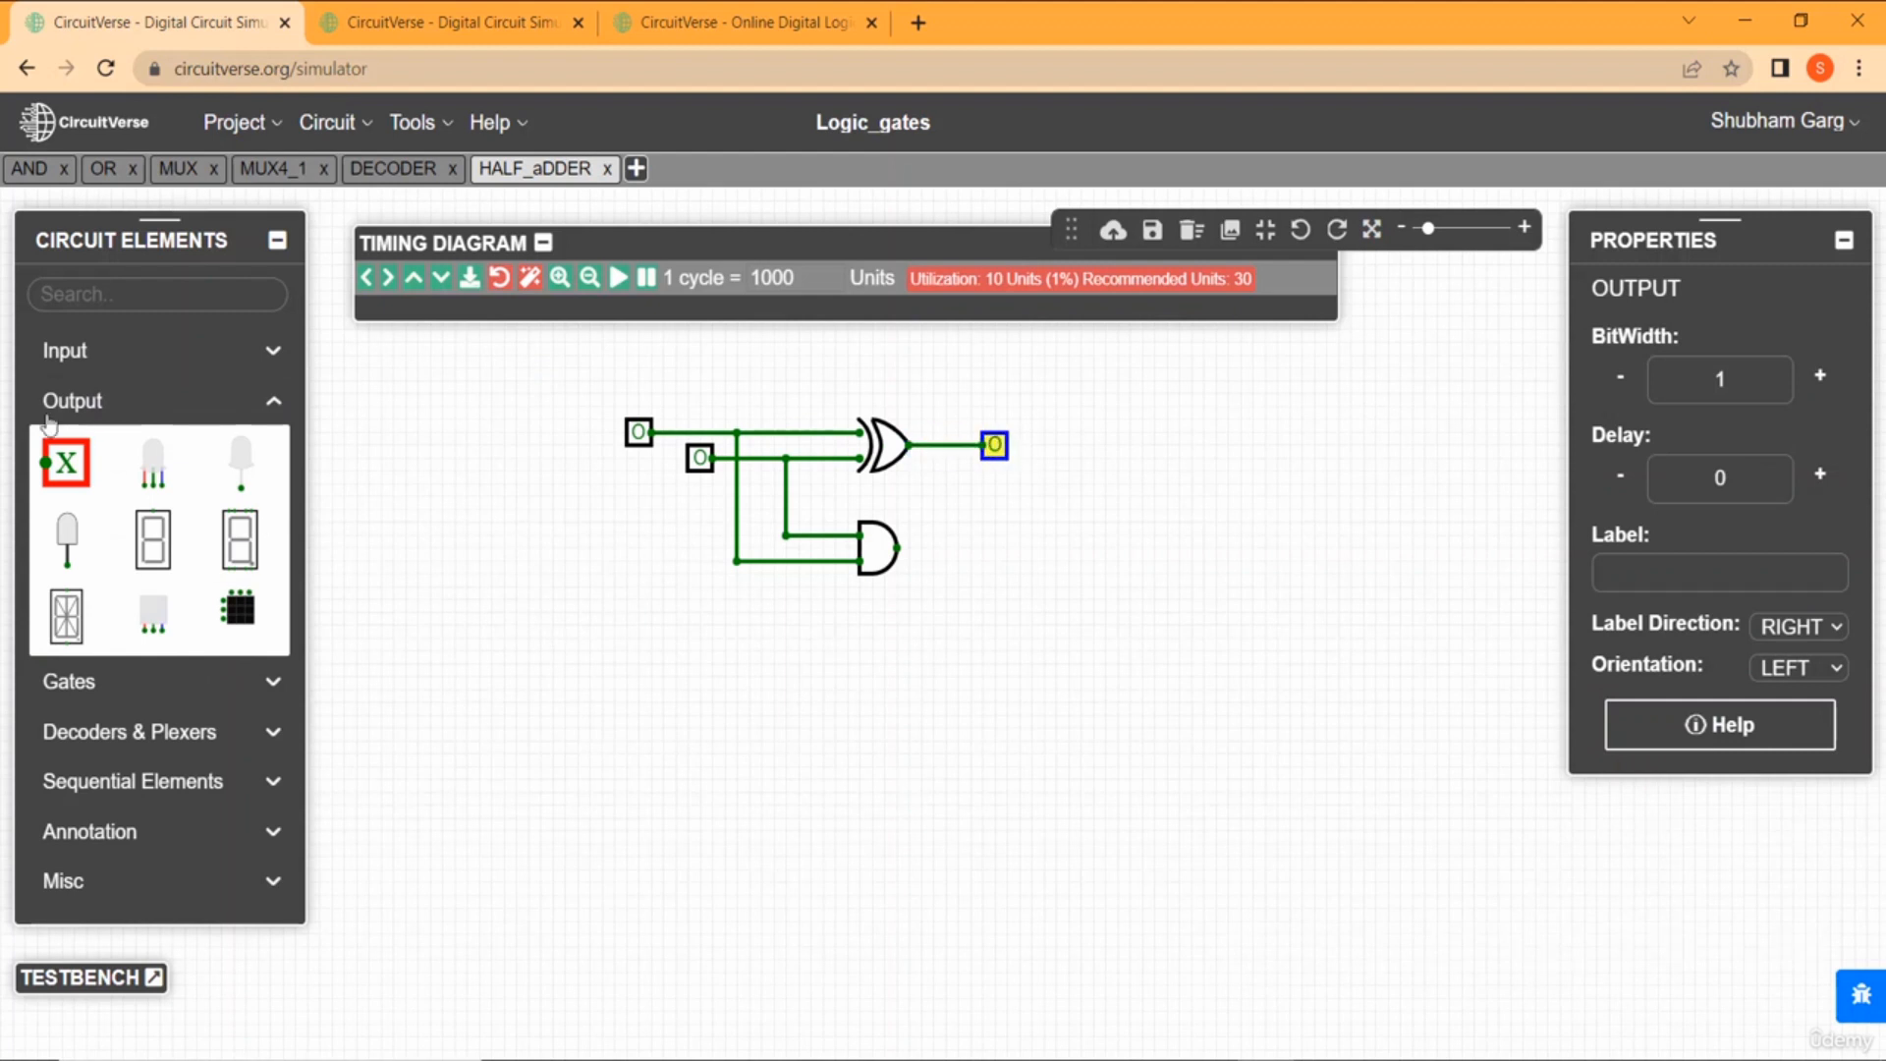
{"action": "left_click", "coordinate": [66, 462]}
{"action": "left_click", "coordinate": [552, 601]}
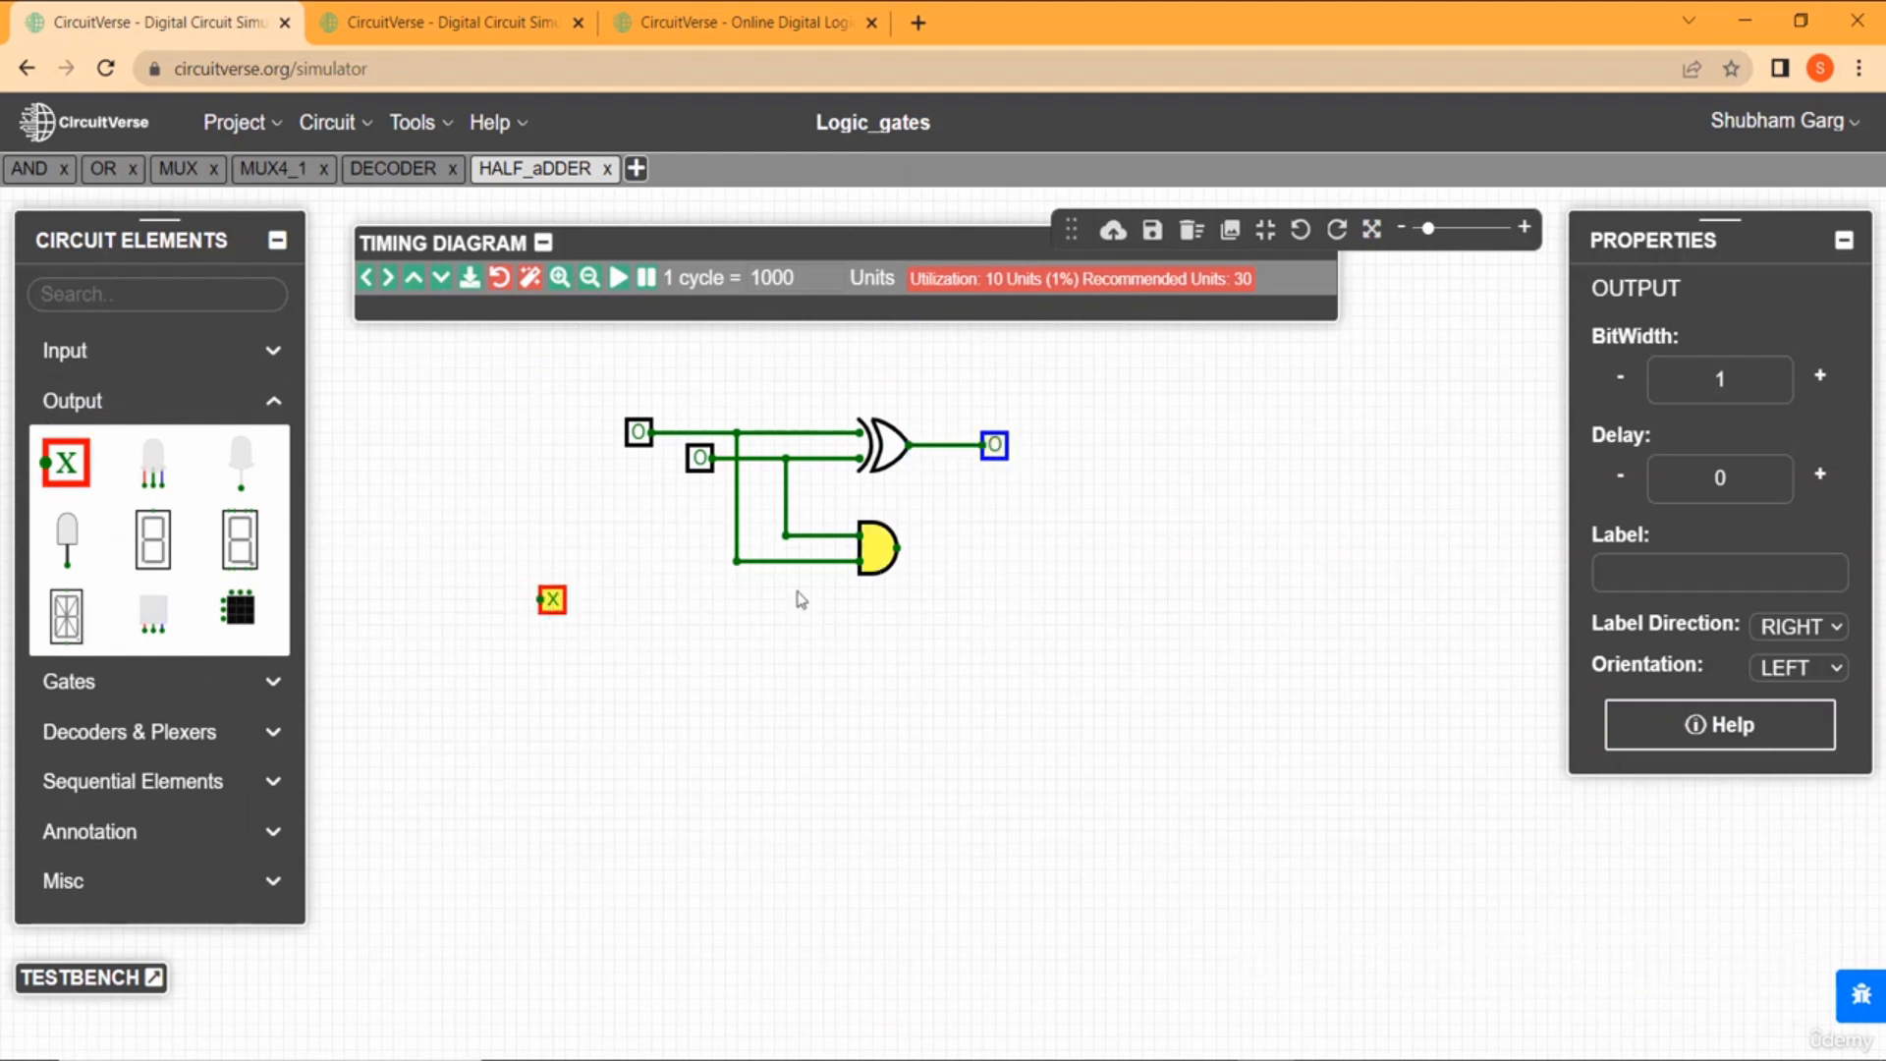
{"action": "left_click_drag", "start_coordinate": [552, 599], "coordinate": [995, 533]}
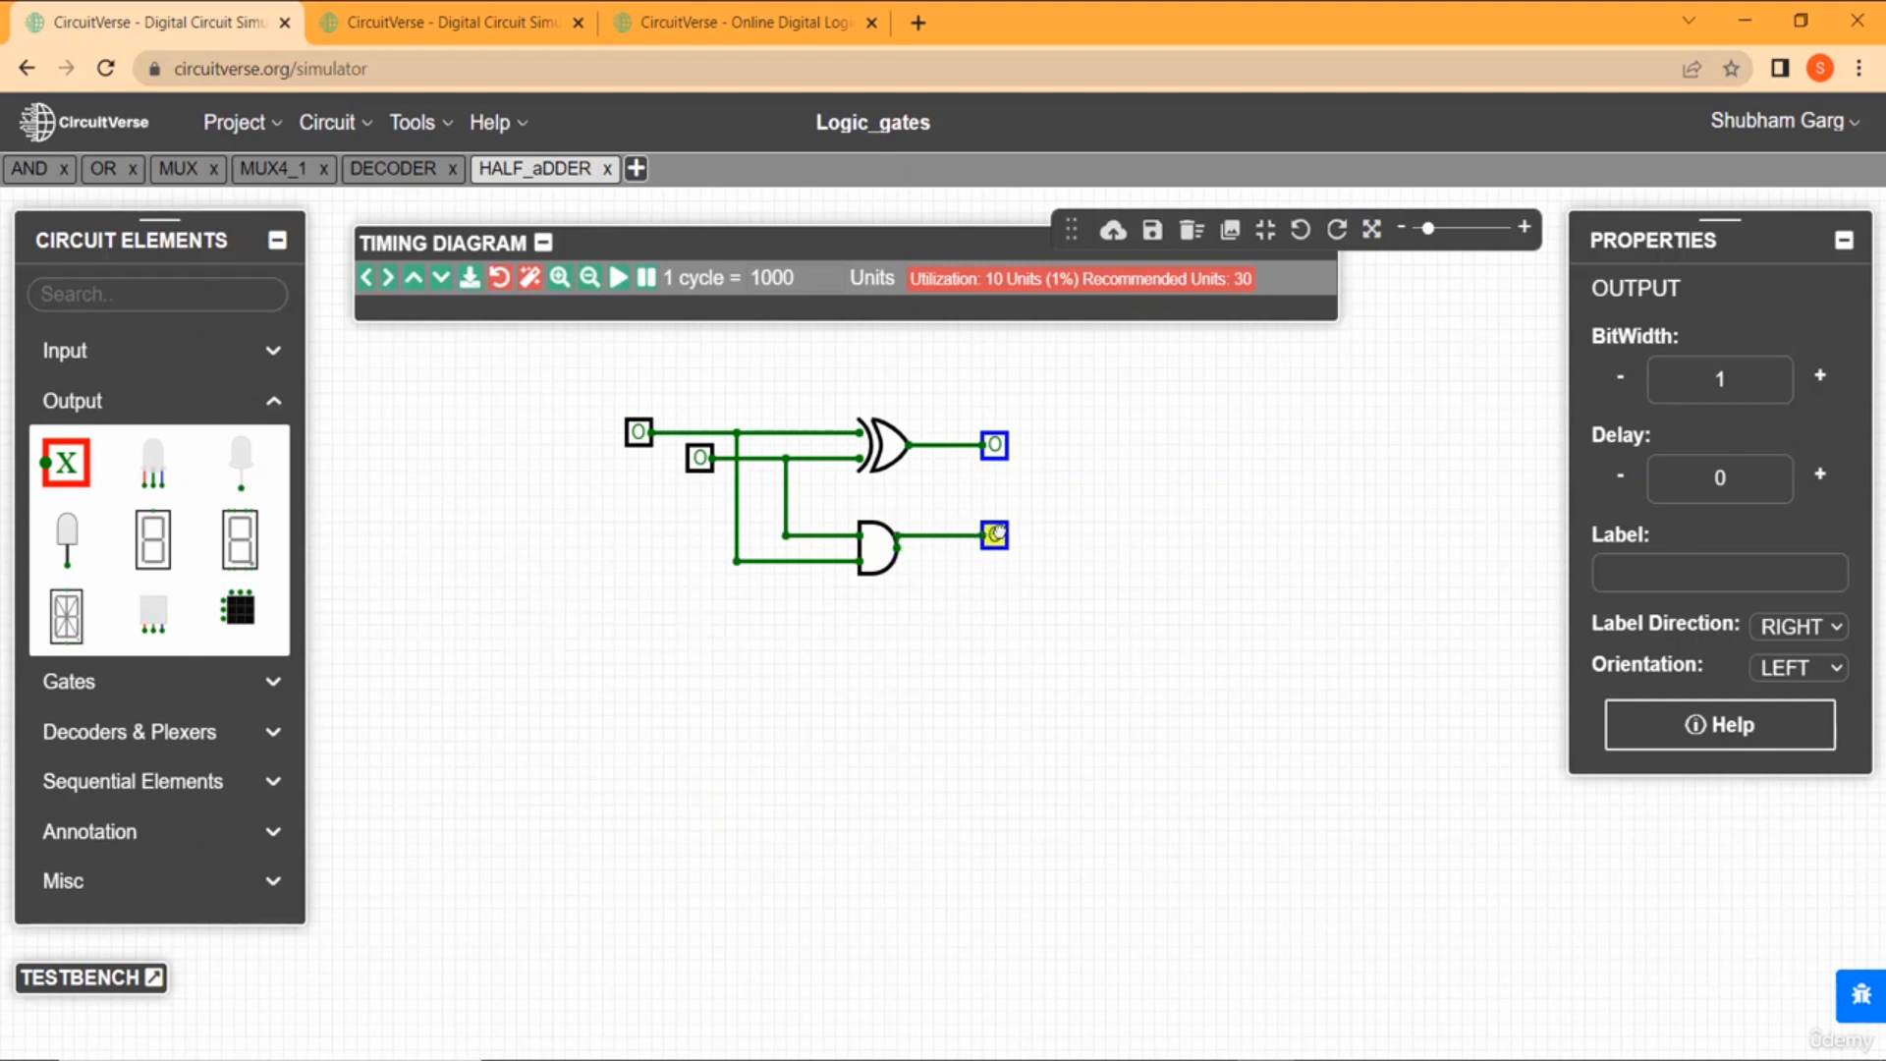
{"action": "left_click", "coordinate": [951, 619]}
{"action": "left_click_drag", "start_coordinate": [994, 536], "coordinate": [994, 547]}
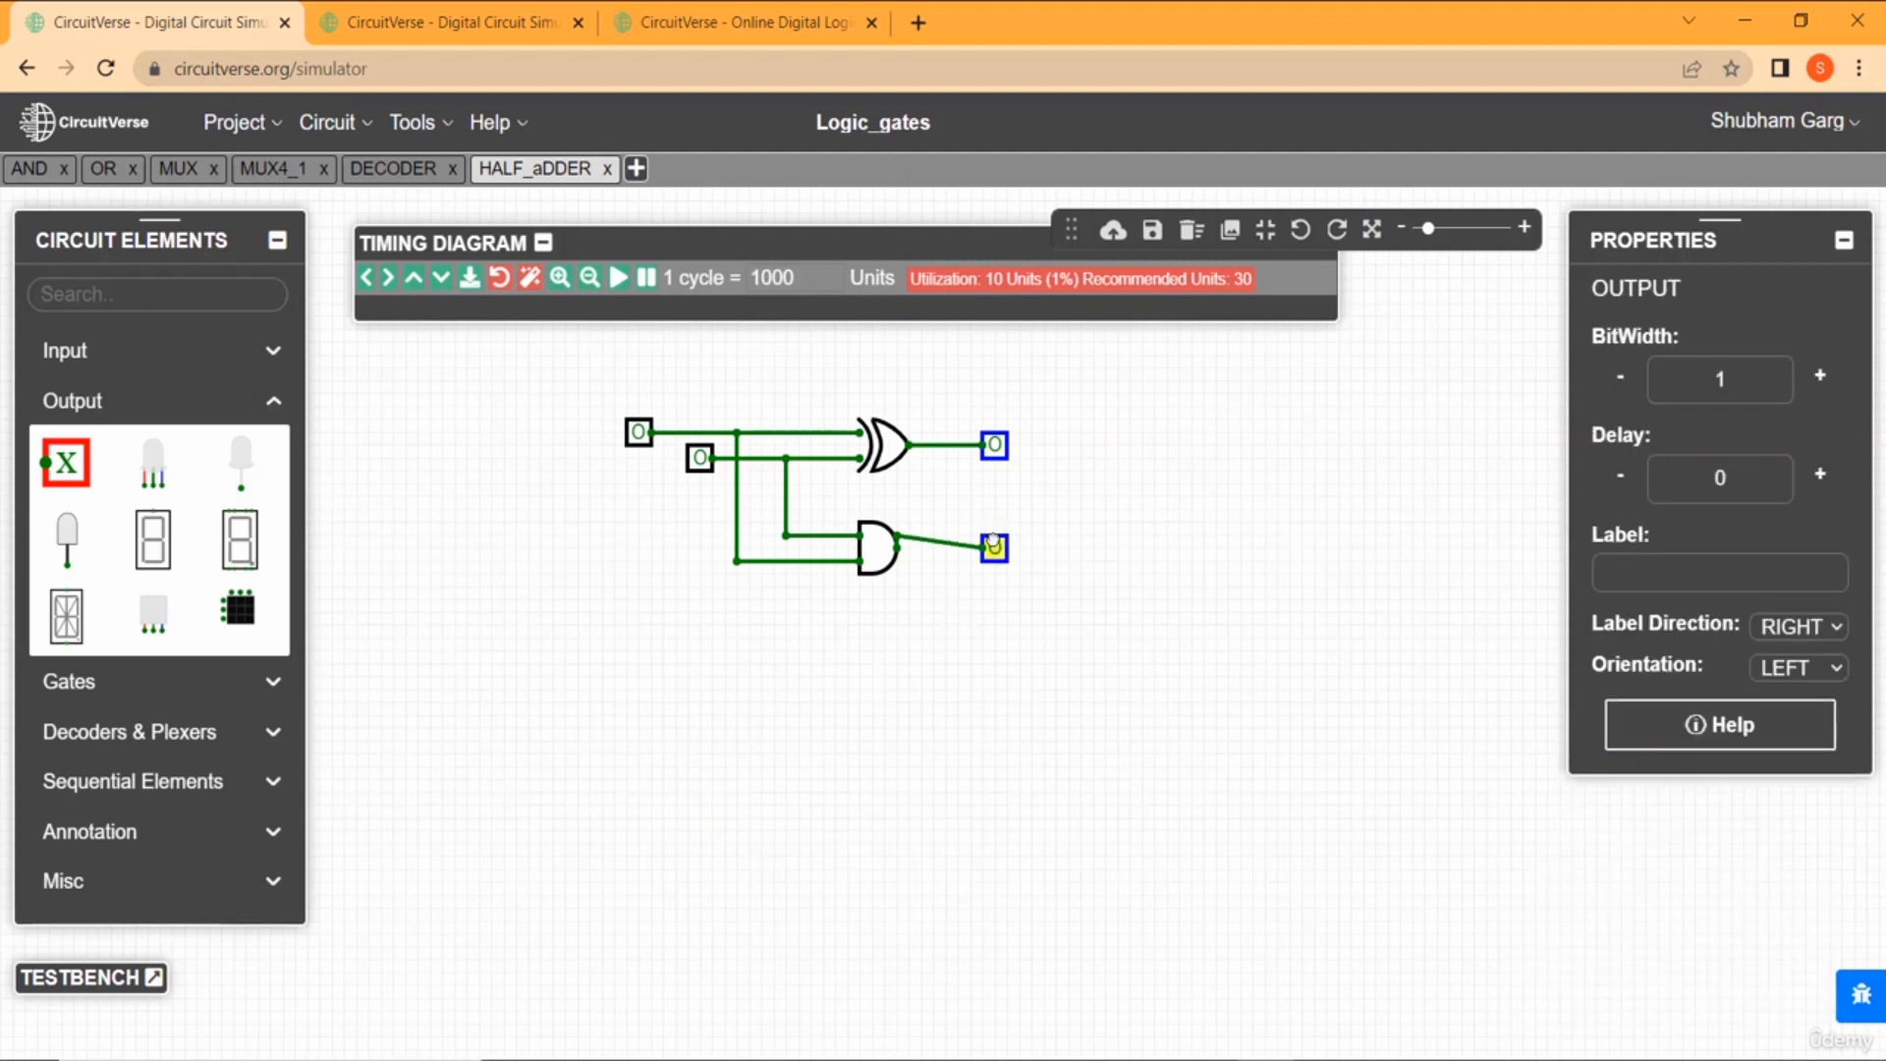
{"action": "left_click", "coordinate": [927, 540]}
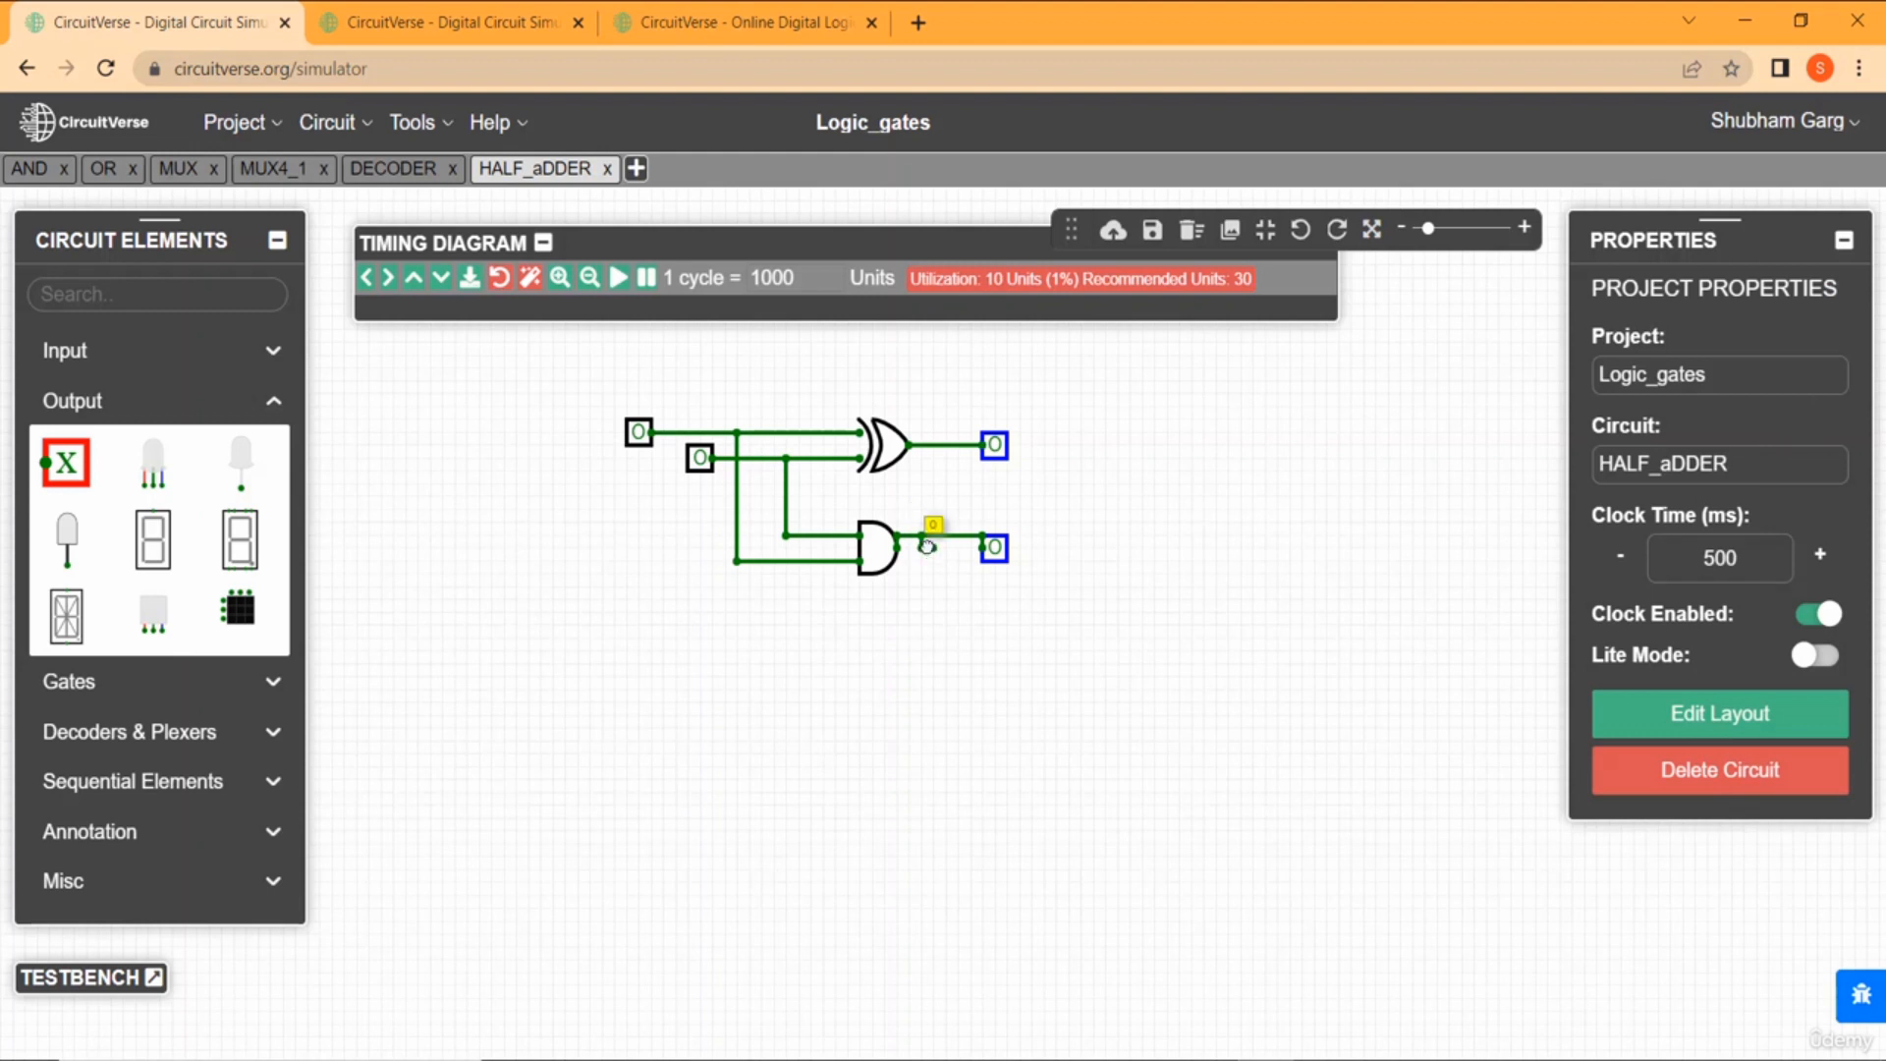
{"action": "left_click", "coordinate": [1302, 231]}
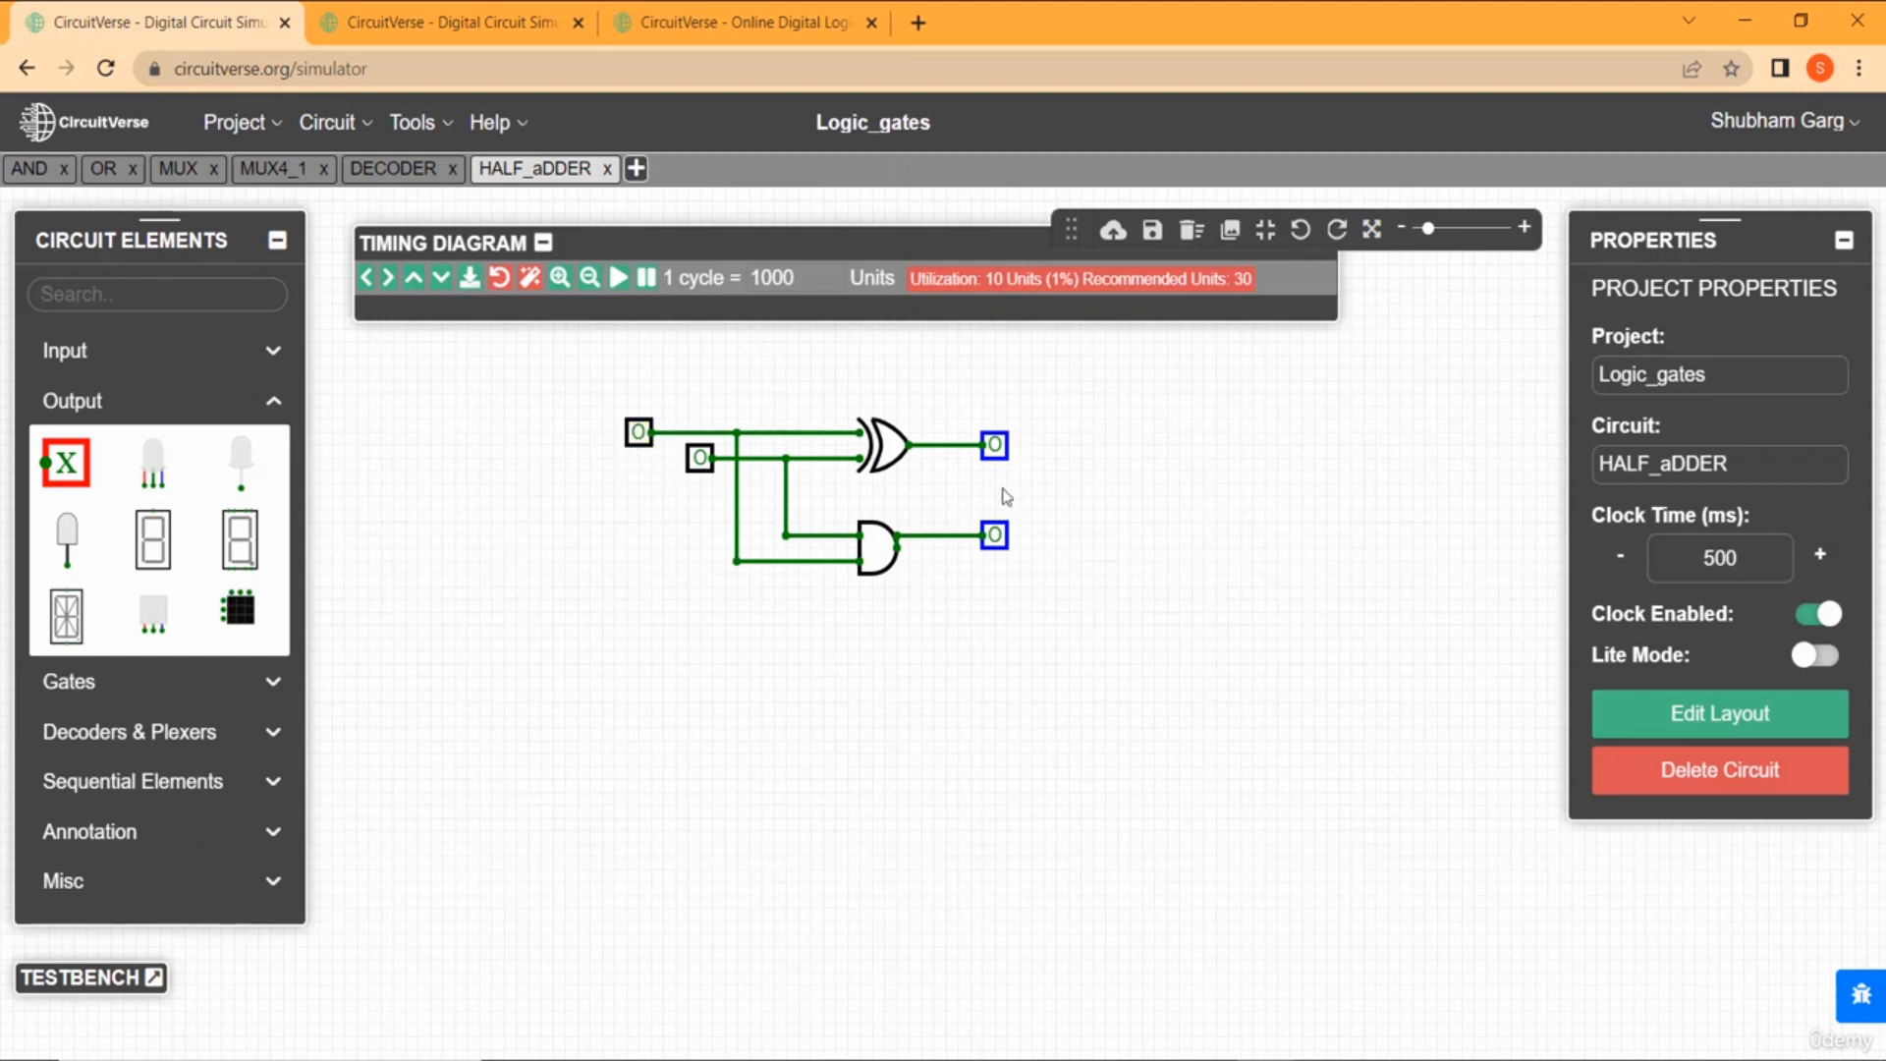
Test the half adder by switching its two inputs through the combinations 01, 11, 10 and 00.
{"action": "left_click", "coordinate": [699, 461]}
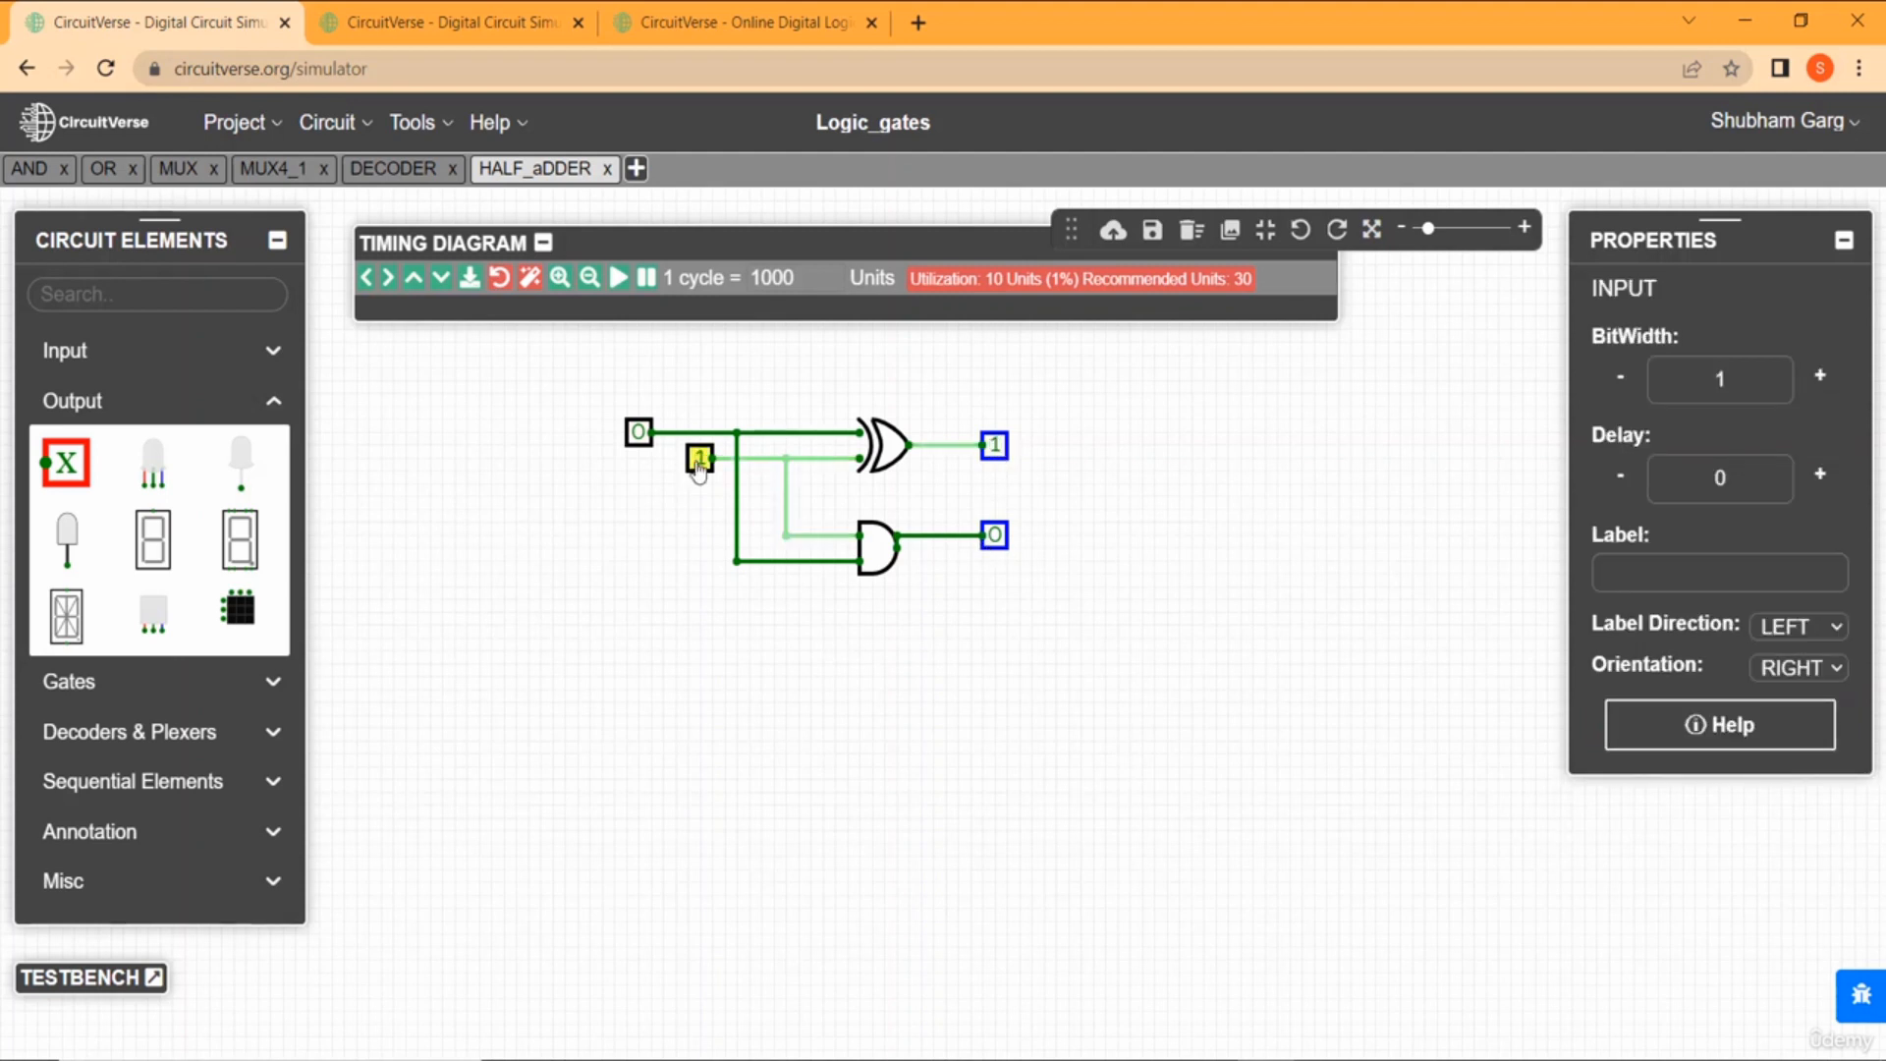
{"action": "left_click", "coordinate": [639, 432]}
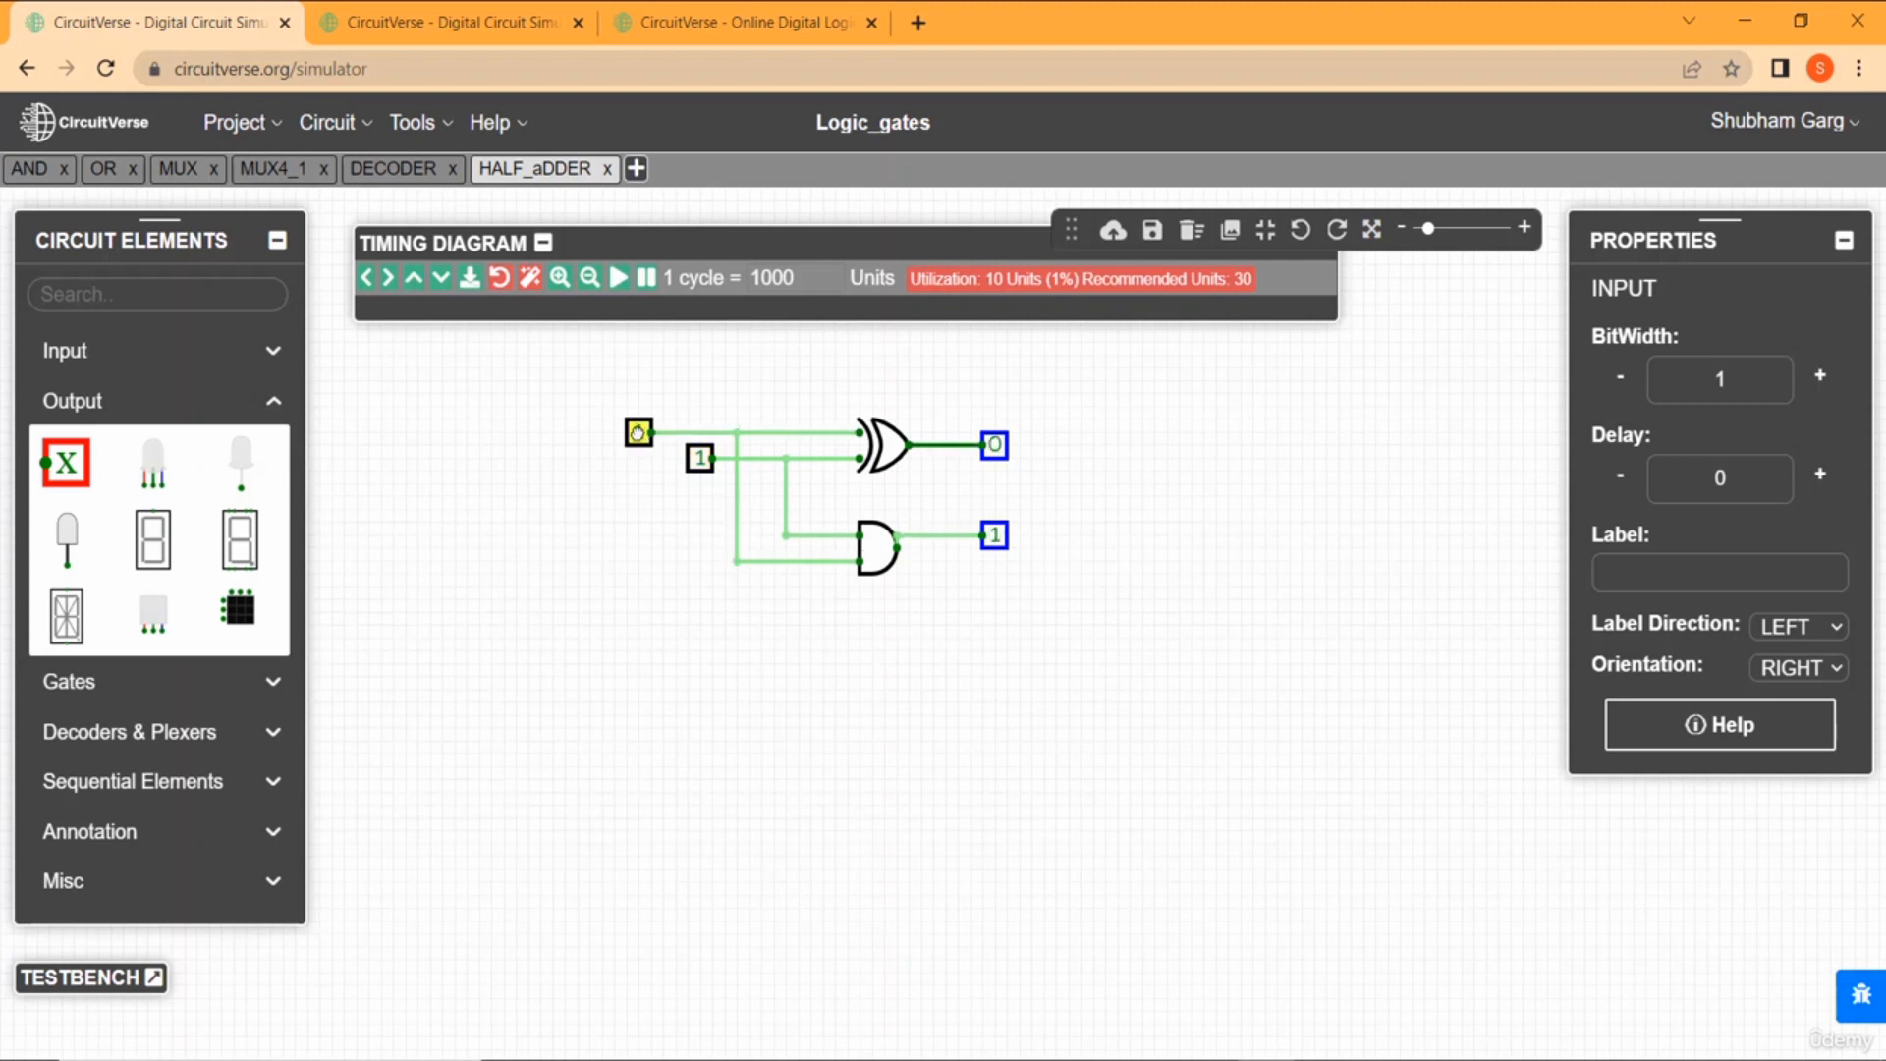
{"action": "left_click", "coordinate": [699, 459]}
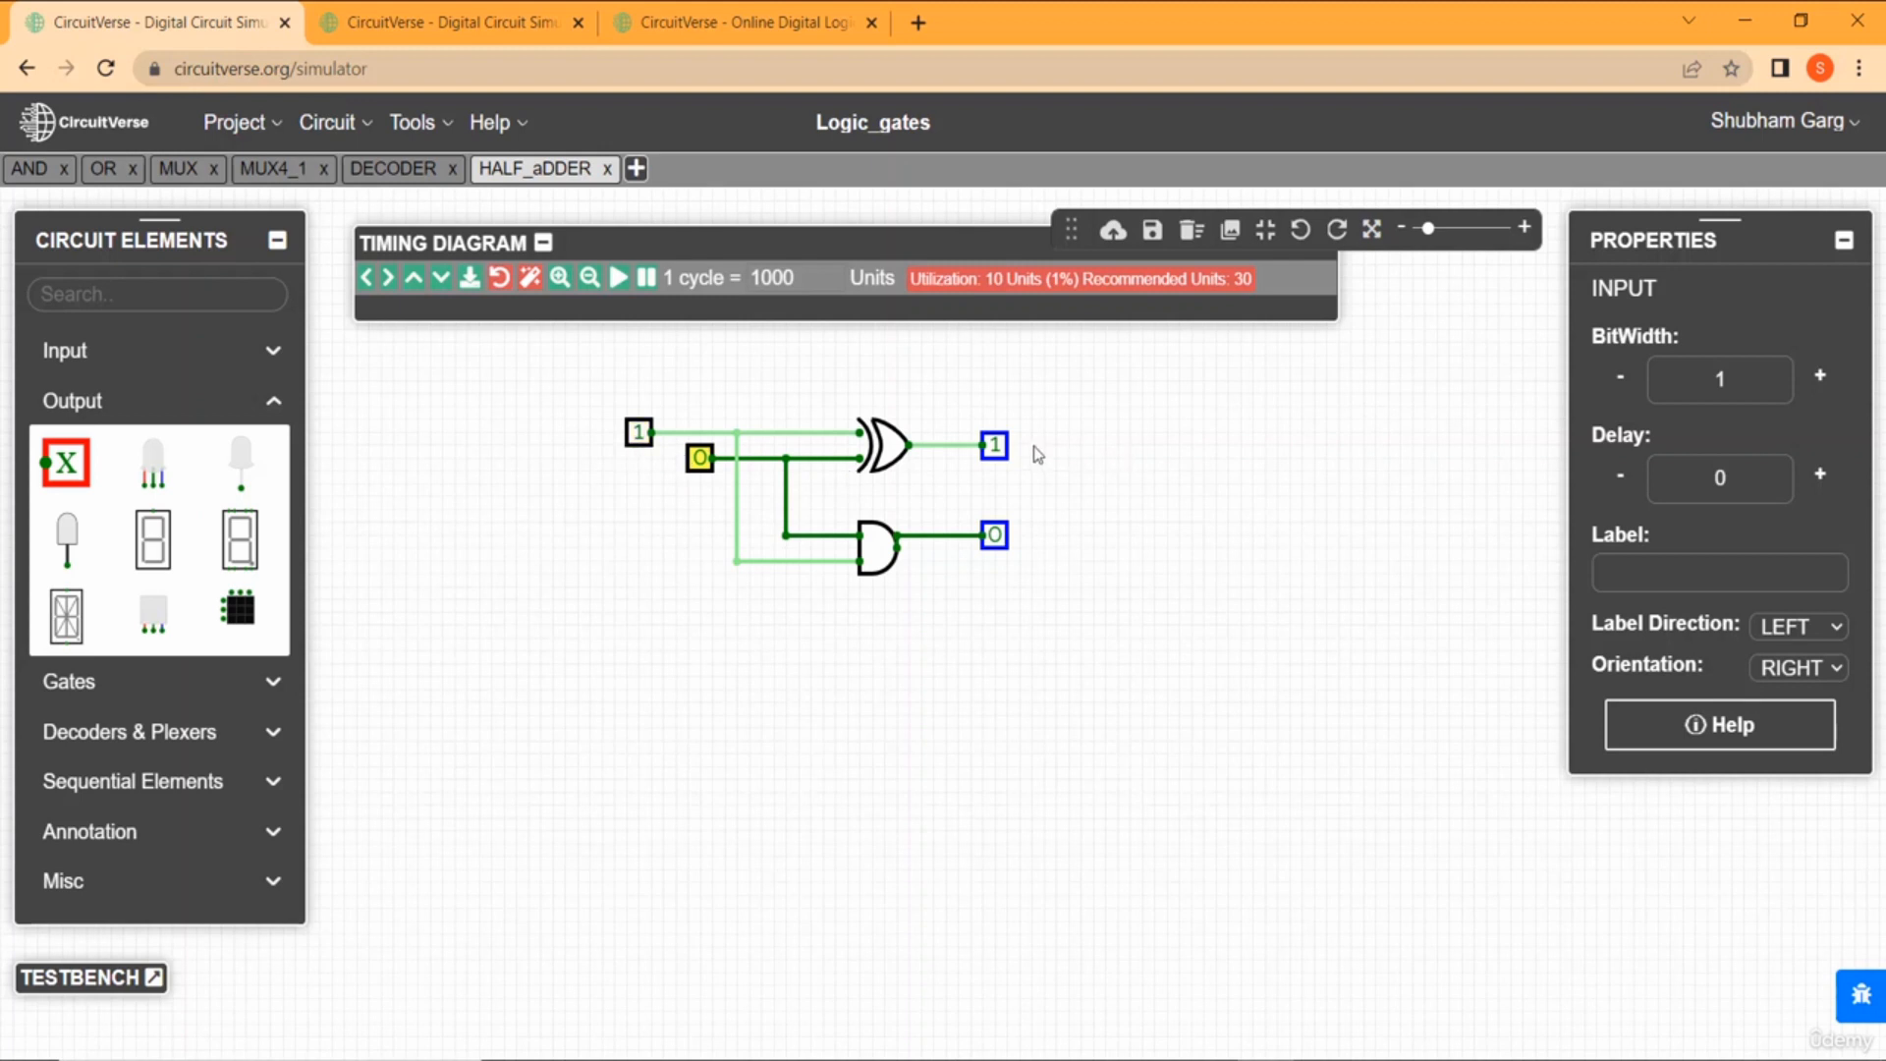
{"action": "left_click", "coordinate": [641, 434]}
Add text labels beside the two inputs, A for the upper one and B for the lower one.
{"action": "left_click", "coordinate": [142, 834]}
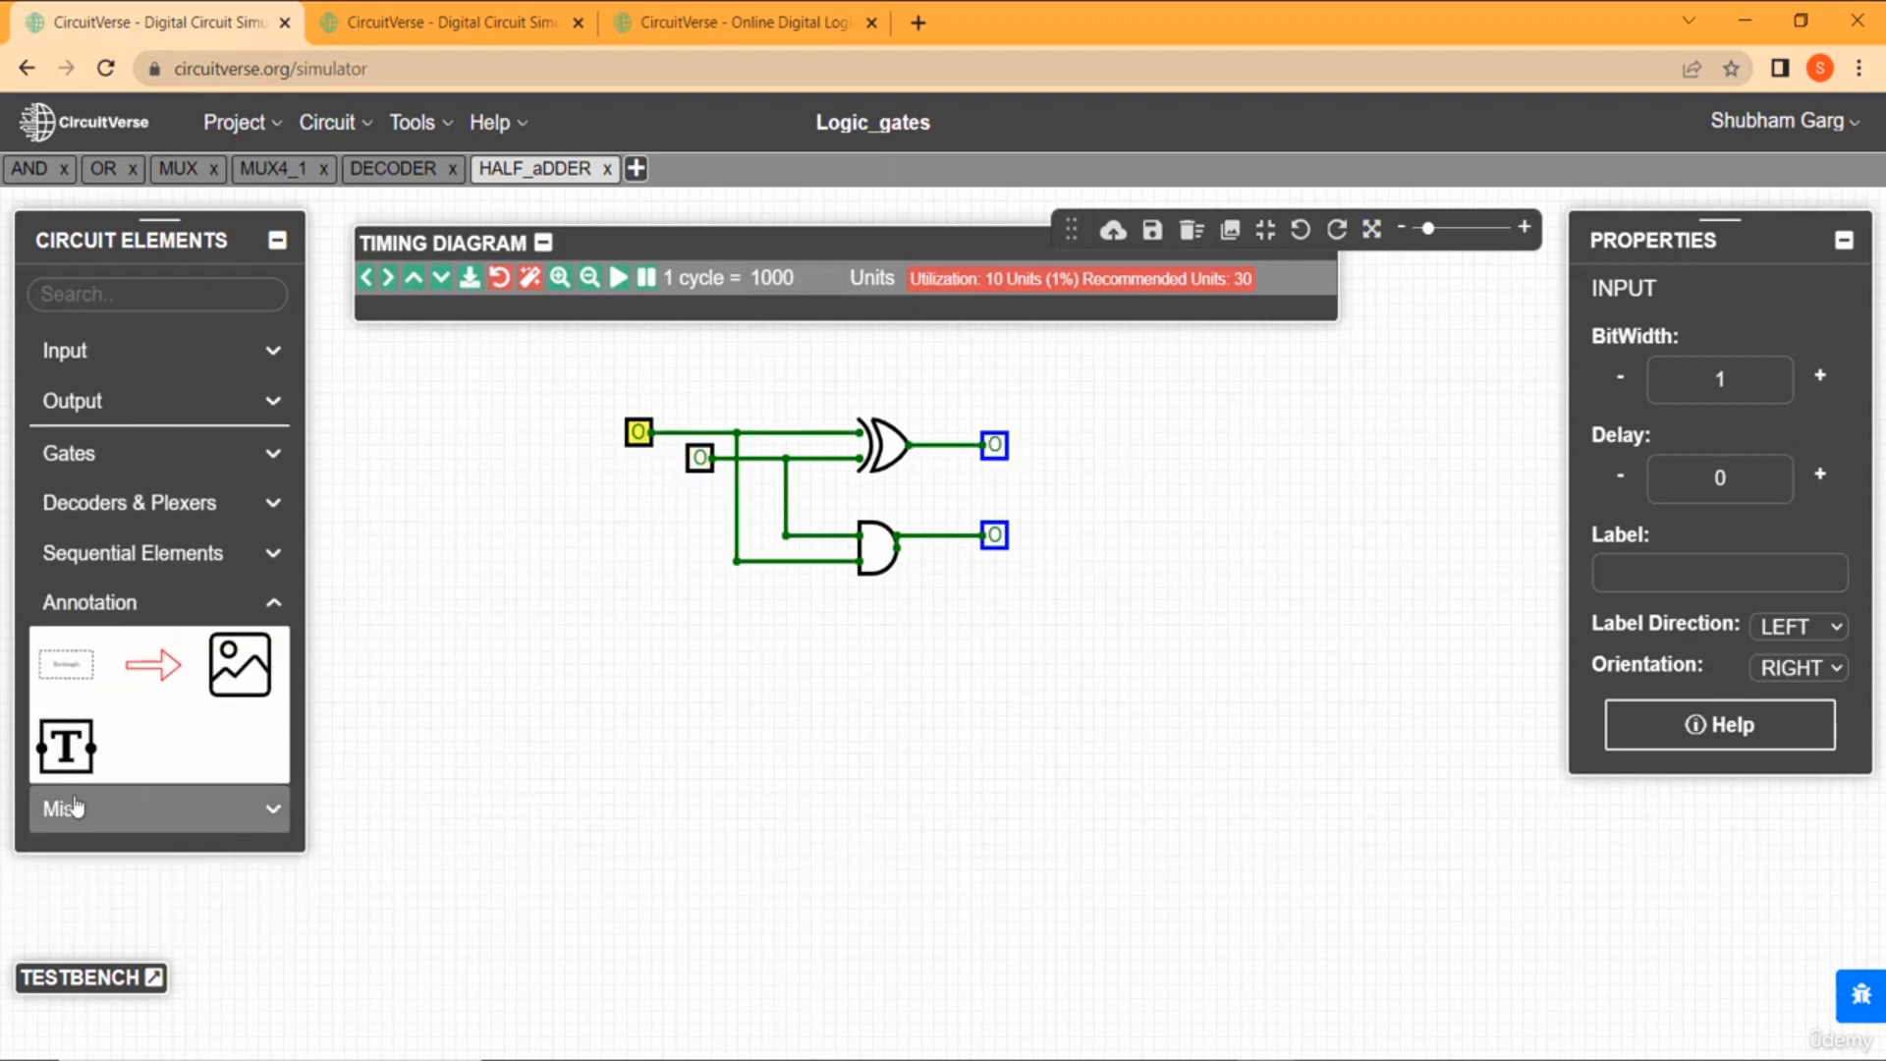
{"action": "left_click", "coordinate": [74, 744]}
{"action": "left_click", "coordinate": [595, 435]}
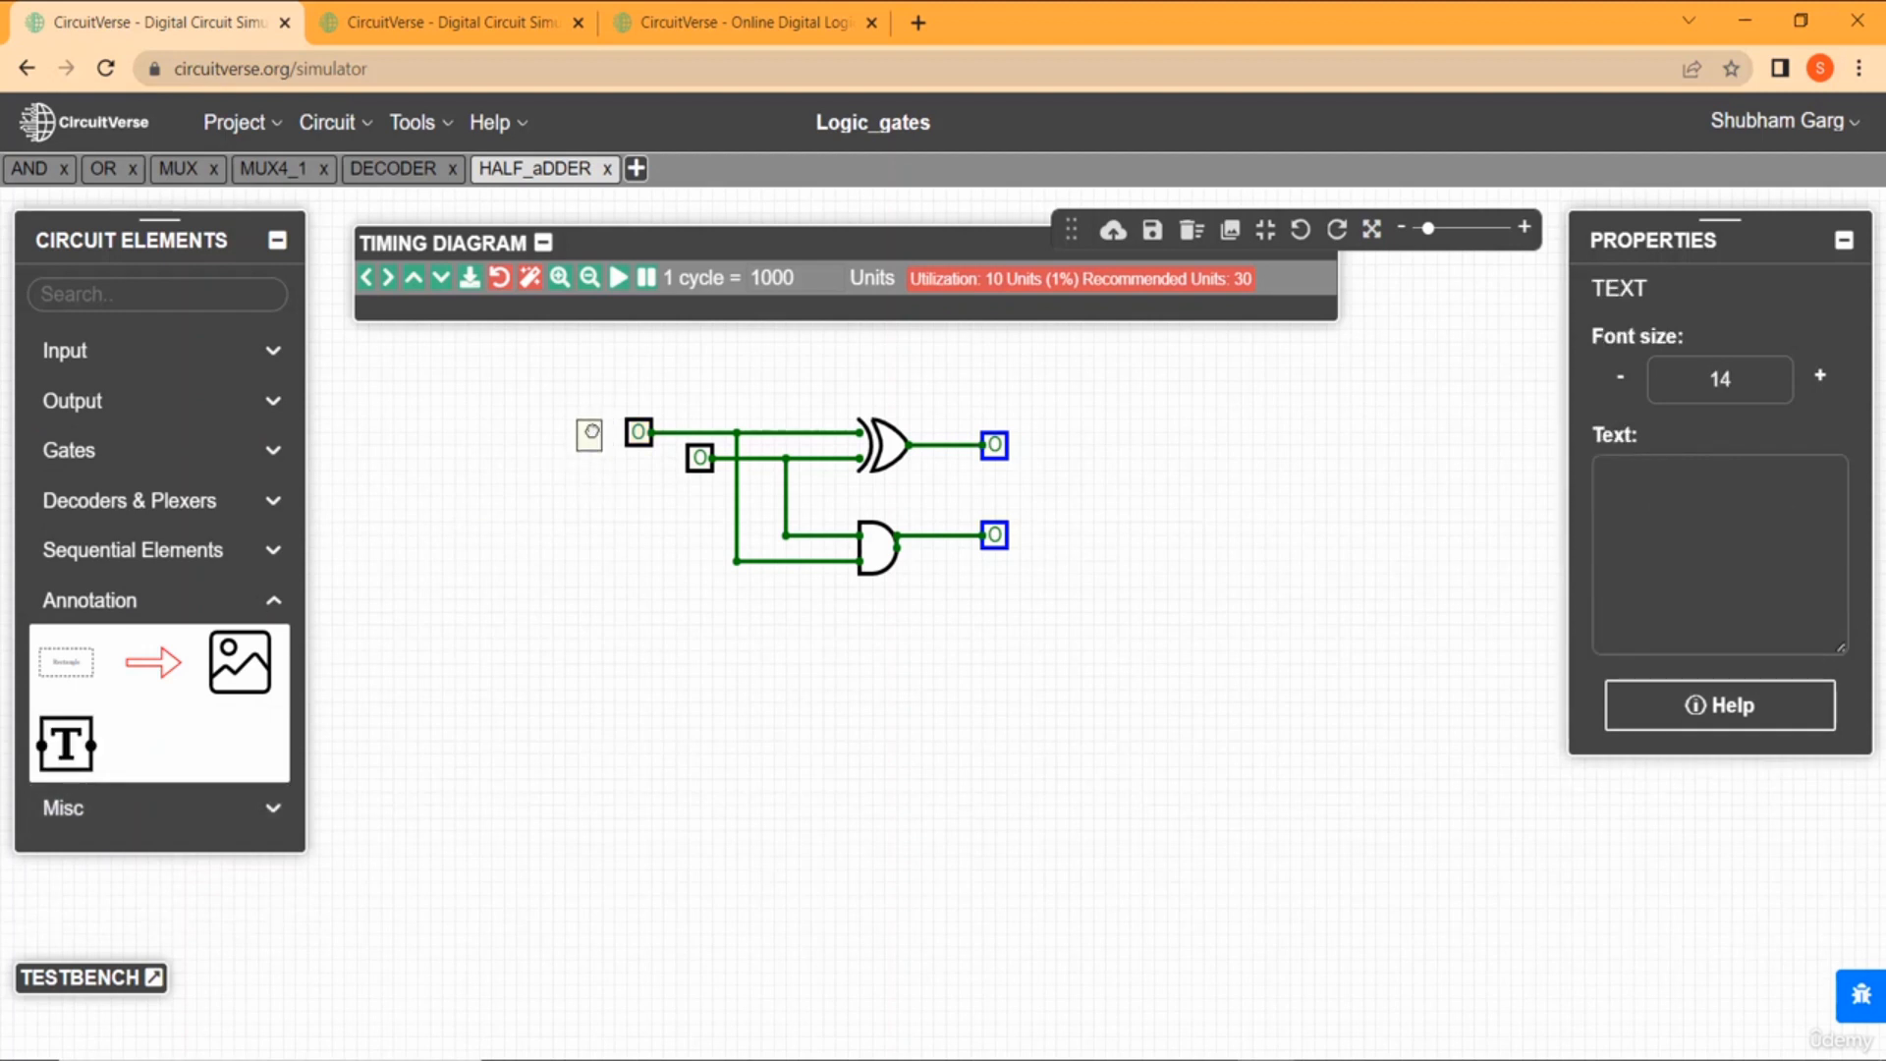
{"action": "type", "text": "a"}
{"action": "key", "text": "BackSpace"}
{"action": "type", "text": "A"}
{"action": "left_click", "coordinate": [92, 665]}
{"action": "type", "text": "B"}
Add text labels beside the outputs, S for the XOR output and C for the AND output.
{"action": "left_click", "coordinate": [66, 744]}
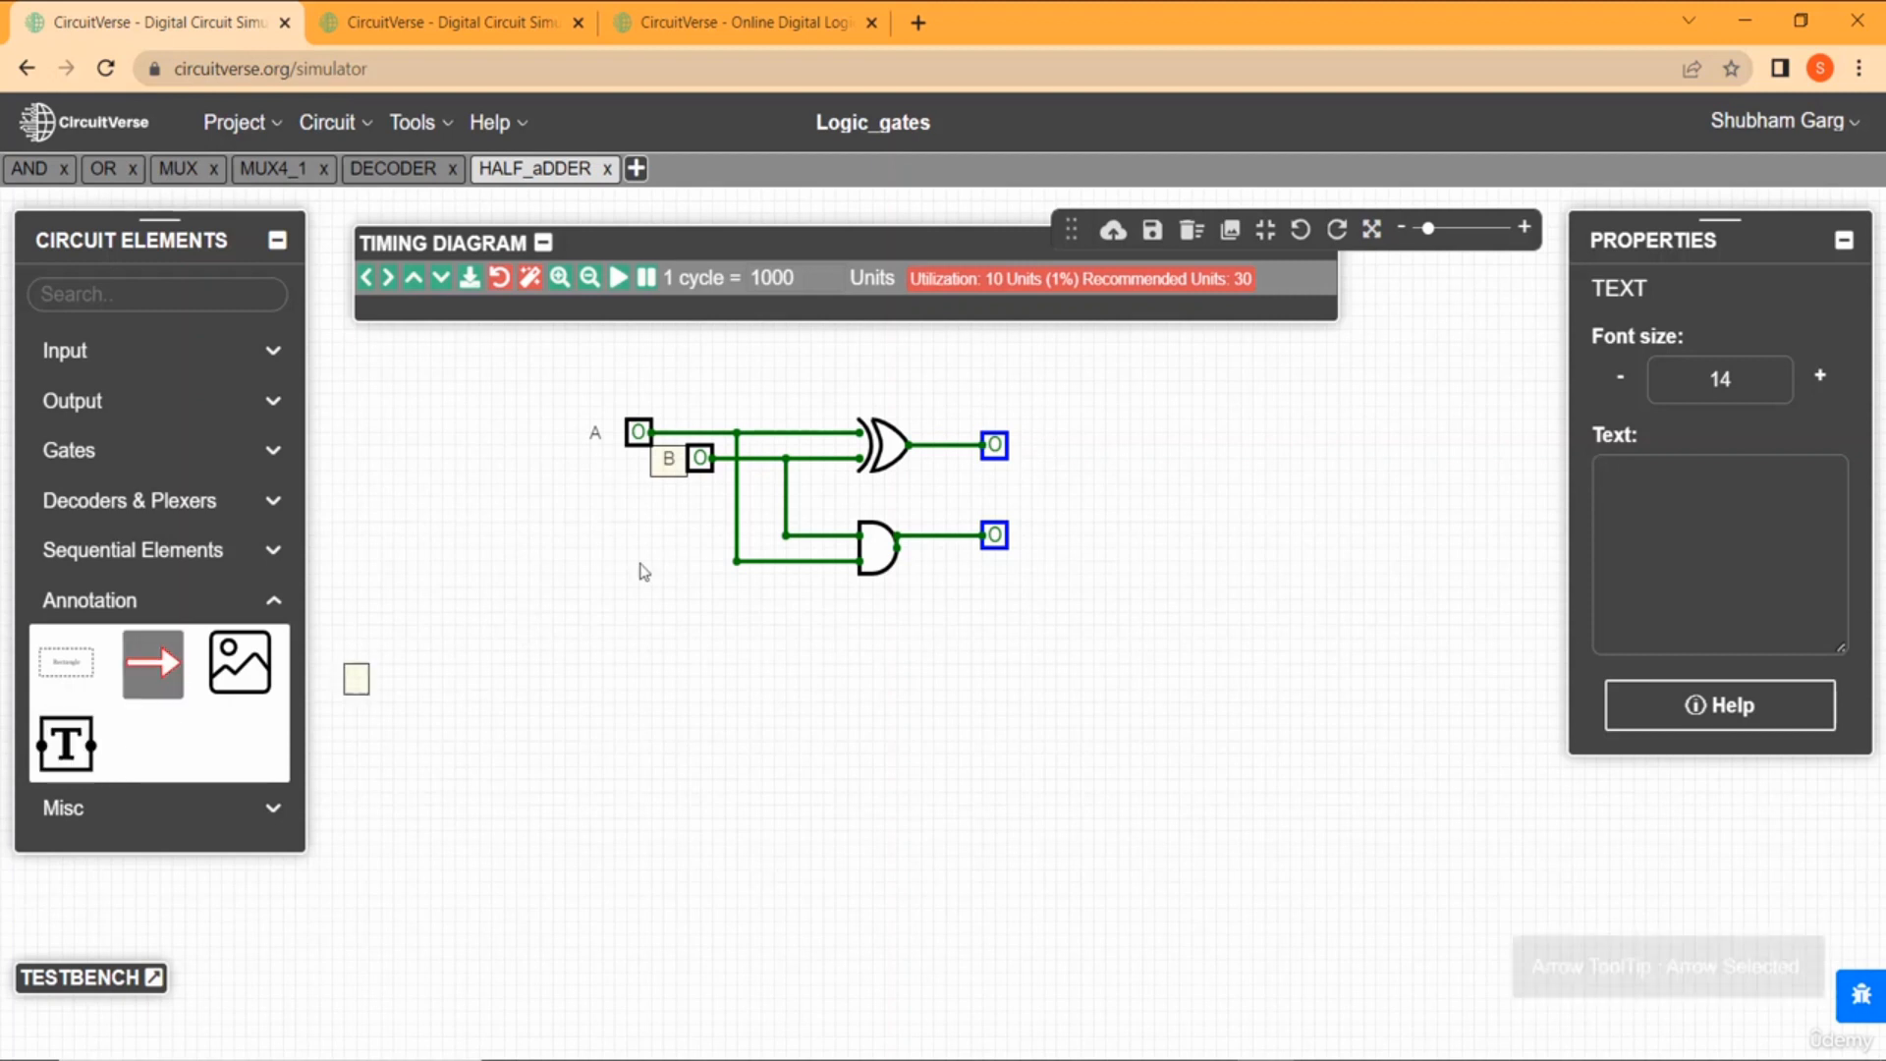
{"action": "left_click", "coordinate": [1021, 449]}
{"action": "type", "text": "S"}
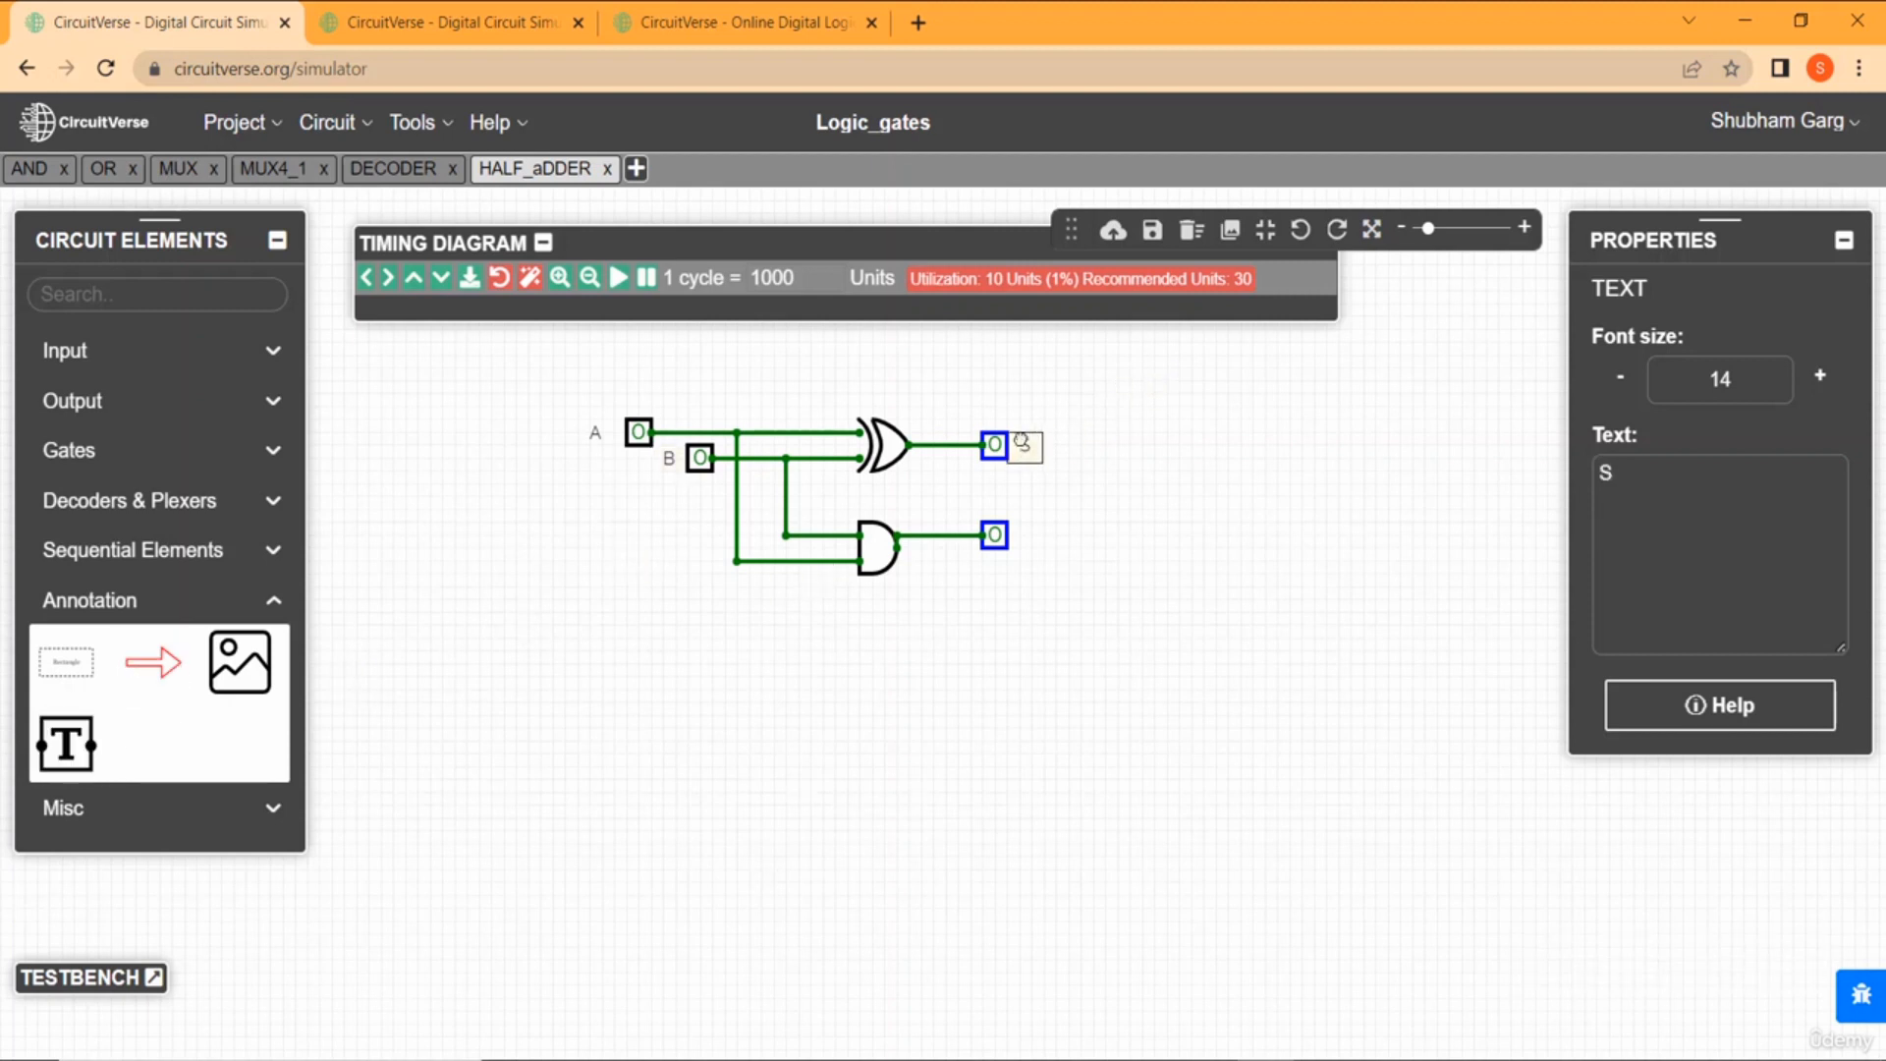
{"action": "left_click", "coordinate": [1019, 542]}
{"action": "left_click", "coordinate": [77, 756]}
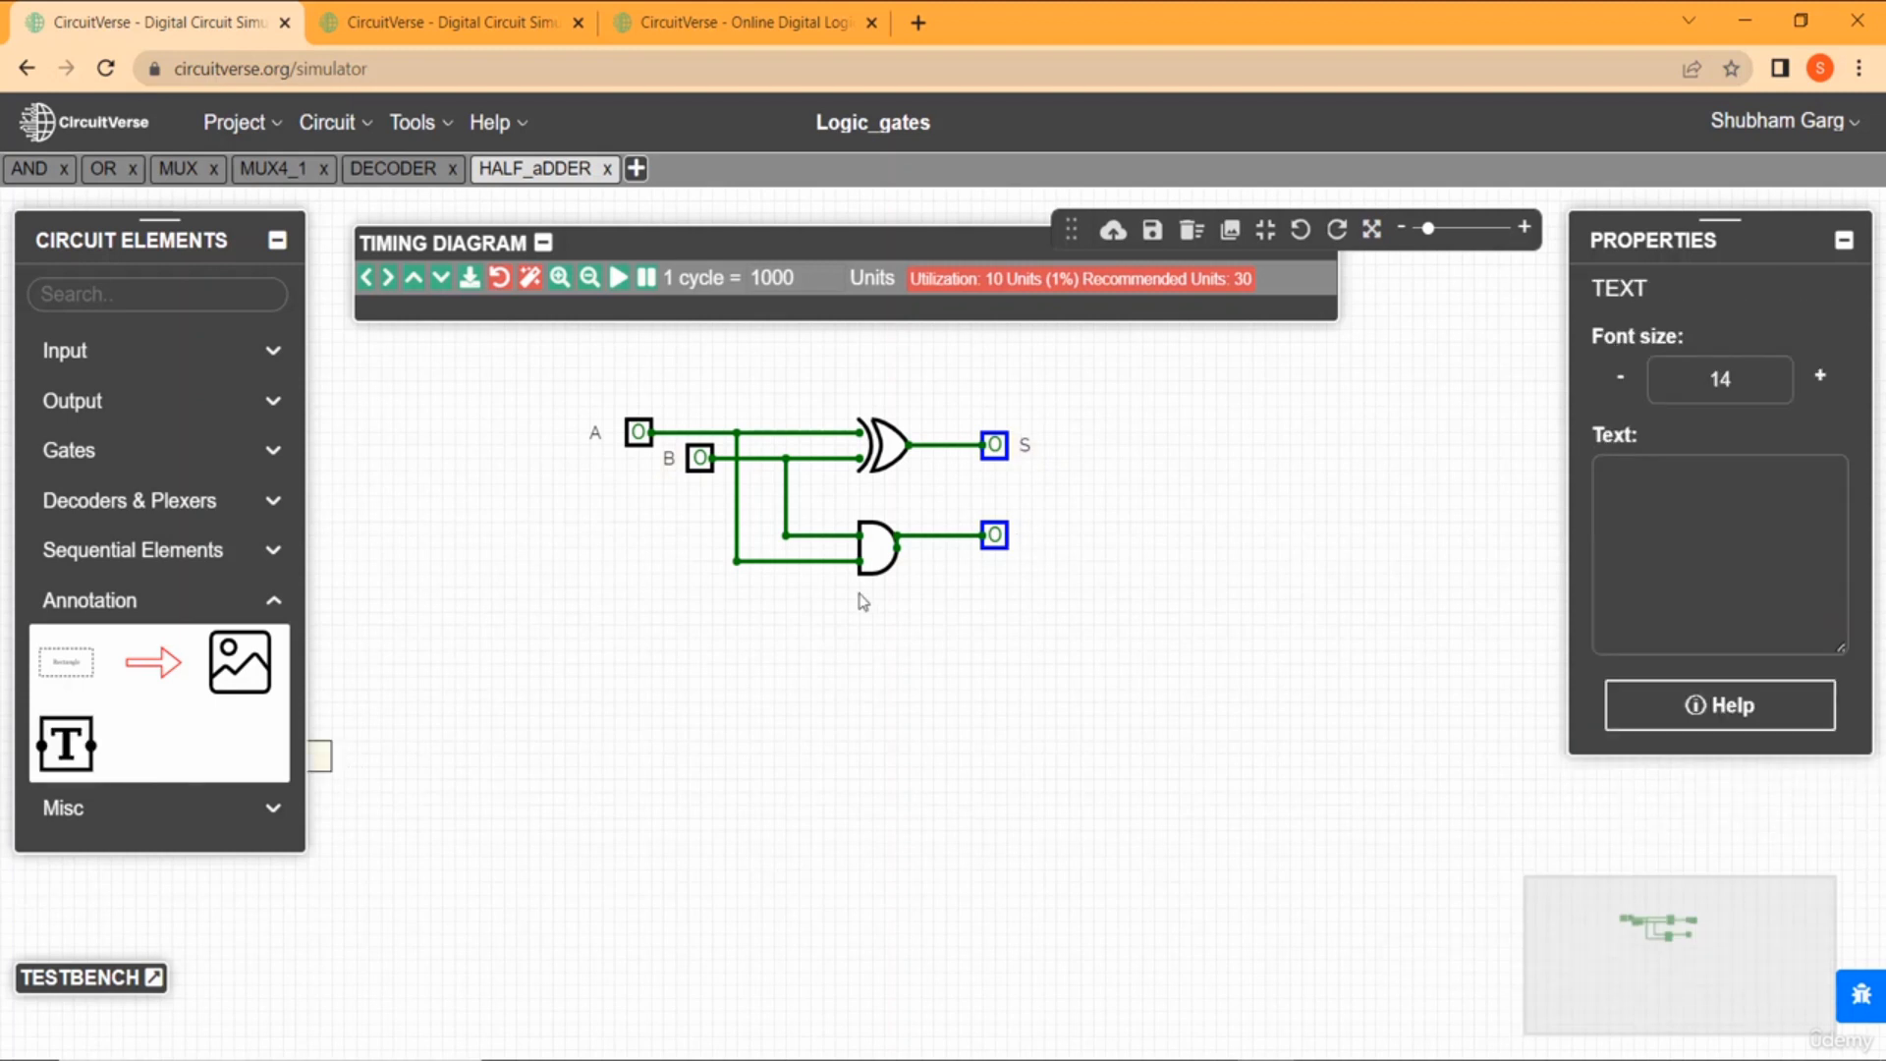
{"action": "left_click", "coordinate": [1021, 535]}
{"action": "type", "text": "C"}
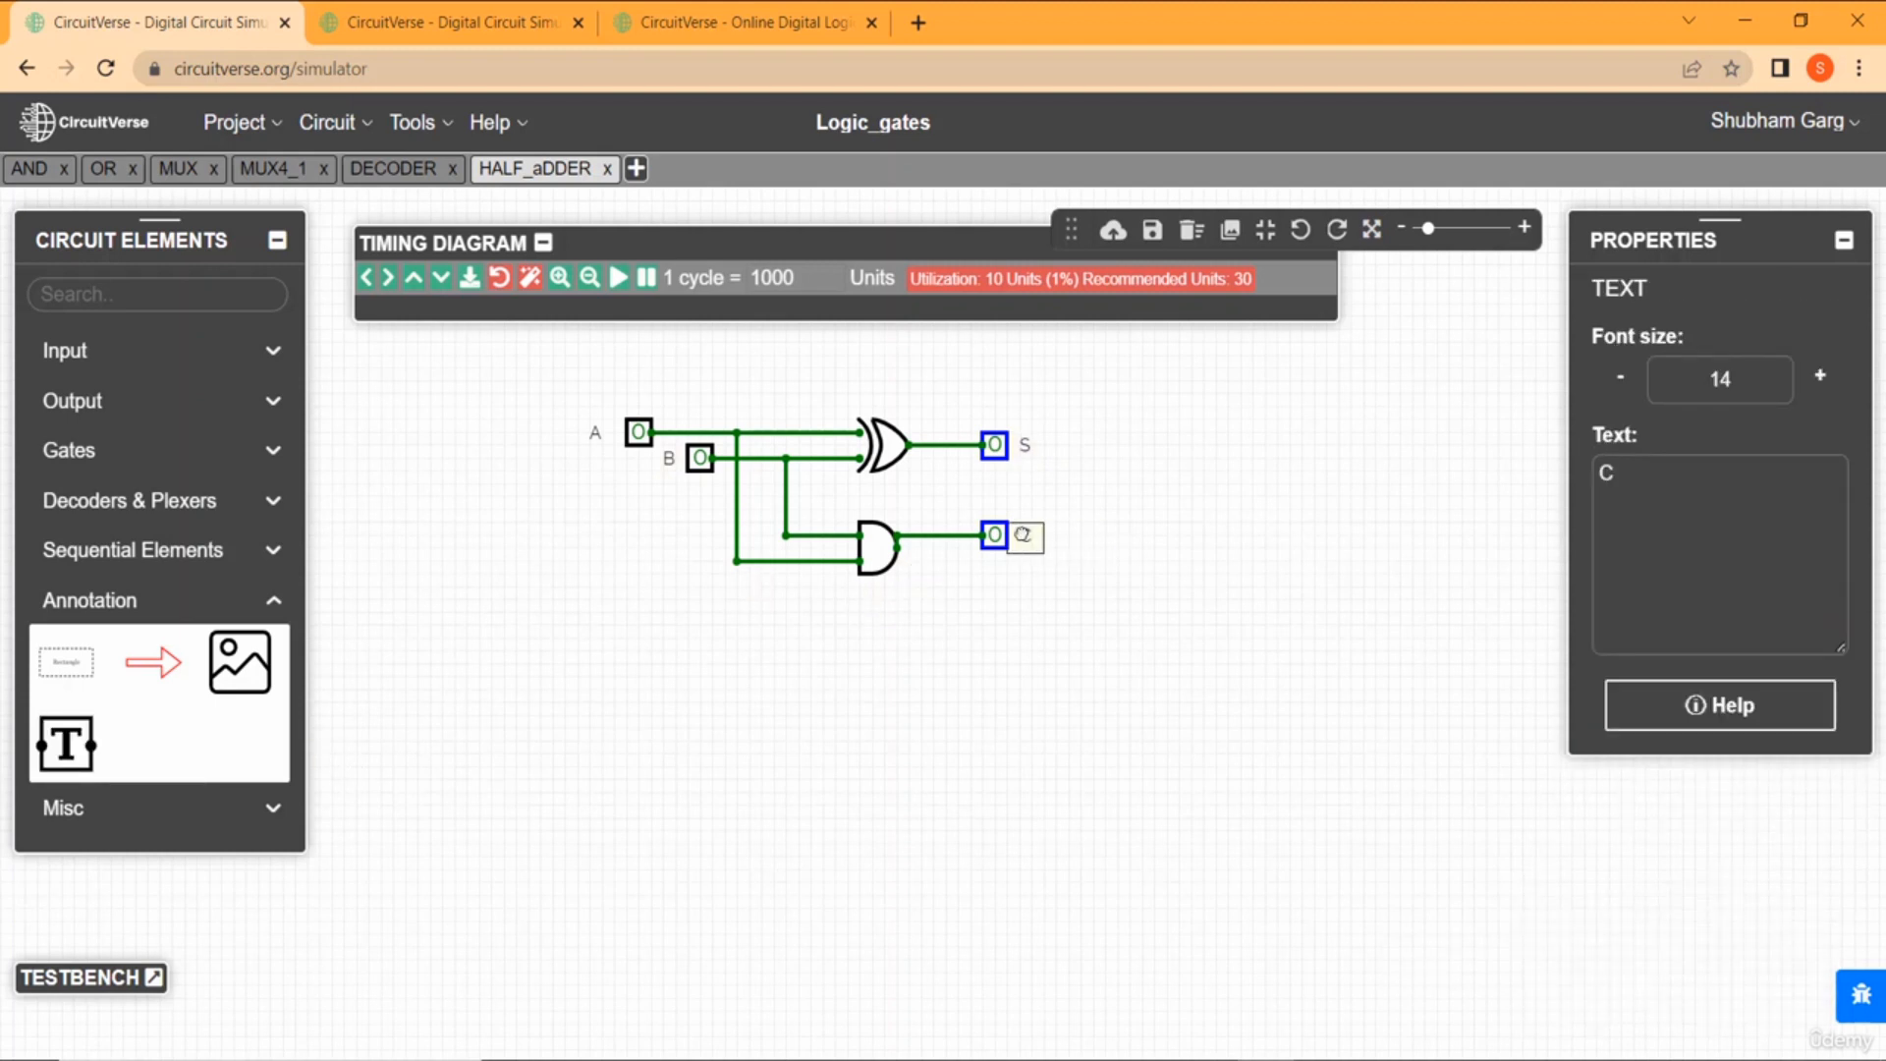
{"action": "left_click", "coordinate": [1108, 700]}
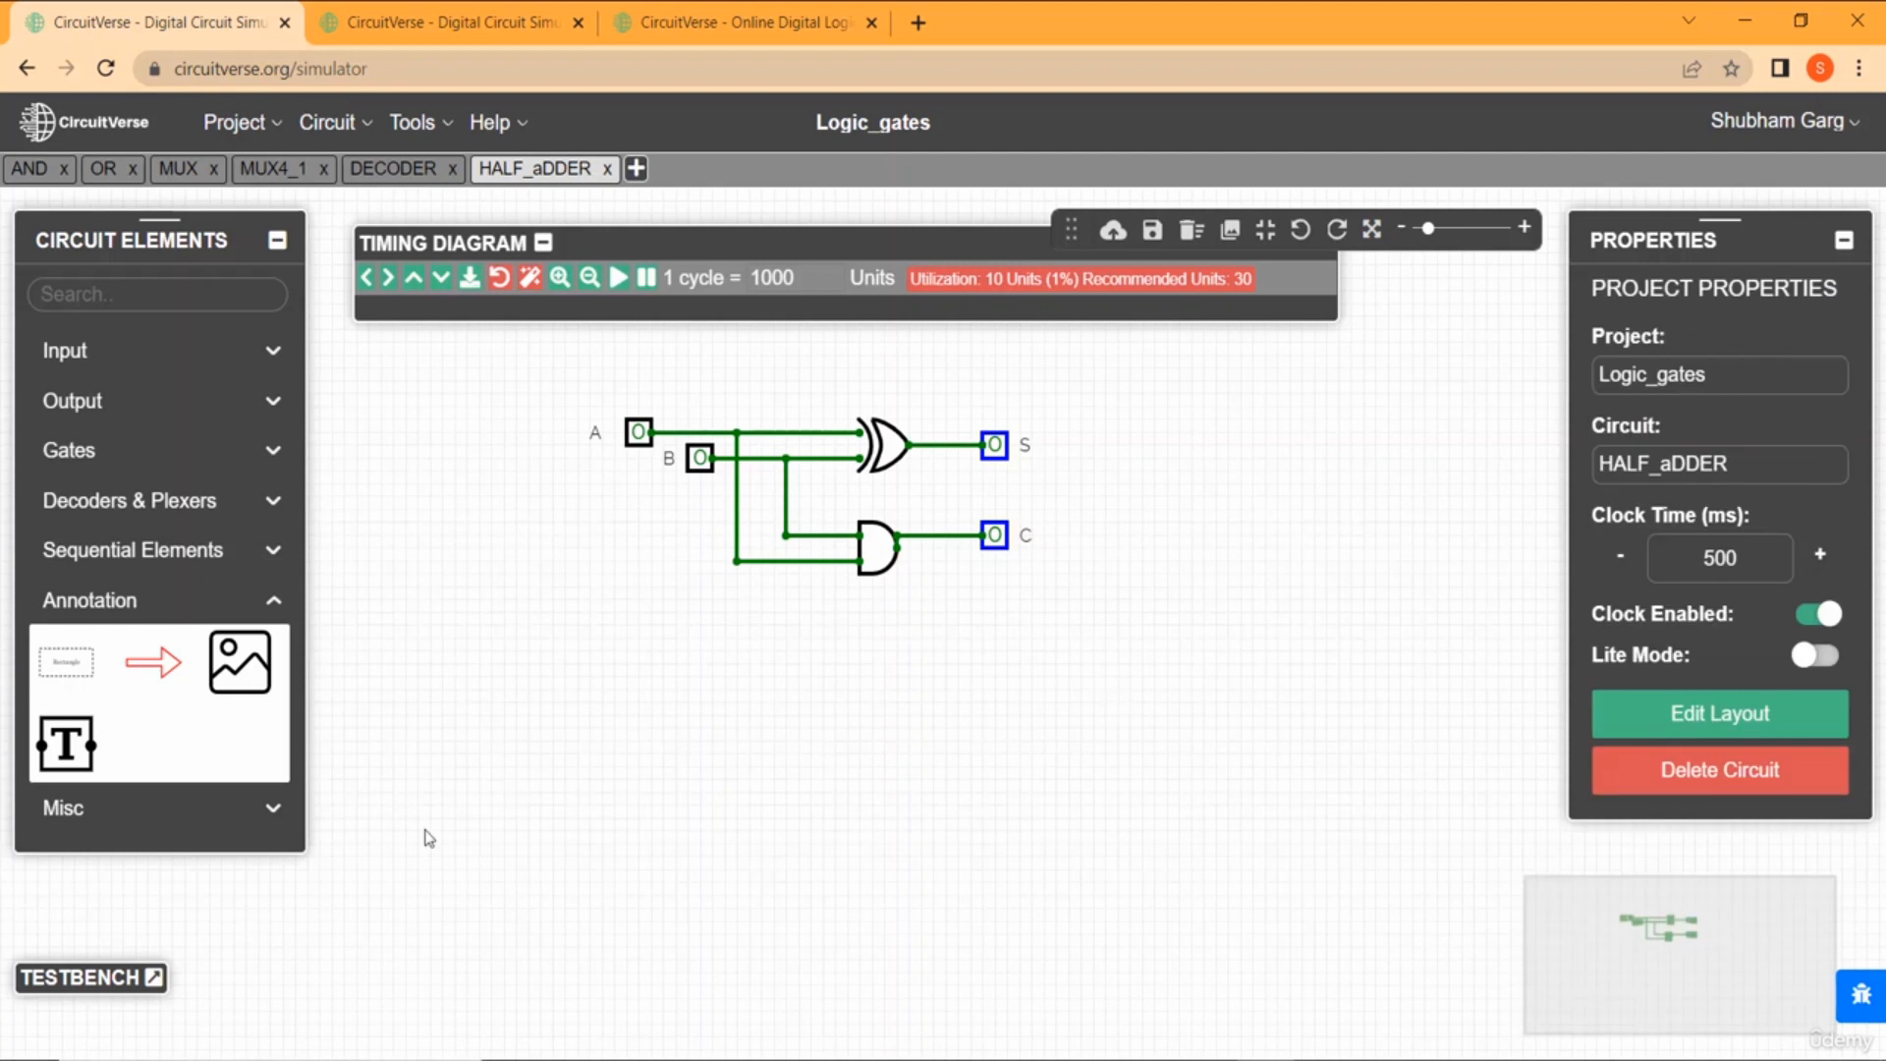
Add a truth-table text to the right of the circuit with header A B S C and input rows 00, 01, 10 and 11.
{"action": "left_click", "coordinate": [84, 742]}
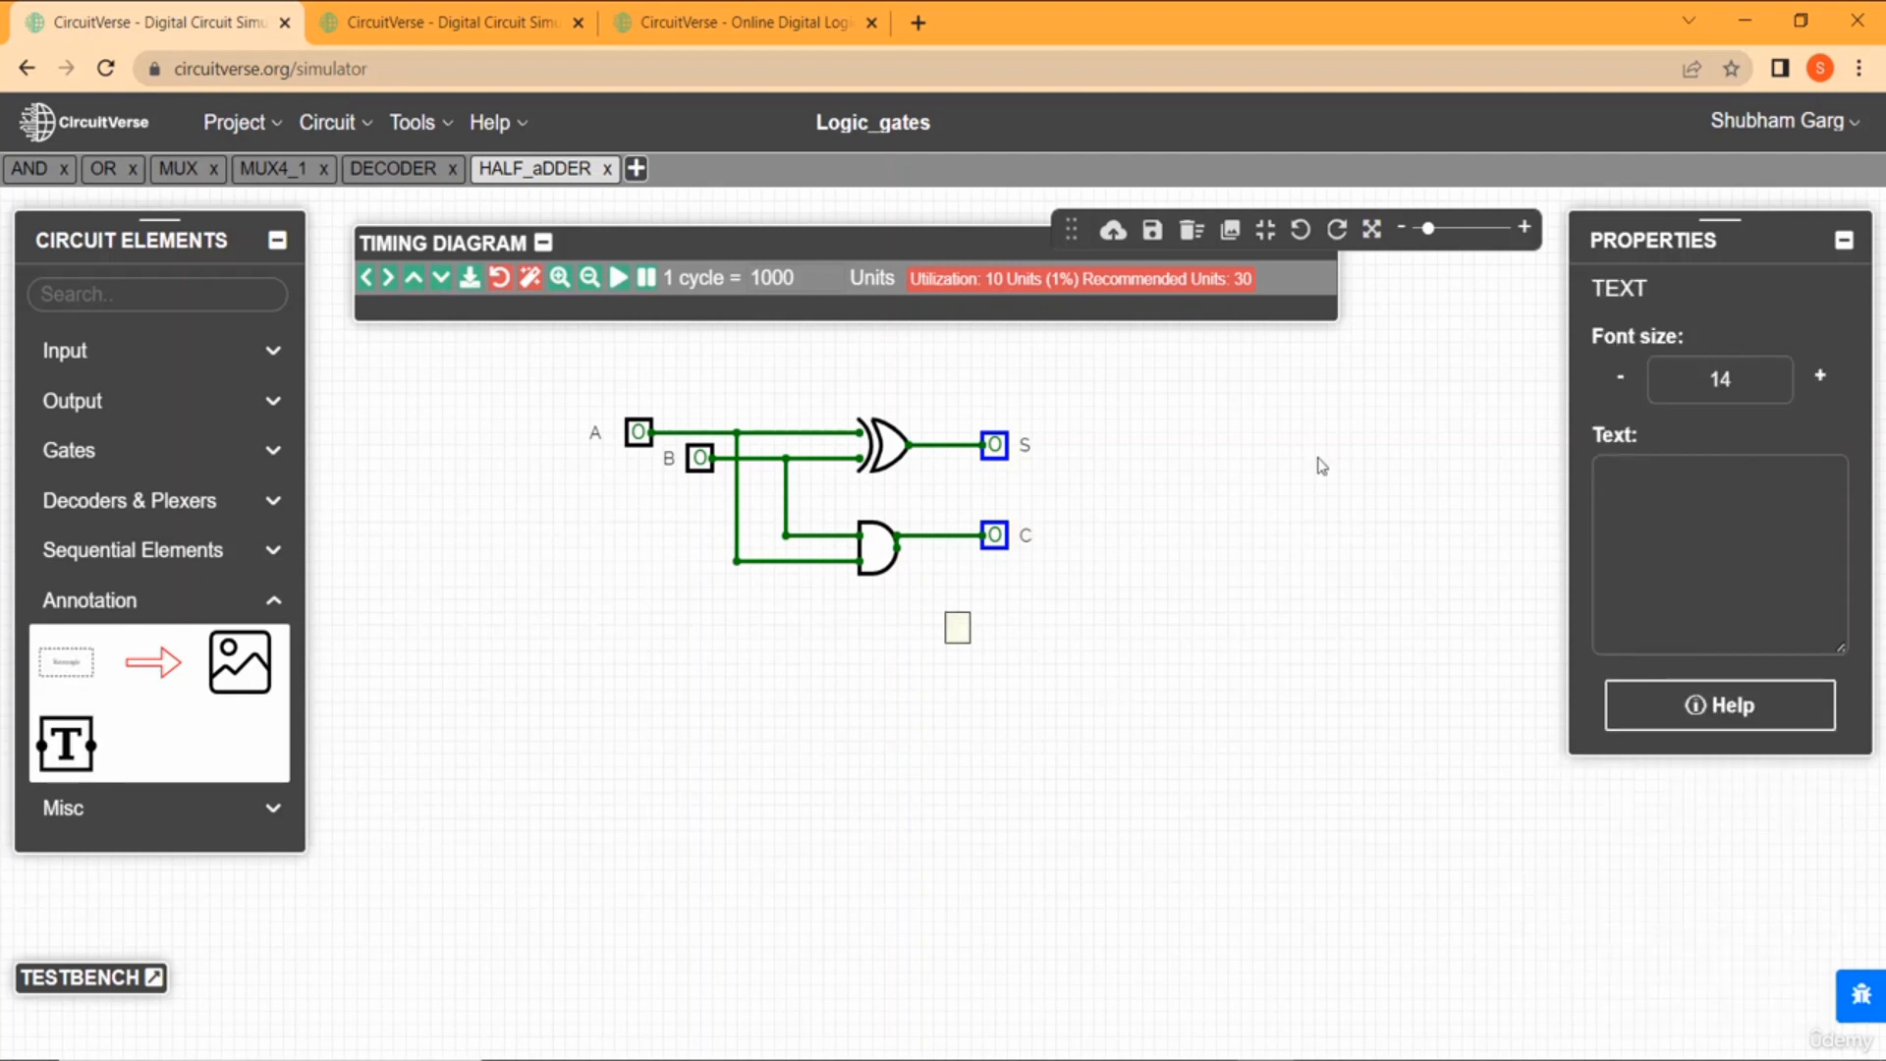
{"action": "left_click", "coordinate": [1616, 525]}
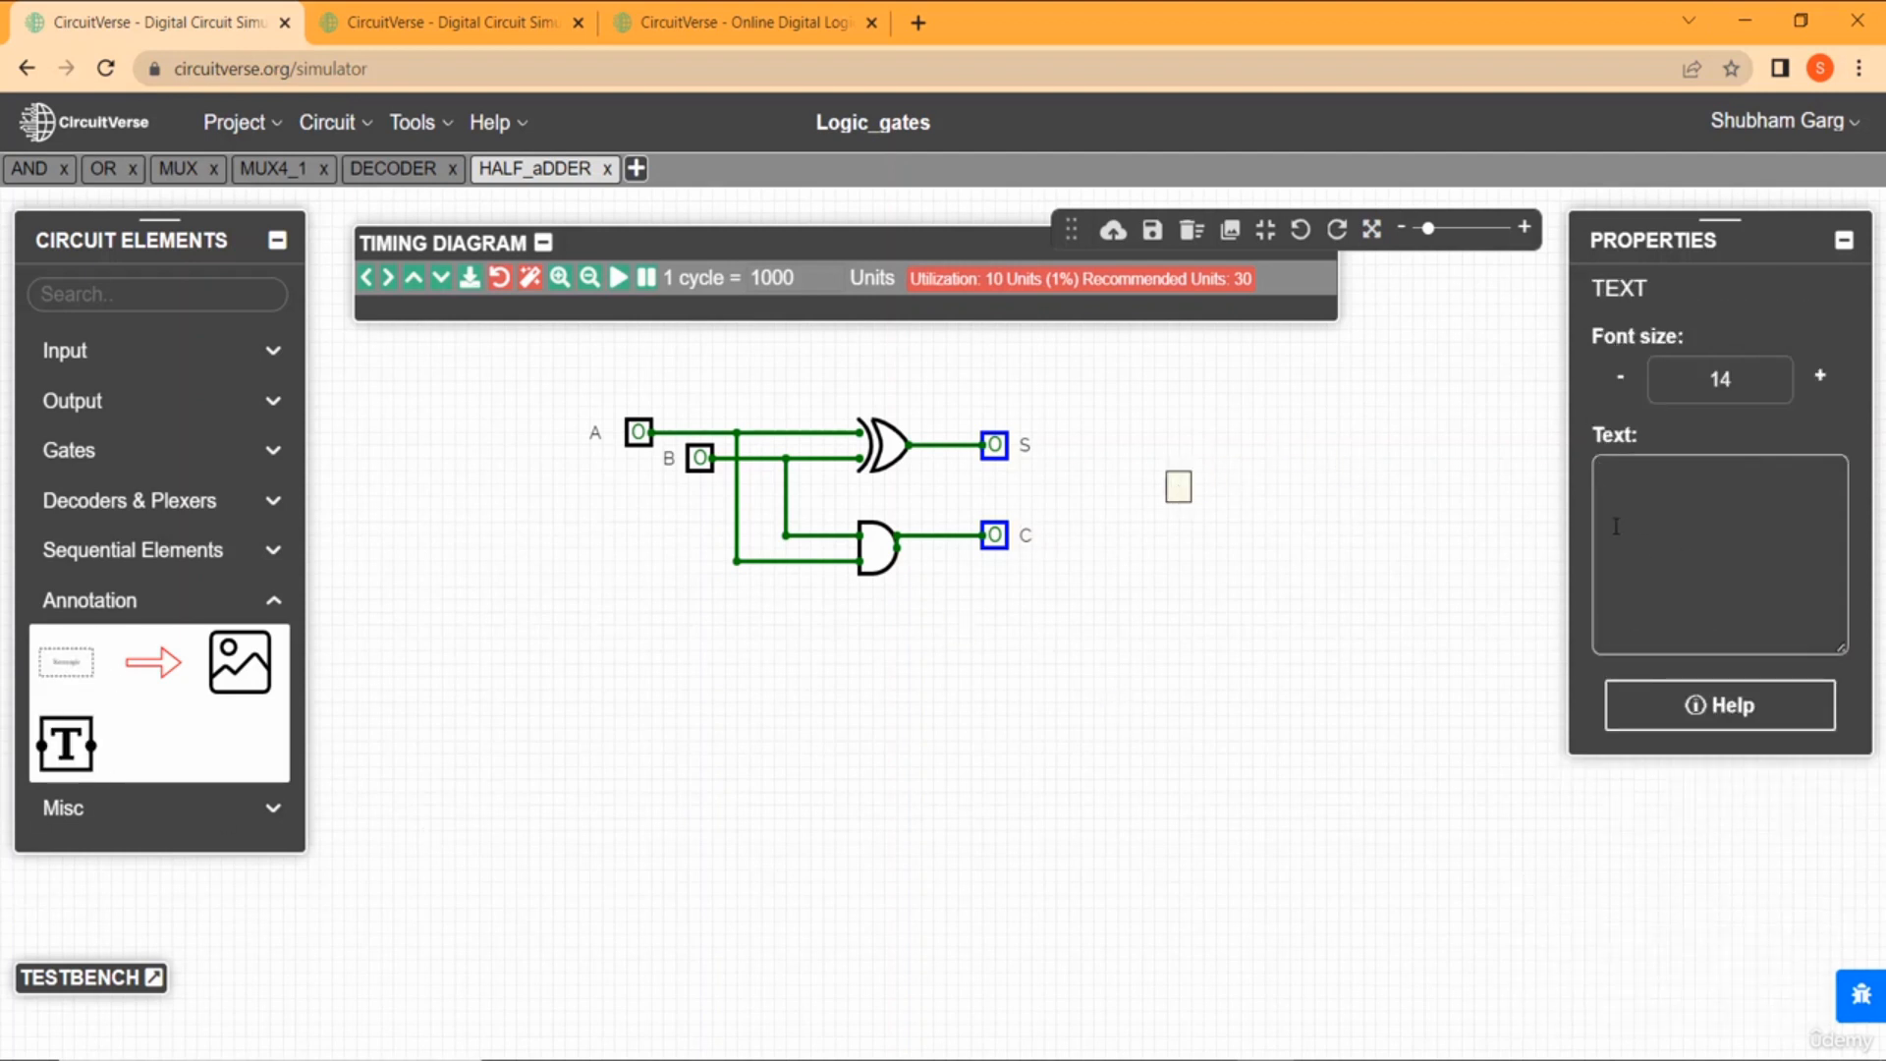
{"action": "type", "text": "A B S"}
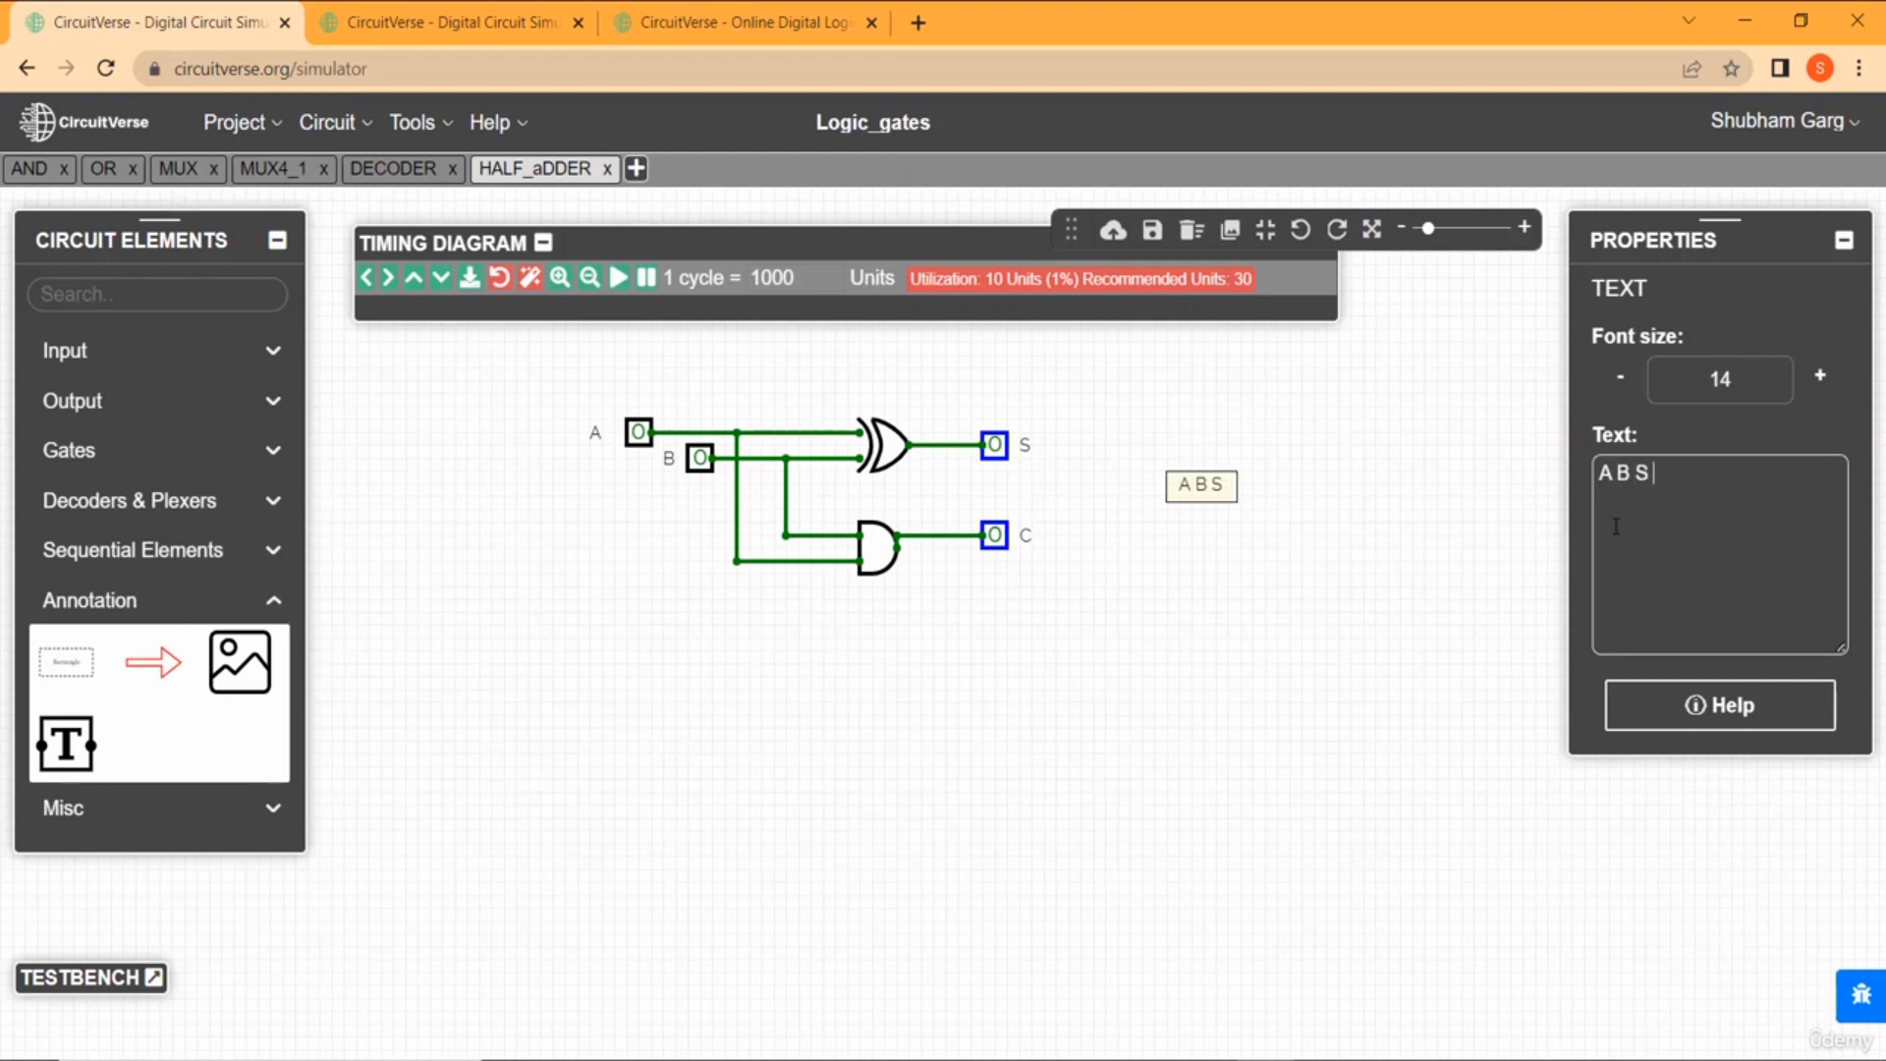
{"action": "type", "text": " C"}
{"action": "key", "text": "Return"}
{"action": "type", "text": "0"}
{"action": "key", "text": "Return"}
{"action": "type", "text": "0"}
{"action": "key", "text": "Return"}
{"action": "type", "text": "1"}
{"action": "key", "text": "Return"}
{"action": "type", "text": "1"}
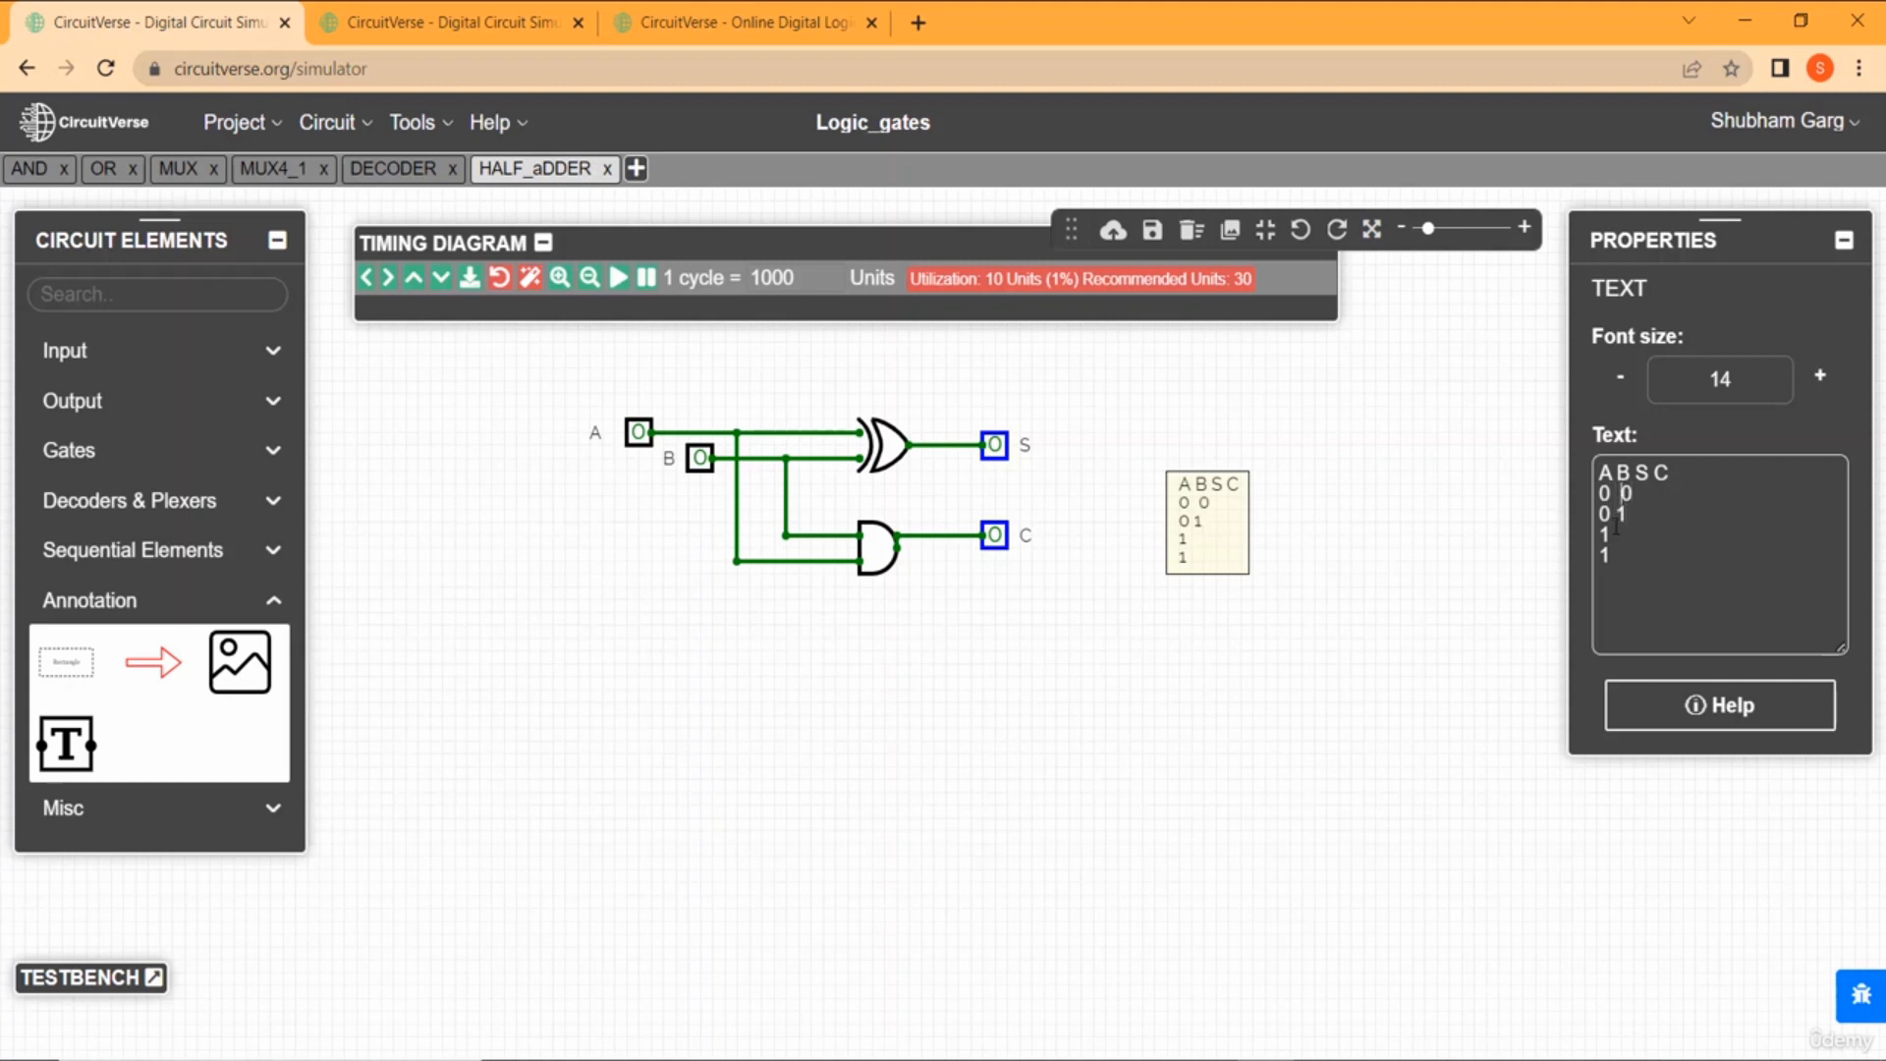
{"action": "key", "text": "BackSpace"}
{"action": "type", "text": "1 1"}
Complete the truth table's S and C values with 0 0, 1 0, 1 0 and 0 1, keeping each row on its own line.
{"action": "type", "text": " 0"}
{"action": "key", "text": "Right"}
{"action": "key", "text": "BackSpace"}
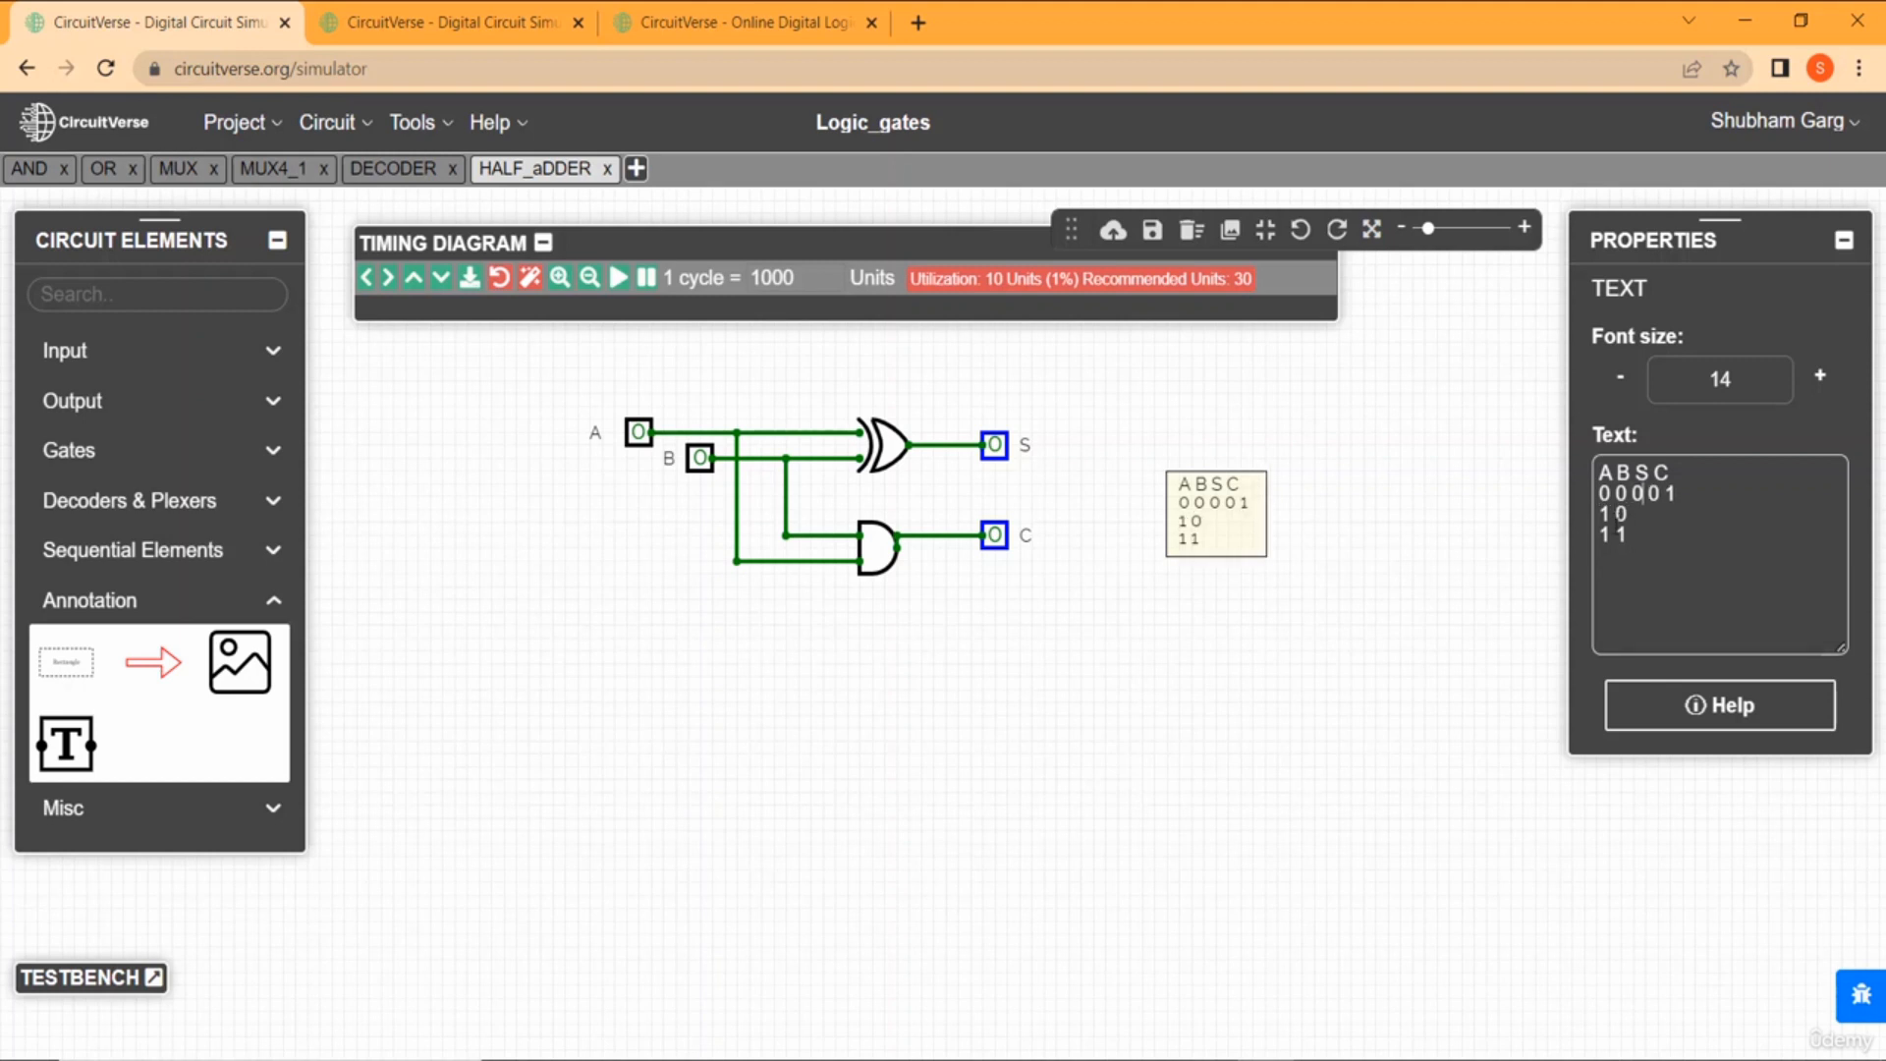
{"action": "key", "text": "Return"}
{"action": "key", "text": "Right"}
{"action": "key", "text": "BackSpace"}
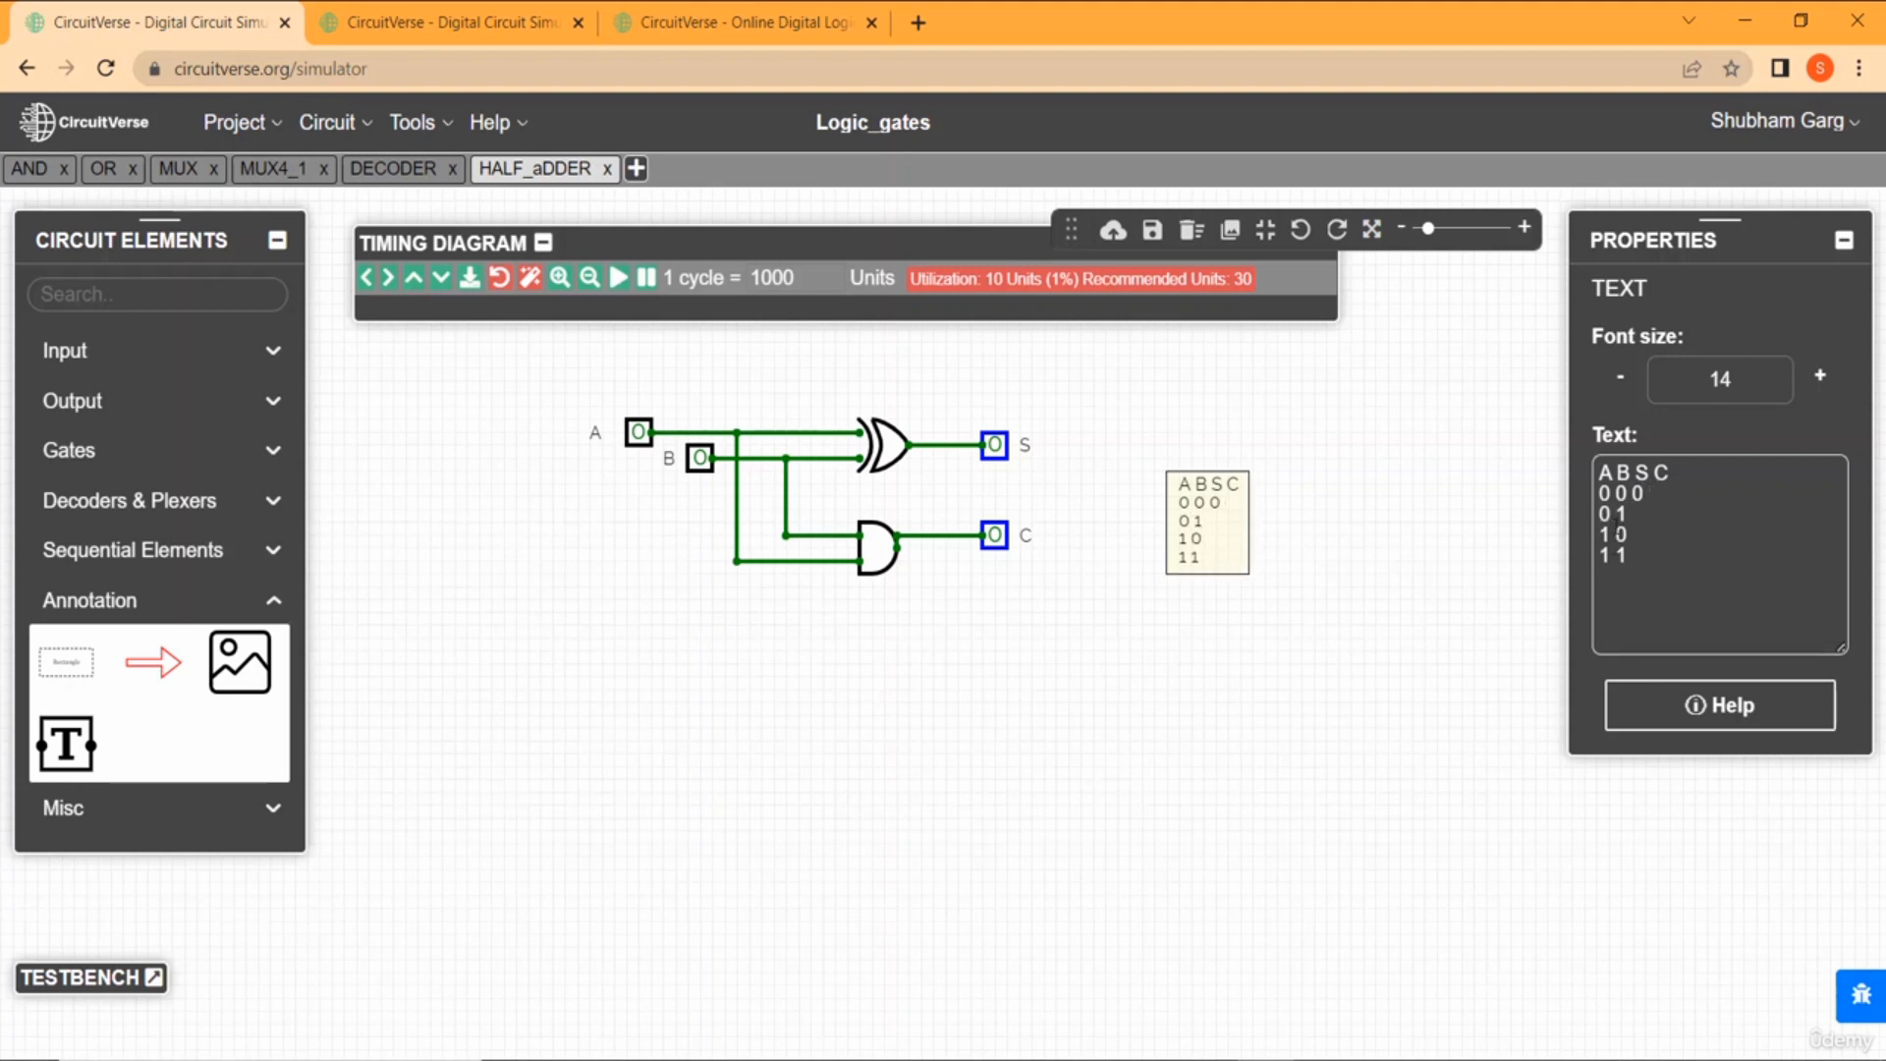
{"action": "key", "text": "Left"}
{"action": "type", "text": "0"}
{"action": "type", "text": "1"}
{"action": "type", "text": " 0"}
{"action": "type", "text": " 1"}
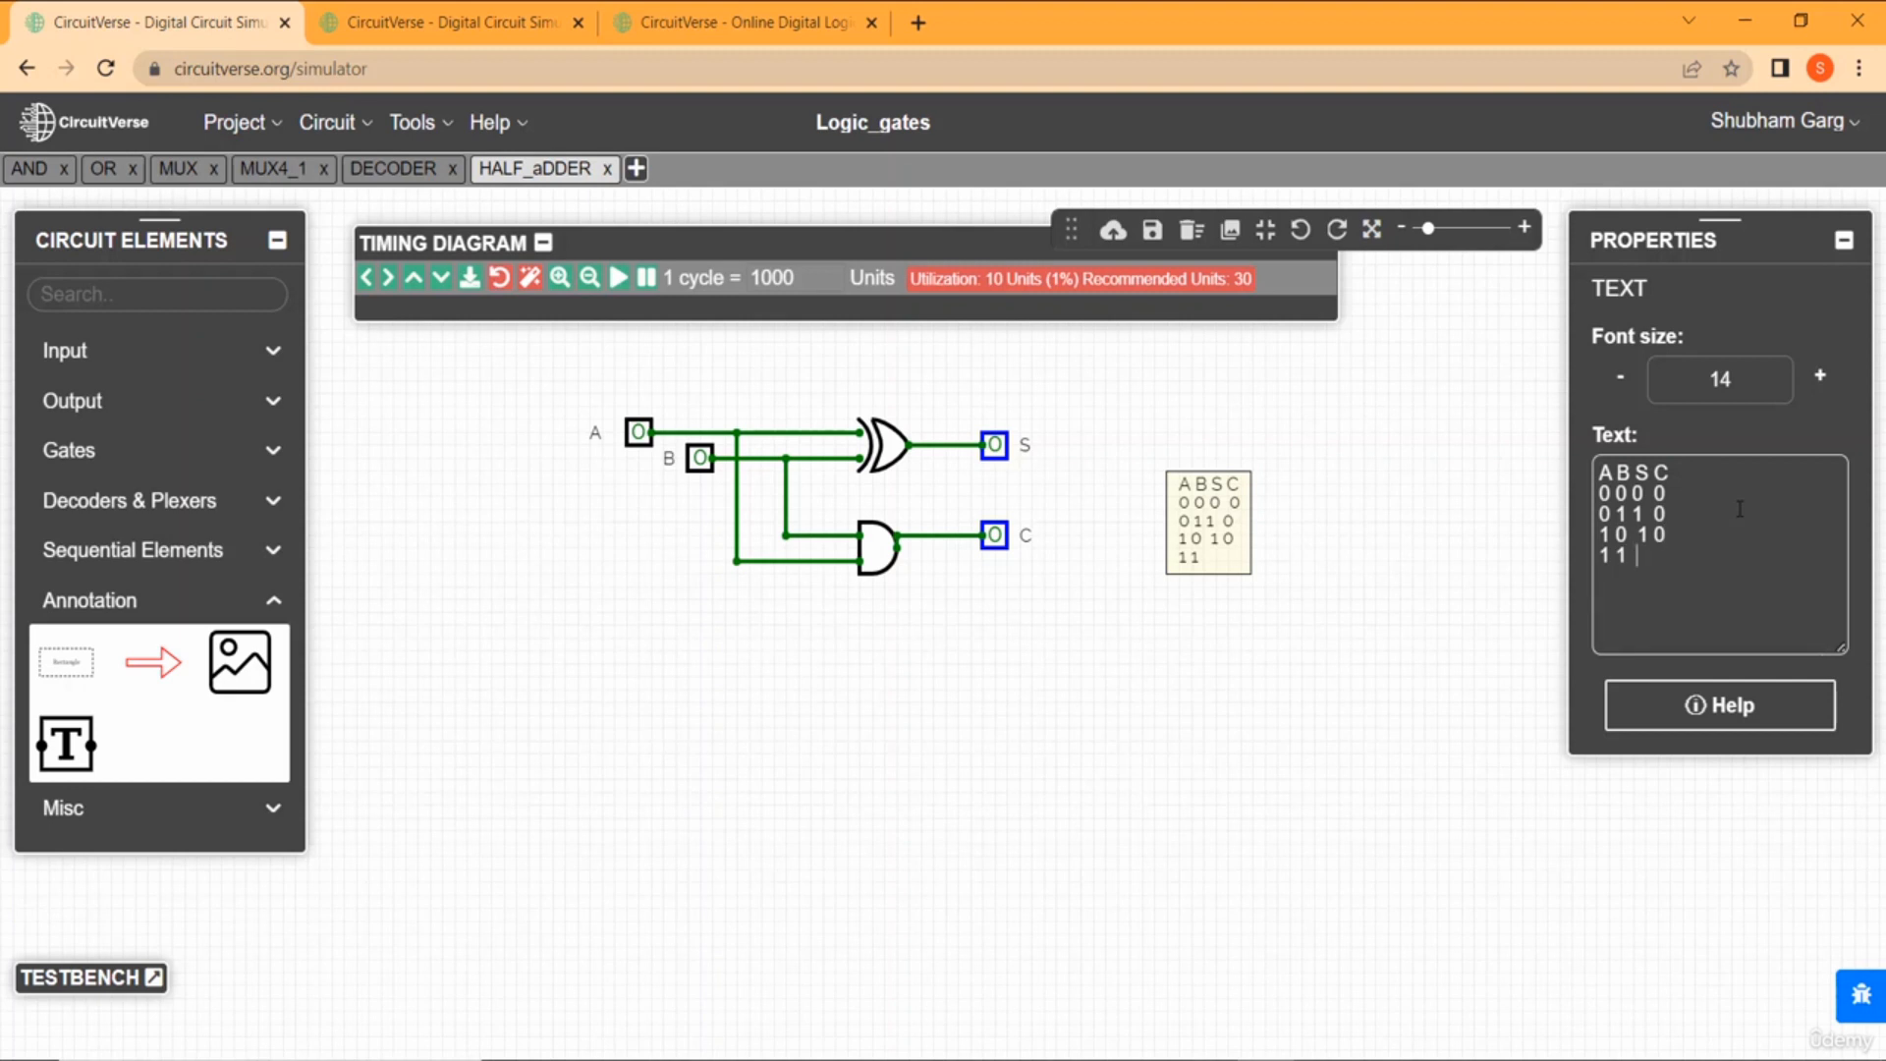
{"action": "type", "text": "01"}
Test the labelled half adder with A and B both at 1, and with A at 0 and B at 1.
{"action": "left_click", "coordinate": [640, 433]}
{"action": "left_click", "coordinate": [699, 458]}
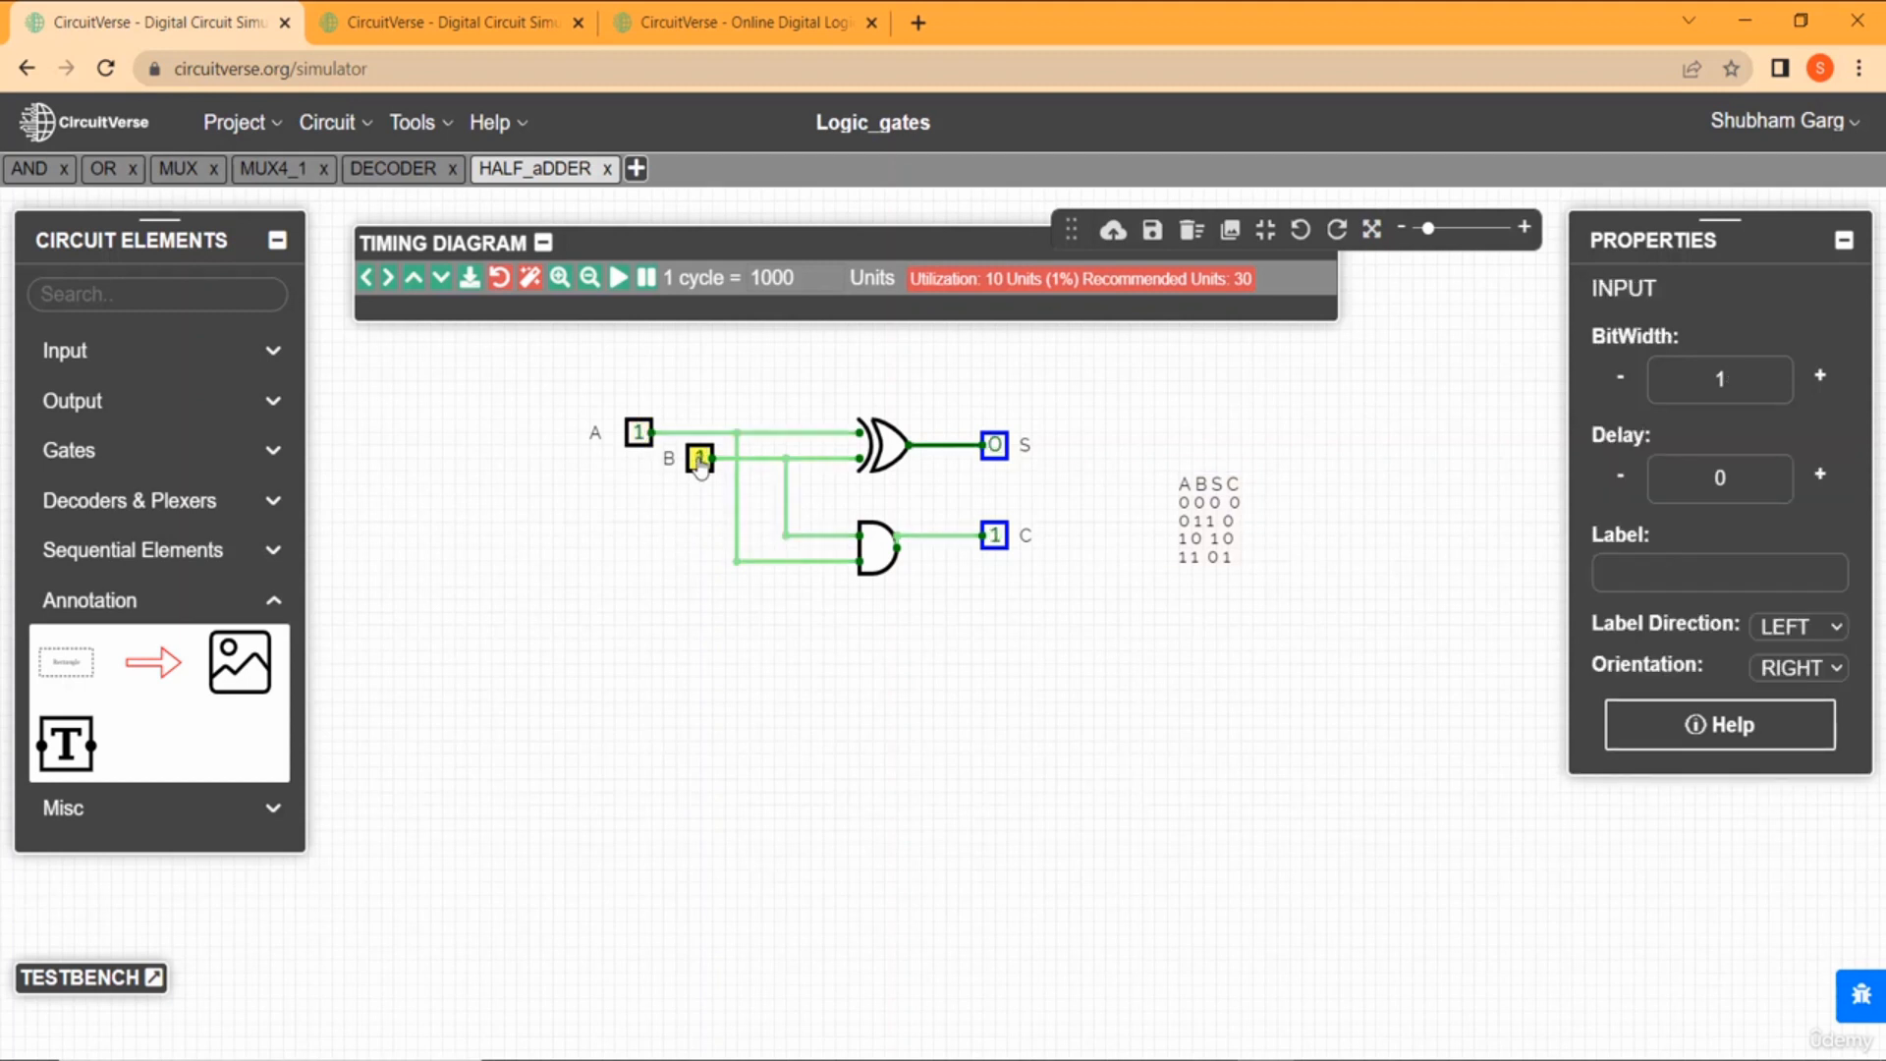
{"action": "left_click", "coordinate": [638, 431]}
{"action": "left_click", "coordinate": [688, 781]}
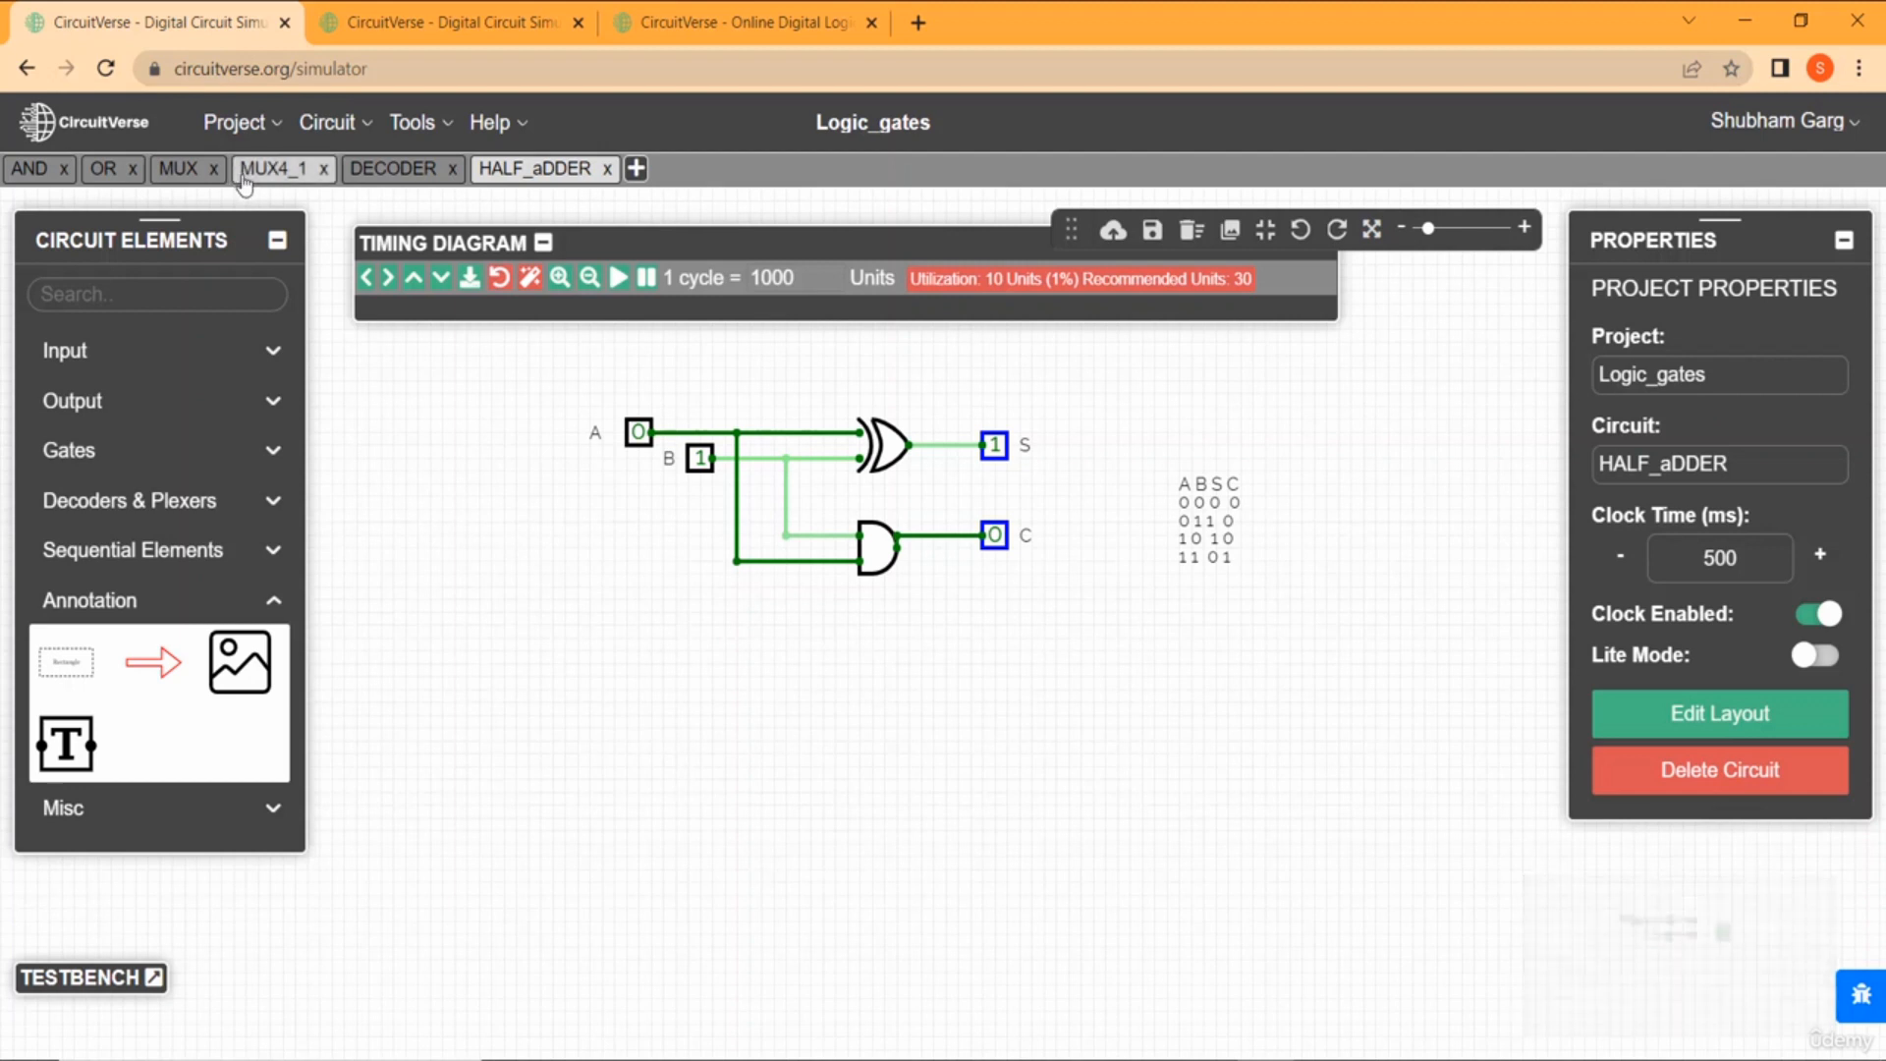
Save the Logic_gates project online and submit its project details with Public access.
{"action": "left_click", "coordinate": [233, 121]}
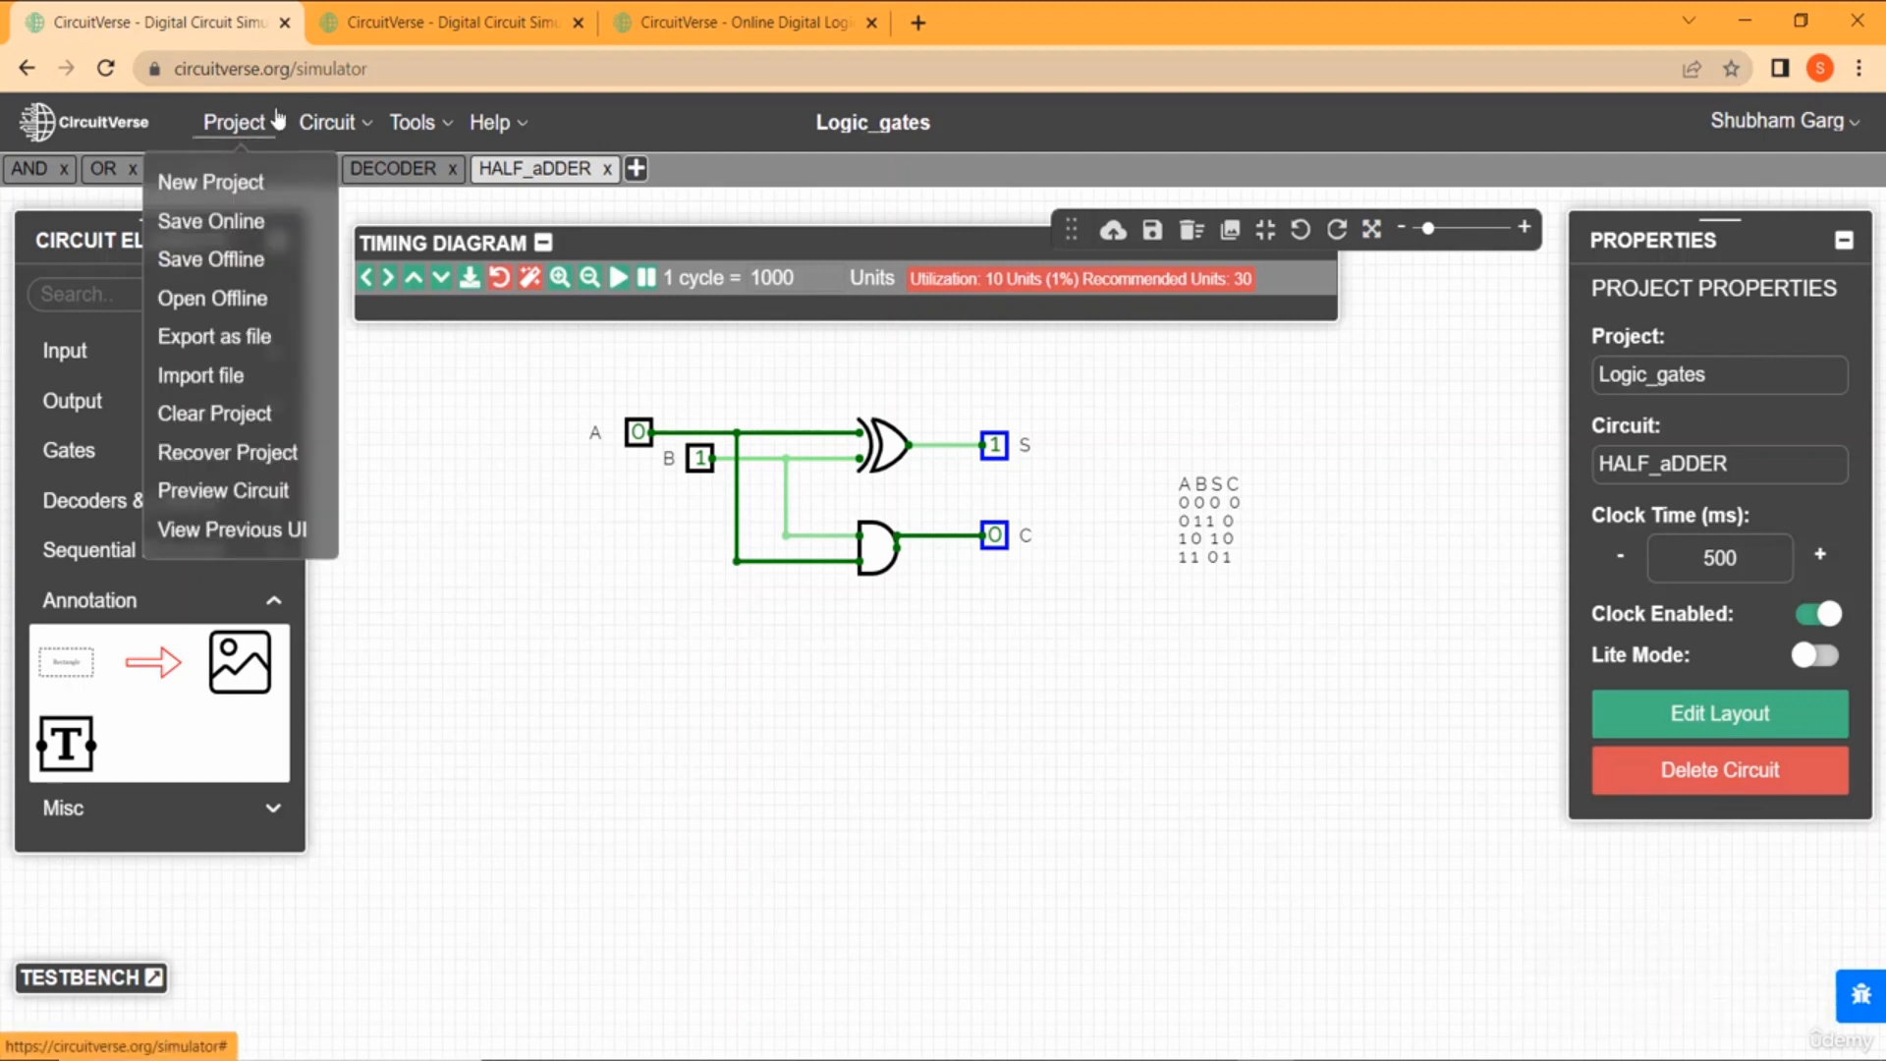
{"action": "left_click", "coordinate": [329, 122]}
{"action": "left_click", "coordinate": [412, 439]}
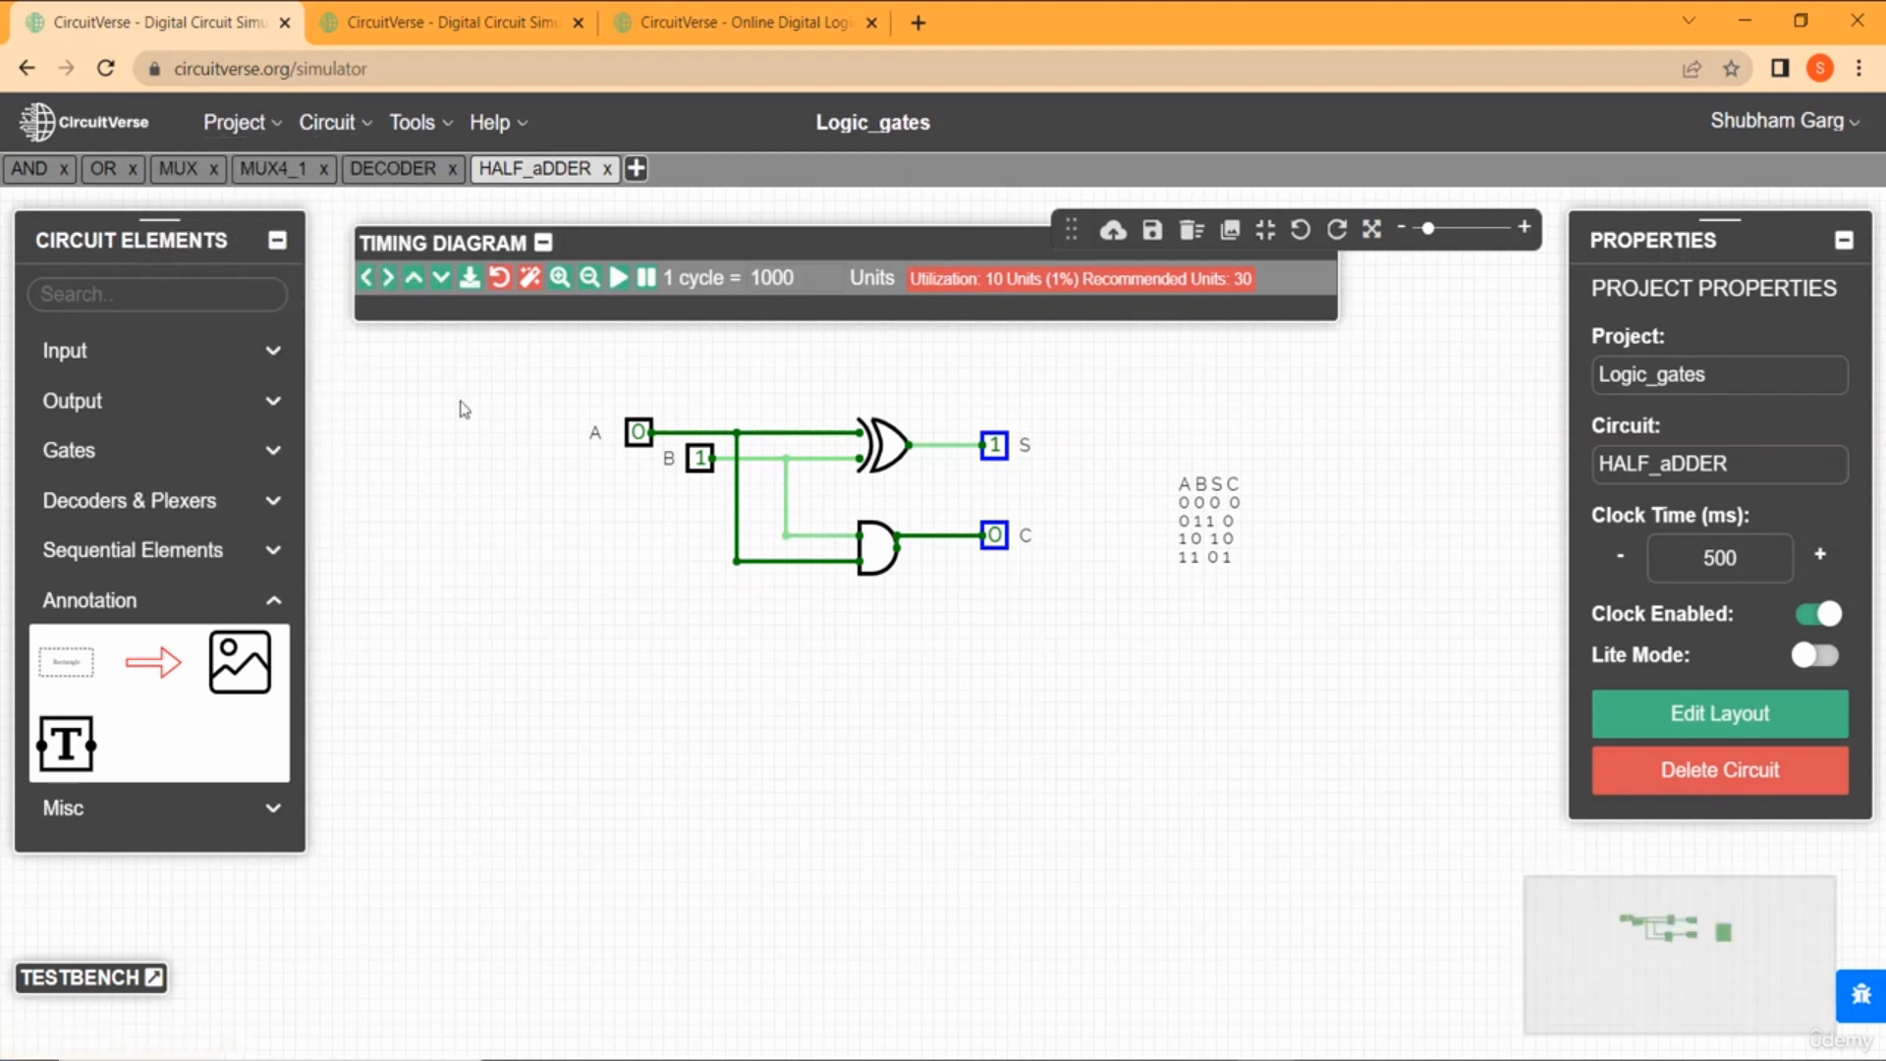
{"action": "left_click", "coordinate": [1115, 236]}
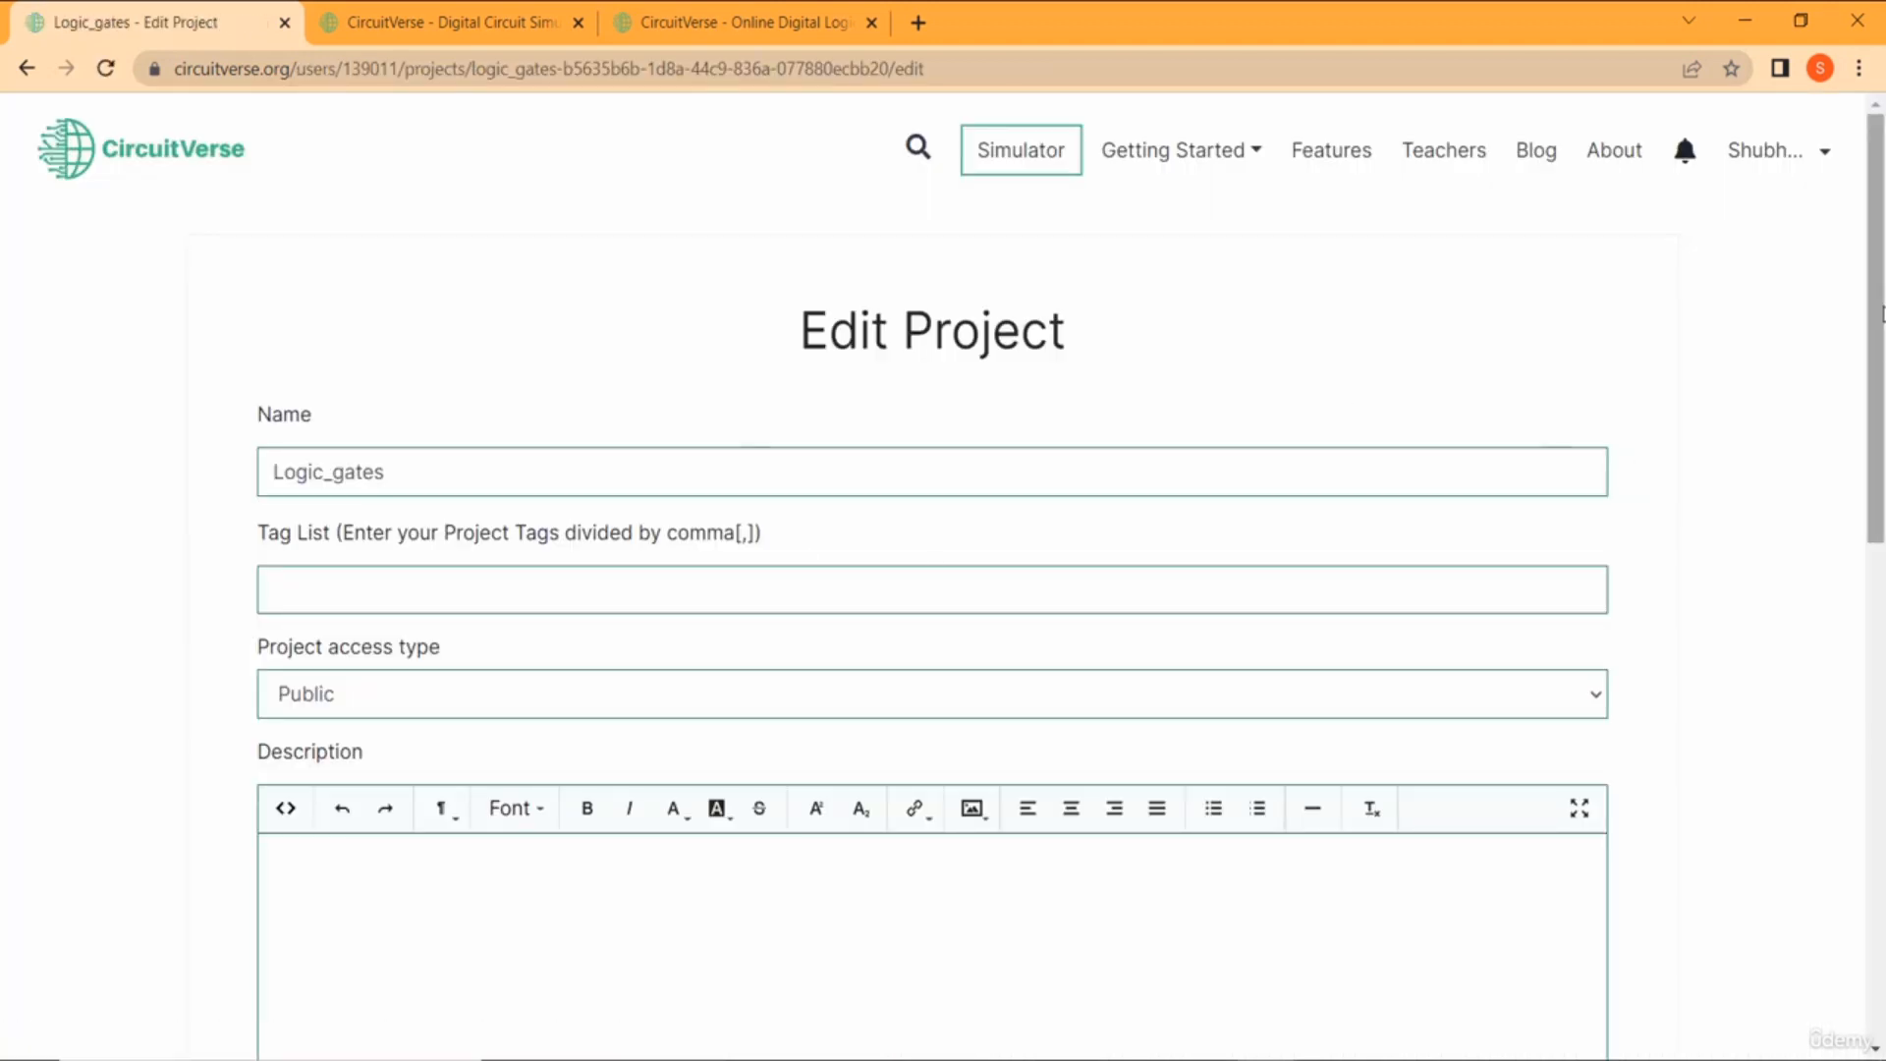
{"action": "left_click_drag", "start_coordinate": [1881, 312], "coordinate": [1844, 486]}
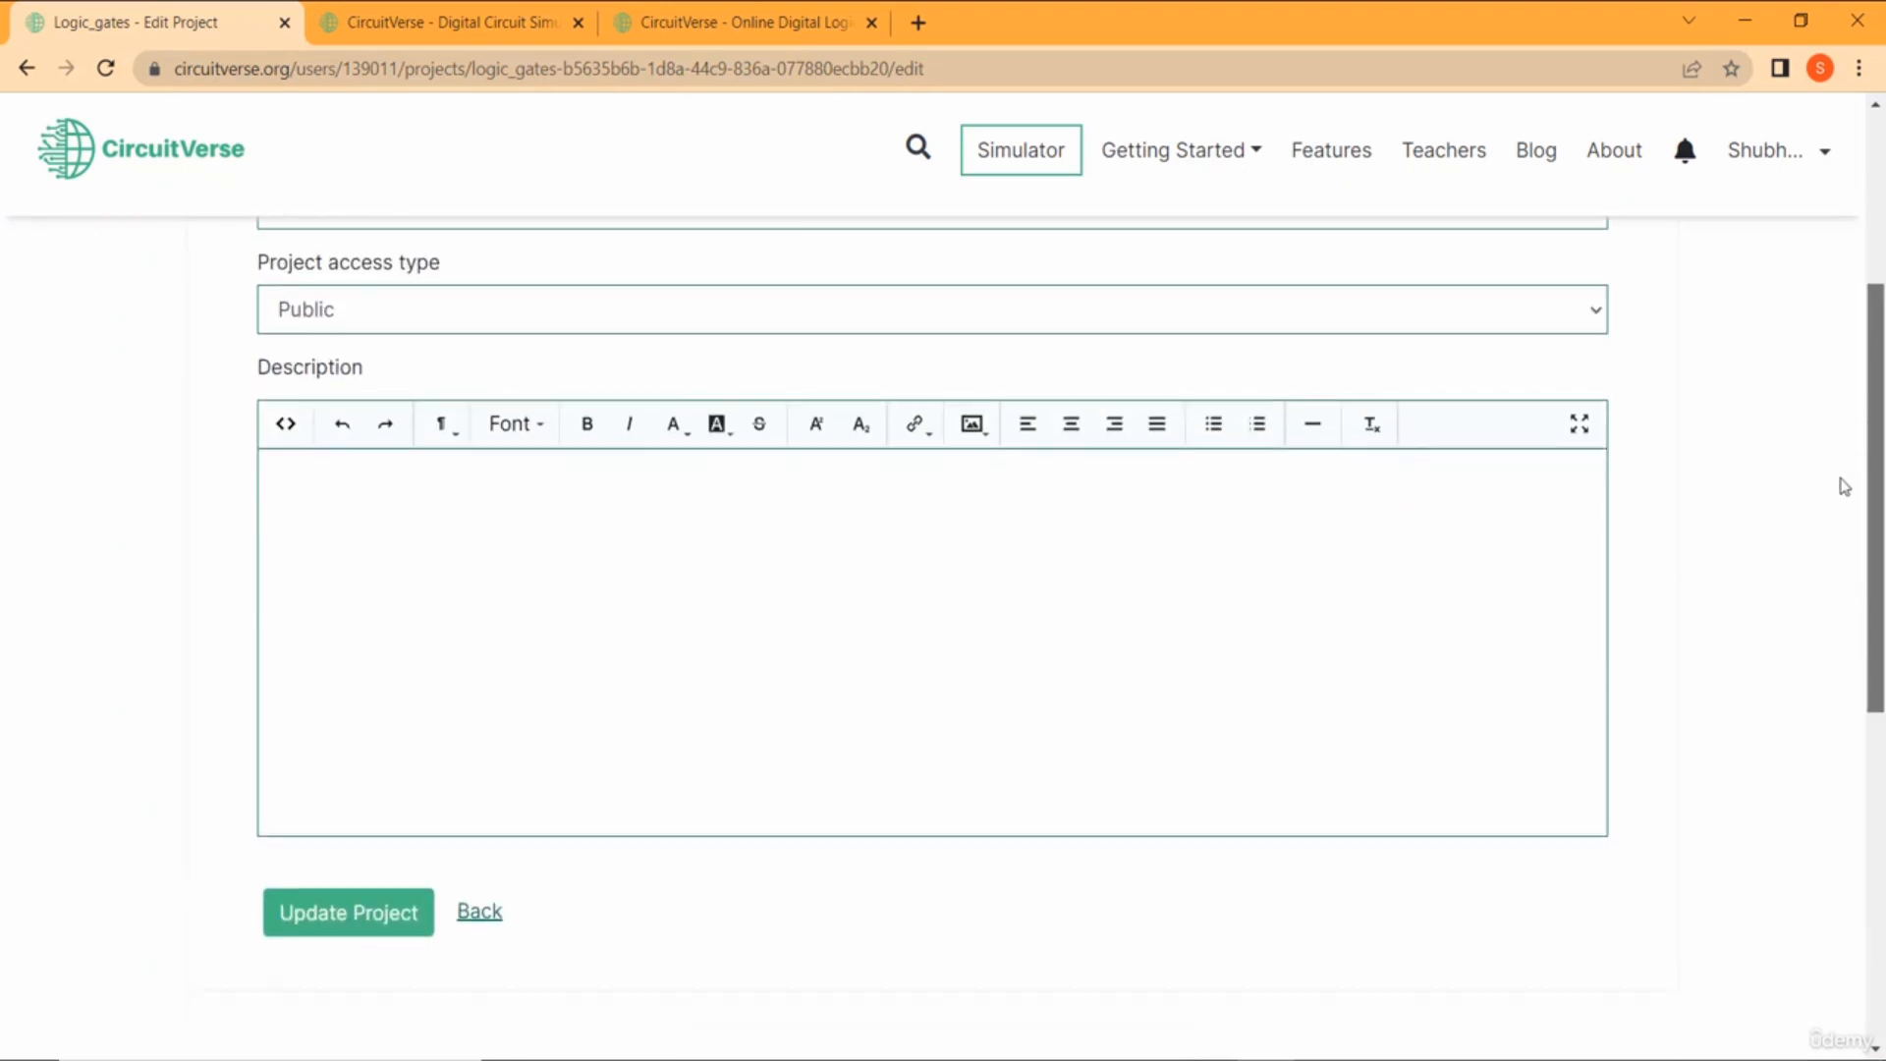
{"action": "left_click", "coordinate": [362, 923]}
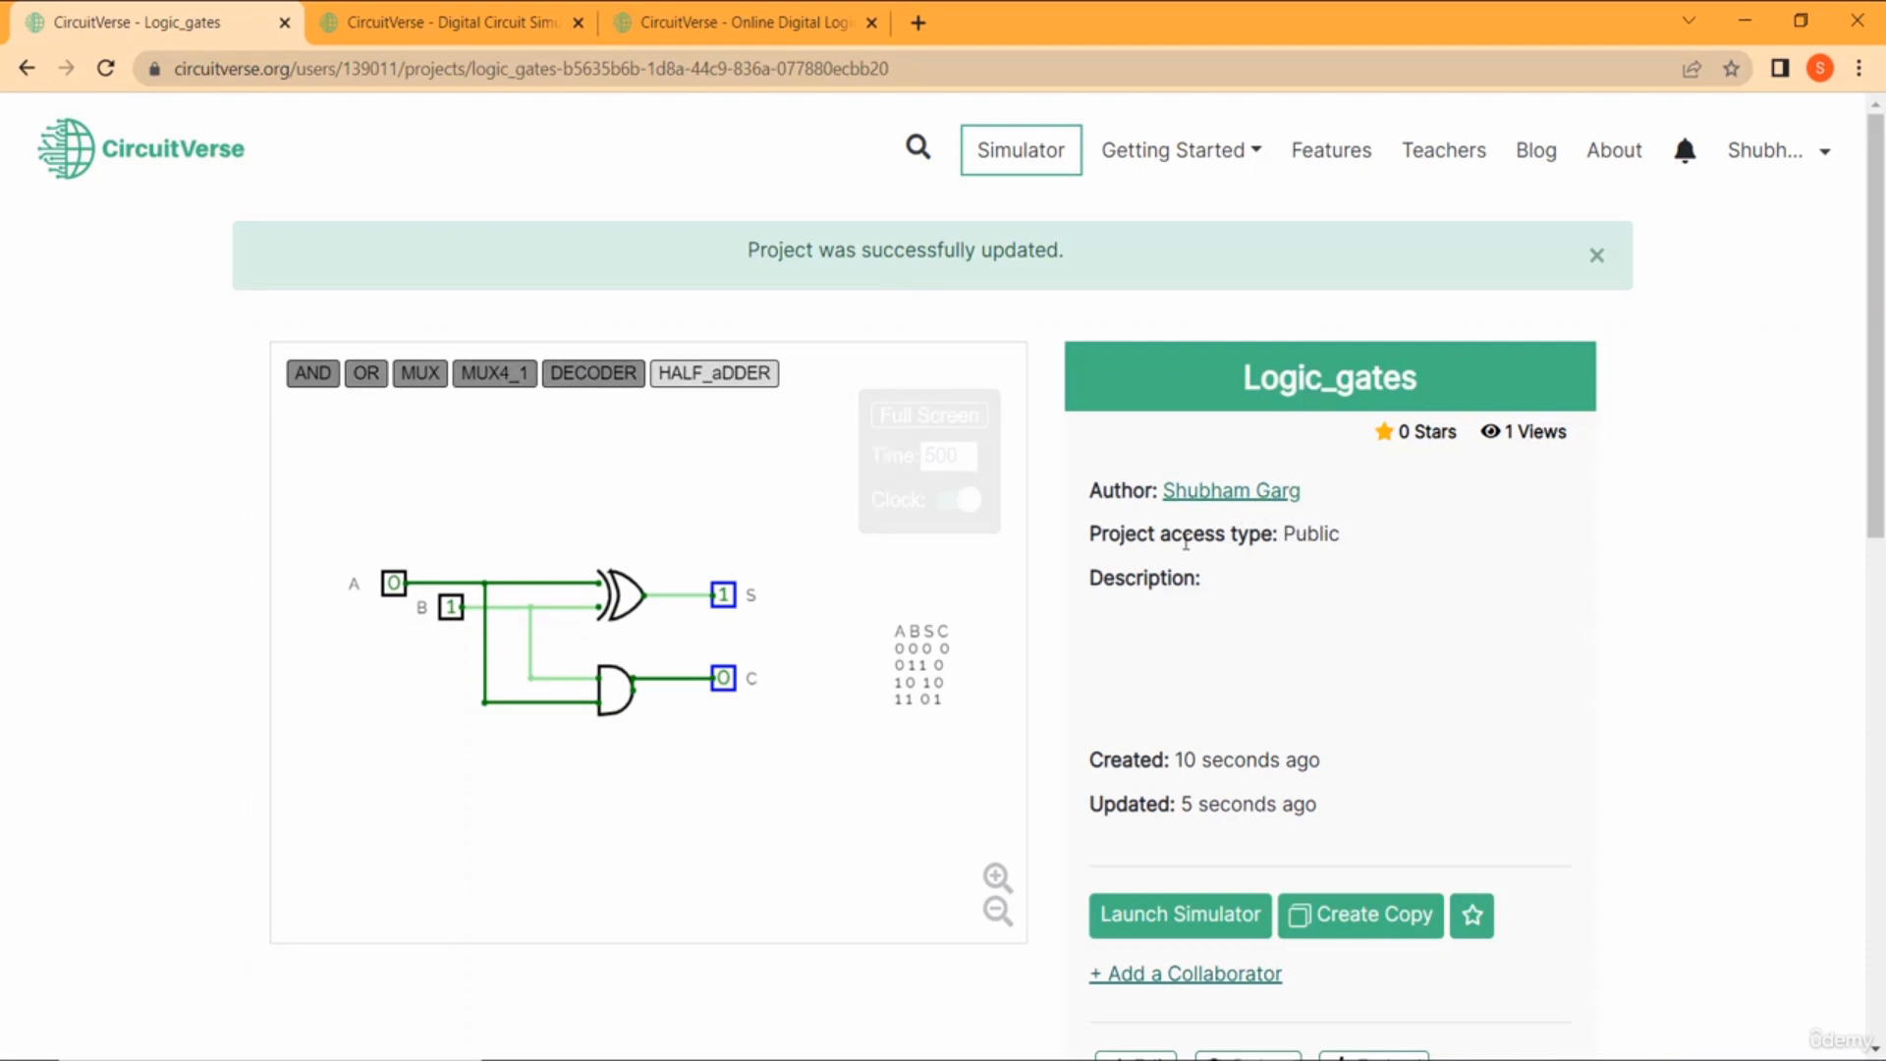
Check the project's access type and preview its DECODER, MUX4_1, MUX, OR, AND and HALF_aDDER circuits on the project page.
{"action": "left_click_drag", "start_coordinate": [1186, 540], "coordinate": [1351, 534]}
{"action": "left_click", "coordinate": [1352, 535]}
{"action": "left_click", "coordinate": [604, 379]}
{"action": "left_click", "coordinate": [497, 379]}
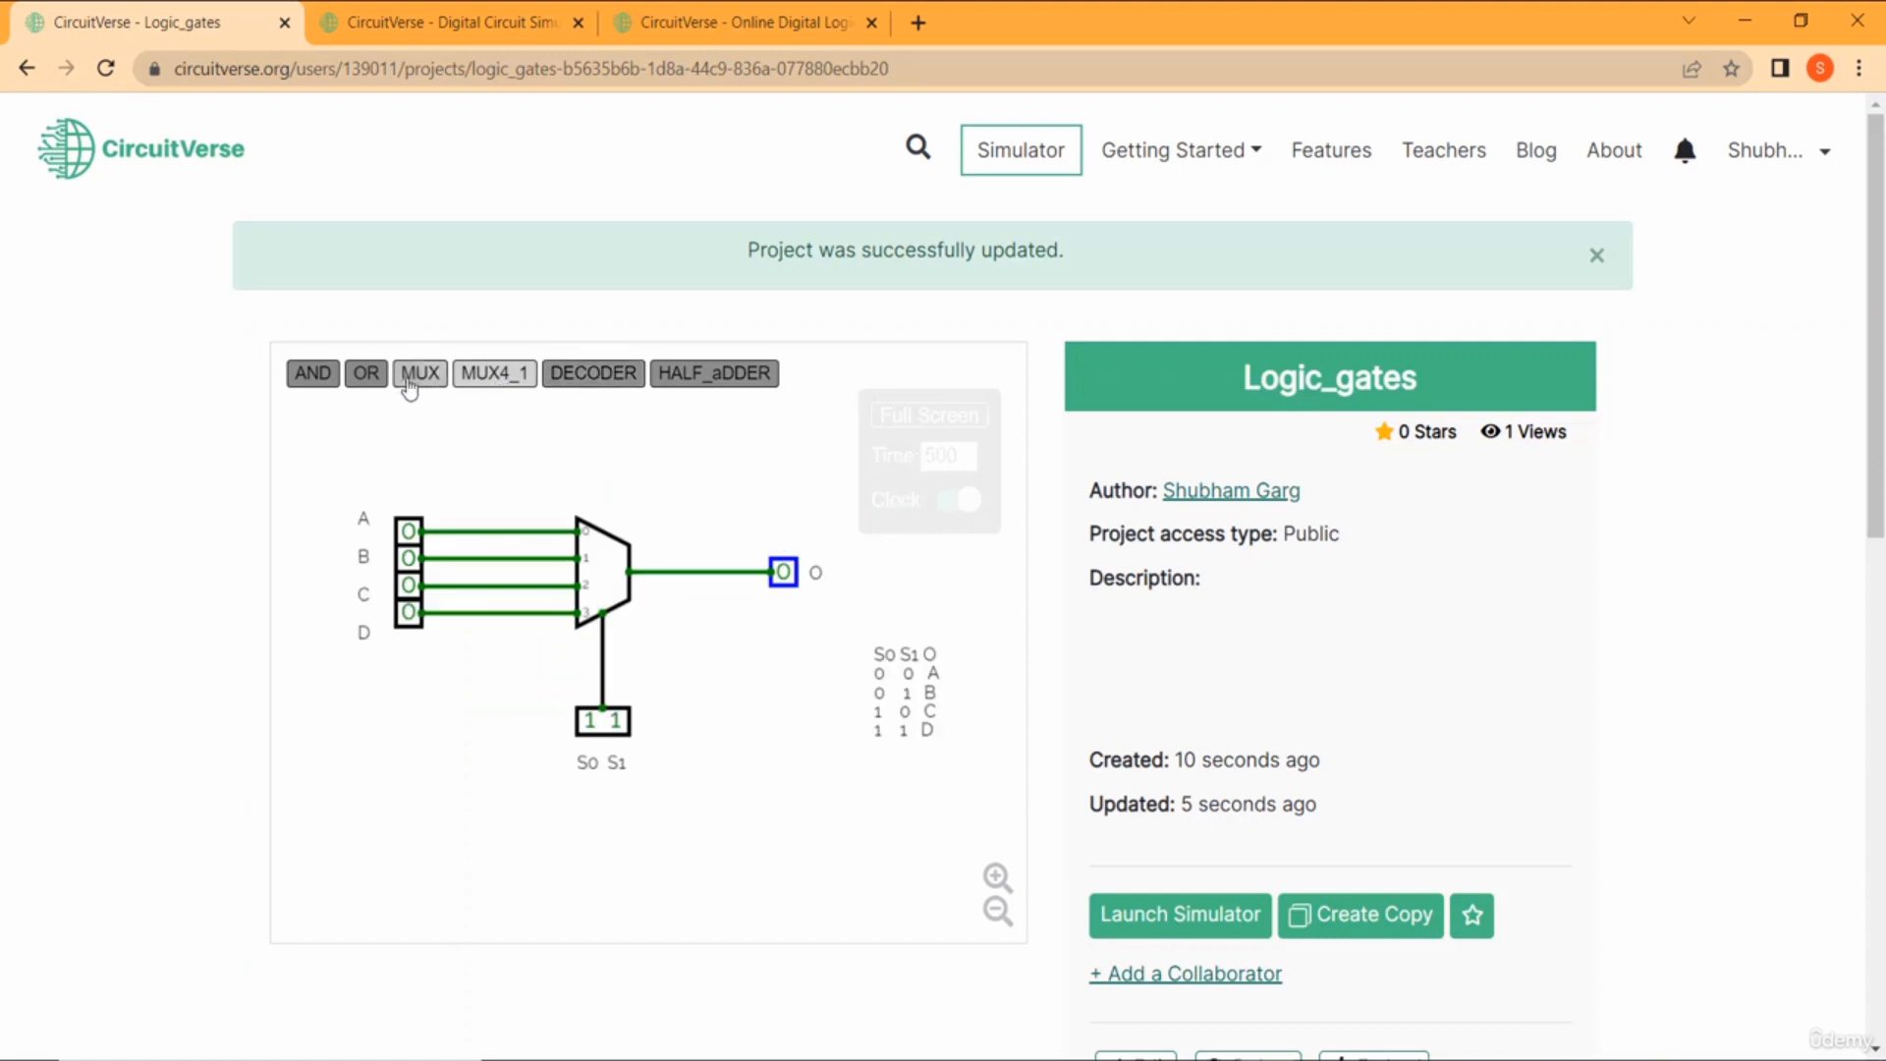
{"action": "left_click", "coordinate": [416, 376]}
{"action": "left_click", "coordinate": [365, 375]}
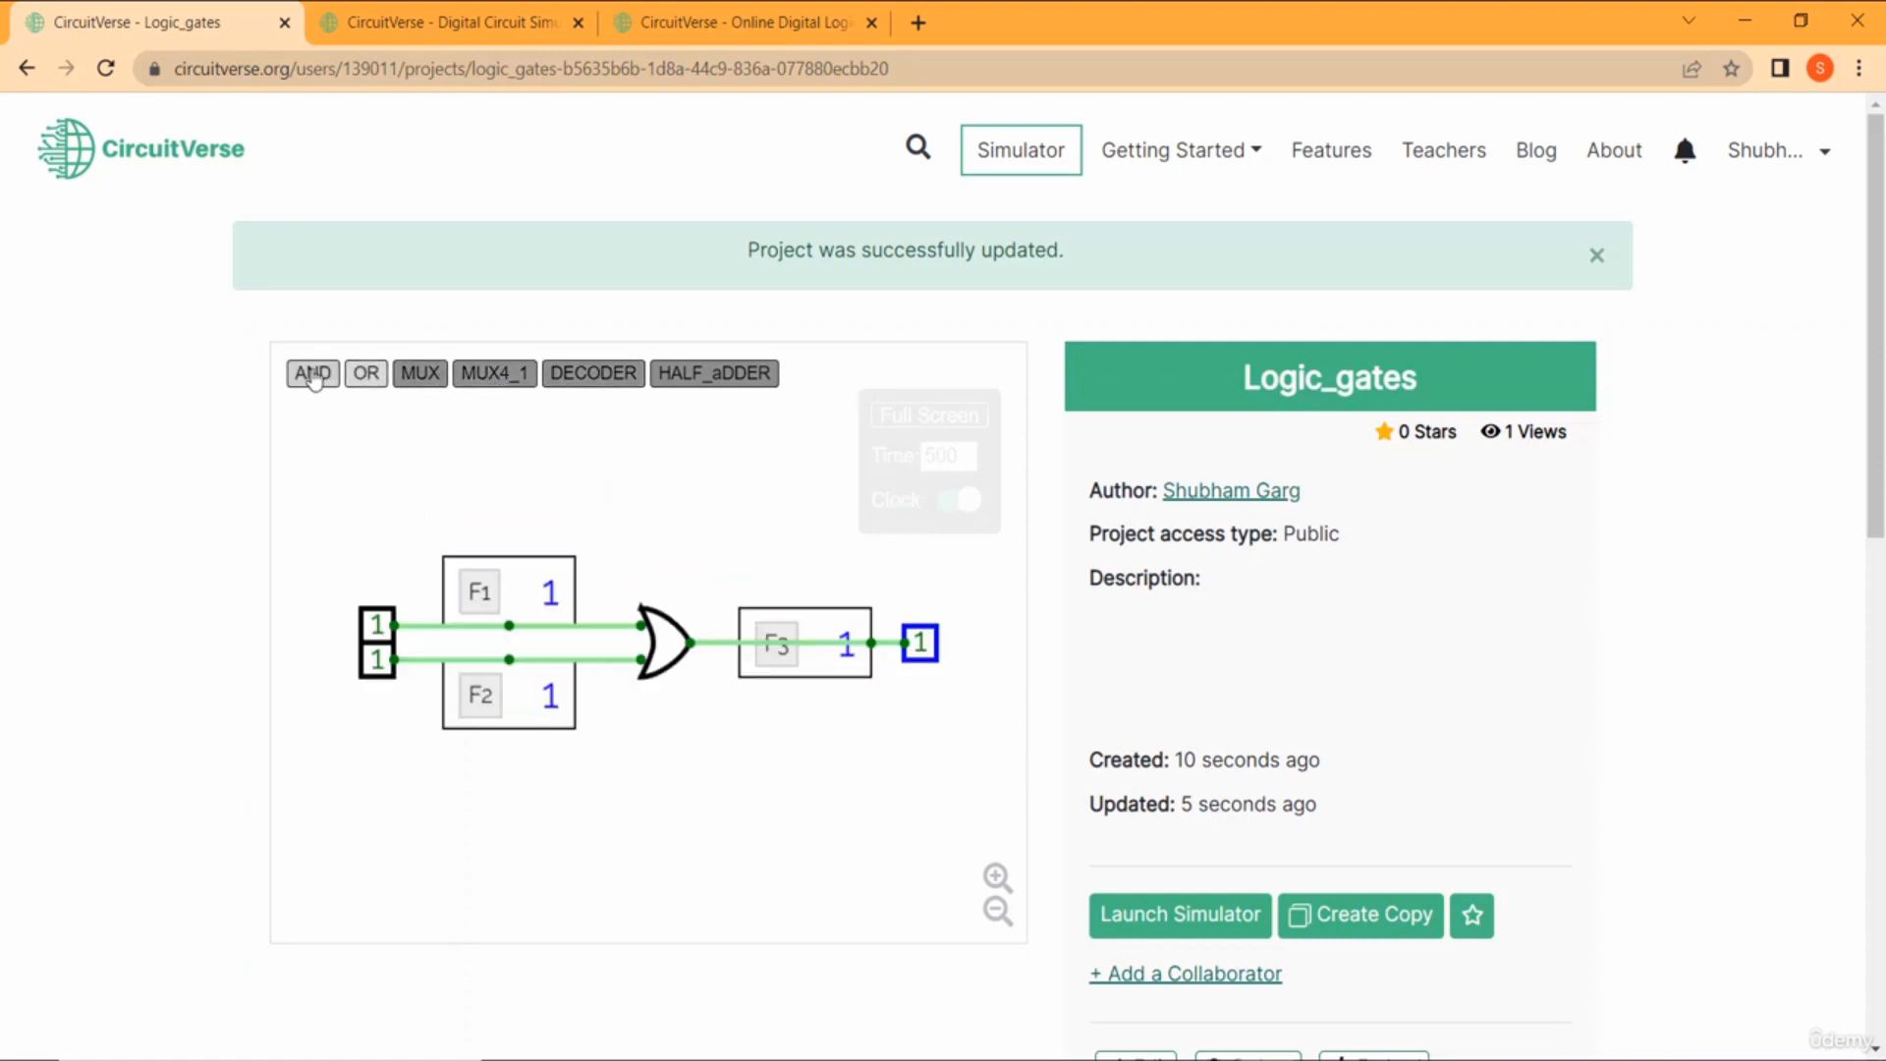
{"action": "left_click", "coordinate": [313, 379]}
{"action": "left_click", "coordinate": [722, 381]}
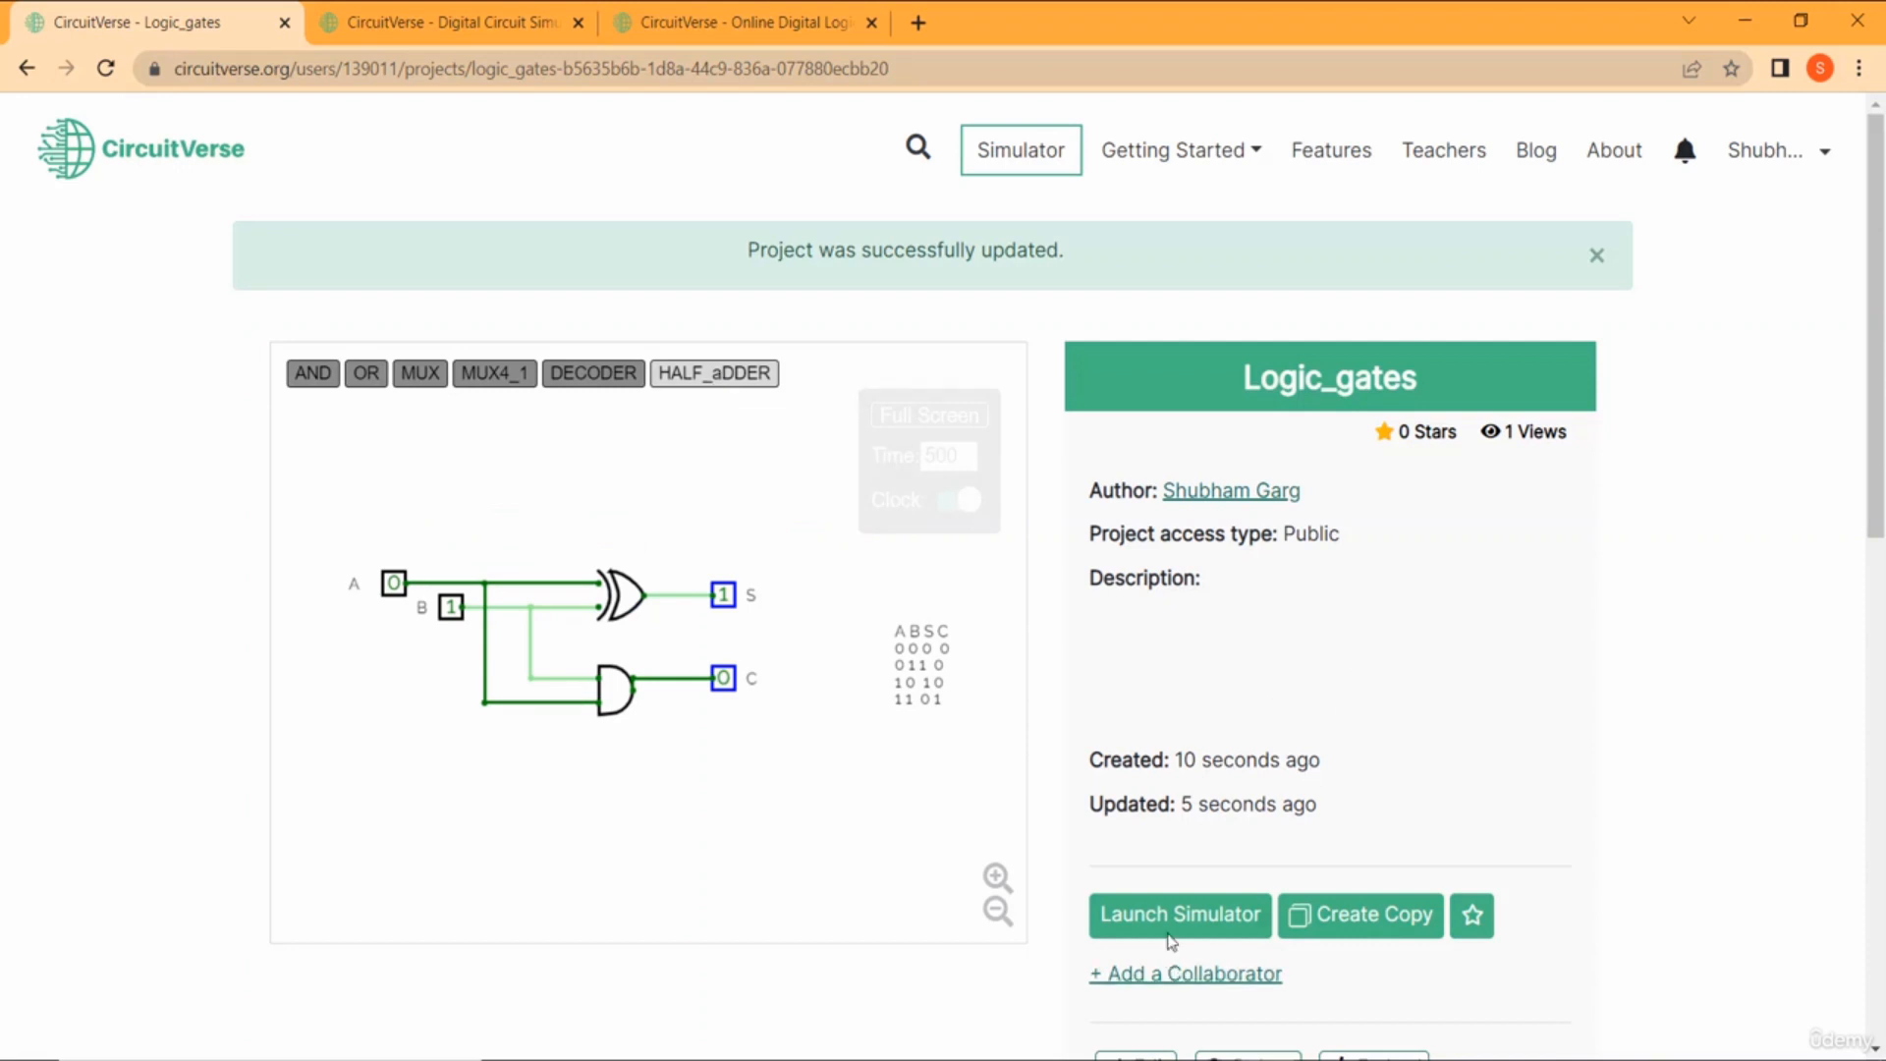
Look over the project page's launch, copy, edit, delete and embed options and the account options.
{"action": "scroll", "coordinate": [1846, 606], "scroll_direction": "down", "scroll_amount": 4}
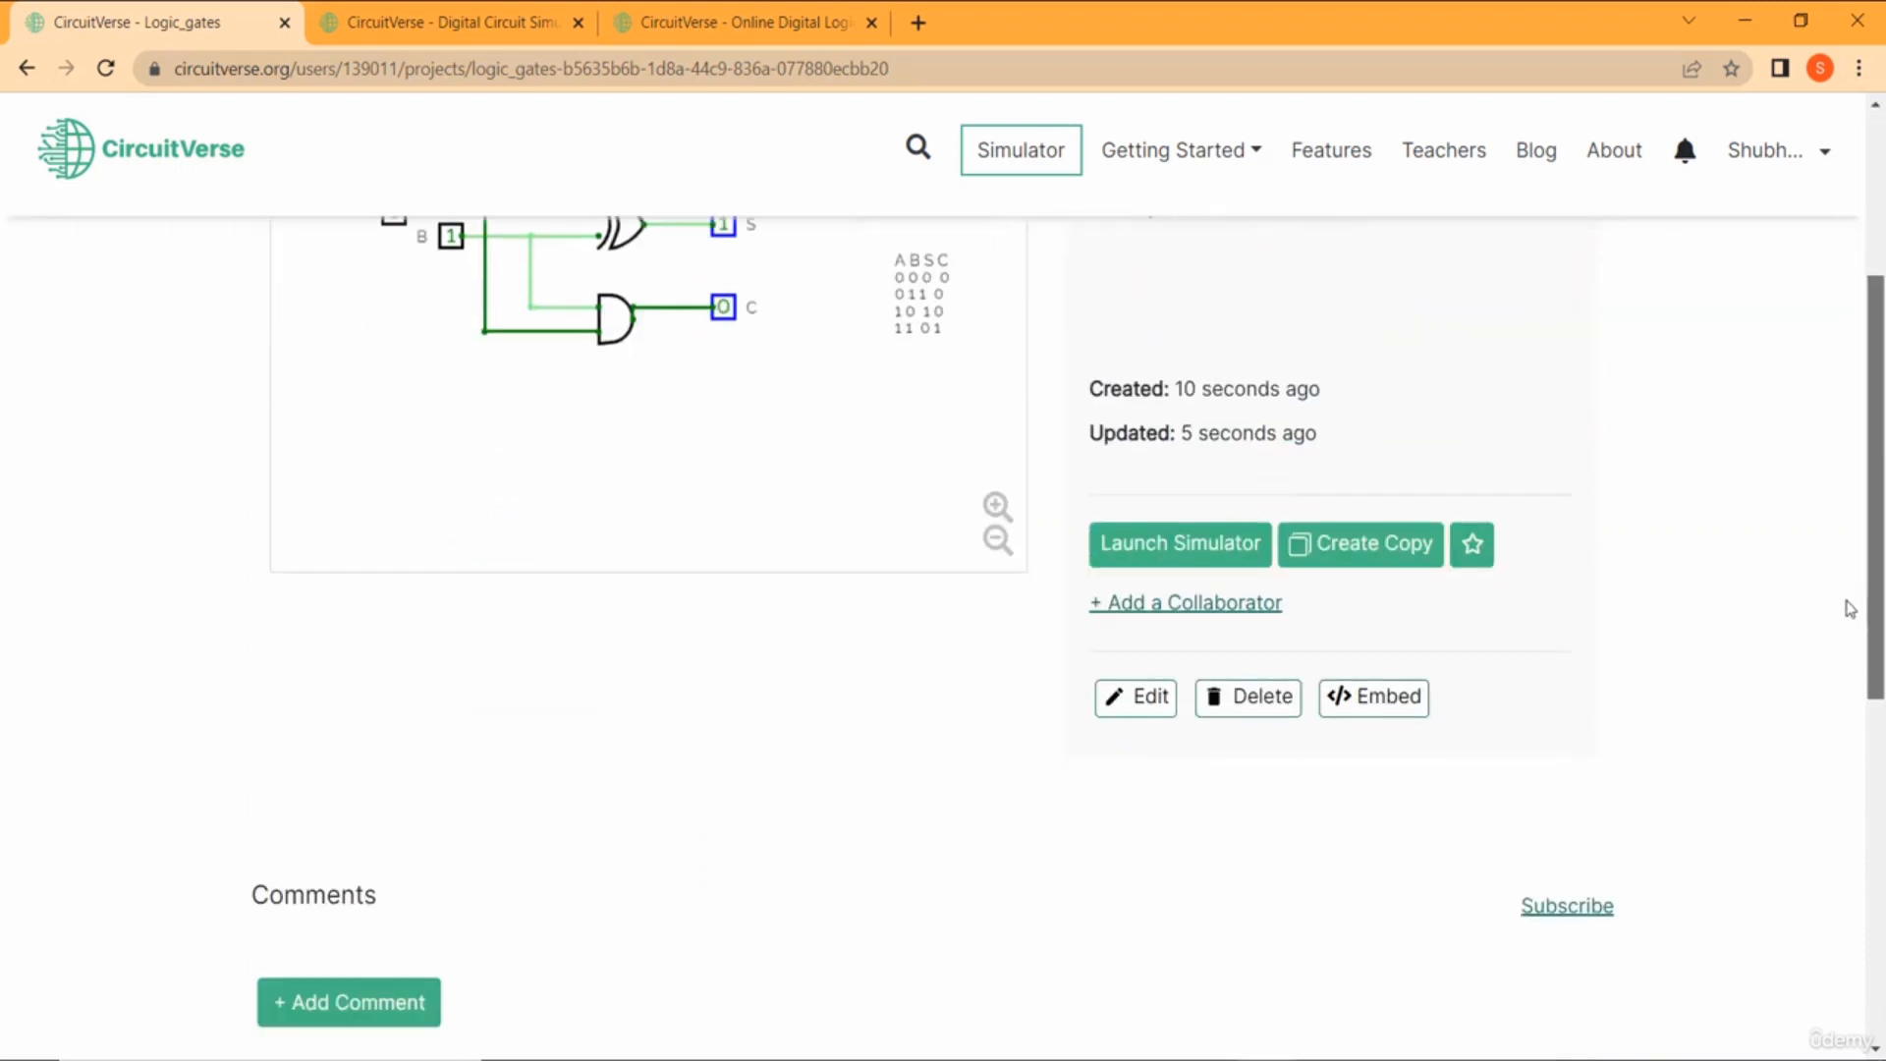
{"action": "scroll", "coordinate": [1846, 550], "scroll_direction": "up", "scroll_amount": 3}
{"action": "scroll", "coordinate": [1850, 495], "scroll_direction": "up", "scroll_amount": 1}
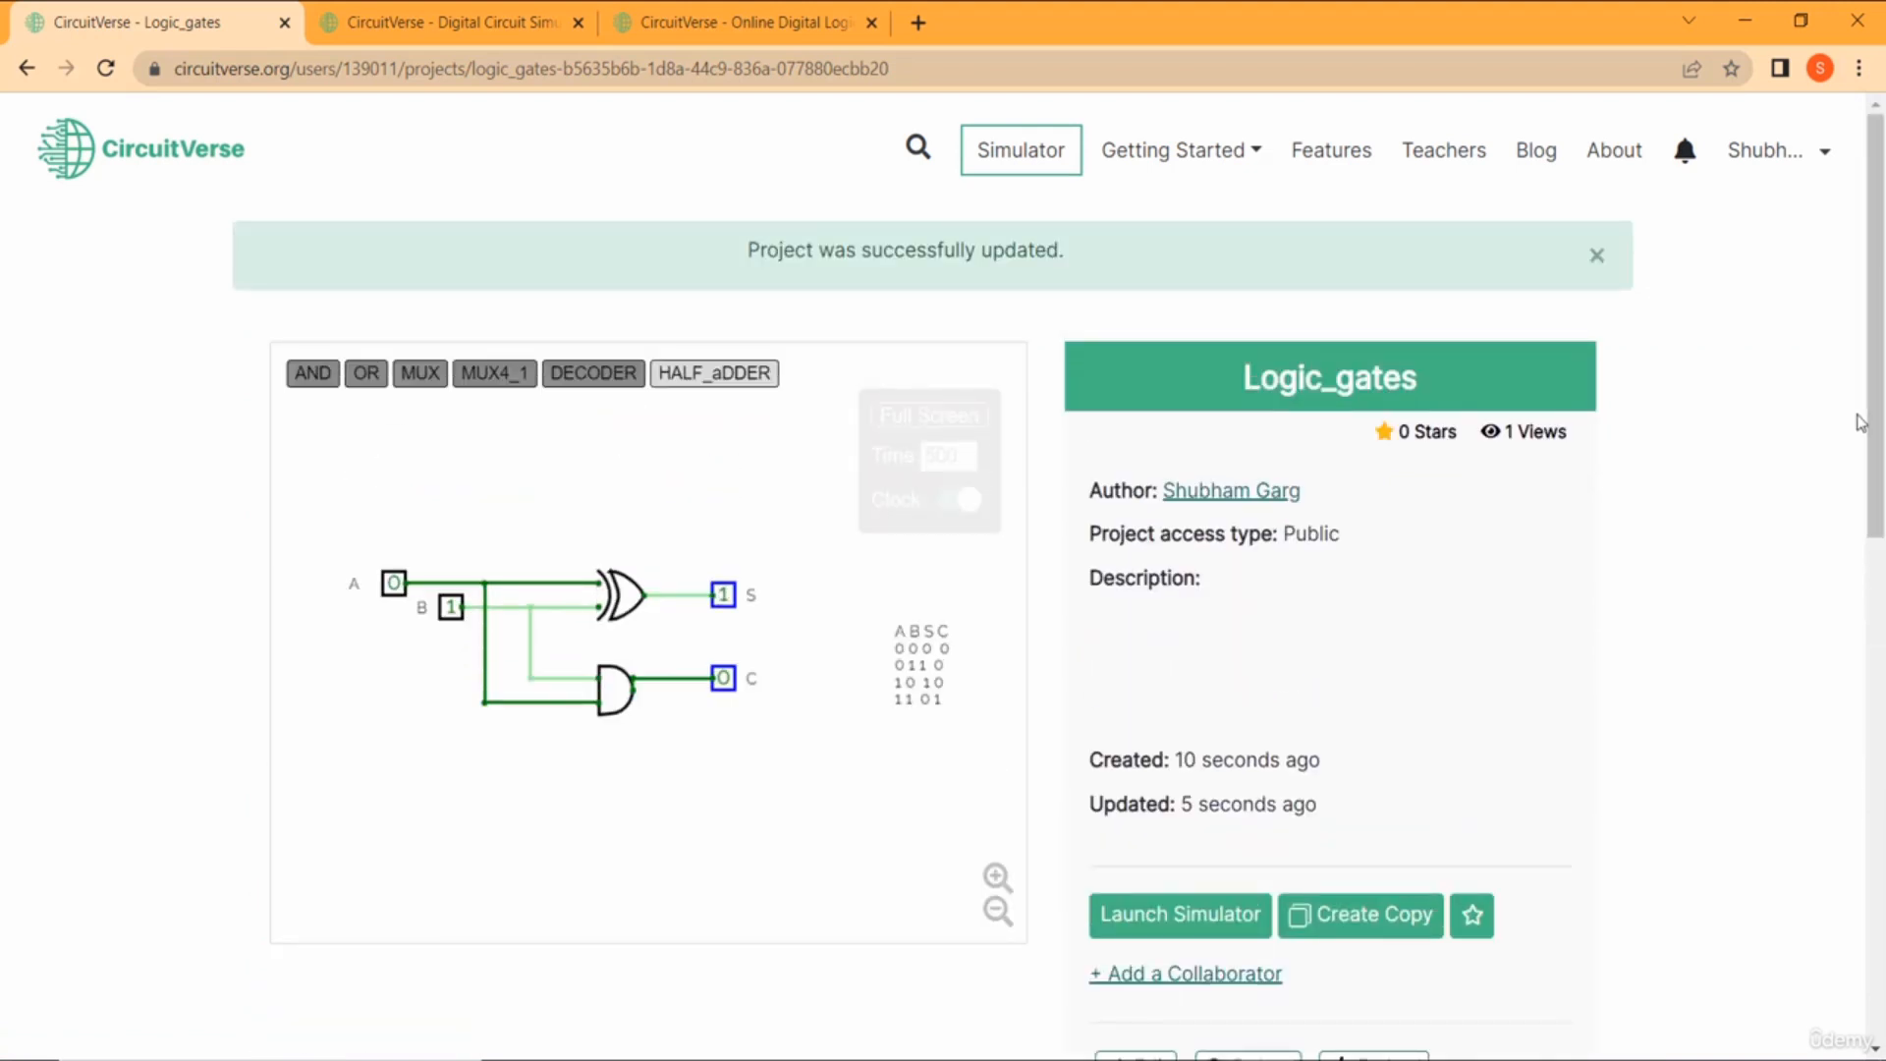
{"action": "left_click", "coordinate": [1833, 145]}
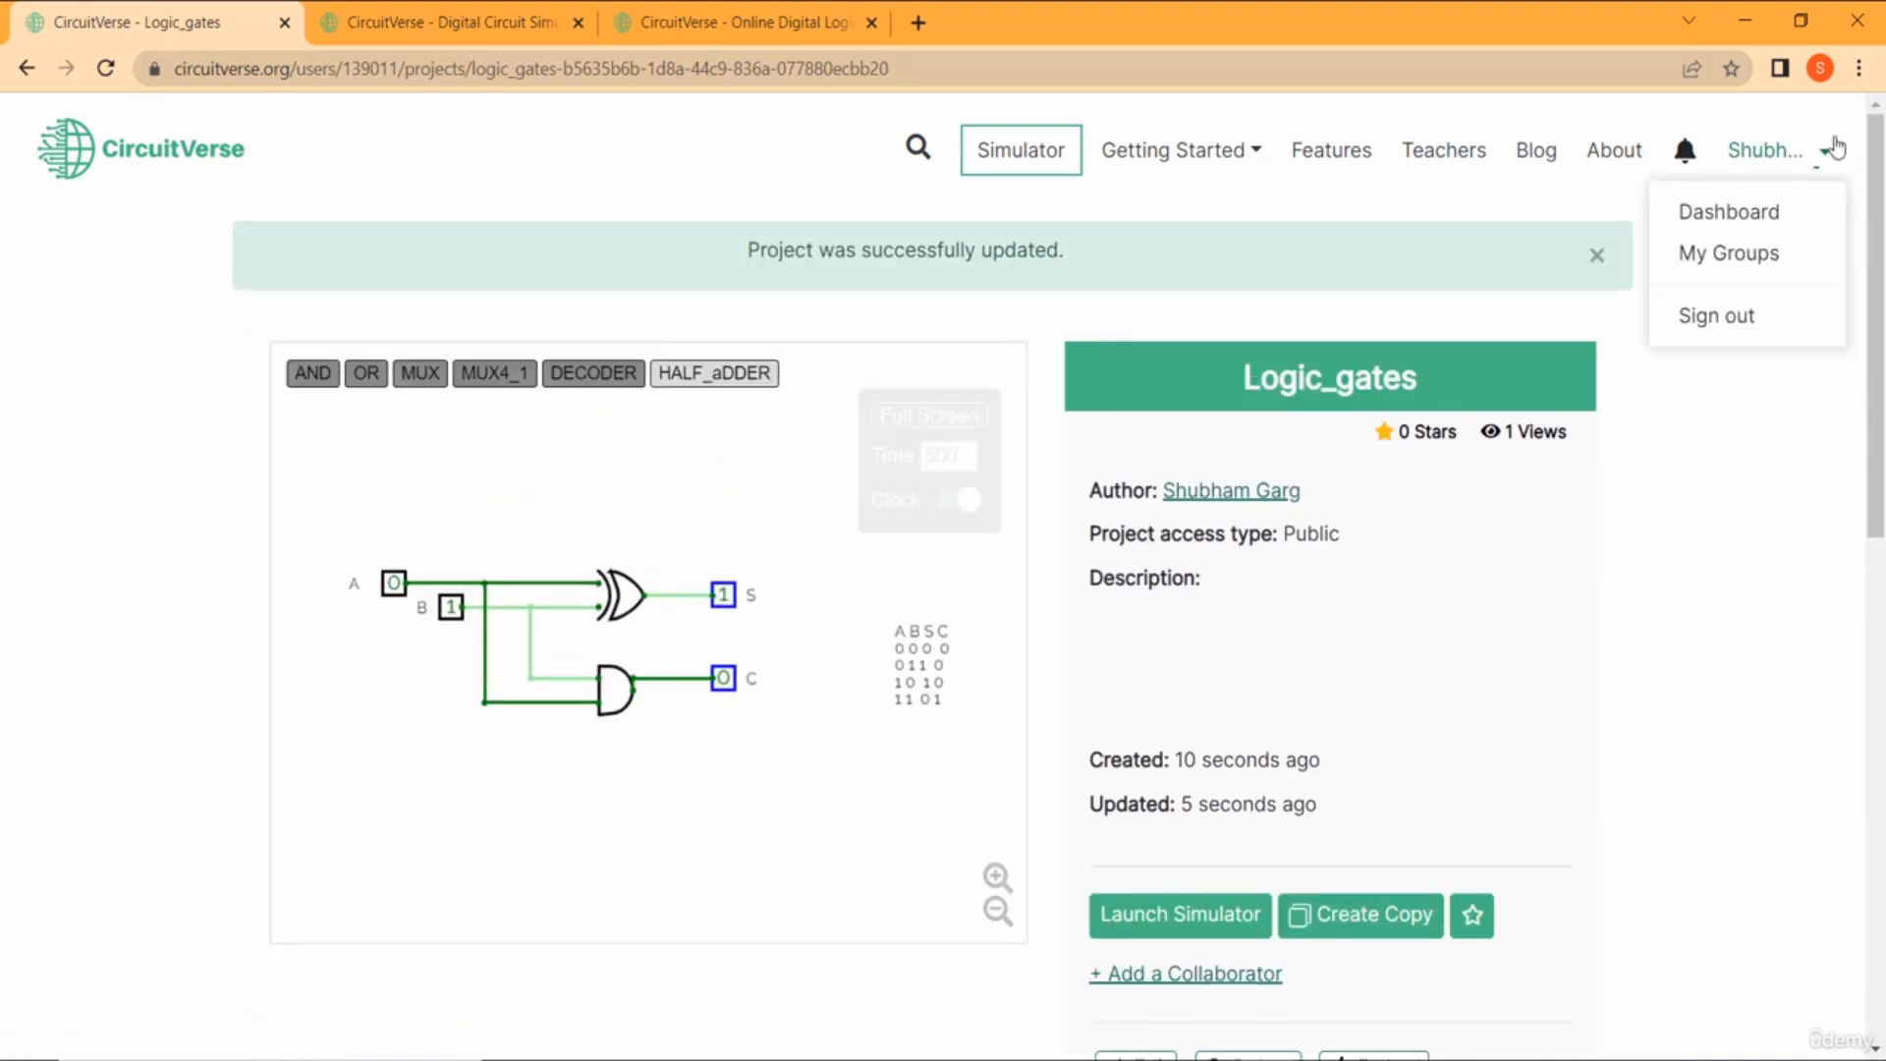
{"action": "left_click", "coordinate": [1832, 145]}
{"action": "scroll", "coordinate": [1871, 469], "scroll_direction": "down", "scroll_amount": 2}
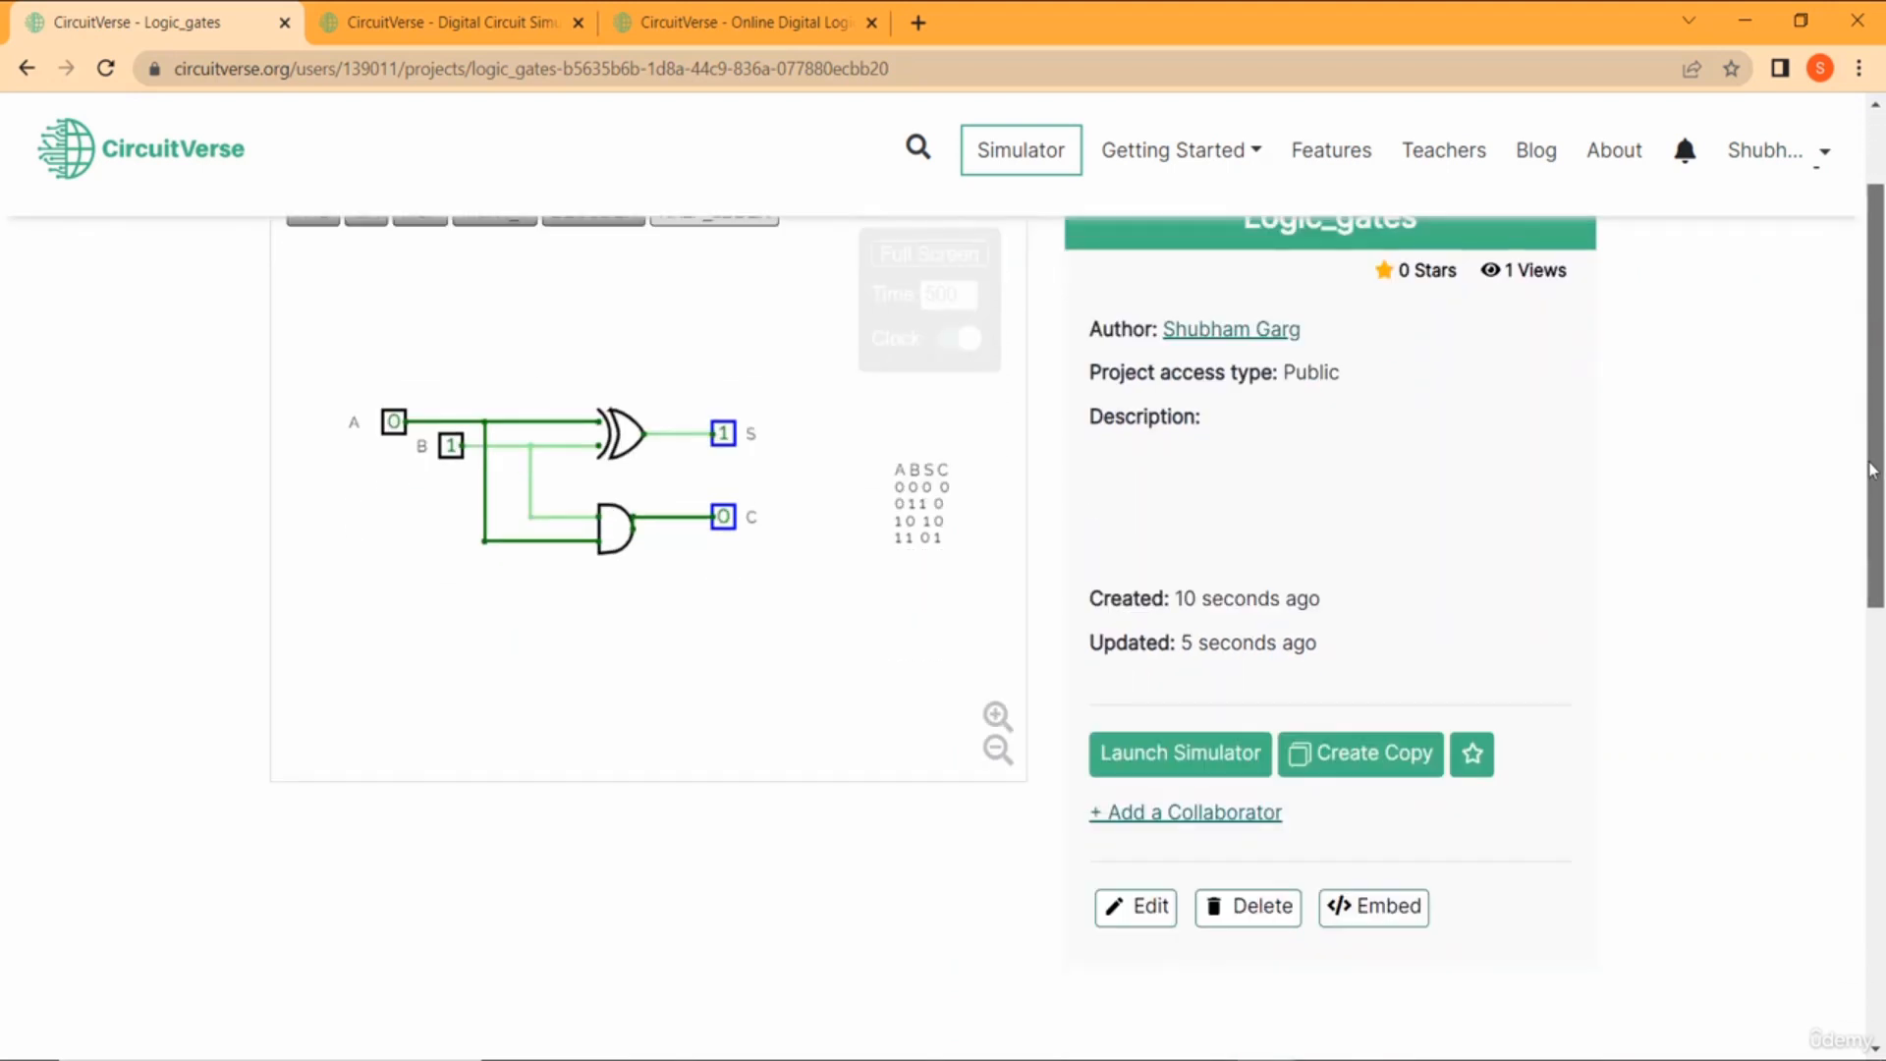
{"action": "scroll", "coordinate": [1871, 469], "scroll_direction": "up", "scroll_amount": 1}
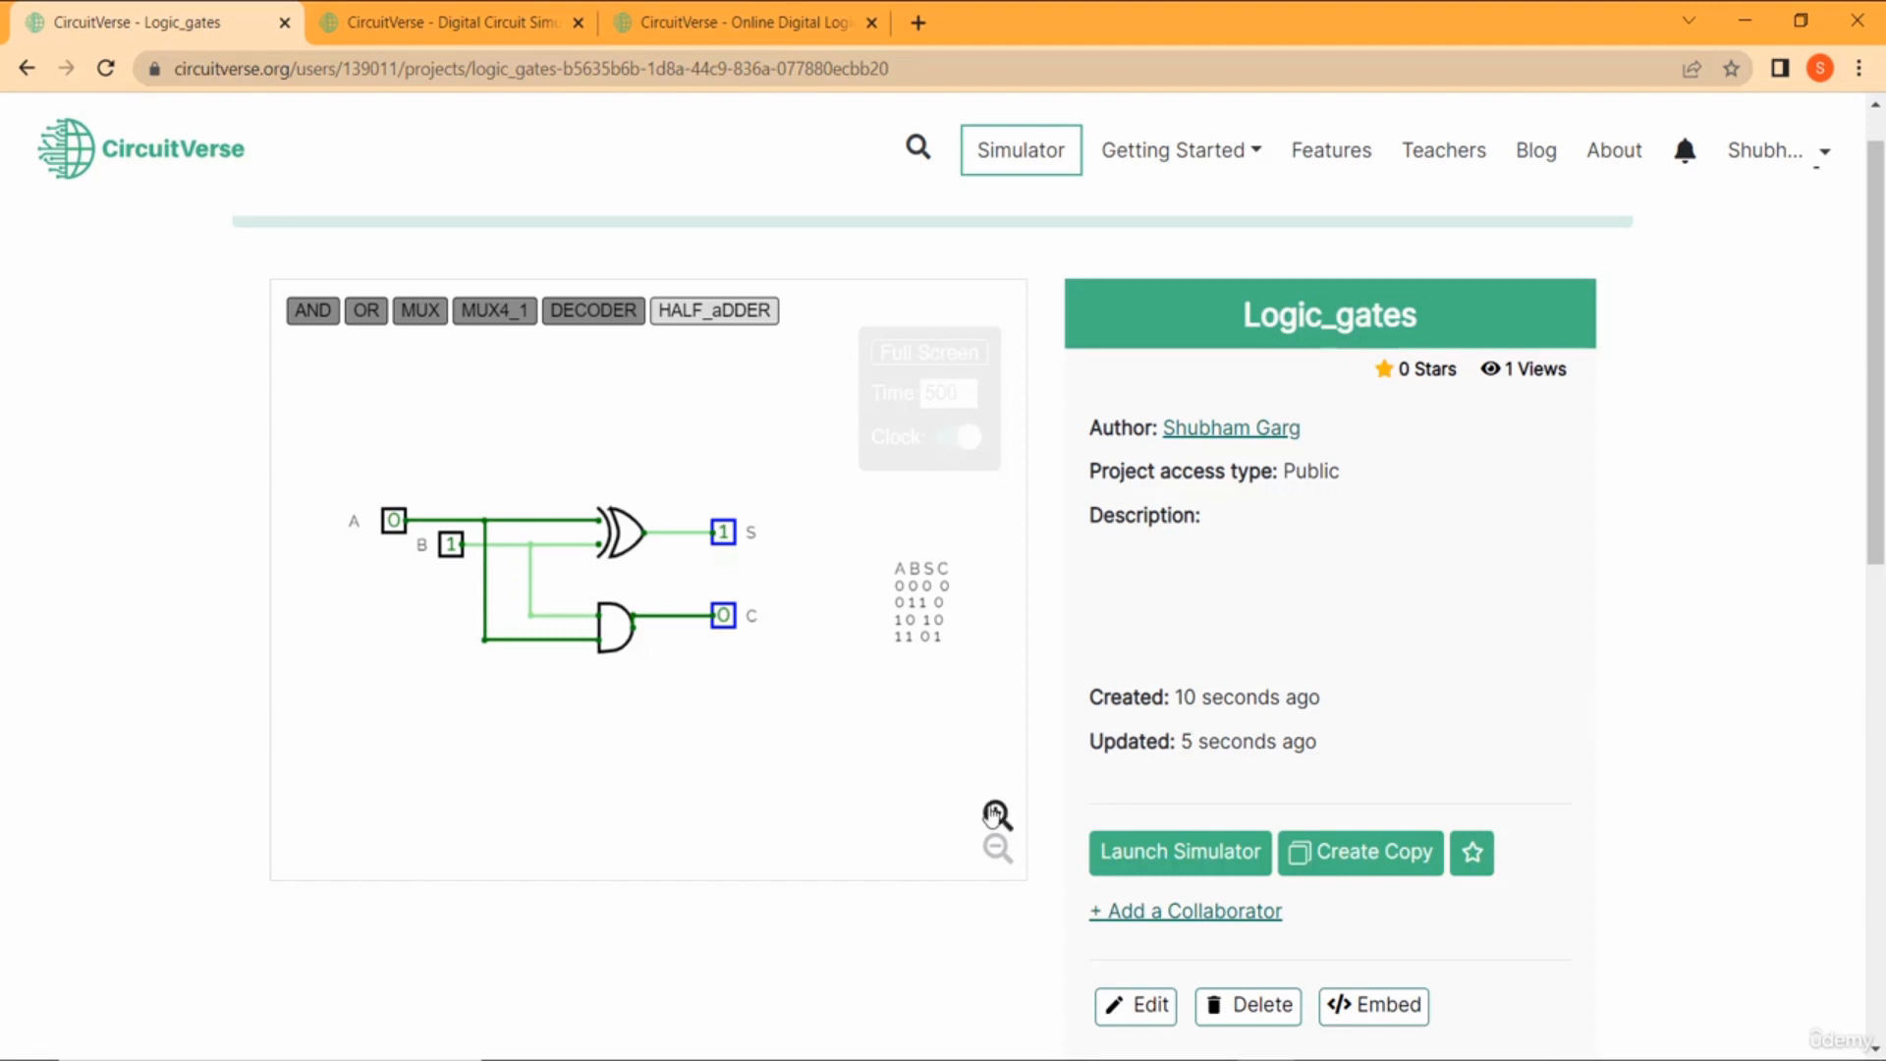
Launch the Logic_gates project in the simulator and add a new circuit named FULL_ADDER.
{"action": "left_click", "coordinate": [1166, 861]}
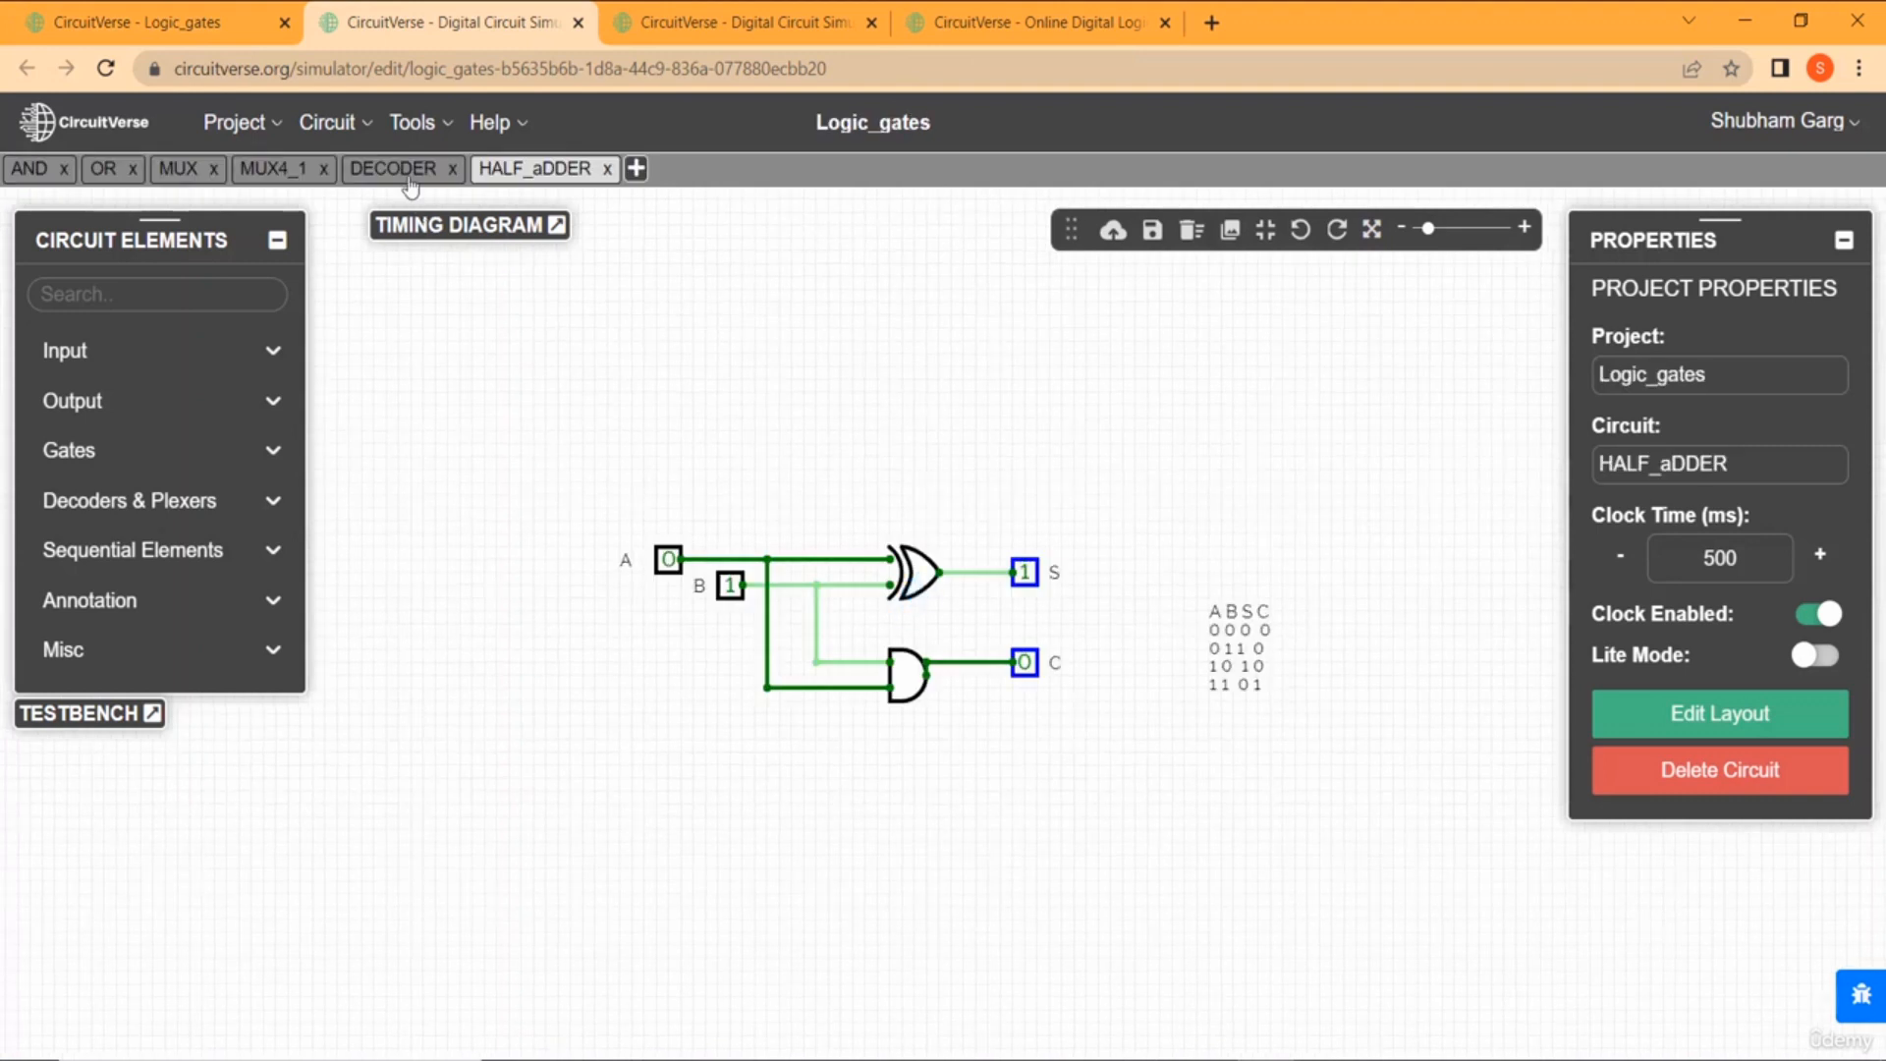
{"action": "left_click", "coordinate": [411, 182]}
{"action": "left_click", "coordinate": [546, 175]}
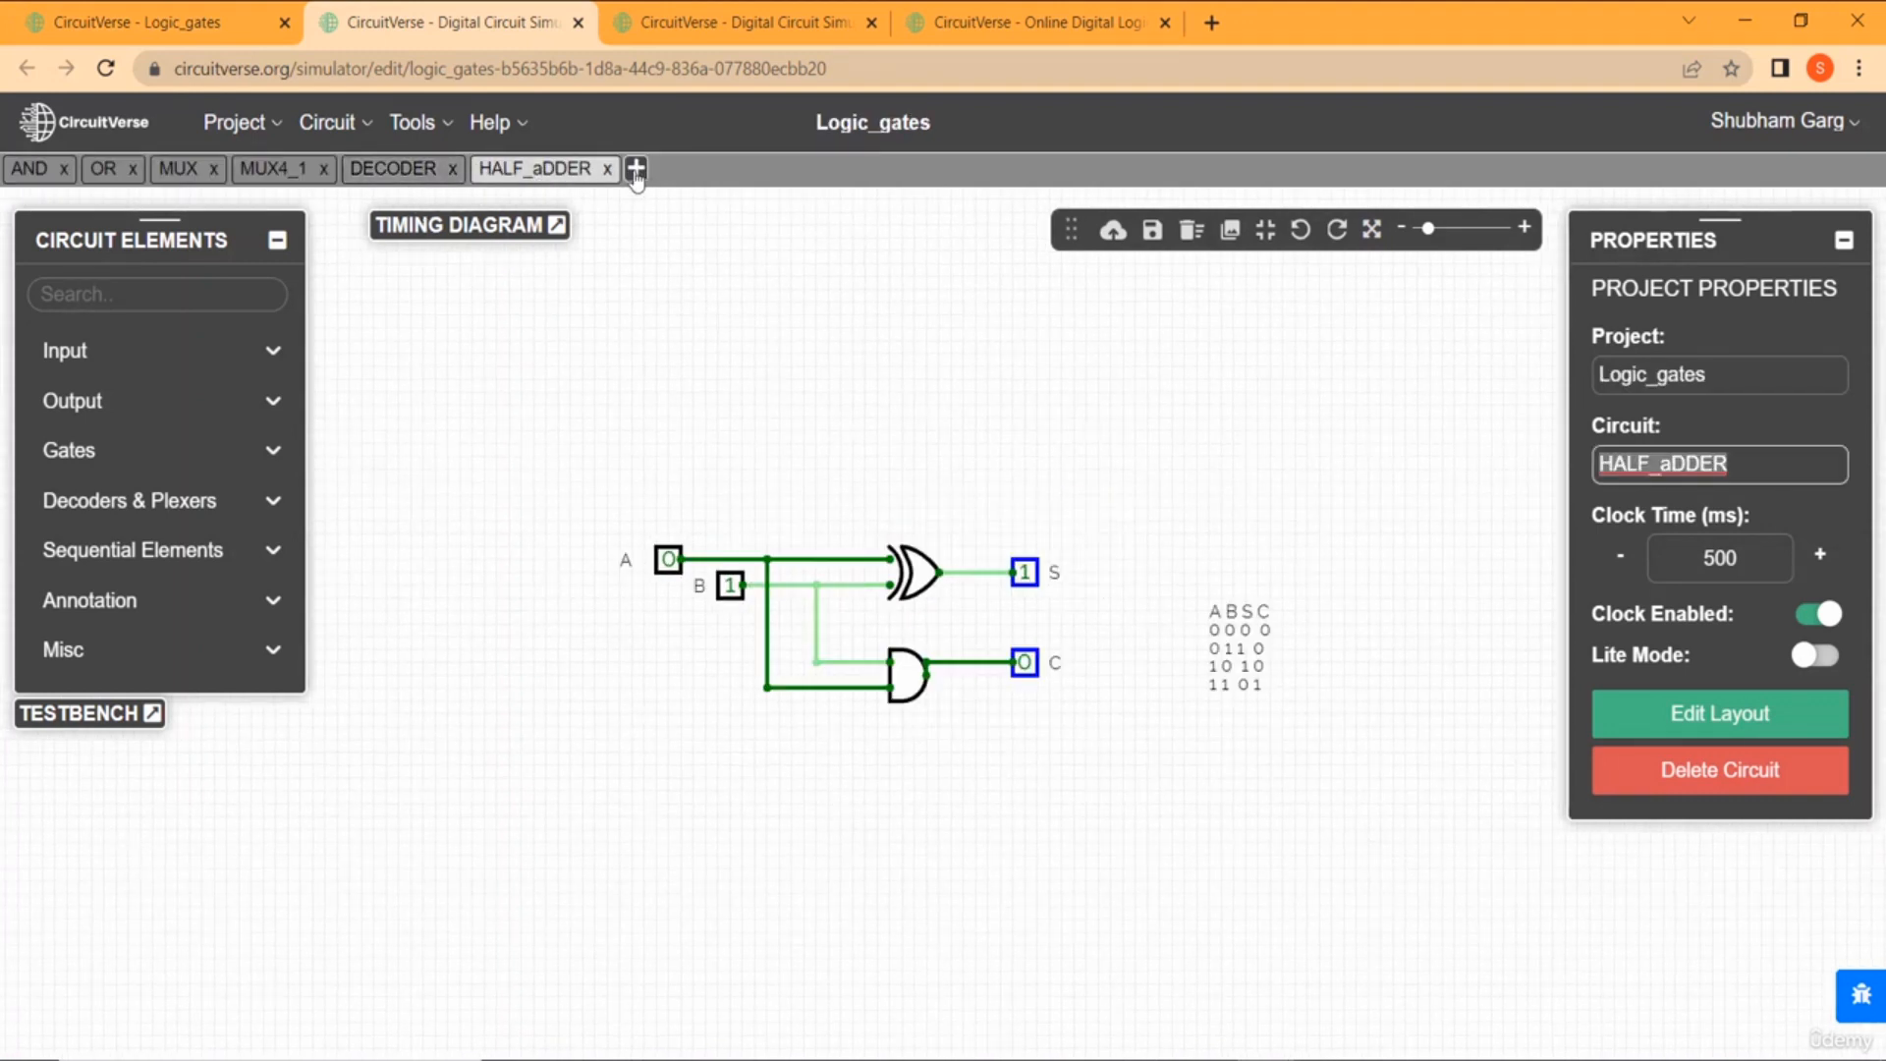
{"action": "left_click", "coordinate": [636, 171]}
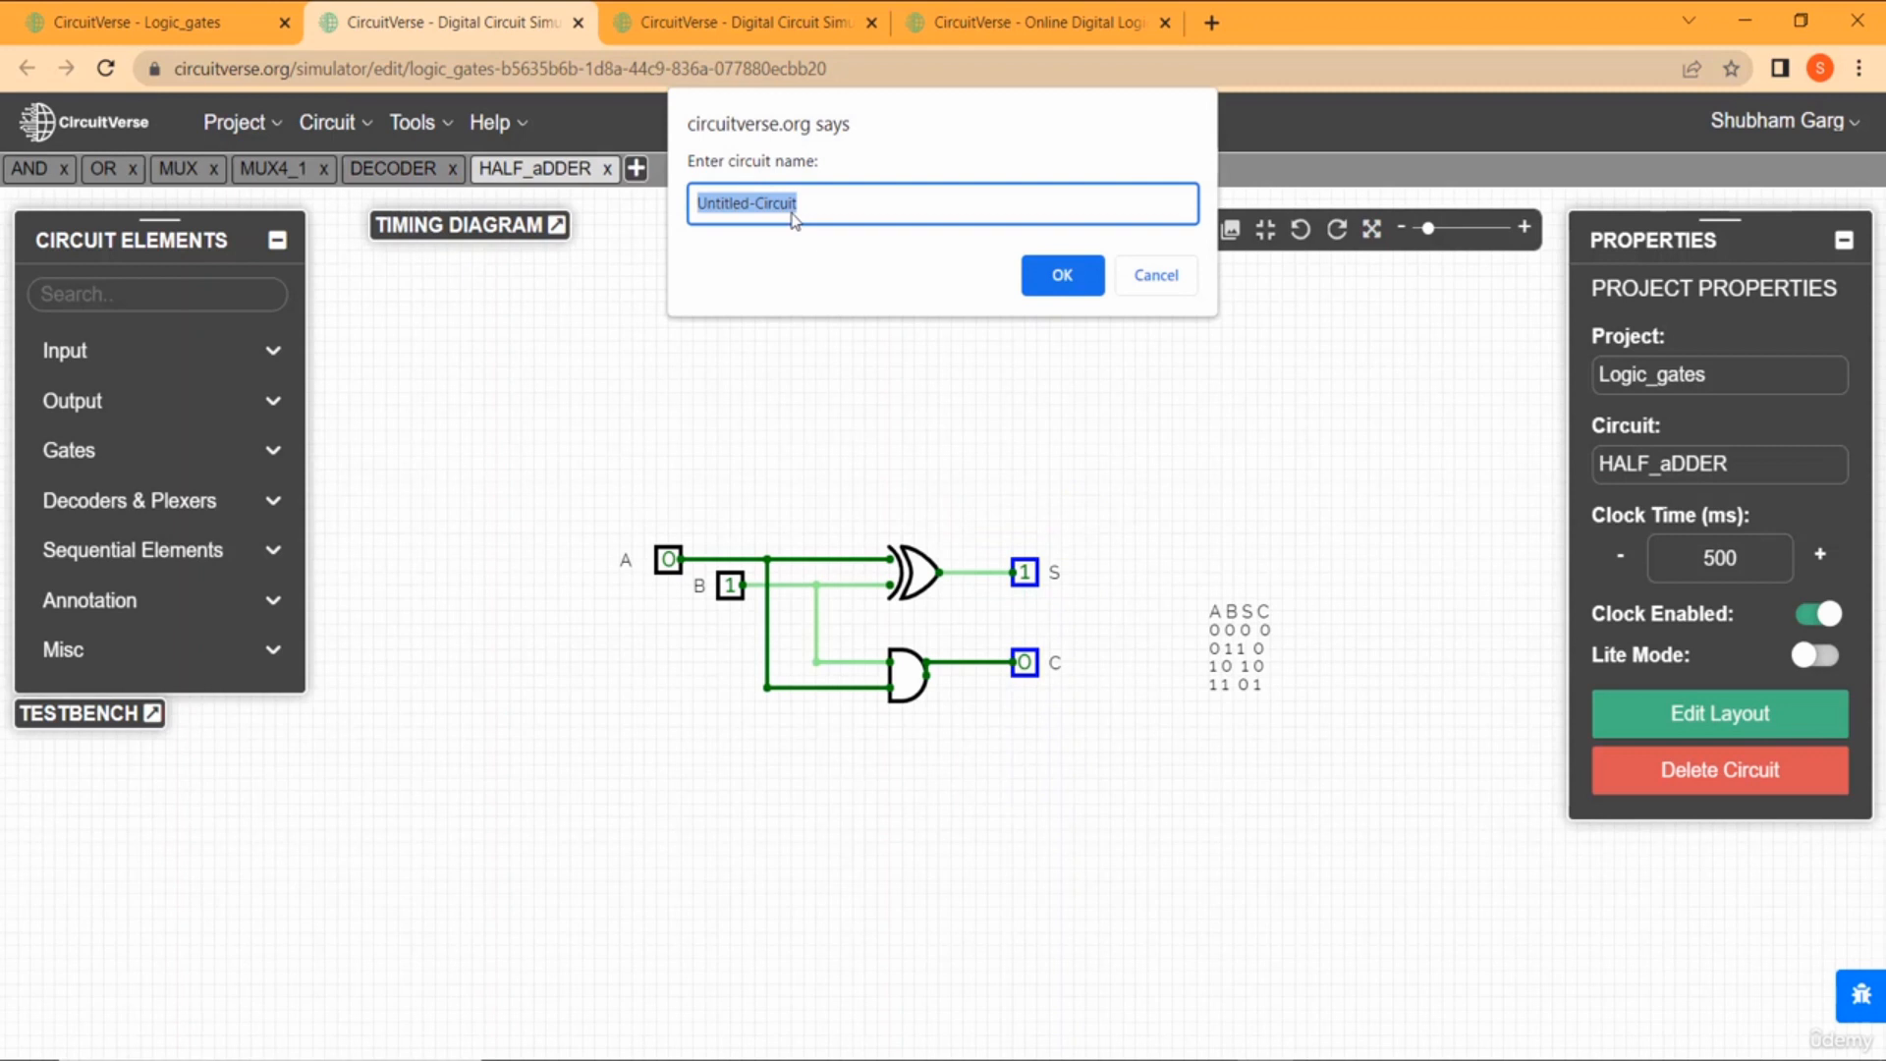
{"action": "type", "text": "FULL"}
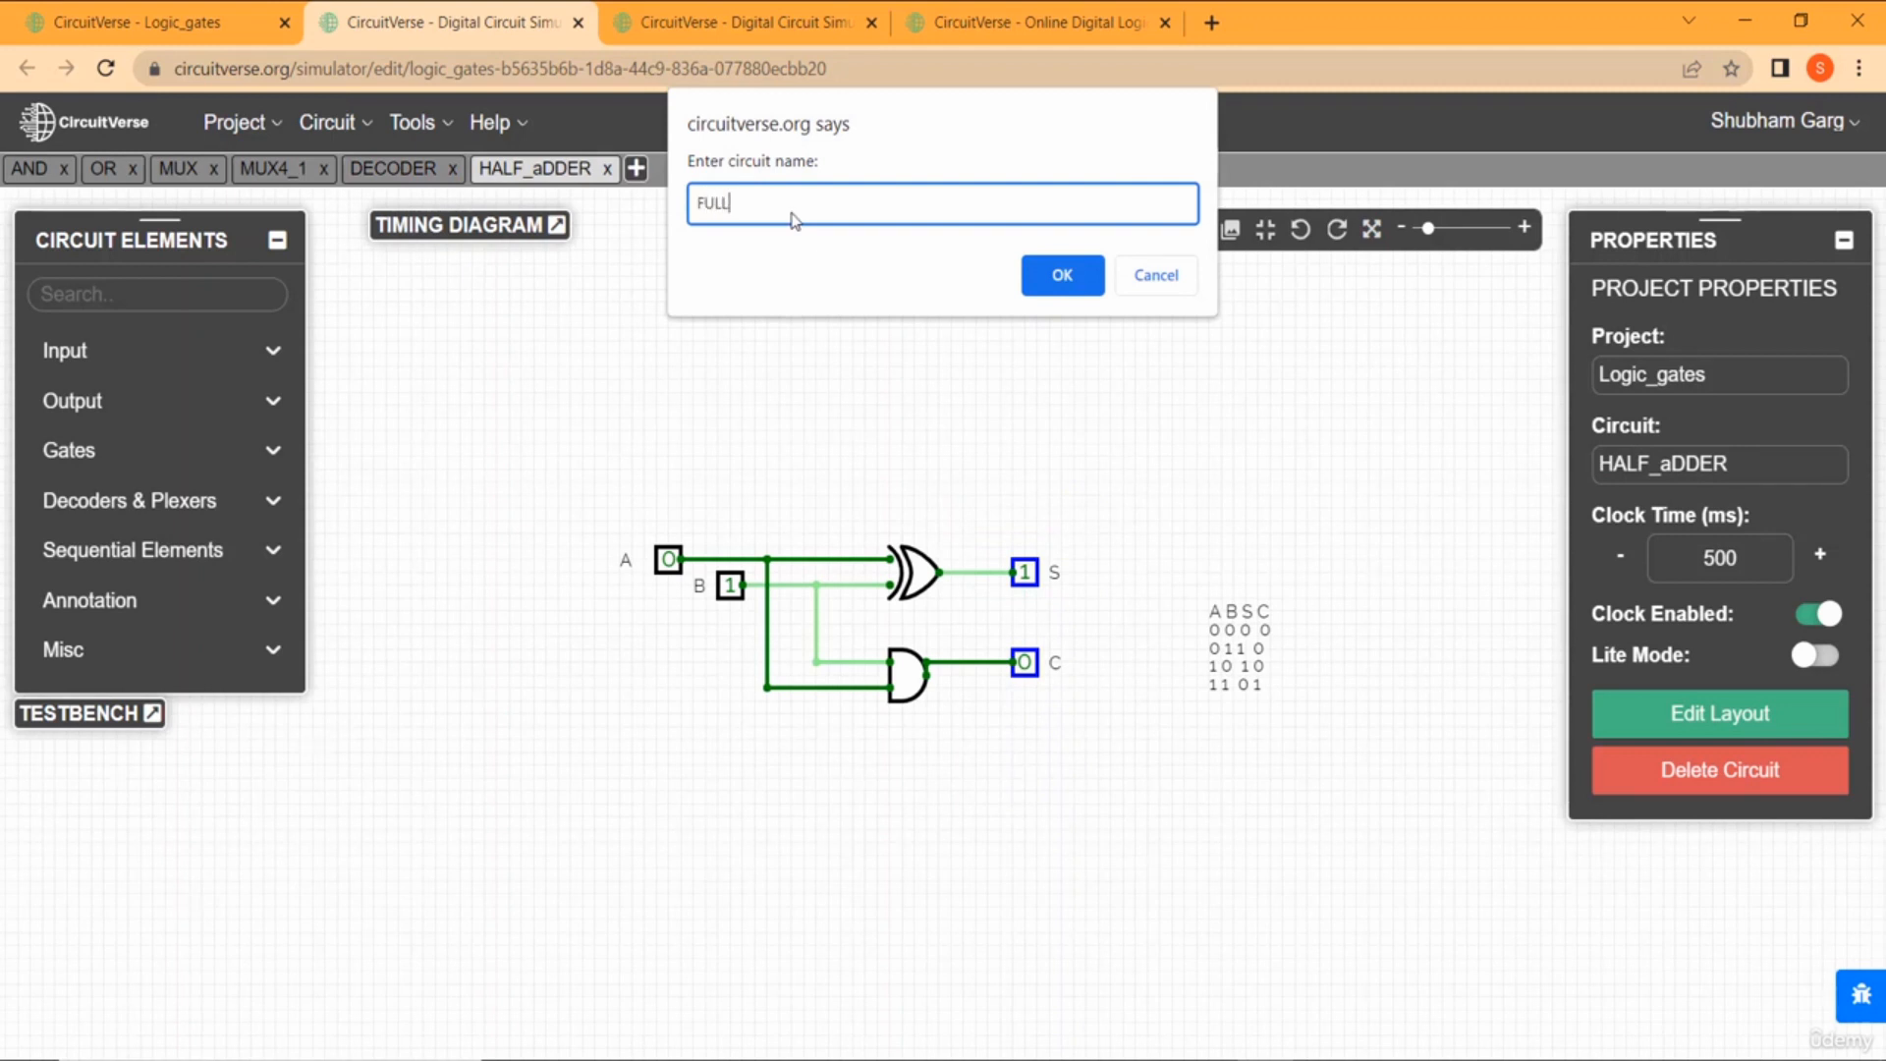
{"action": "type", "text": "_ADDER"}
{"action": "key", "text": "Return"}
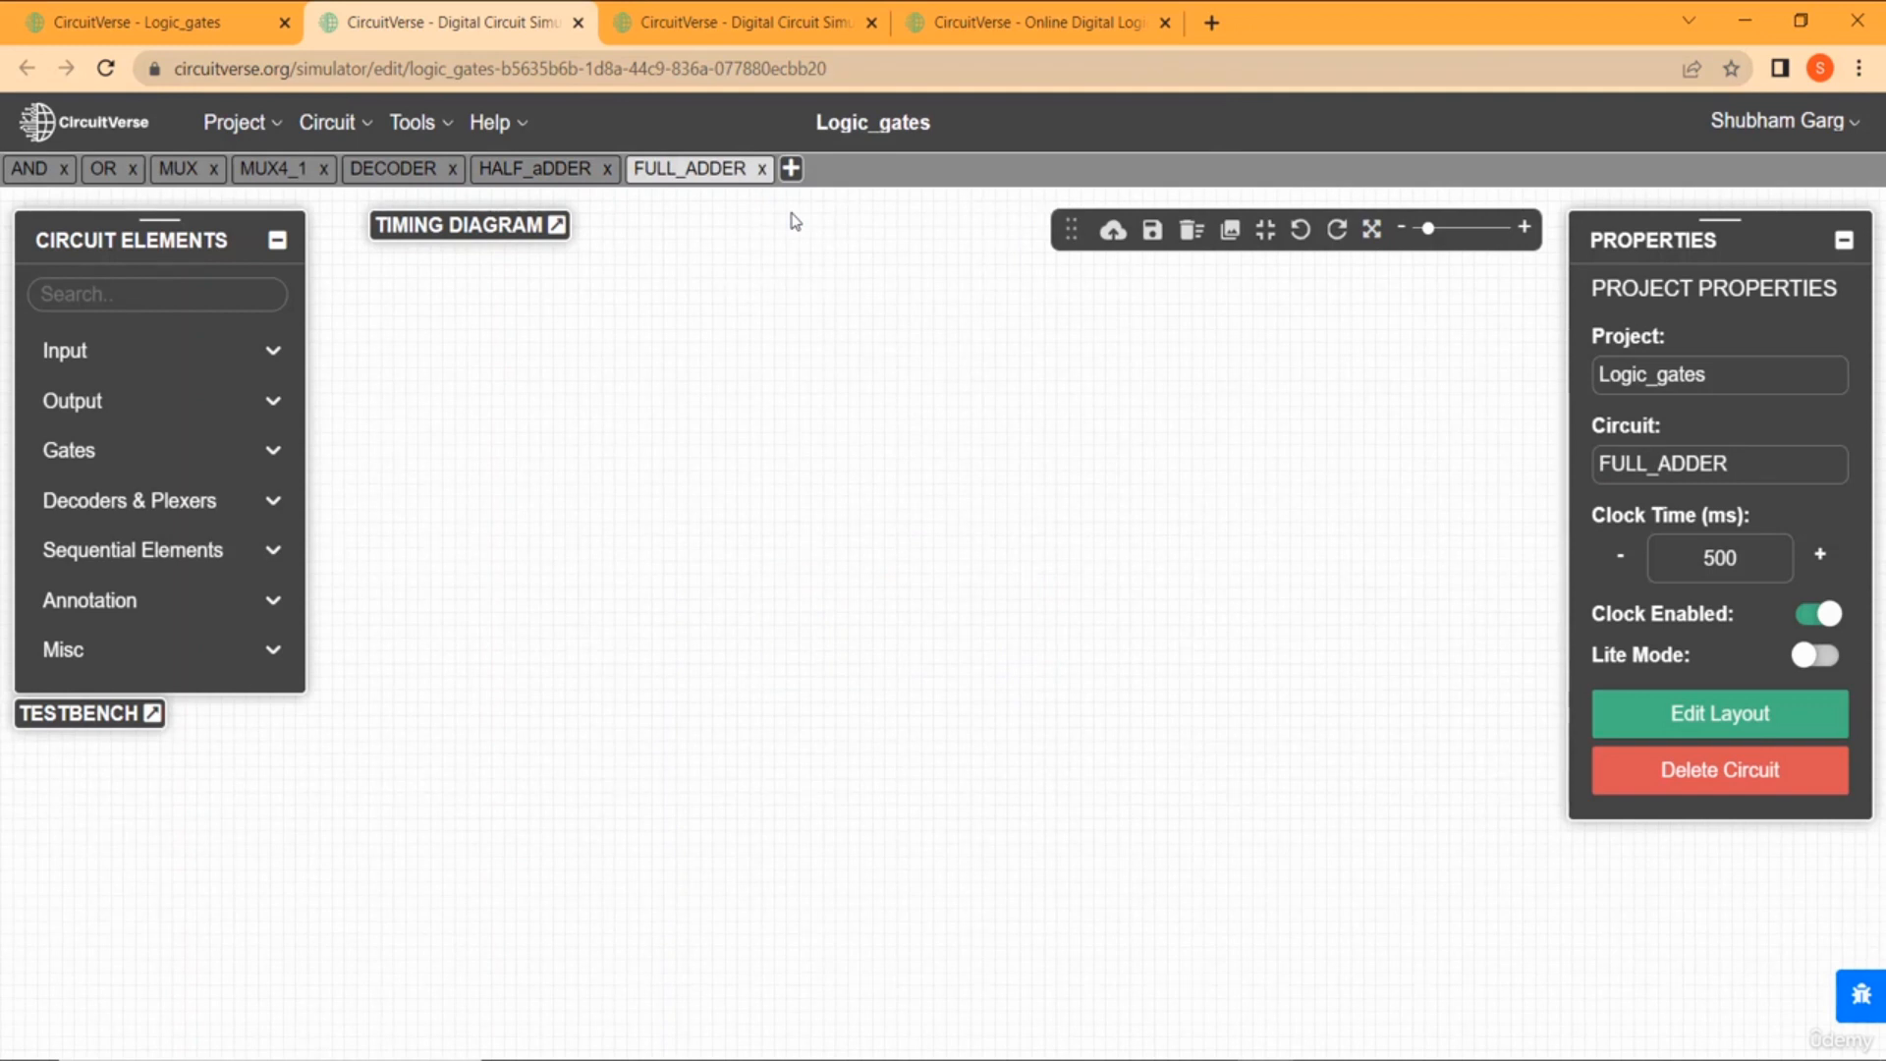
Insert two HALF_aDDER subcircuits side by side in the FULL_ADDER circuit.
{"action": "left_click", "coordinate": [274, 129]}
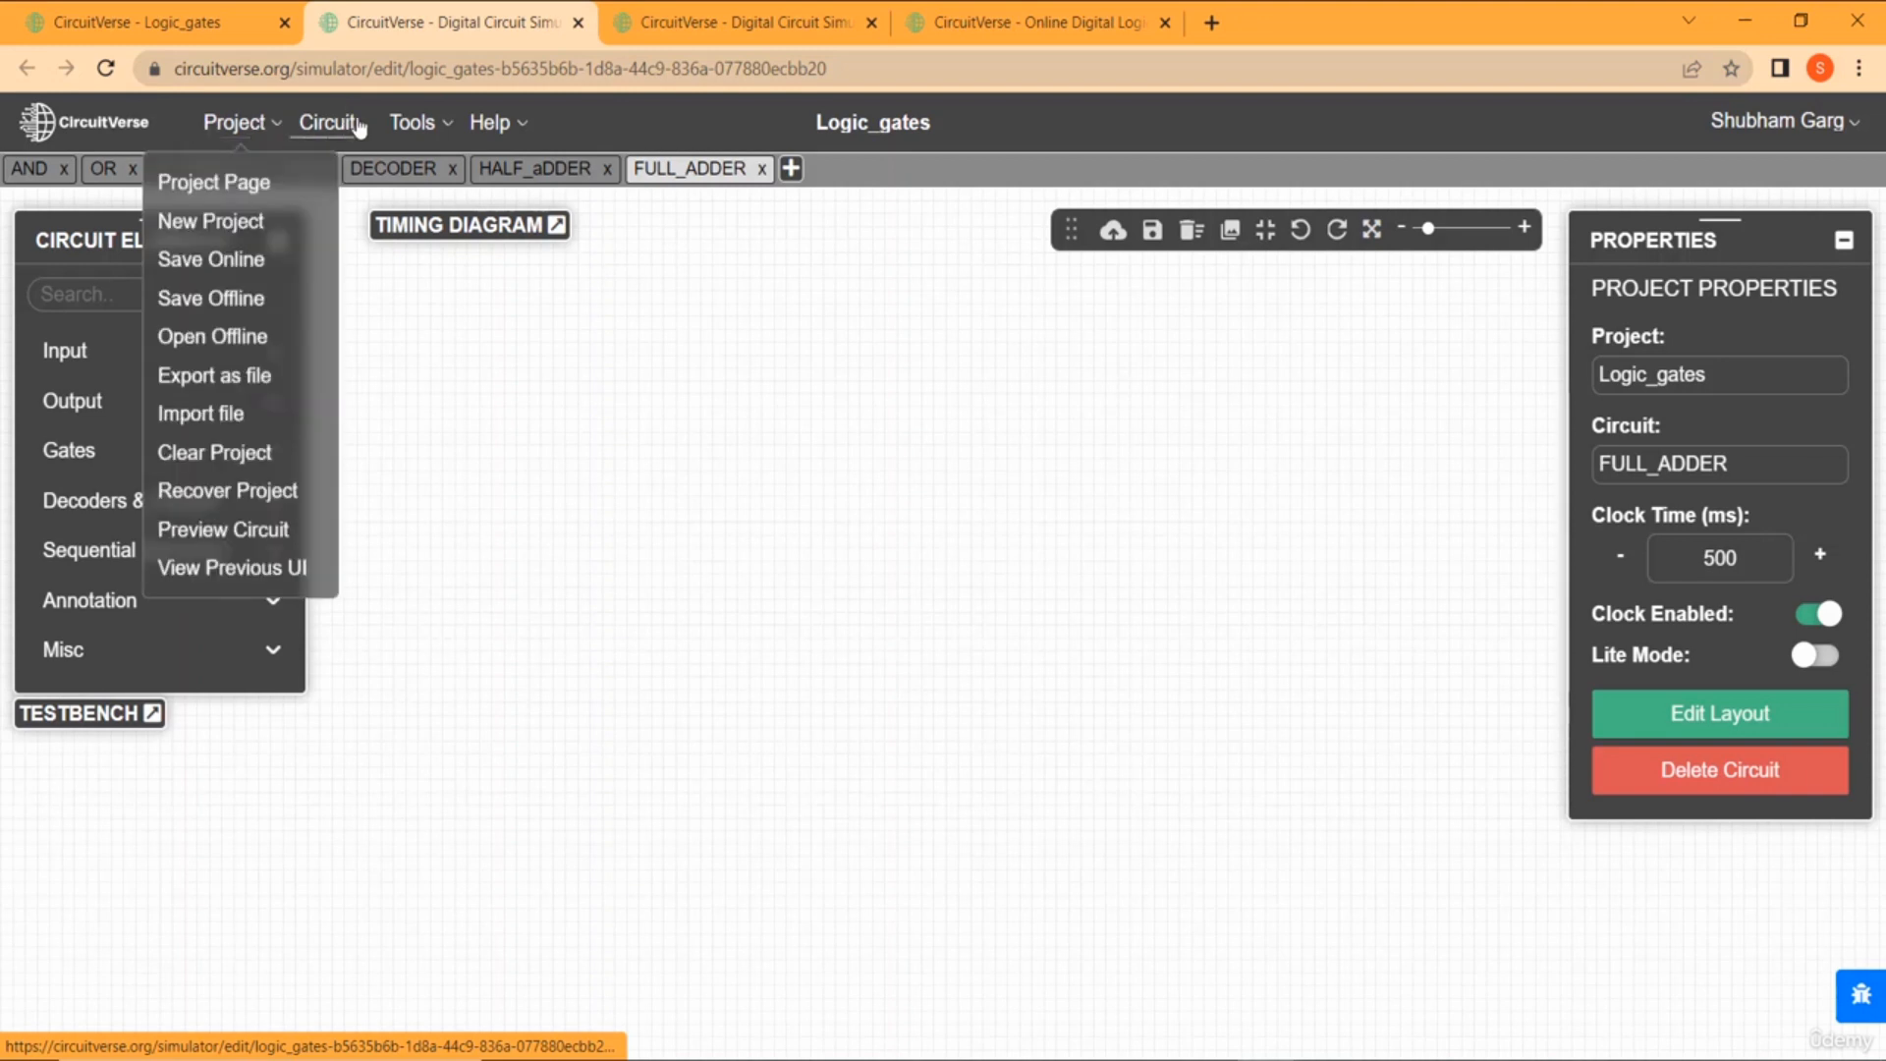
{"action": "left_click", "coordinate": [327, 122]}
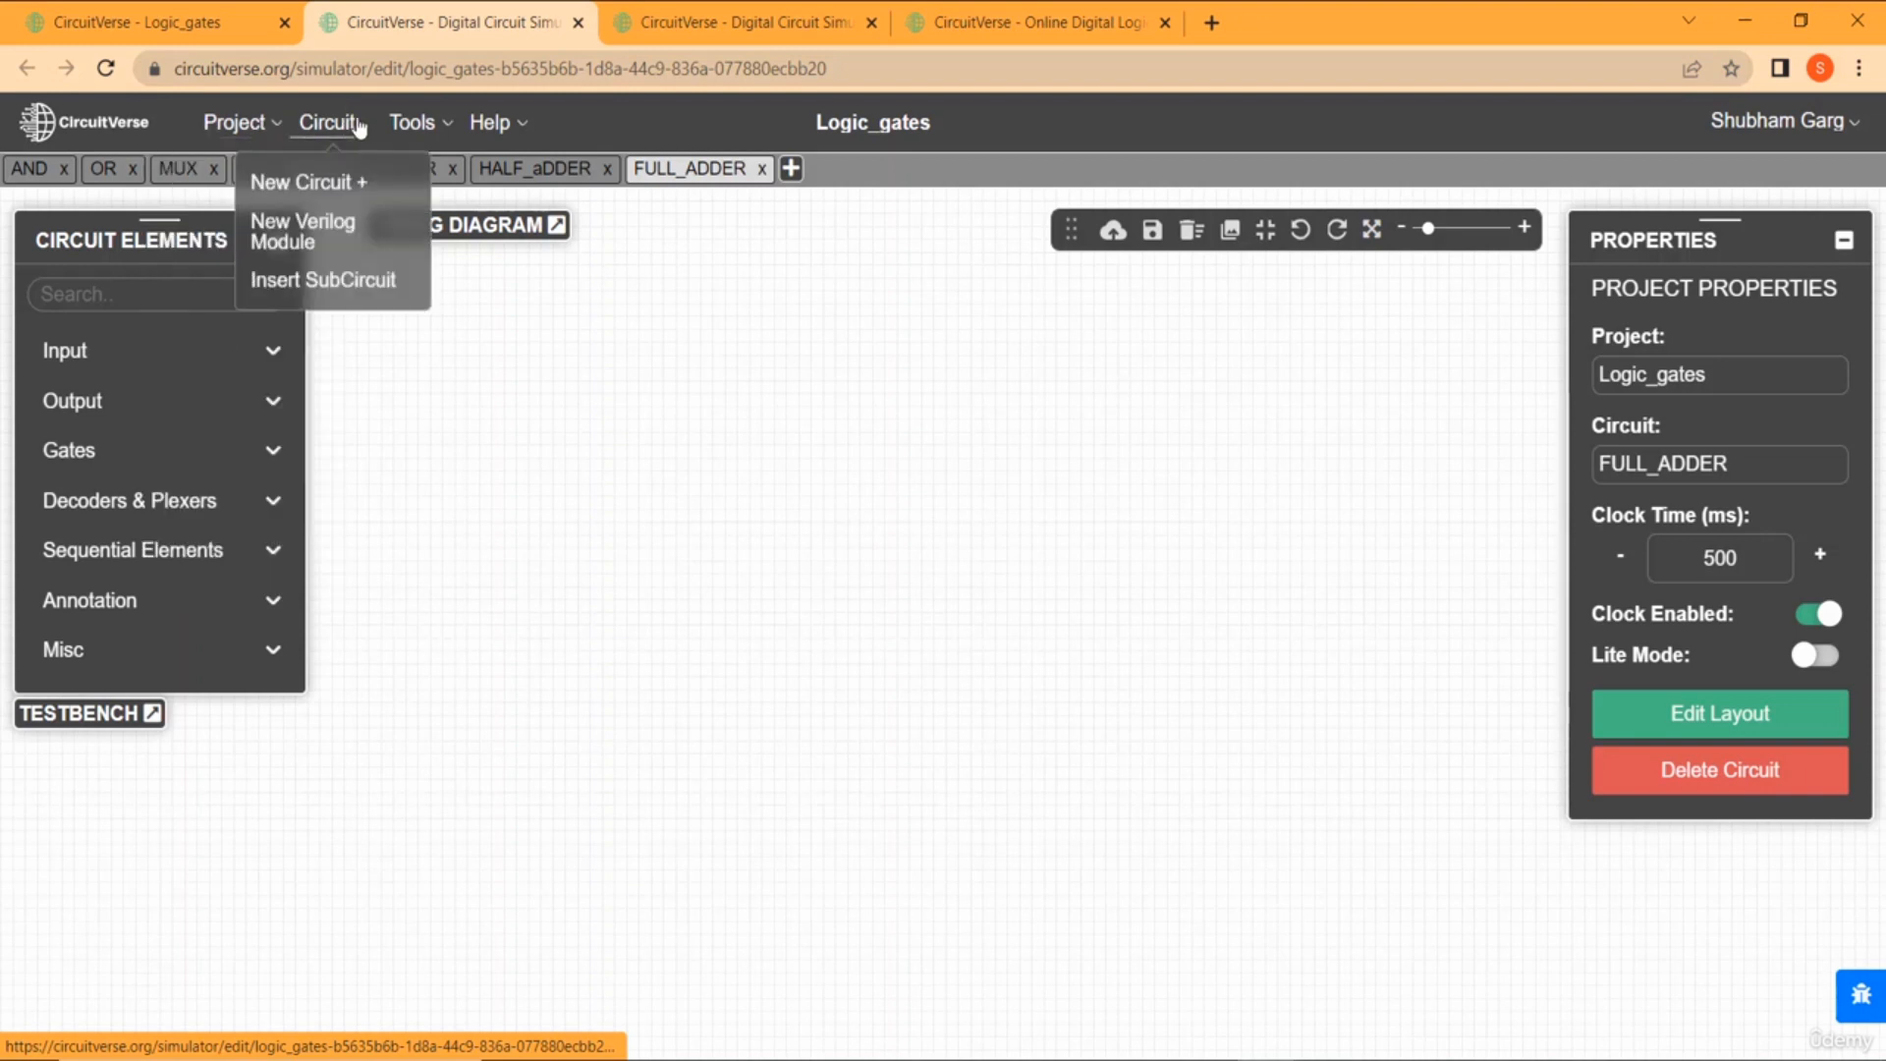
{"action": "left_click", "coordinate": [328, 285]}
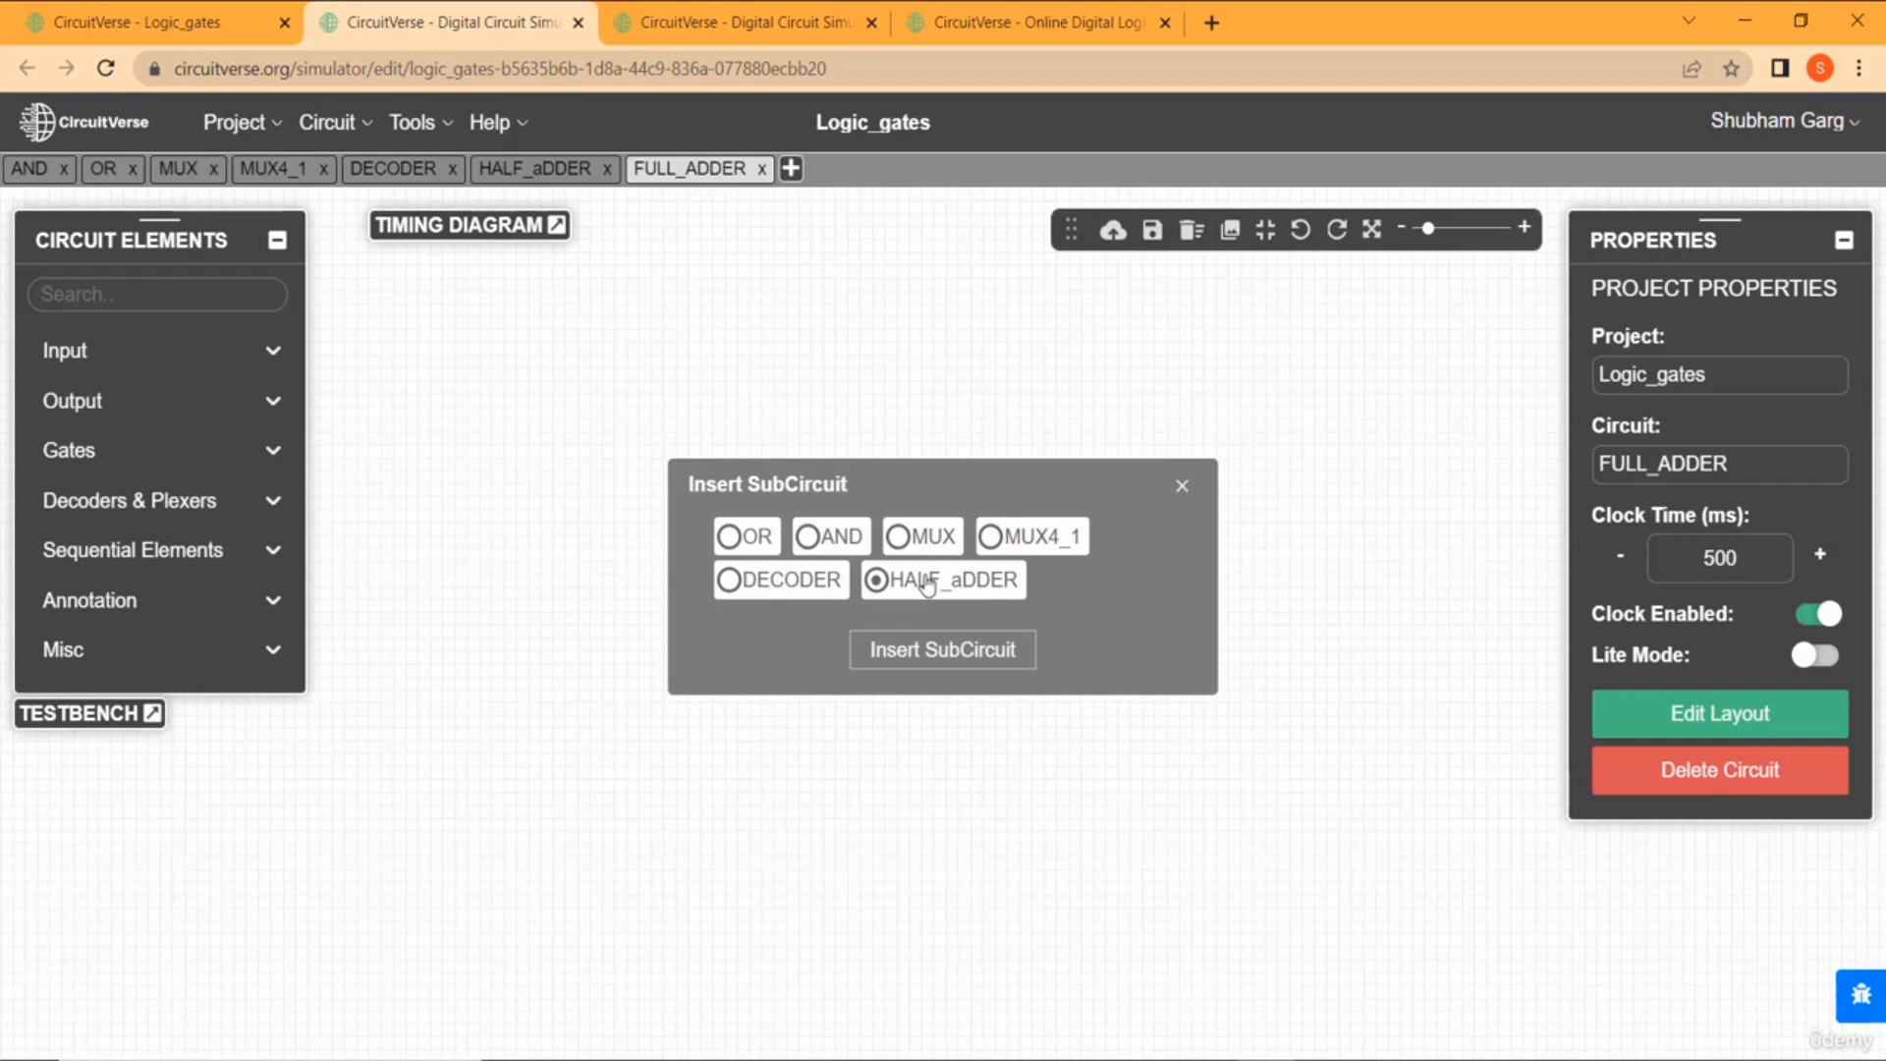
{"action": "left_click", "coordinate": [938, 651]}
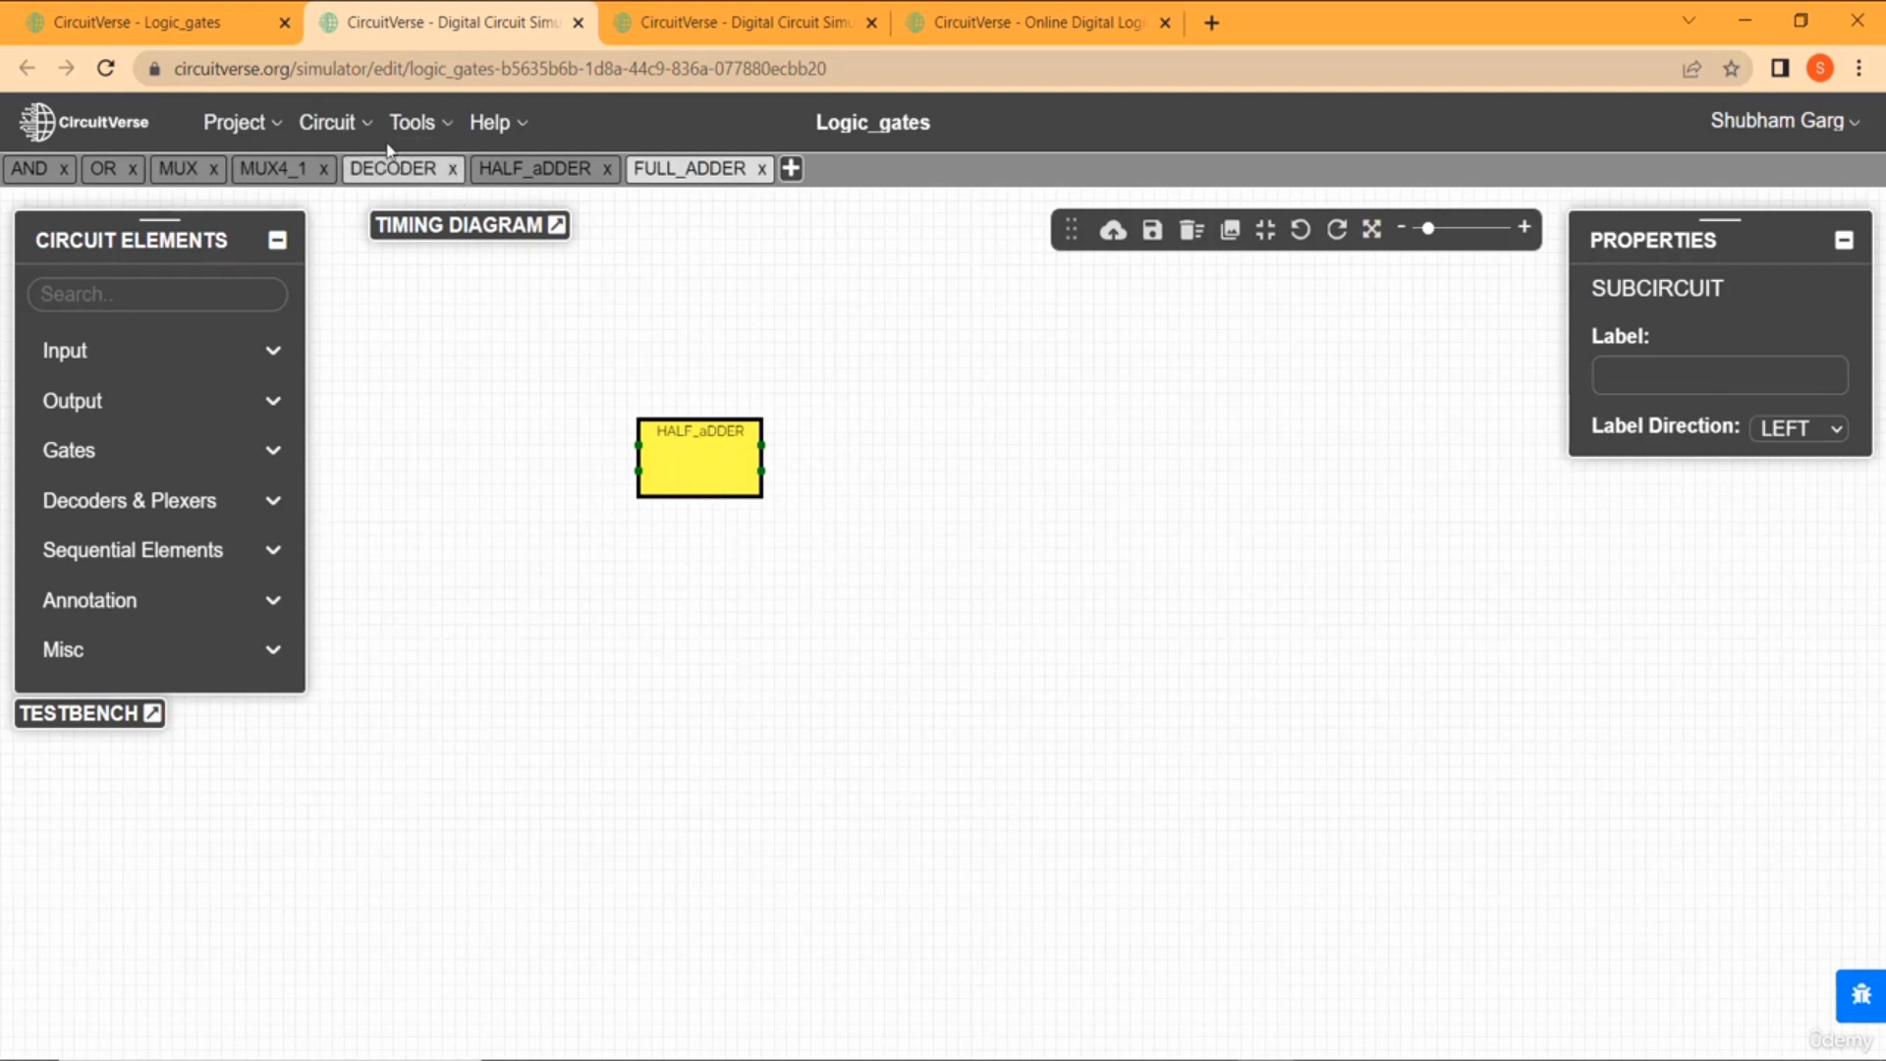
{"action": "left_click", "coordinate": [359, 132]}
{"action": "left_click", "coordinate": [354, 282]}
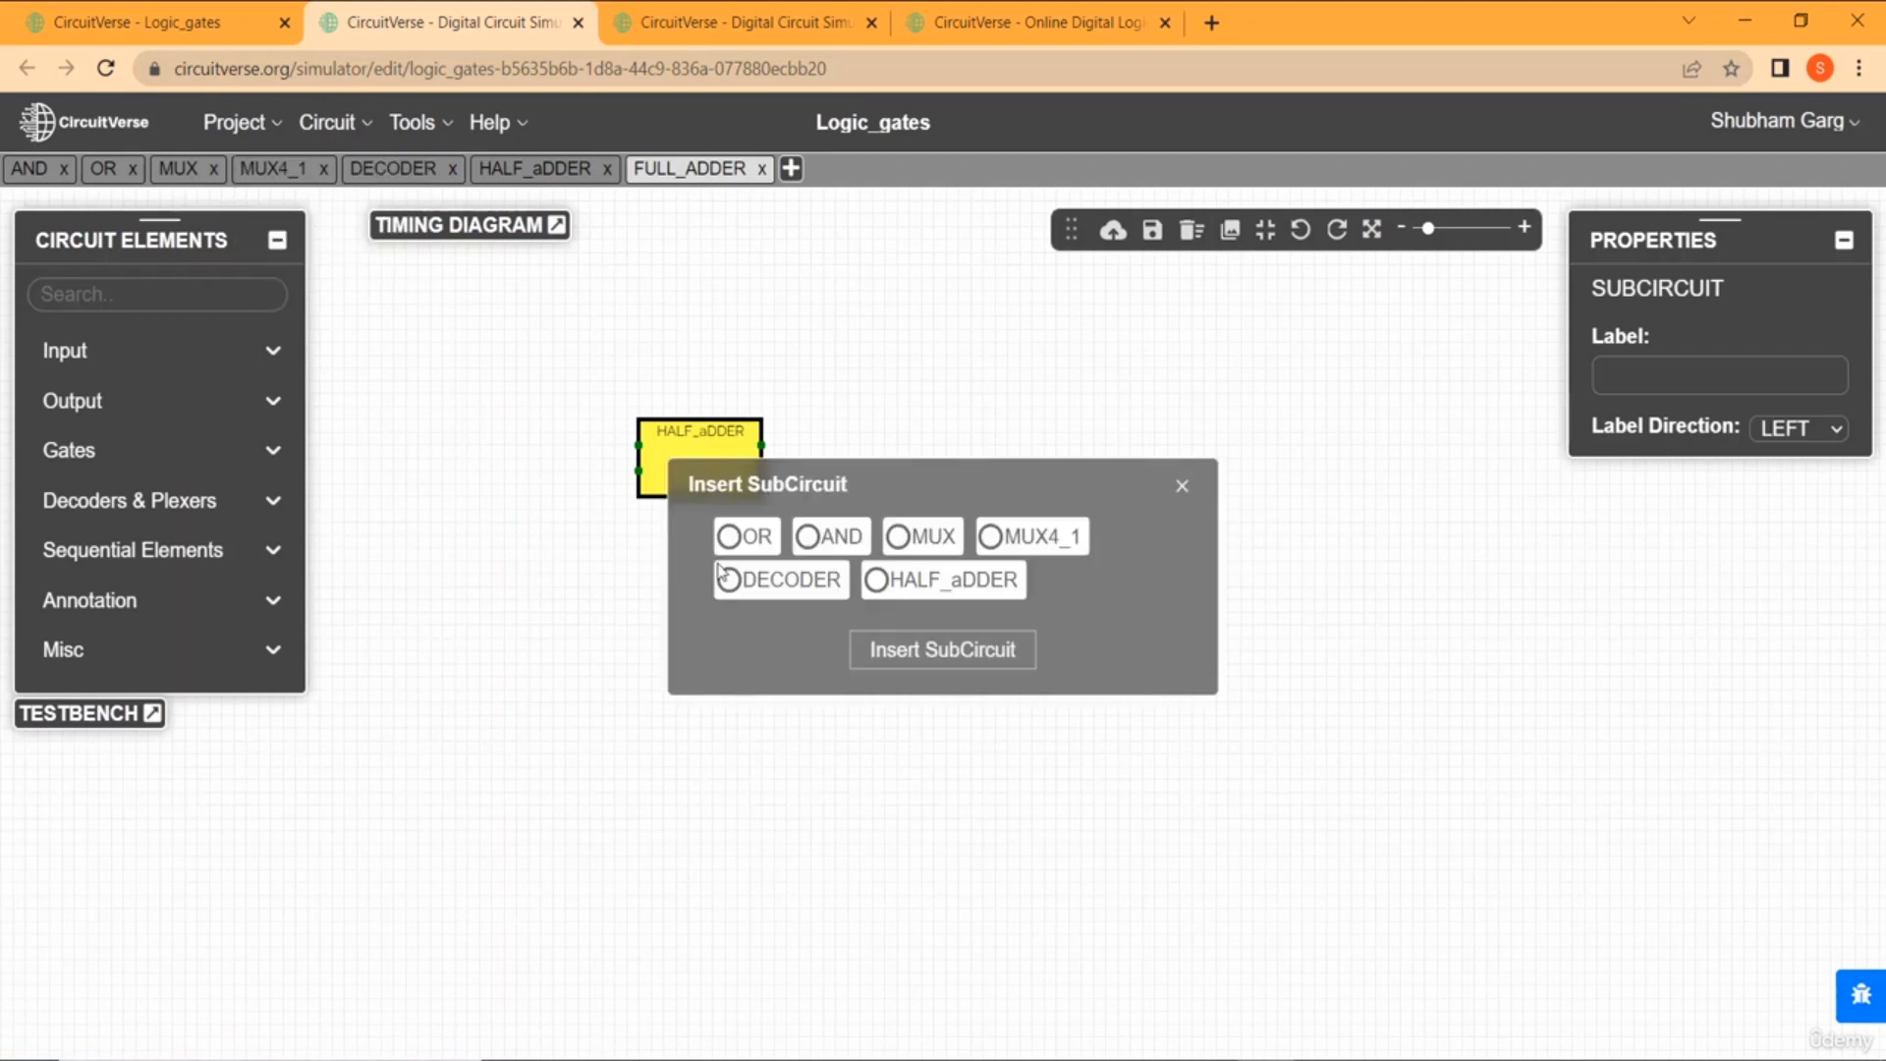
{"action": "left_click", "coordinate": [968, 588]}
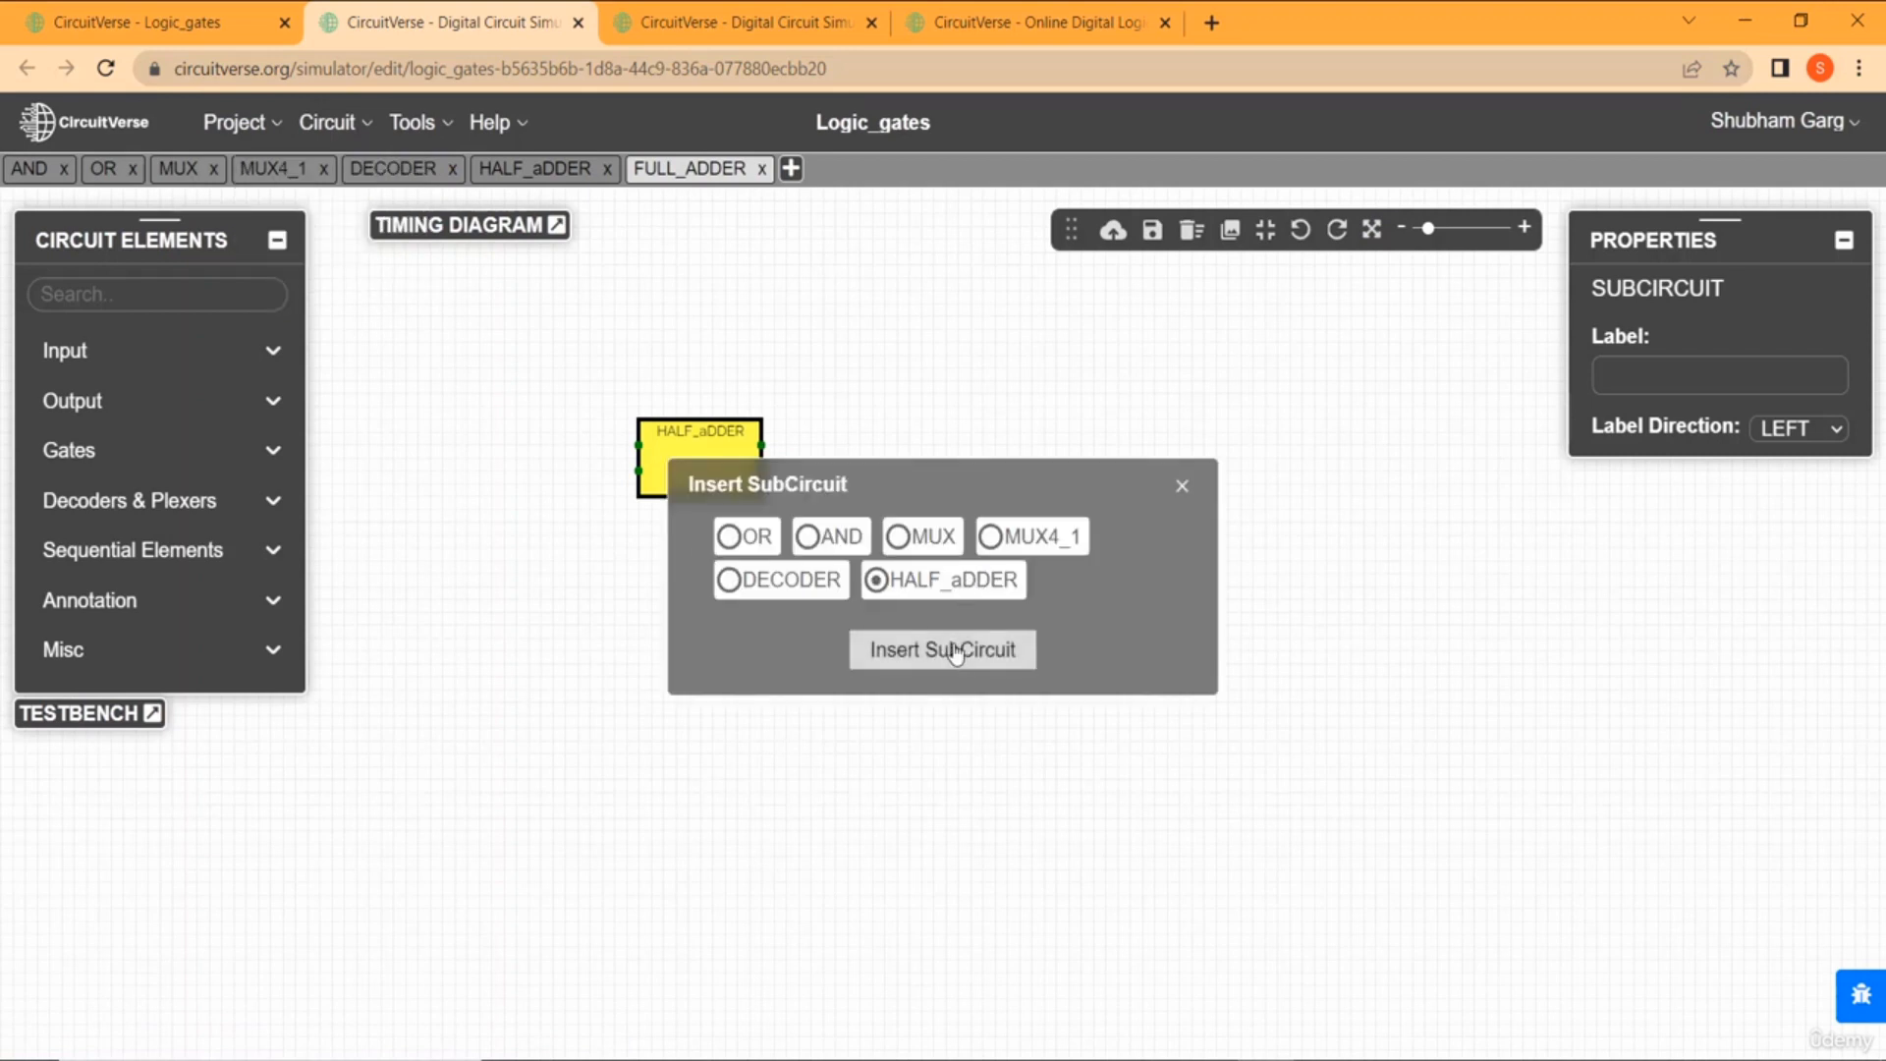
{"action": "left_click", "coordinate": [963, 653]}
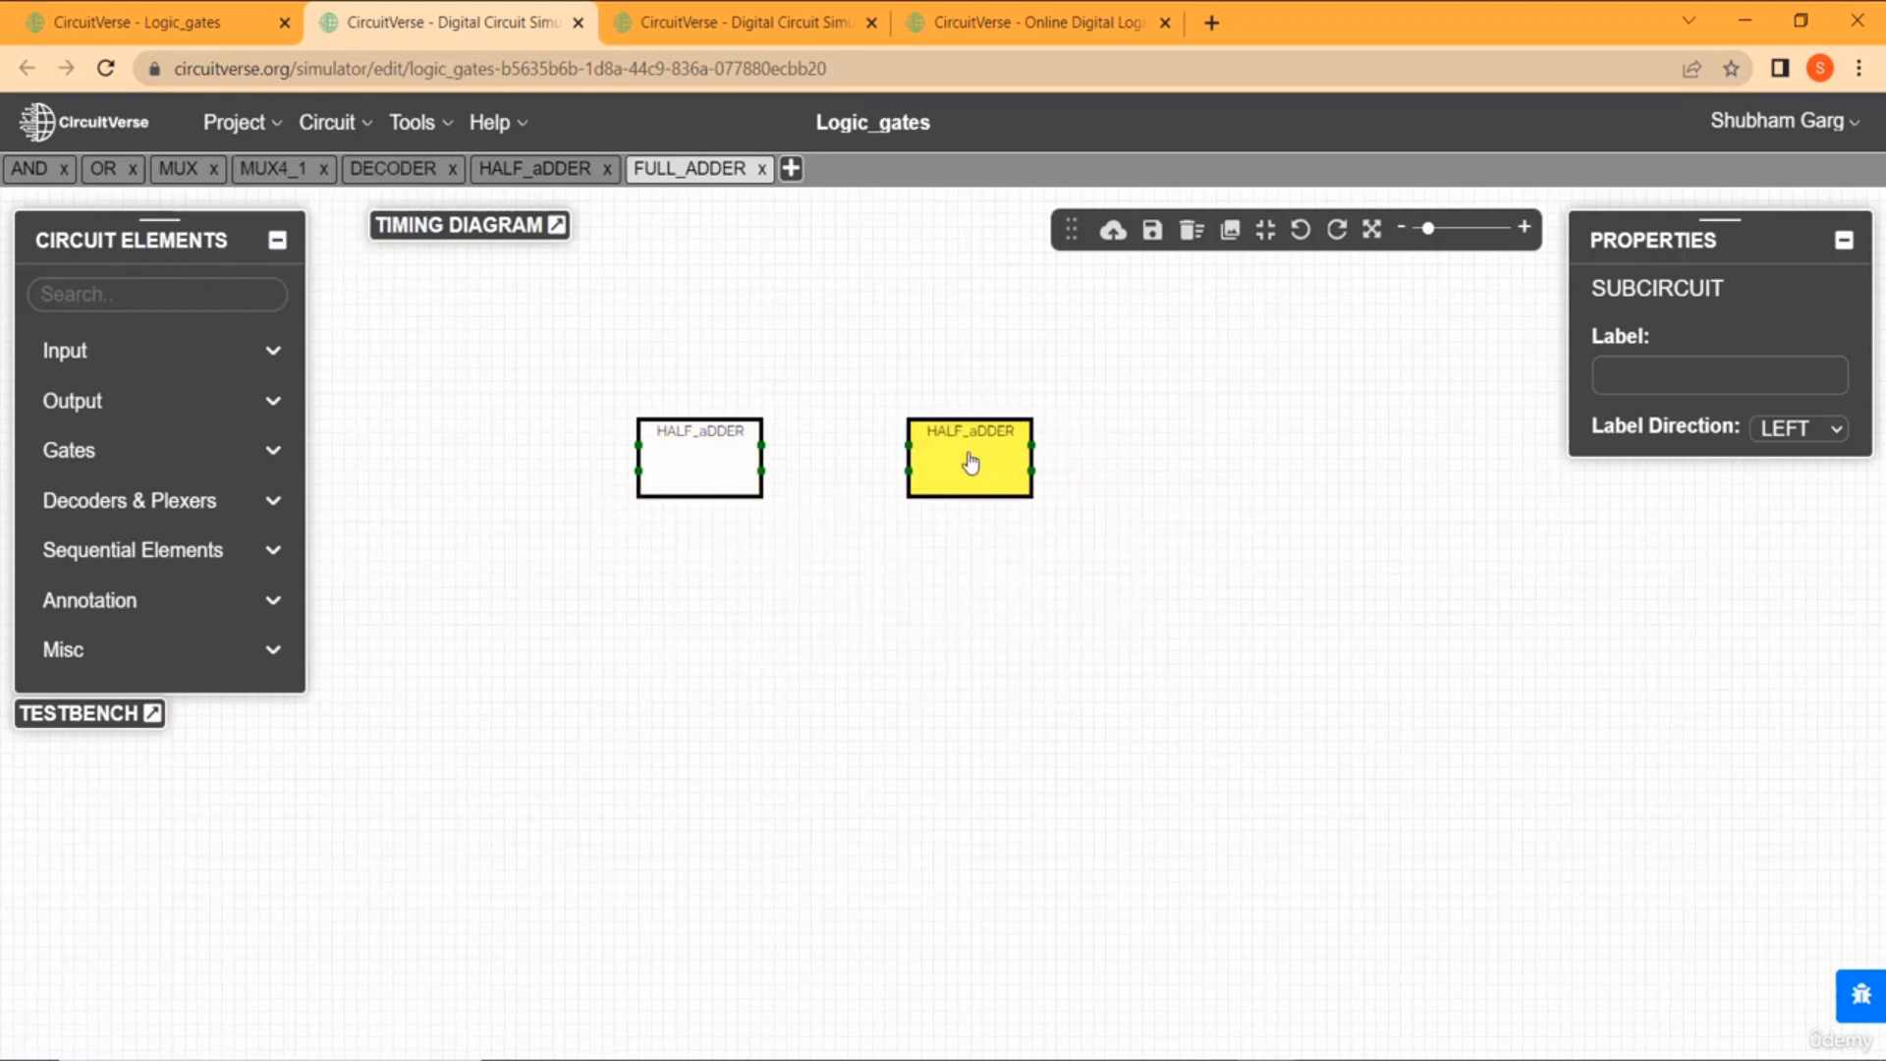
{"action": "left_click", "coordinate": [971, 465]}
Wire two input elements to the first half adder's two inputs and set both to 1.
{"action": "left_click_drag", "start_coordinate": [639, 445], "coordinate": [503, 433]}
{"action": "left_click_drag", "start_coordinate": [638, 471], "coordinate": [503, 470]}
{"action": "left_click", "coordinate": [143, 353]}
{"action": "left_click", "coordinate": [66, 413]}
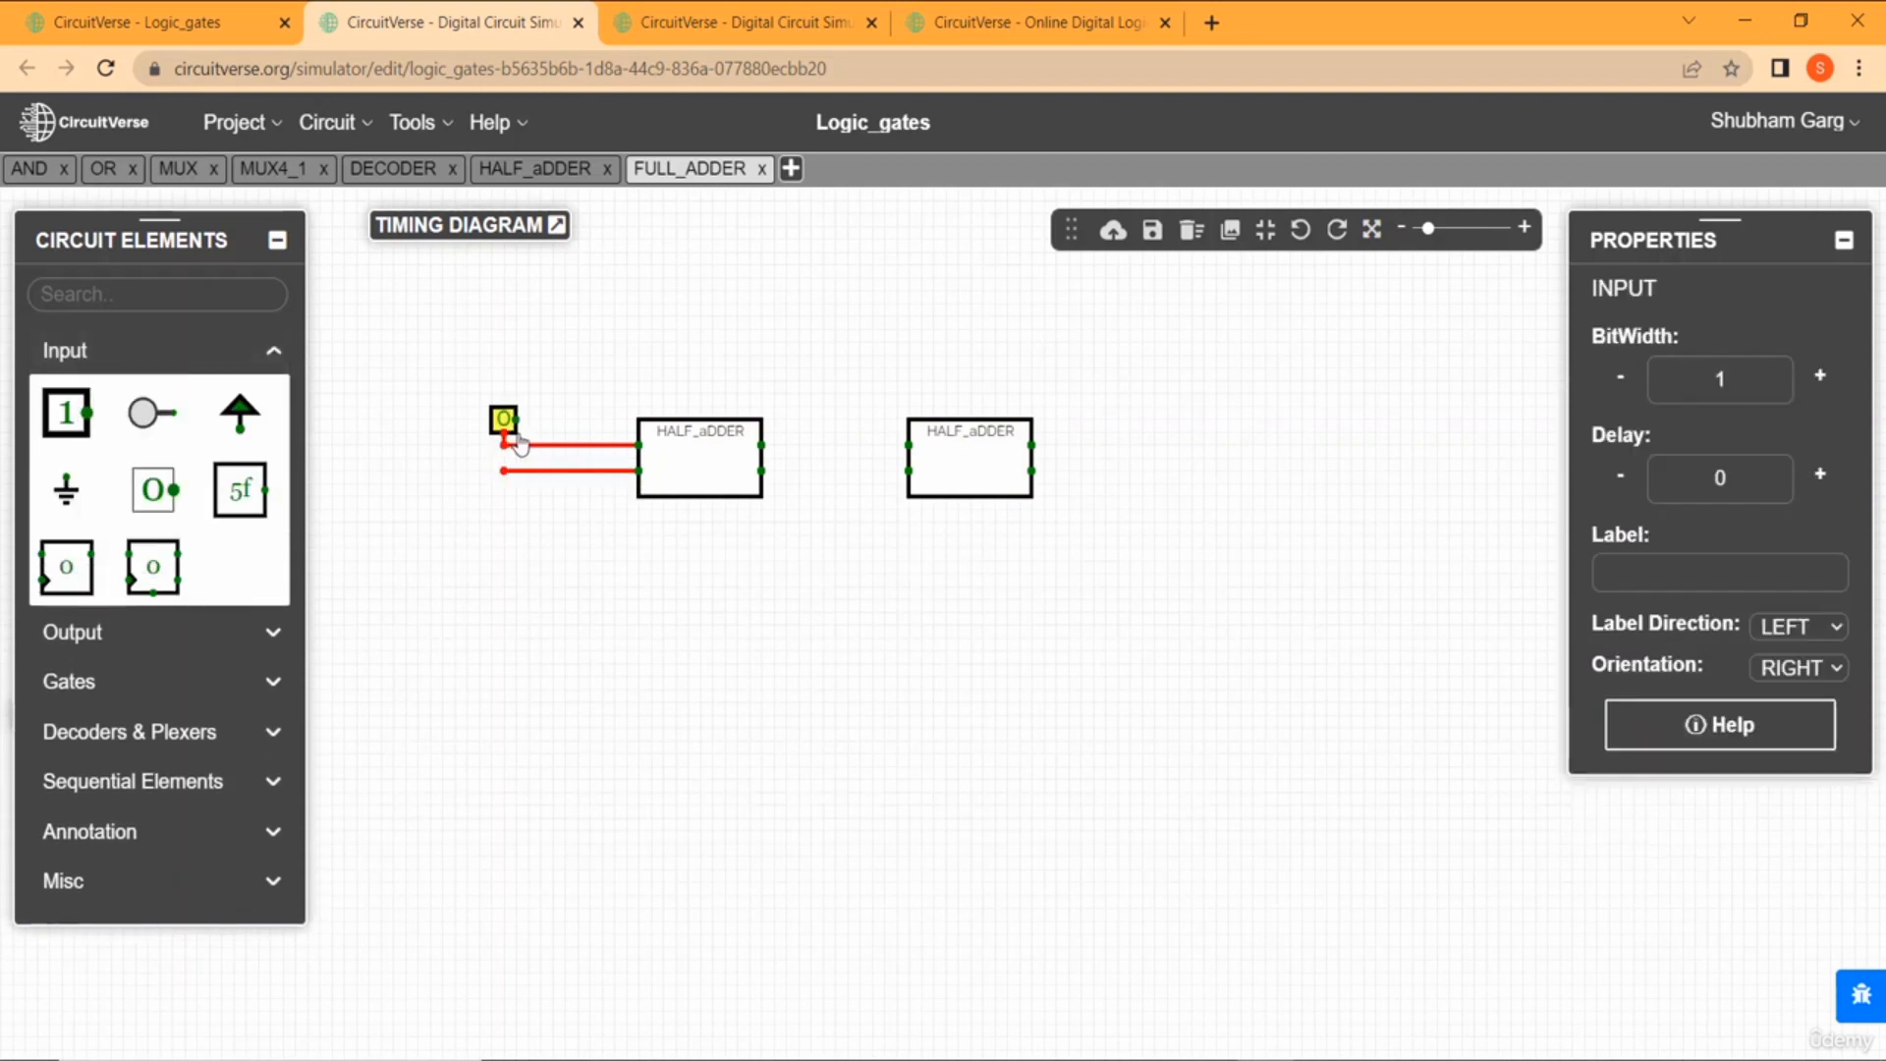
{"action": "left_click", "coordinate": [496, 439]}
{"action": "left_click", "coordinate": [65, 413]}
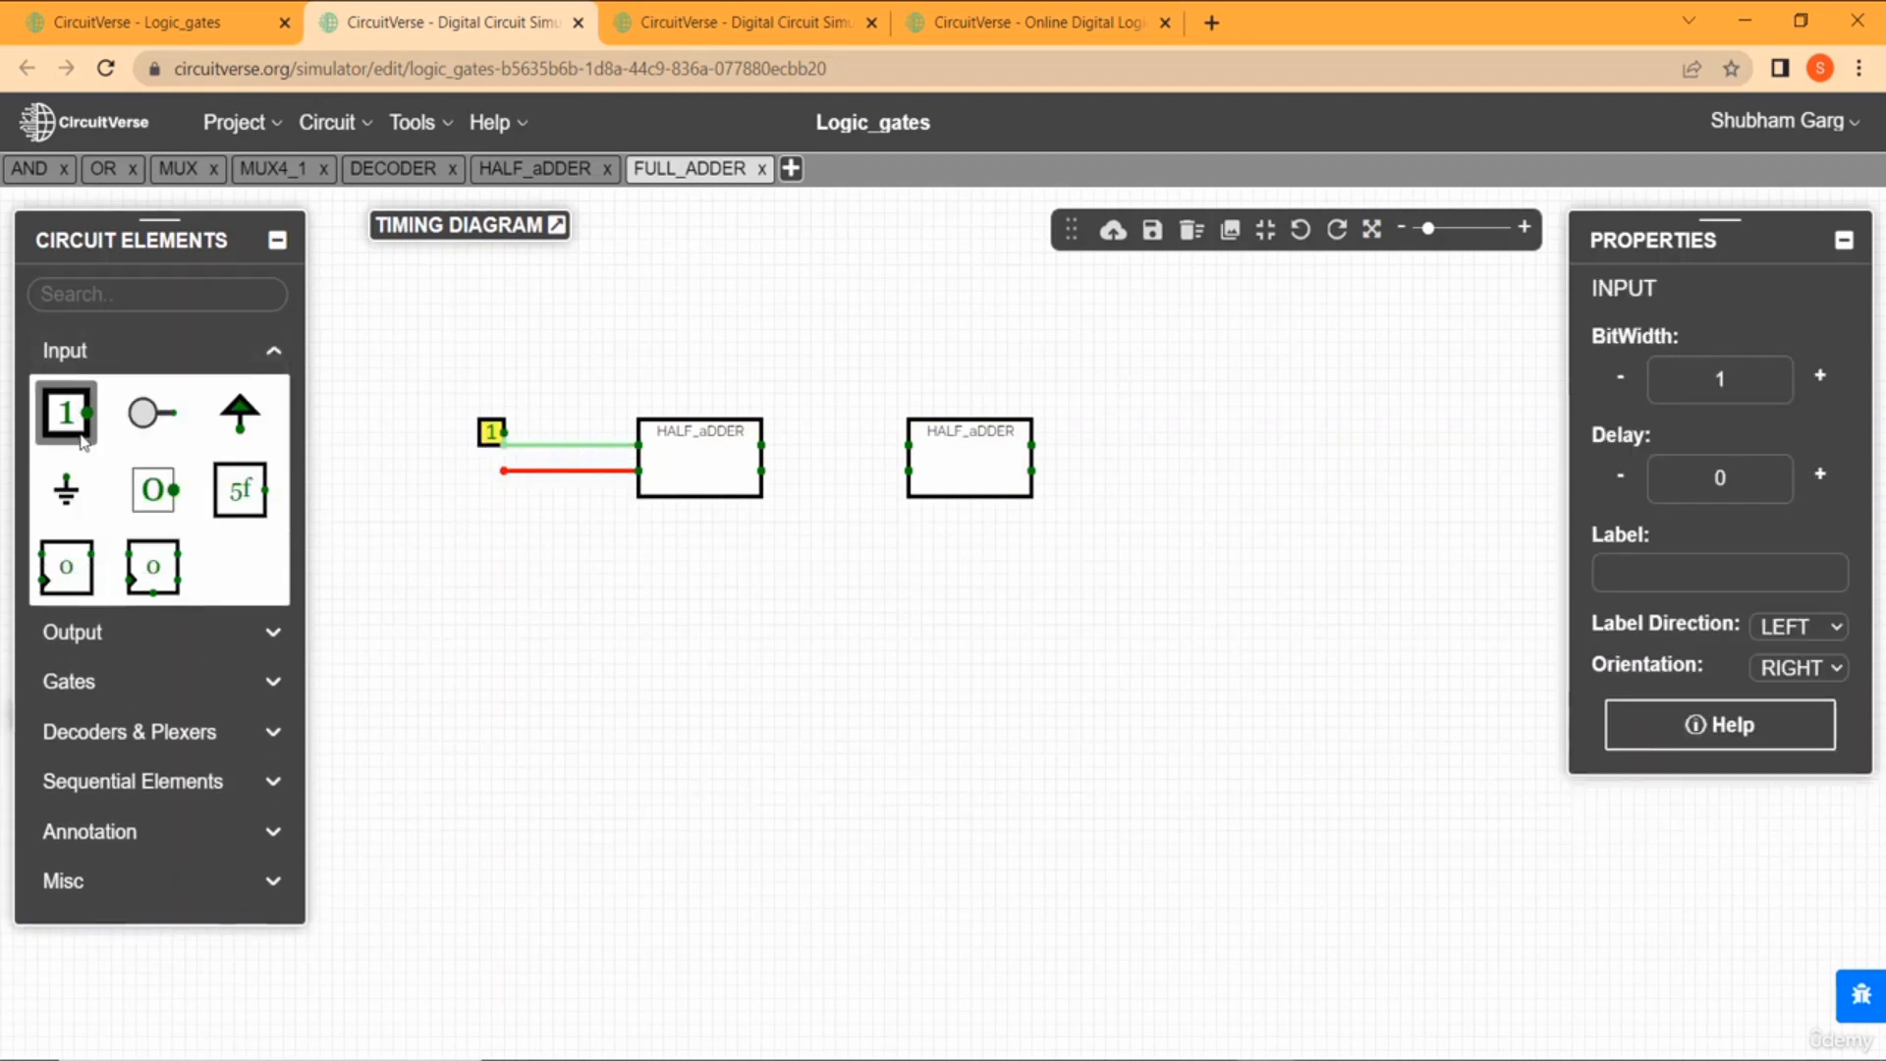
{"action": "left_click", "coordinate": [494, 473]}
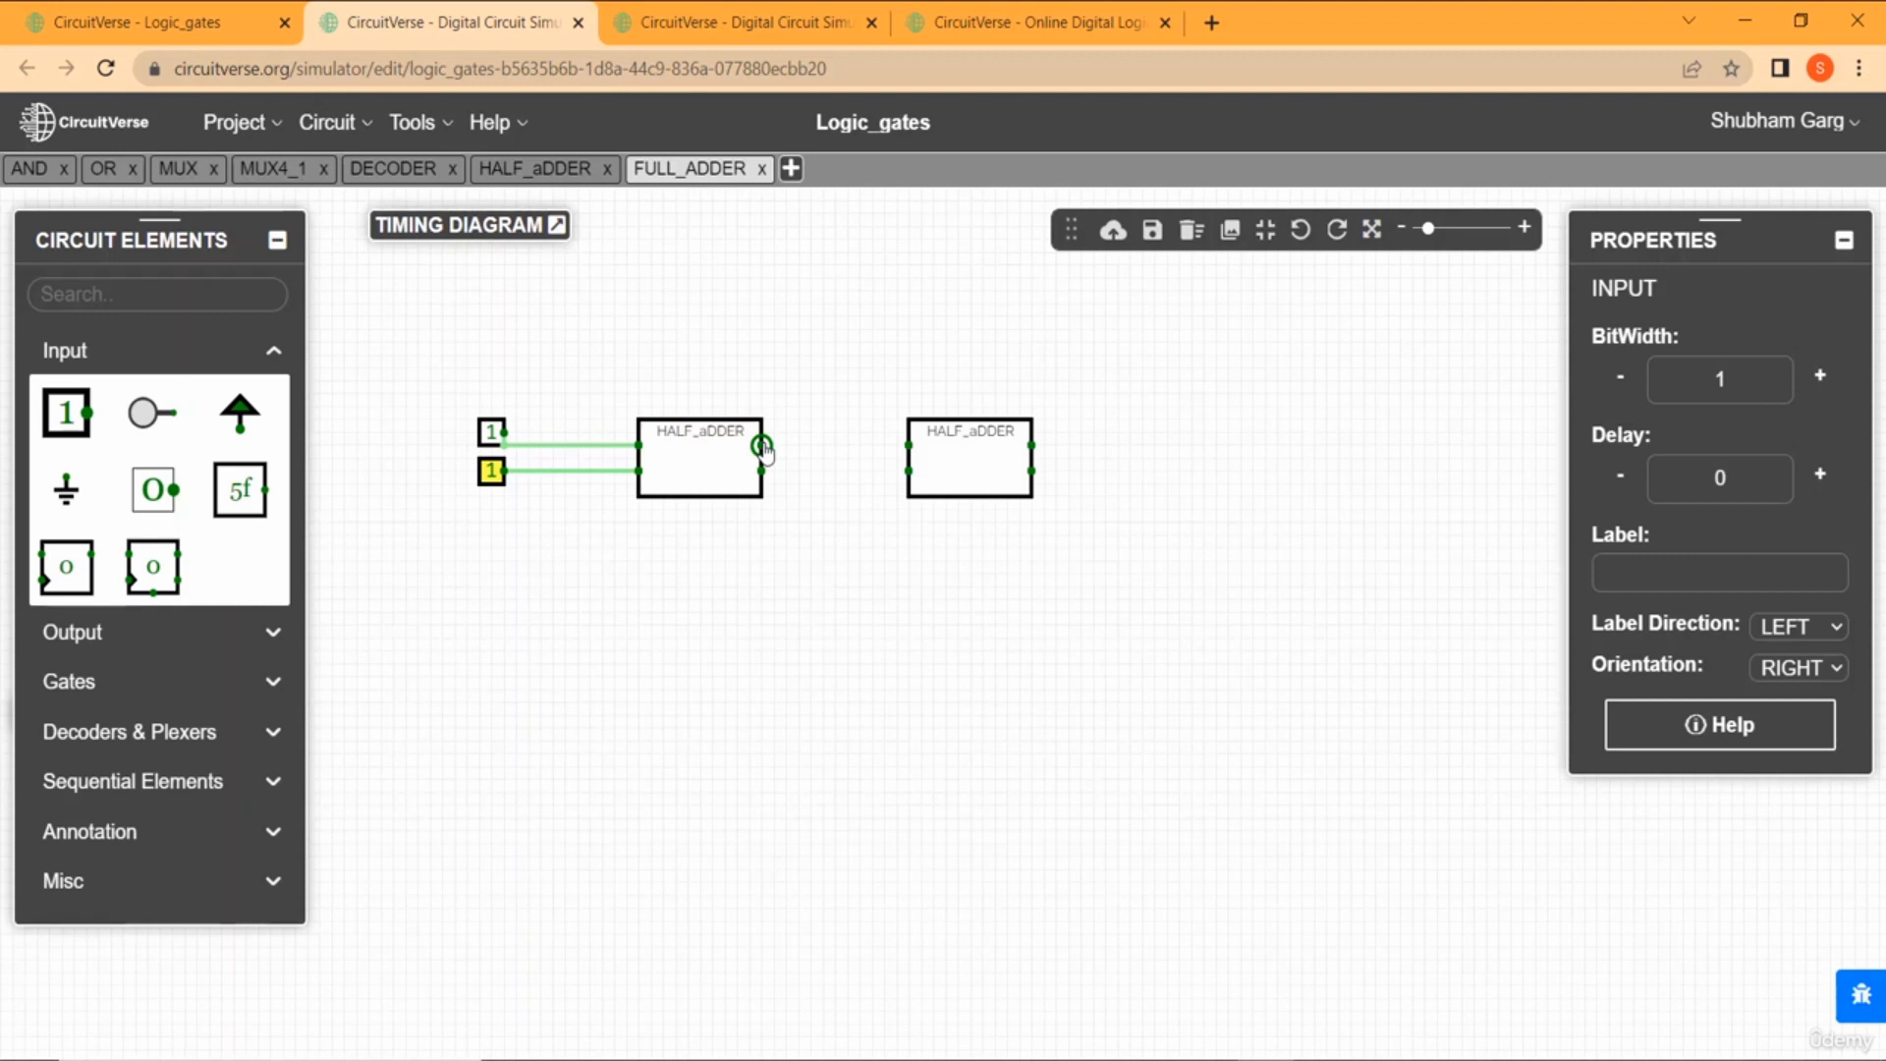
Connect the first half adder's upper output to the second one's upper input, and wire a third input set to 1 to its lower input.
{"action": "left_click_drag", "start_coordinate": [762, 447], "coordinate": [913, 452]}
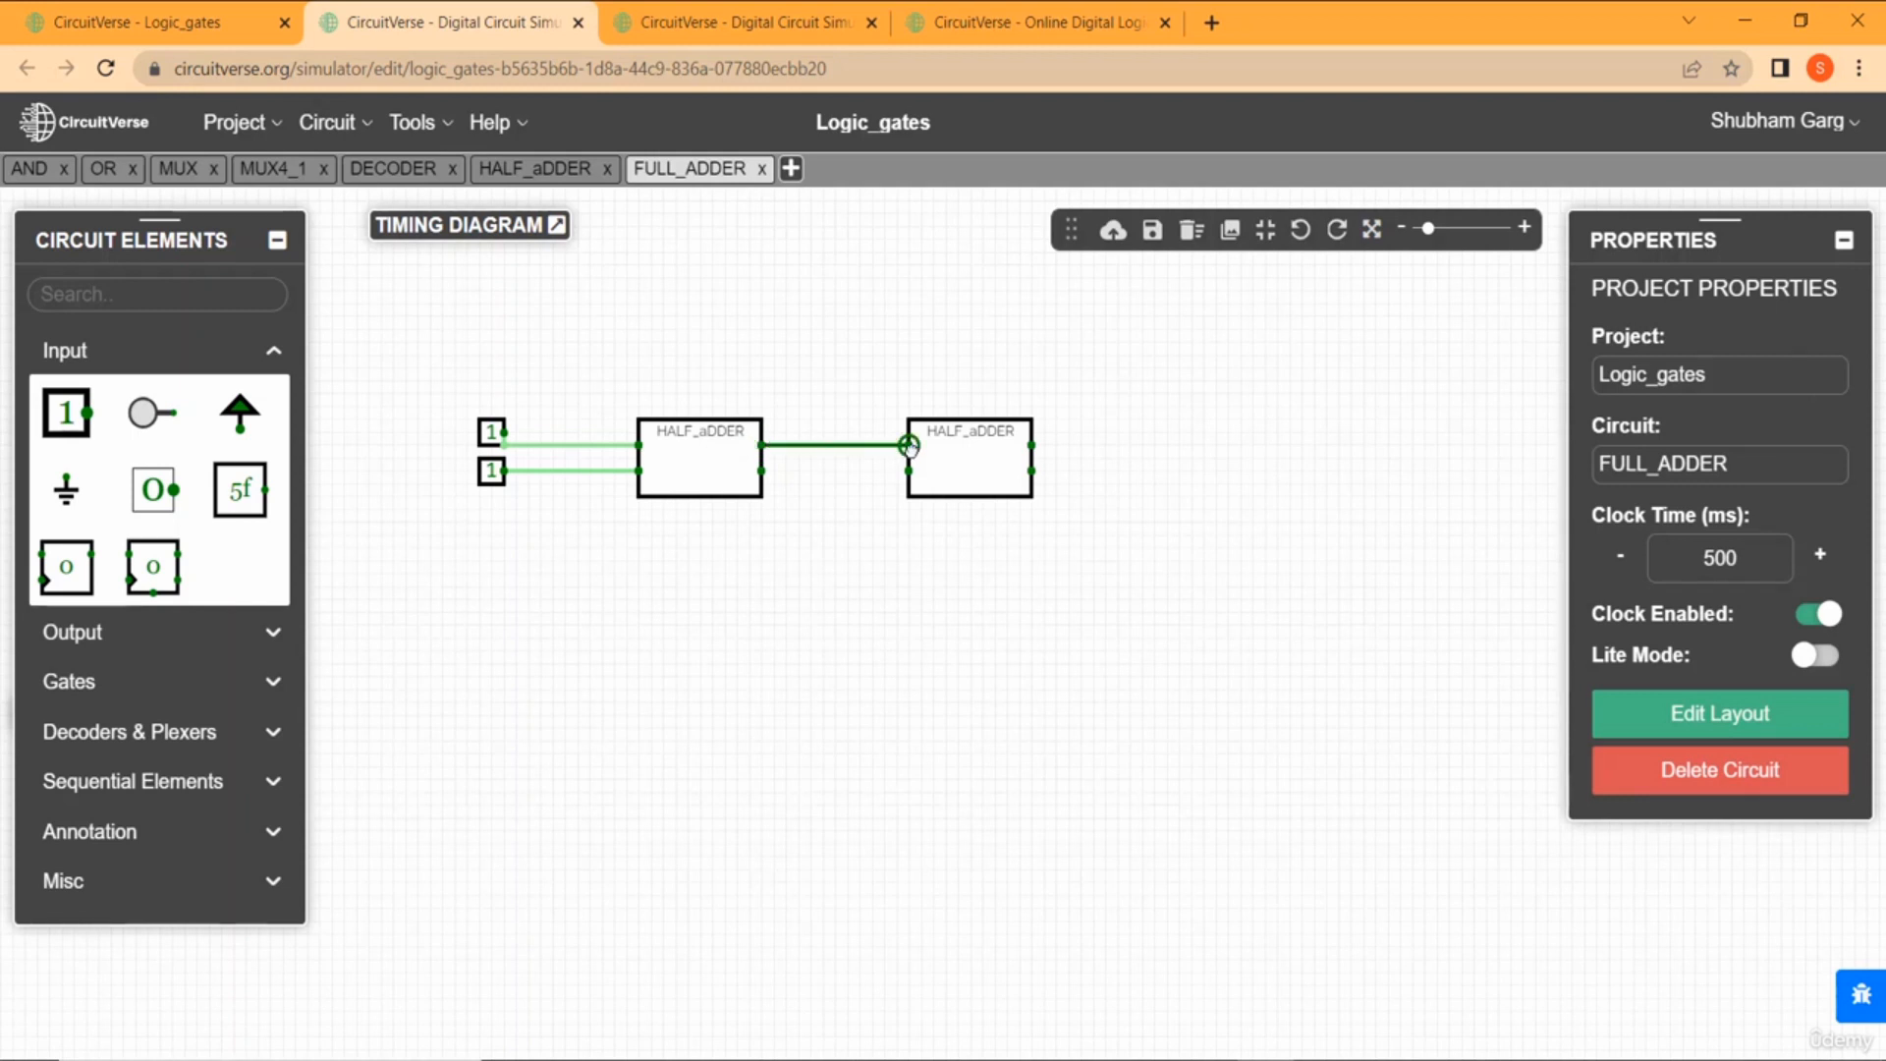
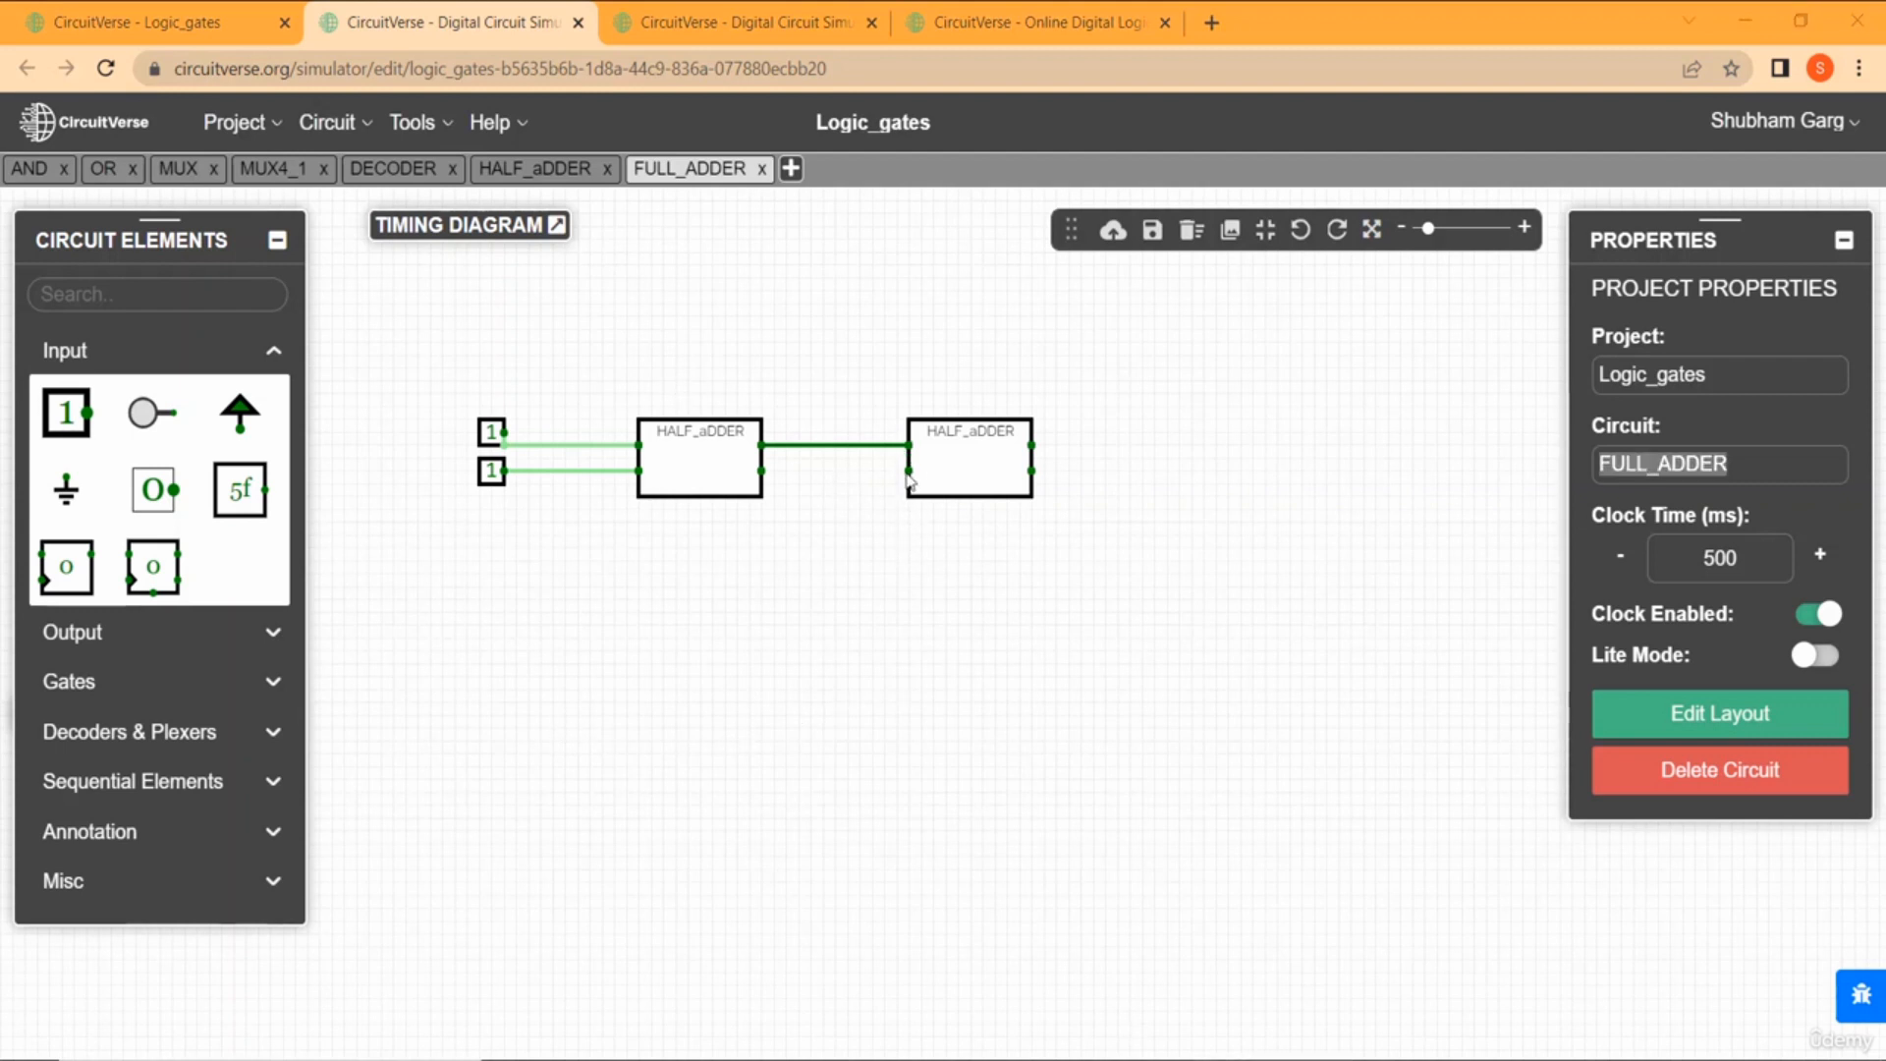
{"action": "mouse_move", "coordinate": [911, 472]}
{"action": "left_mouse_down"}
{"action": "mouse_move", "coordinate": [835, 470]}
{"action": "mouse_move", "coordinate": [835, 545]}
{"action": "mouse_move", "coordinate": [504, 557]}
{"action": "left_mouse_up"}
{"action": "left_click", "coordinate": [64, 411]}
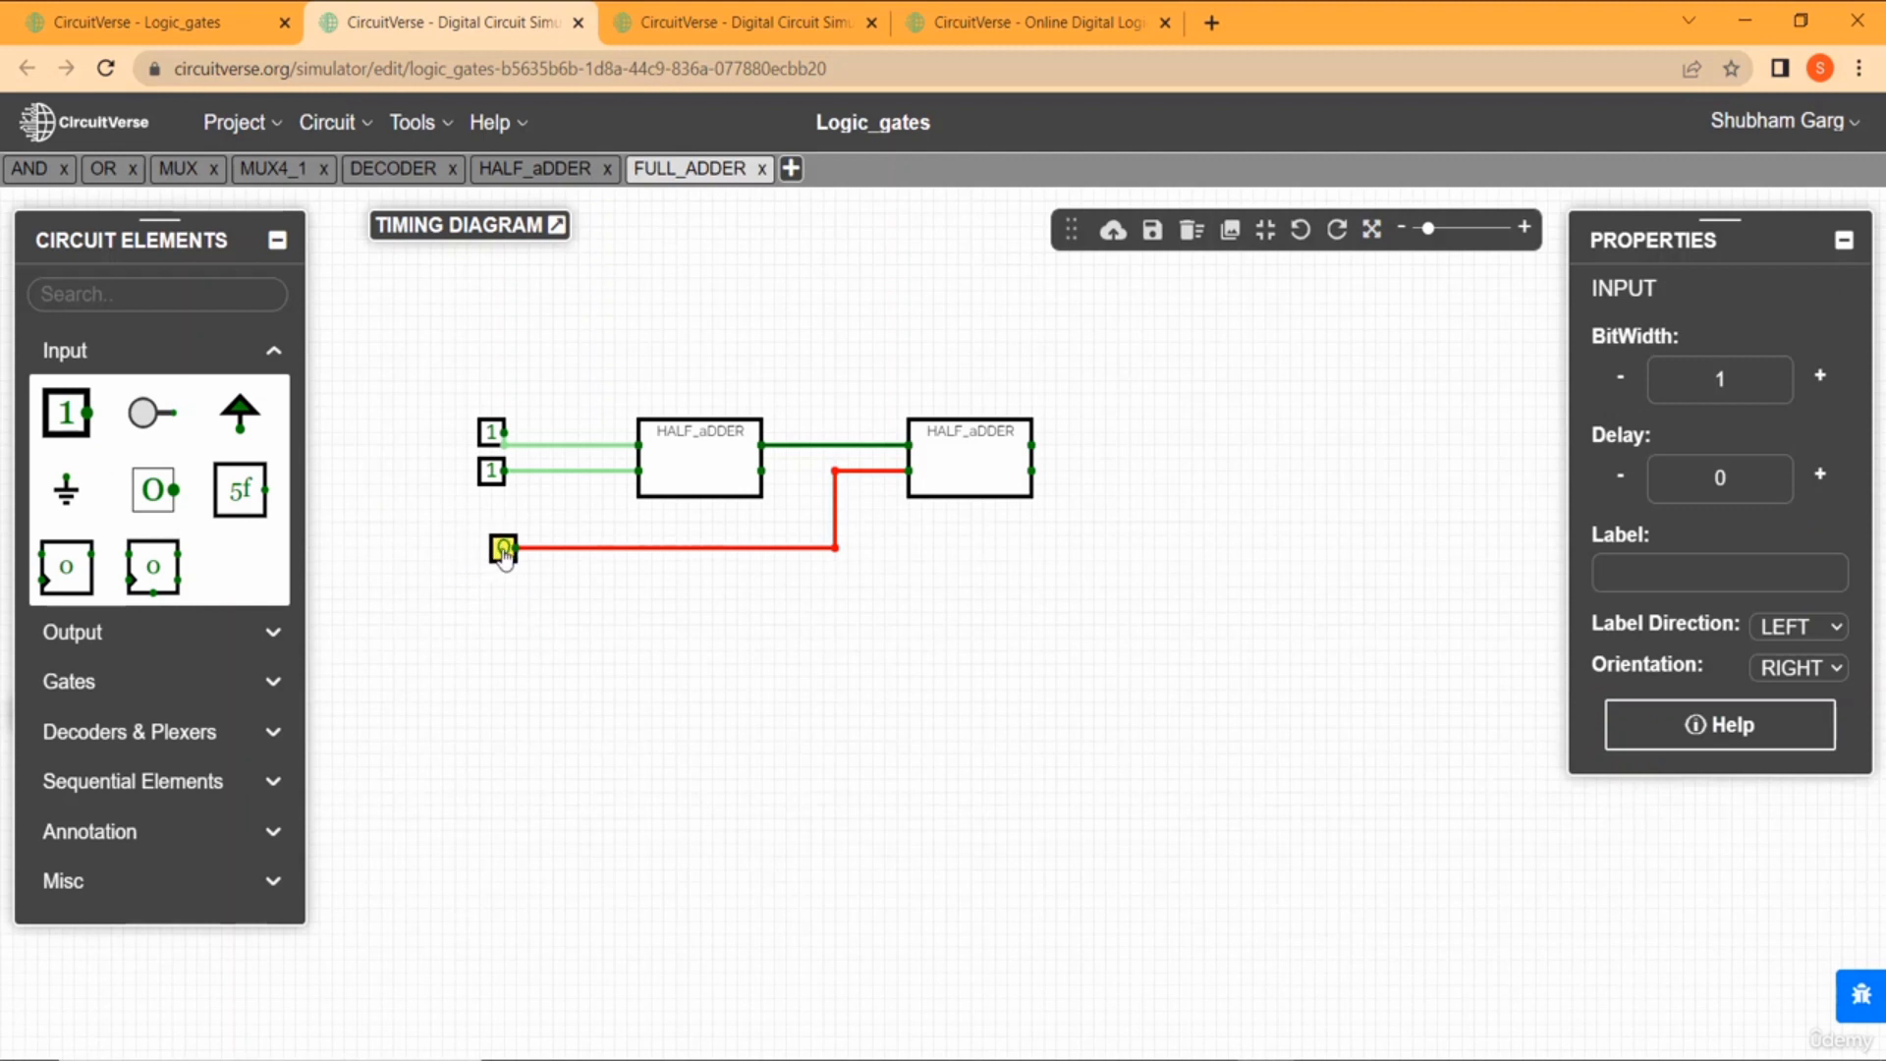
{"action": "left_click", "coordinate": [739, 746]}
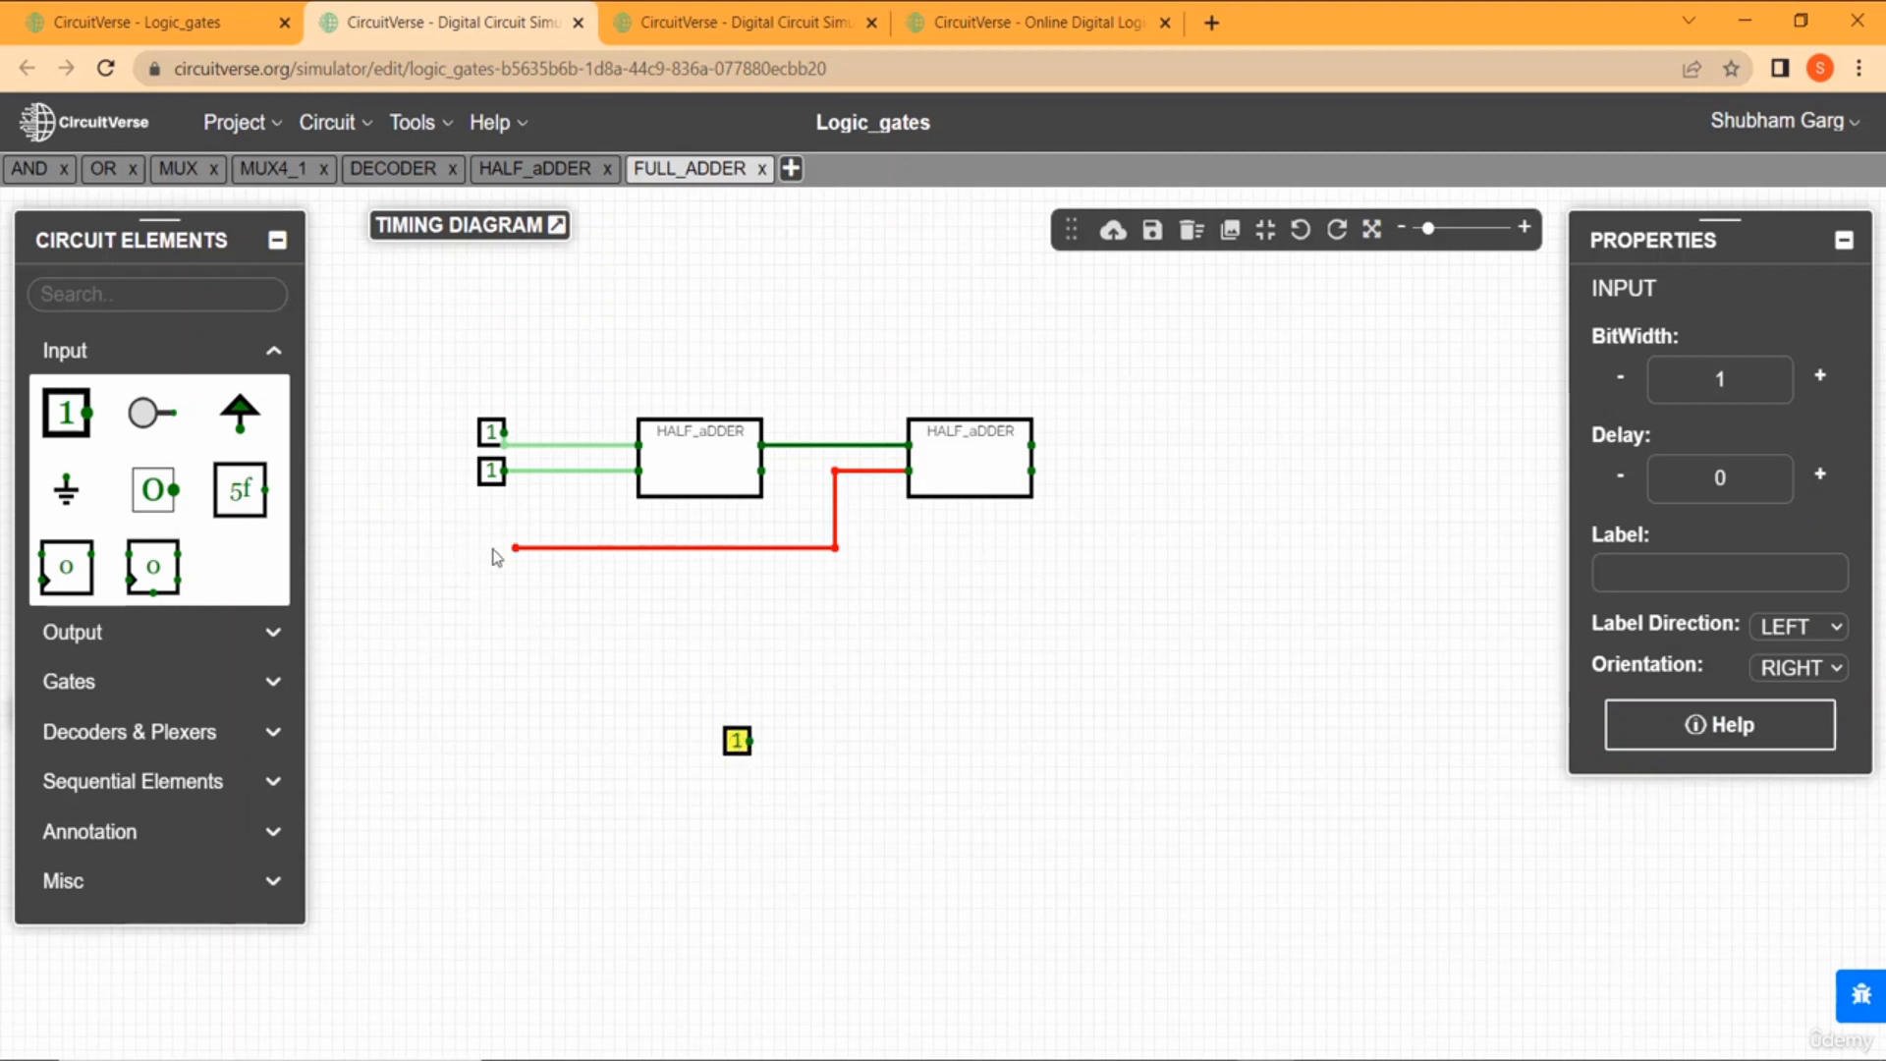
{"action": "left_click_drag", "start_coordinate": [739, 751], "coordinate": [499, 558]}
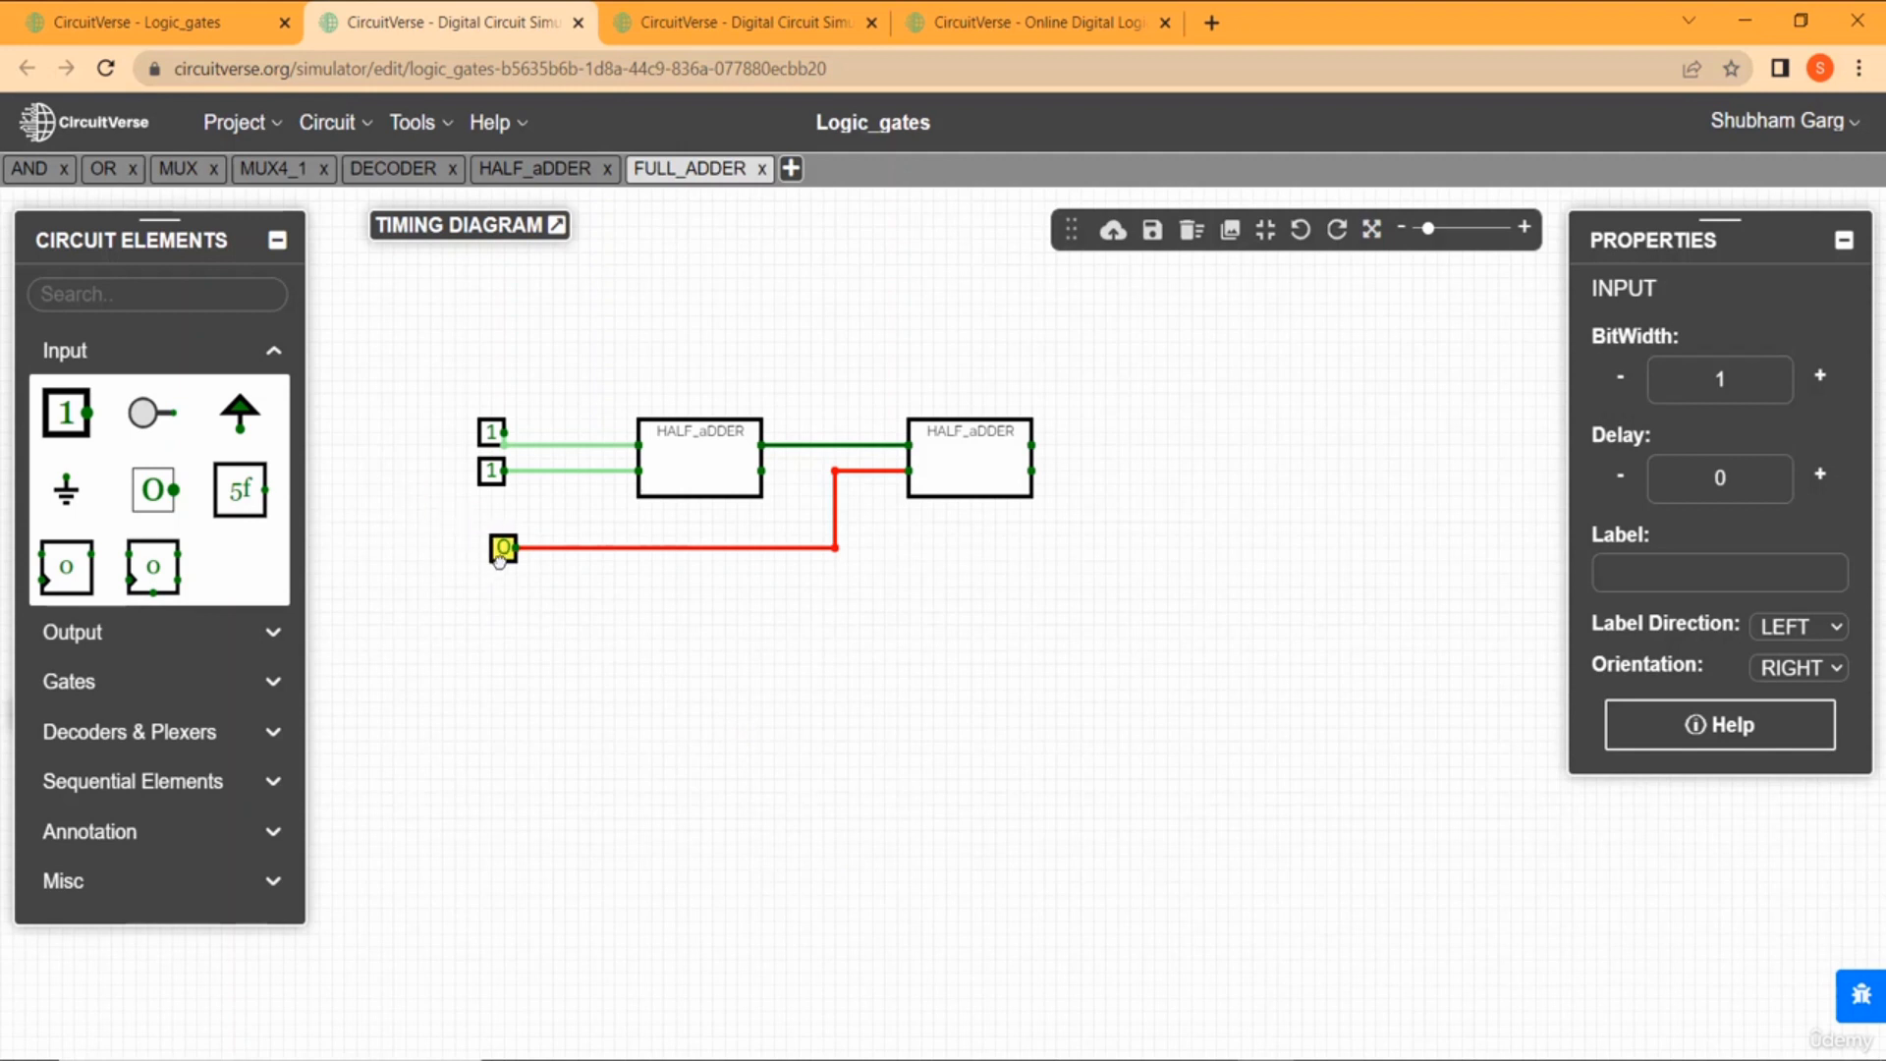
{"action": "left_click", "coordinate": [499, 558]}
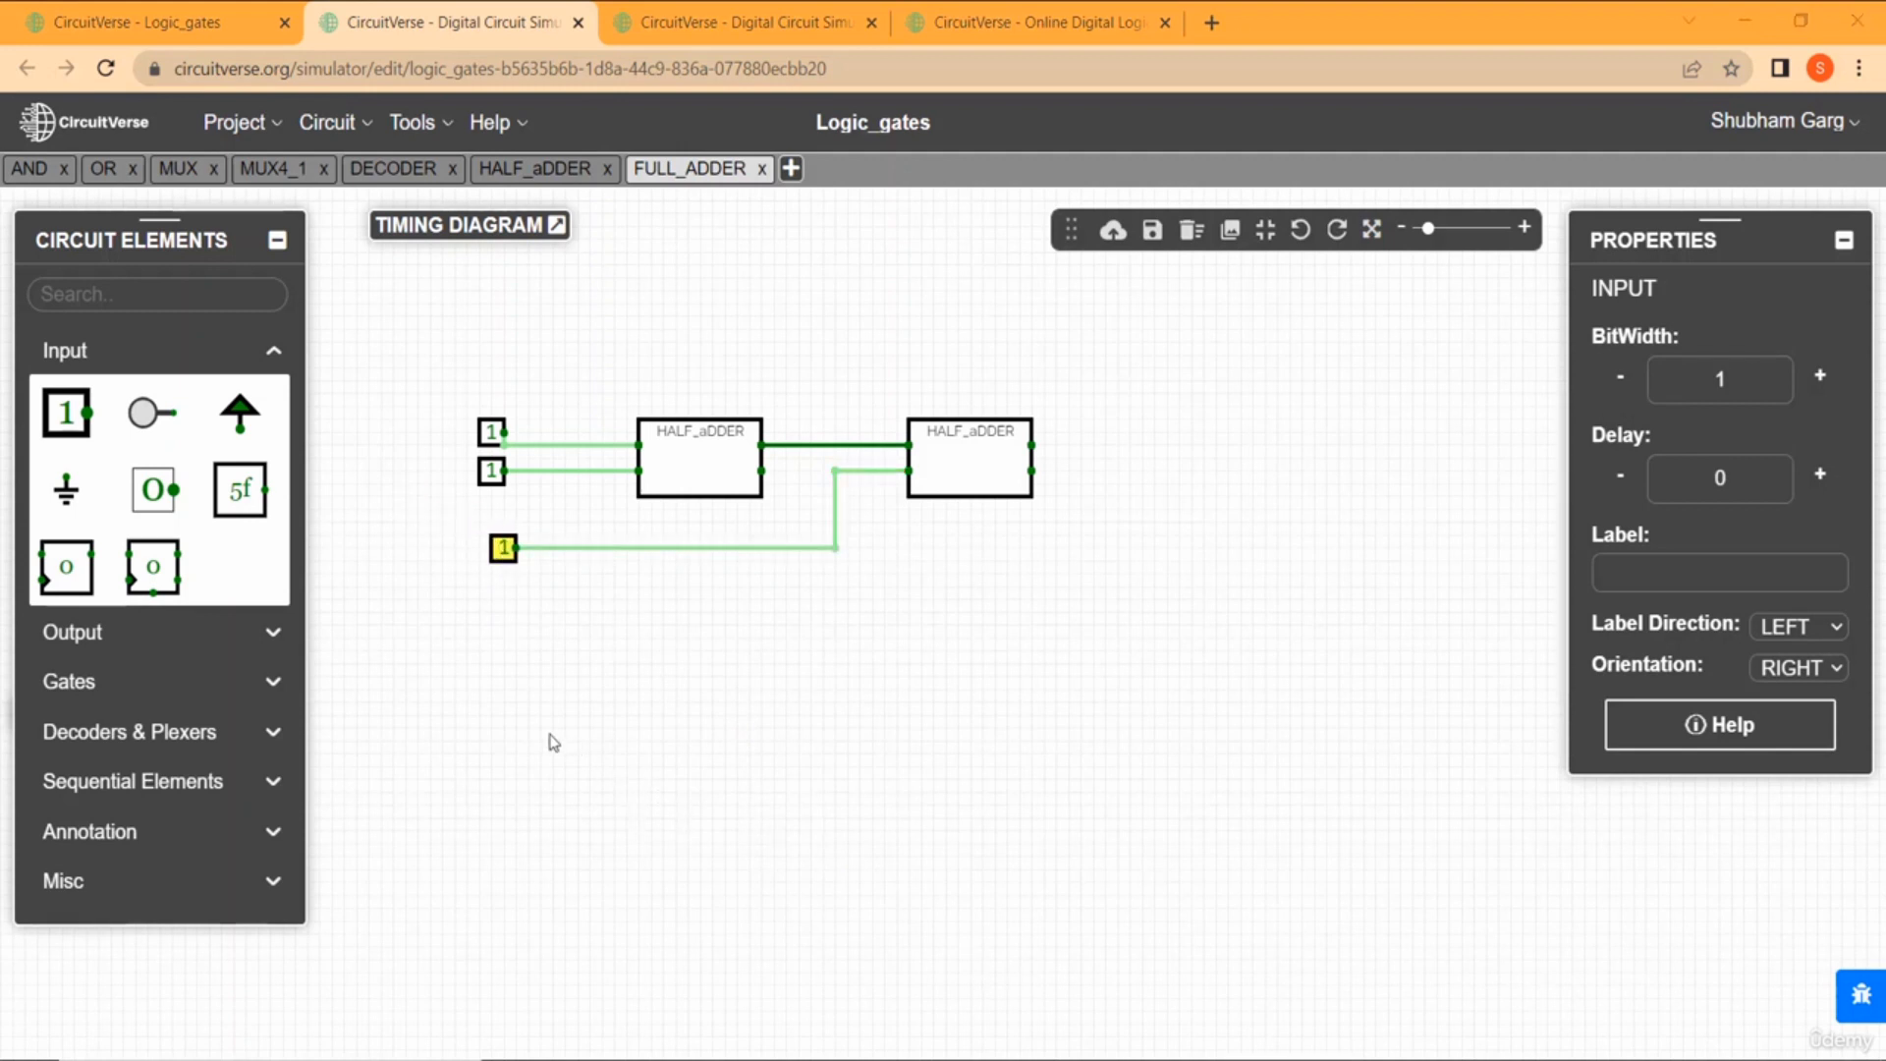
Route the lower outputs of both half adders into a two-input OR gate placed beyond the second half adder.
{"action": "left_click_drag", "start_coordinate": [763, 473], "coordinate": [1066, 497]}
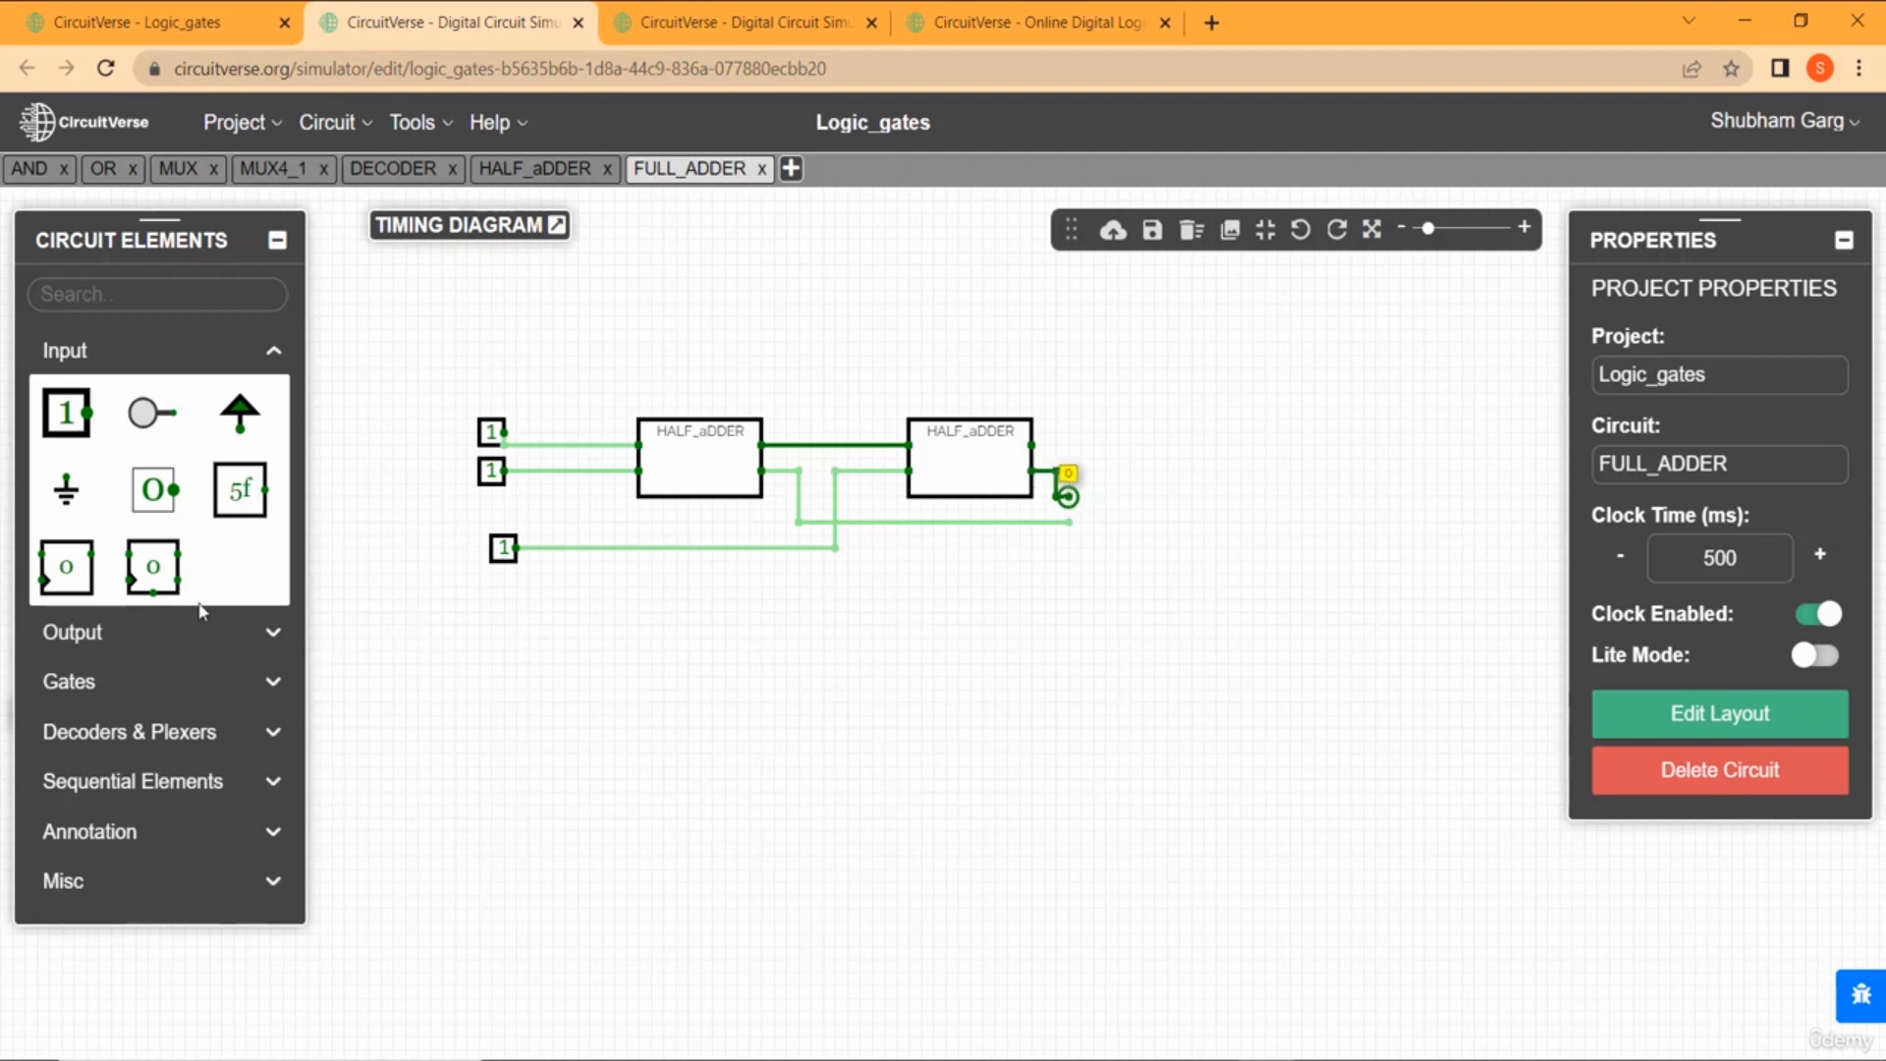
{"action": "left_click", "coordinate": [218, 682]}
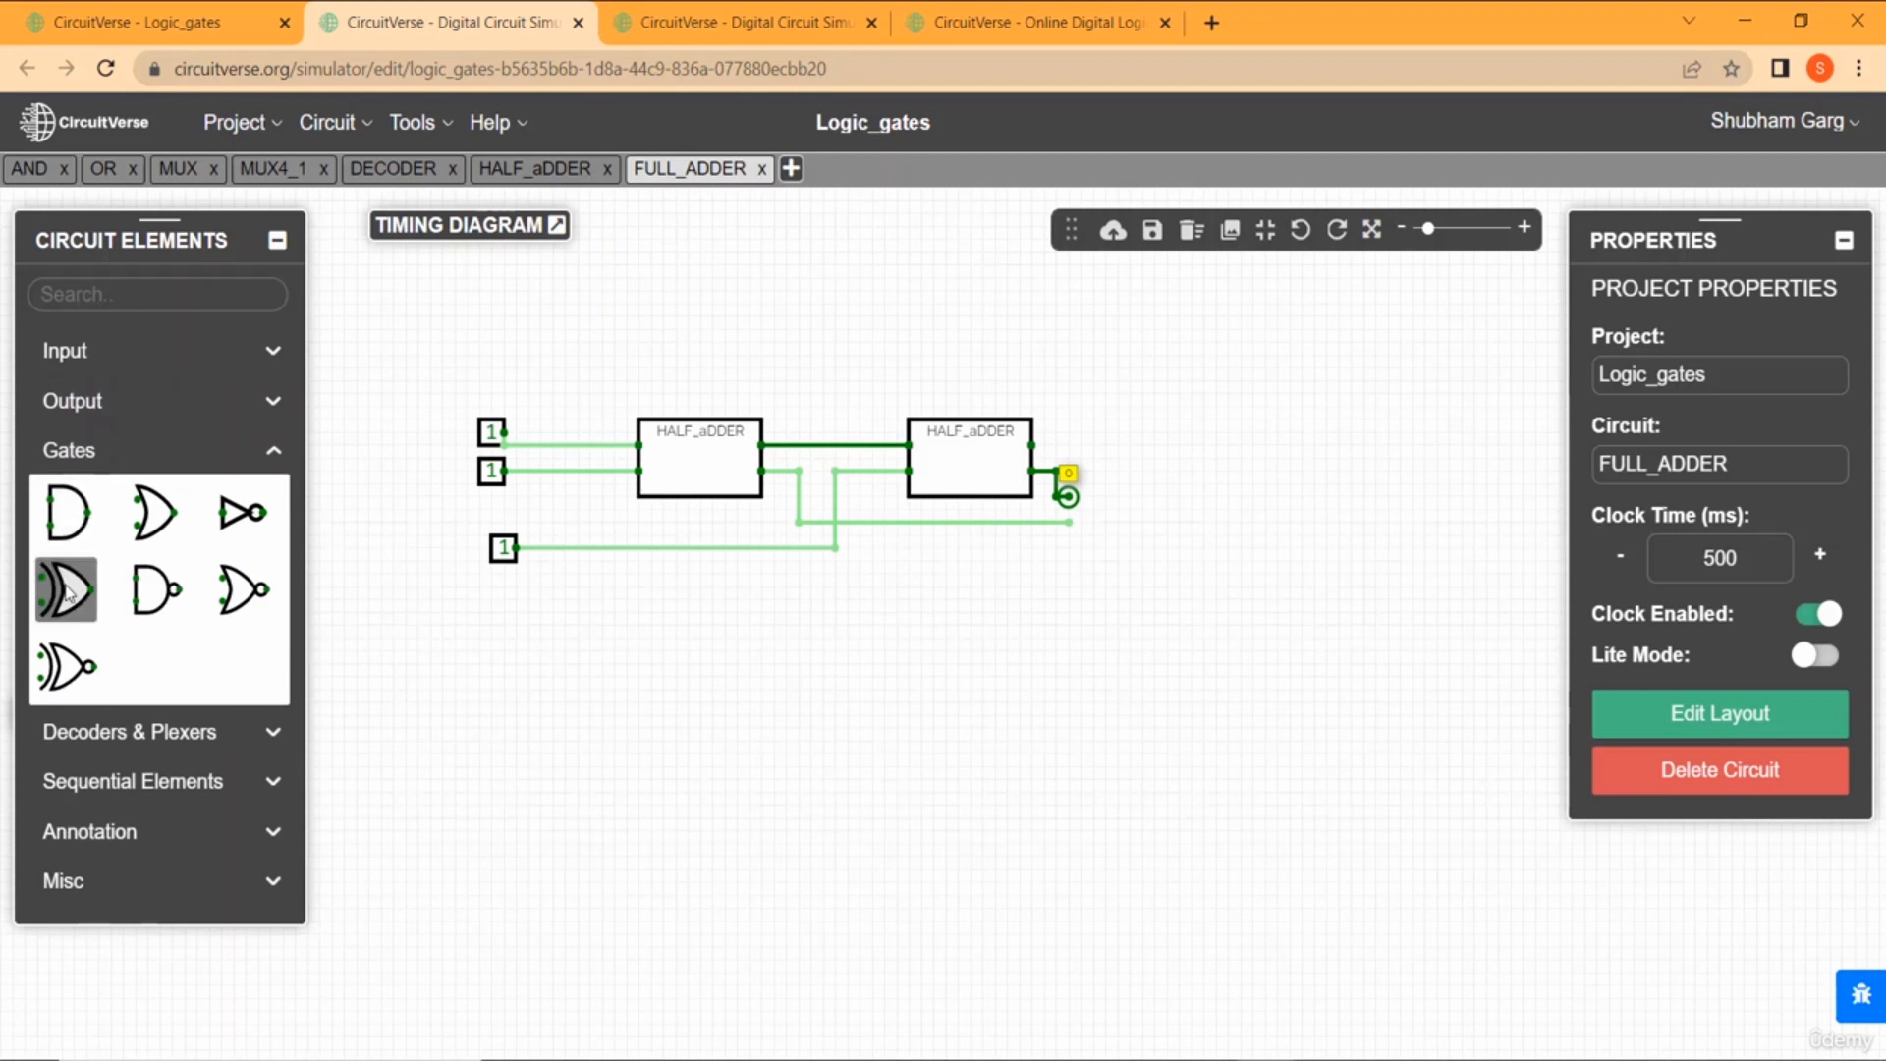
{"action": "left_click", "coordinate": [138, 535]}
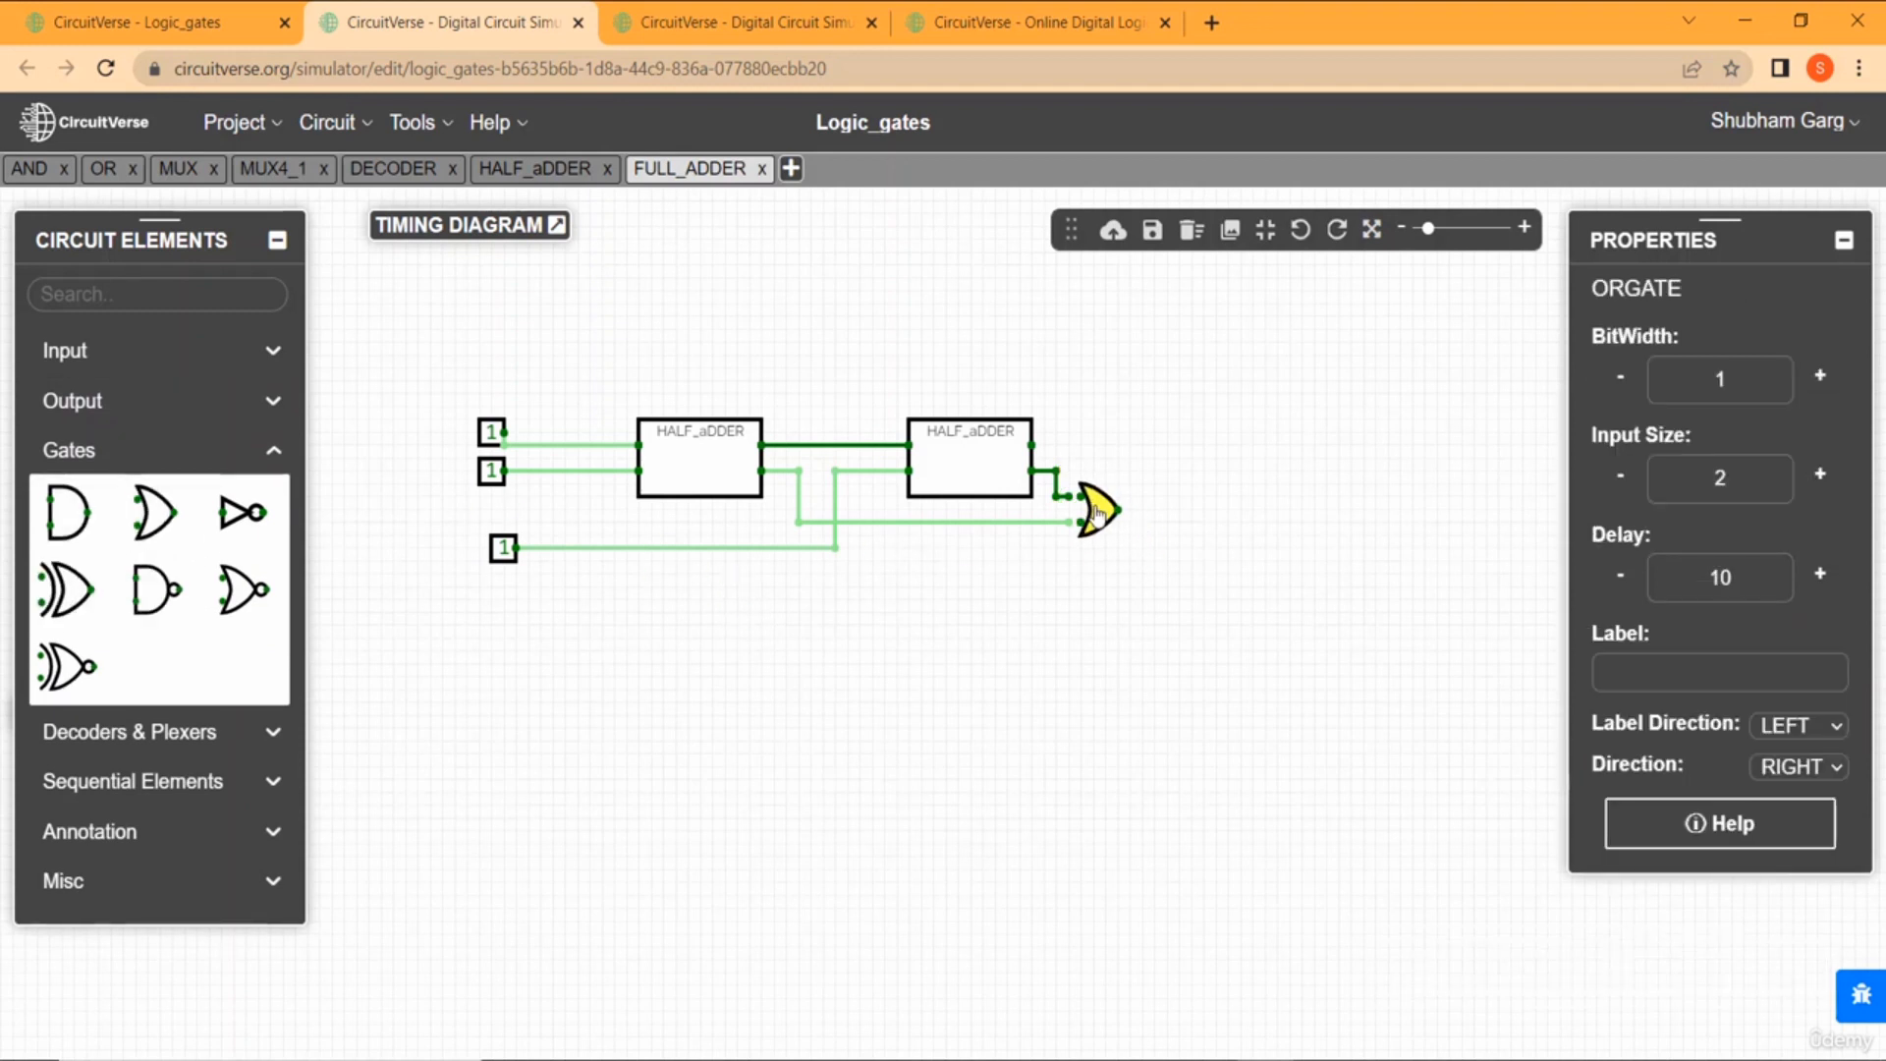
{"action": "left_click", "coordinate": [1086, 510]}
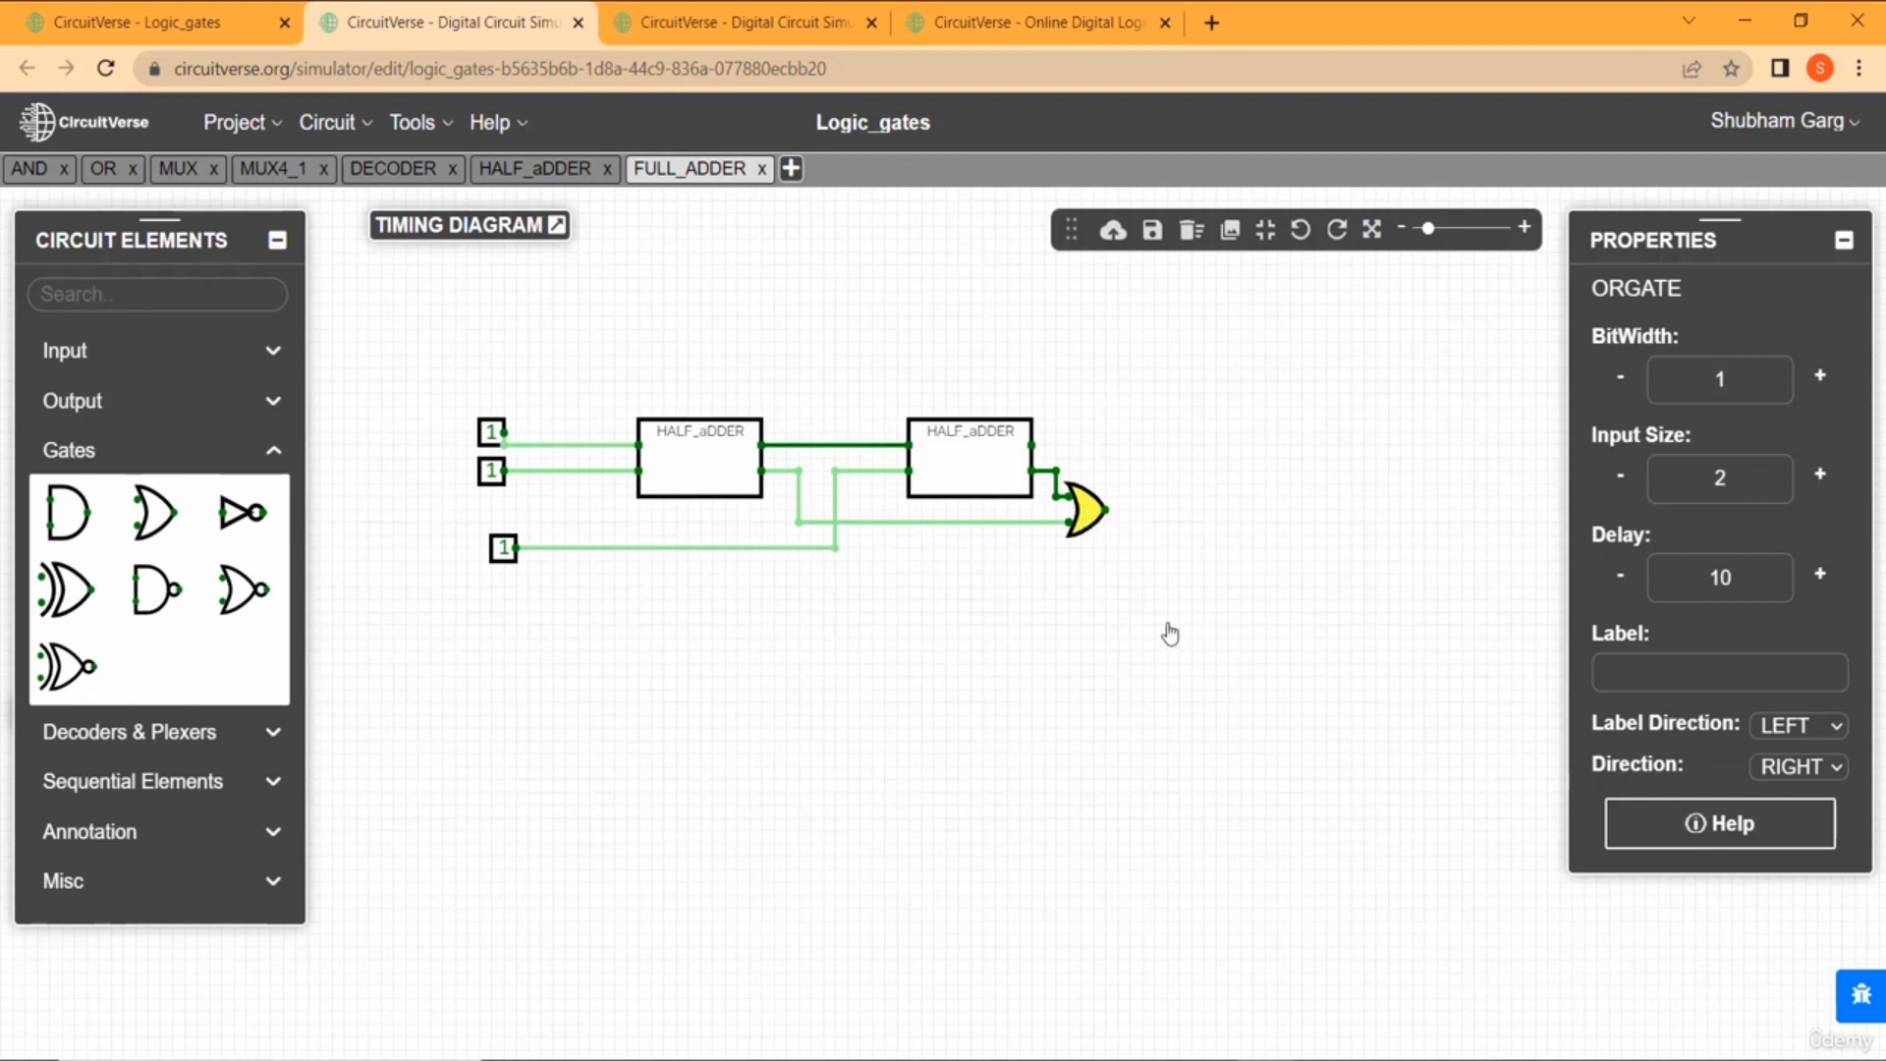
{"action": "left_click", "coordinate": [1048, 551]}
Attach output elements to the second half adder's upper output and to the OR gate's output.
{"action": "left_click_drag", "start_coordinate": [1106, 511], "coordinate": [1191, 509]}
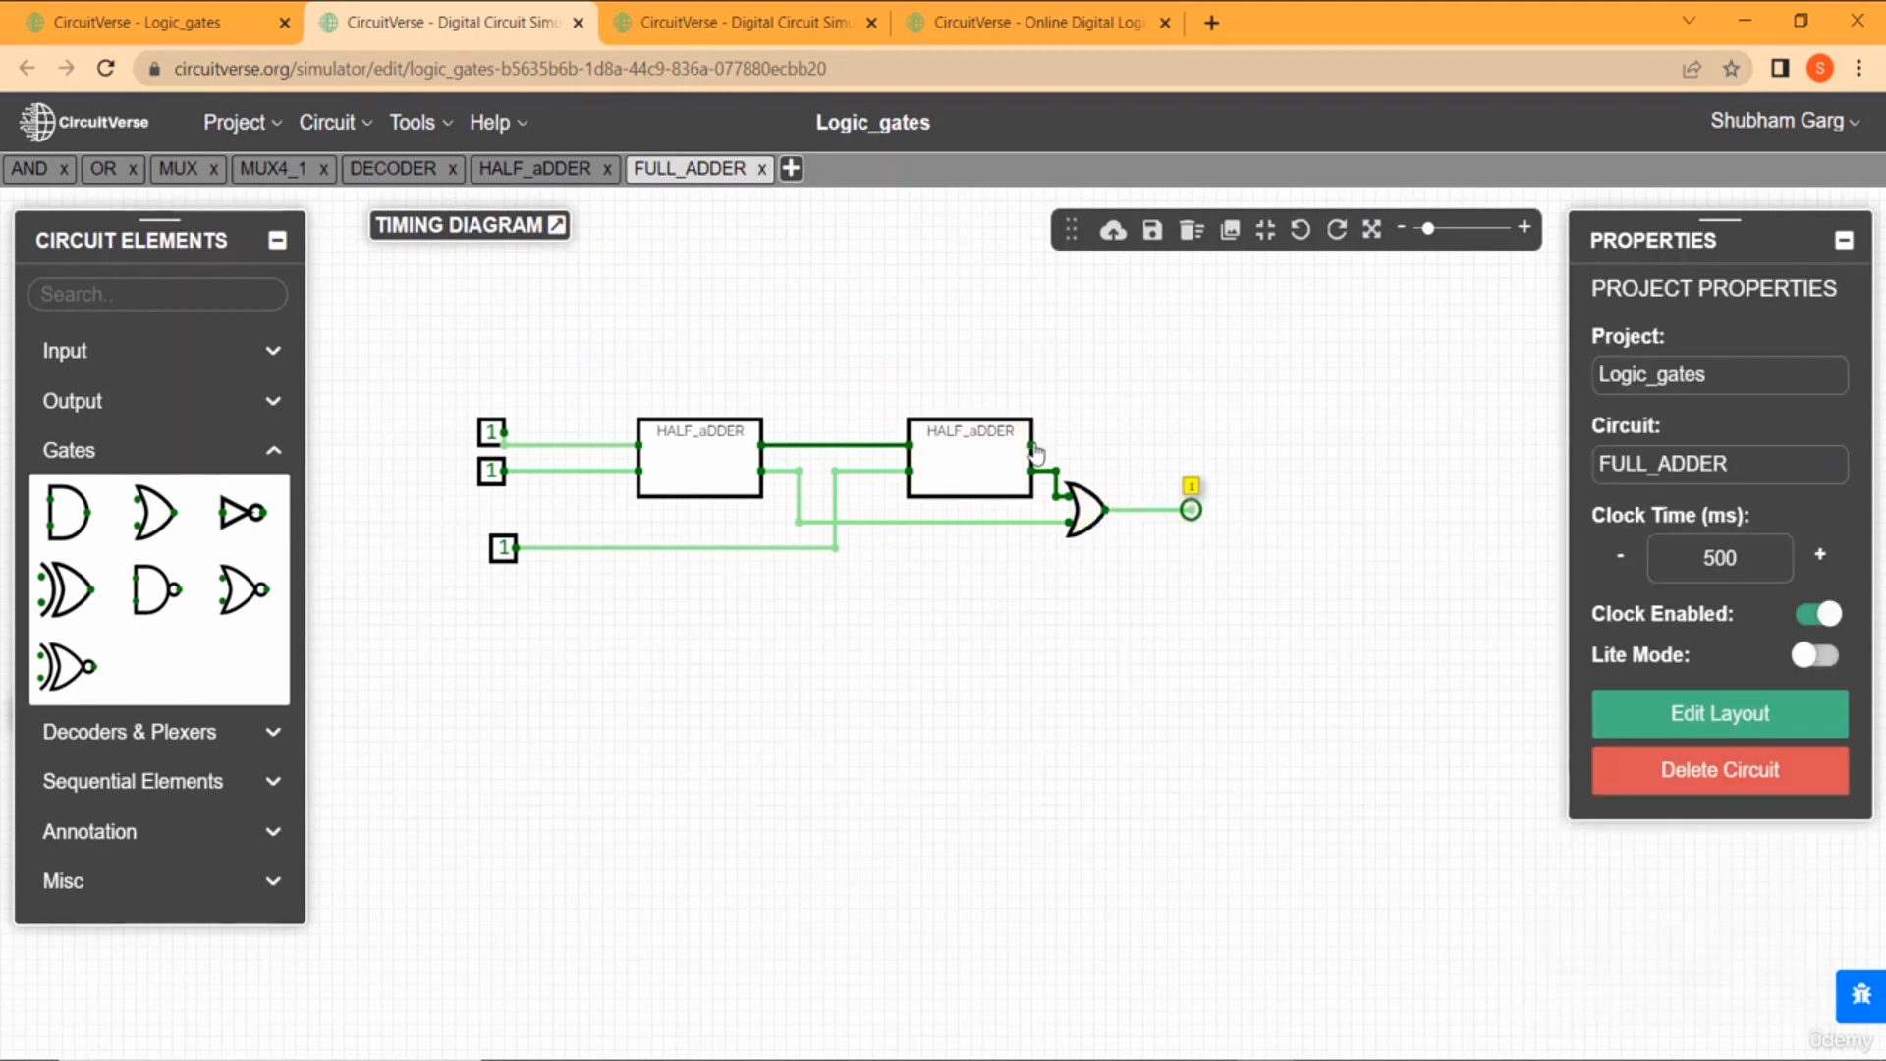
{"action": "left_click_drag", "start_coordinate": [1032, 447], "coordinate": [1190, 446]}
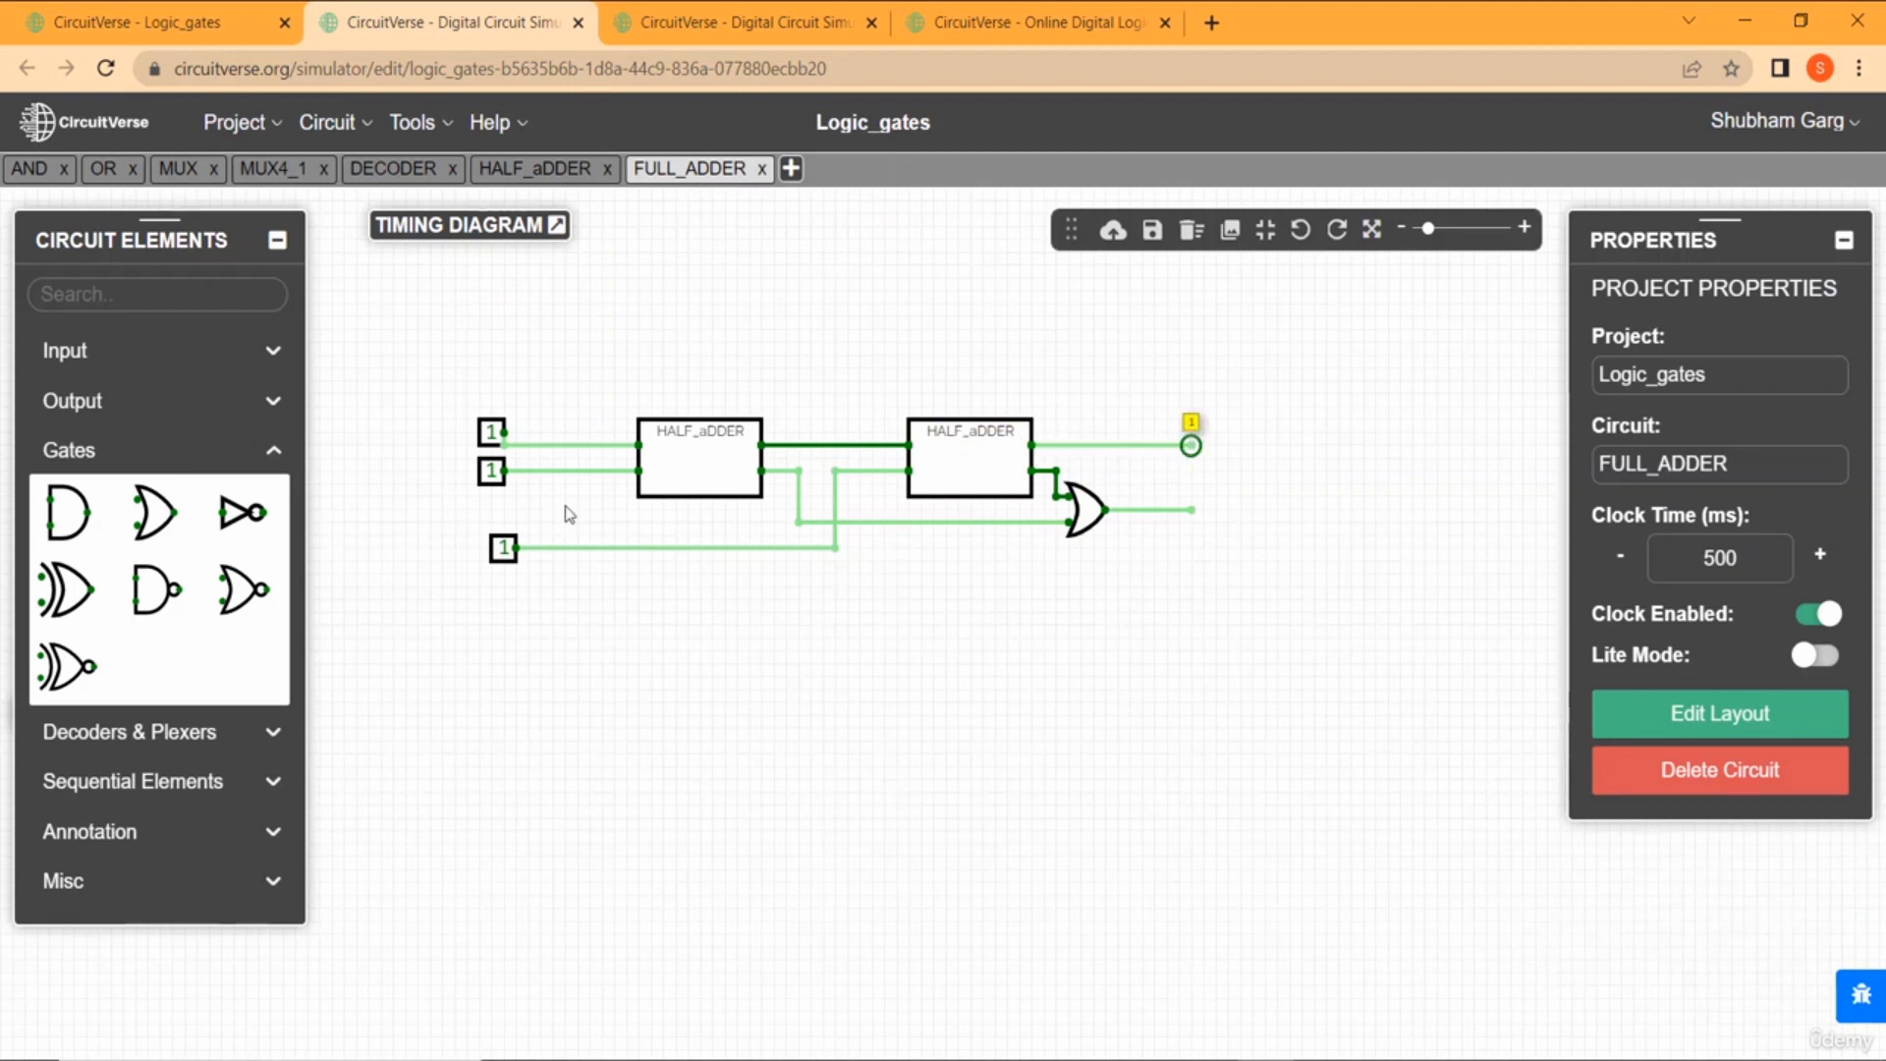
{"action": "left_click", "coordinate": [134, 401]}
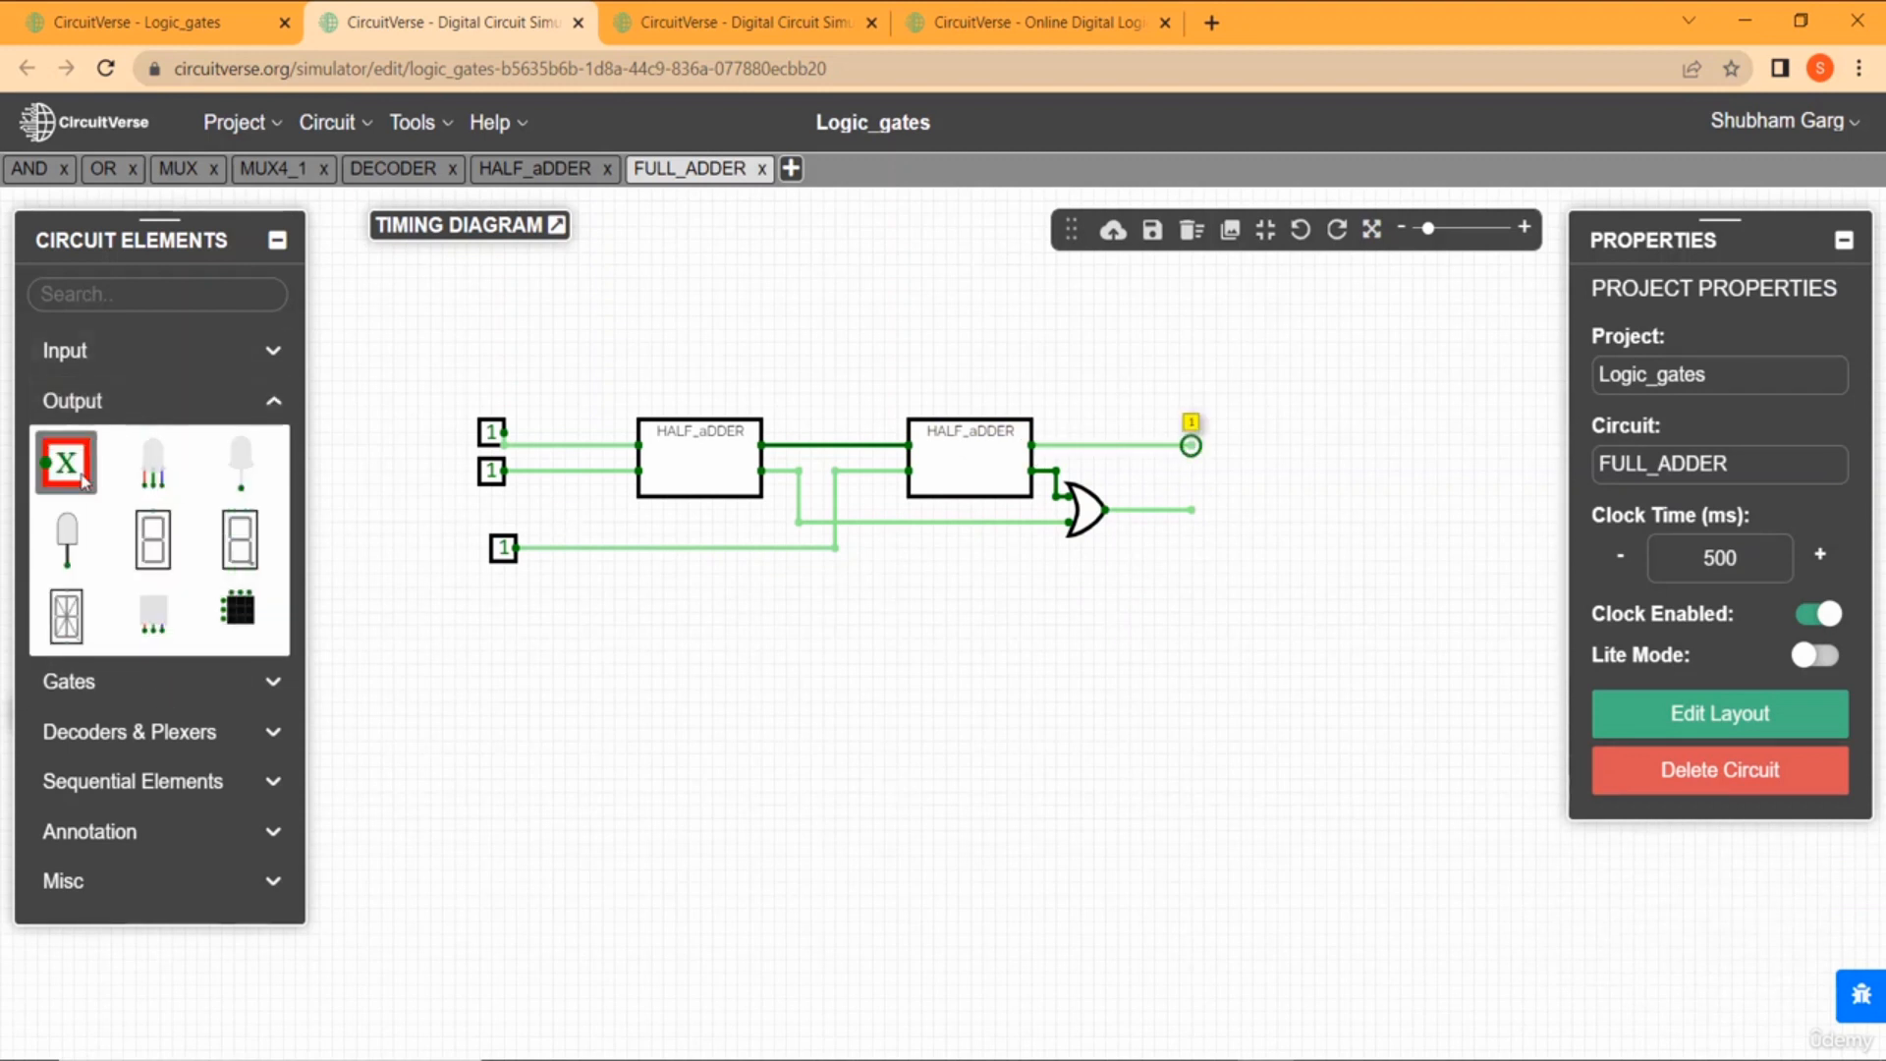
{"action": "left_click", "coordinate": [65, 462]}
{"action": "left_click", "coordinate": [1204, 447]}
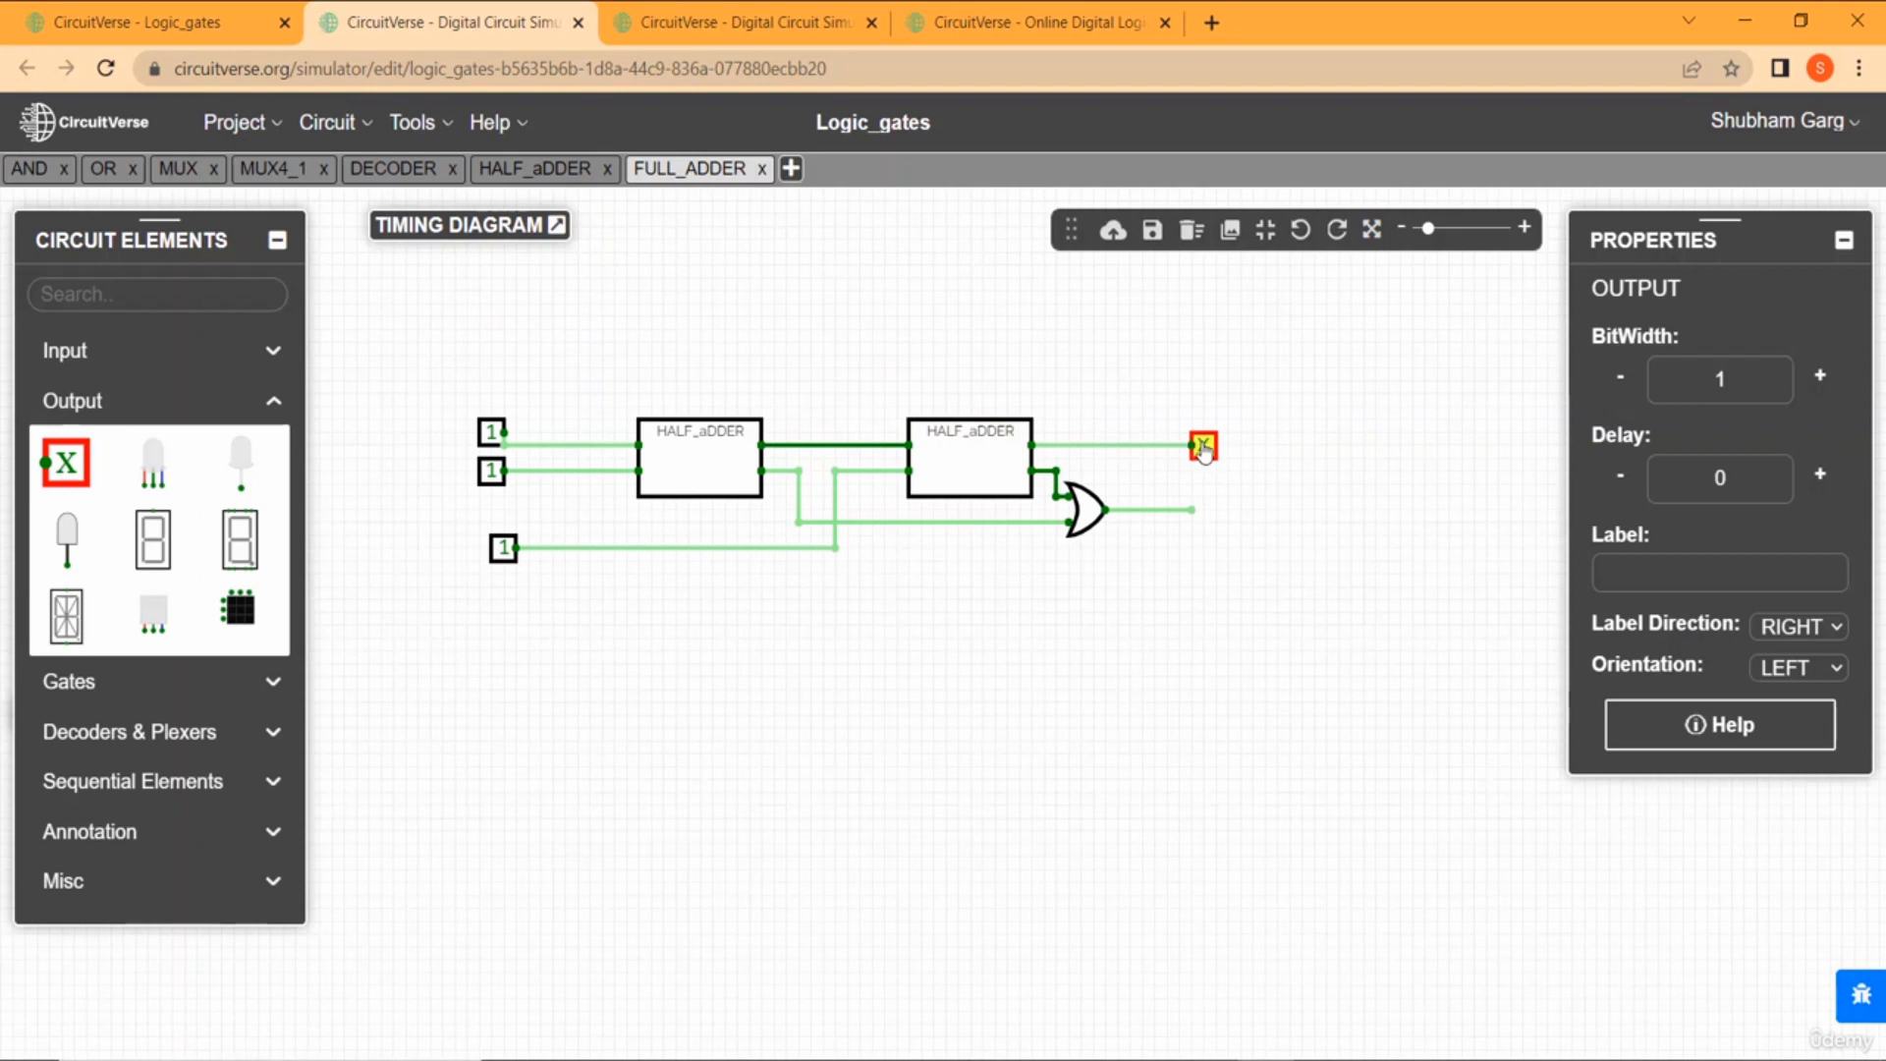
{"action": "left_click", "coordinate": [77, 470]}
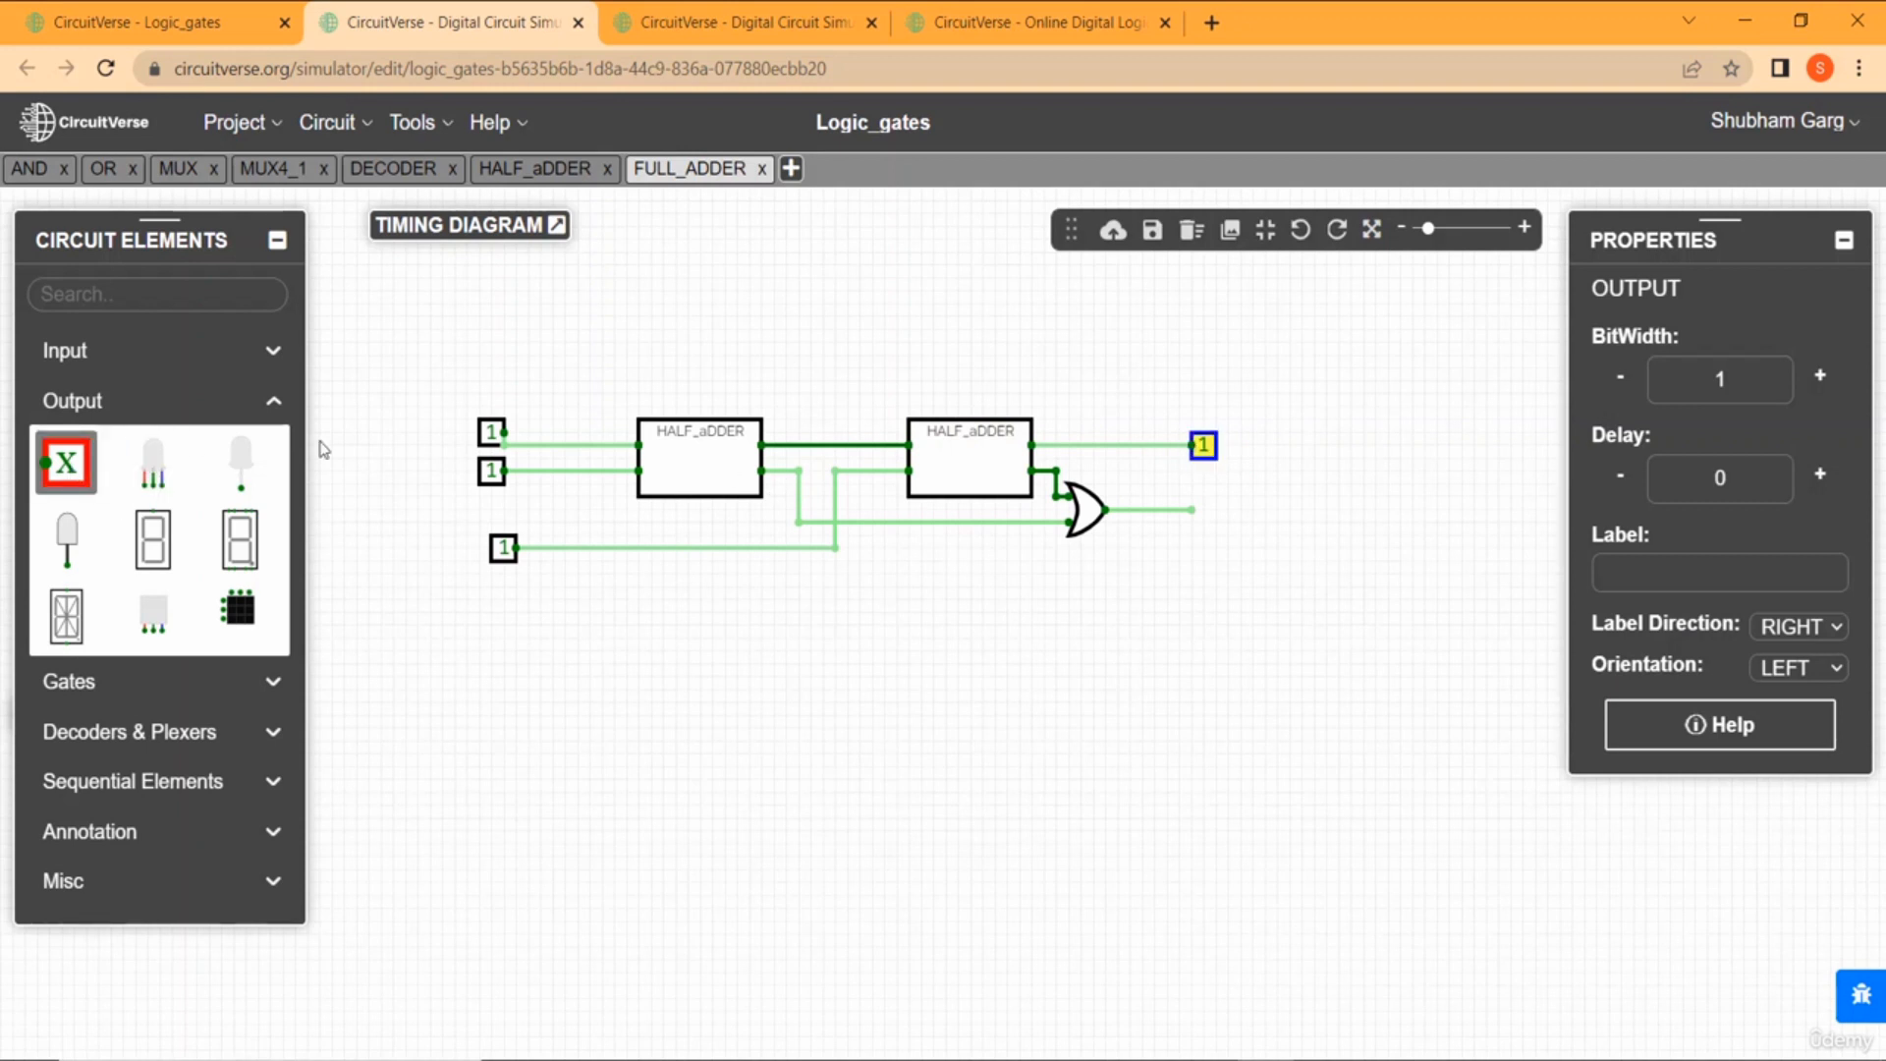
{"action": "left_click", "coordinate": [1205, 511]}
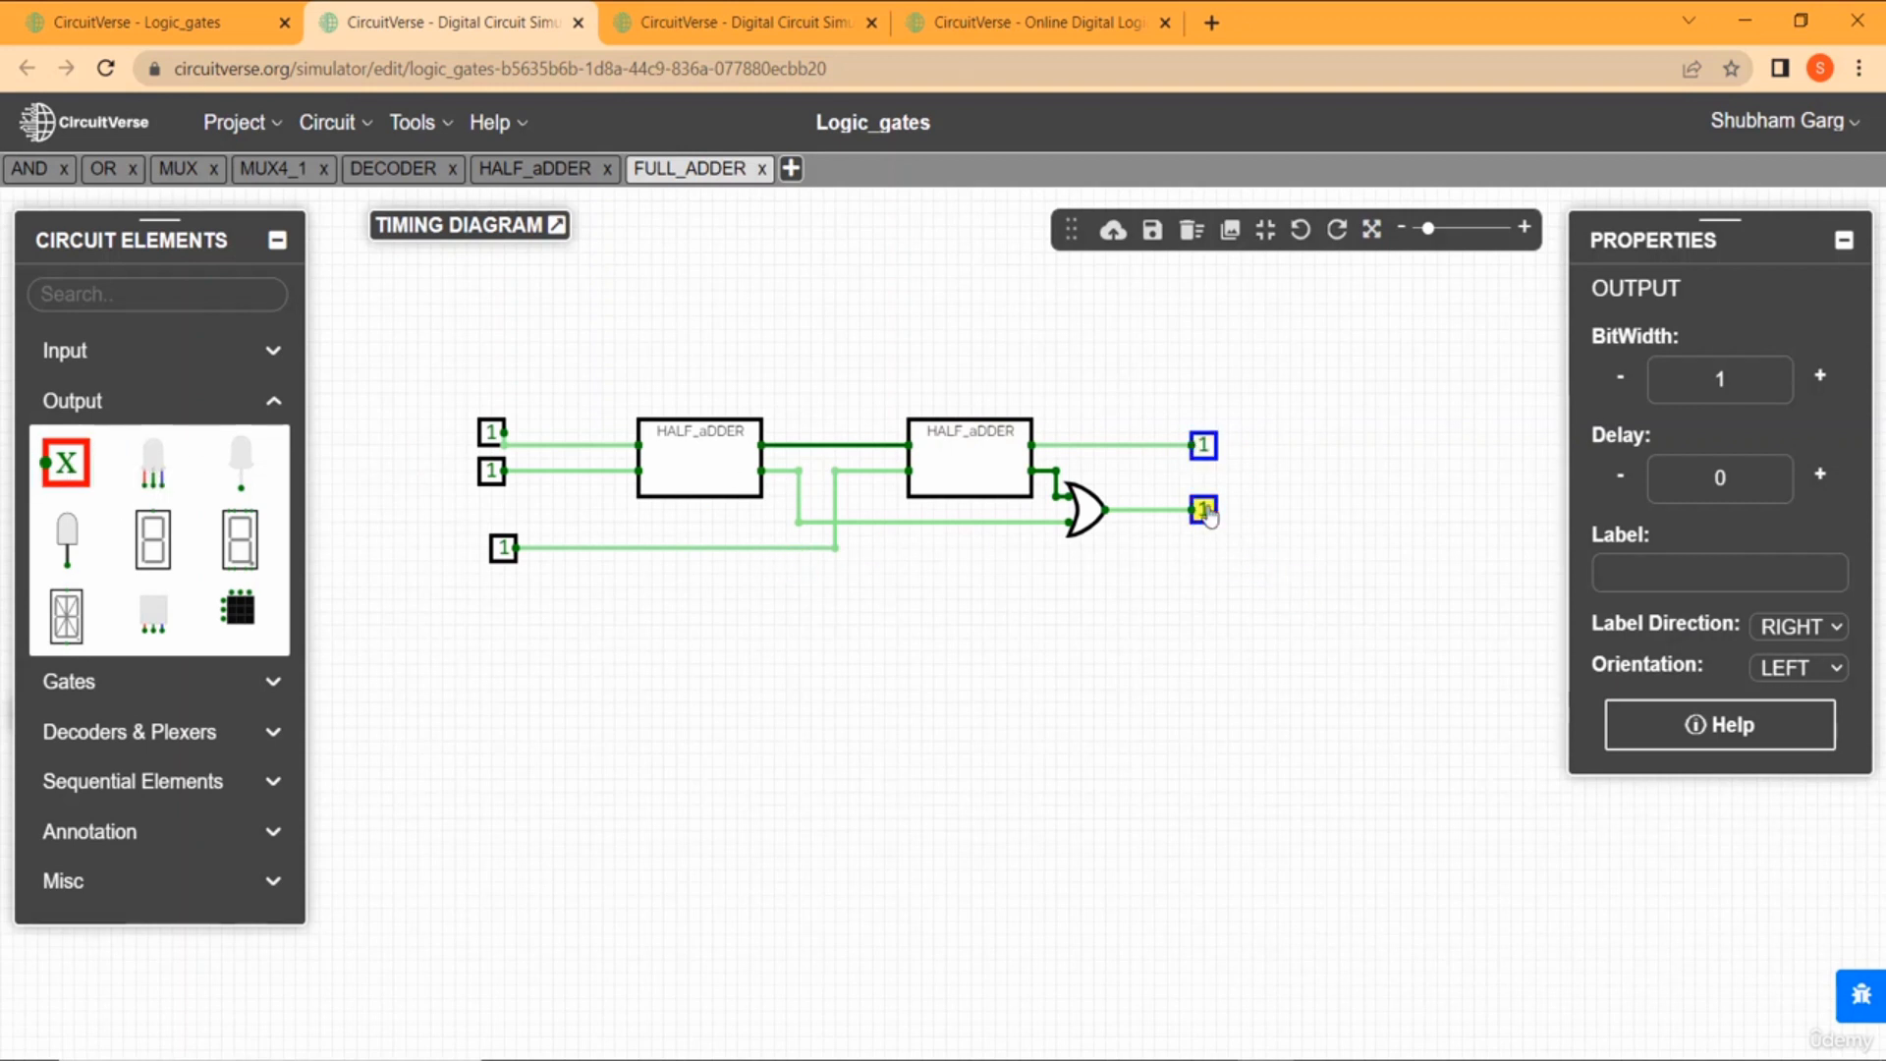
{"action": "left_click", "coordinate": [1056, 723]}
Add the text annotation "A" beside the first half adder's upper input element.
{"action": "left_click", "coordinate": [128, 699]}
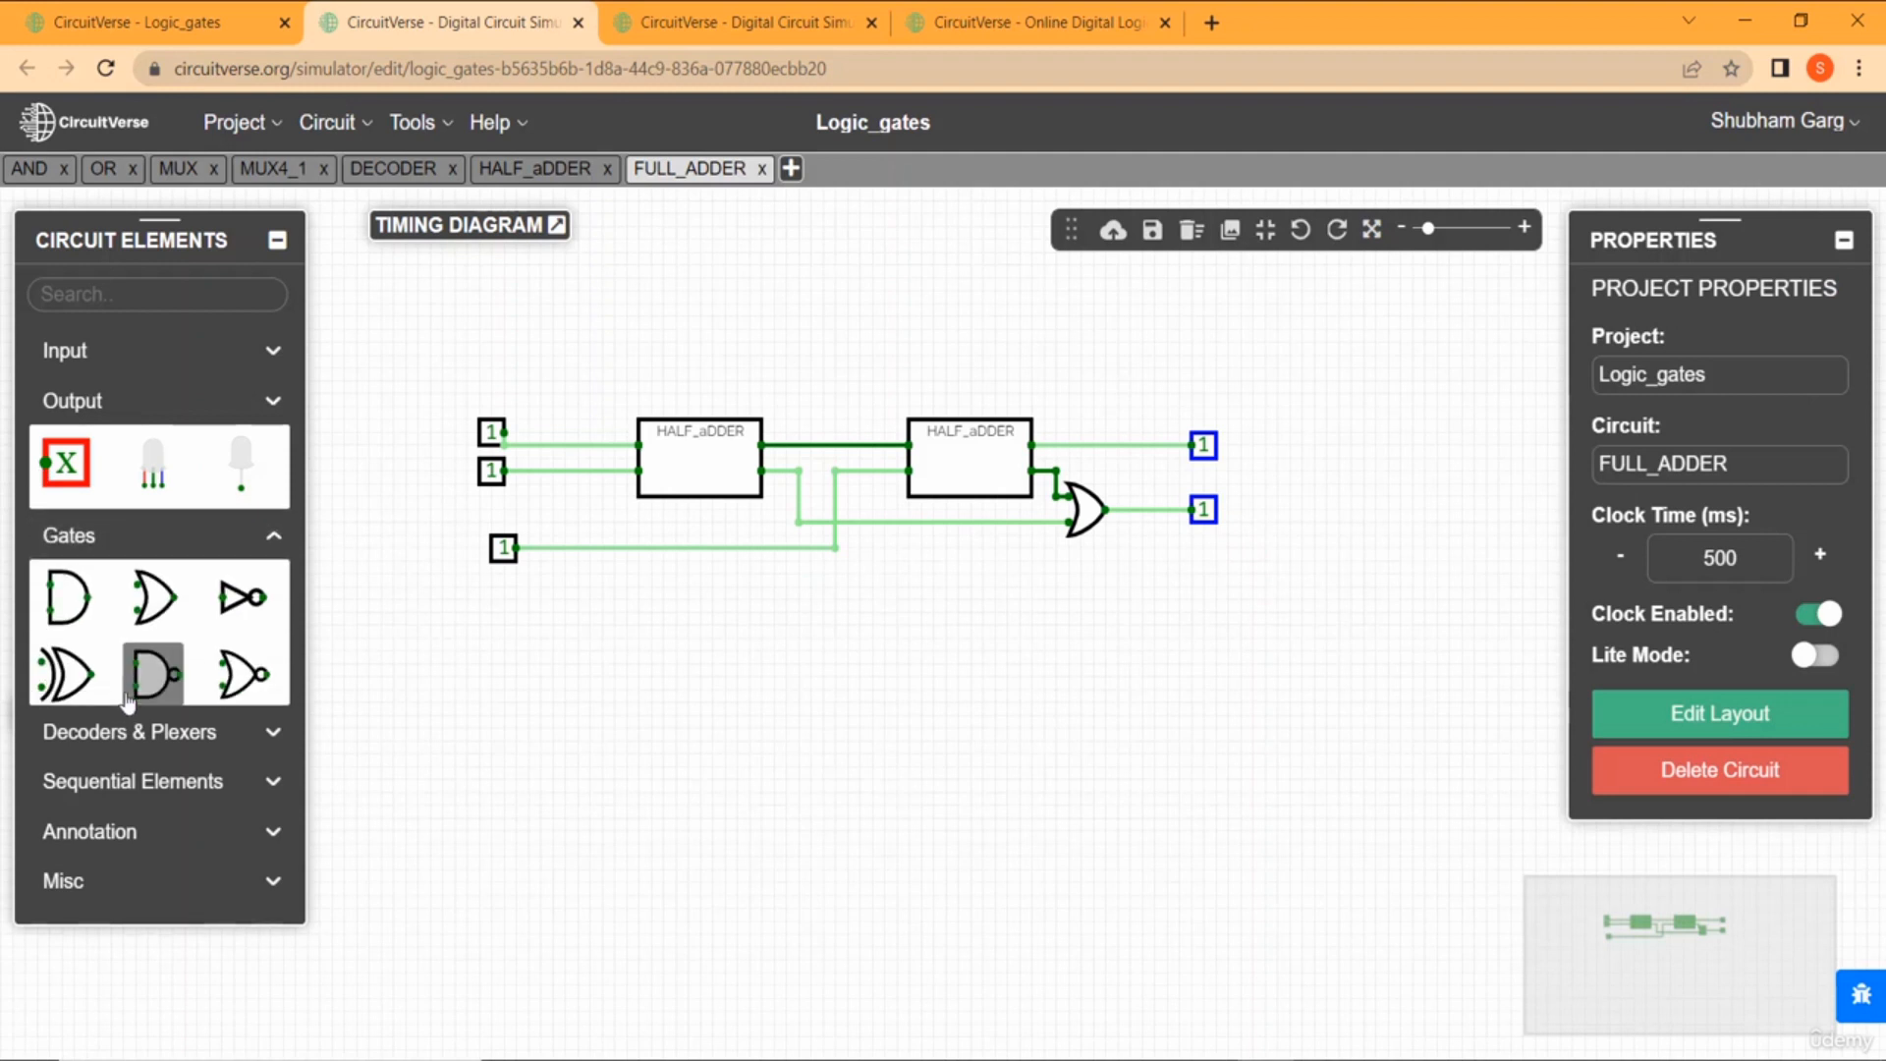
{"action": "left_click", "coordinate": [90, 832]}
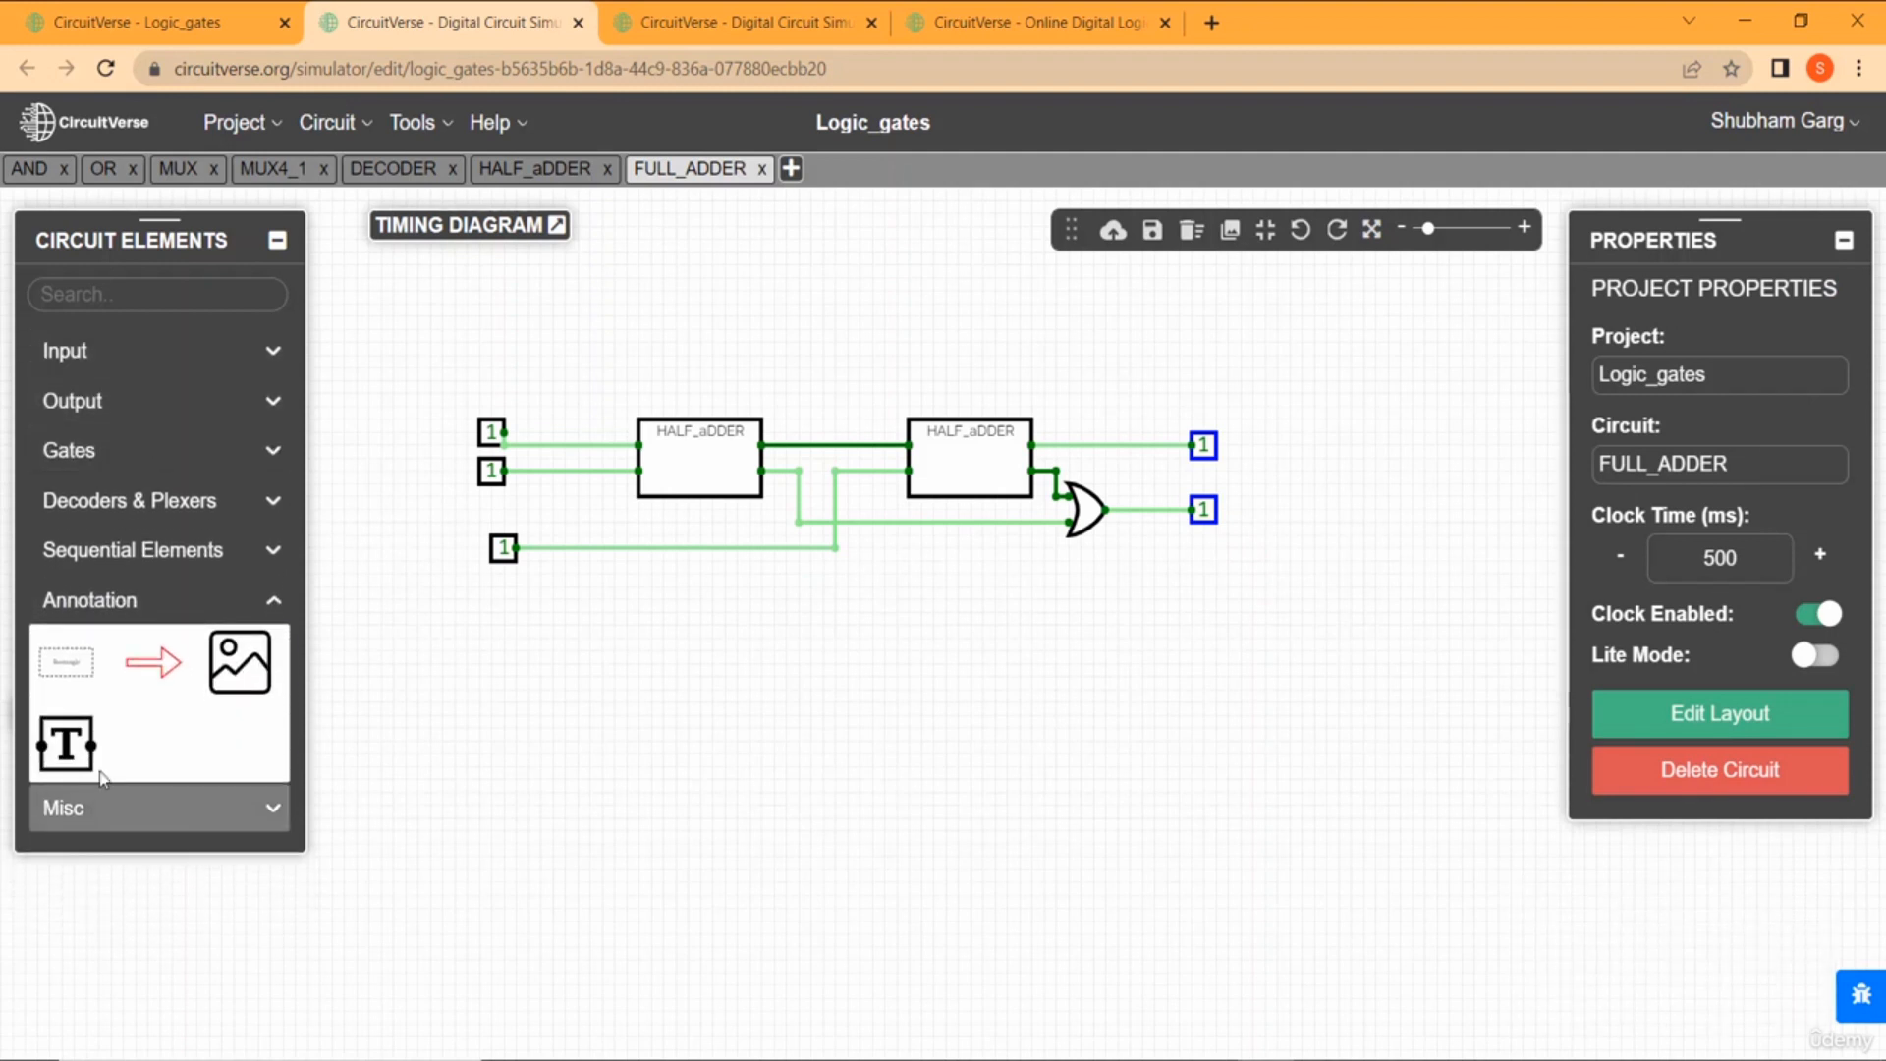
{"action": "left_click", "coordinate": [65, 743]}
{"action": "left_click", "coordinate": [442, 436]}
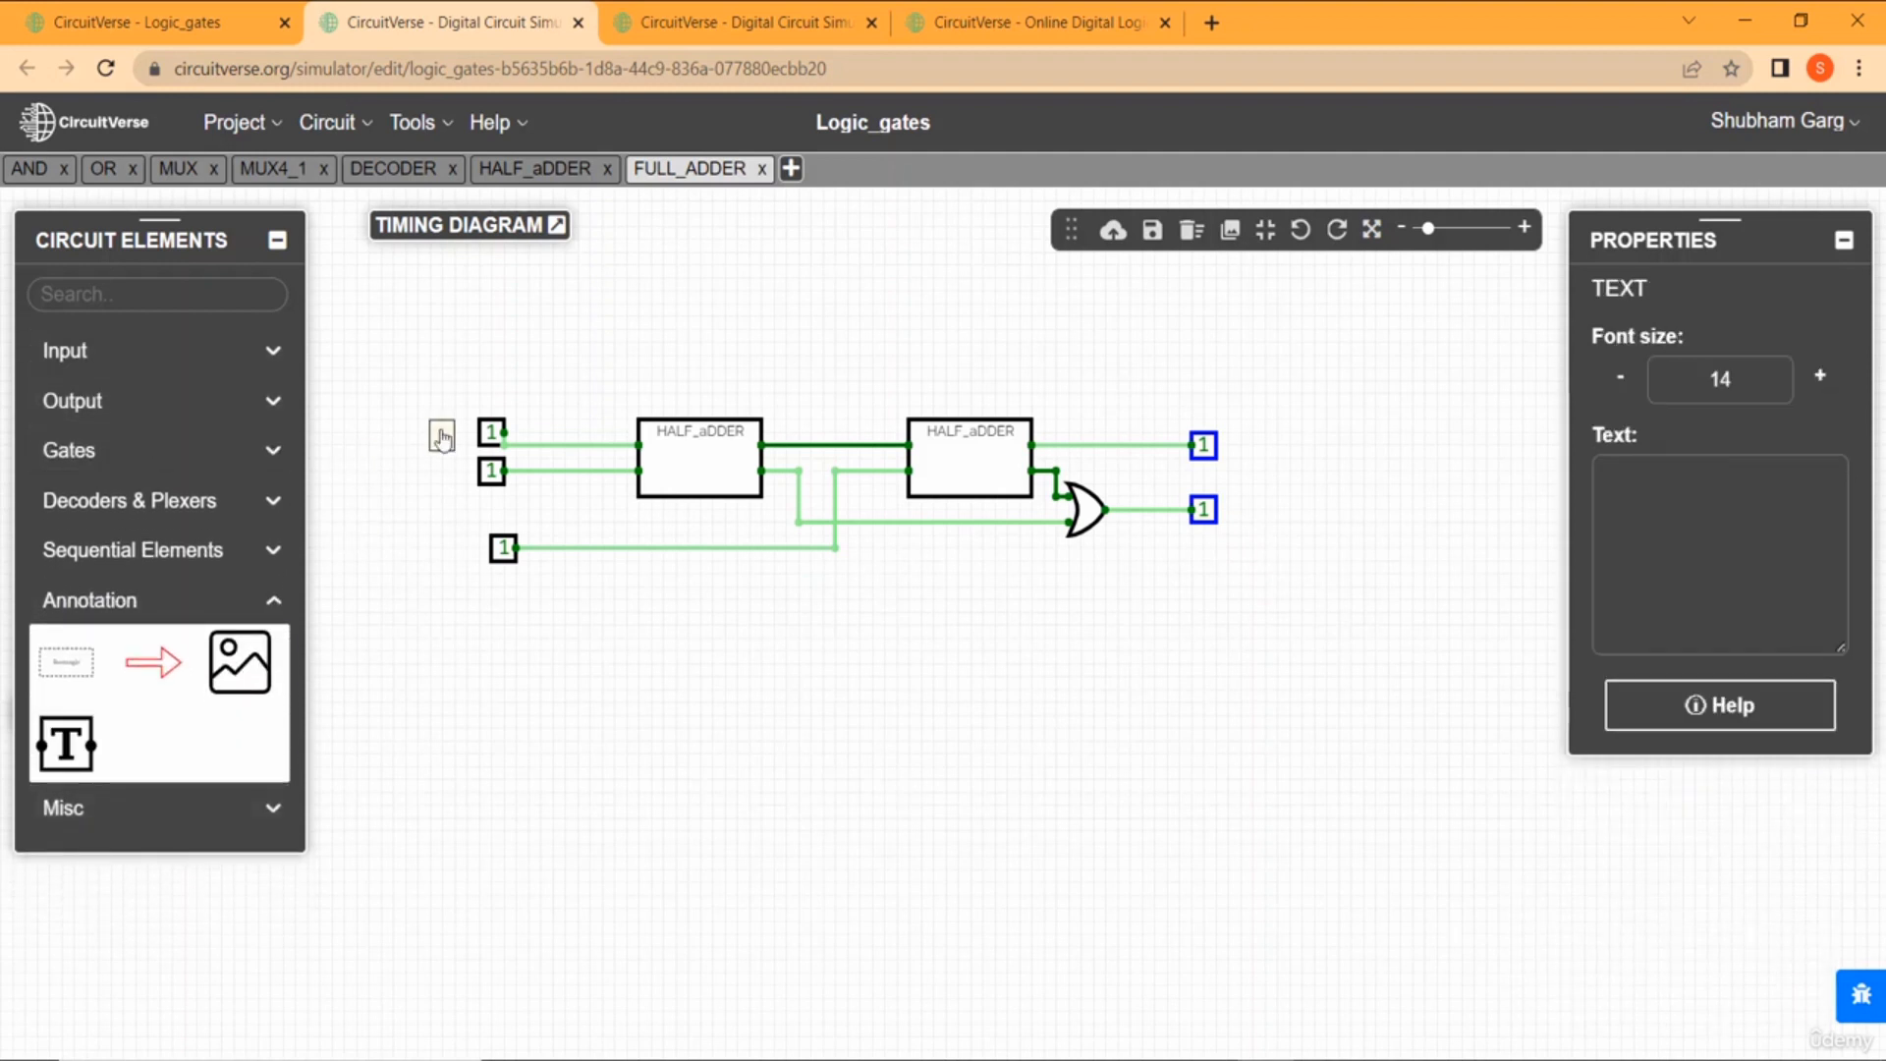
{"action": "type", "text": "A"}
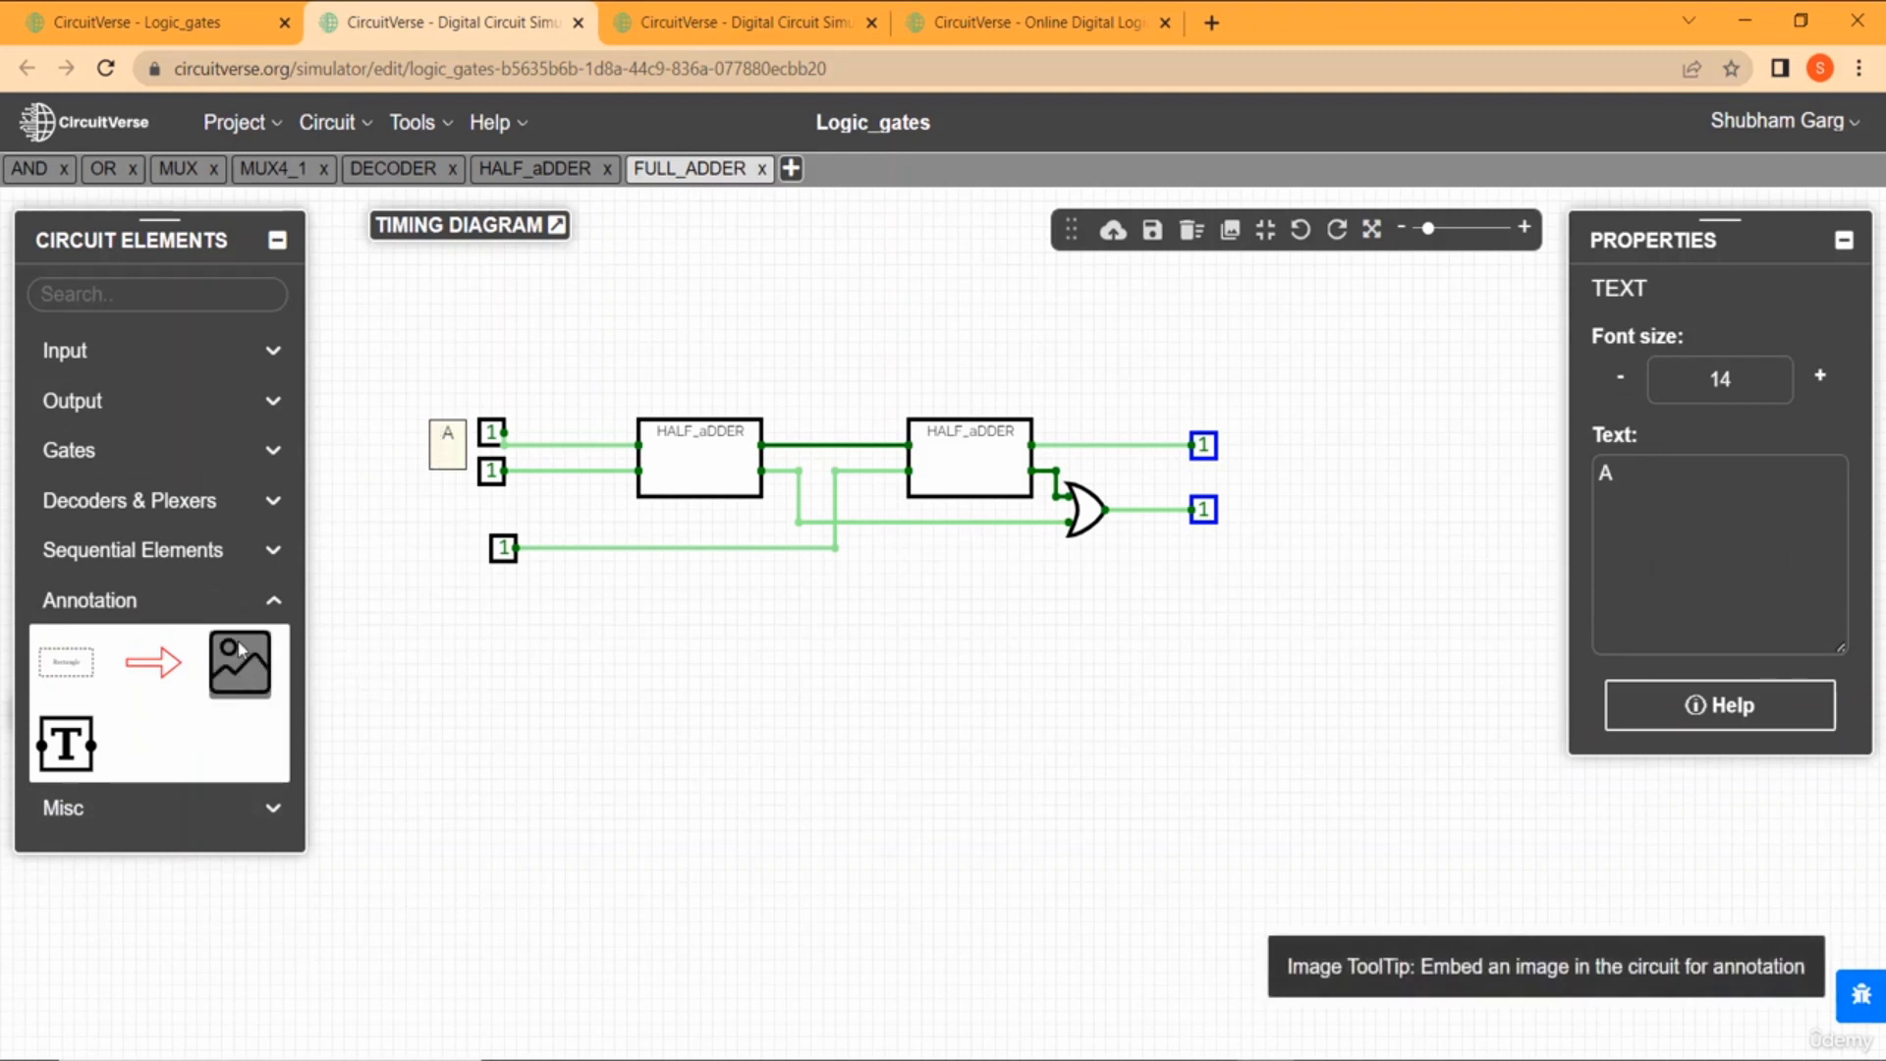
Extend the input annotation with the labels "B" and "C", spaced on separate lines beside the second and third inputs.
{"action": "key", "text": "Return"}
{"action": "type", "text": "B"}
{"action": "key", "text": "Return"}
{"action": "key", "text": "Return"}
{"action": "key", "text": "Return"}
{"action": "type", "text": "C"}
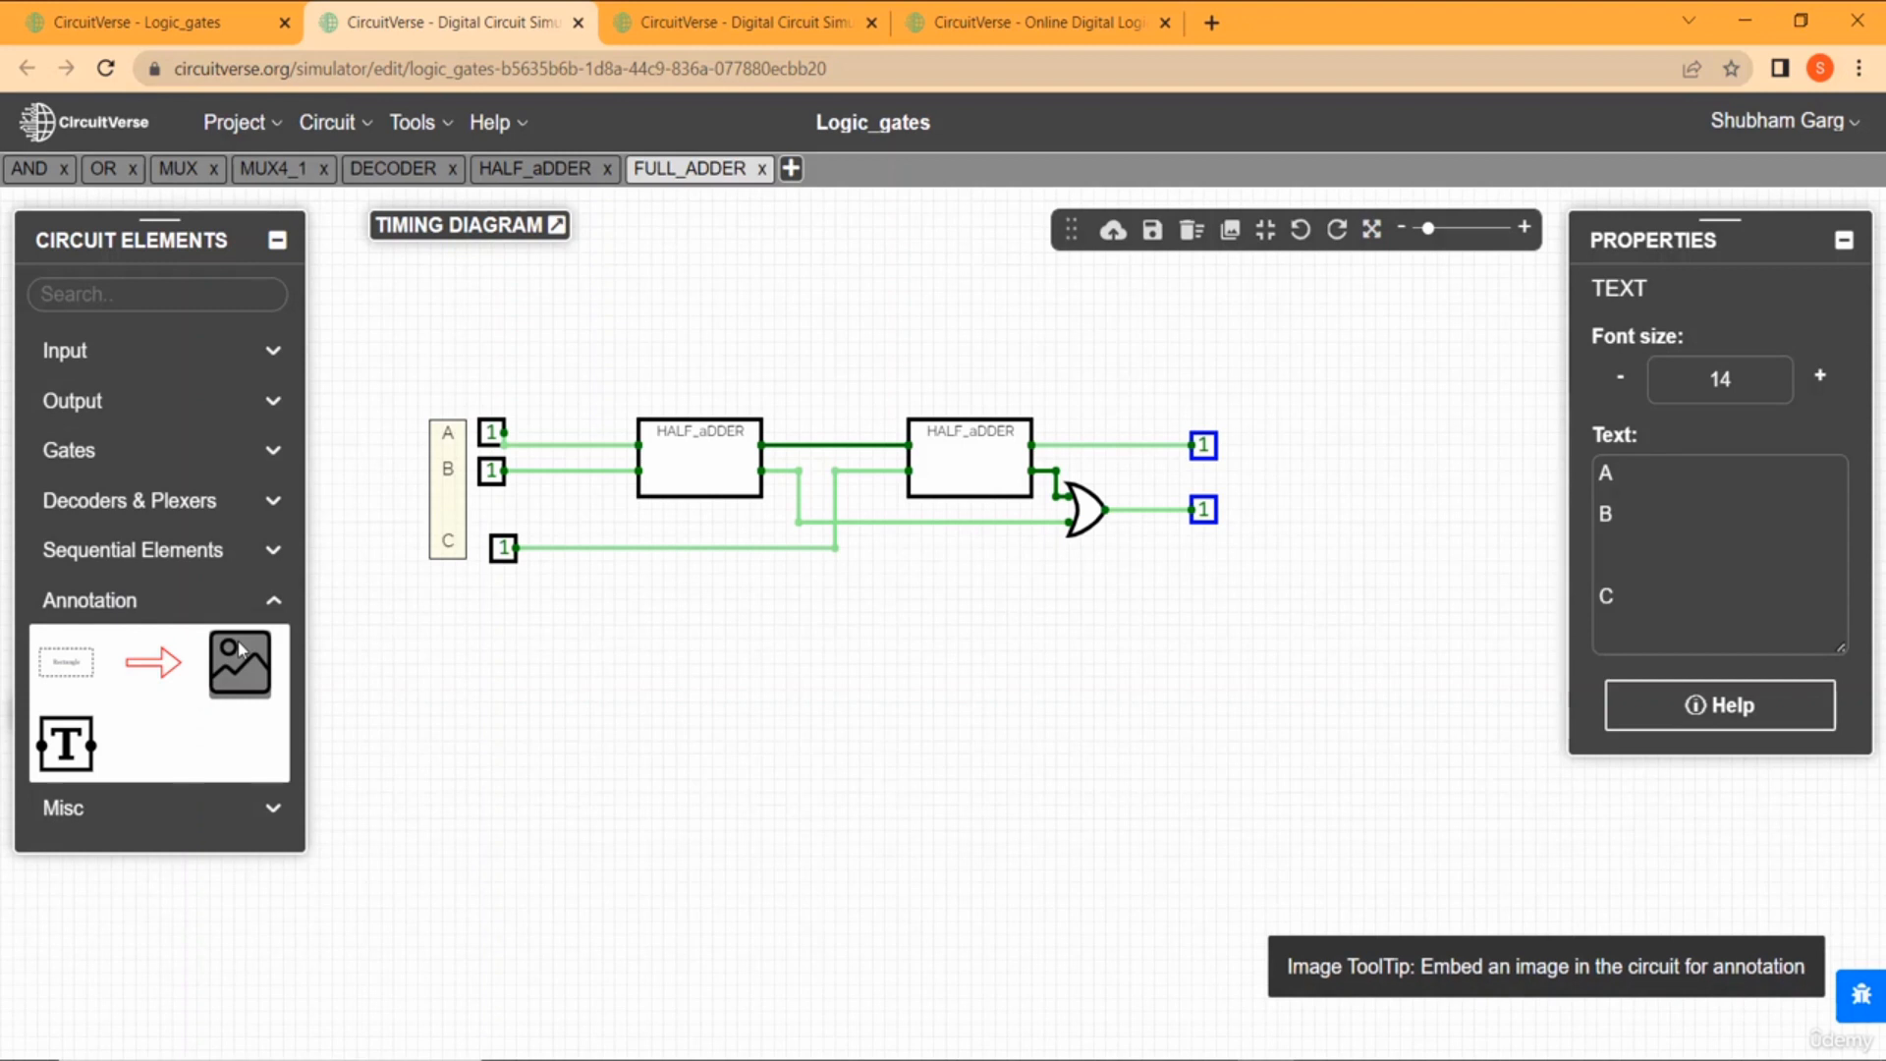
Add a text annotation beside the outputs reading "S" and, after a blank line, "Cout".
{"action": "left_click", "coordinate": [66, 743]}
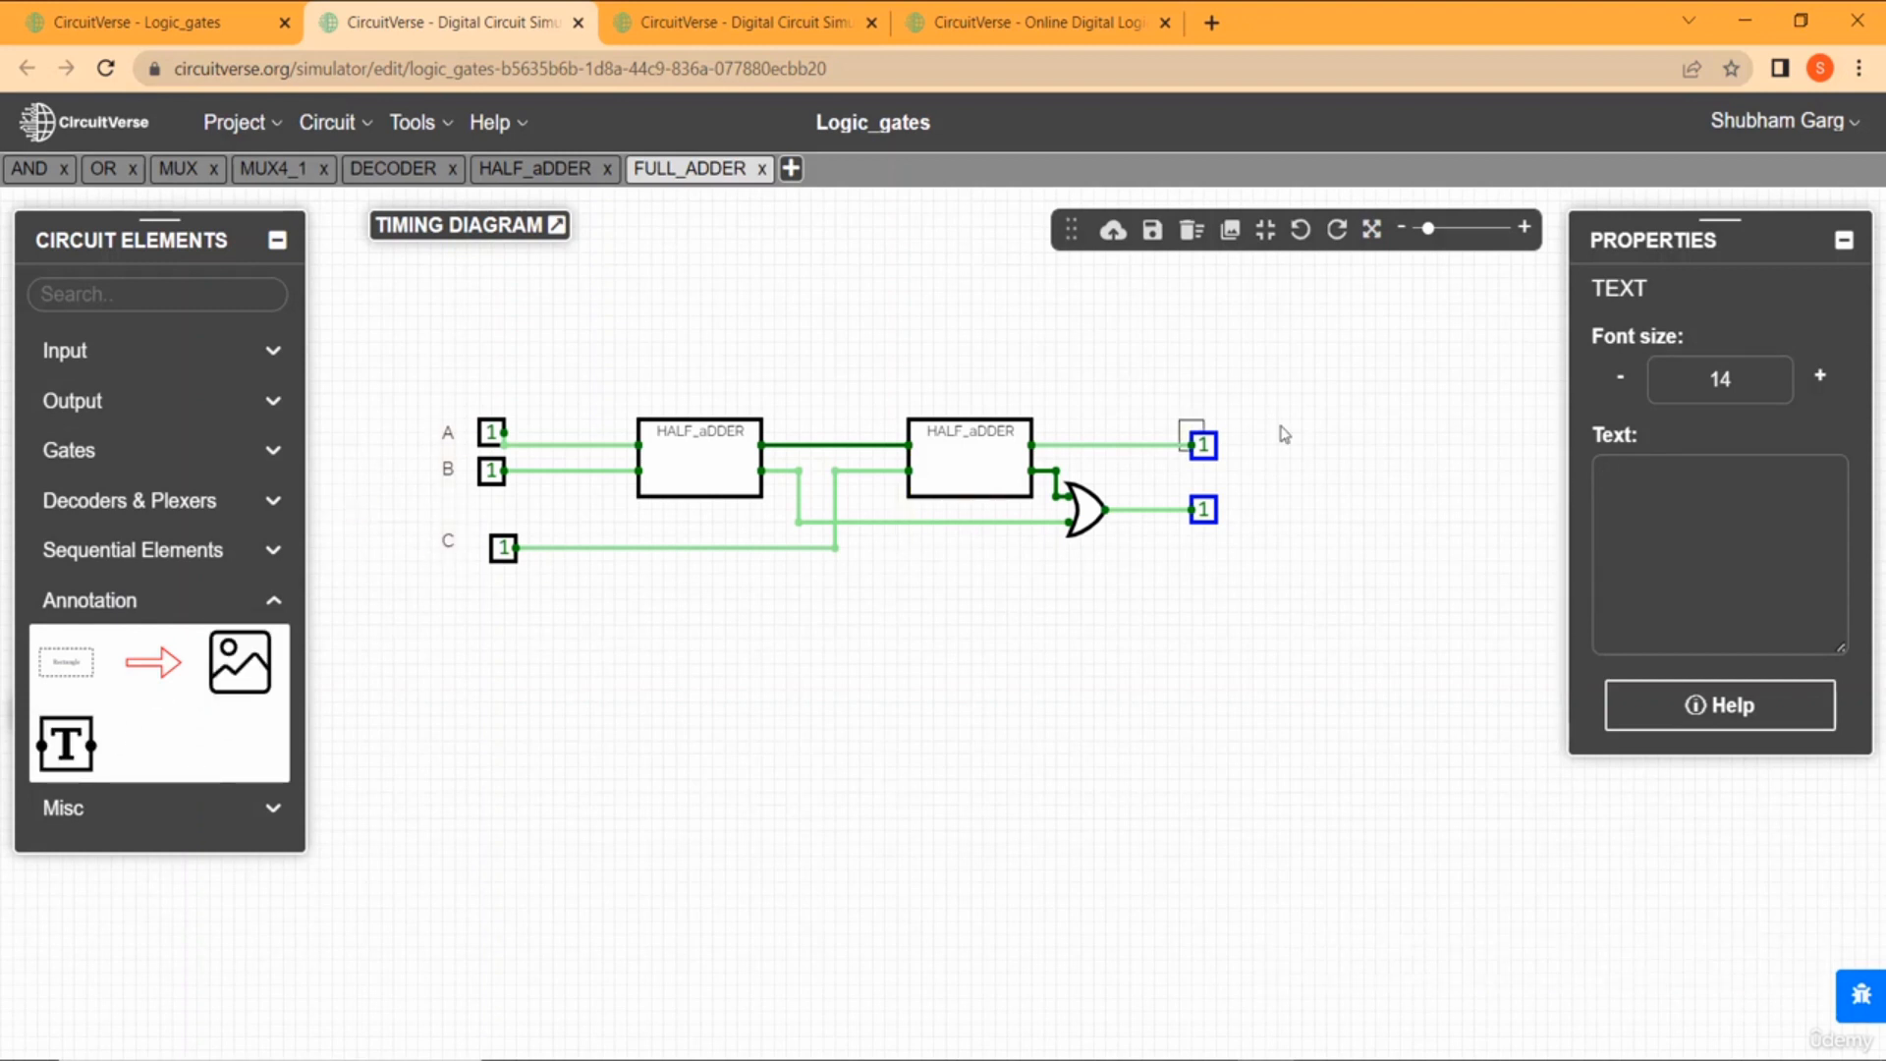
{"action": "type", "text": "S"}
{"action": "key", "text": "Return"}
{"action": "key", "text": "Return"}
{"action": "key", "text": "Return"}
{"action": "key", "text": "Return"}
{"action": "key", "text": "BackSpace"}
{"action": "type", "text": "Cout"}
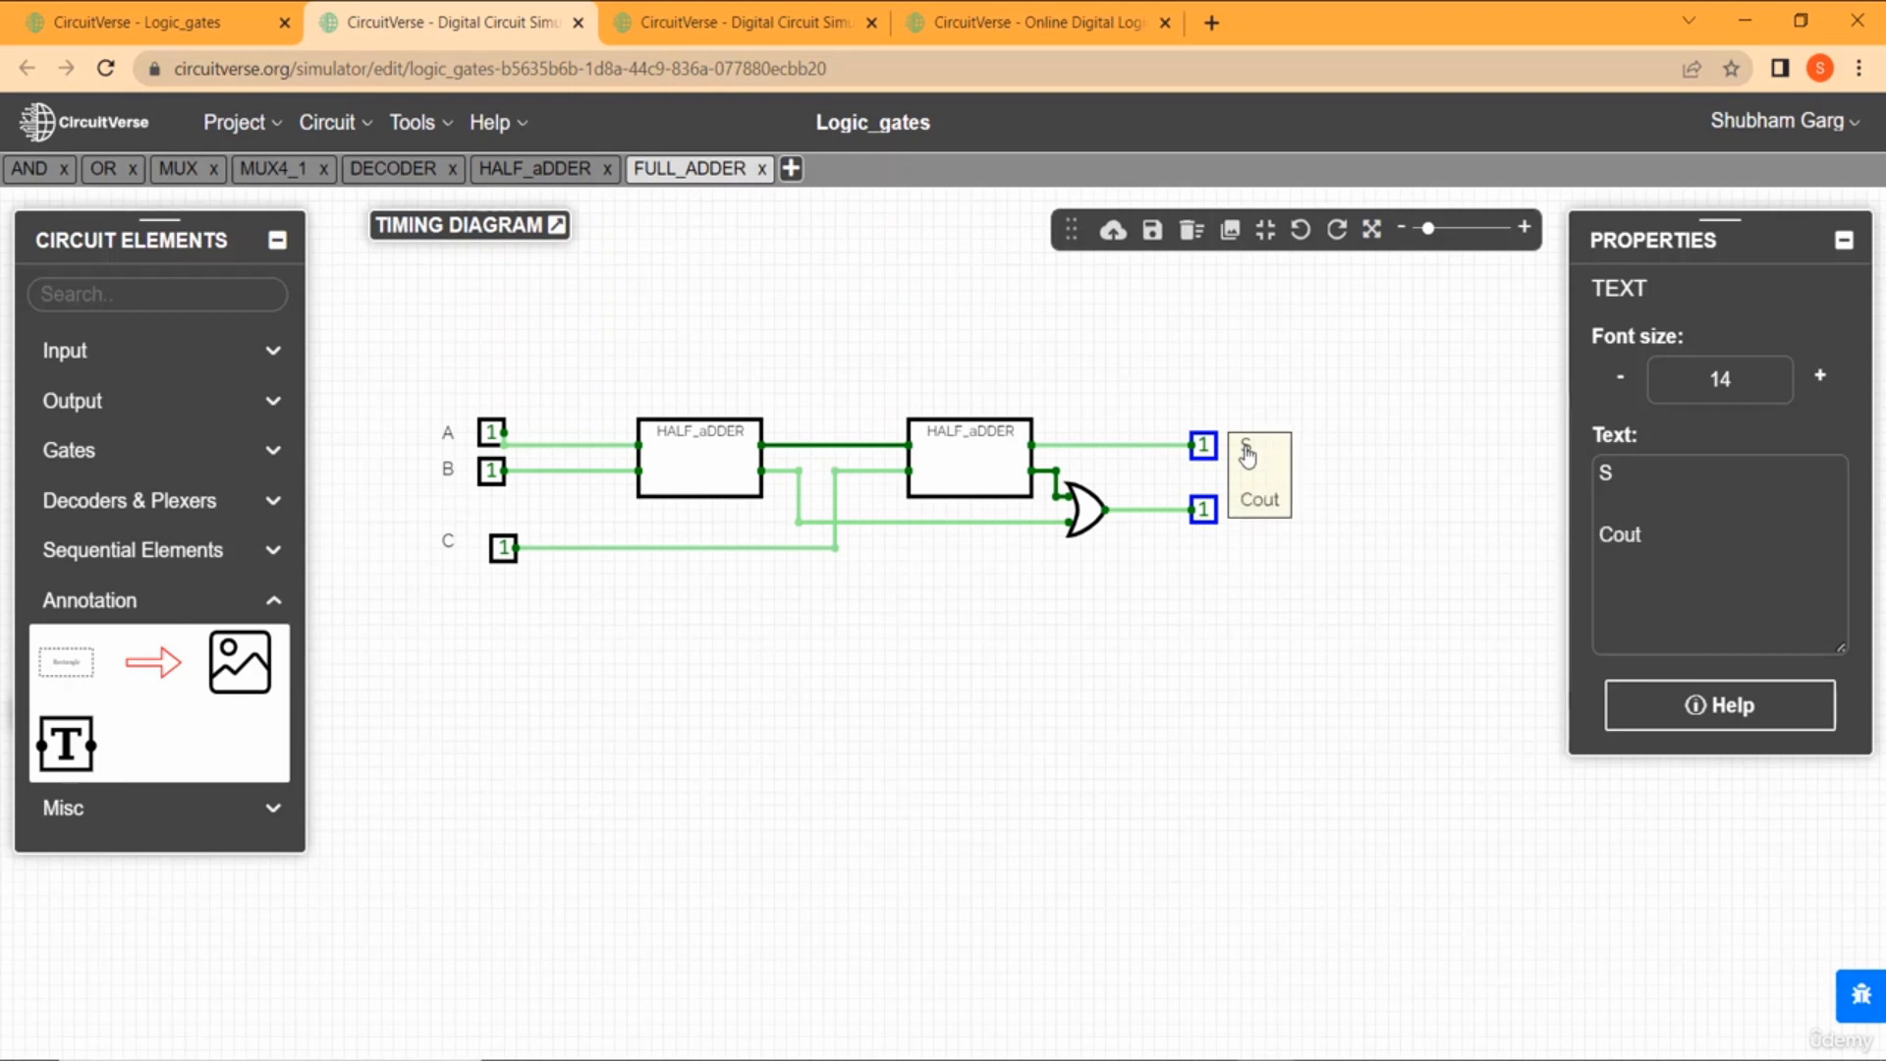
{"action": "left_click", "coordinate": [1227, 732]}
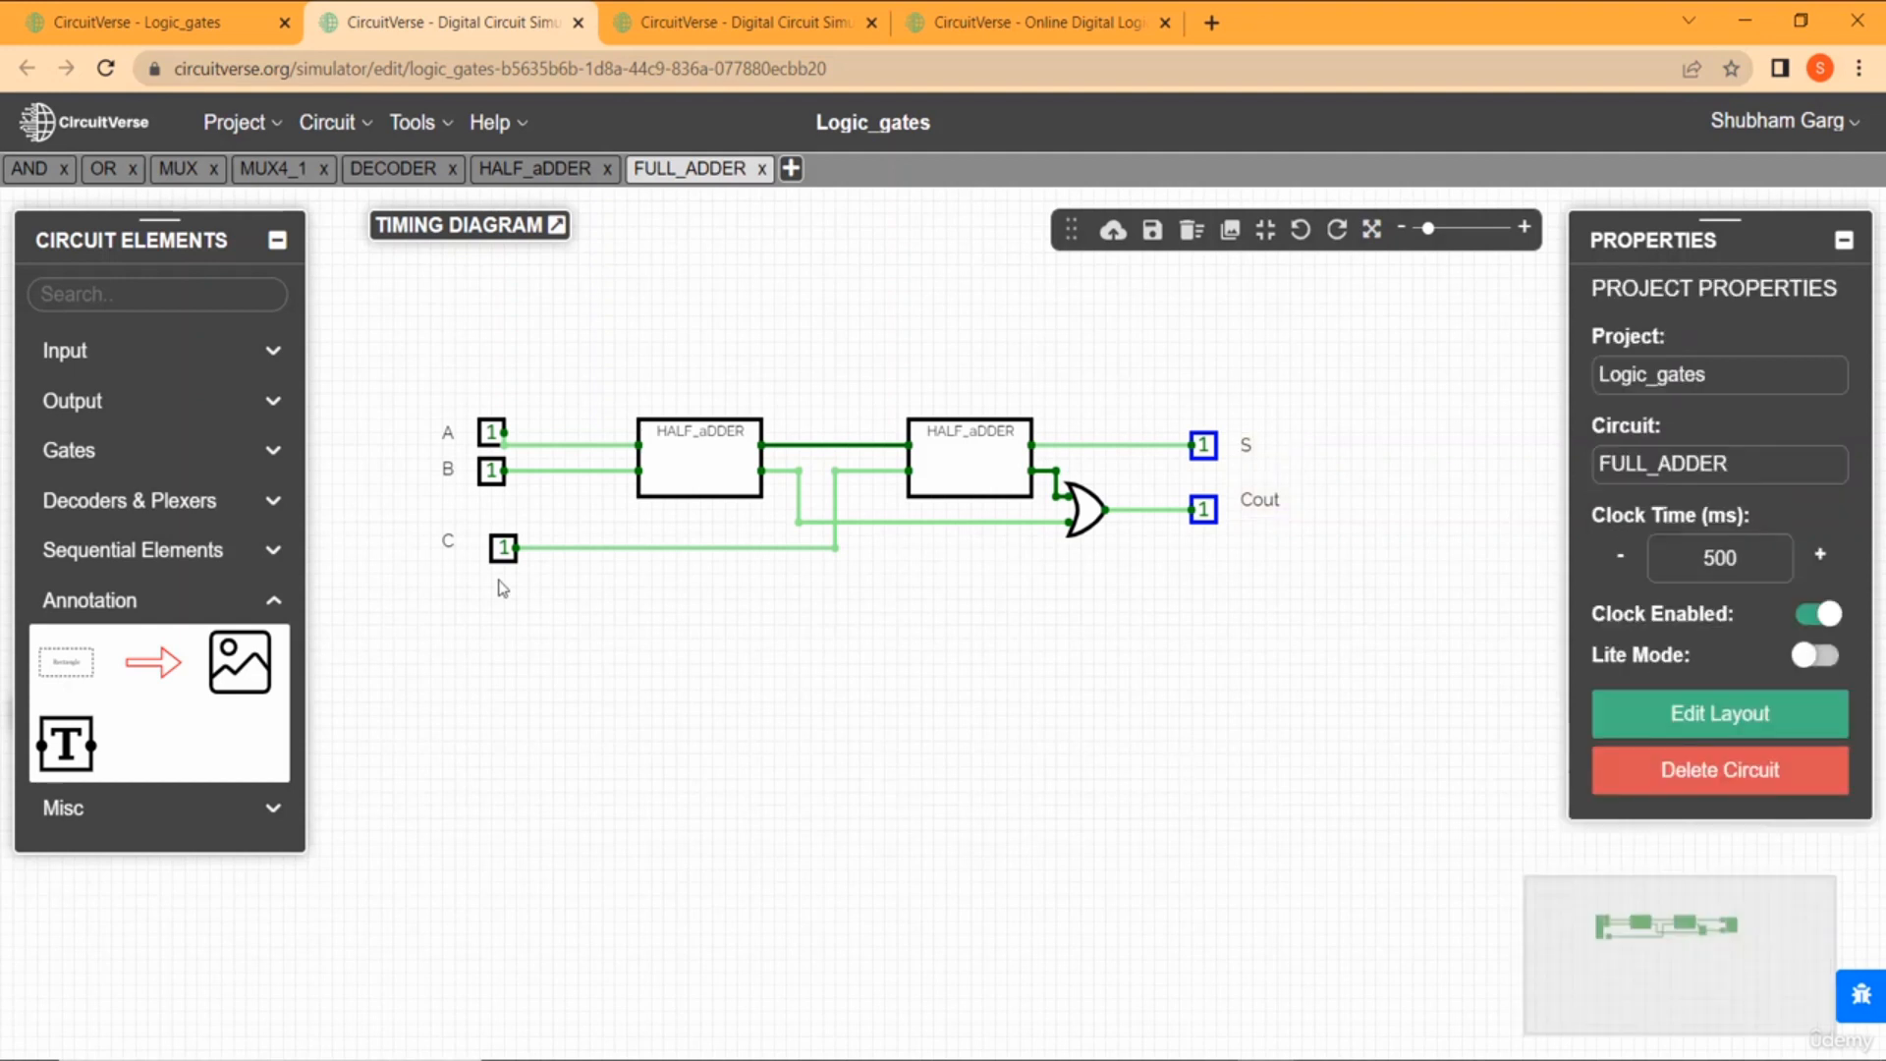
Place a text annotation below the circuit and enter the truth table header "A B C S Cout".
{"action": "left_click", "coordinate": [54, 761]}
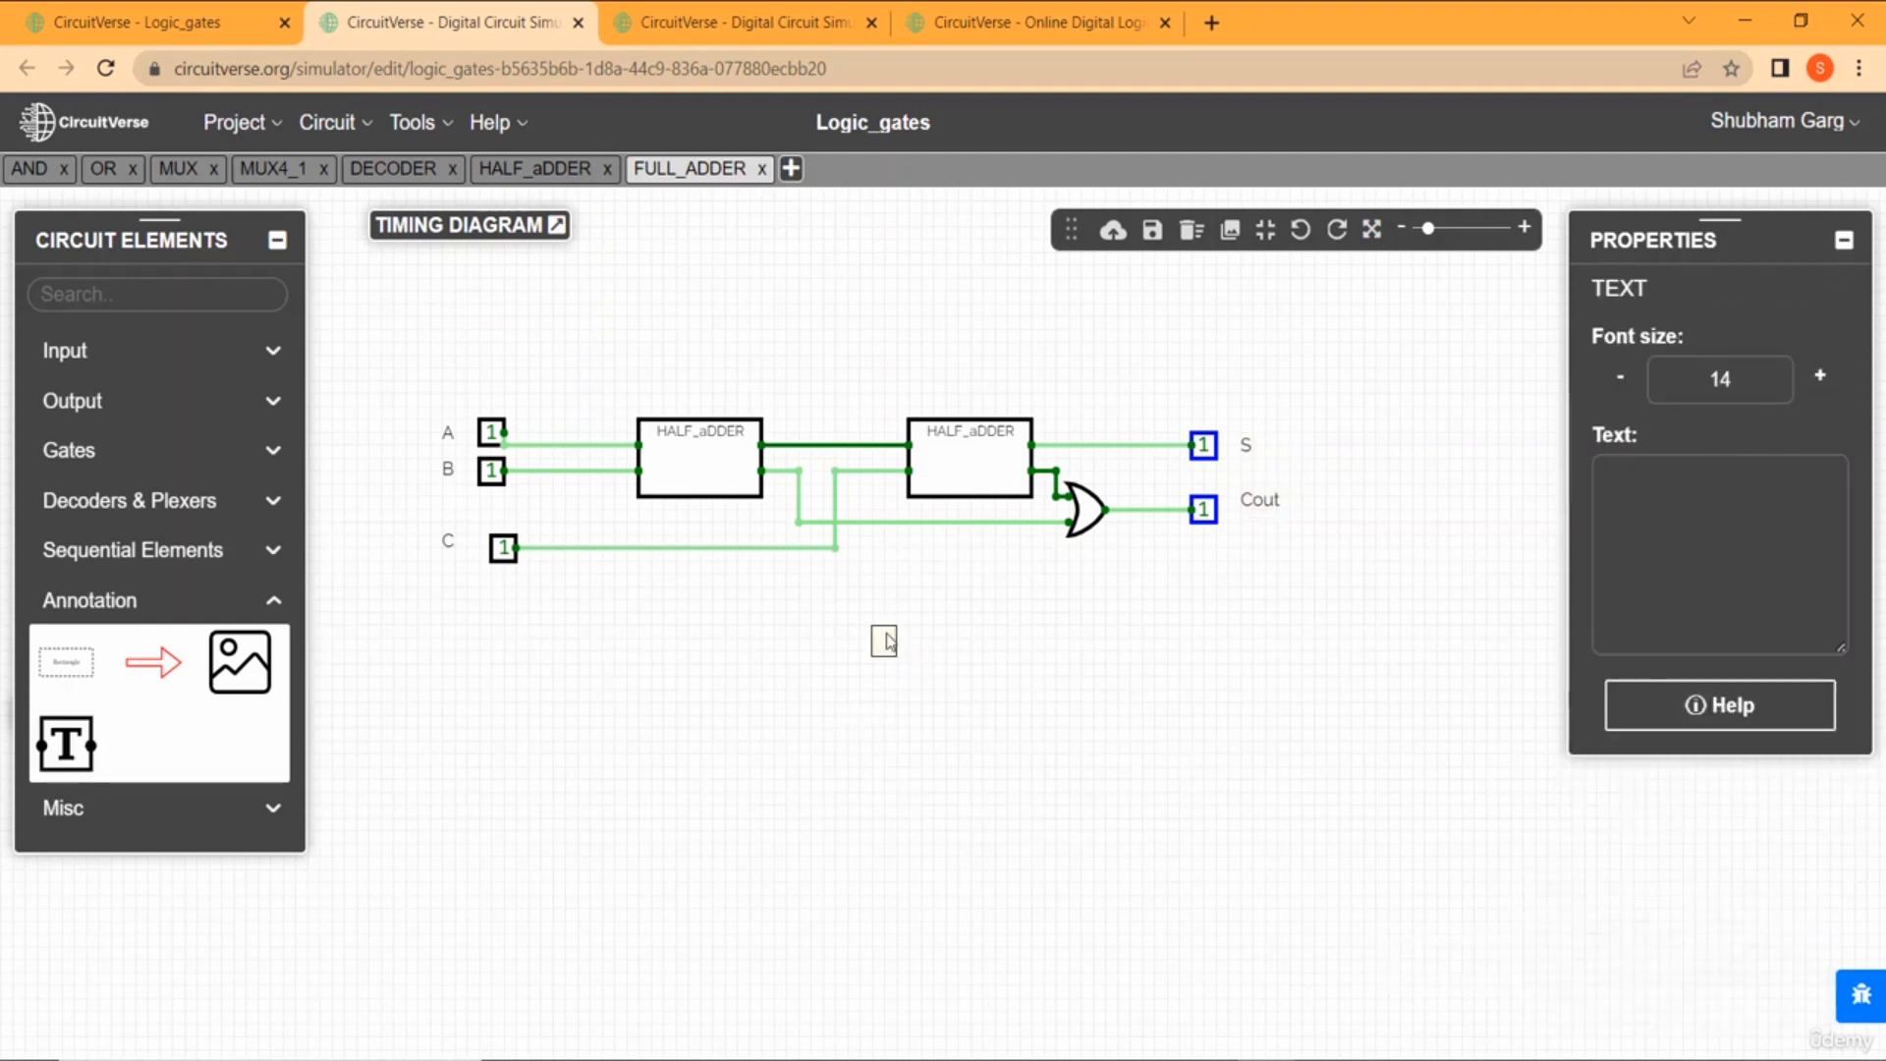
{"action": "left_click", "coordinate": [884, 641]}
{"action": "left_click", "coordinate": [1704, 496]}
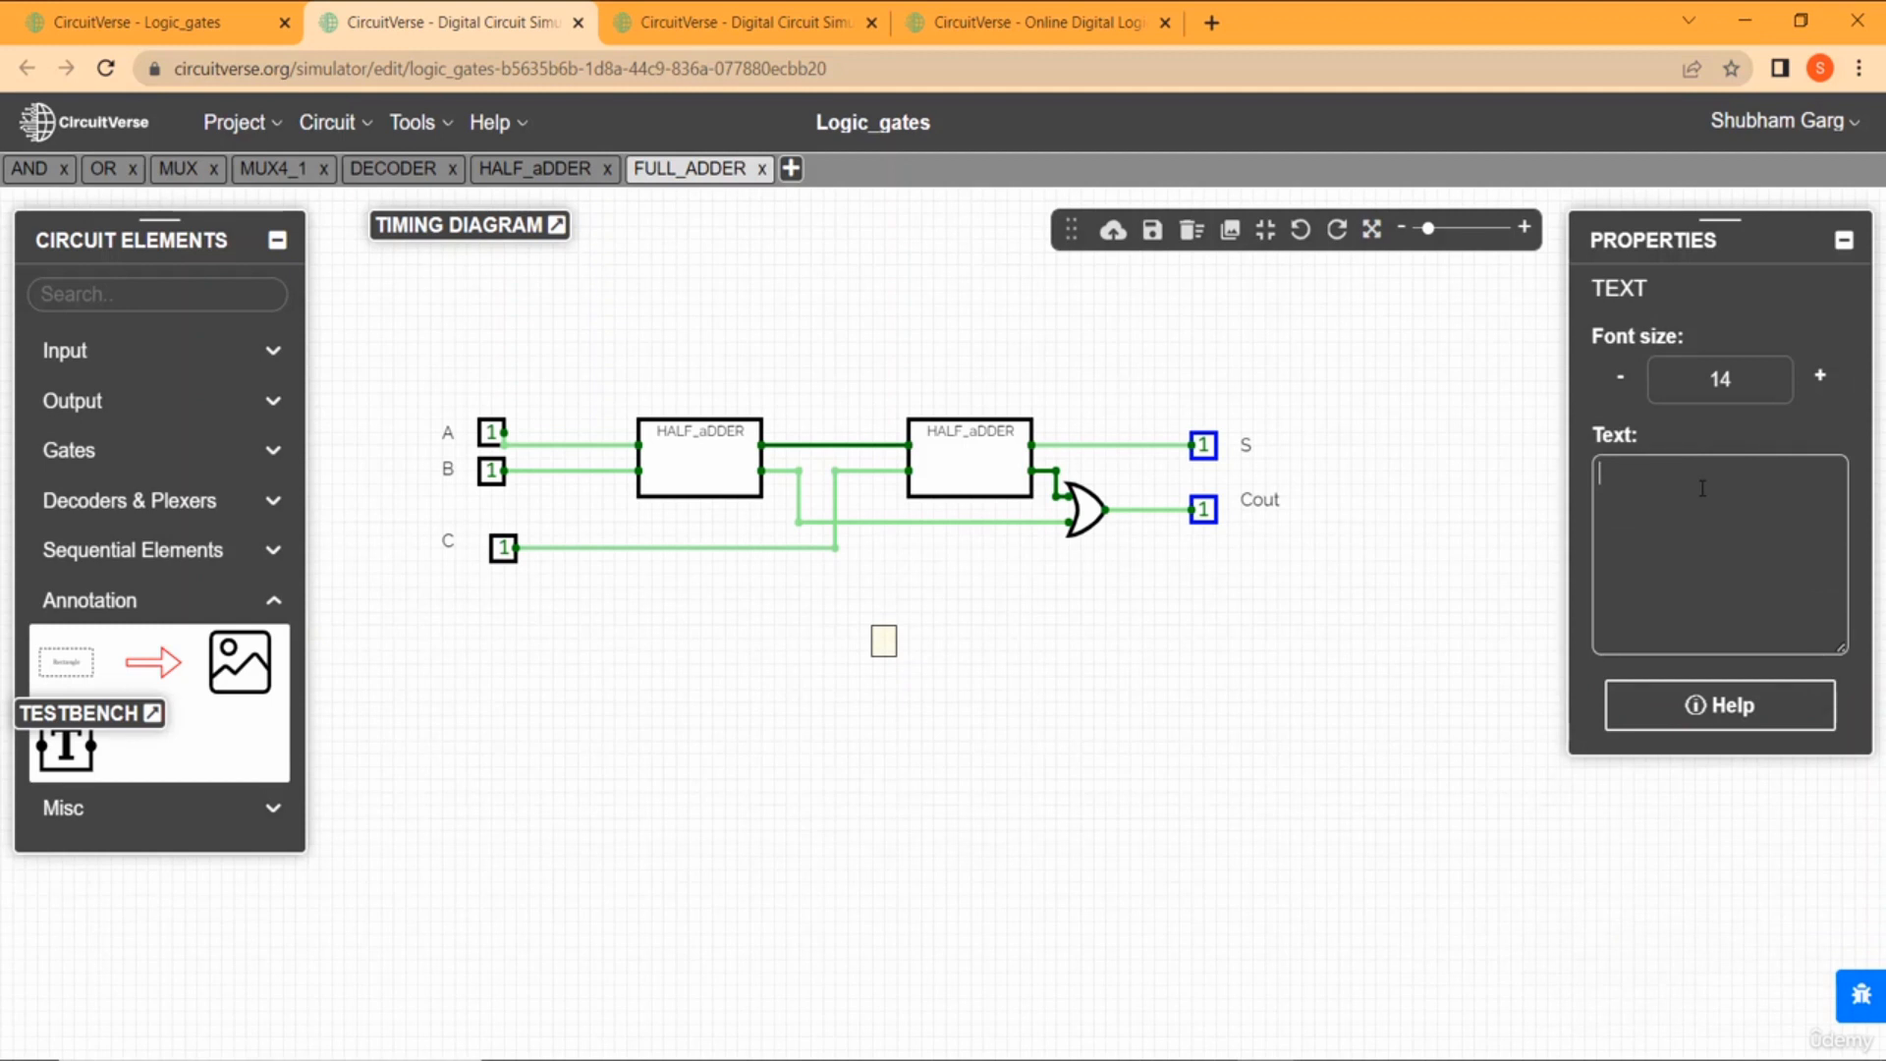
{"action": "type", "text": "A B "}
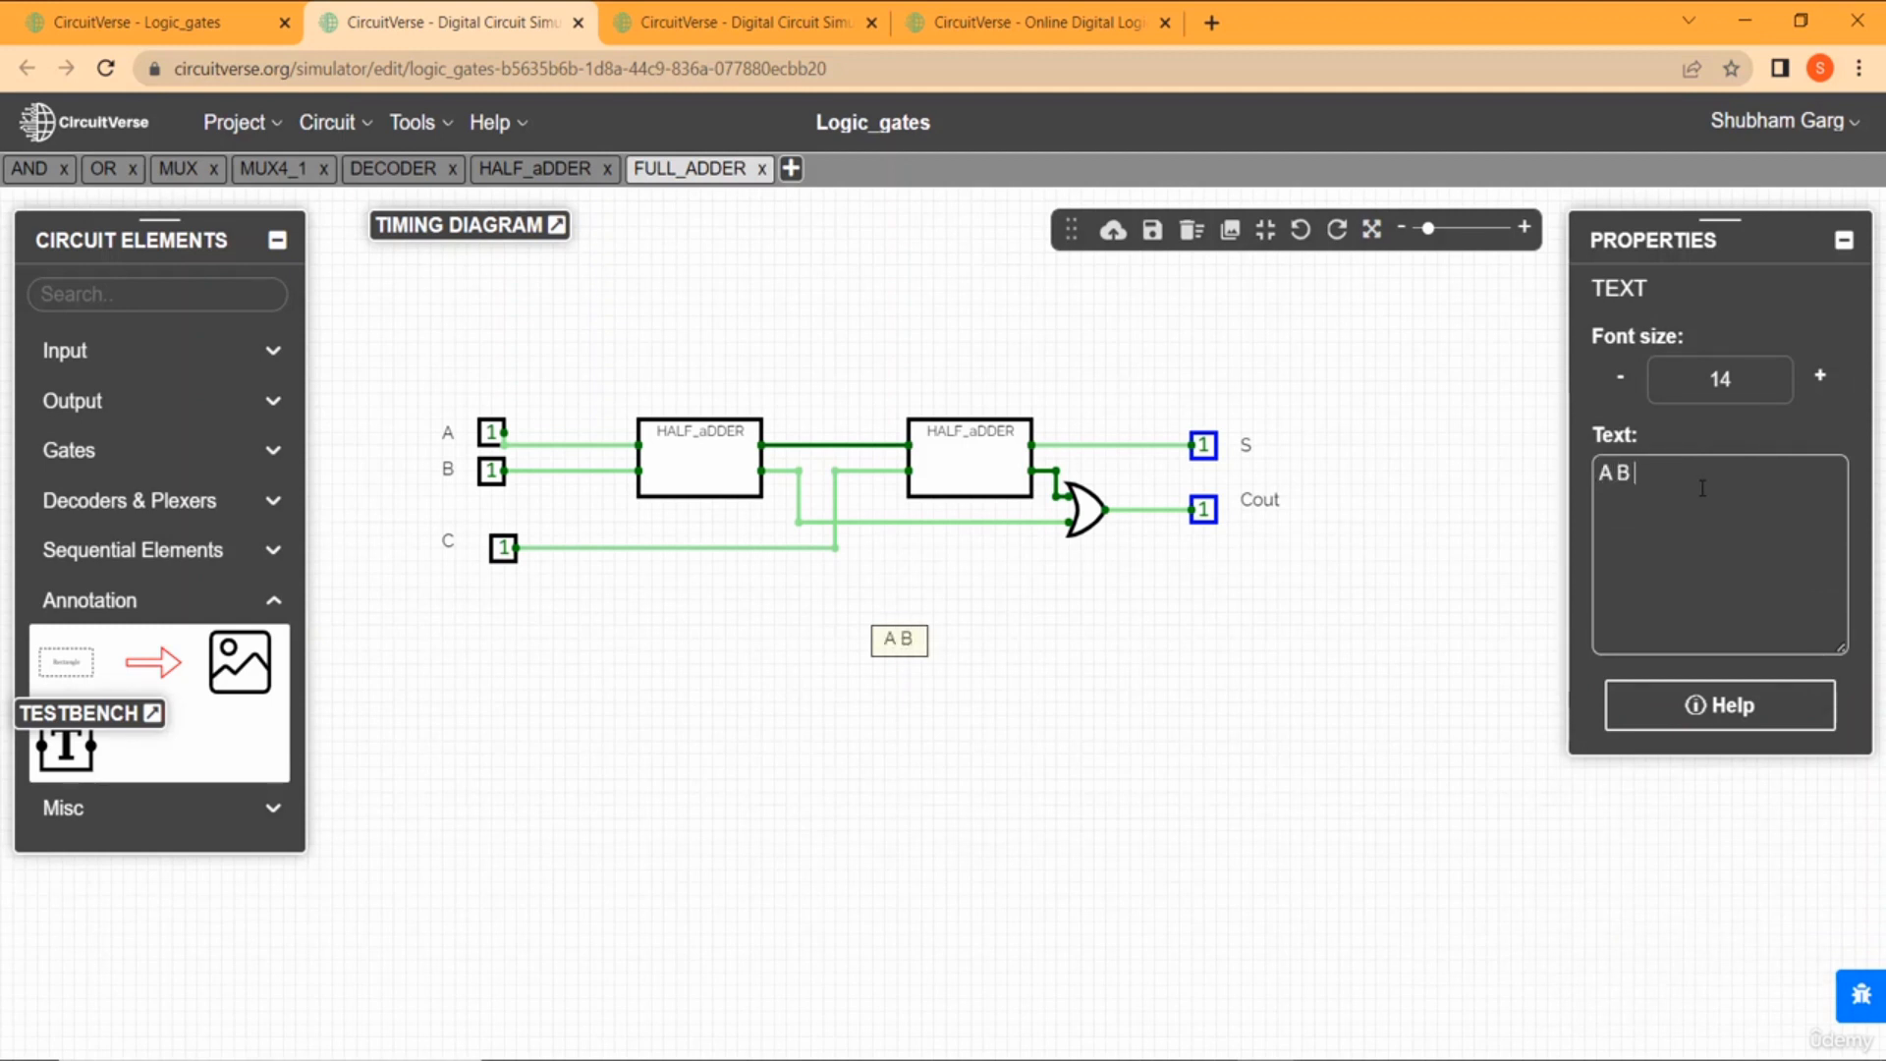
{"action": "type", "text": "C S Cout"}
{"action": "key", "text": "Return"}
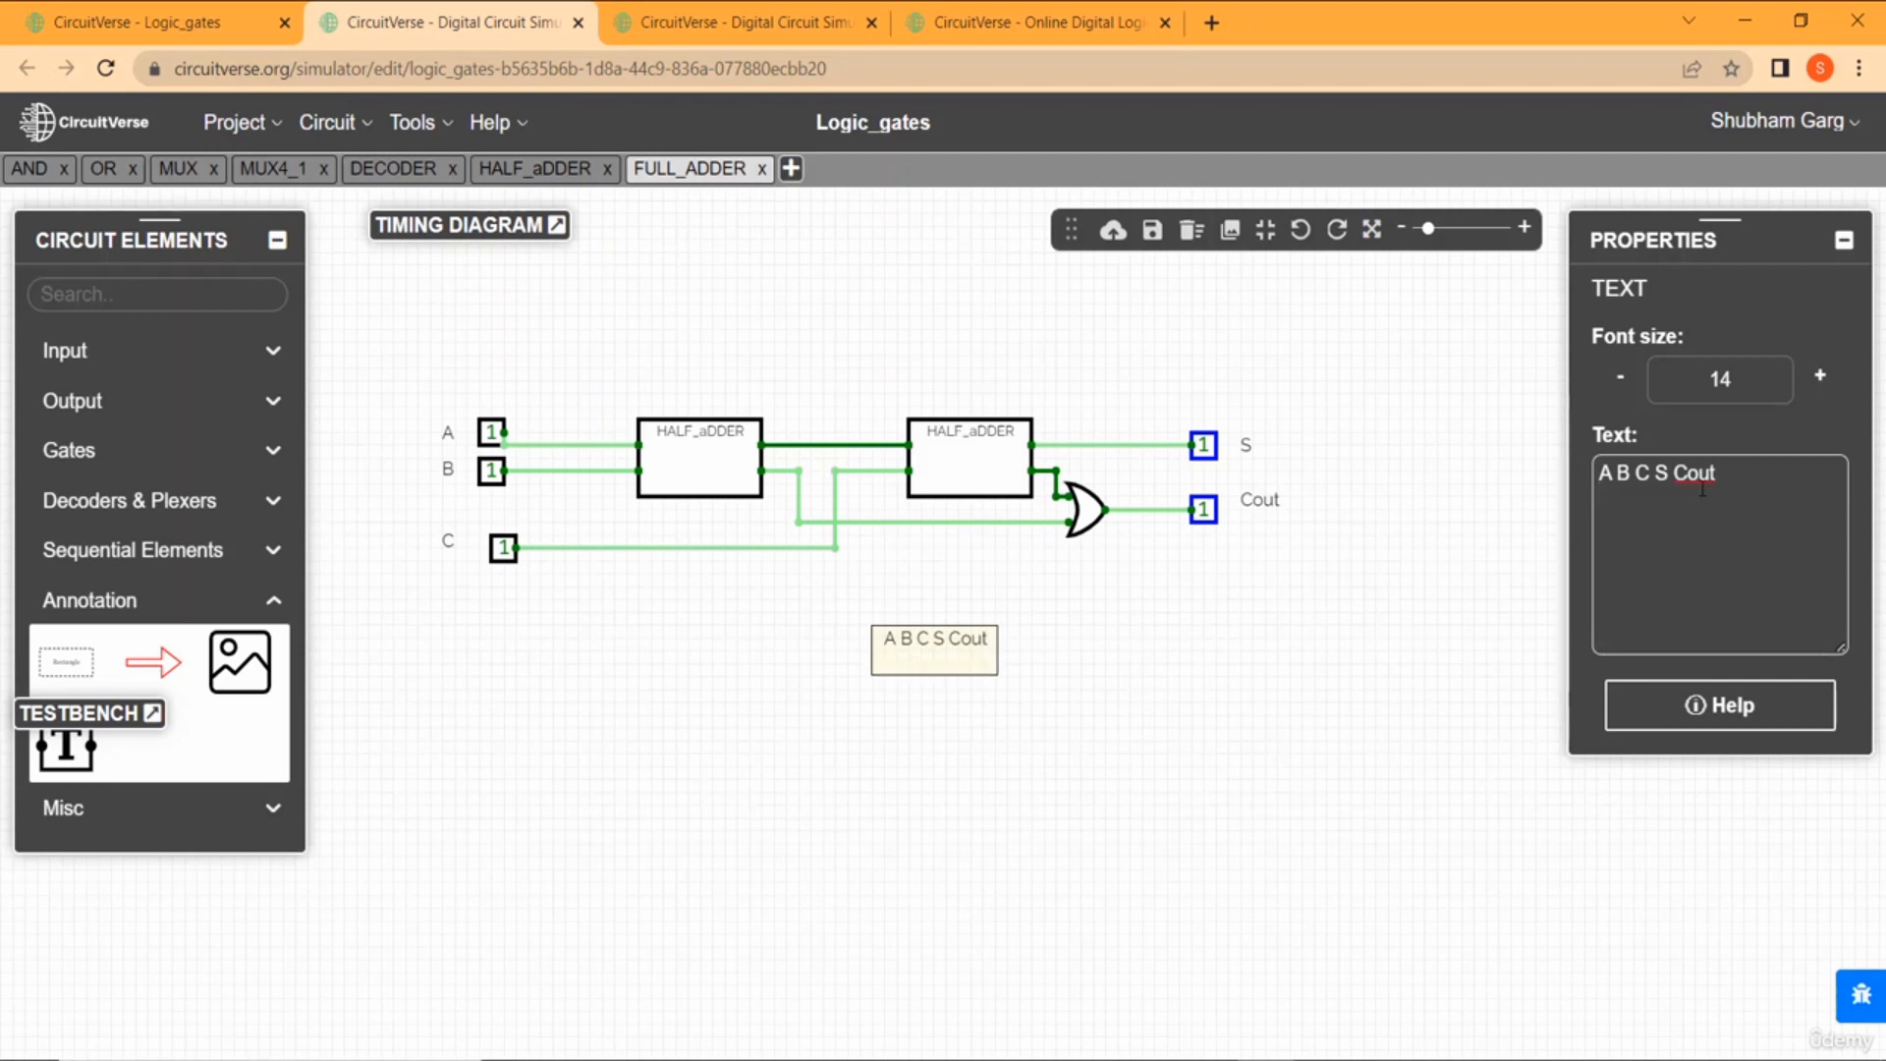
Fill column A of the truth table with 0 in the first four rows and 1 in the last four.
{"action": "key", "text": "Return"}
{"action": "type", "text": "0"}
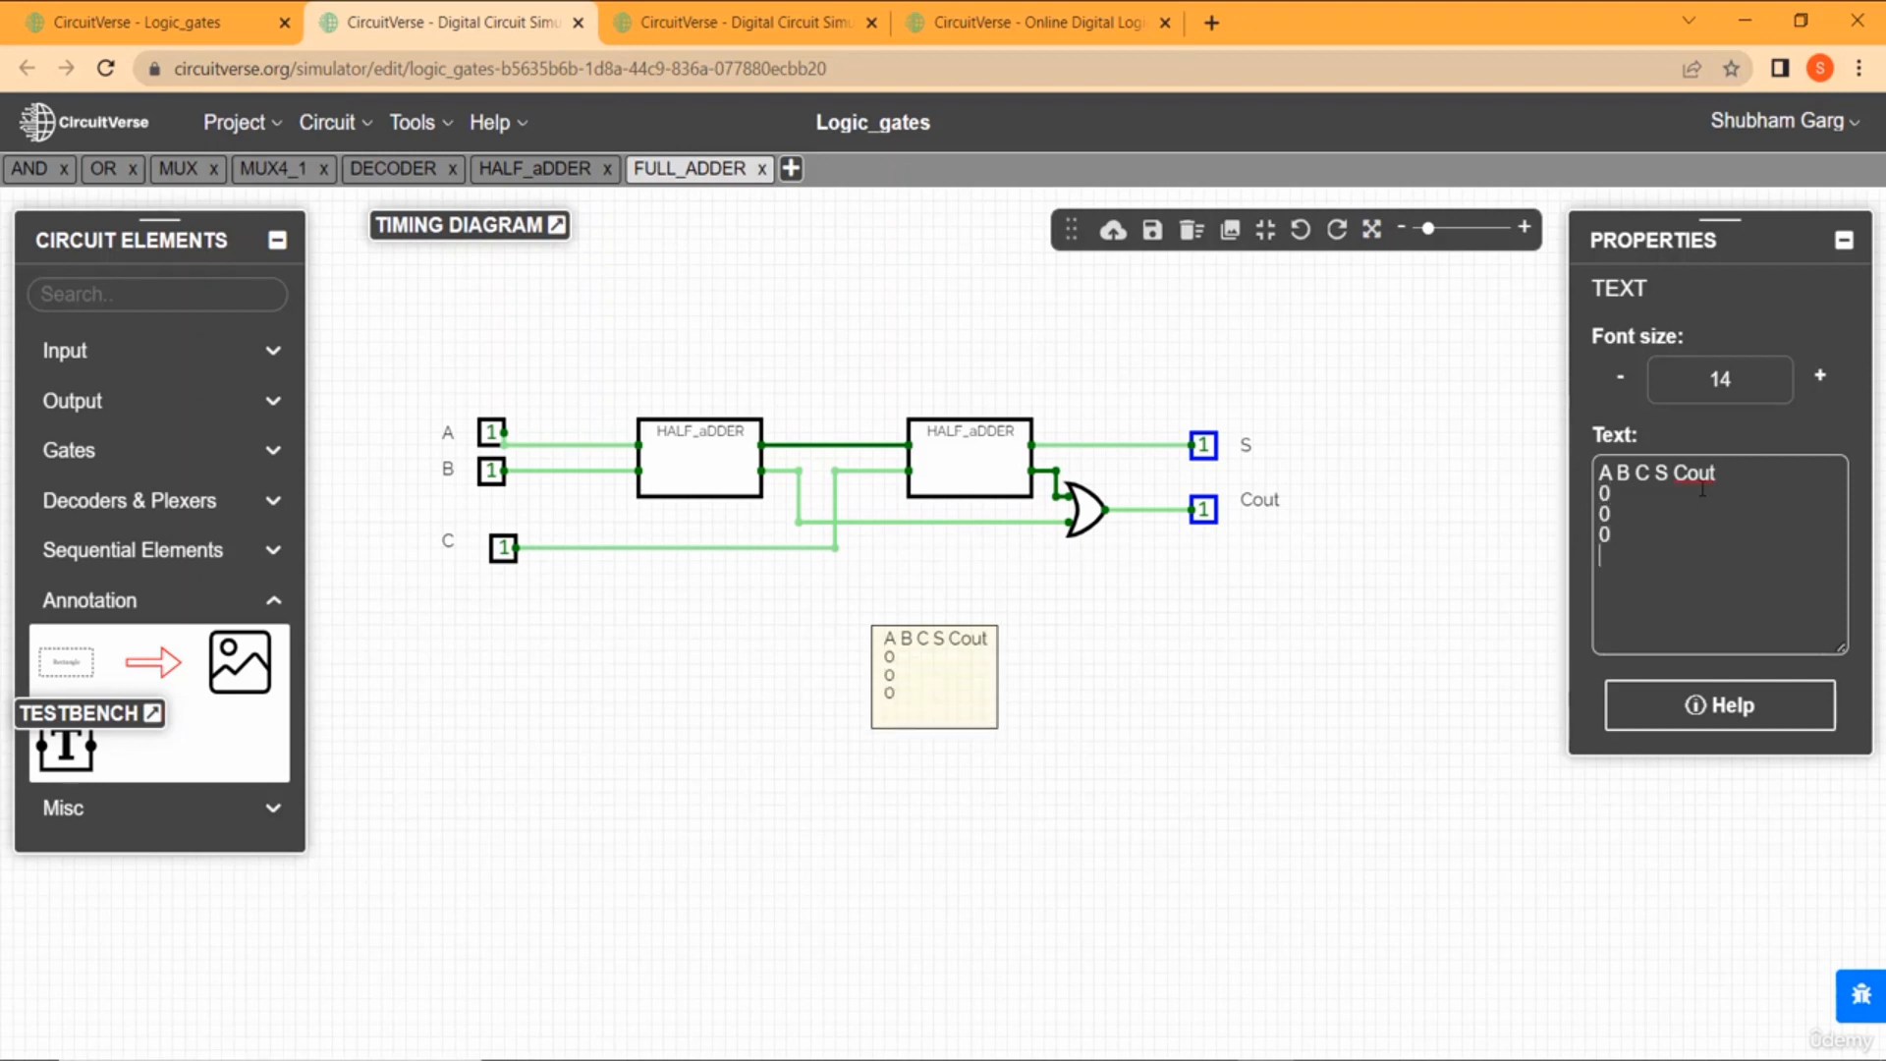
{"action": "key", "text": "Return"}
{"action": "type", "text": "0"}
{"action": "key", "text": "Return"}
{"action": "type", "text": "1"}
{"action": "key", "text": "Return"}
{"action": "type", "text": "1"}
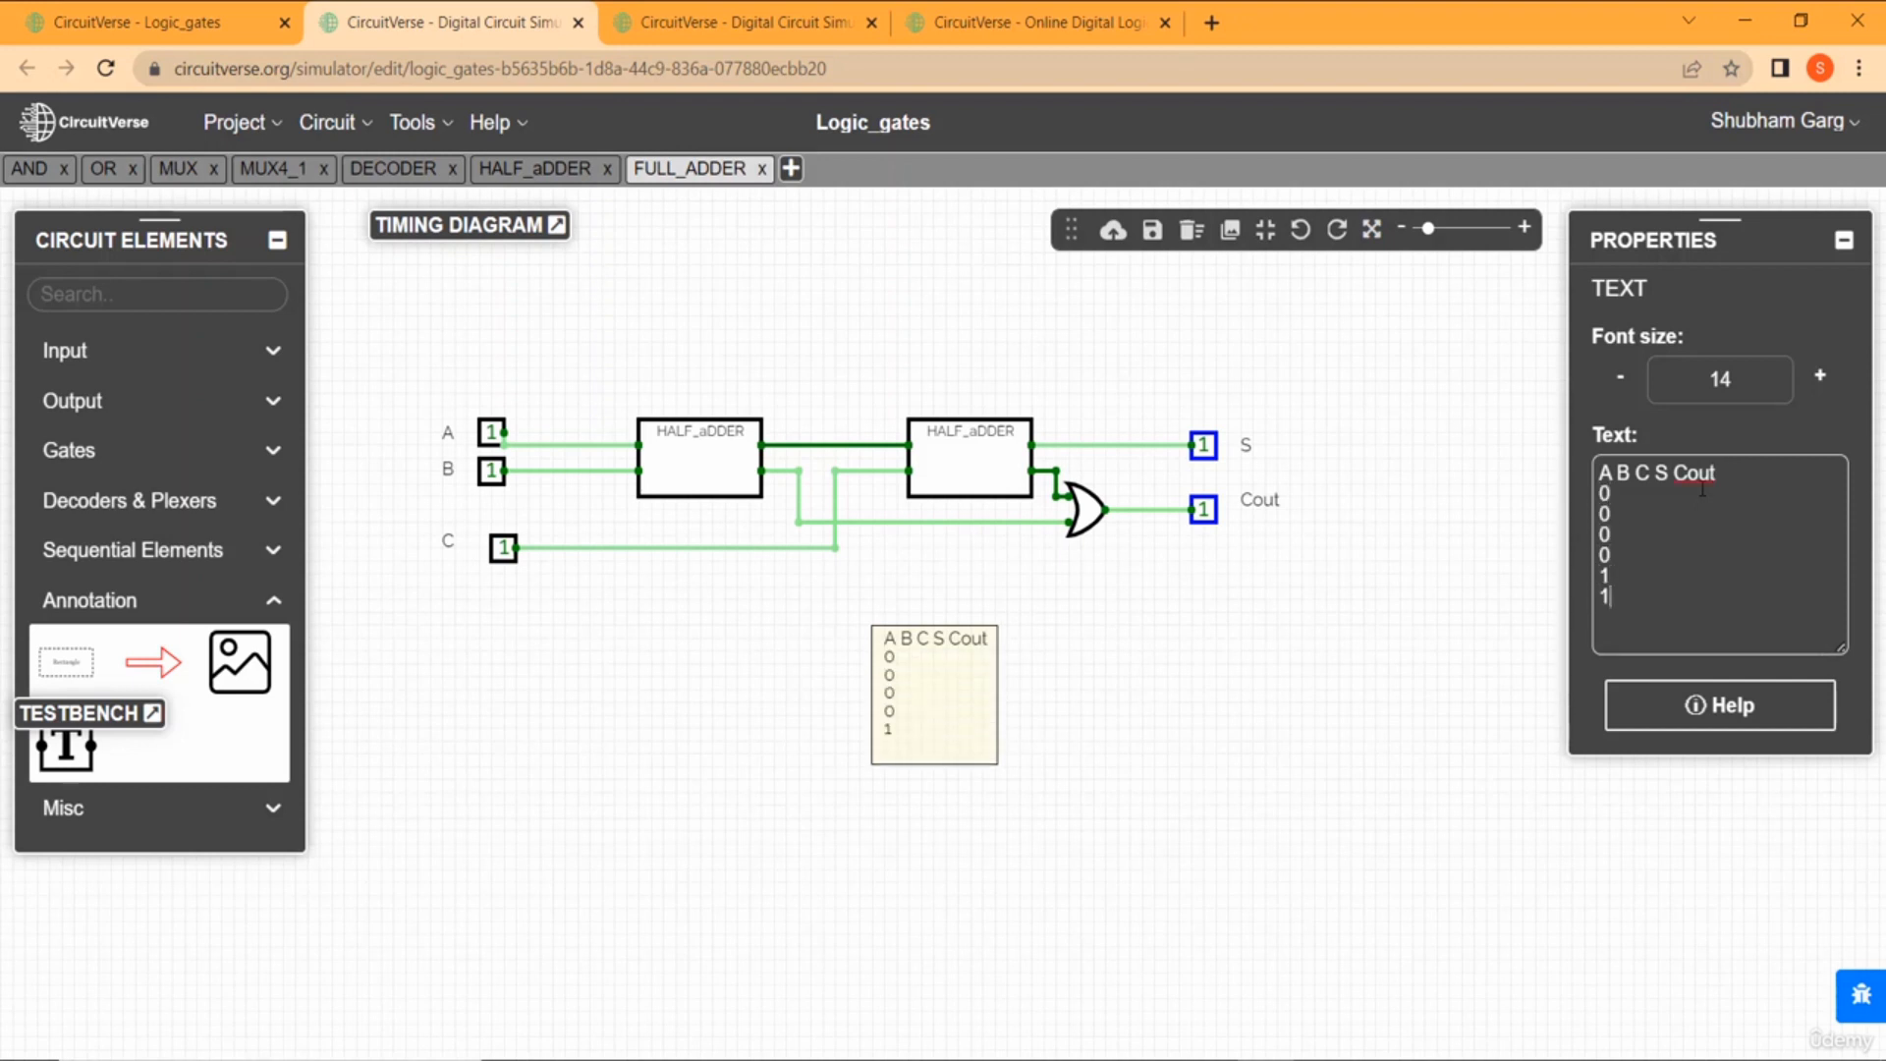
{"action": "key", "text": "Return"}
{"action": "type", "text": "1"}
{"action": "key", "text": "Return"}
{"action": "type", "text": "1"}
Fill column B of the truth table with 0, 0, 1, 1, 0, 0, 1, 1 down the eight rows.
{"action": "left_click", "coordinate": [1702, 488]}
{"action": "type", "text": "0"}
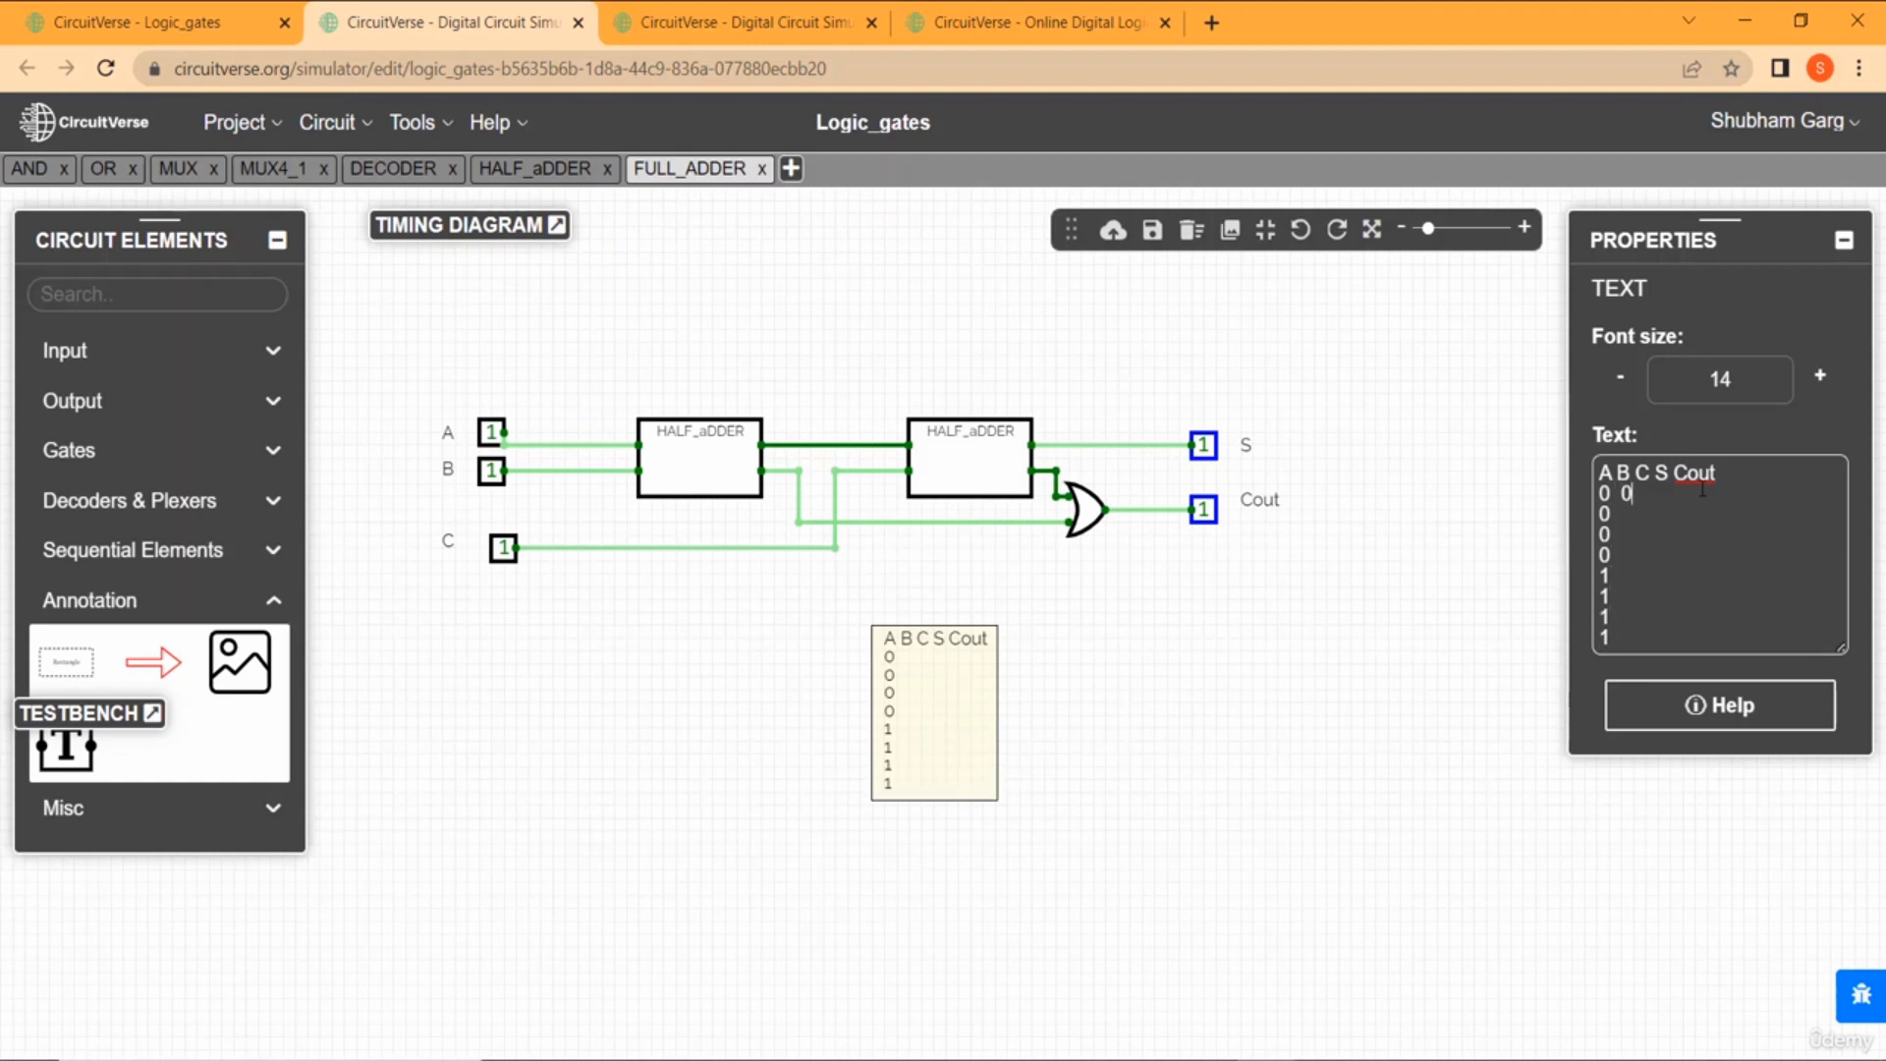
{"action": "key", "text": "Left"}
{"action": "key", "text": "BackSpace"}
{"action": "key", "text": "Down"}
{"action": "type", "text": "0 0"}
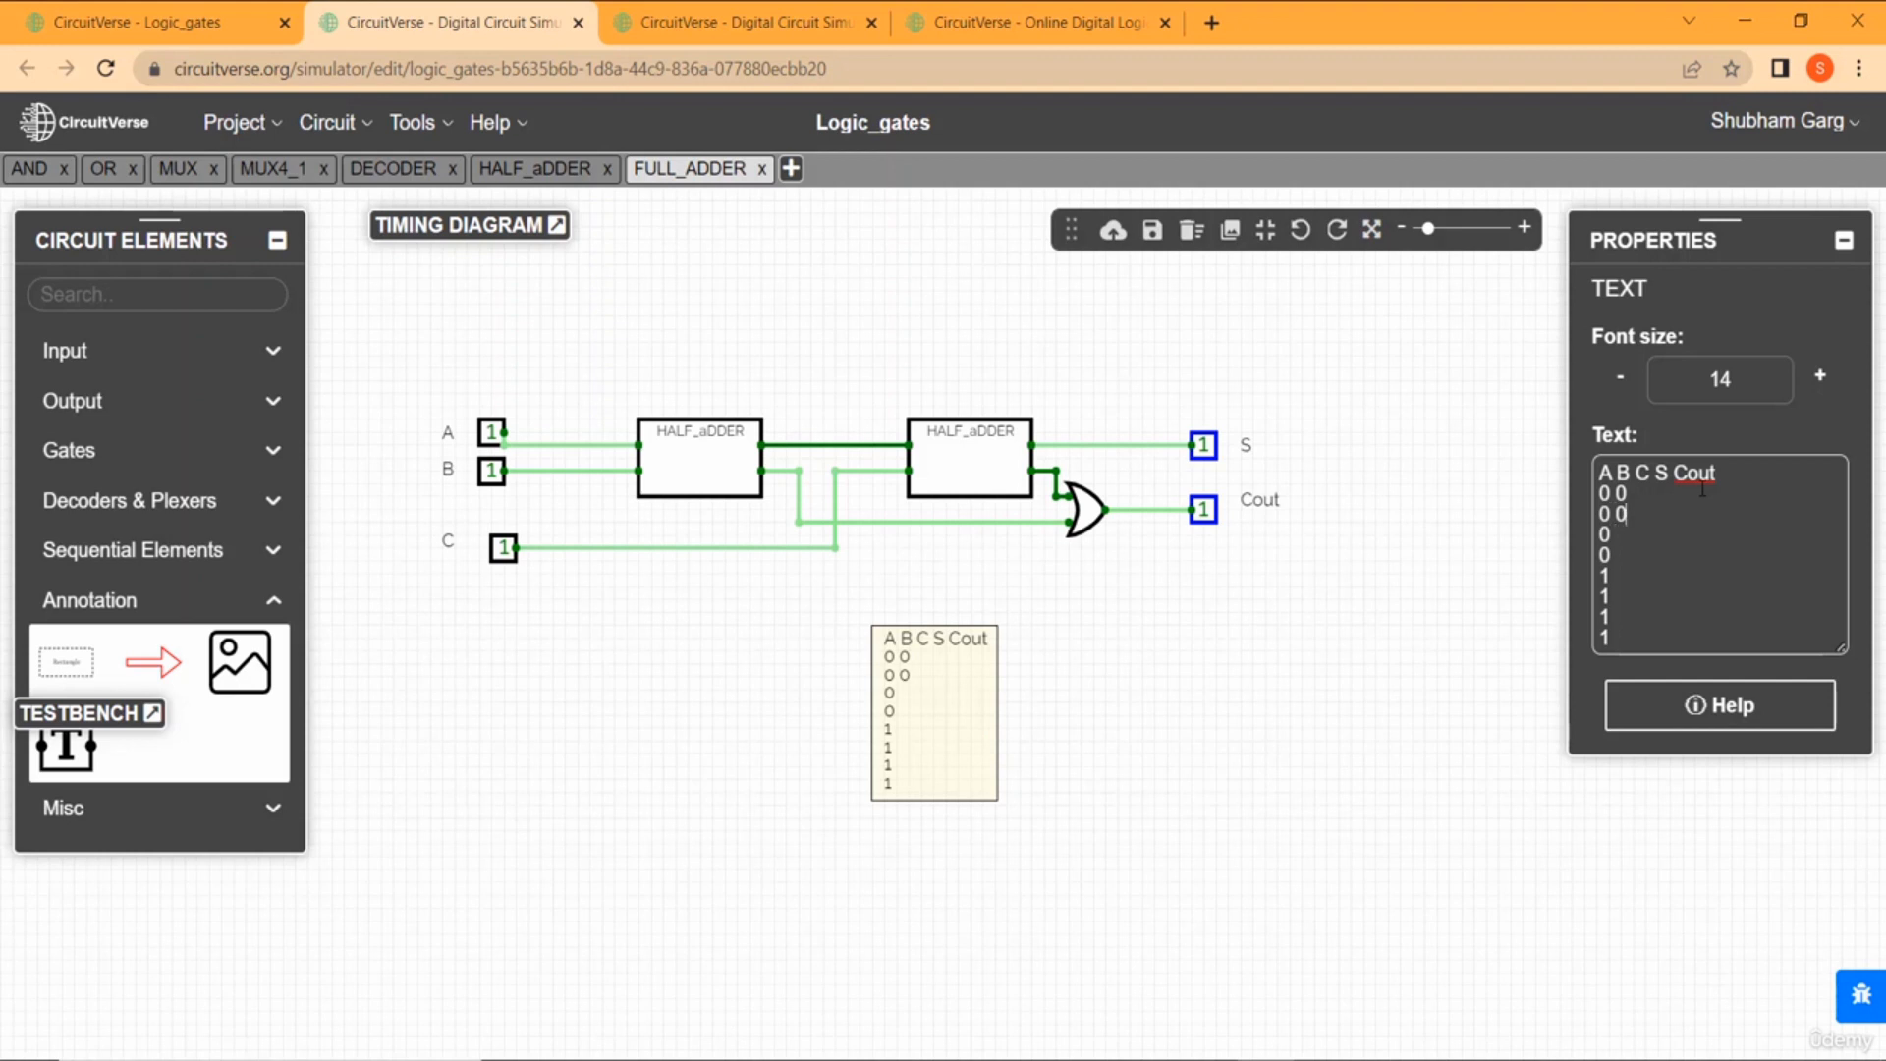
{"action": "type", "text": " 1"}
{"action": "key", "text": "Down"}
{"action": "type", "text": "1"}
{"action": "key", "text": "Down"}
{"action": "type", "text": "0"}
{"action": "key", "text": "Down"}
{"action": "type", "text": "0 0 1"}
{"action": "key", "text": "Down"}
{"action": "type", "text": "1"}
Fill column C of the truth table with alternating 0 and 1 down the eight rows.
{"action": "key", "text": "Up"}
{"action": "key", "text": "Up"}
{"action": "key", "text": "Up"}
{"action": "key", "text": "Up"}
{"action": "key", "text": "Up"}
{"action": "key", "text": "Up"}
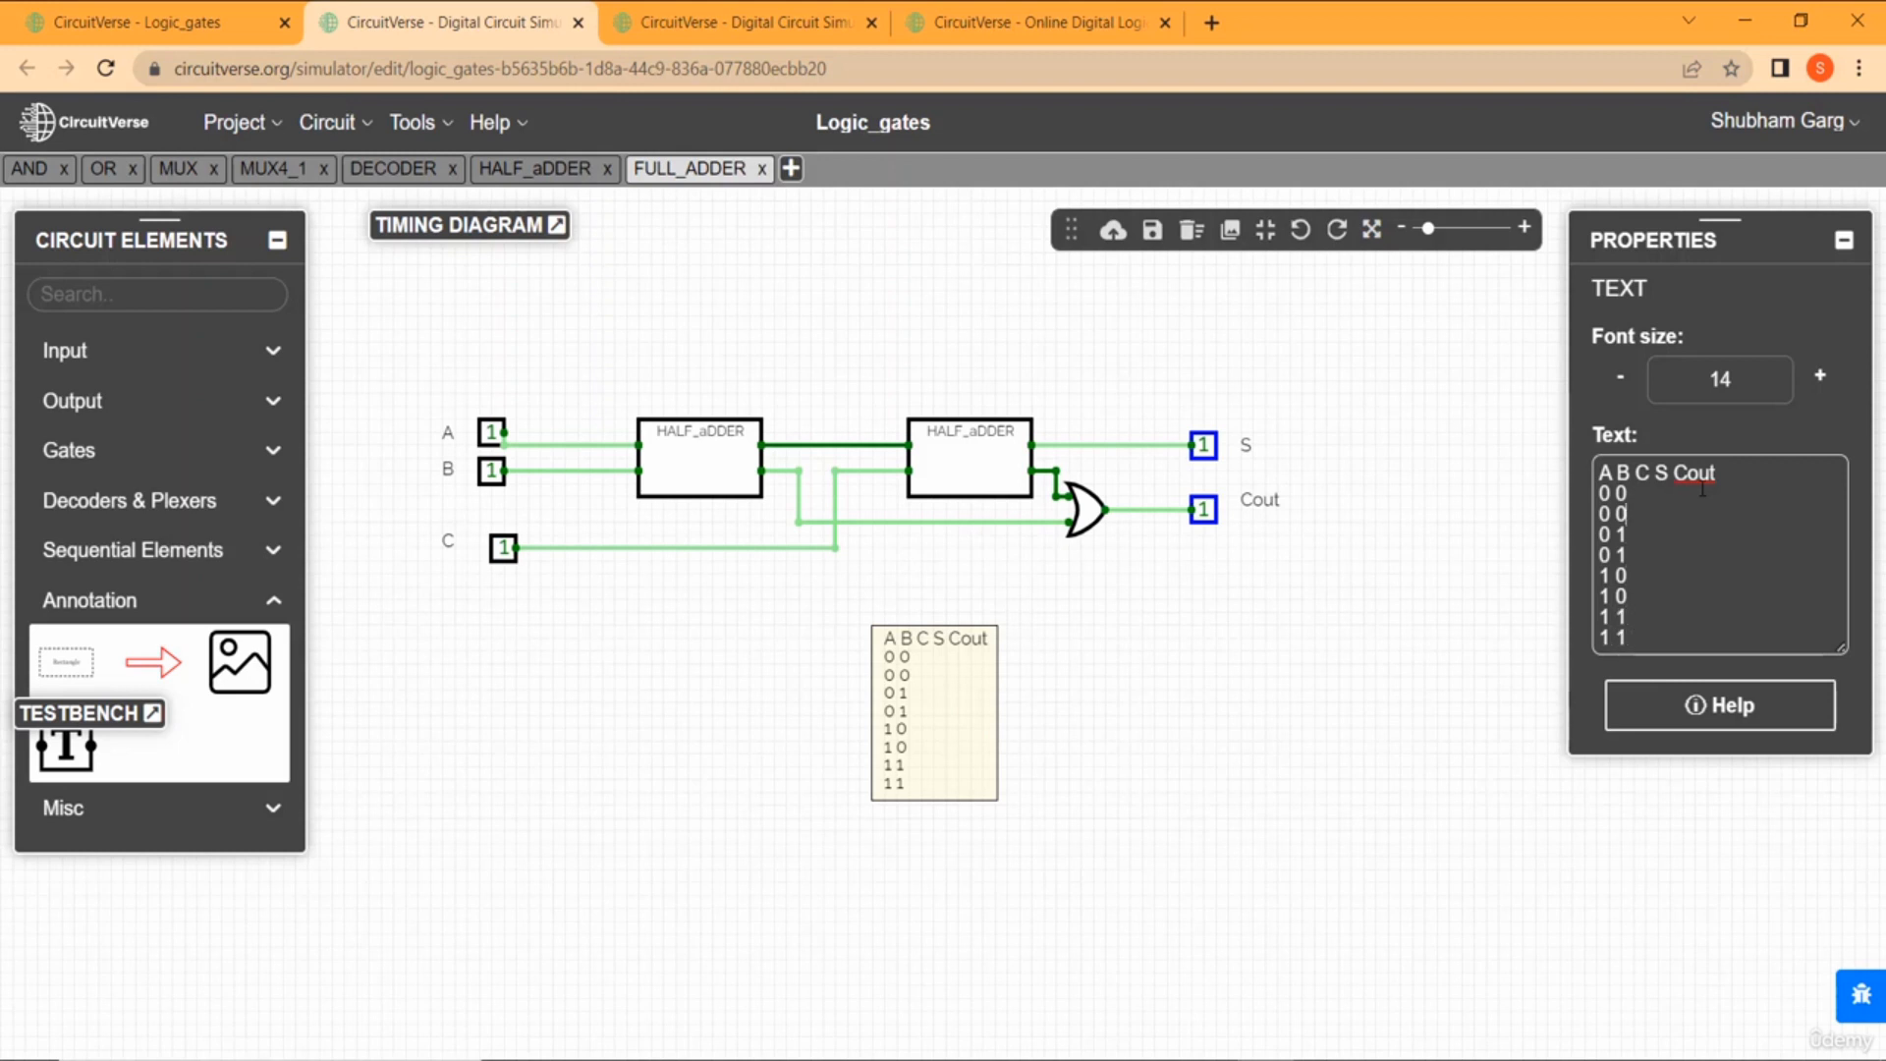
{"action": "key", "text": "Up"}
{"action": "type", "text": "0"}
{"action": "key", "text": "Down"}
{"action": "type", "text": "1"}
{"action": "key", "text": "Down"}
{"action": "type", "text": "0"}
{"action": "key", "text": "Down"}
{"action": "type", "text": "1"}
{"action": "key", "text": "Down"}
{"action": "type", "text": "0"}
{"action": "key", "text": "Down"}
{"action": "type", "text": "0"}
{"action": "key", "text": "BackSpace"}
{"action": "type", "text": "1"}
{"action": "key", "text": "Down"}
{"action": "type", "text": "0"}
{"action": "key", "text": "Down"}
{"action": "type", "text": "1"}
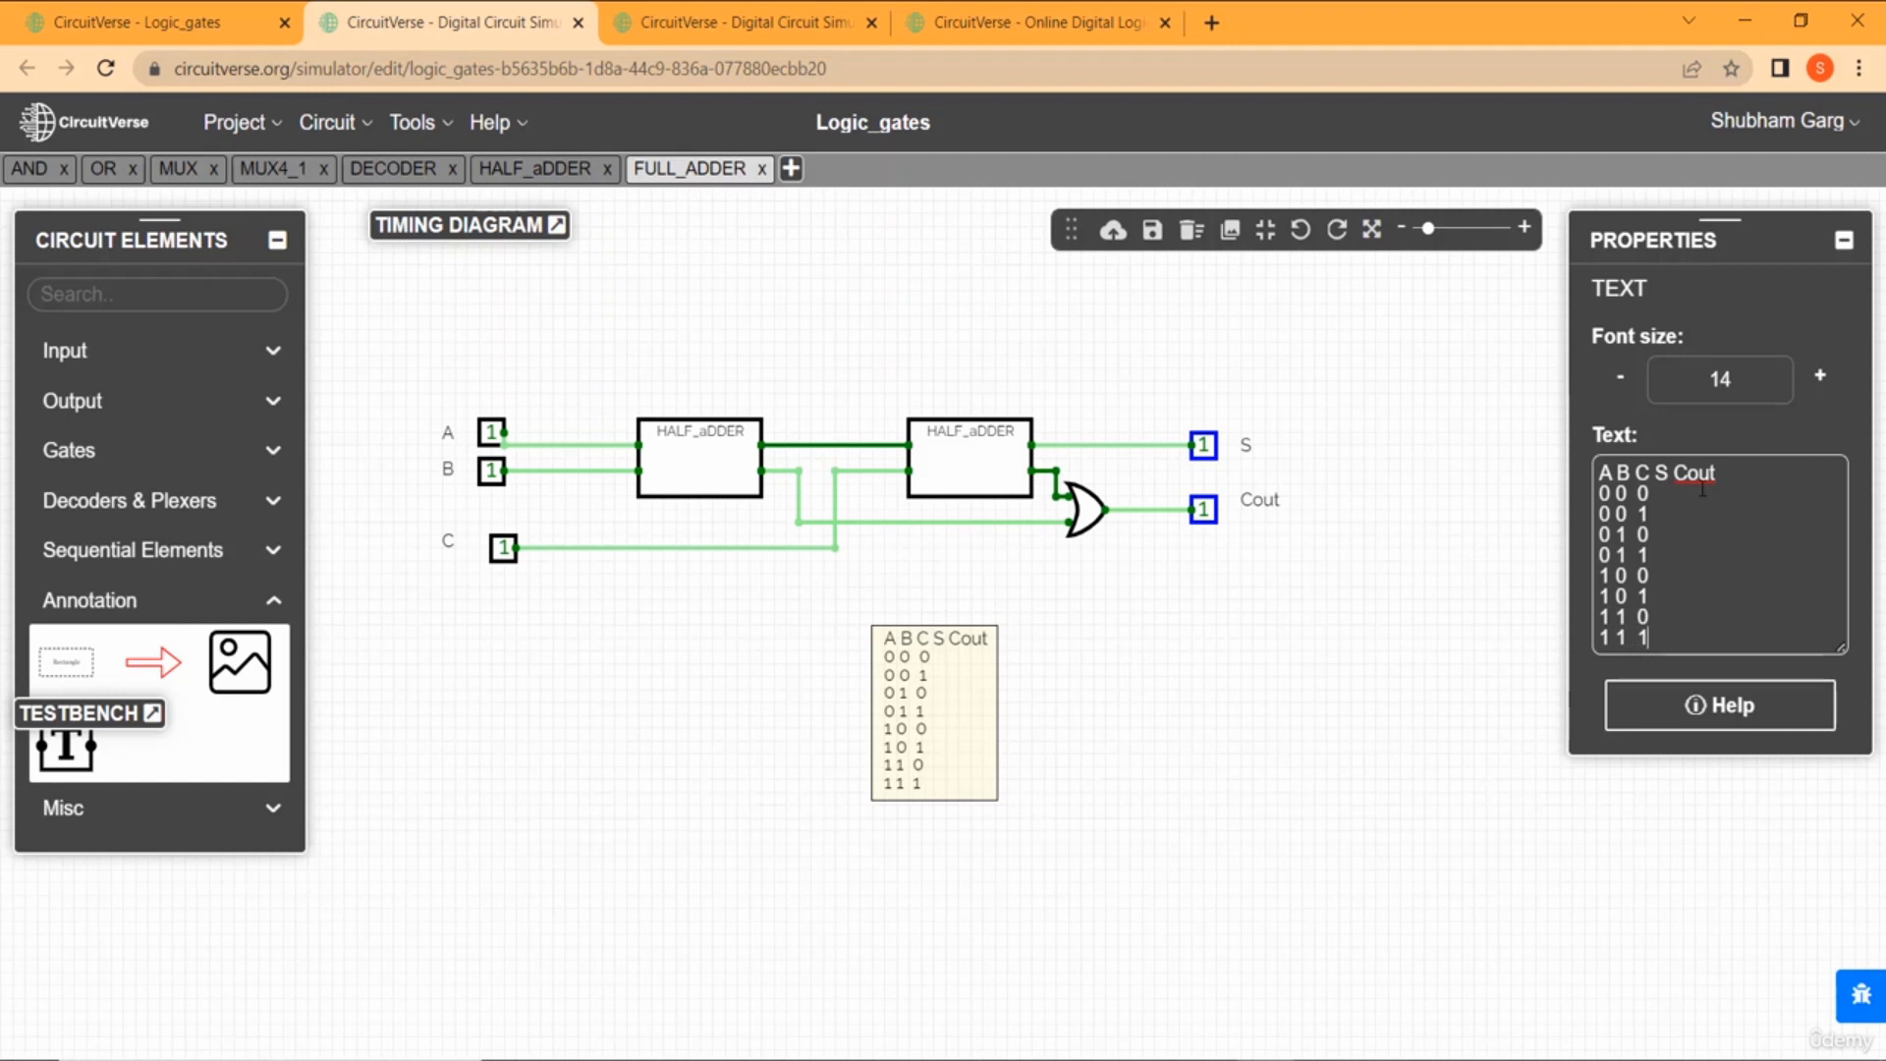
Enter the S and Cout values for the first three truth table rows: 0 0, 1 0 and 1 0.
{"action": "key", "text": "Up"}
{"action": "key", "text": "Up"}
{"action": "key", "text": "Up"}
{"action": "key", "text": "Up"}
{"action": "key", "text": "Up"}
{"action": "key", "text": "Up"}
{"action": "type", "text": "0"}
{"action": "type", "text": " 0 "}
{"action": "type", "text": "0"}
{"action": "key", "text": "Down"}
{"action": "type", "text": "1 0"}
{"action": "key", "text": "Down"}
{"action": "type", "text": "1  0"}
{"action": "key", "text": "Down"}
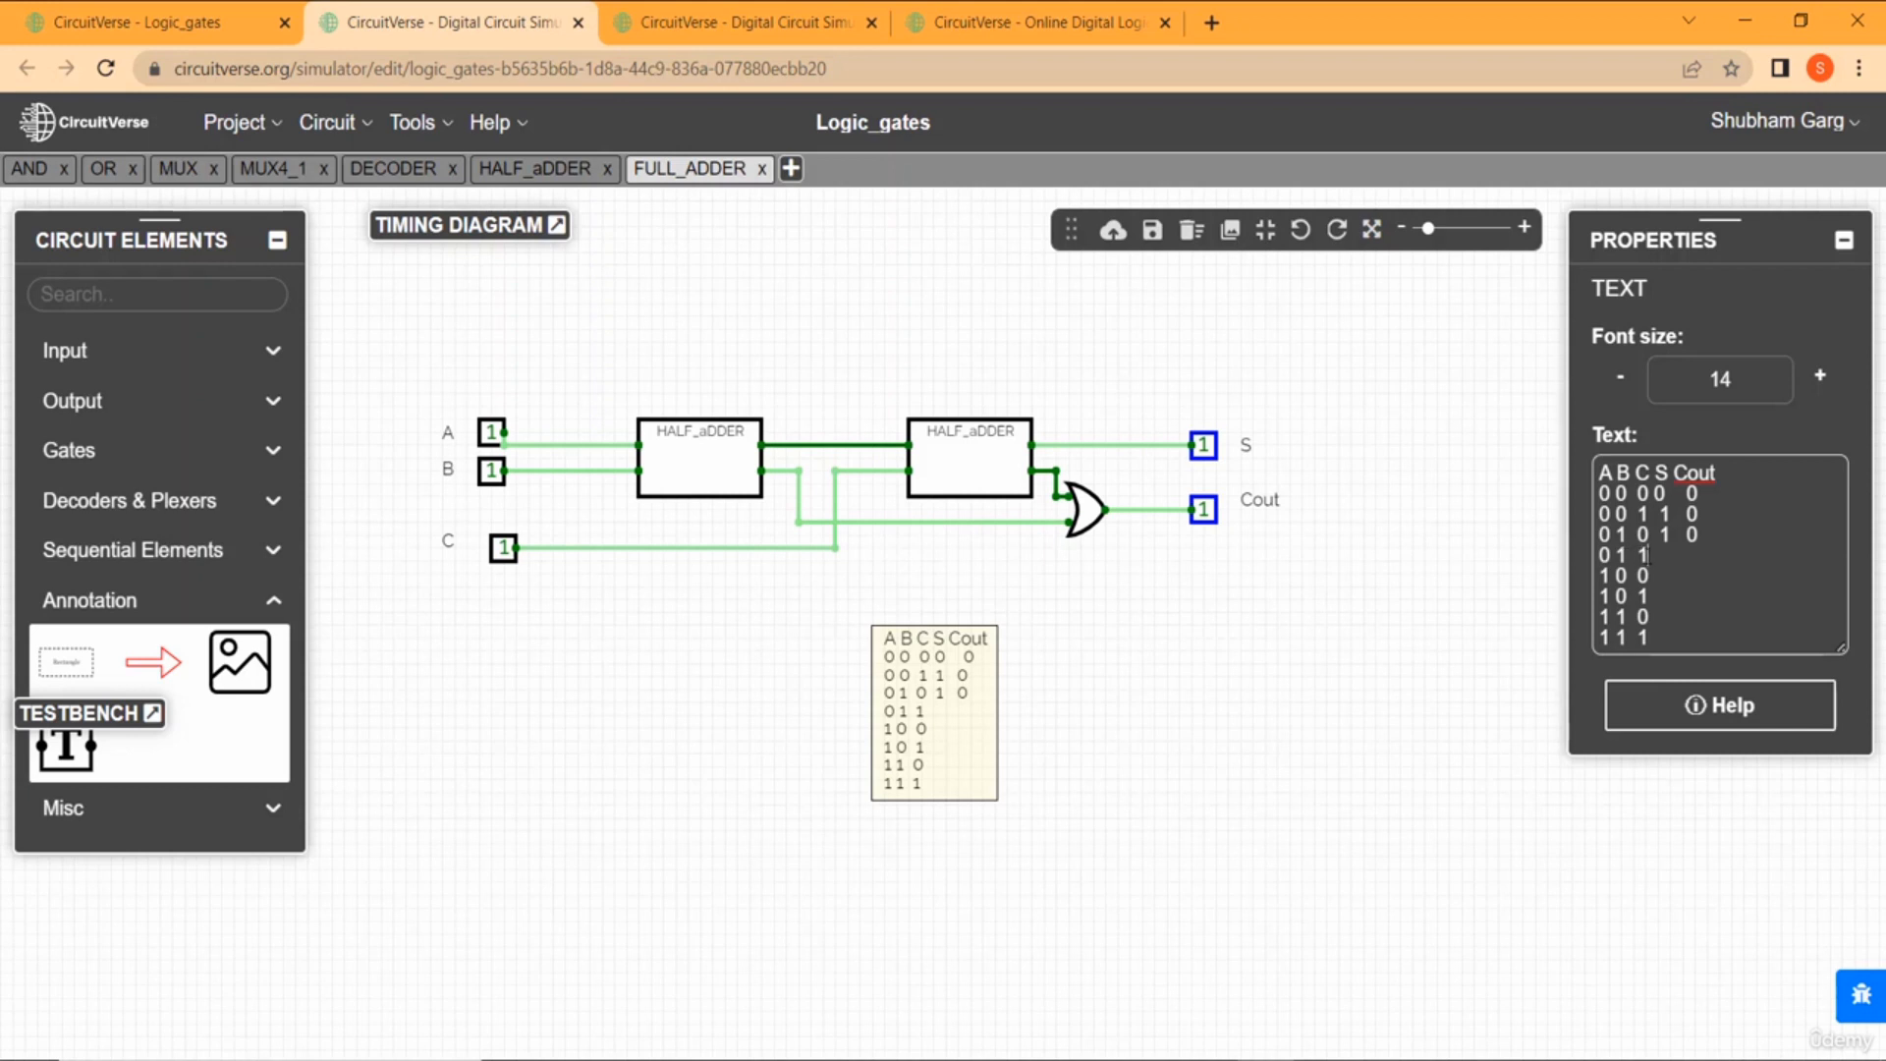
Enter S and Cout as 0 1 for truth table row 011 and as 1 0 for row 100.
{"action": "type", "text": "0 1"}
{"action": "key", "text": "Left"}
{"action": "key", "text": "Down"}
{"action": "type", "text": "0"}
{"action": "type", "text": " 1 "}
{"action": "type", "text": "1"}
{"action": "type", "text": "  0"}
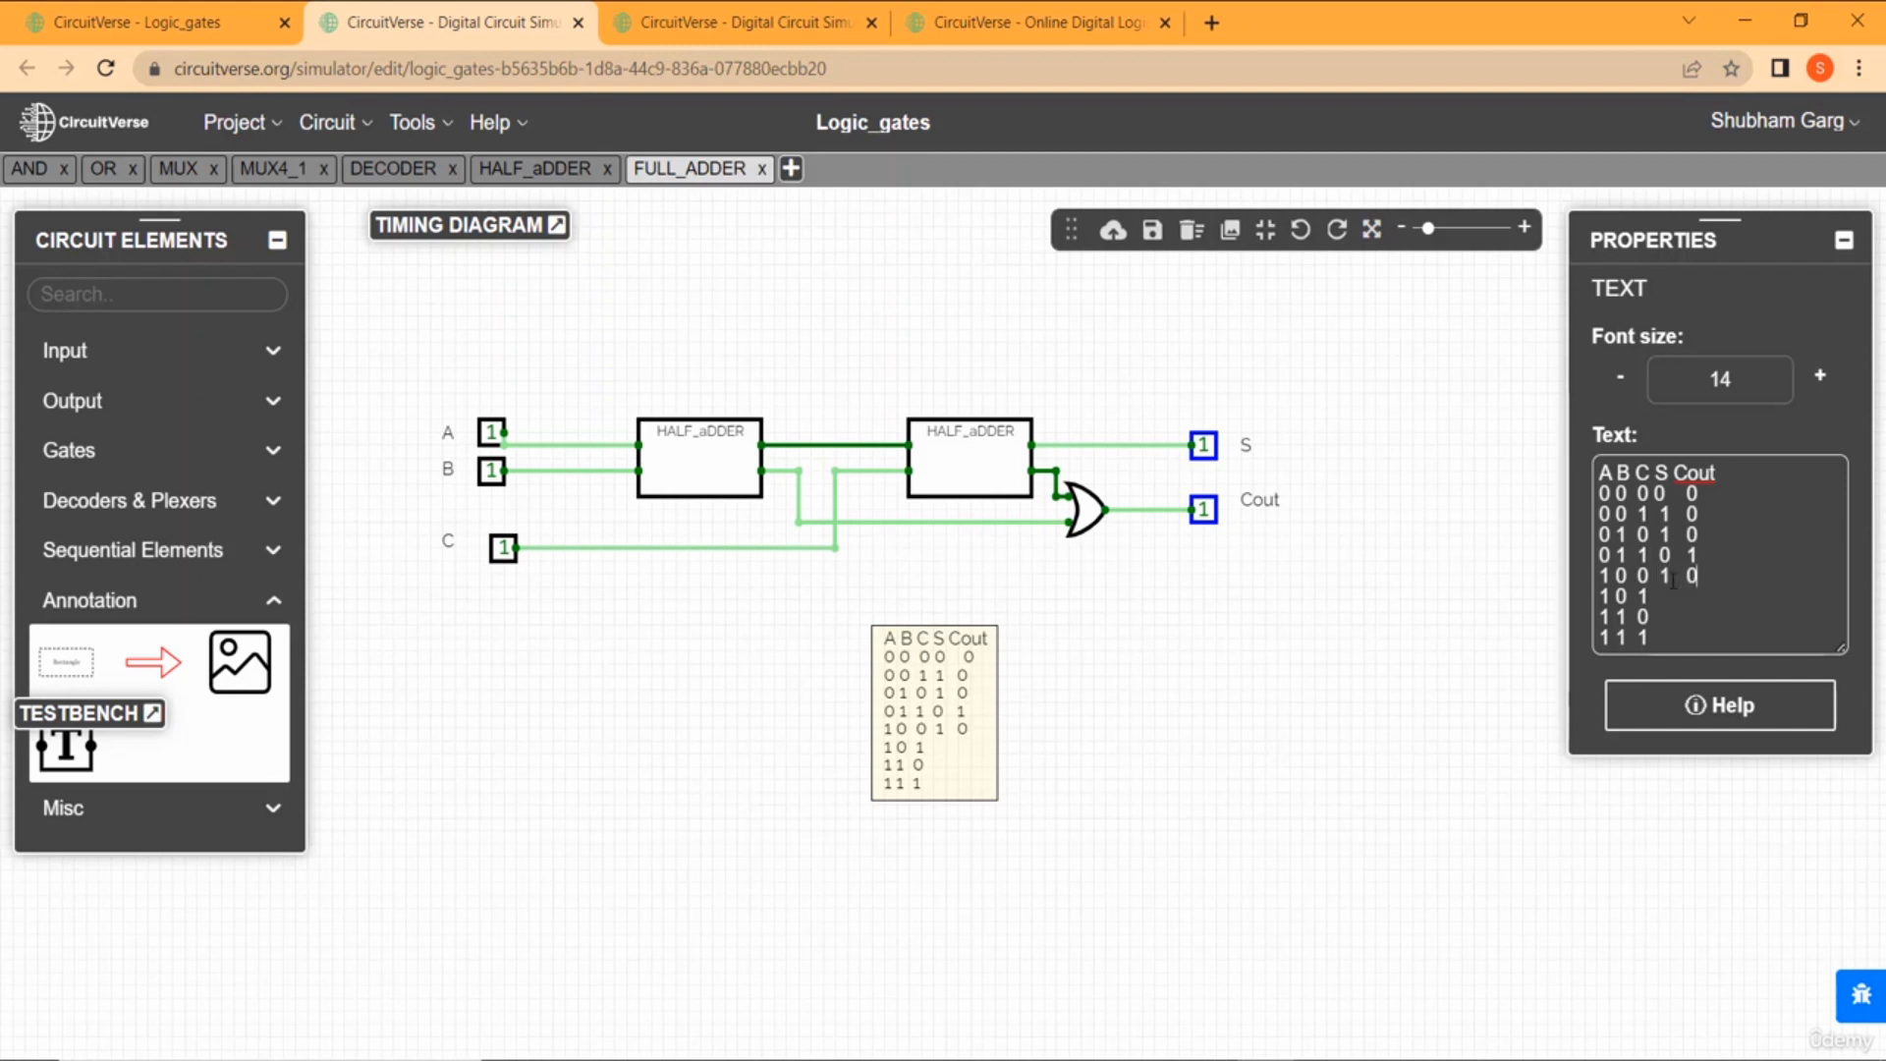
Complete the truth table with S and Cout values 0 1 for rows 101 and 110, and 1 1 for row 111.
{"action": "key", "text": "Down"}
{"action": "type", "text": "0  1"}
{"action": "key", "text": "Down"}
{"action": "type", "text": "0 "}
{"action": "type", "text": " 1"}
{"action": "key", "text": "Down"}
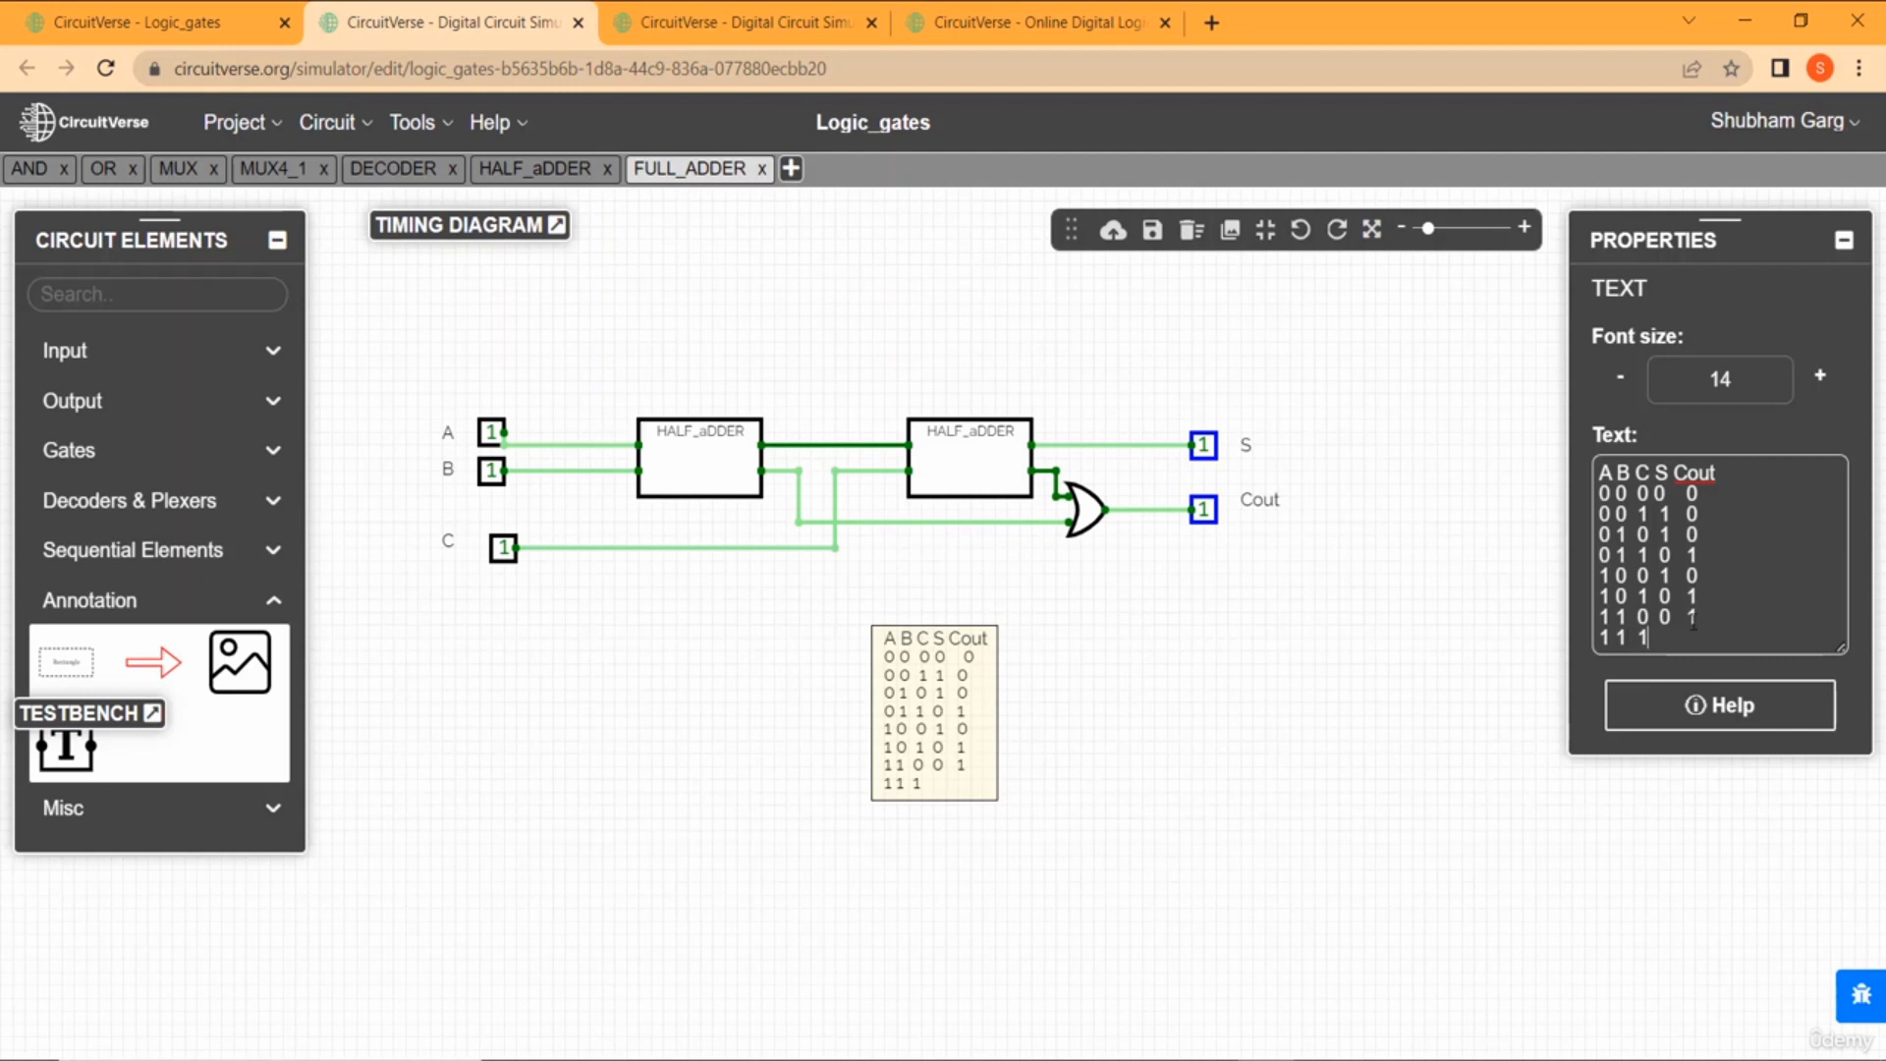
{"action": "type", "text": "1   1"}
{"action": "left_click", "coordinate": [1264, 668]}
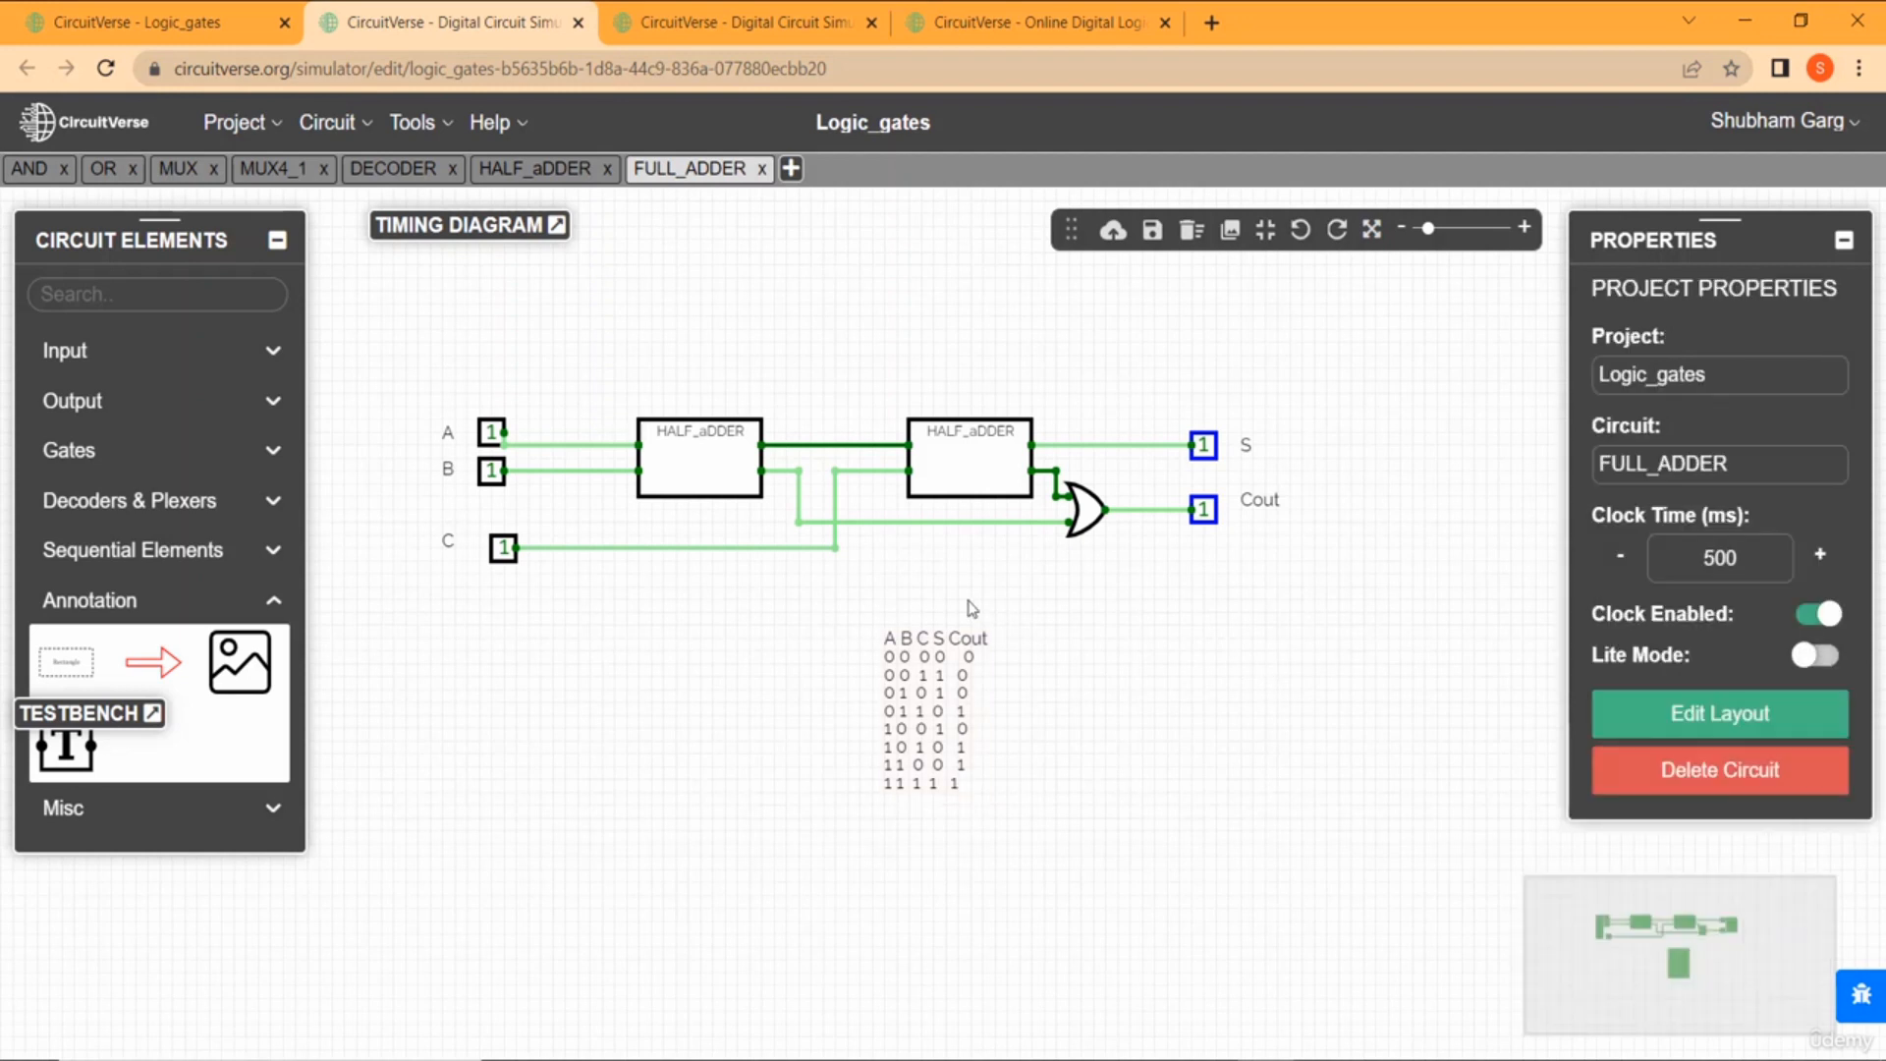
{"action": "left_click", "coordinate": [924, 712]}
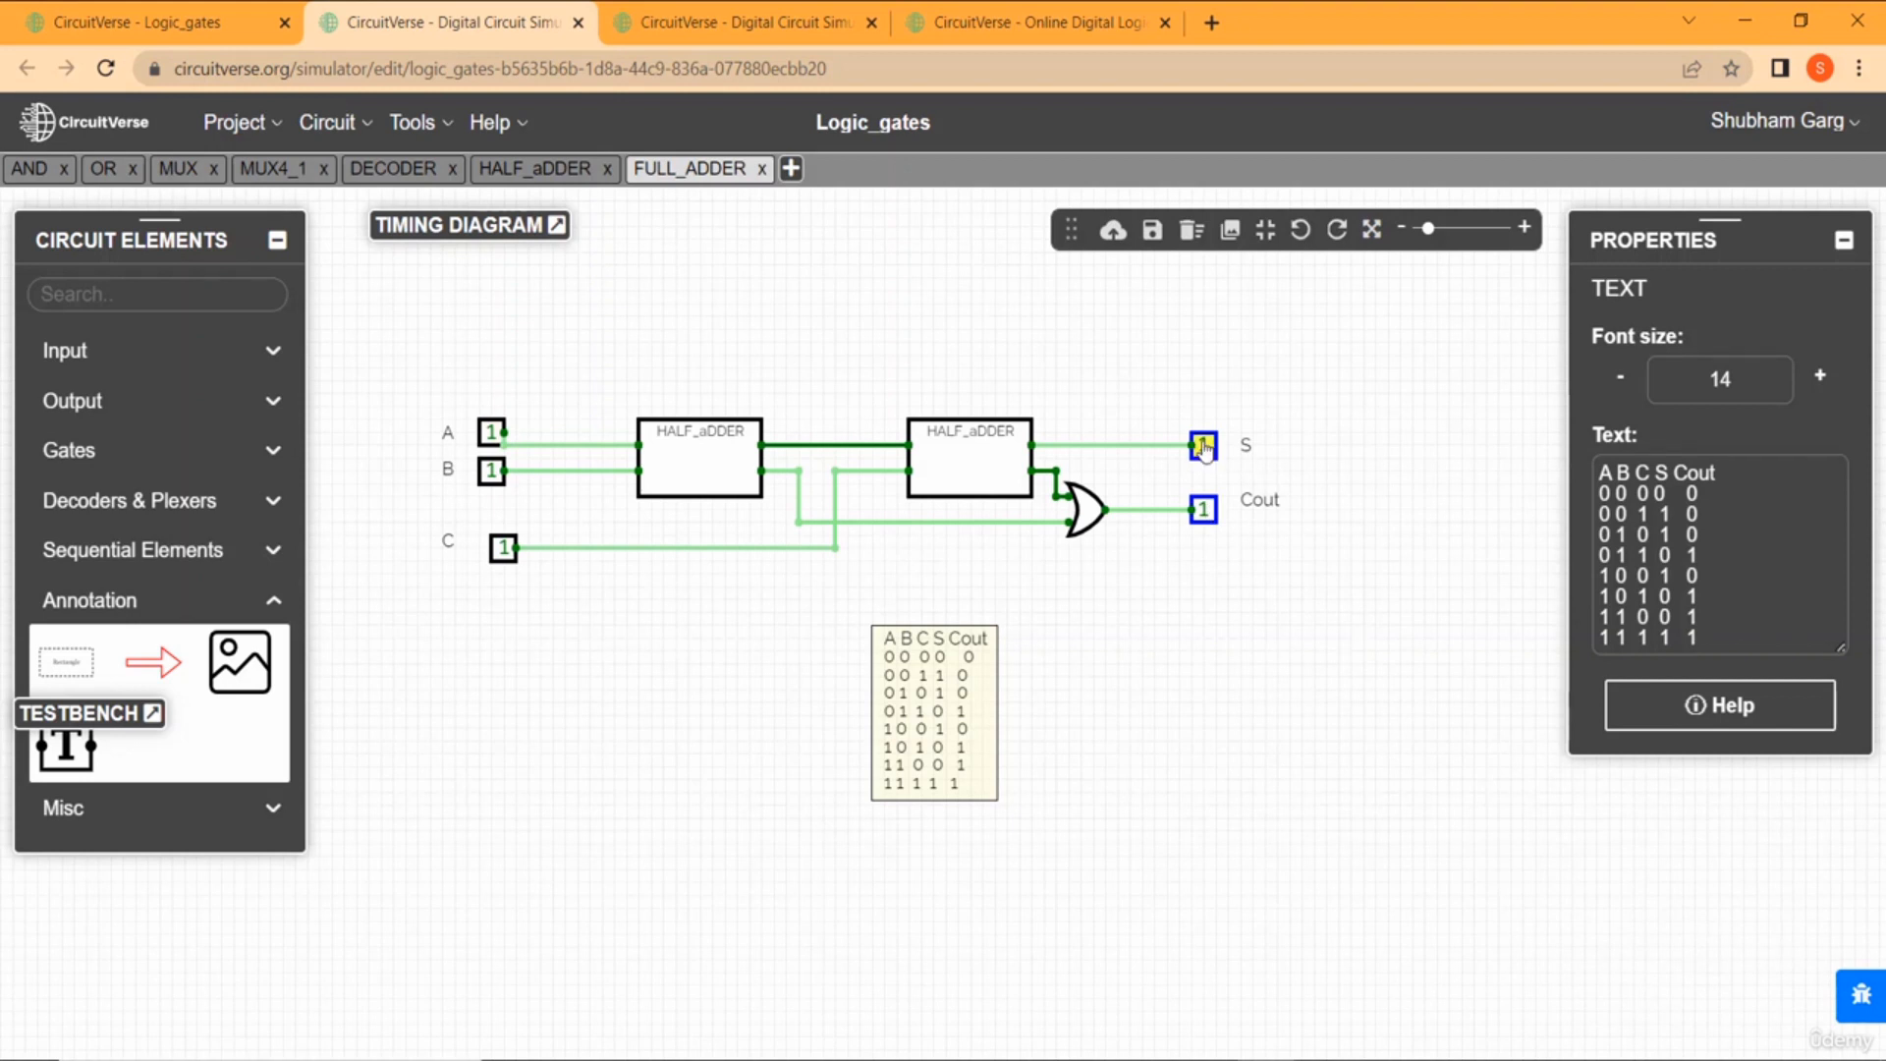
Test the full adder with inputs A, B and C all set to 0, and with only C set to 1.
{"action": "left_click", "coordinate": [491, 436]}
{"action": "left_click", "coordinate": [491, 470]}
{"action": "left_click", "coordinate": [503, 547]}
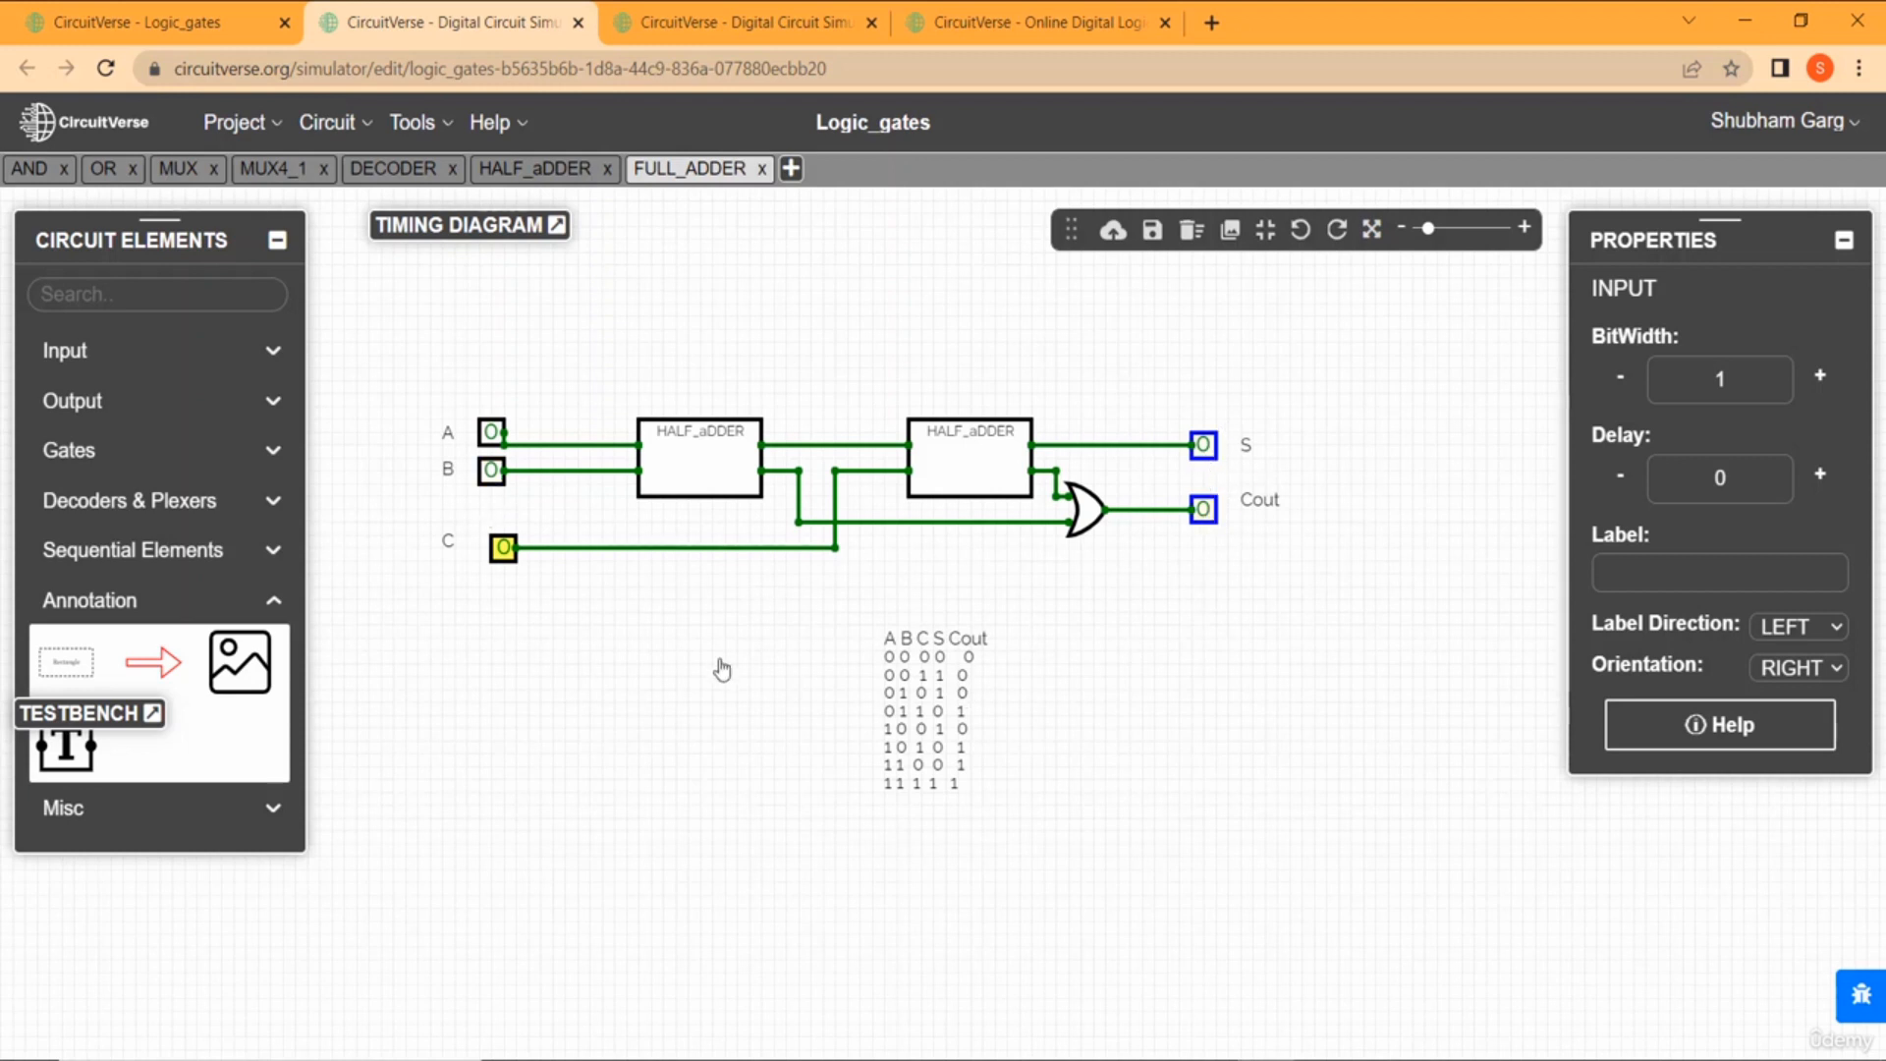
{"action": "left_click", "coordinate": [502, 550]}
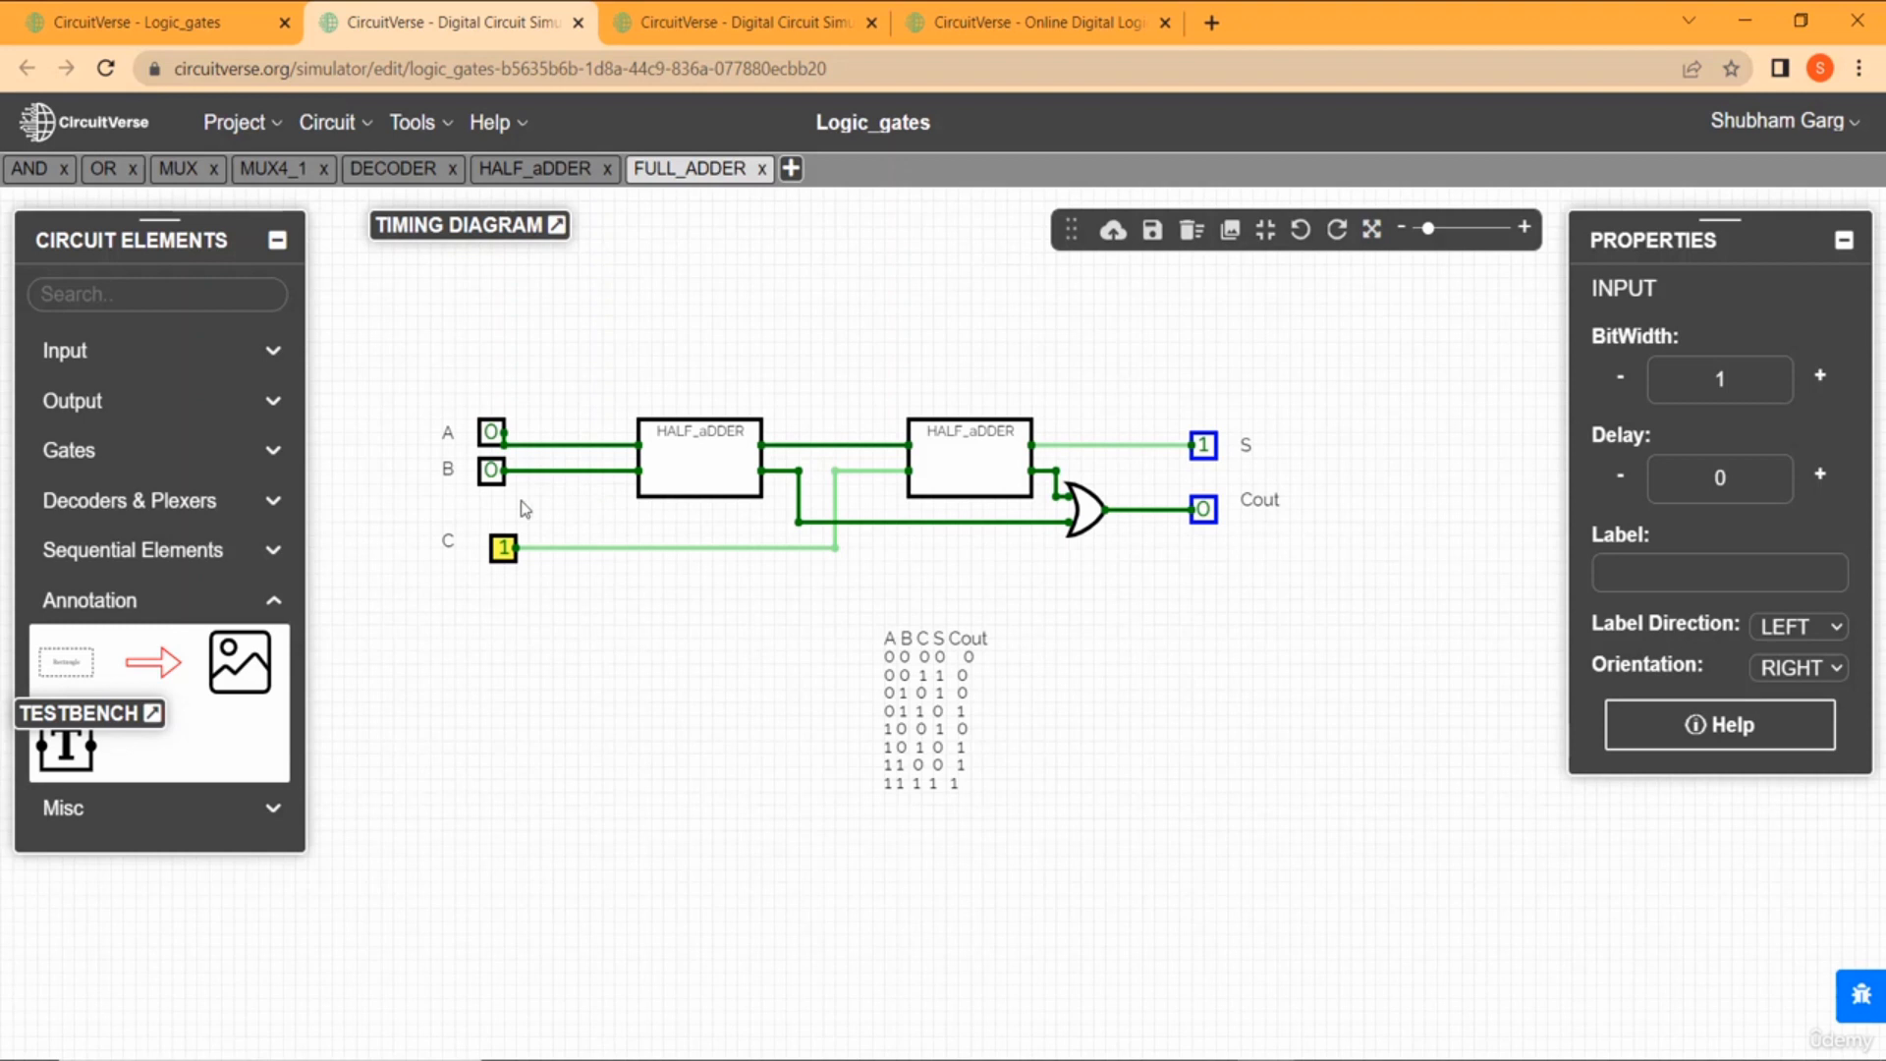
Test the full adder with A, B, C set to 0, 1, 0 and to 1, 1, 0.
{"action": "left_click", "coordinate": [491, 473]}
{"action": "left_click", "coordinate": [502, 552]}
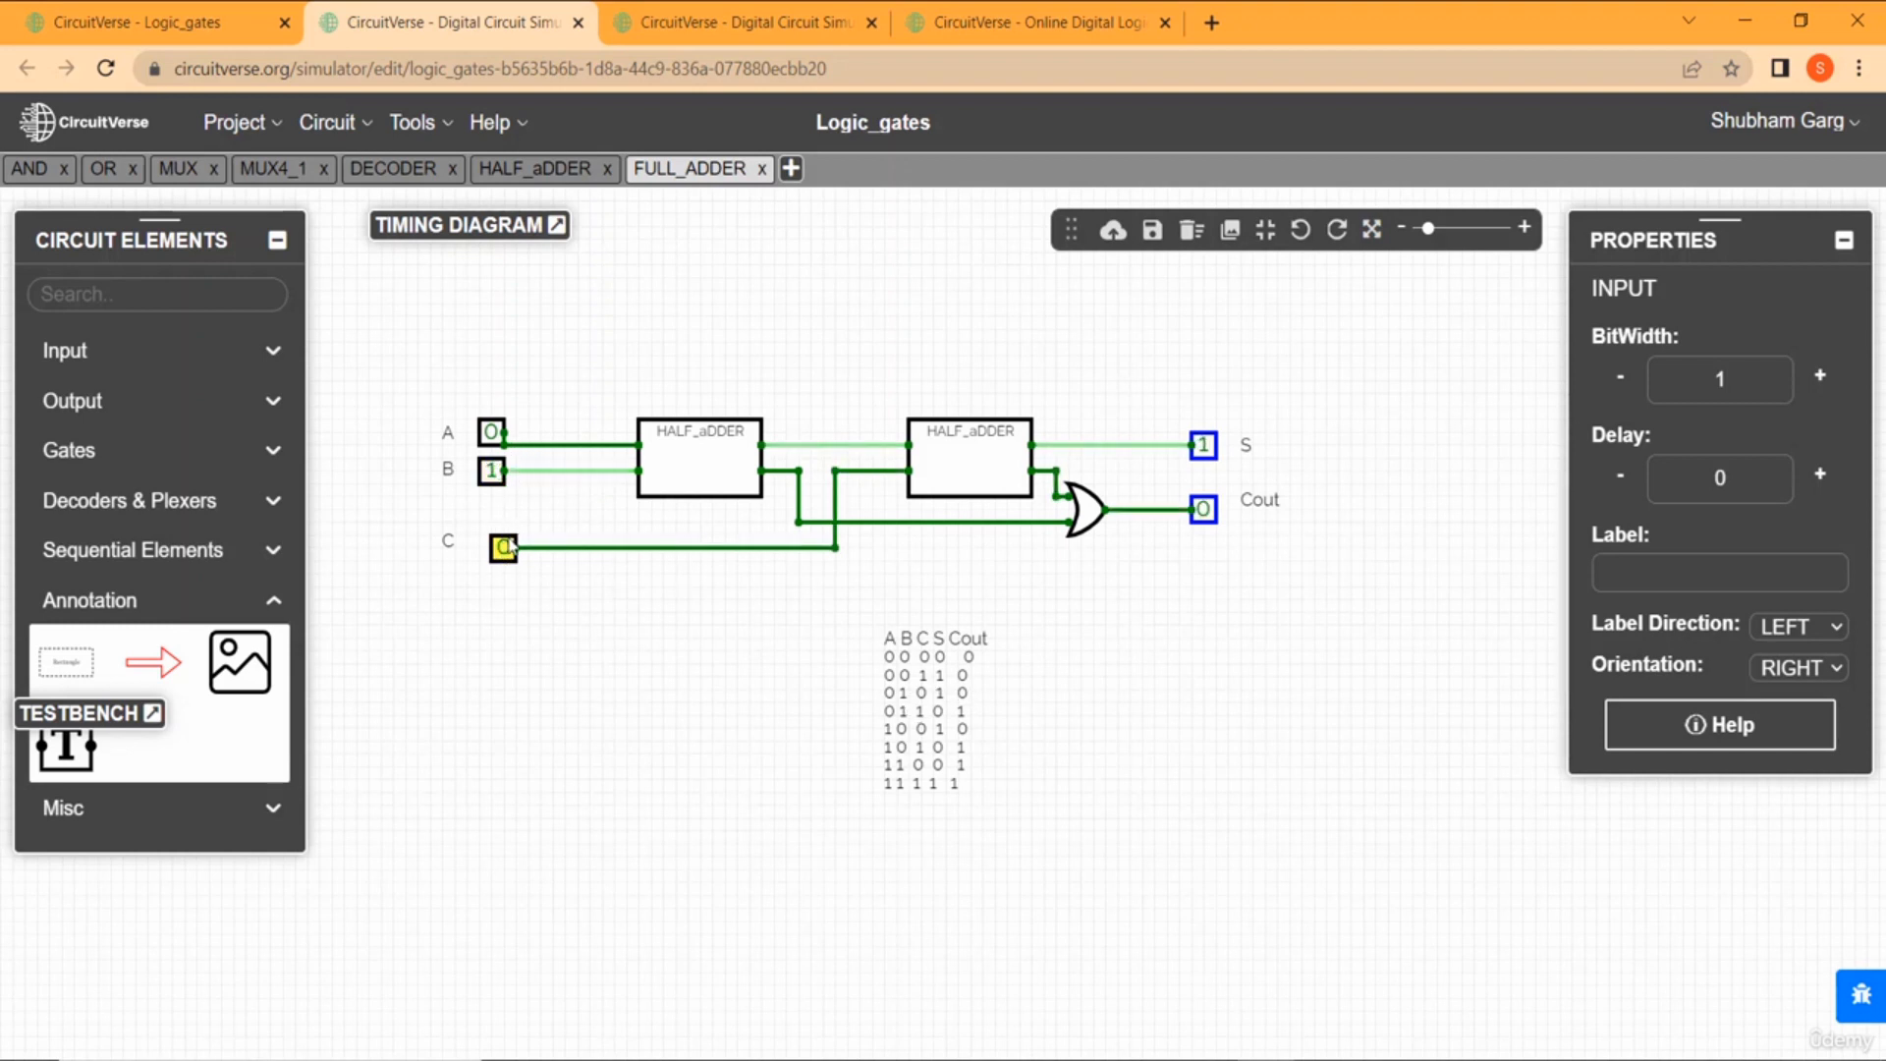
{"action": "left_click", "coordinate": [491, 432]}
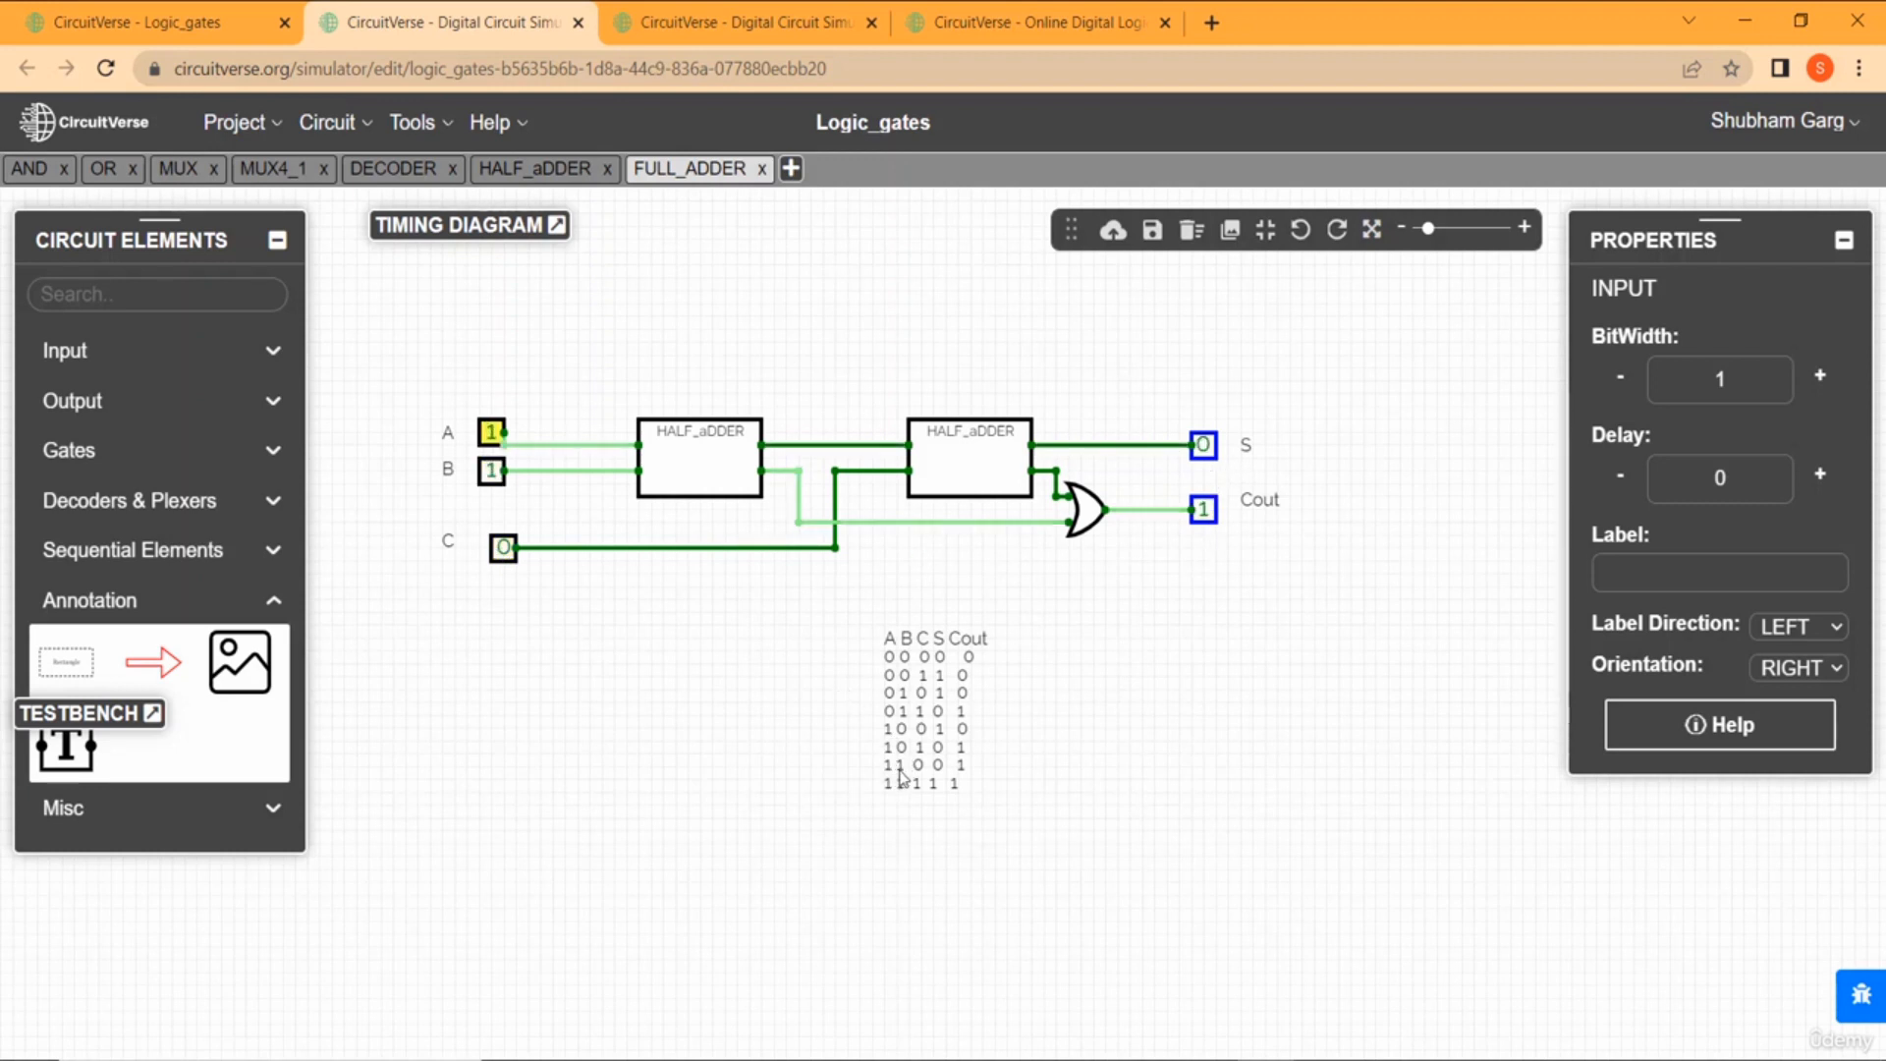
{"action": "left_click", "coordinate": [1042, 756]}
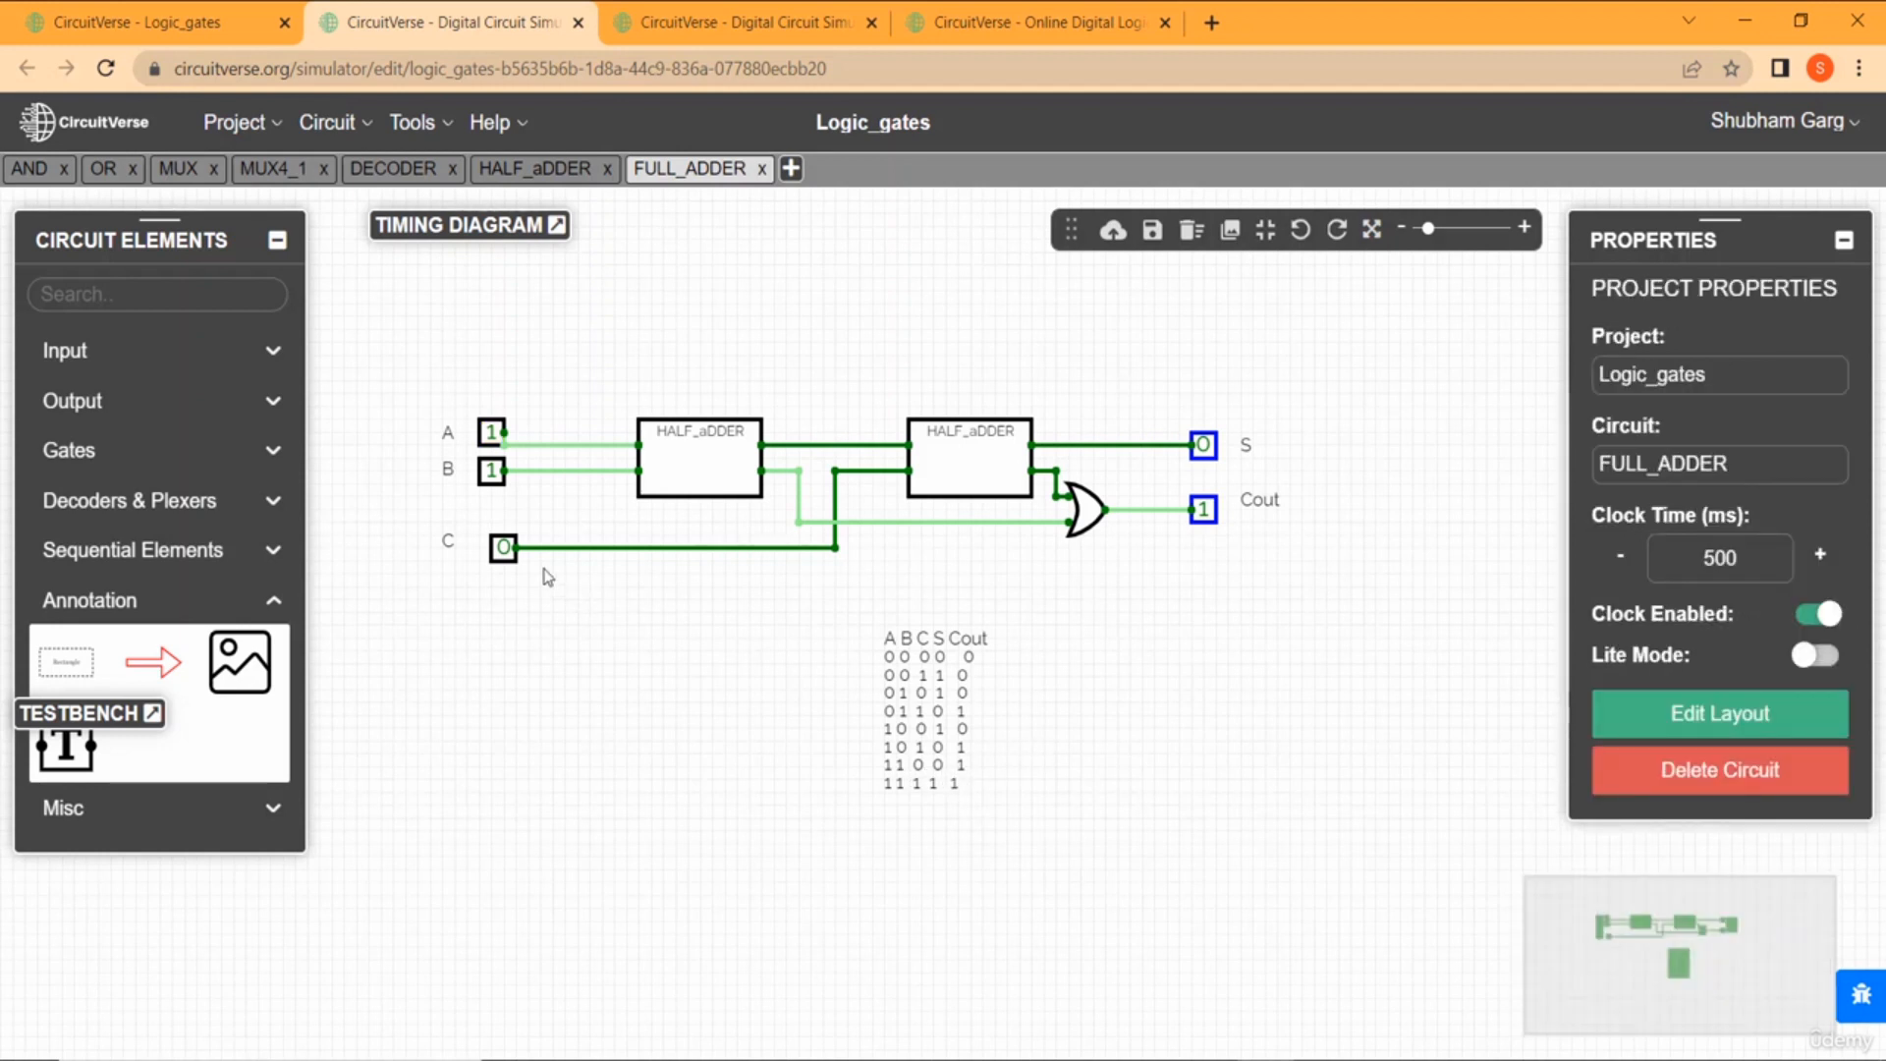
Test the full adder with A, B, C set to 1, 0, 1, to 0, 1, 1 and to 0, 1, 0.
{"action": "left_click", "coordinate": [504, 550]}
{"action": "left_click", "coordinate": [488, 478]}
{"action": "left_click", "coordinate": [491, 432]}
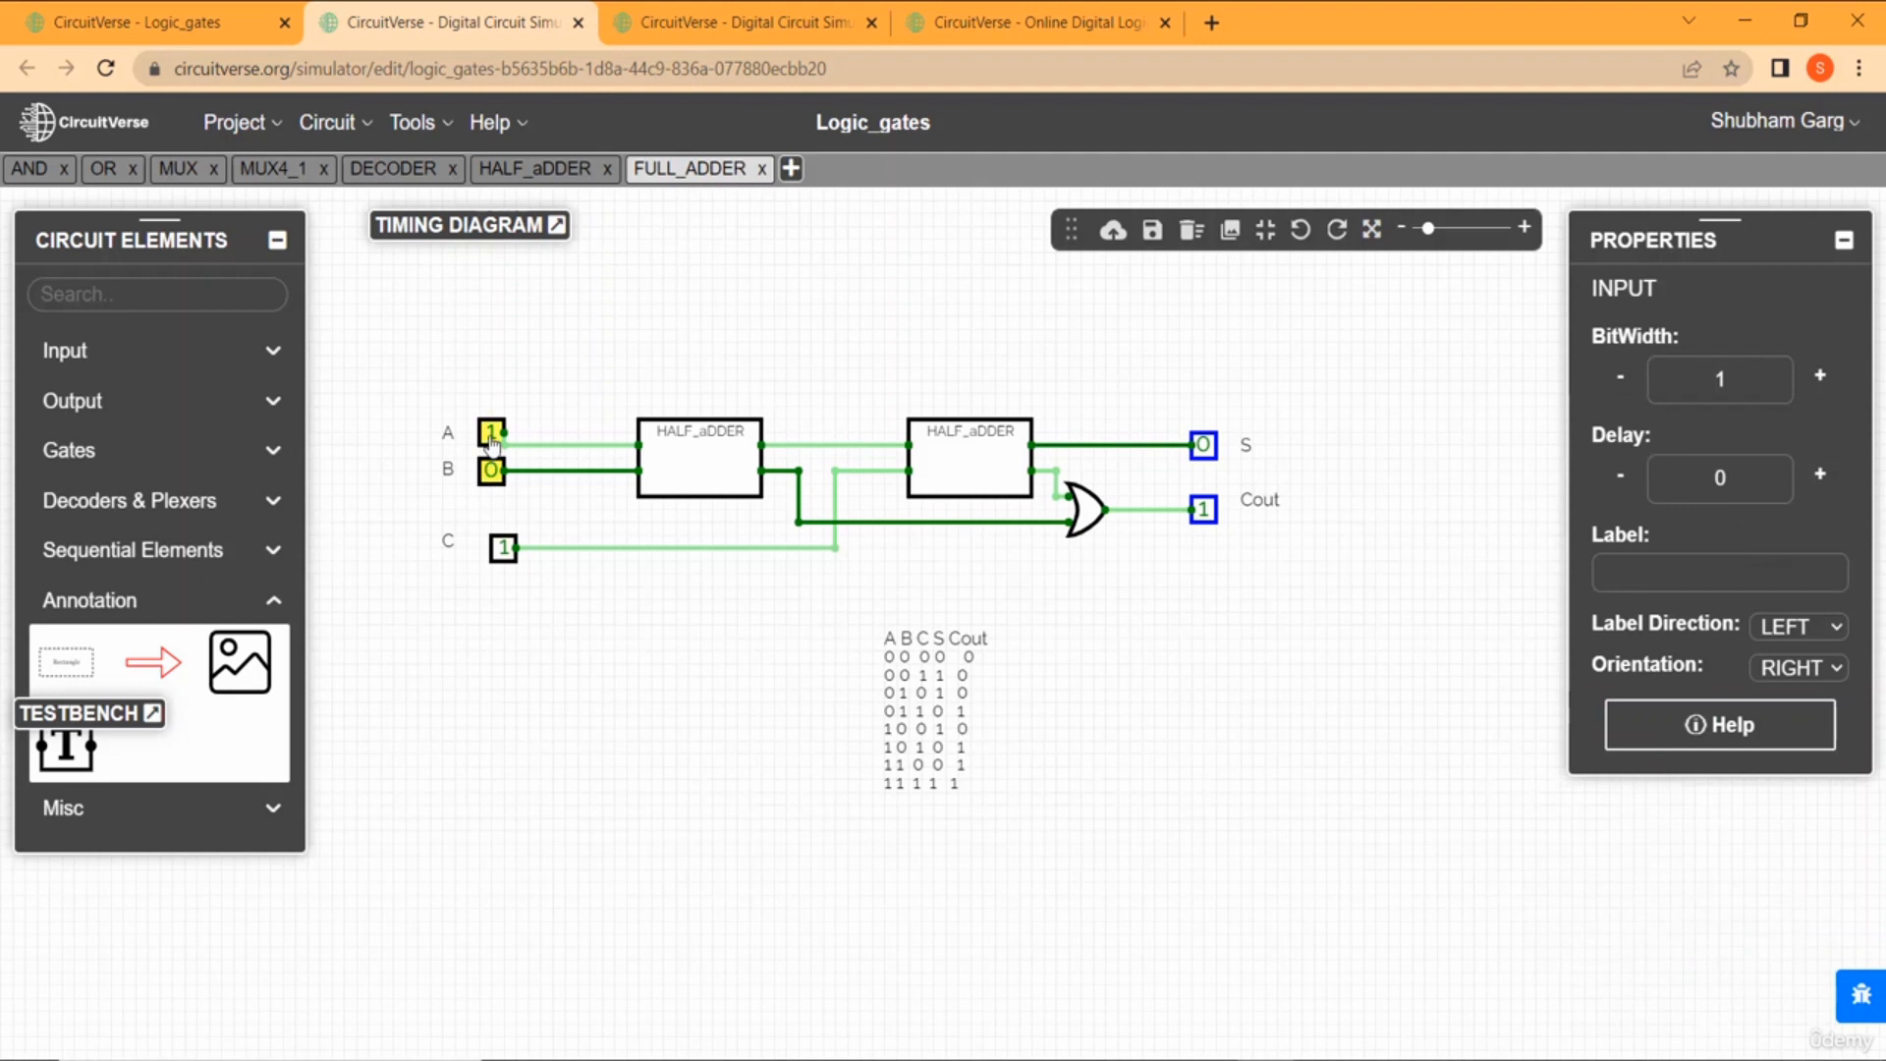
{"action": "left_click", "coordinate": [488, 469]}
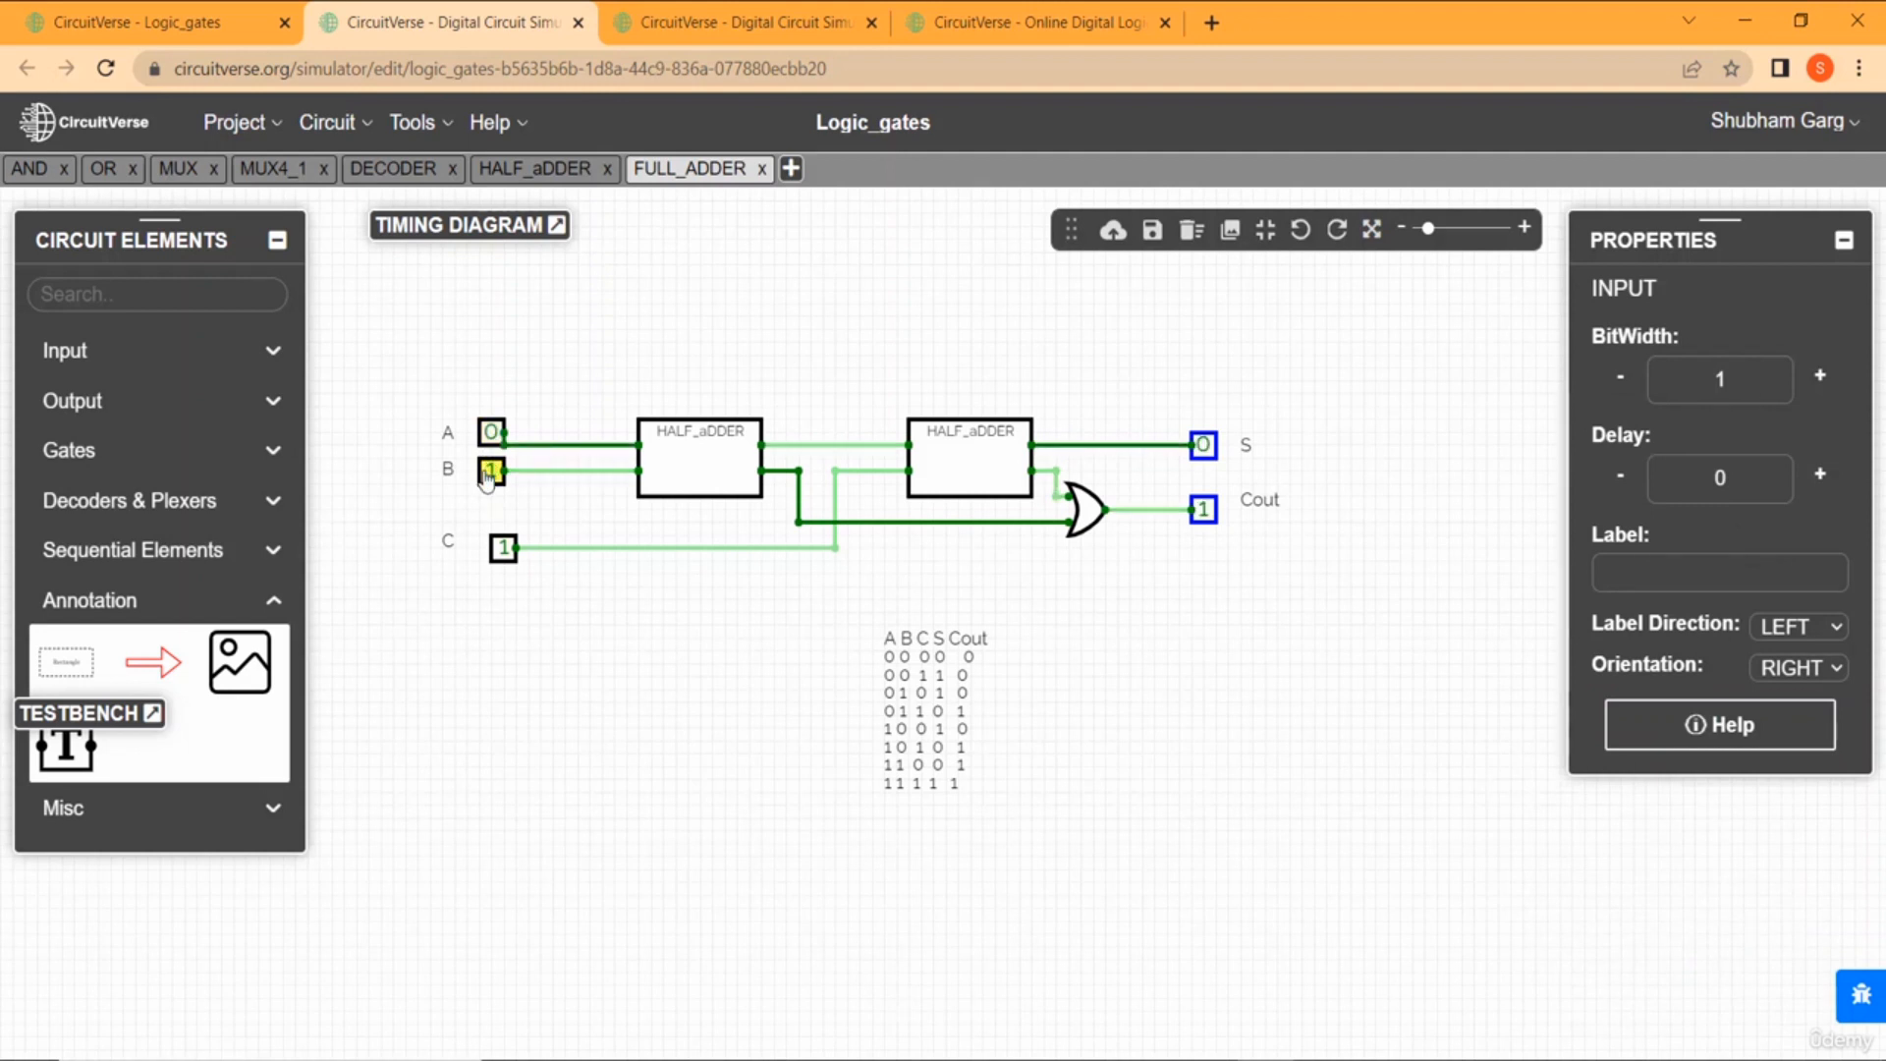
{"action": "left_click", "coordinate": [502, 548]}
{"action": "left_click", "coordinate": [520, 656]}
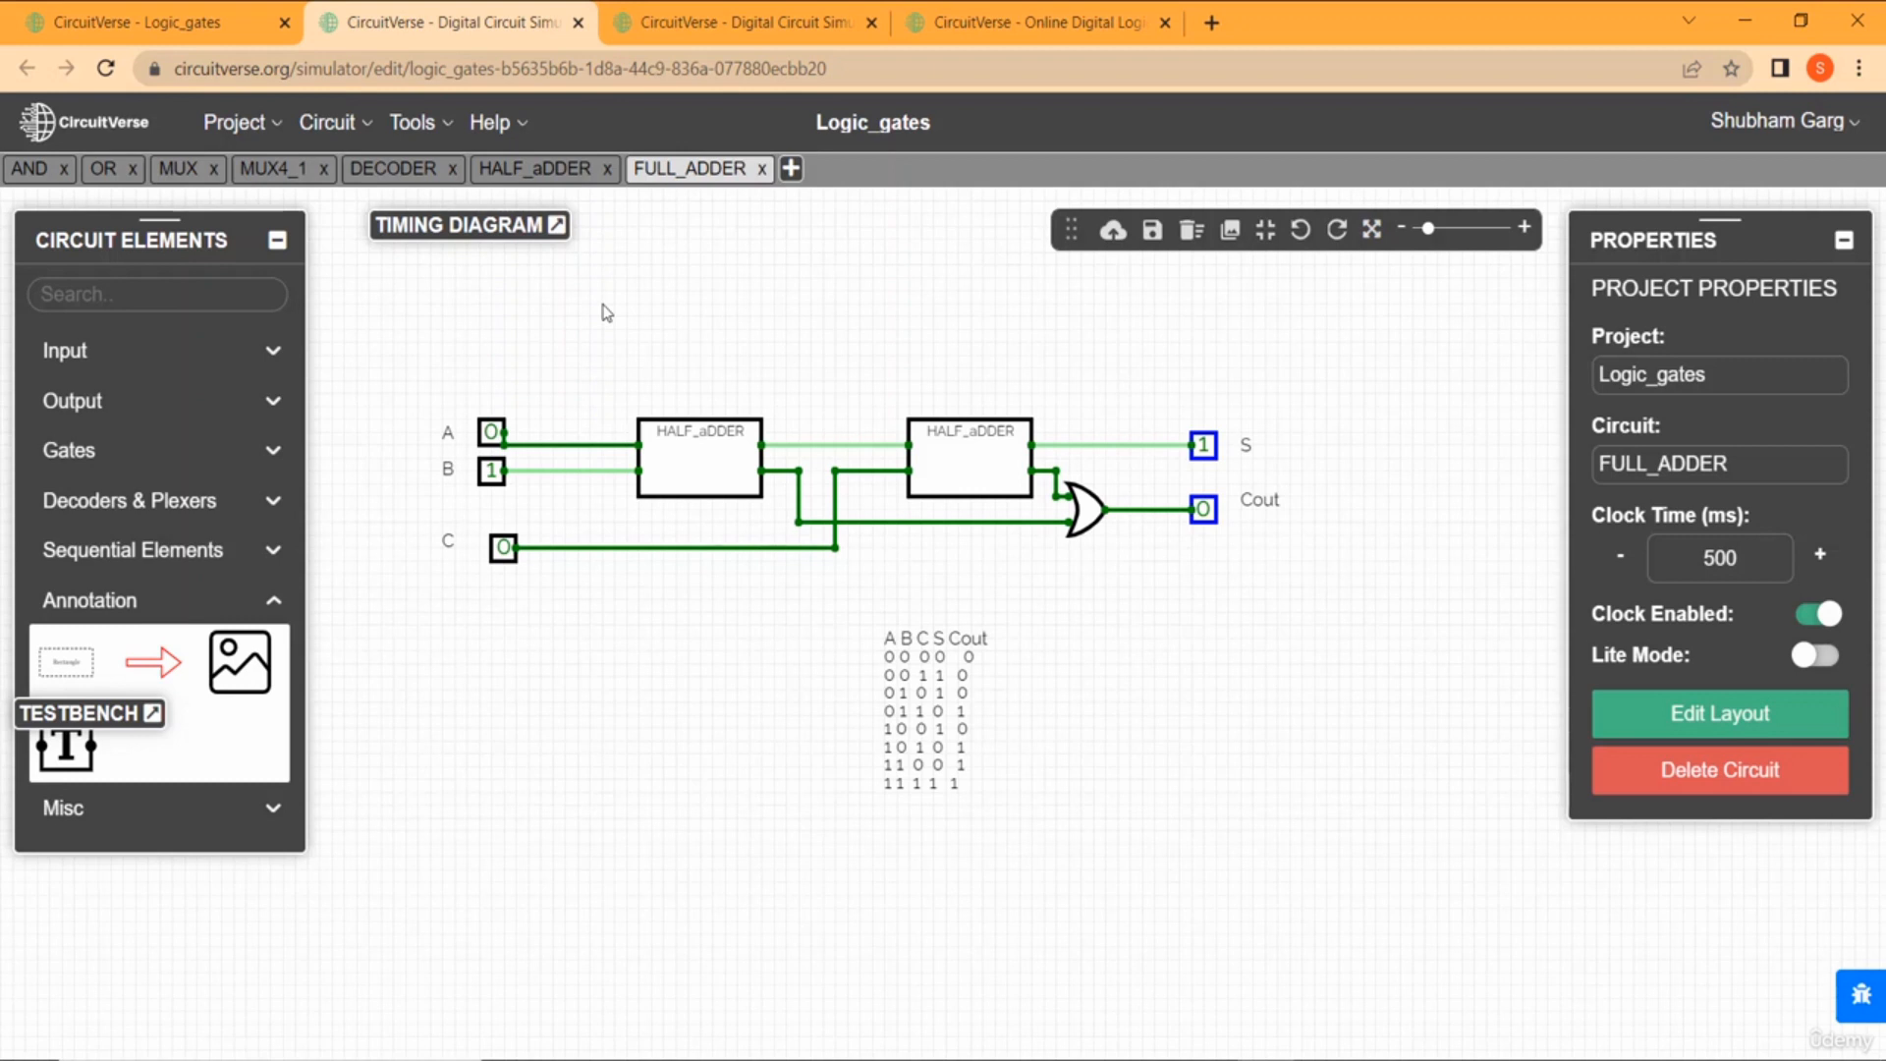
{"action": "left_click", "coordinate": [242, 602]}
{"action": "left_click", "coordinate": [274, 511]}
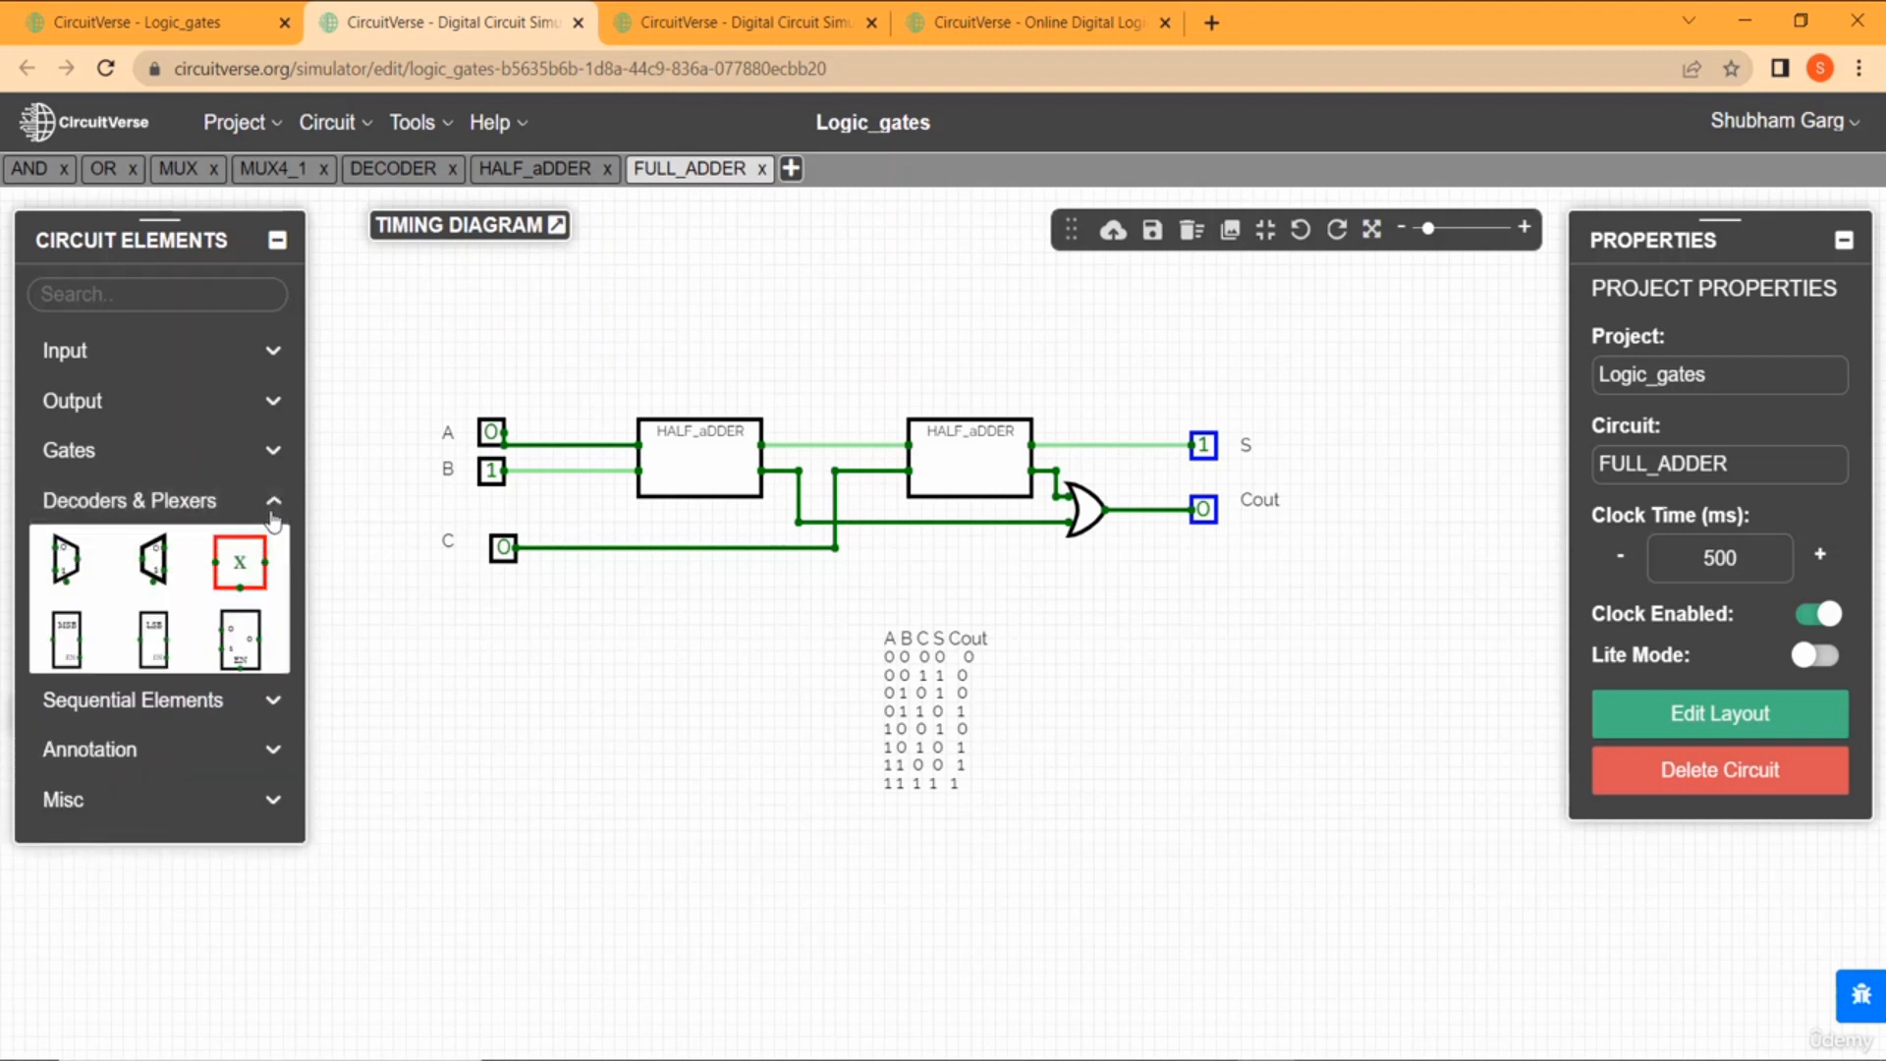
{"action": "left_click", "coordinate": [274, 511]}
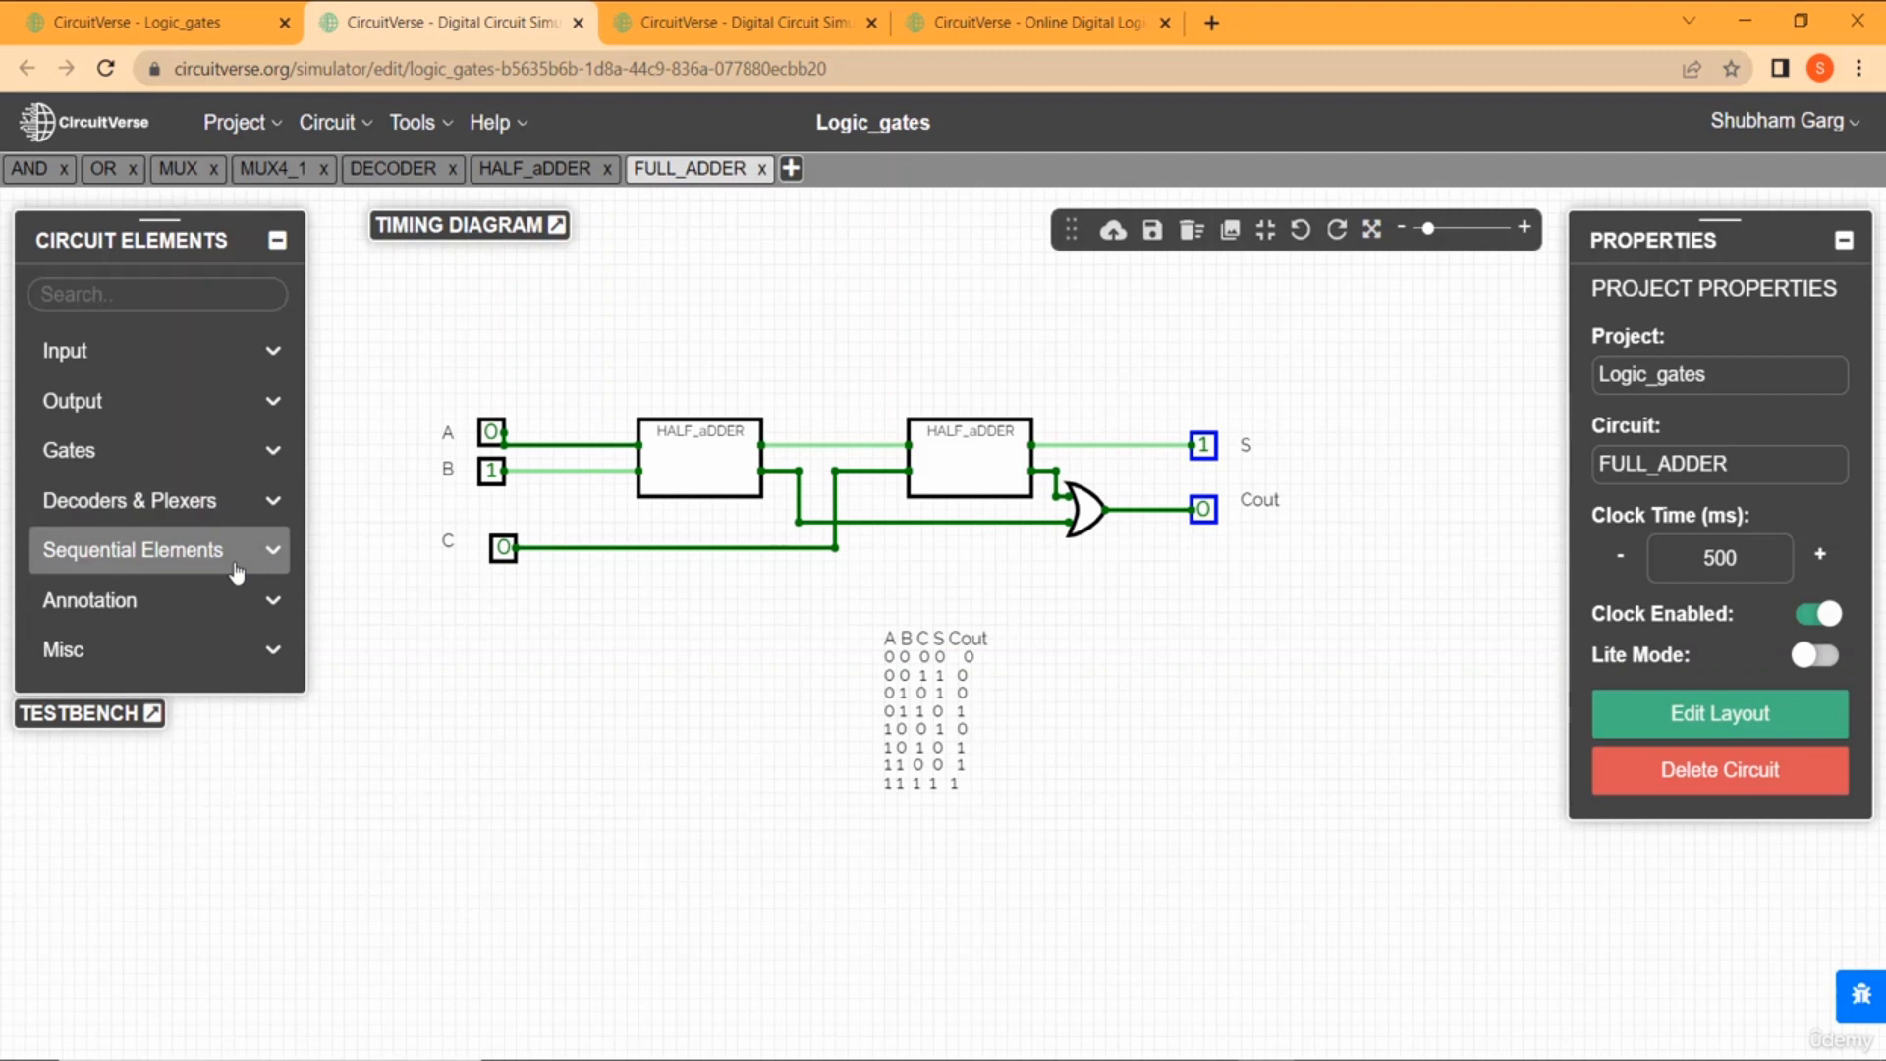
{"action": "left_click", "coordinate": [236, 571]}
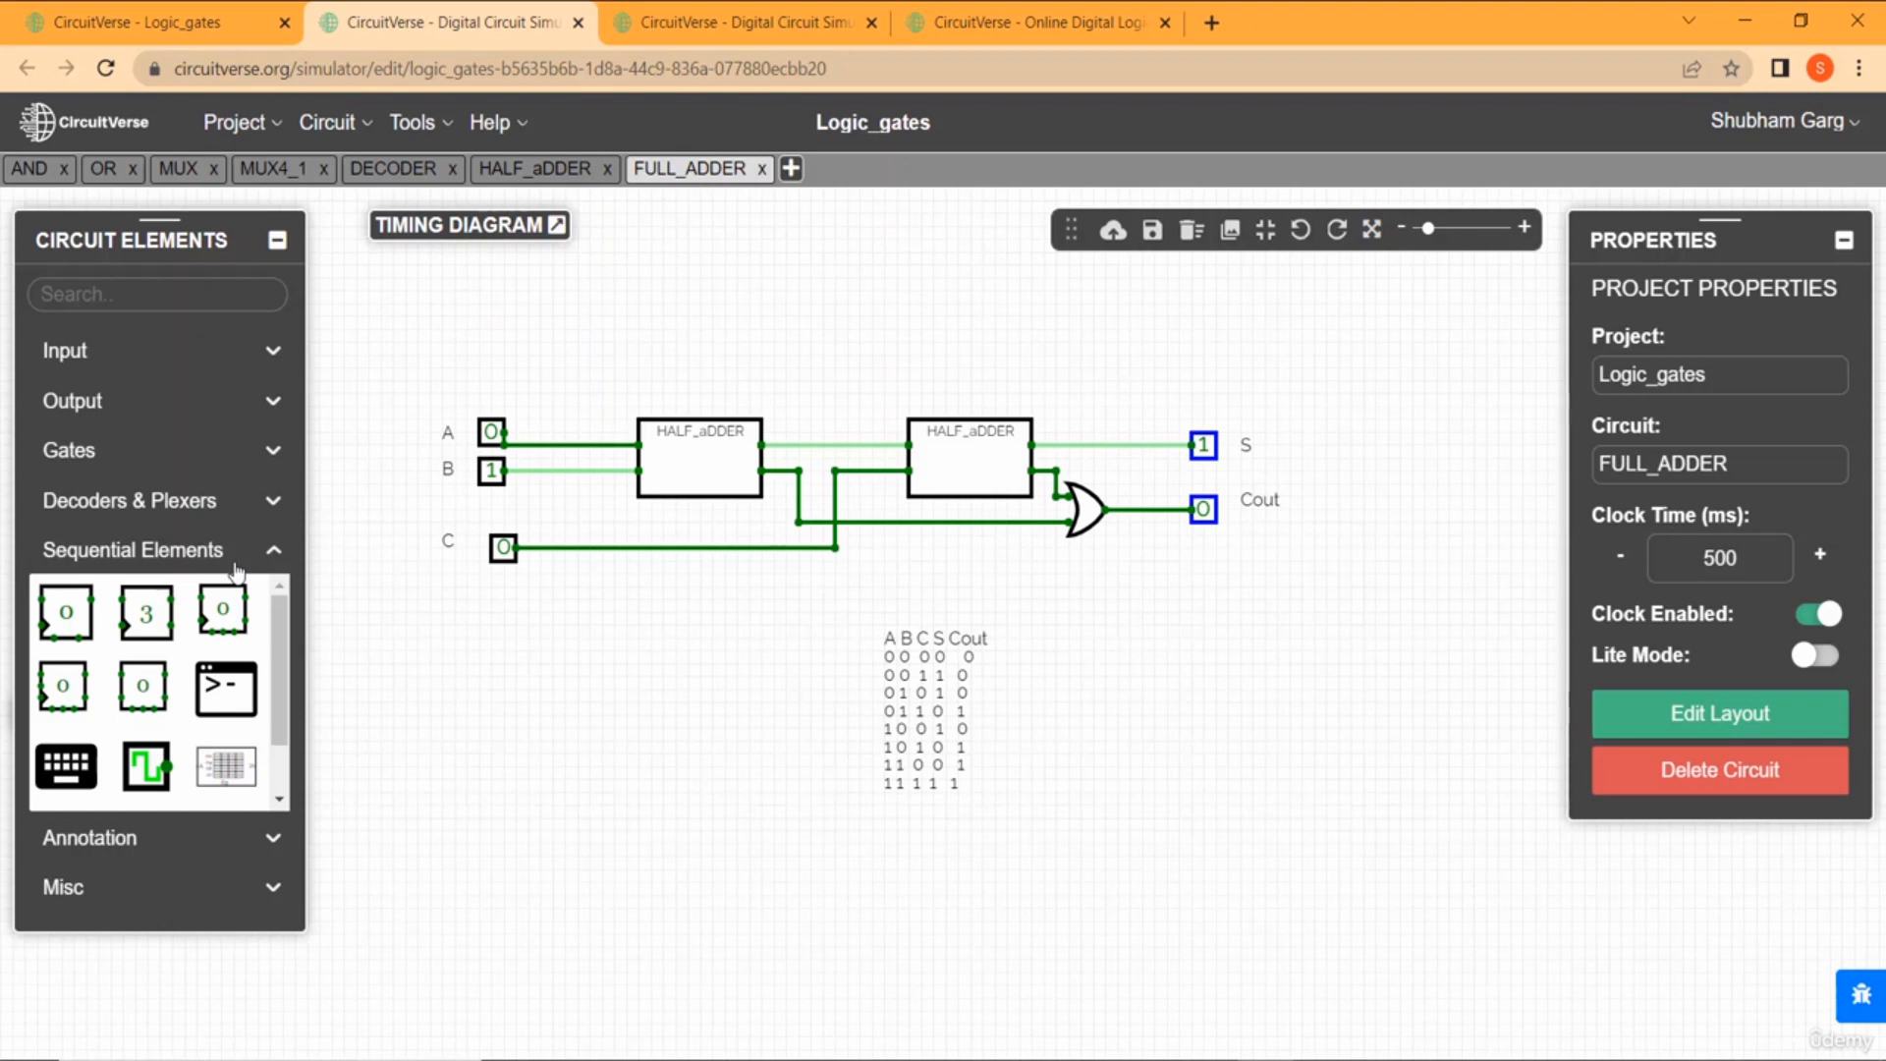
{"action": "mouse_move", "coordinate": [236, 571]}
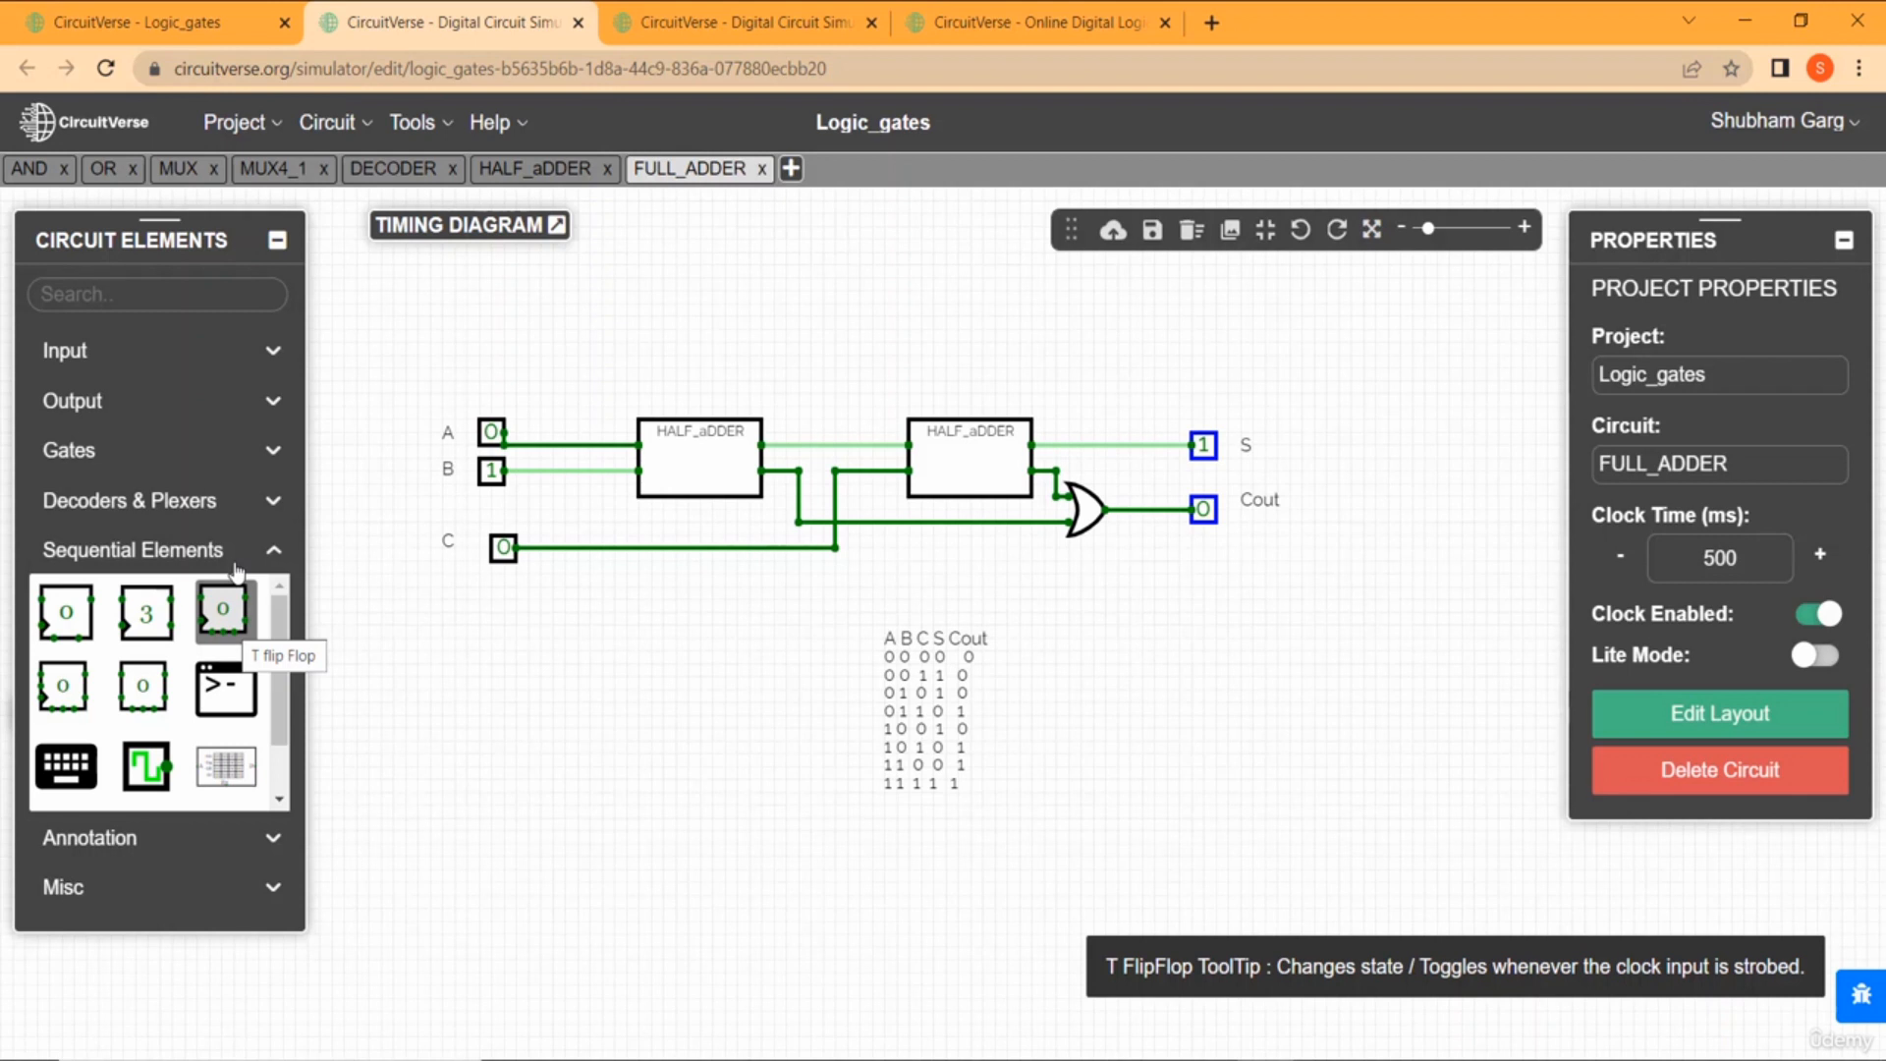
{"action": "left_click", "coordinate": [576, 758]}
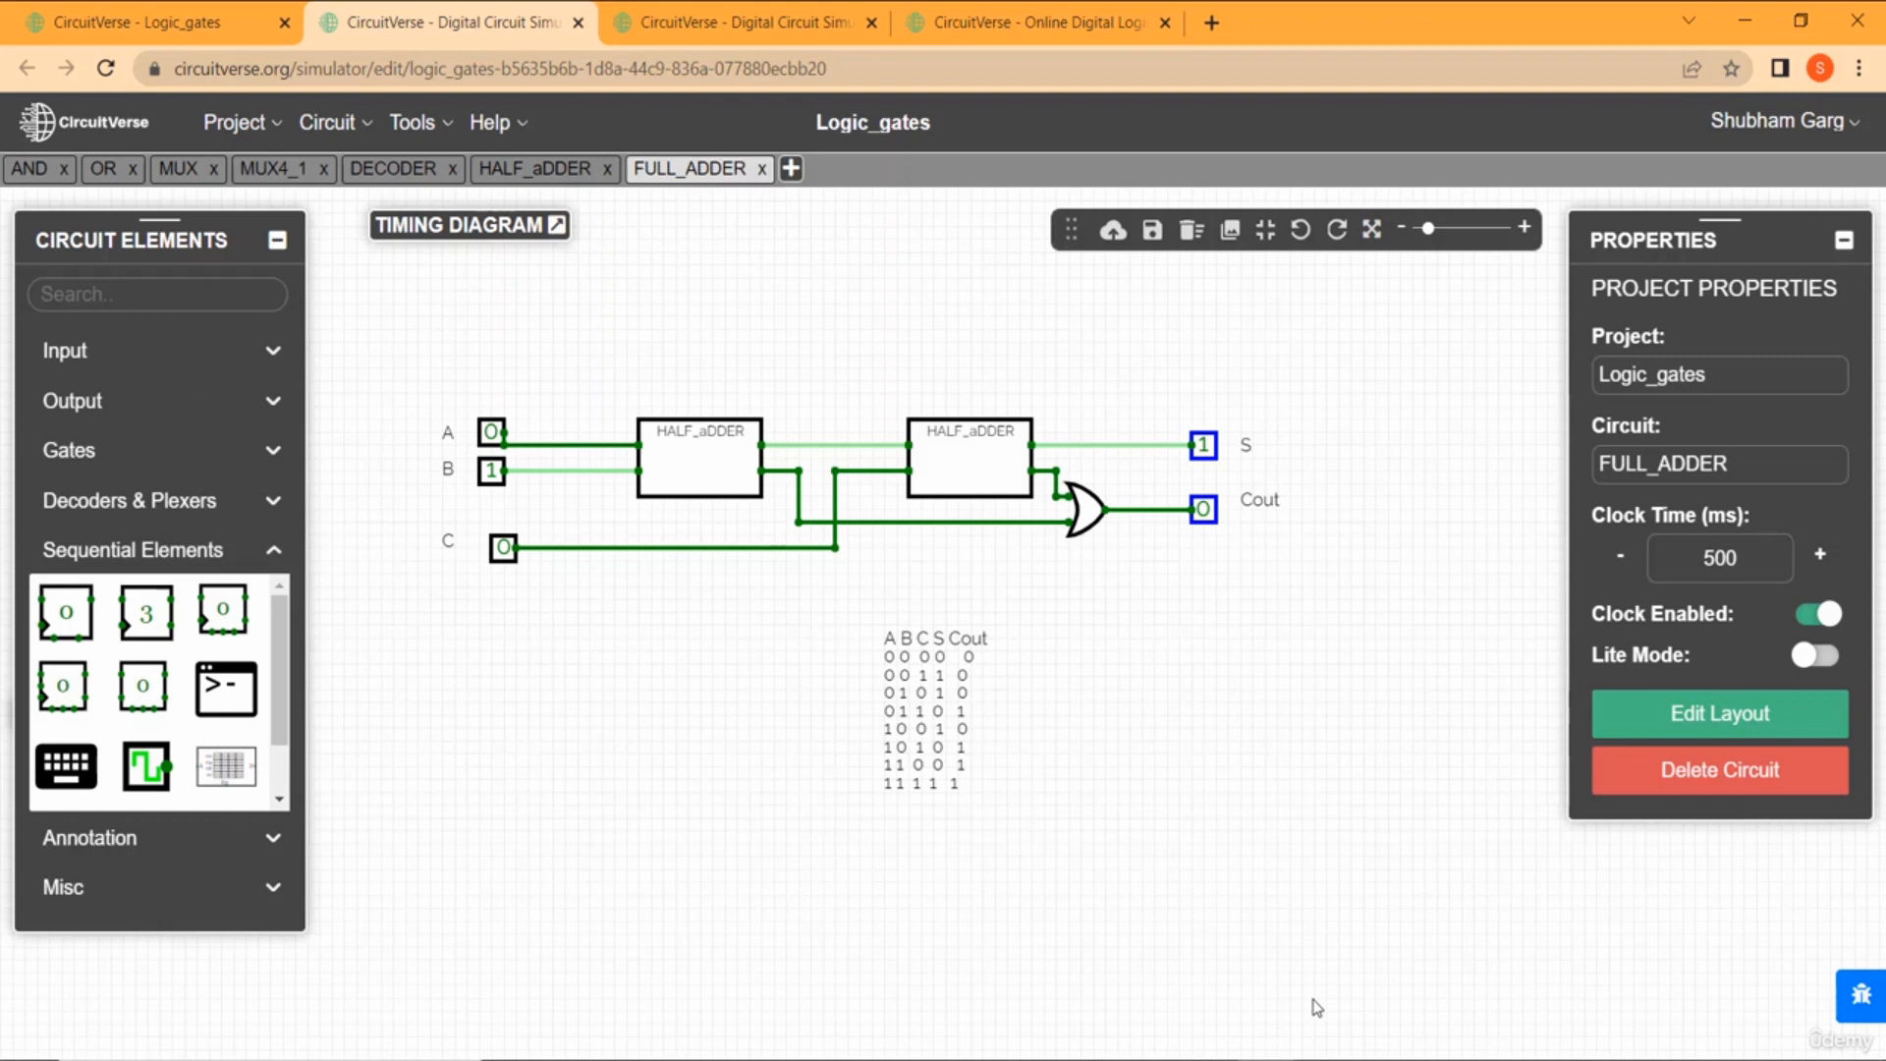
{"action": "left_click", "coordinate": [1322, 1059]}
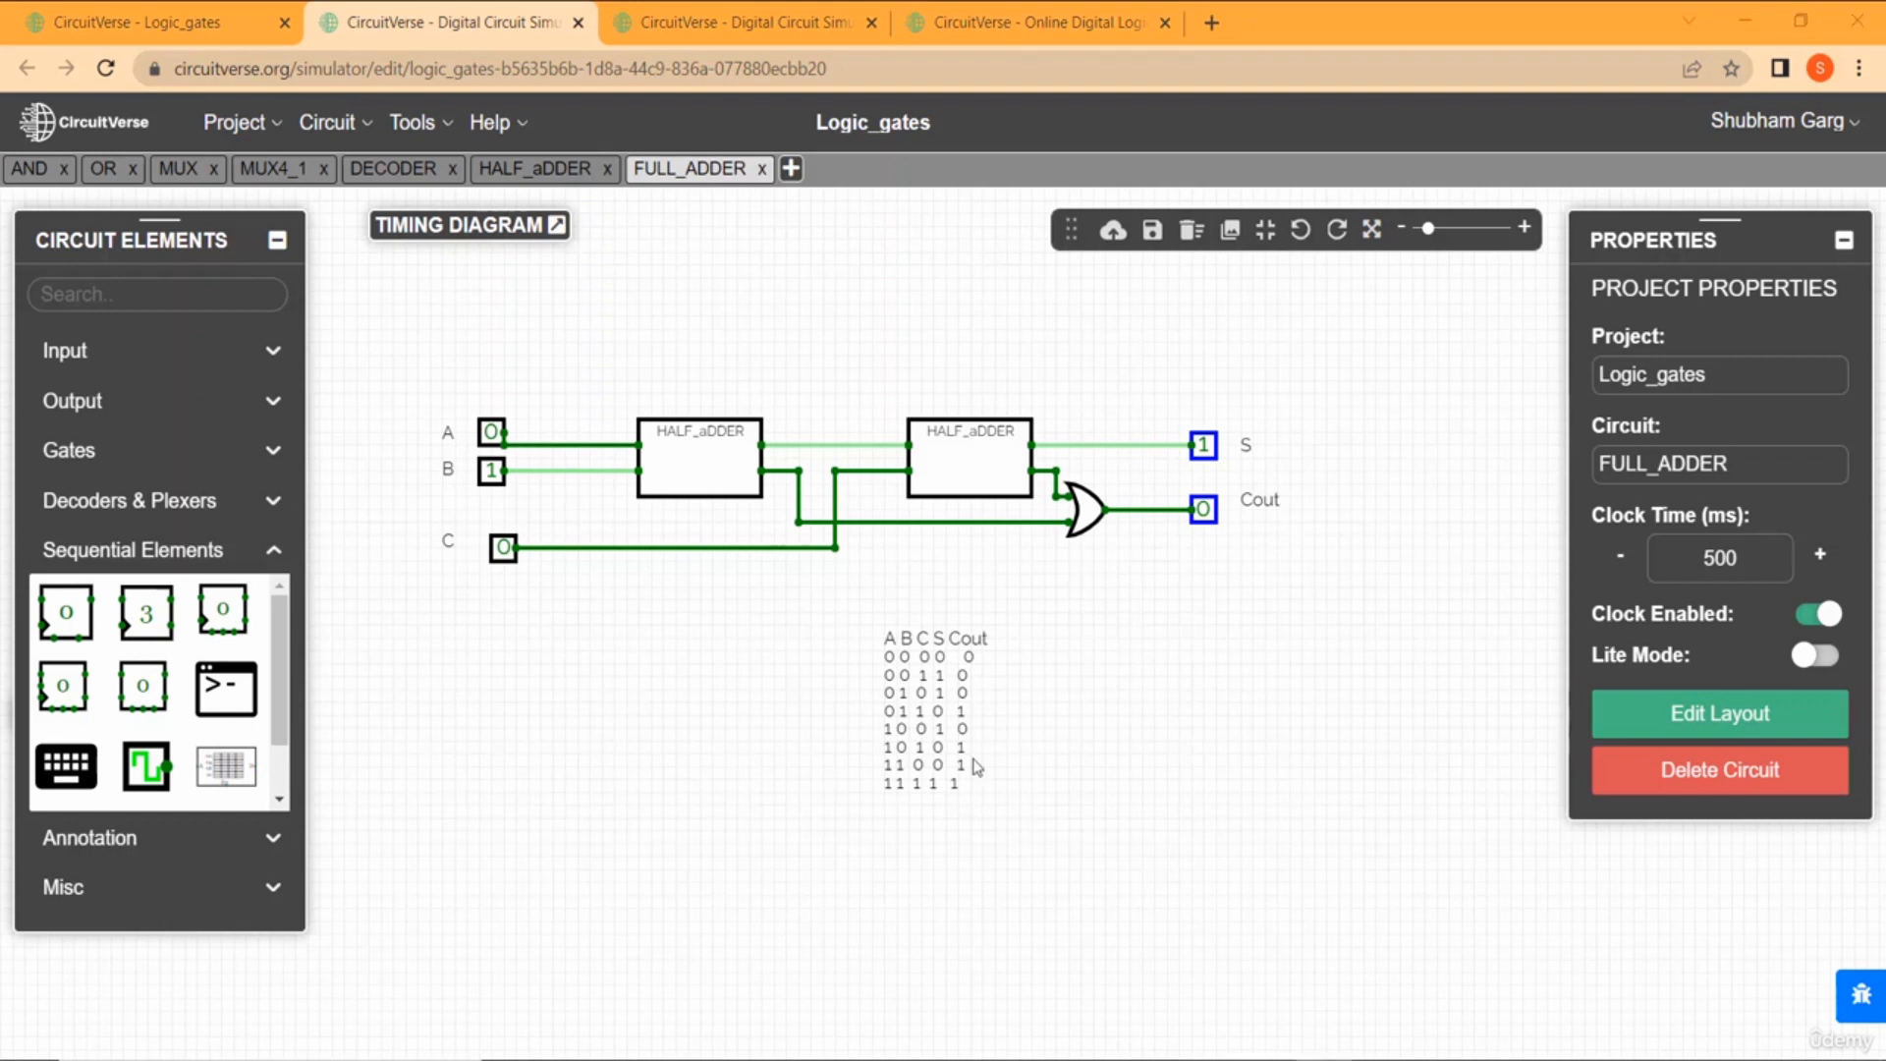